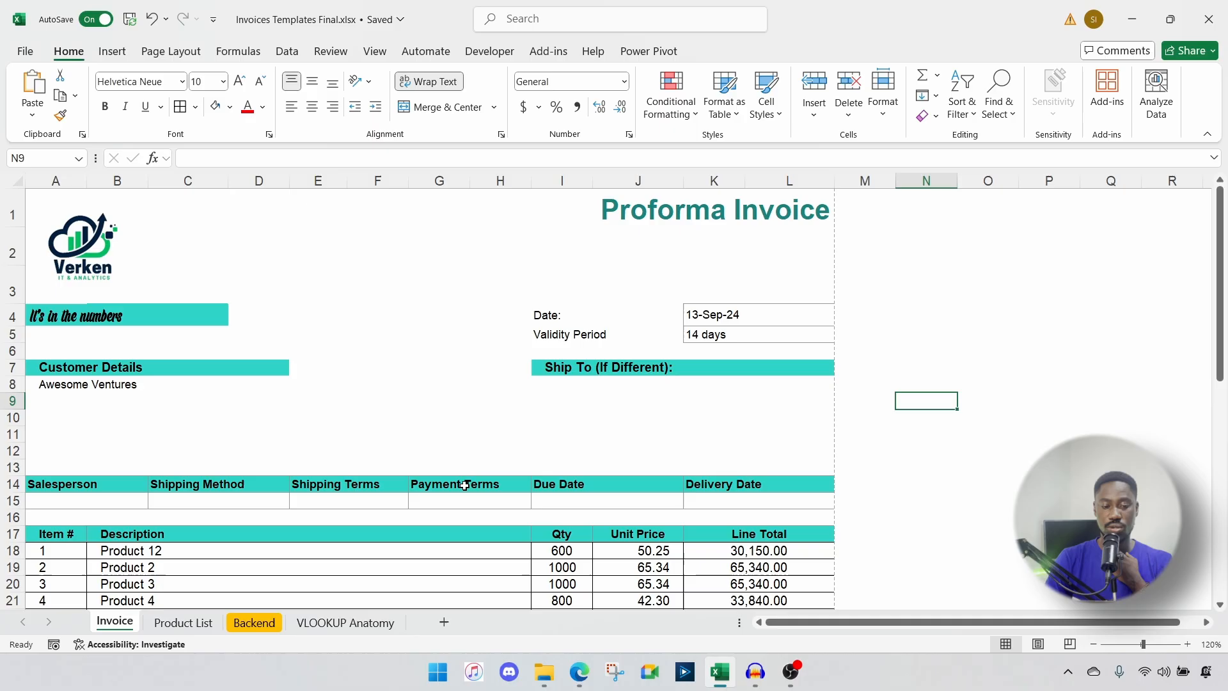
Step: Switch B18's description from Product 12 to Product 10 and check the J18 price formula
scroll(464, 486, down, 3)
scroll(464, 486, up, 2)
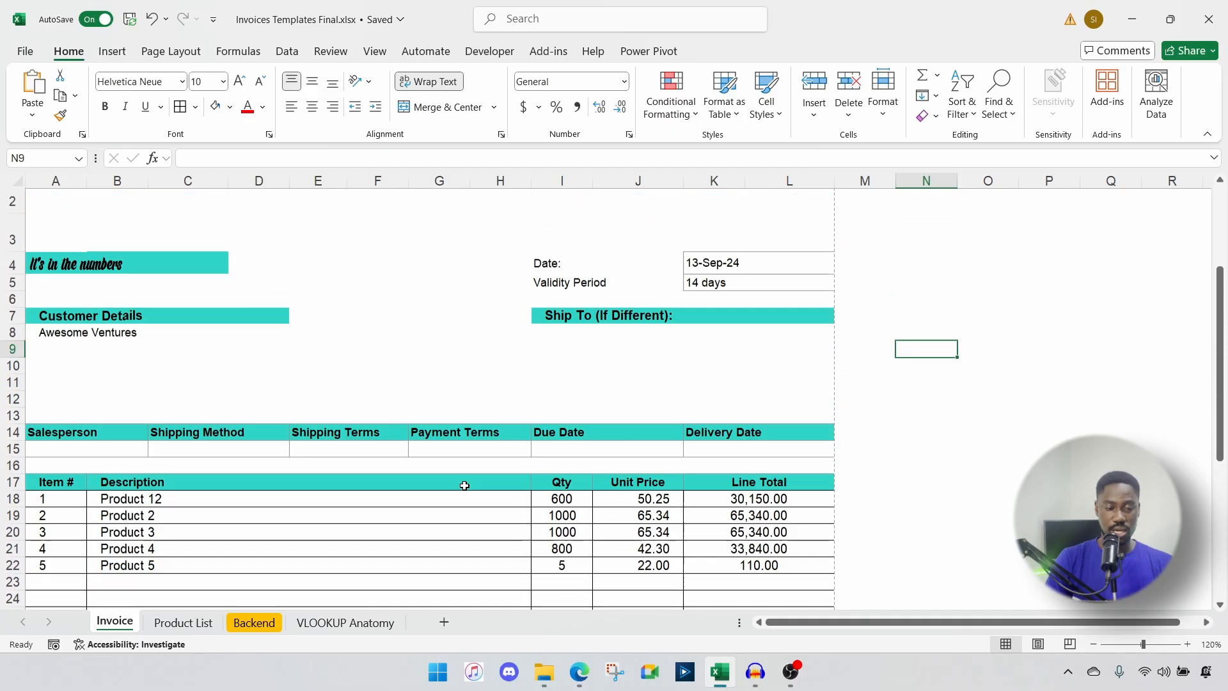
click(132, 451)
click(128, 435)
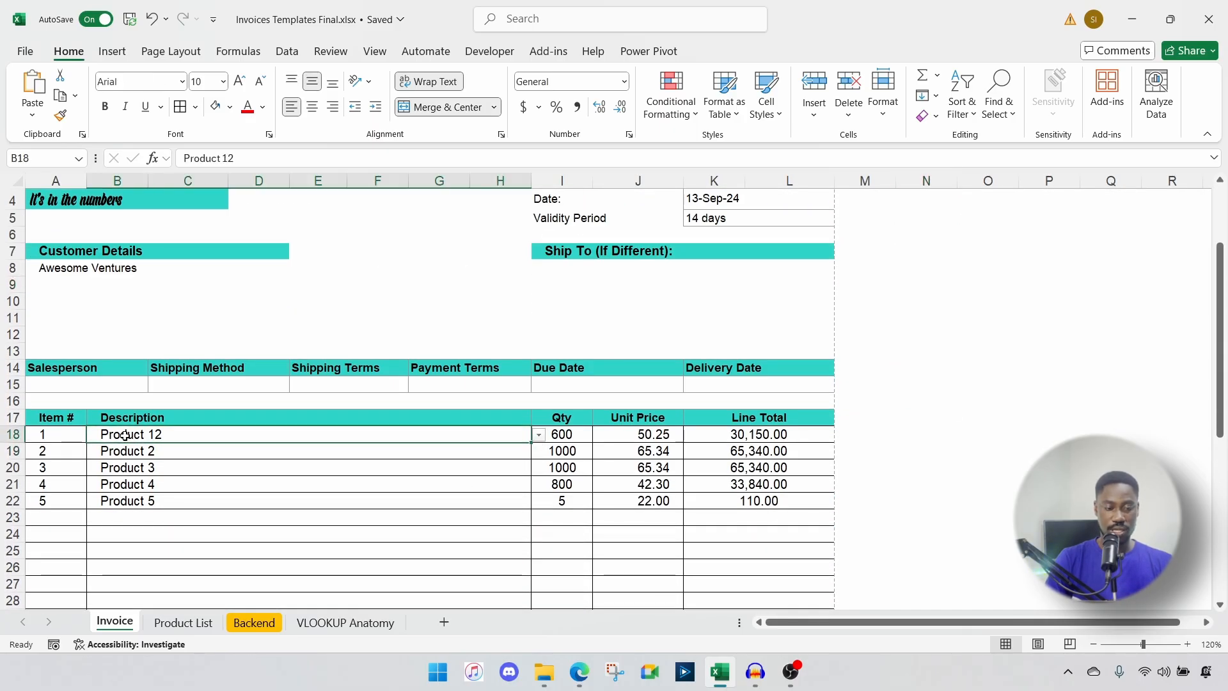
text(Prod)
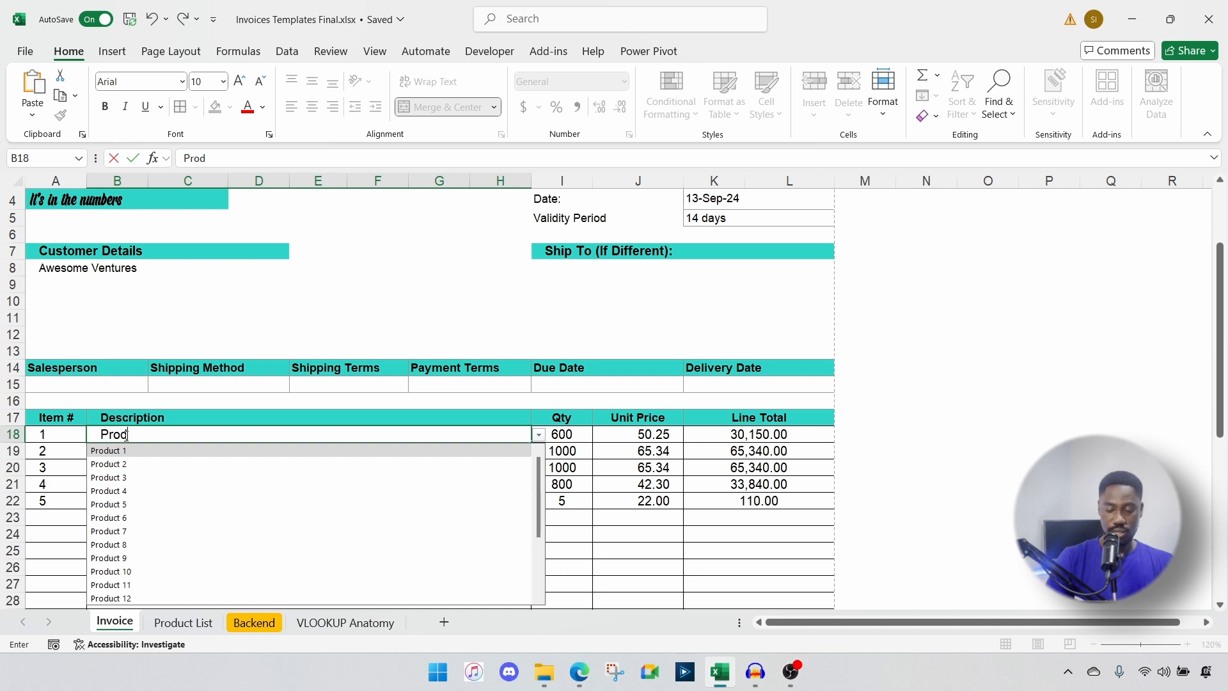
key(Down)
key(Down)
key(Down)
key(Down)
key(Down)
key(Down)
key(Down)
key(Down)
key(Down)
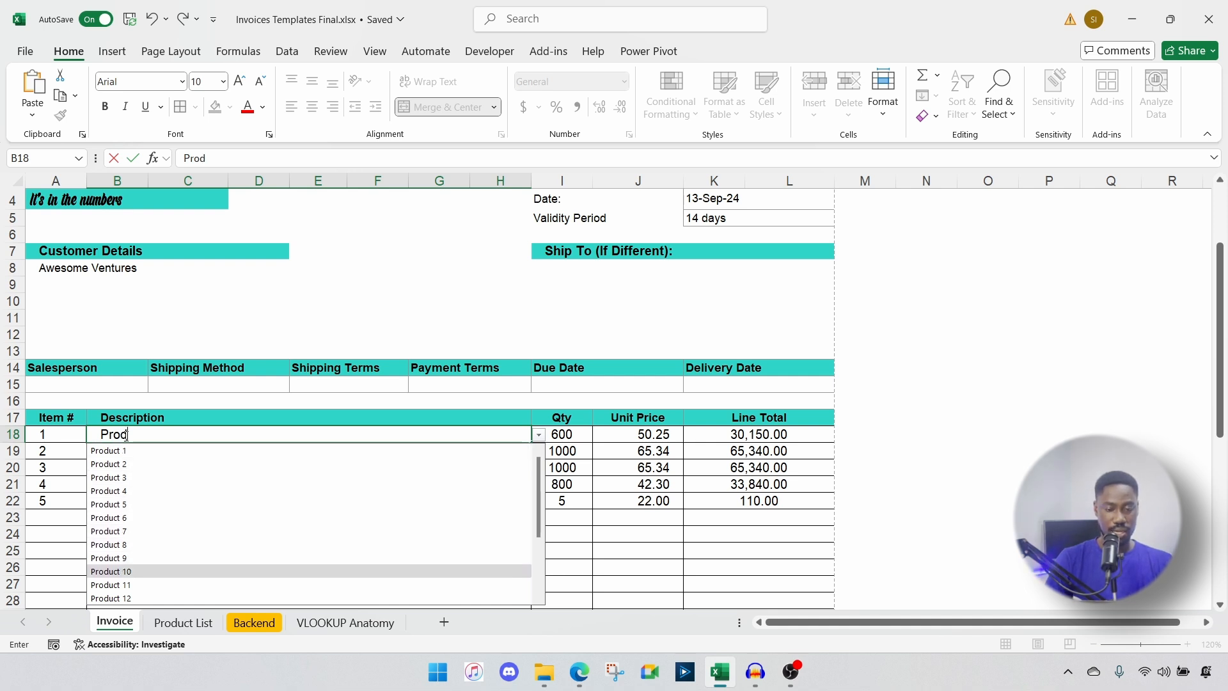
key(Return)
click(661, 435)
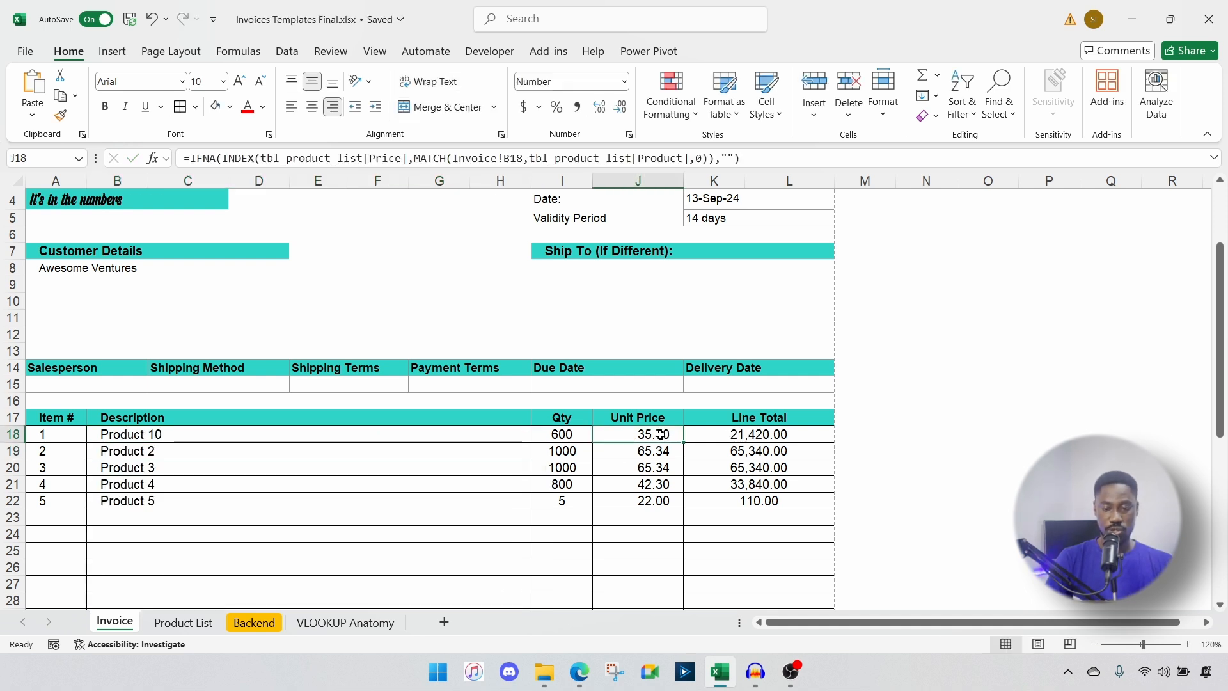
click(159, 434)
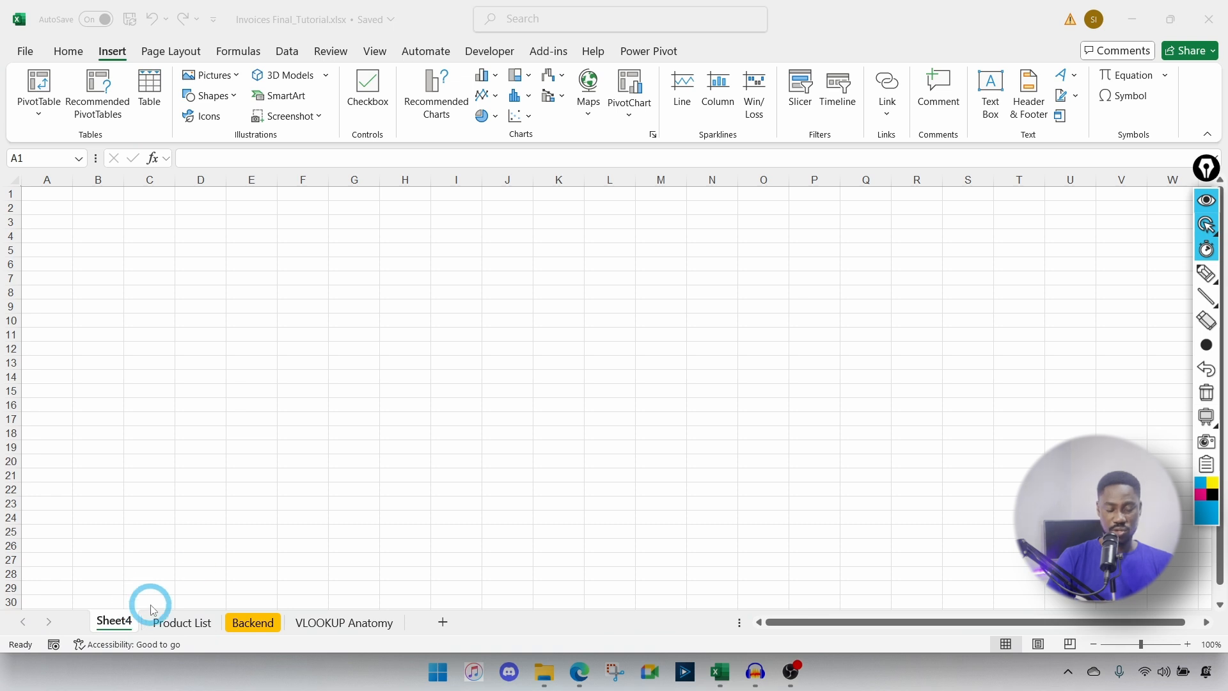
Step: View the Product List and Backend sheets of Invoices Final_Tutorial, then go back to Sheet4
click(157, 623)
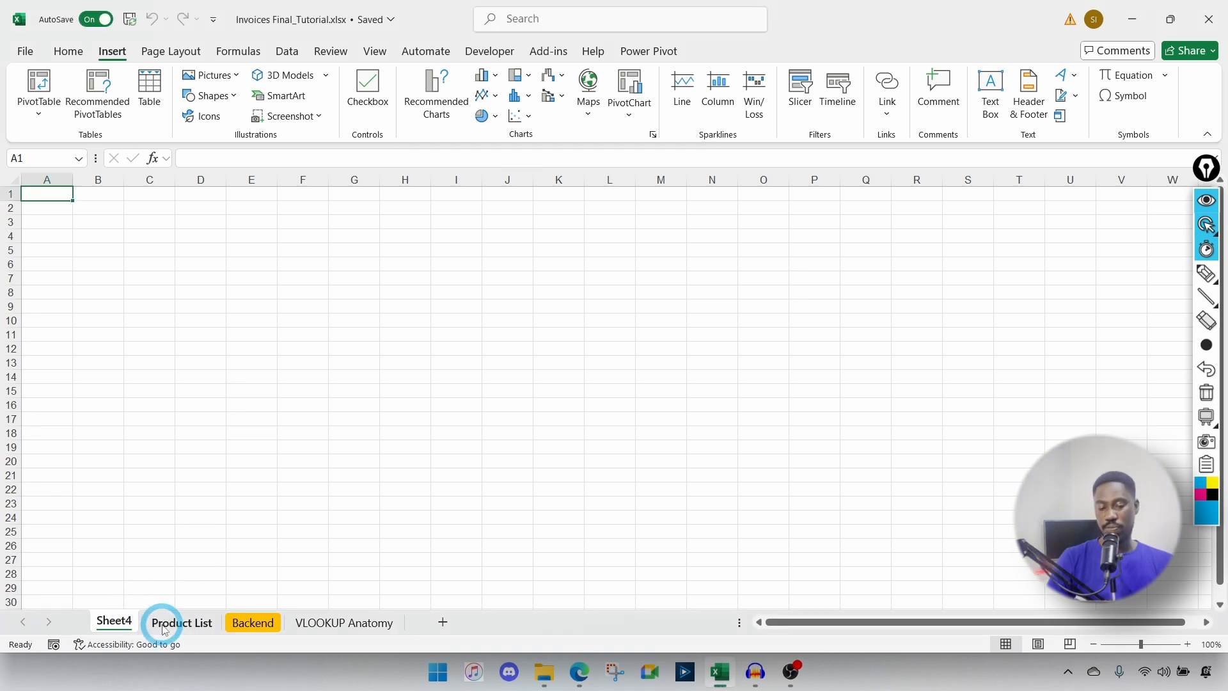
click(165, 627)
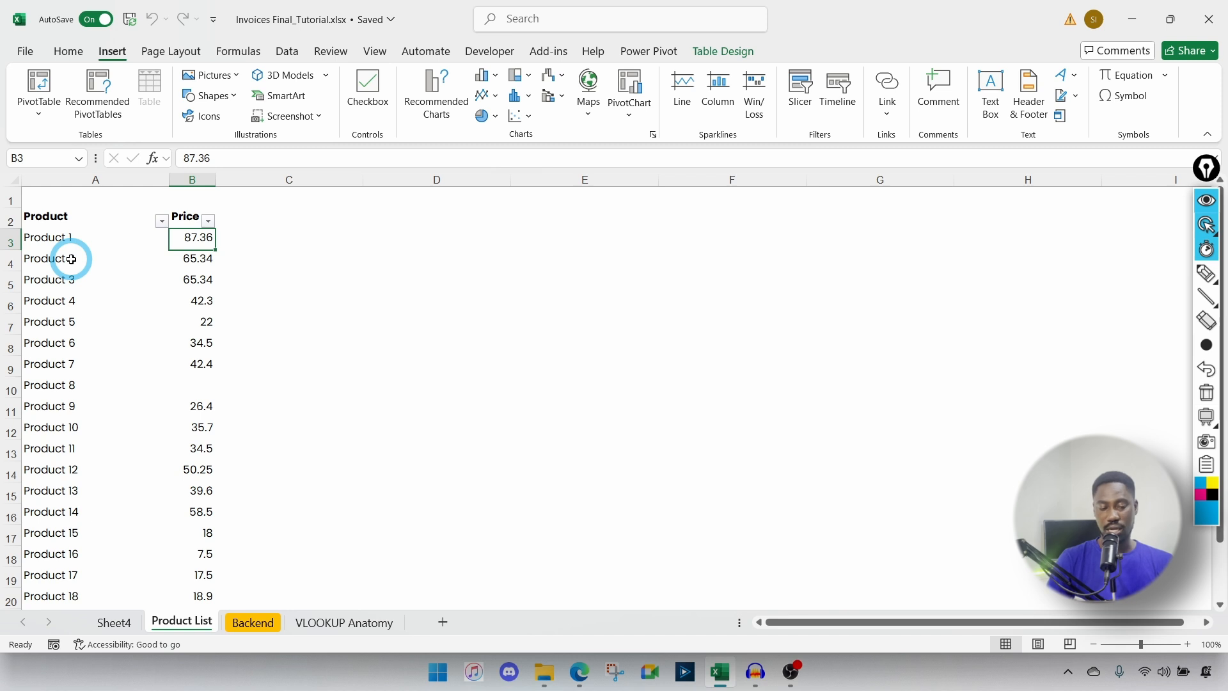
click(256, 620)
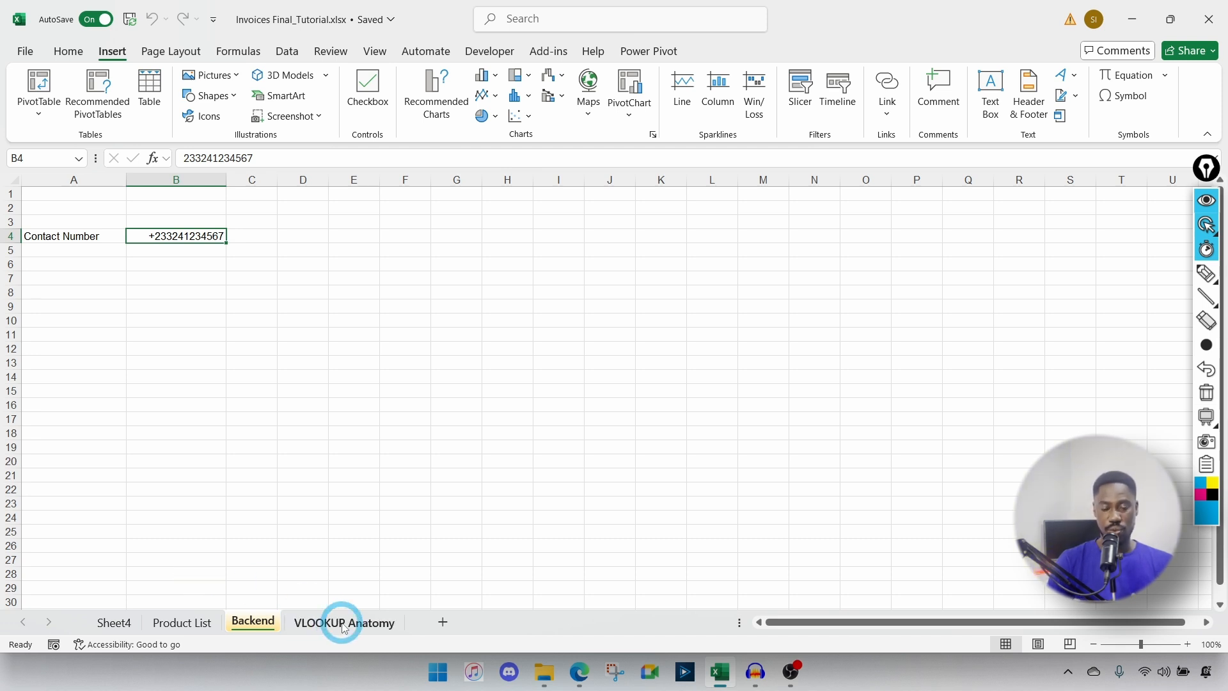
click(112, 623)
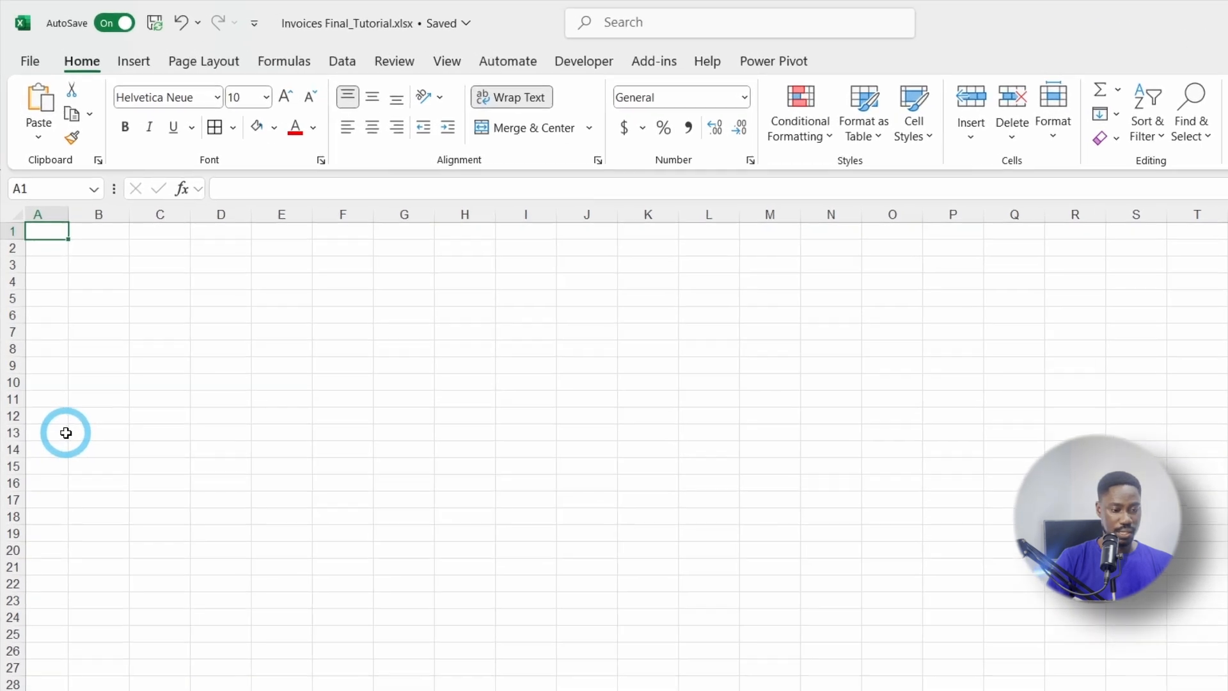
Step: Enter the headers Item #, Description, Qty, Unit Price and Line Total across A13:E13
click(79, 365)
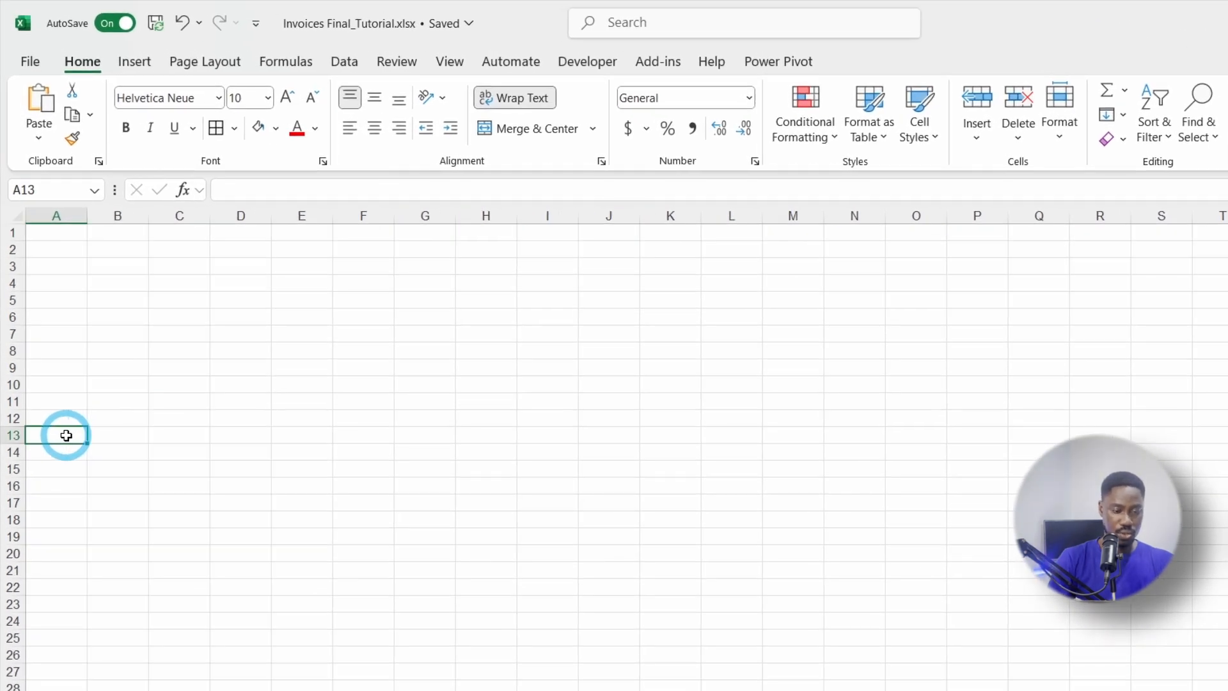
text(tem)
key(BackSpace)
key(BackSpace)
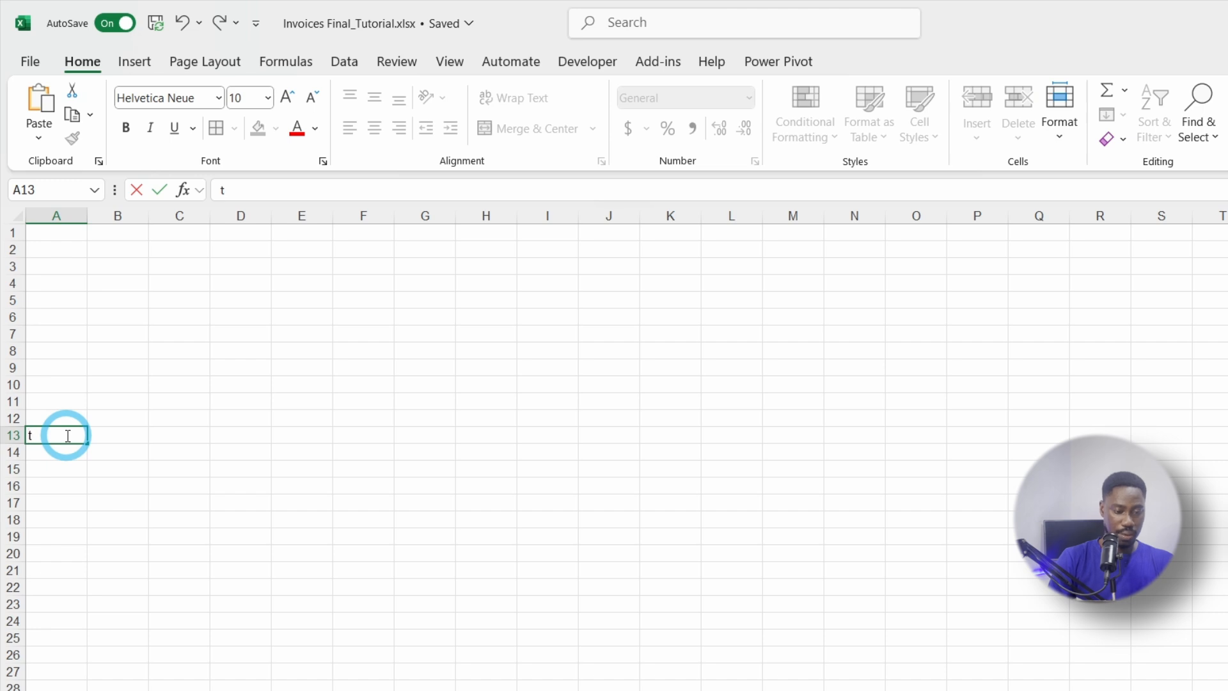
text(em)
key(BackSpace)
key(BackSpace)
key(BackSpace)
text(Item)
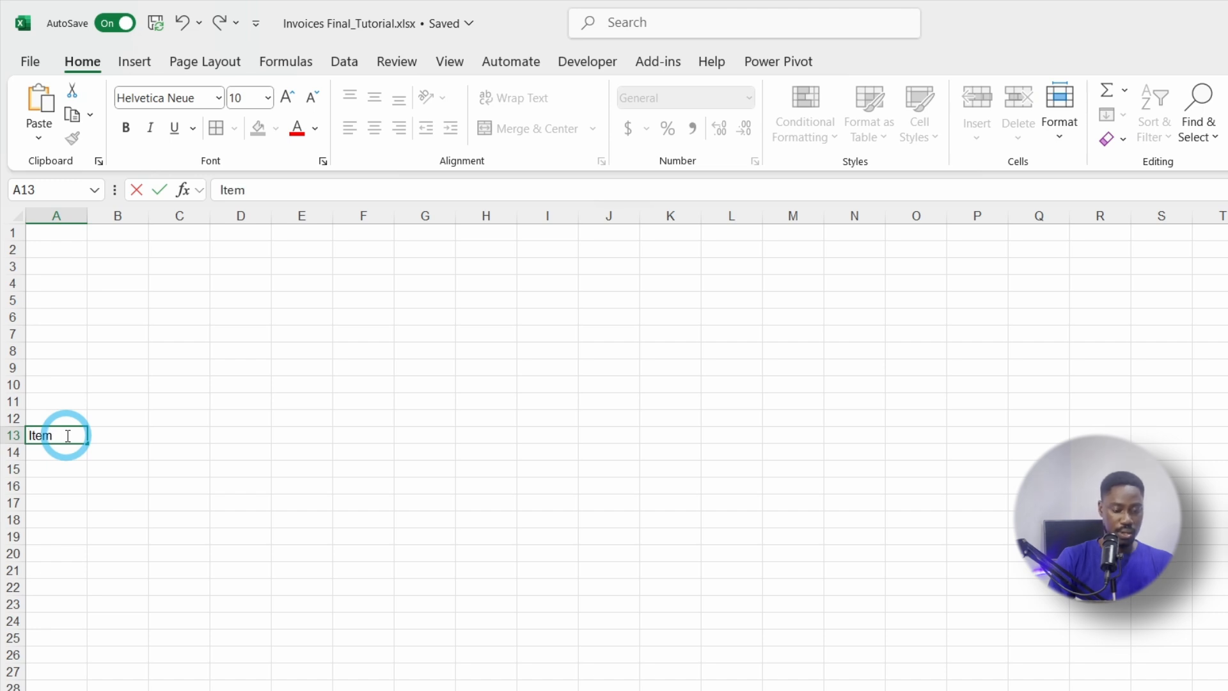
text( #)
key(Tab)
text(De)
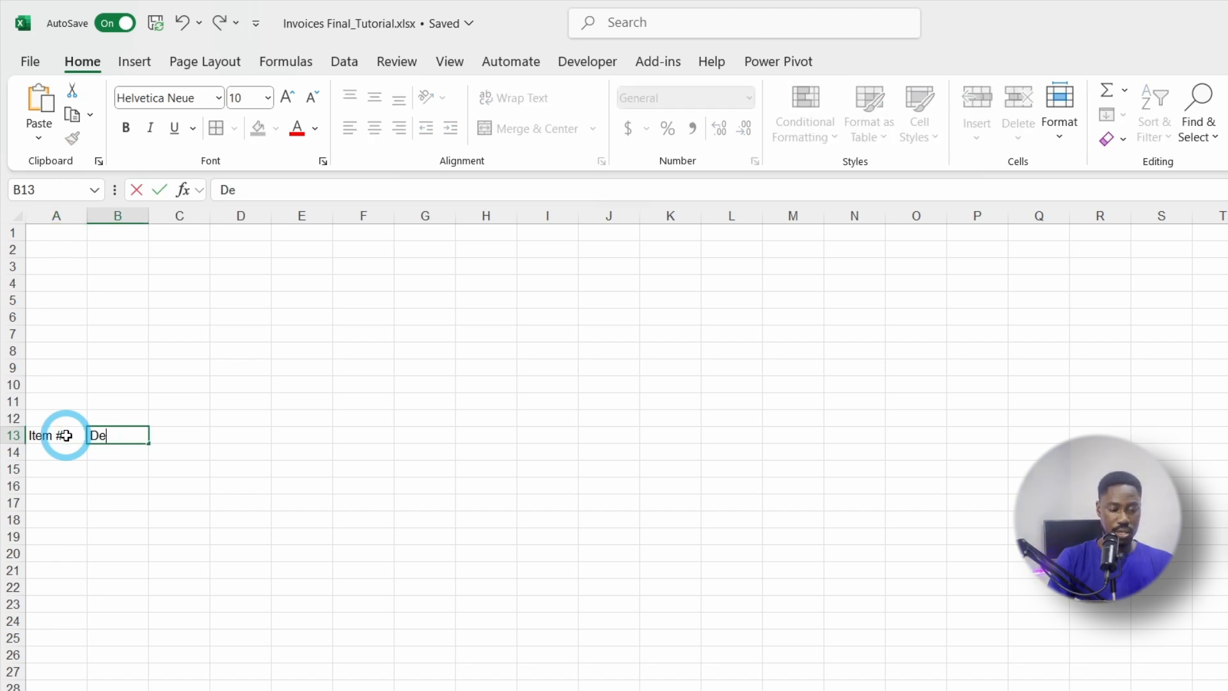
text(scription)
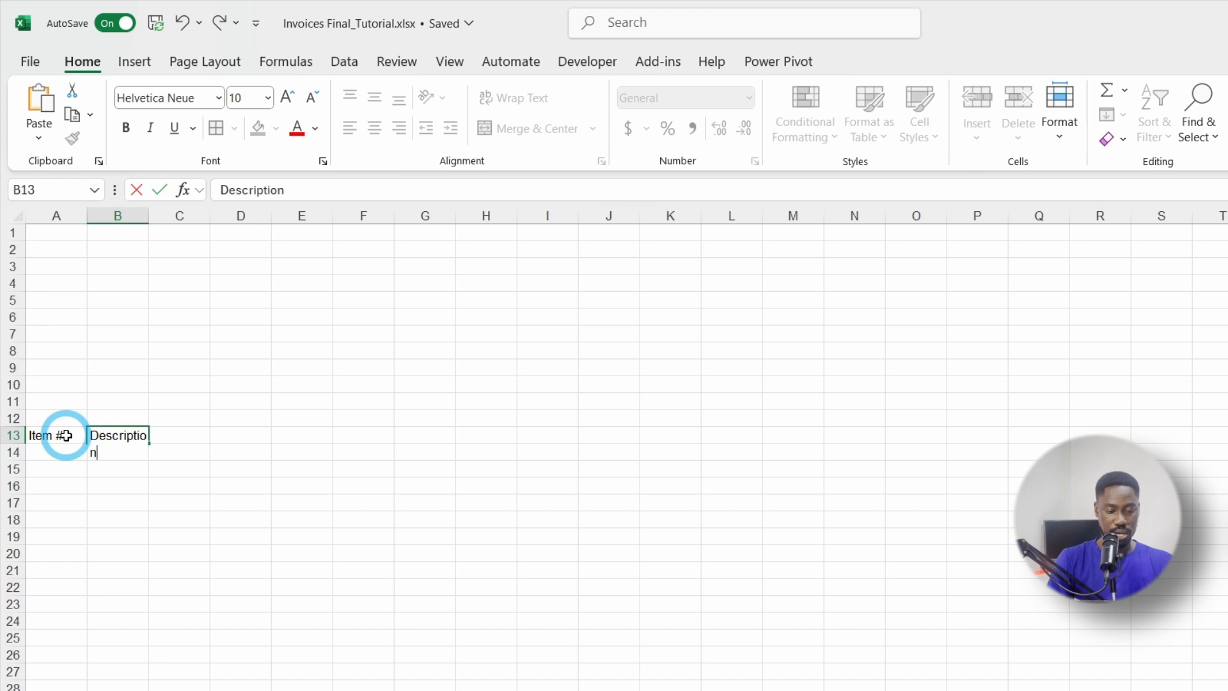
key(Return)
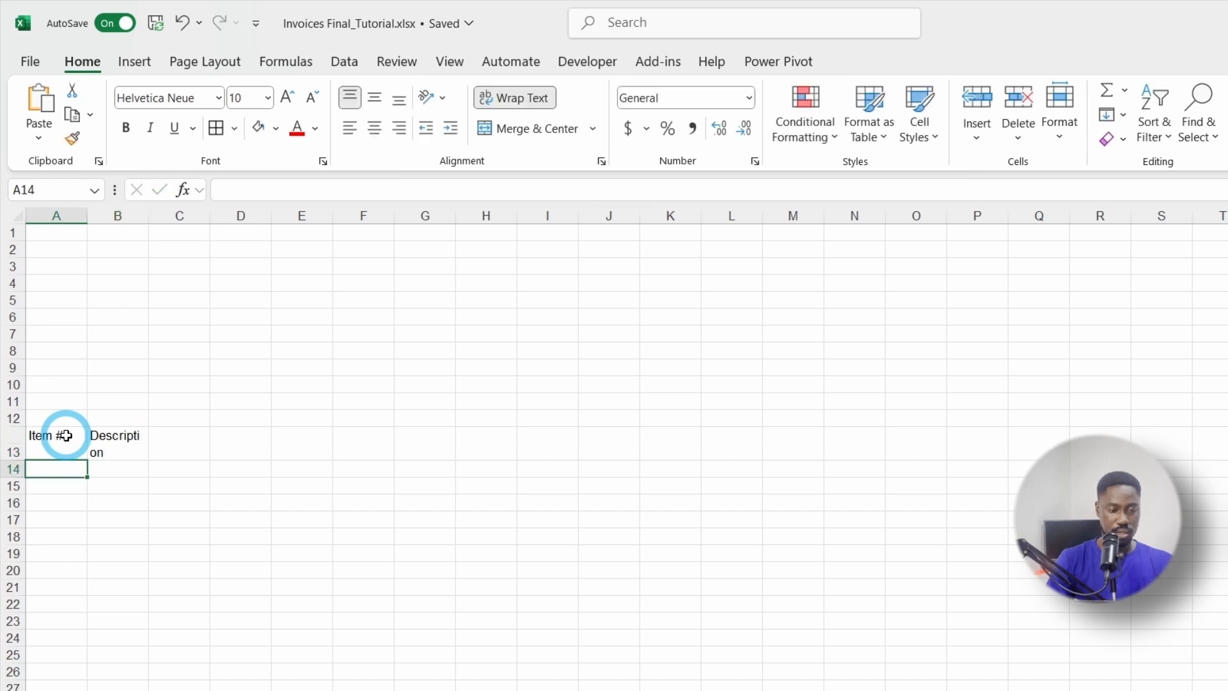
click(176, 440)
text(Qty)
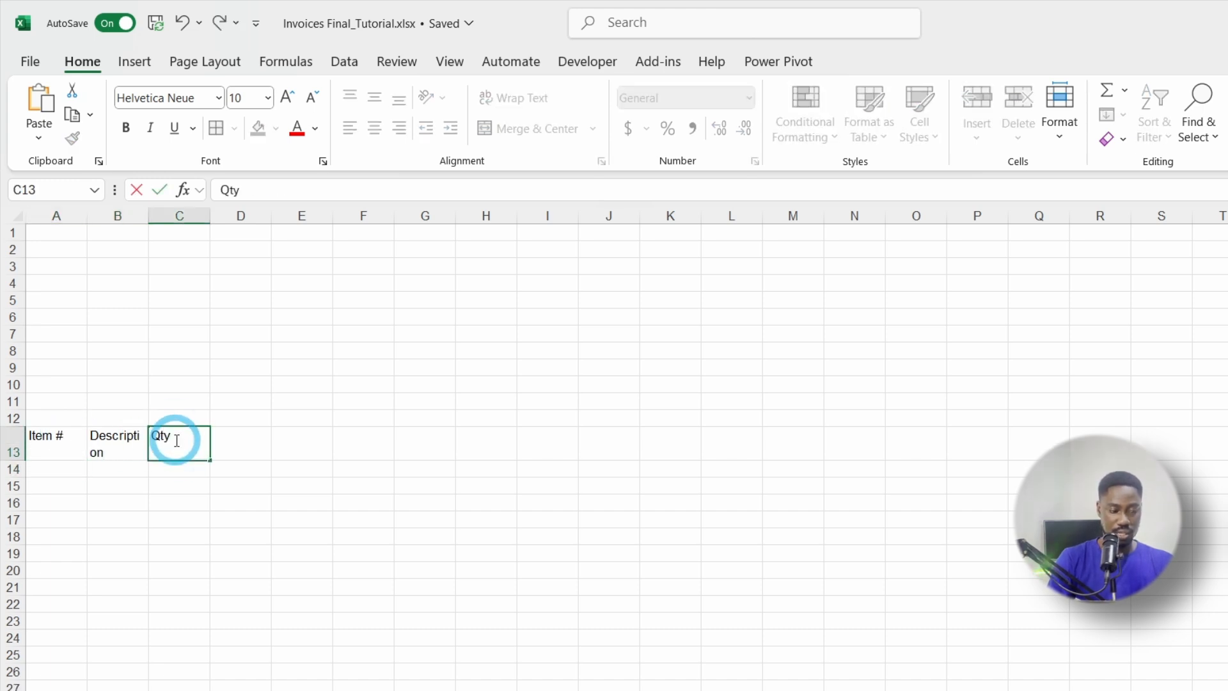
key(Tab)
text(Unit)
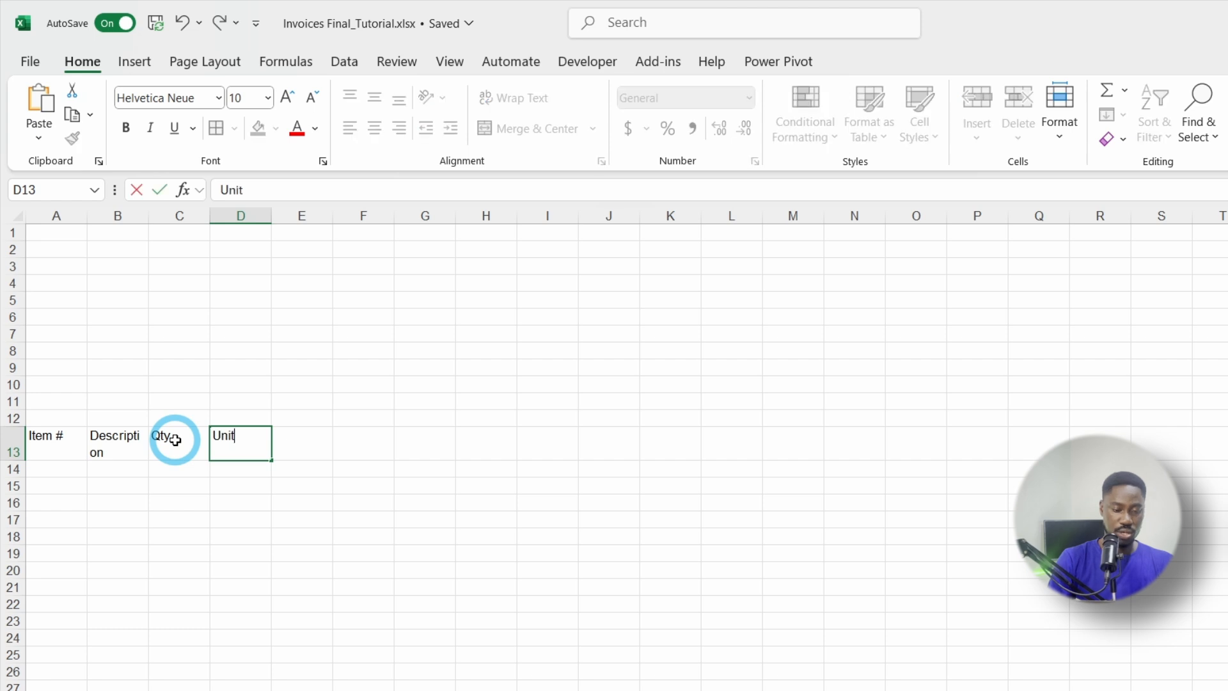
text( Price)
key(Tab)
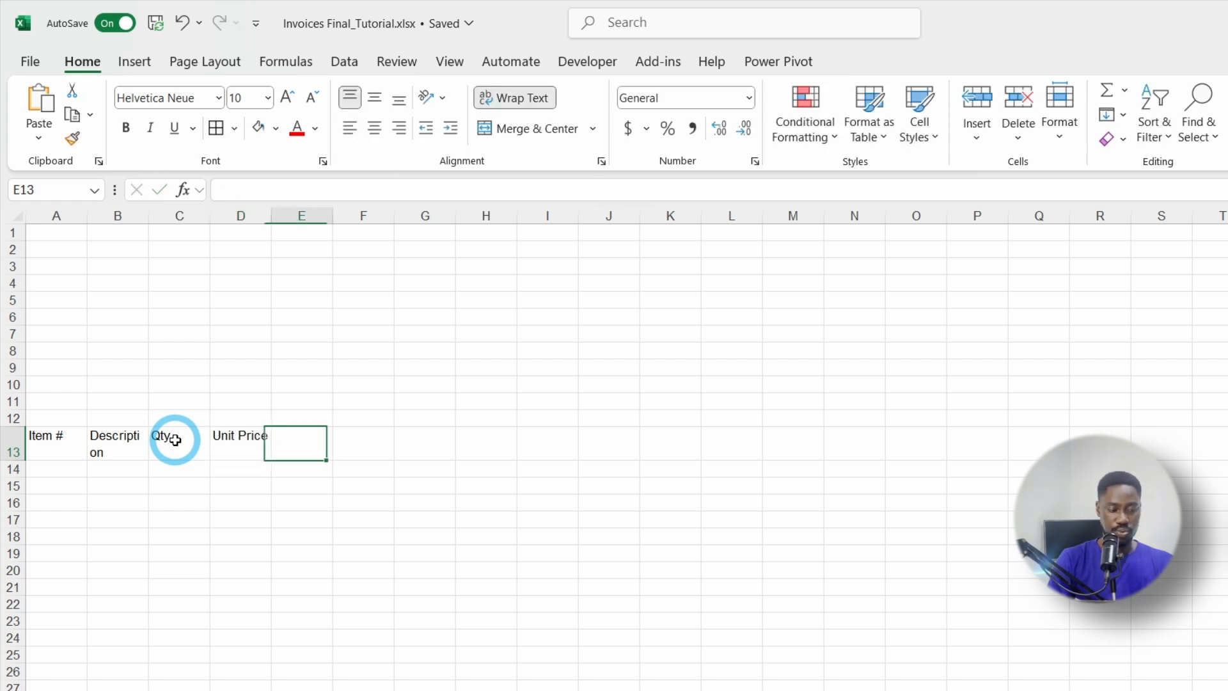
text(Line Tot)
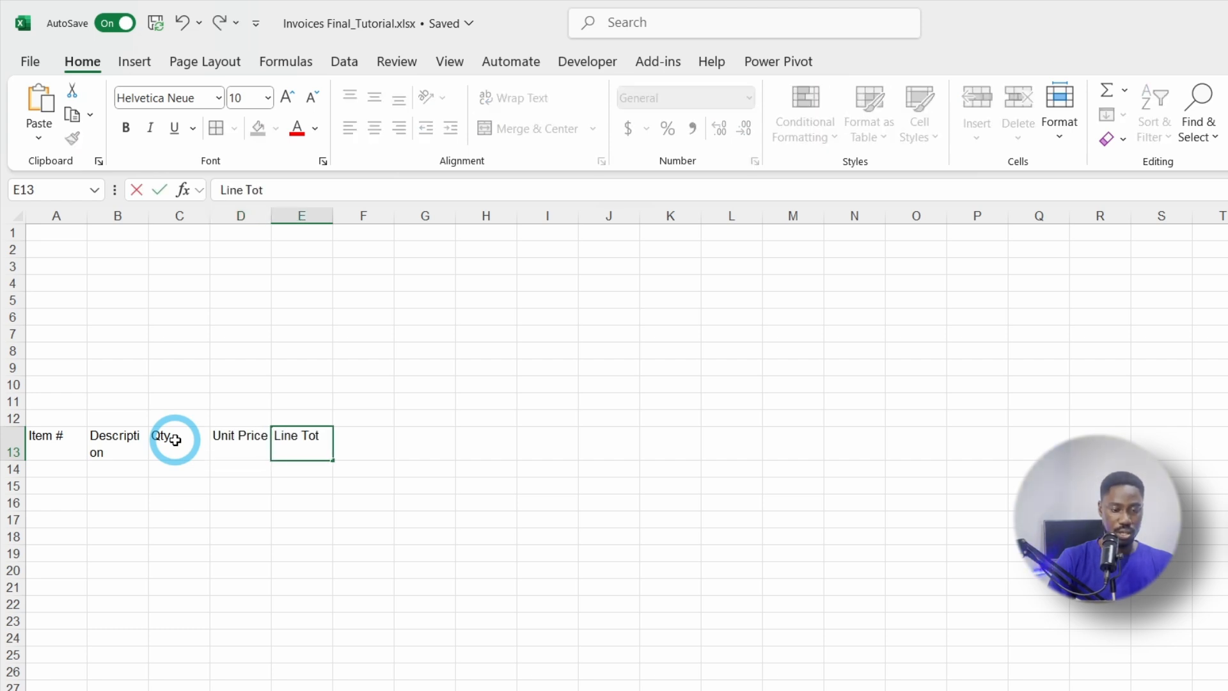
Step: Number the item rows 1, 2, 3 and 4 down A14:A17
click(58, 472)
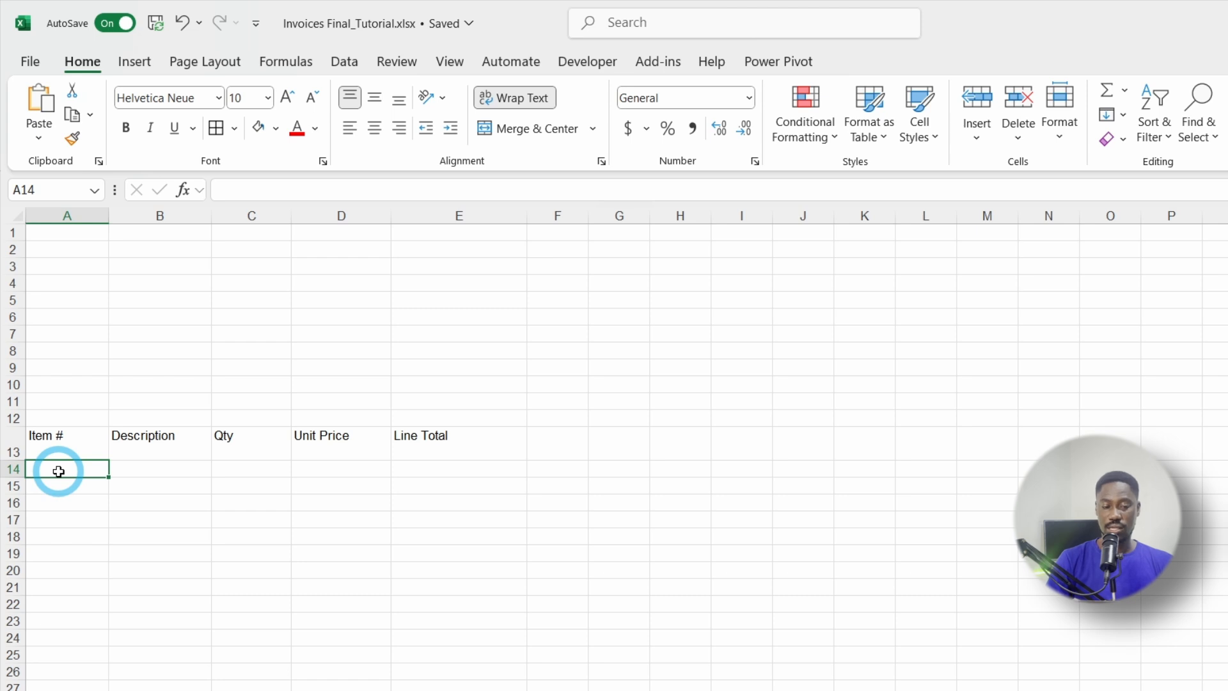
text(1)
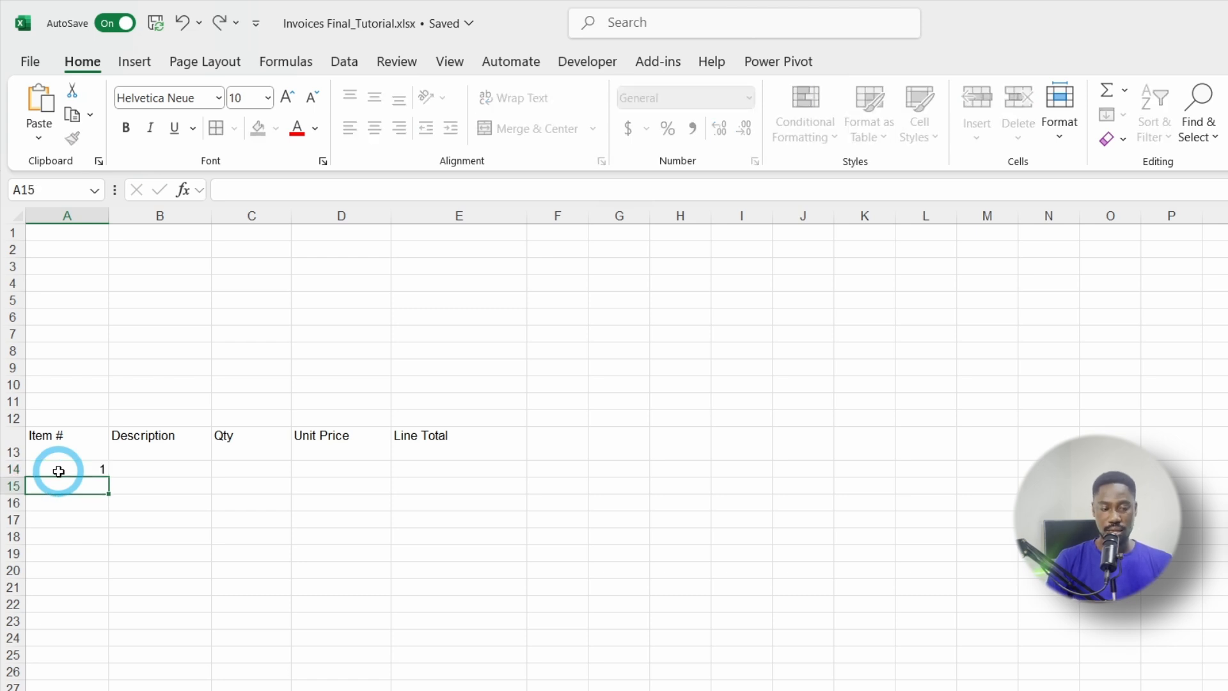
key(Return)
text(2)
key(Return)
text(2)
key(BackSpace)
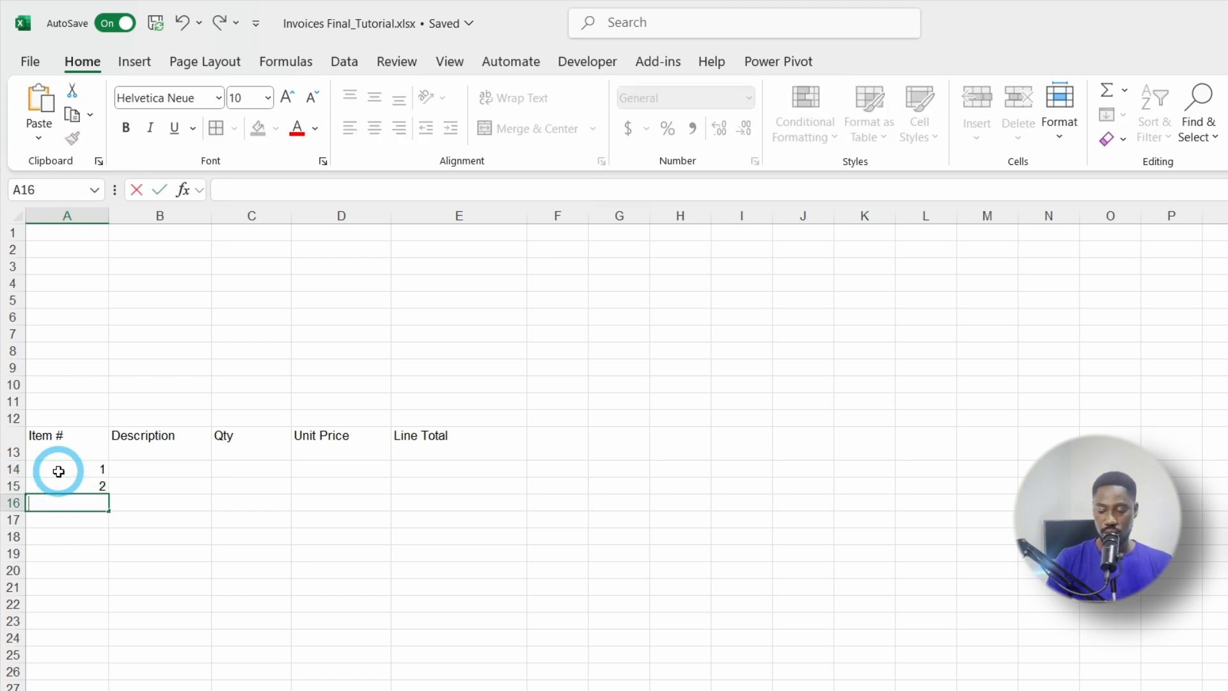
text(3)
key(Return)
text(4)
key(Return)
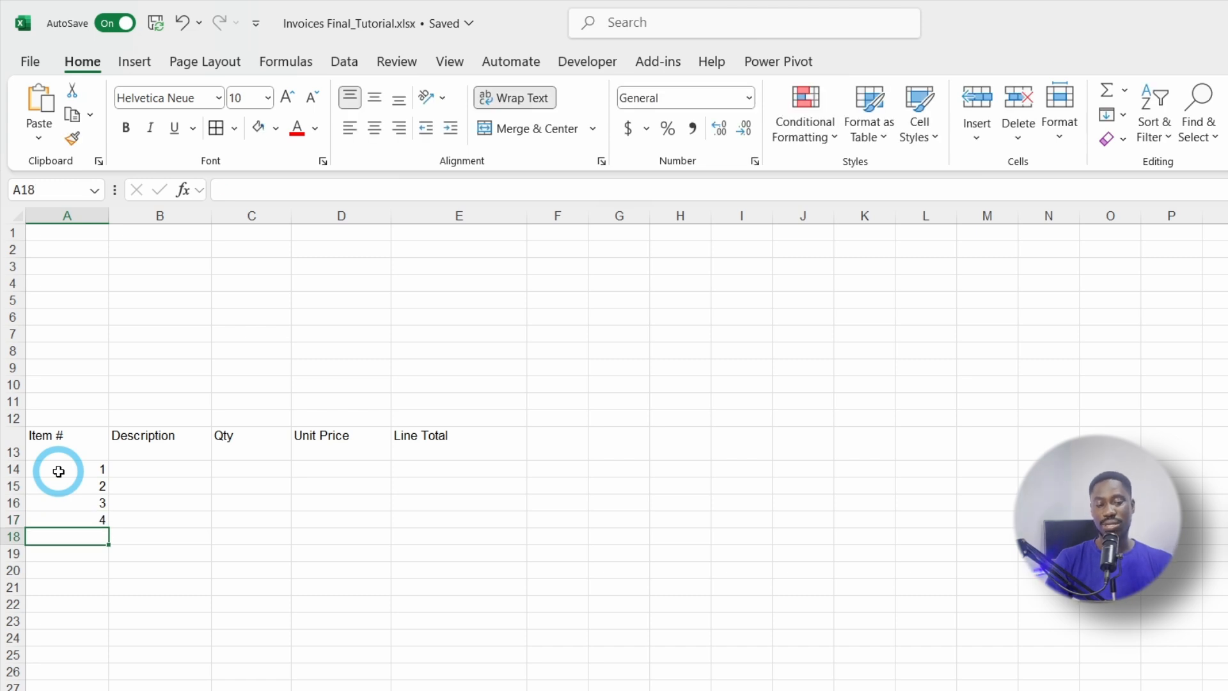
Step: Try inserting a blank row at row 15, undo it, and reselect the Item # column A13:A17
click(11, 486)
right_click(12, 487)
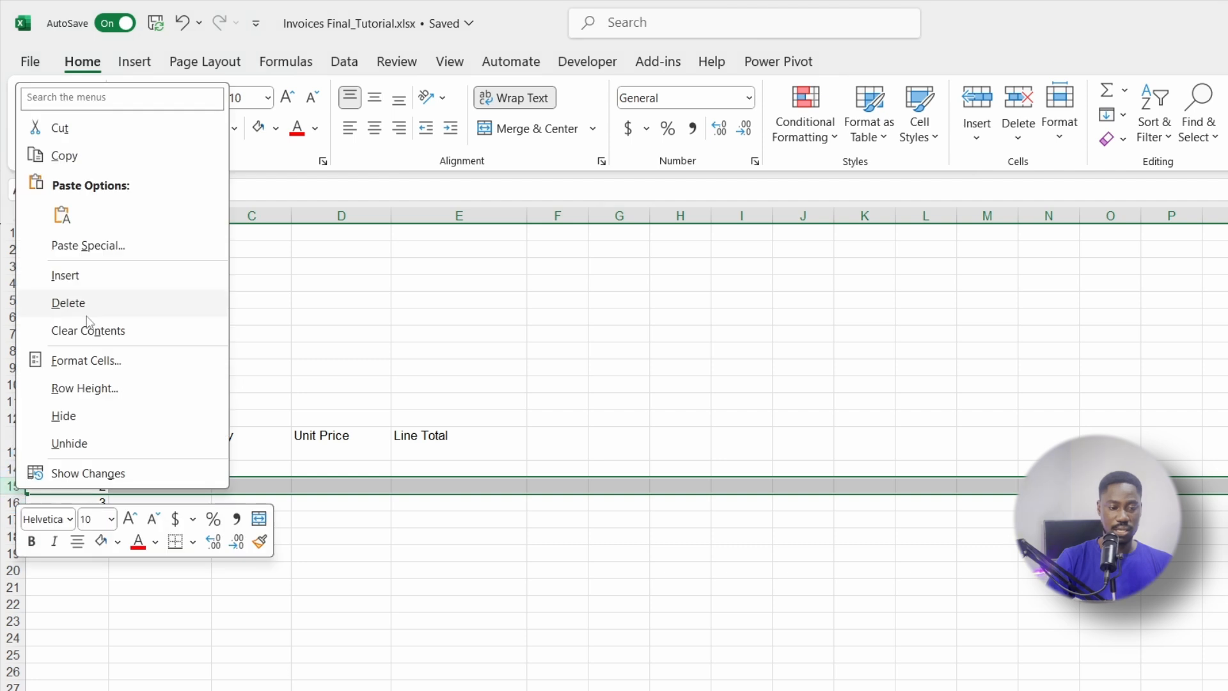
click(70, 276)
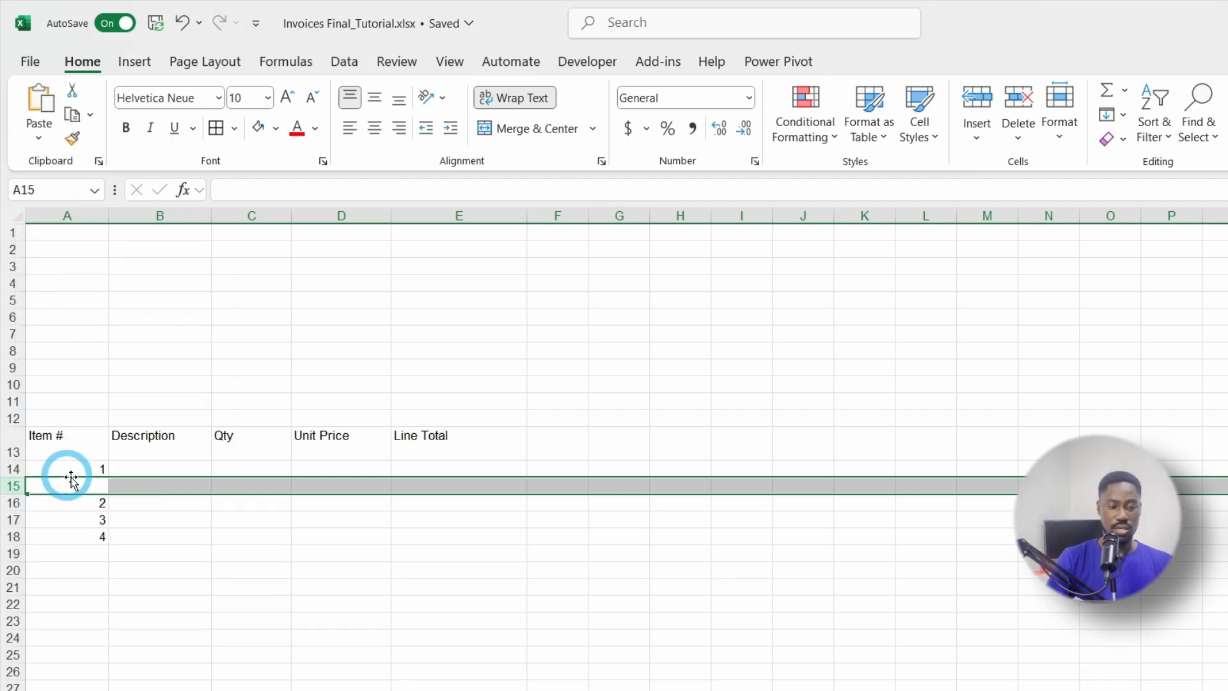
click(96, 468)
click(93, 487)
click(93, 503)
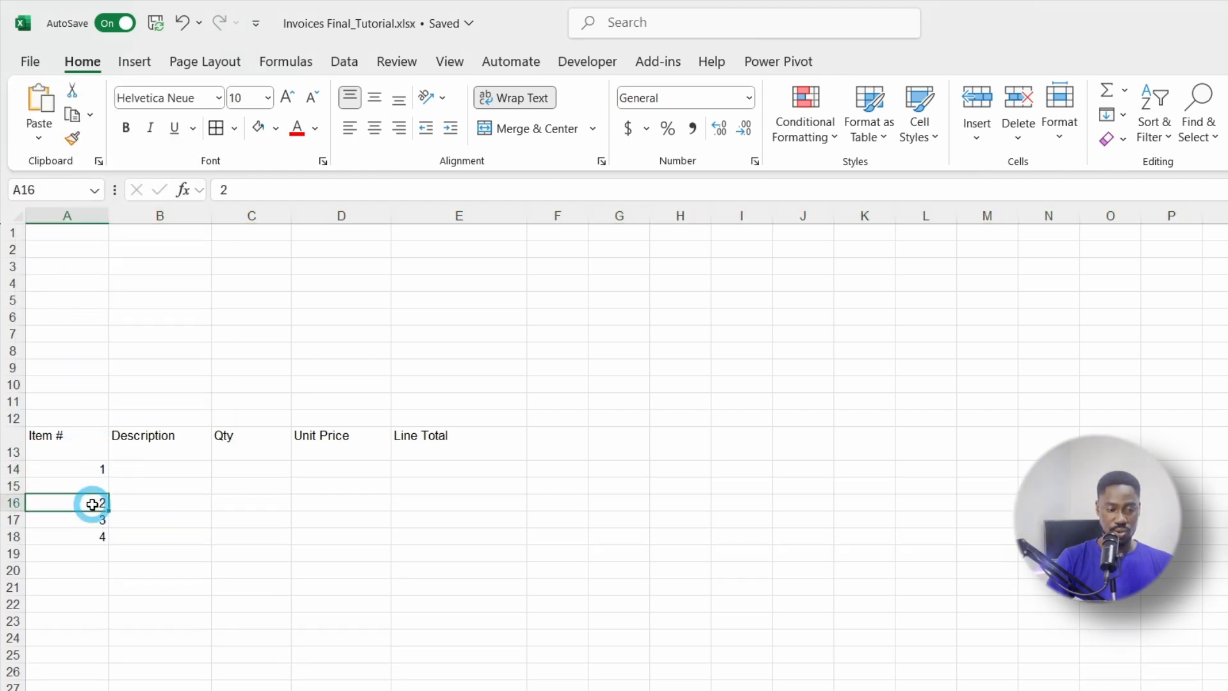
key(ctrl+z)
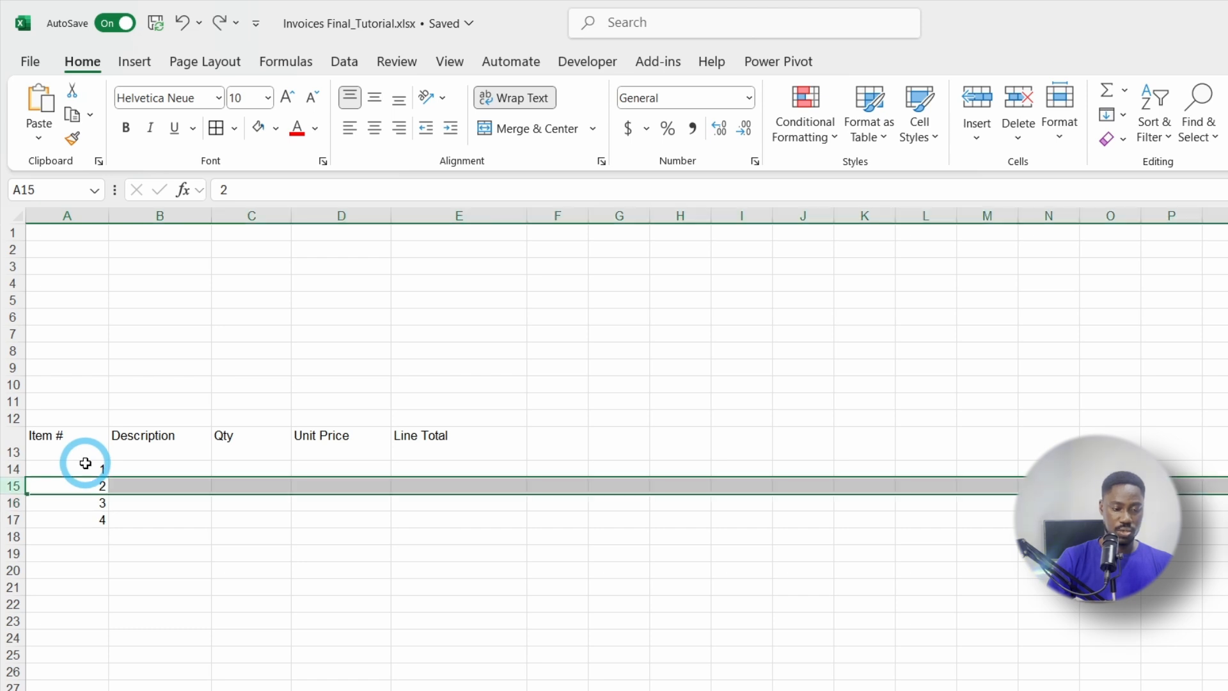
click(60, 419)
drag(56, 430, 464, 515)
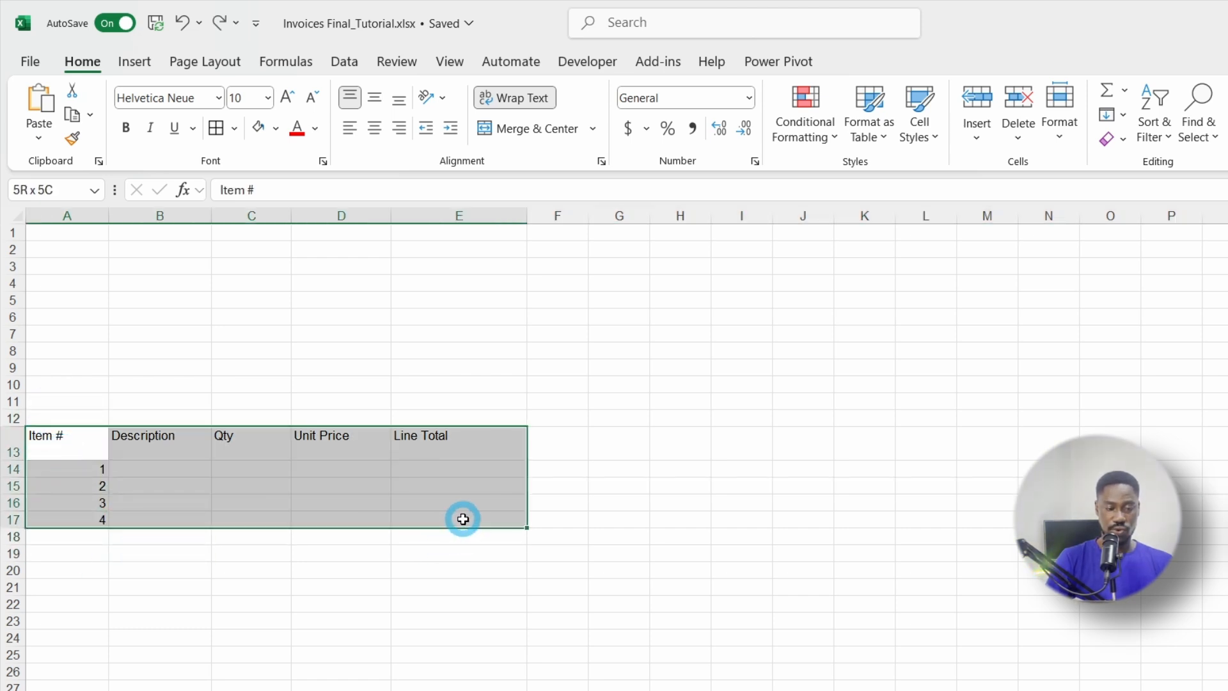
Step: Enter Product 1 and Product 2 in B14 and B15
click(141, 465)
text(Product 1)
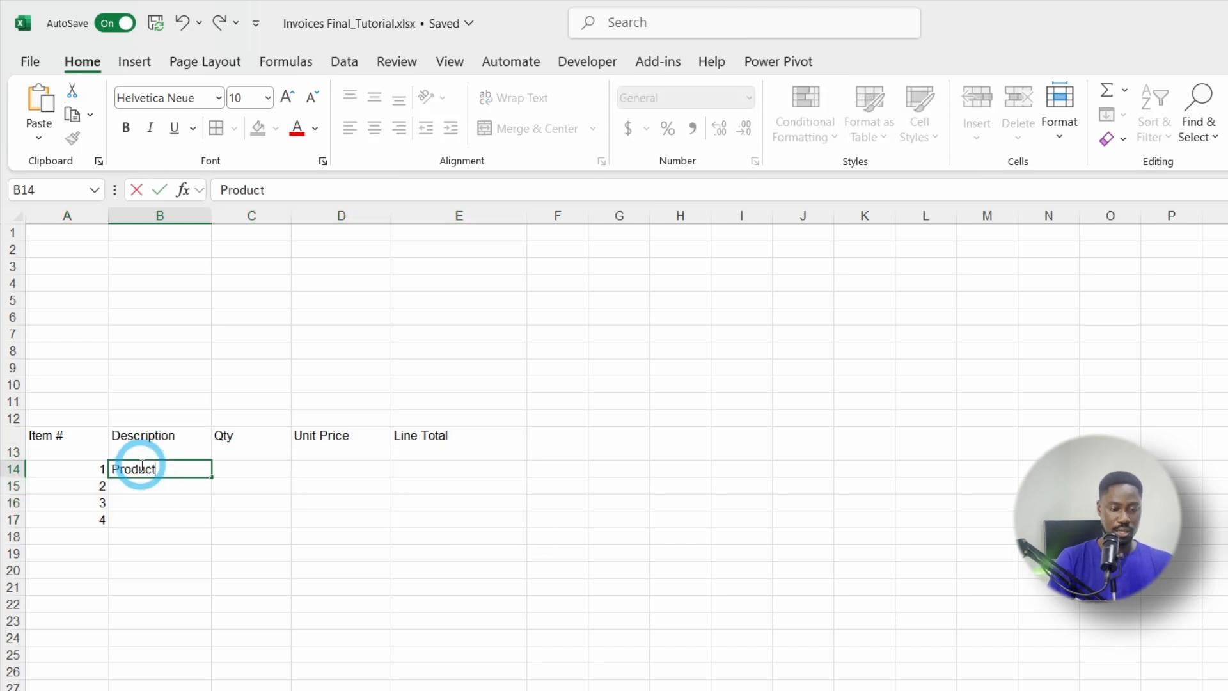
key(Return)
text(P)
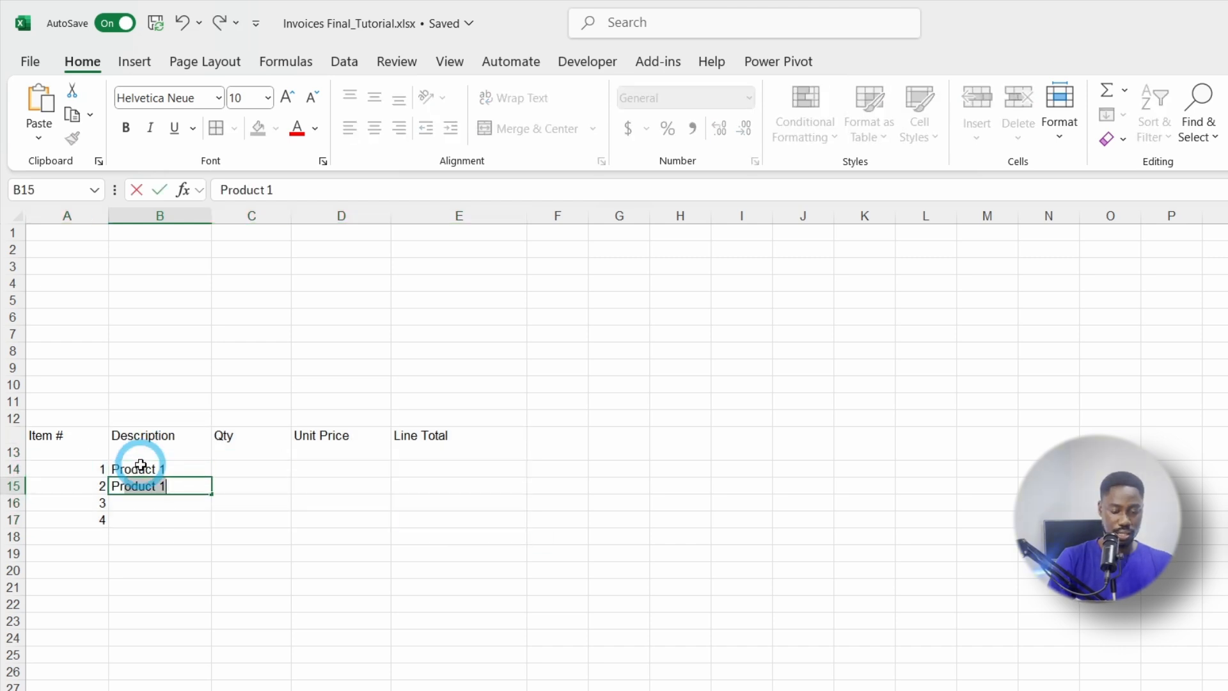
text(roduct 2)
key(Return)
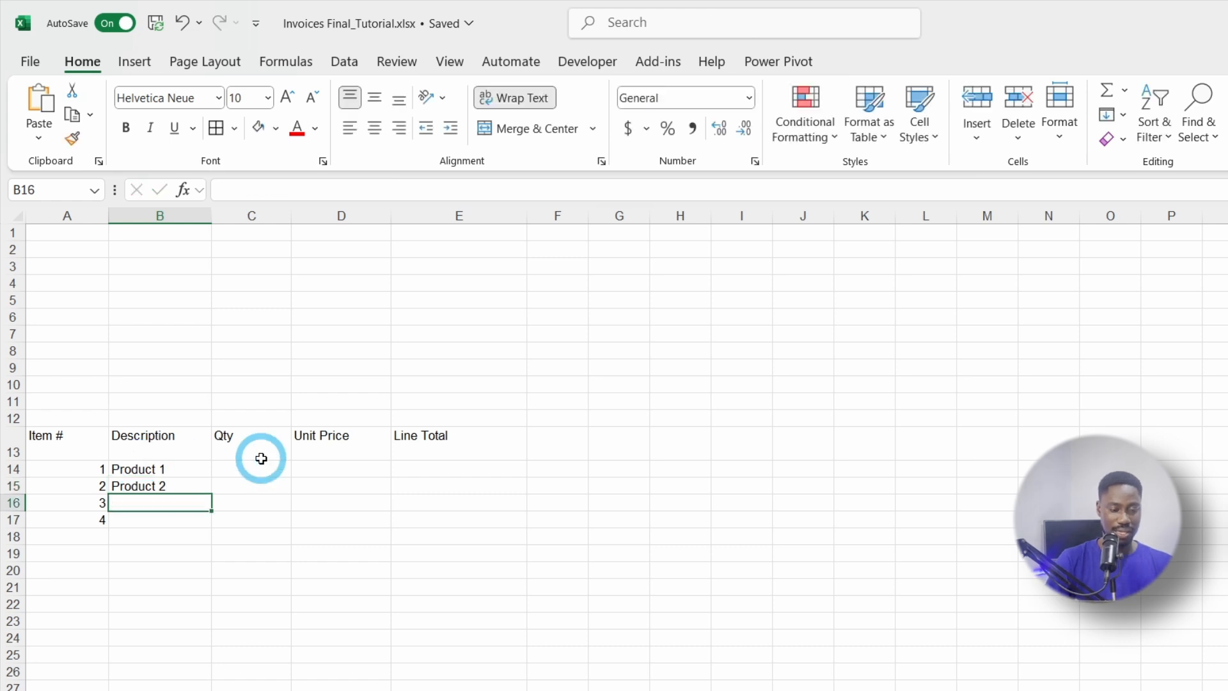
Step: Make the A13:E13 header row bold
drag(71, 435, 458, 439)
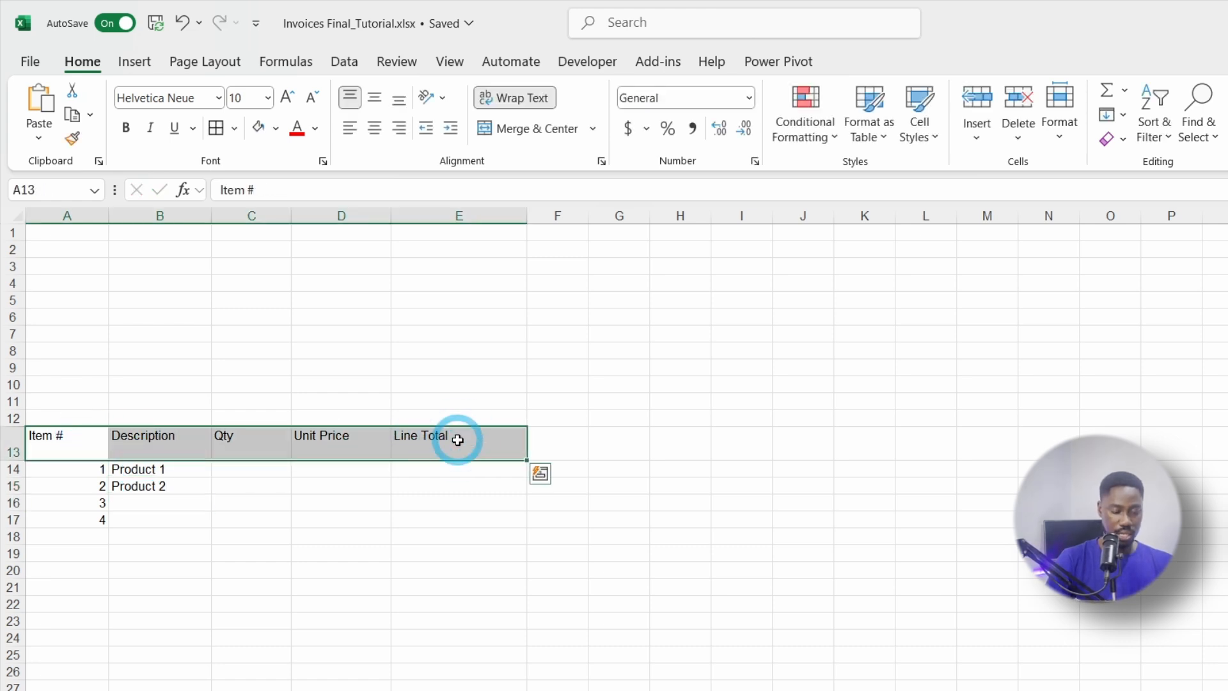
key(ctrl+b)
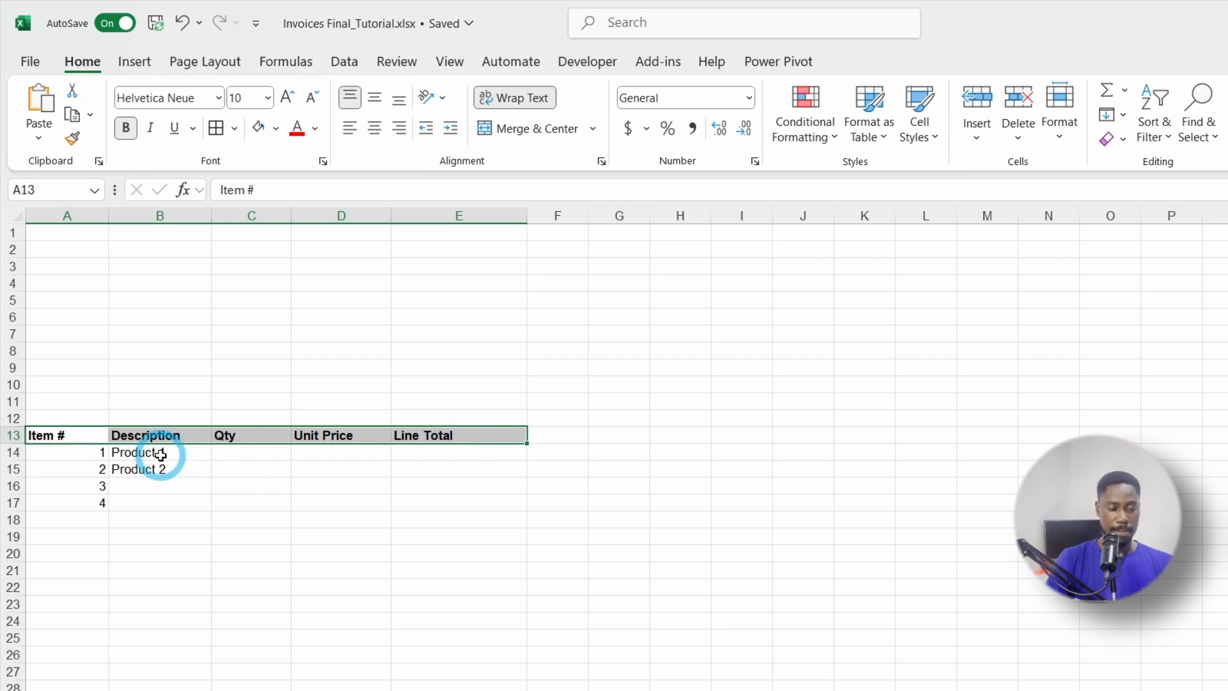
scroll(161, 454, down, 1)
click(76, 481)
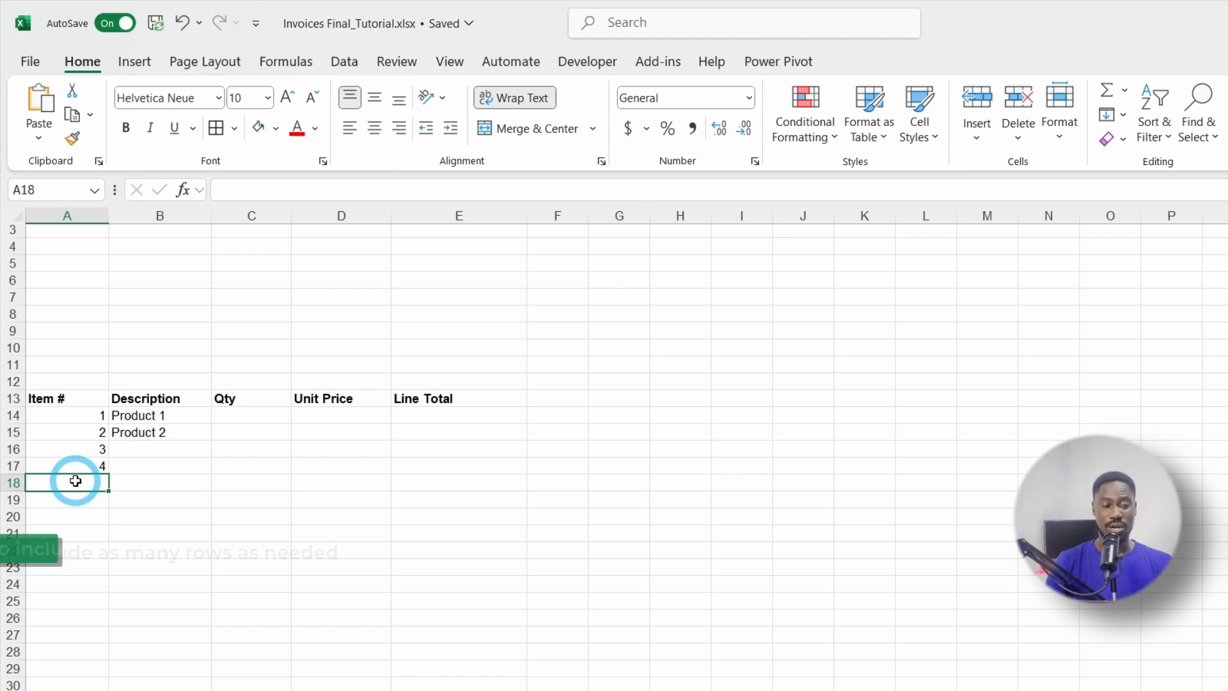
Step: Select item numbers 1–4 in A14:A17 and fill them down to 15 in row 28
click(88, 428)
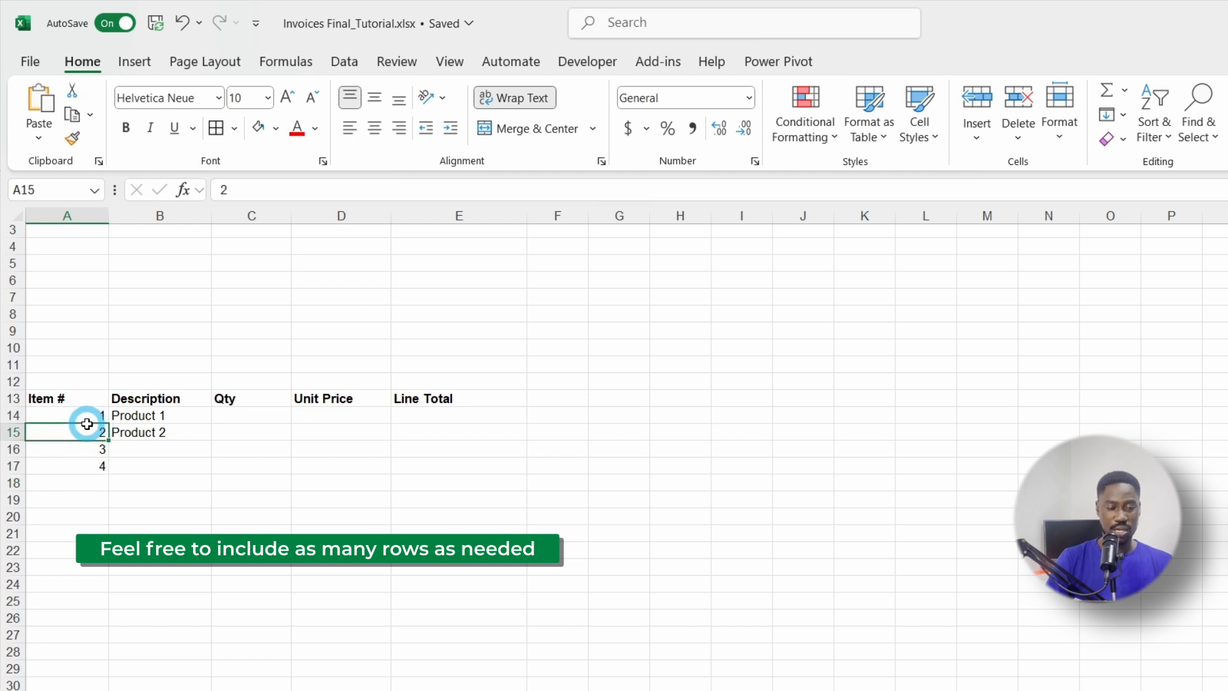
drag(85, 414, 111, 654)
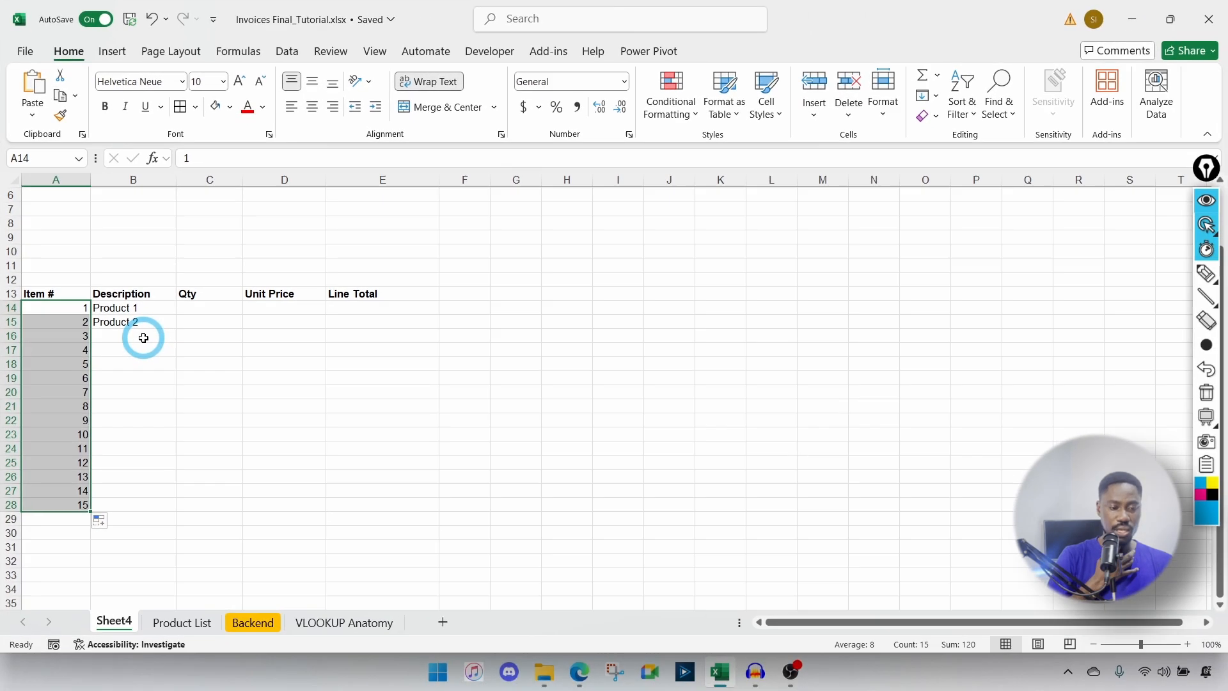
click(119, 308)
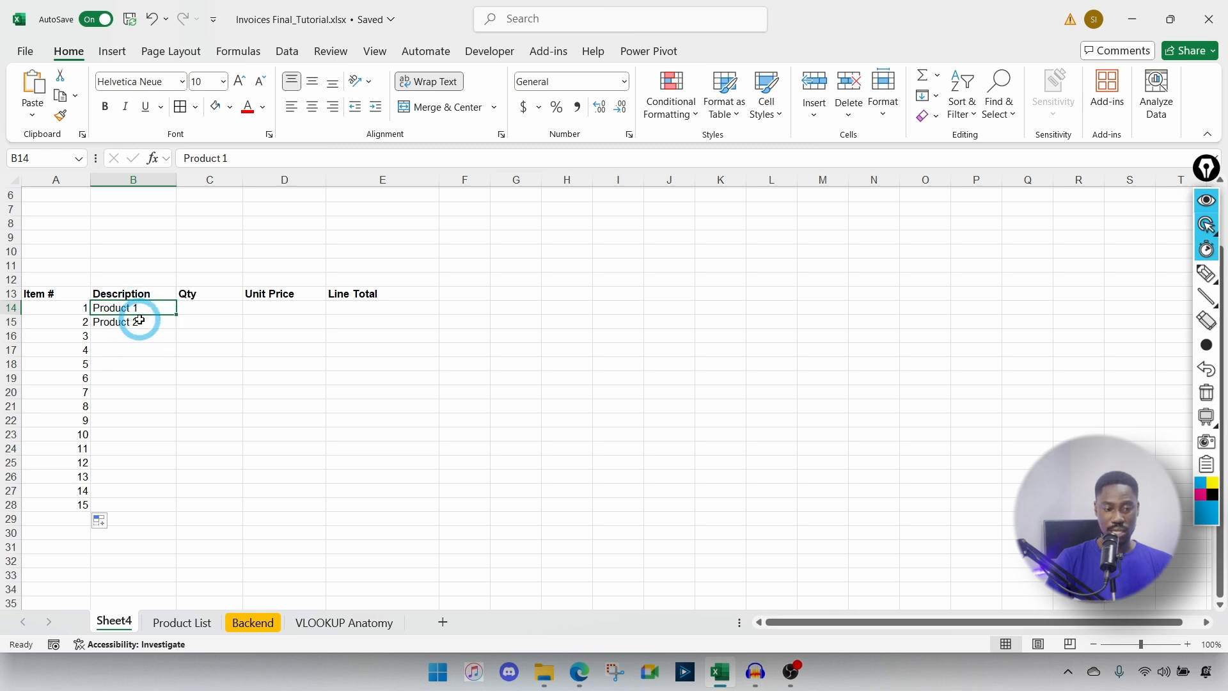
click(180, 623)
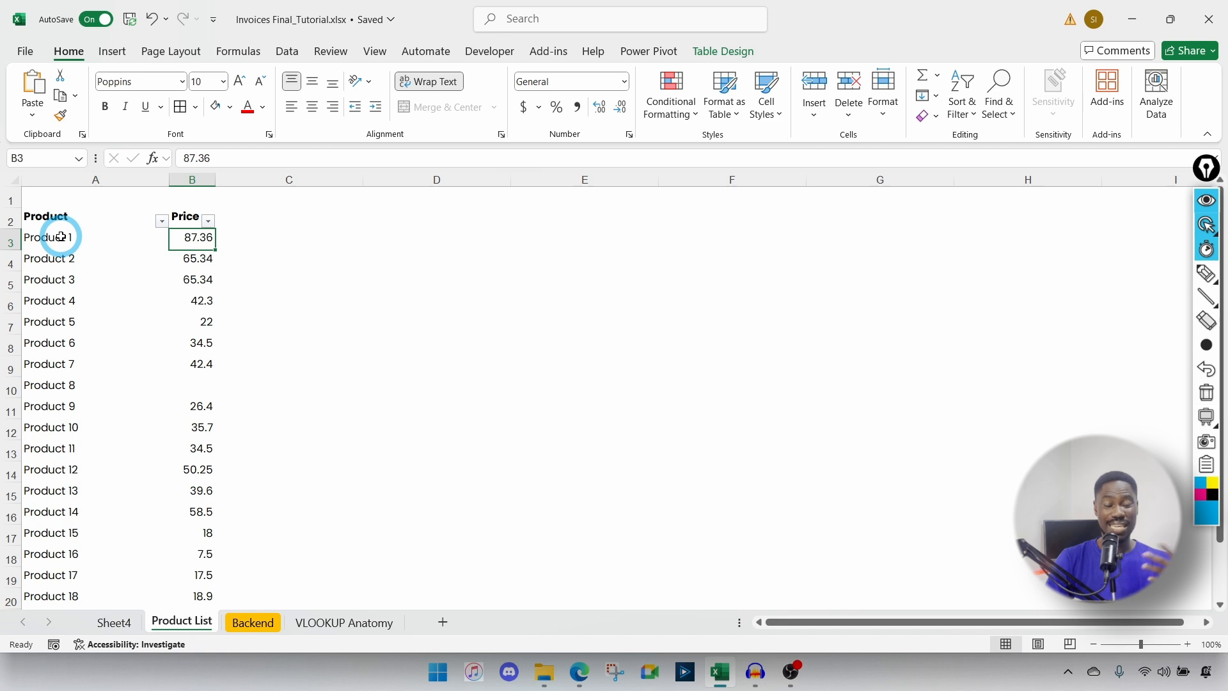
click(131, 617)
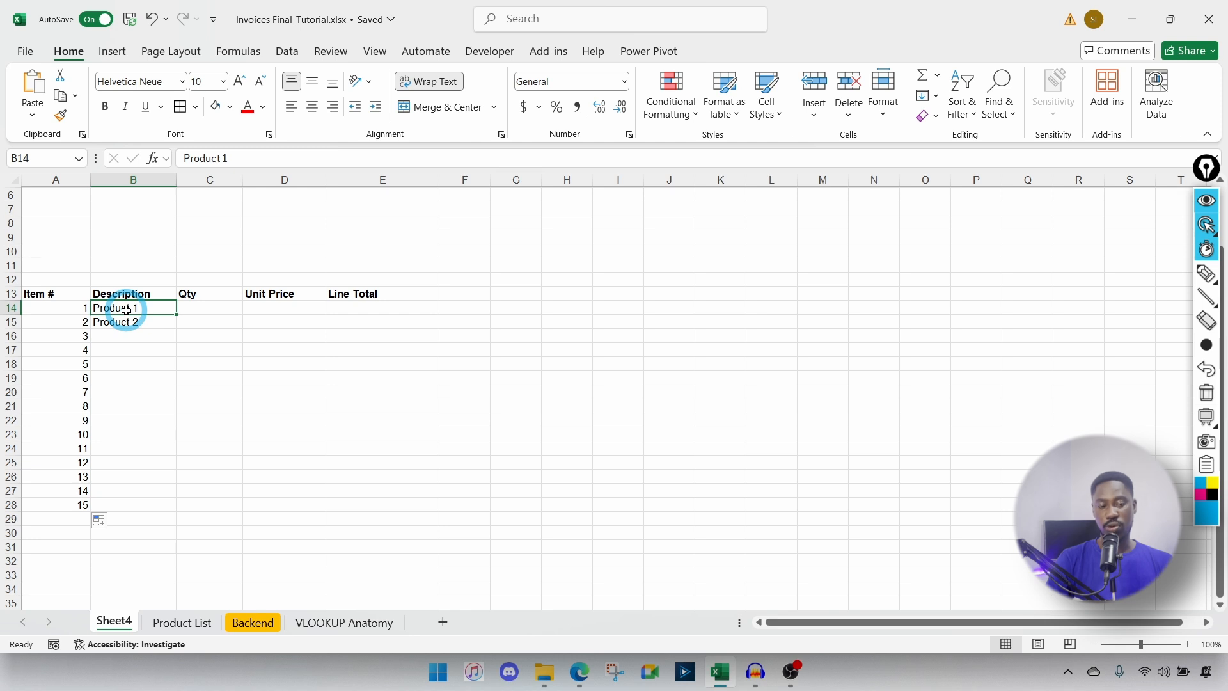
click(195, 624)
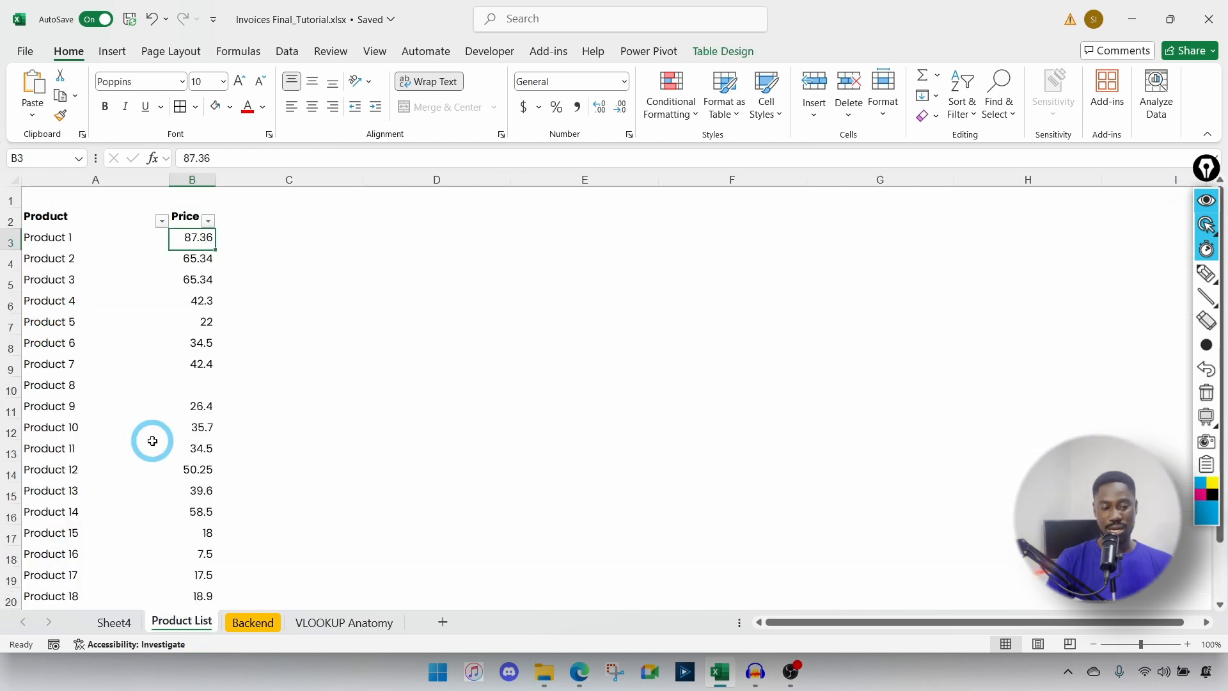
scroll(49, 390, down, 1)
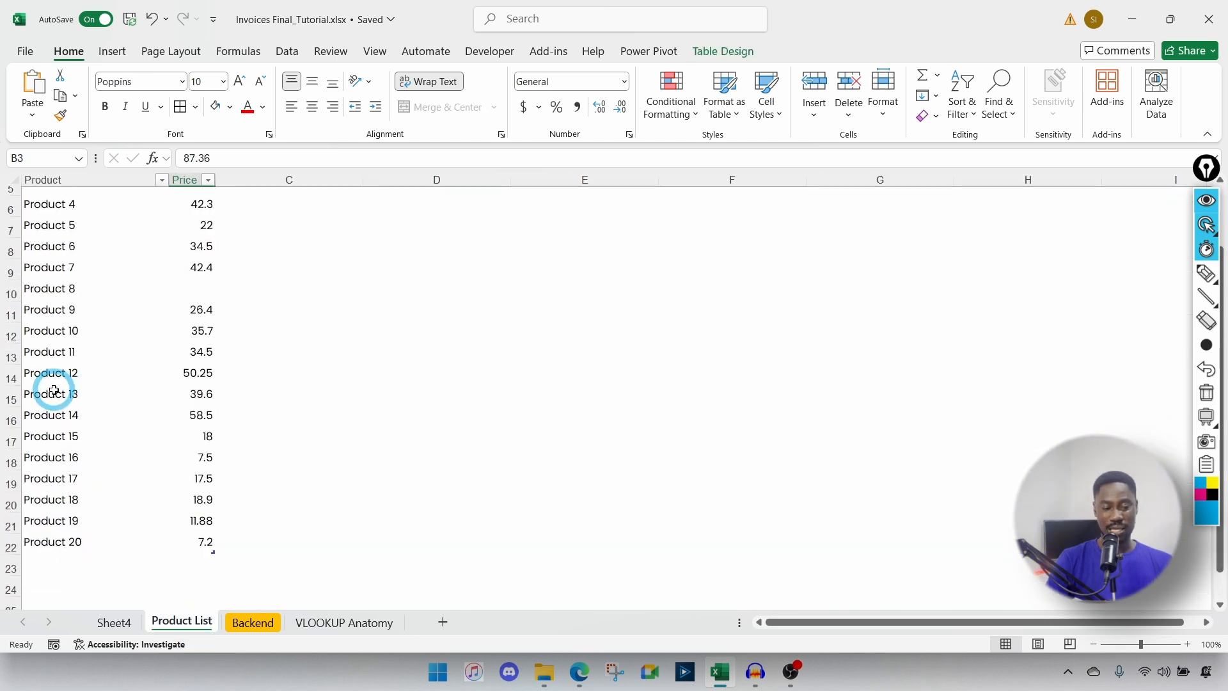
click(106, 622)
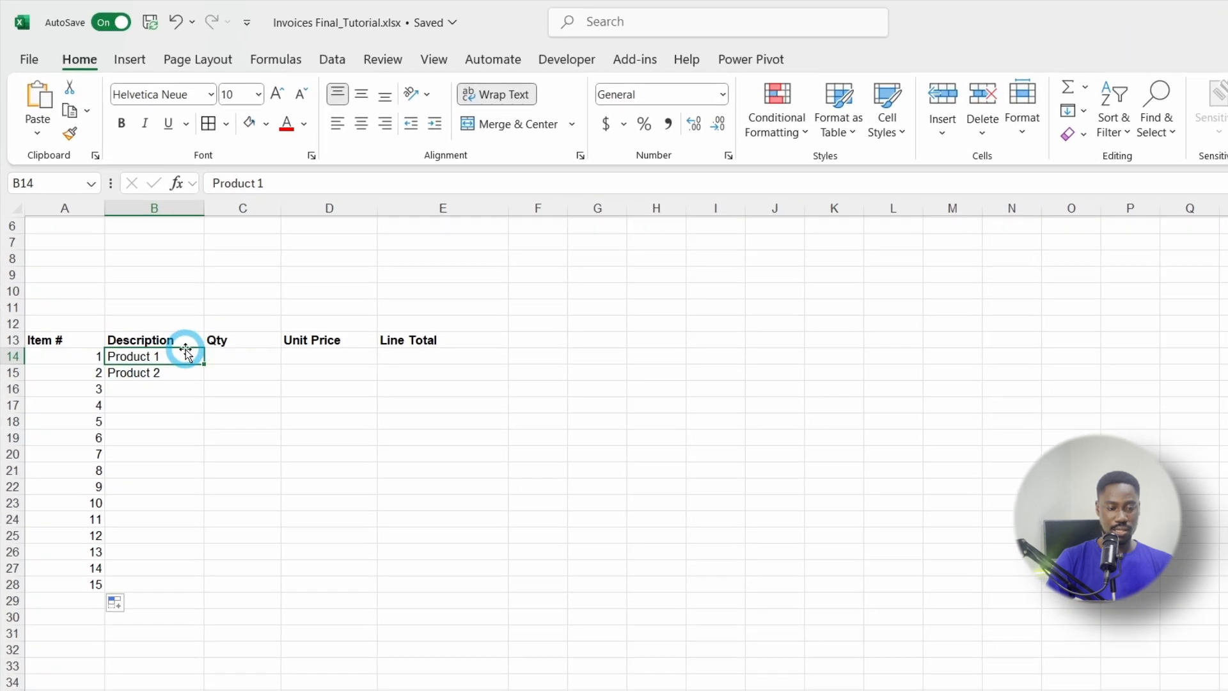
Step: Edit B14's description from Product 1 to Product 24
click(158, 298)
double_click(150, 309)
key(BackSpace)
text(2)
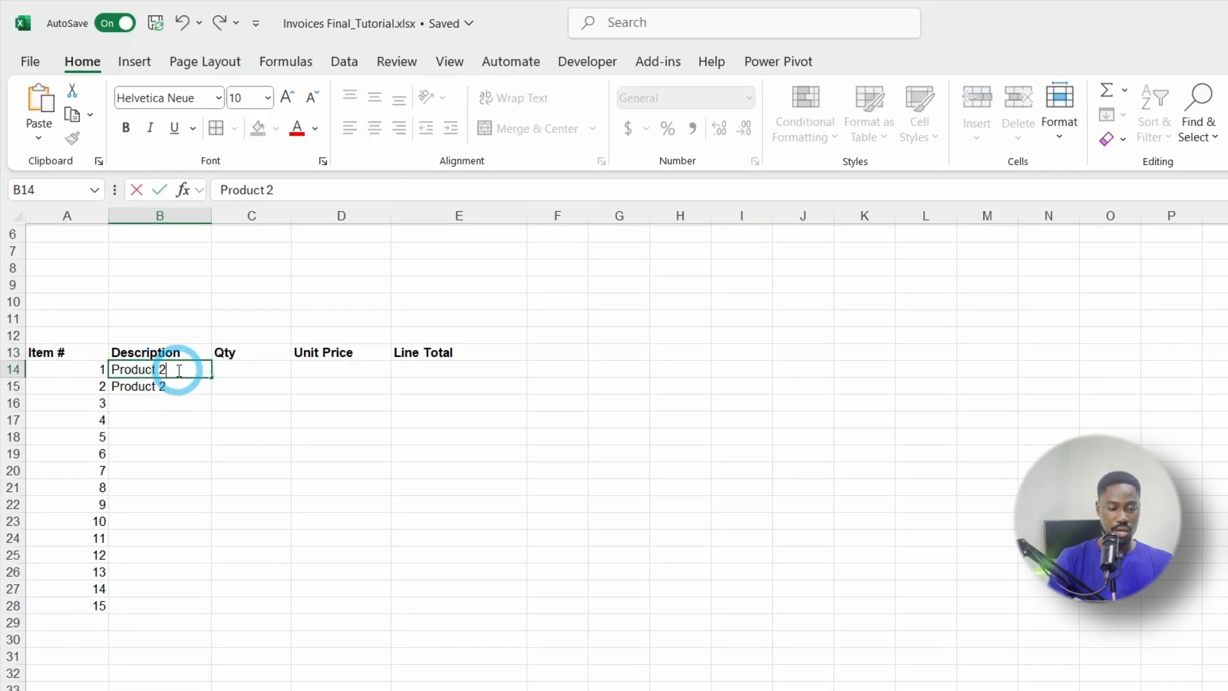
text(4)
key(Return)
Step: Glance at the Product List sheet, then clear the product names from B14:B15
click(234, 690)
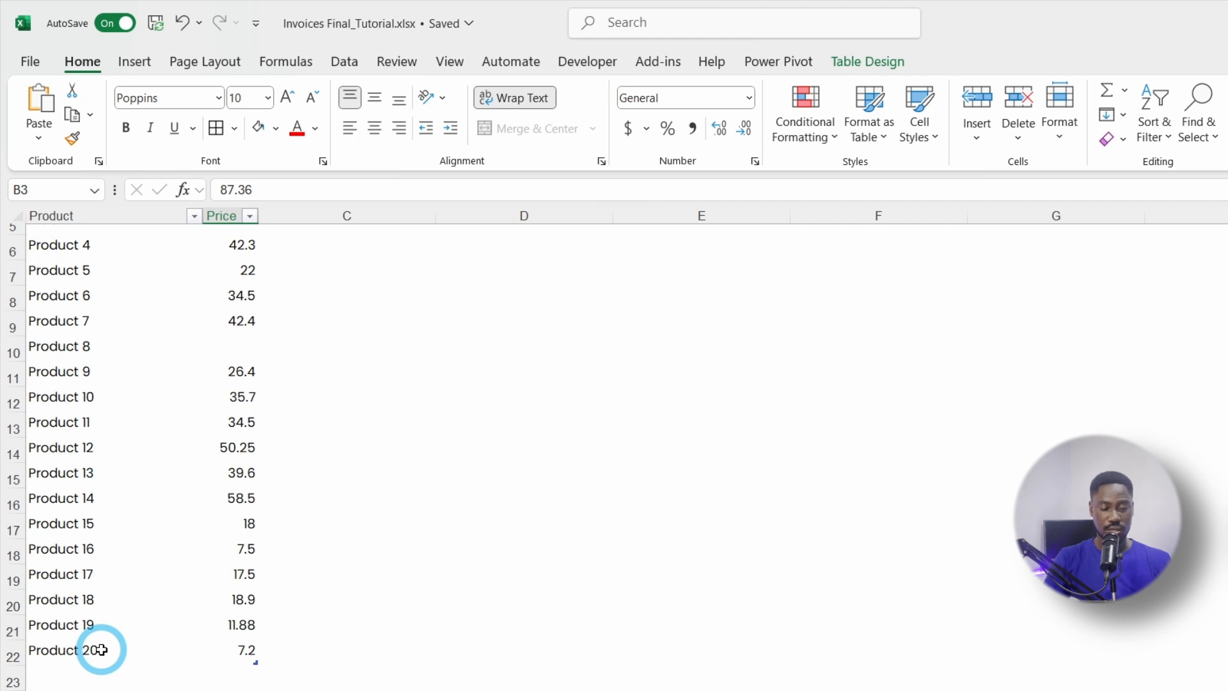
key(ctrl+Page_Up)
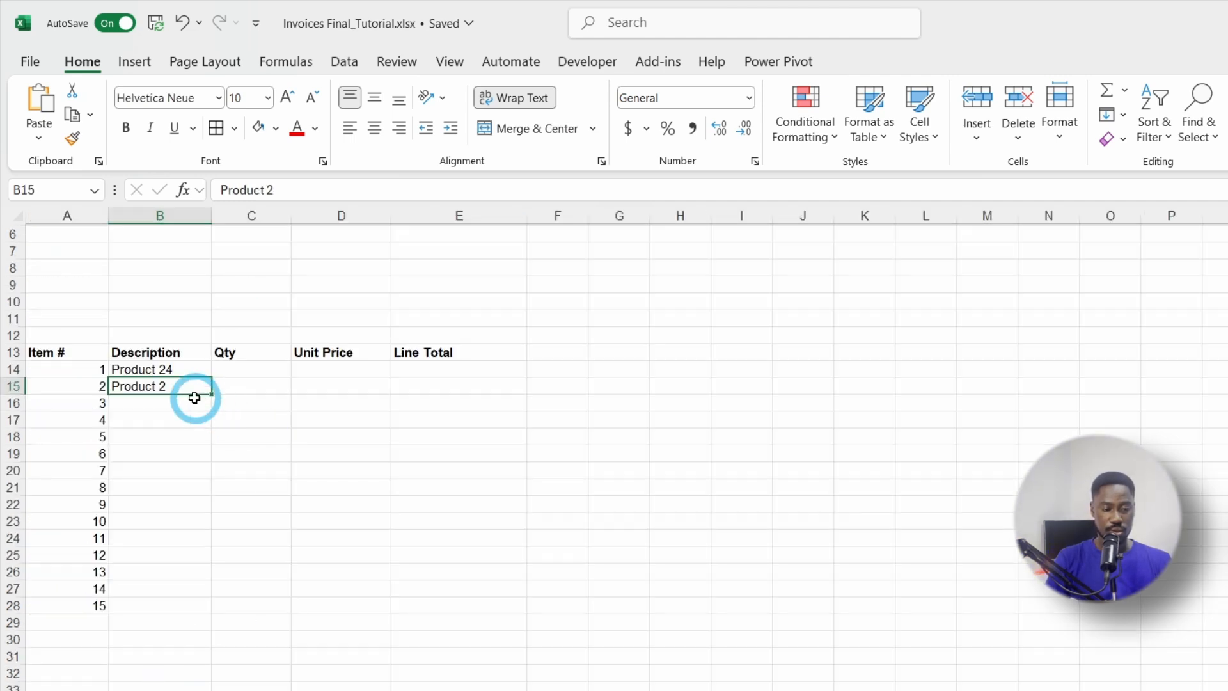
drag(158, 370, 155, 603)
key(Delete)
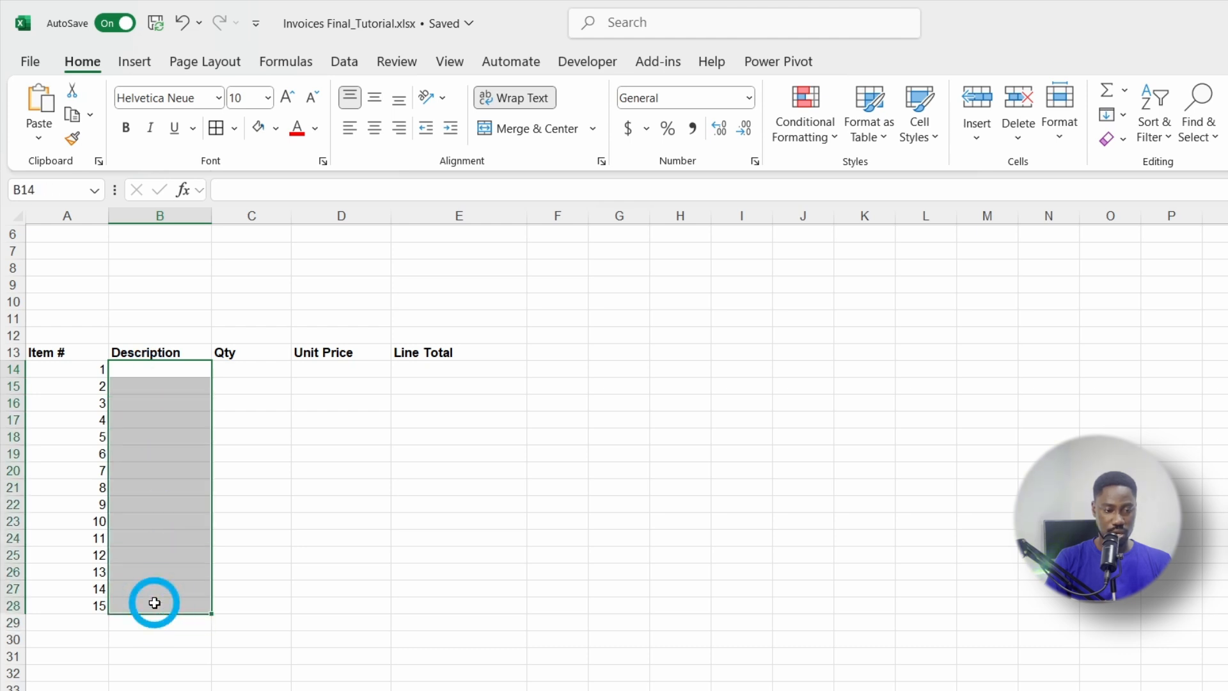
Step: Apply List data validation to B14:B28 with source 'Product List'!$A$3:$A$22
click(346, 64)
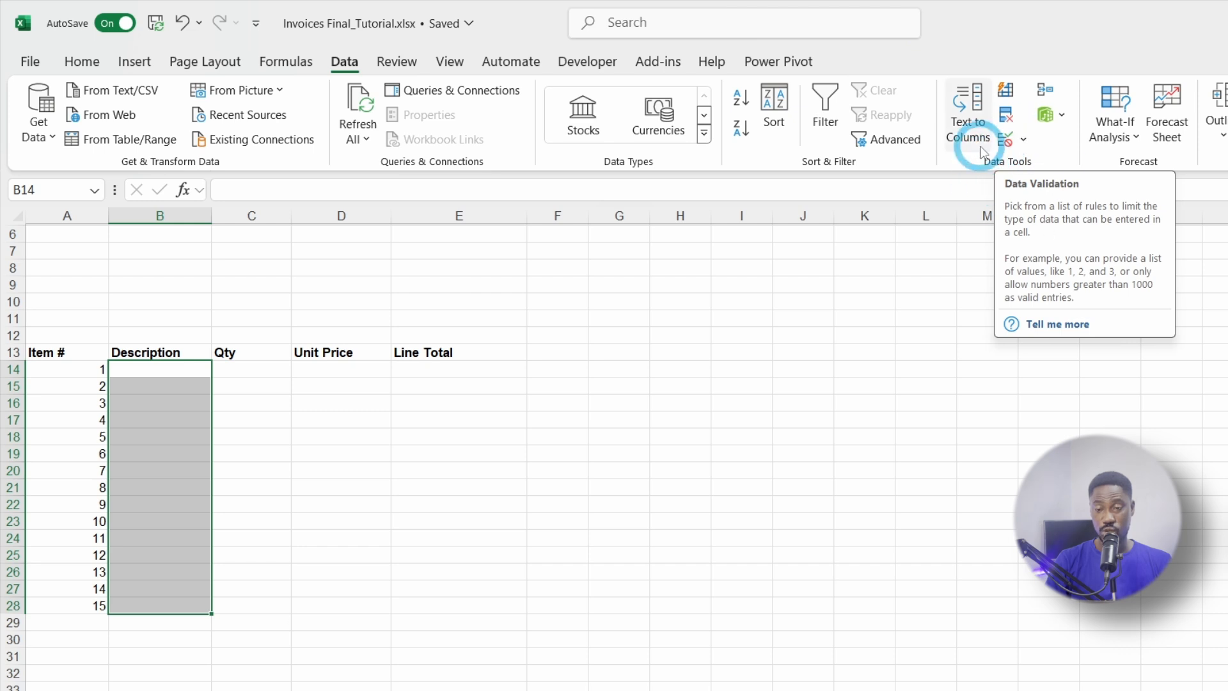
click(1005, 141)
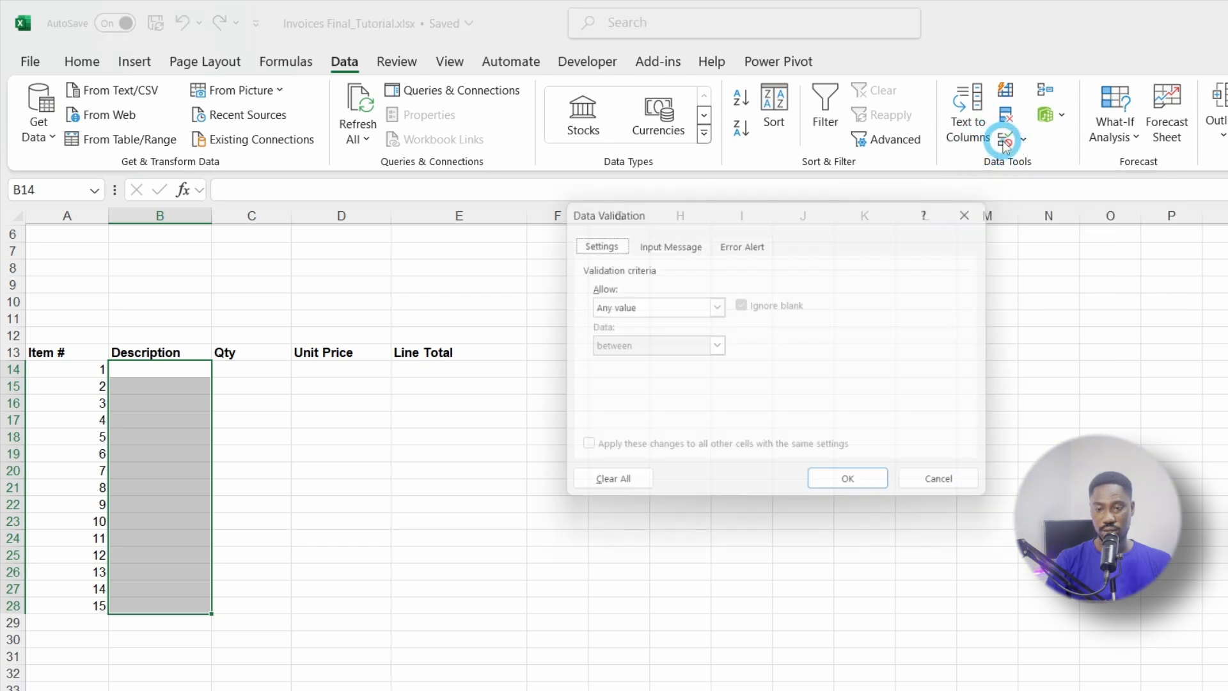
click(716, 308)
click(616, 365)
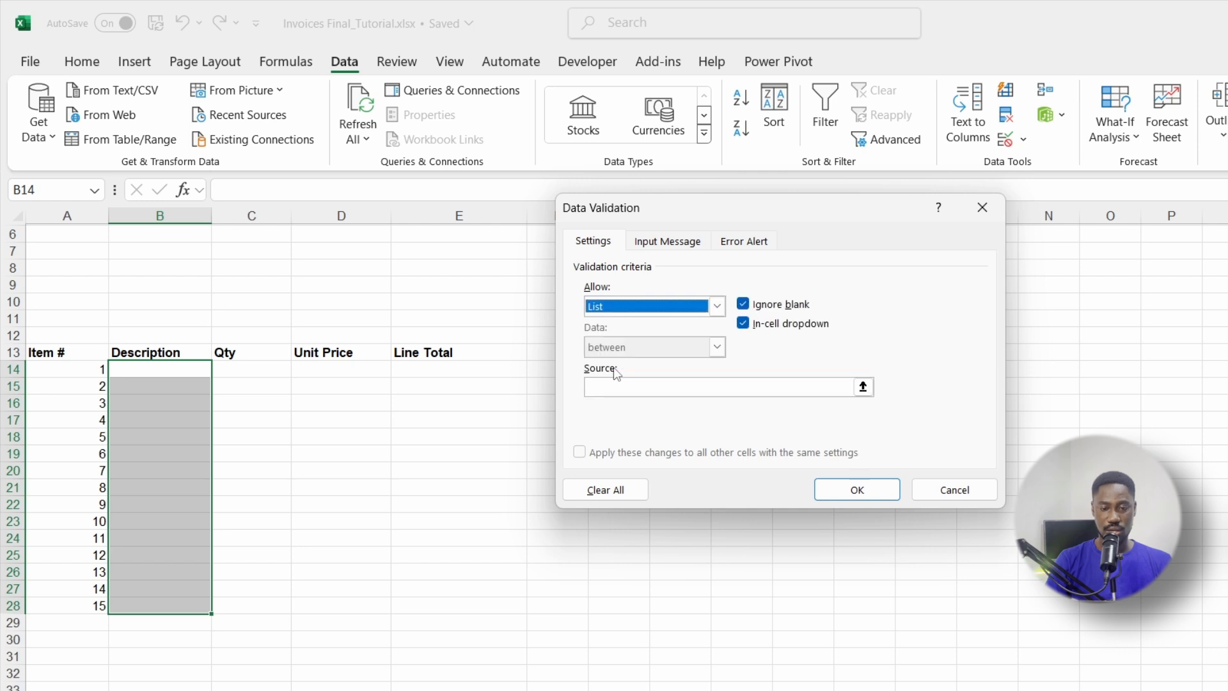
click(863, 386)
click(863, 387)
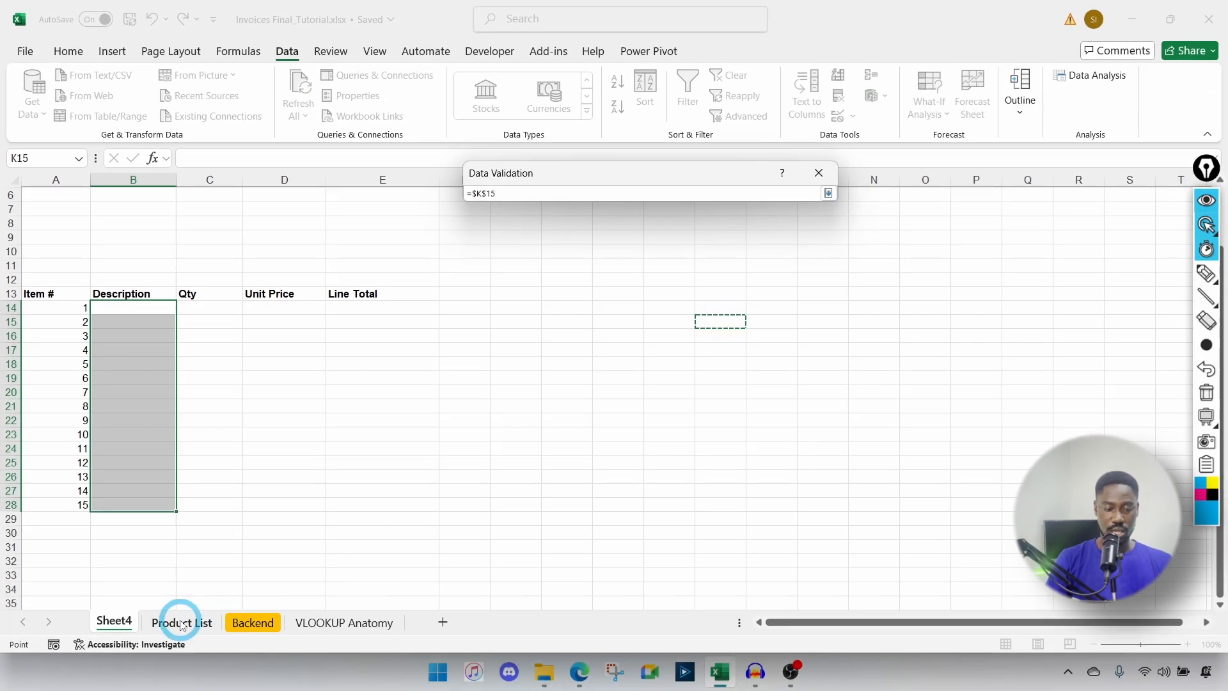
click(180, 623)
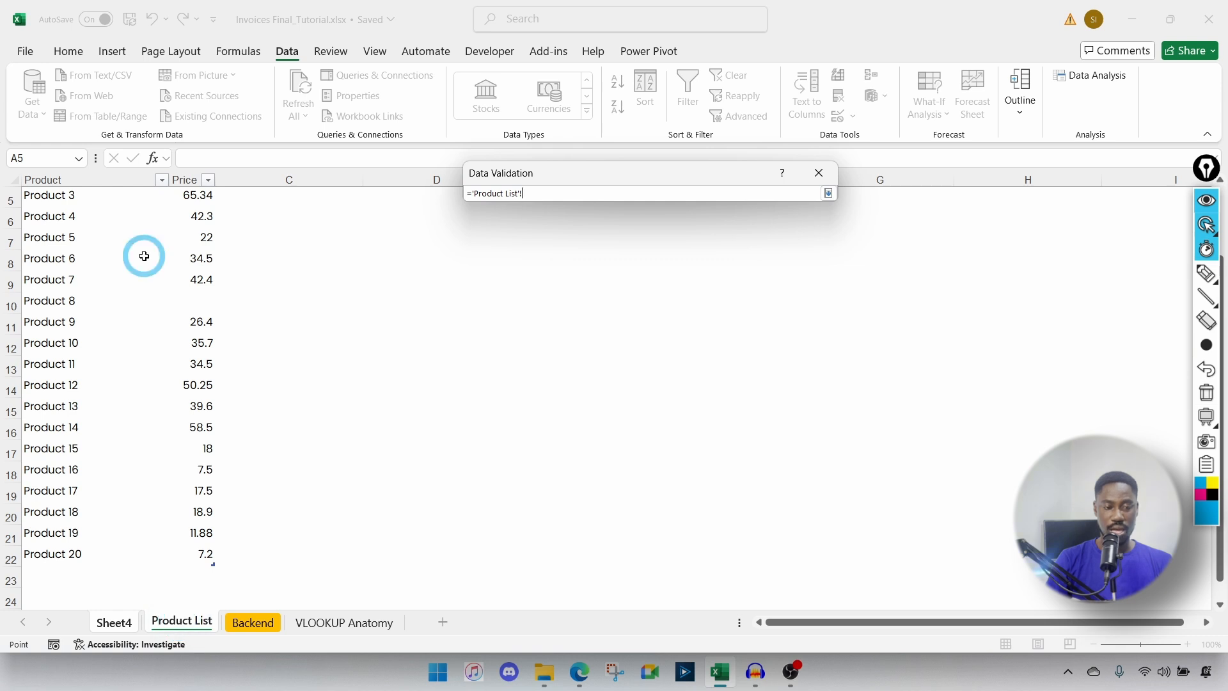
scroll(170, 324, up, 1)
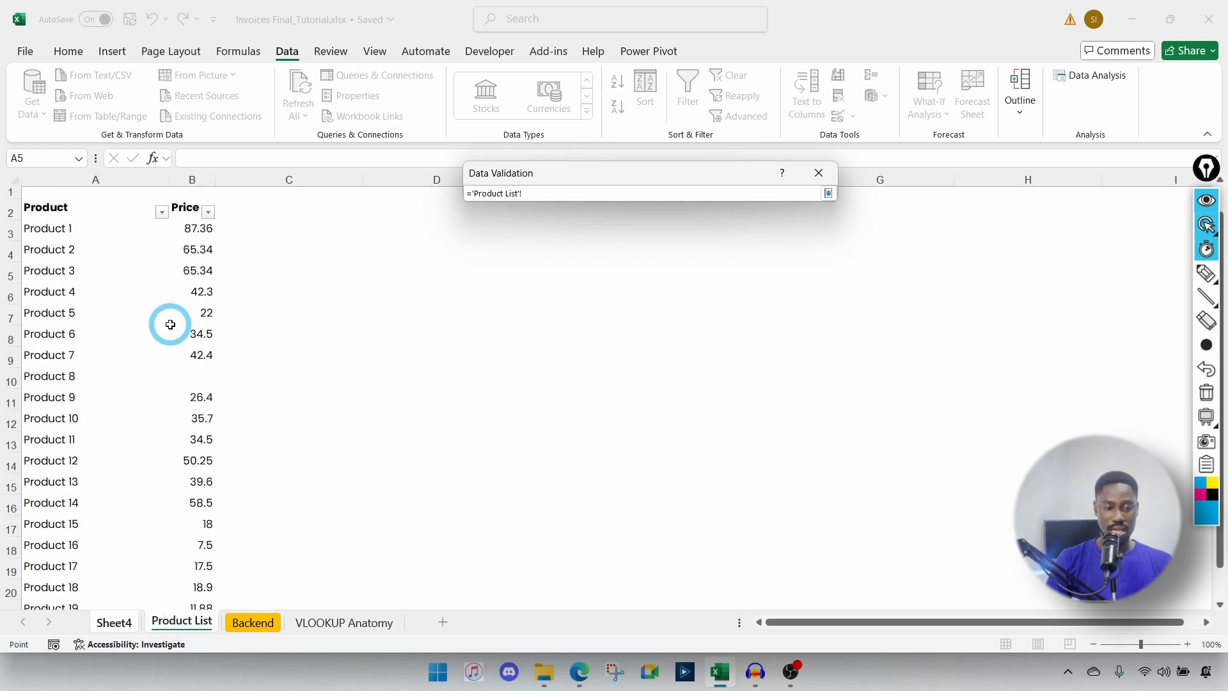
click(48, 237)
drag(48, 238, 62, 576)
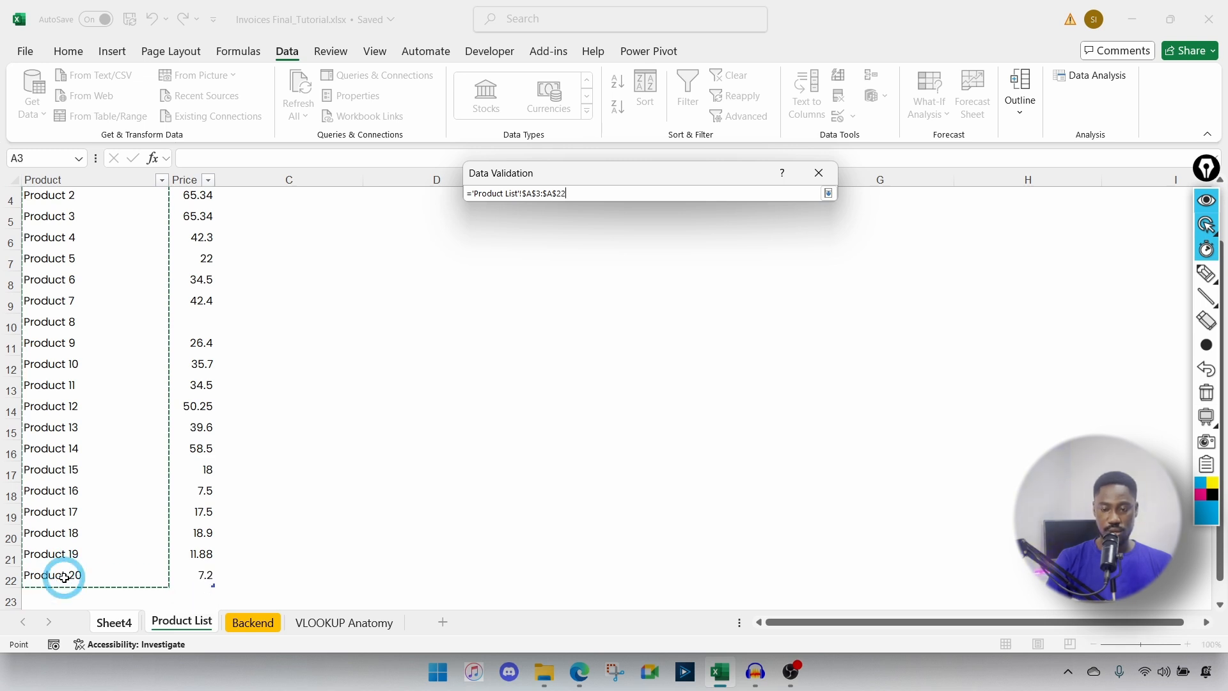
key(Return)
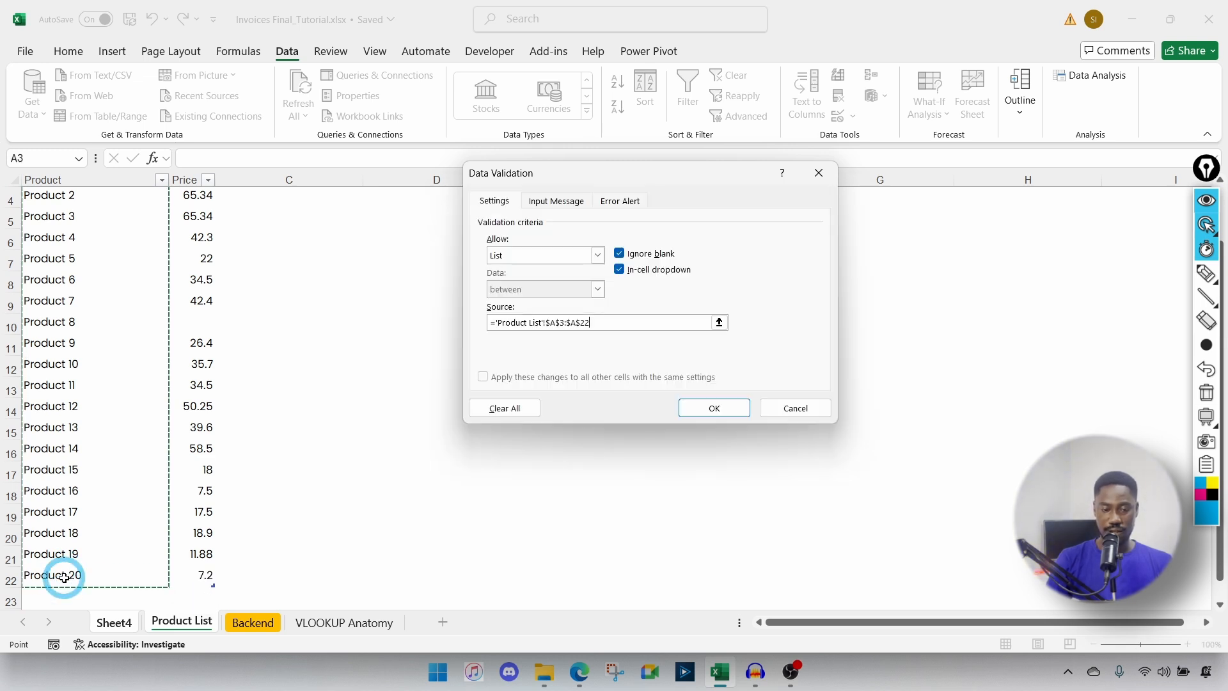
click(732, 412)
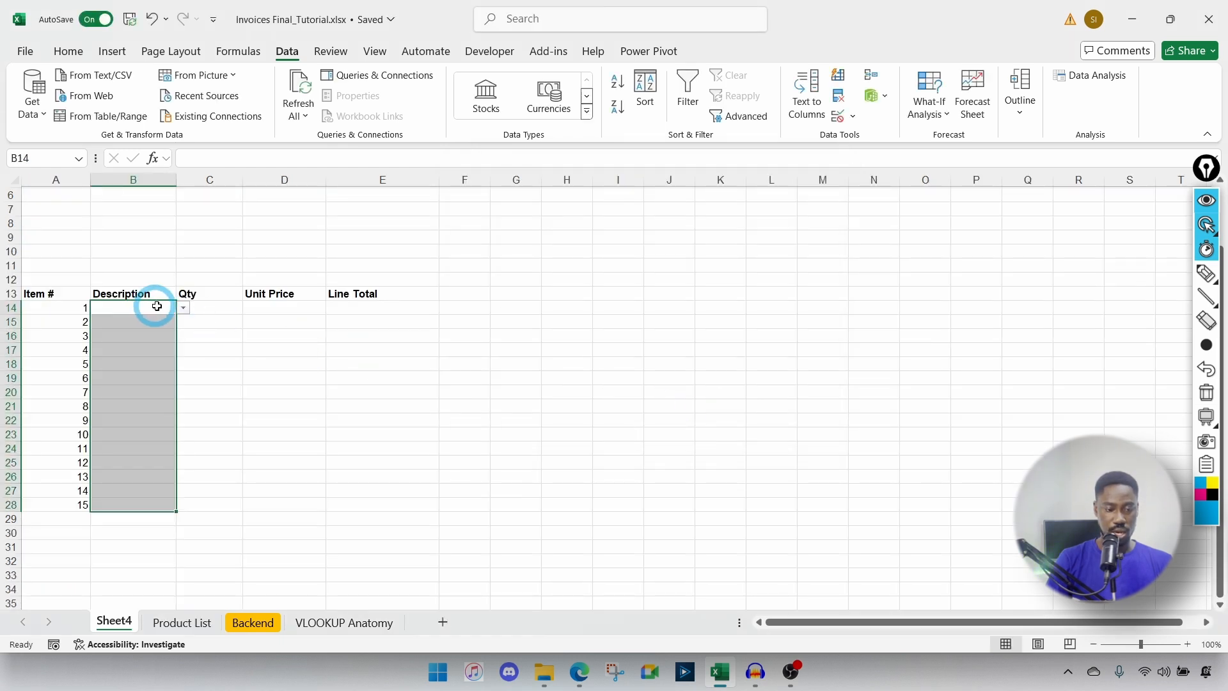
Step: Use the dropdowns to pick Product 5 in B15 and Product 1 in B14
click(184, 309)
click(226, 310)
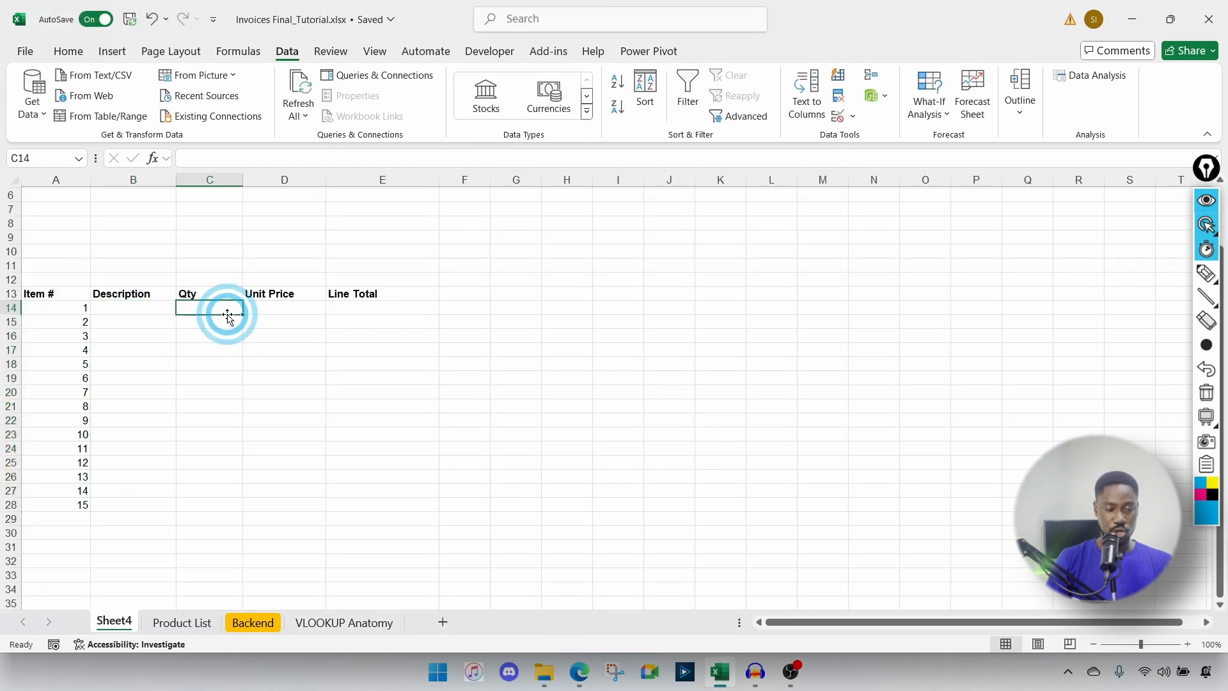
click(156, 326)
click(182, 327)
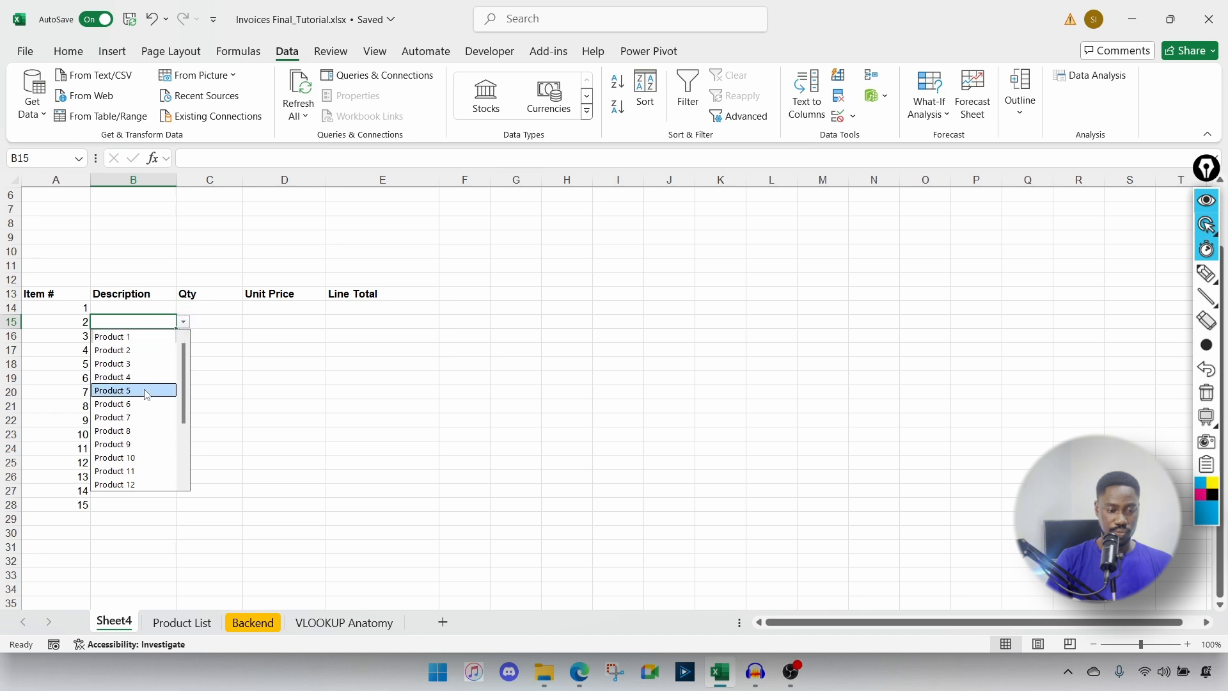
click(142, 385)
click(168, 305)
click(184, 308)
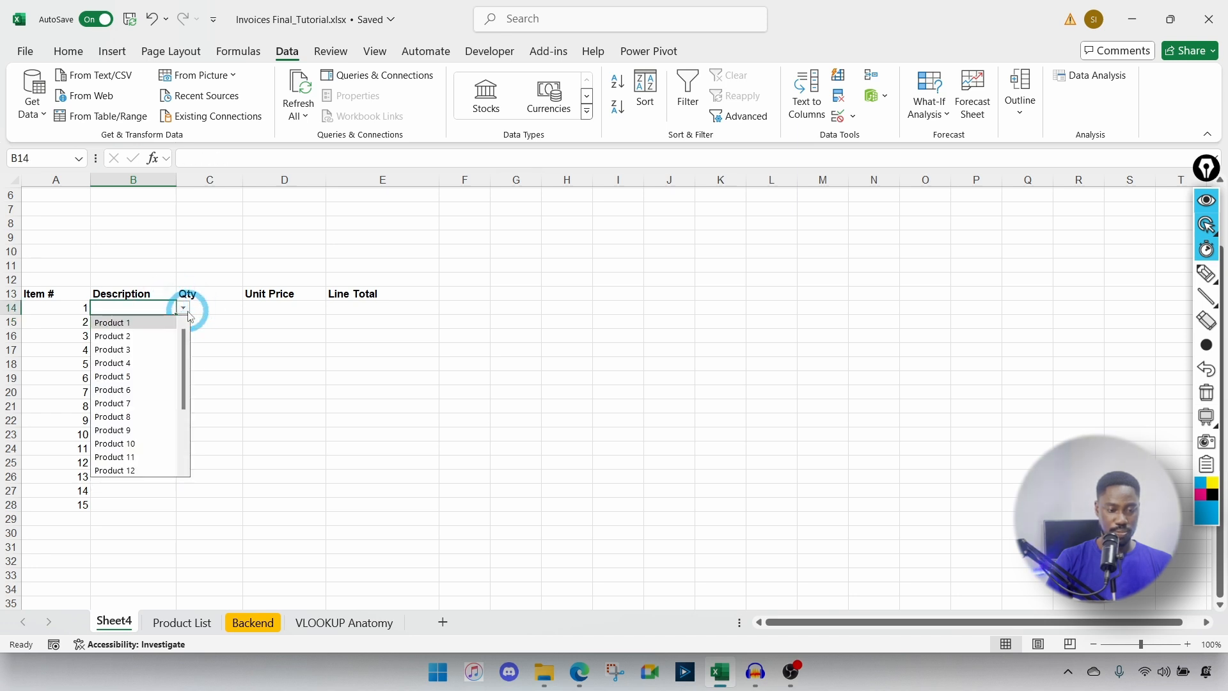
click(153, 319)
Step: Type Product 6 in B15, then try Product 24 and dismiss the validation error
click(137, 325)
text(Product)
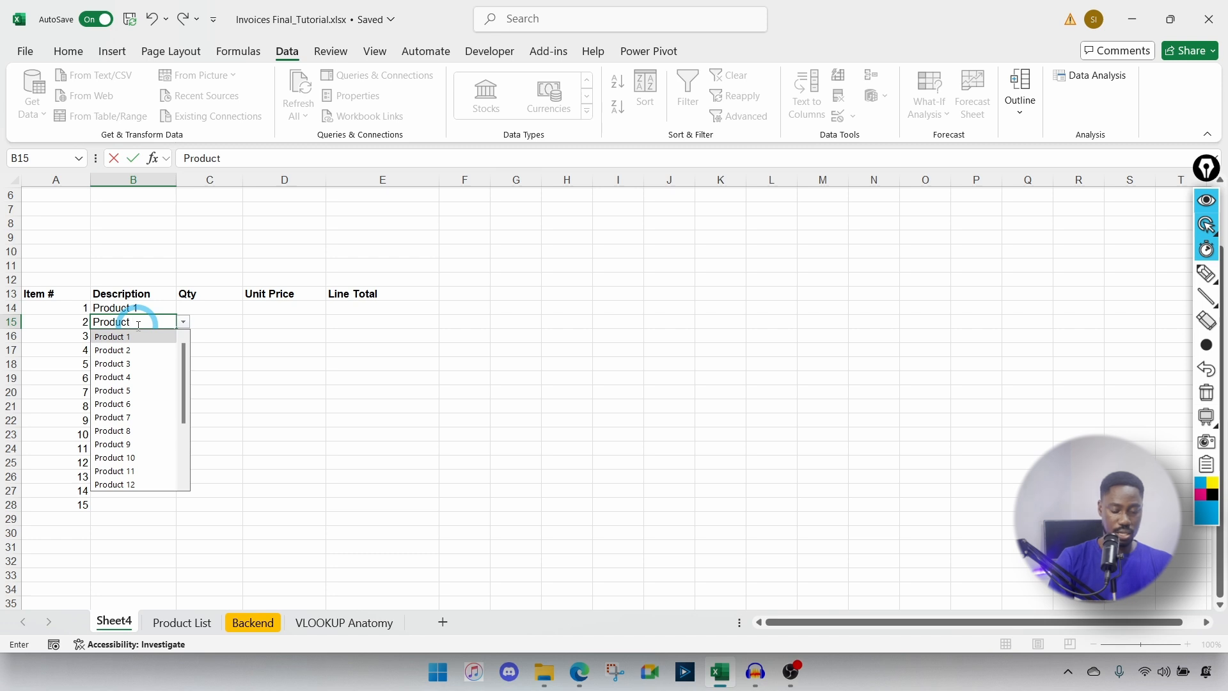
text( 6)
click(139, 322)
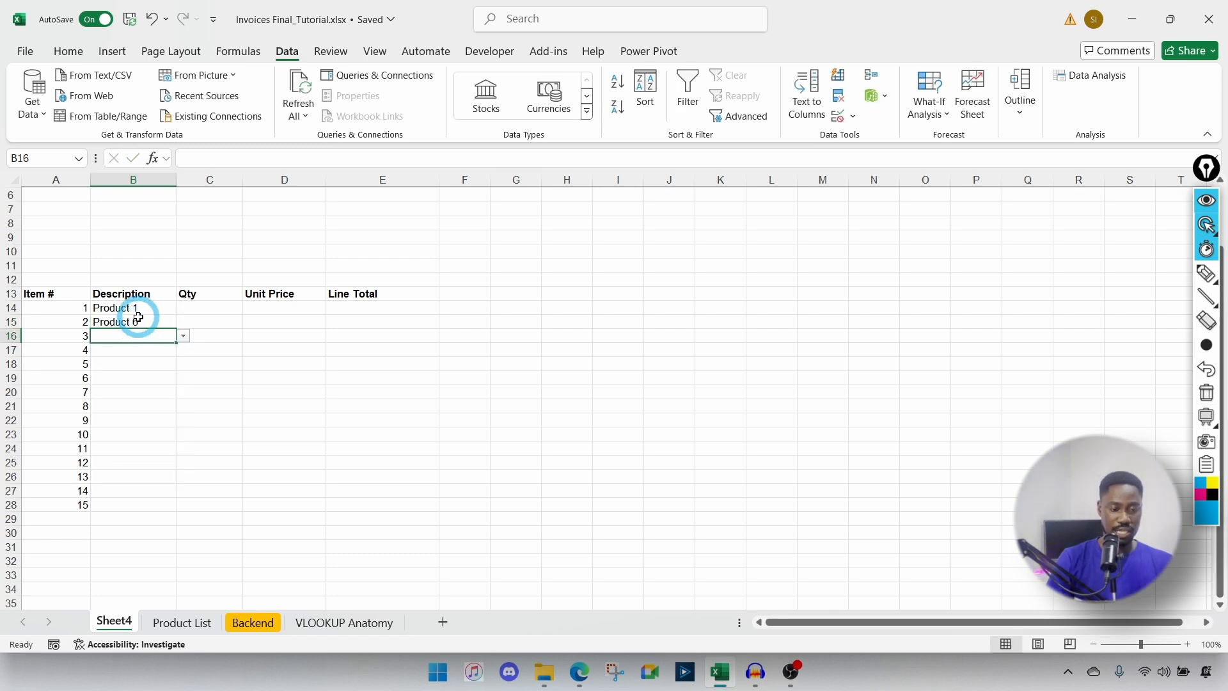
key(BackSpace)
text(24)
key(Return)
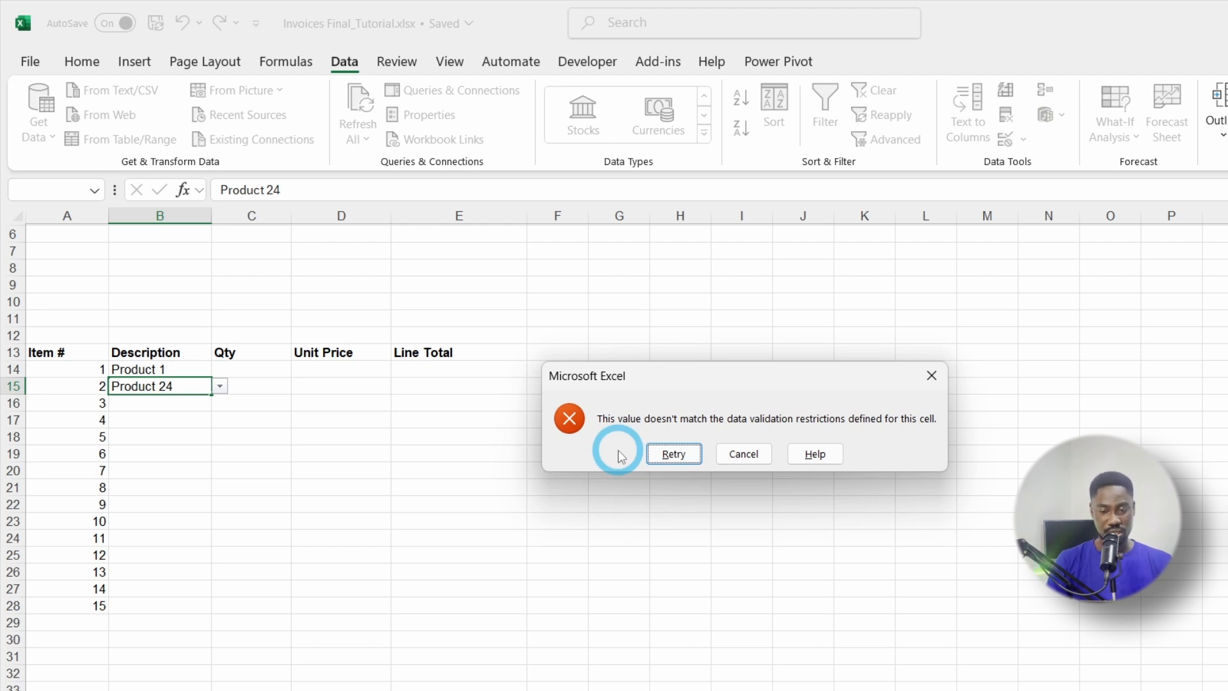
click(932, 377)
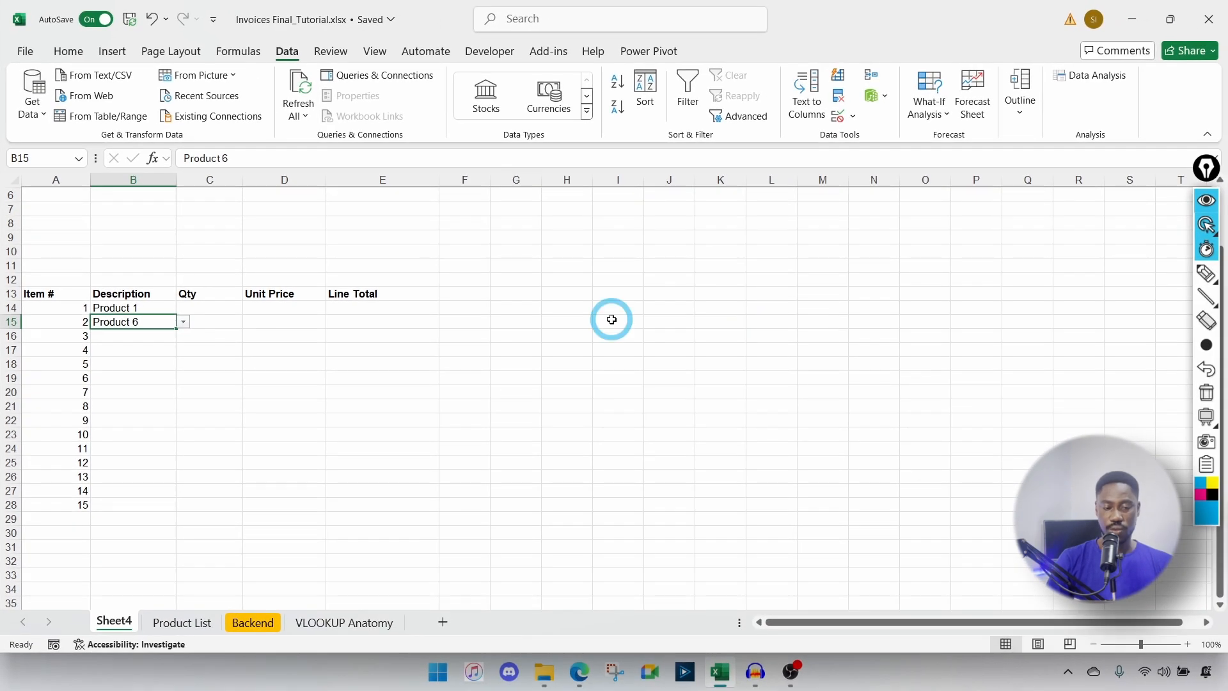
Step: Inspect B15's validation source 'Product List'!$A$3:$A$22, cancel, then scroll to the Product List's end
click(187, 623)
scroll(182, 437, up, 1)
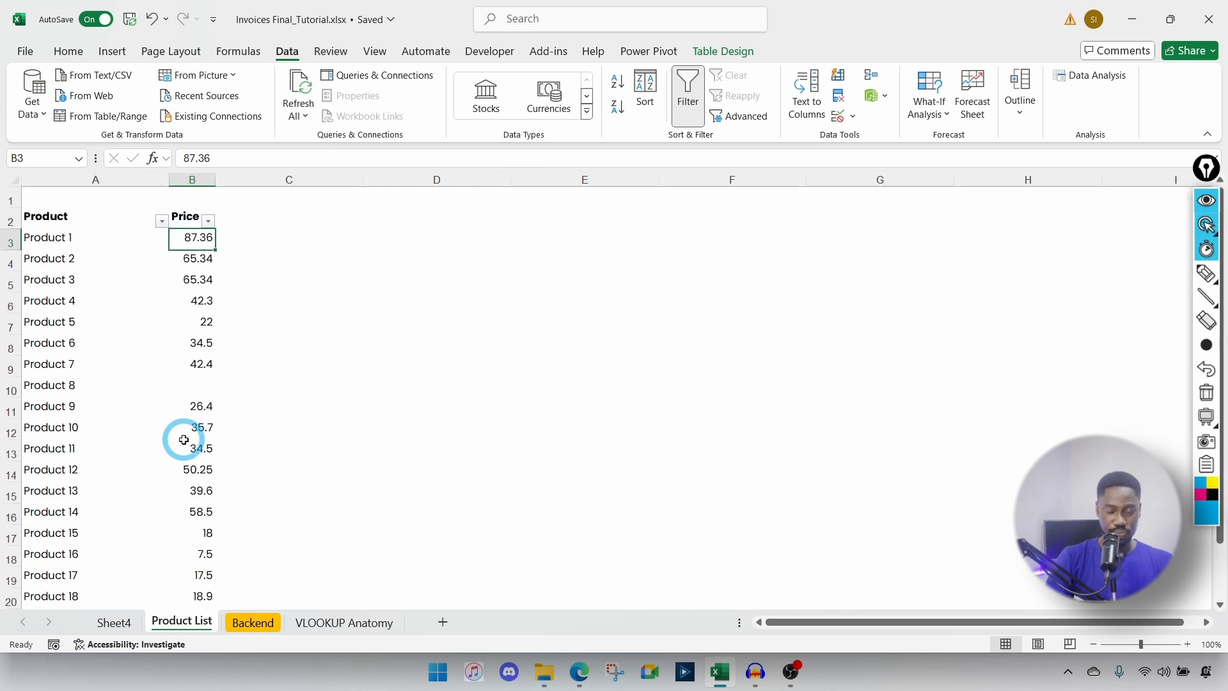
click(115, 621)
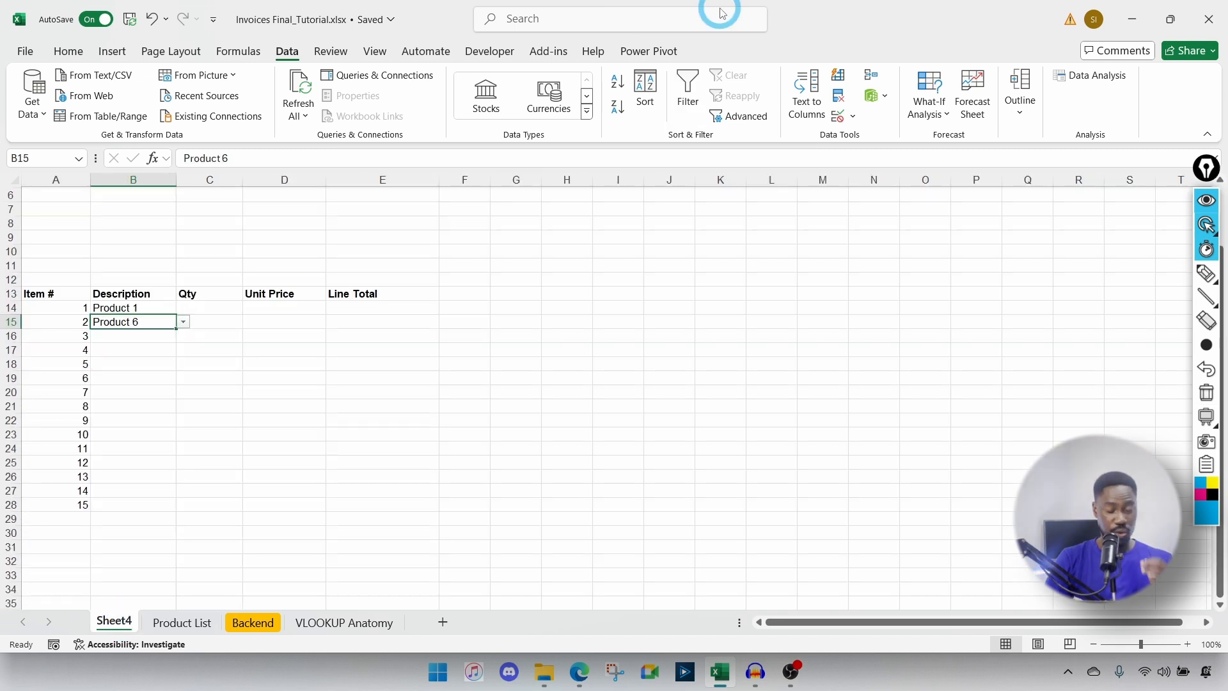
click(838, 115)
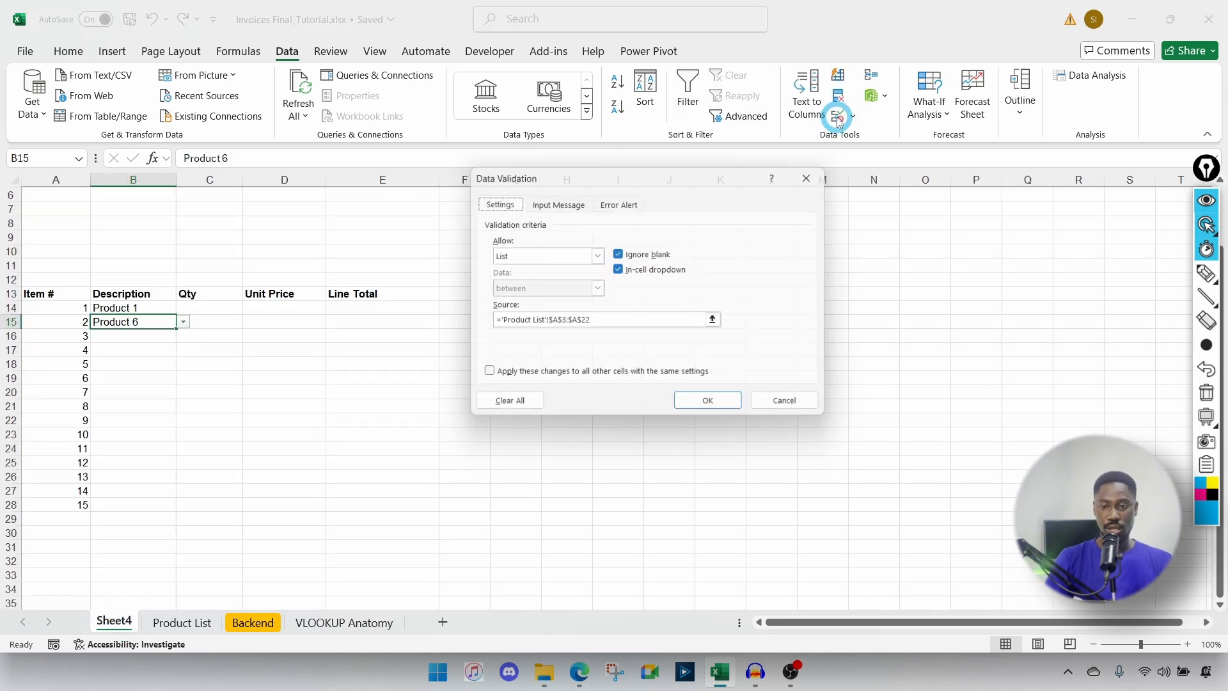
click(602, 325)
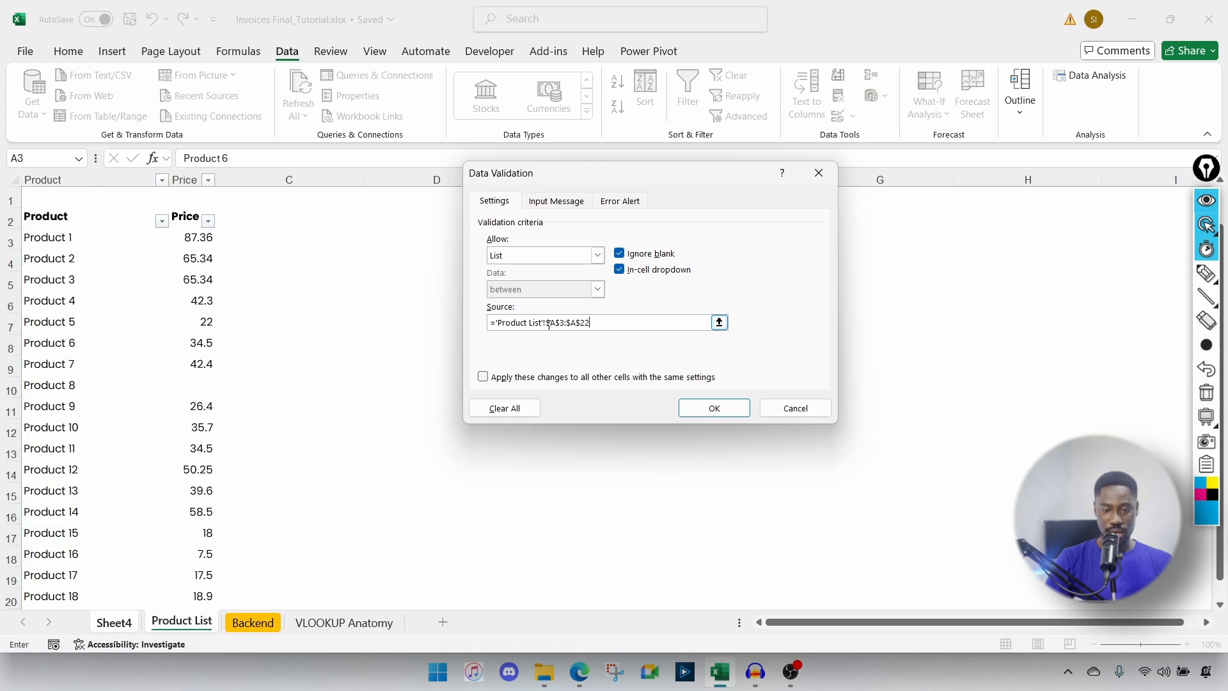
drag(547, 325, 590, 324)
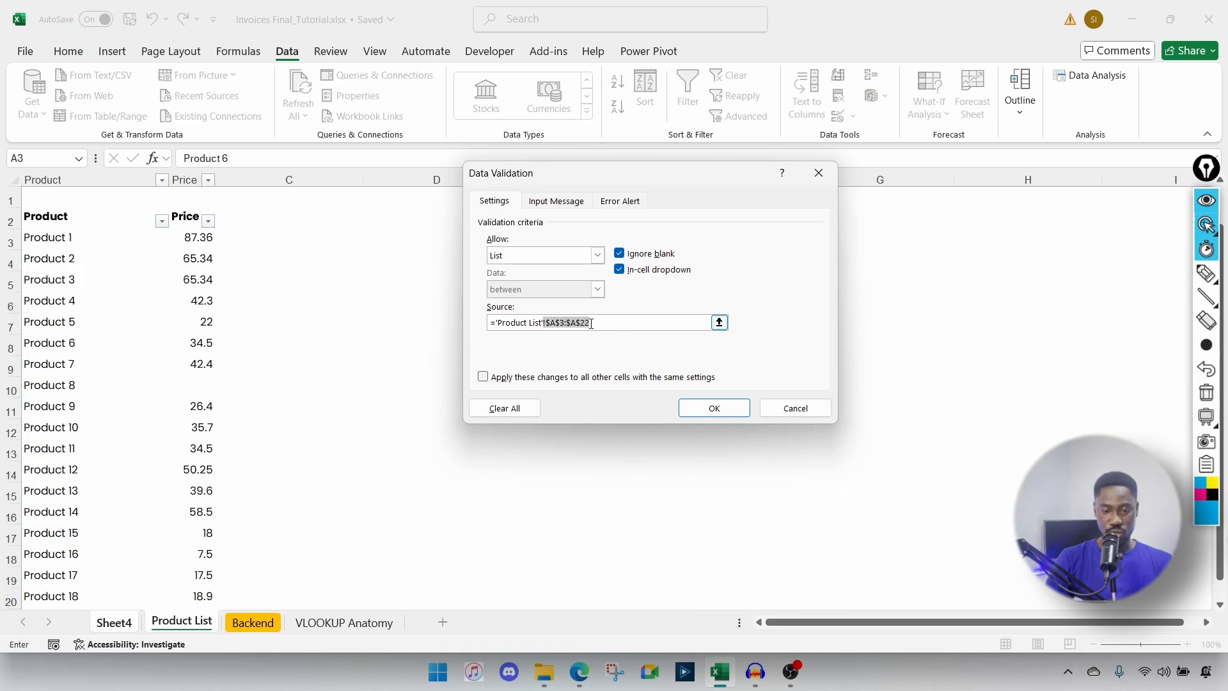
click(716, 406)
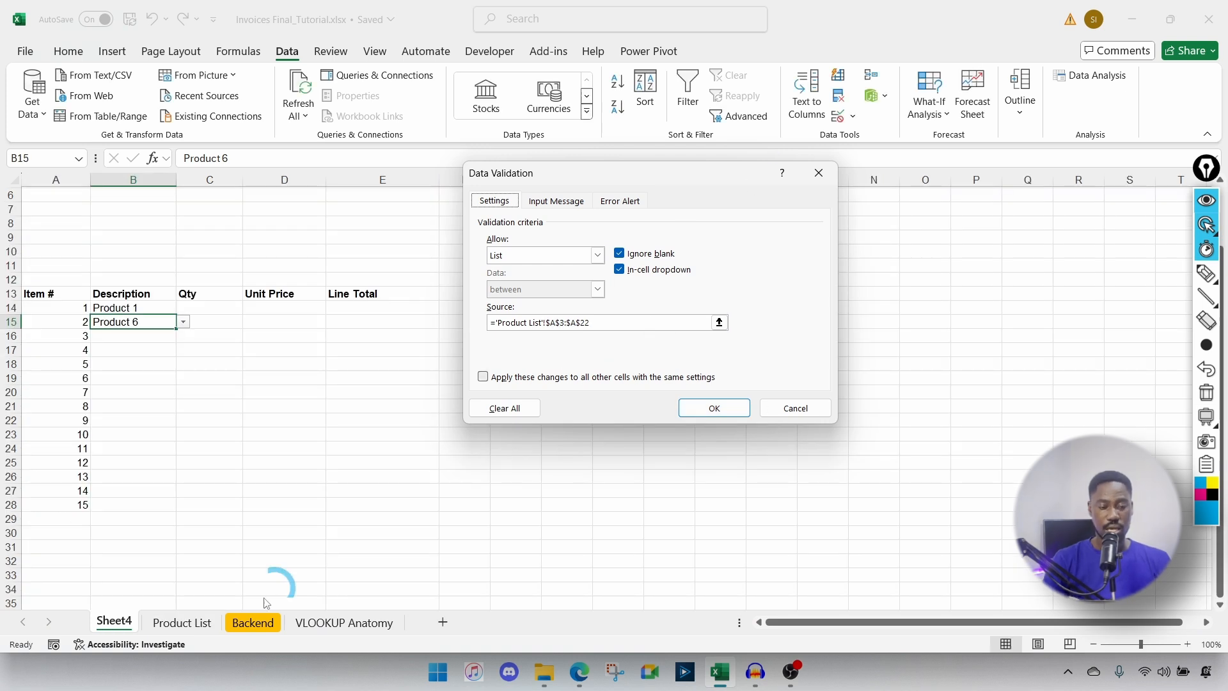
click(776, 410)
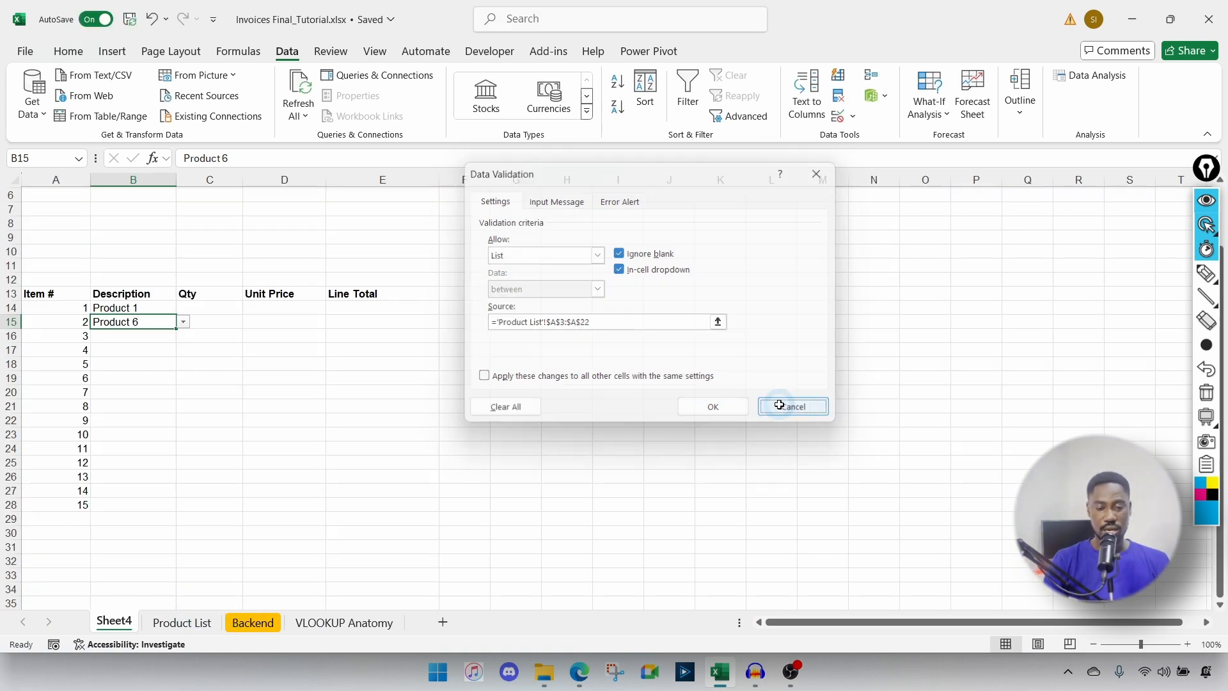
click(180, 623)
scroll(134, 572, down, 1)
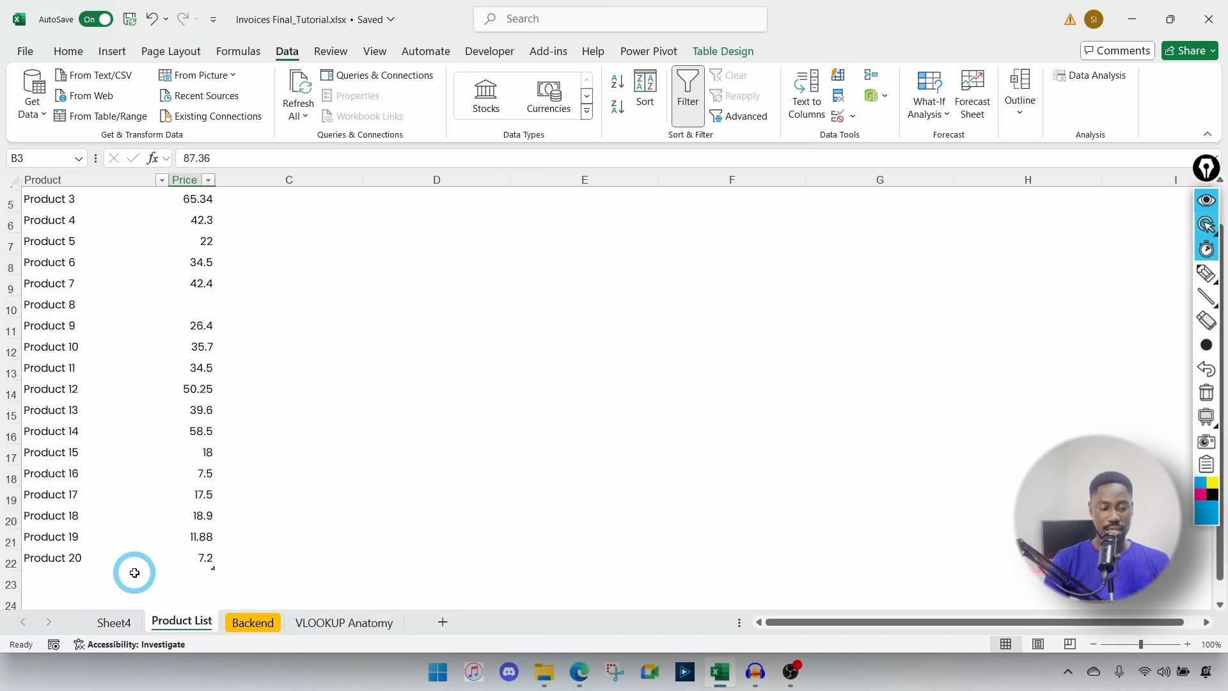
Step: Add Product 21 with price 10 in row 23 of the Product List
click(47, 570)
click(29, 588)
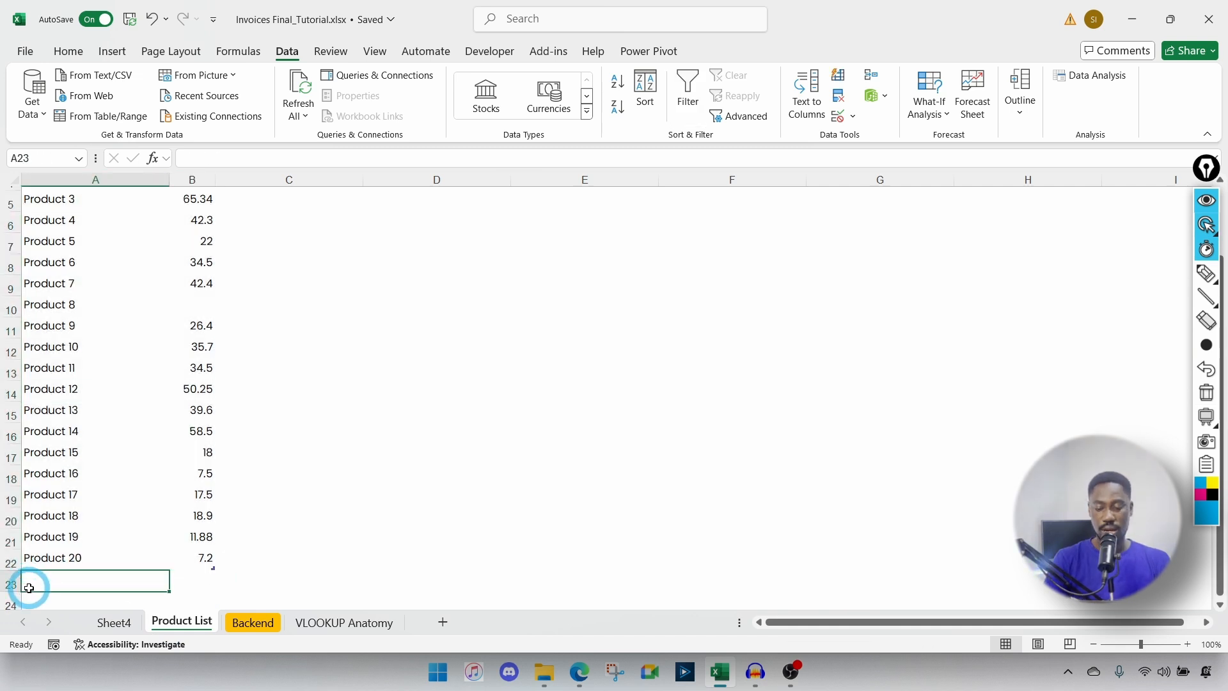
text(Product 21)
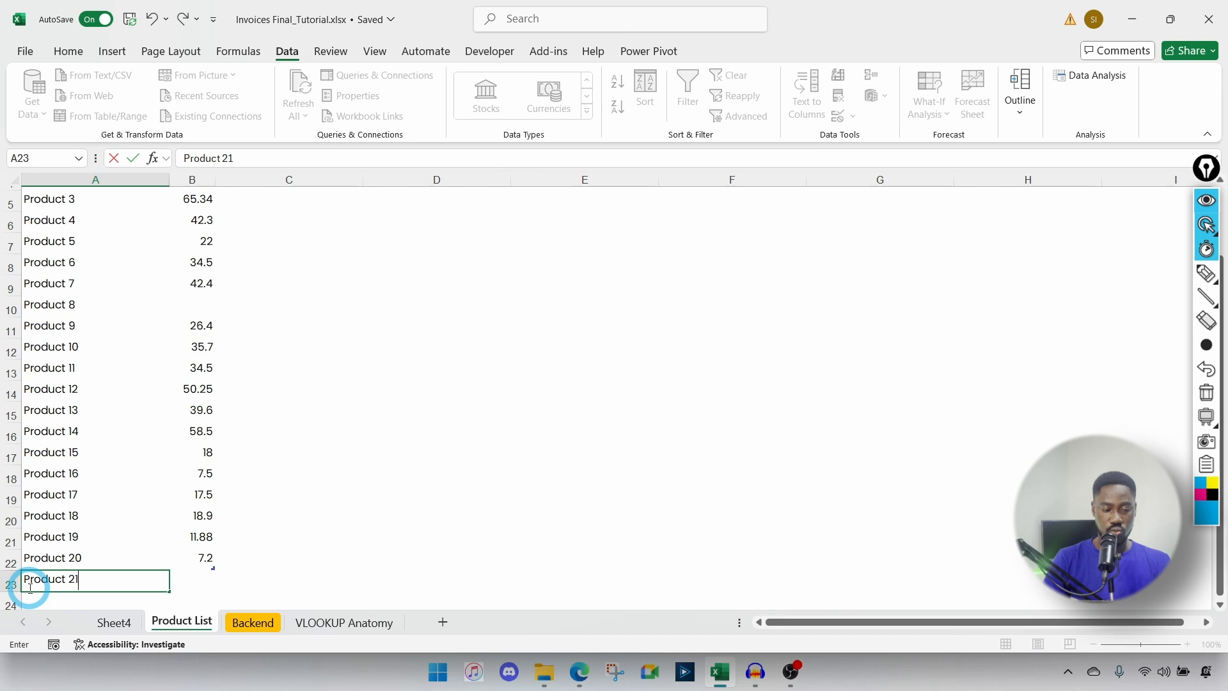
key(Tab)
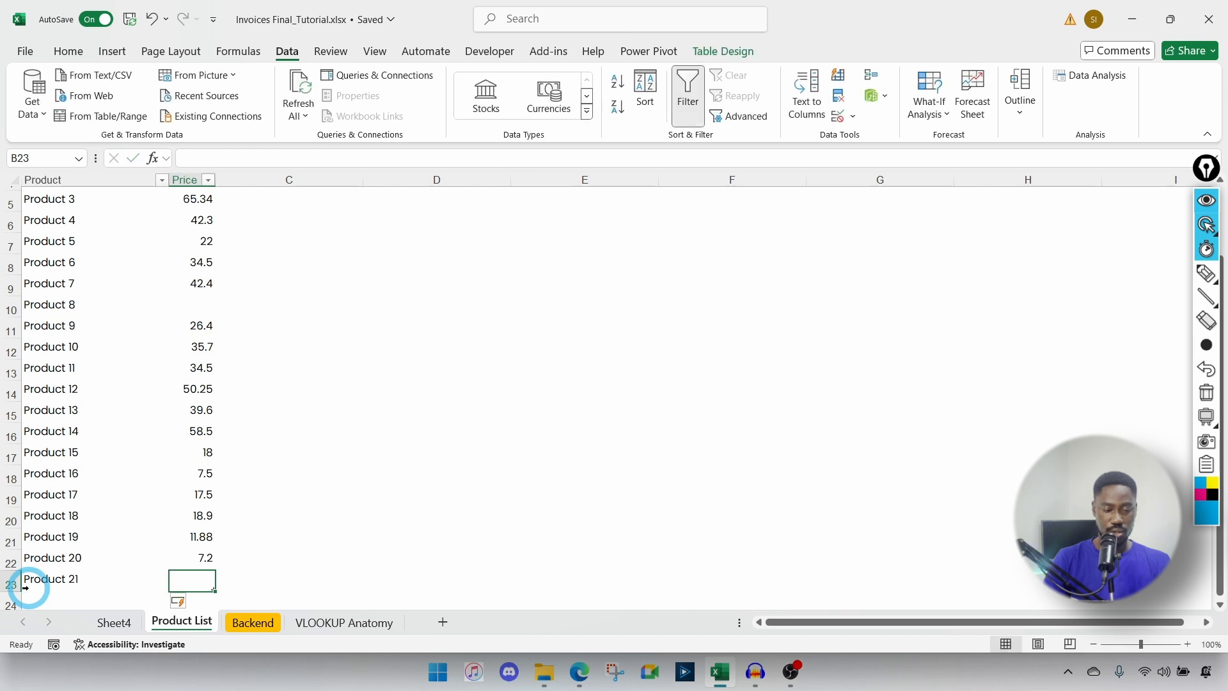
text(10)
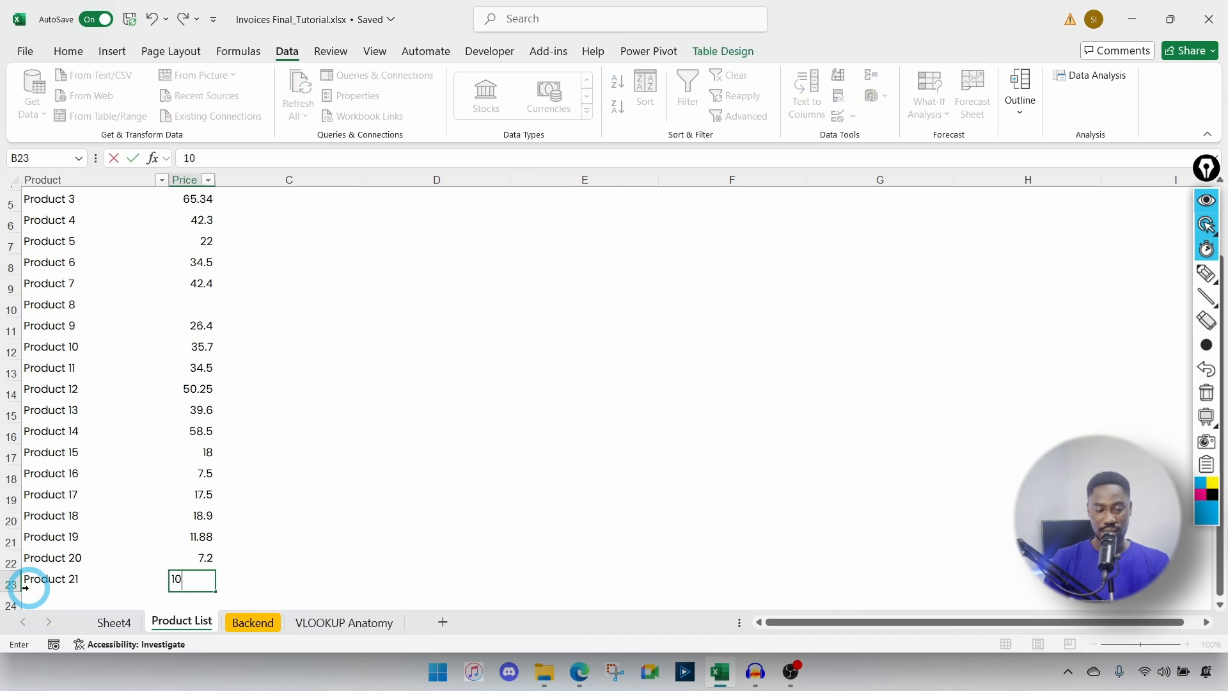
key(Return)
Step: On Sheet4, pick Product 20 from B16's dropdown
click(140, 623)
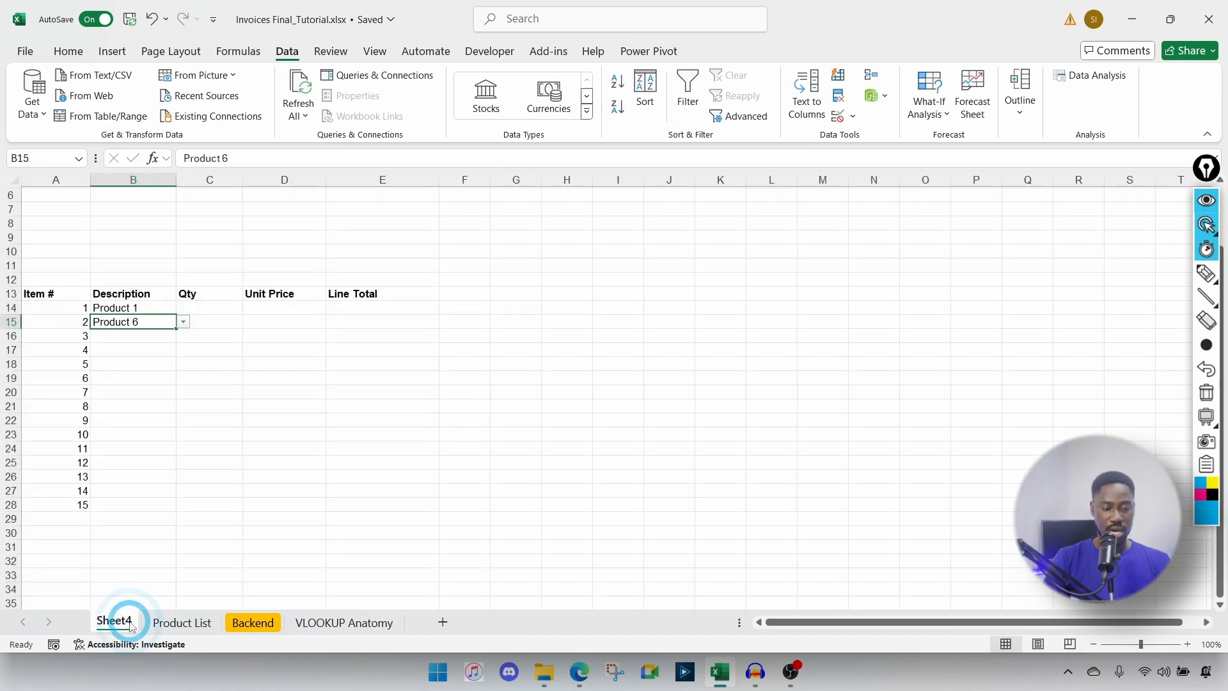
click(163, 345)
click(171, 336)
click(184, 336)
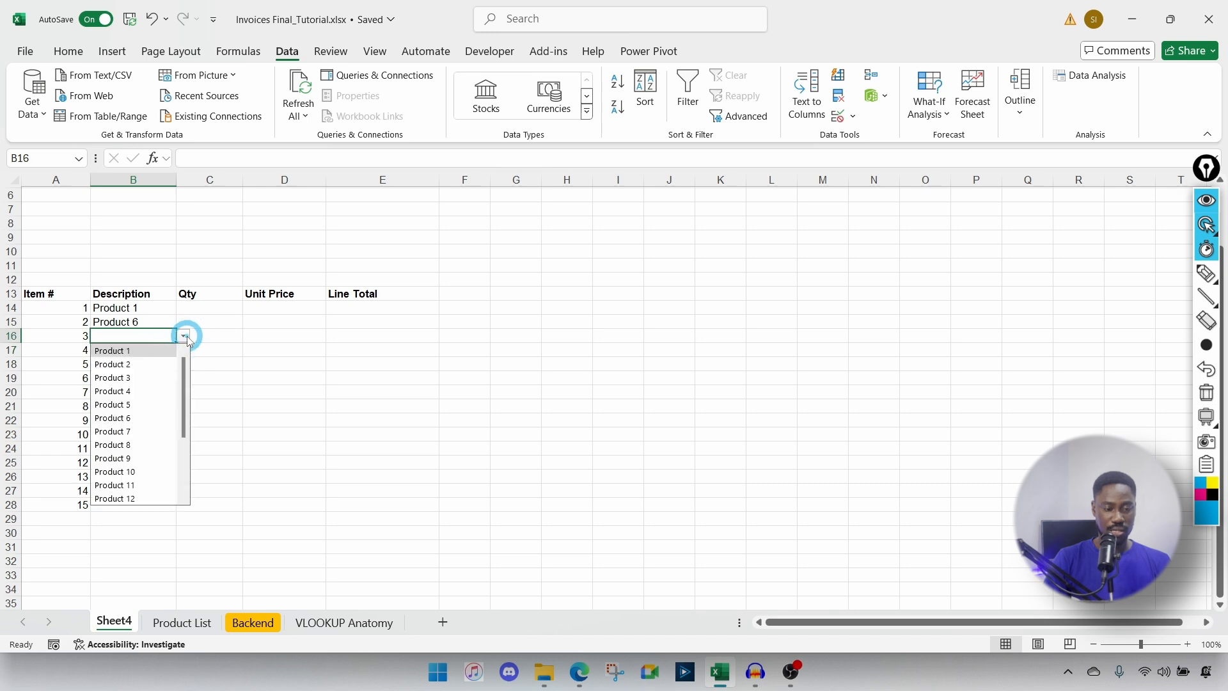
scroll(118, 473, down, 3)
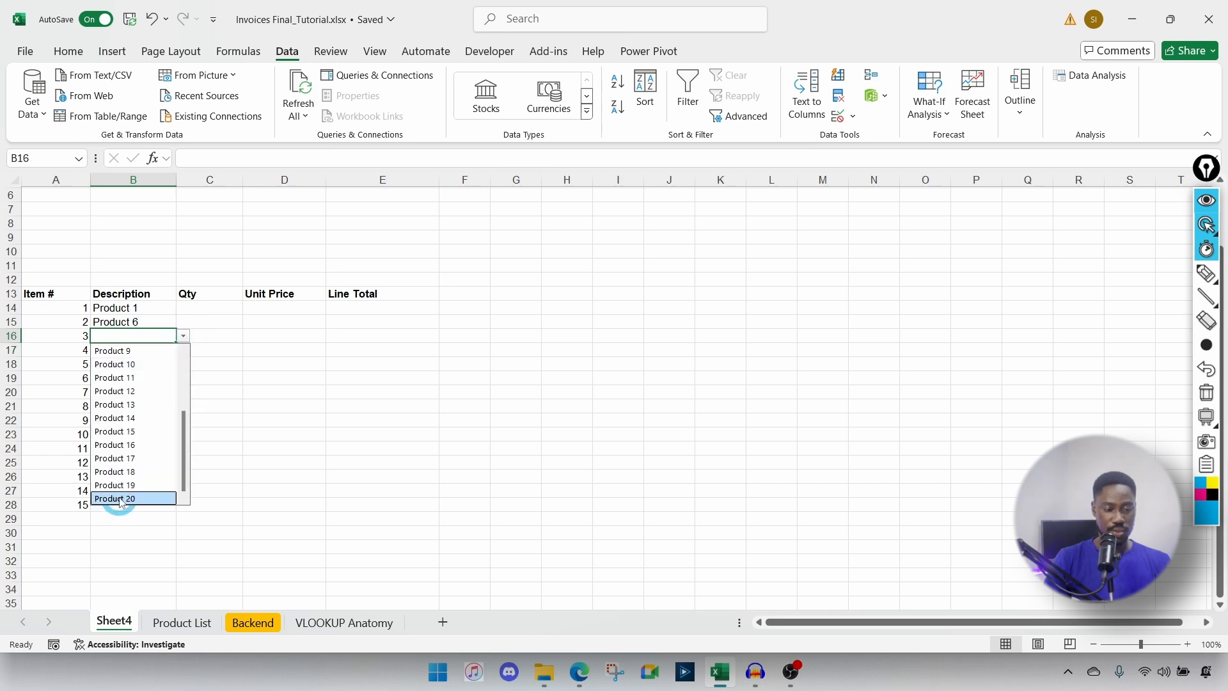
click(118, 498)
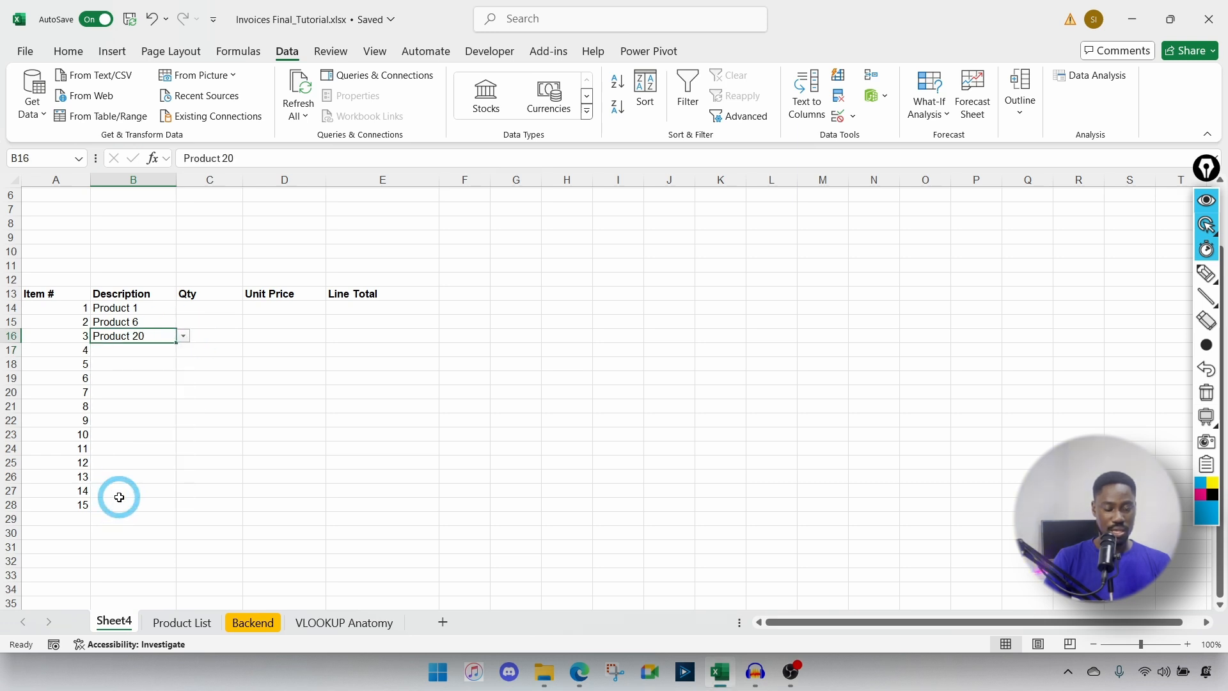
Step: Try changing B16 to Product 21 and dismiss the validation error
double_click(163, 338)
key(BackSpace)
text(1)
key(Return)
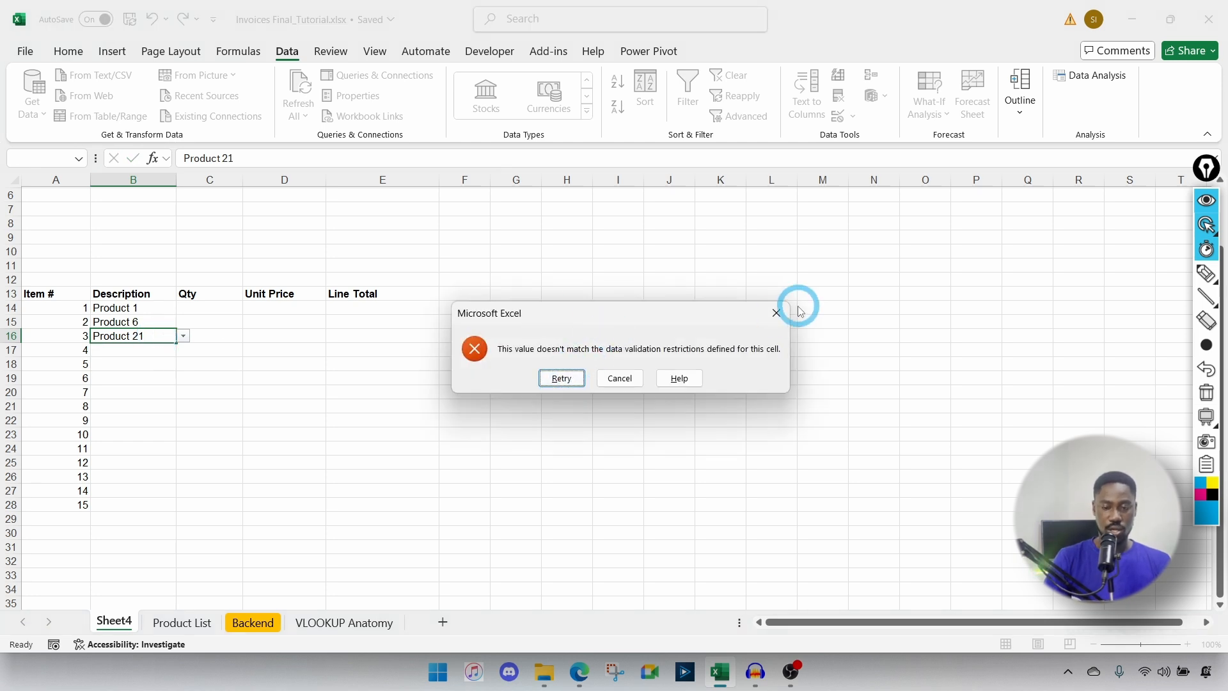
click(777, 313)
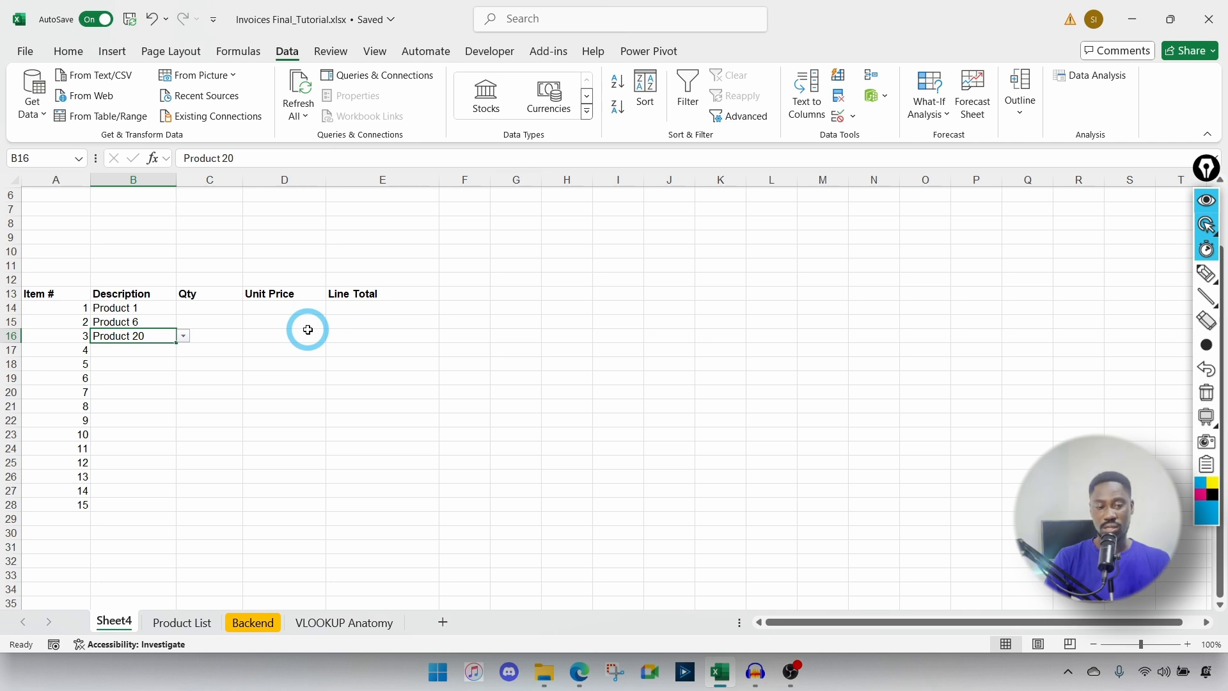
Step: Select the product names A3:A23 on the Product List sheet
click(171, 624)
scroll(182, 551, up, 1)
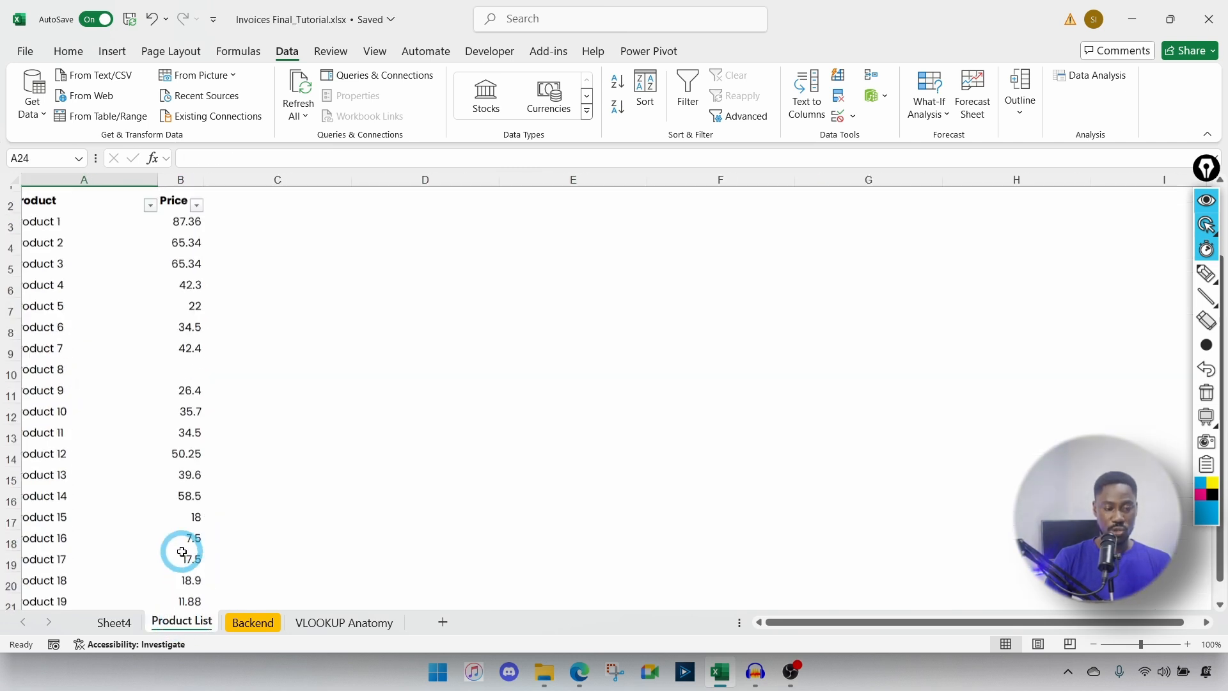
scroll(182, 551, up, 1)
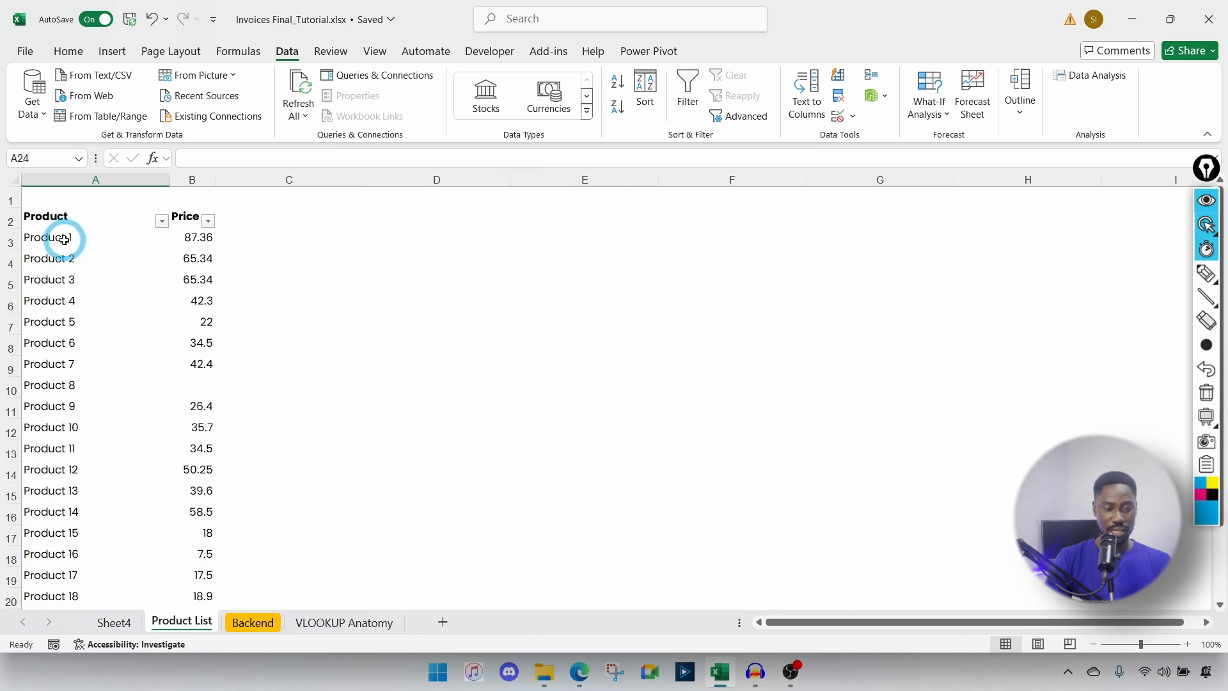
drag(64, 239, 79, 576)
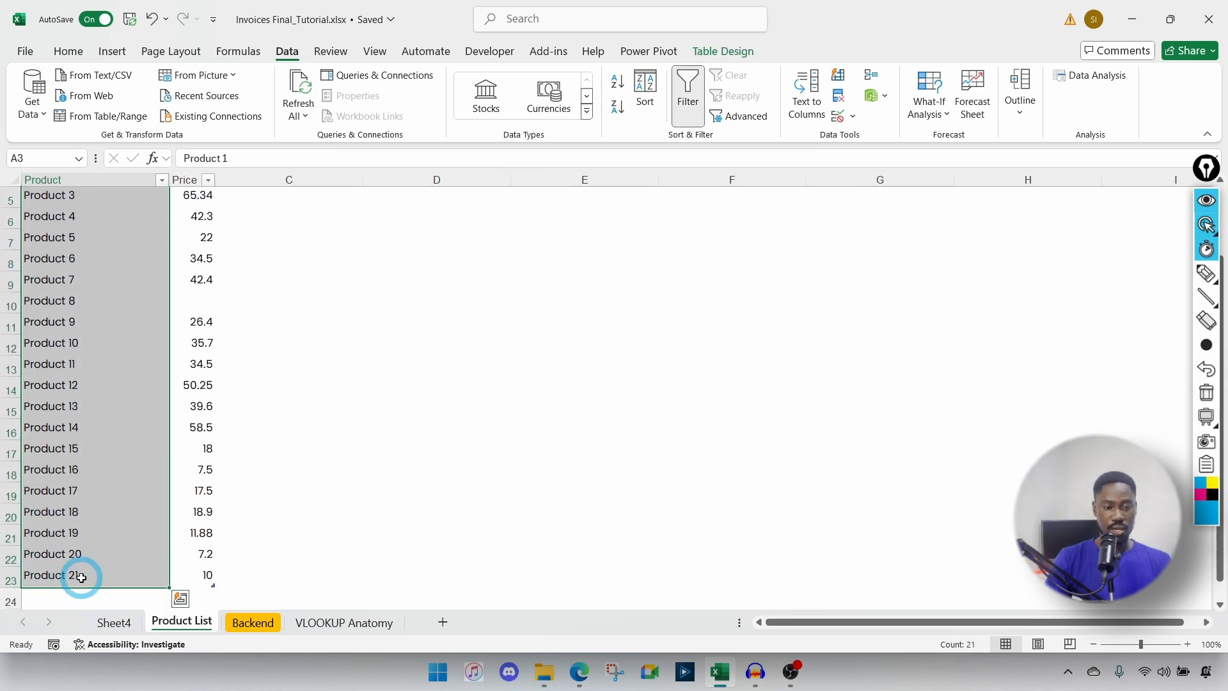
Step: In Name Manager, create the name col_products referring to =tbl_product_list[Product]
click(238, 51)
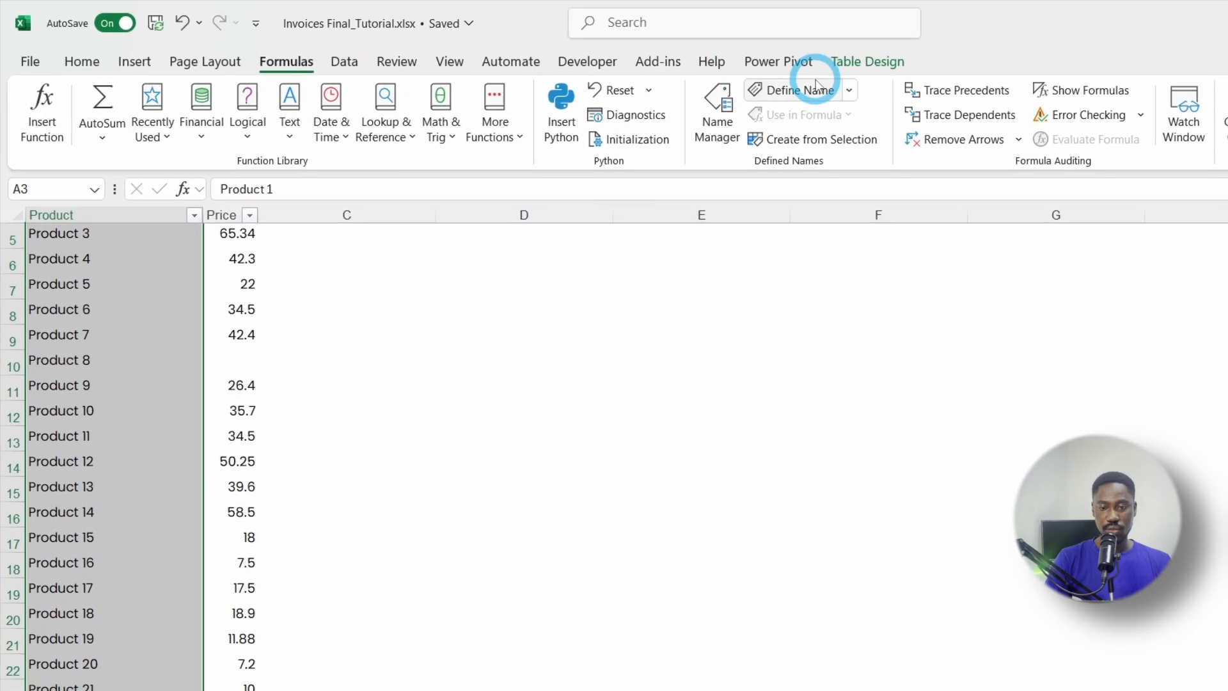
click(714, 106)
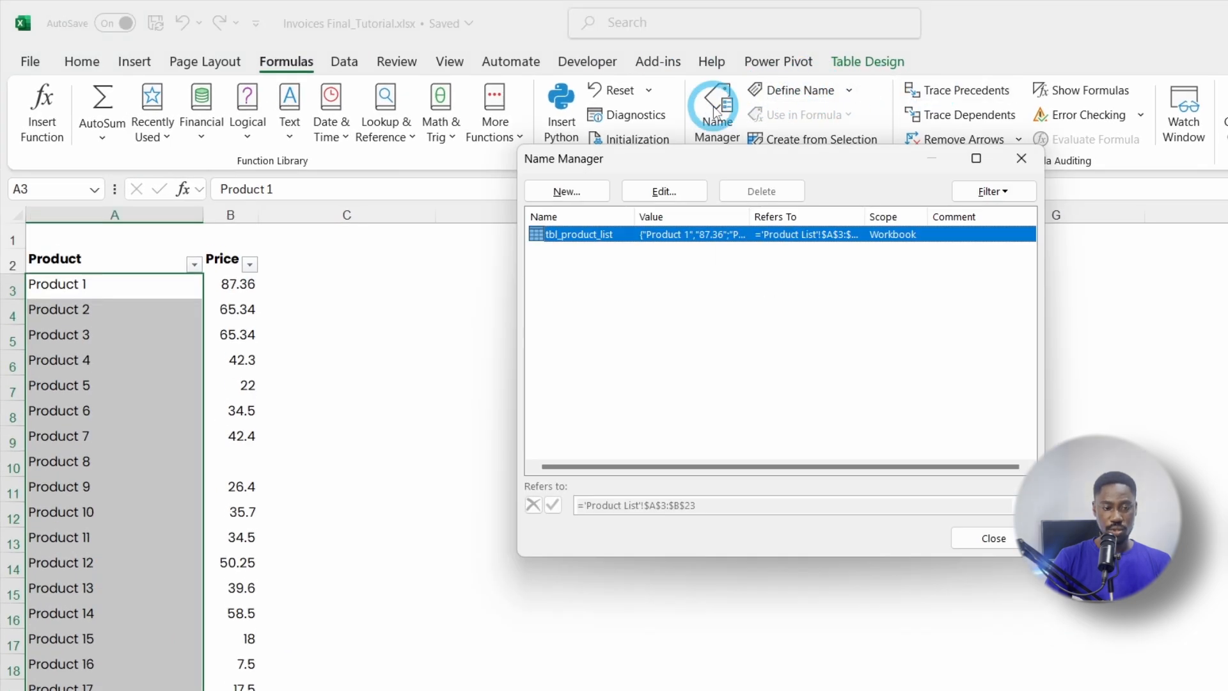
click(567, 191)
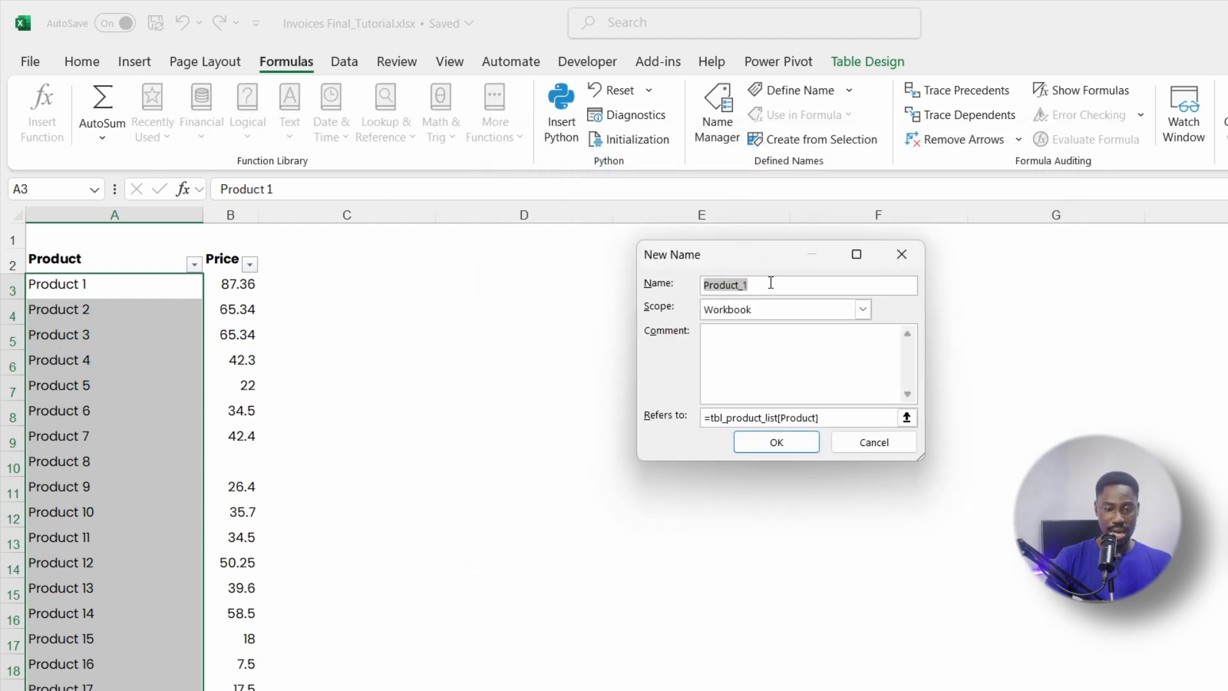
click(110, 324)
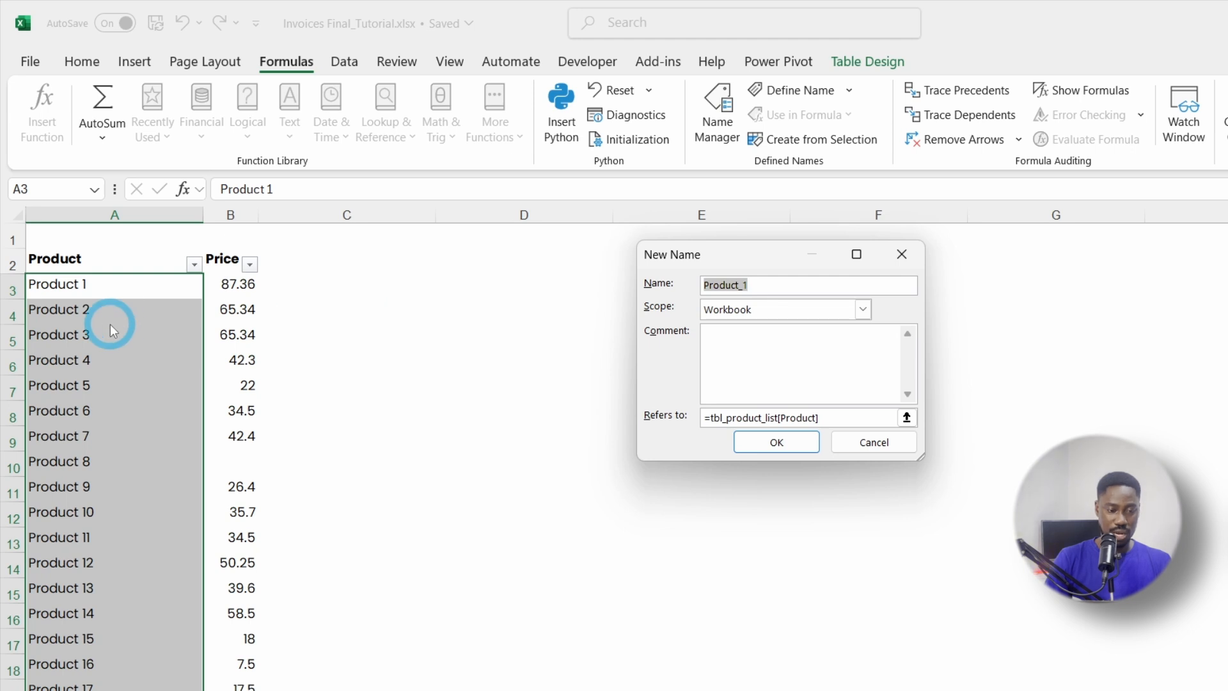
click(782, 284)
double_click(781, 284)
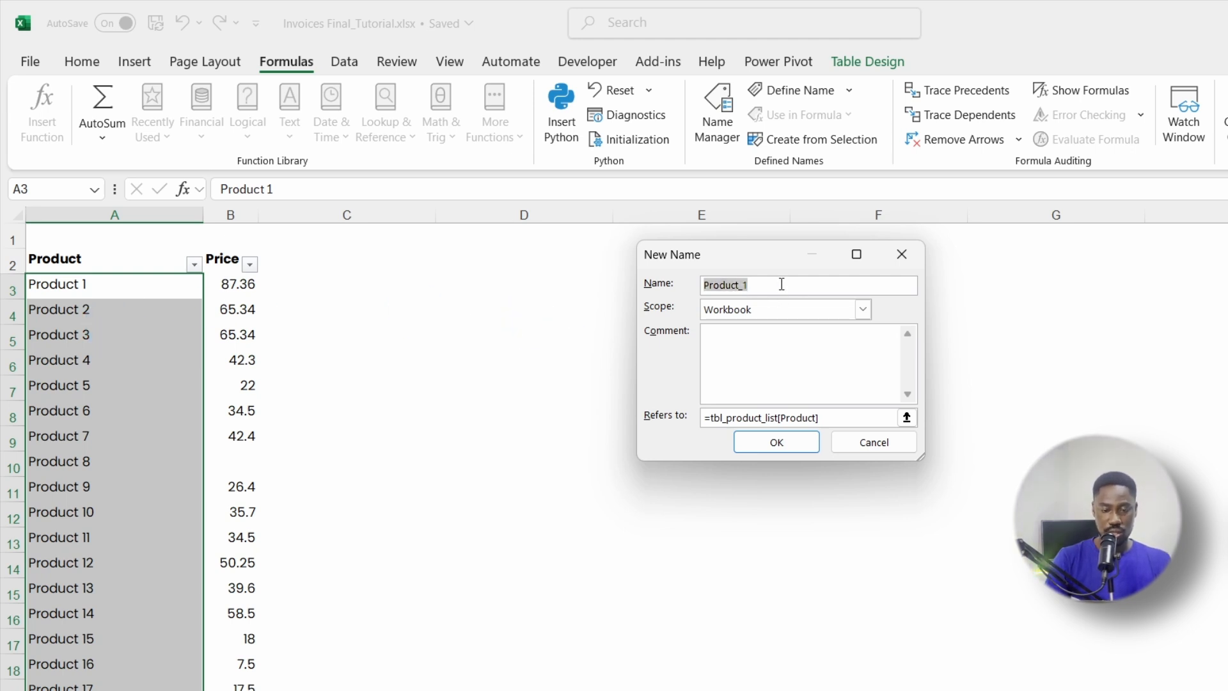
text(col_p)
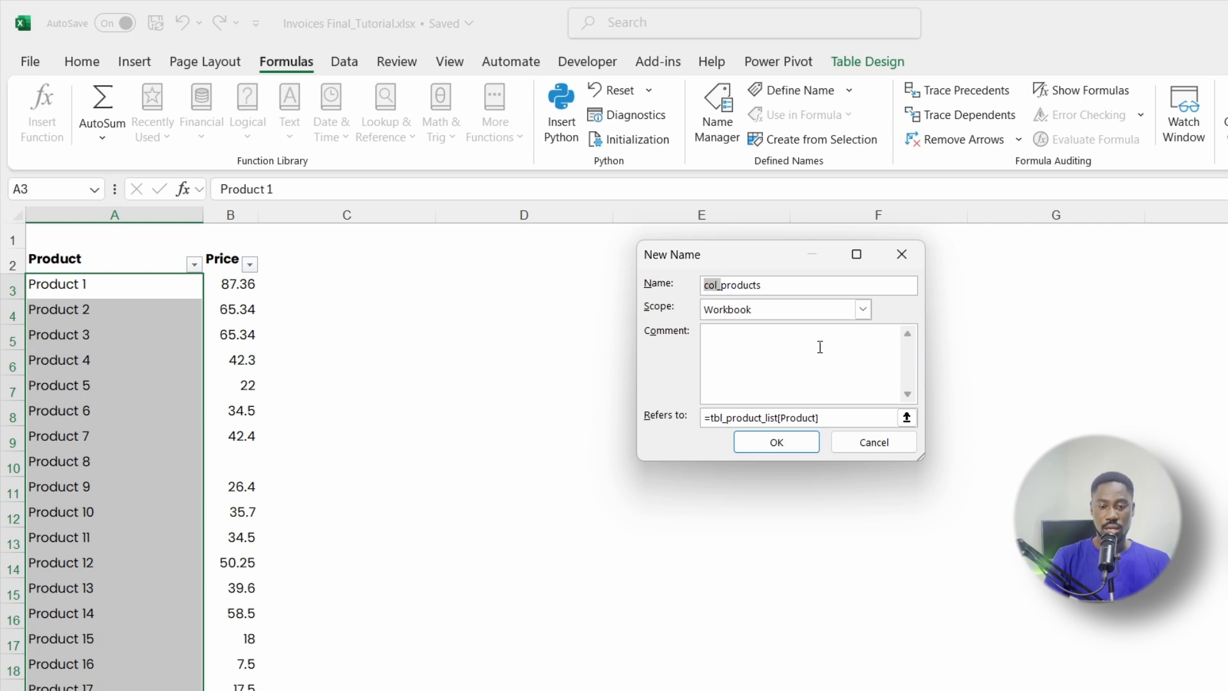
click(759, 338)
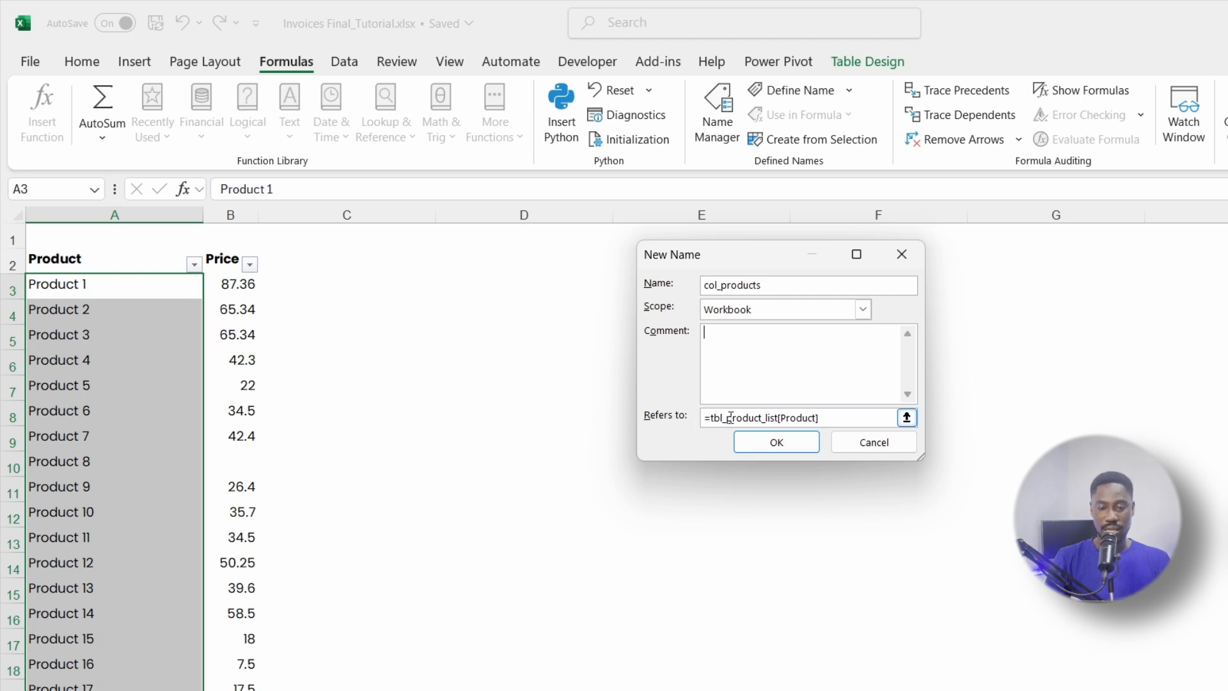
drag(712, 420, 775, 419)
click(774, 437)
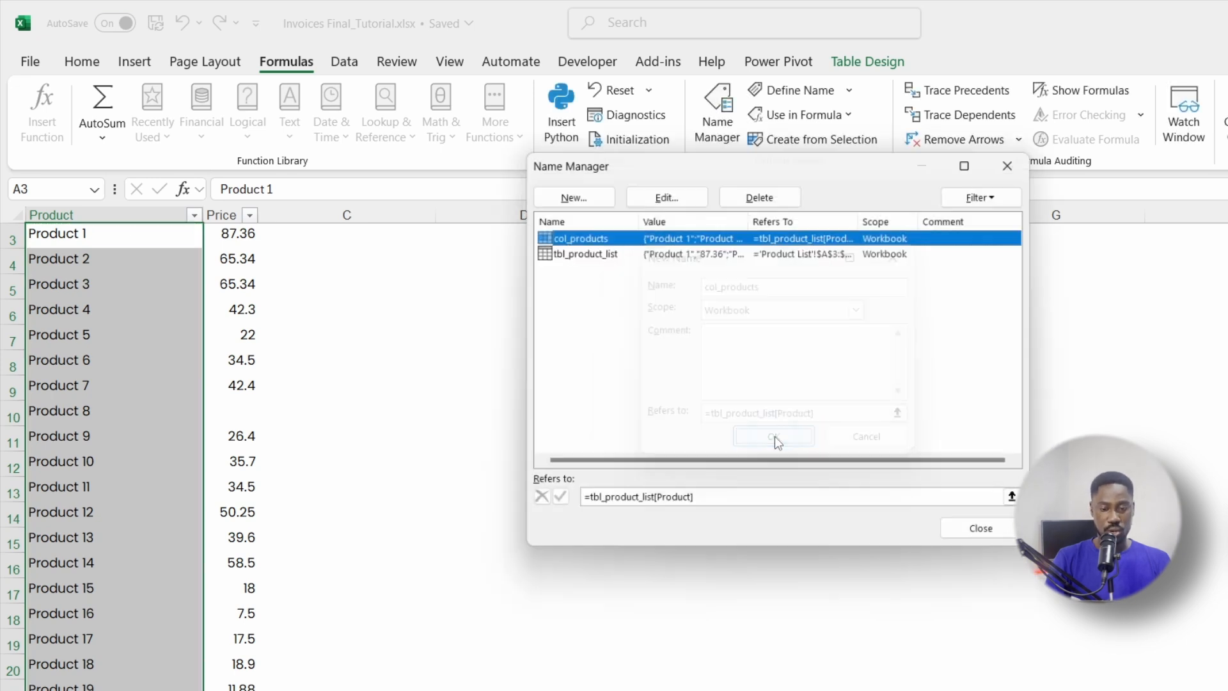
Step: Test that =col_products spills the product list in D7, then delete it
click(987, 541)
click(591, 333)
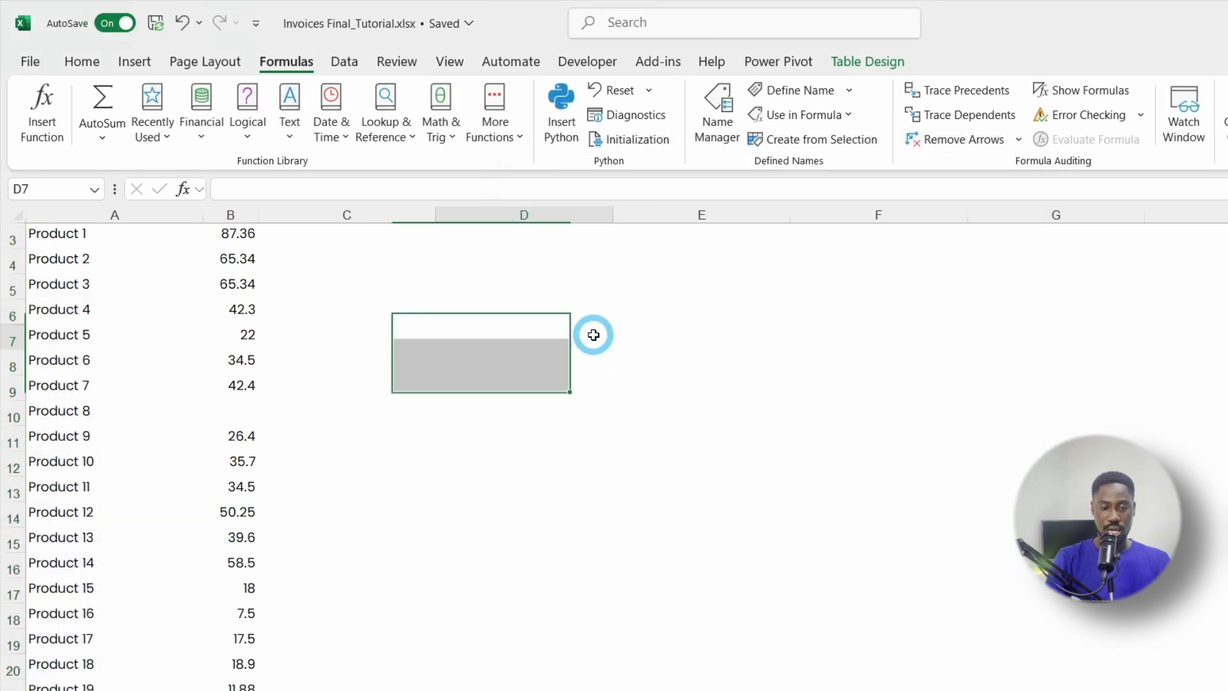
text(=)
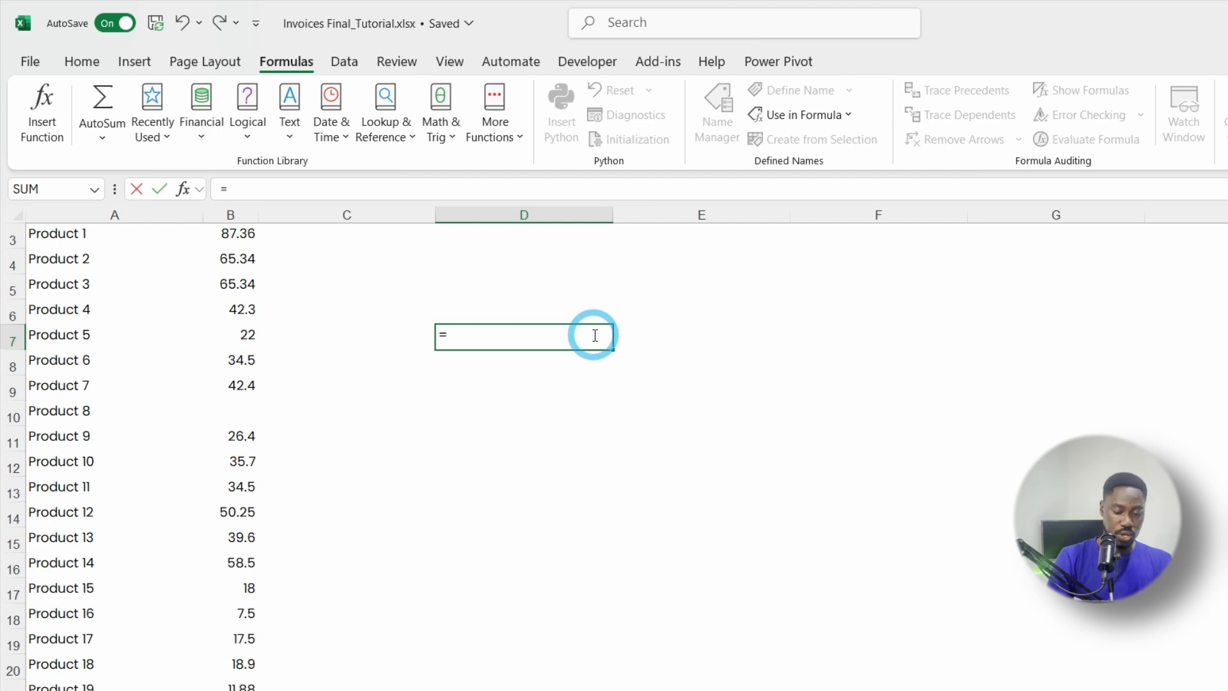
text(col_products)
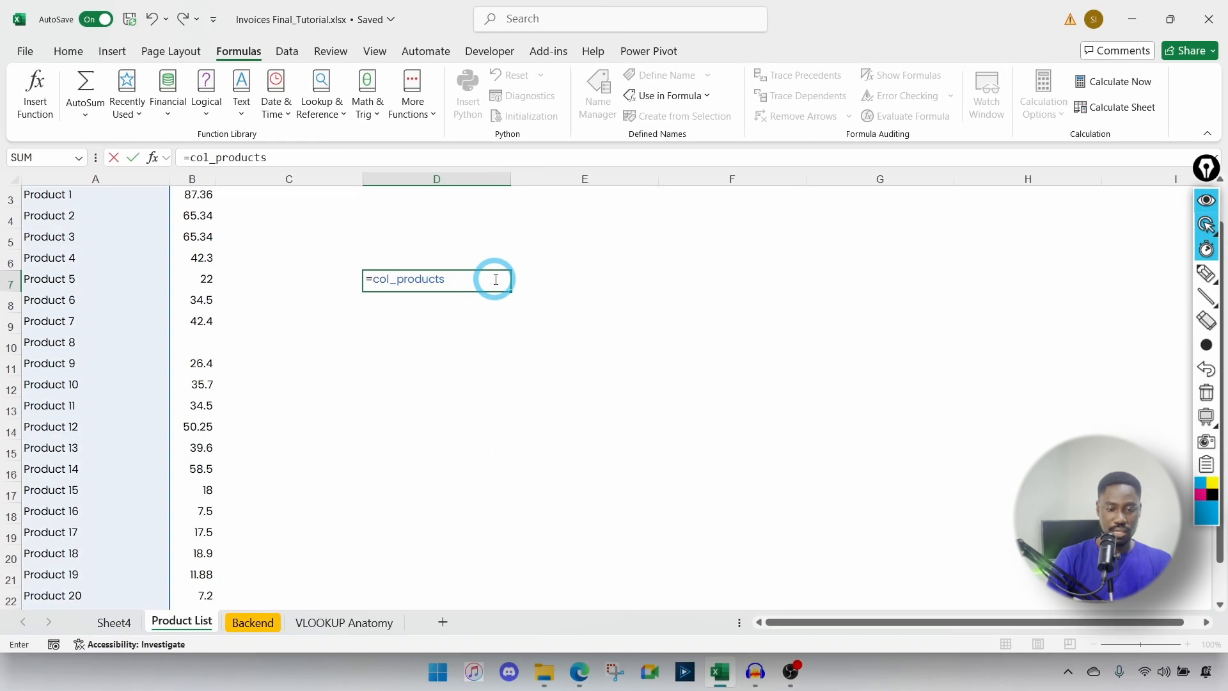
key(Return)
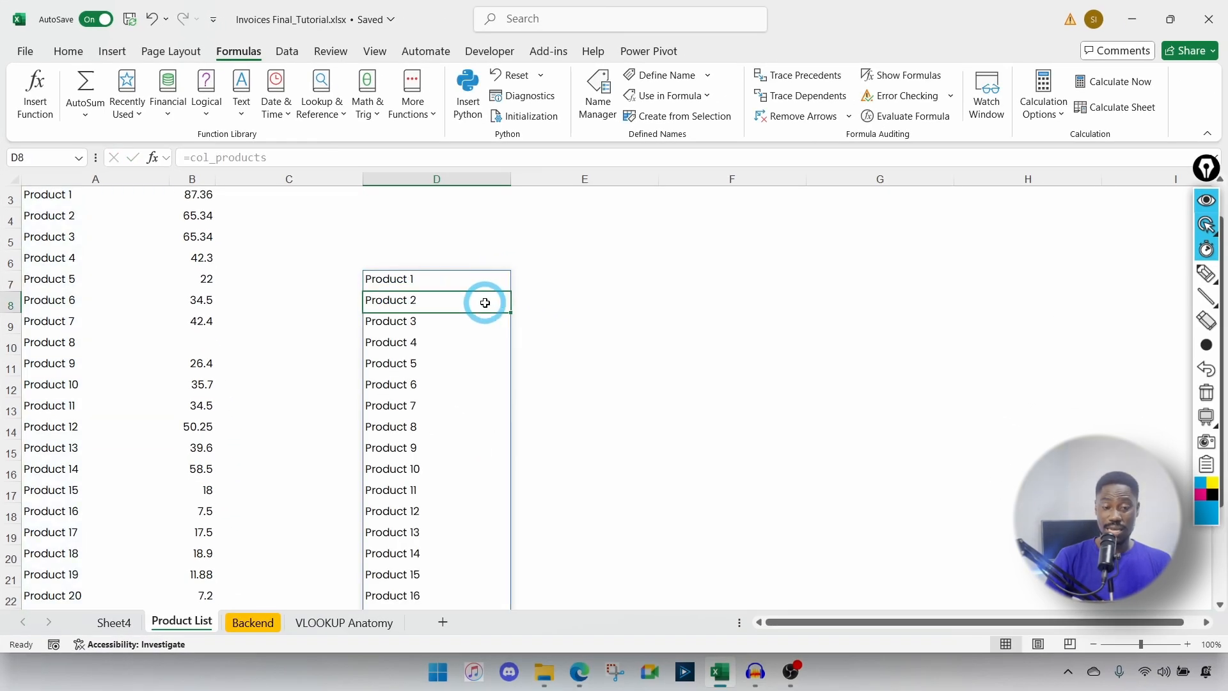
click(412, 286)
key(Delete)
Step: Return to Sheet4 and select the invoice Description cells B14:B28
click(114, 623)
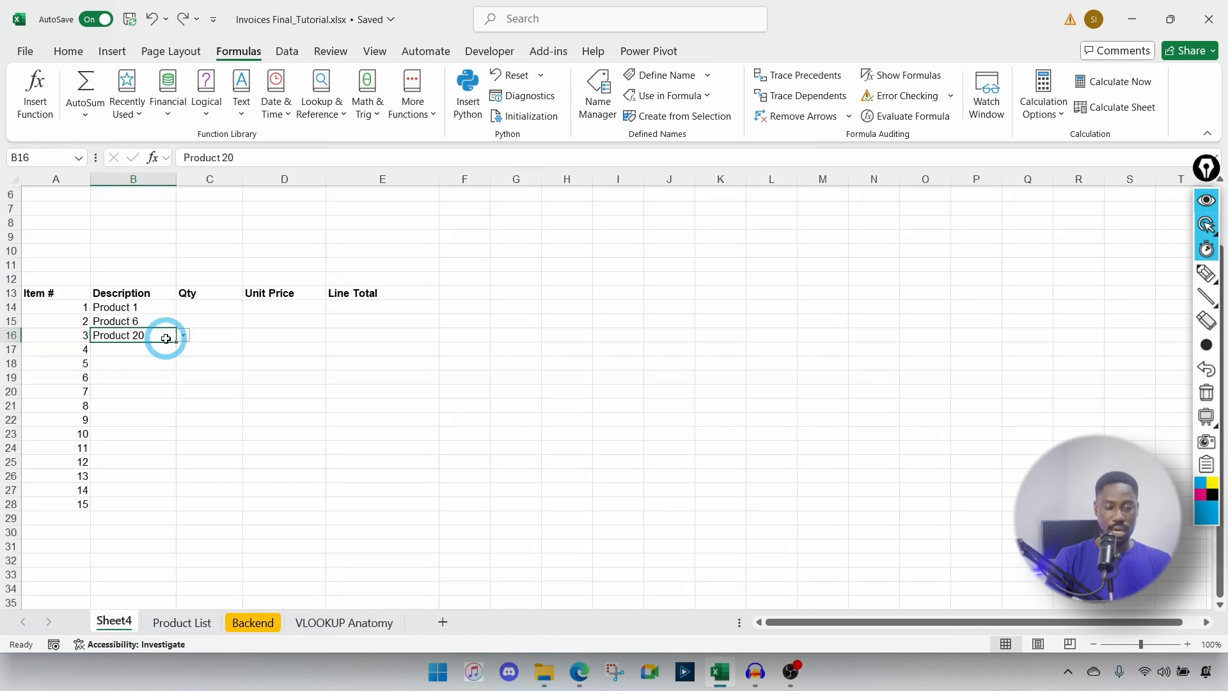
drag(137, 308, 126, 479)
drag(129, 496, 128, 505)
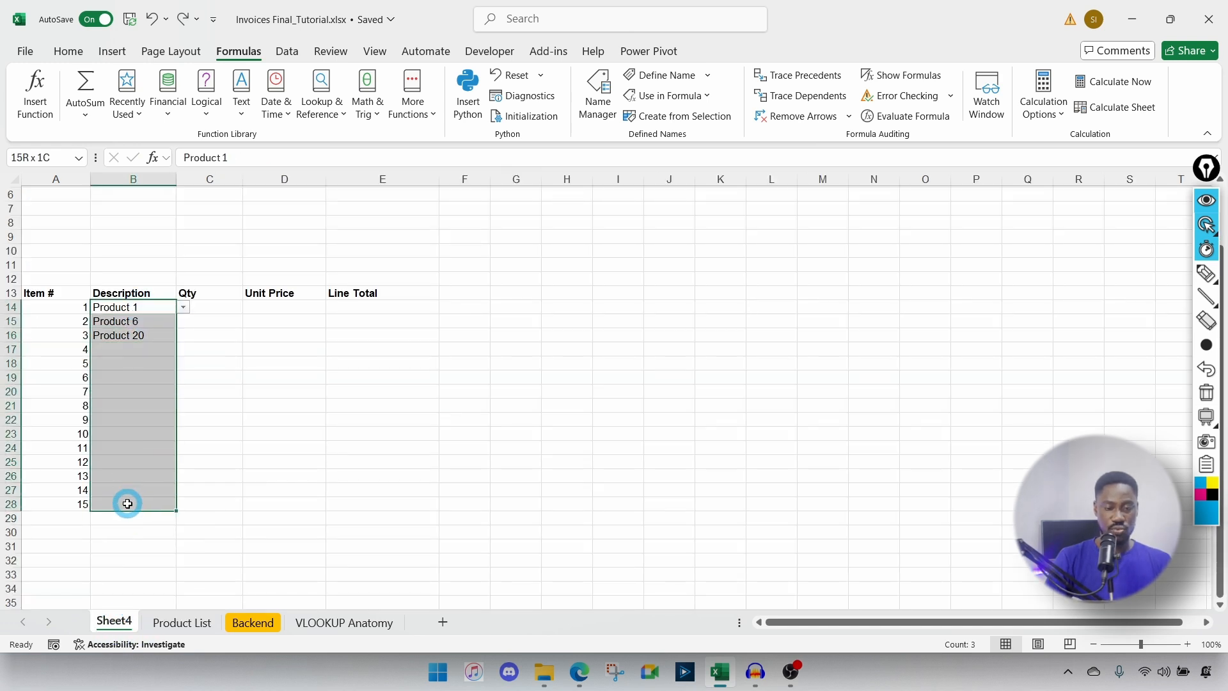
Step: Change the Description cells' Data Validation source to =col_products and open B16's dropdown
click(67, 50)
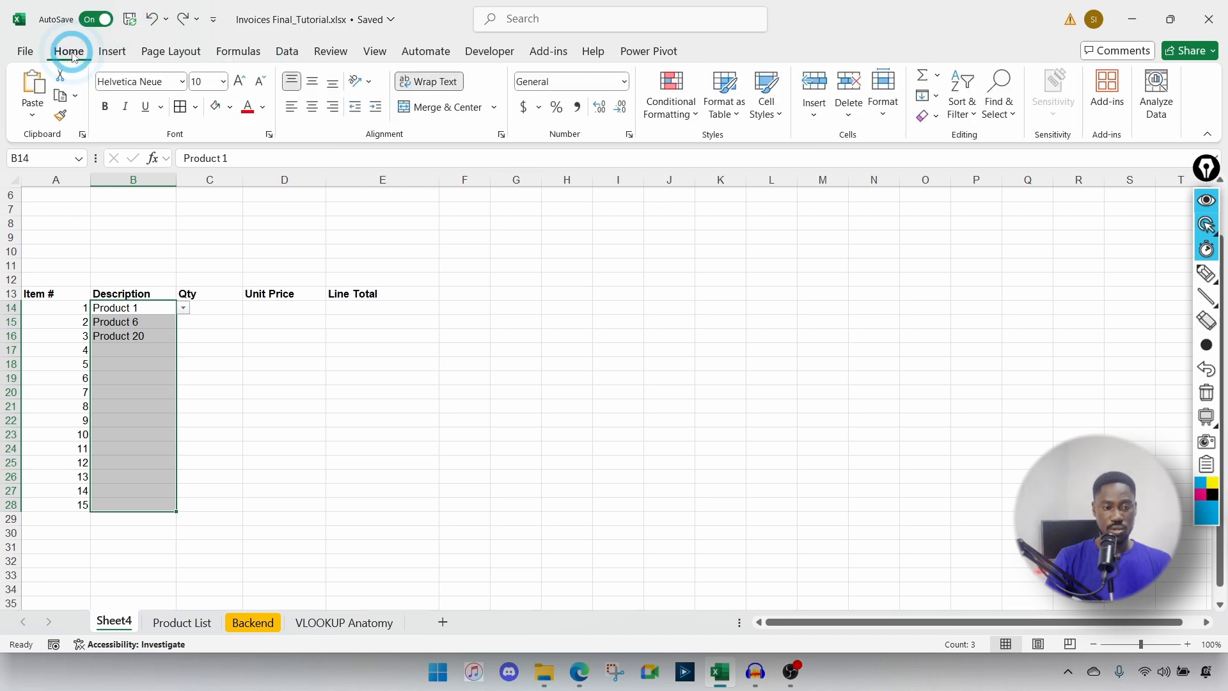
click(286, 51)
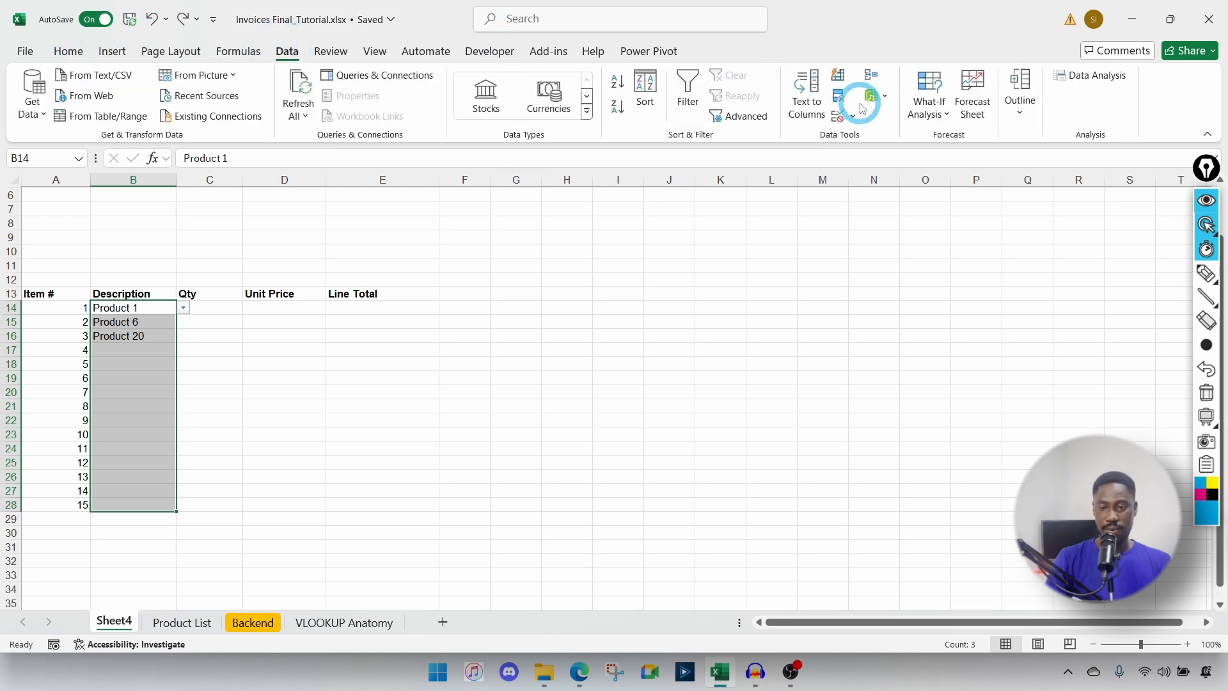
click(838, 116)
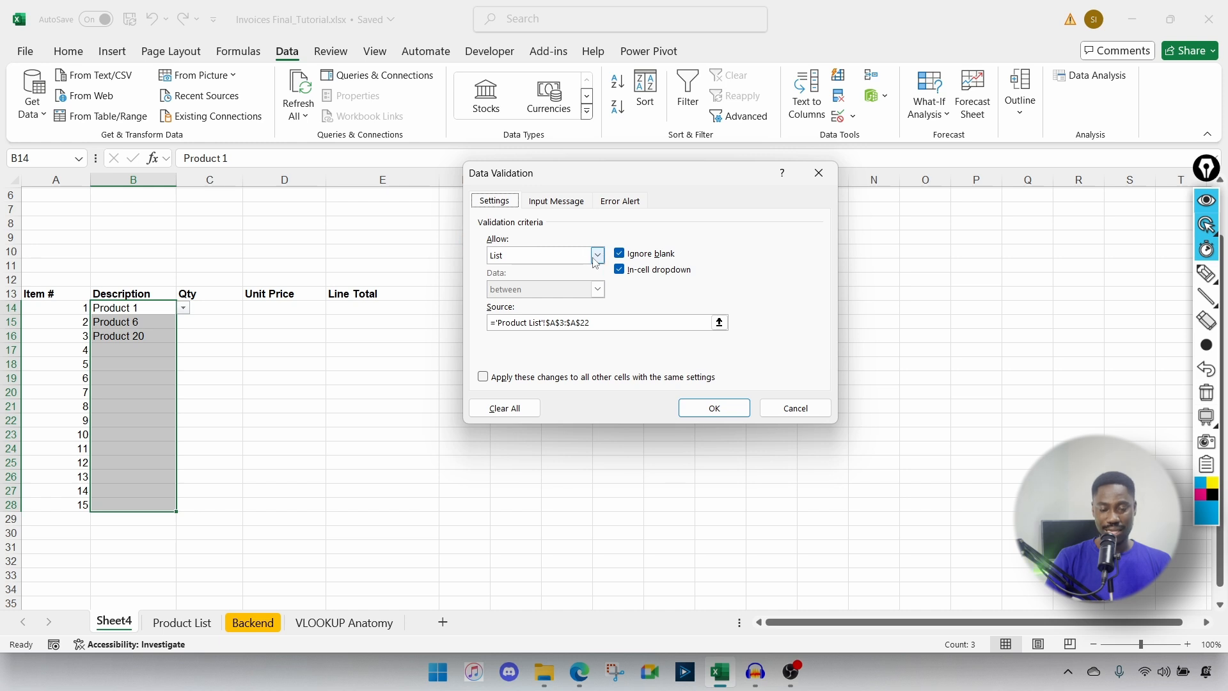
click(677, 326)
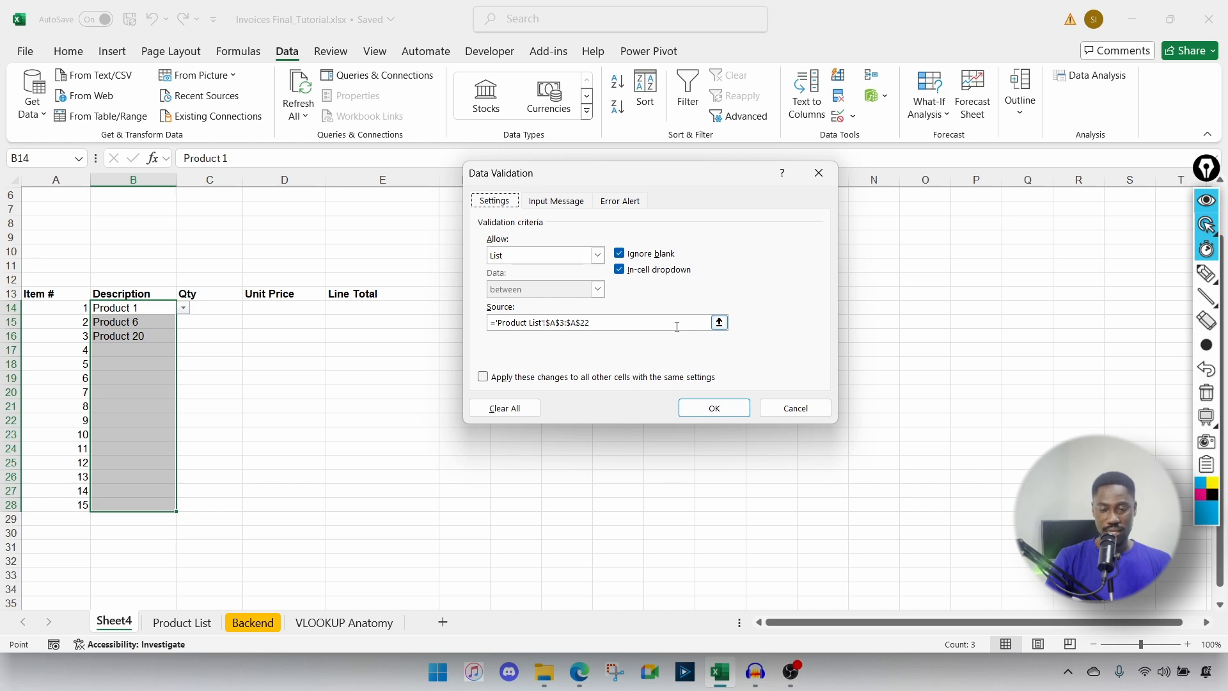
key(BackSpace)
key(BackSpace)
key(BackSpace)
key(BackSpace)
key(BackSpace)
key(BackSpace)
key(BackSpace)
key(BackSpace)
key(BackSpace)
key(BackSpace)
key(BackSpace)
key(BackSpace)
key(BackSpace)
key(BackSpace)
key(BackSpace)
key(BackSpace)
key(BackSpace)
key(BackSpace)
key(BackSpace)
key(BackSpace)
key(BackSpace)
key(BackSpace)
key(BackSpace)
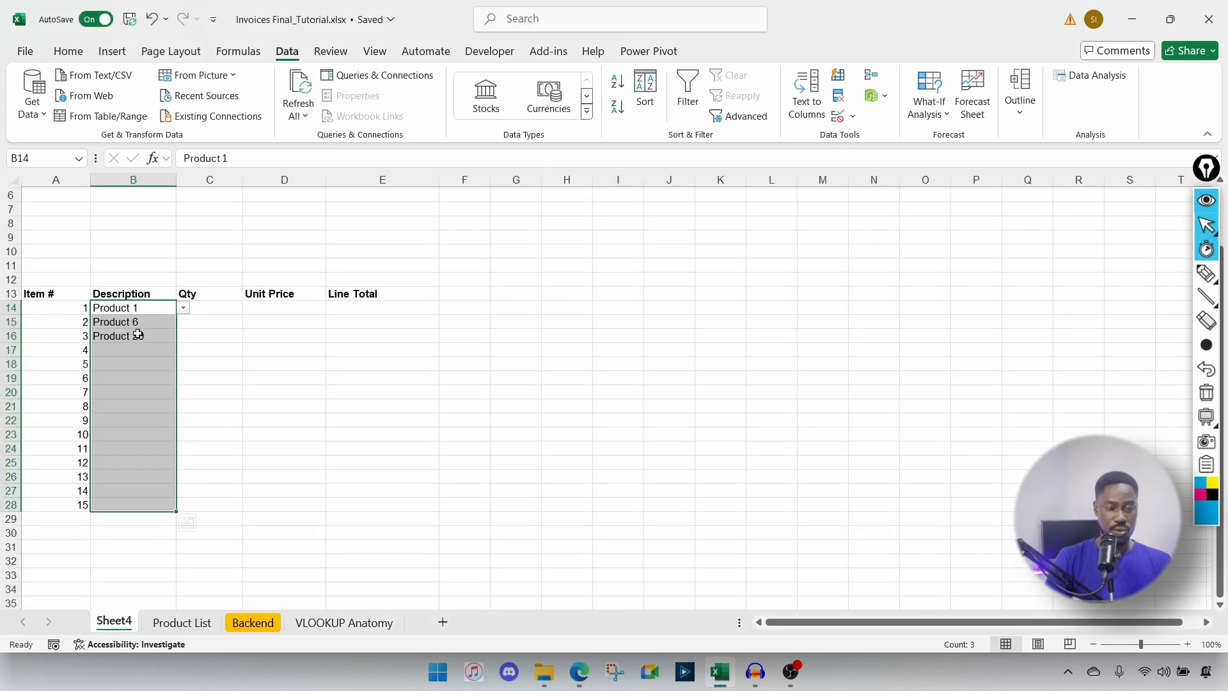
click(138, 334)
click(183, 338)
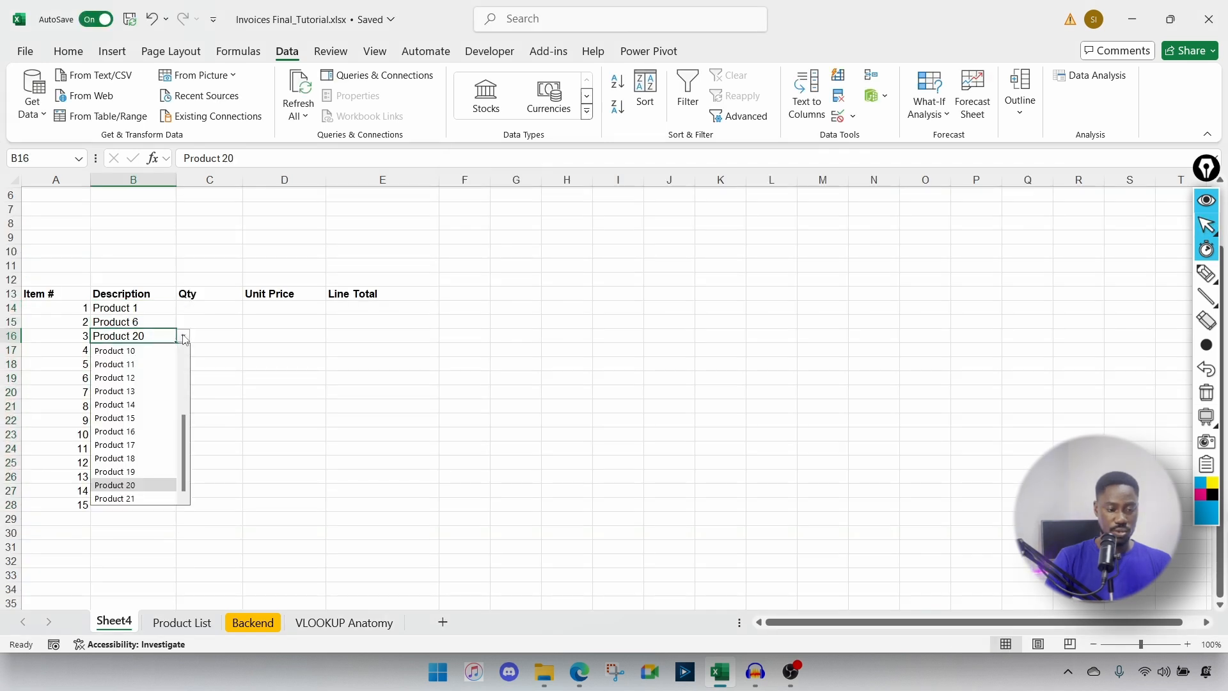
Step: Pick Product 21 in B16 and add Product 24 priced 12 to the Product List
click(132, 499)
click(183, 622)
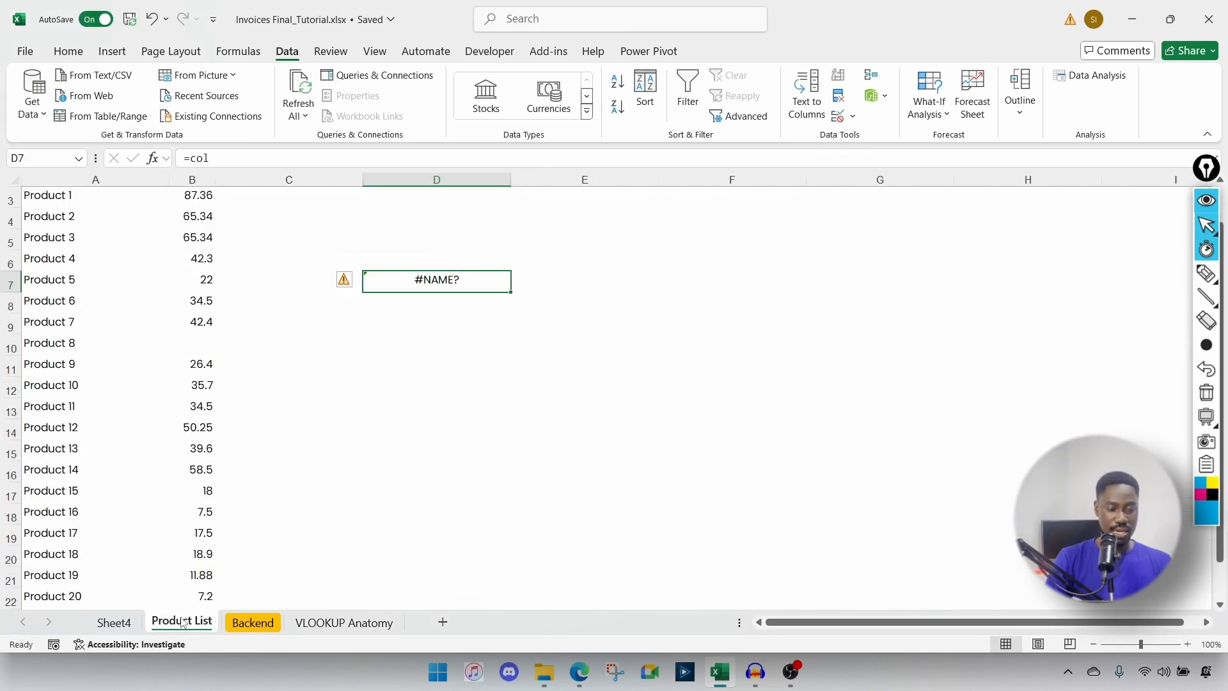
scroll(146, 572, down, 1)
click(56, 577)
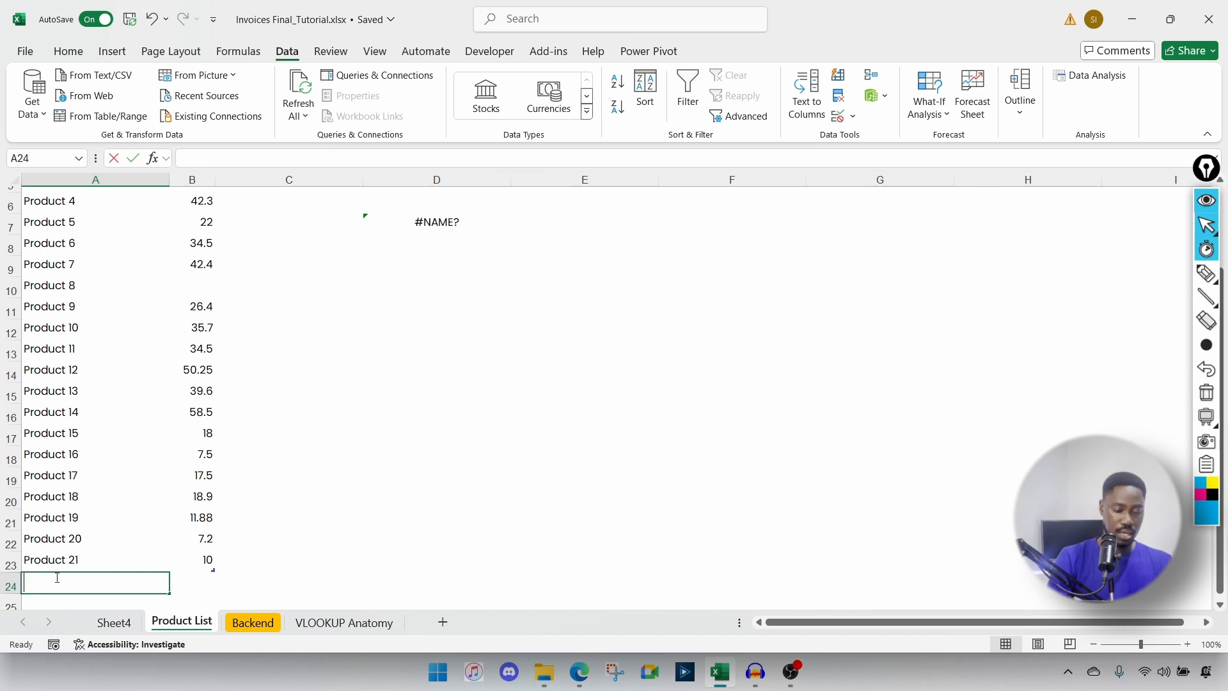
text(Product 24)
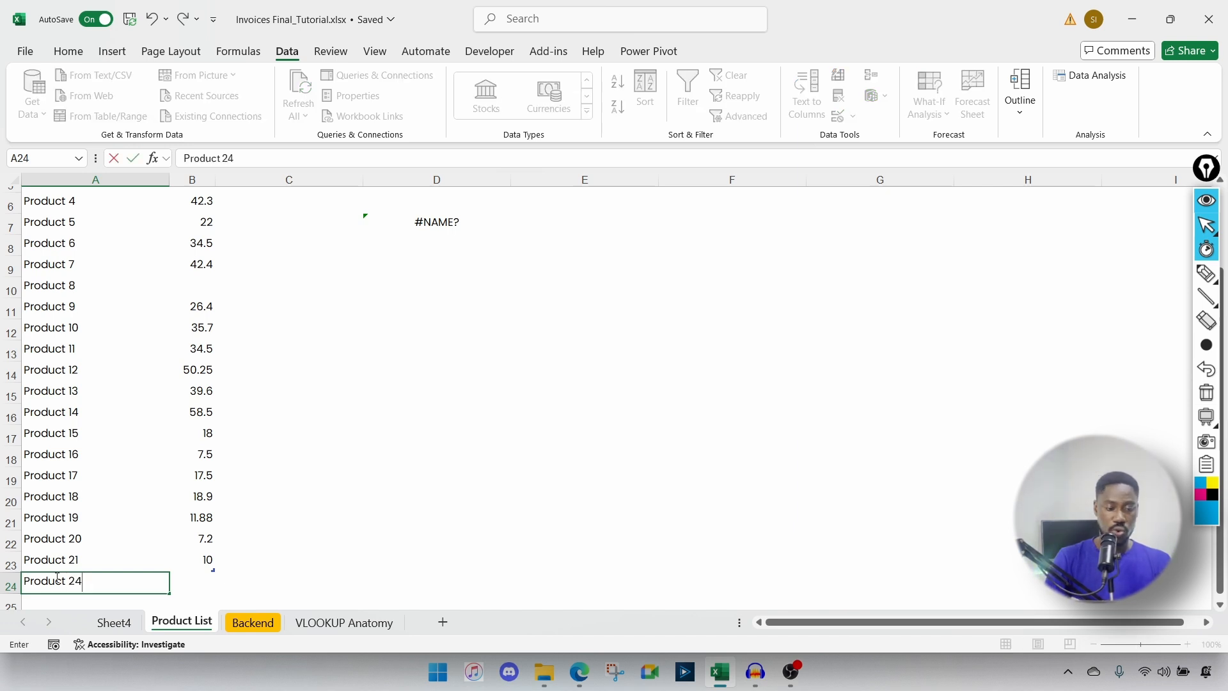
key(Tab)
text(12)
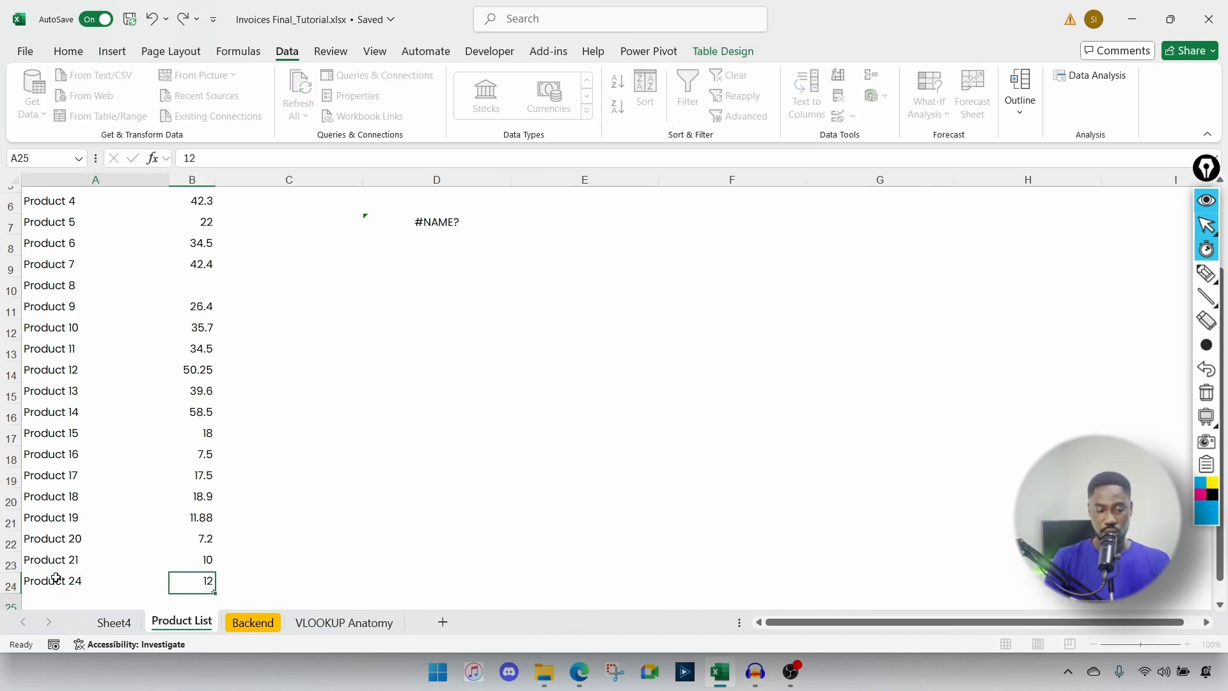
key(Return)
Step: Enter Product 24 as the invoice description in B17
click(106, 629)
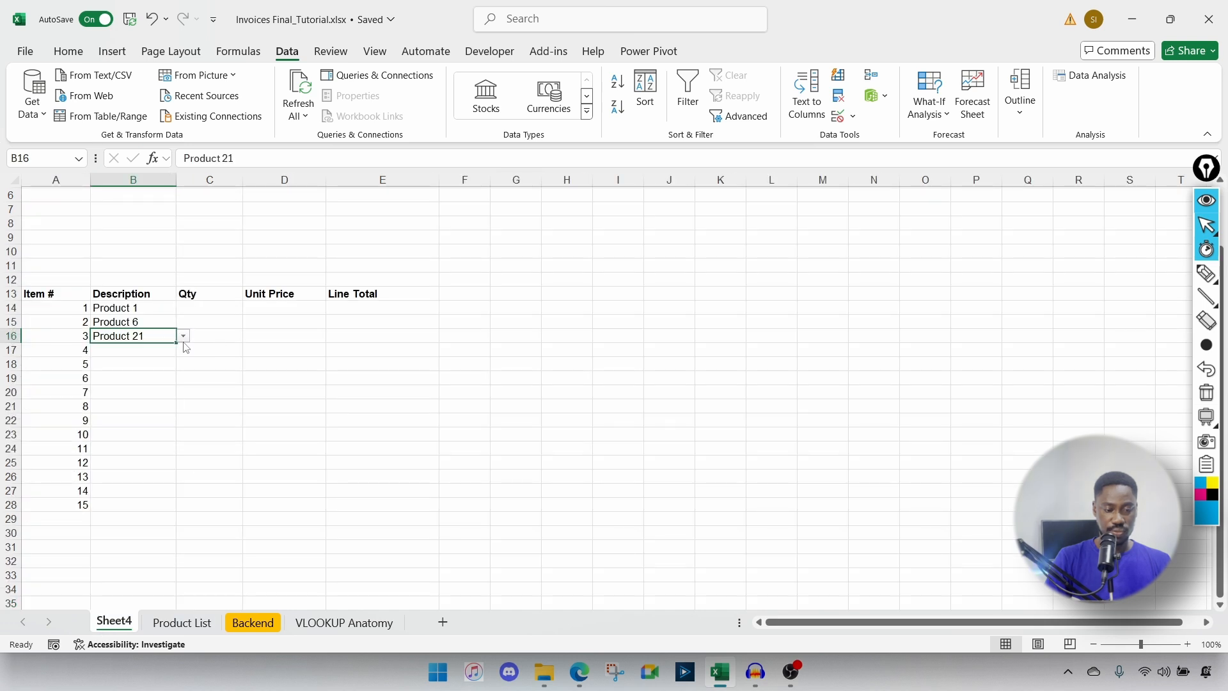
click(135, 348)
text(Product)
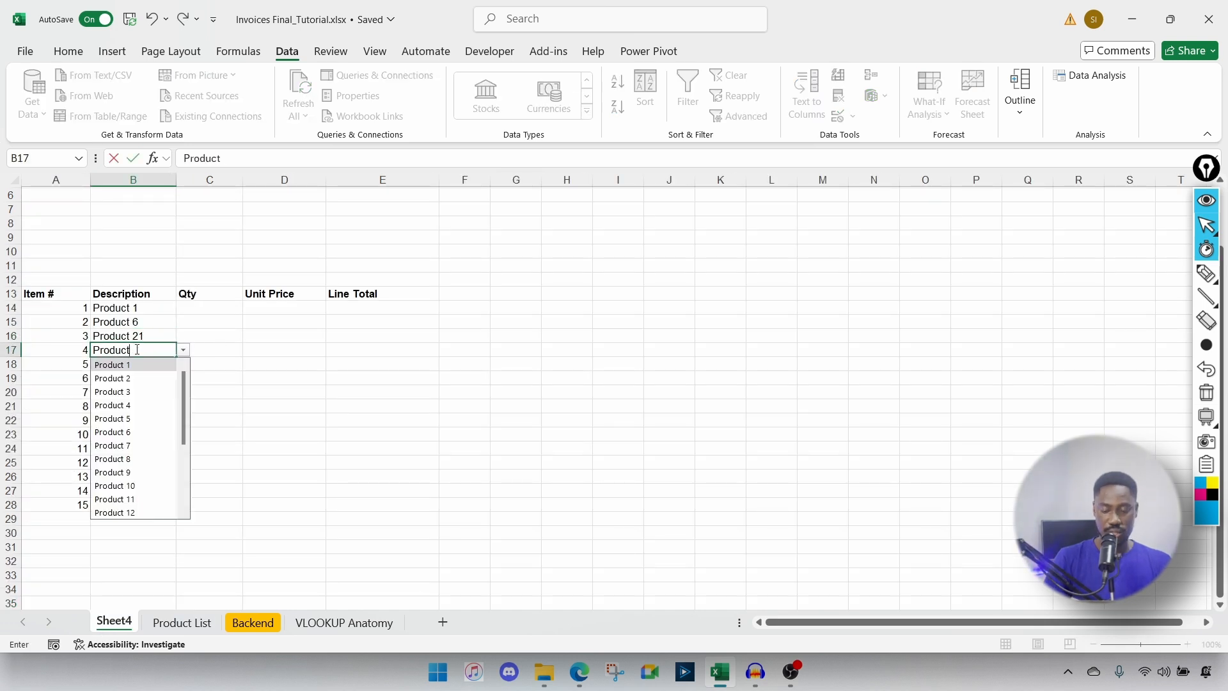
text( 24)
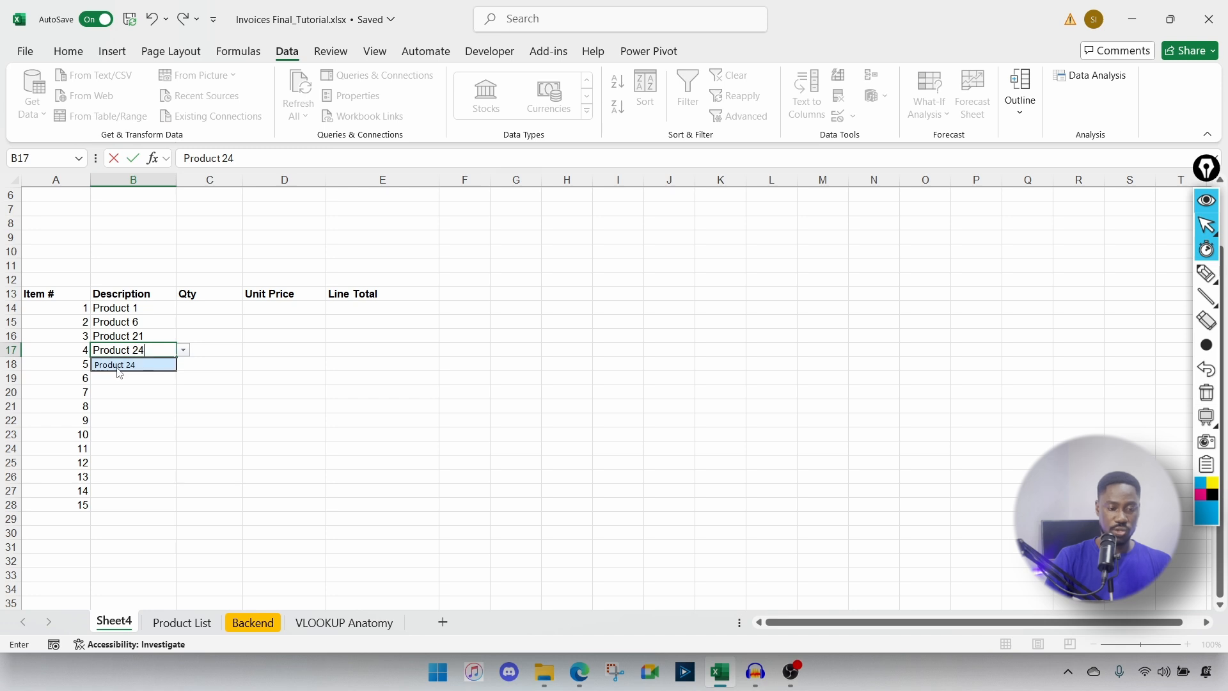
click(116, 367)
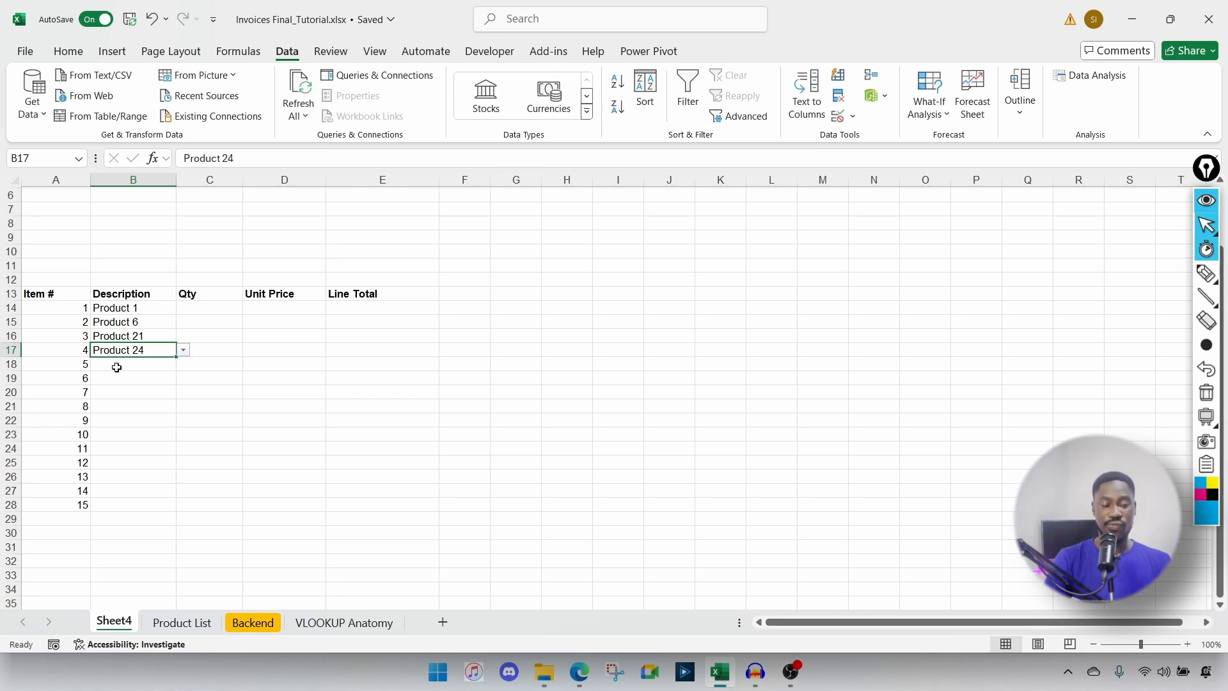
Step: Rename the Sheet4 sheet to Invoice
double_click(116, 623)
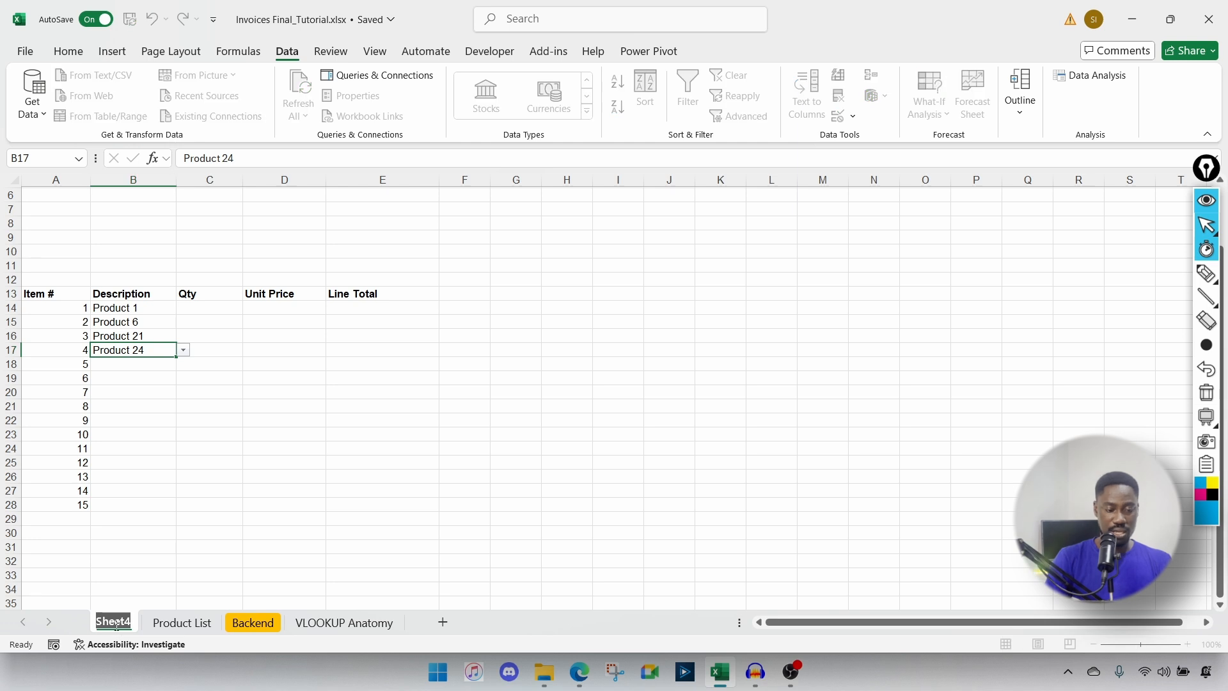
text(Invoice)
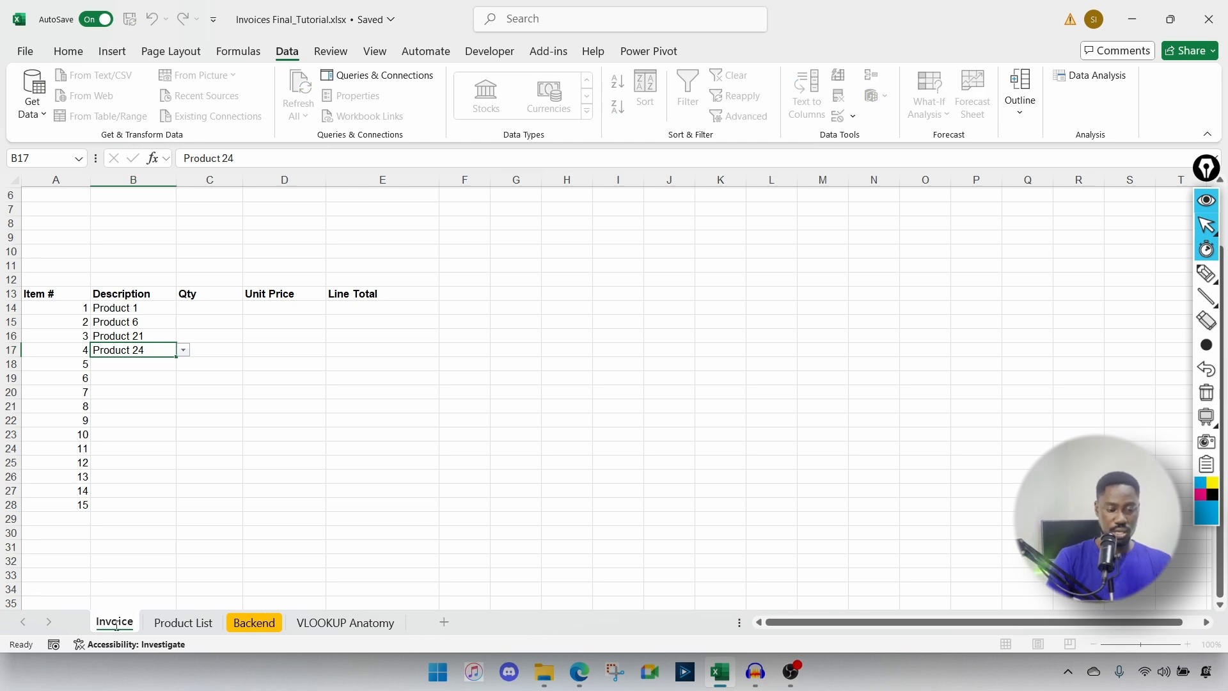
key(Return)
click(1206, 224)
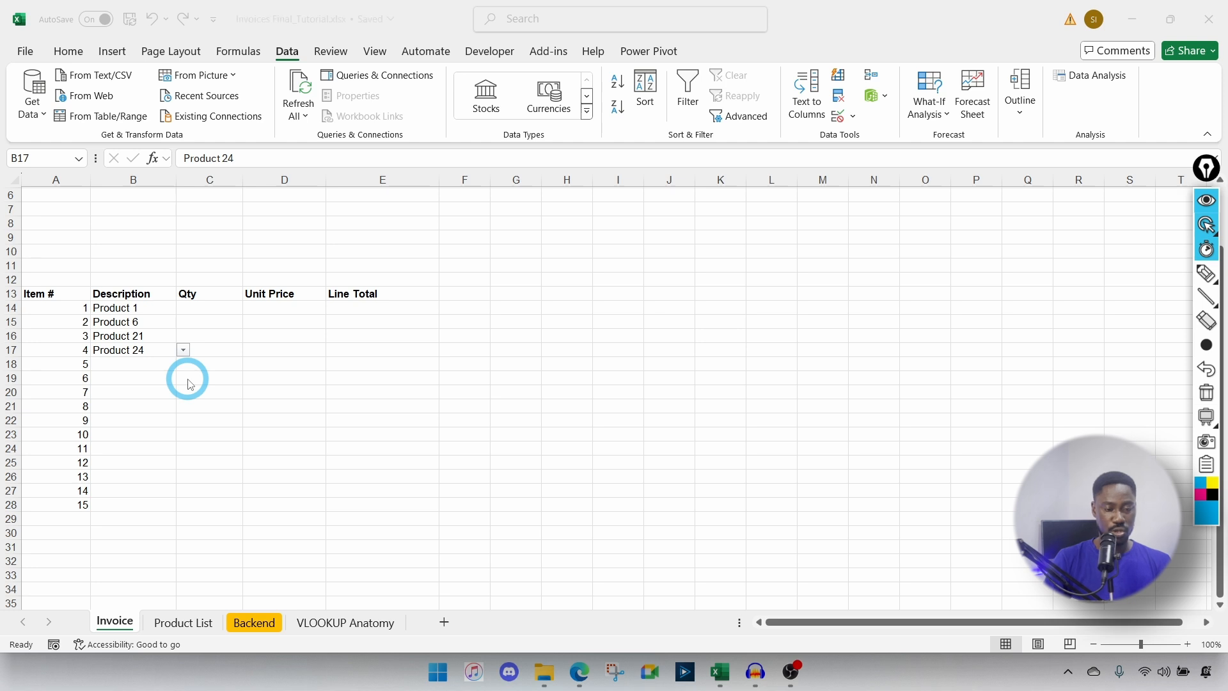
Step: Enter quantities 600, 1000, 1000 and 800 in C14:C17
click(204, 308)
click(204, 308)
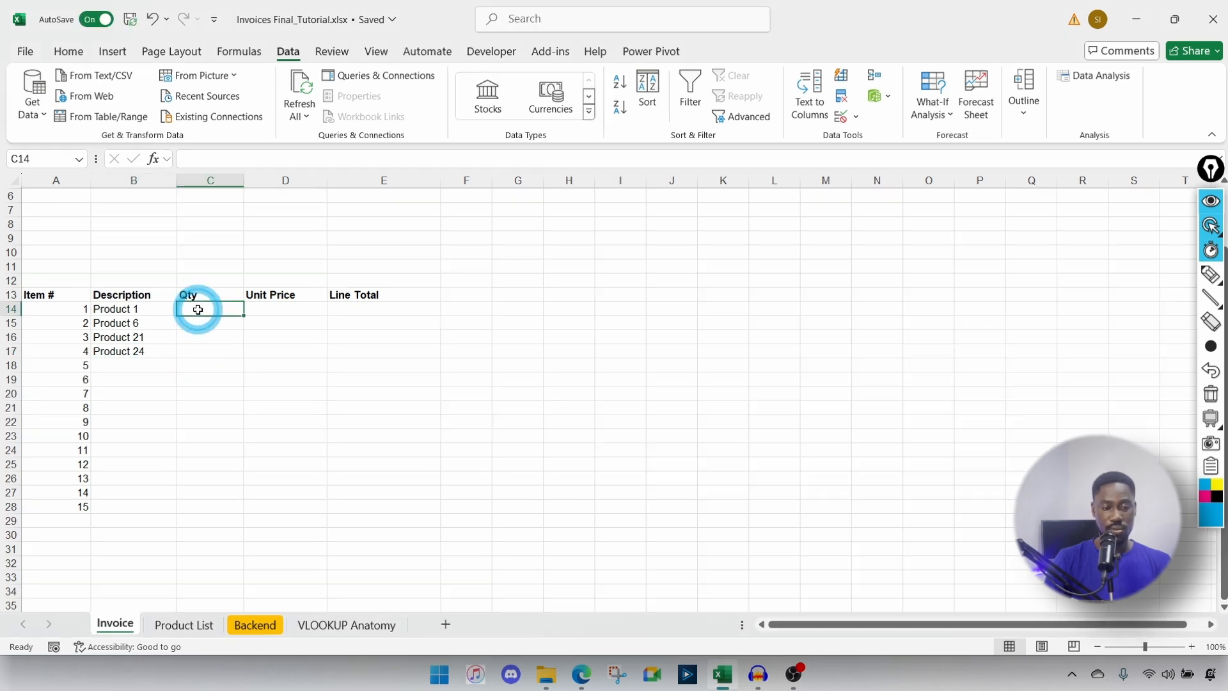
text(600)
key(Return)
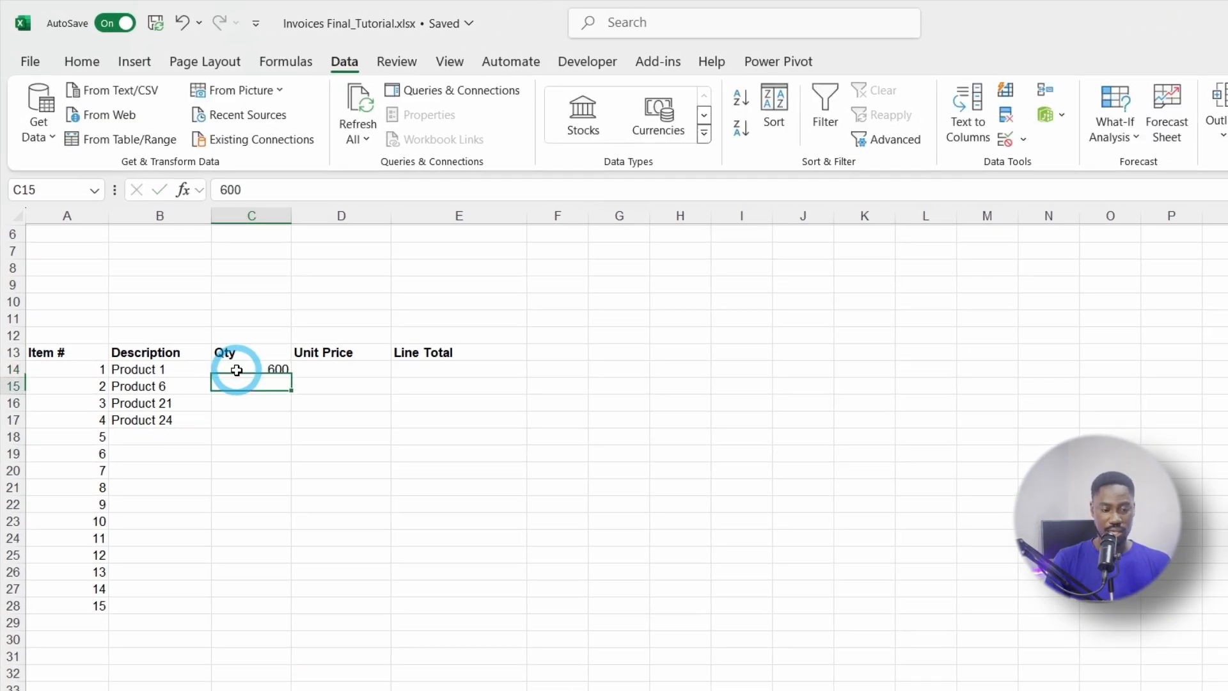
text(1000)
key(Return)
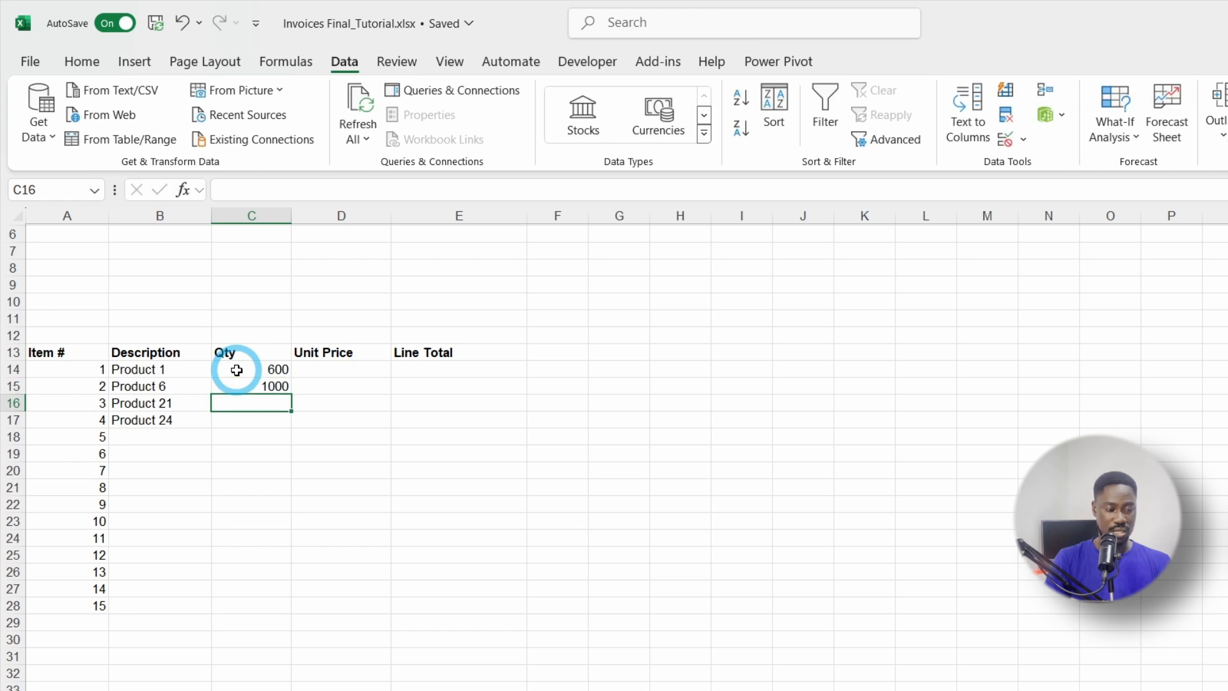
text(1000)
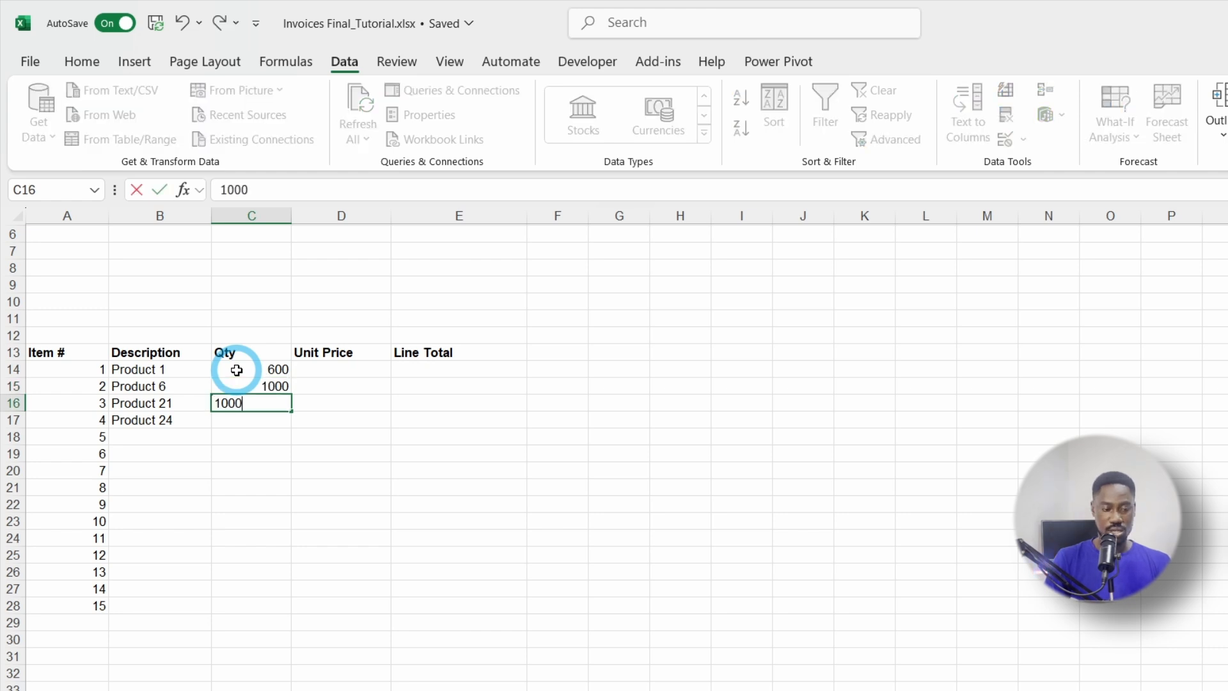
key(Return)
text(800)
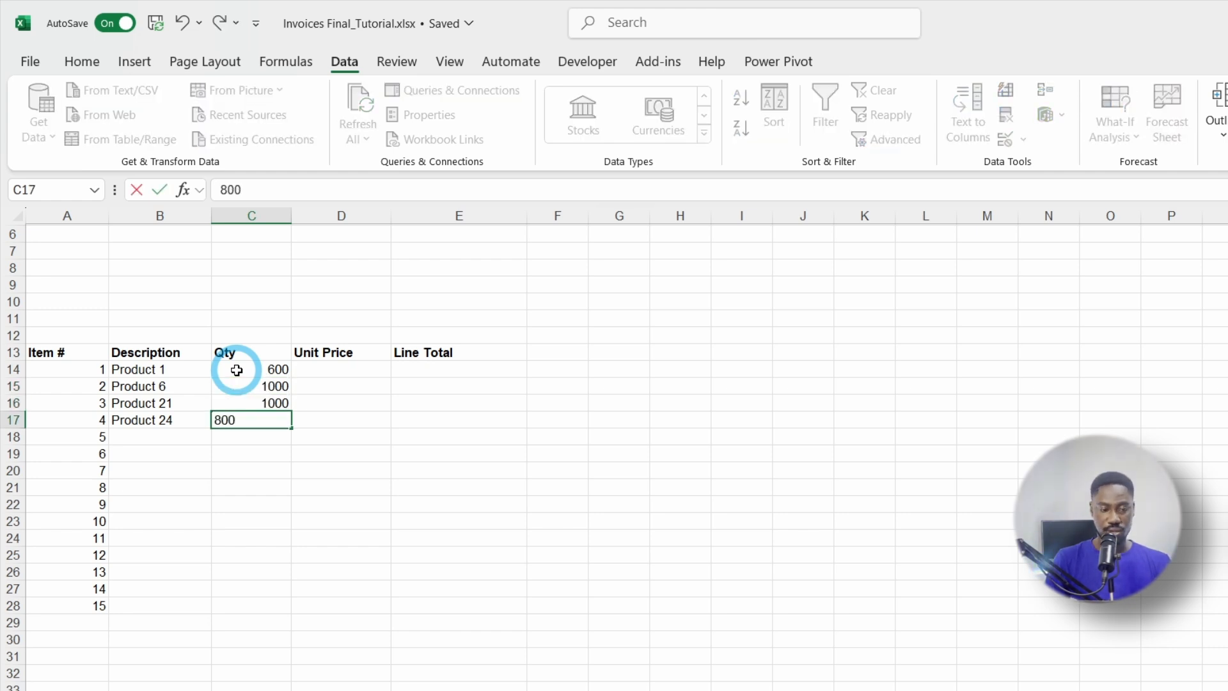
key(Return)
click(334, 367)
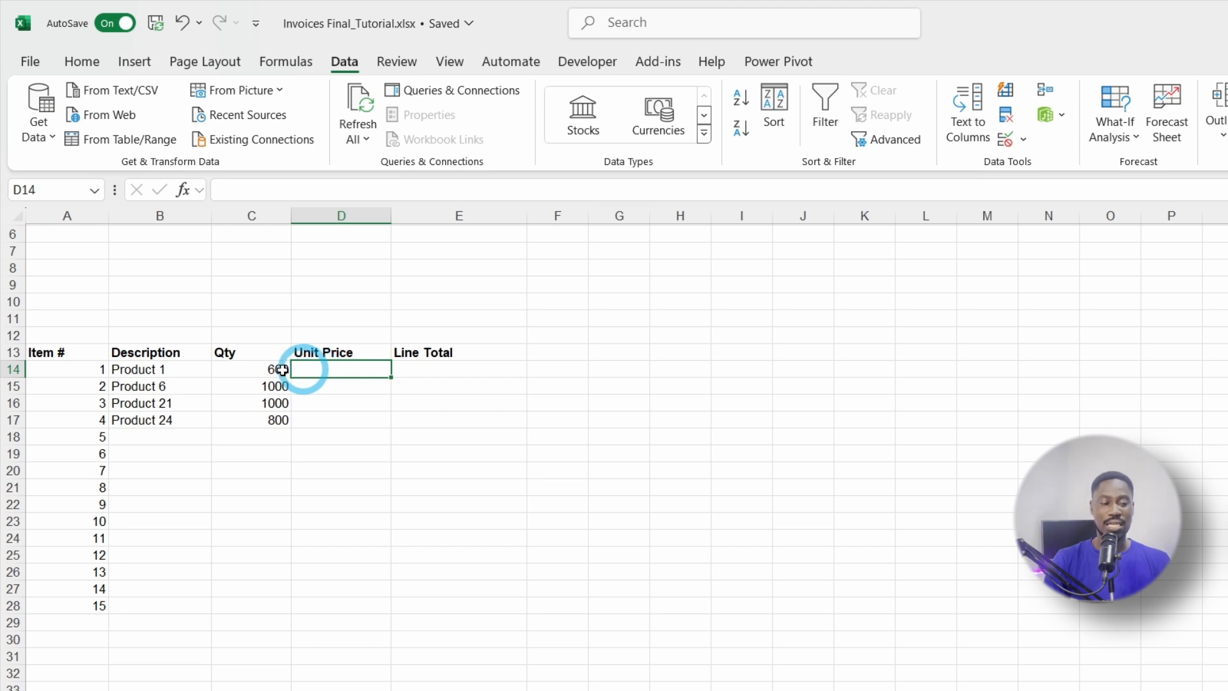
Step: Check Product List prices, then type 87.36 as Product 1's unit price in D14
click(171, 369)
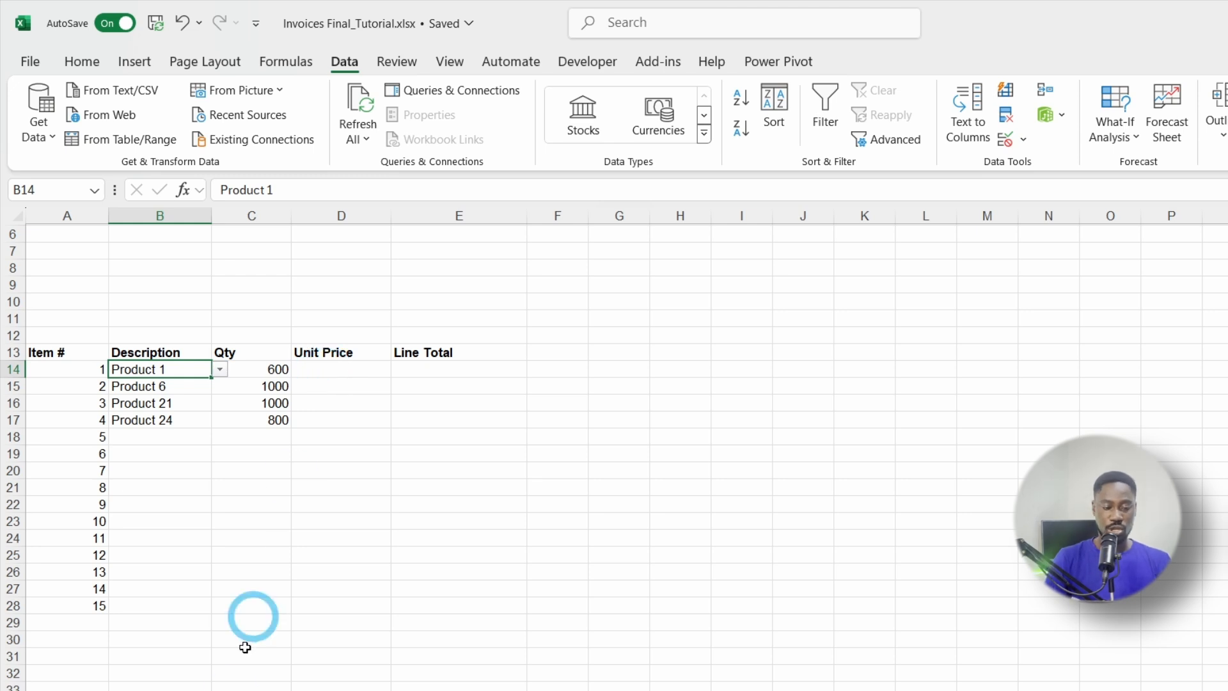
click(213, 690)
scroll(167, 432, up, 2)
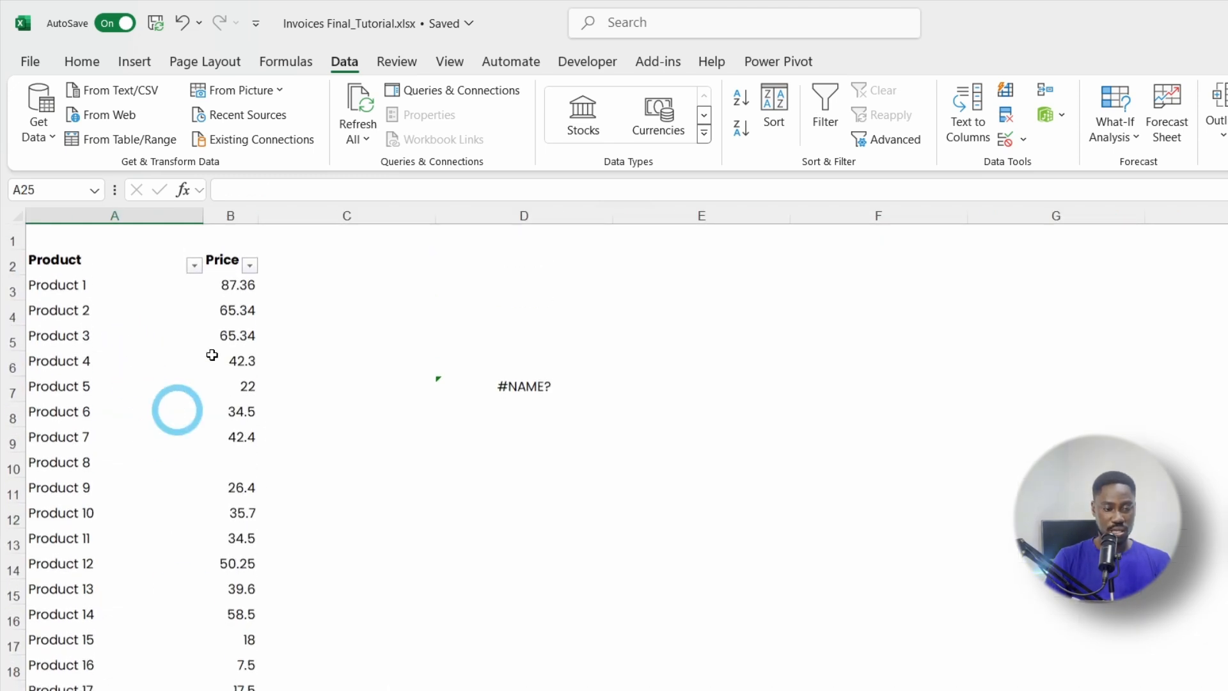
click(106, 690)
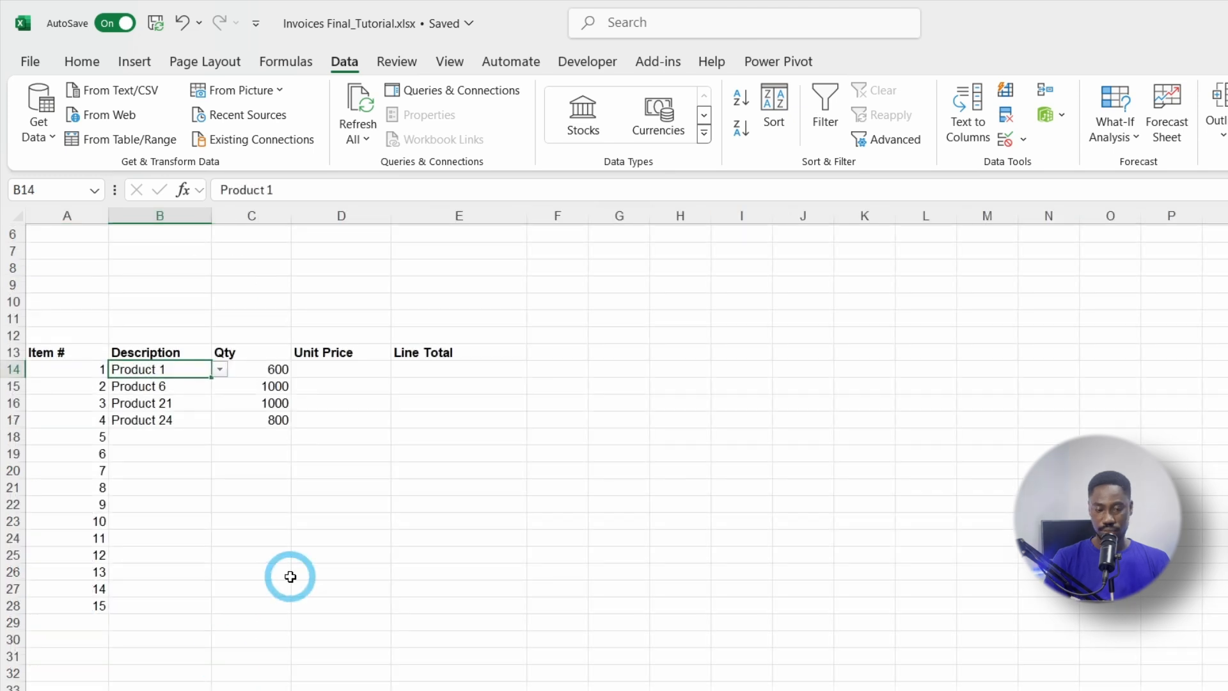
click(353, 374)
text(87.36)
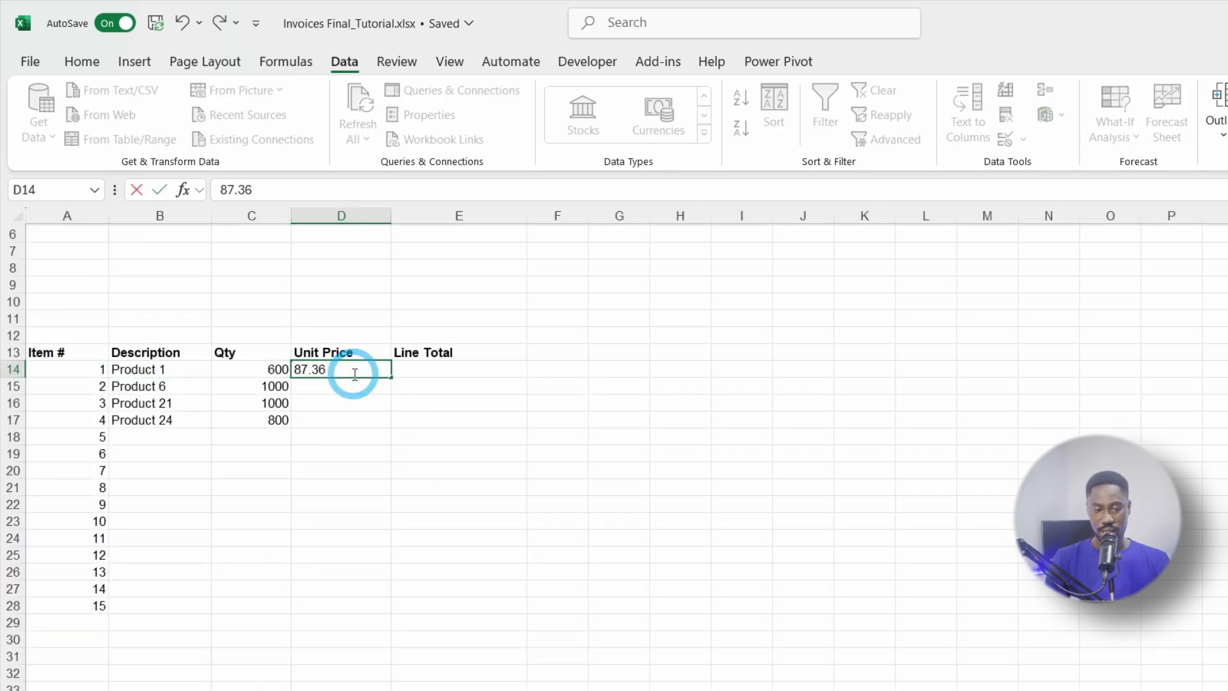
key(Return)
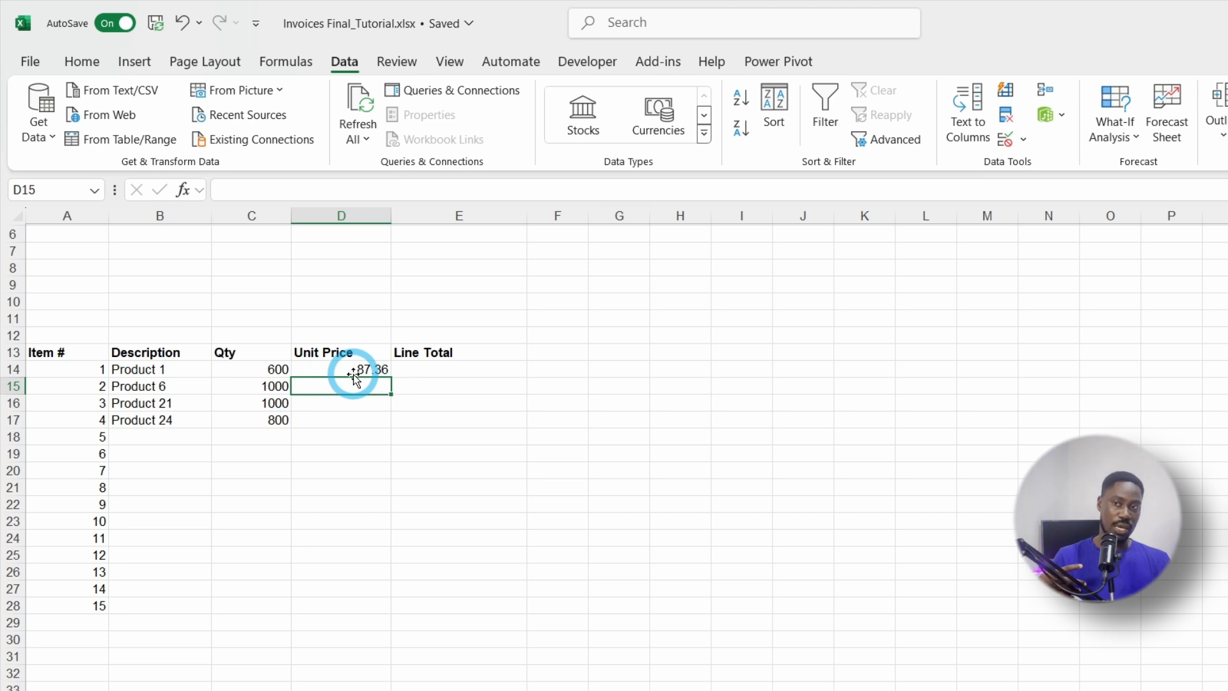
Step: Correct the last digit of the unit price in D14
click(354, 371)
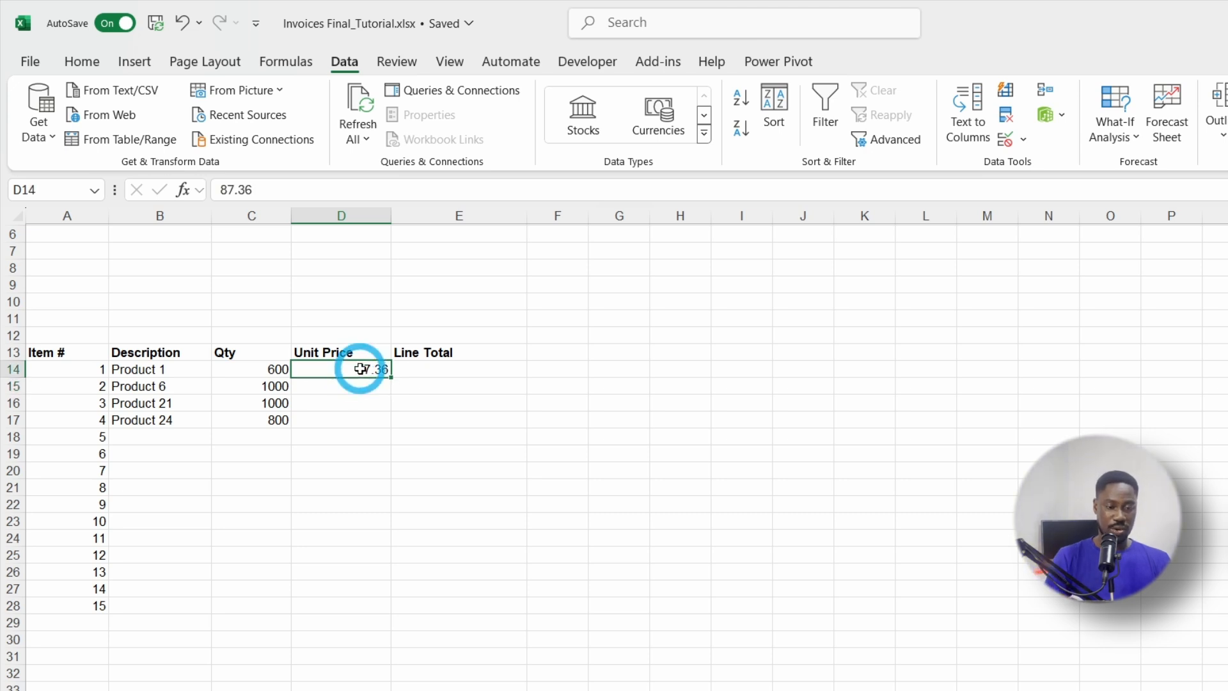
double_click(369, 369)
key(BackSpace)
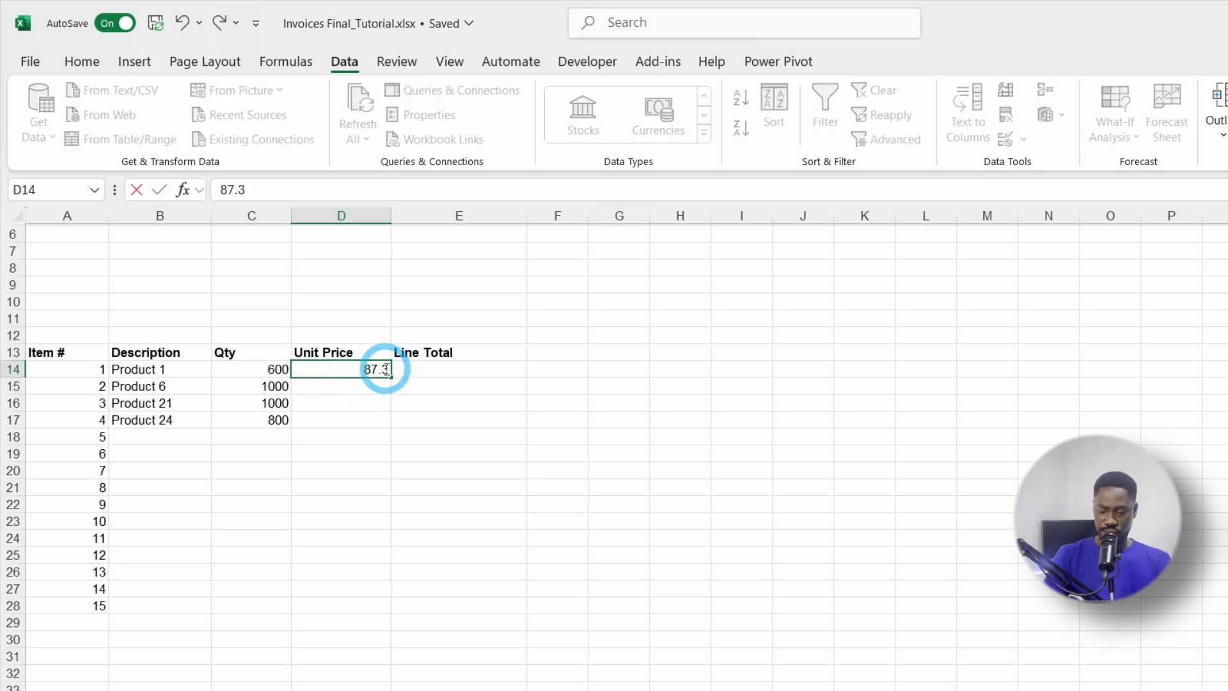
text(6)
key(BackSpace)
text(6)
key(Return)
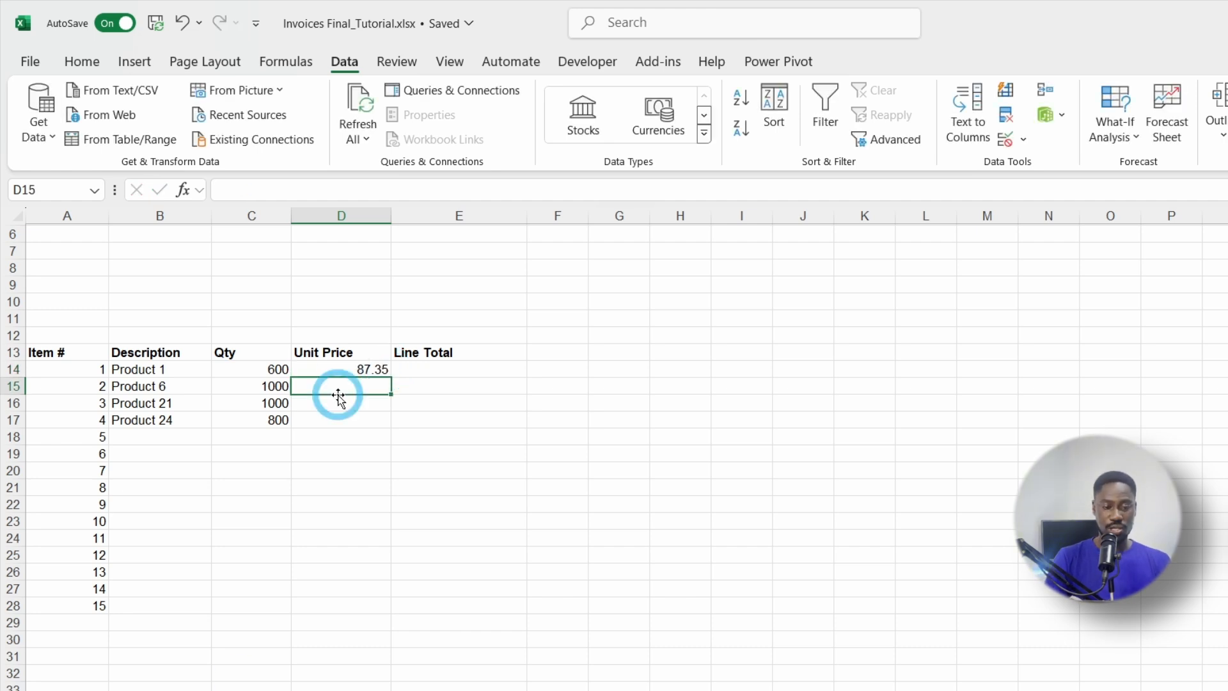
Step: Compare D14 with Product 1's price on the Product List sheet
click(343, 368)
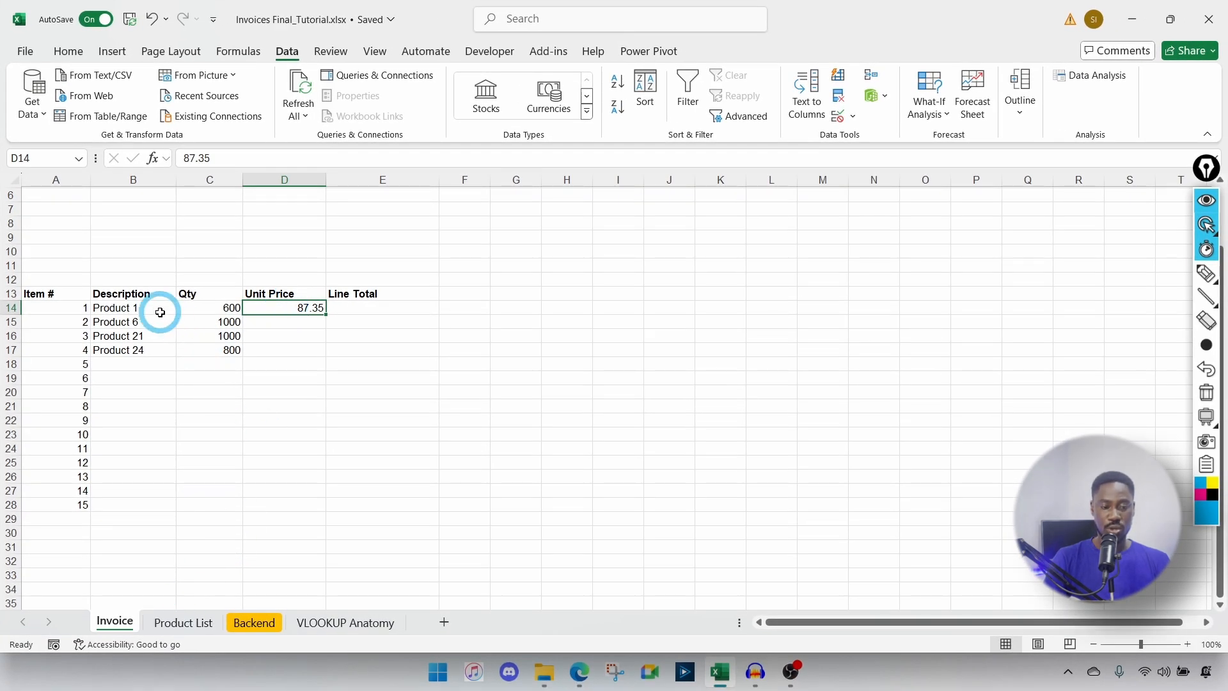
click(128, 309)
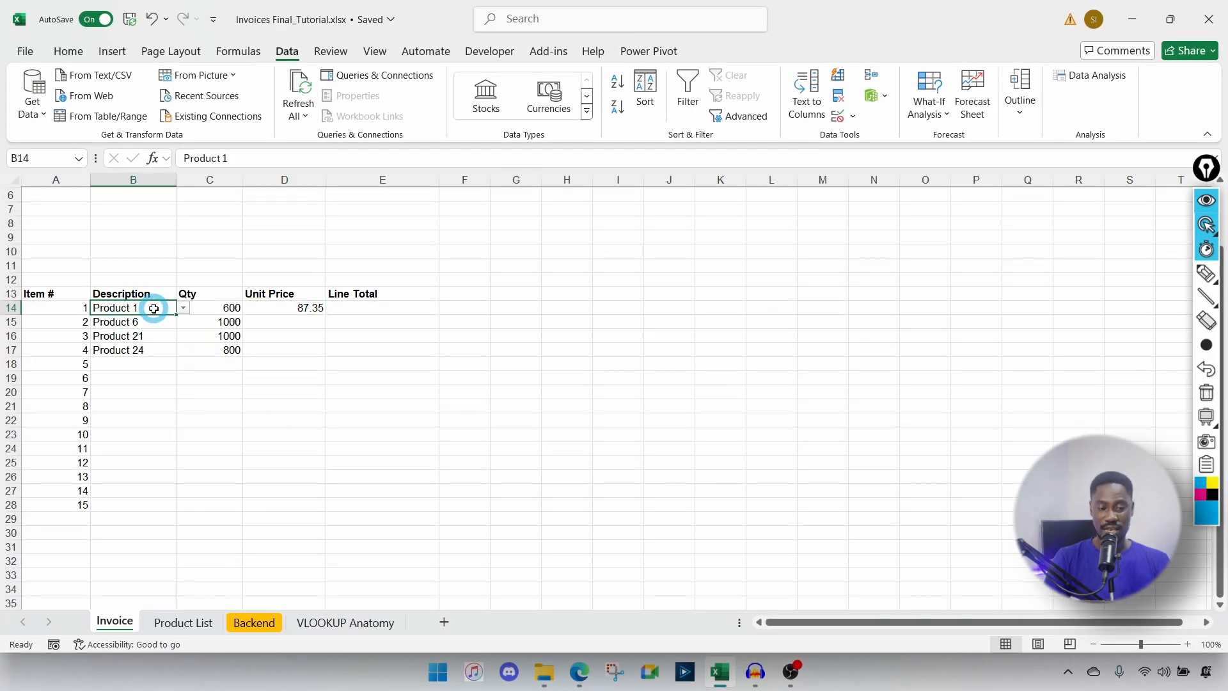
click(183, 622)
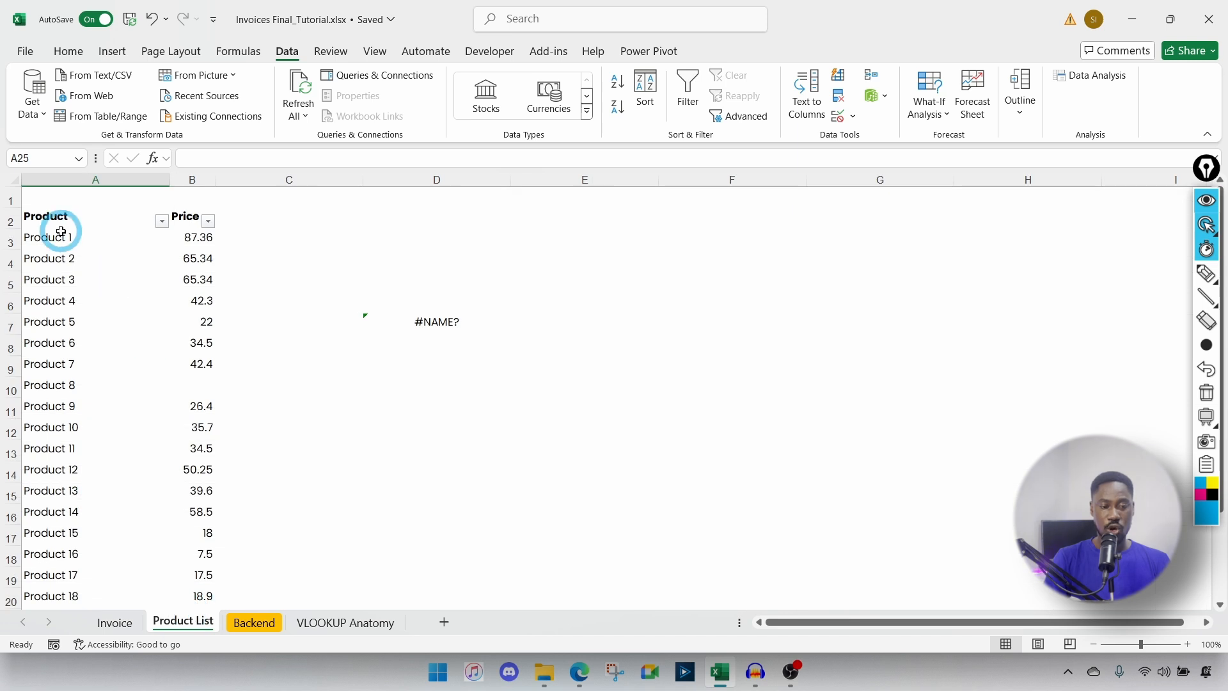
click(202, 239)
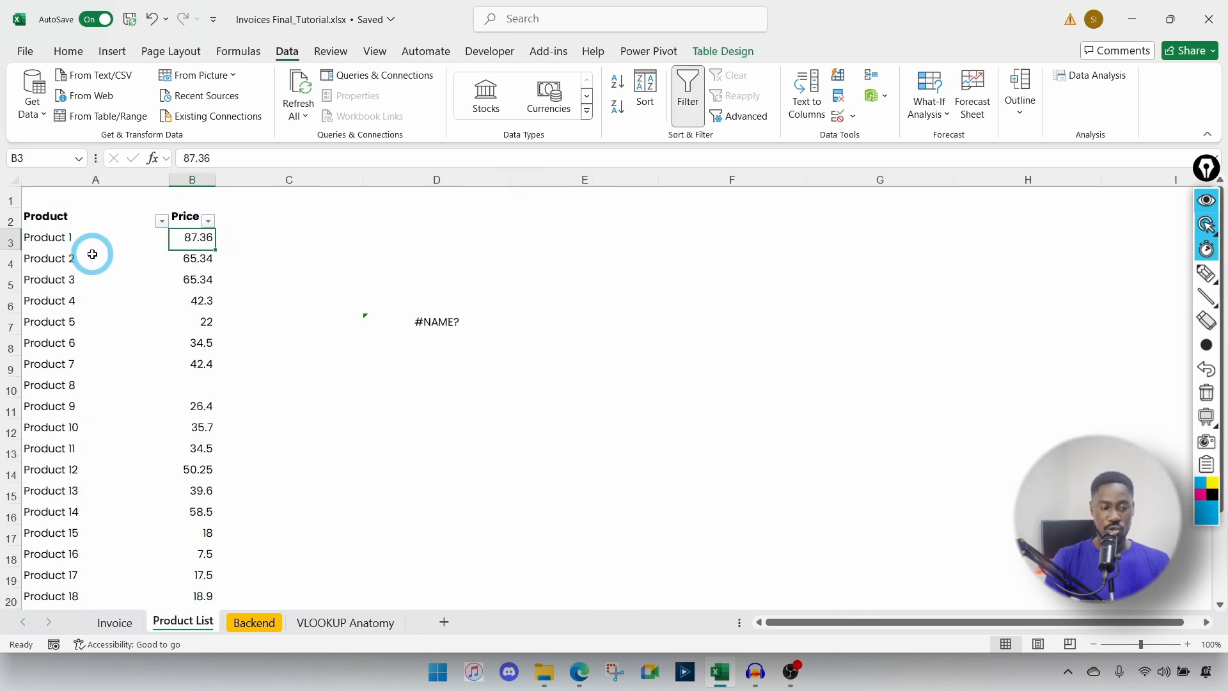
click(113, 623)
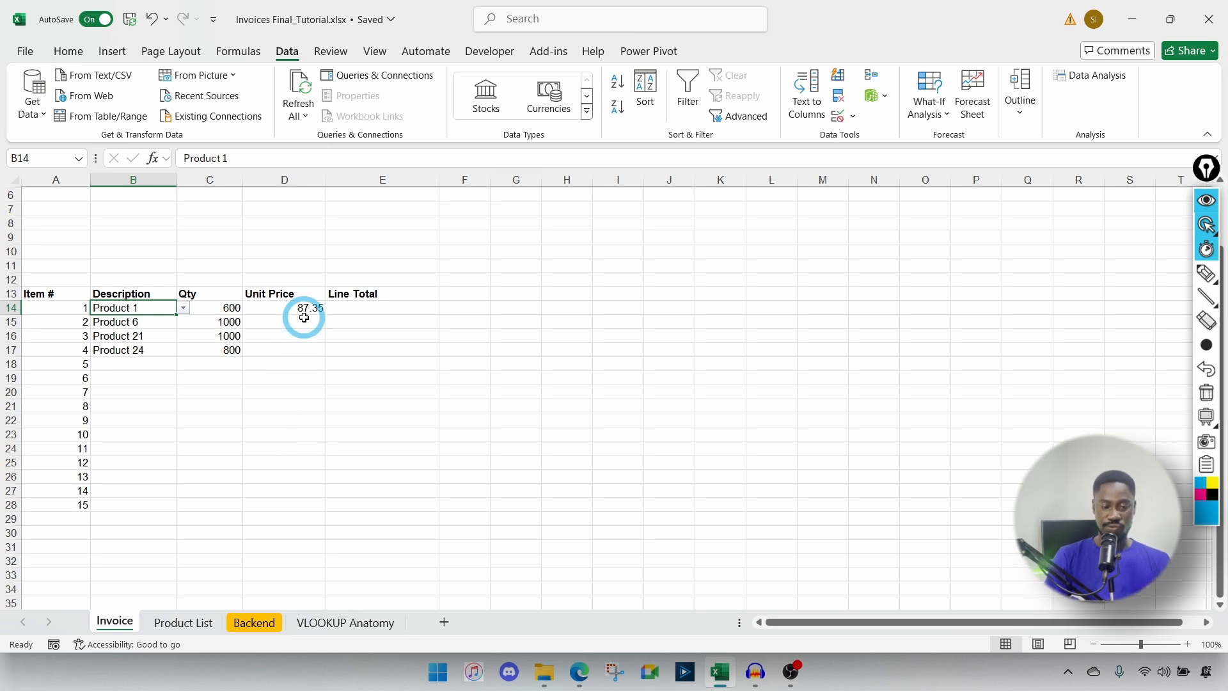
Step: Begin a =VLOOKUP( formula in E6 of VLOOKUP Anatomy, cancelling and retyping it once
click(346, 624)
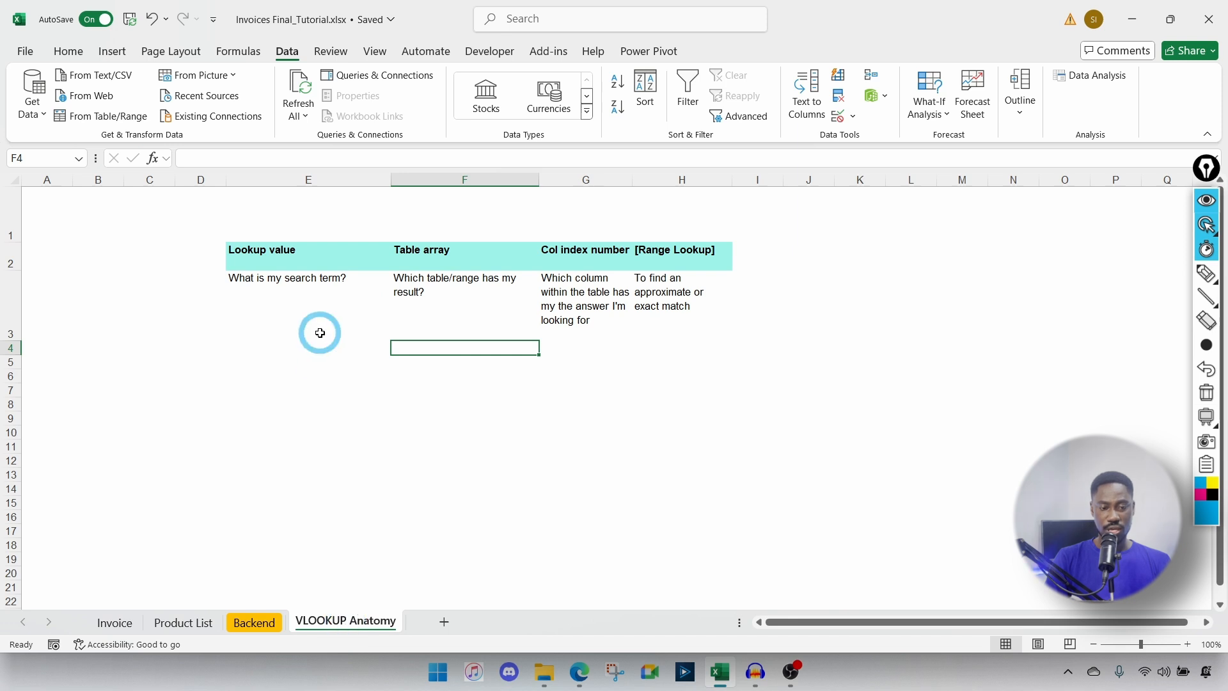
click(238, 380)
text(=vlook)
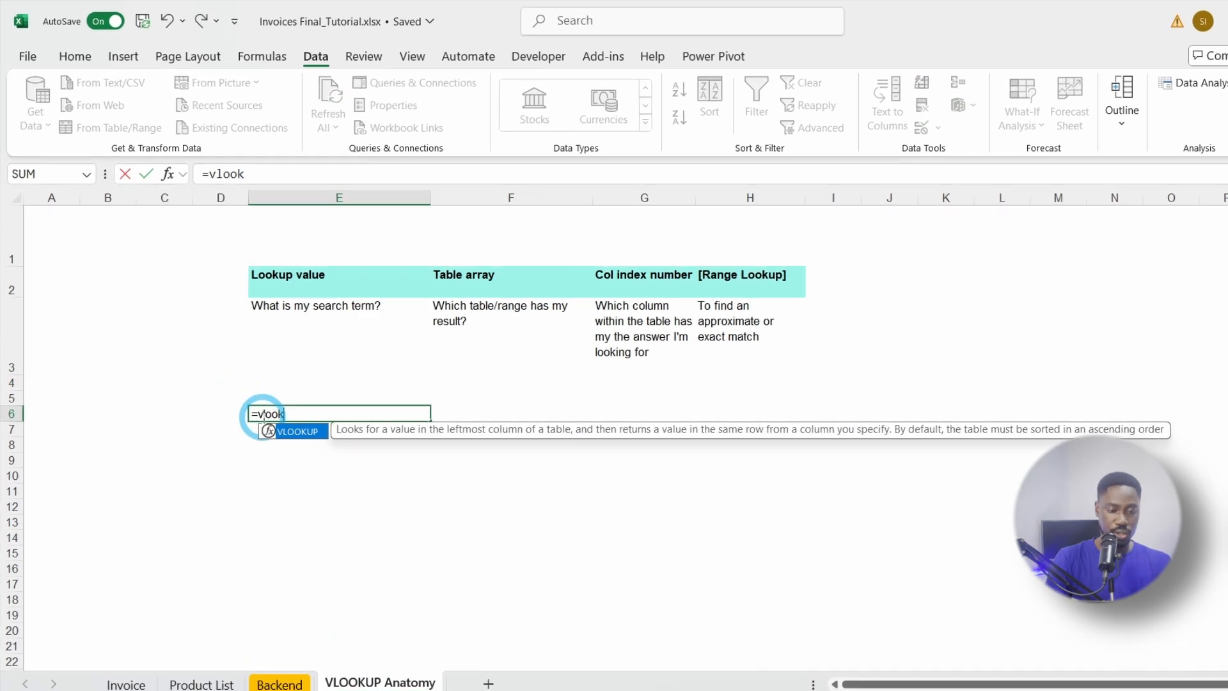
key(Tab)
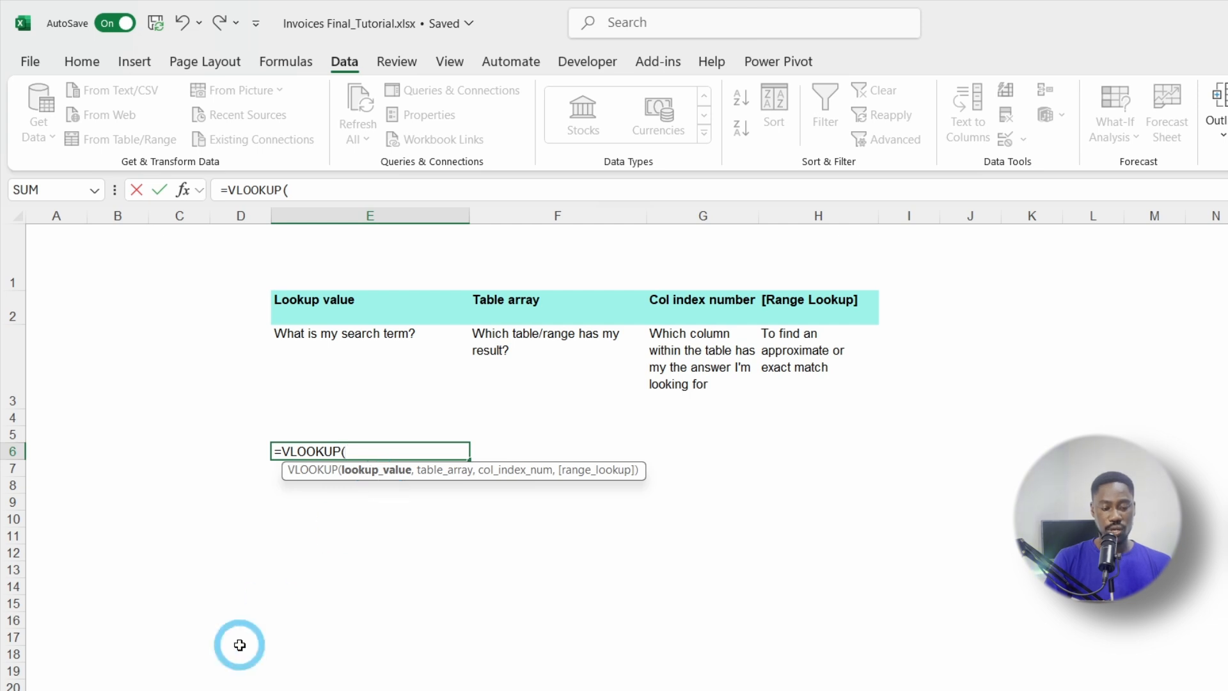
key(Escape)
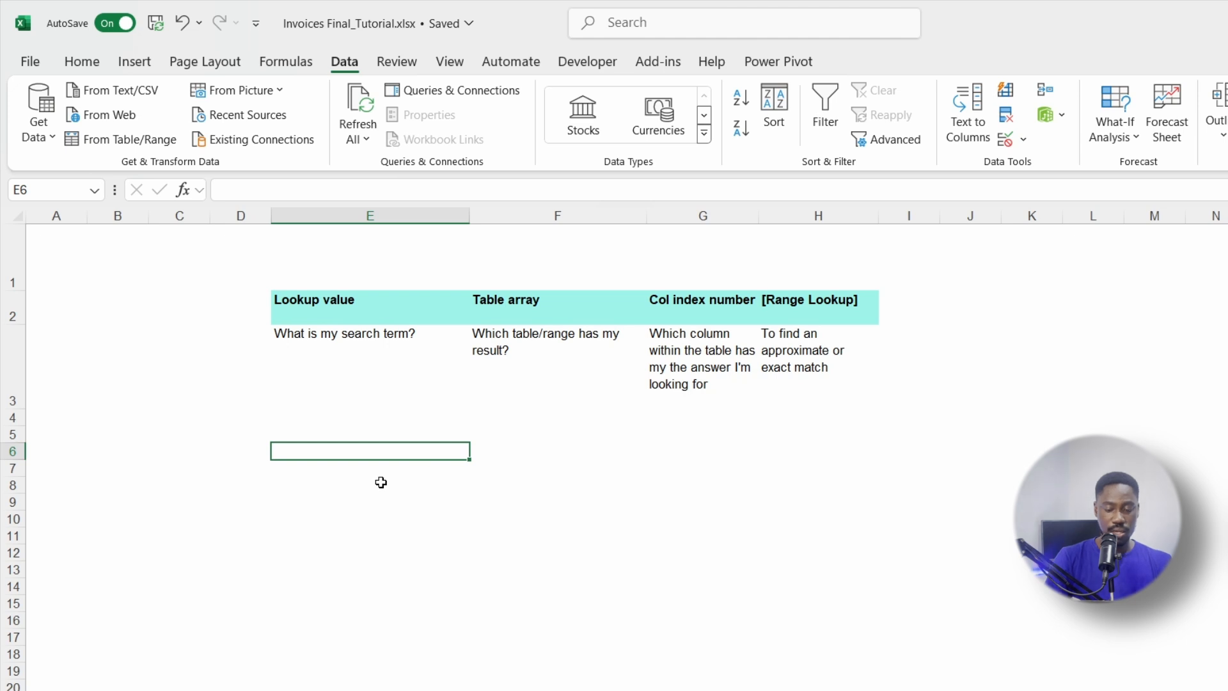
text(=vl)
key(Tab)
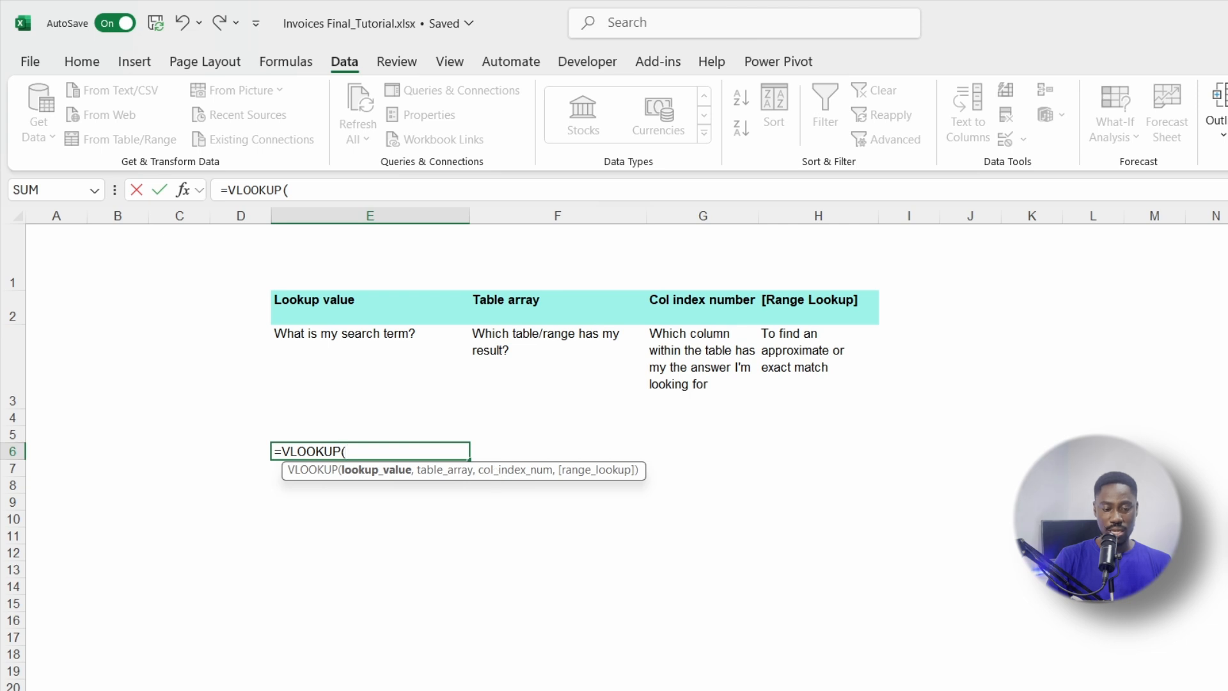
Step: Cancel the unfinished VLOOKUP after referencing the Product header on Product List
click(256, 690)
click(69, 263)
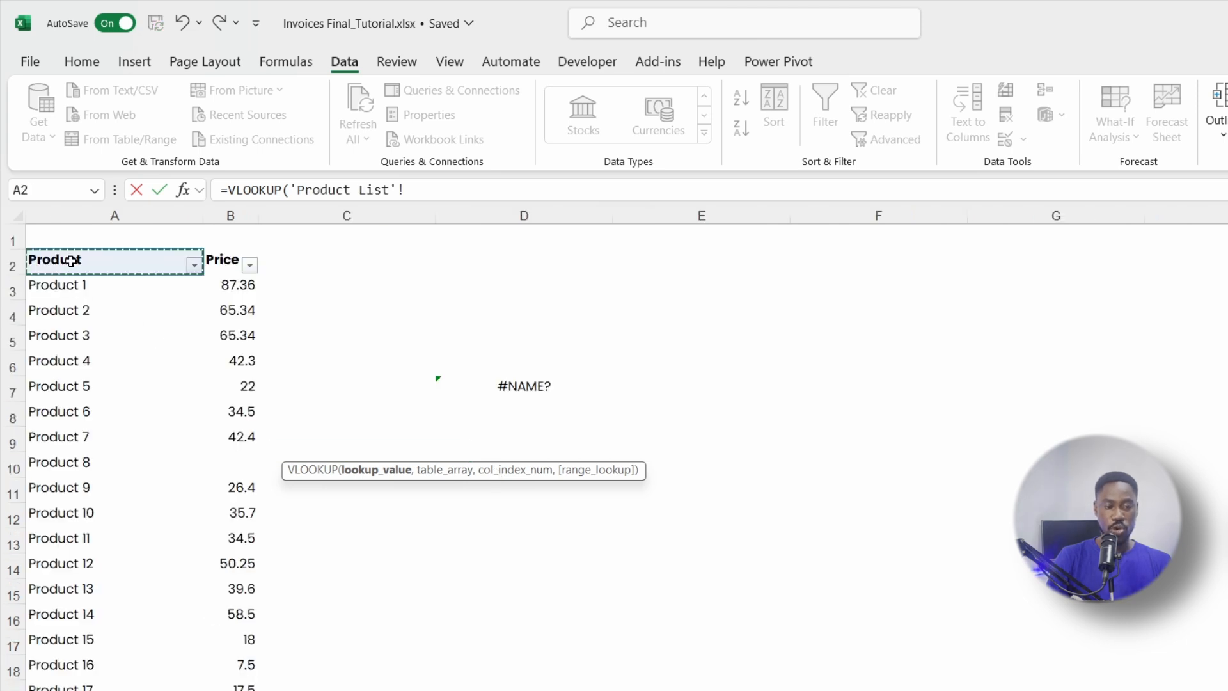
key(Escape)
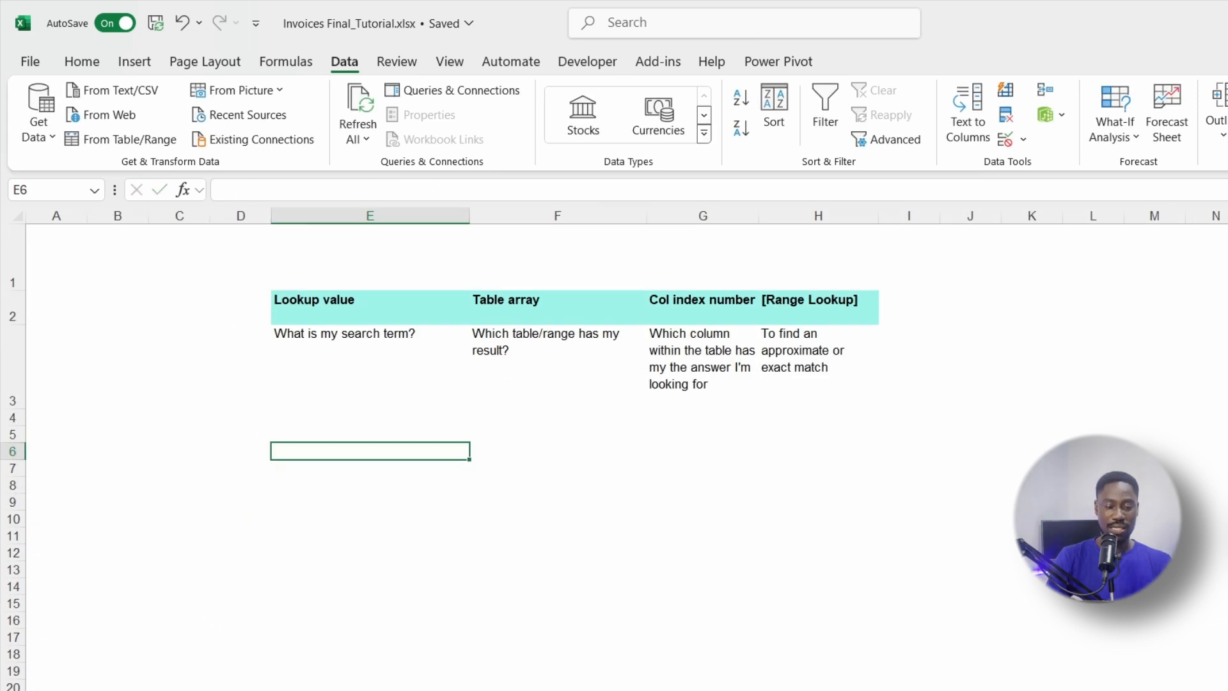
Step: Highlight the product name and Price columns on Product List, then return to Invoice
click(256, 690)
drag(71, 272, 70, 513)
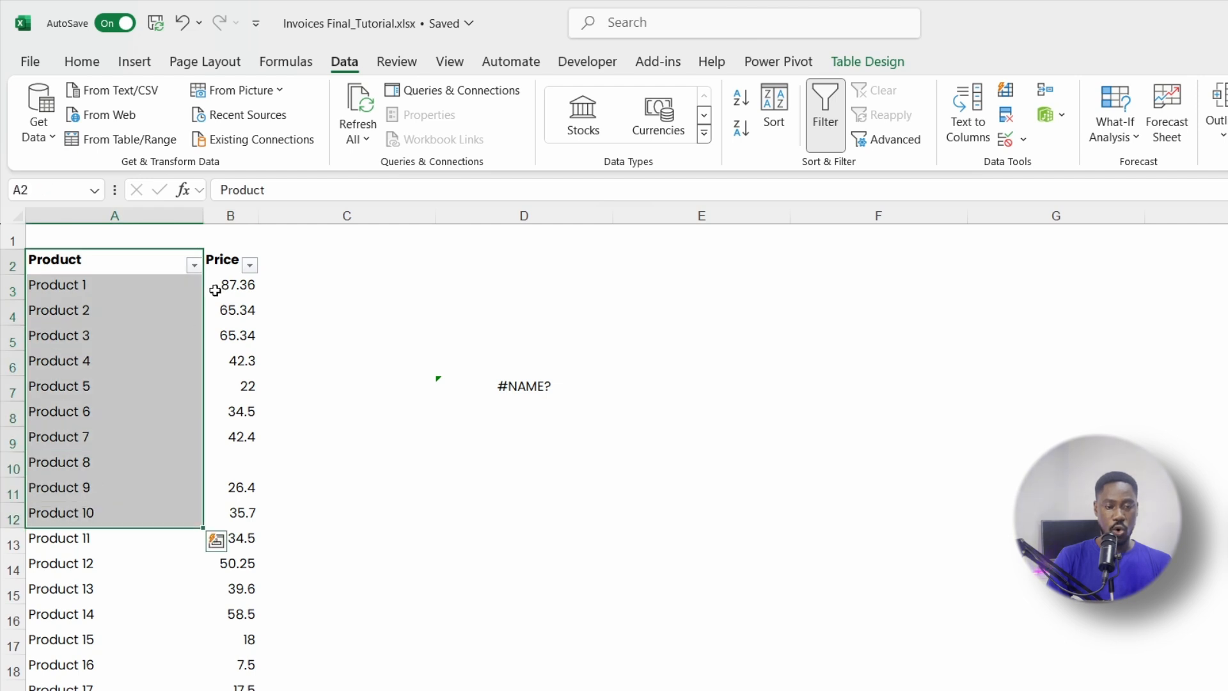
drag(217, 264, 212, 460)
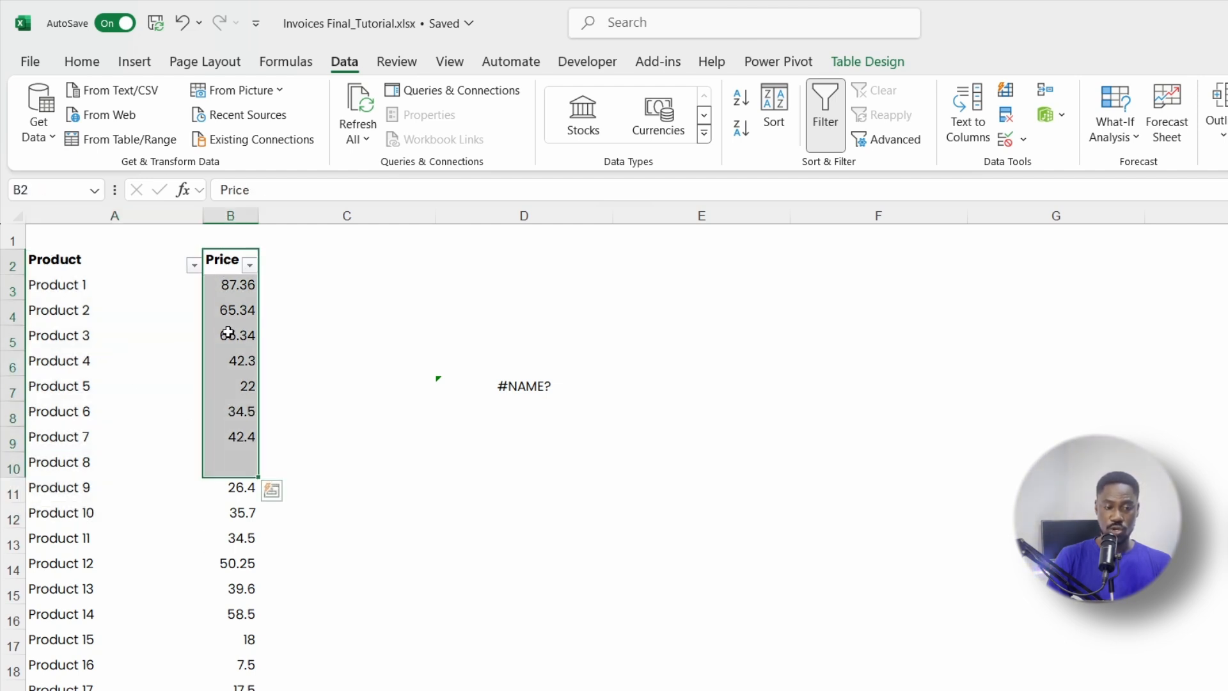
click(67, 266)
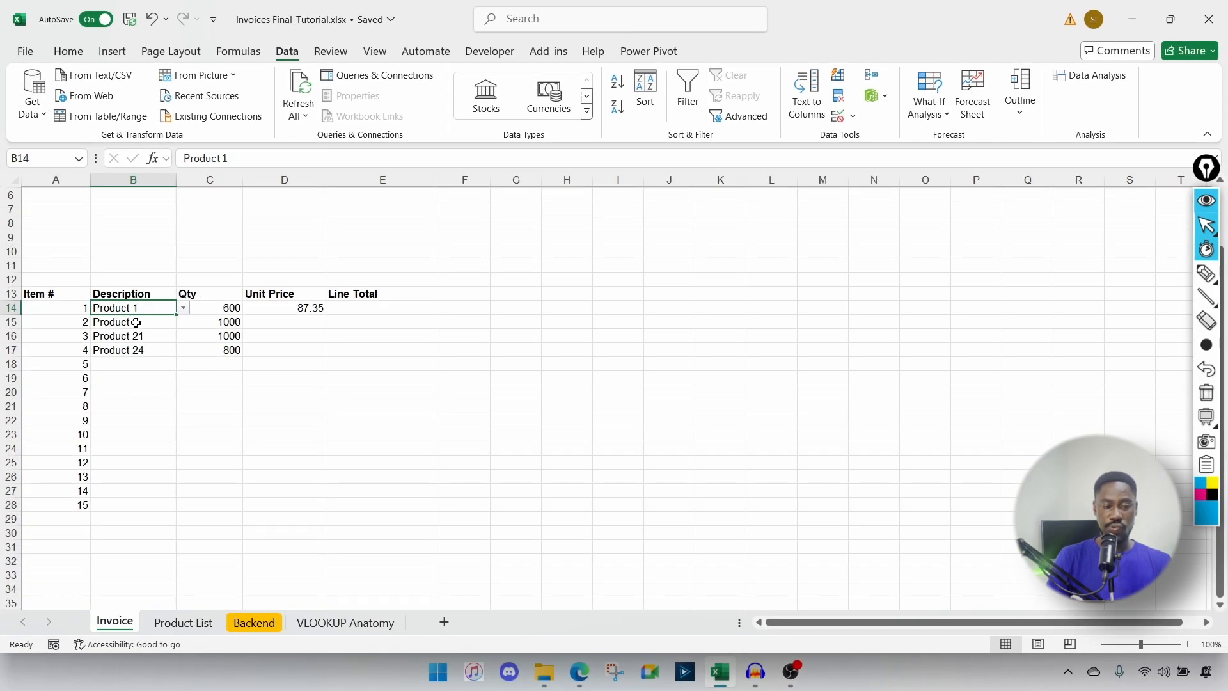
click(183, 623)
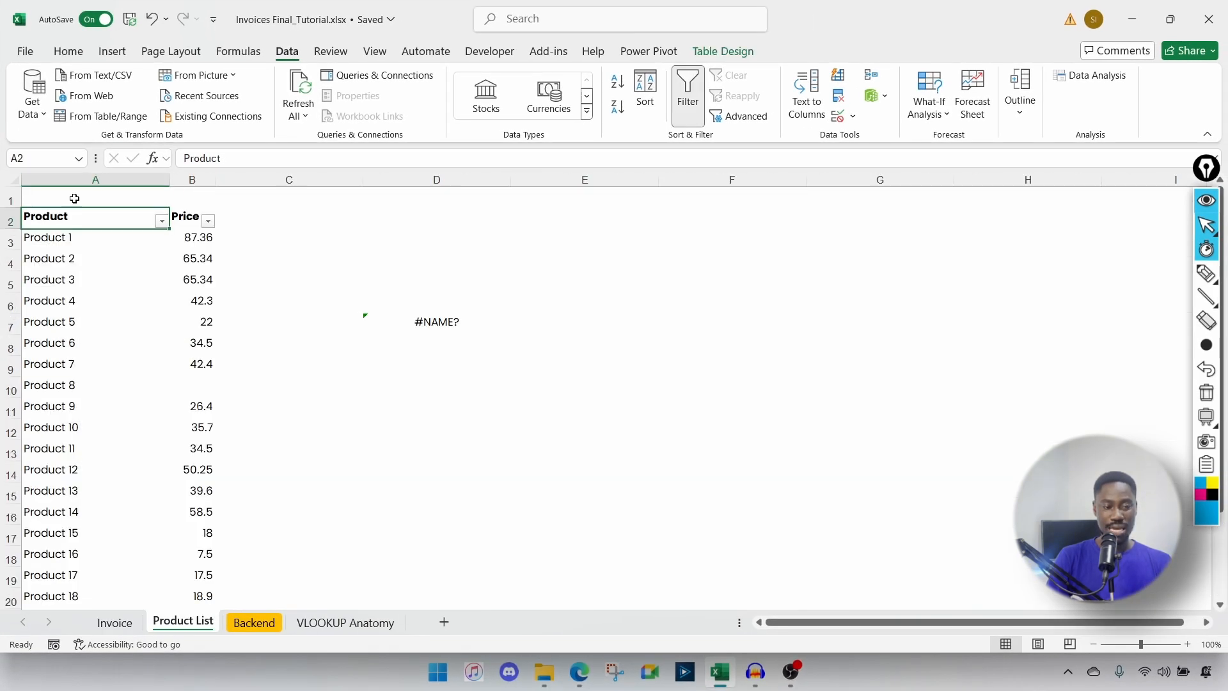
click(27, 239)
drag(26, 219, 178, 433)
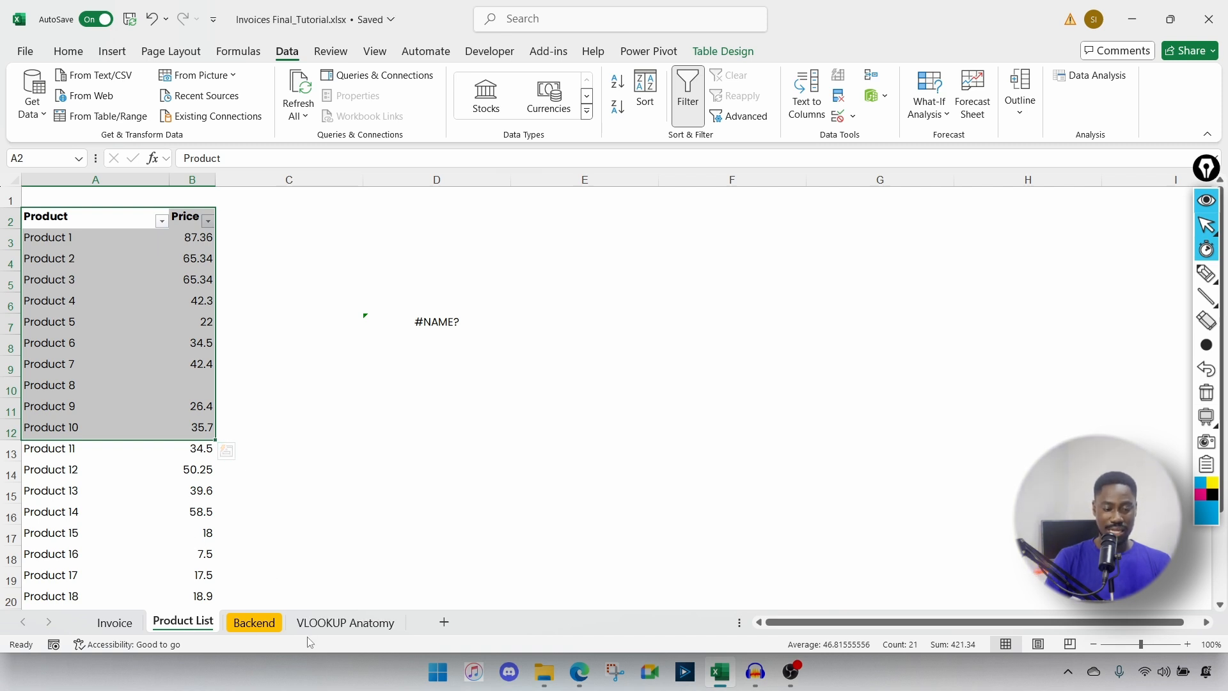
click(141, 625)
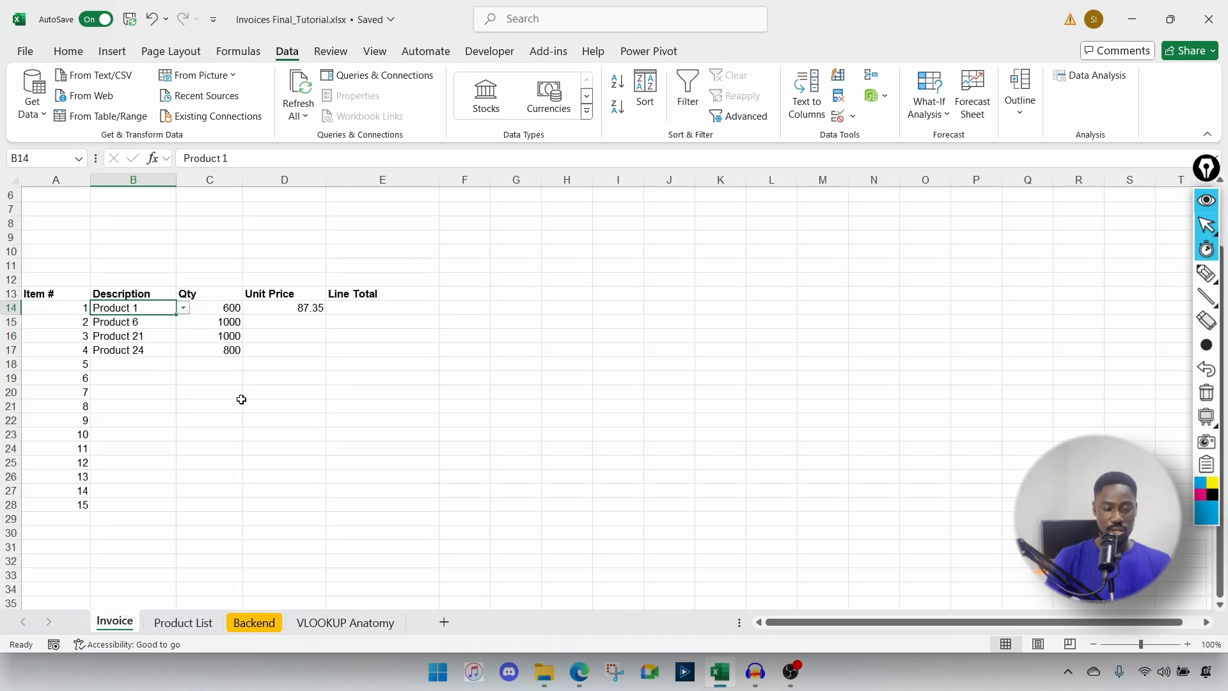
Step: Start =VLOOKUP( in D14 with B14 as the lookup value
click(211, 308)
click(282, 308)
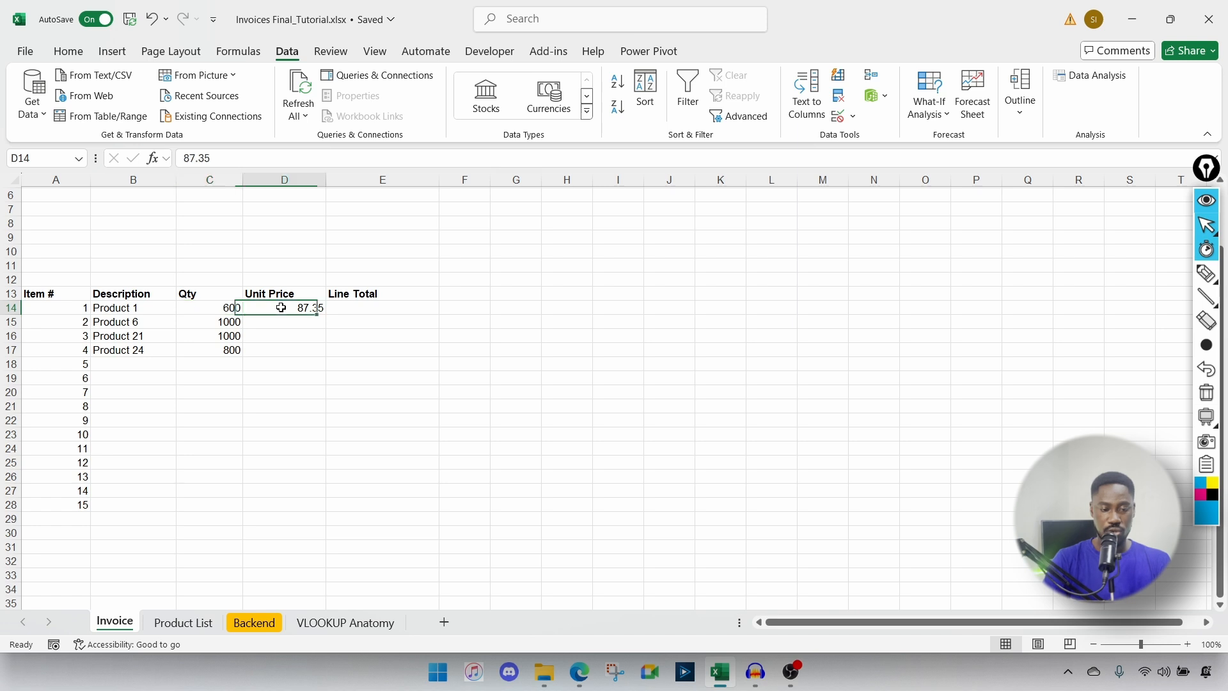
text(=vlookup()
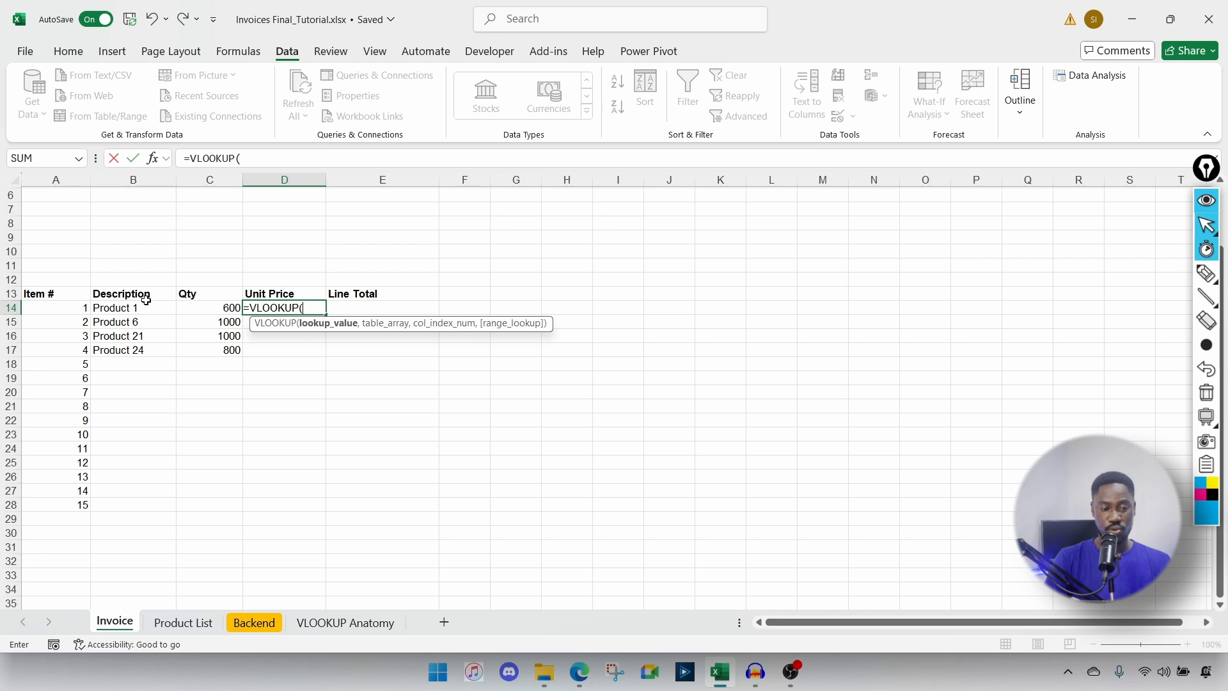
click(124, 307)
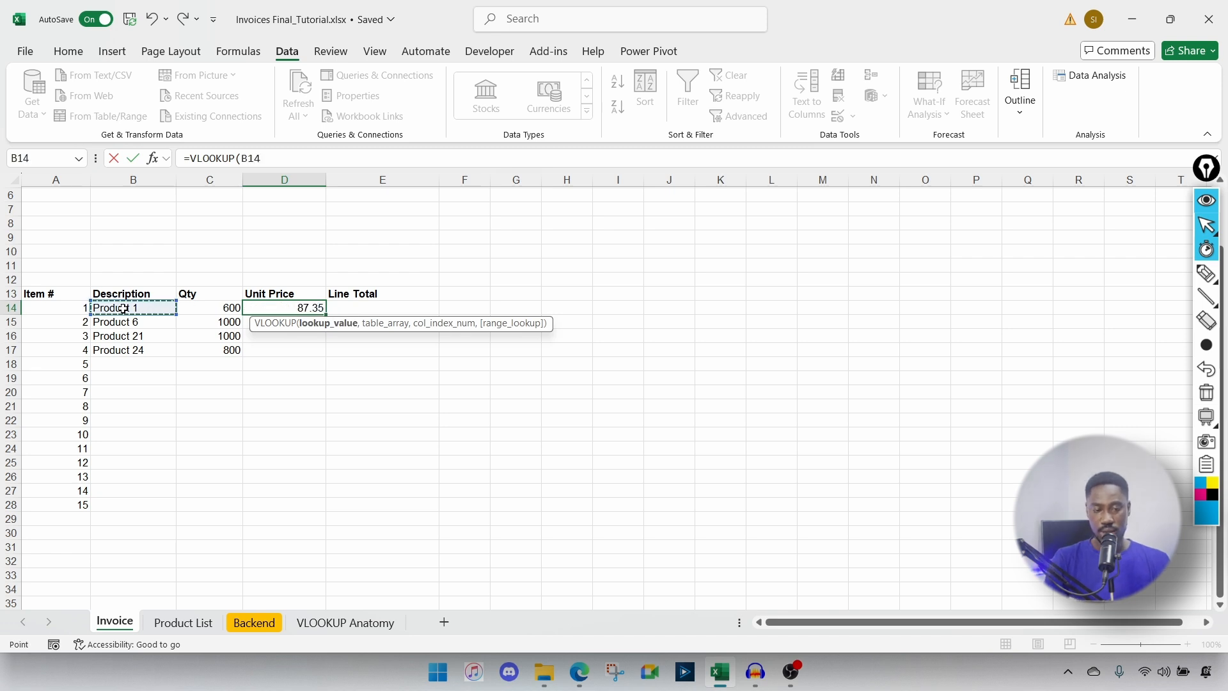
text(,)
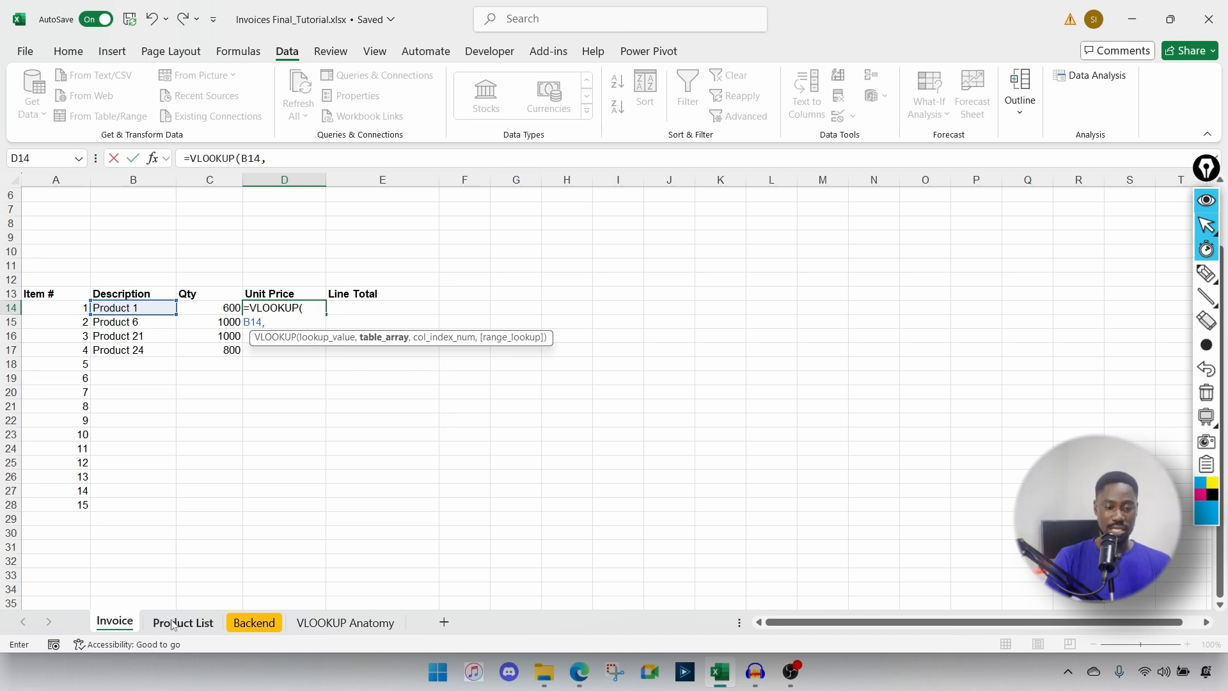
Step: Select A3:B24 on Product List as the lookup range, shown as tbl_product_list
text(tbl)
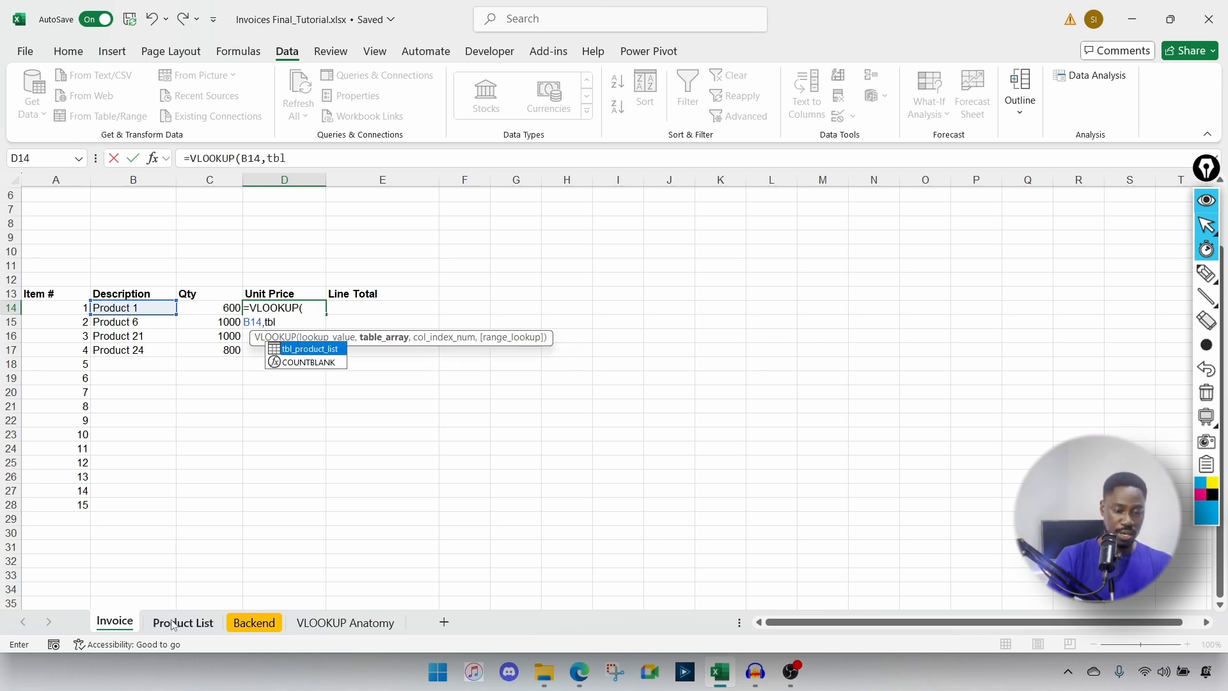
key(BackSpace)
key(BackSpace)
key(BackSpace)
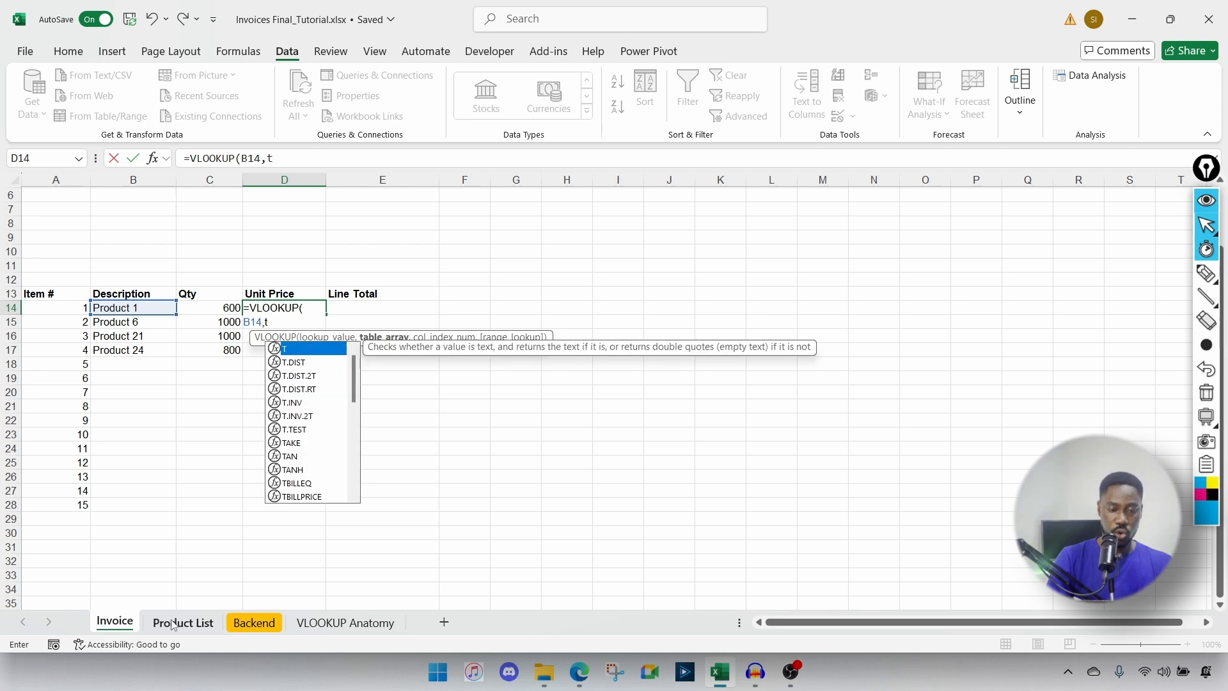
click(179, 621)
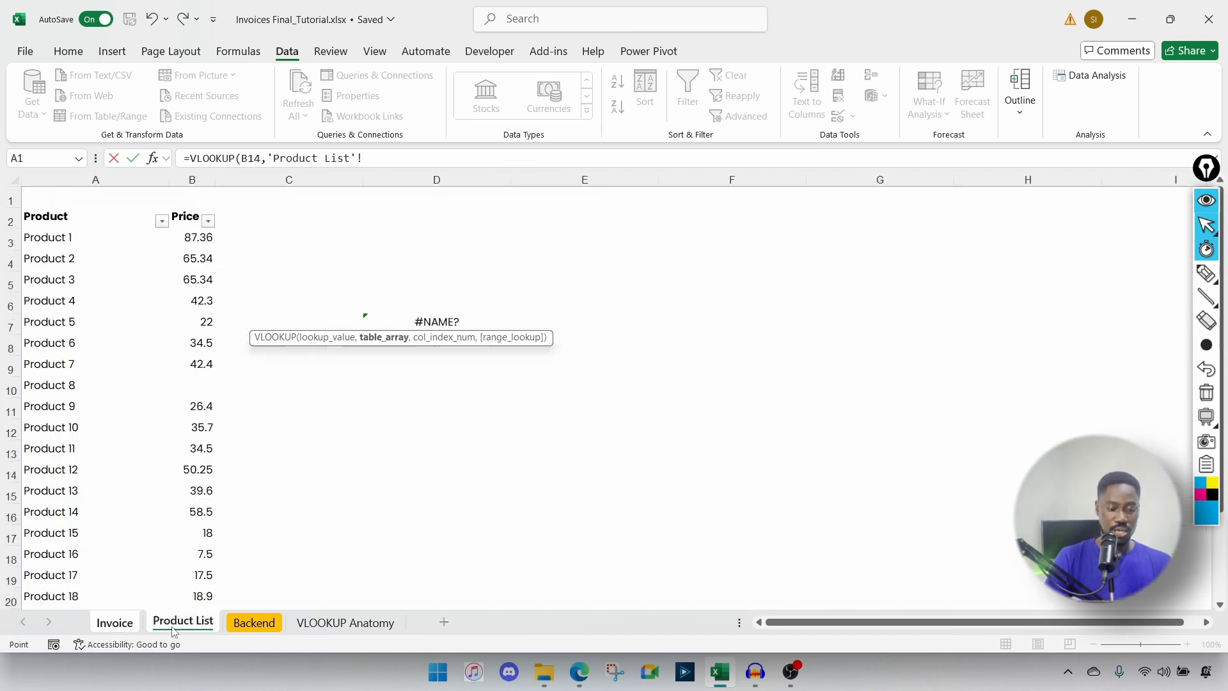
click(49, 235)
drag(49, 234, 208, 570)
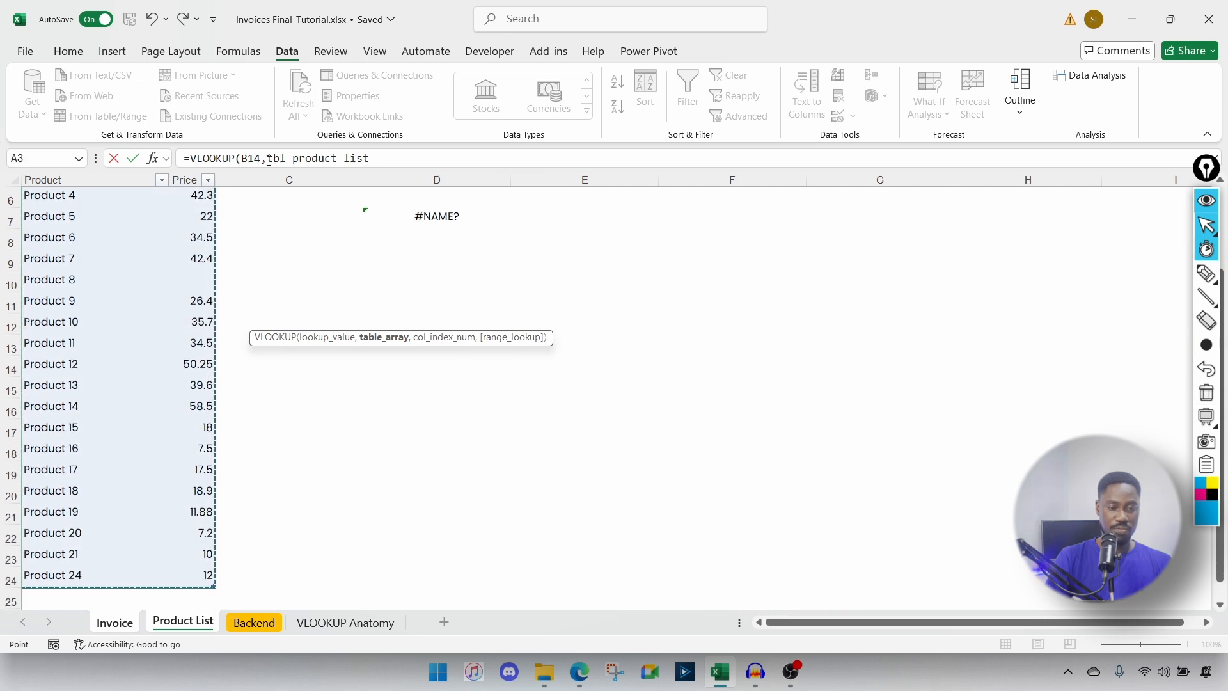
drag(270, 160, 378, 160)
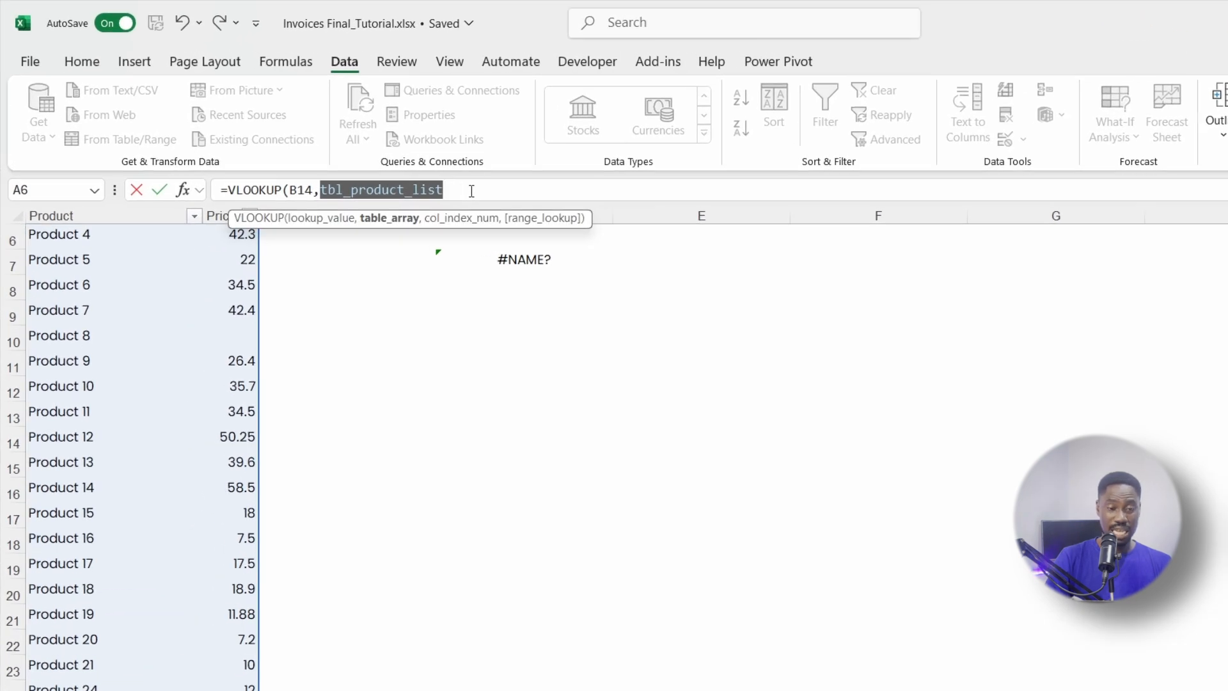
click(471, 190)
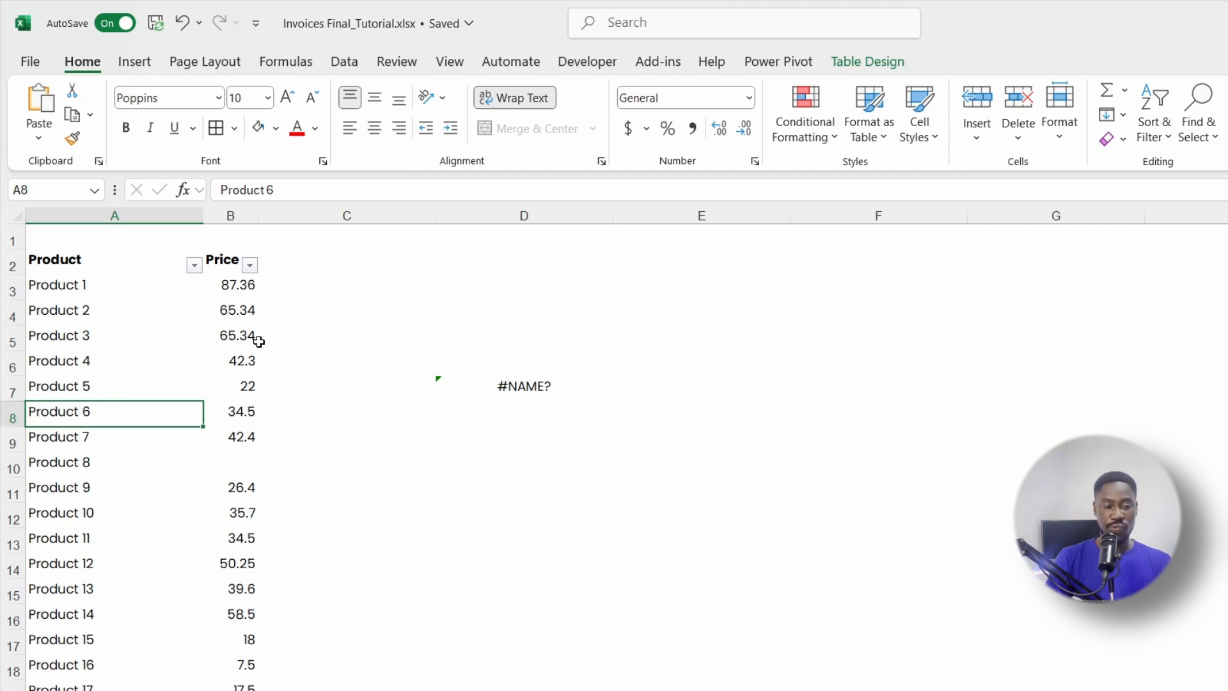
Step: Copy Product 1–7 with their prices from A3:B9 to F4
click(61, 390)
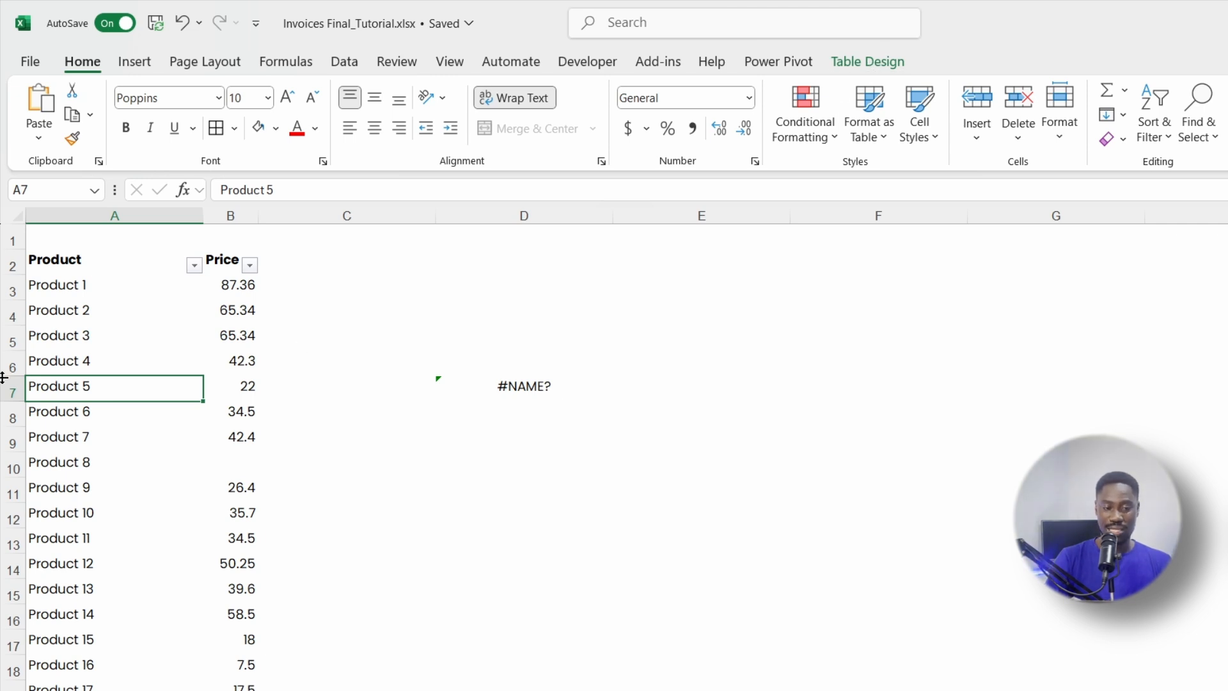
click(126, 346)
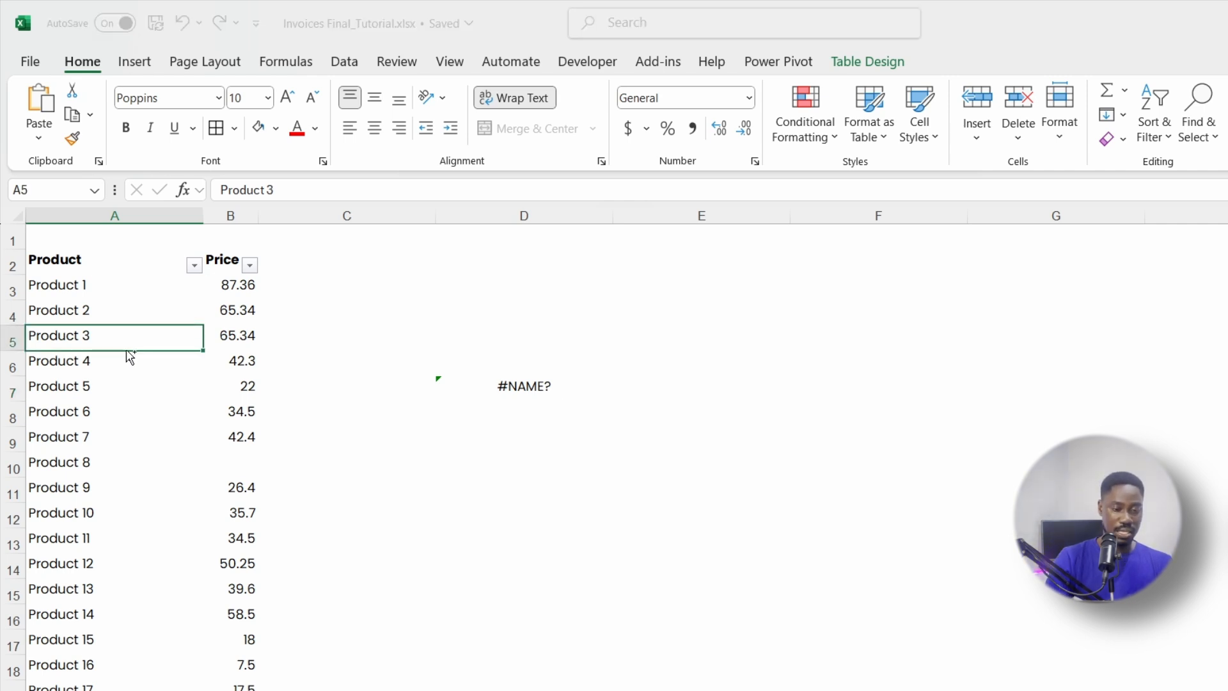
drag(54, 283, 243, 435)
key(ctrl+c)
click(847, 308)
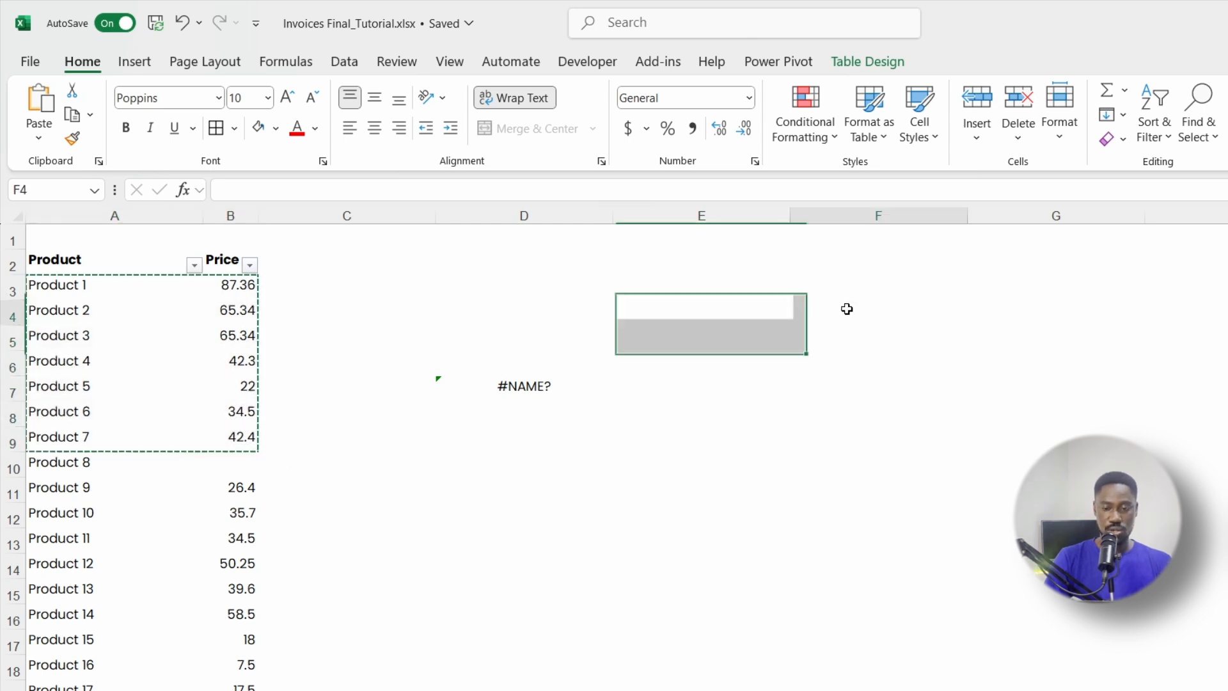
key(ctrl+v)
Step: Select the copied block F4:G10 and open Create Table with Ctrl+T
click(792, 445)
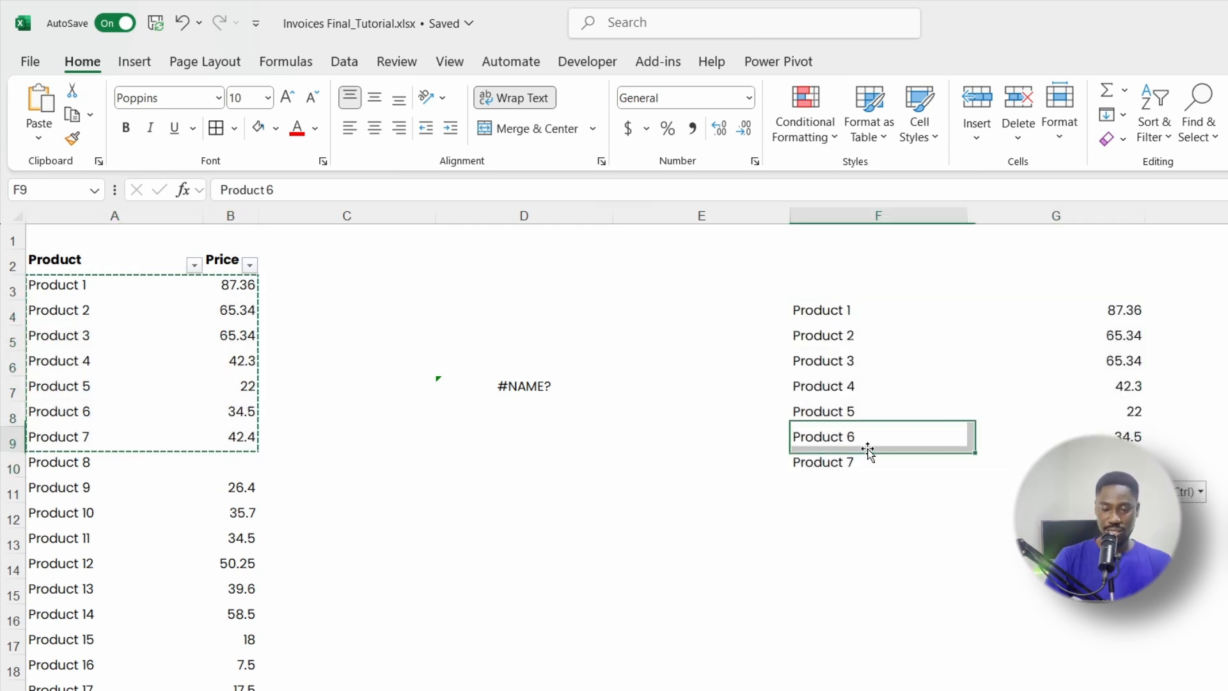
click(824, 316)
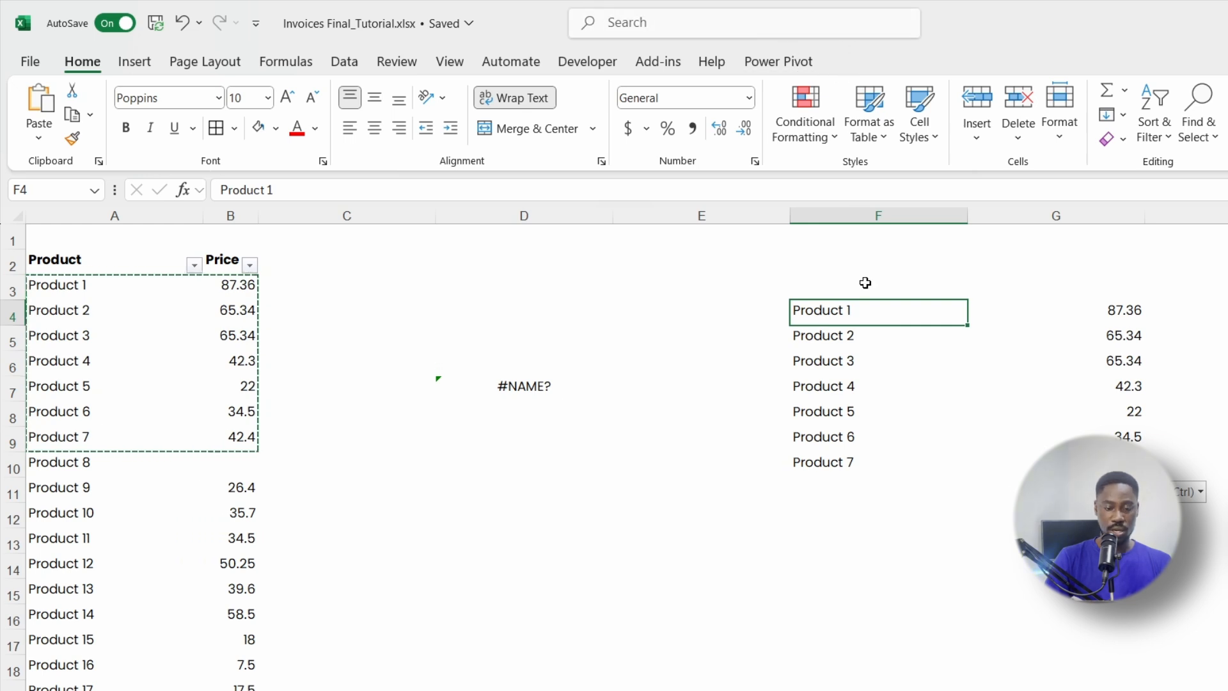
click(830, 381)
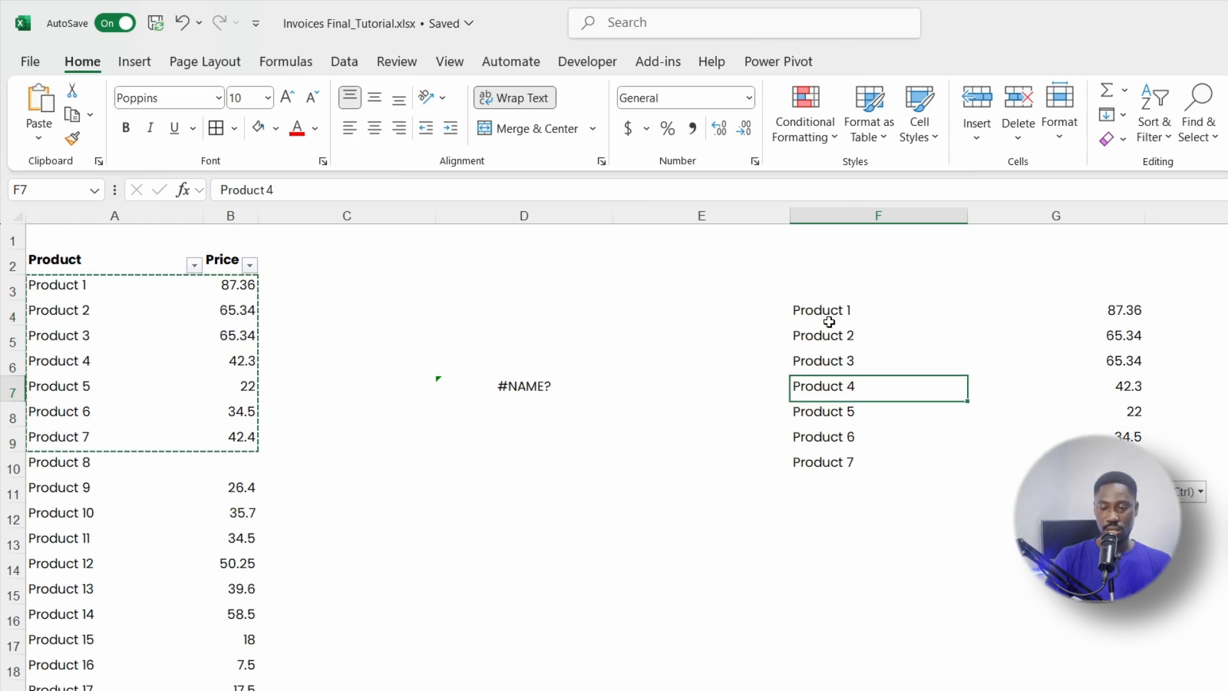
drag(826, 320, 1049, 462)
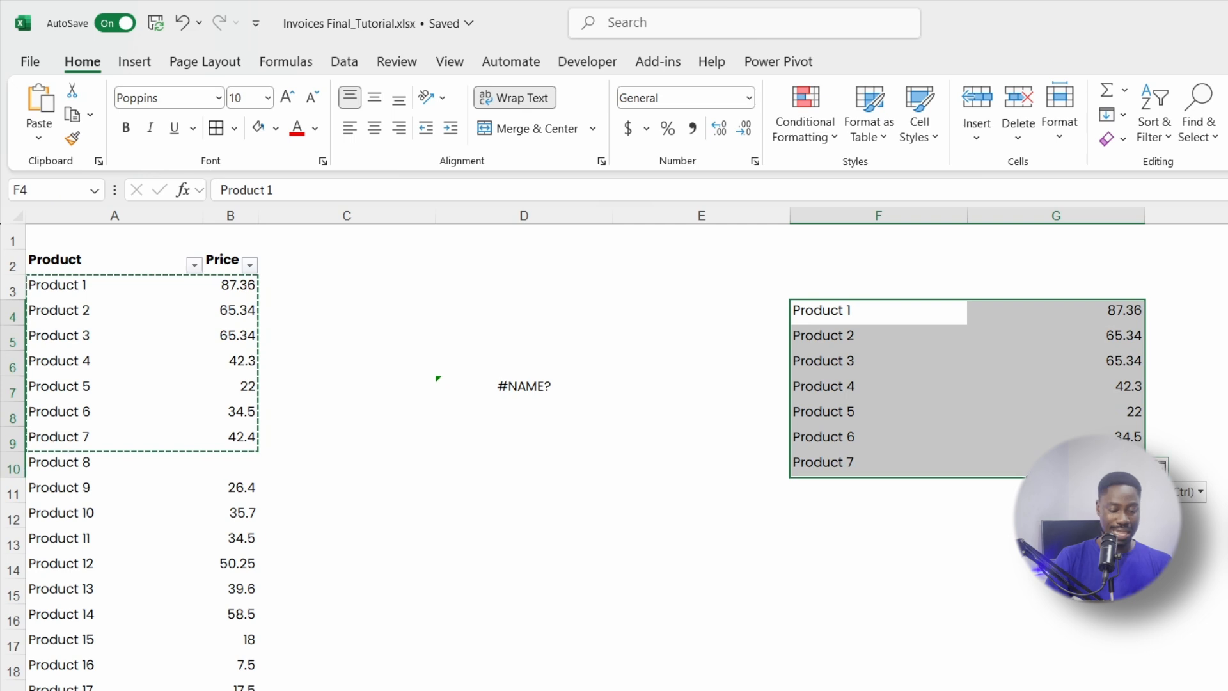
key(ctrl+t)
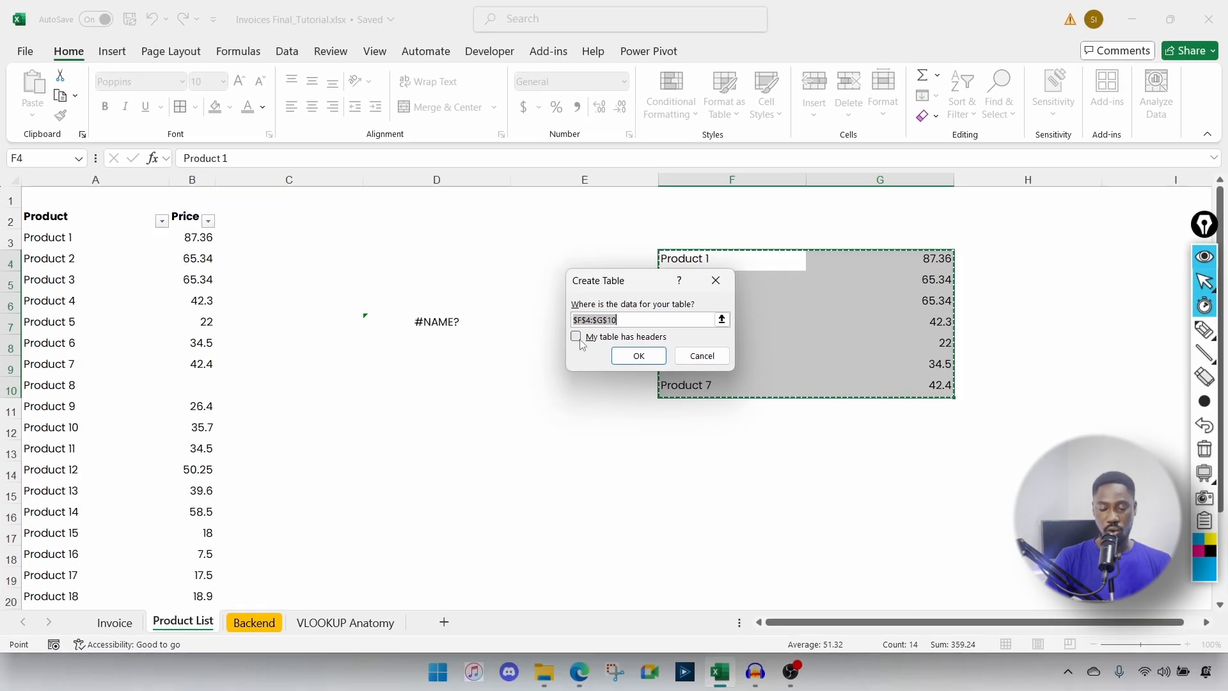
Step: Create the test table from F4:G10, trying a clear of its contents and undoing it
click(686, 382)
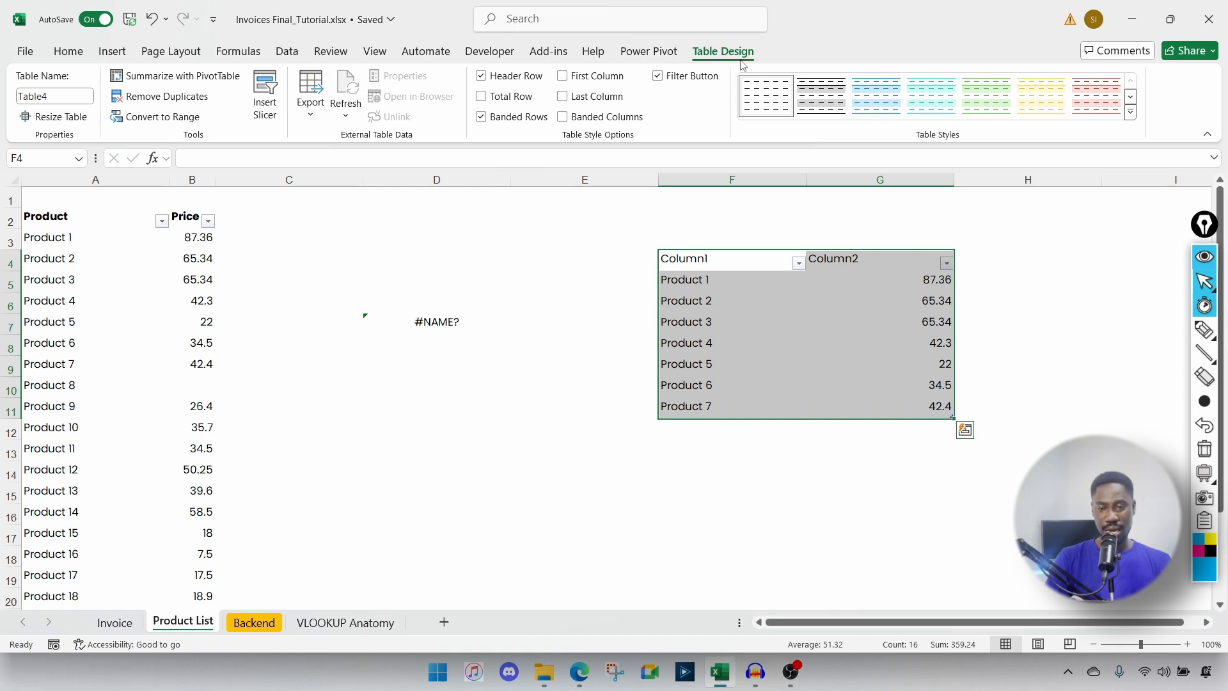
drag(704, 259, 947, 435)
key(Delete)
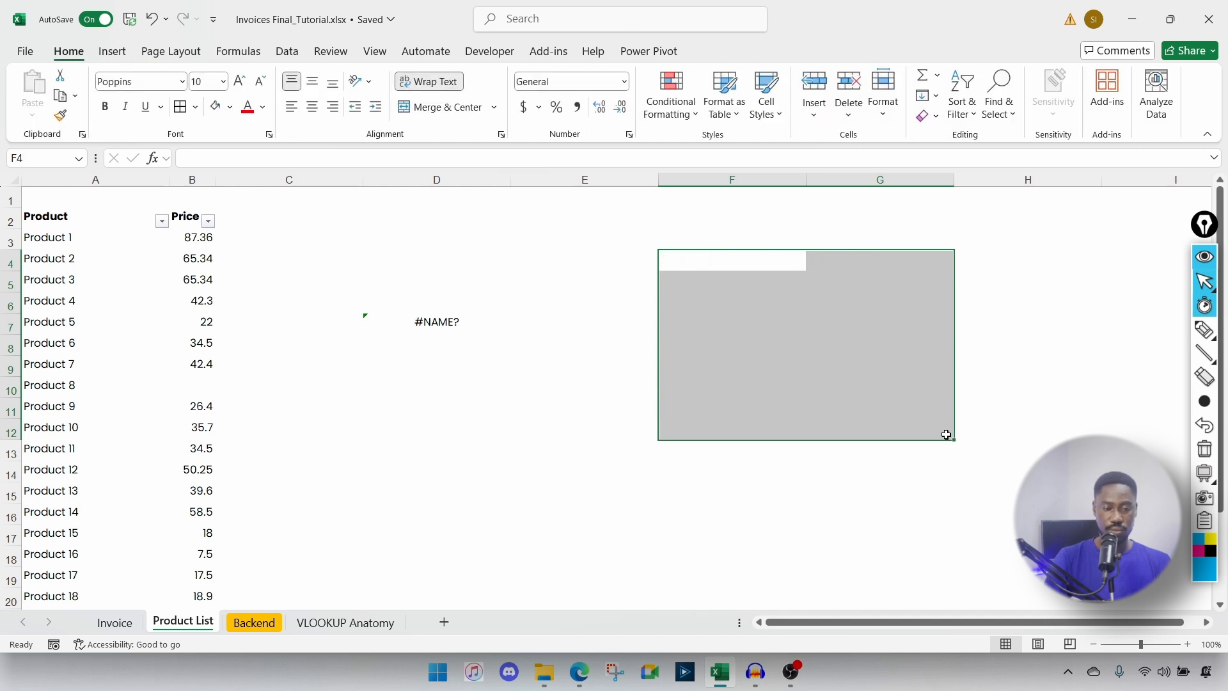
key(ctrl+z)
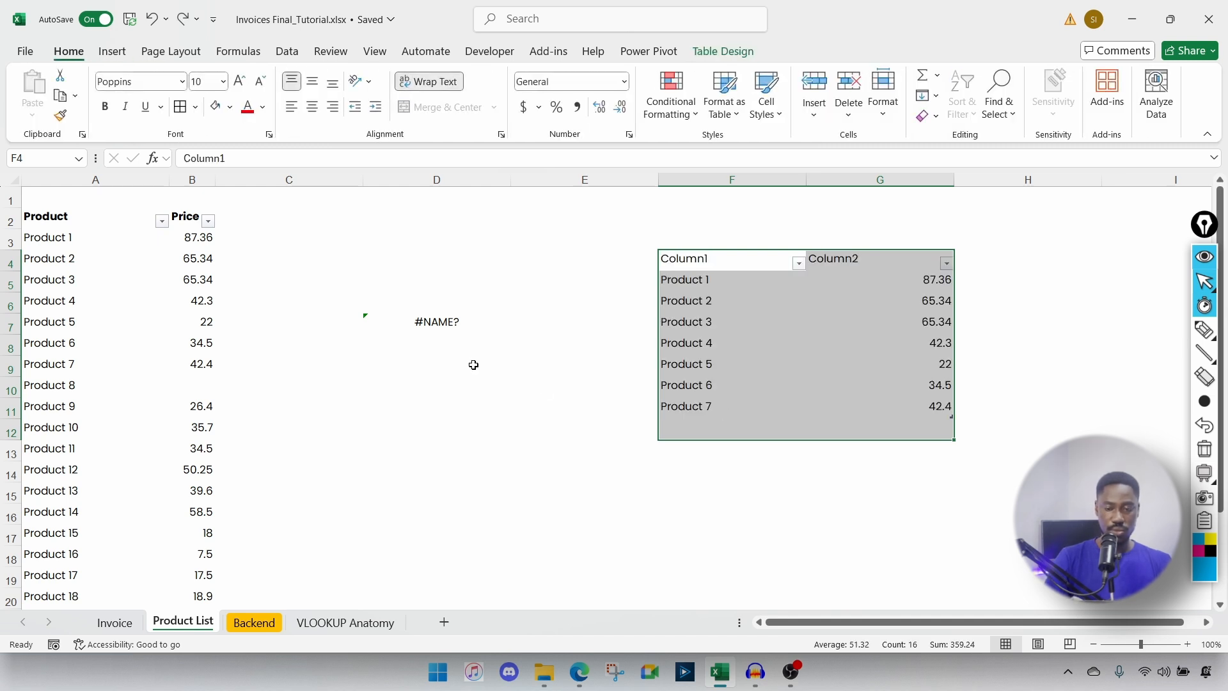
click(650, 317)
click(720, 280)
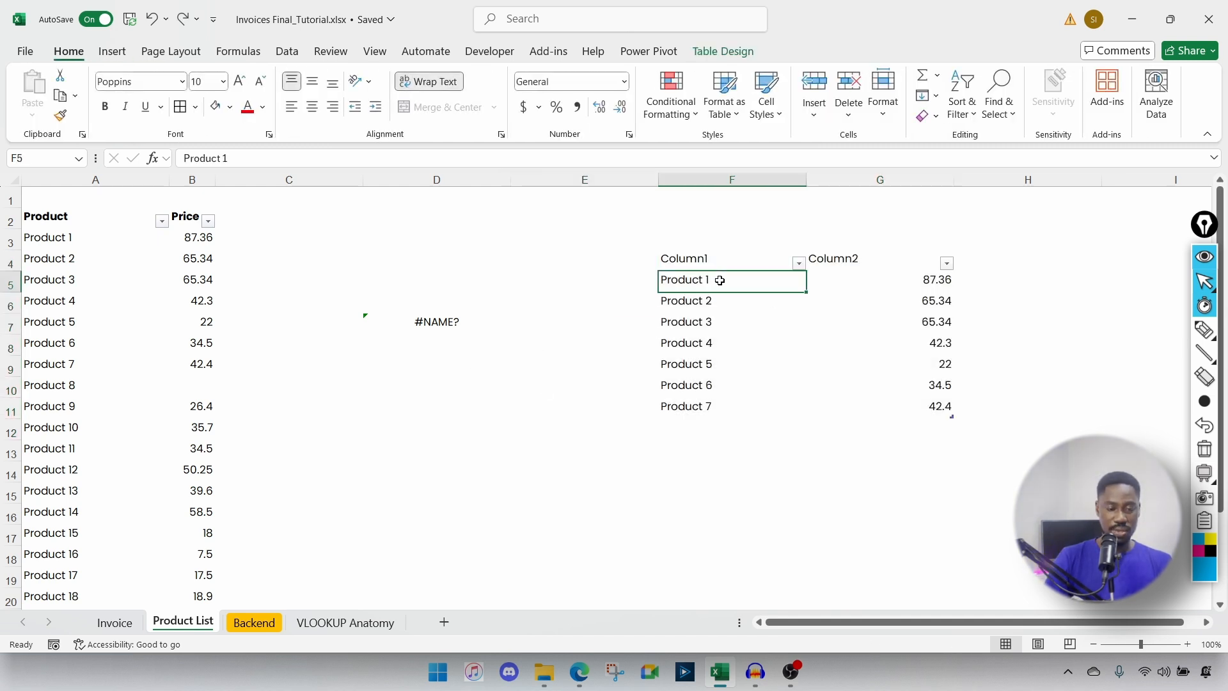
click(697, 340)
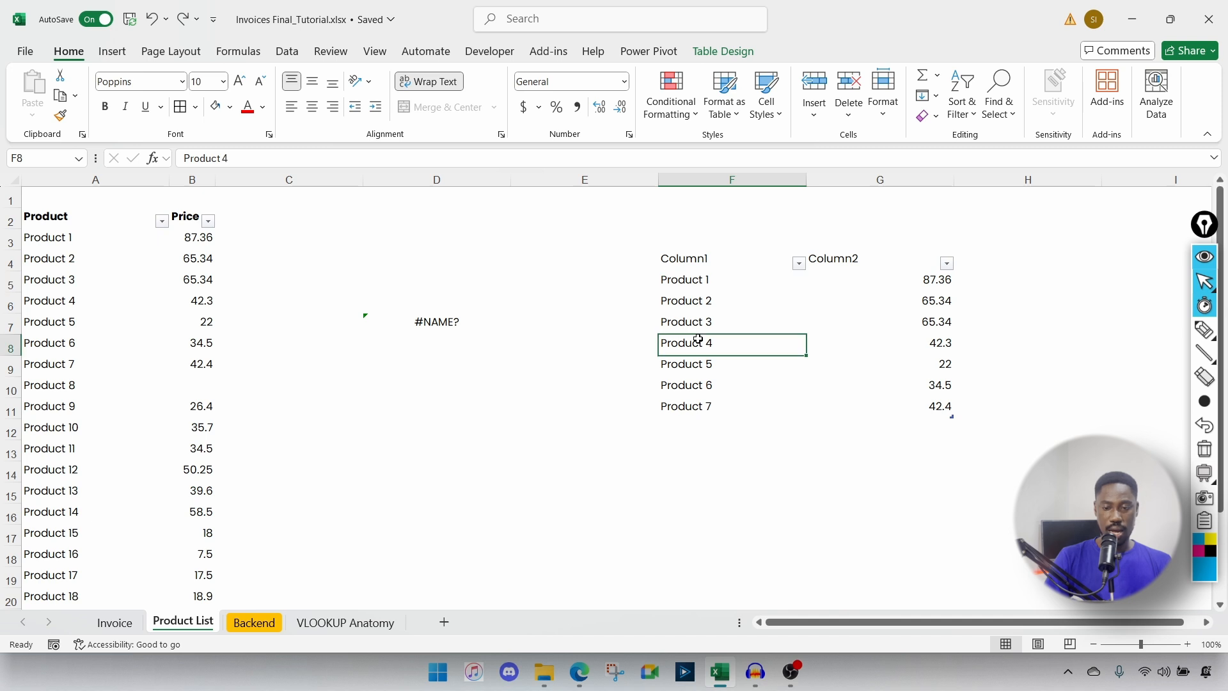
Step: Rename the new table from Table4 to tb_test
click(723, 51)
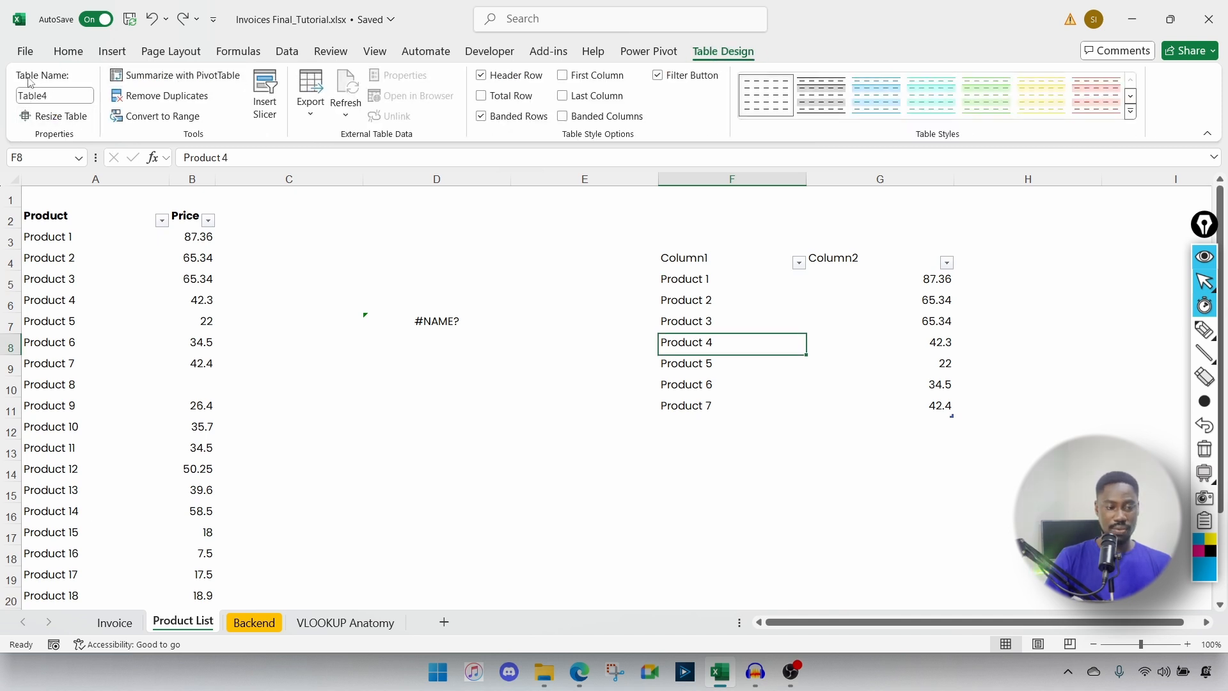
drag(58, 97, 83, 94)
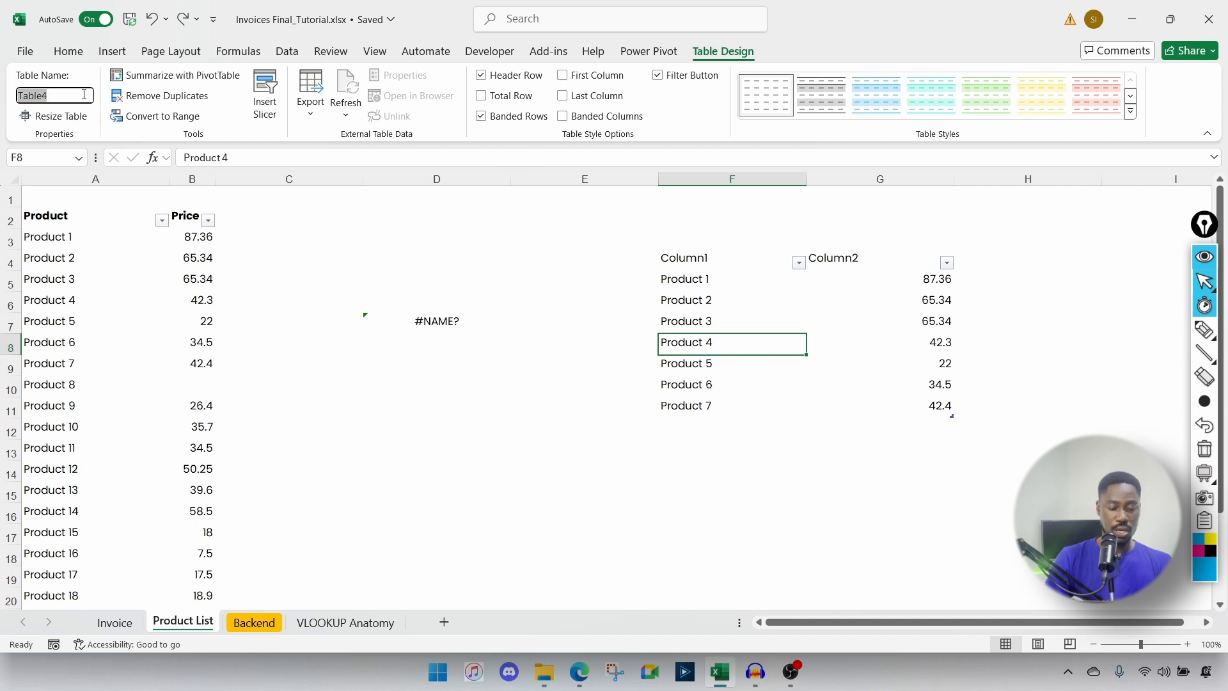
text(tb_test)
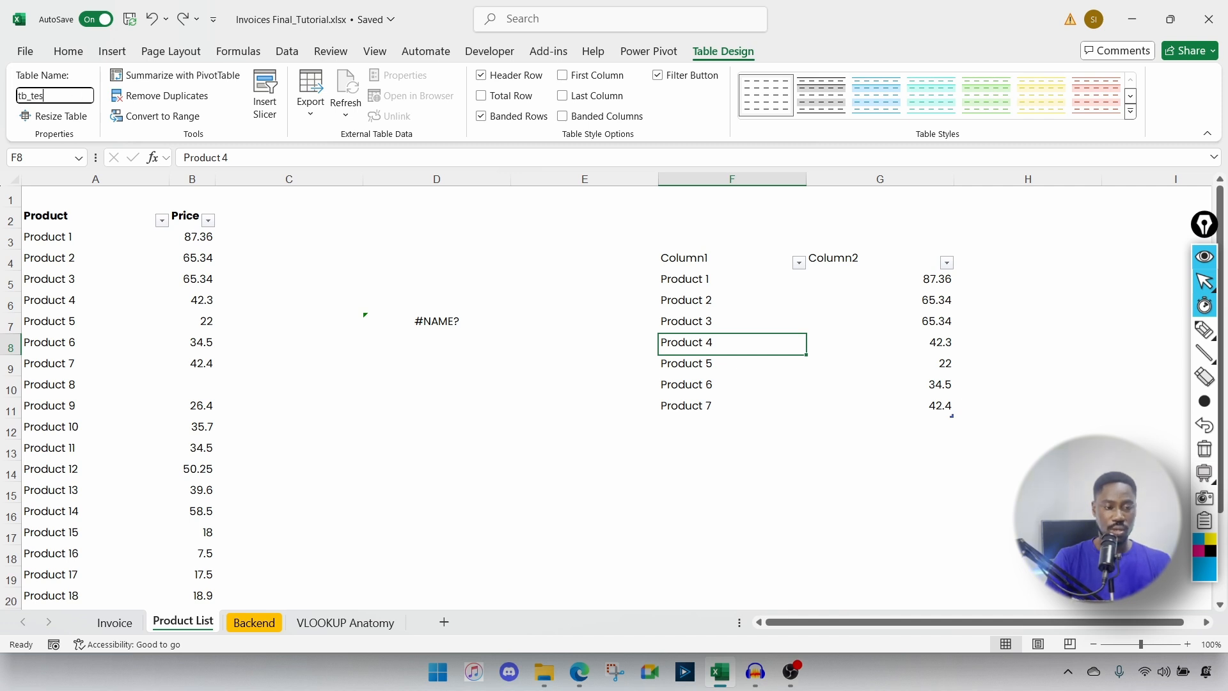
key(Return)
Step: Enter =tb_test in F15 so the table's rows spill below it
click(678, 485)
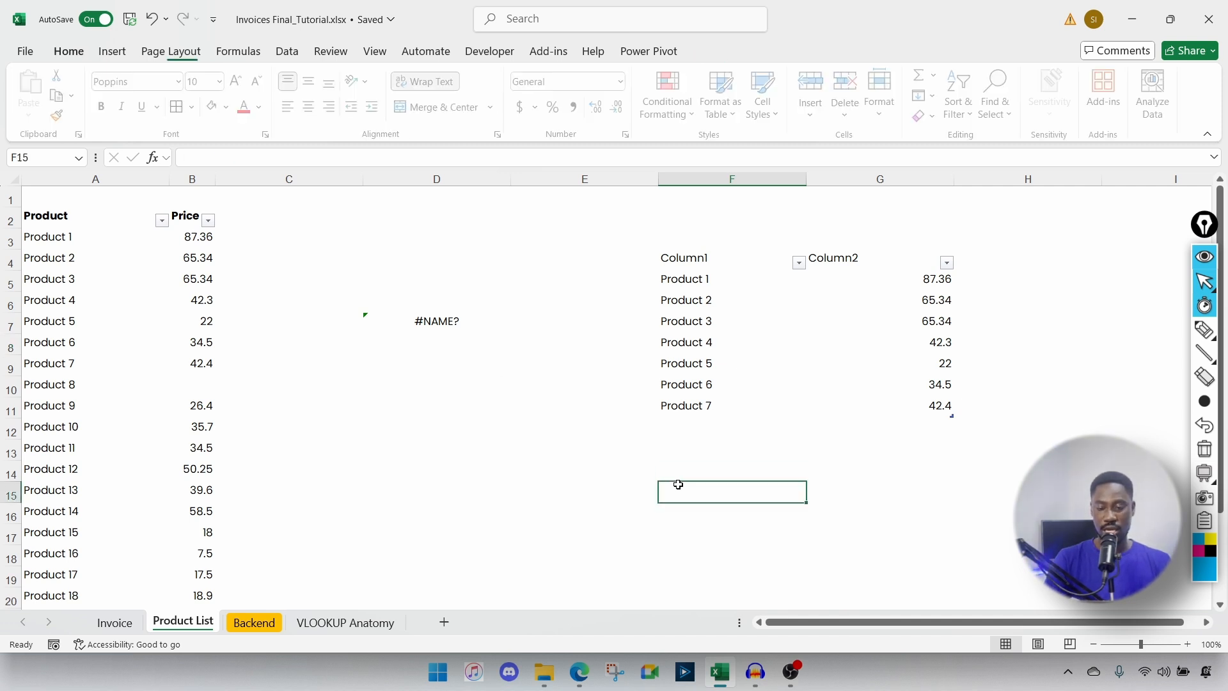
text(=tb)
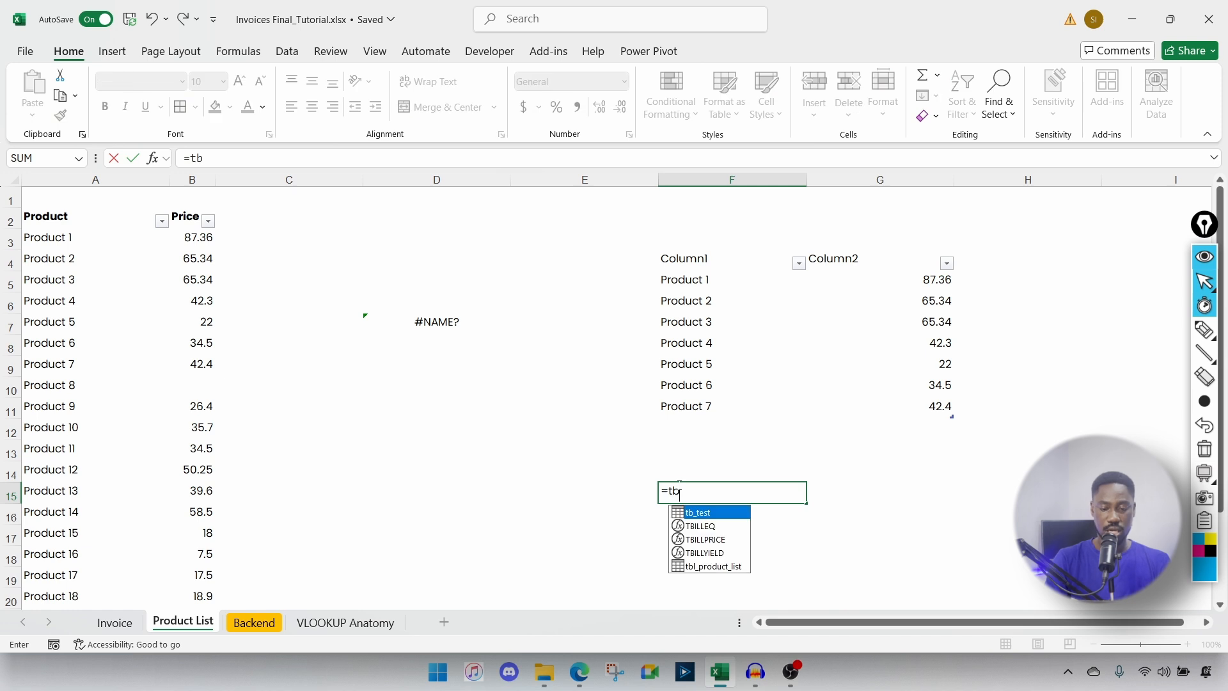
key(Tab)
key(Return)
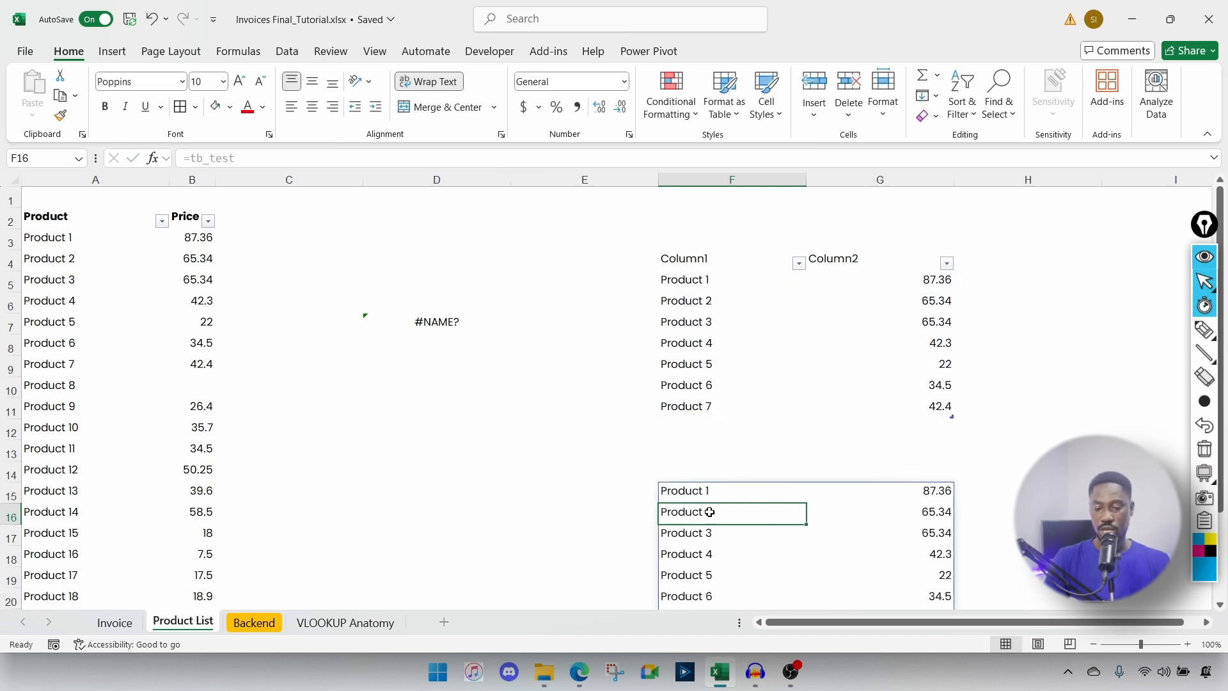
scroll(709, 511, down, 3)
scroll(709, 512, up, 3)
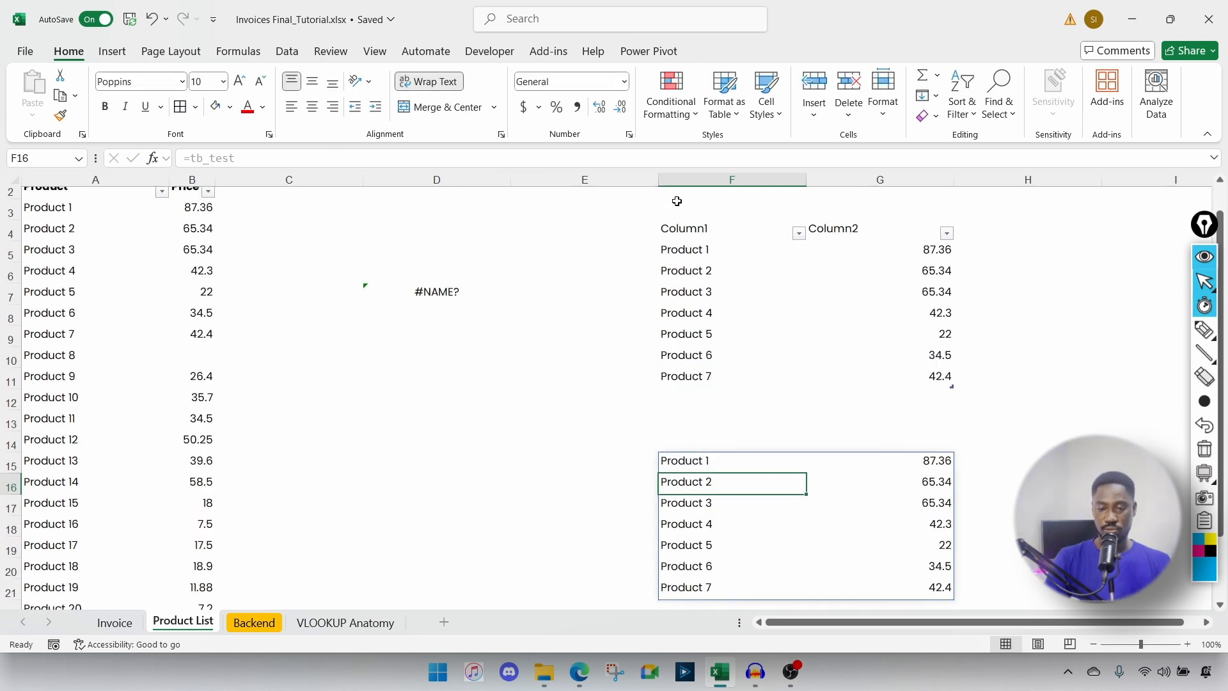
Step: Clear columns F and G and delete the #NAME? formula in D7
click(703, 182)
drag(703, 190, 891, 239)
key(Delete)
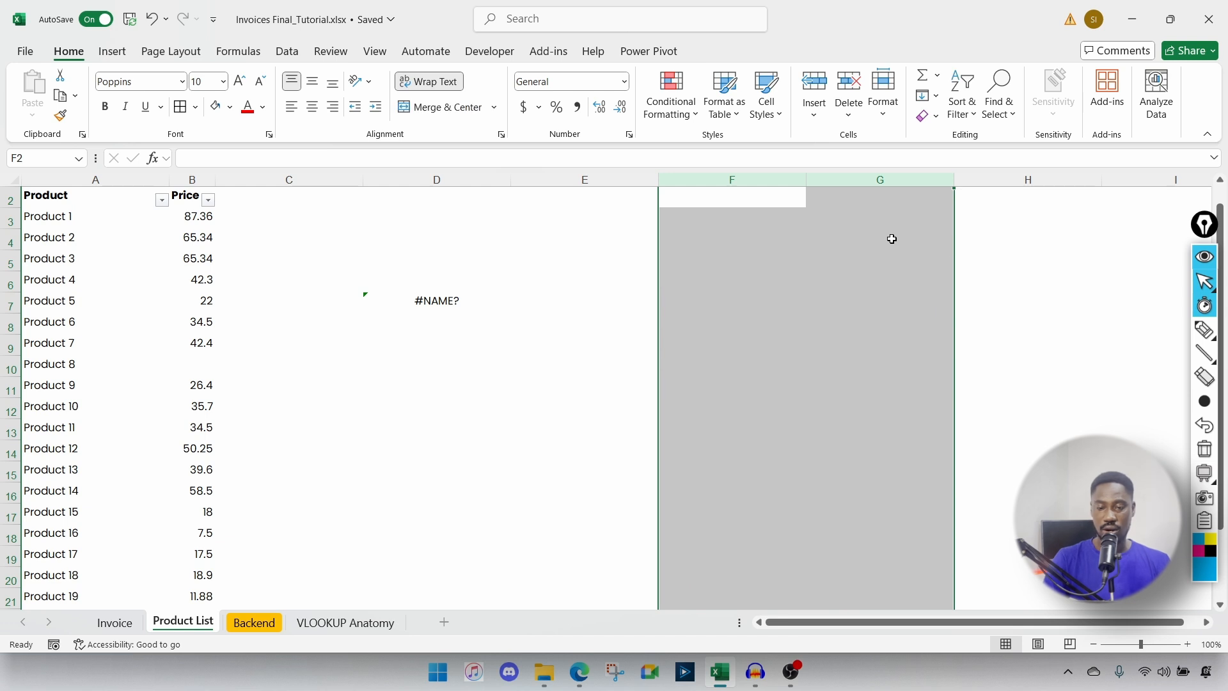
click(428, 301)
key(Delete)
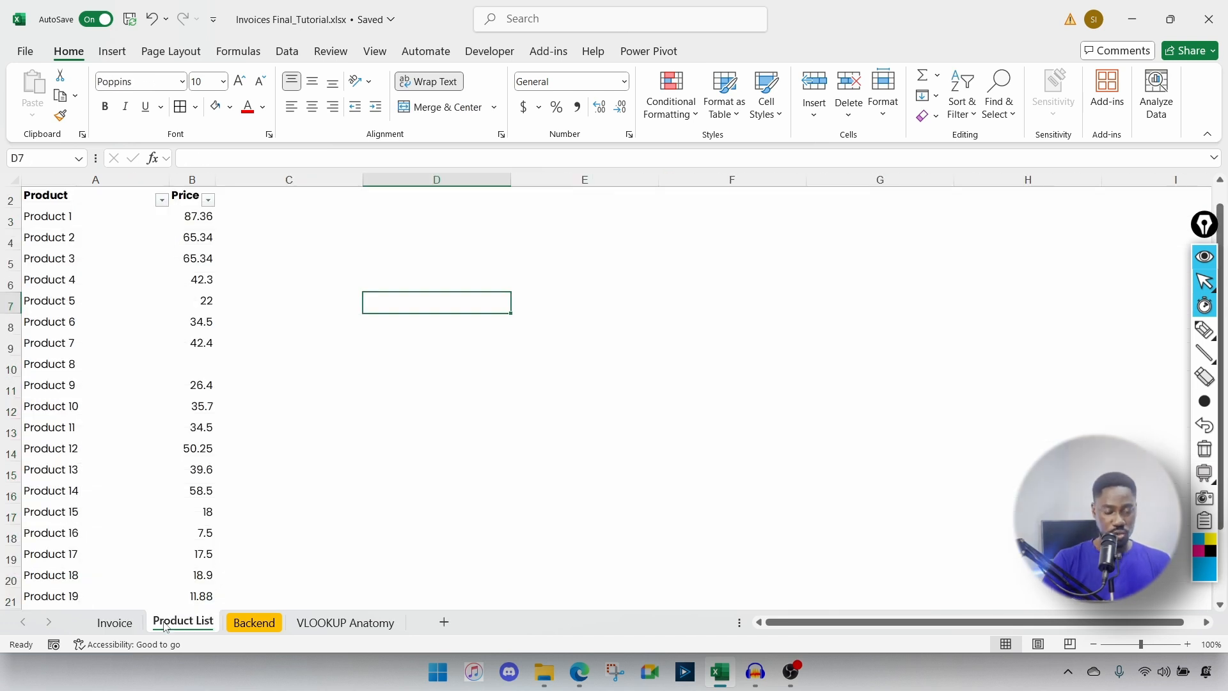
Step: On the Invoice sheet, enter =VLOOKUP(B14,tbl_product_list,2,FALSE) in D14, returning 87.36
click(115, 622)
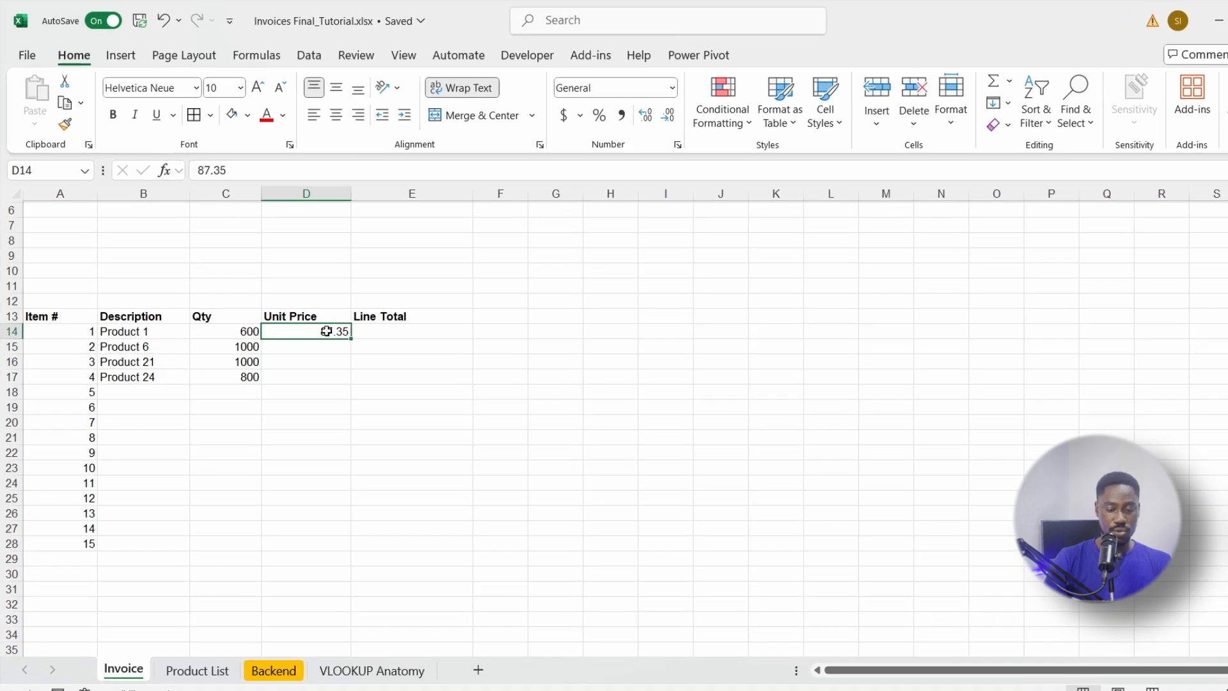
text(=vl)
key(Tab)
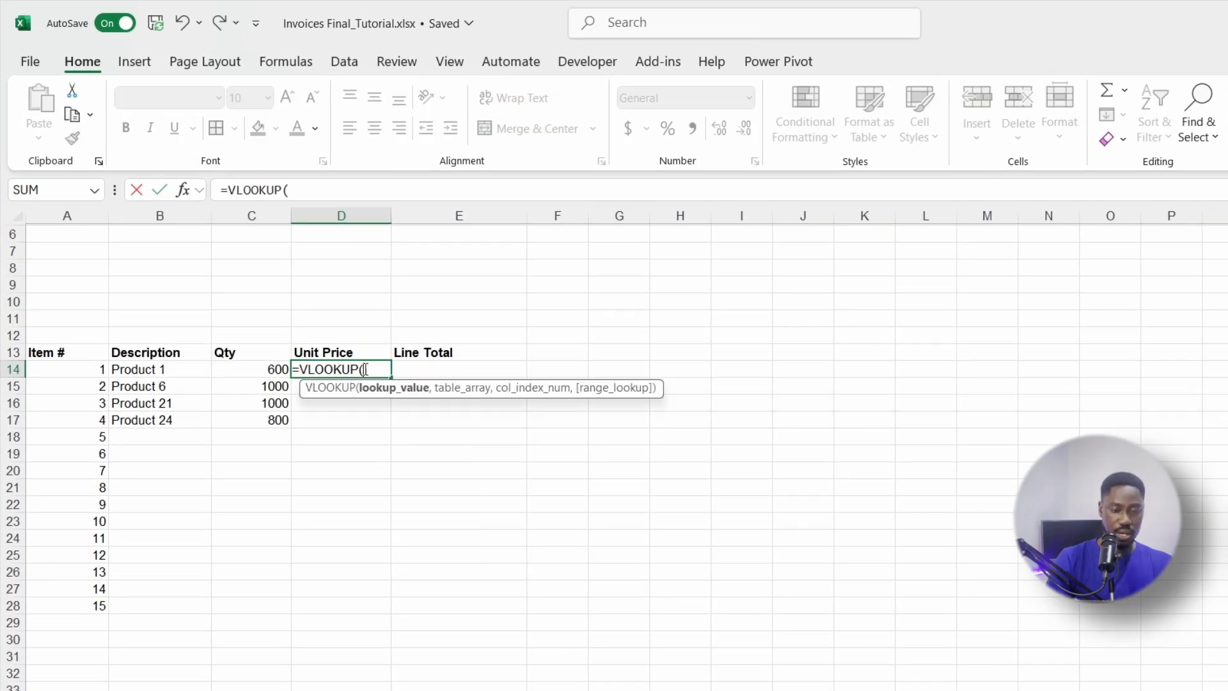
click(167, 370)
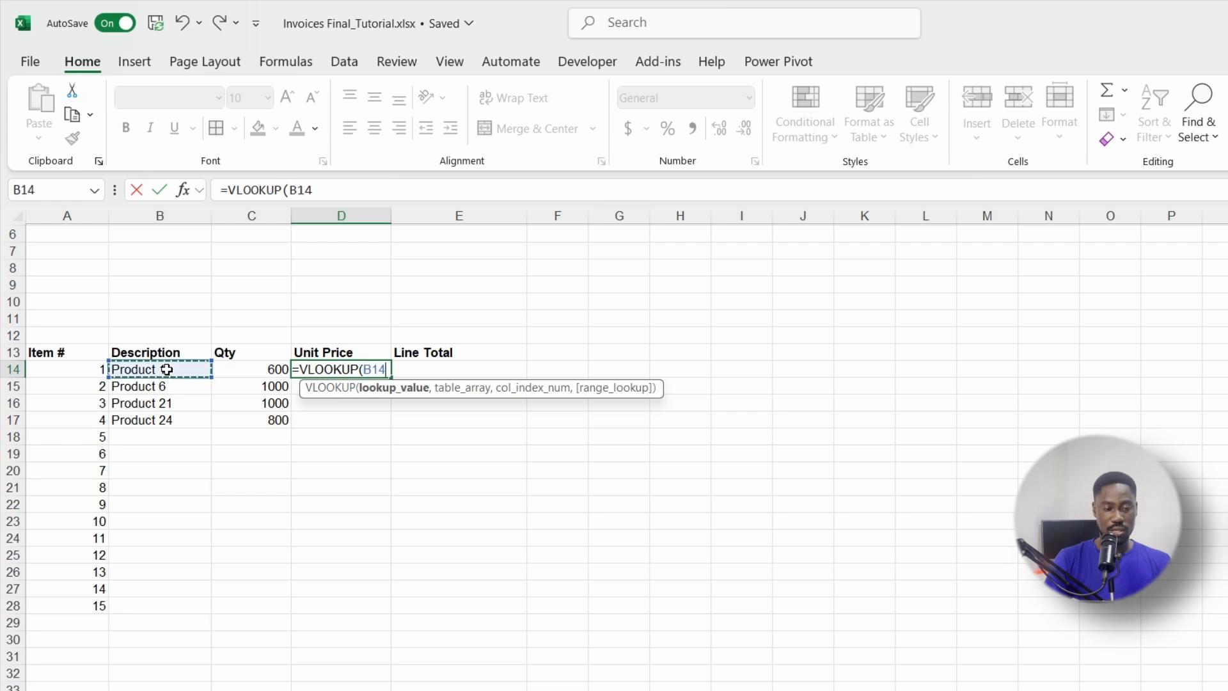
text(,)
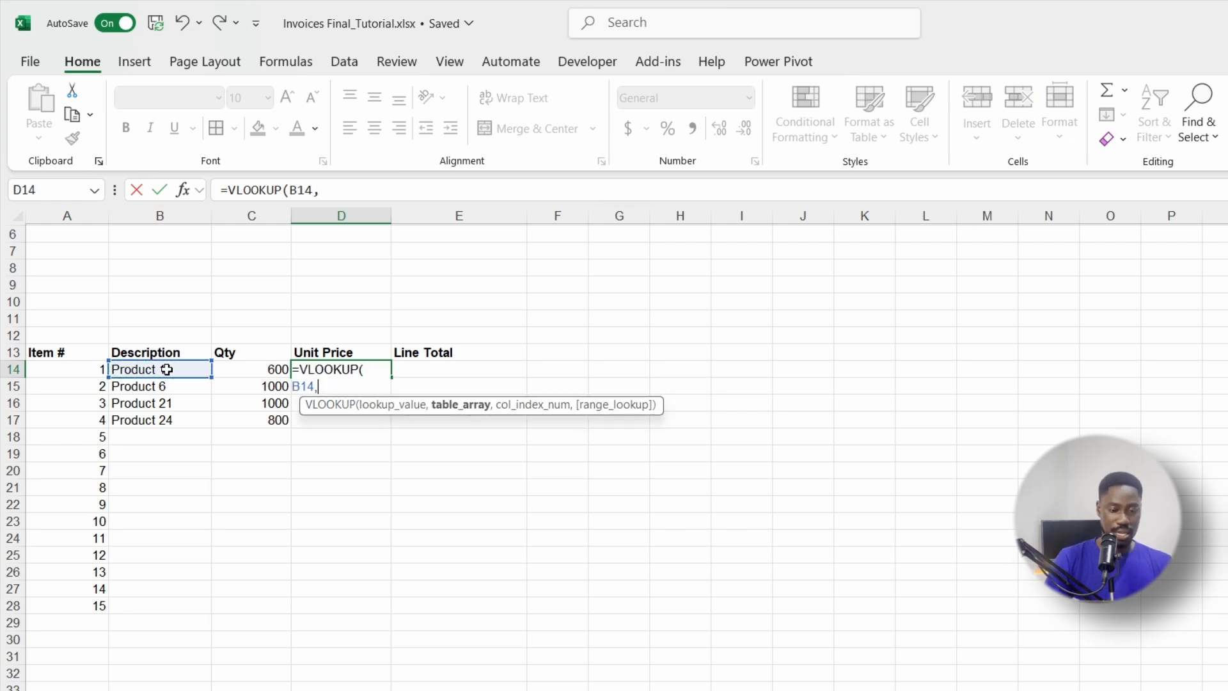
text(tbl)
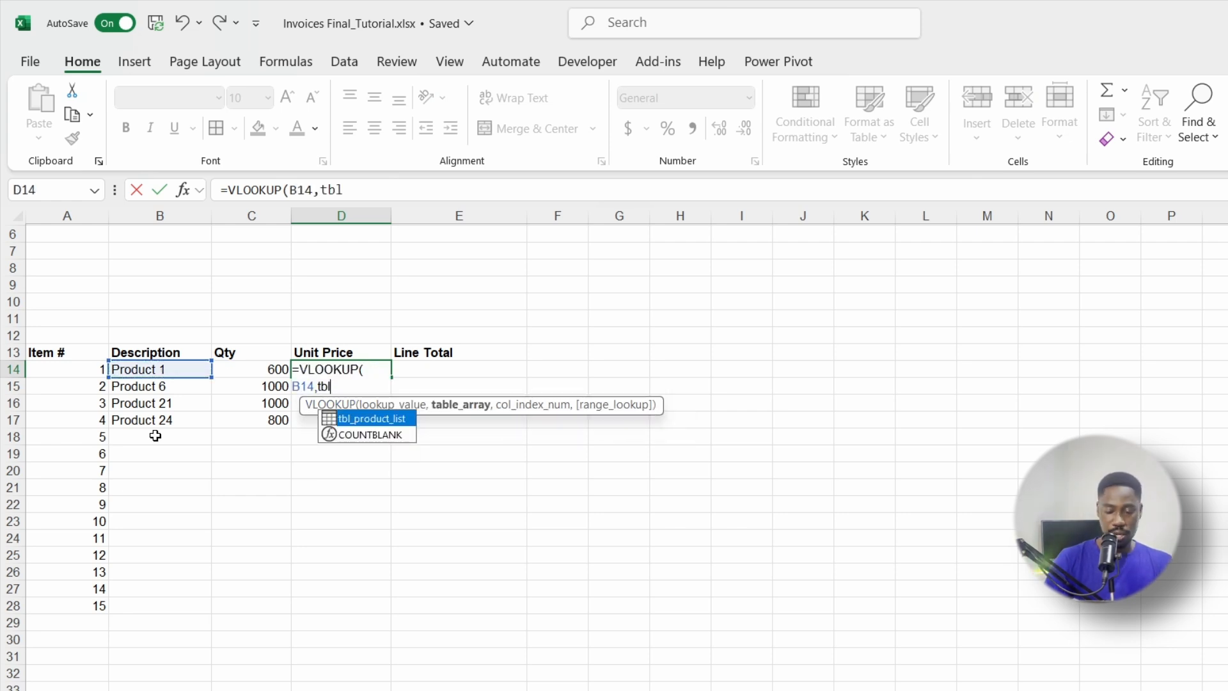
key(Tab)
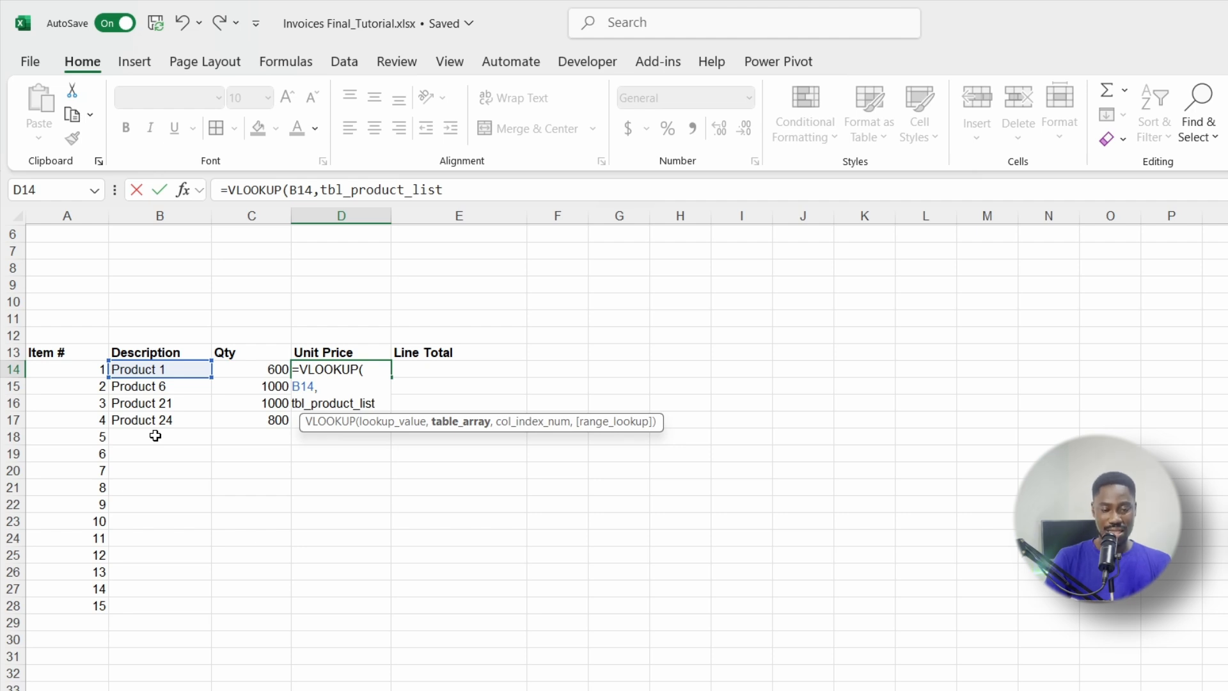
text(,)
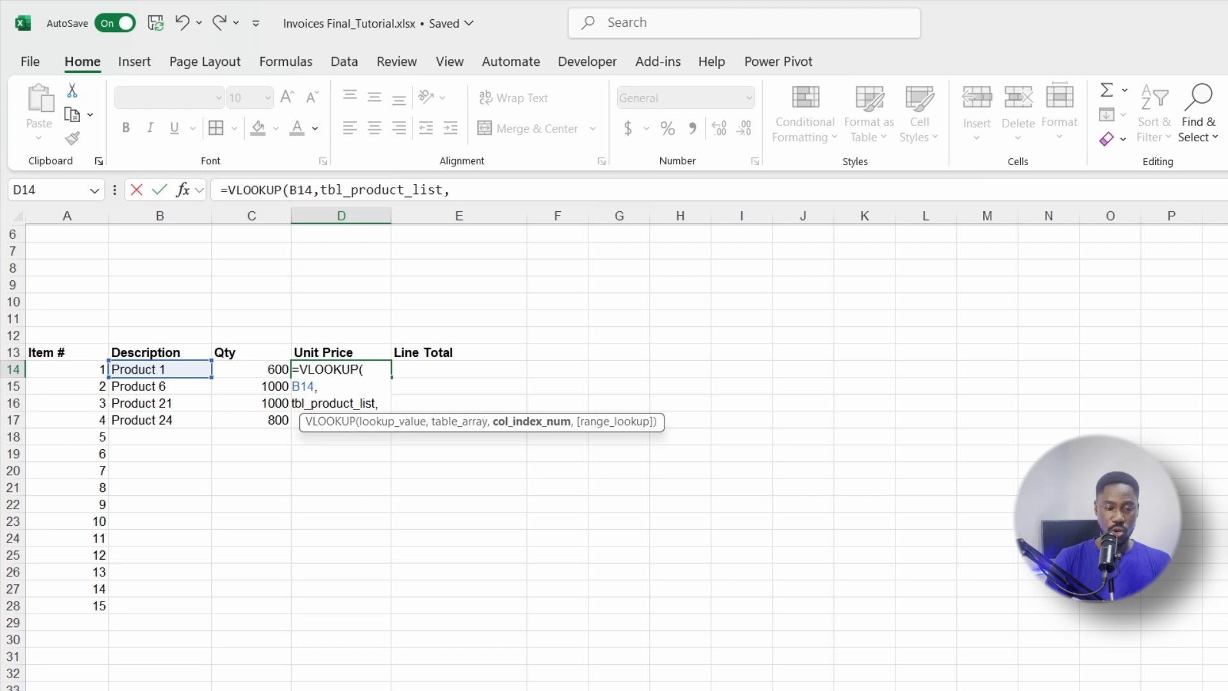
text(2)
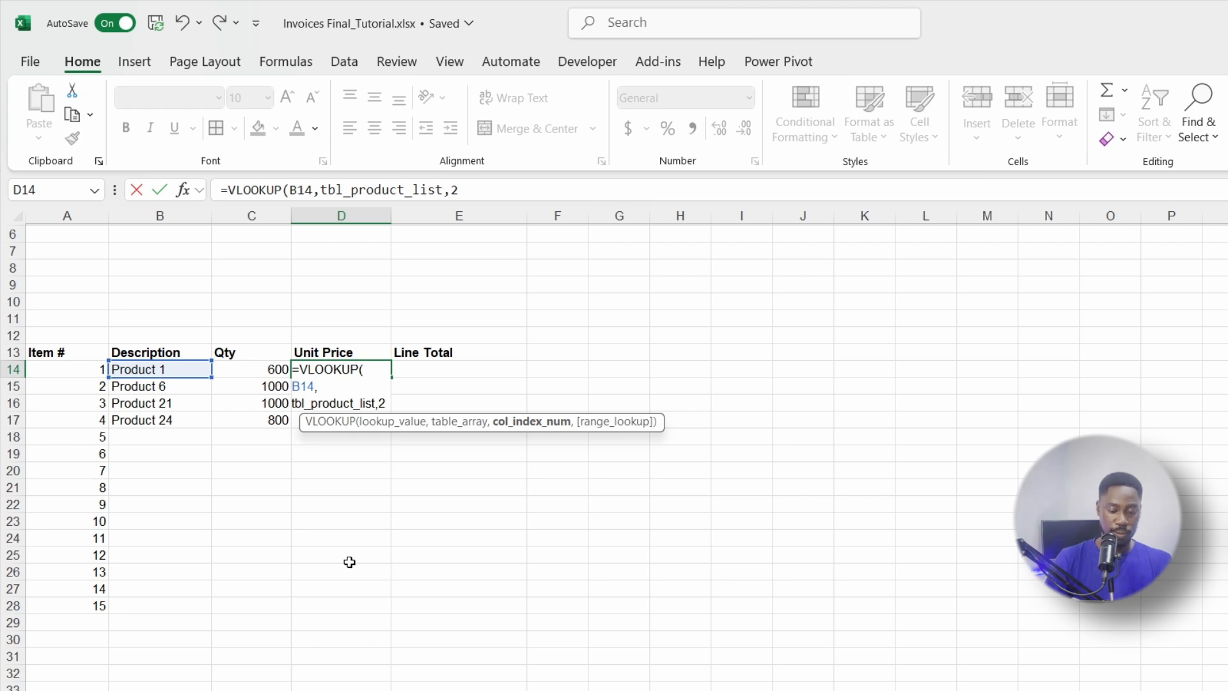
text(,)
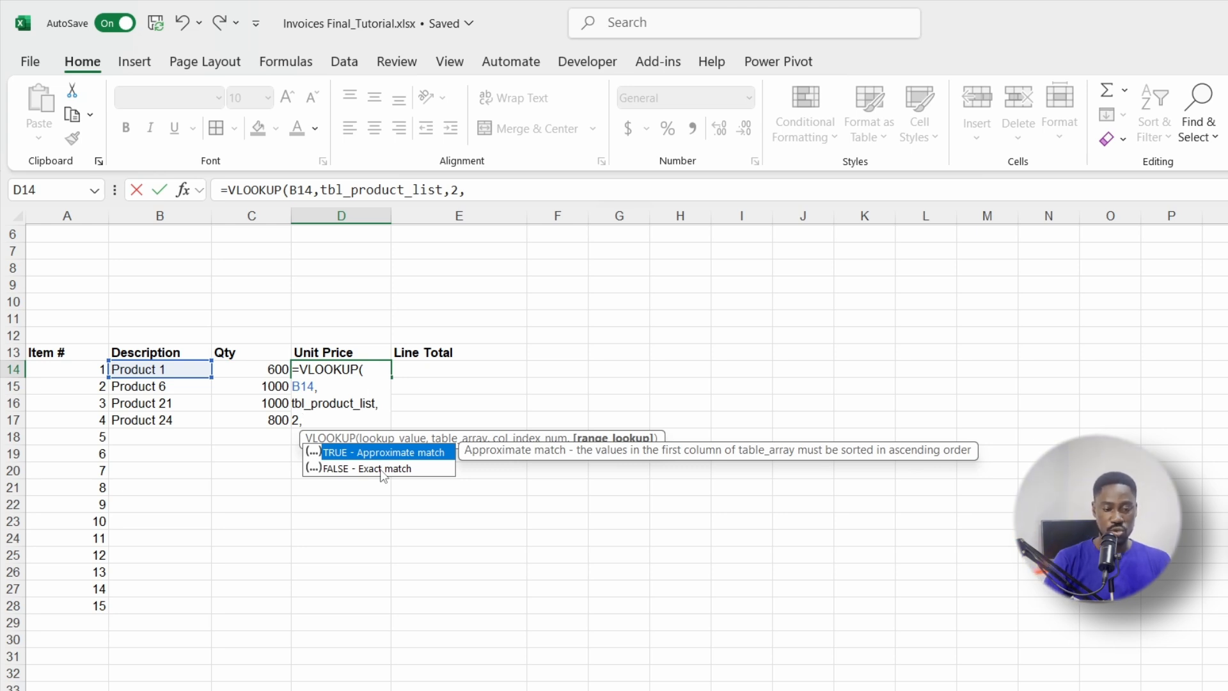
double_click(353, 468)
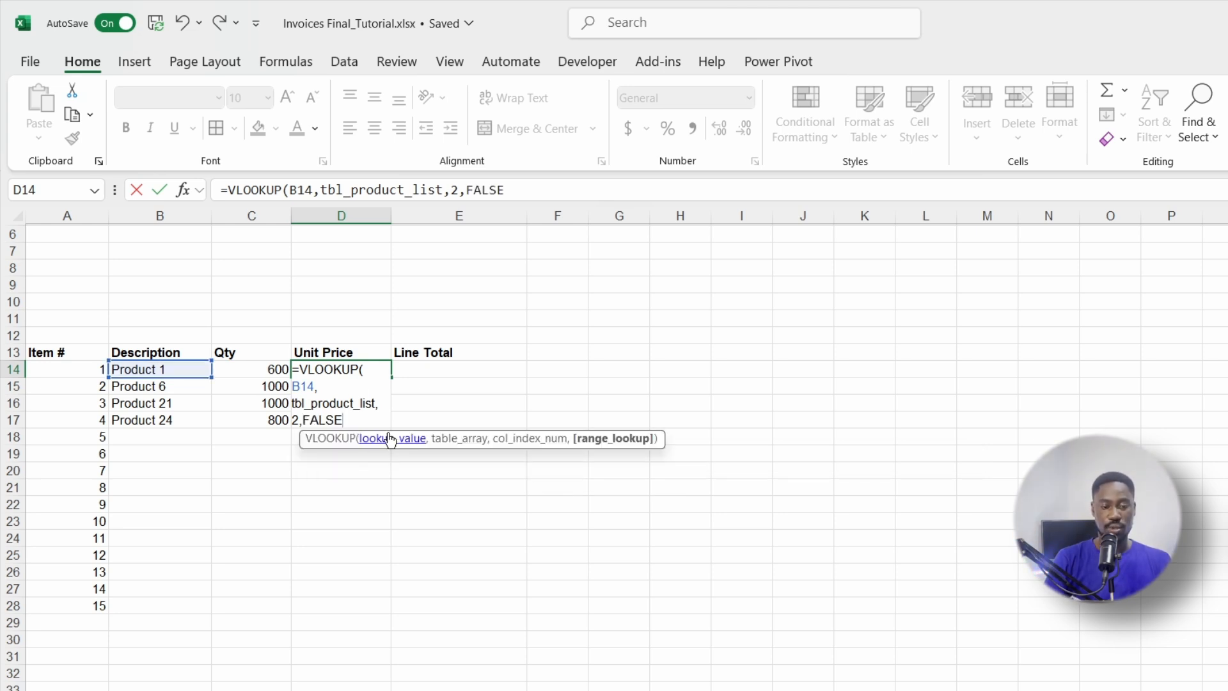
text())
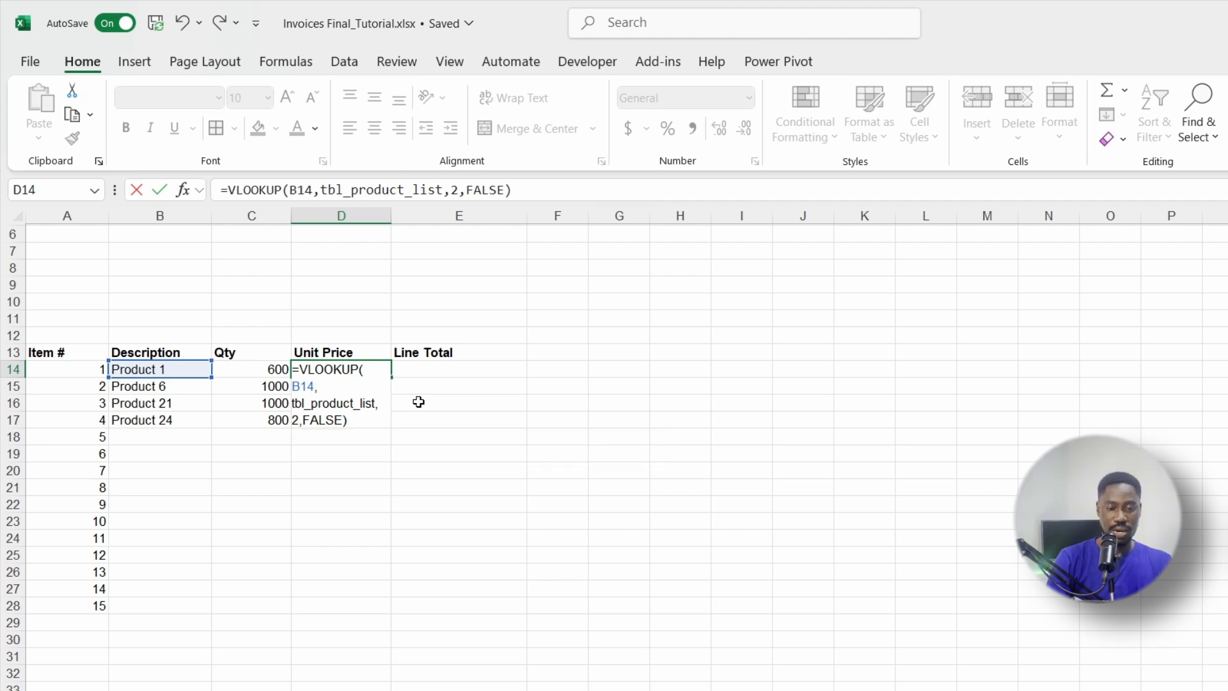
key(Return)
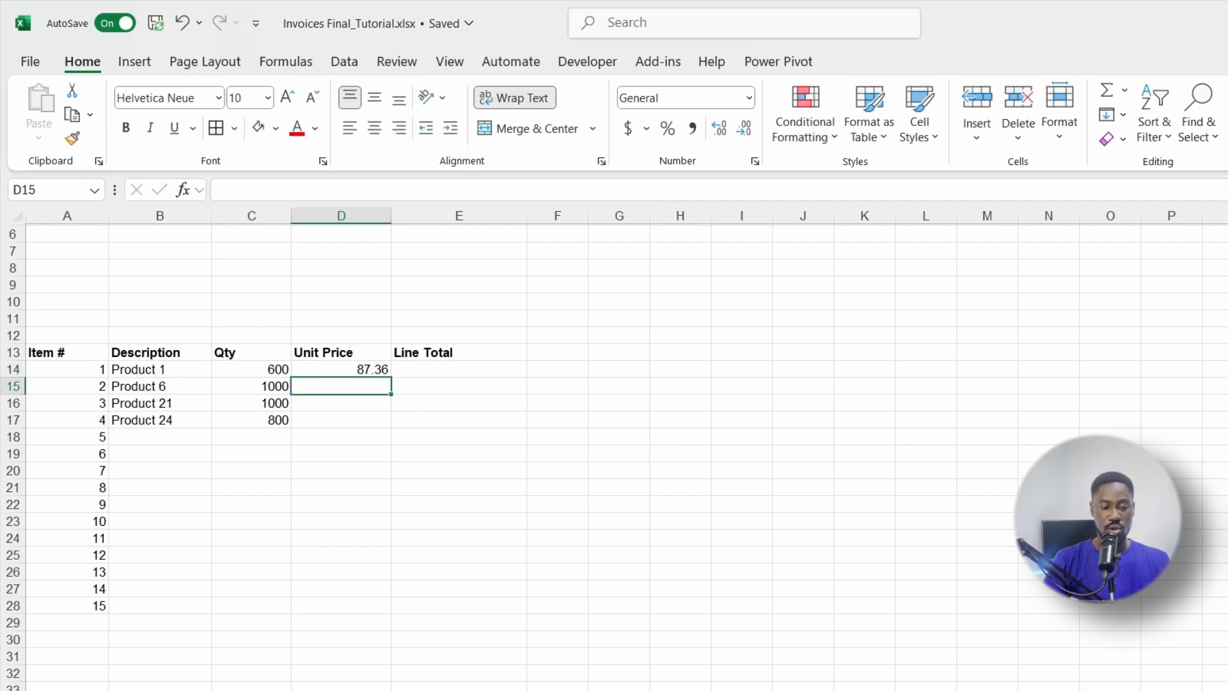
Step: Check the Product 1 and Product 2 prices on the Product List sheet
click(276, 690)
click(78, 261)
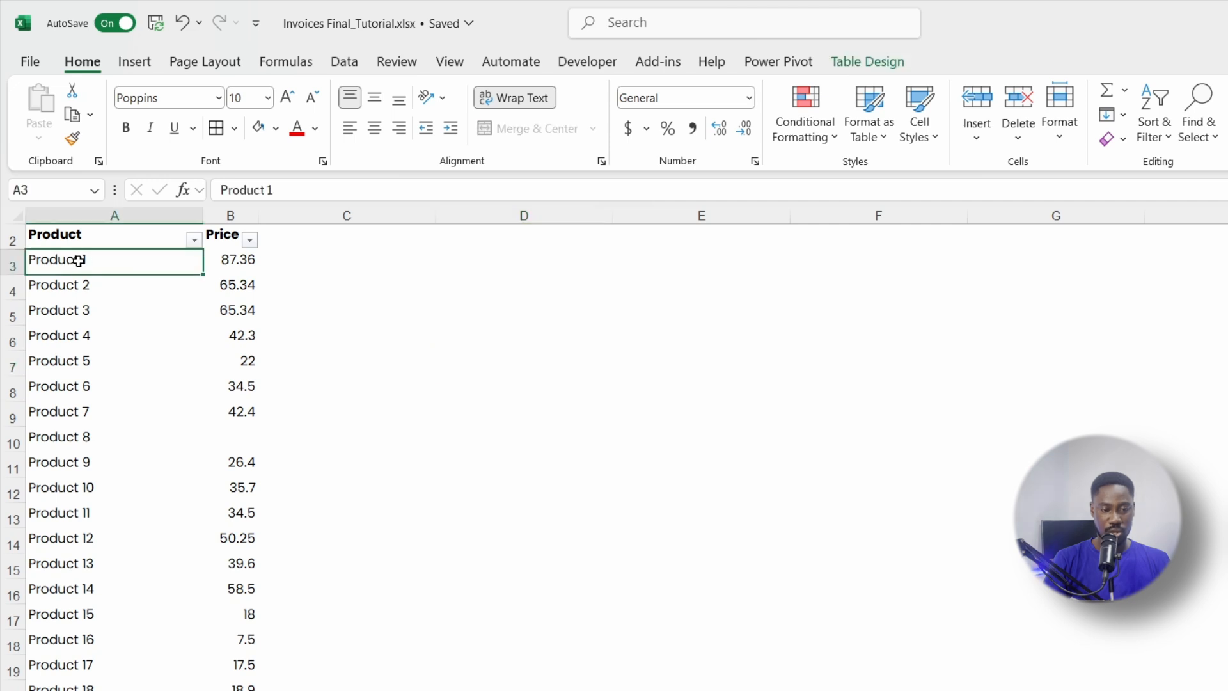
click(80, 285)
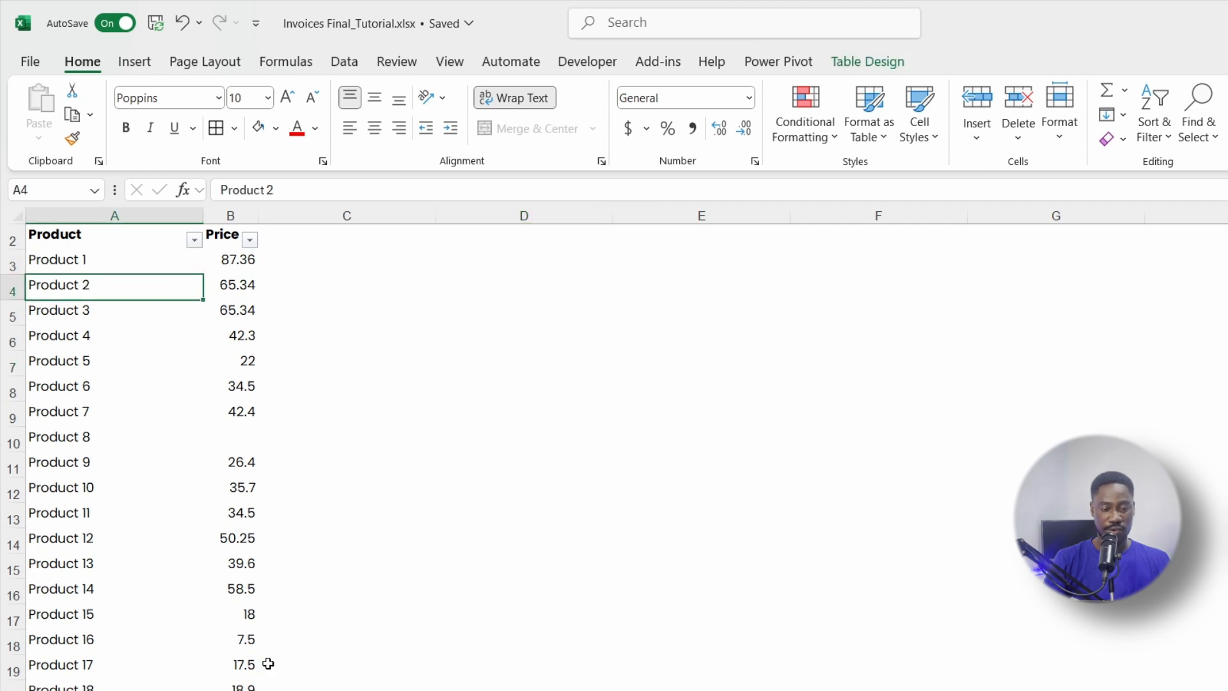
click(272, 690)
Step: Change B14 to Product 2 and copy D14's price lookup down to D28
double_click(173, 369)
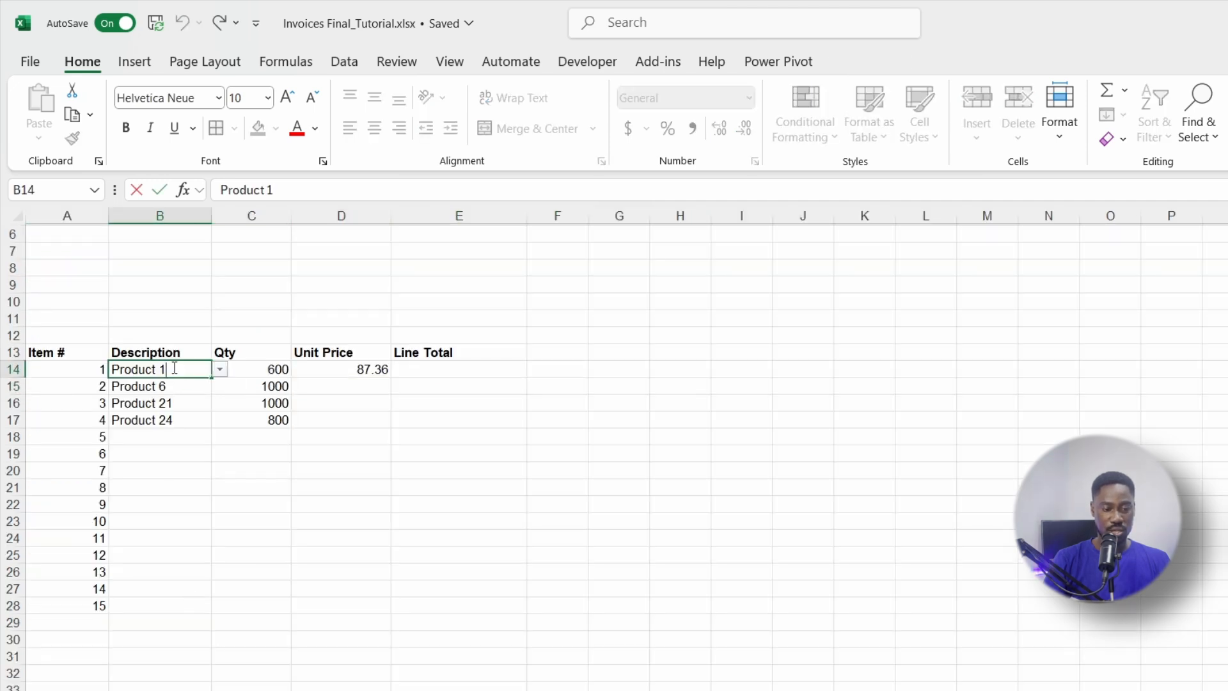
key(BackSpace)
text(2)
key(Return)
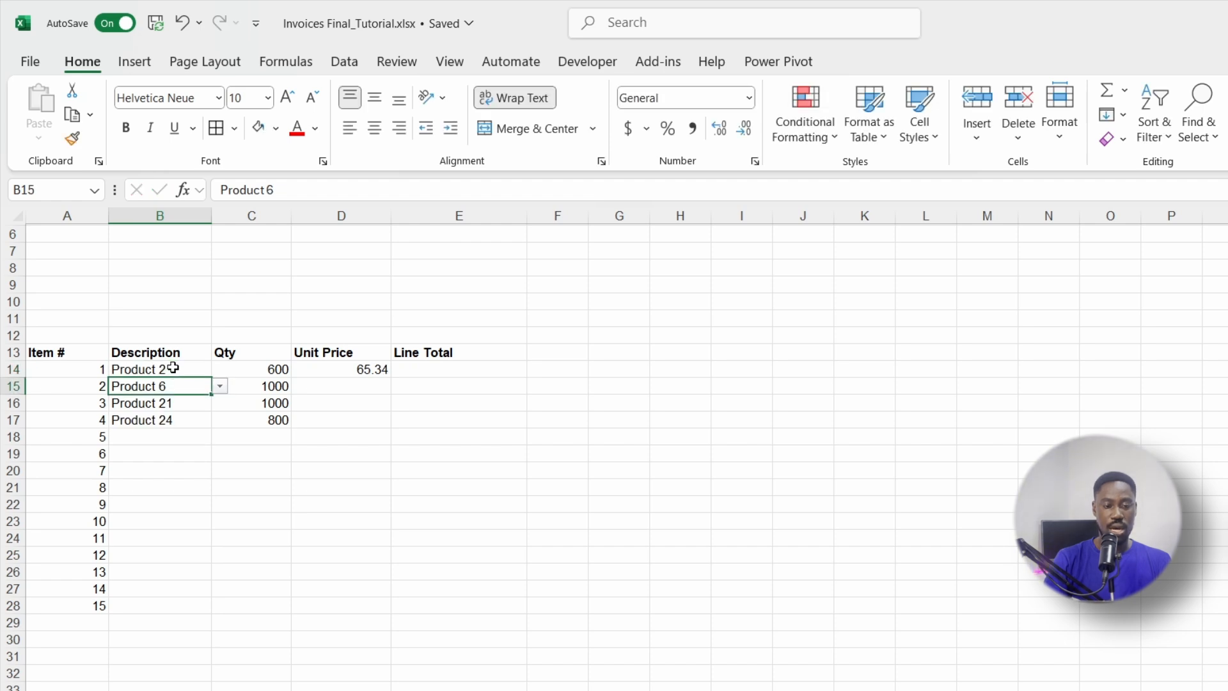
click(338, 370)
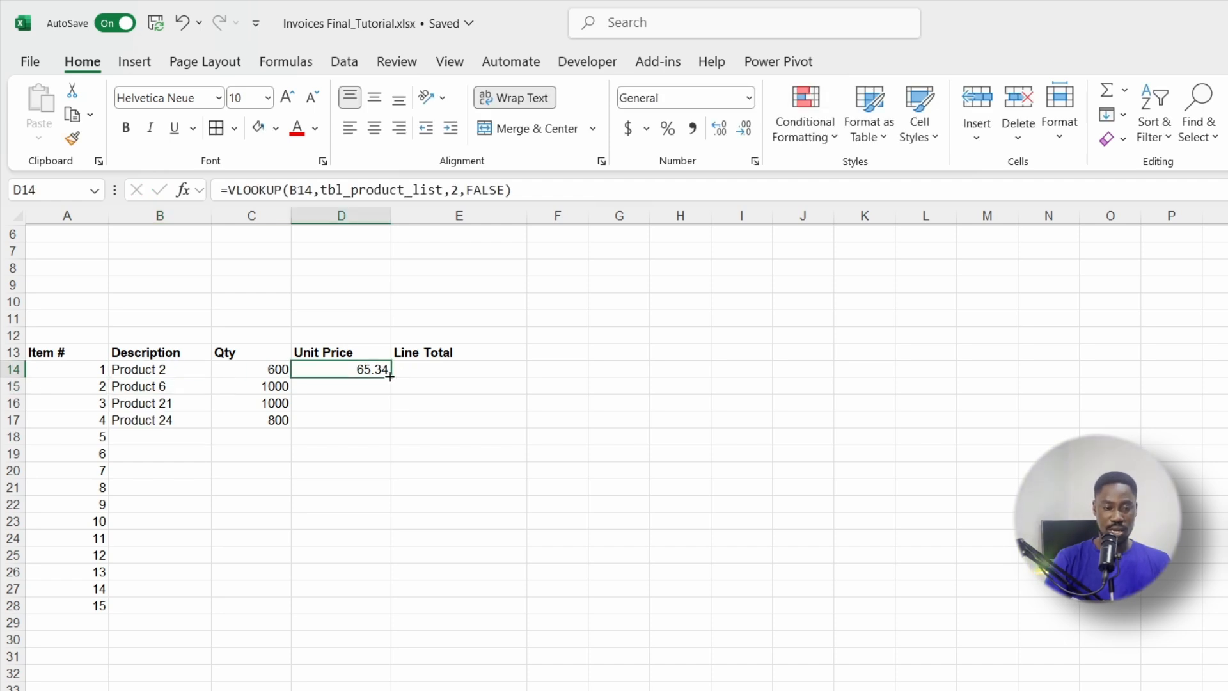
drag(389, 376, 374, 608)
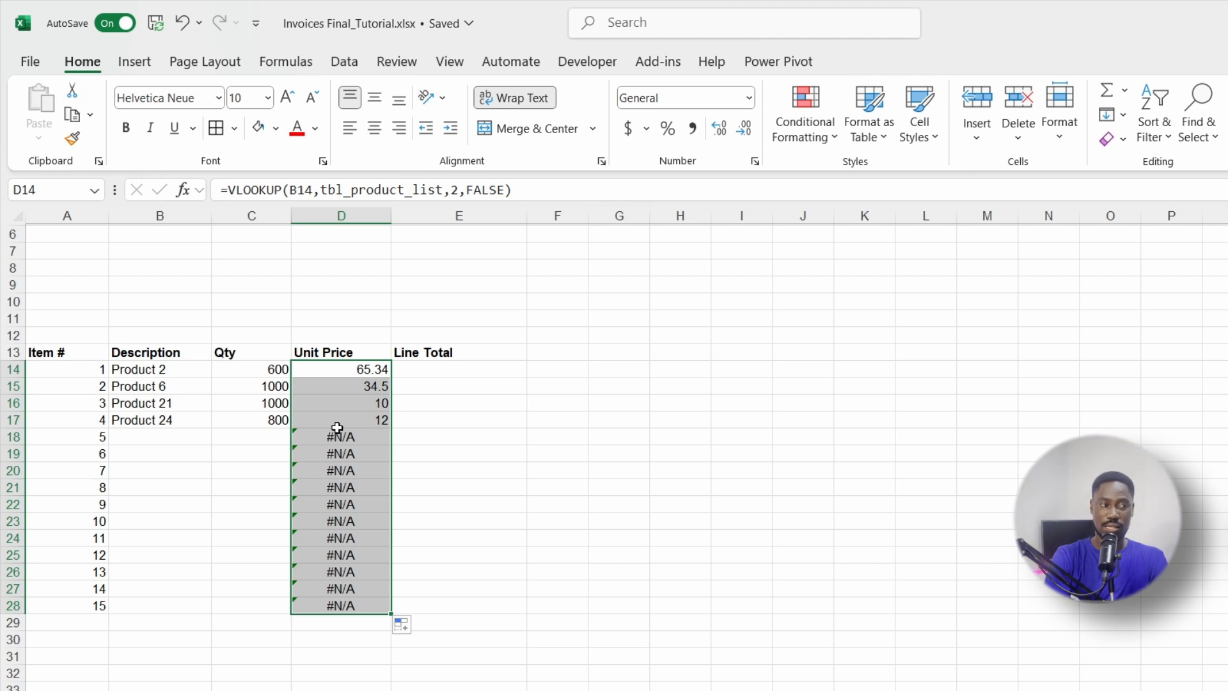
Step: Wrap D18's VLOOKUP in IFERROR with an "X" fallback and fill it down to D28
click(308, 434)
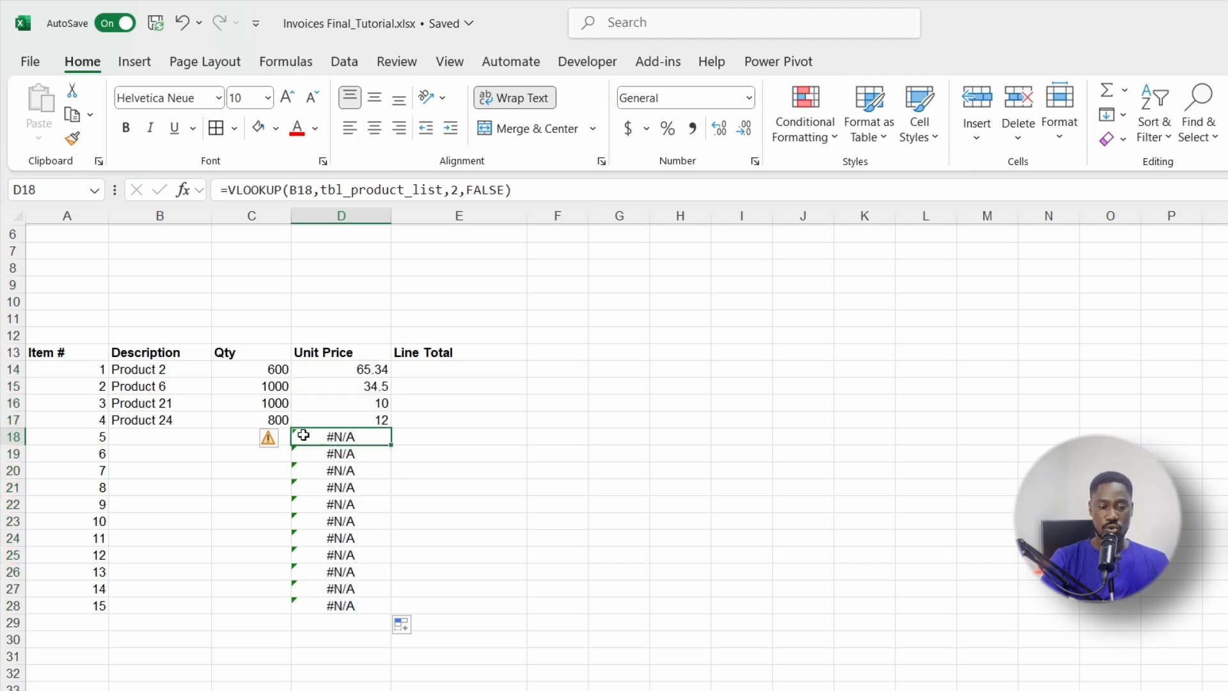
click(230, 191)
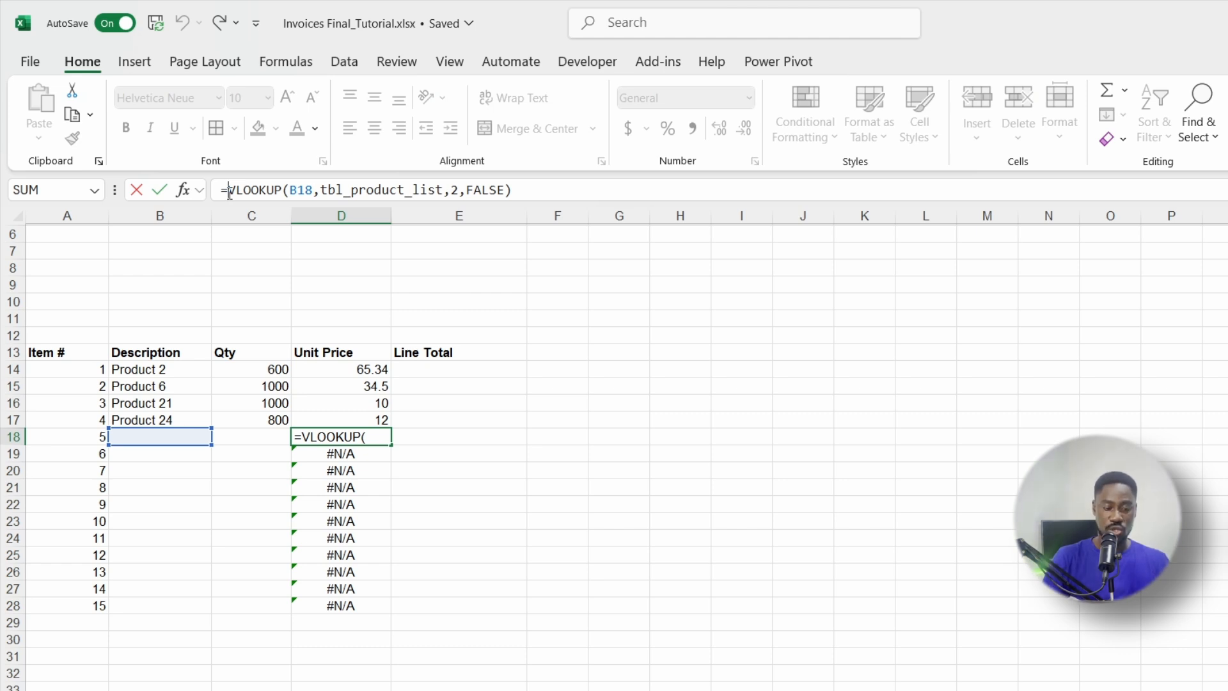
key(Escape)
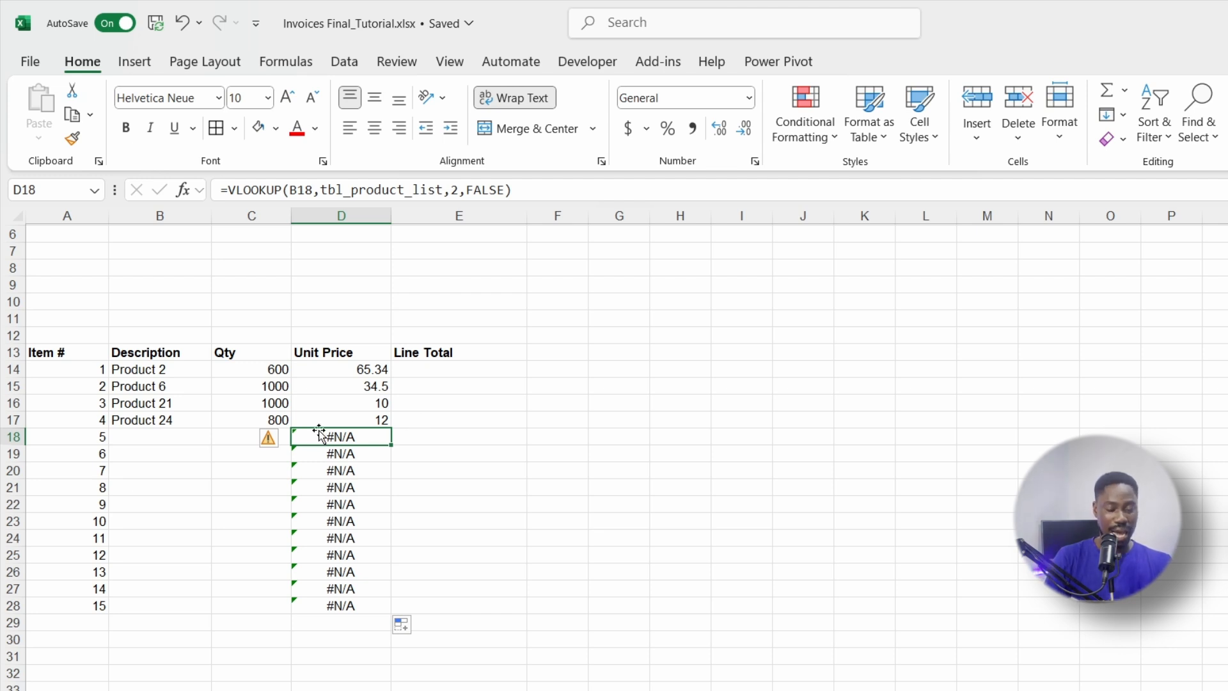
click(229, 191)
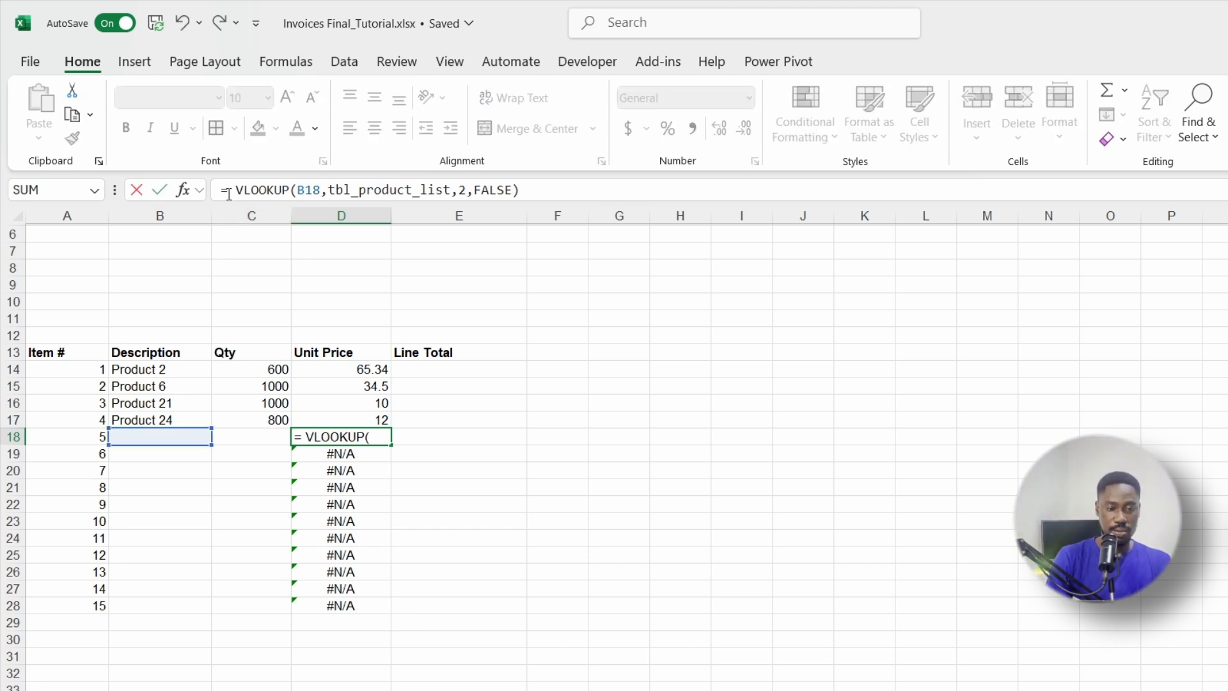
text(IF)
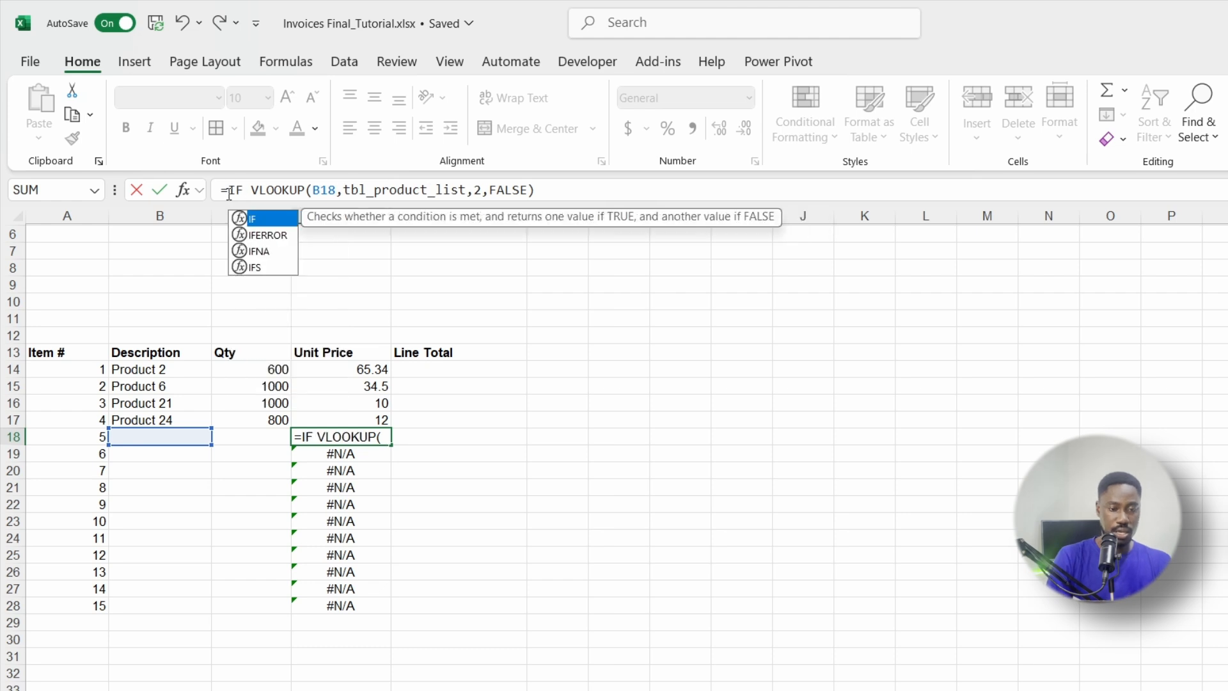
key(Down)
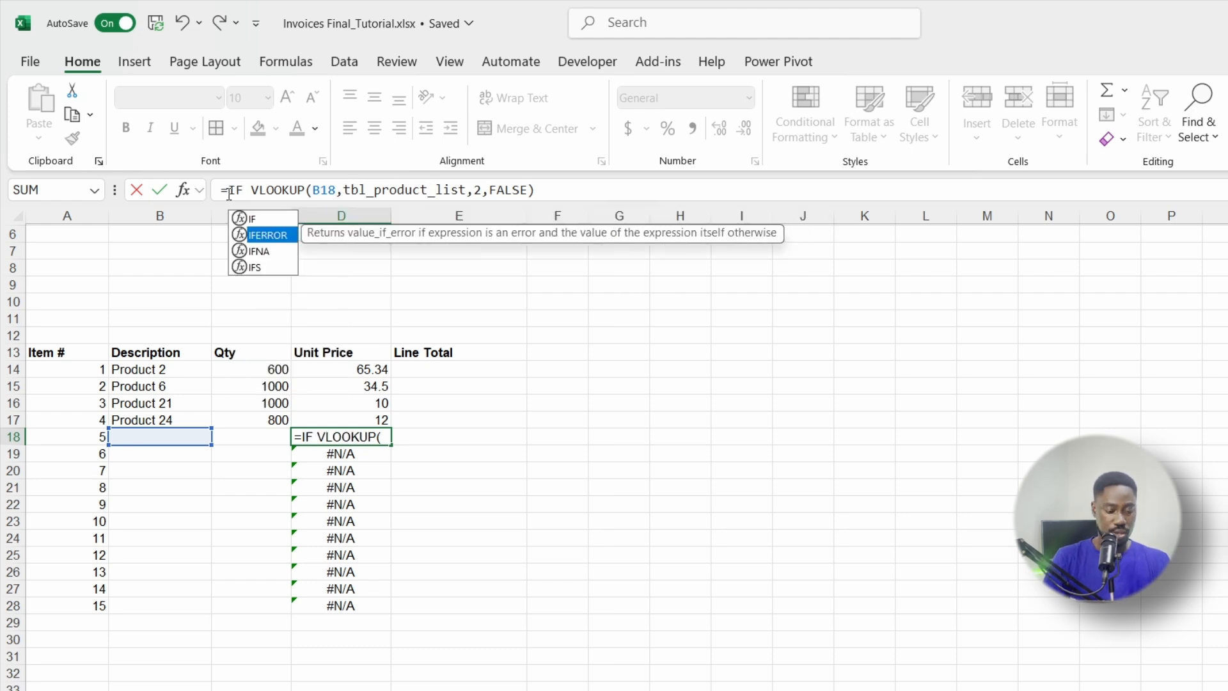
key(Tab)
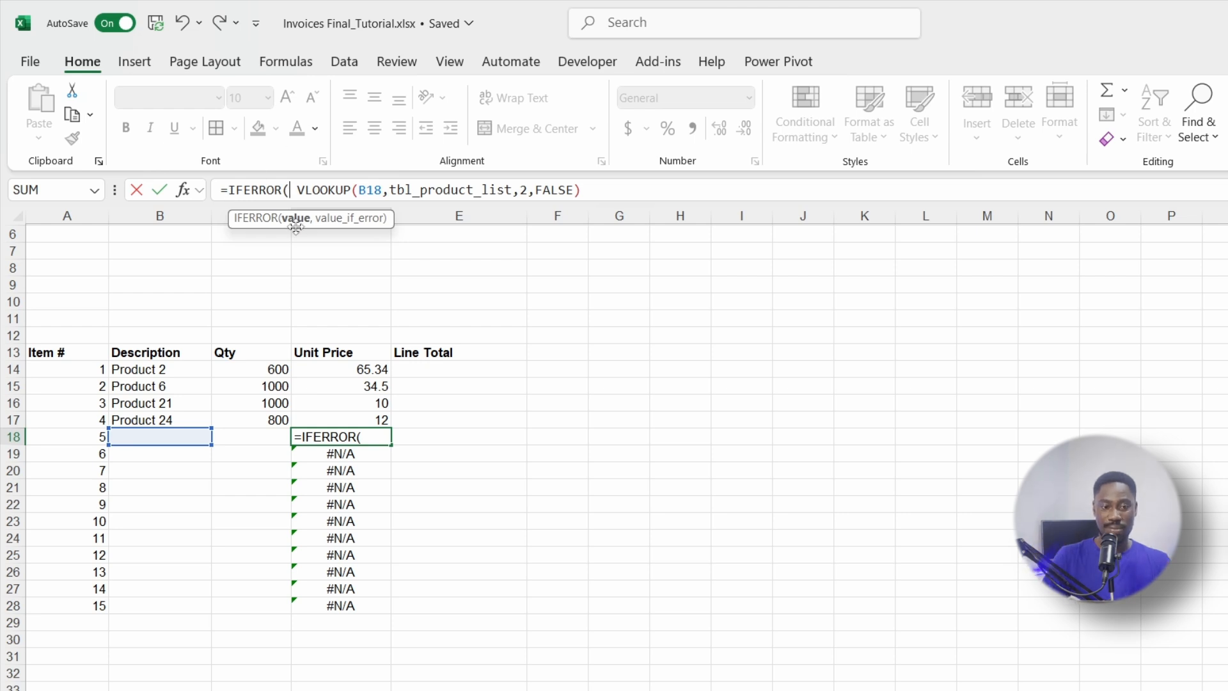
key(Delete)
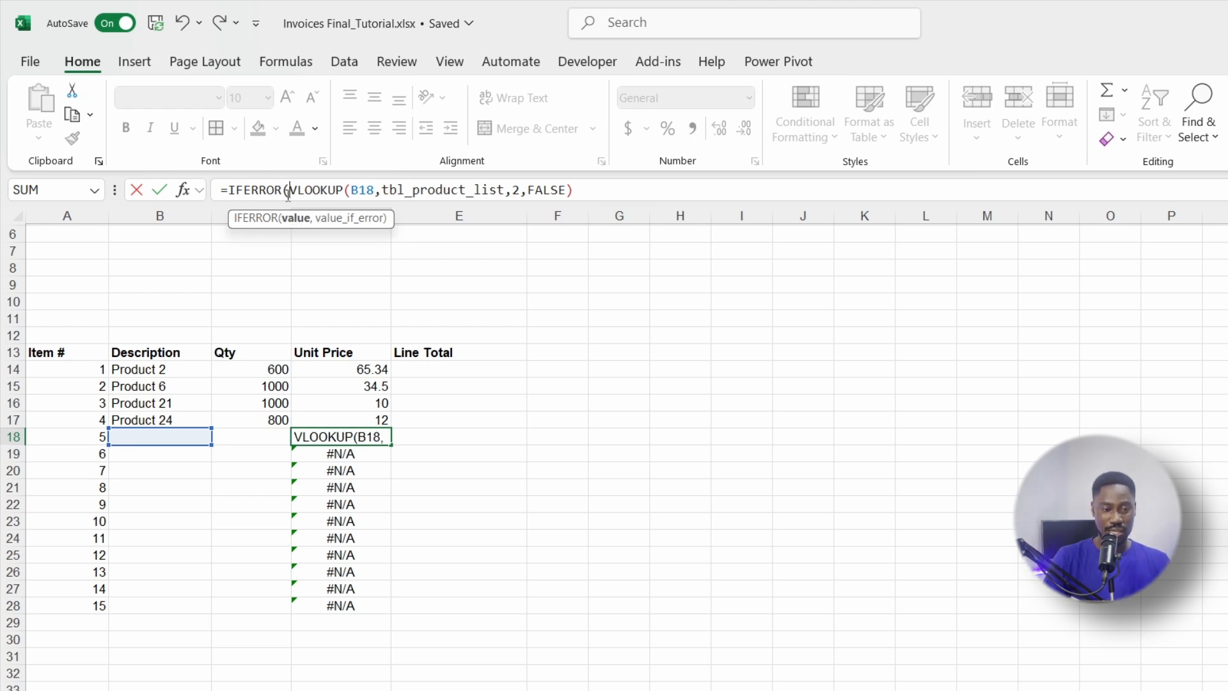
click(592, 189)
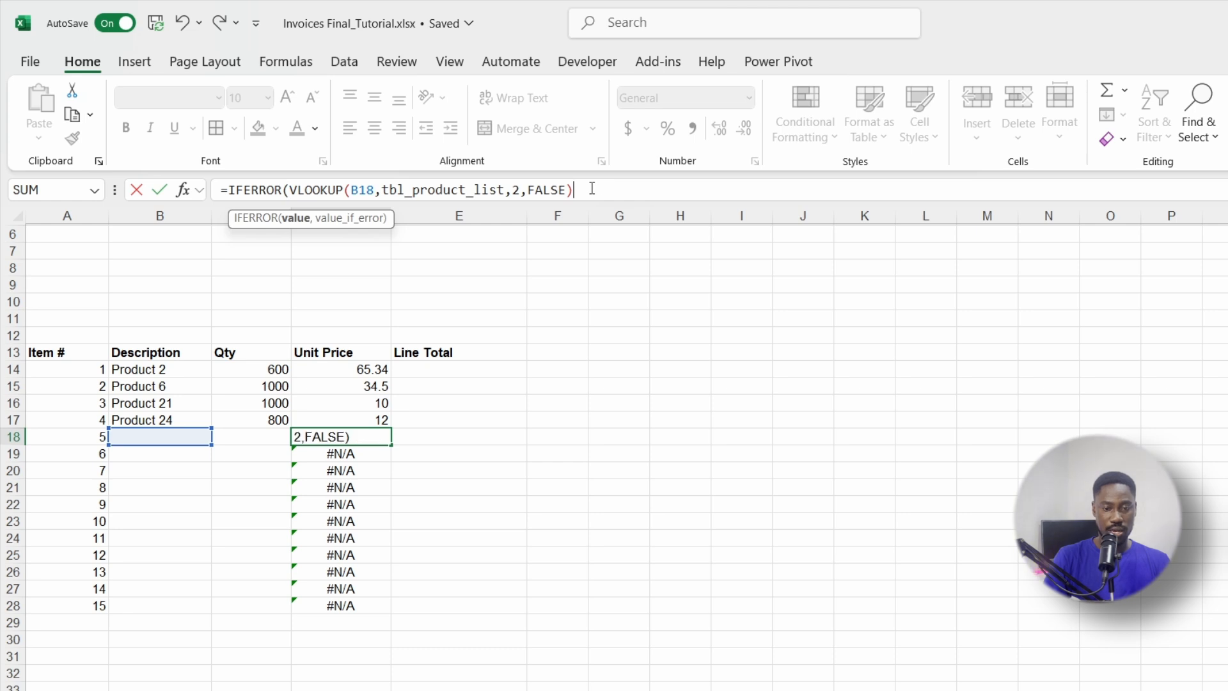
text(,)
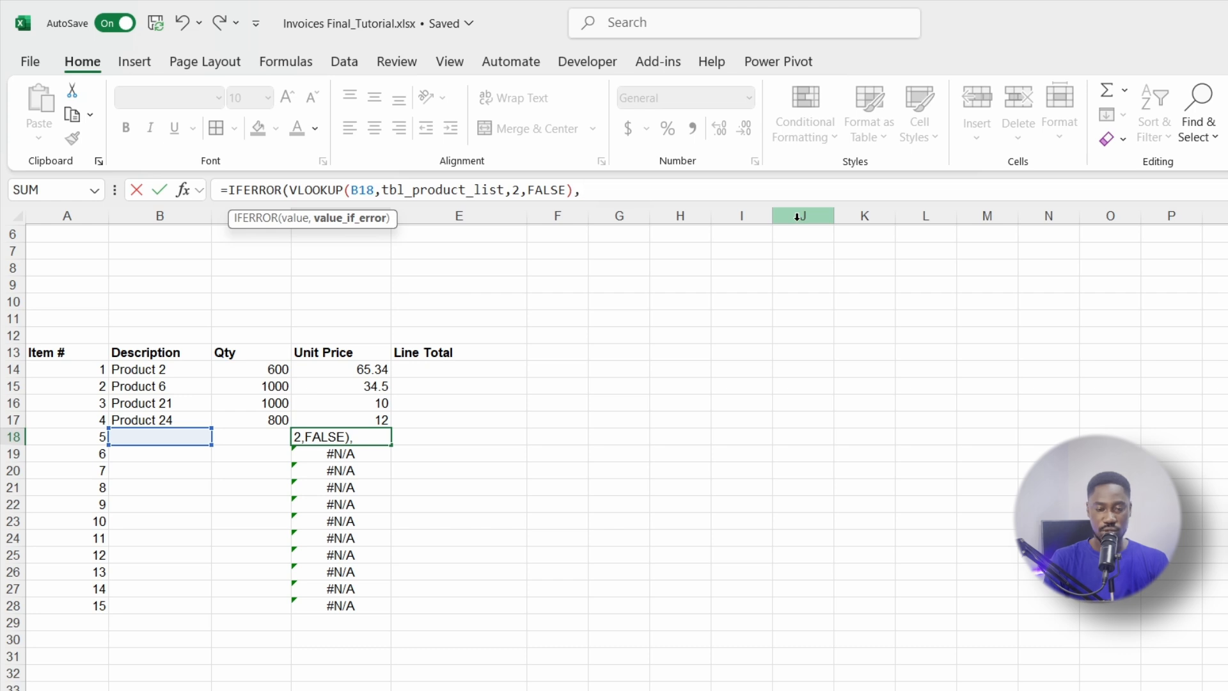
text(")
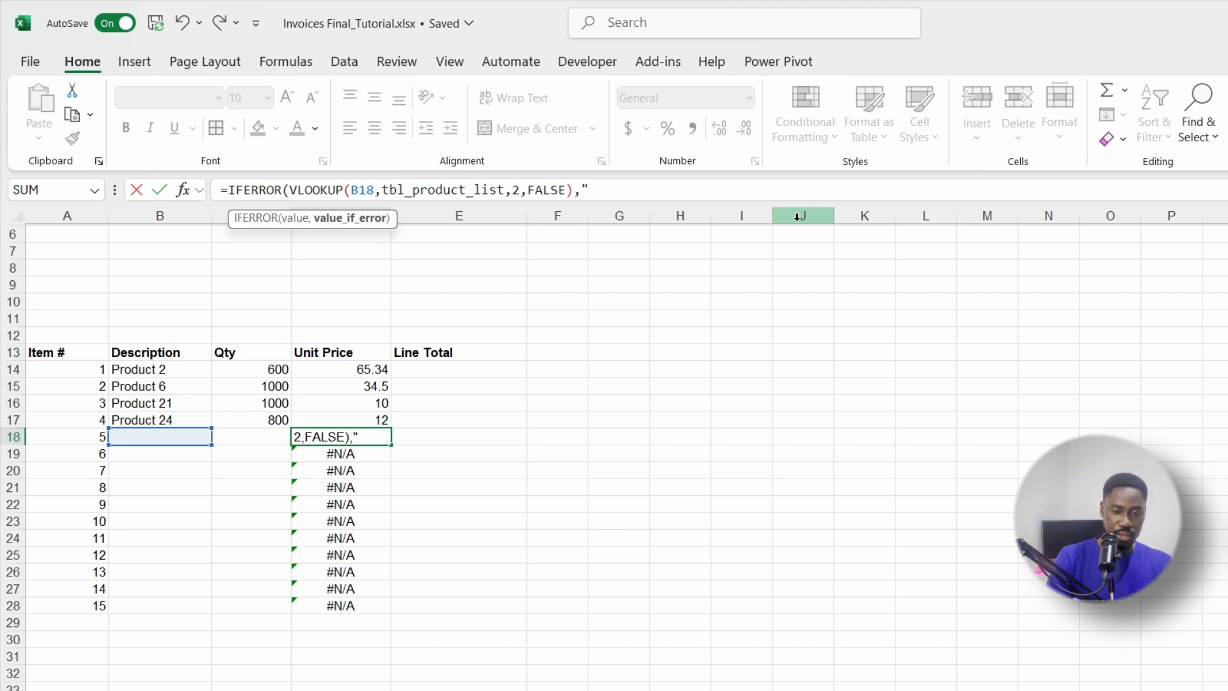
text(X"))
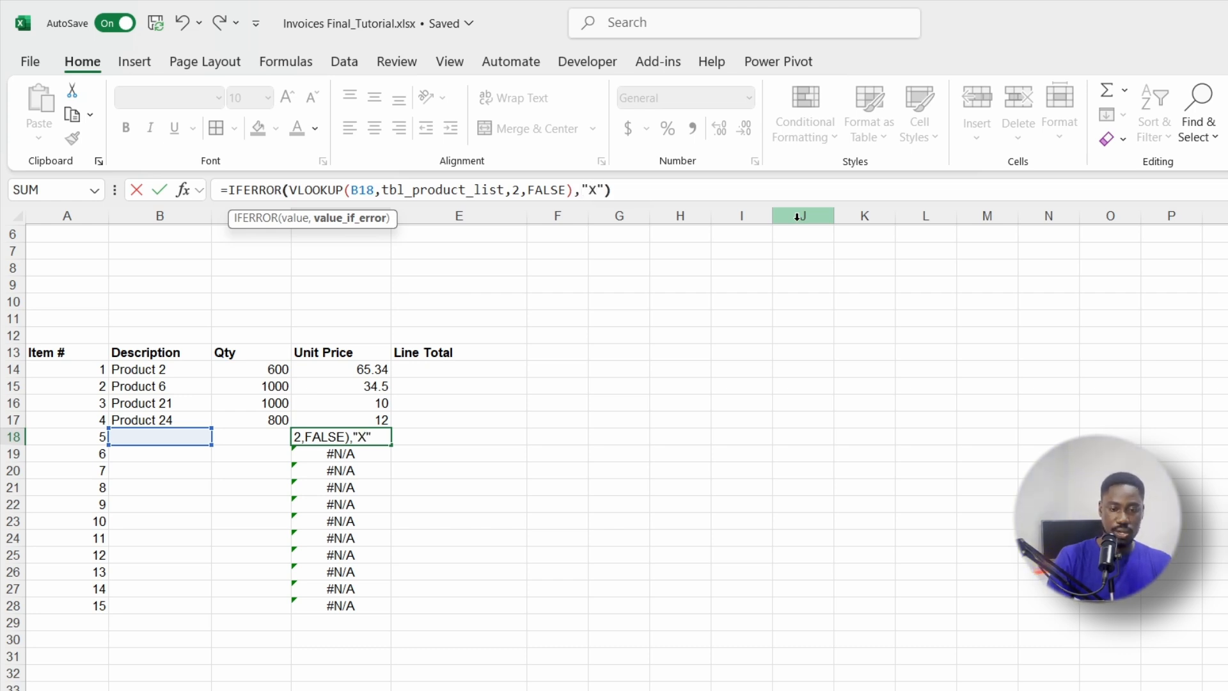
key(Return)
click(305, 436)
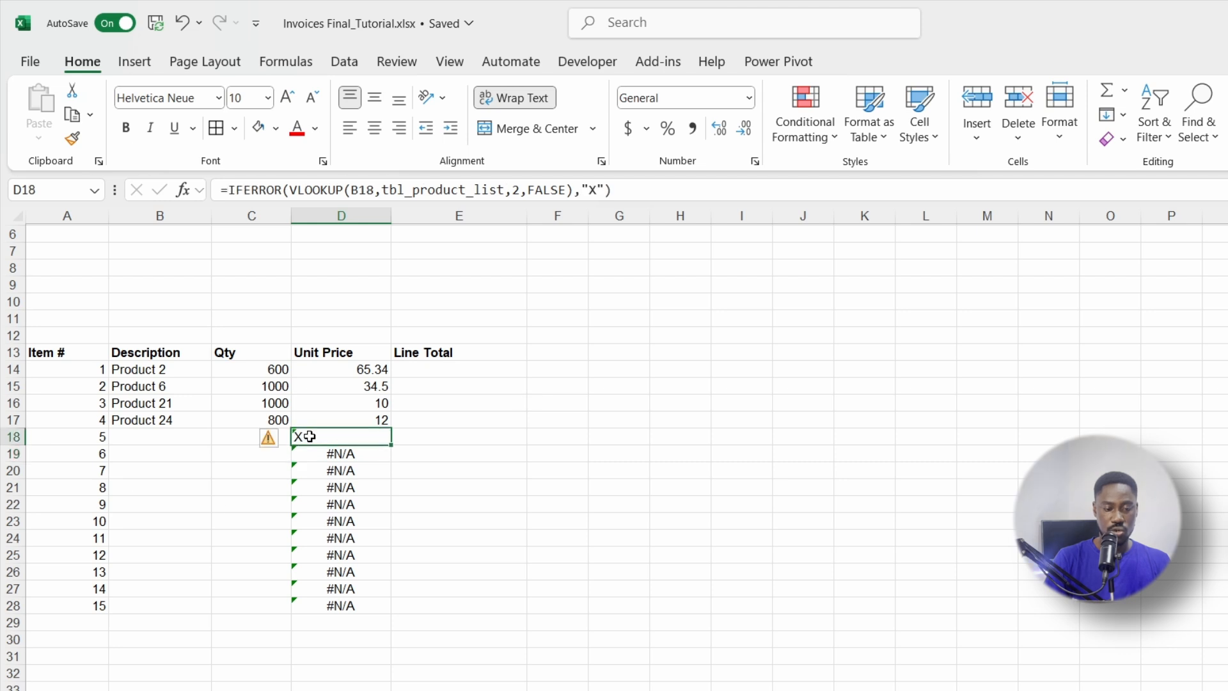
drag(391, 446, 370, 608)
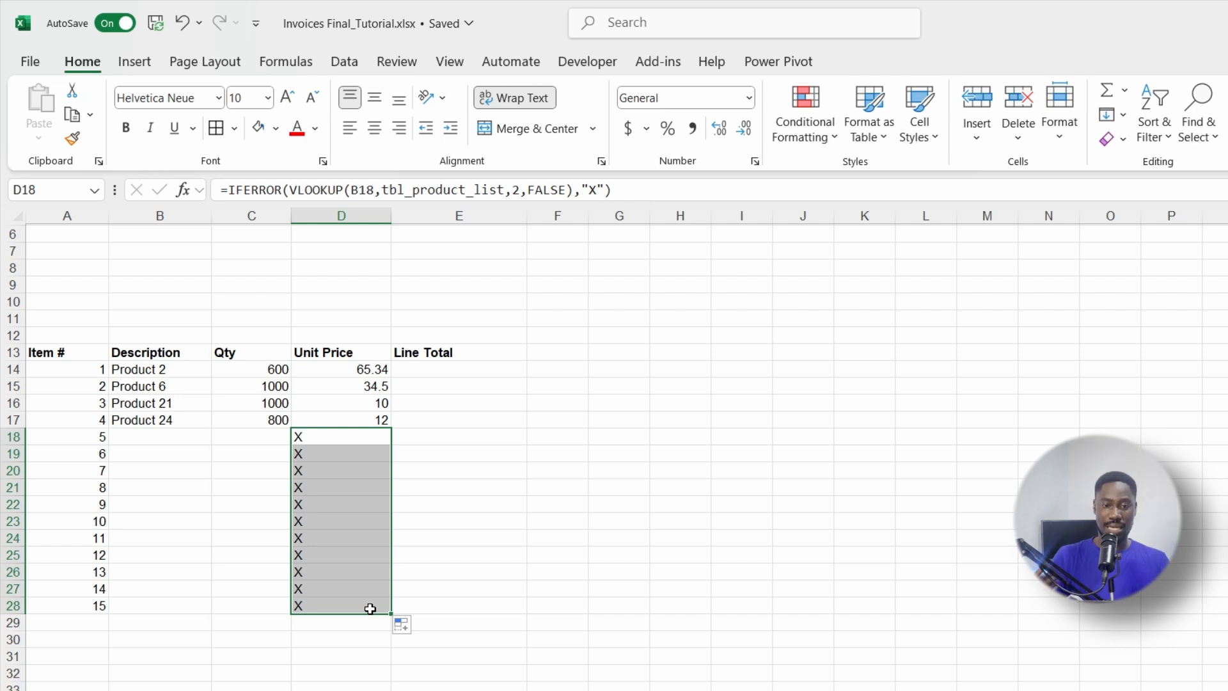
Step: Change the IFERROR fallback to an empty string "" and refill D18 through D28
click(596, 190)
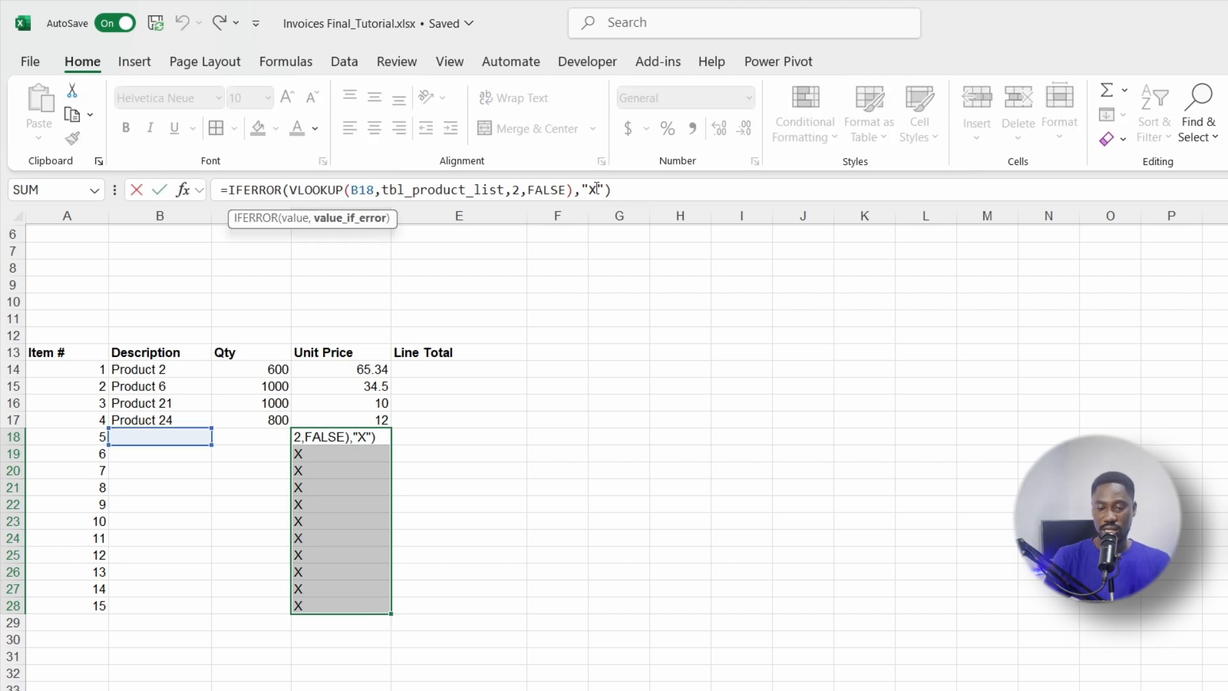
key(BackSpace)
key(Return)
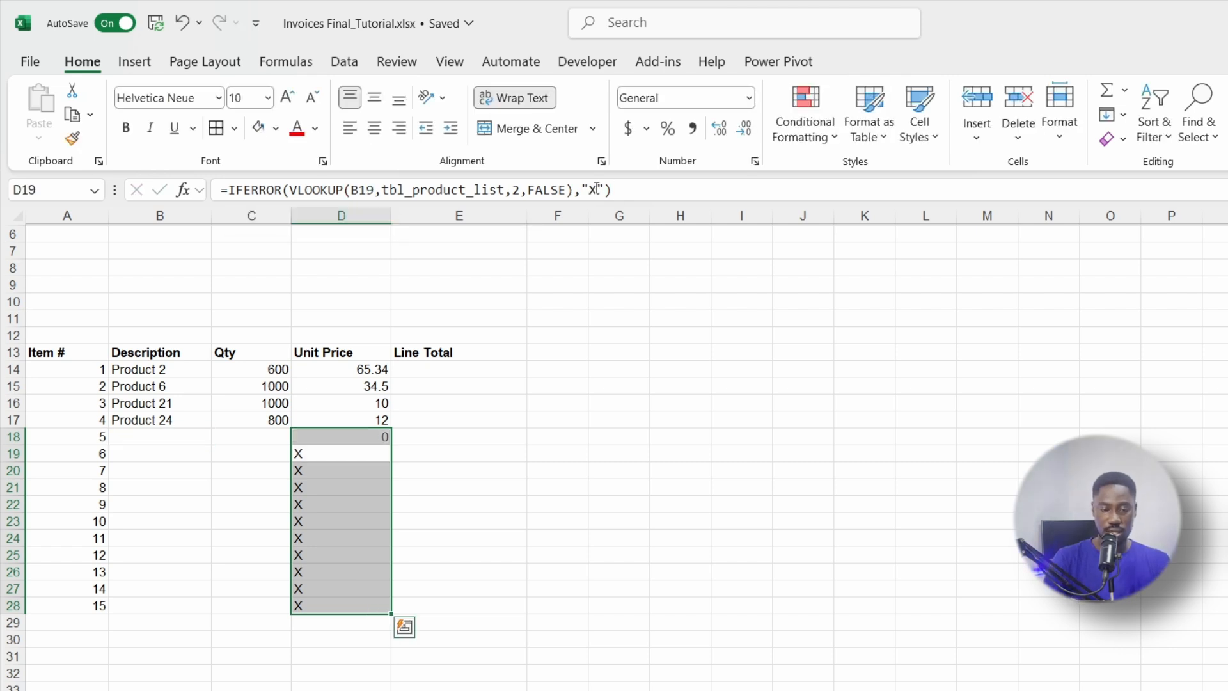
click(342, 436)
drag(384, 440, 391, 616)
click(497, 574)
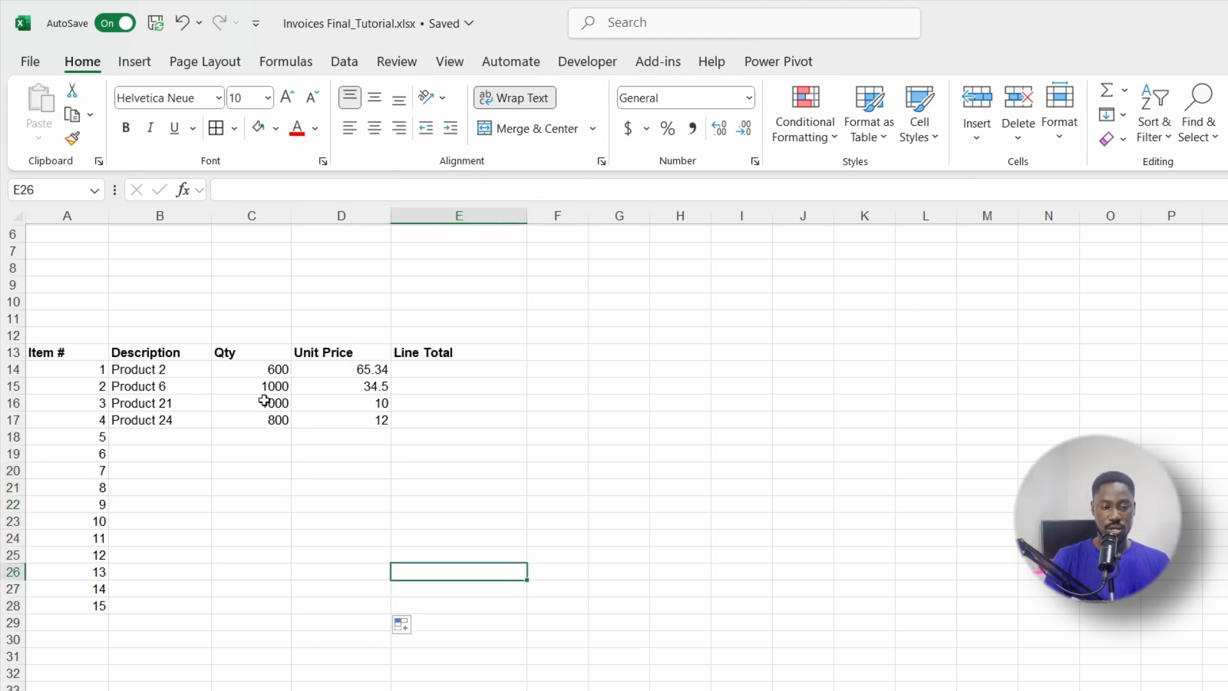
click(154, 439)
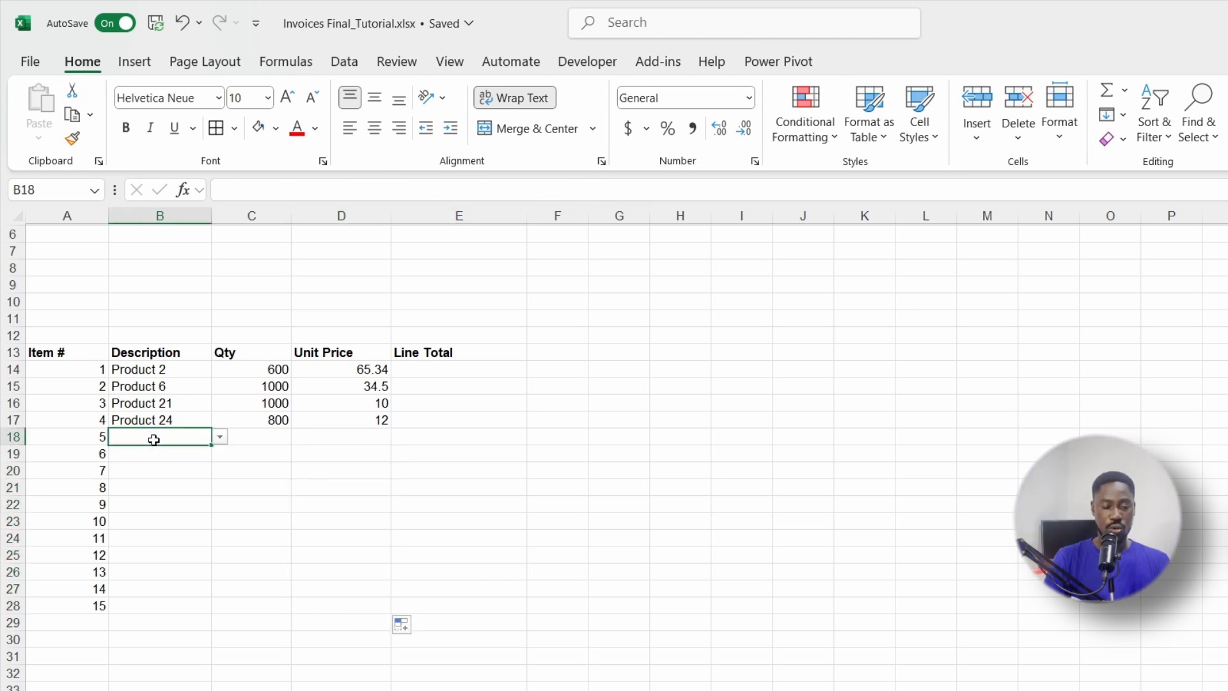
Step: Pick Product 2 from B18's dropdown so D18 shows its 65.34 unit price
click(220, 436)
click(146, 473)
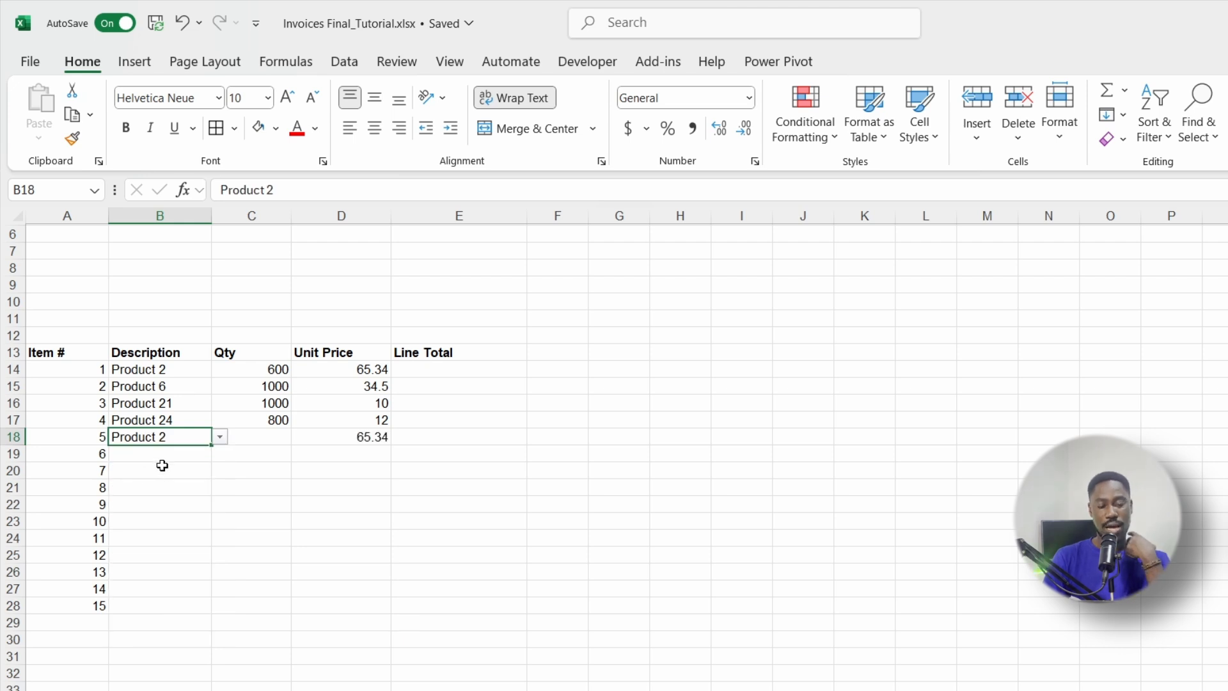
click(350, 439)
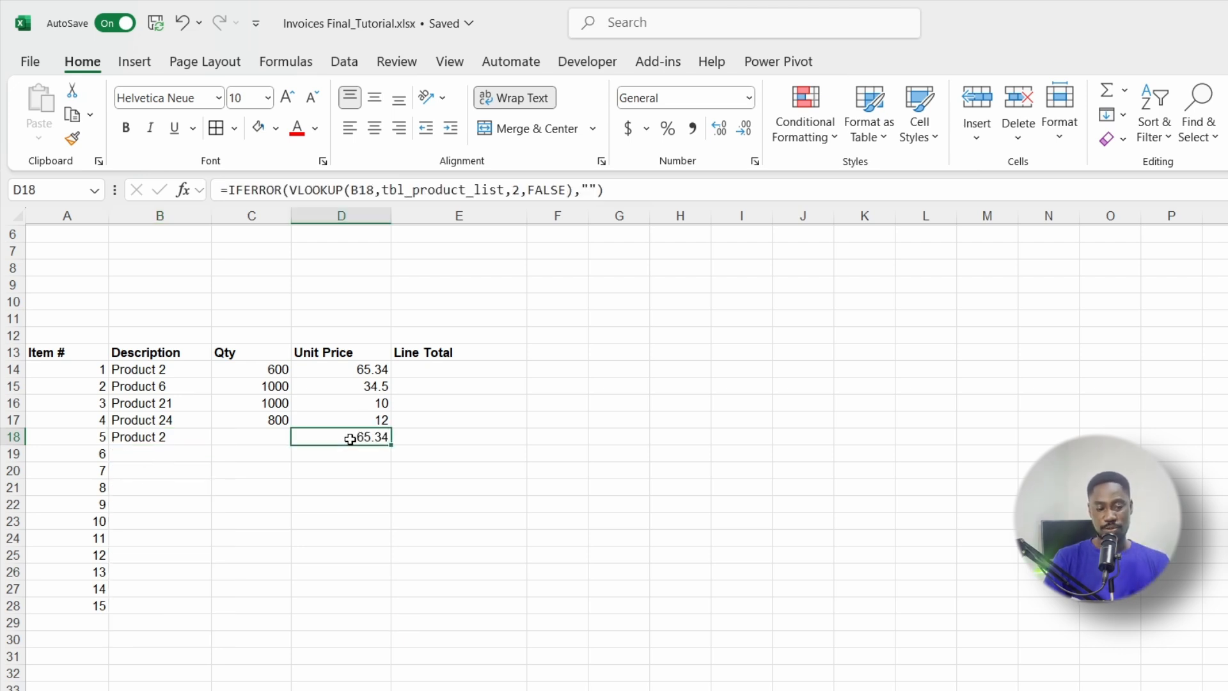
click(162, 438)
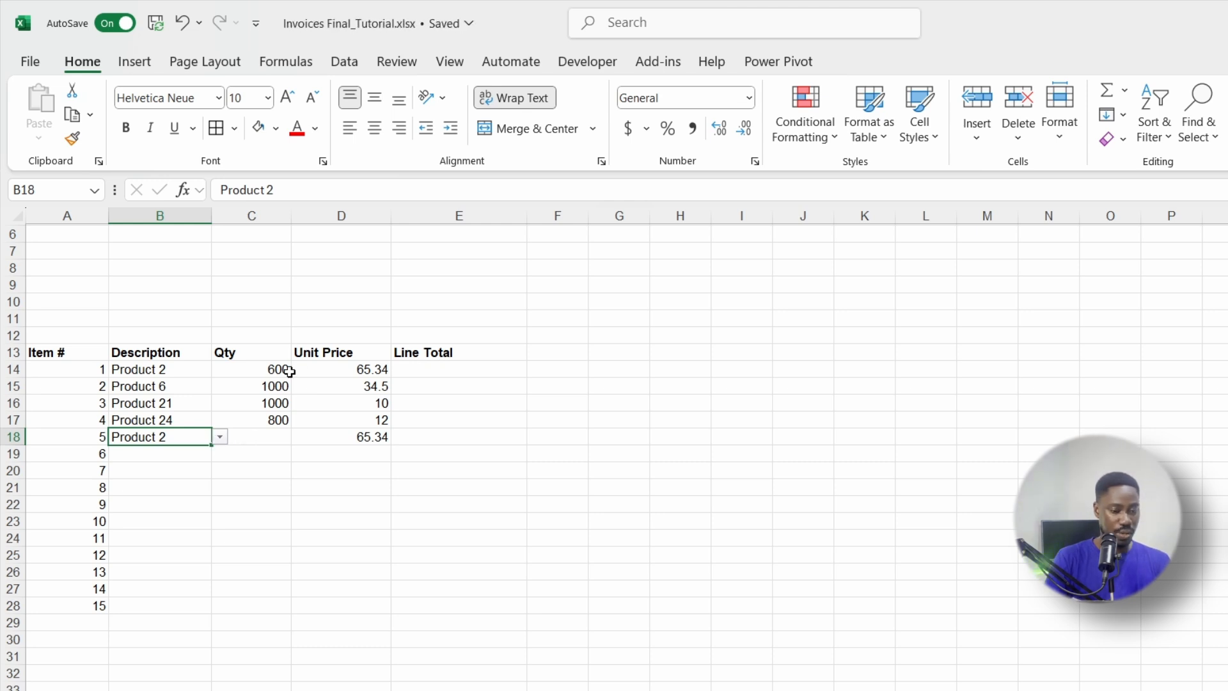
click(424, 371)
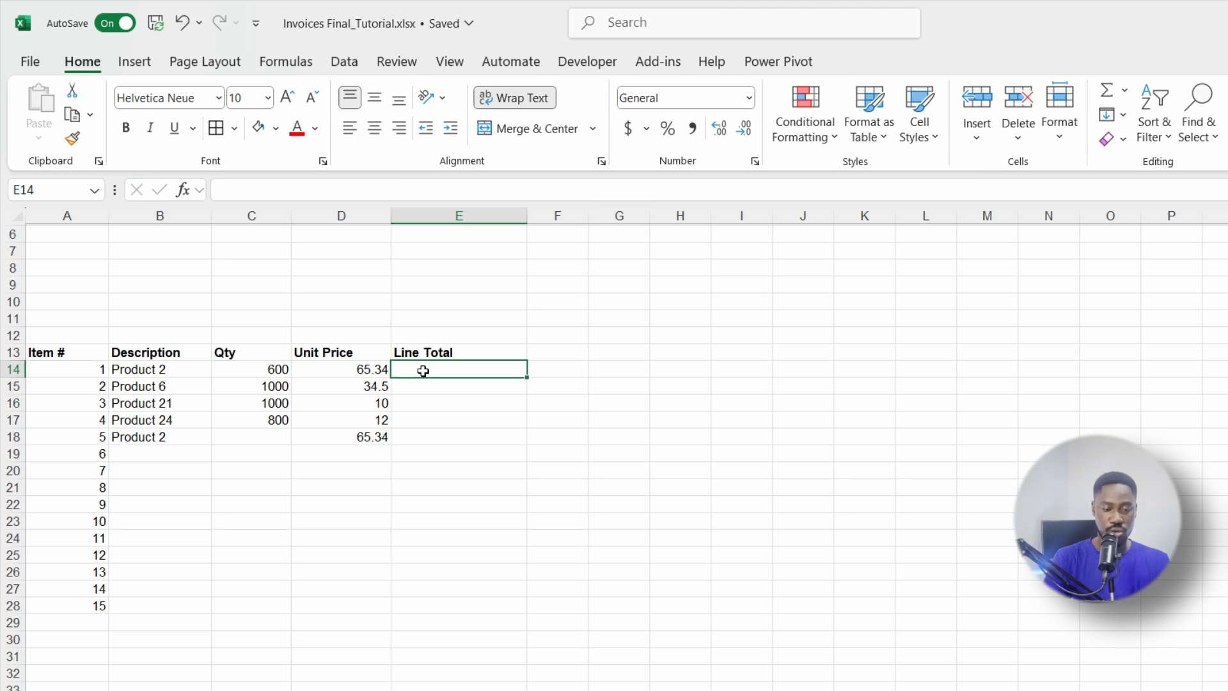
Step: Enter =C14*D14 in E14 and fill it down to E28
text(=)
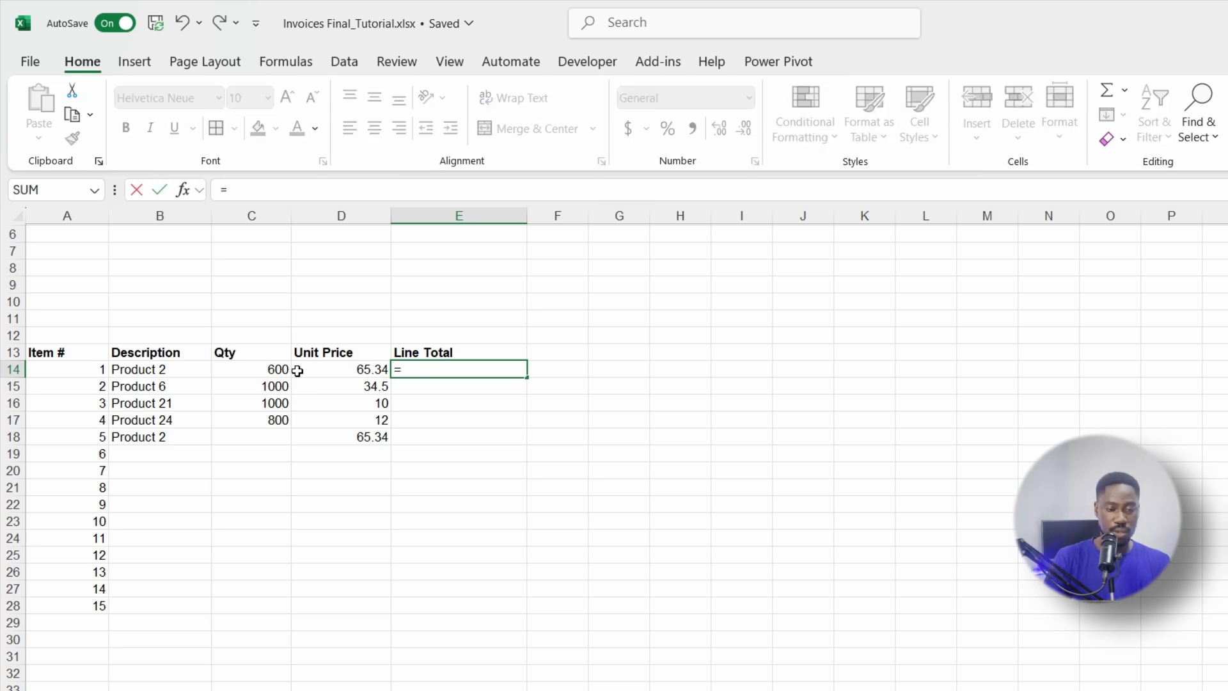
click(269, 371)
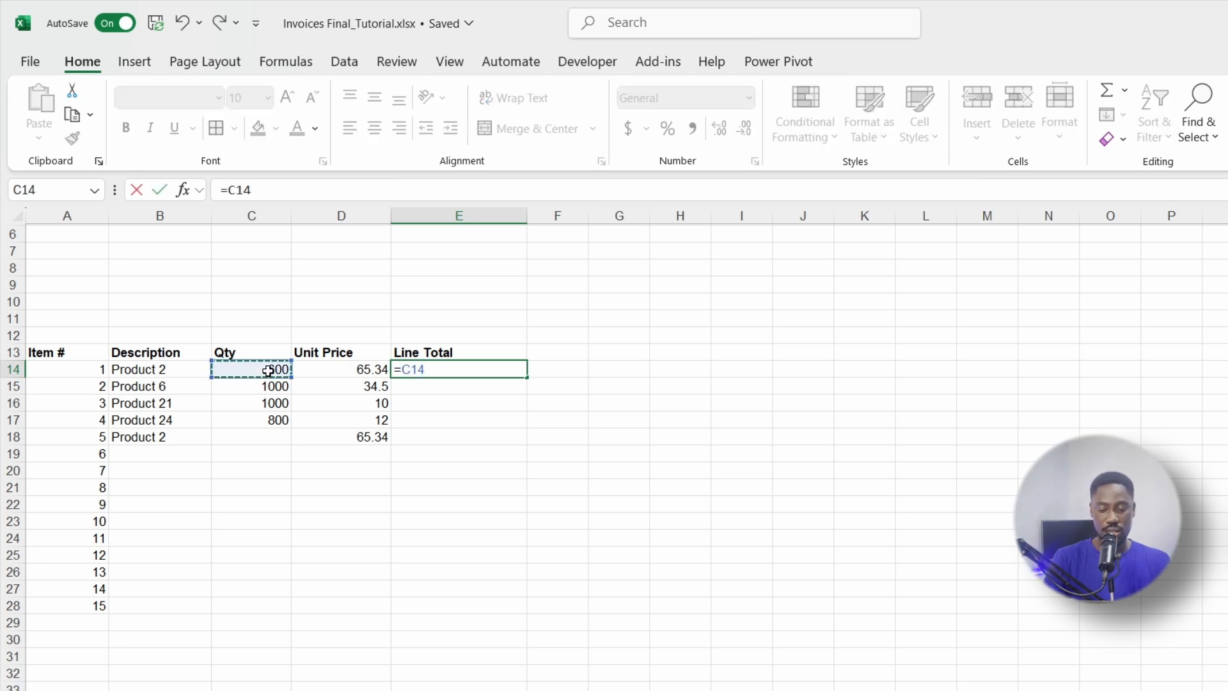
text(*)
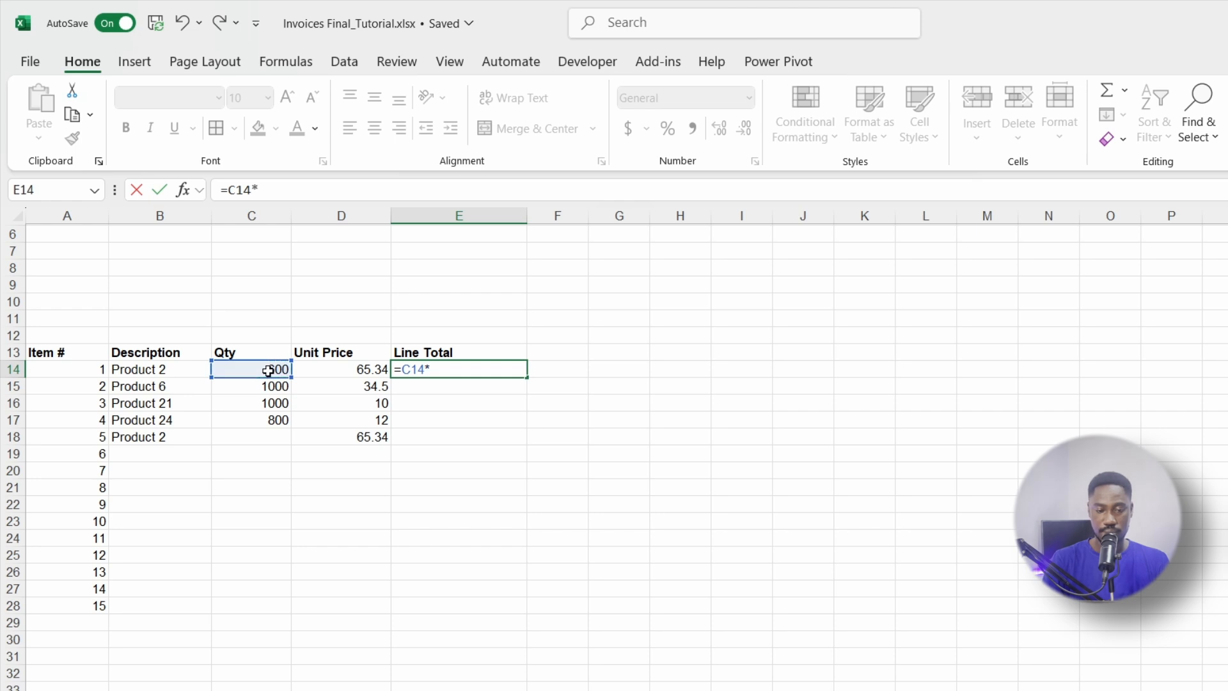
click(331, 371)
key(Return)
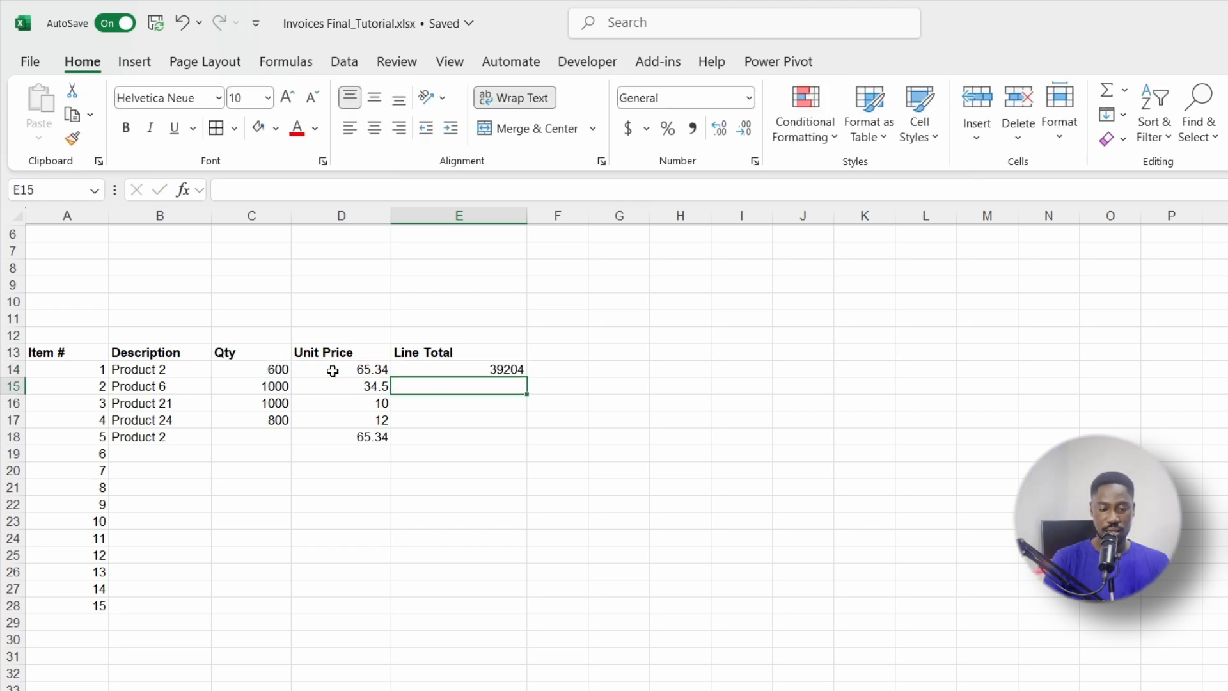
click(430, 368)
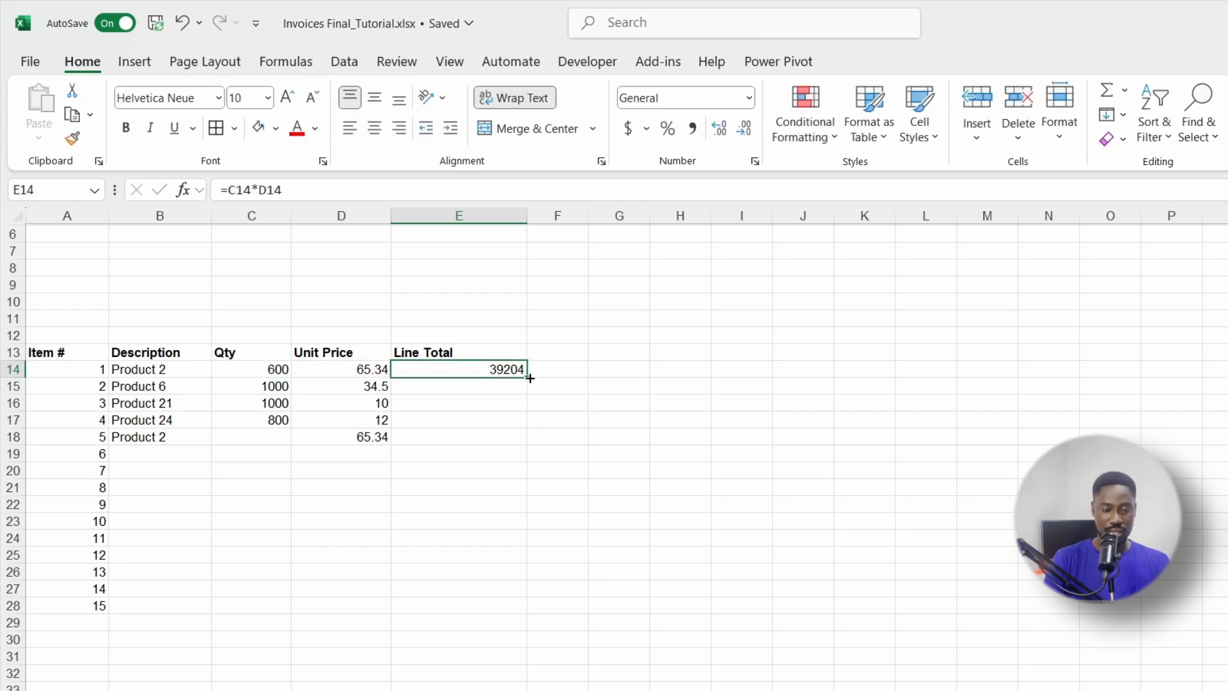
drag(528, 376, 483, 611)
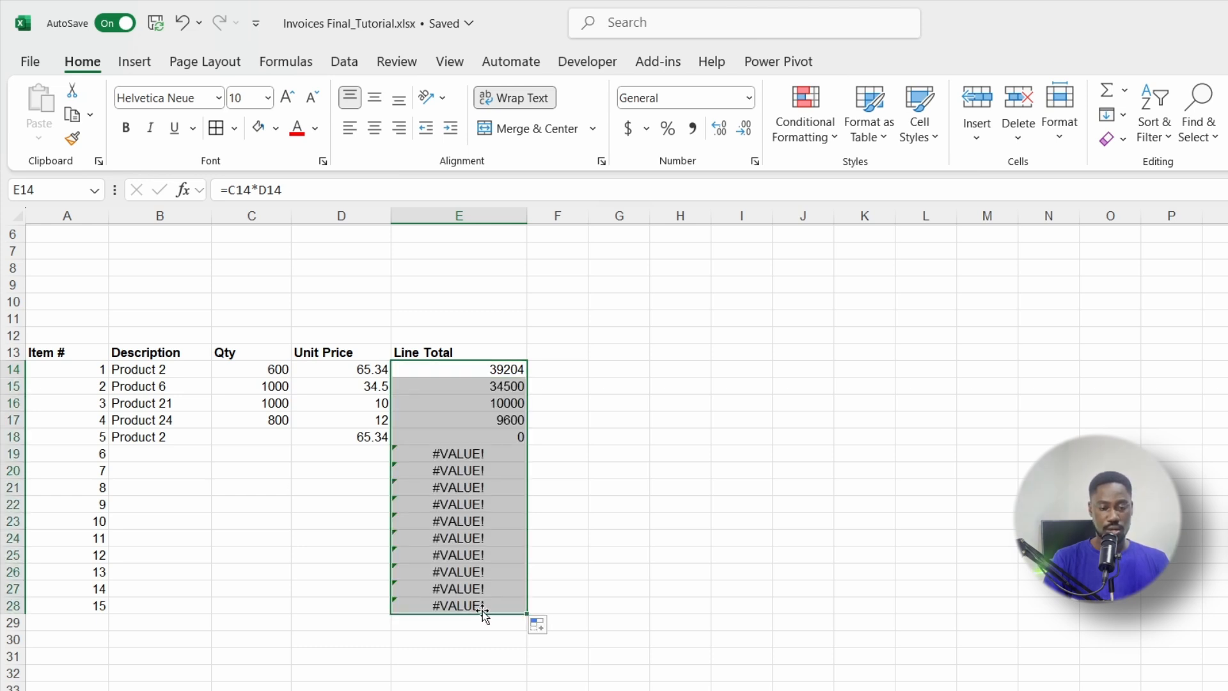
click(254, 453)
click(342, 454)
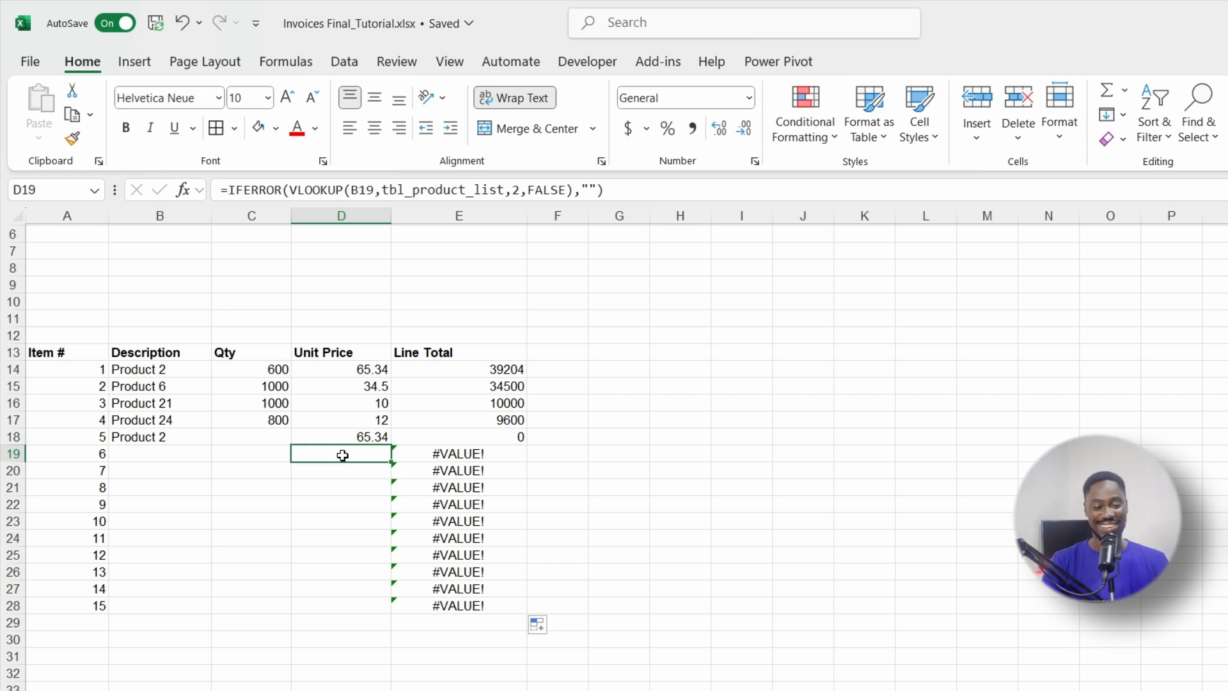
Step: Change E19 to =IFERROR(C19*D19,"") and fill it through rows 19–28
click(471, 455)
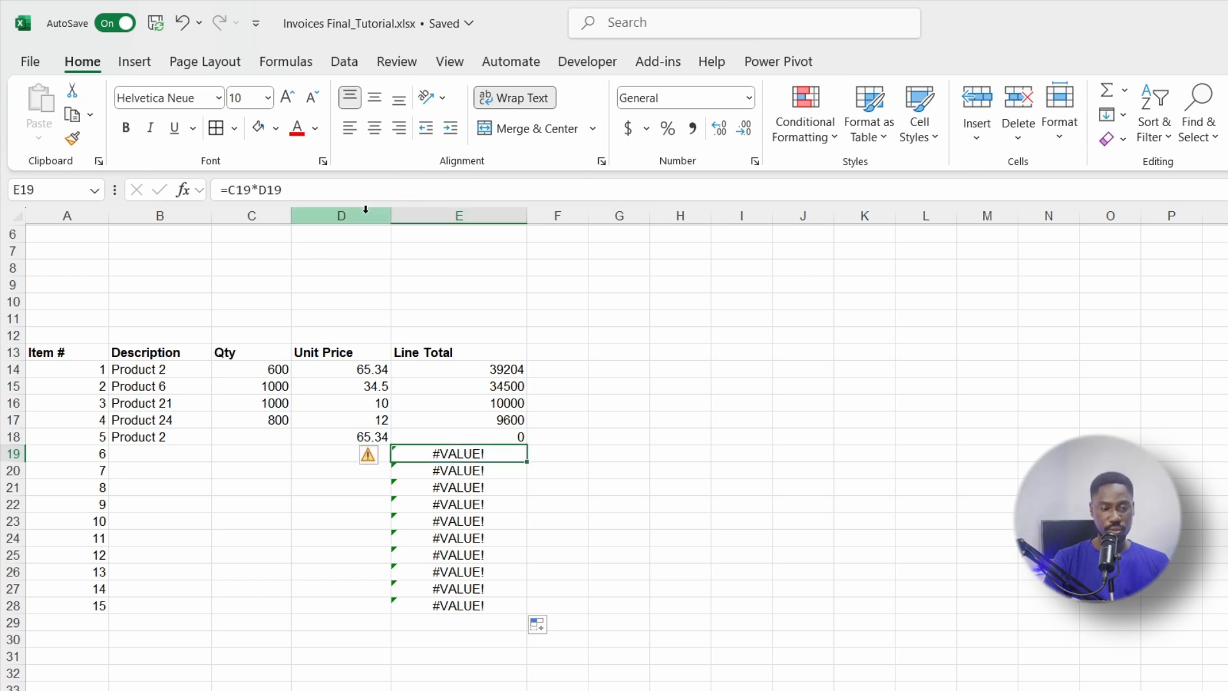
click(225, 190)
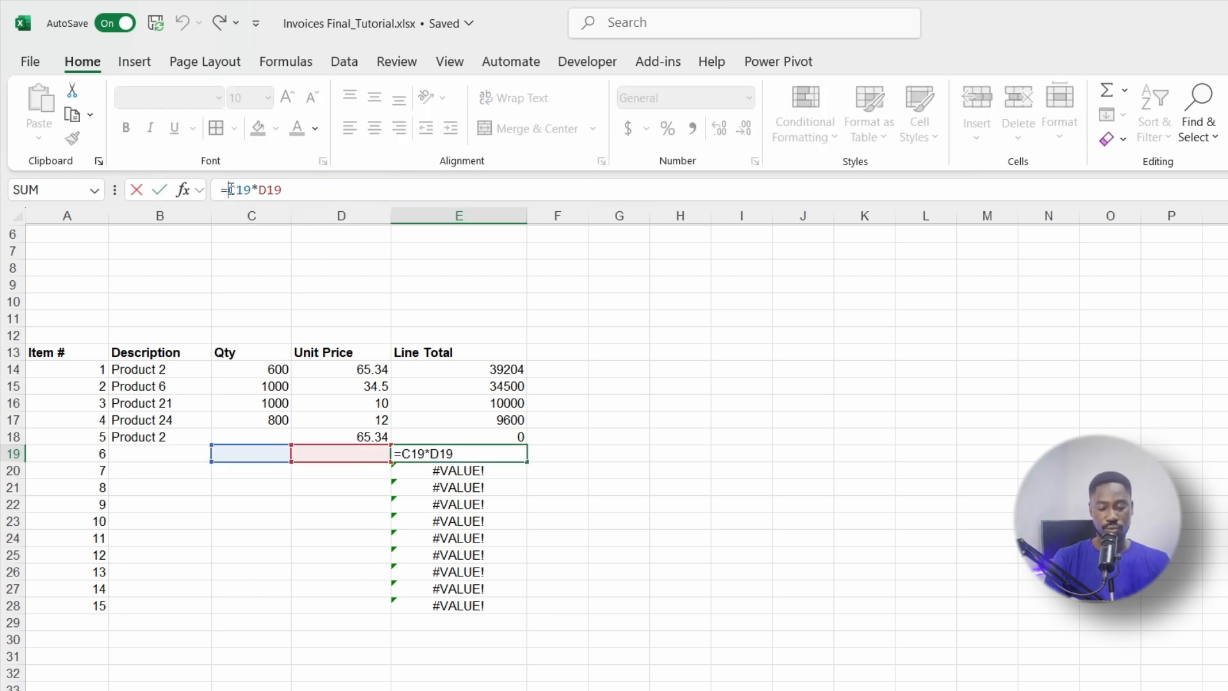
text(IFERR)
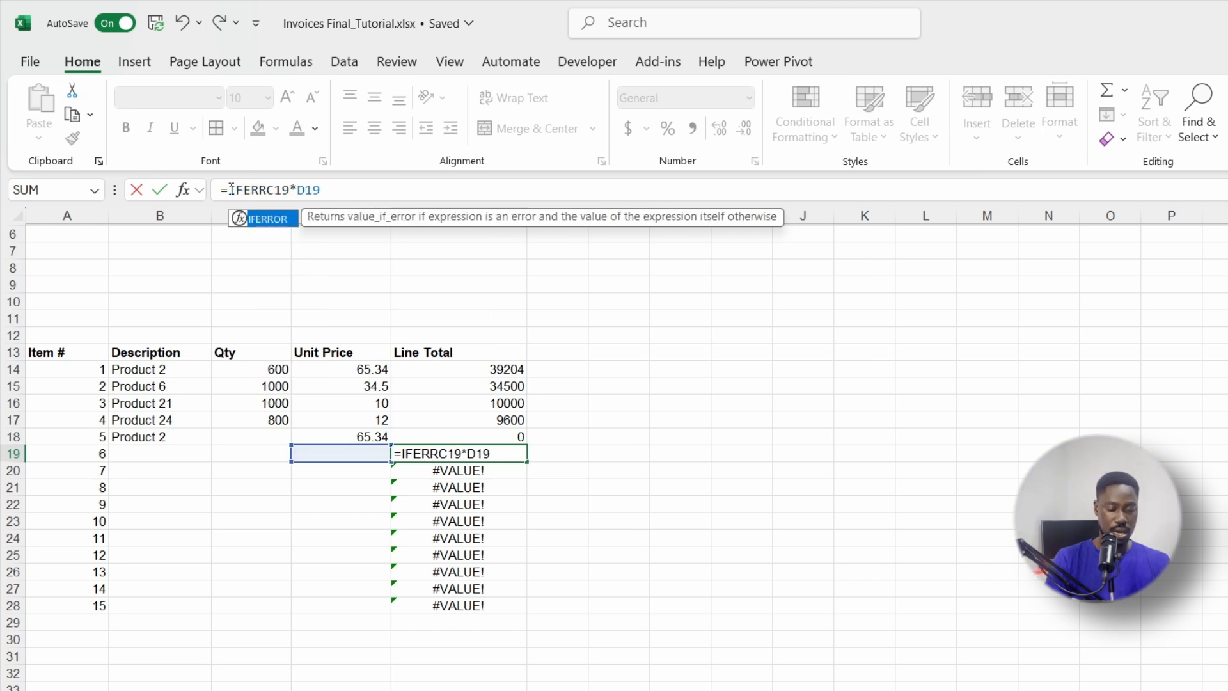
key(Tab)
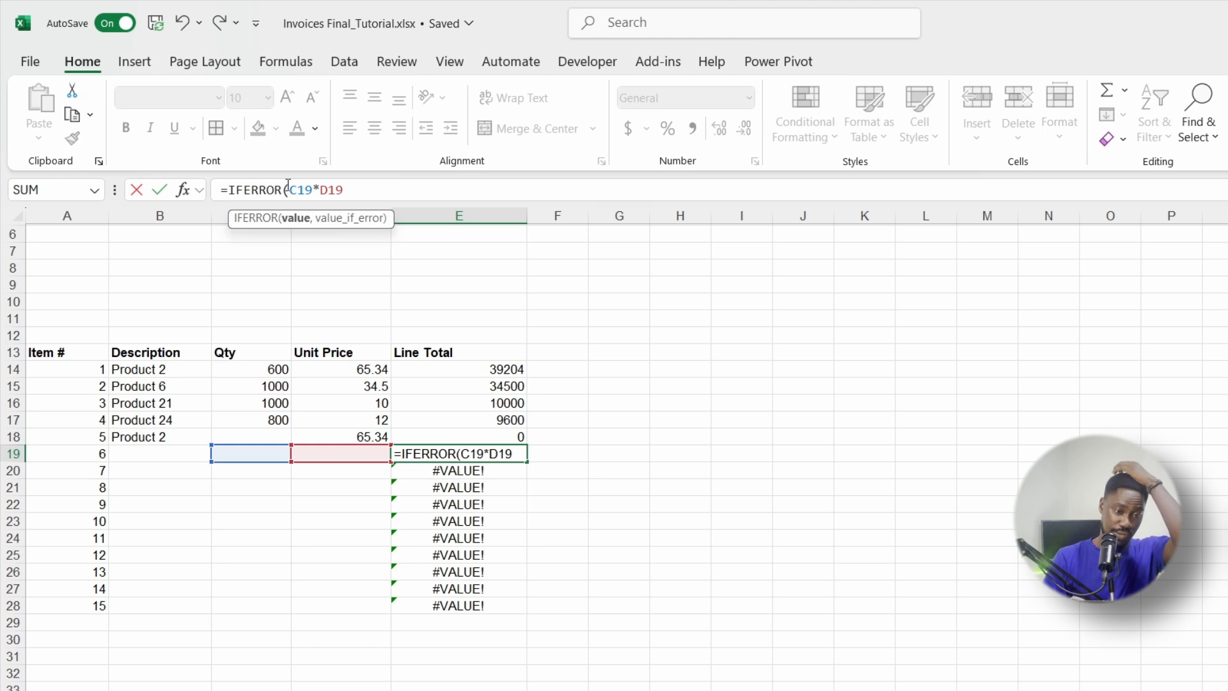
drag(345, 189, 289, 189)
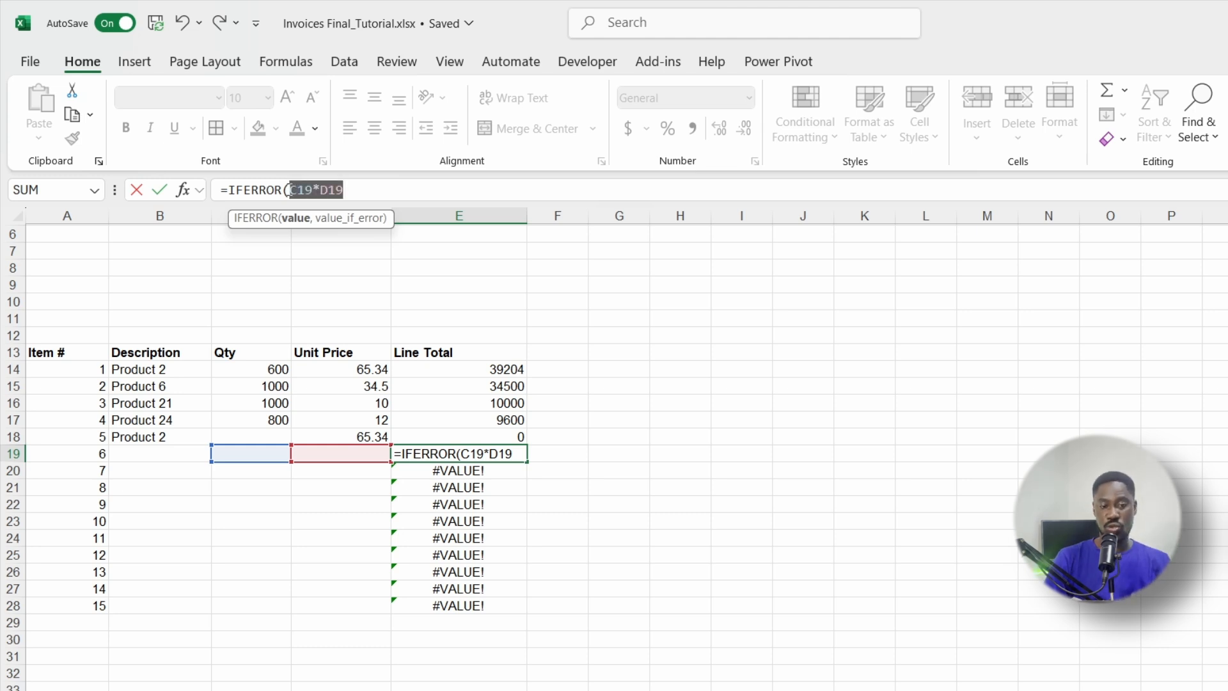
click(361, 190)
text(,)
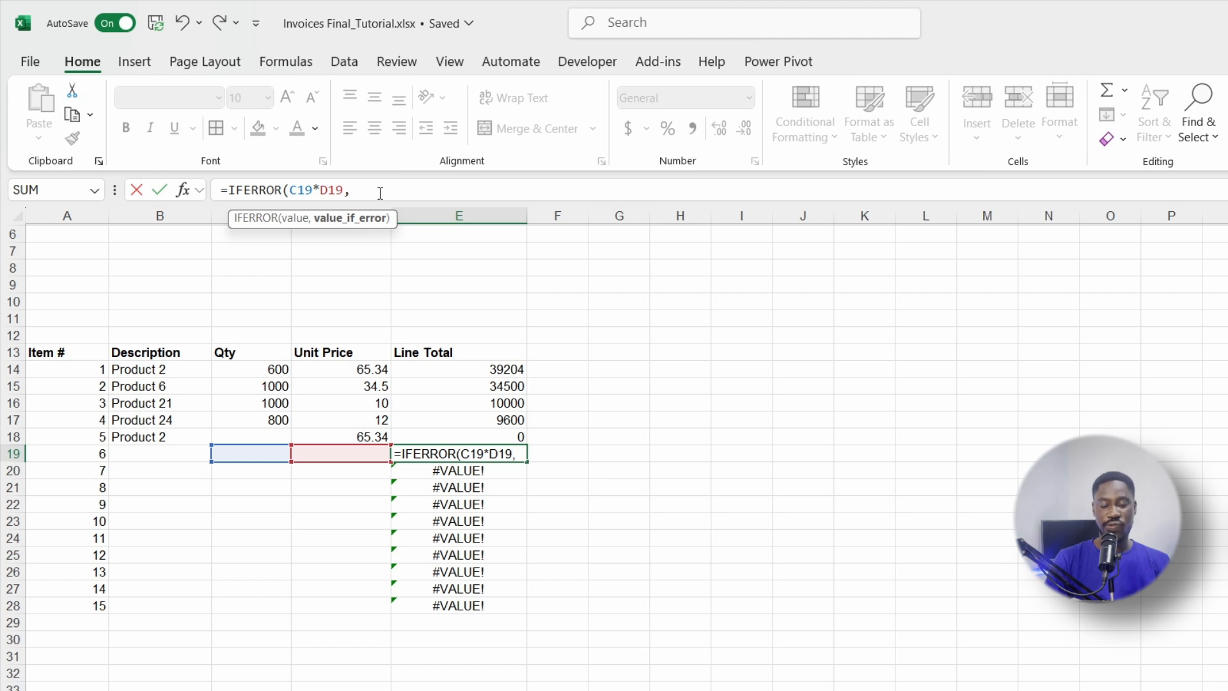
text("")
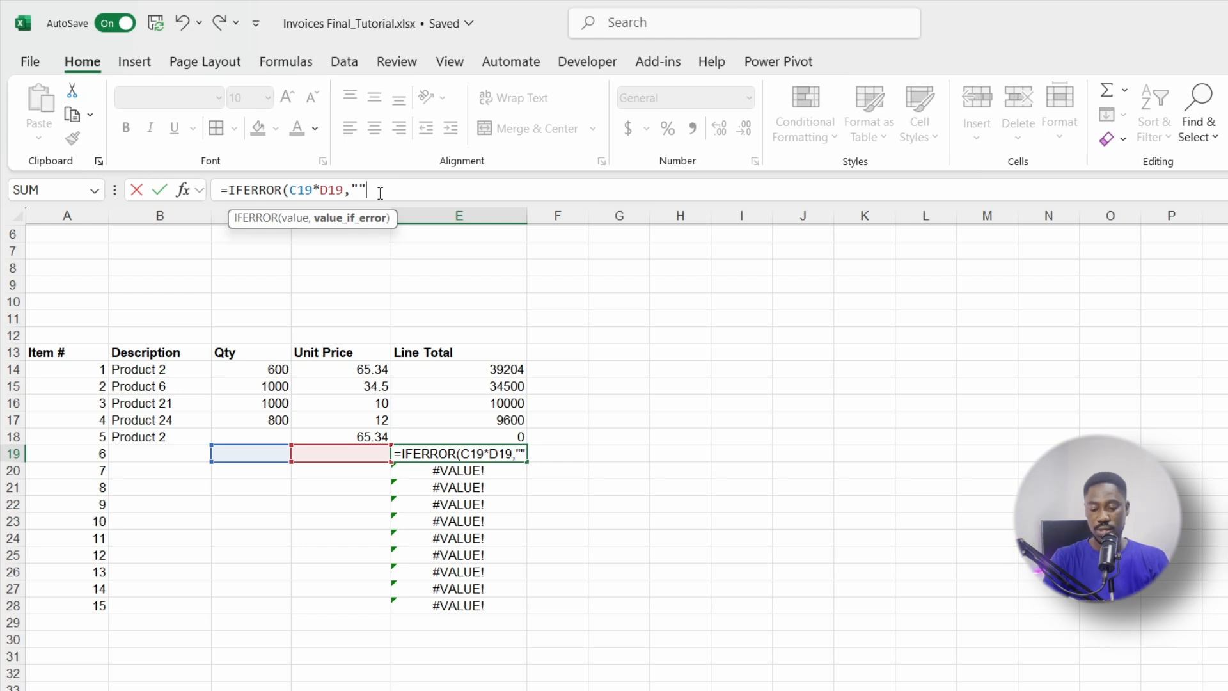
text())
key(Return)
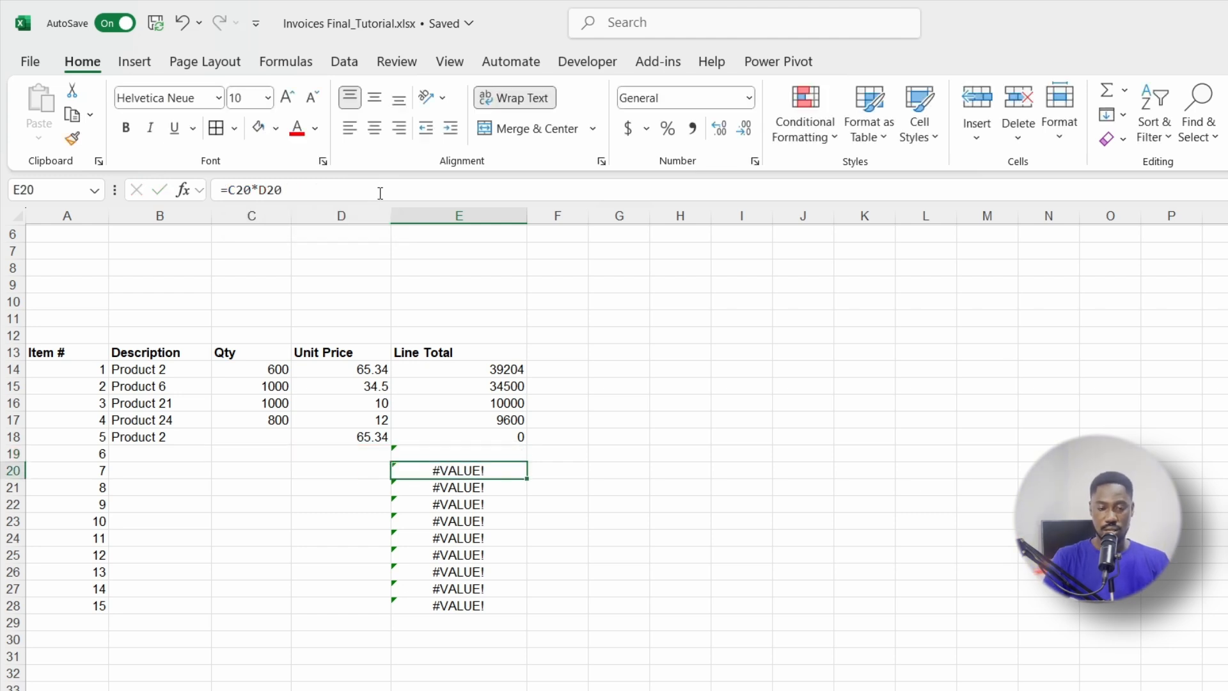
click(474, 454)
drag(527, 461, 505, 612)
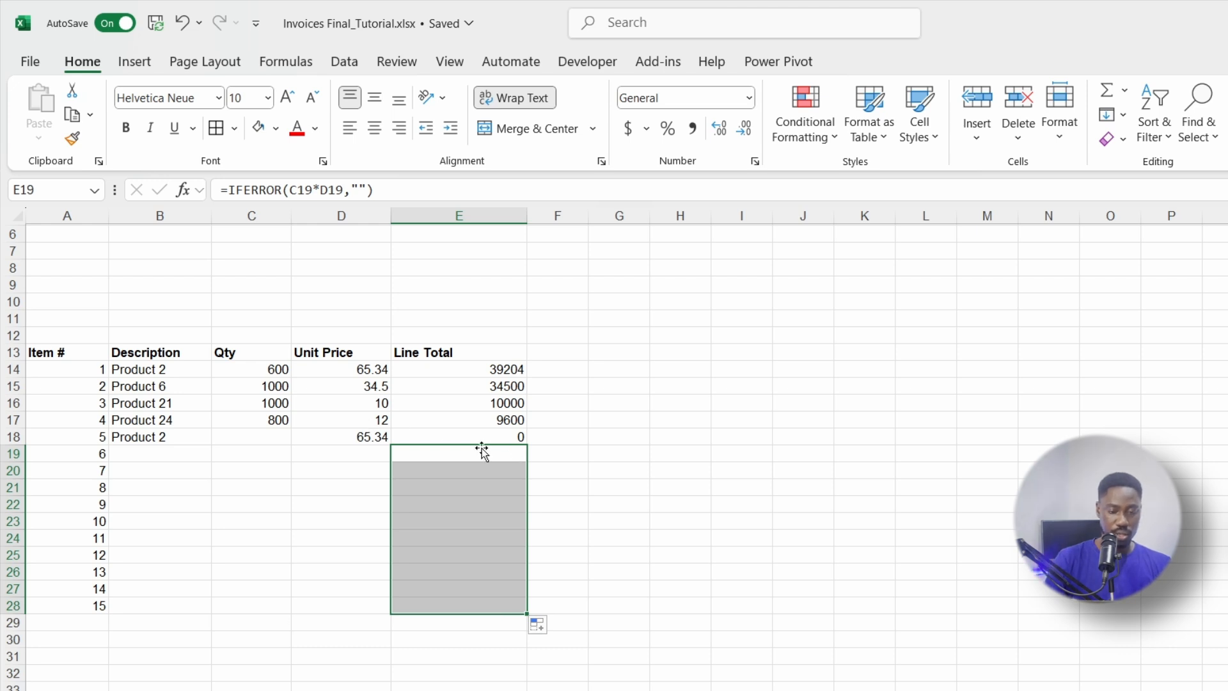
mouse_move(527, 614)
mouse_down()
mouse_move(520, 371)
mouse_move(503, 376)
mouse_up()
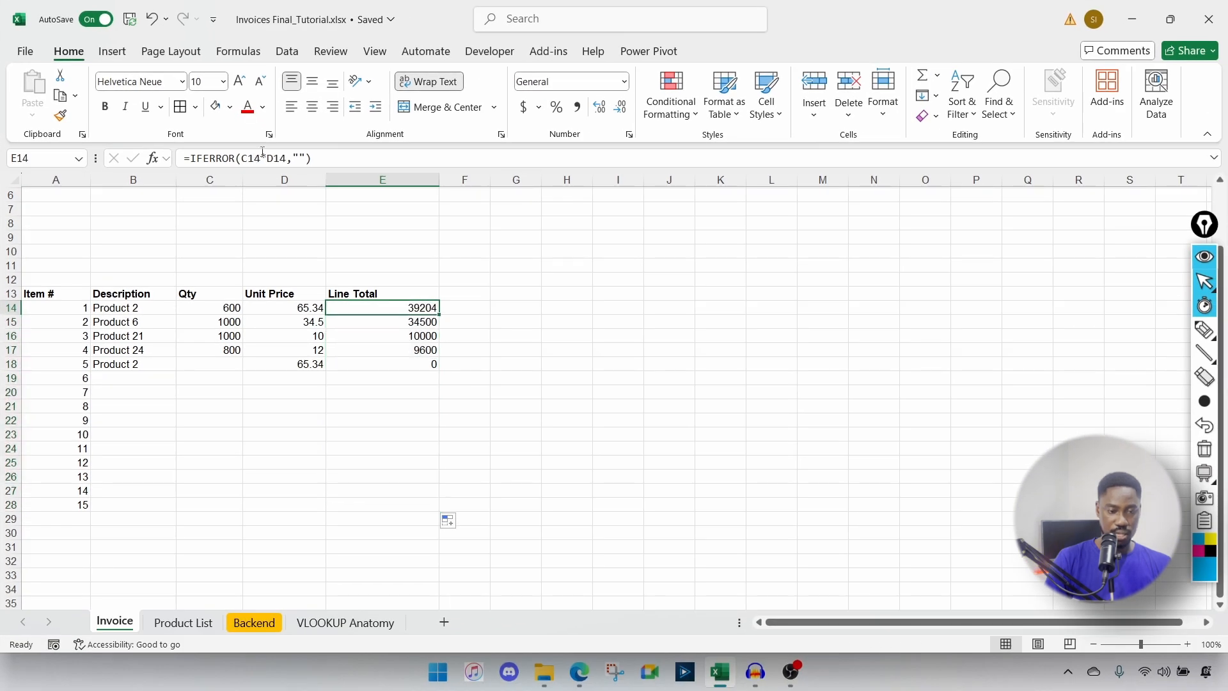
Step: Review the Unit Price and Line Total formulas and the first Item # value
double_click(409, 308)
key(Escape)
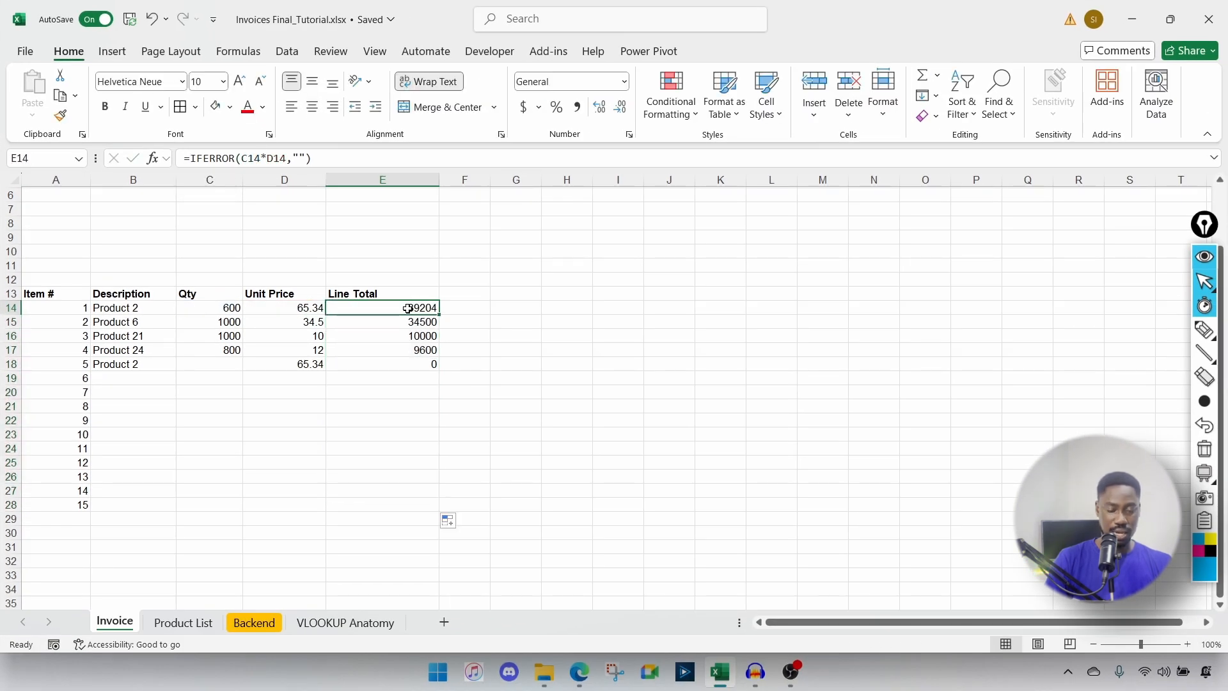
click(280, 308)
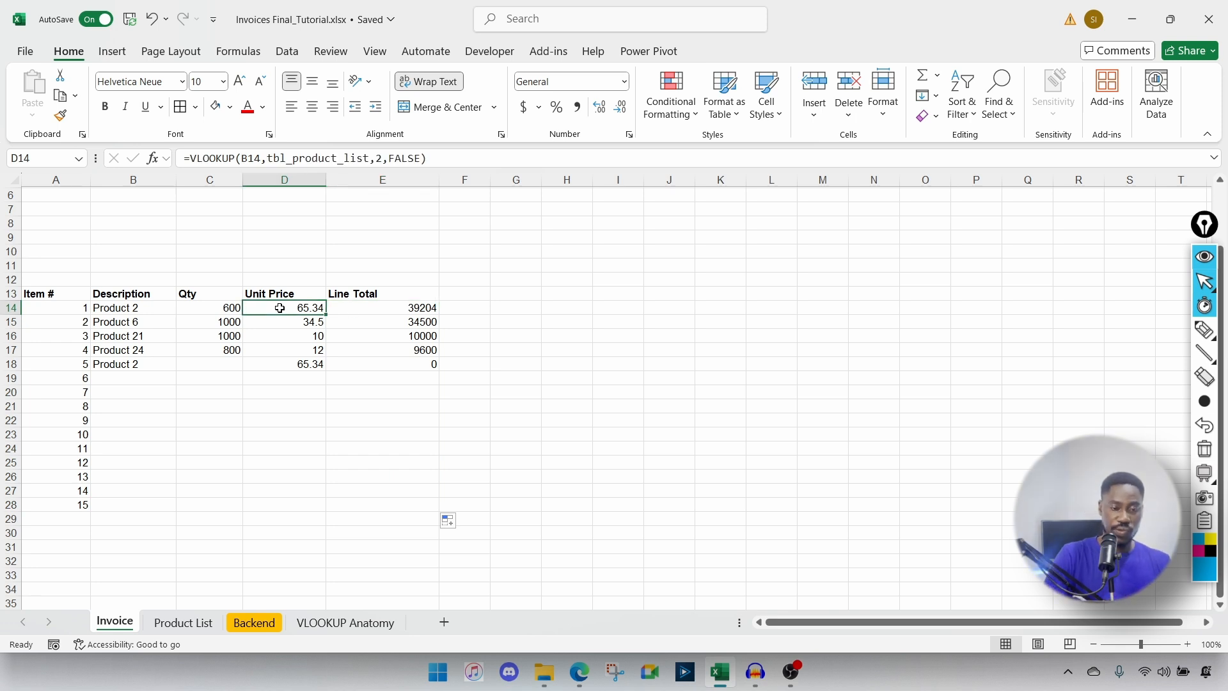
click(355, 307)
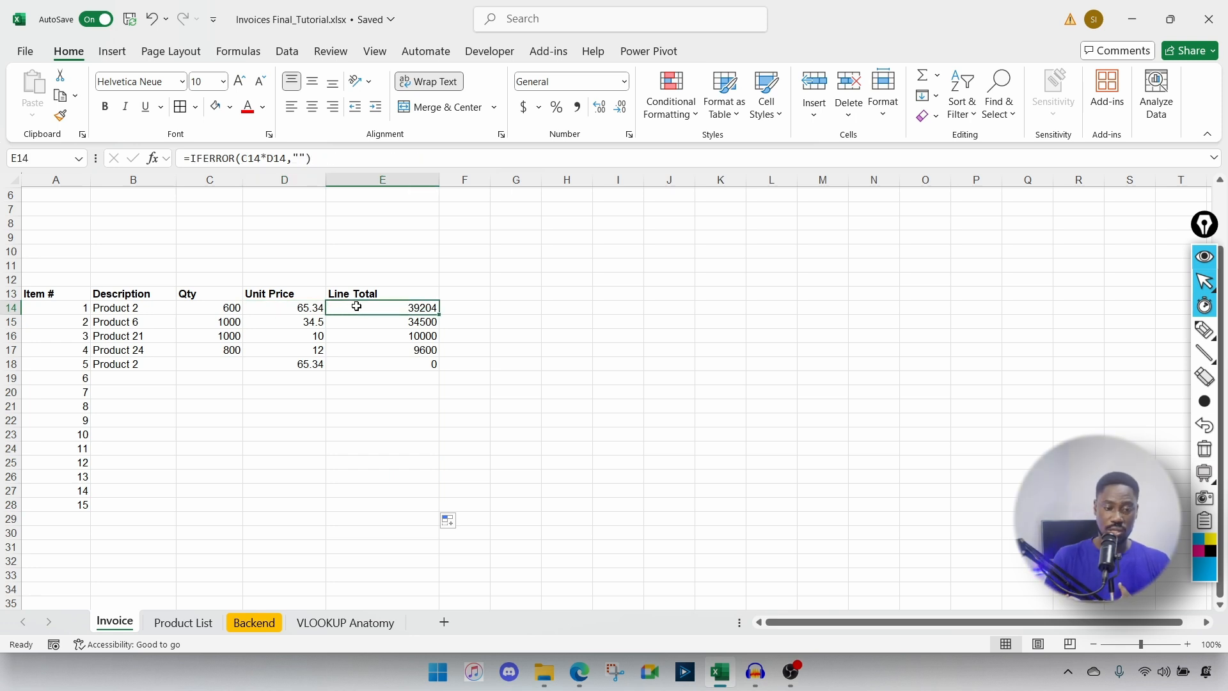
click(248, 422)
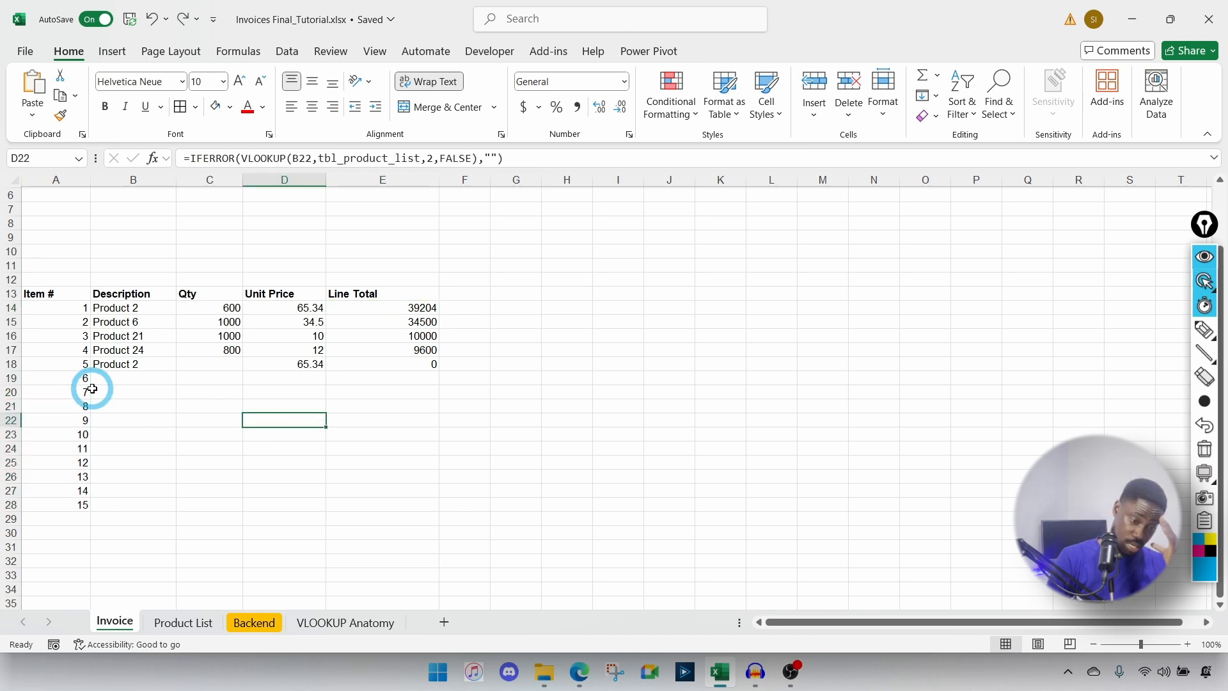
click(82, 309)
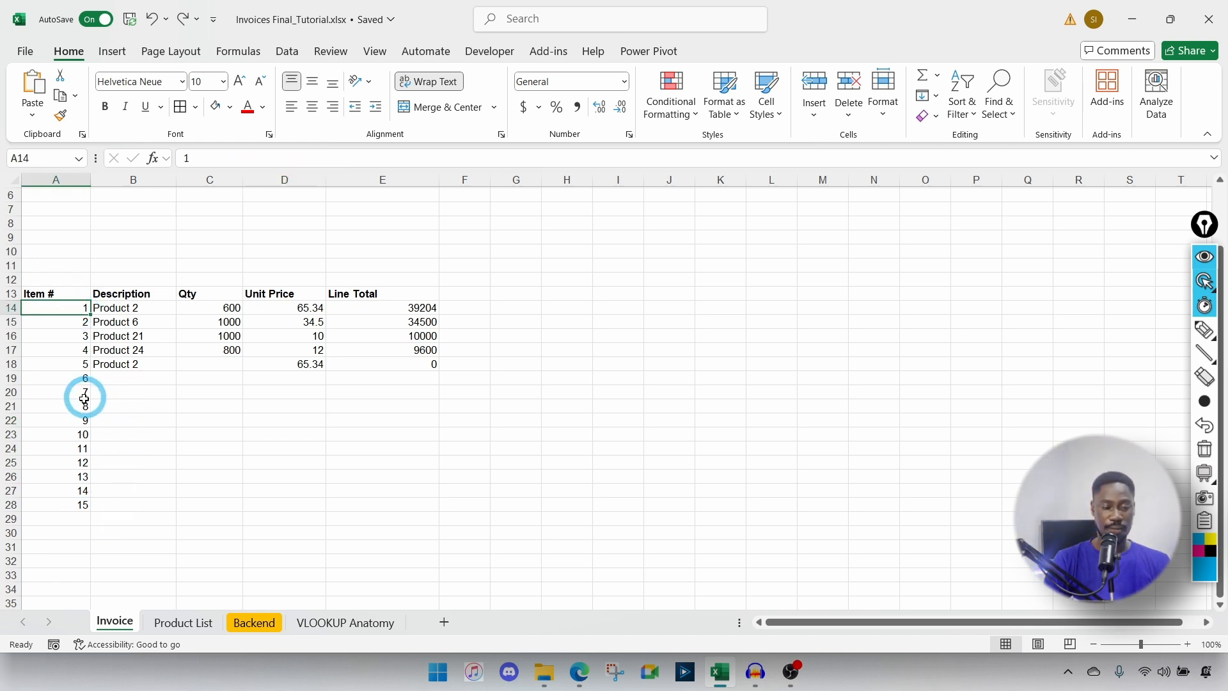
Step: Try 16 in A29, remove it, then clear the 1–15 numbers from A14:A28
click(121, 519)
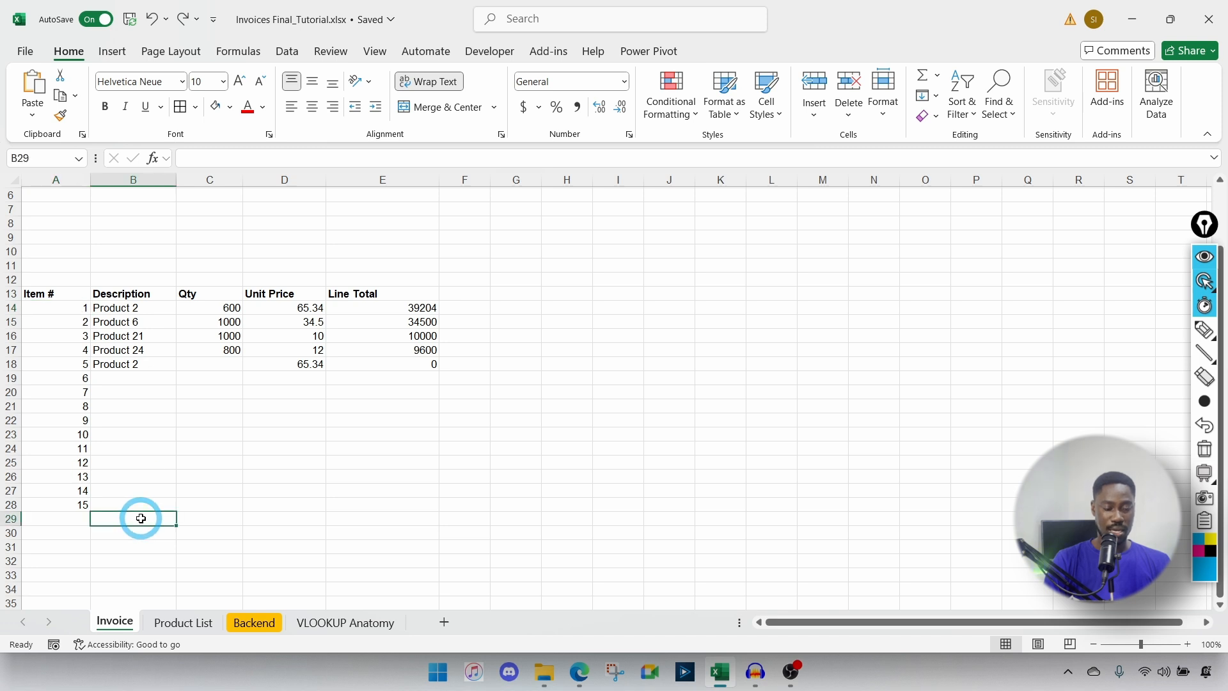
click(56, 518)
text(16)
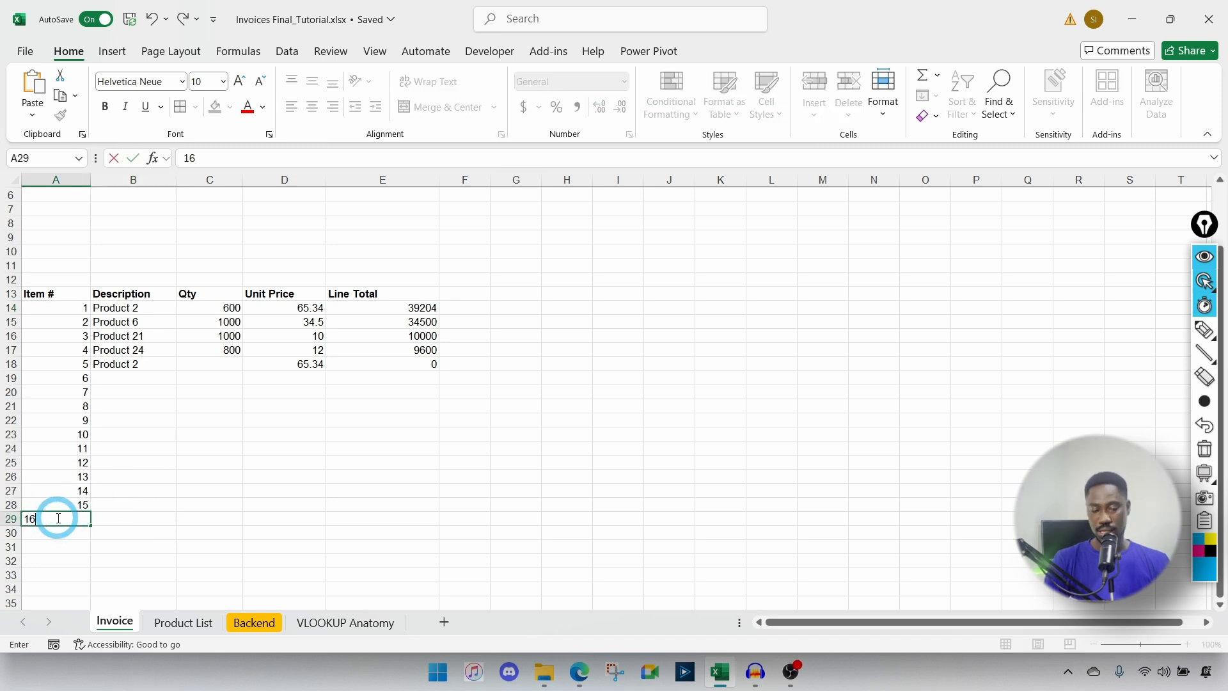
key(Return)
click(57, 518)
key(Delete)
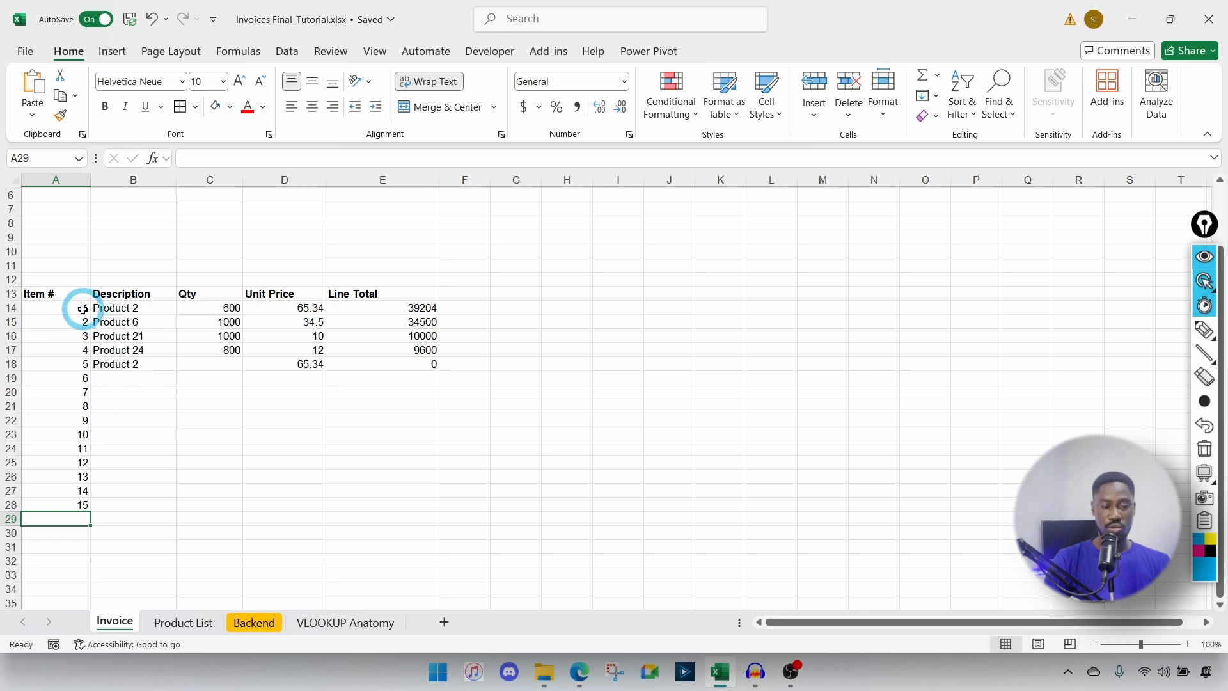
drag(74, 312, 76, 510)
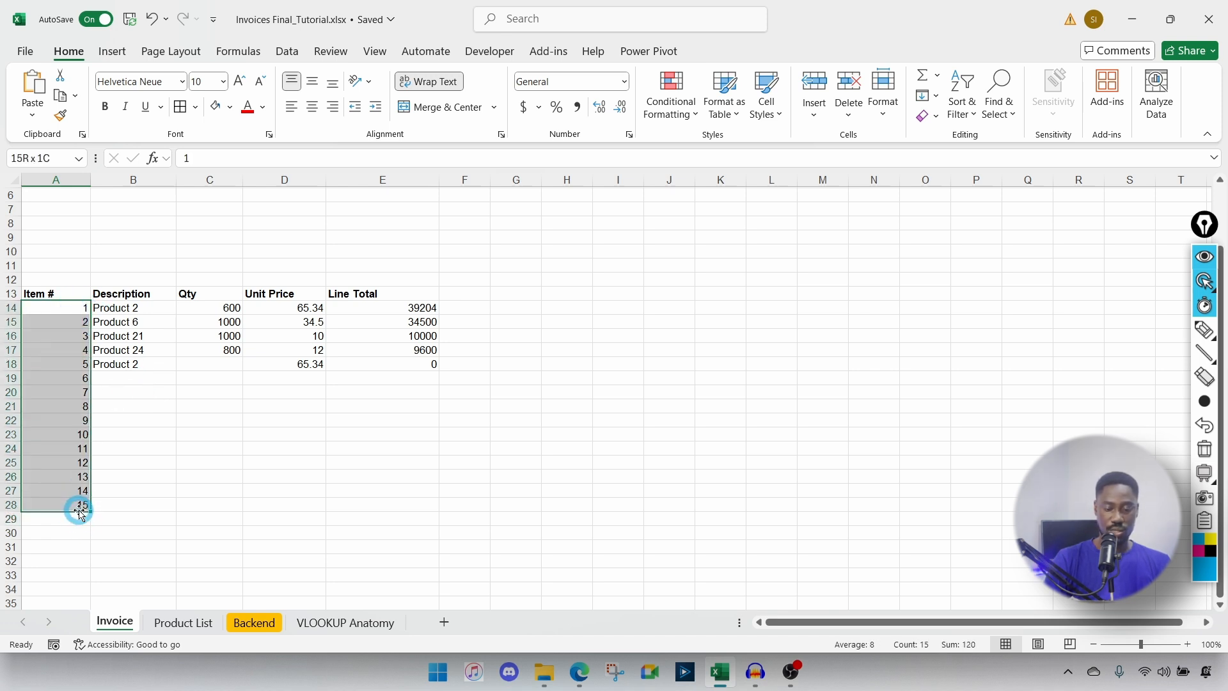
key(Delete)
click(63, 304)
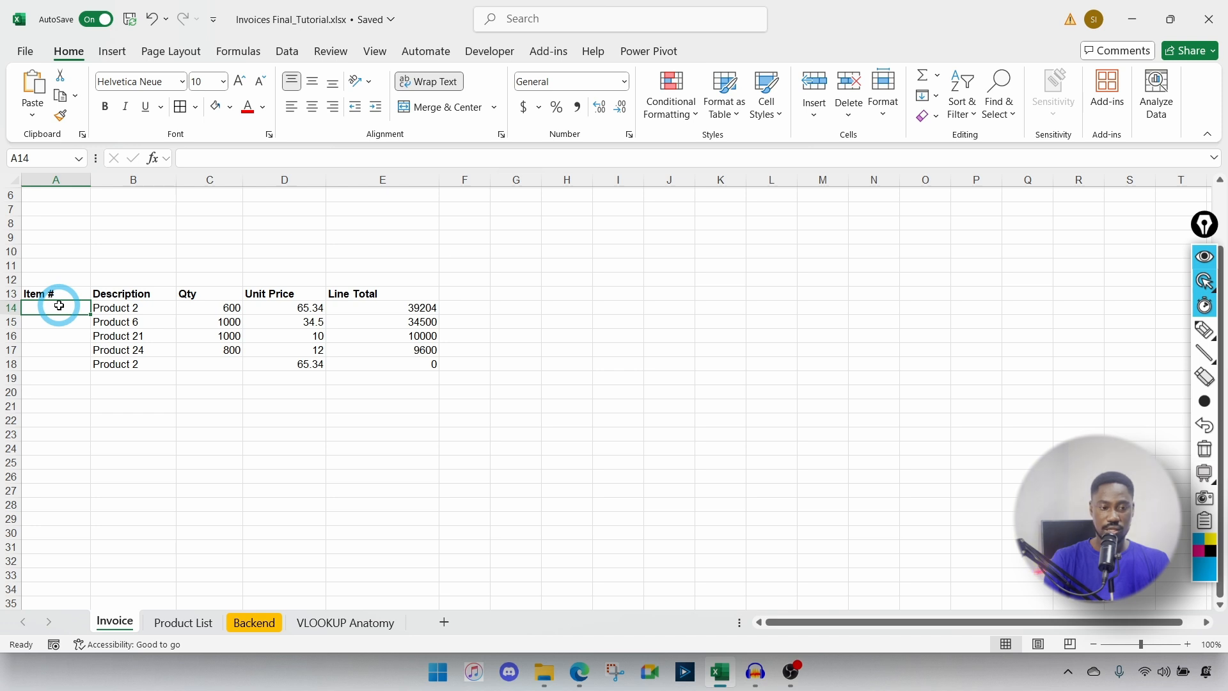
text(=ROW)
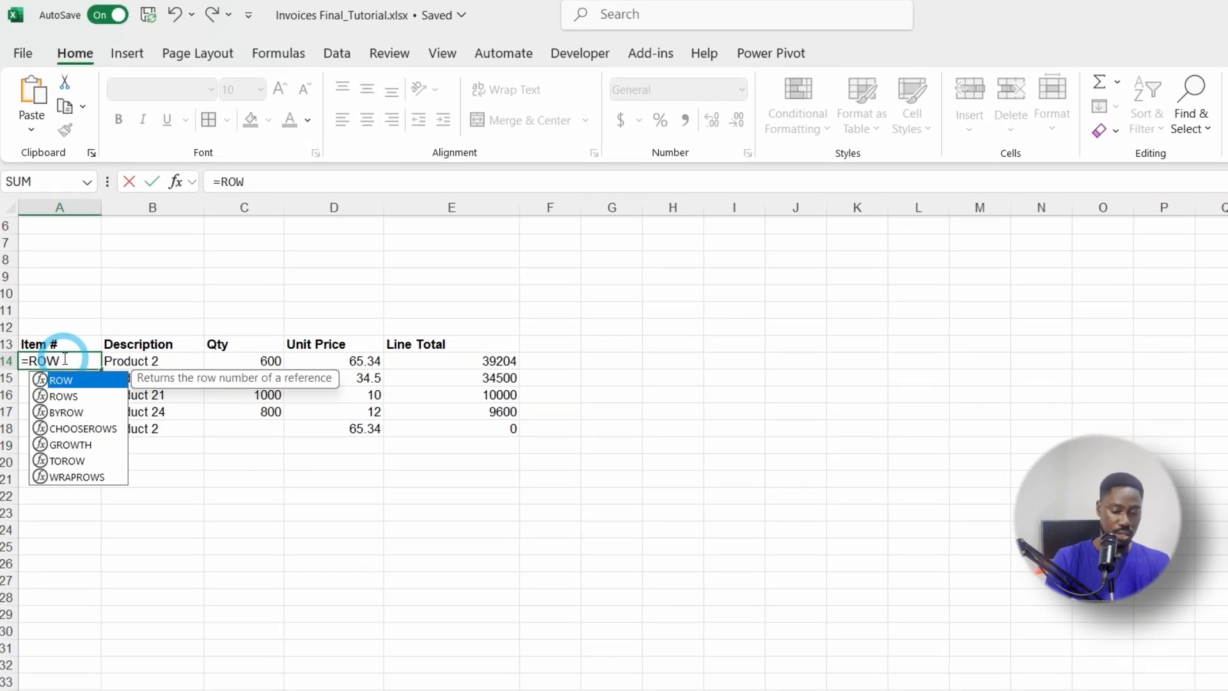
text(())
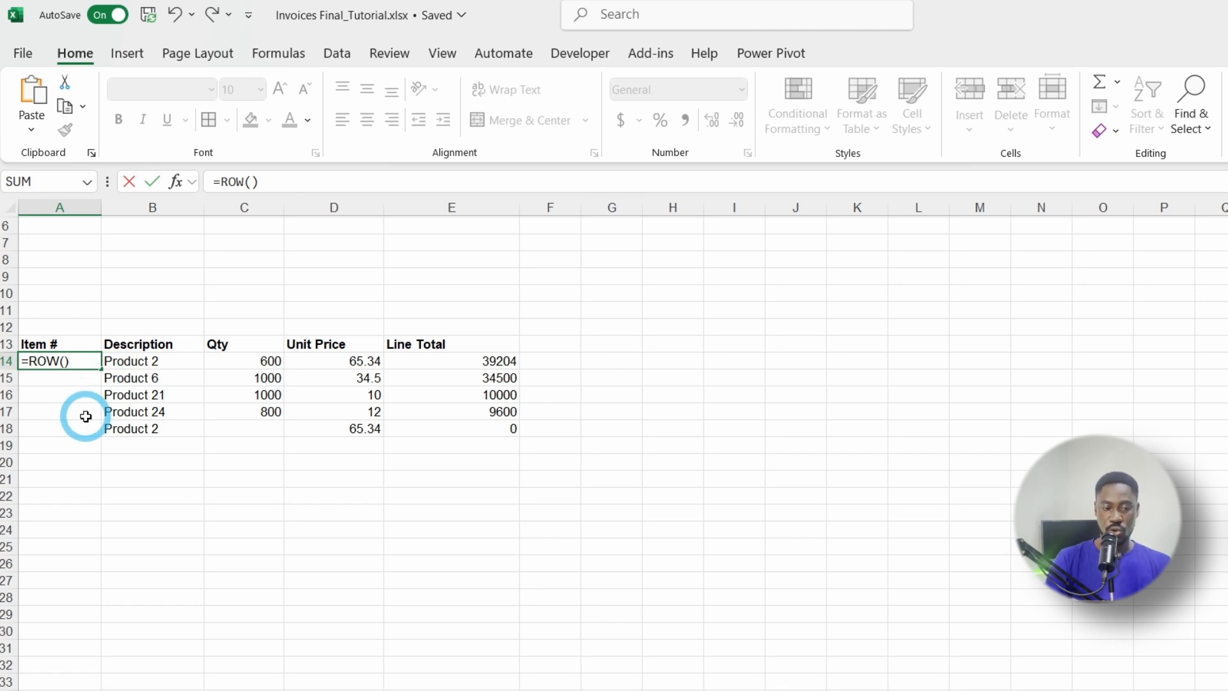
key(BackSpace)
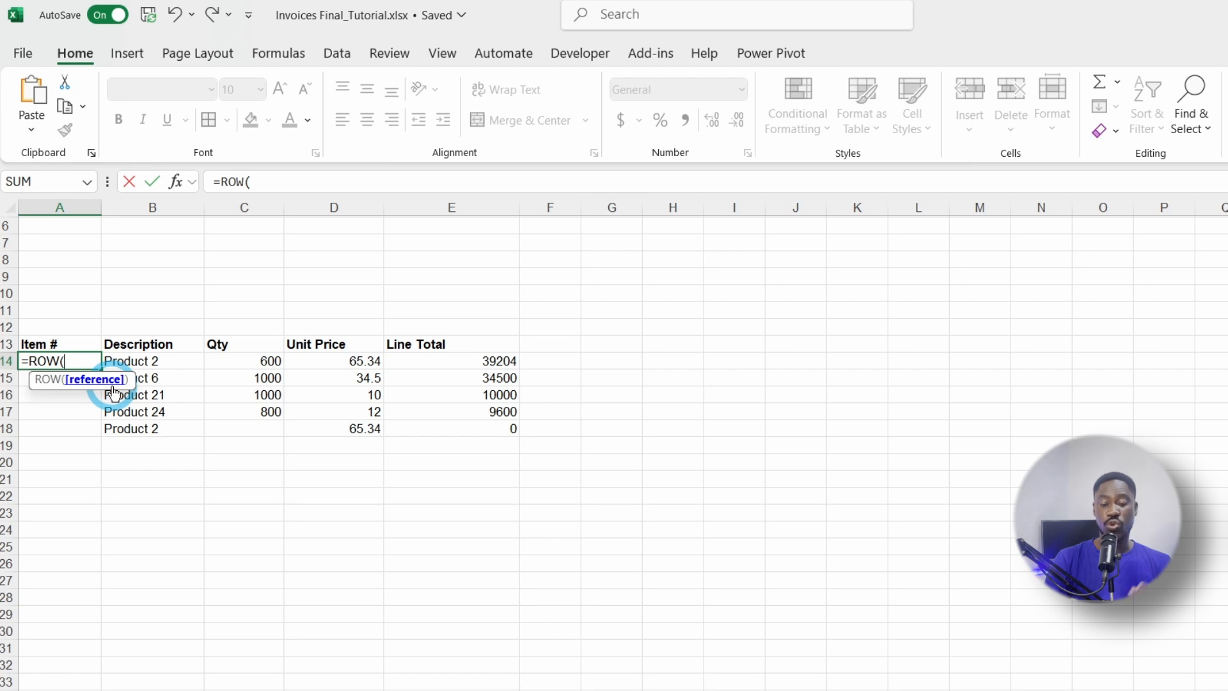
key(Return)
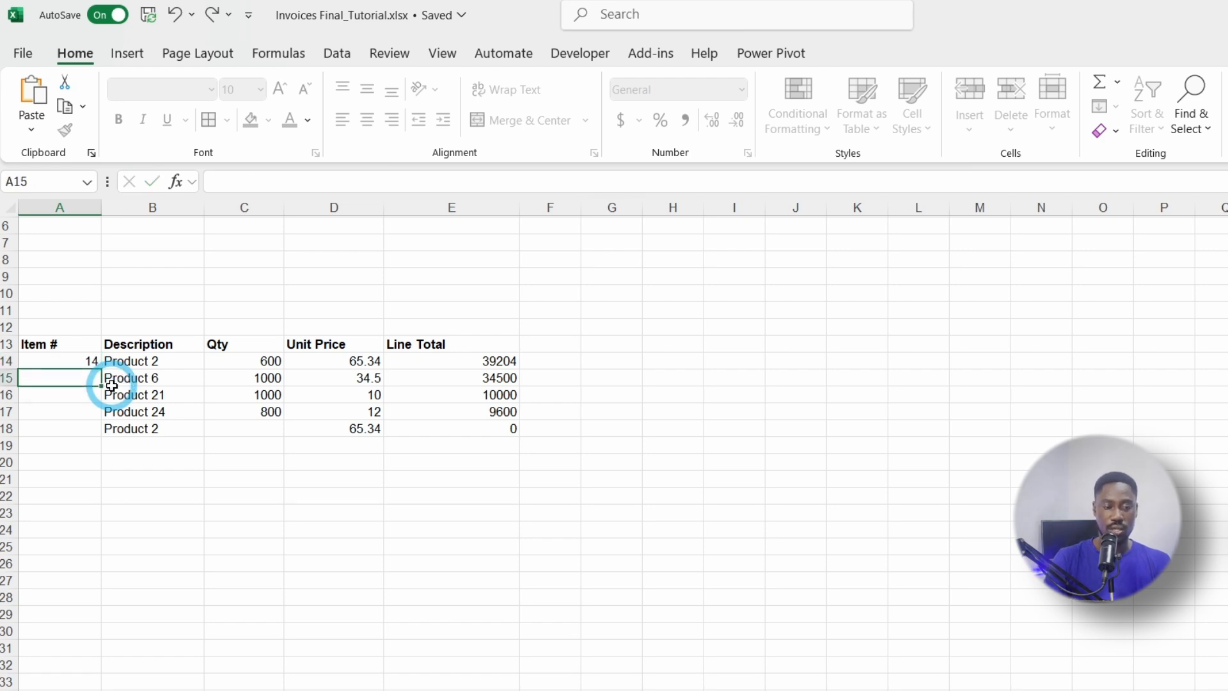
click(67, 361)
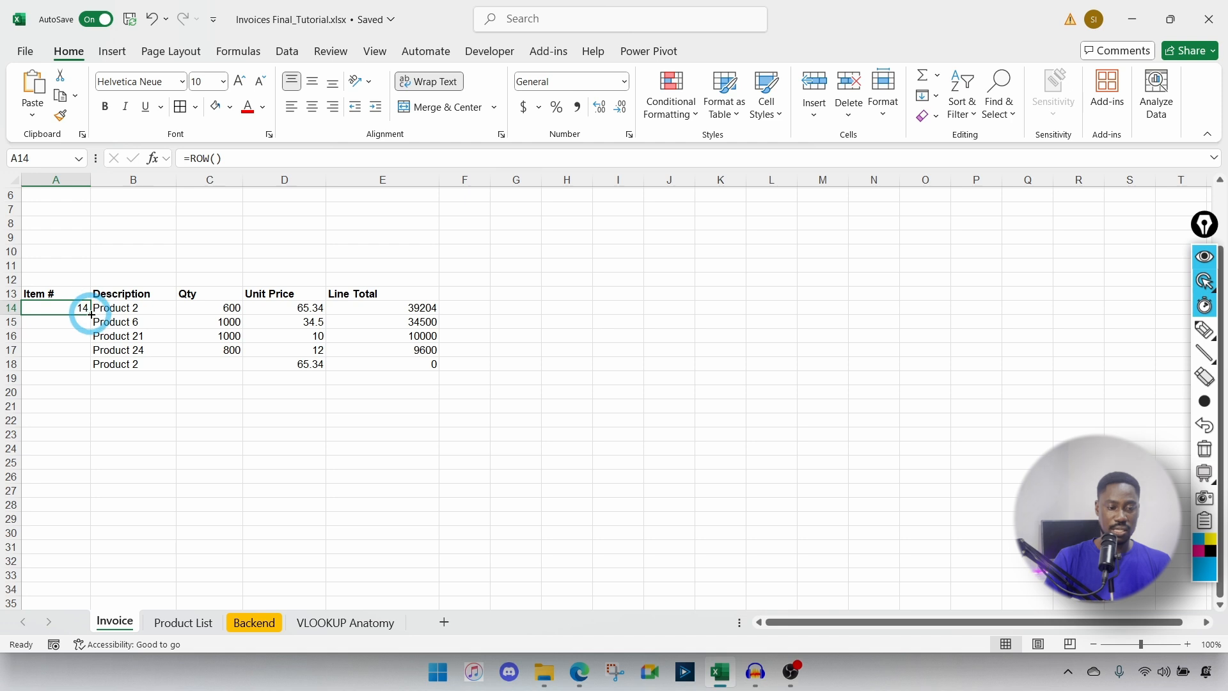
drag(90, 314, 82, 374)
click(64, 362)
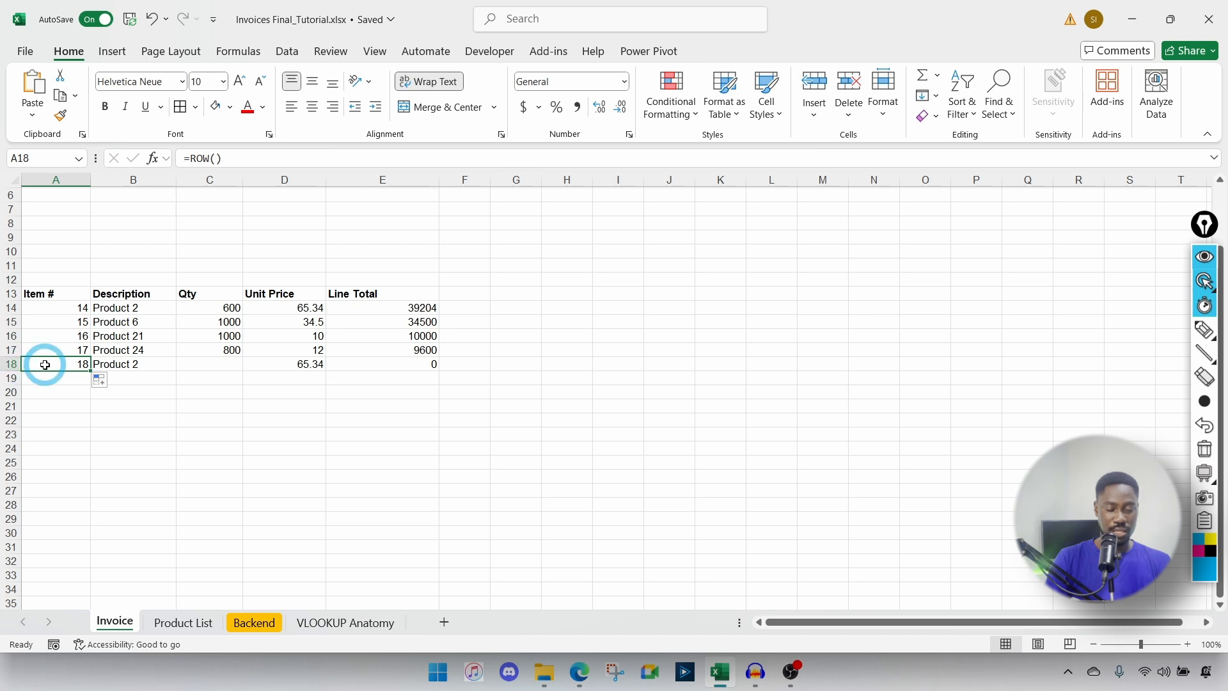
click(57, 565)
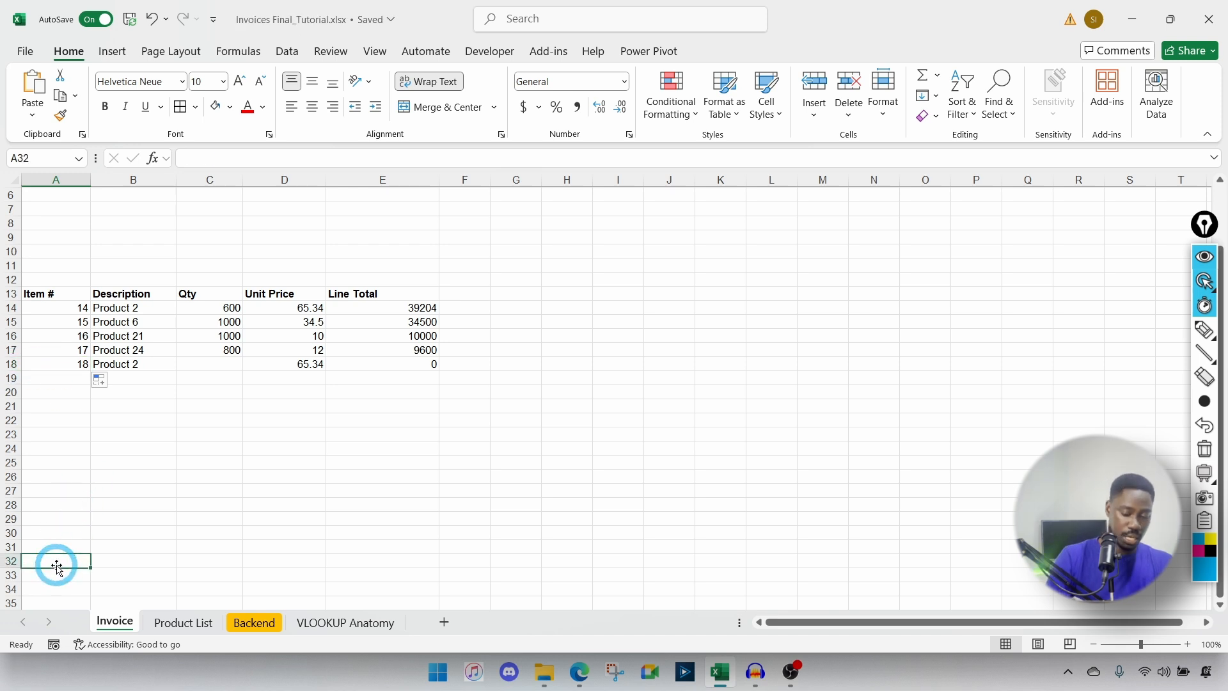
text(=Row)
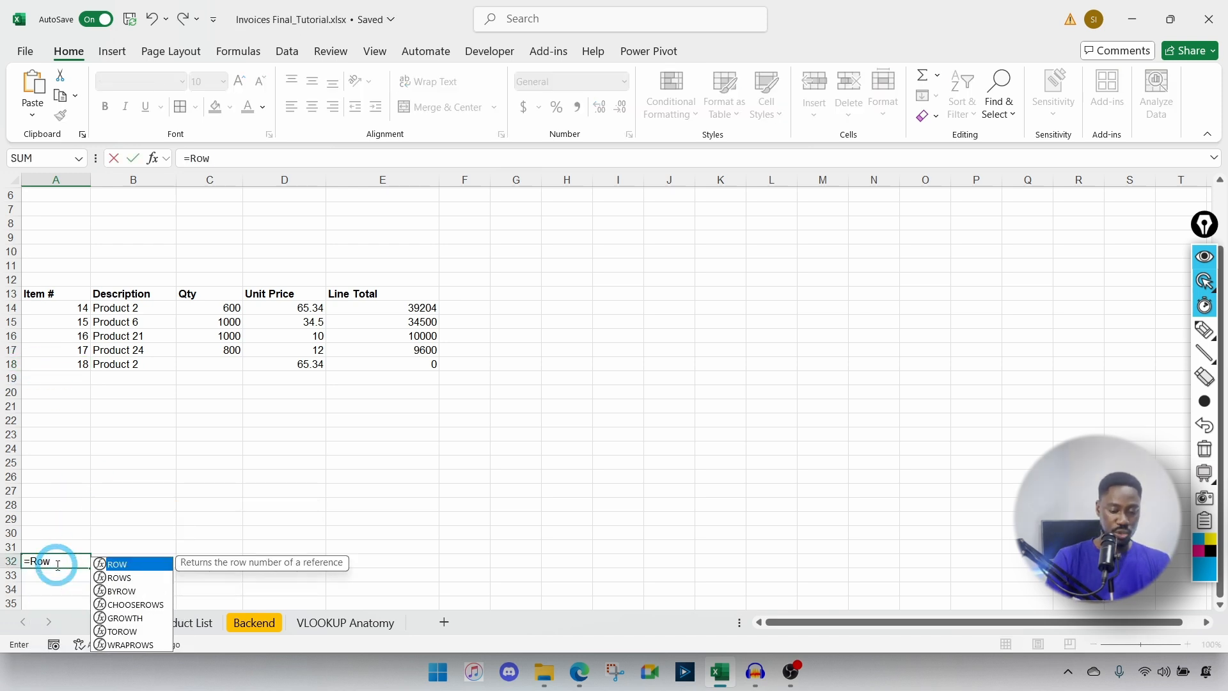
text(())
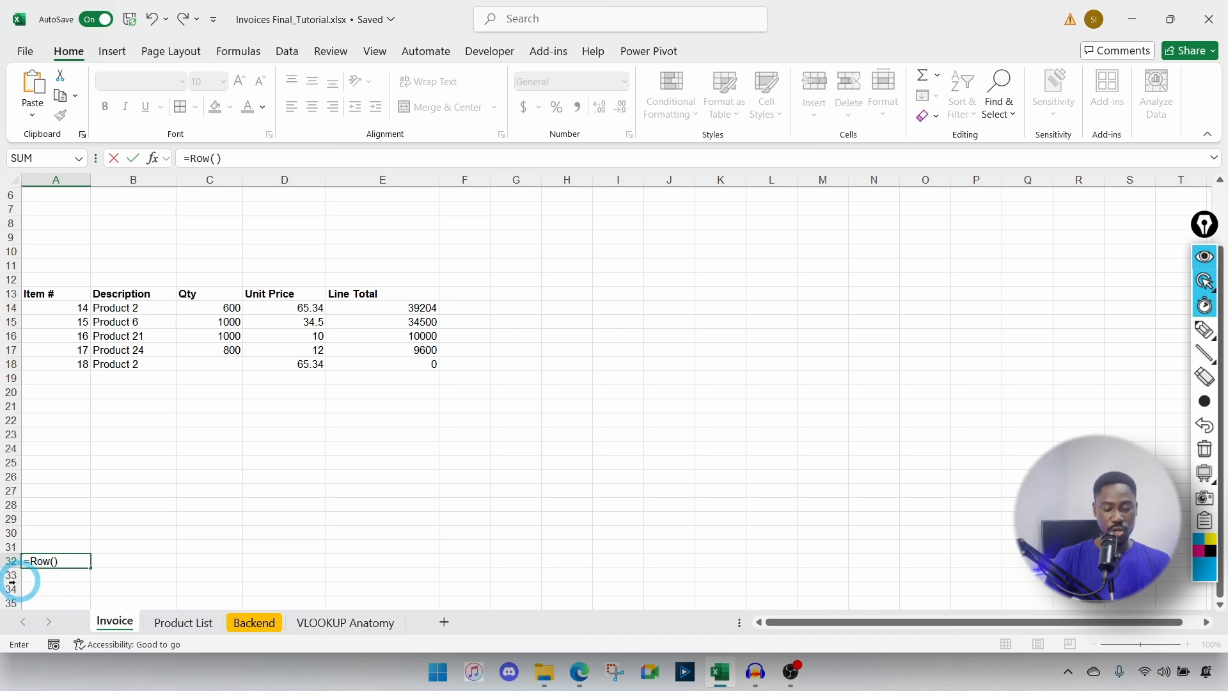
key(Return)
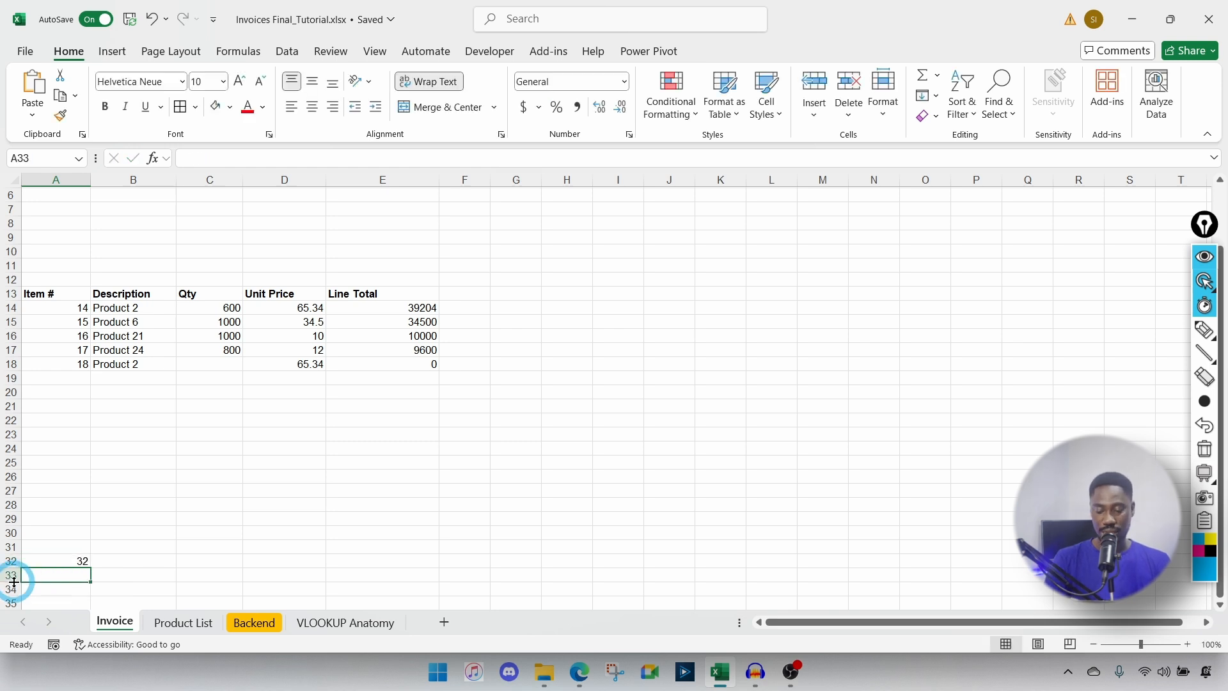
key(Up)
key(Delete)
click(69, 310)
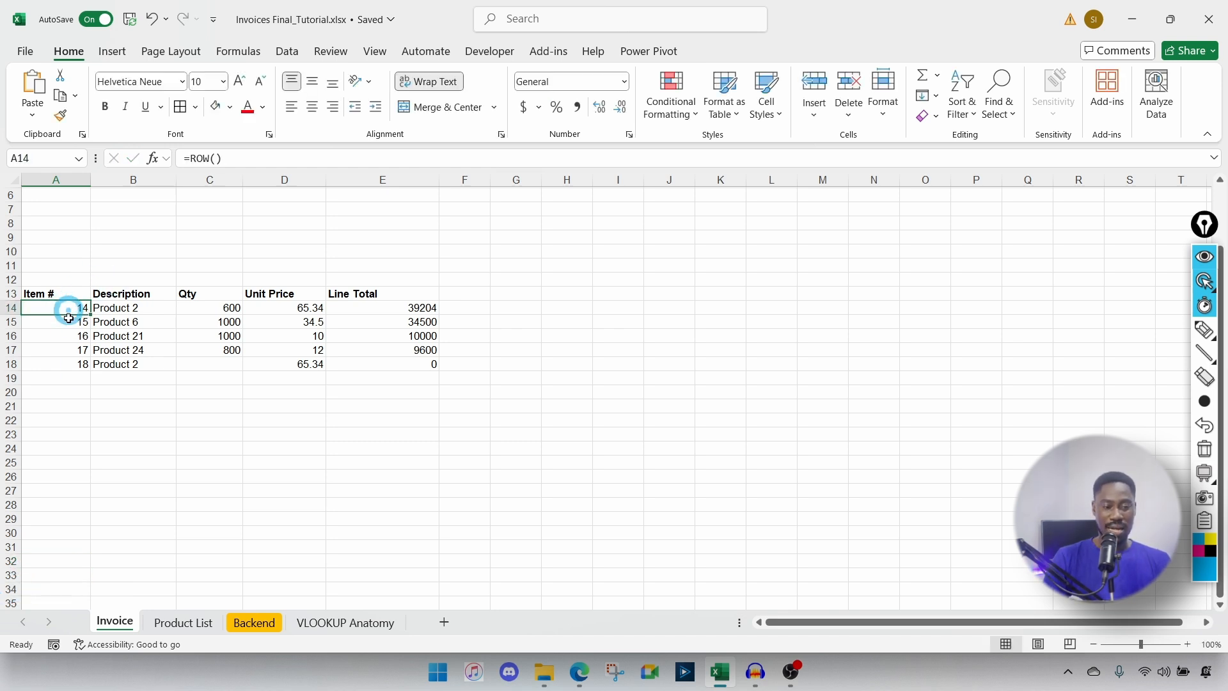
drag(69, 318, 71, 359)
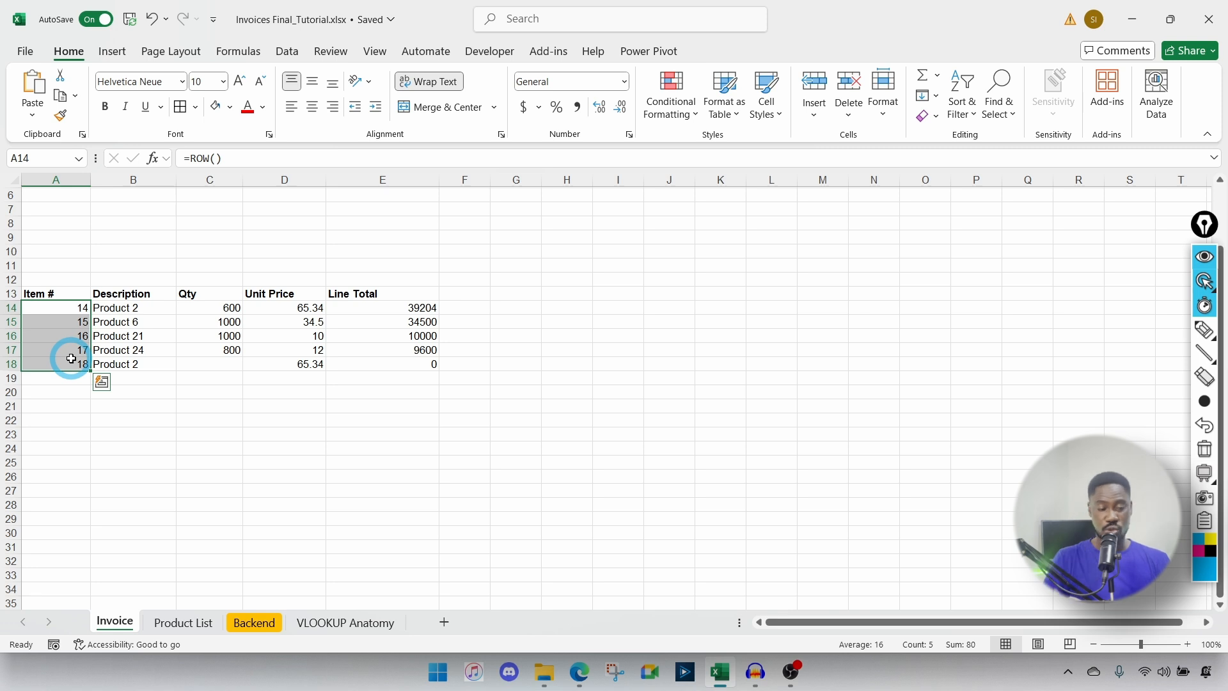
click(72, 306)
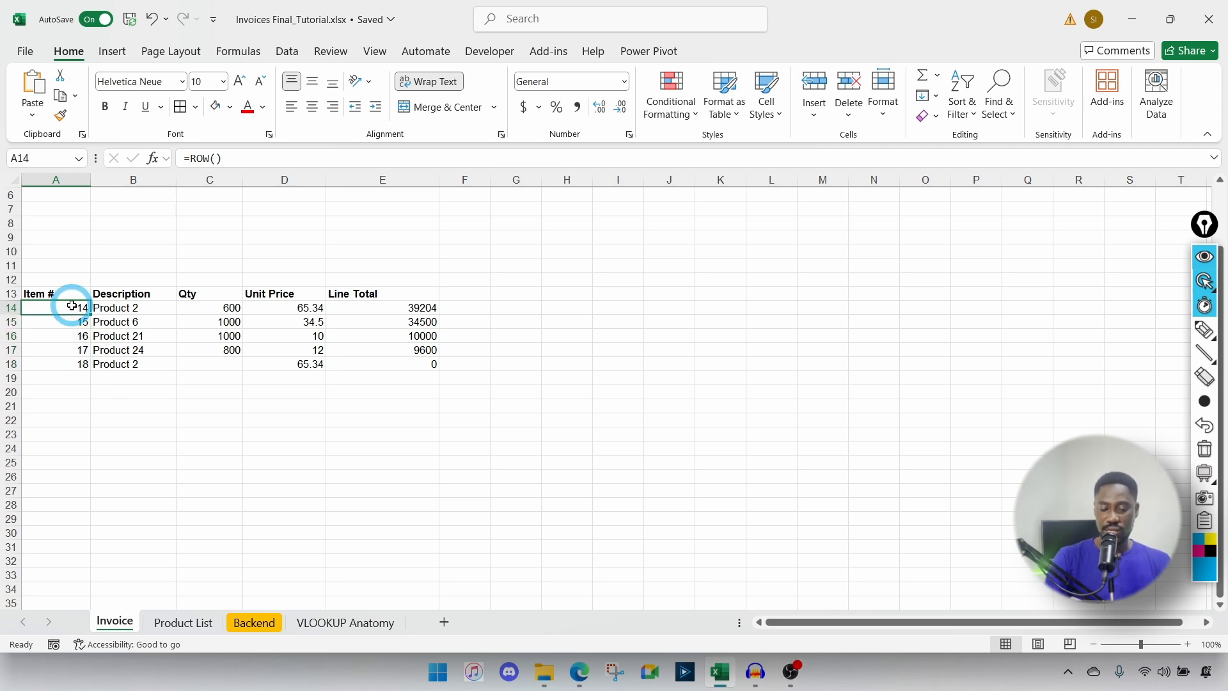
drag(71, 306, 67, 364)
key(Delete)
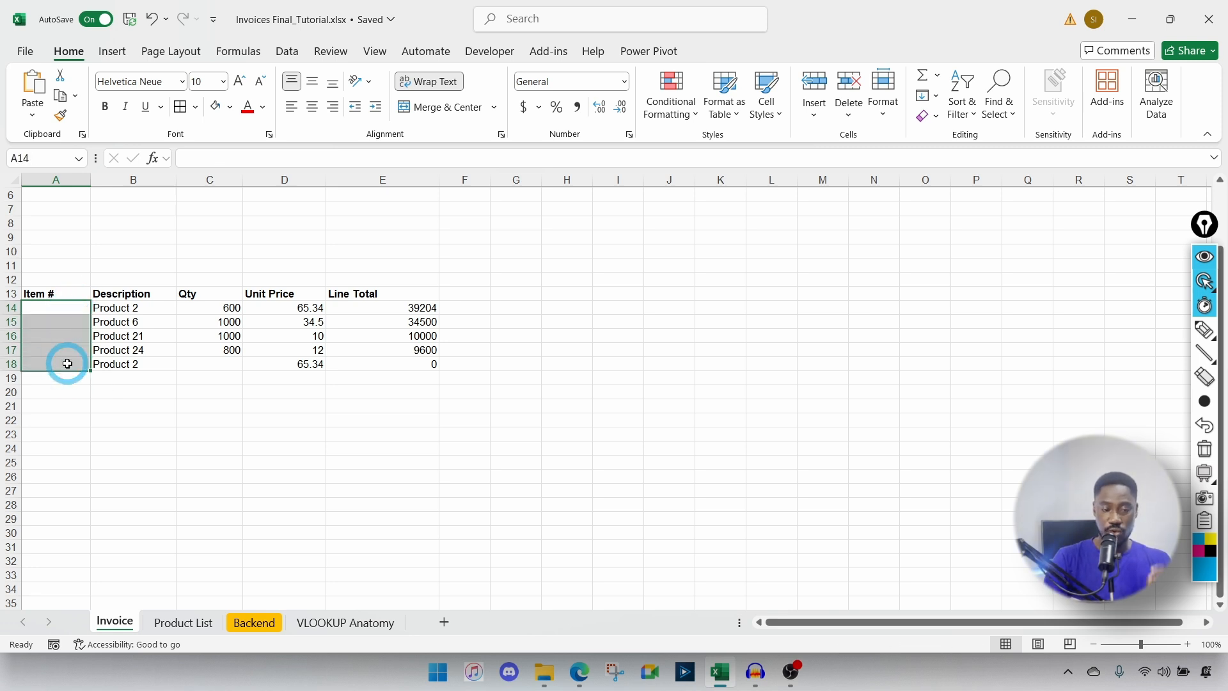
click(42, 308)
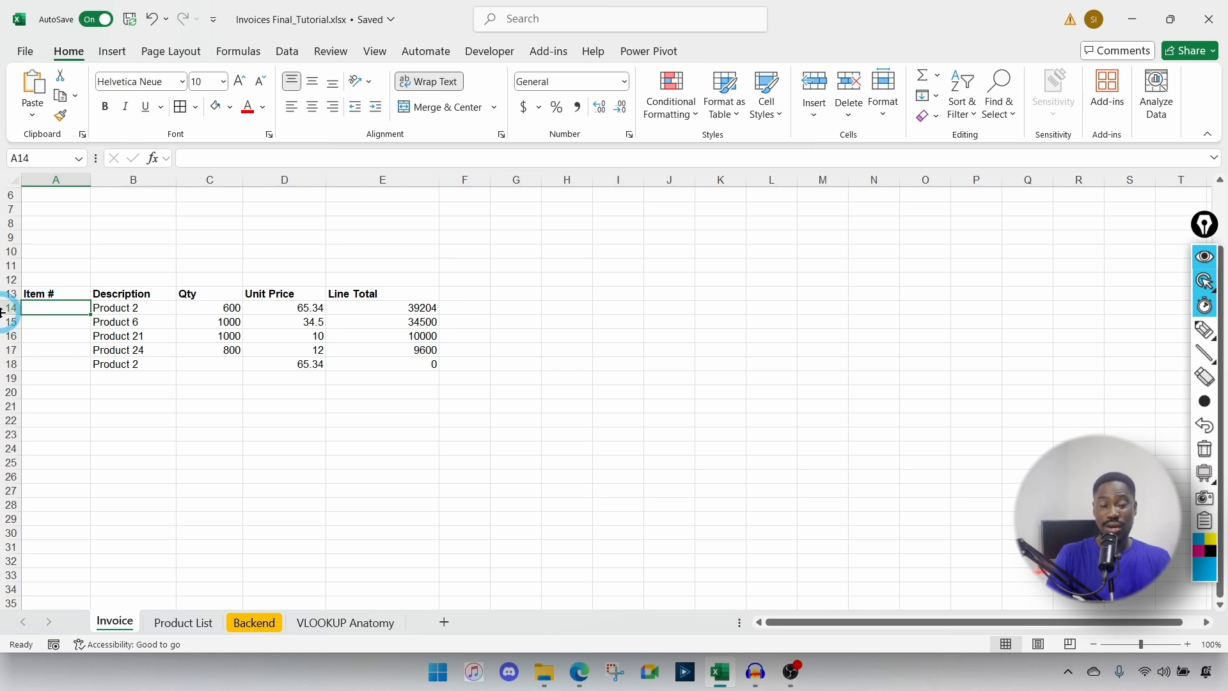
Step: Enter =ROW(A1) in A14 as the first Item # number
text(=)
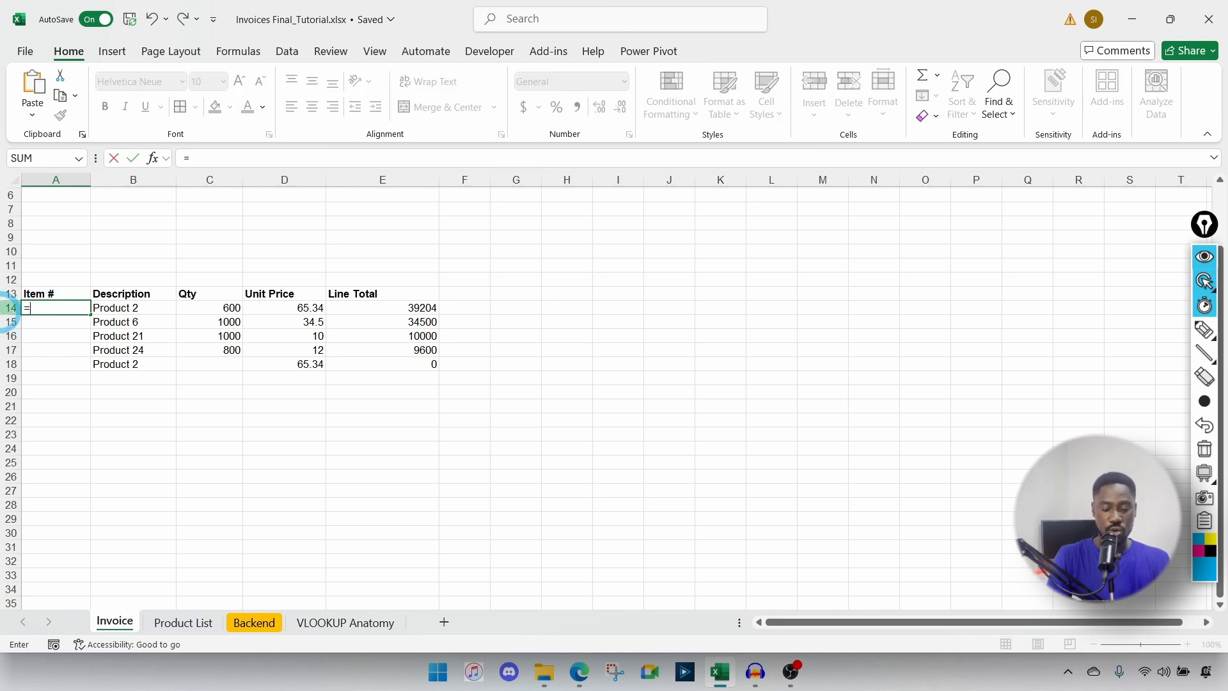
text(ROW()
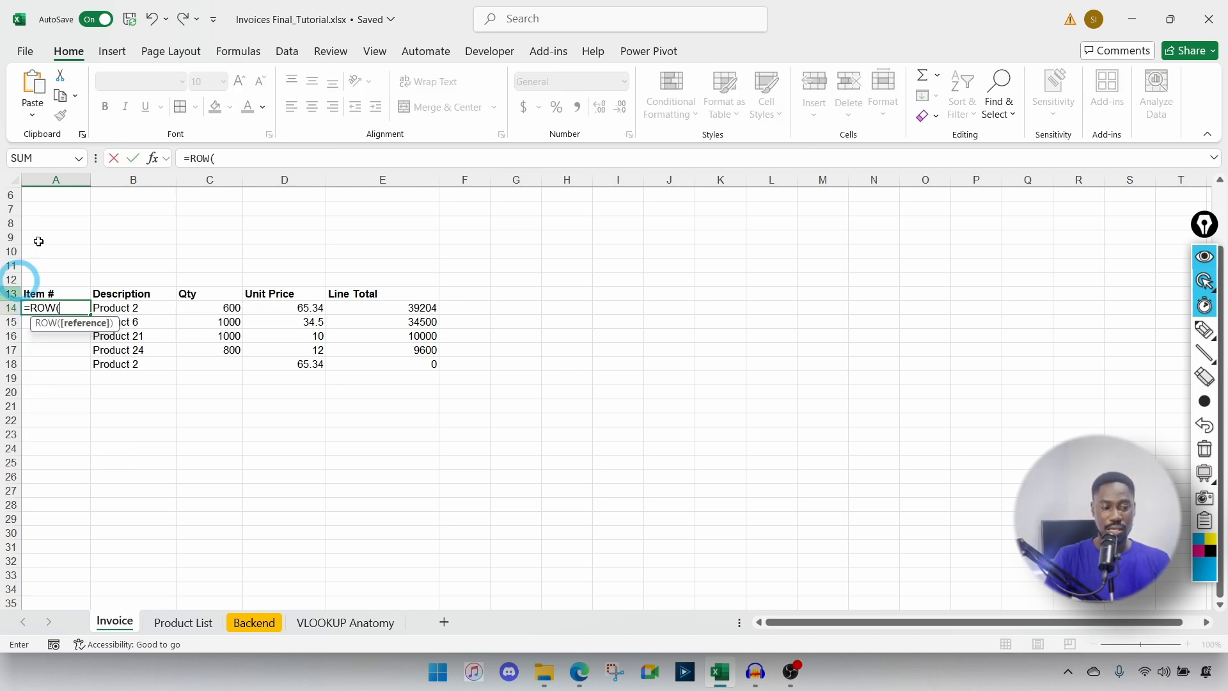
scroll(40, 195, up, 1)
scroll(39, 195, up, 1)
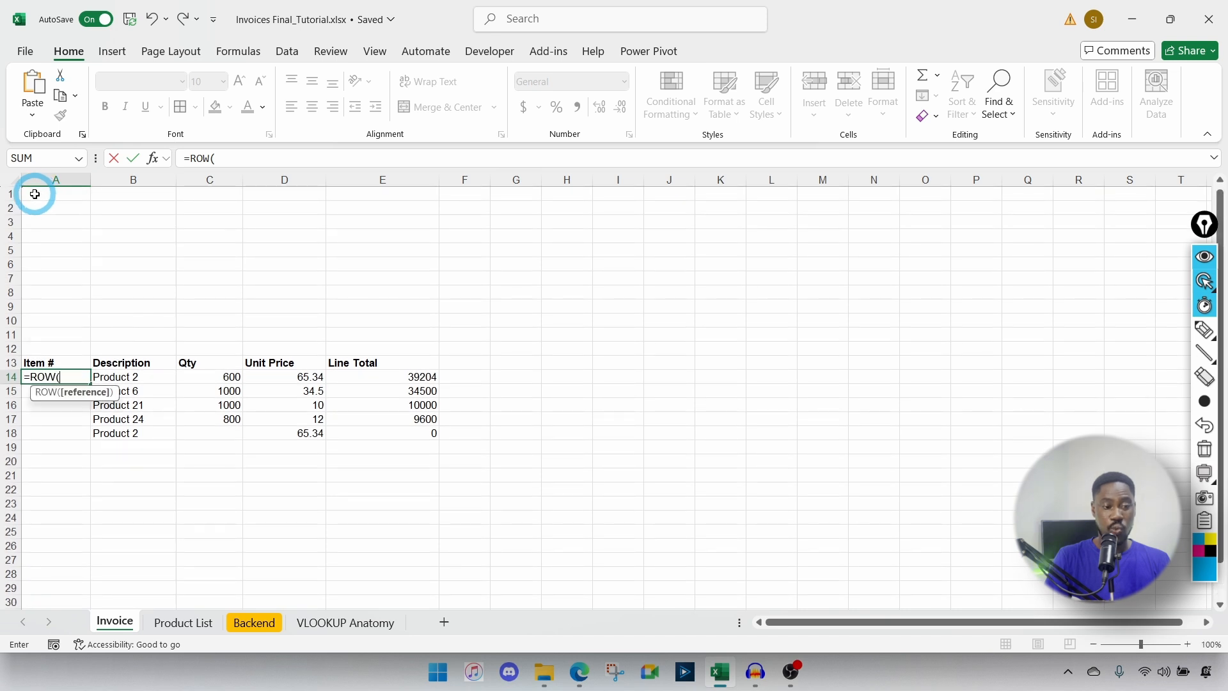
click(36, 192)
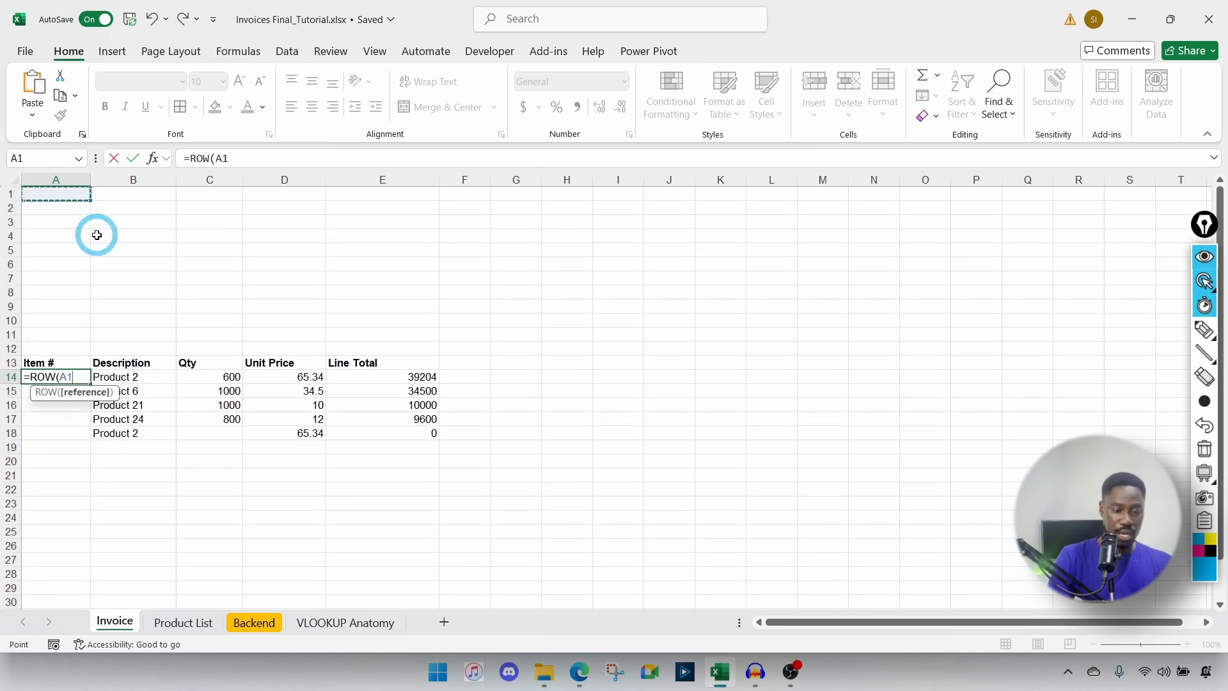
text())
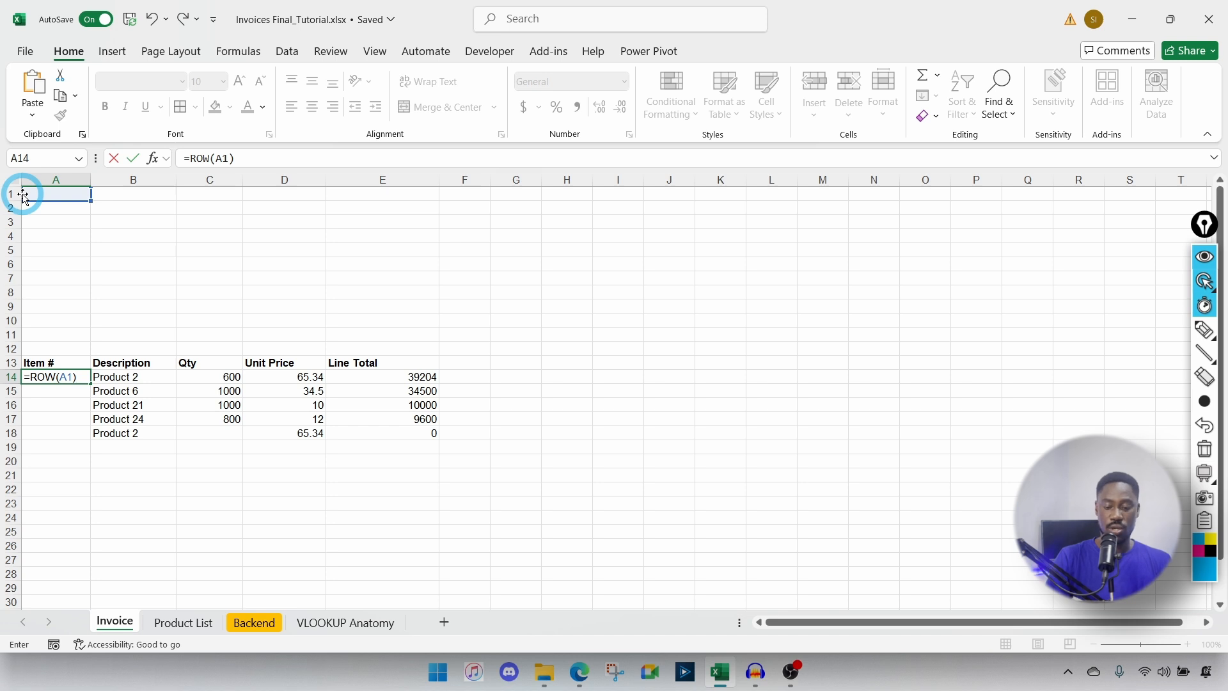
key(Return)
Step: Fill the ROW formula down to row 28, numbering items 1 to 15
click(68, 376)
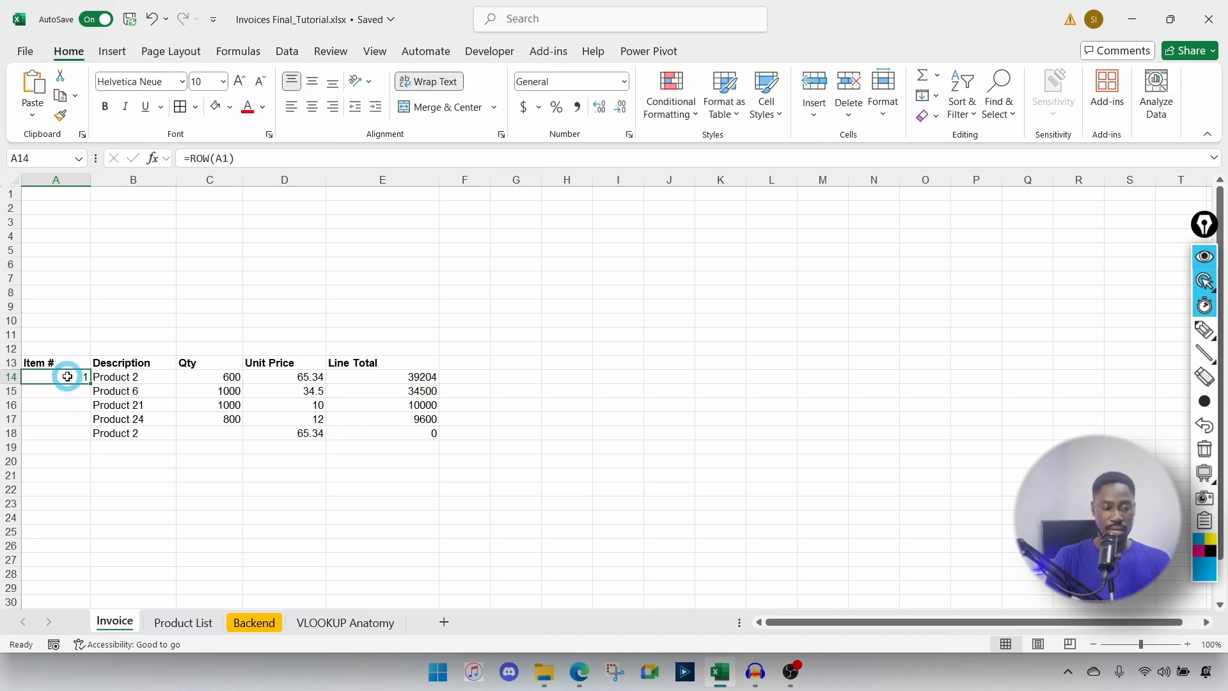
drag(89, 384, 83, 567)
scroll(82, 550, down, 2)
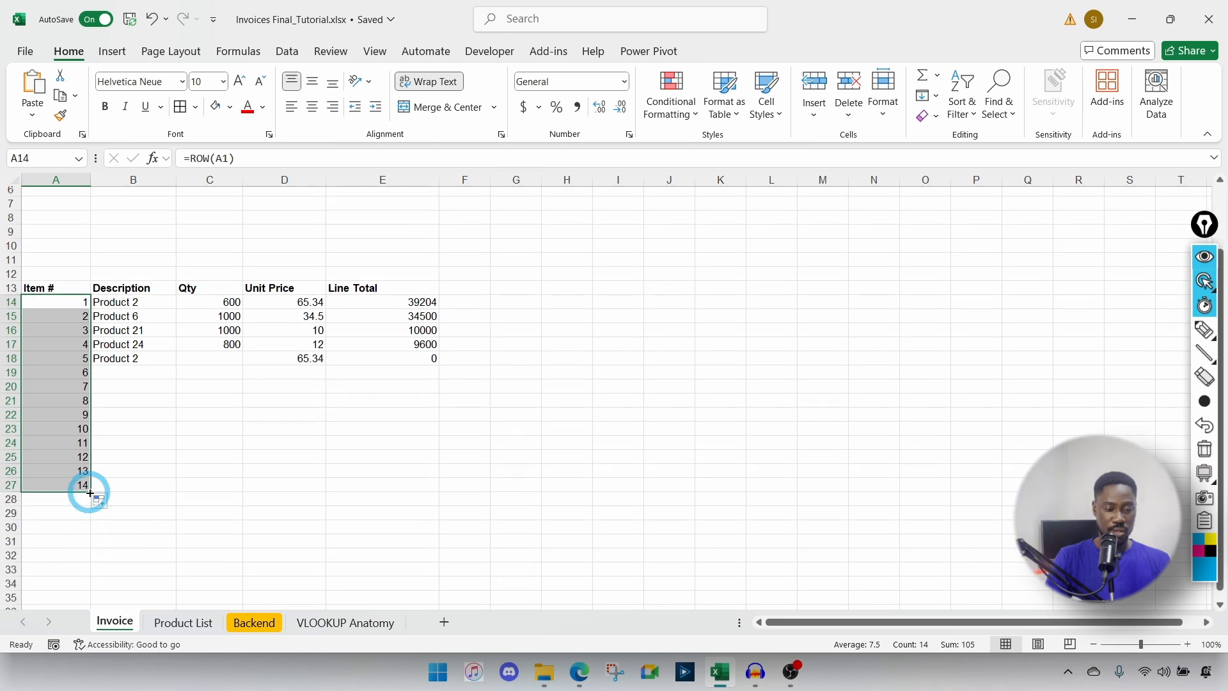
drag(89, 493, 90, 502)
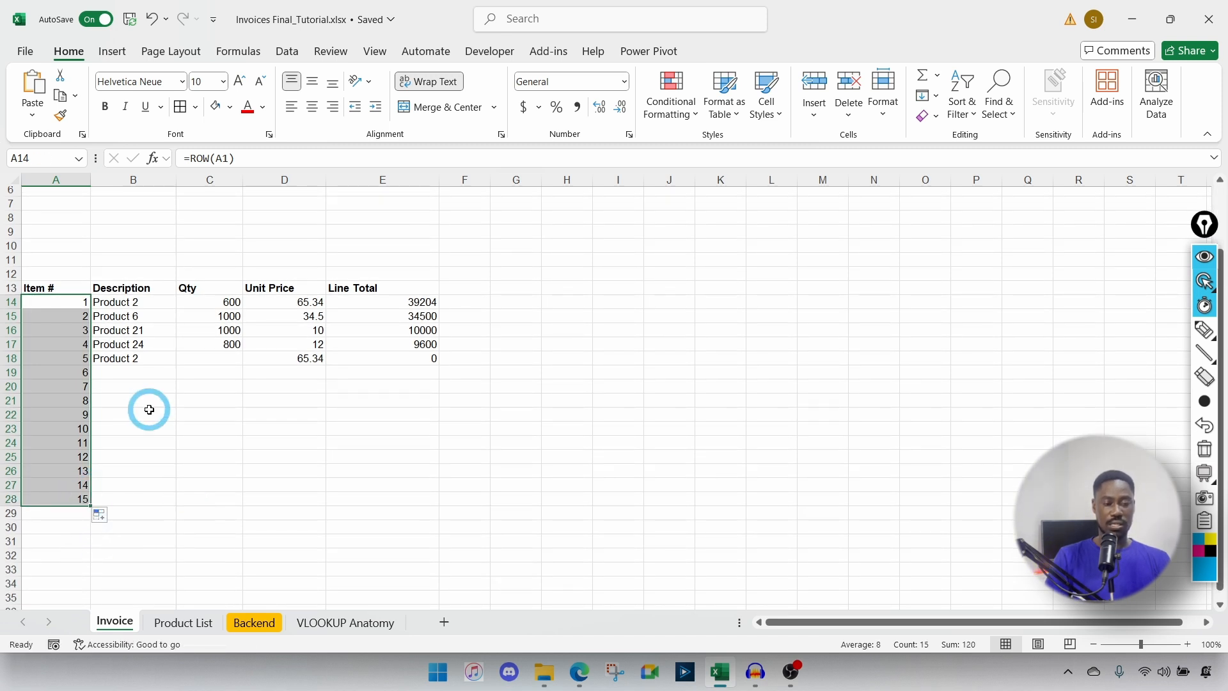
click(57, 386)
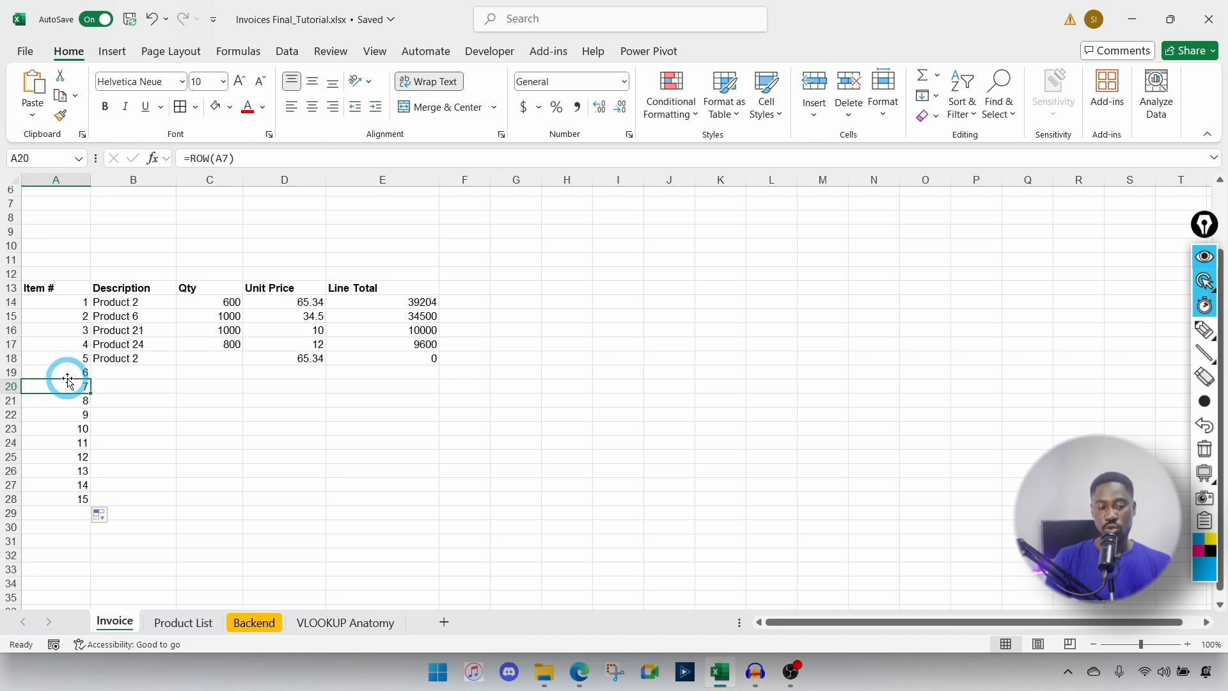
click(60, 371)
click(115, 370)
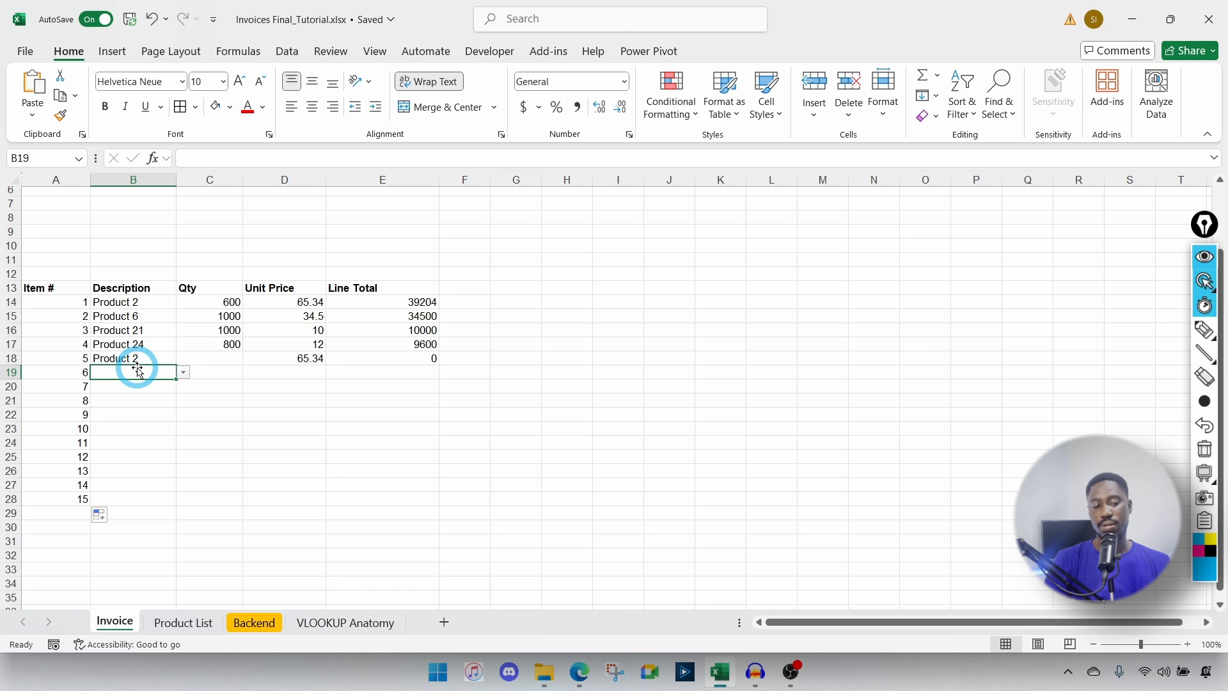
Step: Choose Product 2 for row 19 and enter =LEN(B14) in H14
click(183, 372)
click(119, 392)
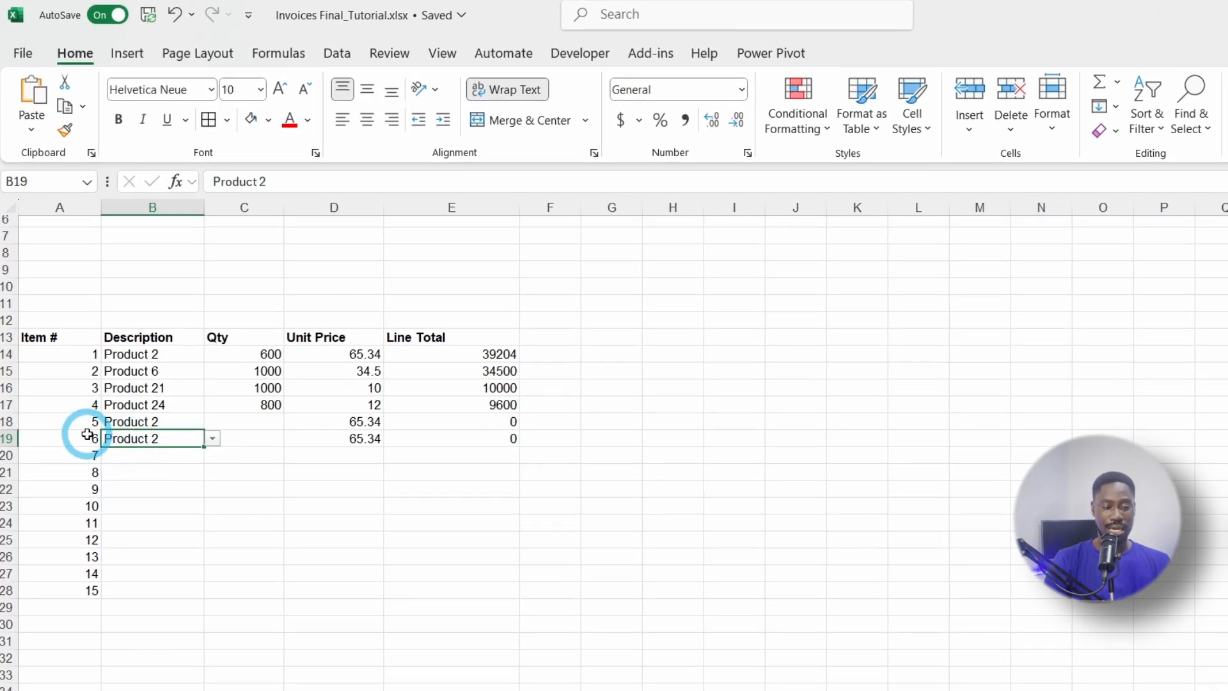
click(678, 343)
click(665, 353)
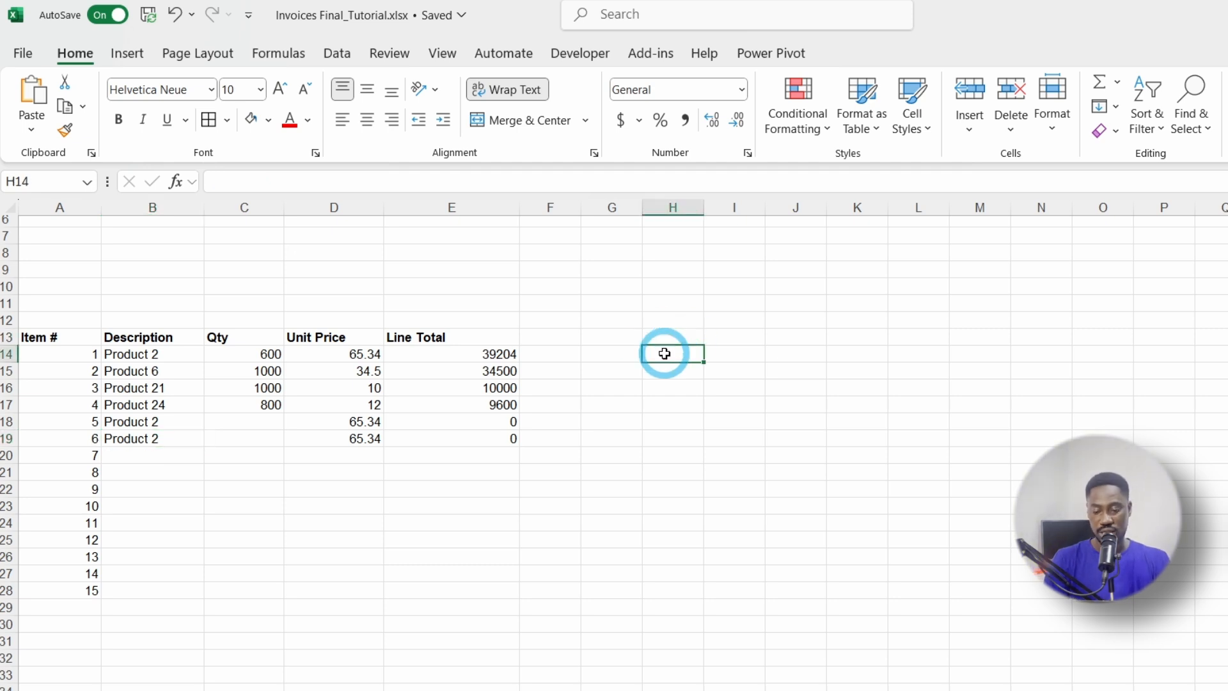
text(=LEN)
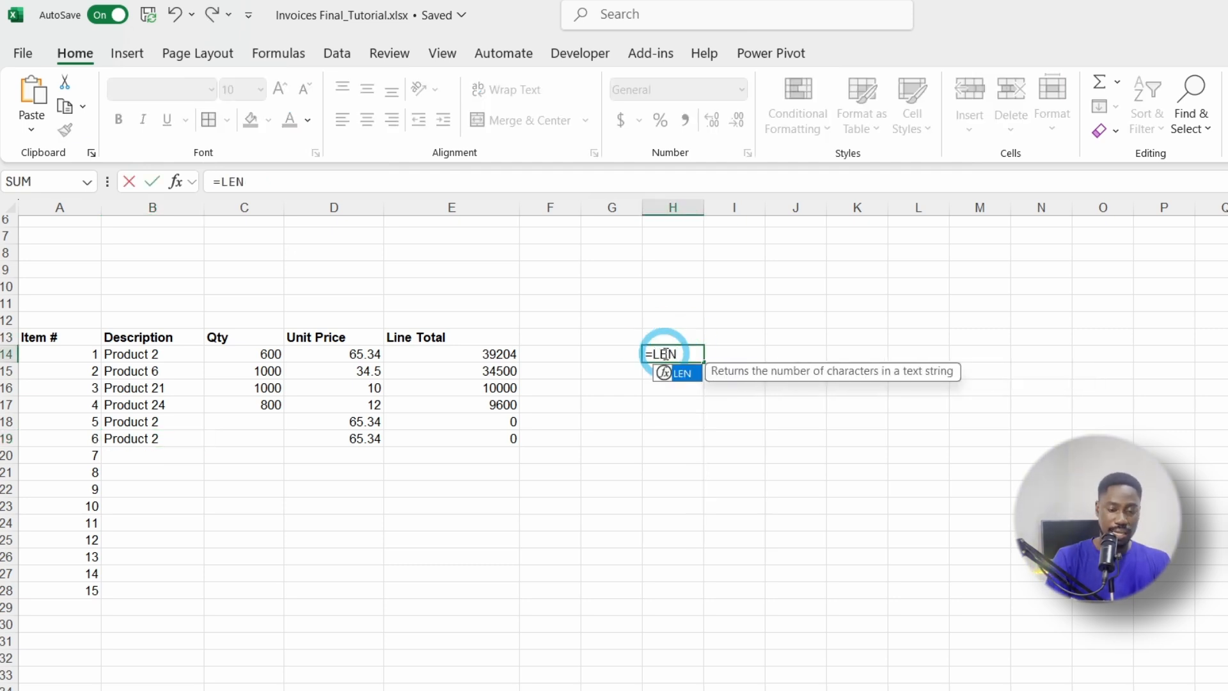
text(()
click(161, 354)
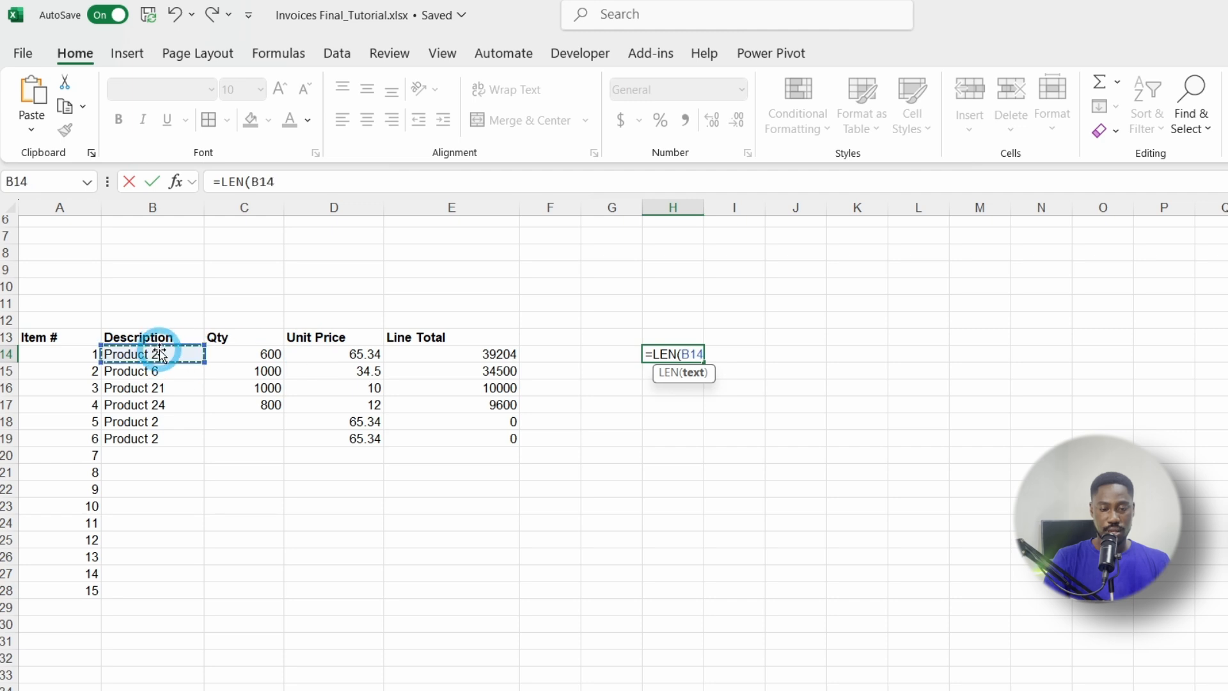
text())
key(Return)
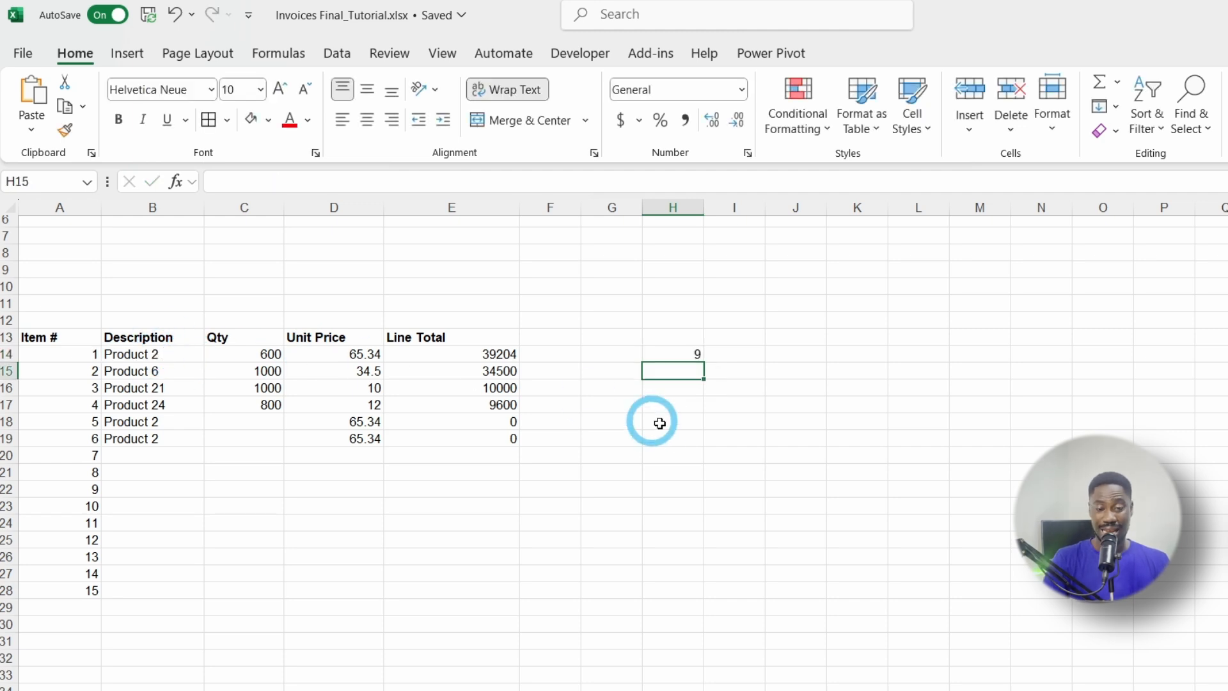
Step: Copy the LEN formula down to H21 and check the description lengths
click(691, 348)
drag(703, 362, 691, 471)
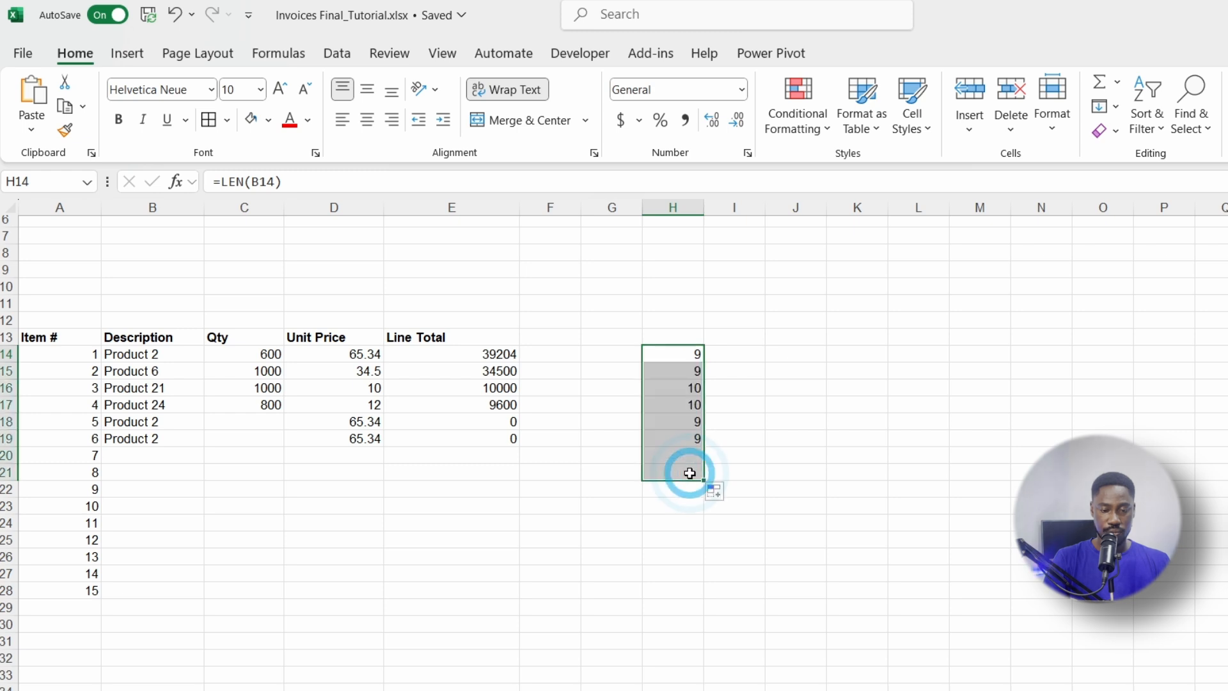
double_click(175, 355)
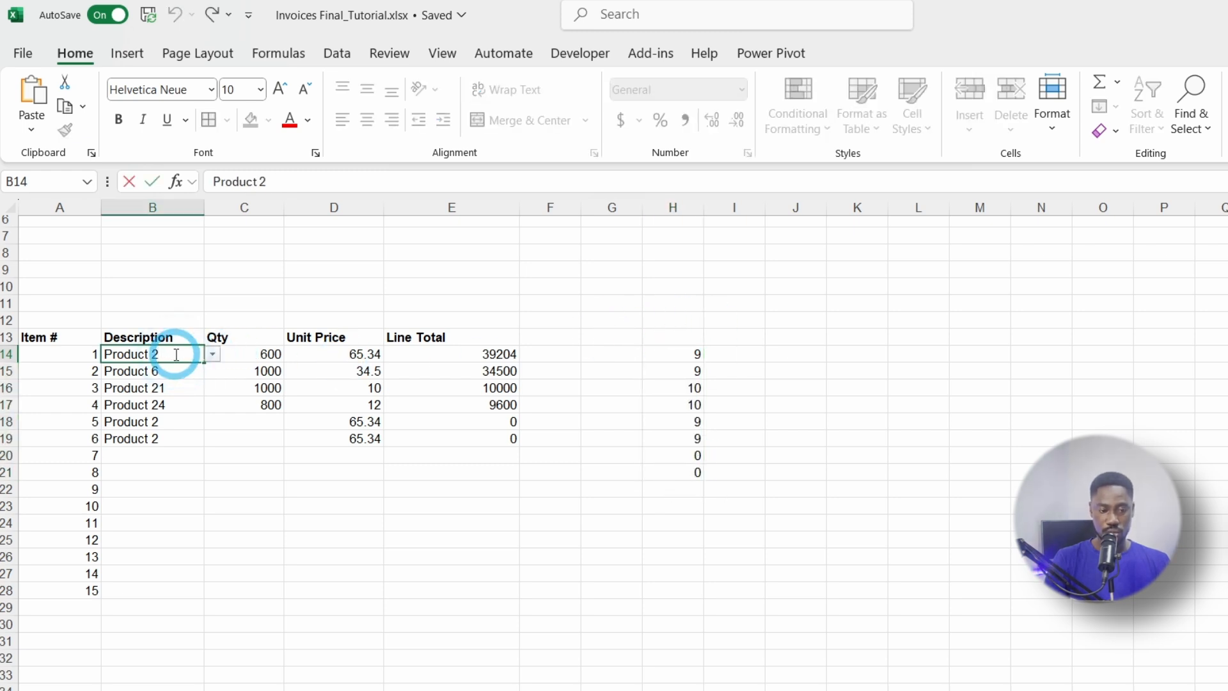
key(Left)
key(Left)
key(Left)
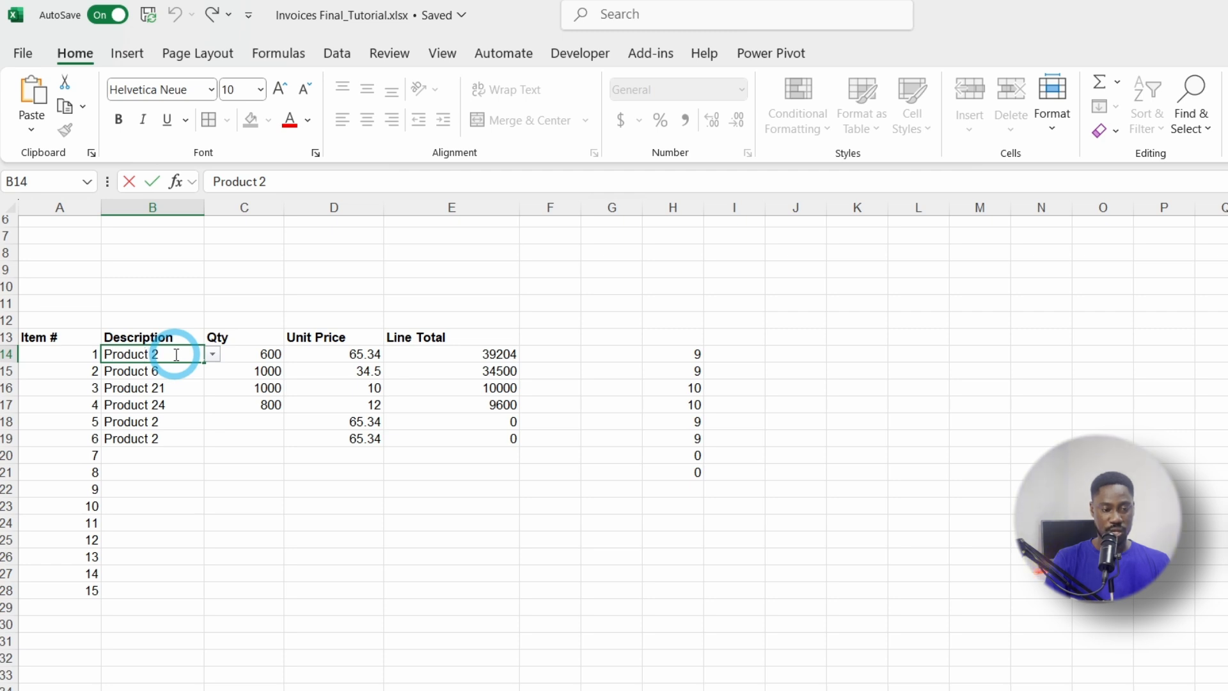
key(Return)
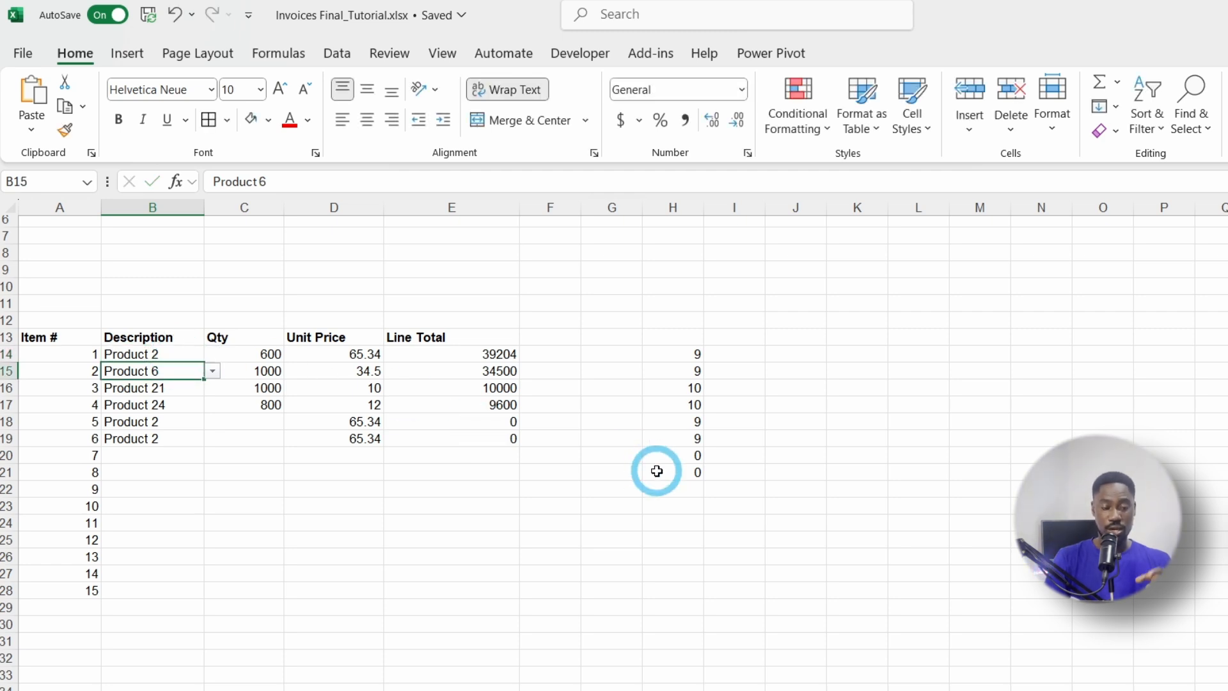
click(677, 452)
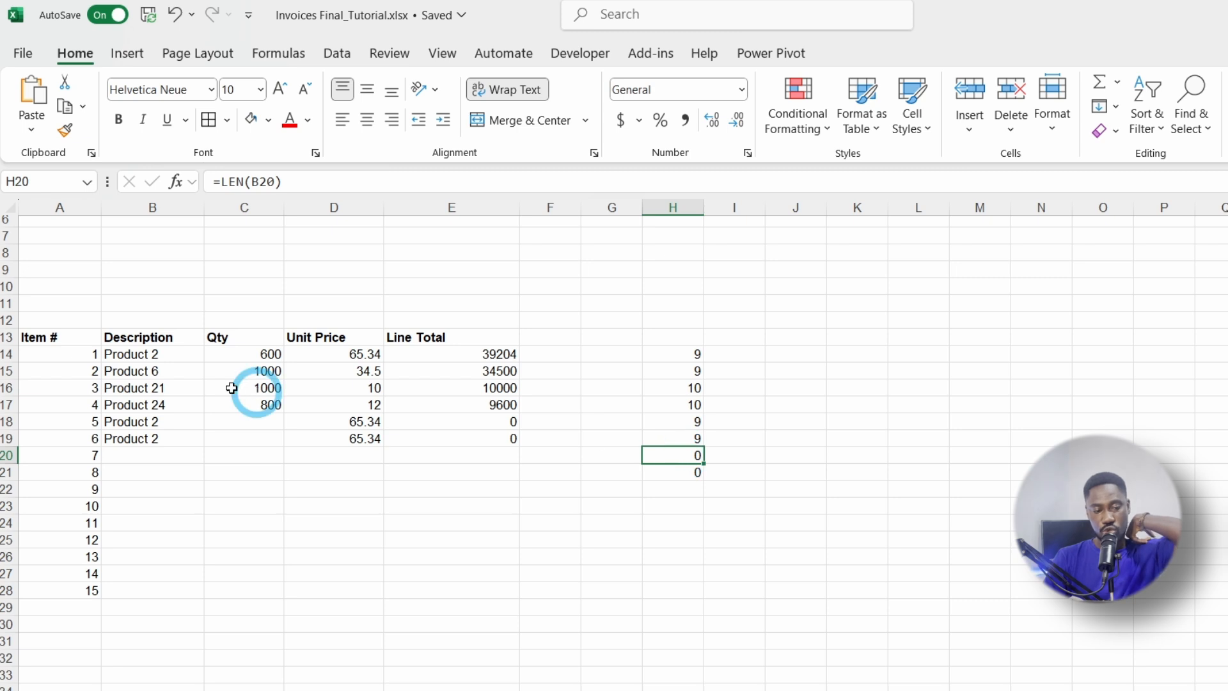
click(74, 356)
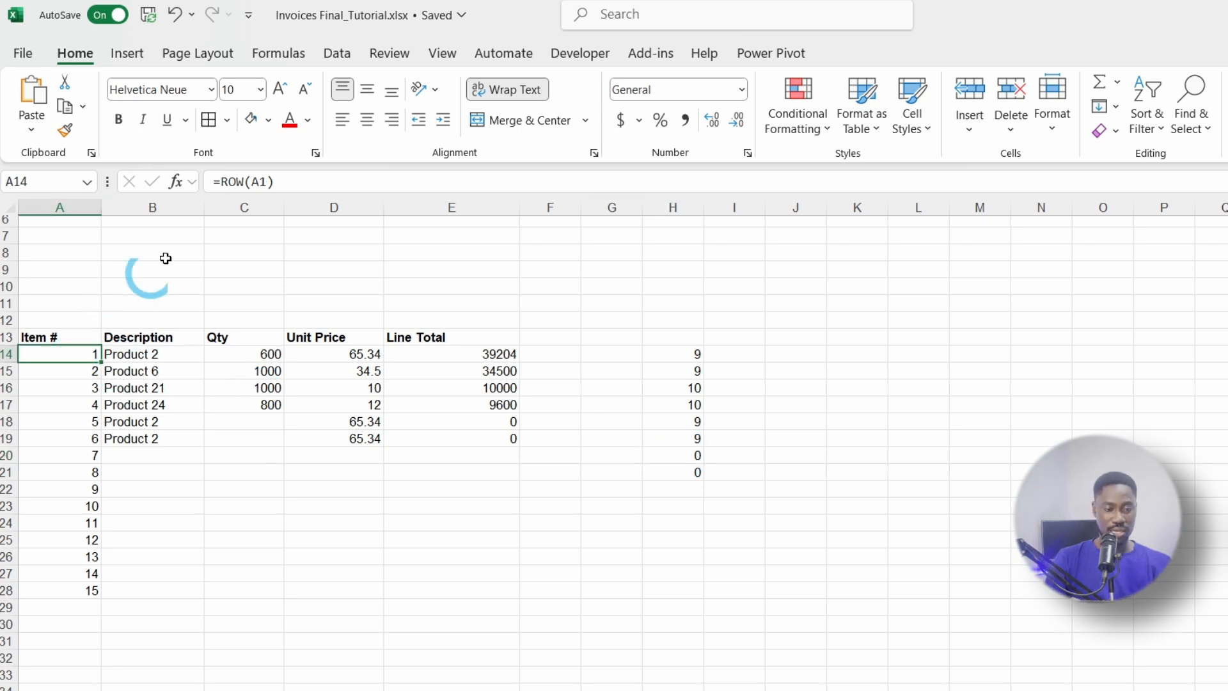
Step: Abandon the attempted in-cell edit and clear the existing formula from A14
click(221, 185)
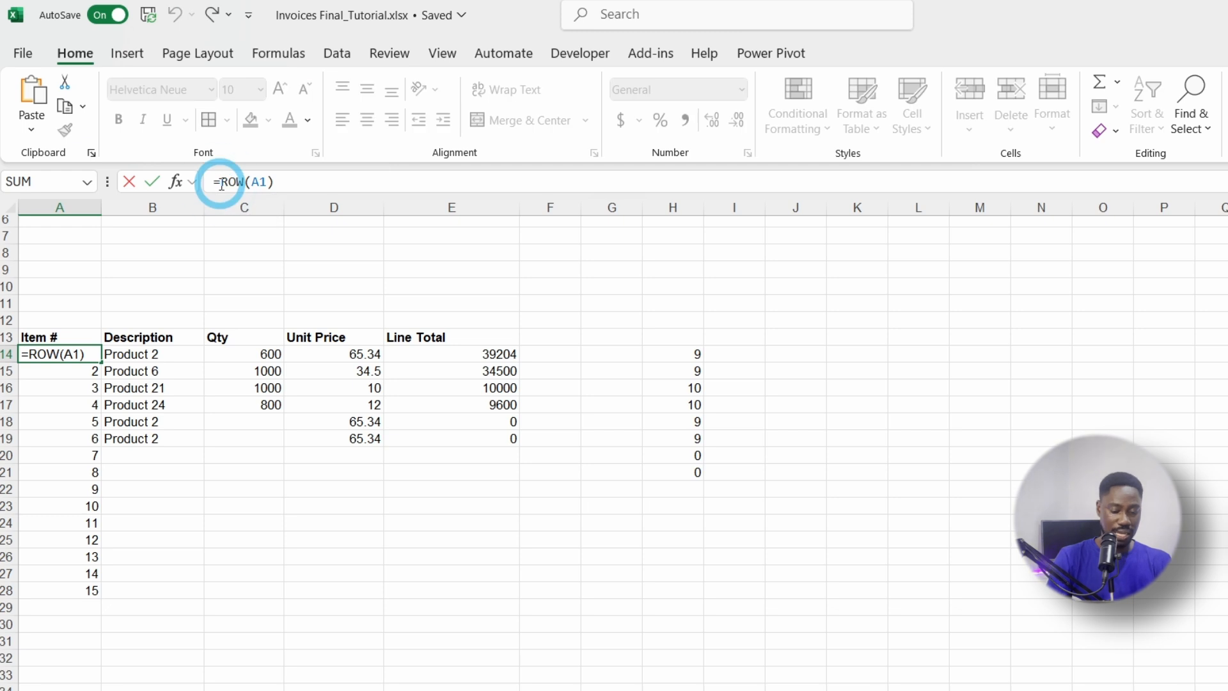
text(IF)
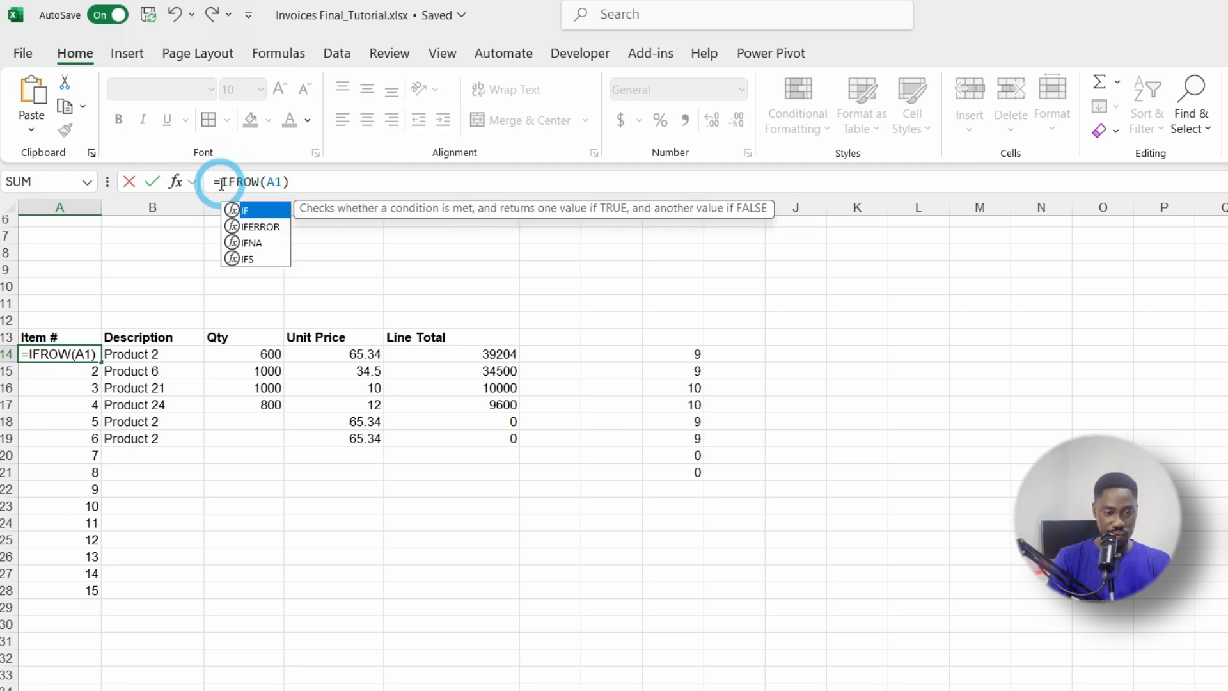
key(Escape)
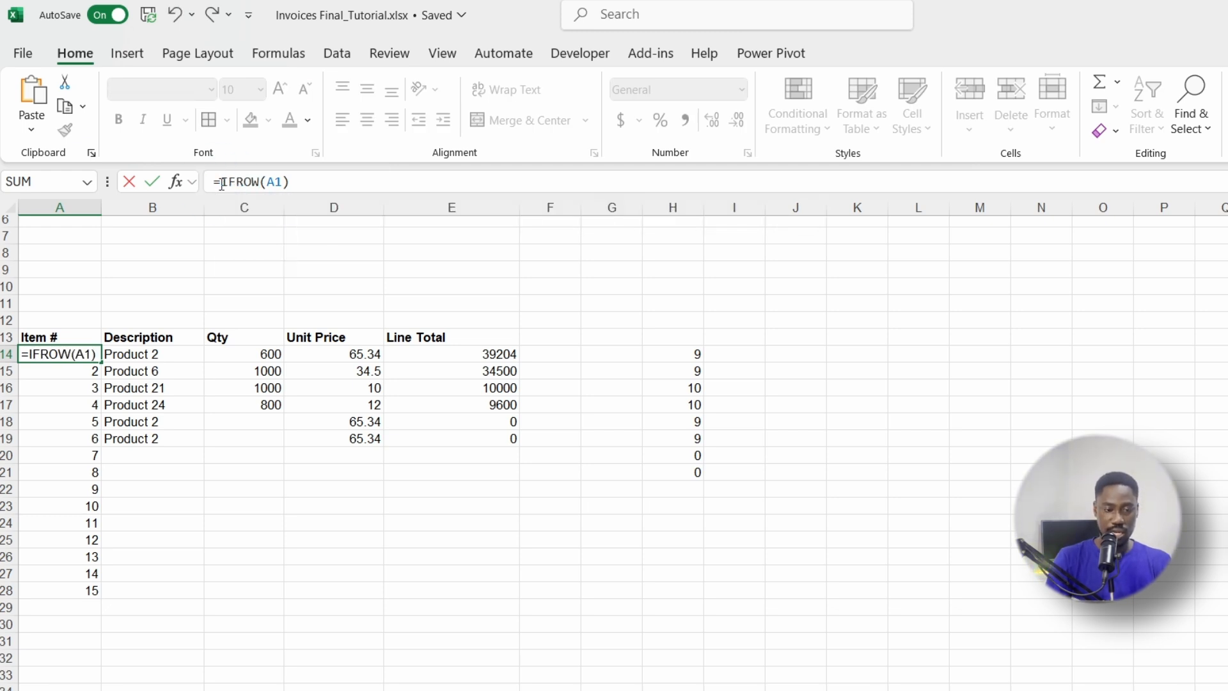
key(Escape)
key(Delete)
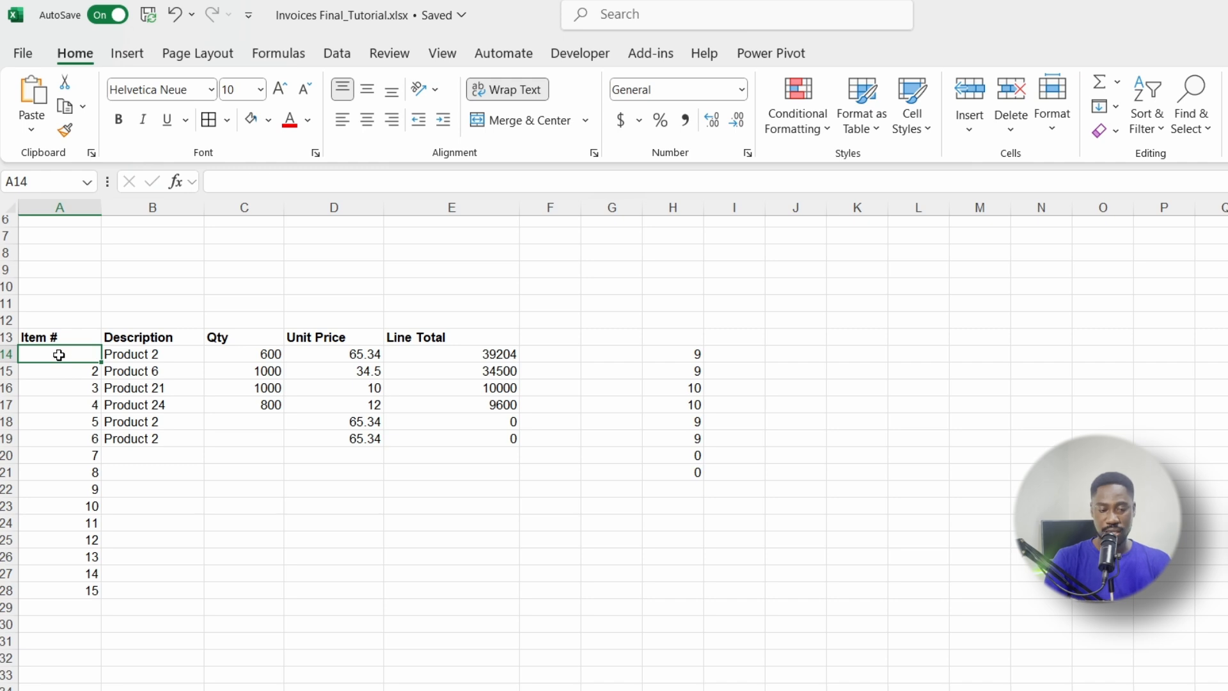
Step: Start A14's new formula as =IF(LEN(B14)>0, ROW(A1), referencing the B14 description
click(252, 175)
text(=IF(LEN()
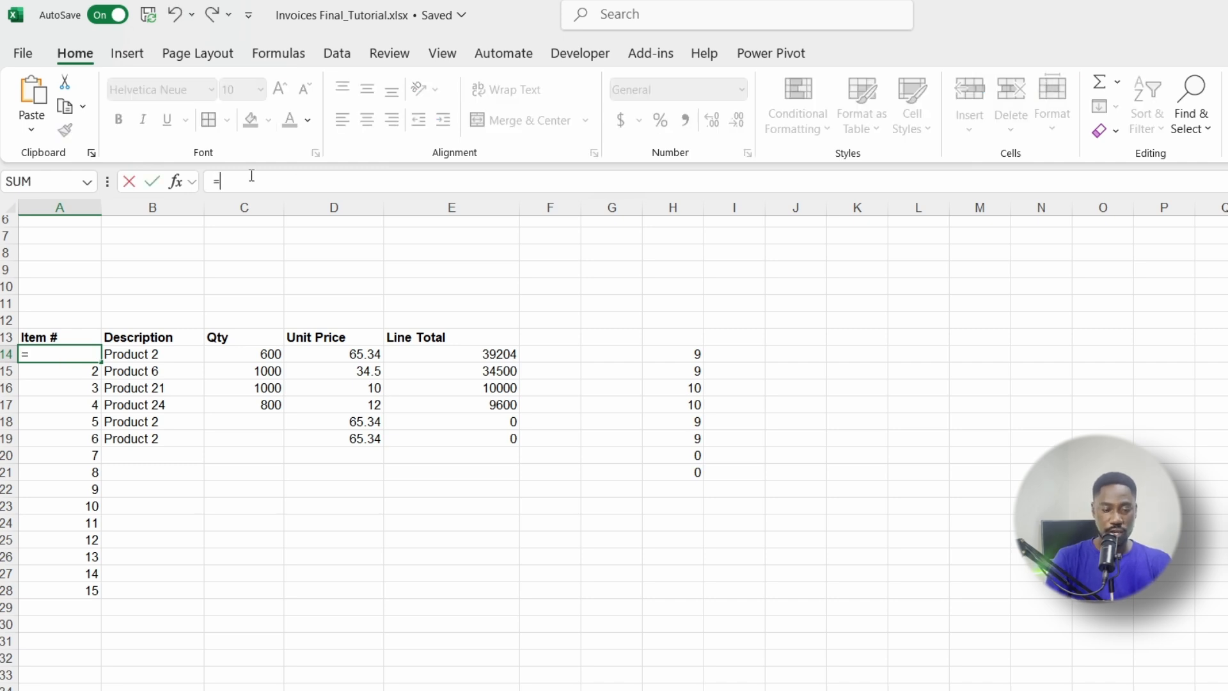
click(122, 355)
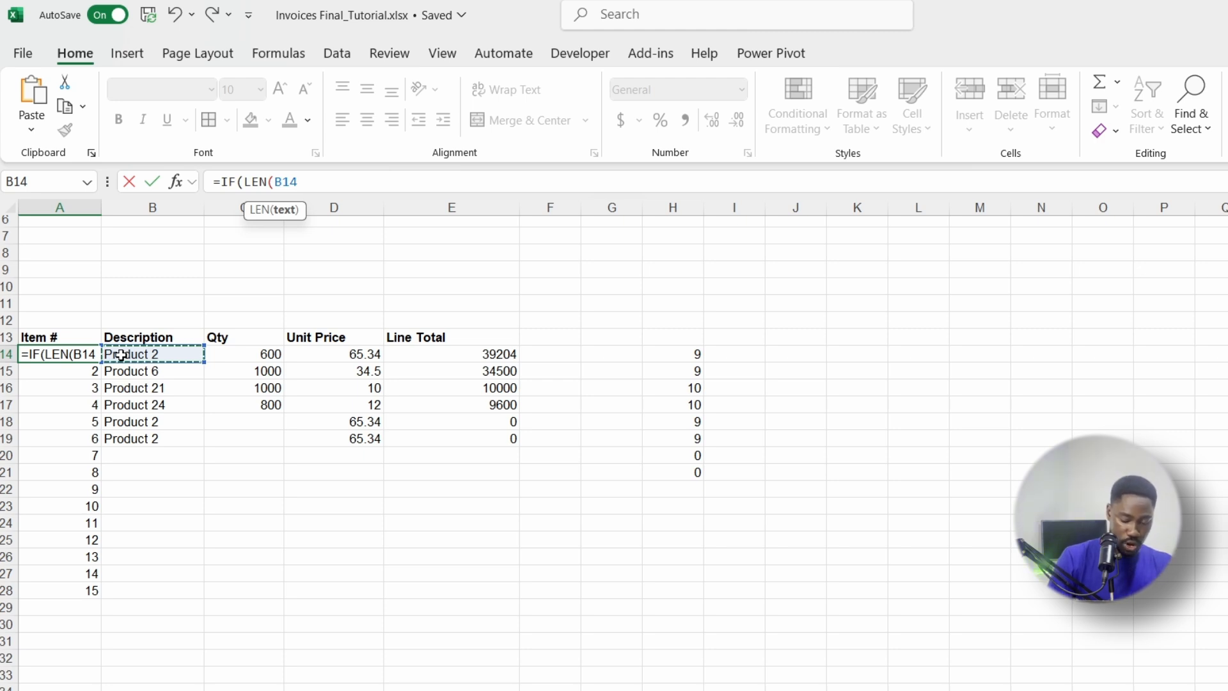
text(>)
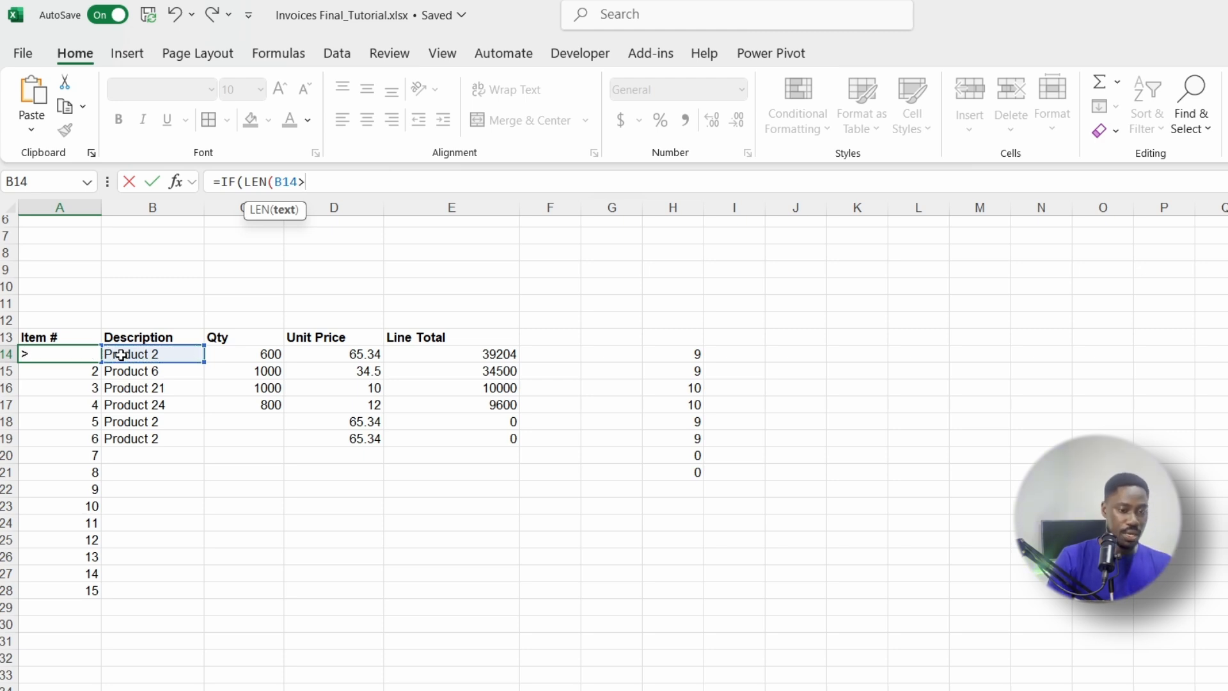
key(BackSpace)
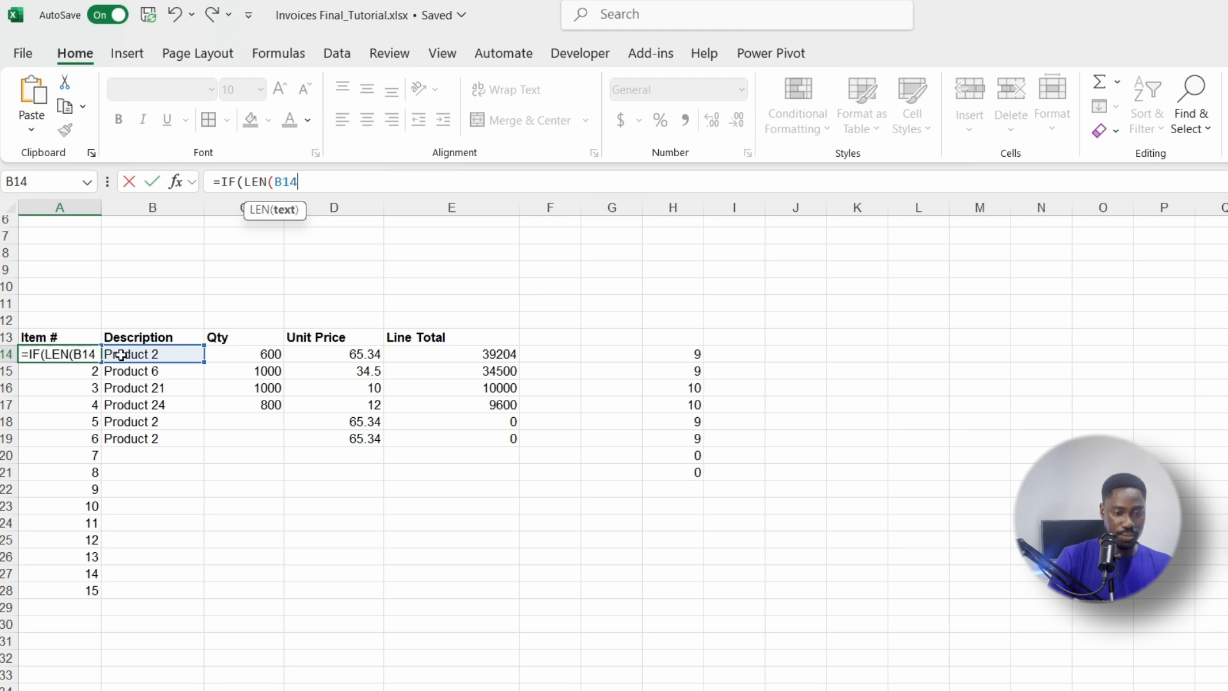
text()>0)
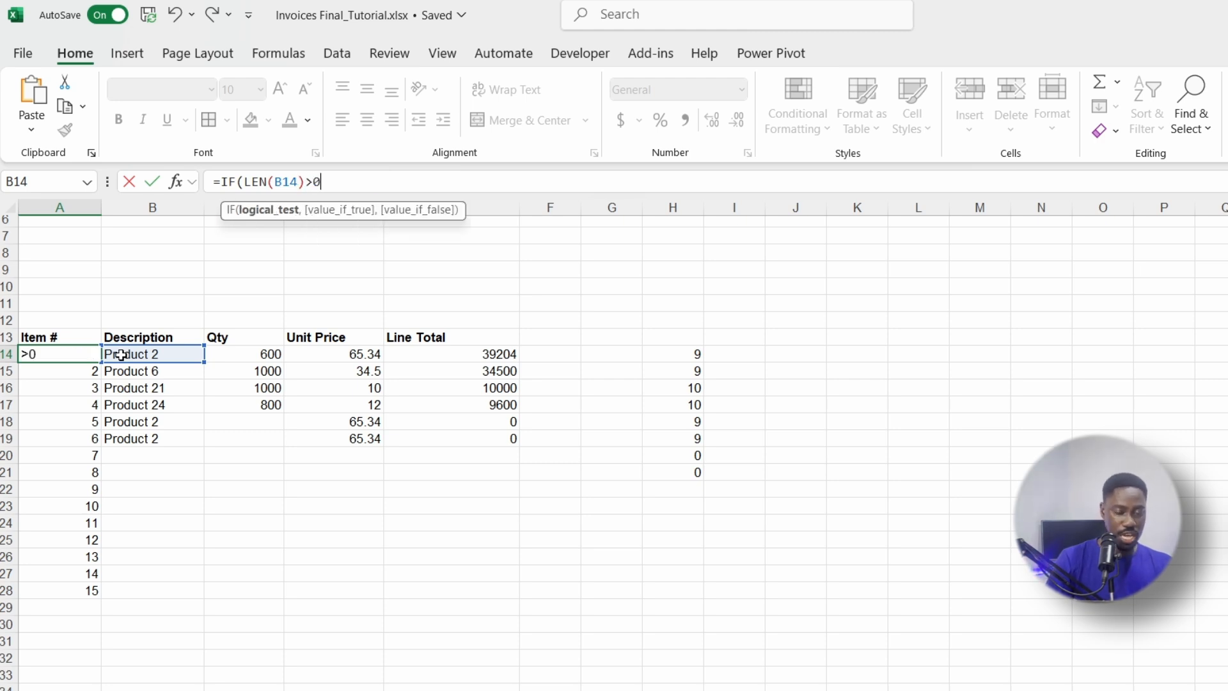
text(,)
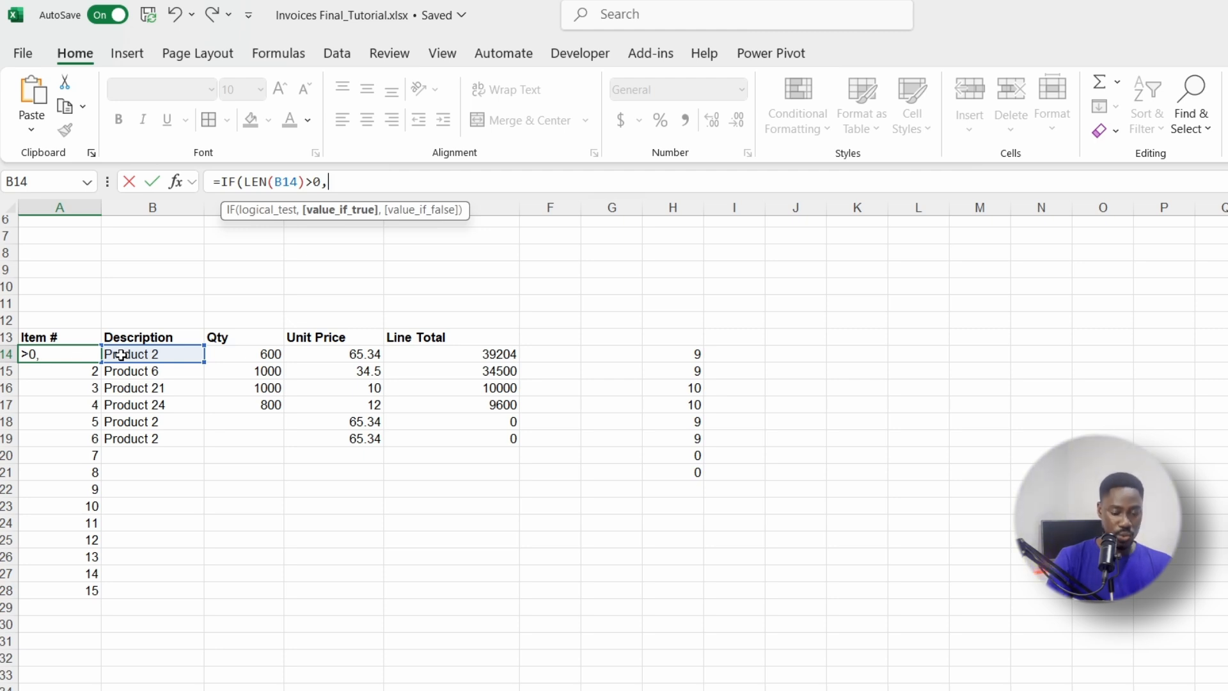
text( ROW()
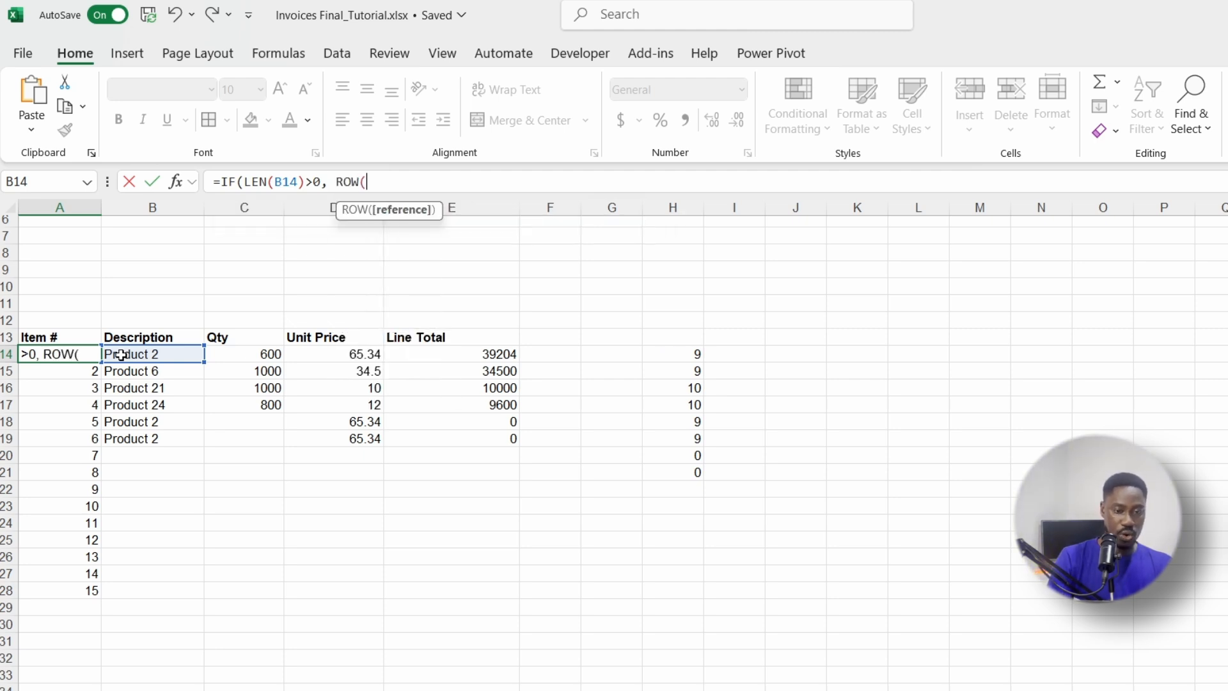
text(A1),")
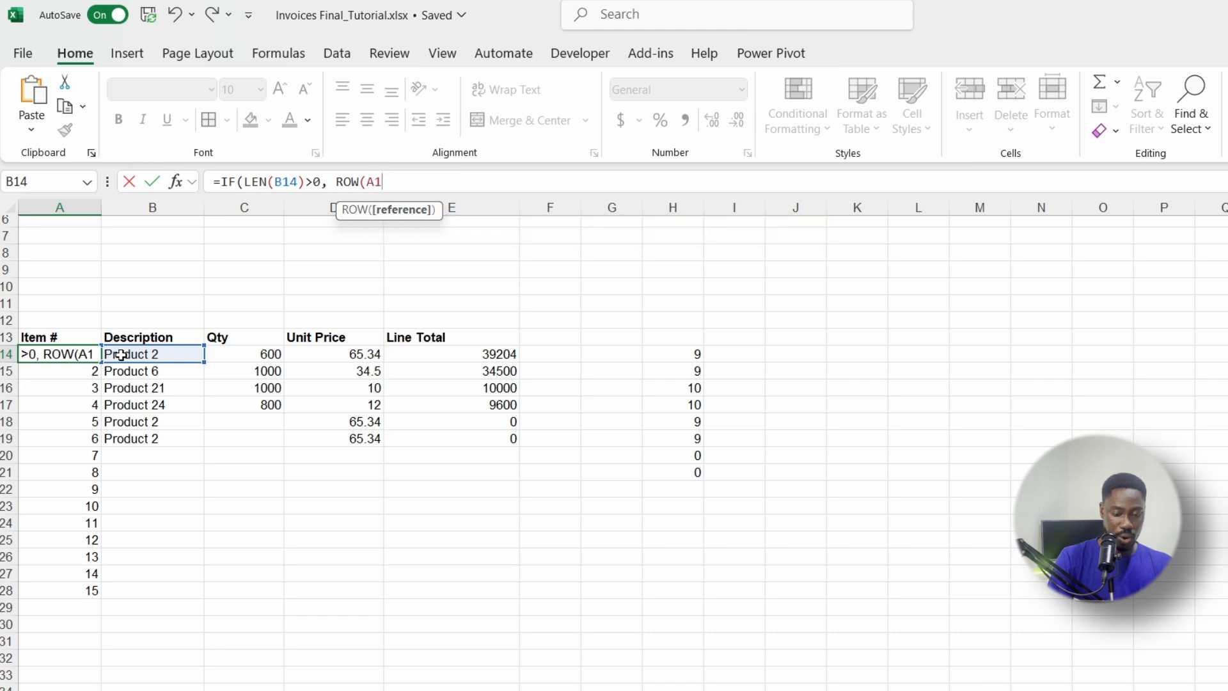
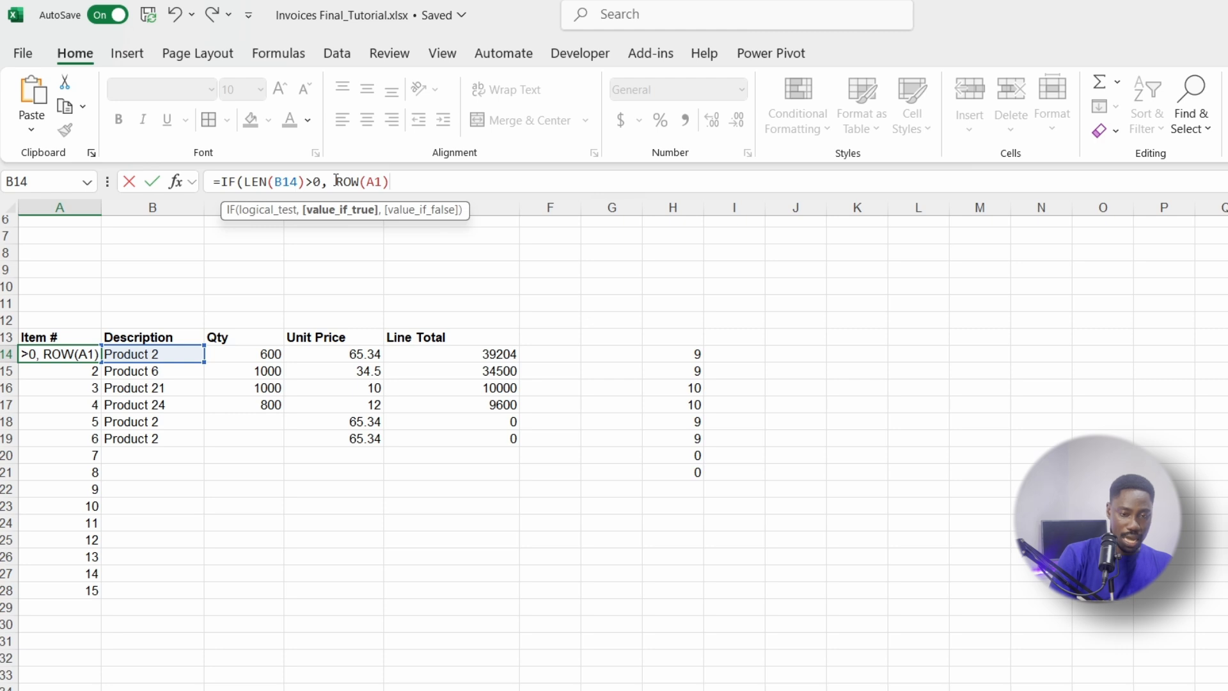
Step: Complete A14's formula as =IF(LEN(B14)>0, ROW(A1),"") and fill it down to A28
text(,)
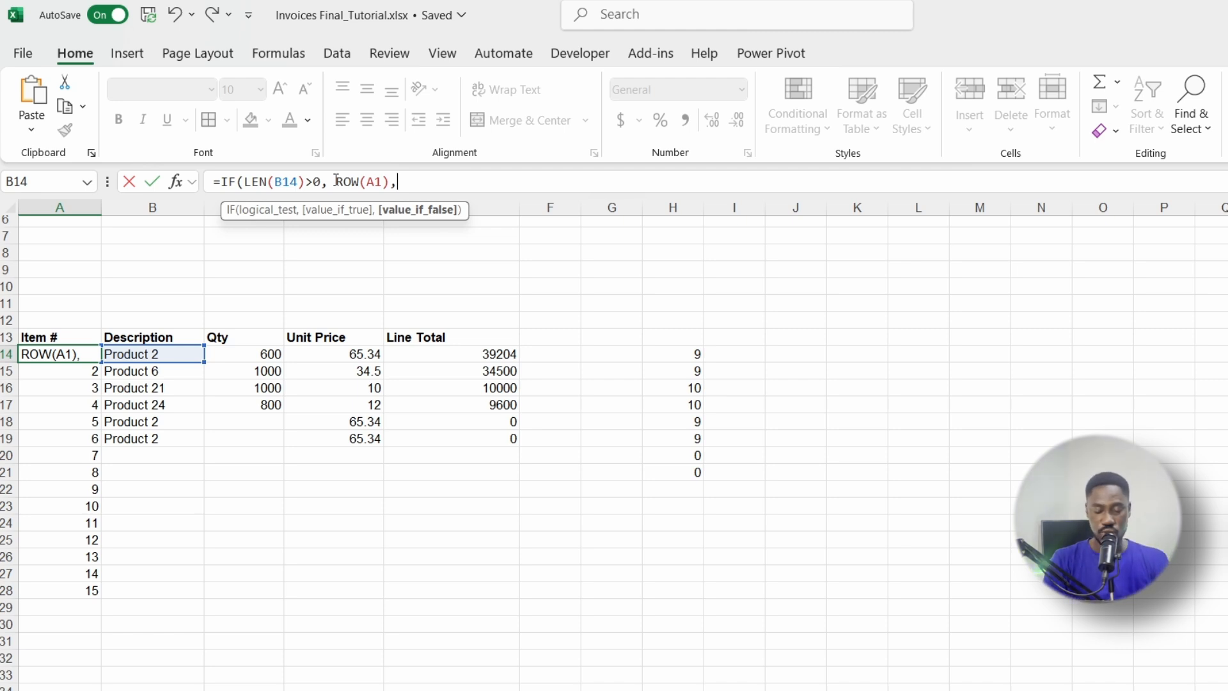
text(""))
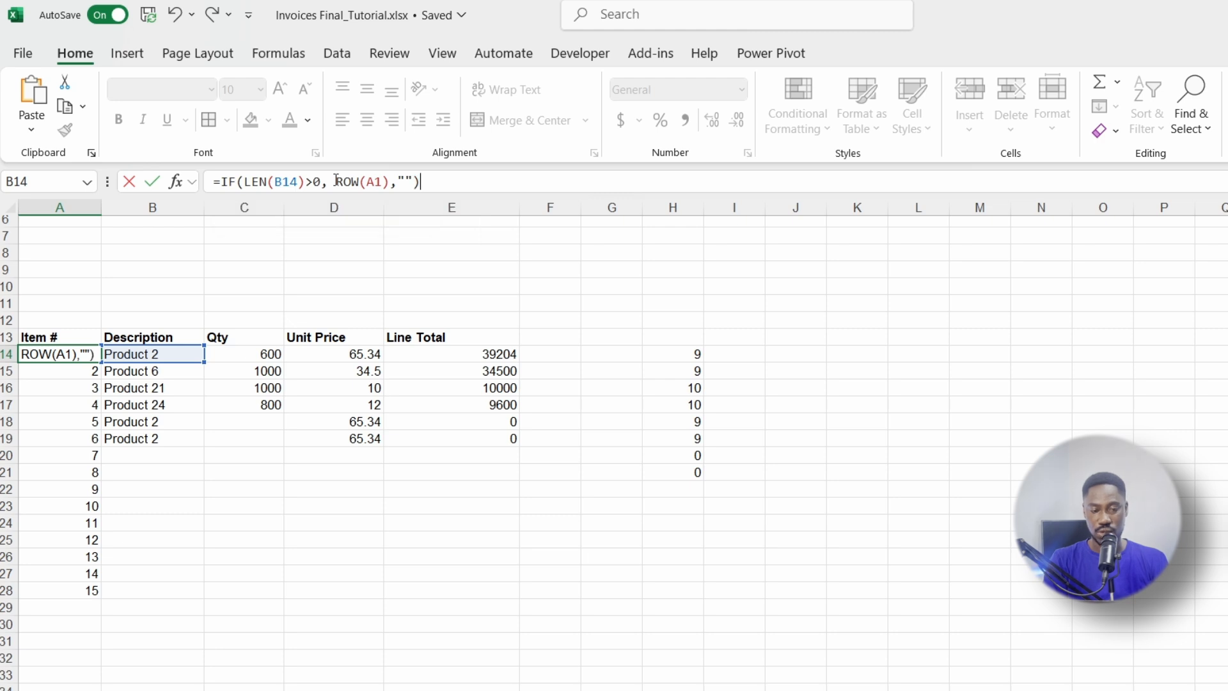
key(Return)
click(71, 354)
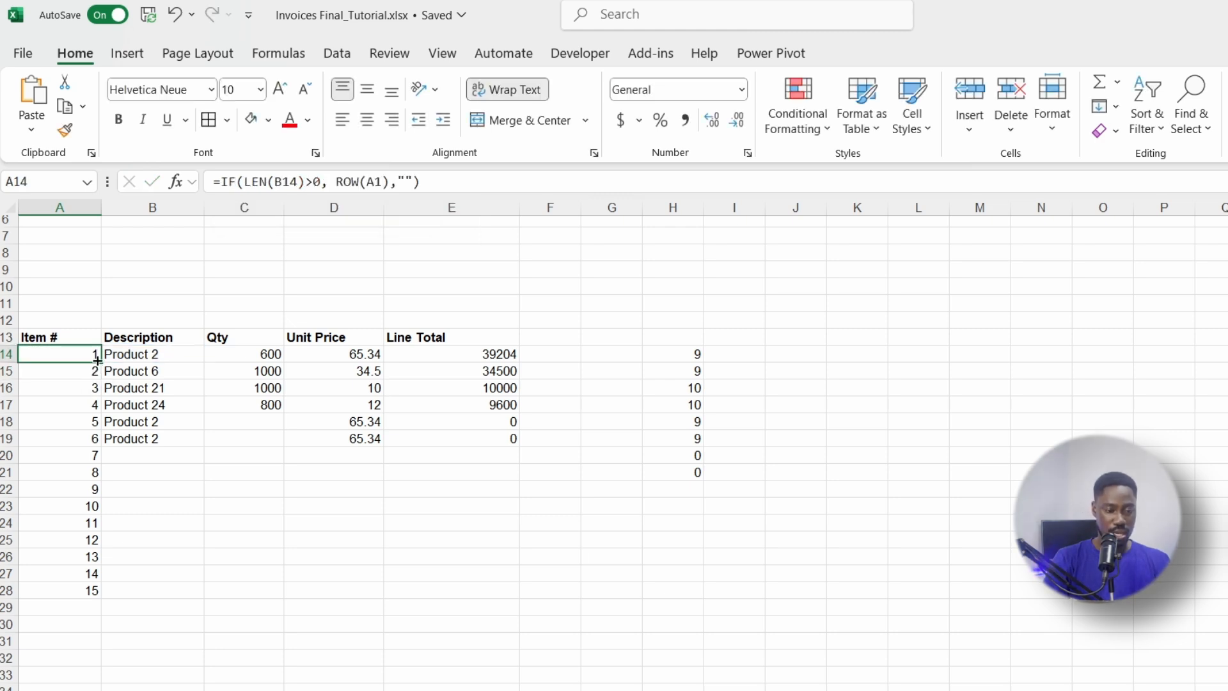
drag(101, 362, 99, 598)
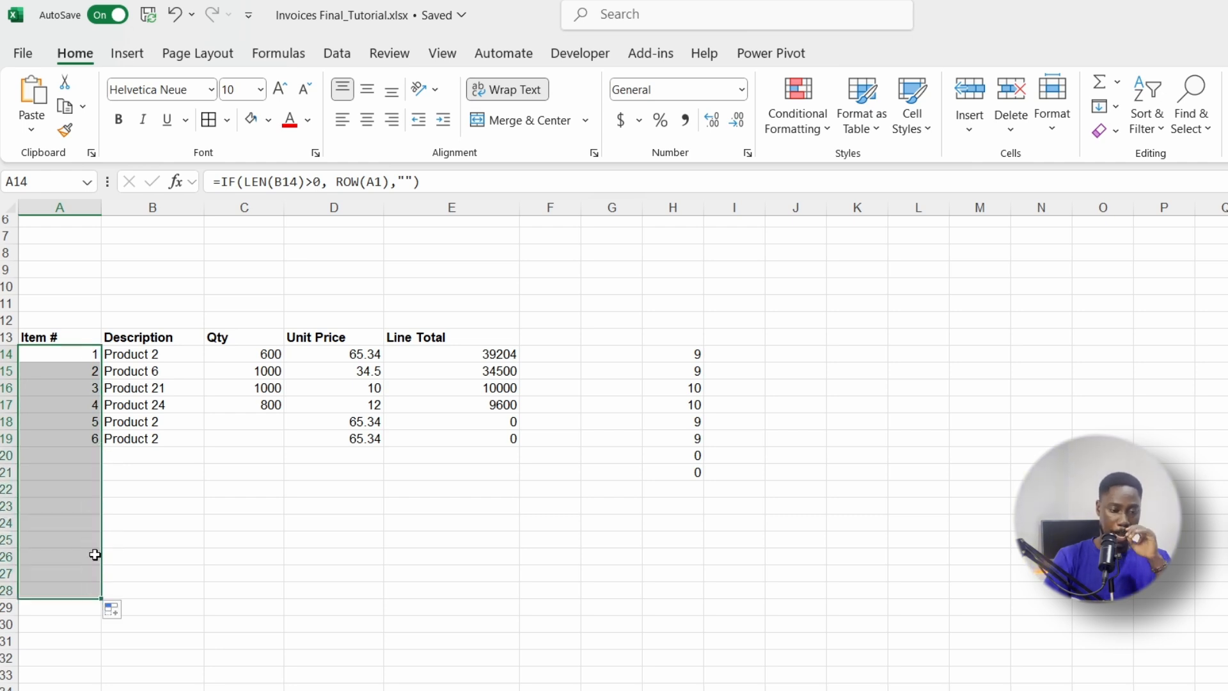
click(68, 456)
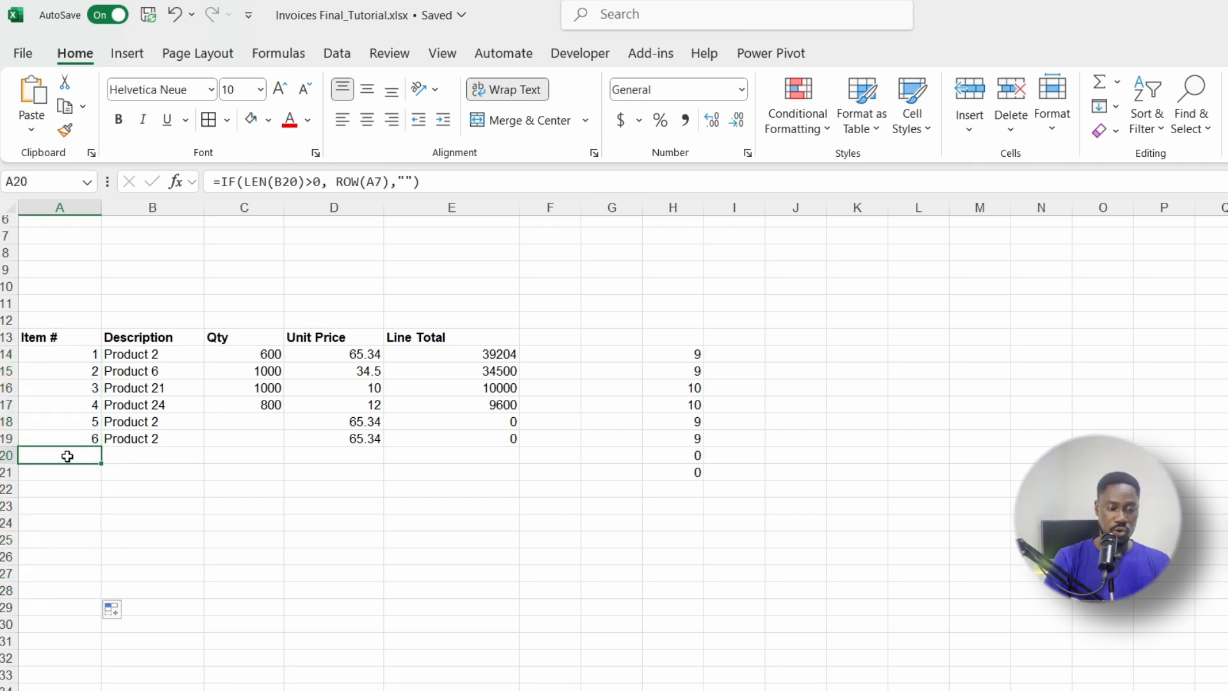
Step: Review A19's formula to see how the LEN(B19)>0 test returns a blank
click(128, 452)
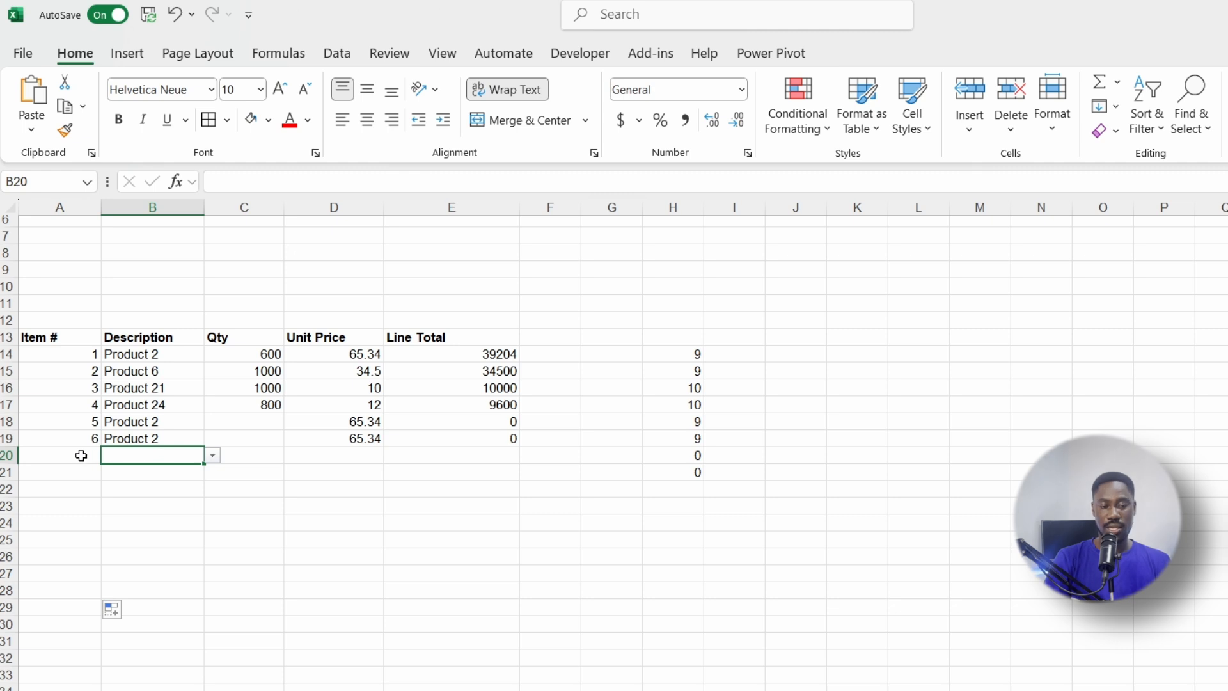
click(128, 438)
click(91, 439)
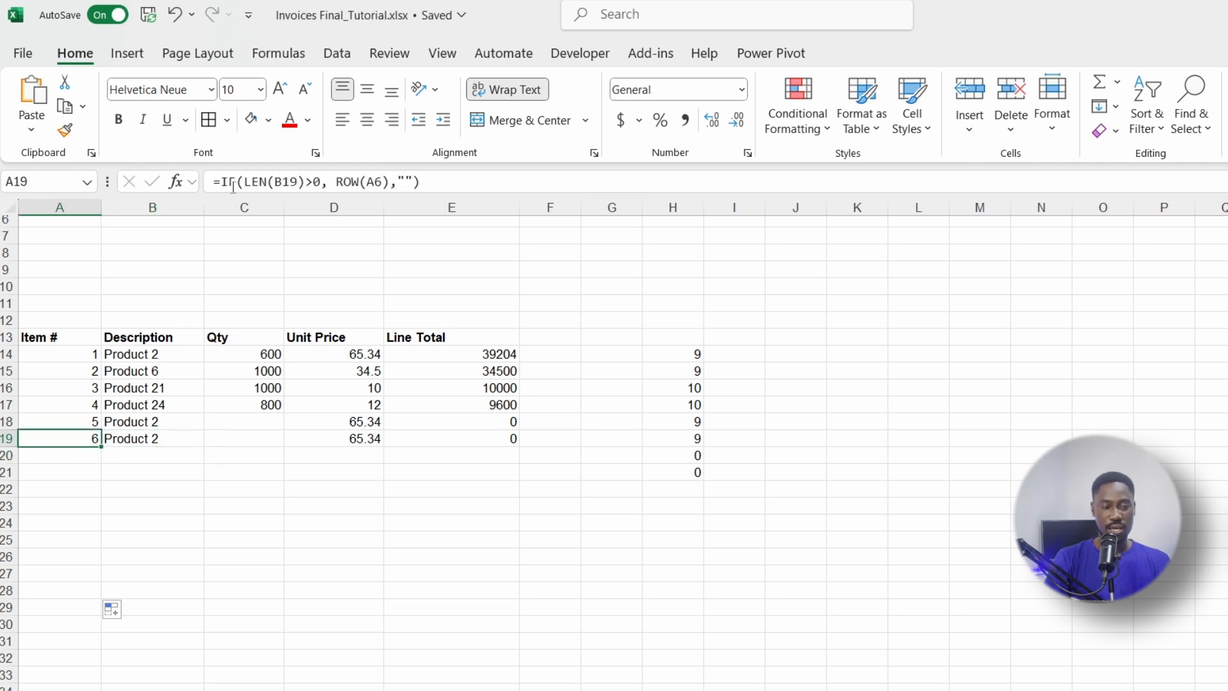
drag(243, 182, 318, 182)
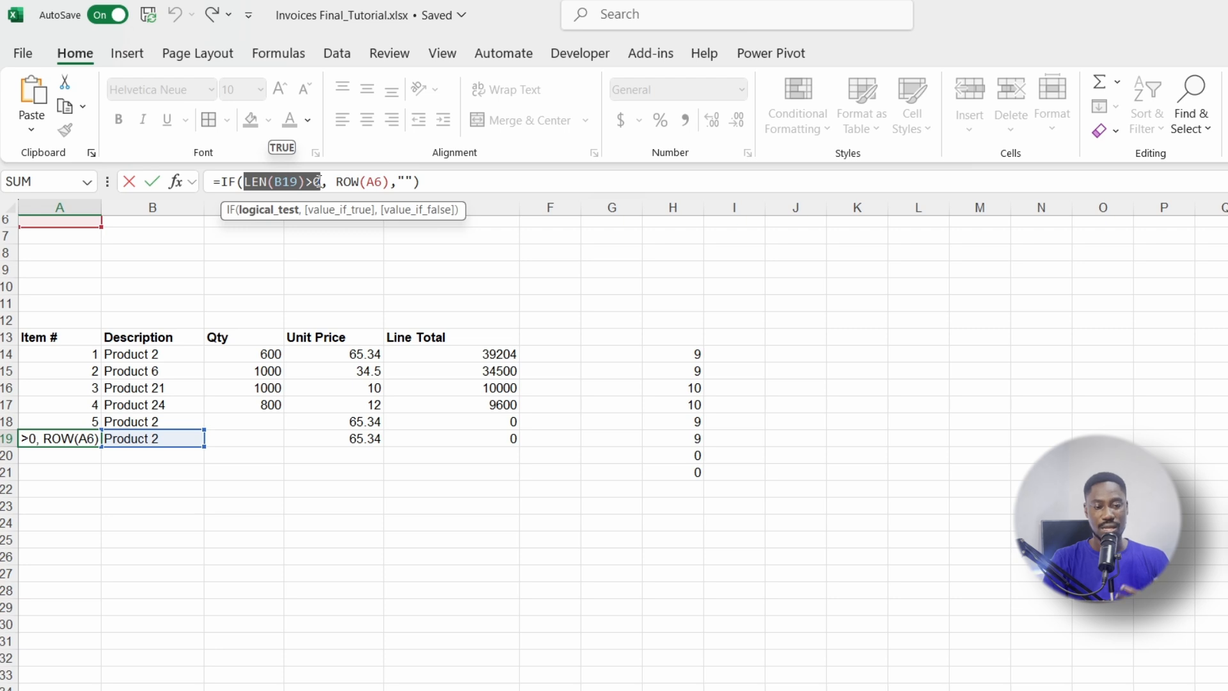
drag(398, 181, 413, 181)
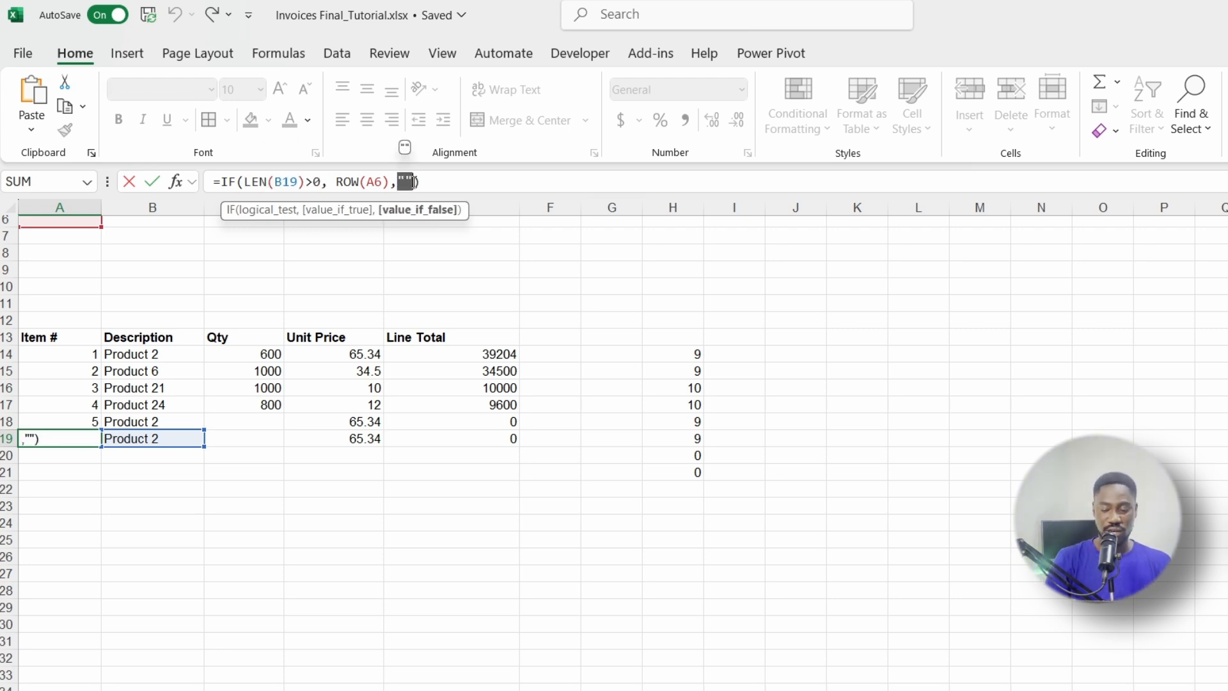
key(Return)
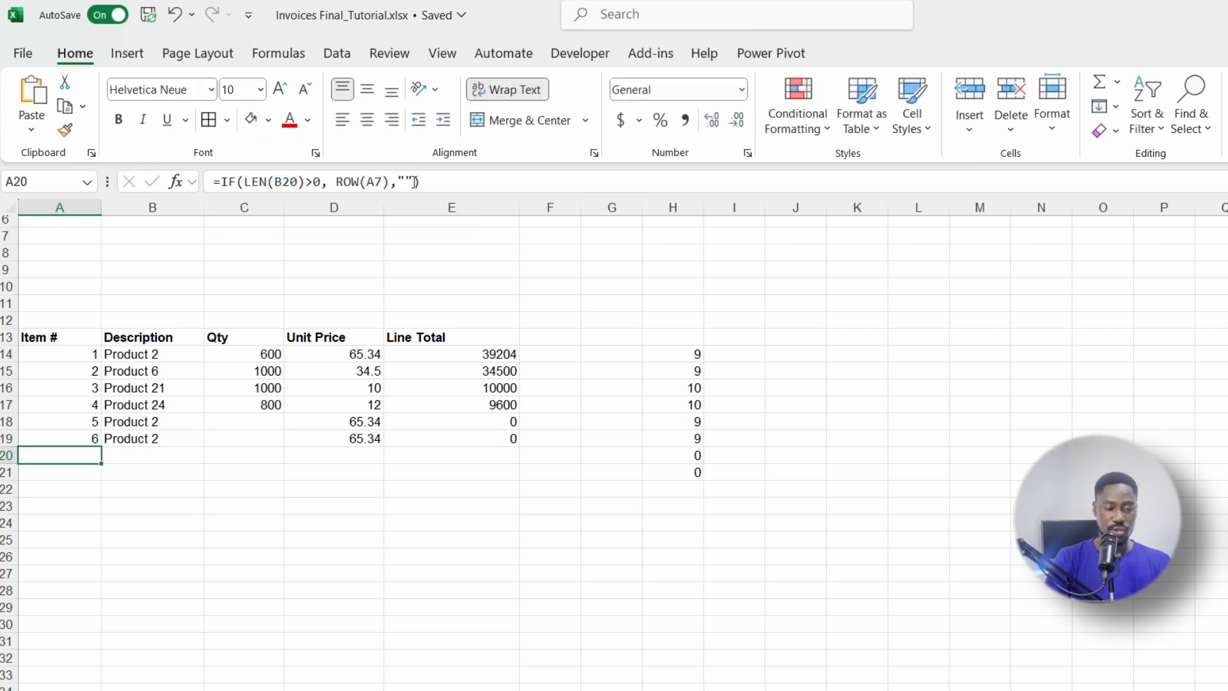
Step: Enter Product 10 in B20 so it is numbered 7, and clear the stray numbers in H14:H22
click(120, 459)
text(Produ)
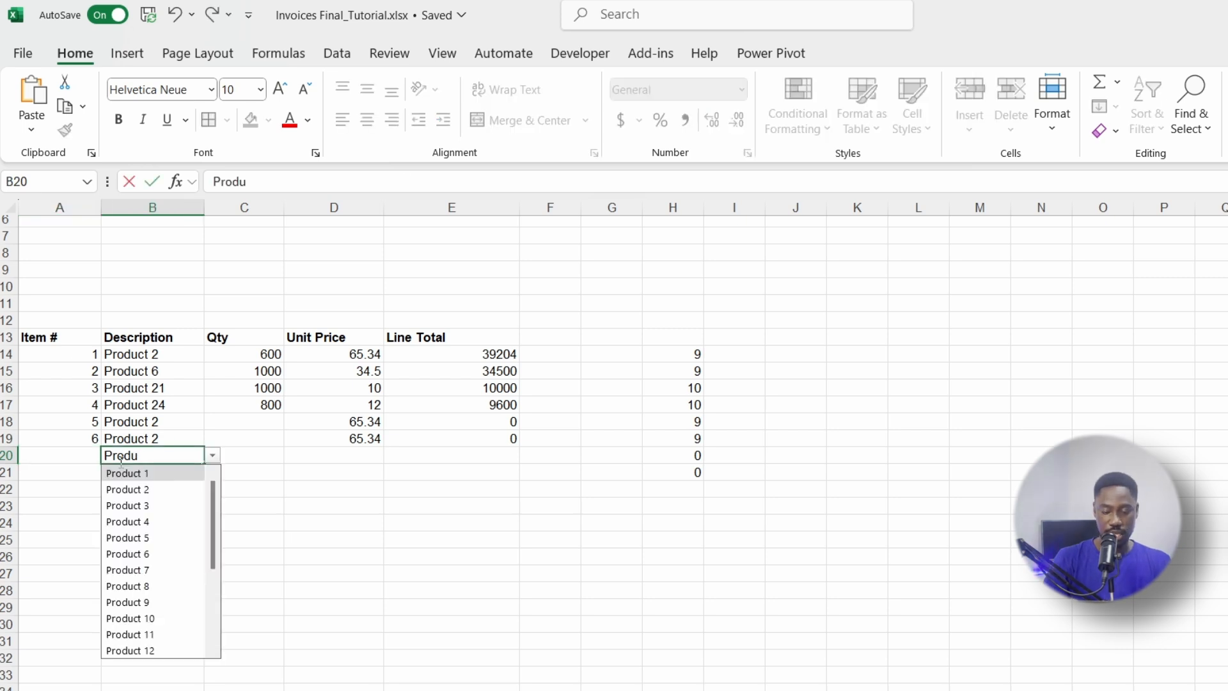
key(Up)
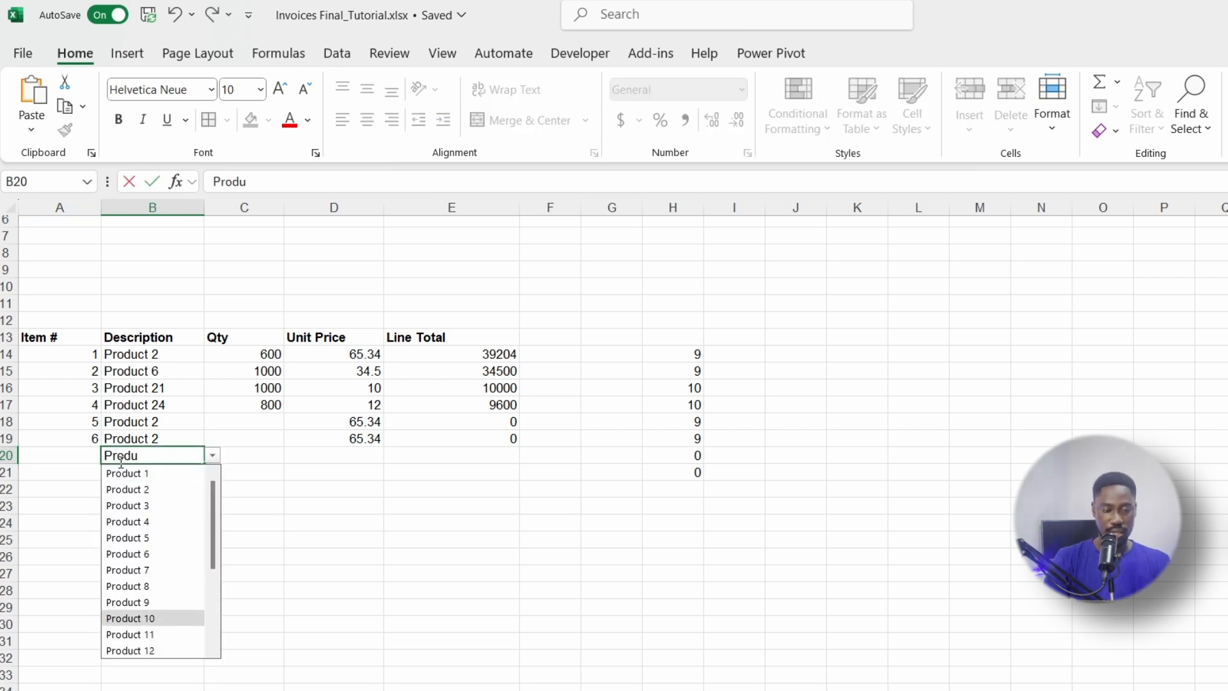
key(Return)
click(74, 456)
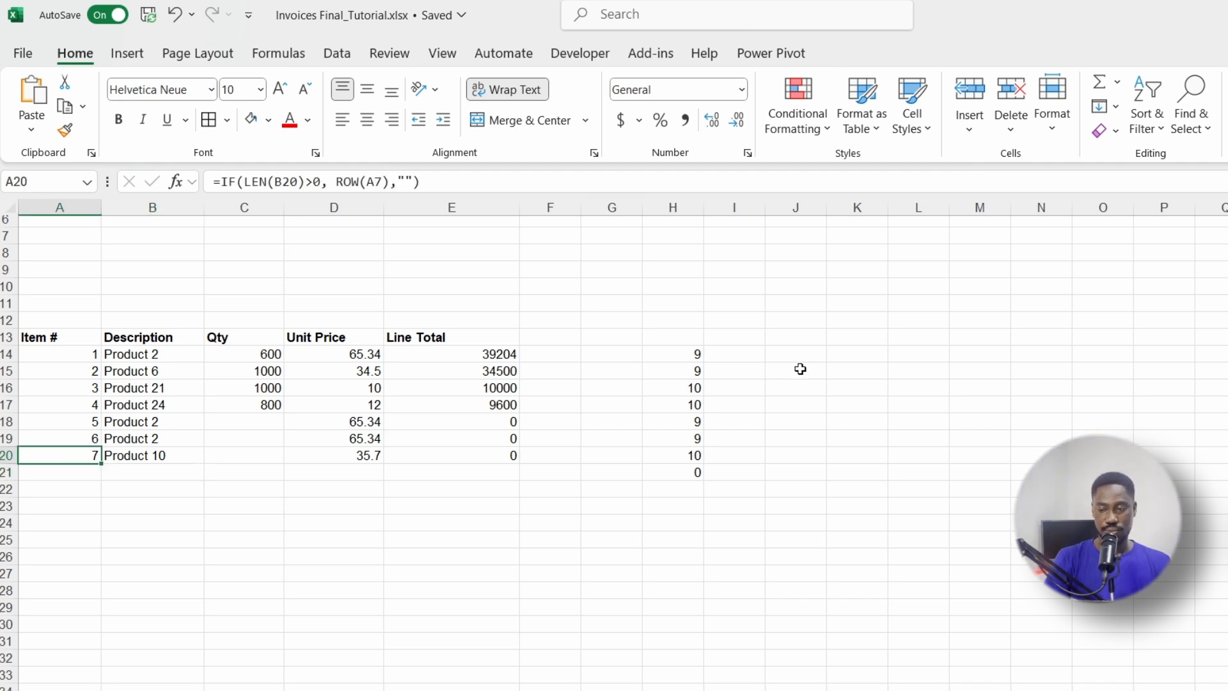
drag(677, 349, 682, 491)
key(Delete)
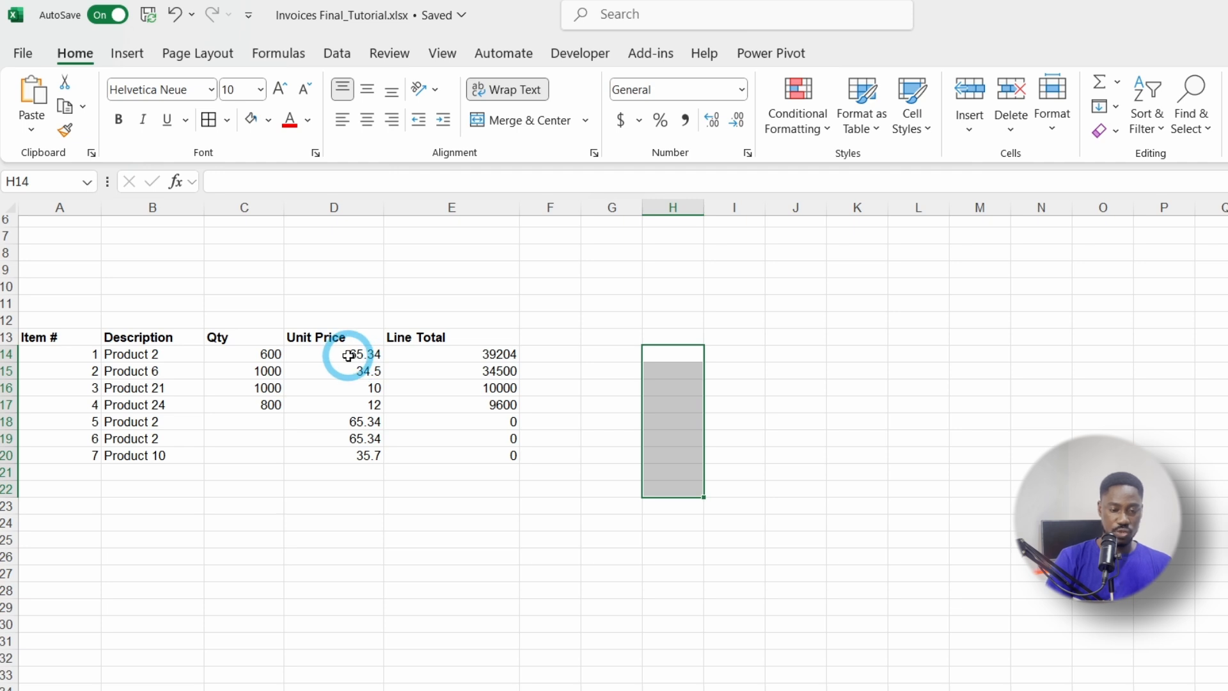
Step: Autofill B20 down to B28 to list Product 11 through Product 18, numbered 8–15
drag(348, 355, 344, 561)
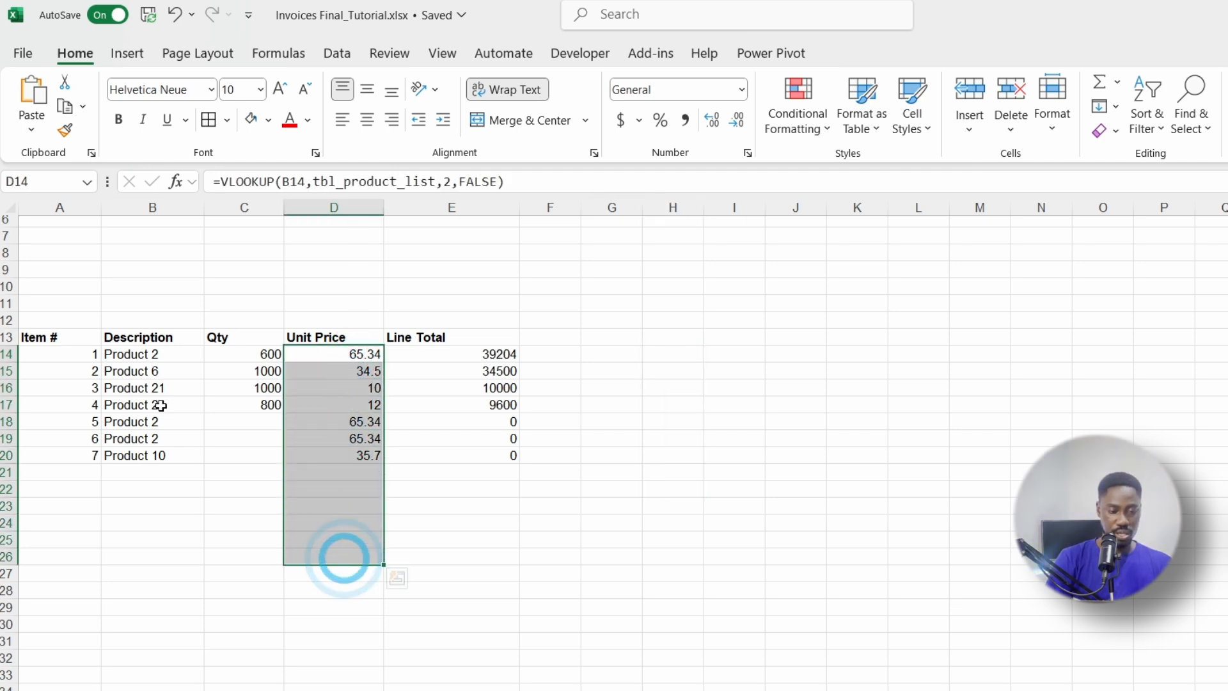
click(79, 343)
click(145, 473)
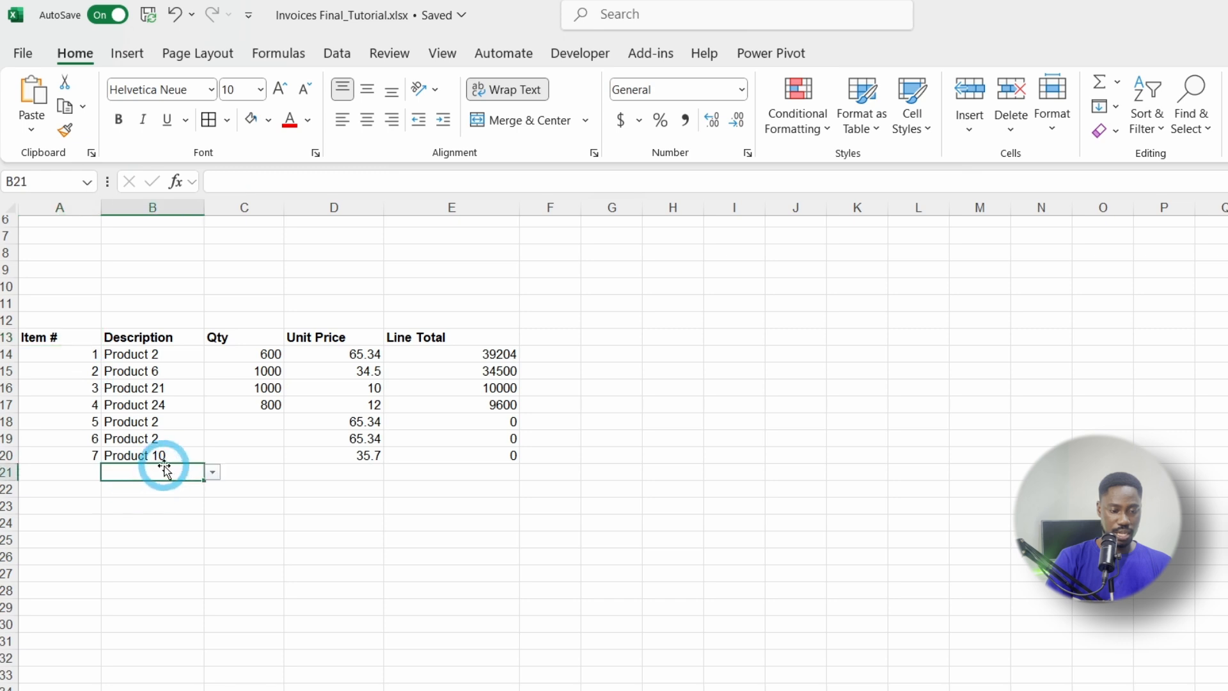
click(195, 455)
drag(204, 463, 180, 591)
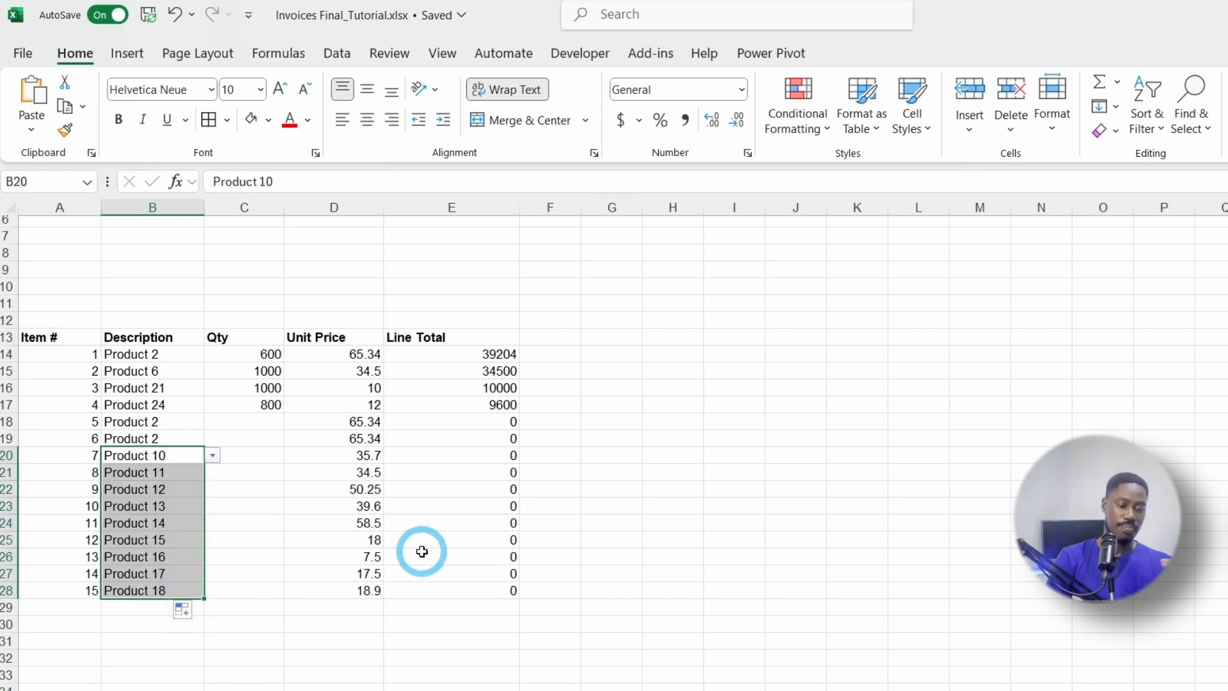
click(93, 589)
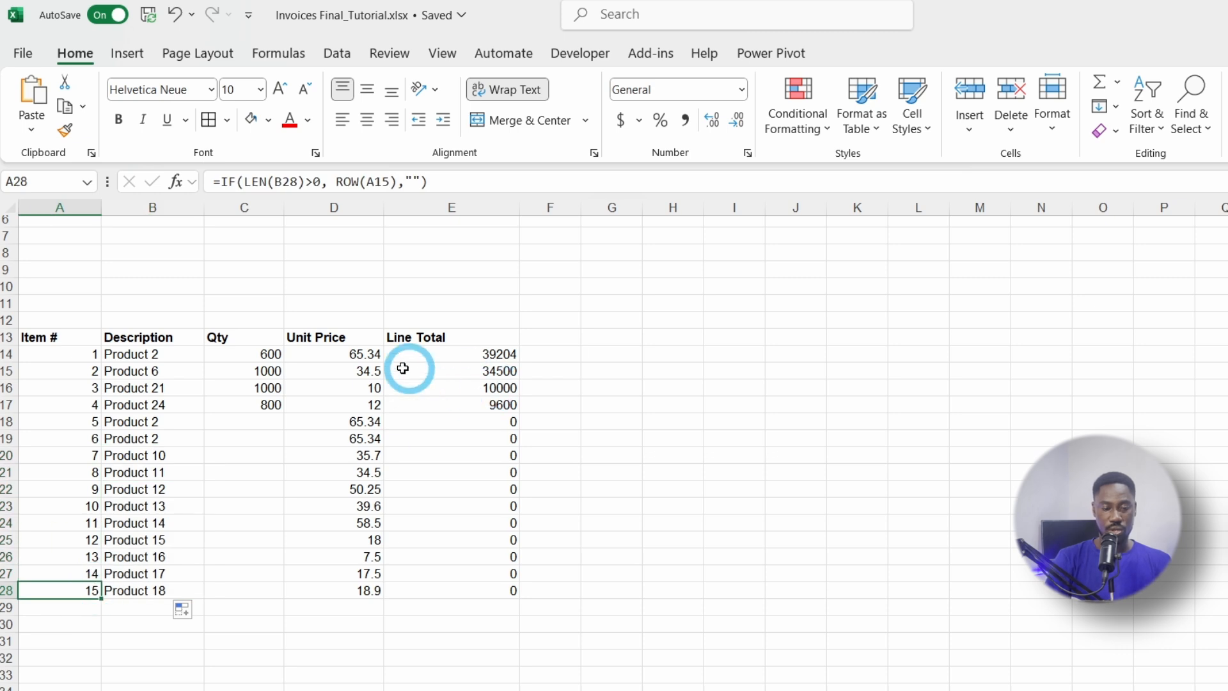
drag(356, 353, 366, 590)
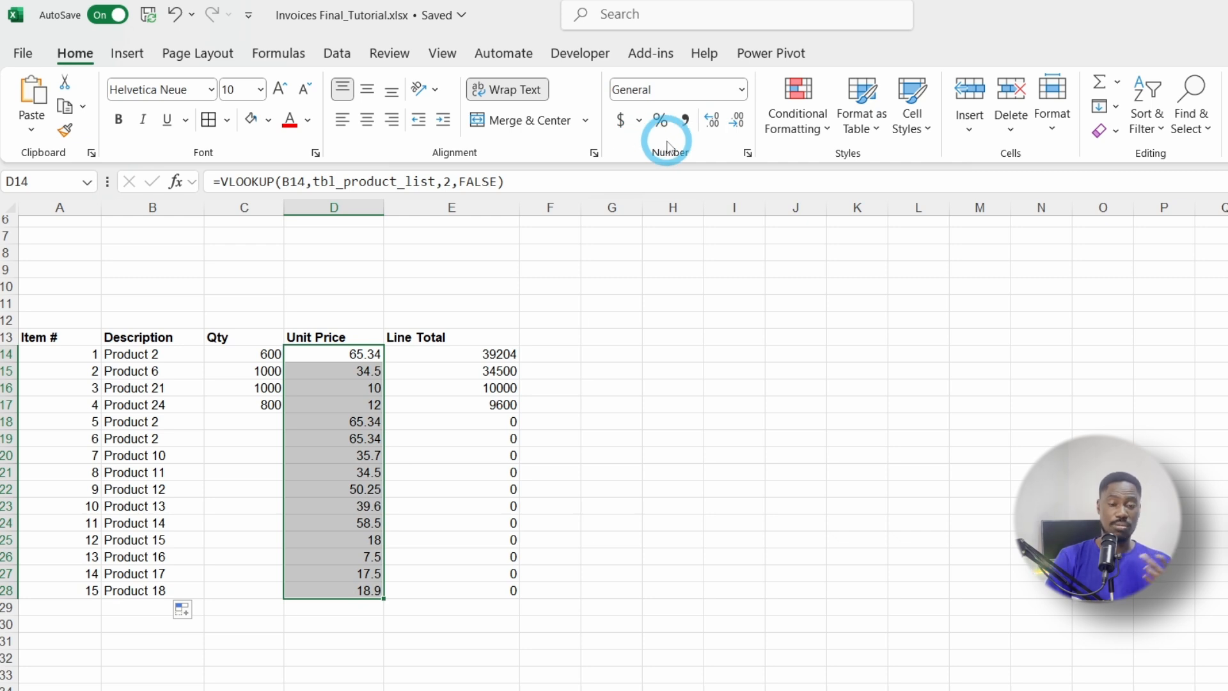
Step: Show Unit Prices and Line Totals with two decimals and apply Comma Style to E14:E28
click(712, 124)
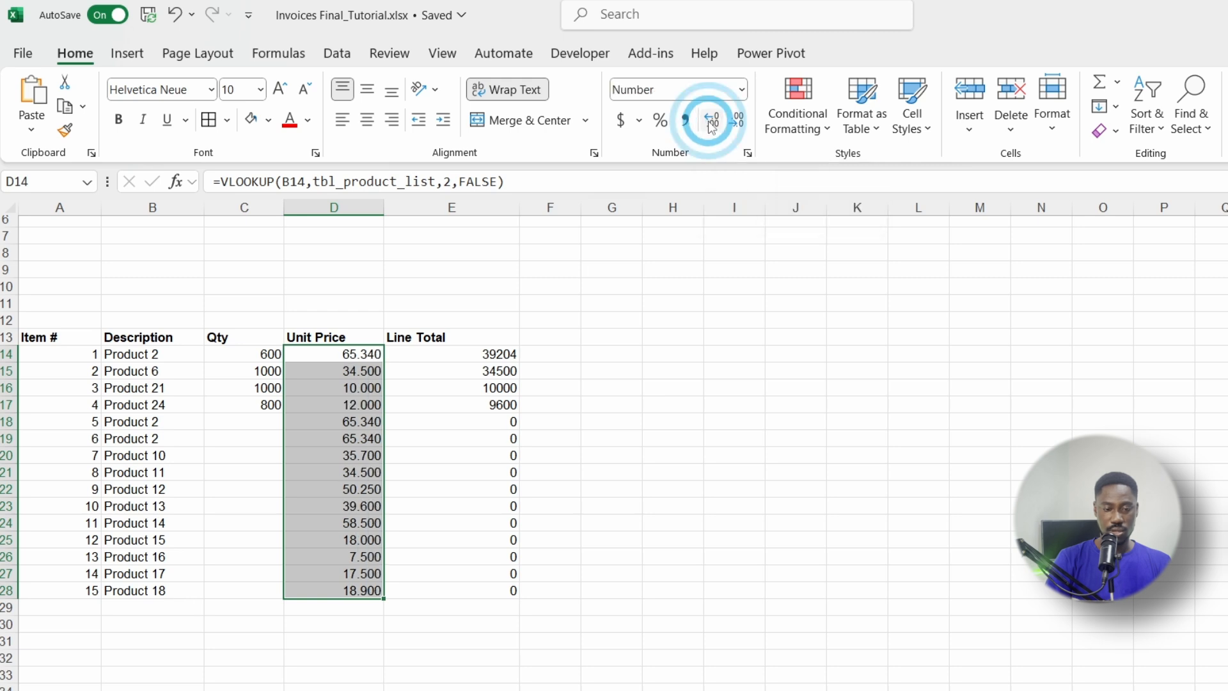
click(738, 123)
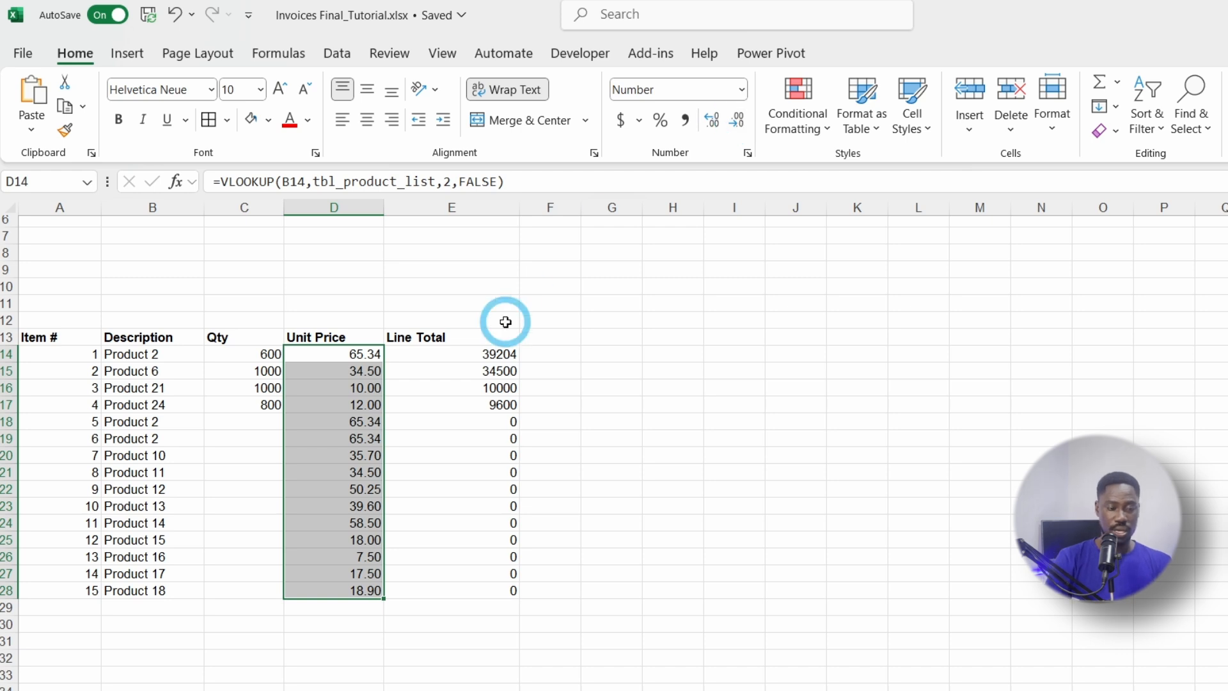
click(476, 352)
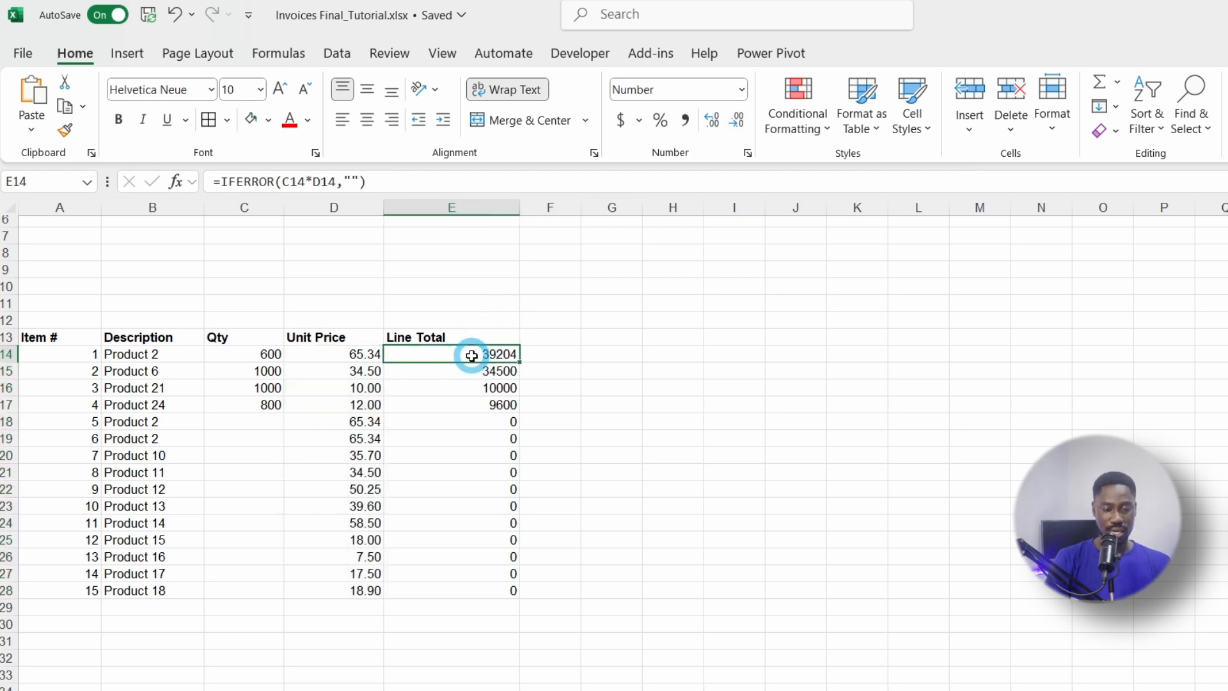
drag(475, 353, 462, 592)
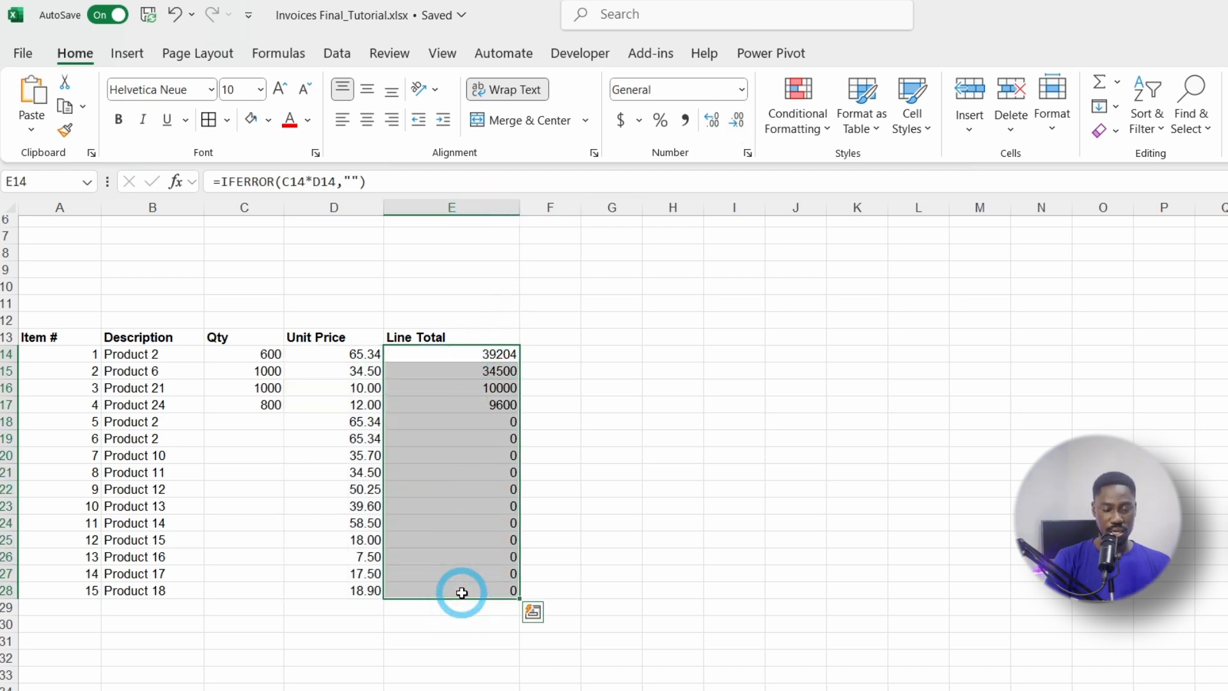
click(738, 129)
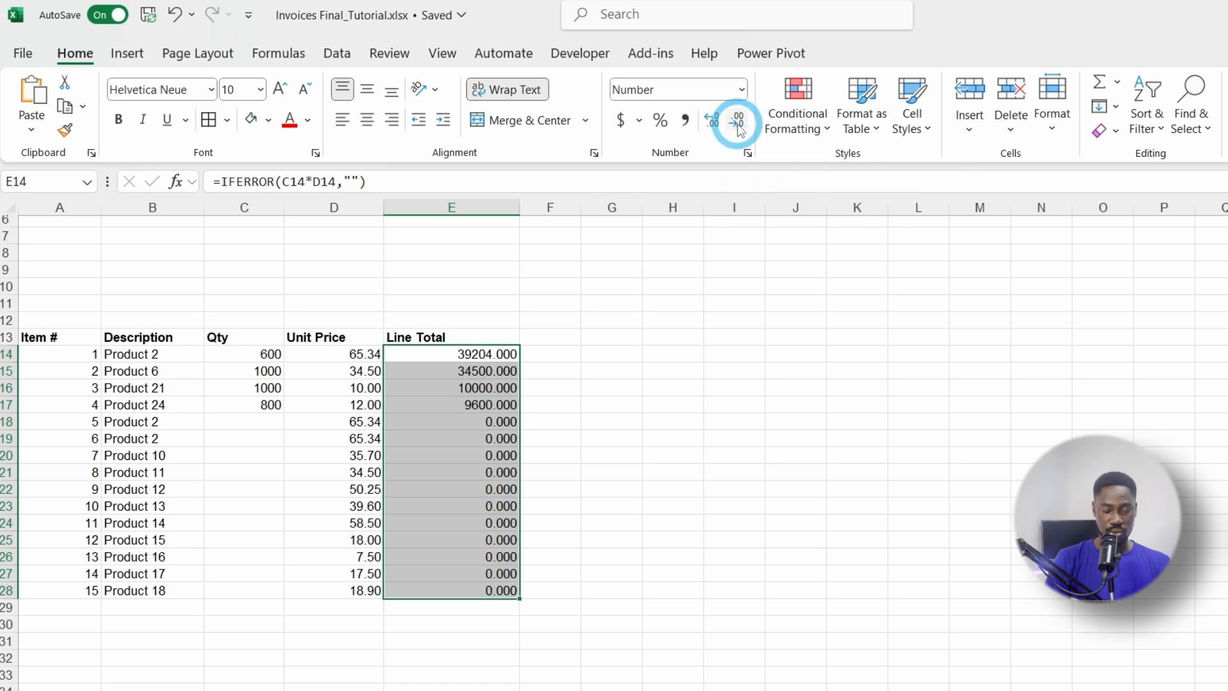
click(739, 129)
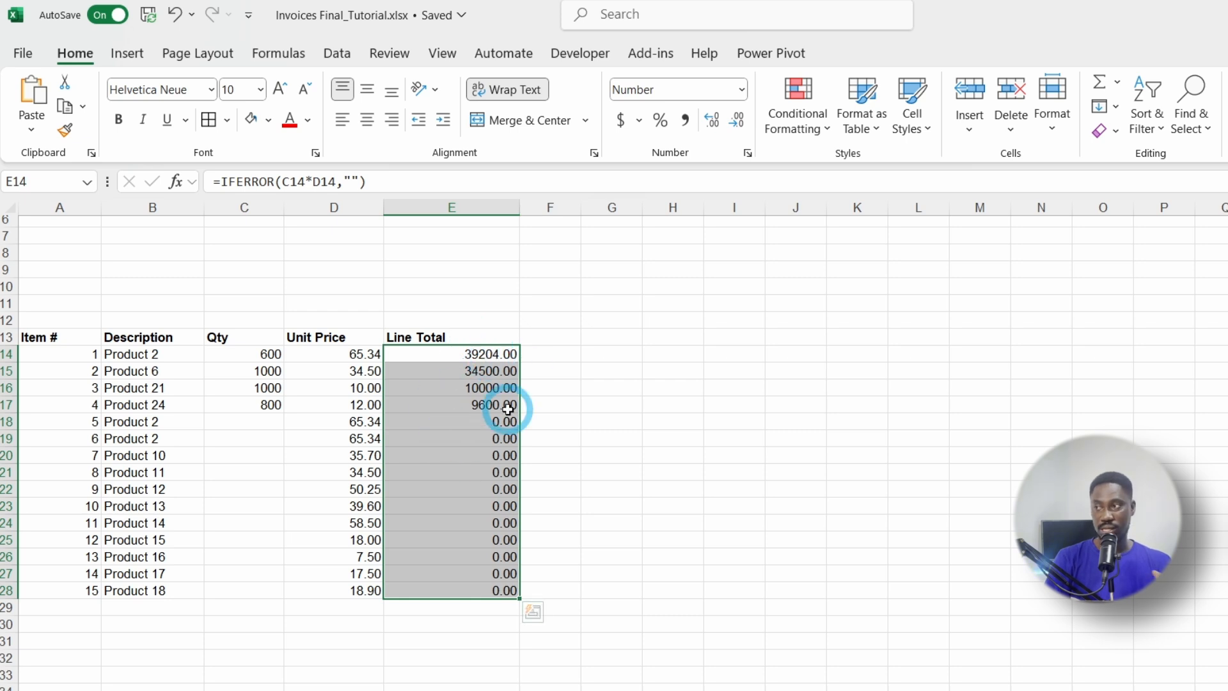
click(685, 121)
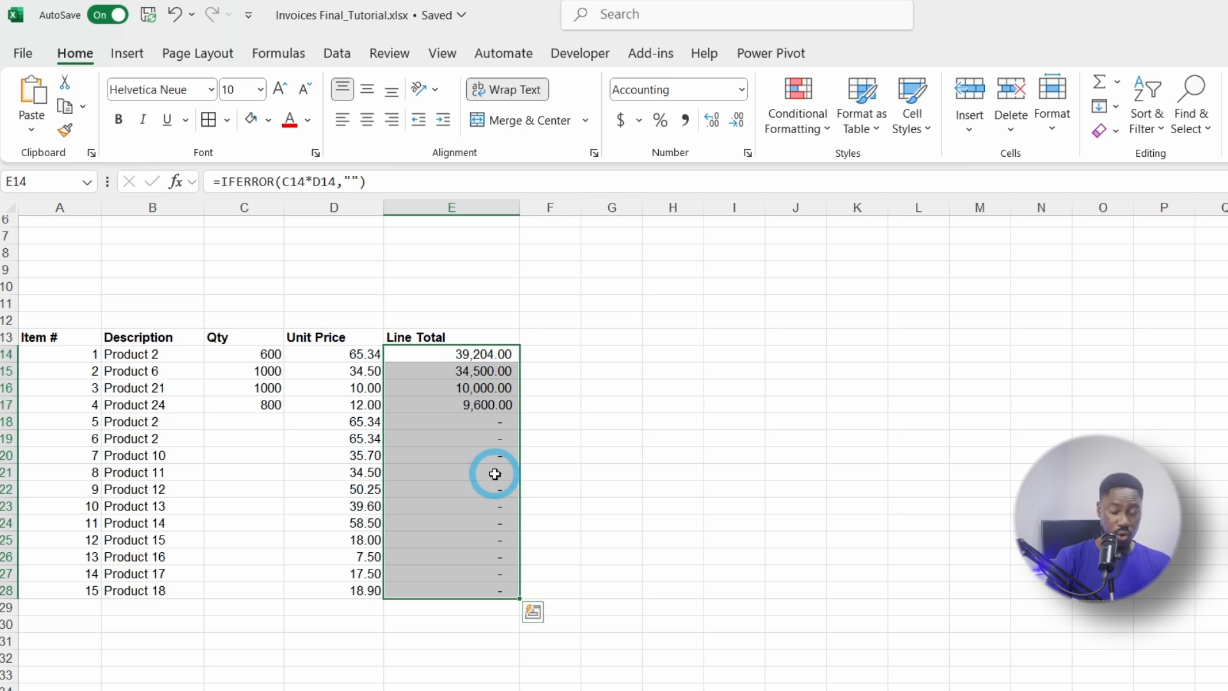
Step: Clear the product descriptions in B18:B28
click(241, 423)
drag(158, 422, 151, 591)
key(Delete)
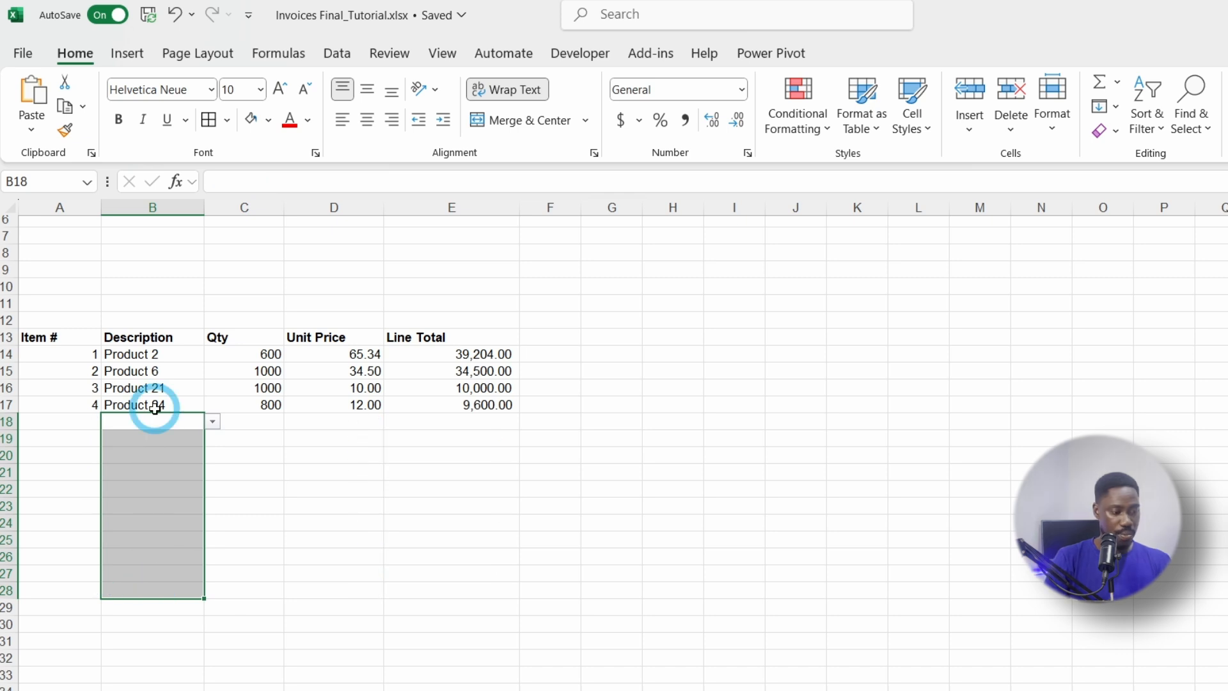
Step: Enter Product 1 in B18 and autofill Product 1 through Product 11 down to B28
click(236, 338)
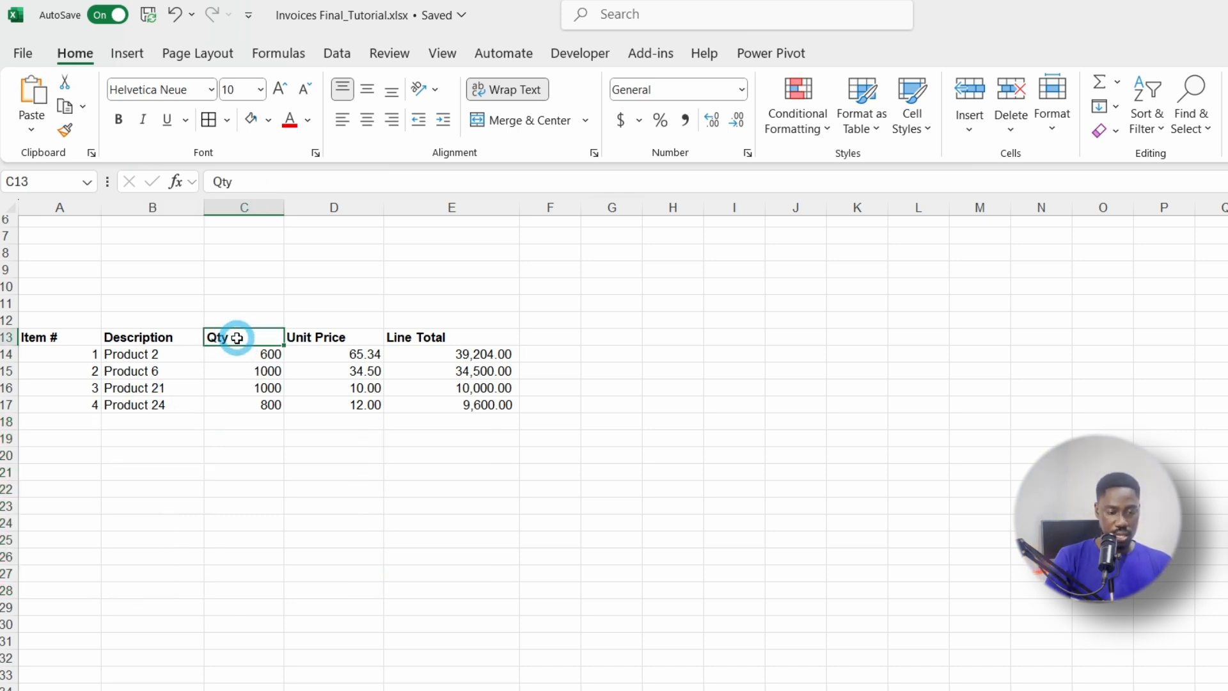
click(91, 354)
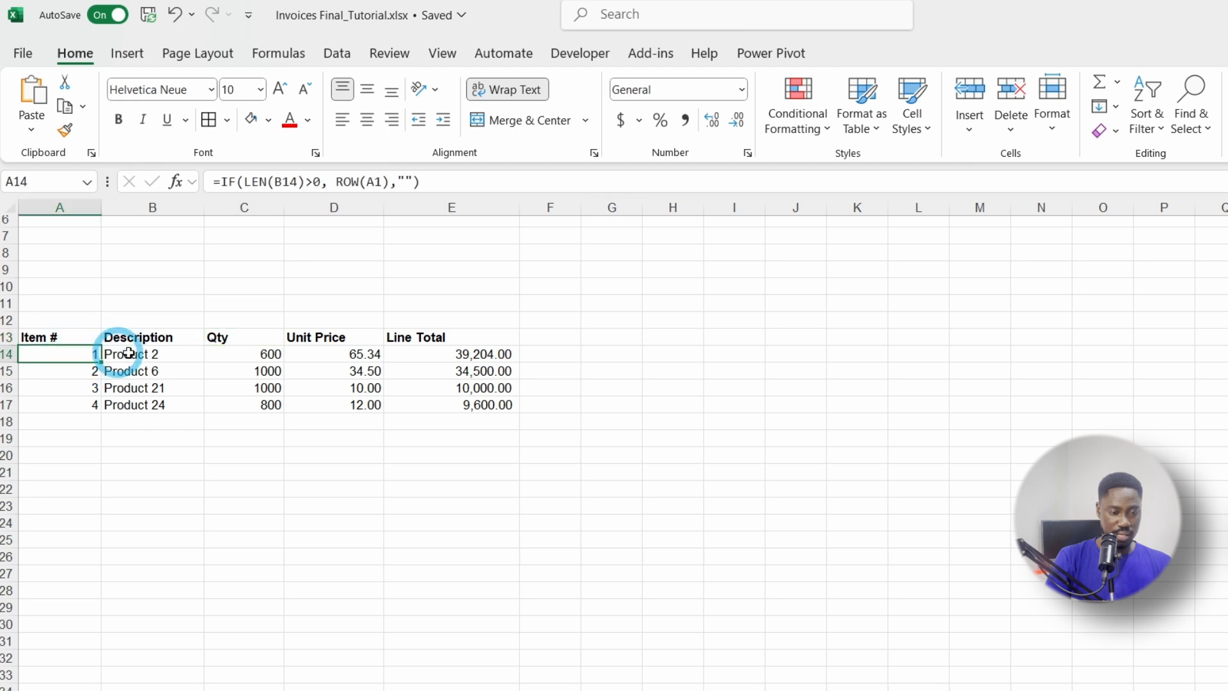
click(167, 357)
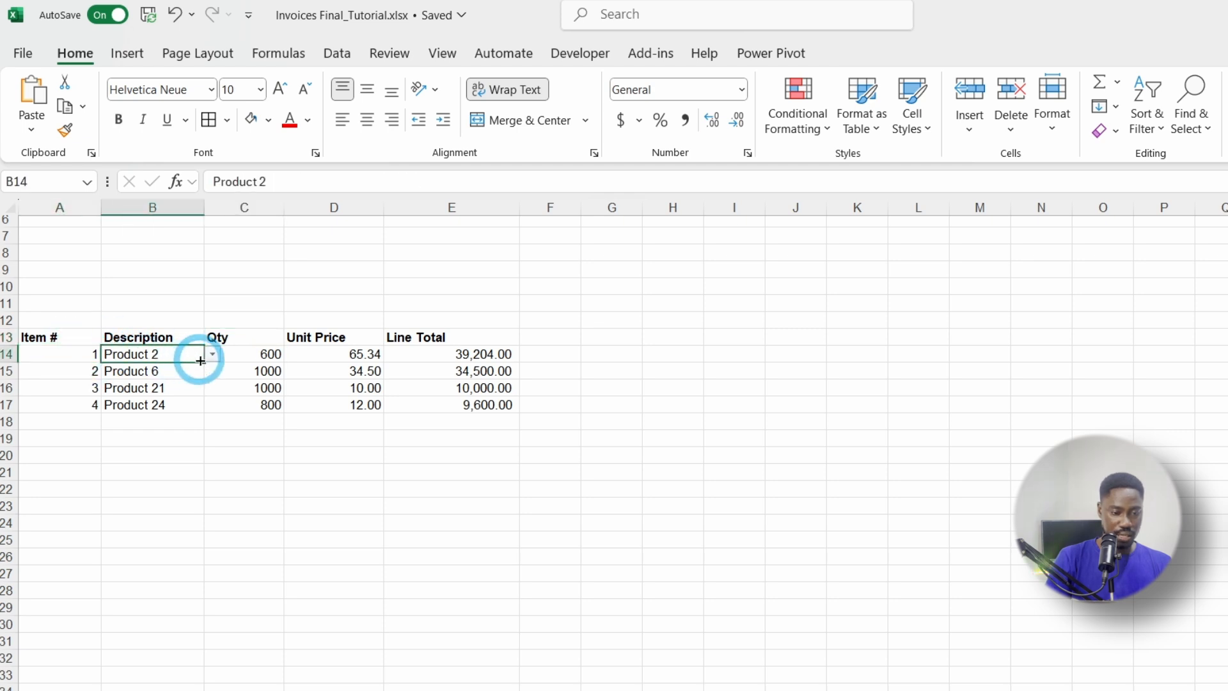
click(163, 433)
click(154, 420)
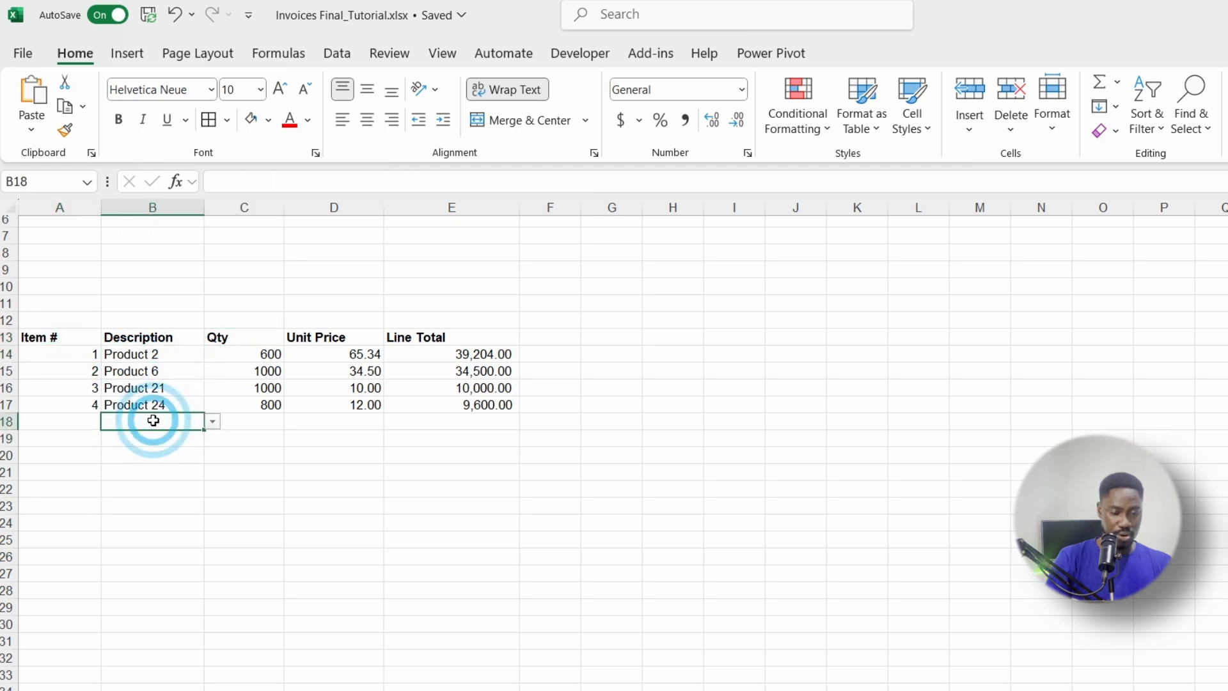
text(Pro)
key(Down)
key(Return)
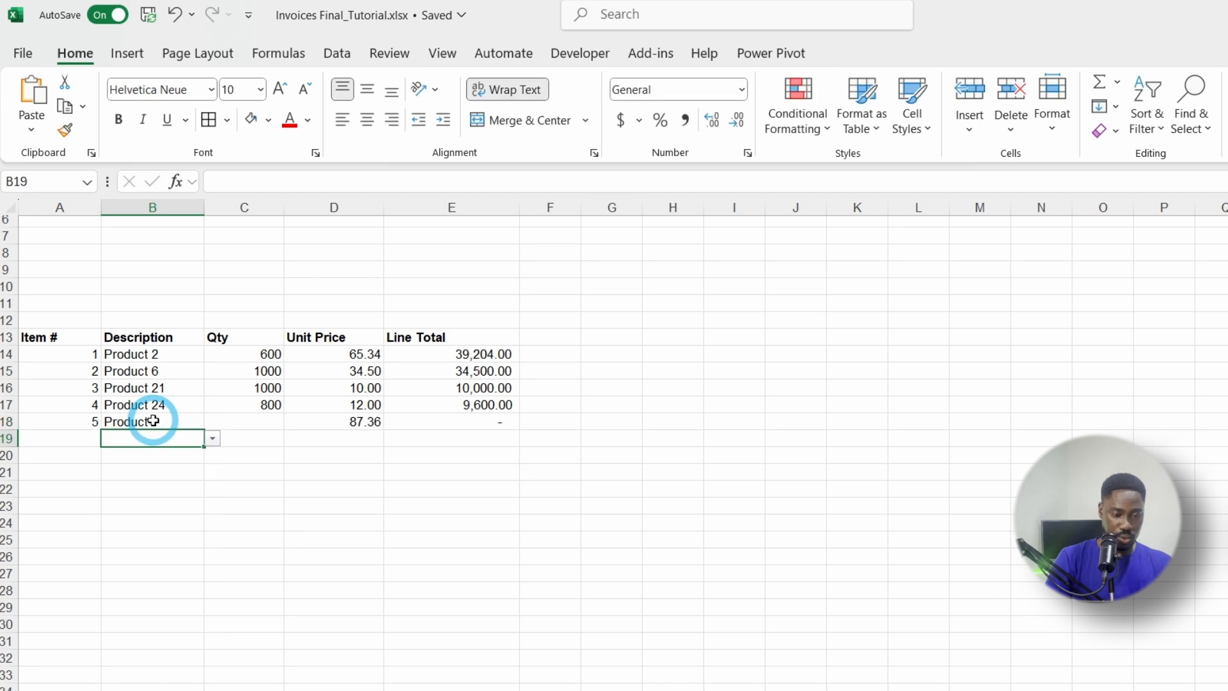
click(153, 420)
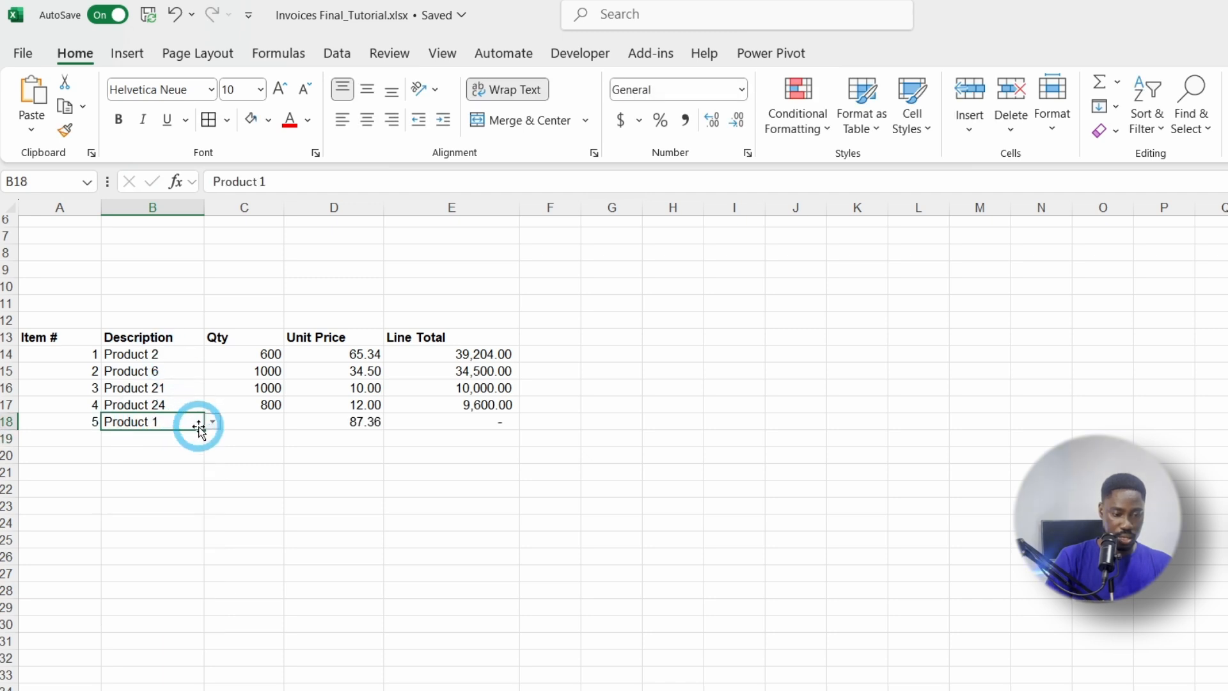
drag(203, 427, 202, 601)
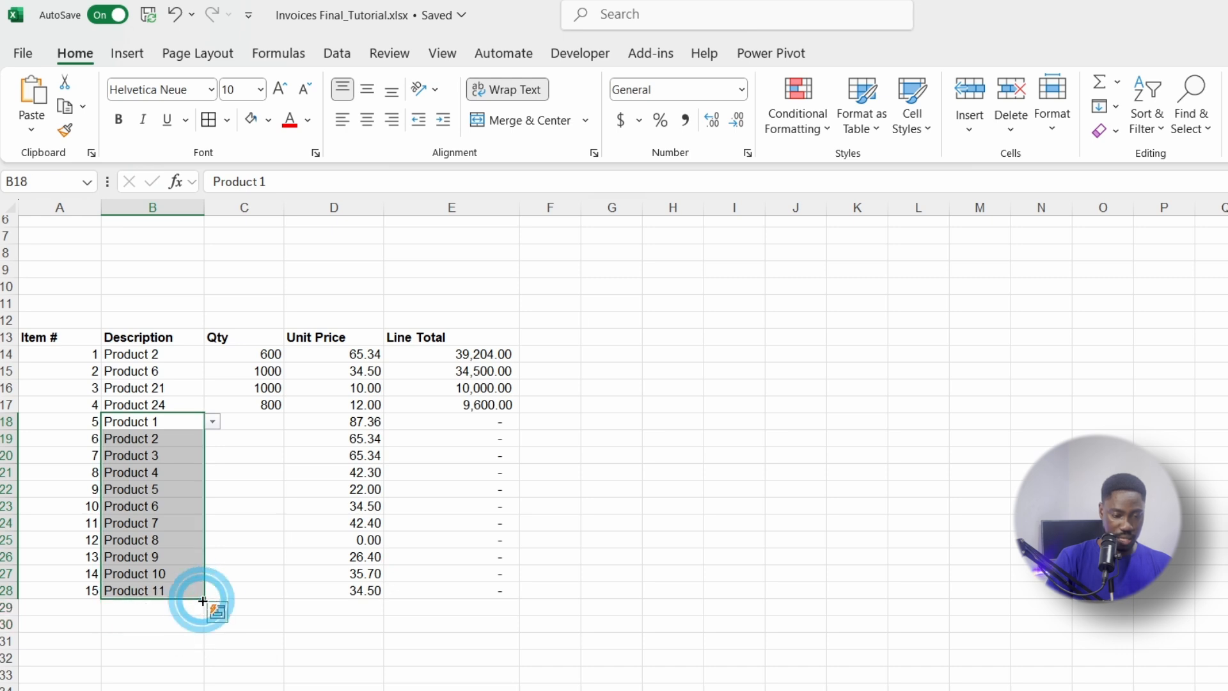
Step: Review the Line Total values in column E down to row 27
click(512, 541)
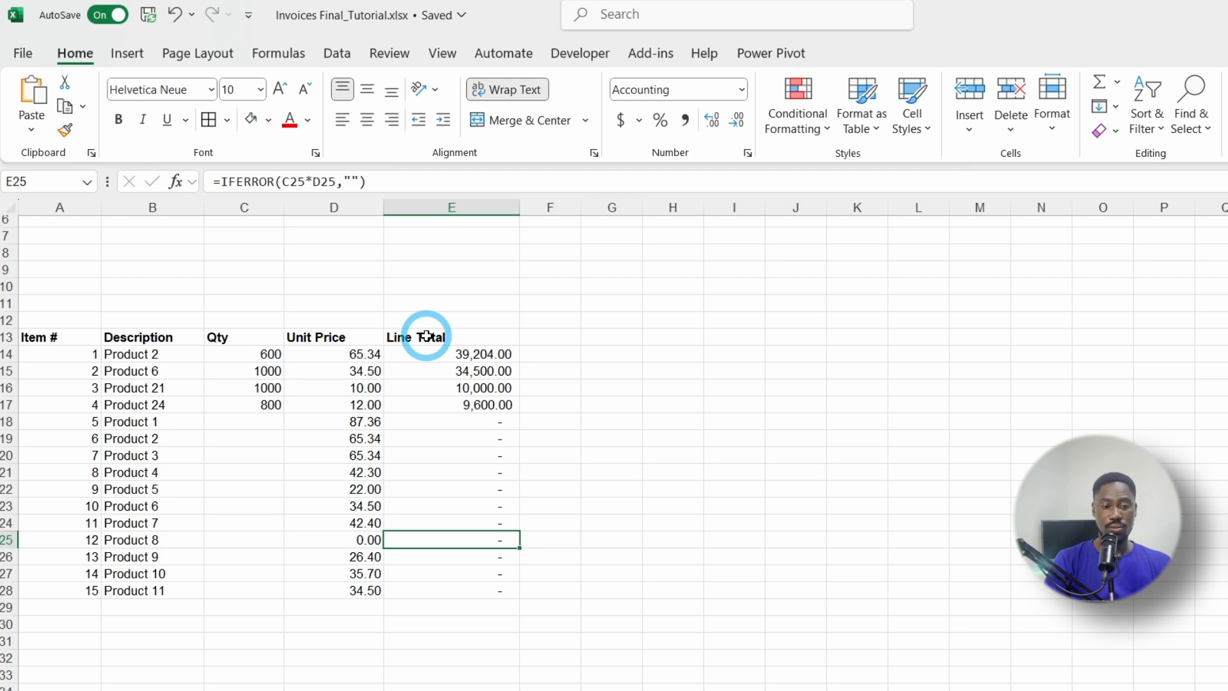
drag(451, 357, 467, 403)
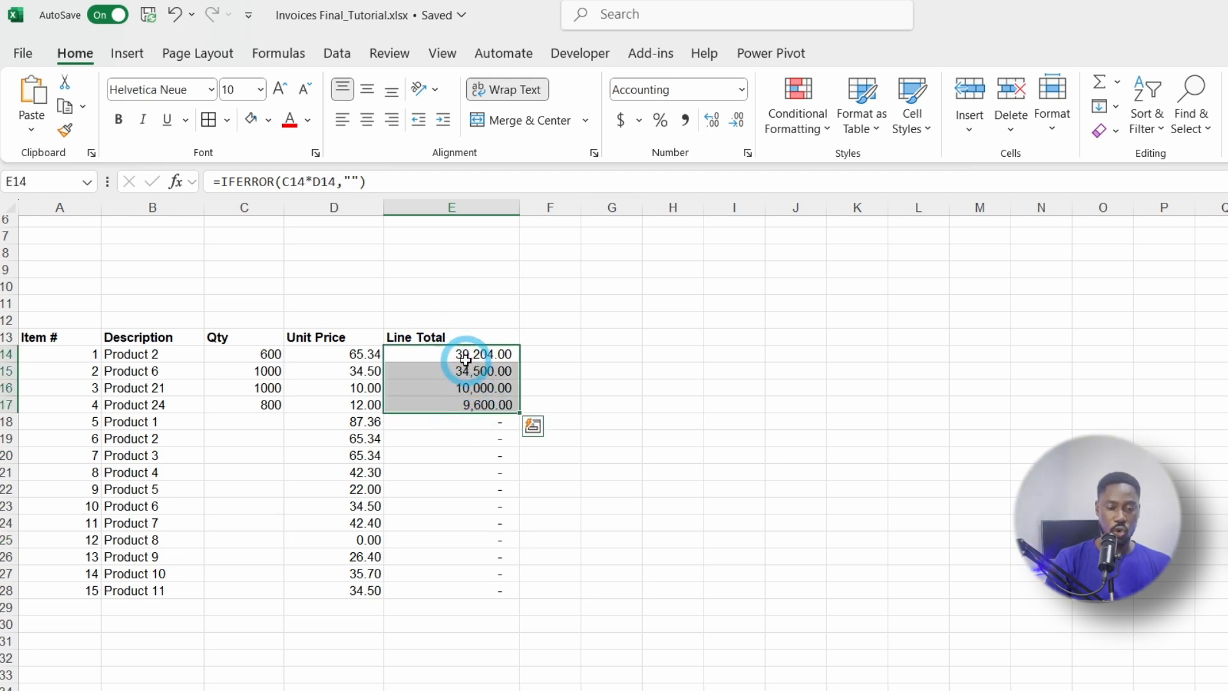
drag(469, 358, 459, 581)
click(347, 634)
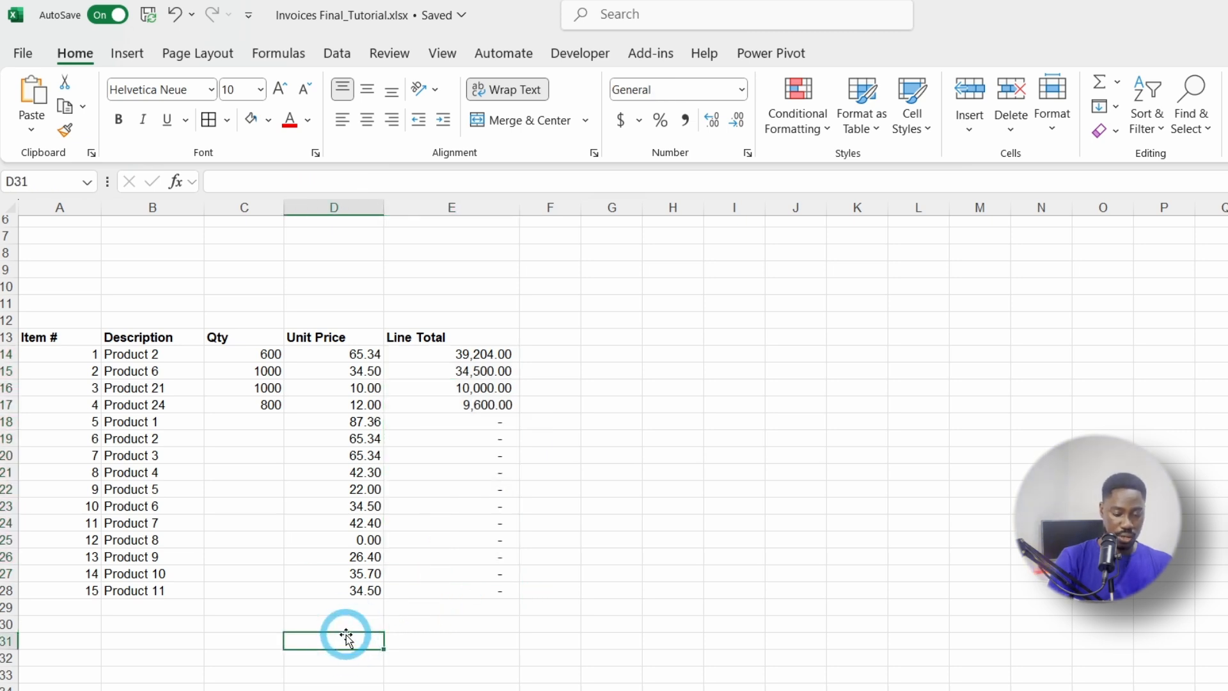
Step: Label D31 'Subtotal' and enter =SUM(E14:E28) in E31
text(Subtotal)
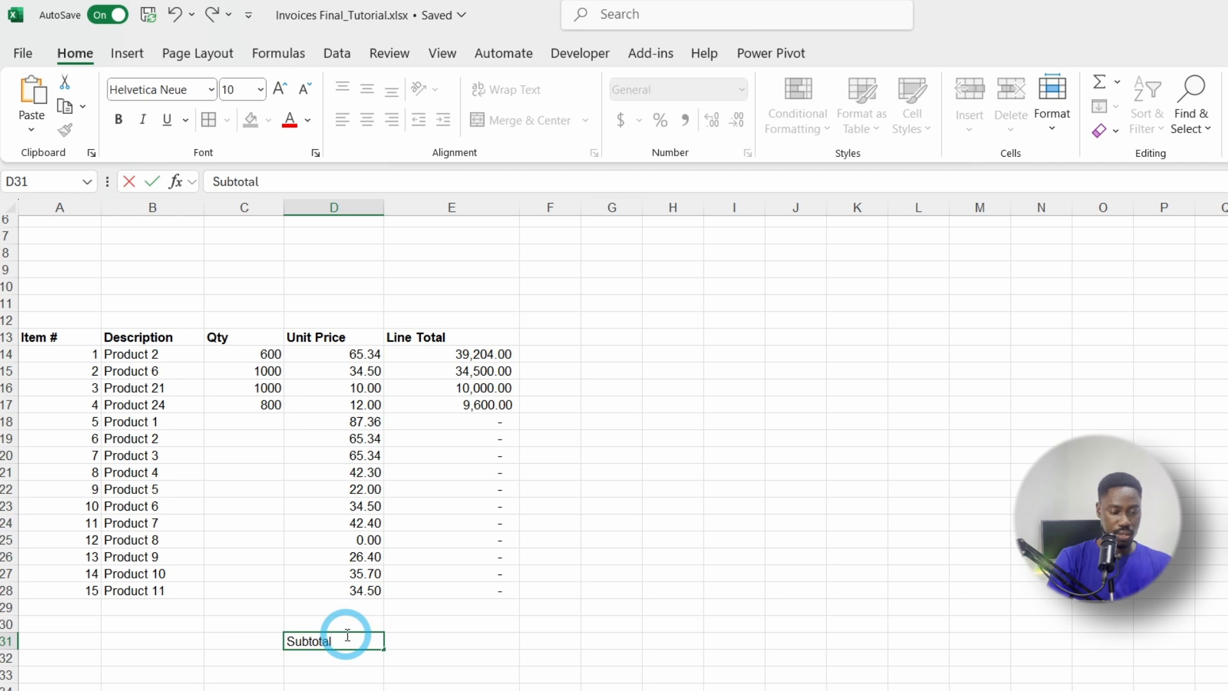
key(Tab)
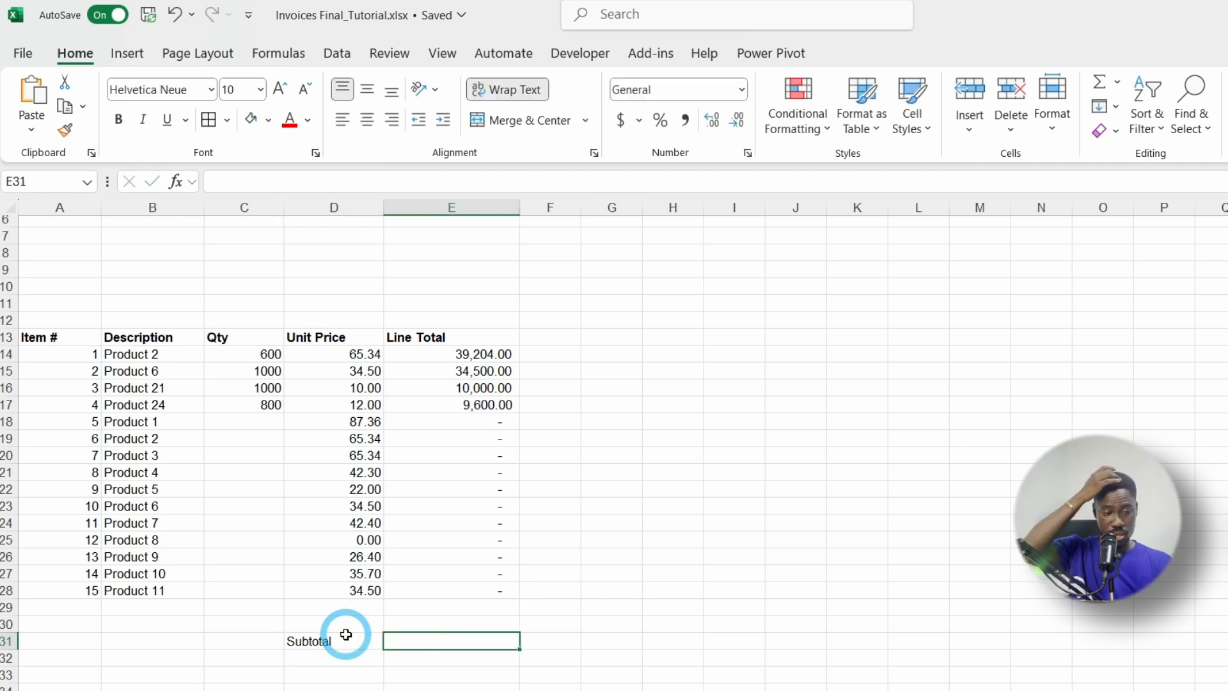
text(=SUM)
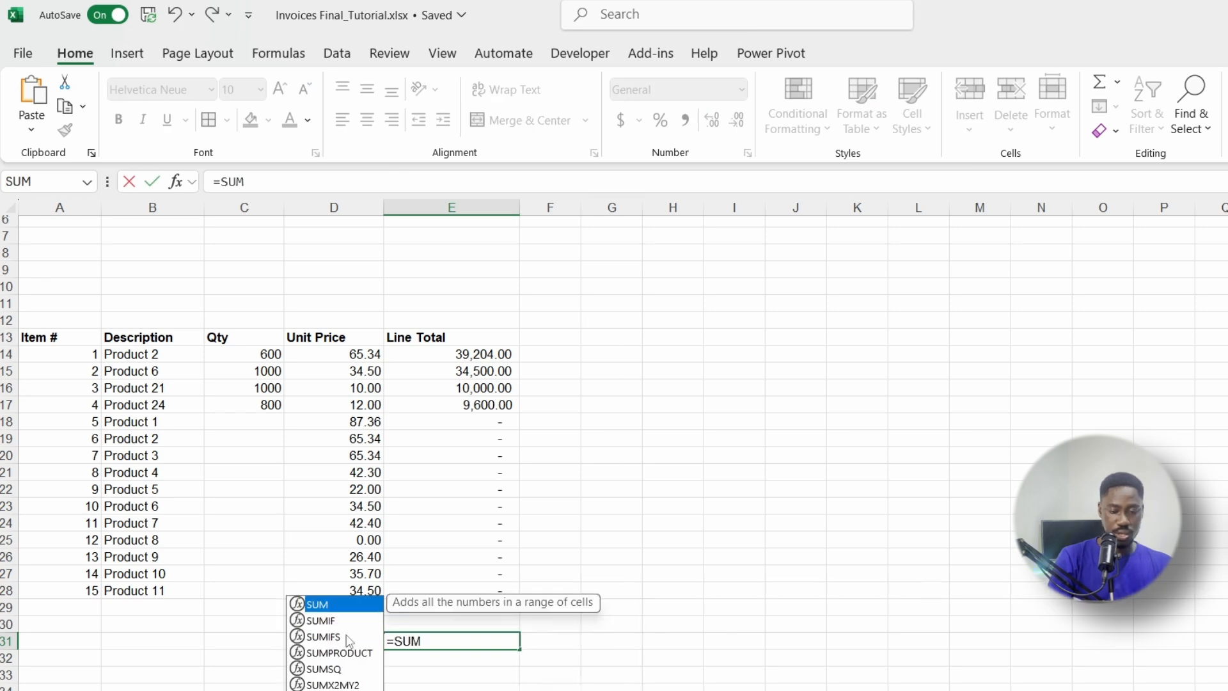
text(()
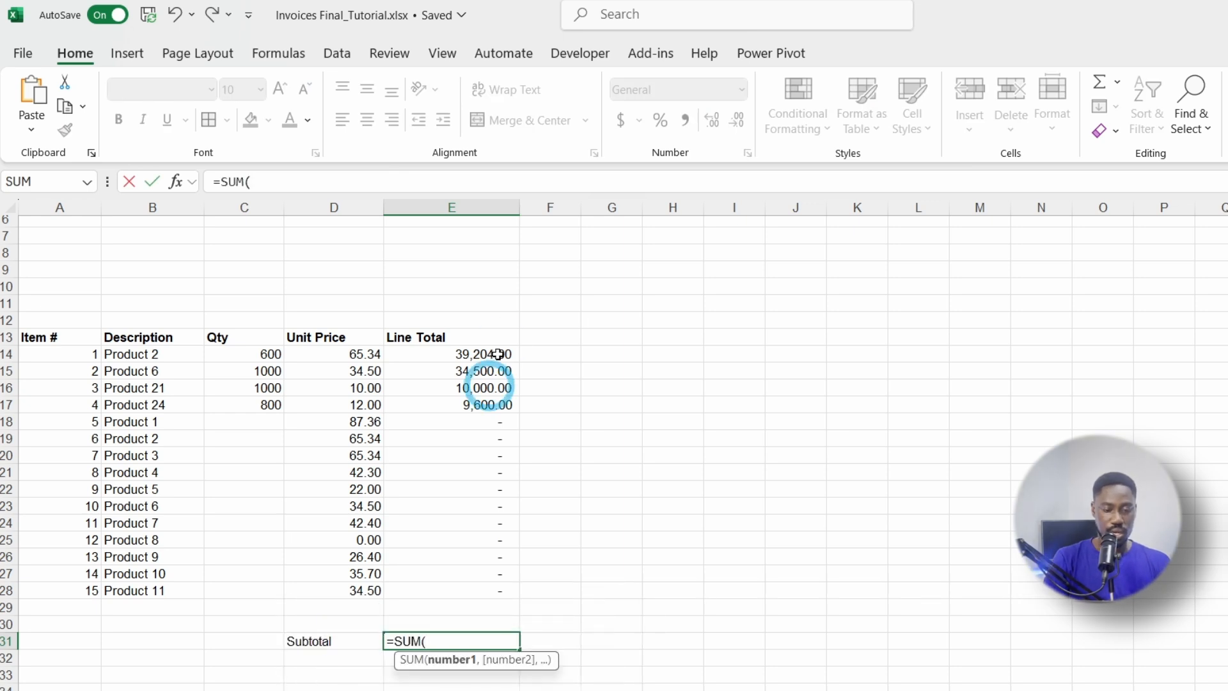
click(460, 354)
drag(459, 353, 463, 586)
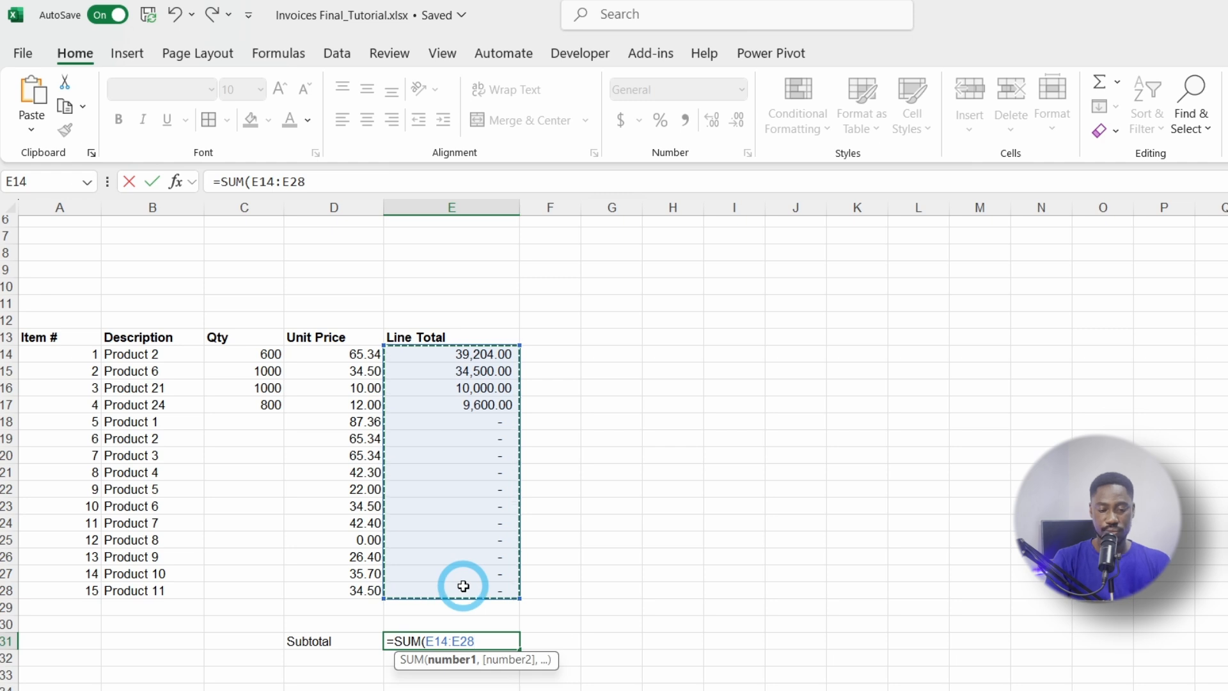
text())
key(Return)
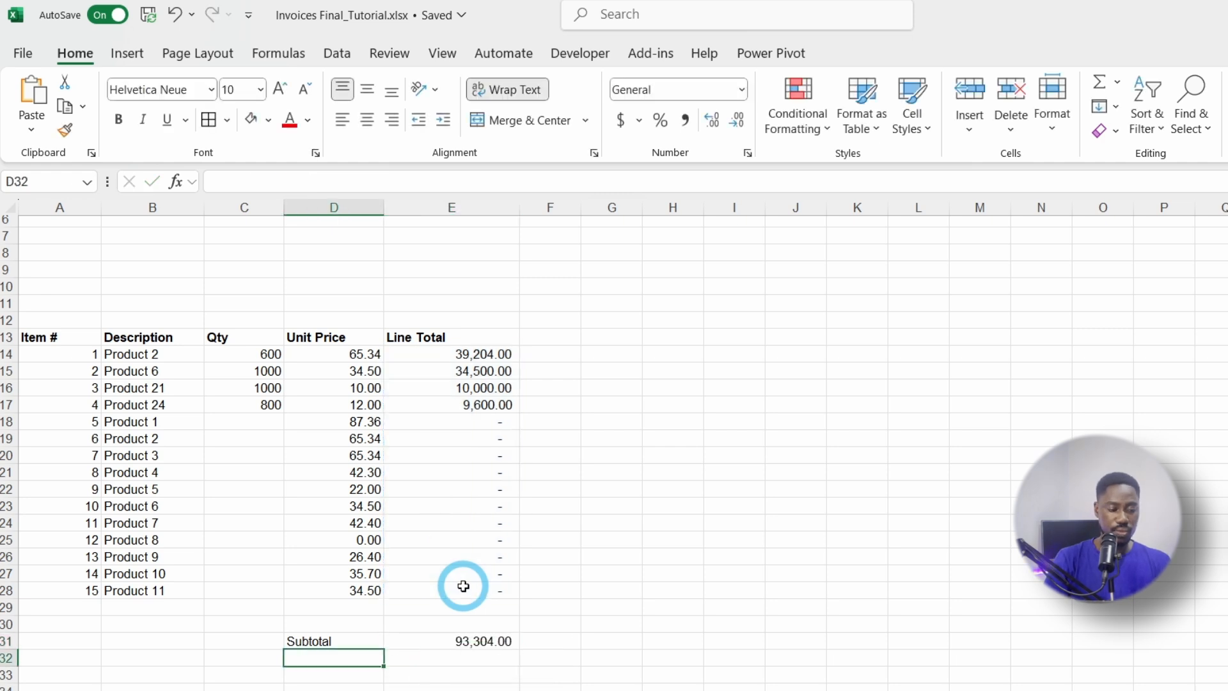
scroll(461, 627, up, 1)
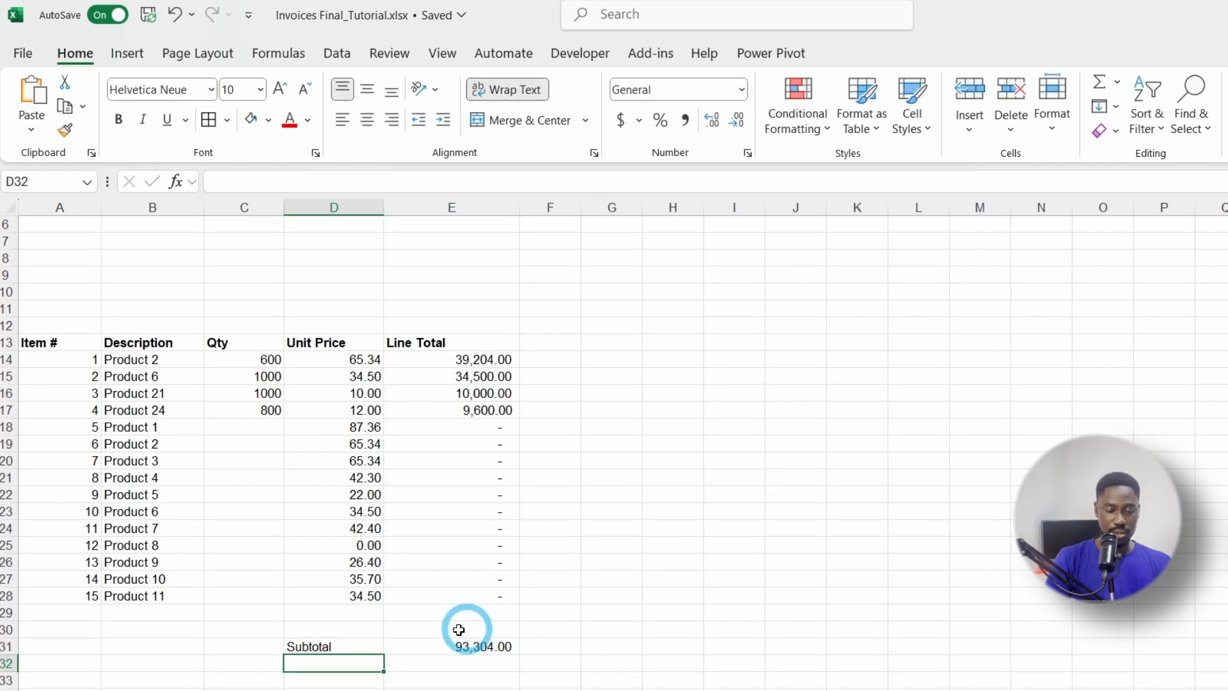
click(473, 642)
Step: Set Product 1's quantity in C18 to 400, raising the subtotal to 128,248.00
click(157, 426)
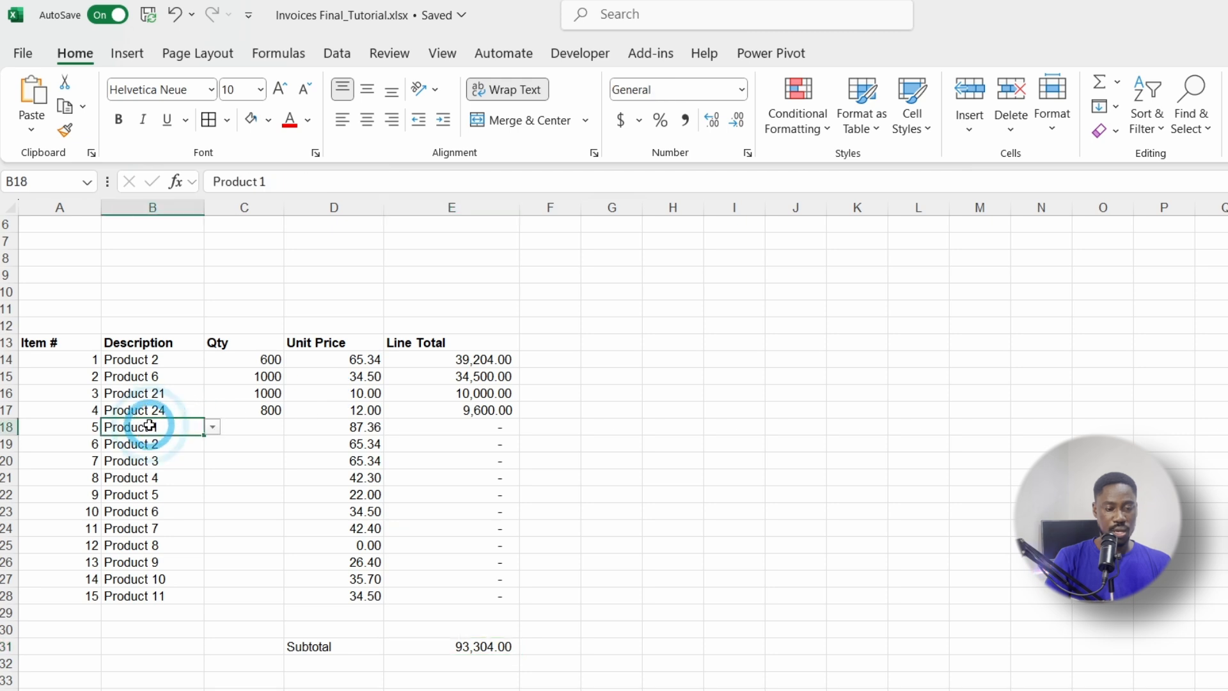
click(243, 423)
text(400)
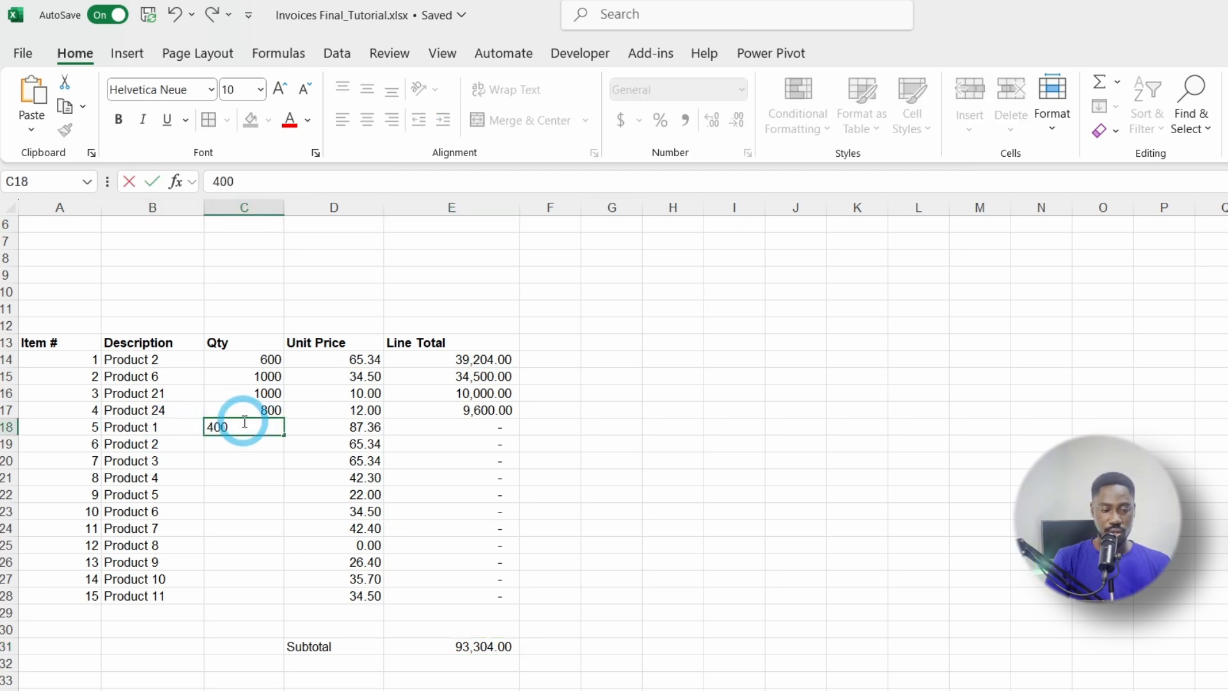
key(Return)
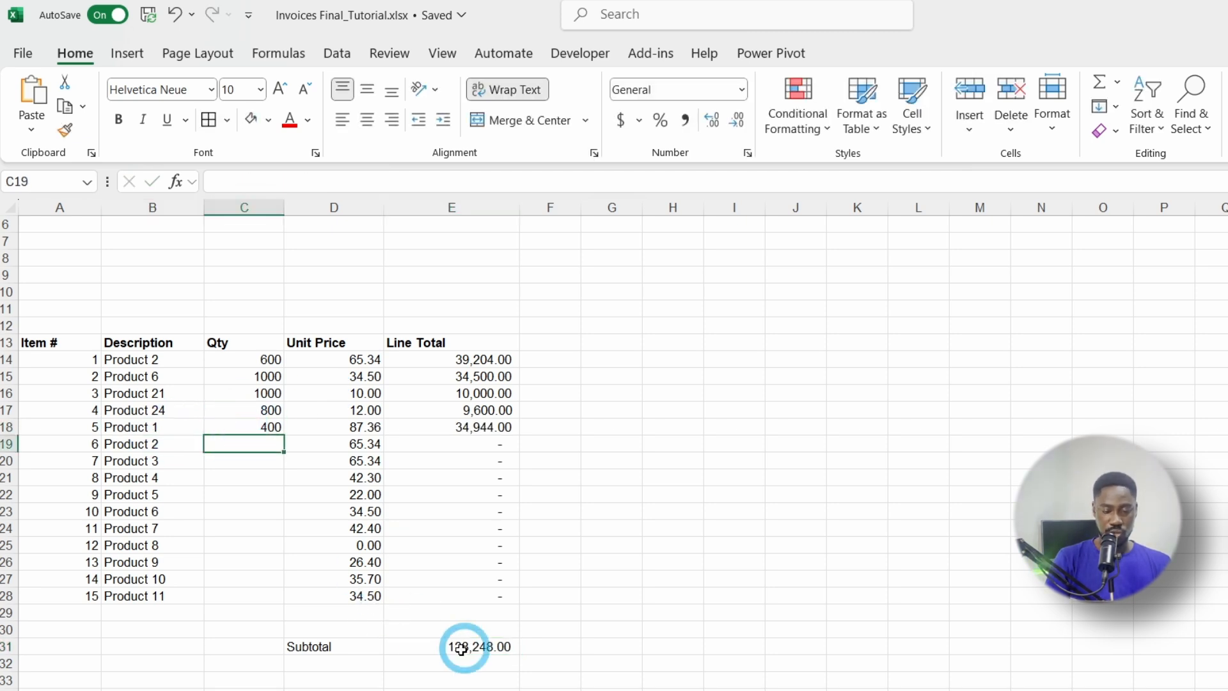
click(435, 646)
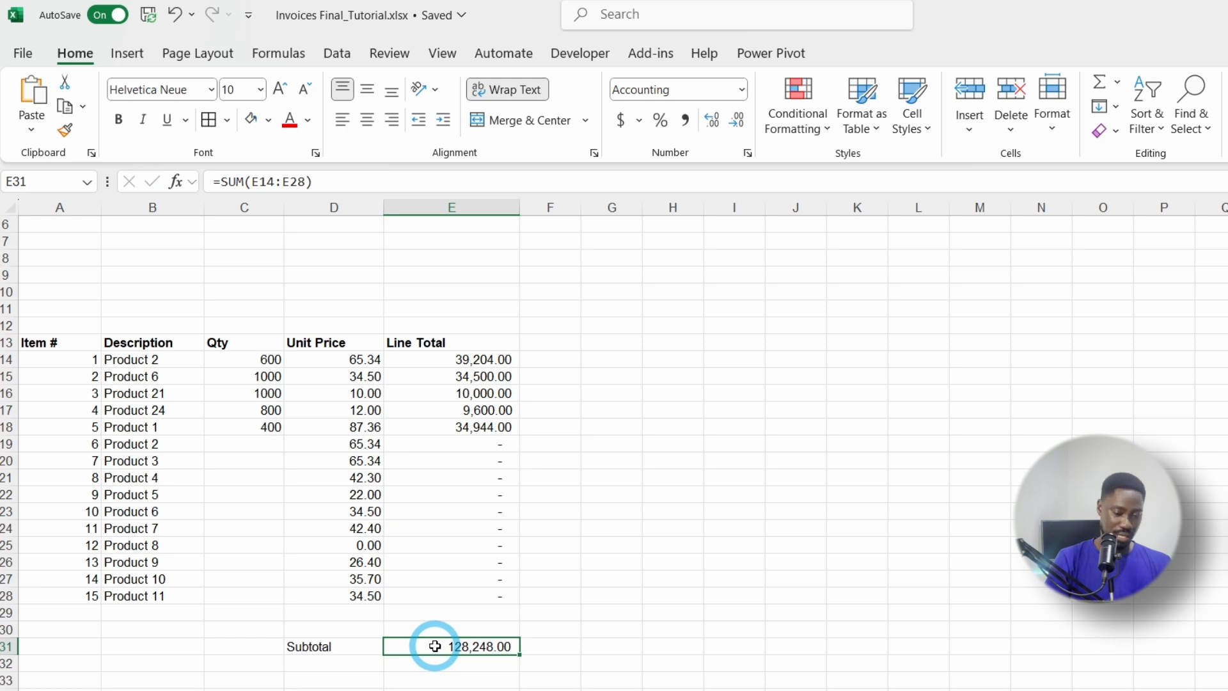
scroll(435, 647, down, 1)
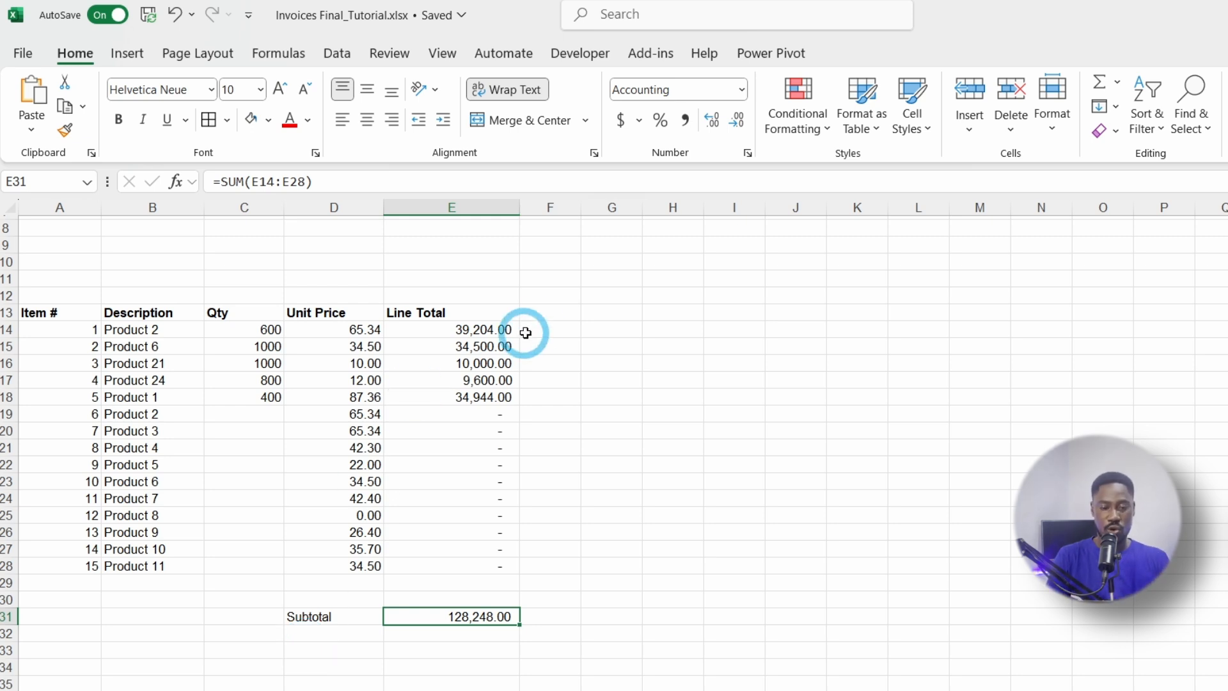
Step: Remove a Discount label mistakenly entered in F13
click(548, 316)
text(Discount)
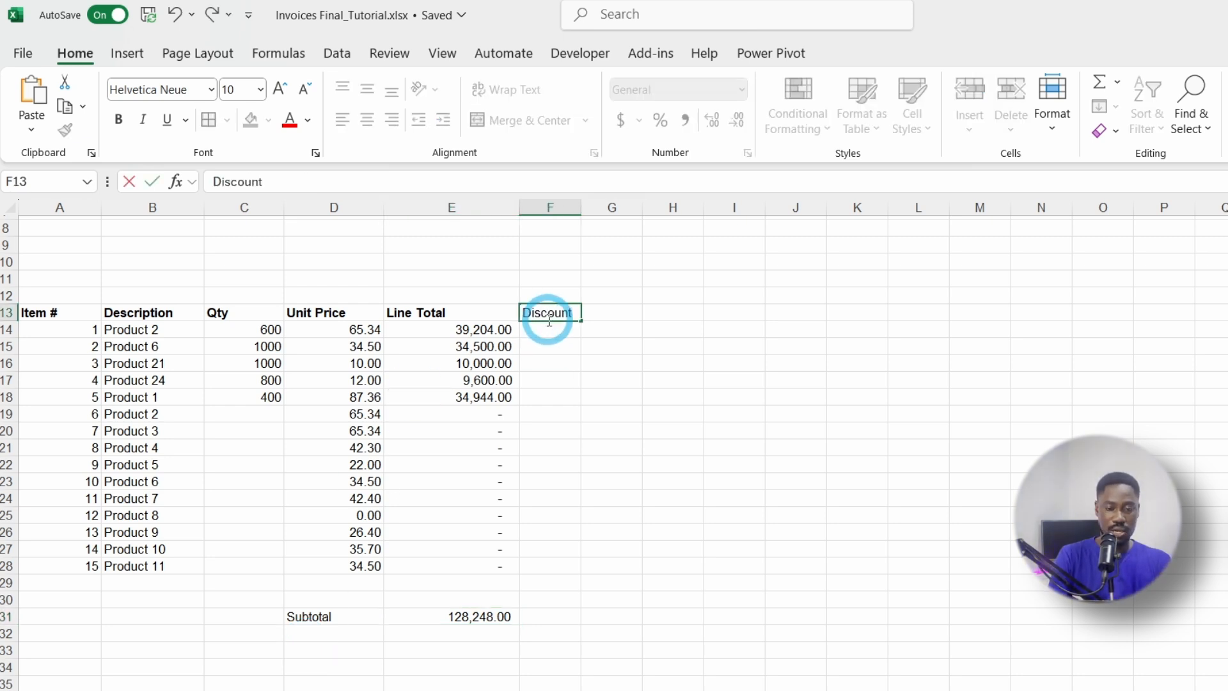
key(Return)
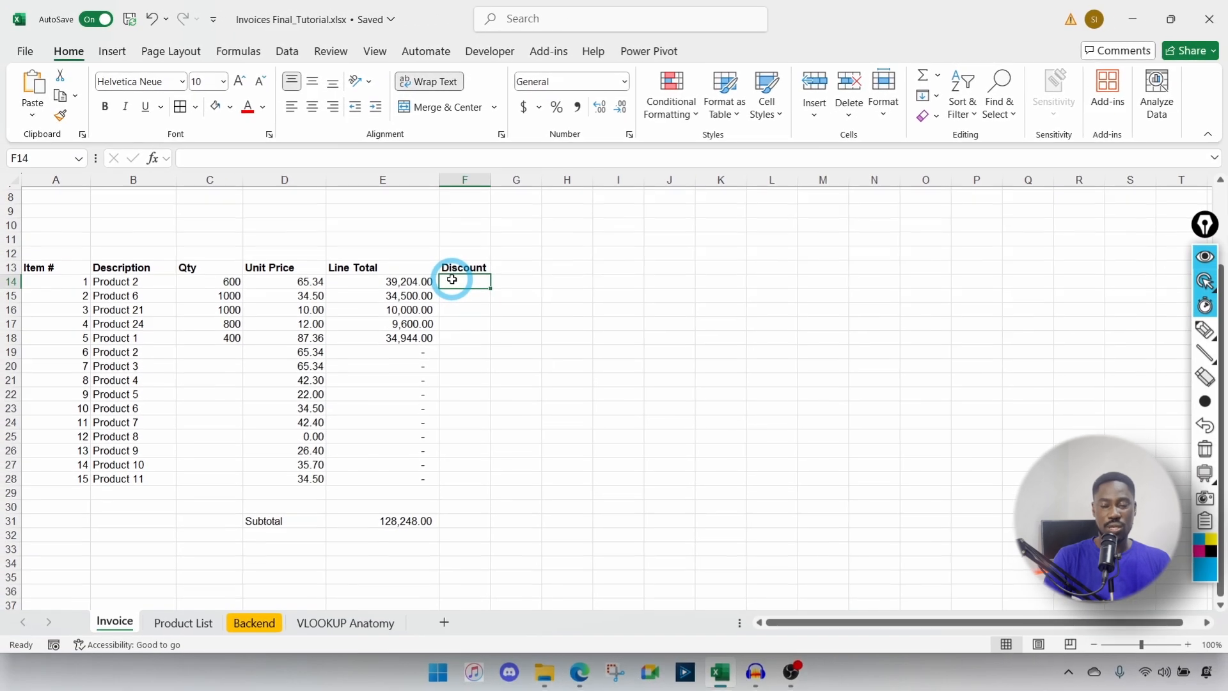
key(Up)
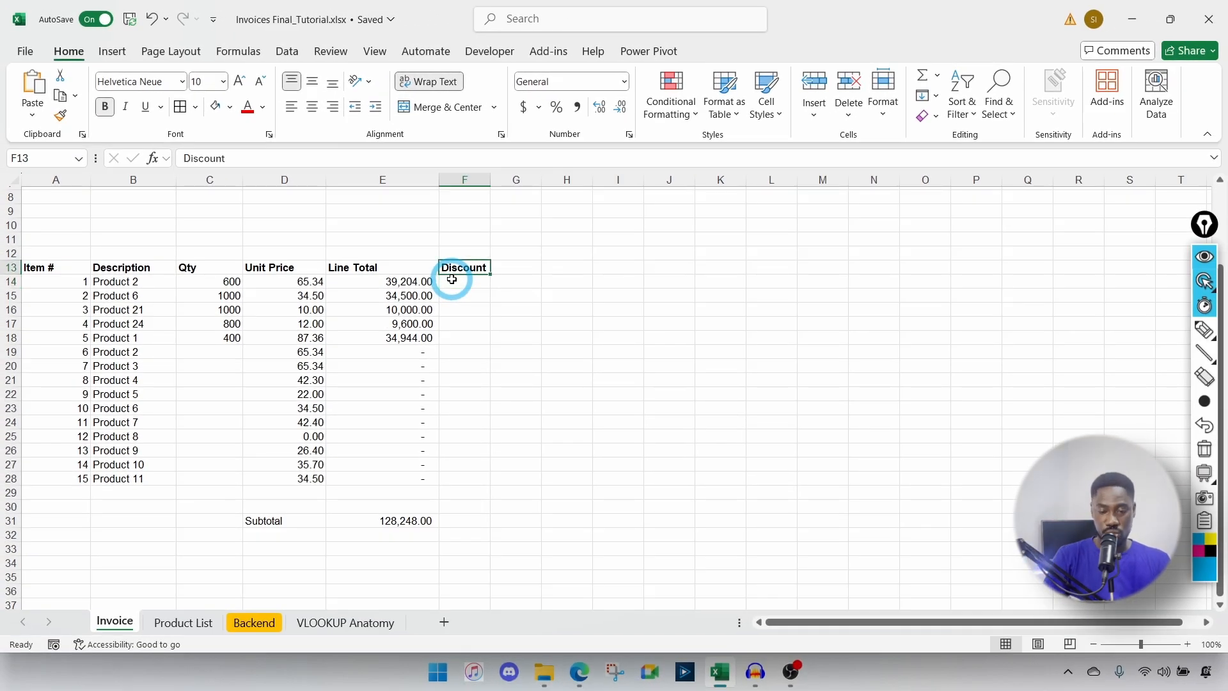
key(Delete)
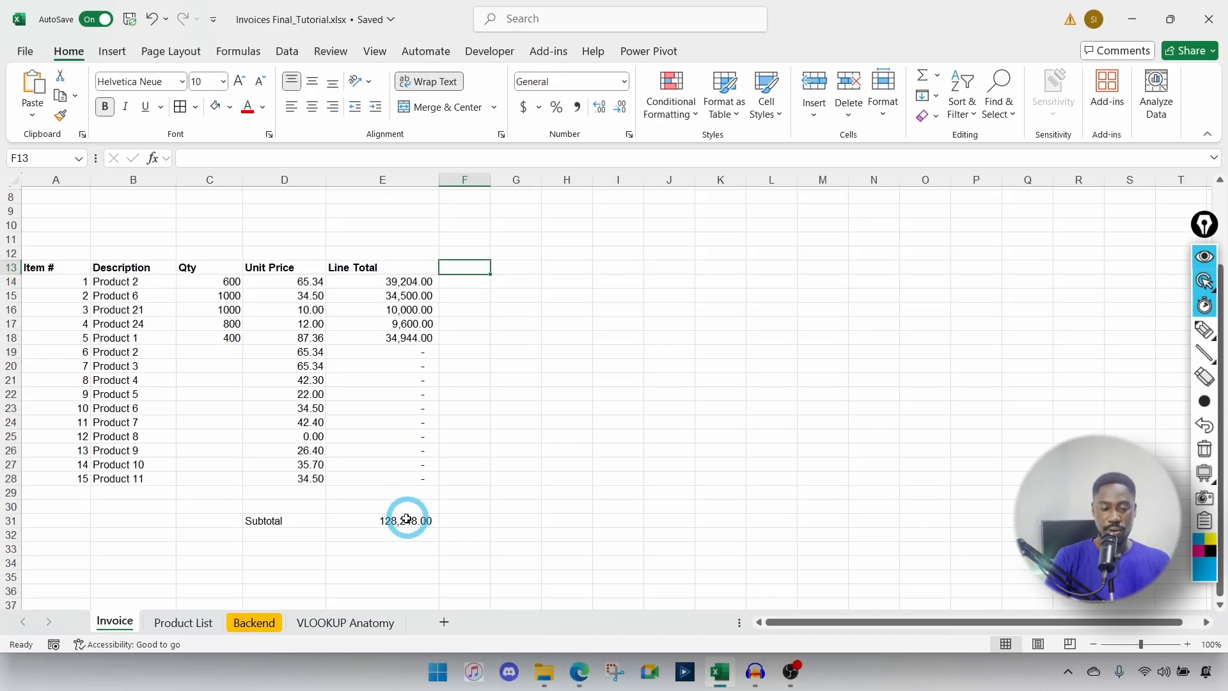
Step: Add a Discount row with 'Discount' in D33 and 10% in E33
click(283, 545)
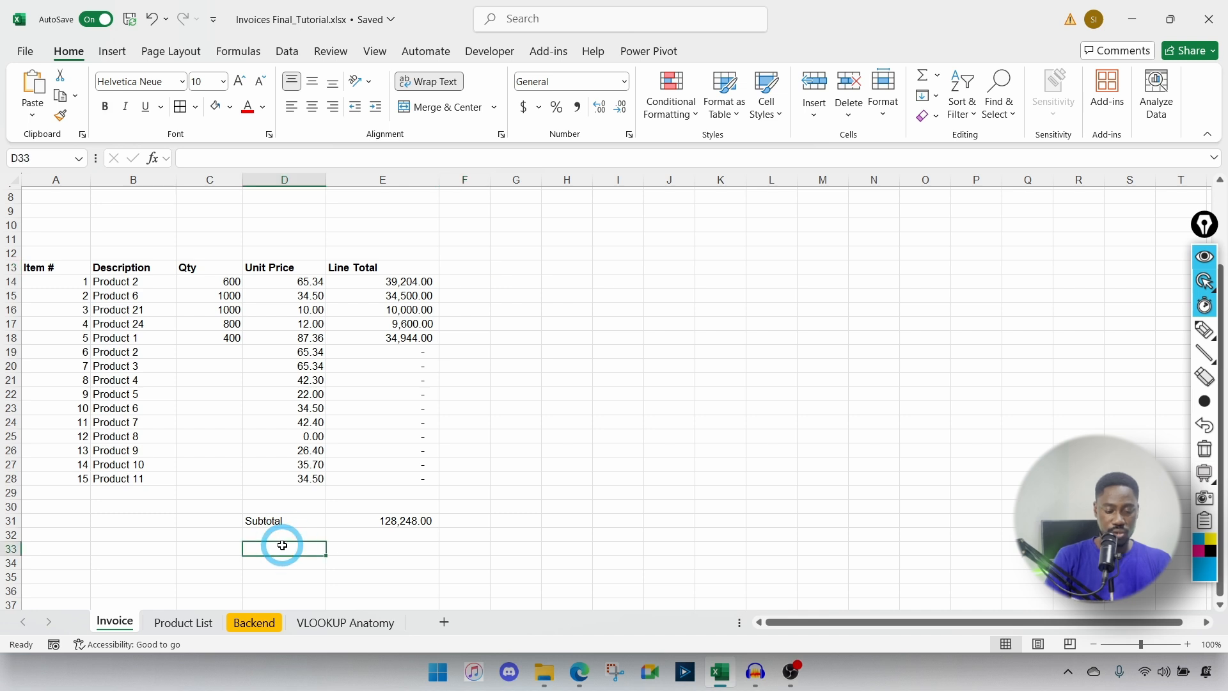
text(Discount)
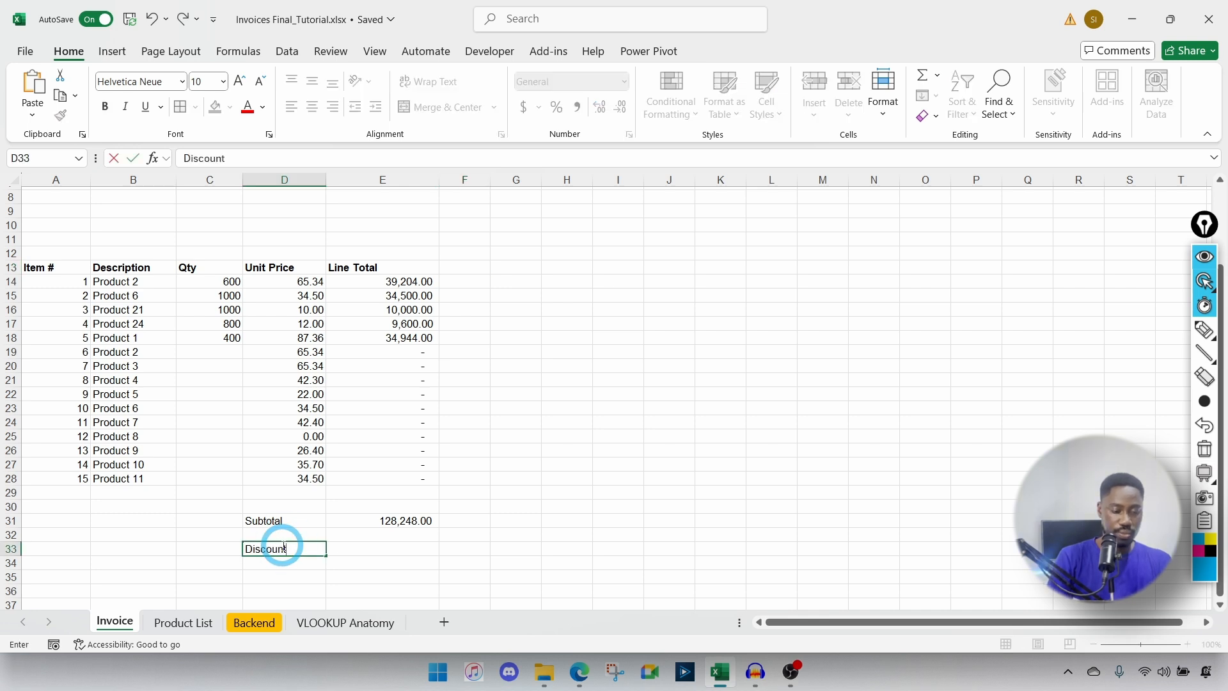
key(Tab)
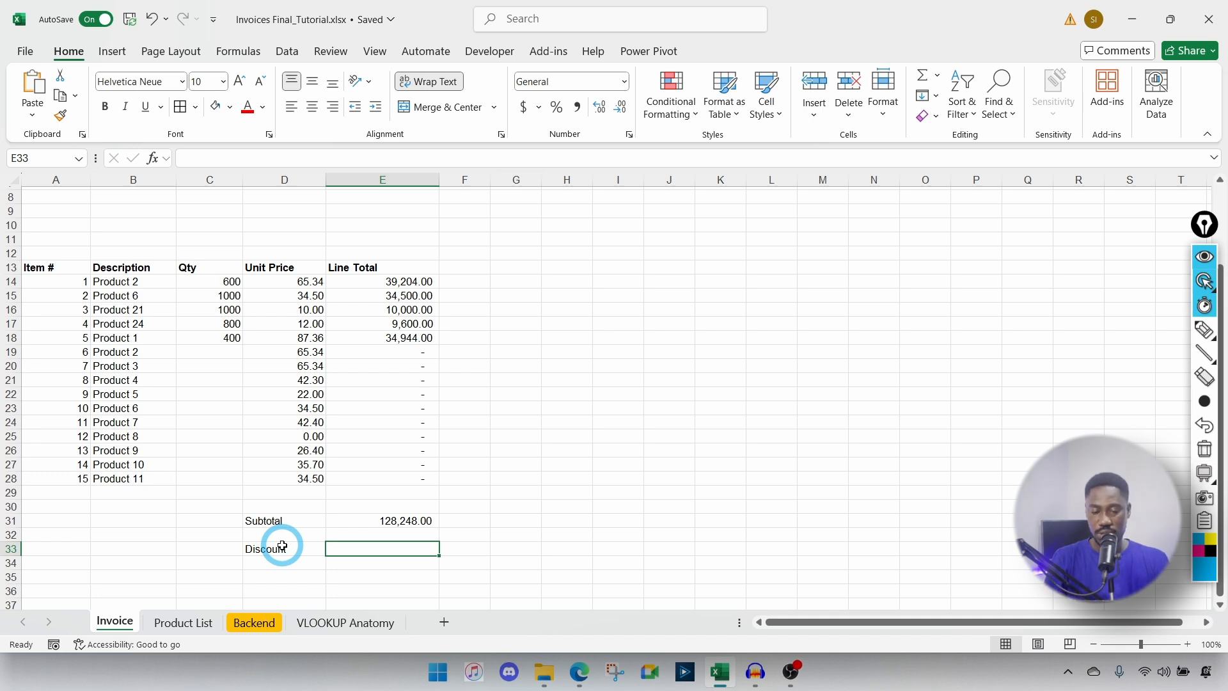
text(10)
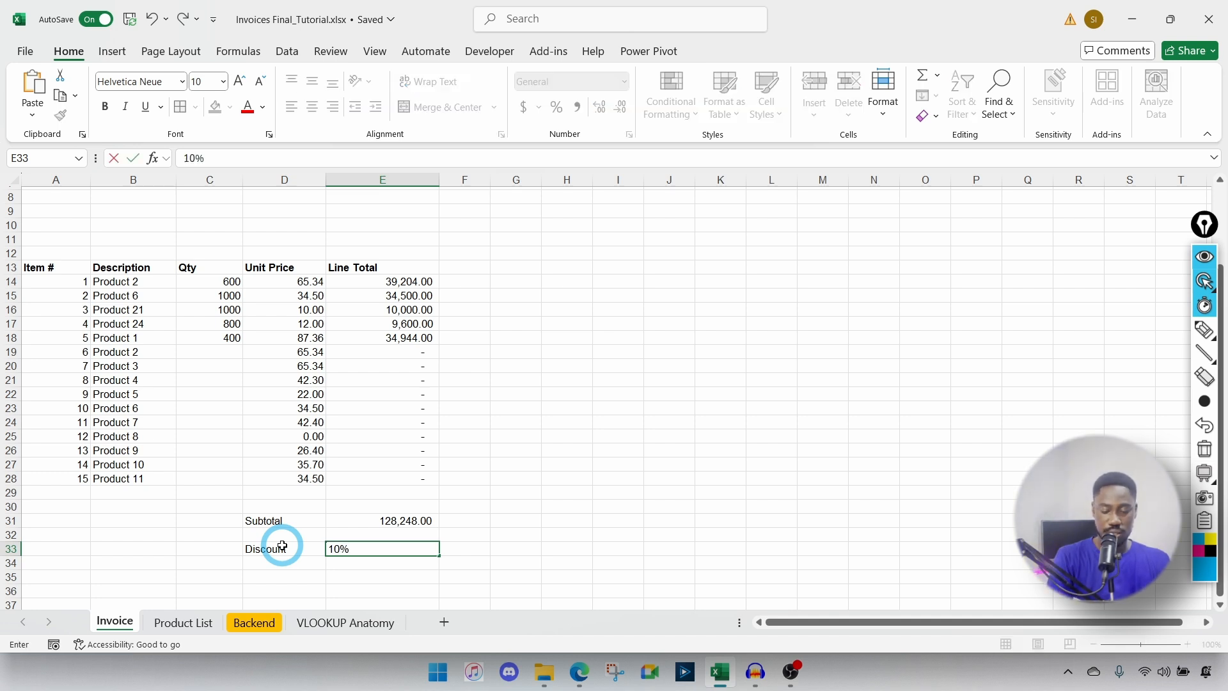
text(%)
key(Return)
Step: Type the 'Total' label in D35
click(282, 575)
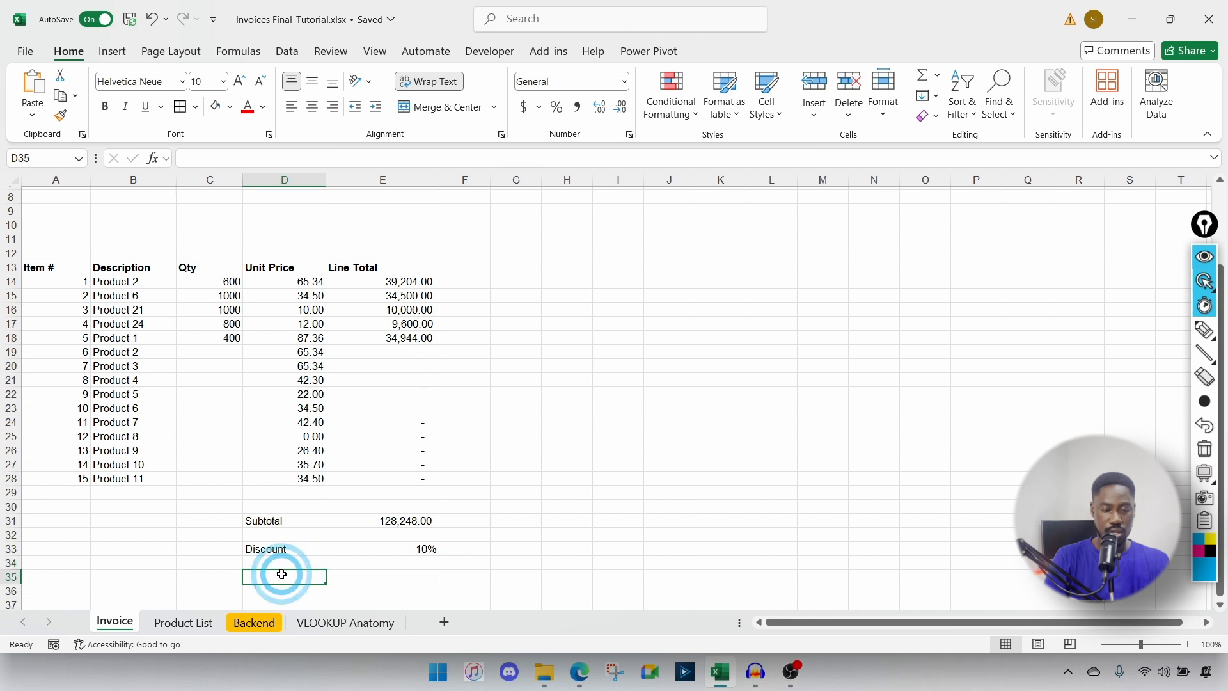
text(Total)
key(Tab)
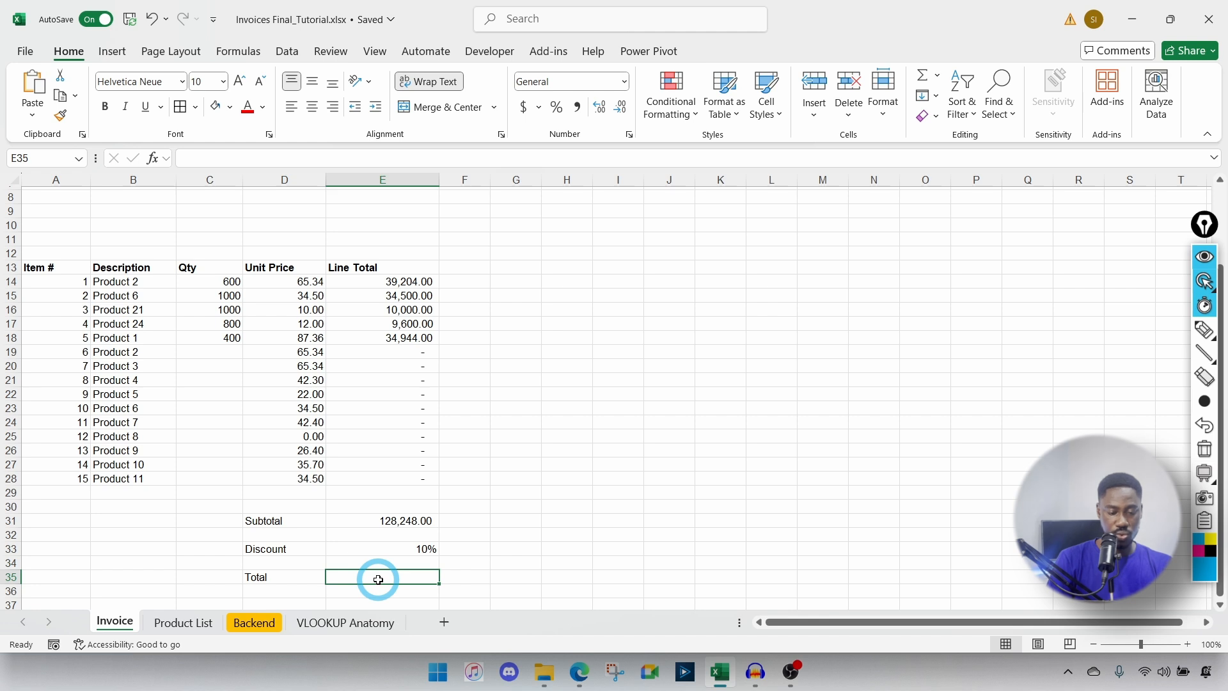
Step: Enter =E31*(1-E33) in E35 so the Total shows 115,423.20
text(=)
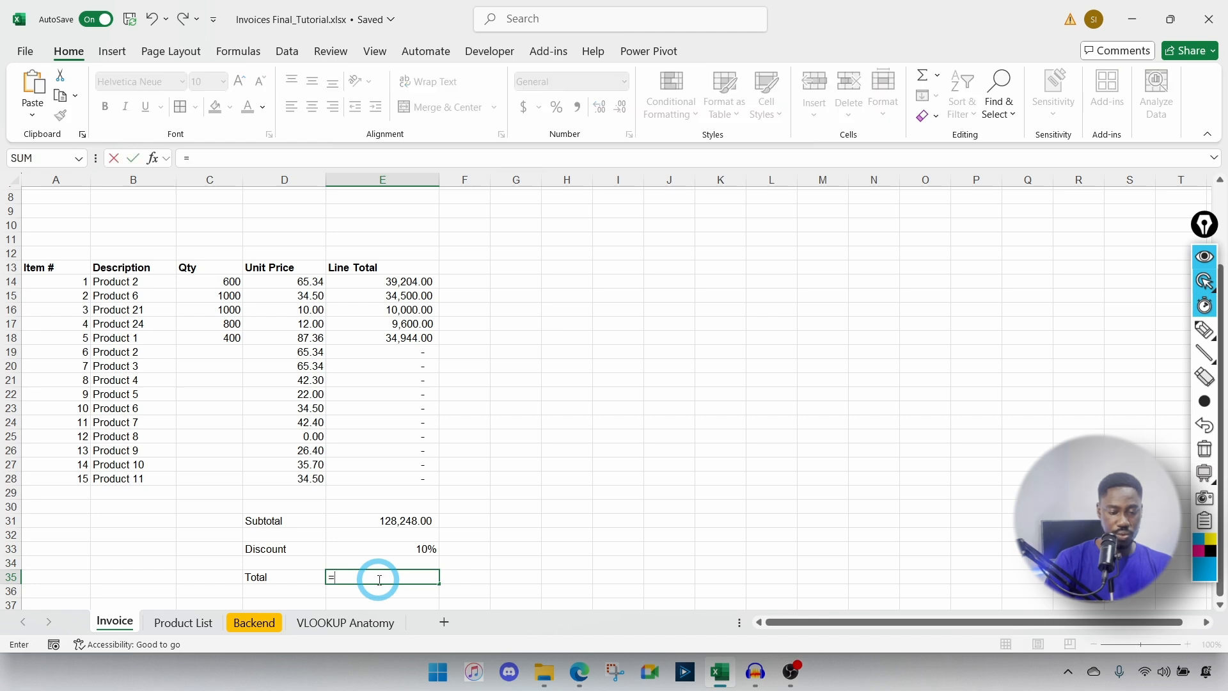
click(378, 524)
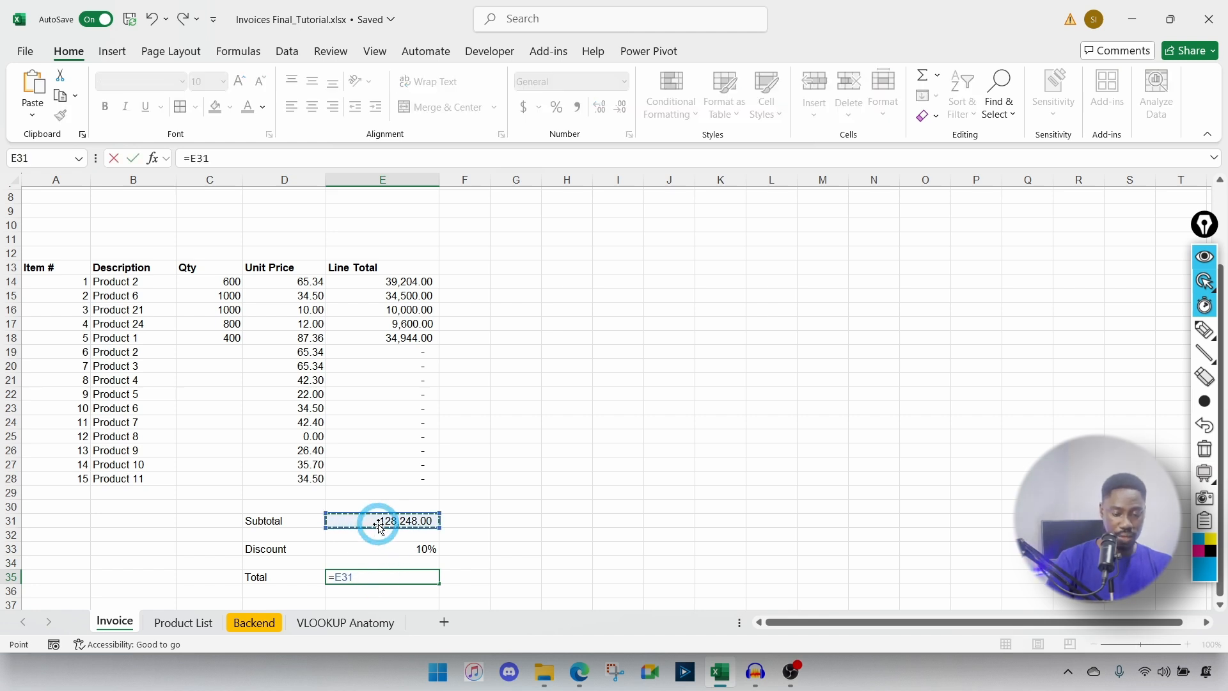
text(*)
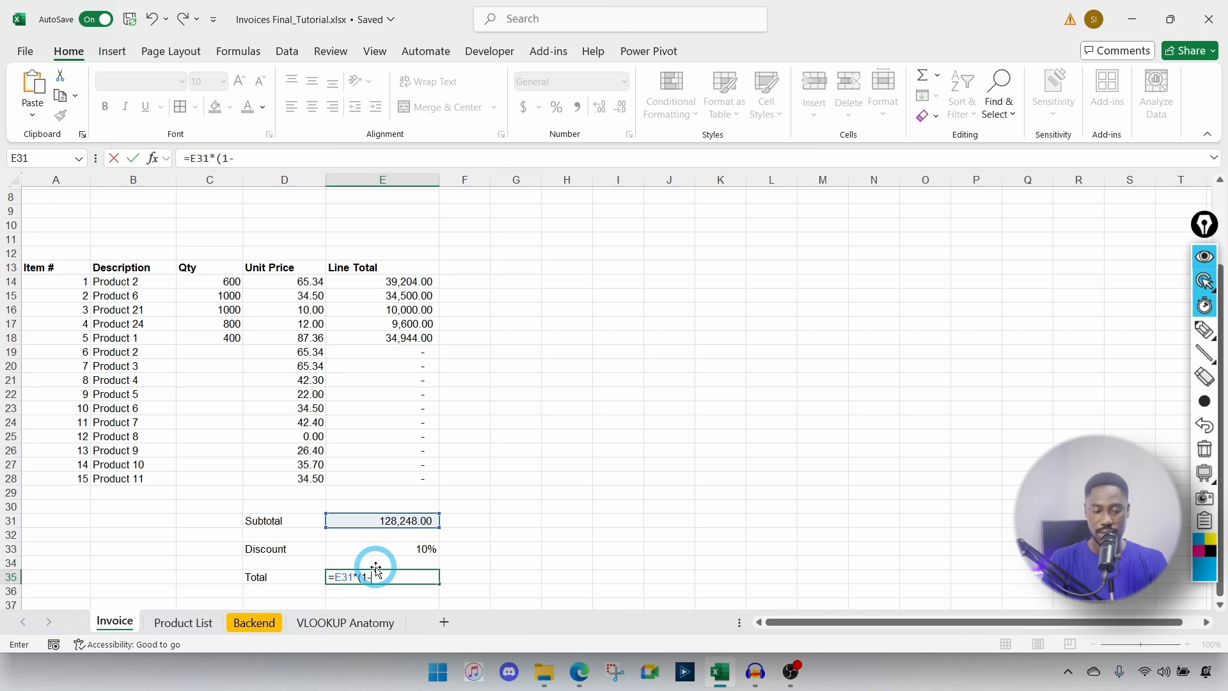
click(419, 549)
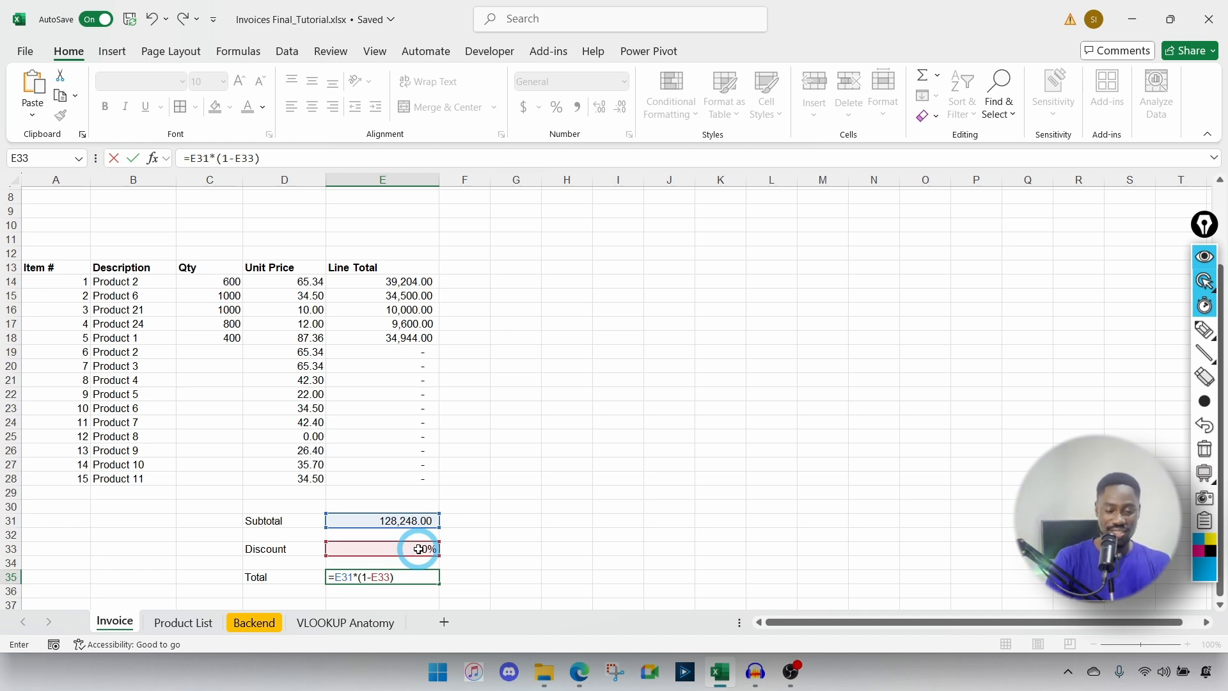
key(Return)
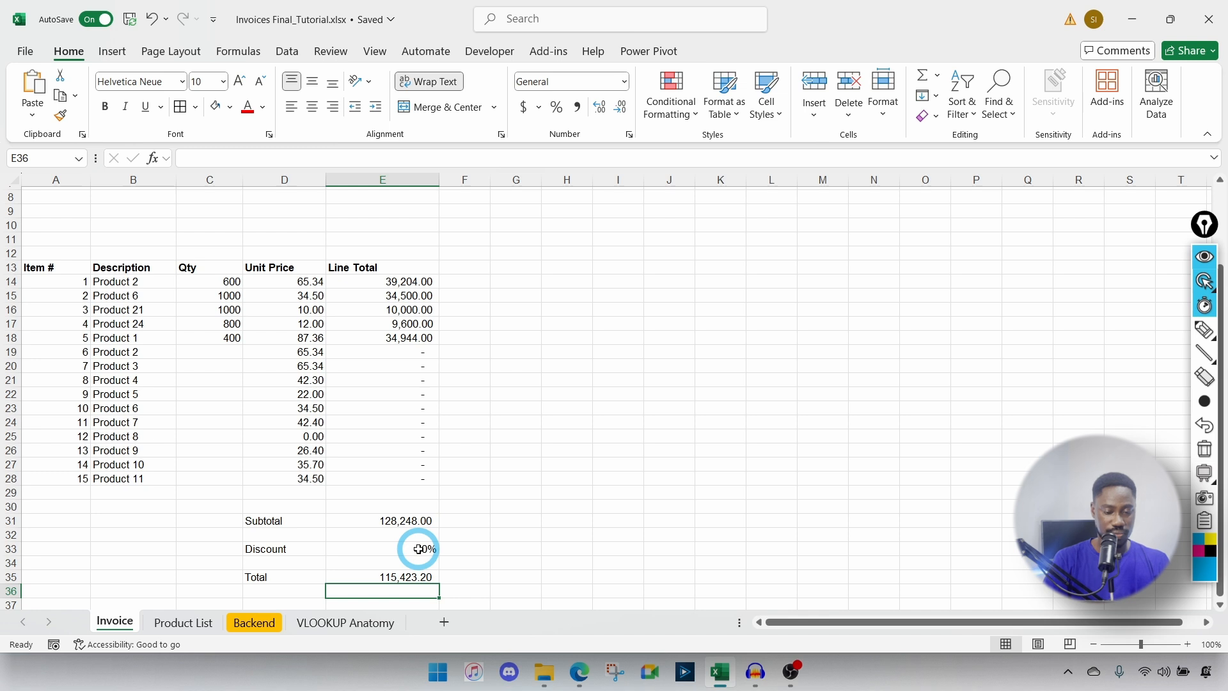
click(379, 576)
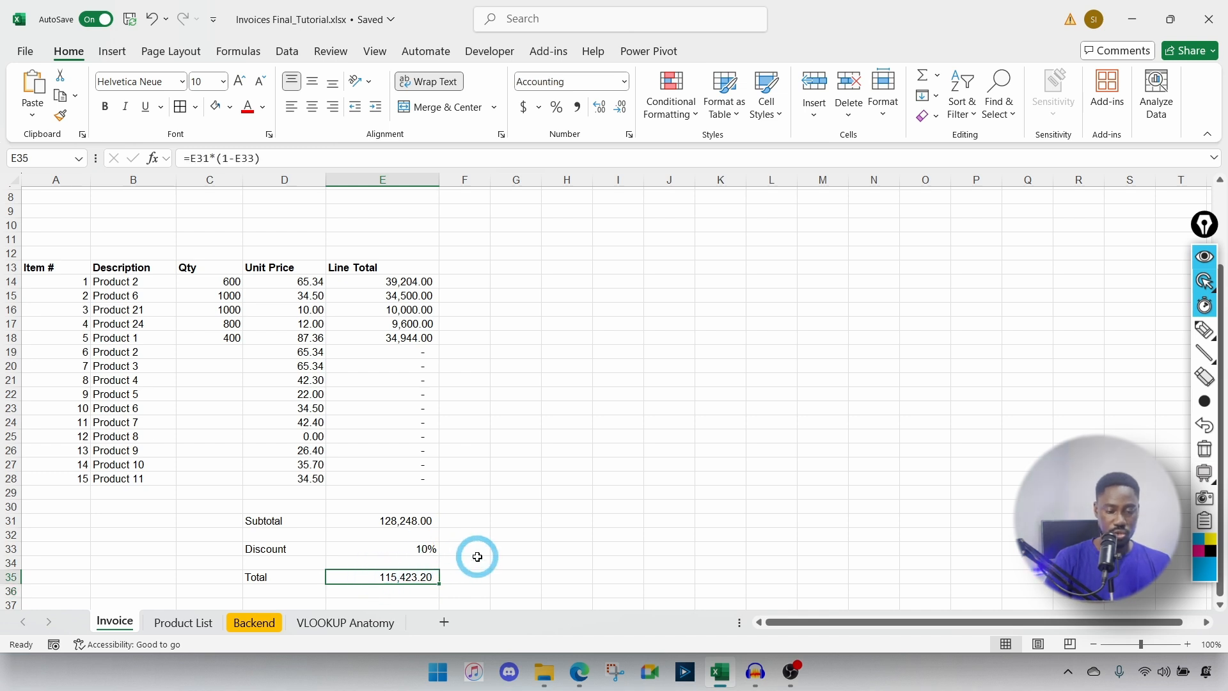
click(423, 549)
text(5)
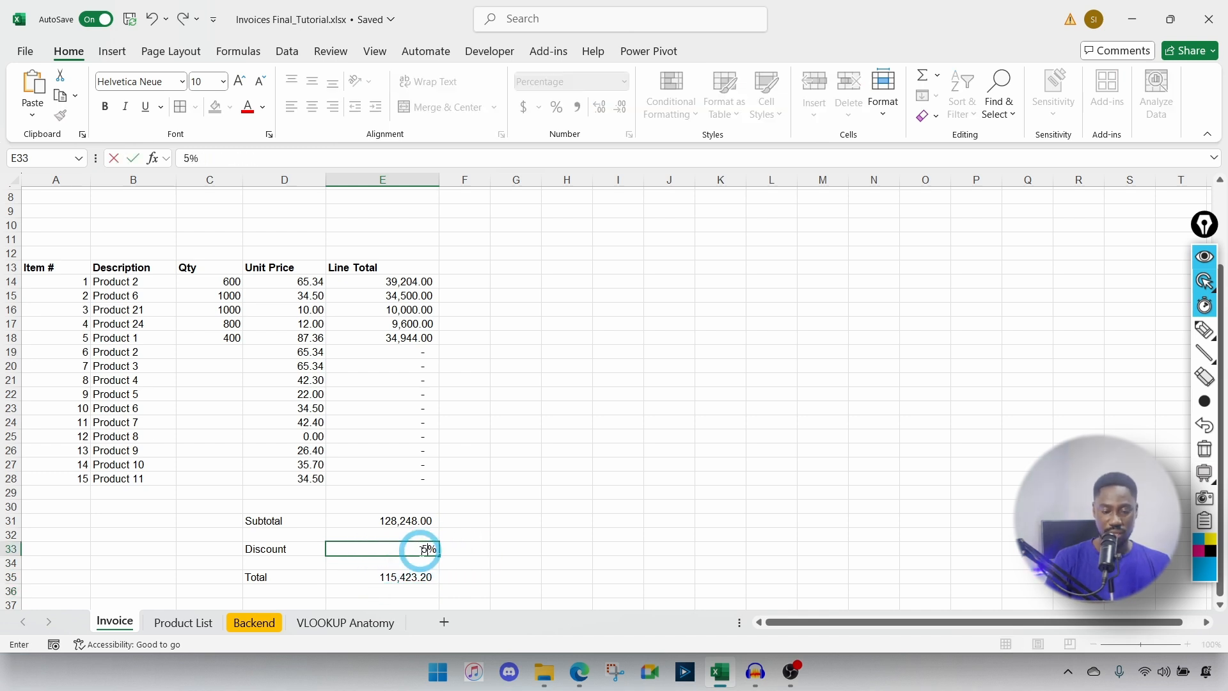
text(0)
key(Return)
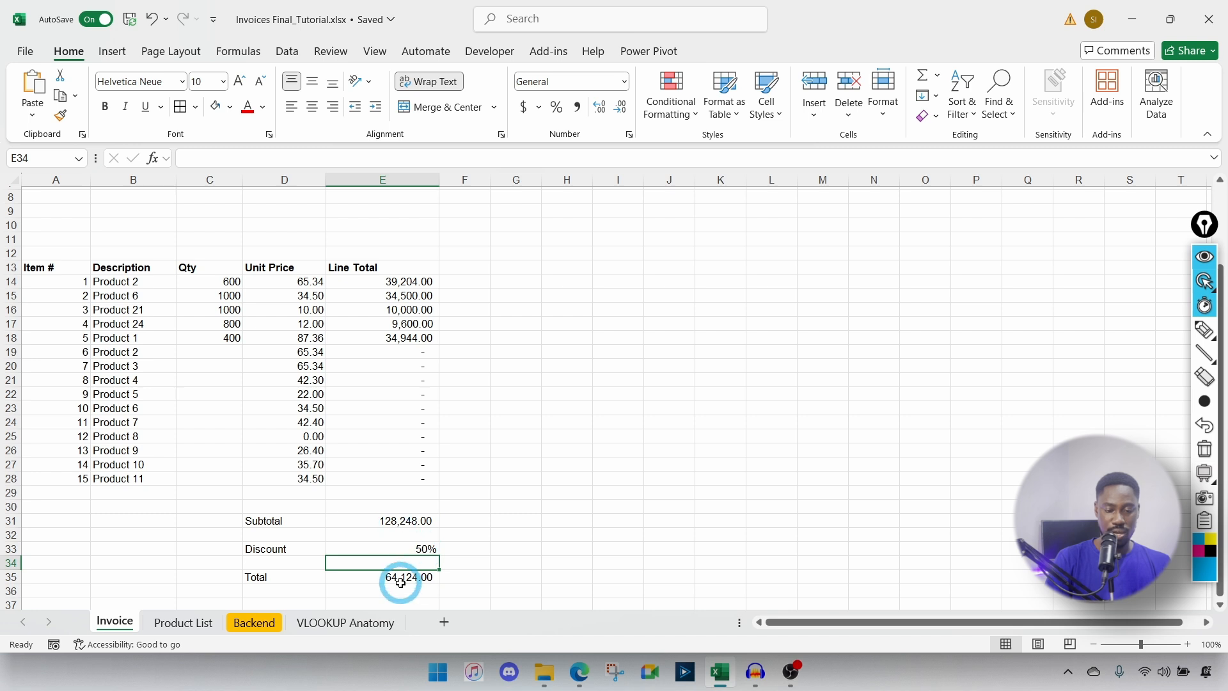
click(400, 579)
click(393, 521)
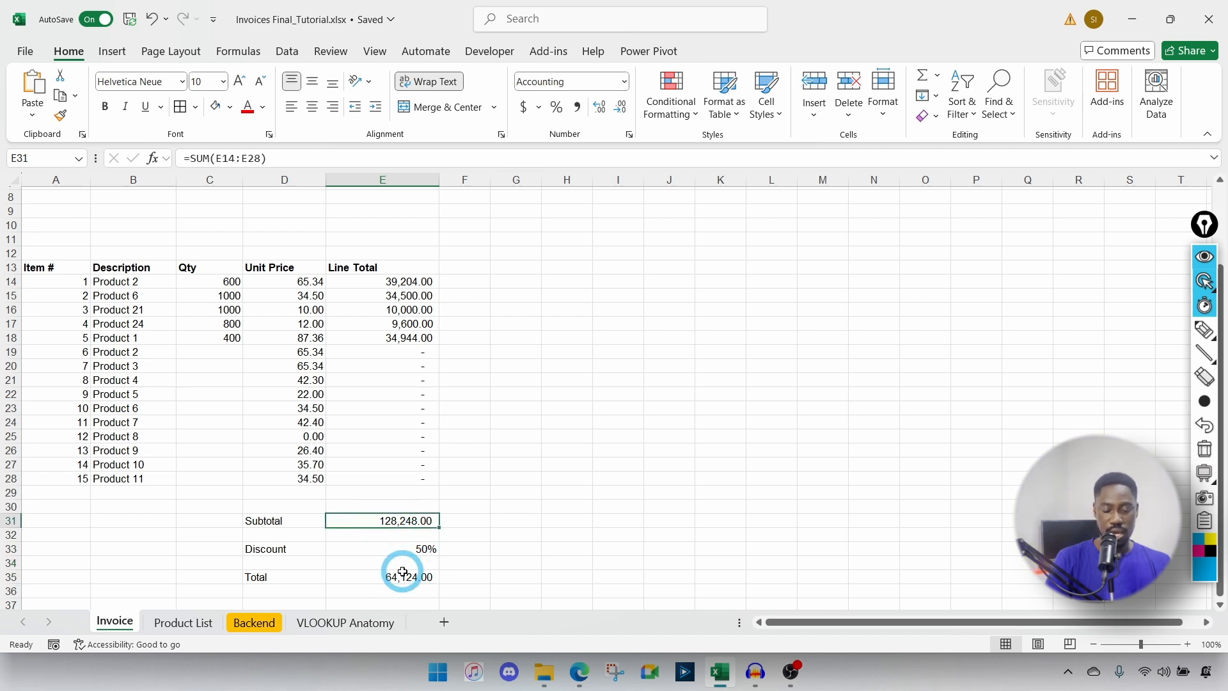
click(418, 549)
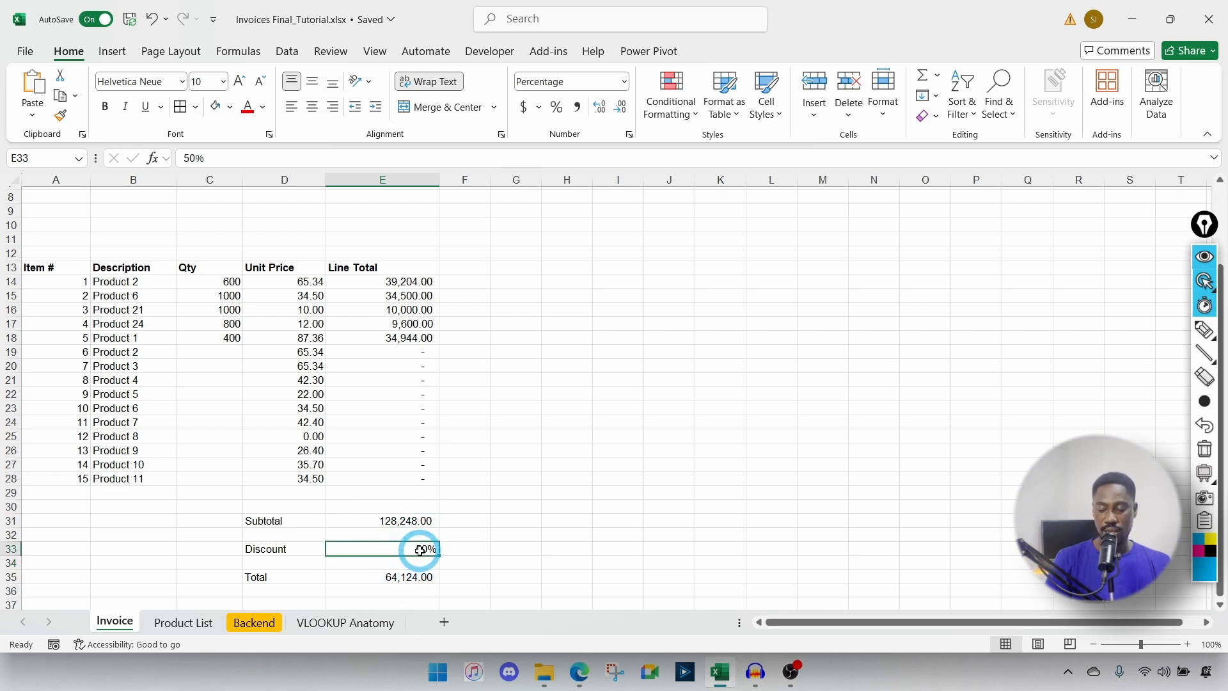
text(90)
key(Return)
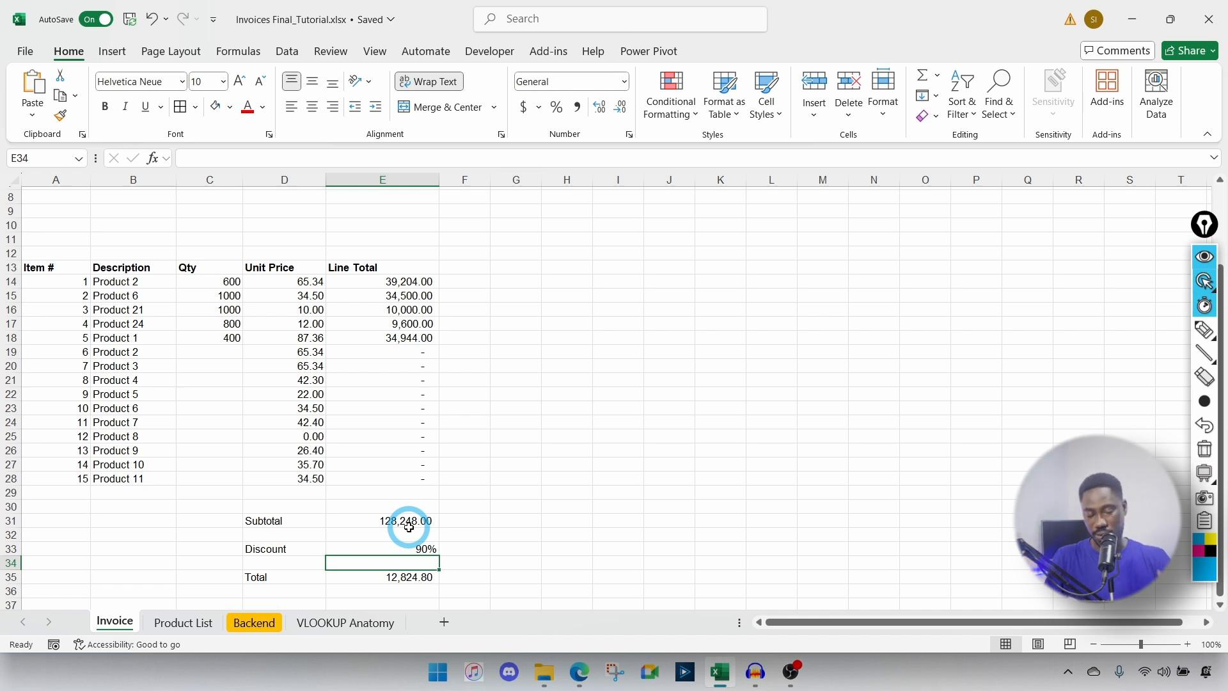
click(401, 549)
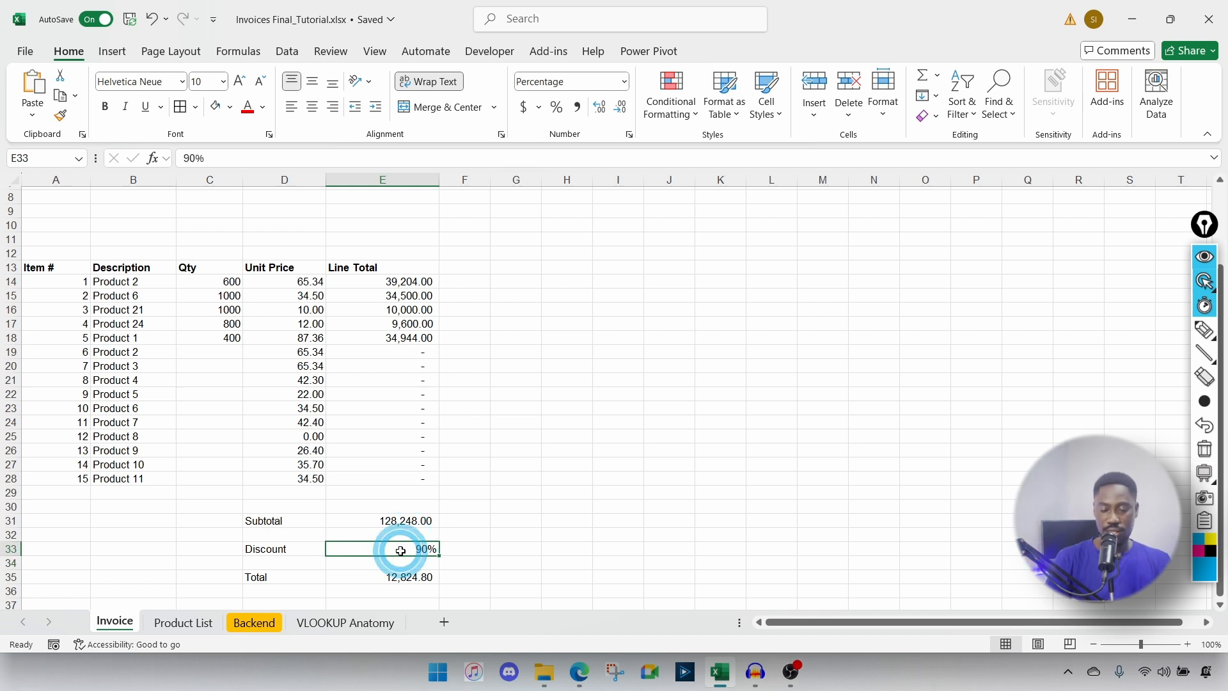
text(10)
key(Return)
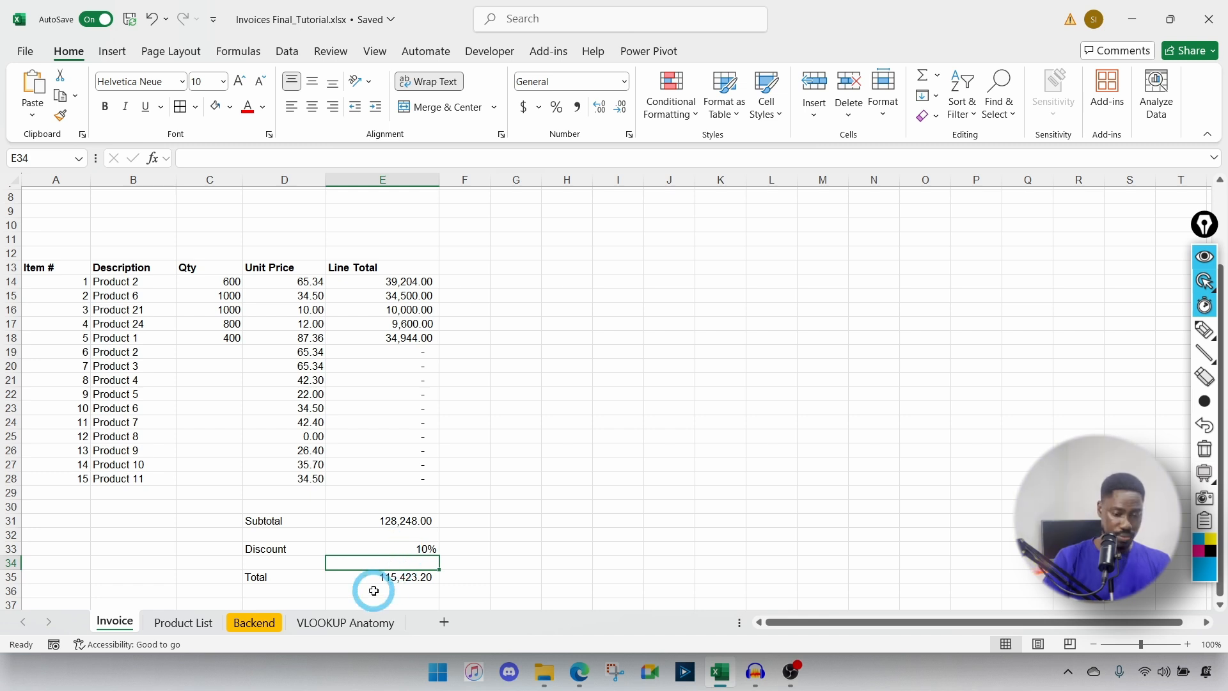
right_click(369, 523)
key(Escape)
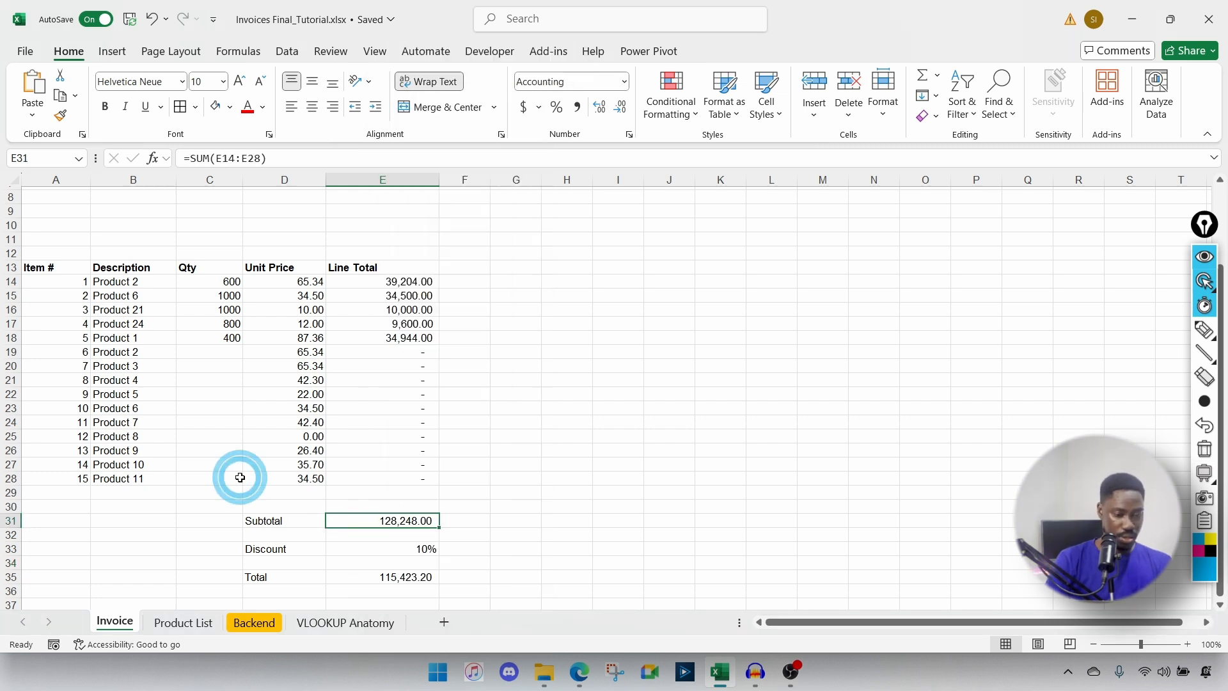
Step: Widen column B so the Product descriptions fit, then scroll to review the invoice
drag(176, 180, 237, 192)
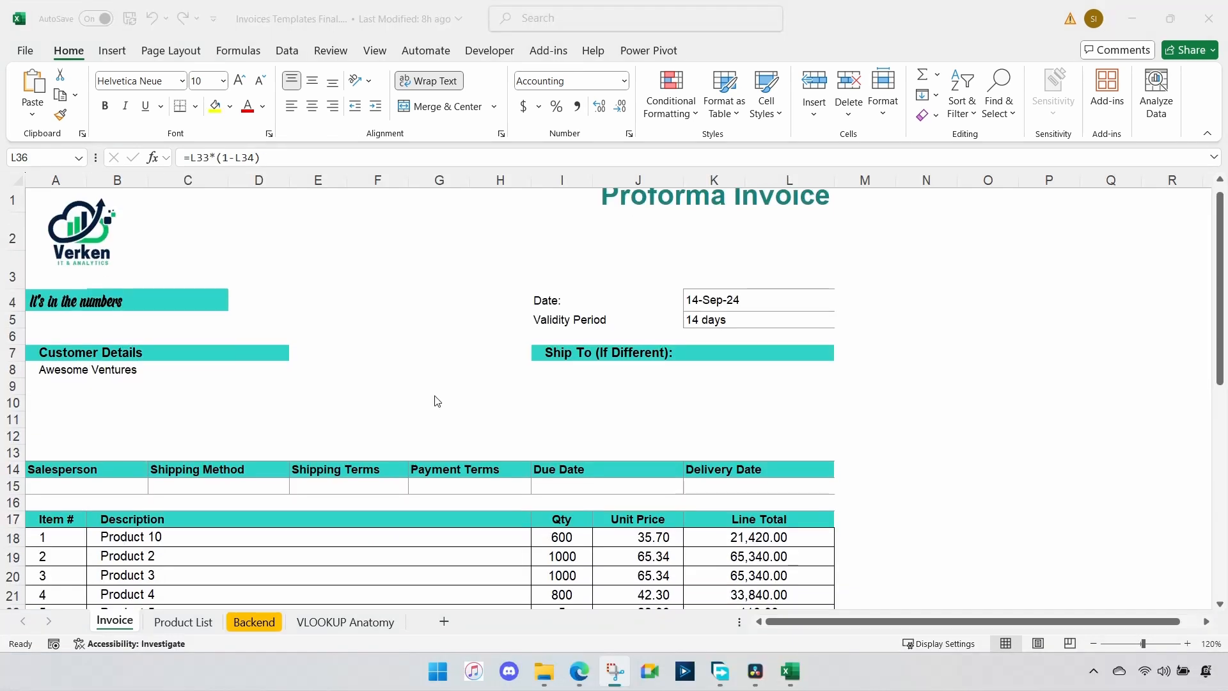
scroll(435, 402, down, 6)
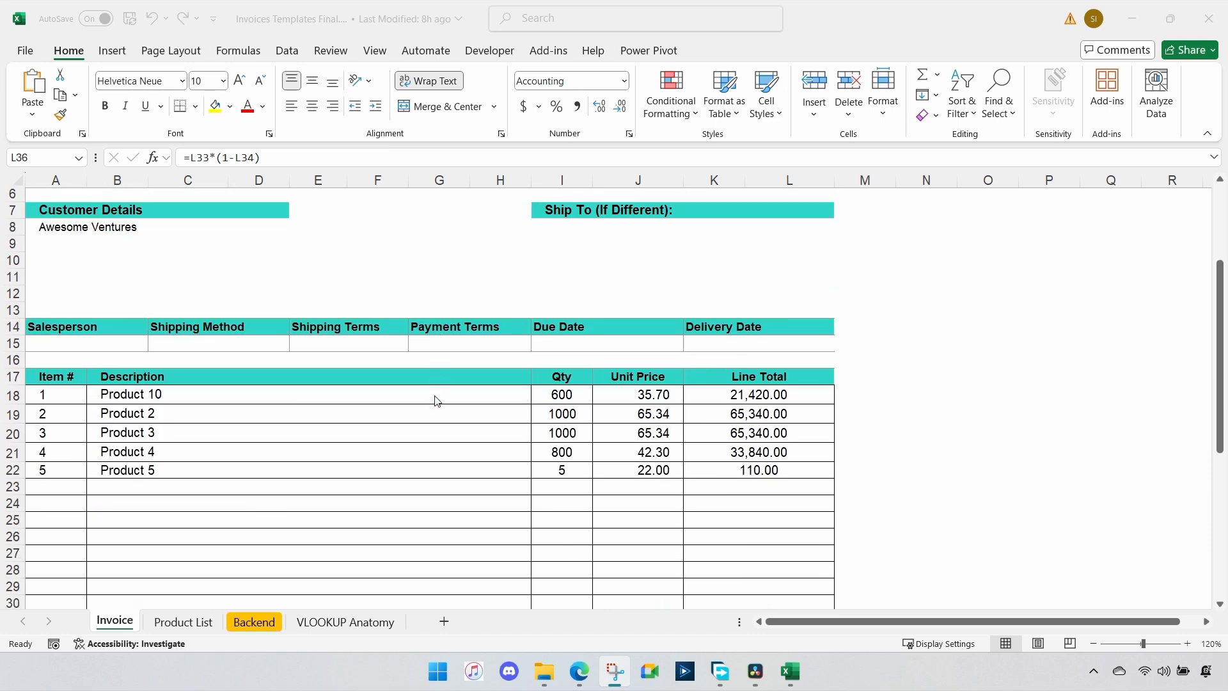
scroll(435, 402, down, 3)
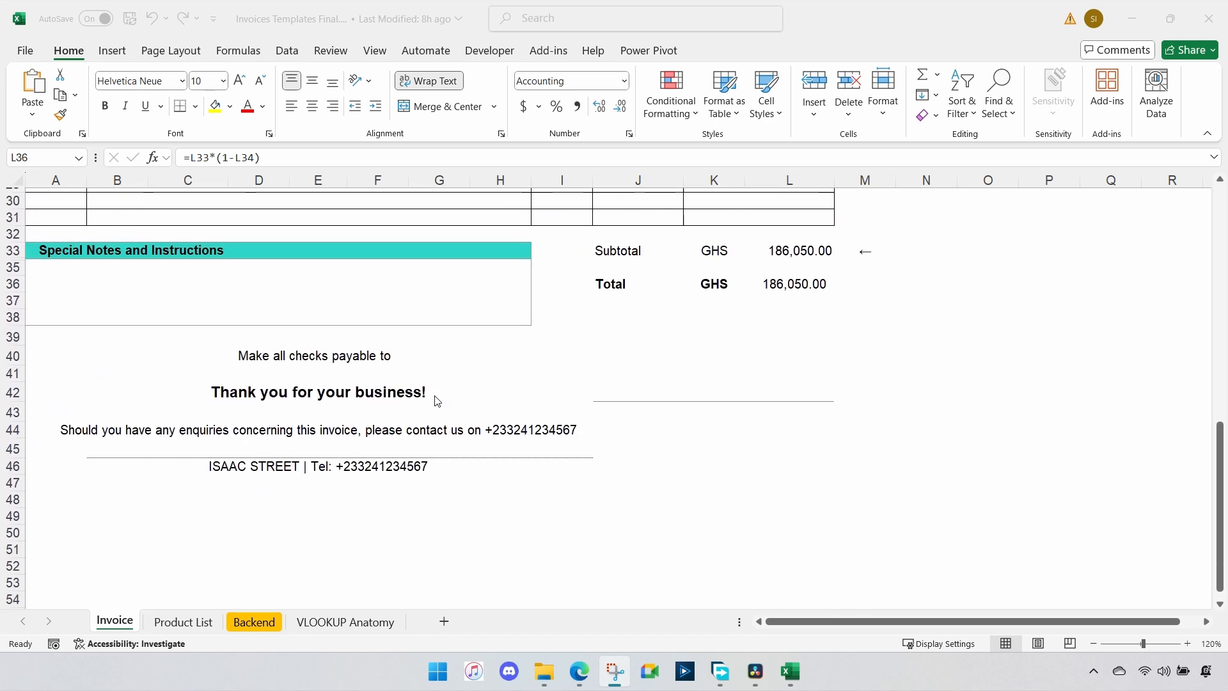
scroll(435, 401, up, 10)
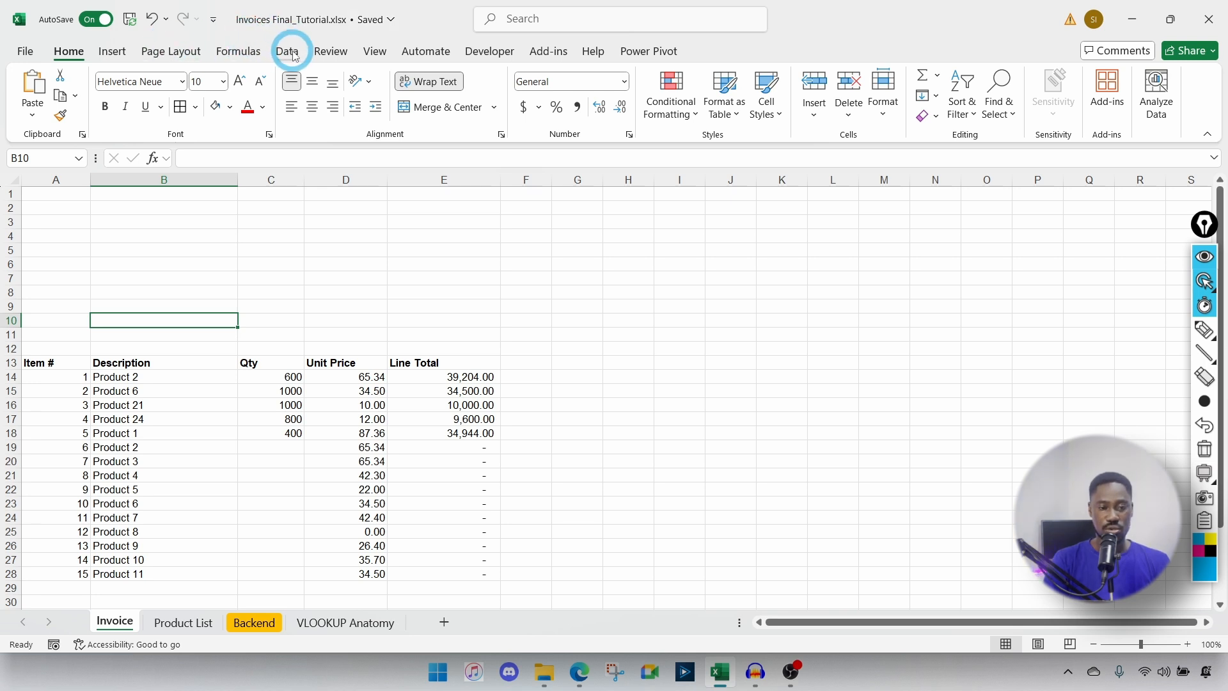
Step: Turn off gridlines on the Invoice sheet from the View tab
click(377, 54)
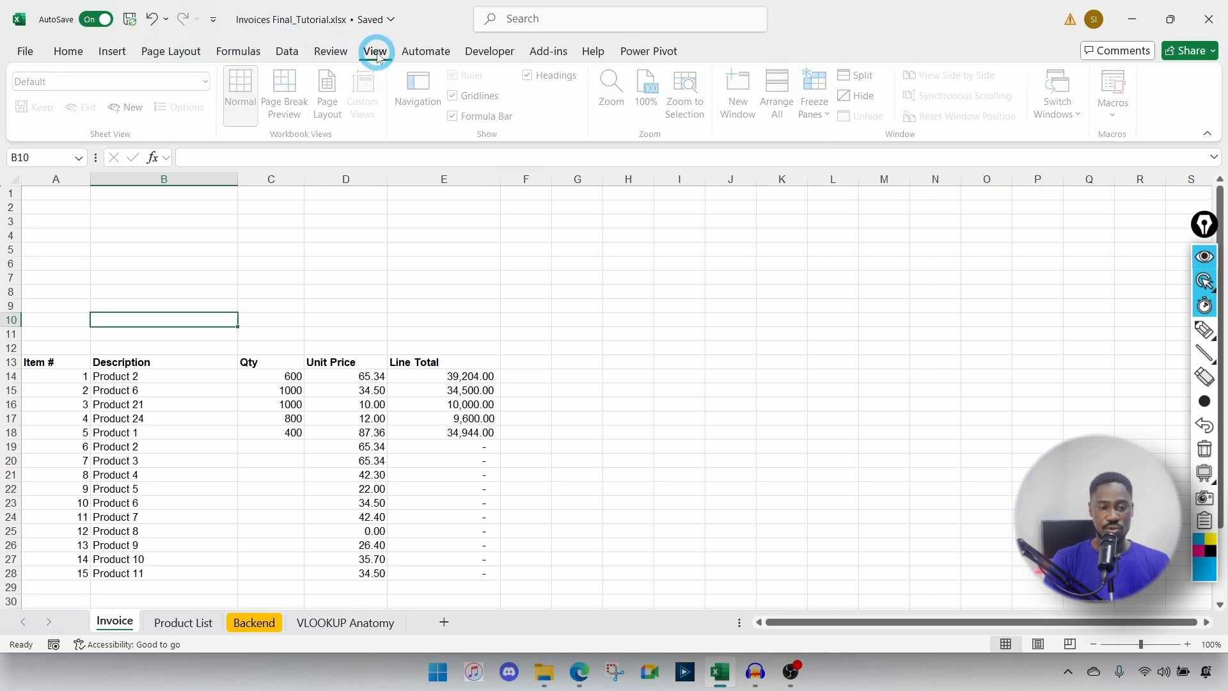
click(456, 97)
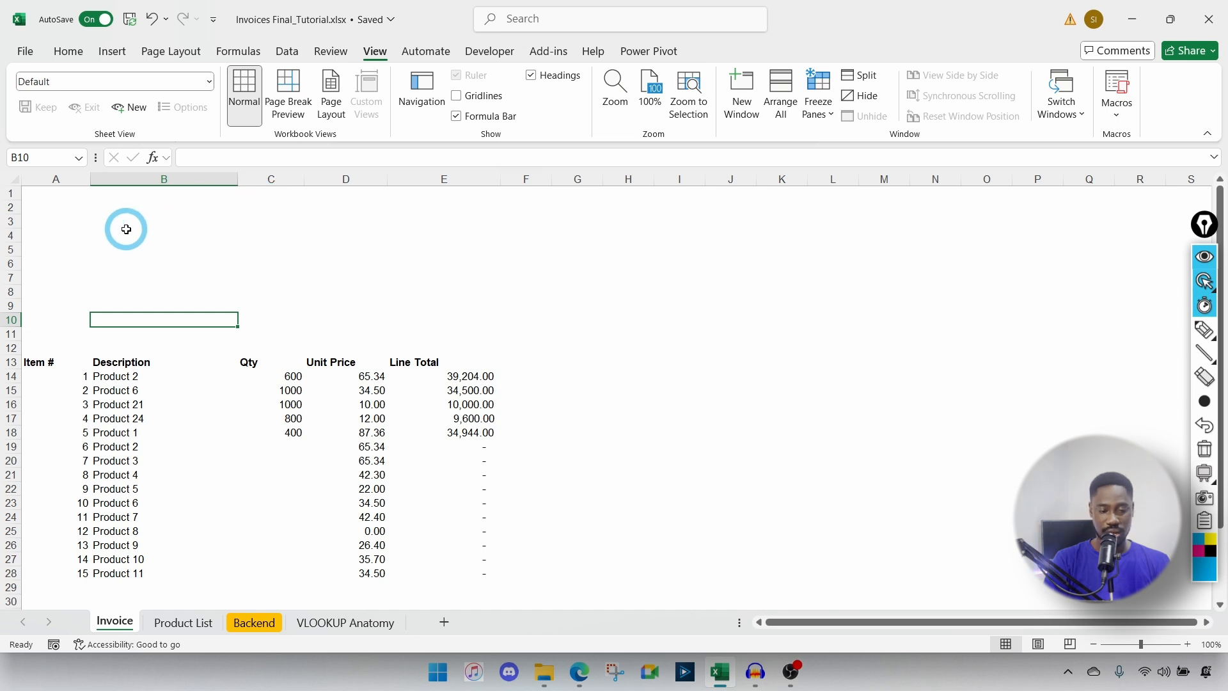
click(633, 445)
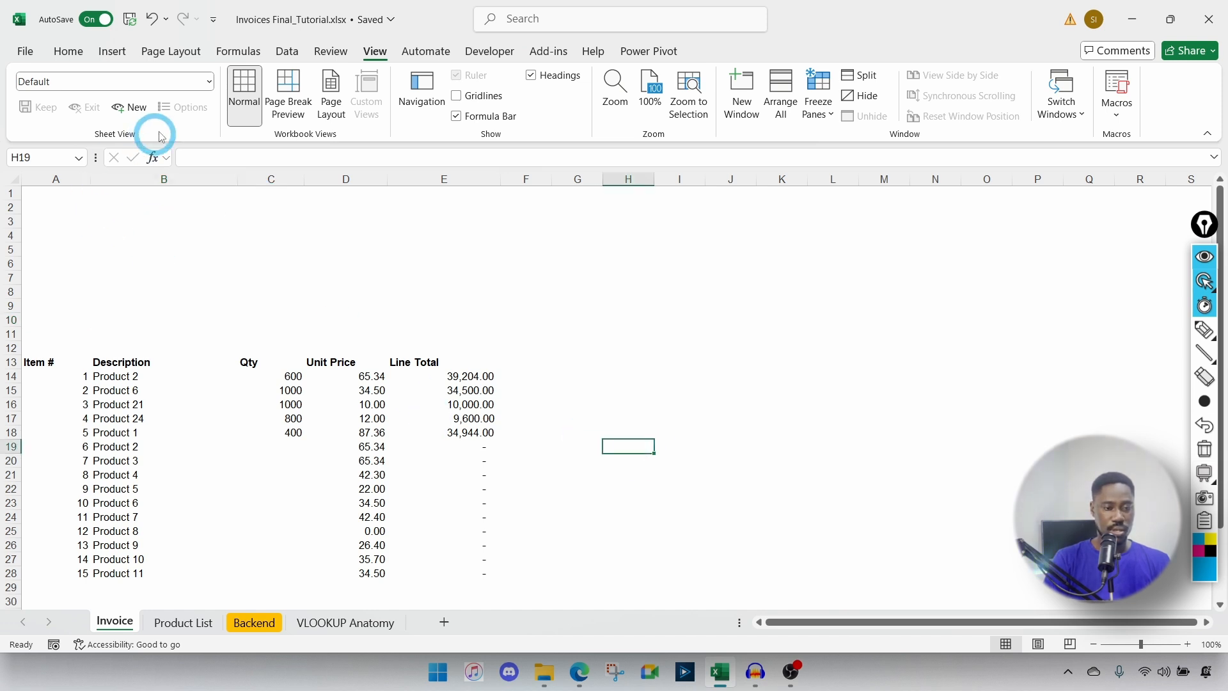
Step: Bring up the Insert > Pictures > Place over Cells options
click(111, 51)
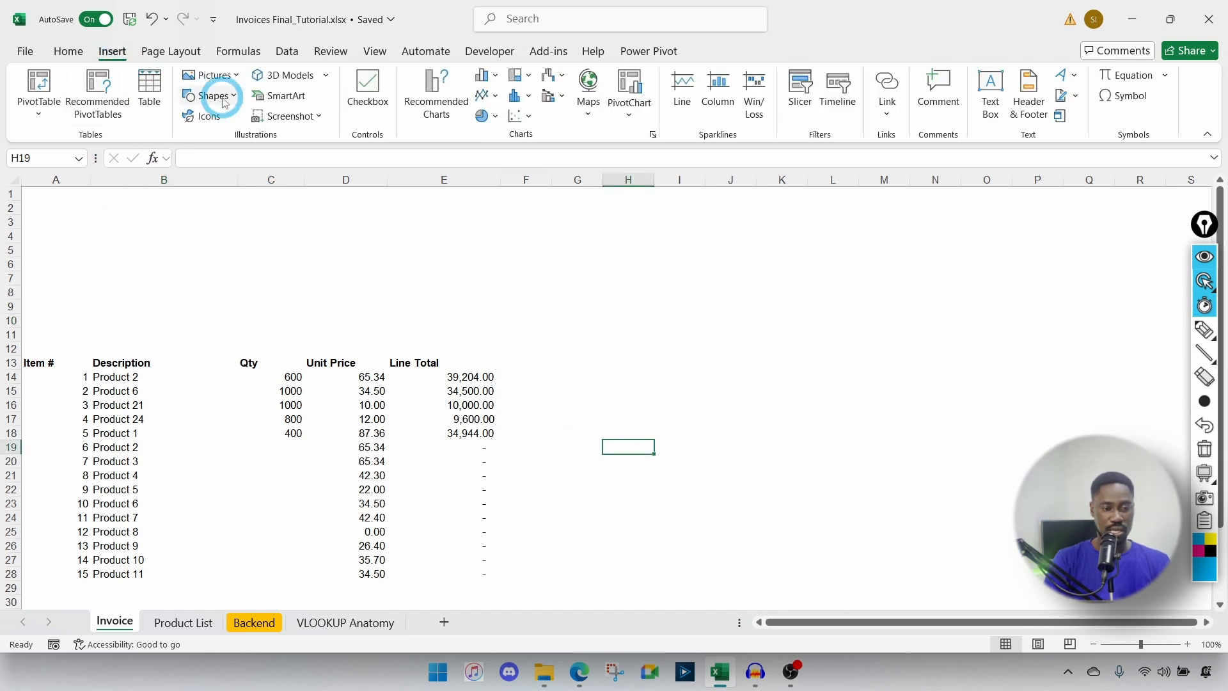
click(213, 75)
mouse_move(265, 123)
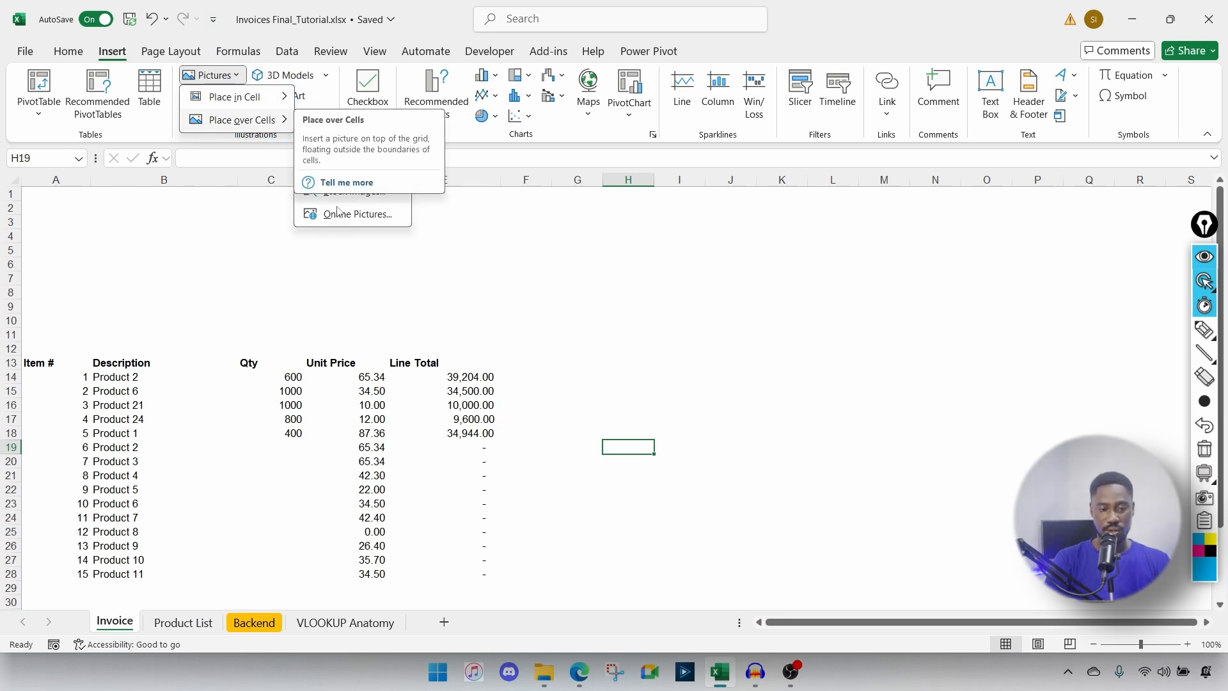
Step: Insert the coloured 1000x1000 Verken logo picture and move it near the top of the sheet
click(350, 145)
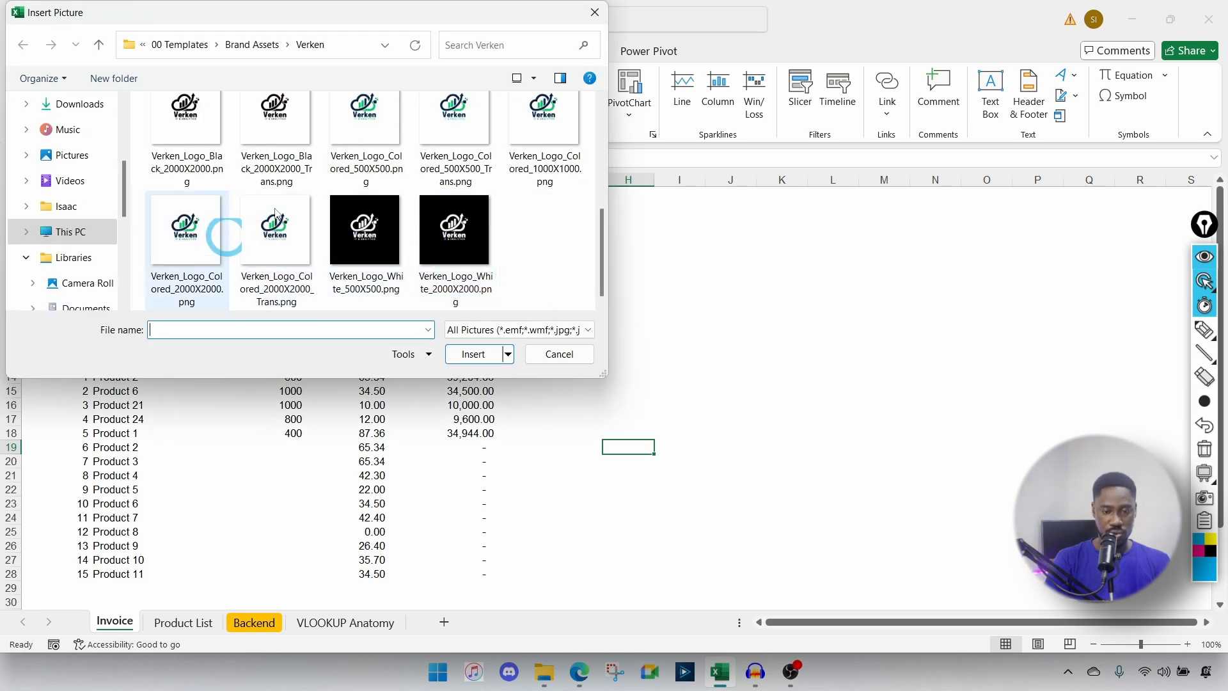
click(541, 125)
click(488, 353)
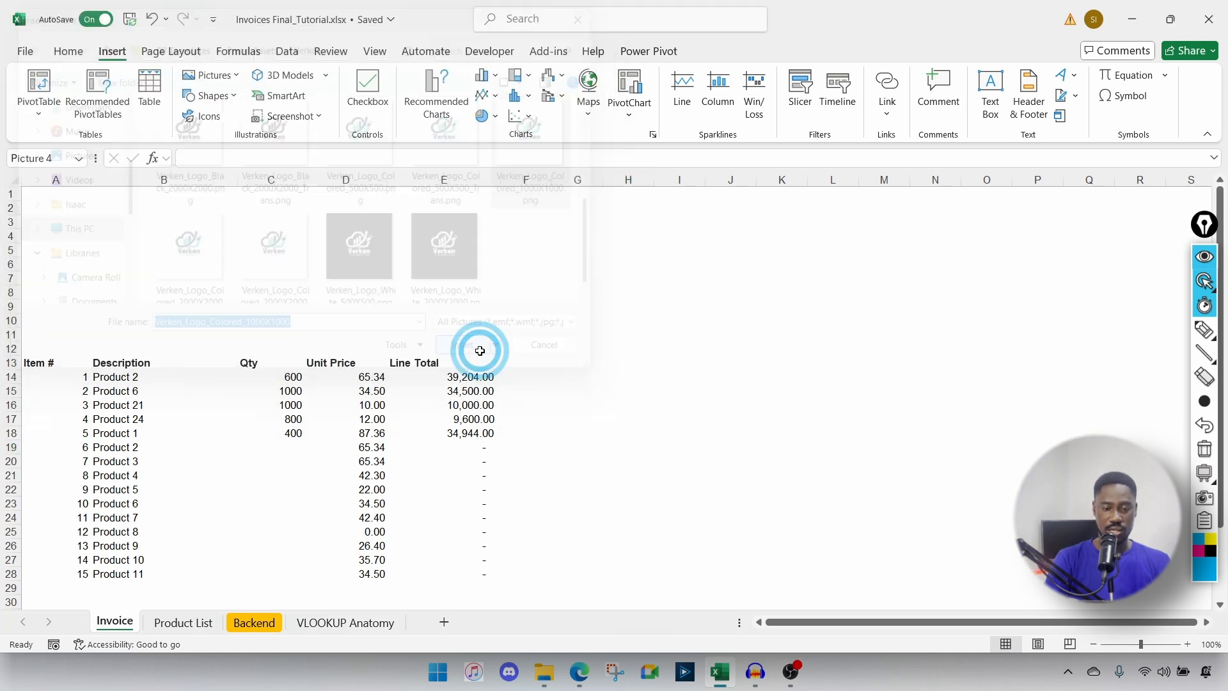
drag(741, 489, 417, 249)
drag(621, 416, 614, 406)
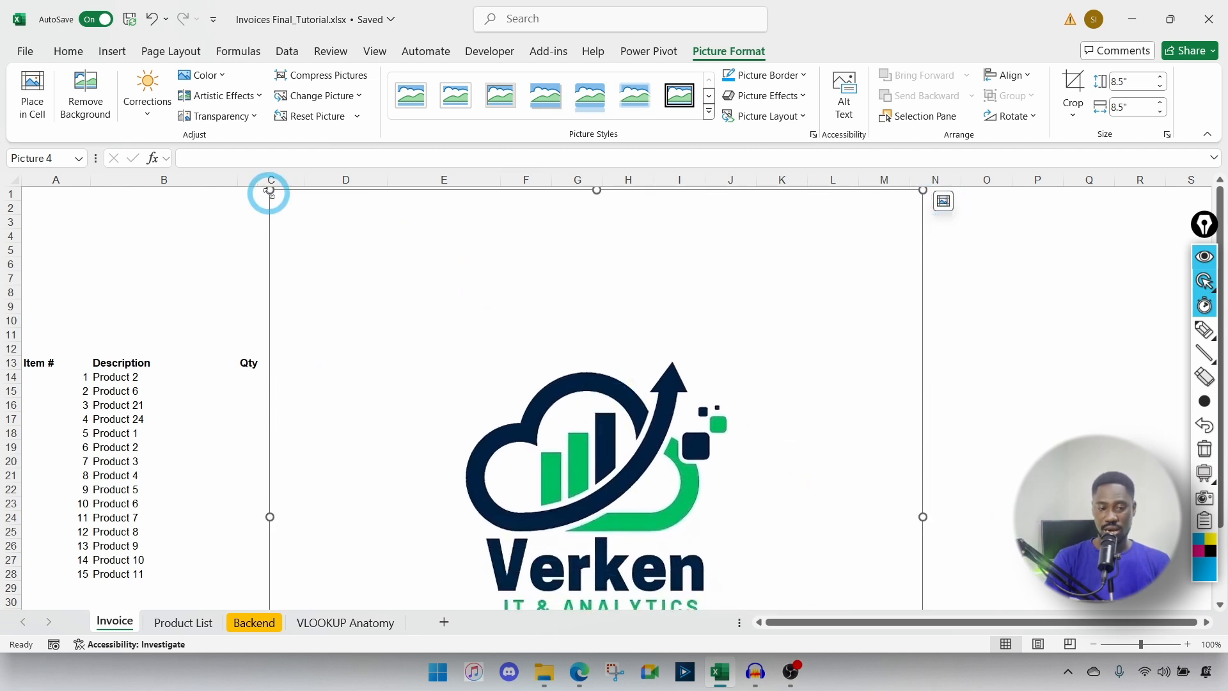
Step: Try resizing the logo by dragging, then undo the resizes and repositioning
drag(270, 190, 669, 453)
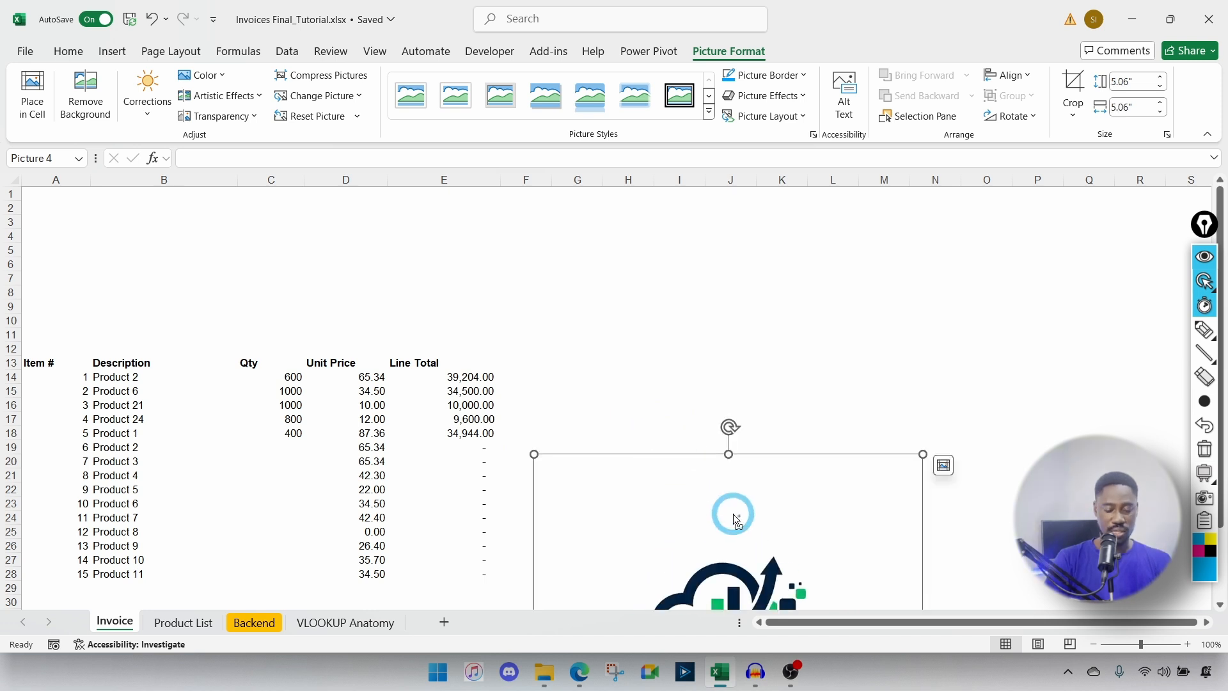
key(ctrl+z)
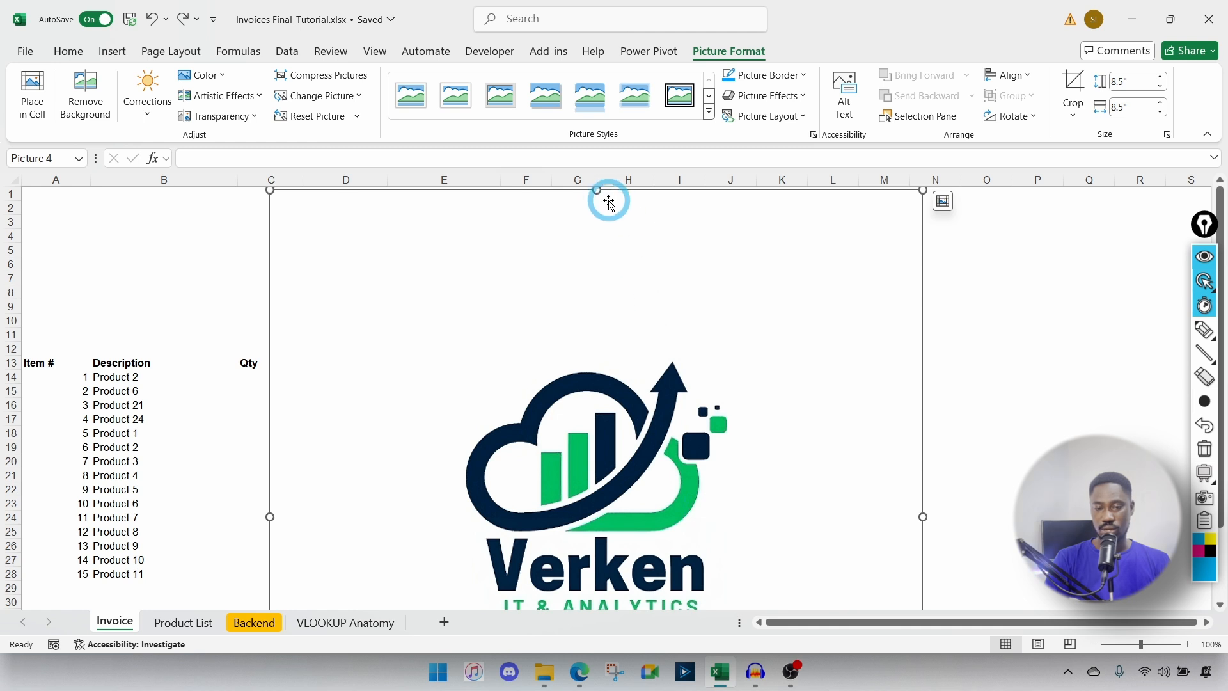
drag(924, 516, 694, 494)
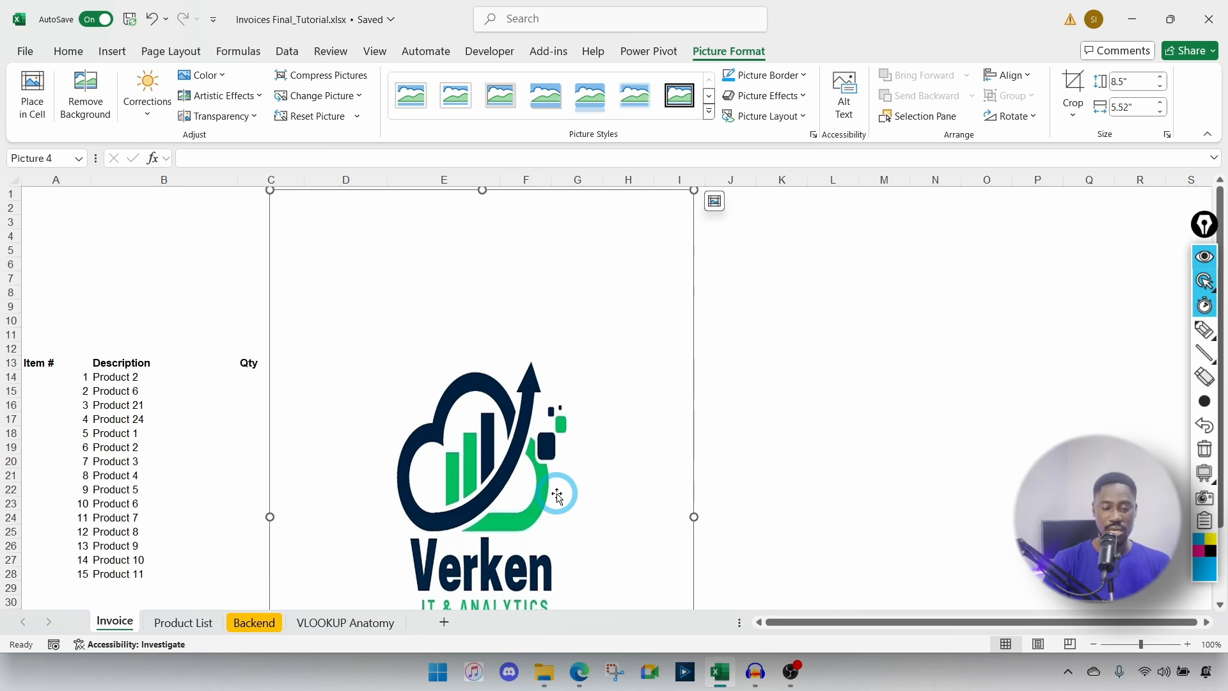
drag(694, 516, 1106, 516)
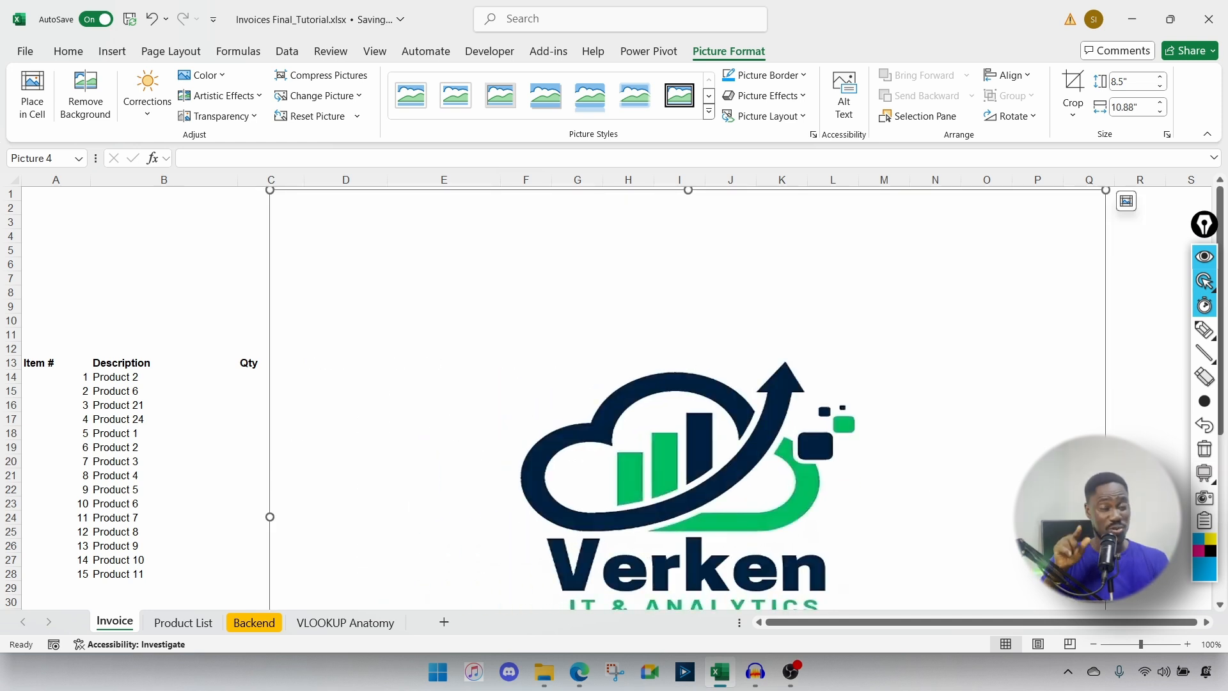
click(1004, 446)
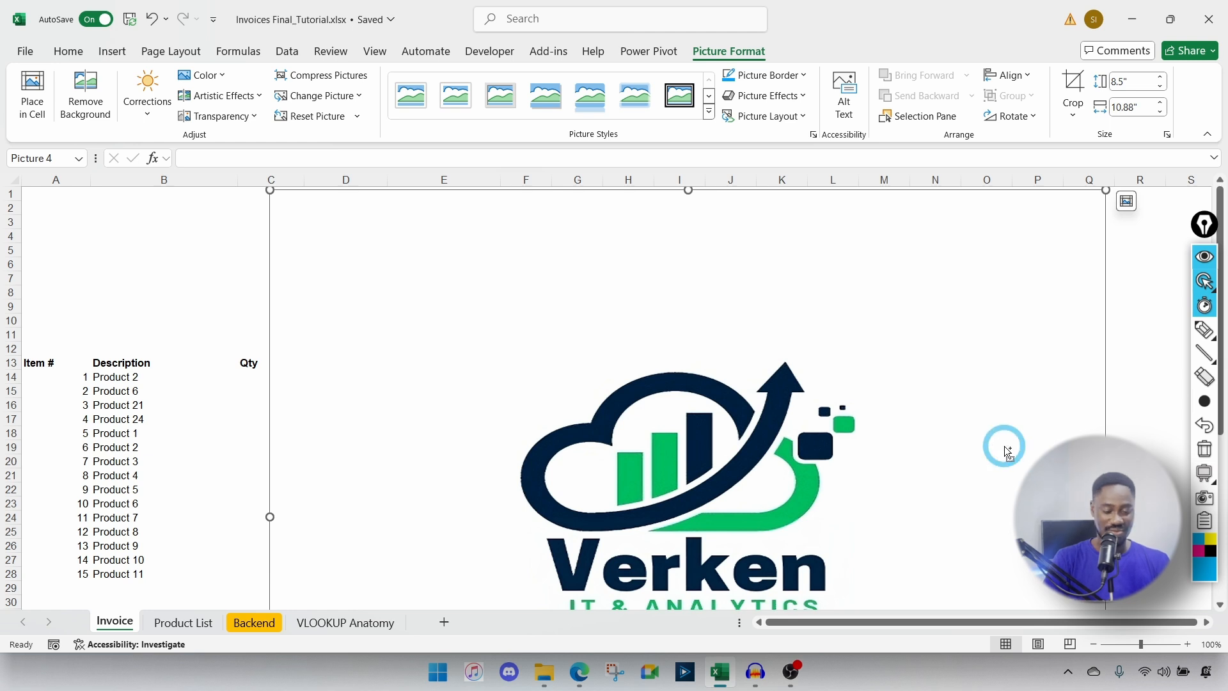
key(ctrl+z)
key(ctrl+z)
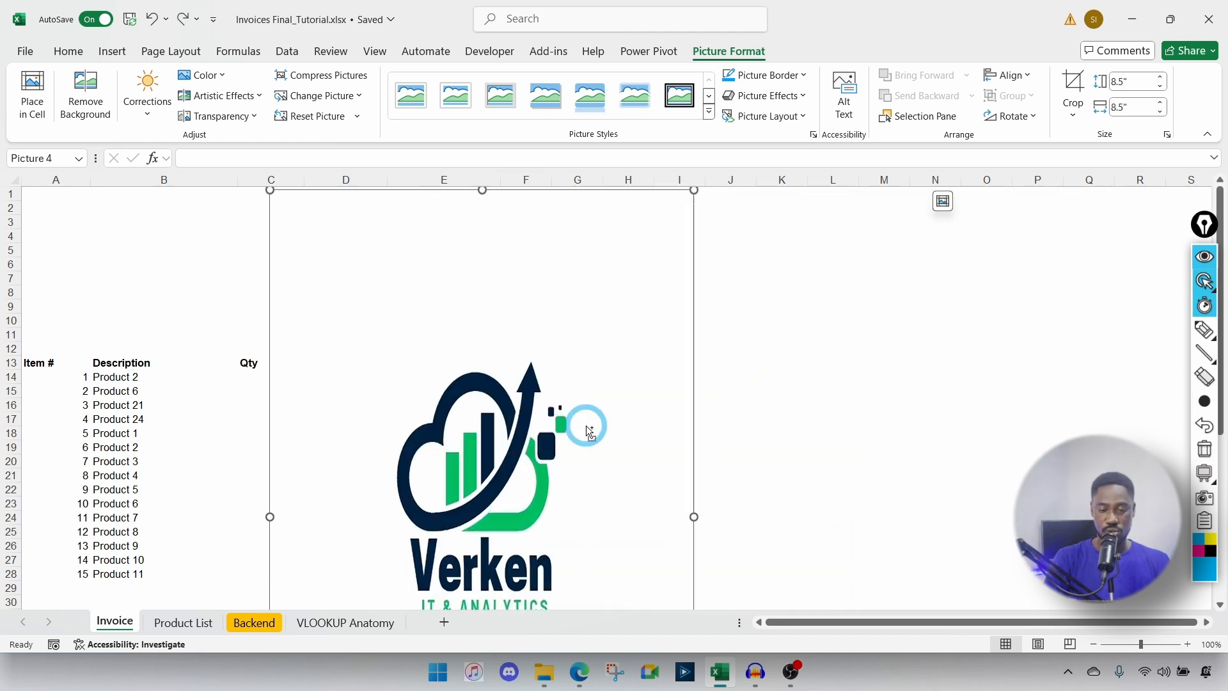
key(ctrl+z)
key(ctrl+z)
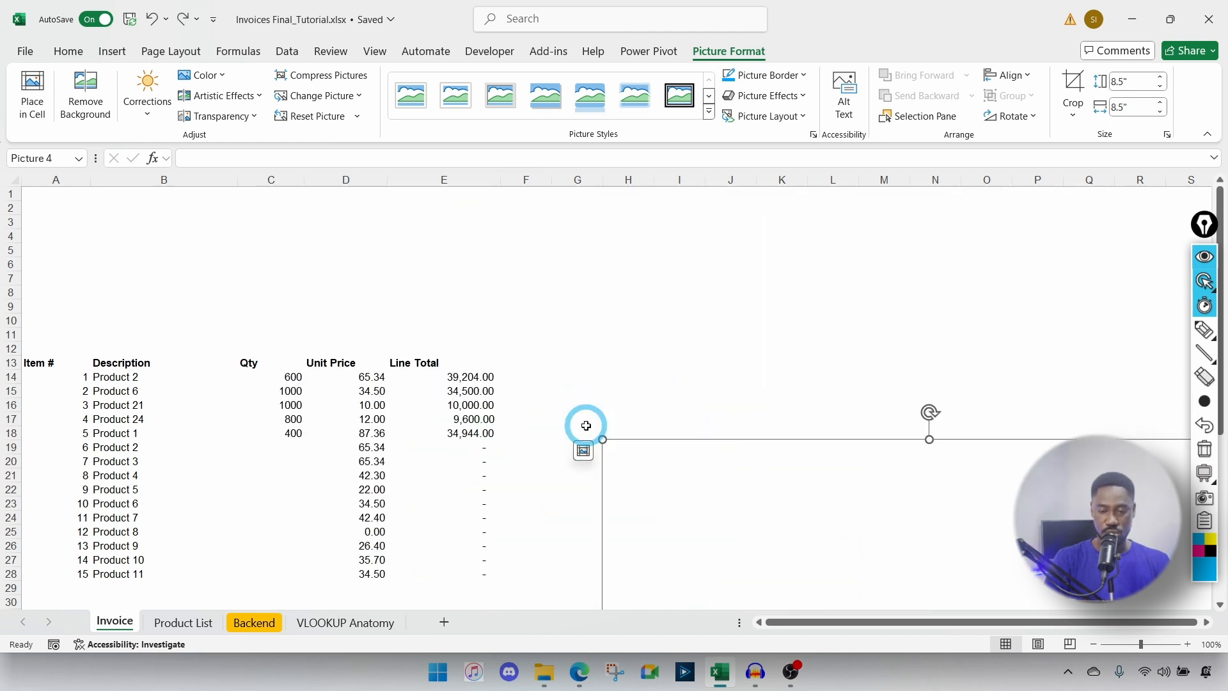
key(ctrl+z)
key(ctrl+z)
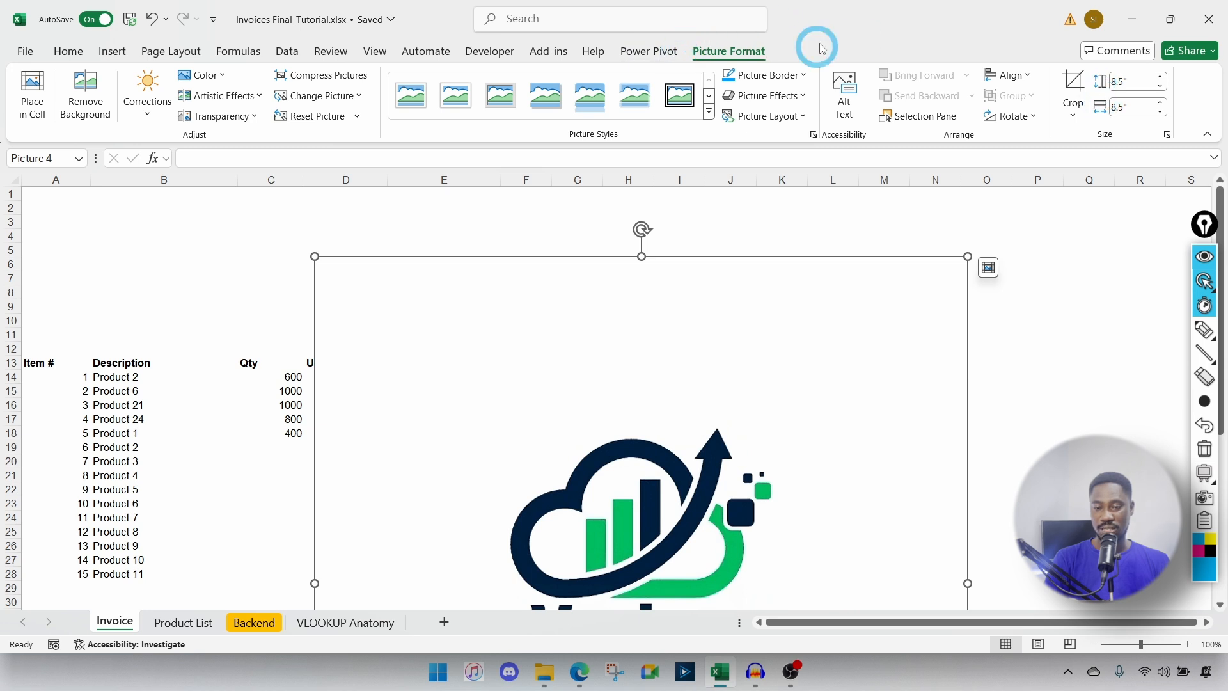
Step: Reduce the logo's shape height and width from 8.5" to 2.7"
click(1041, 349)
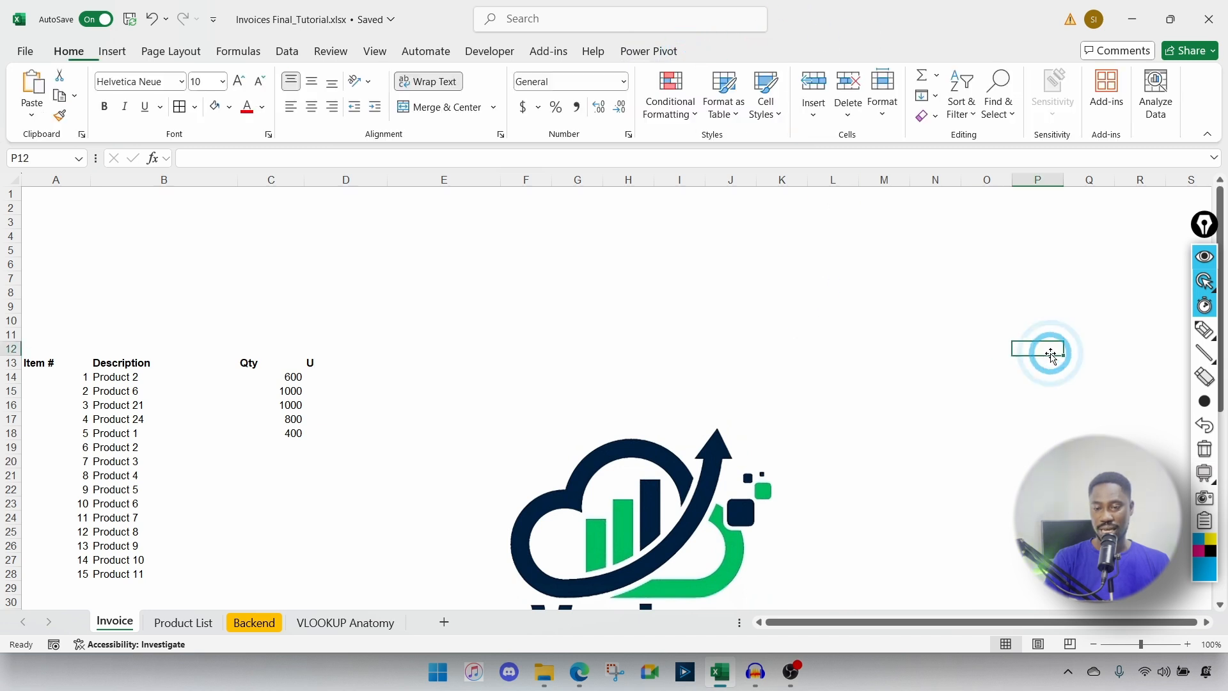
click(645, 389)
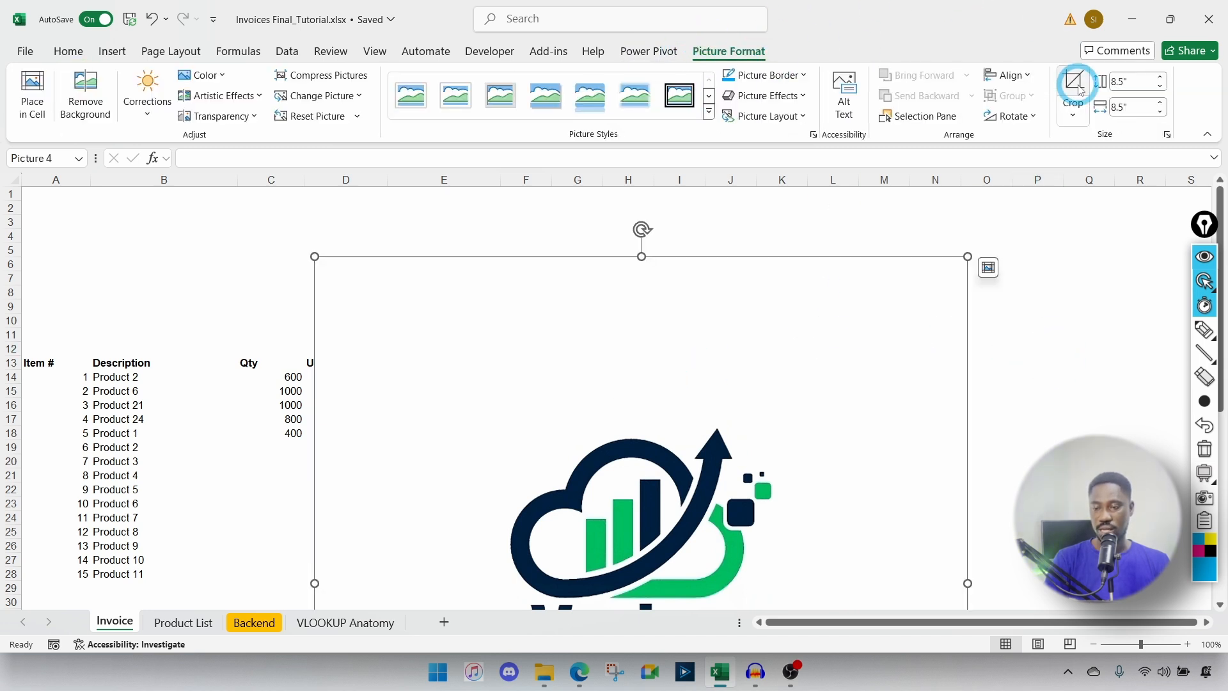
click(1139, 77)
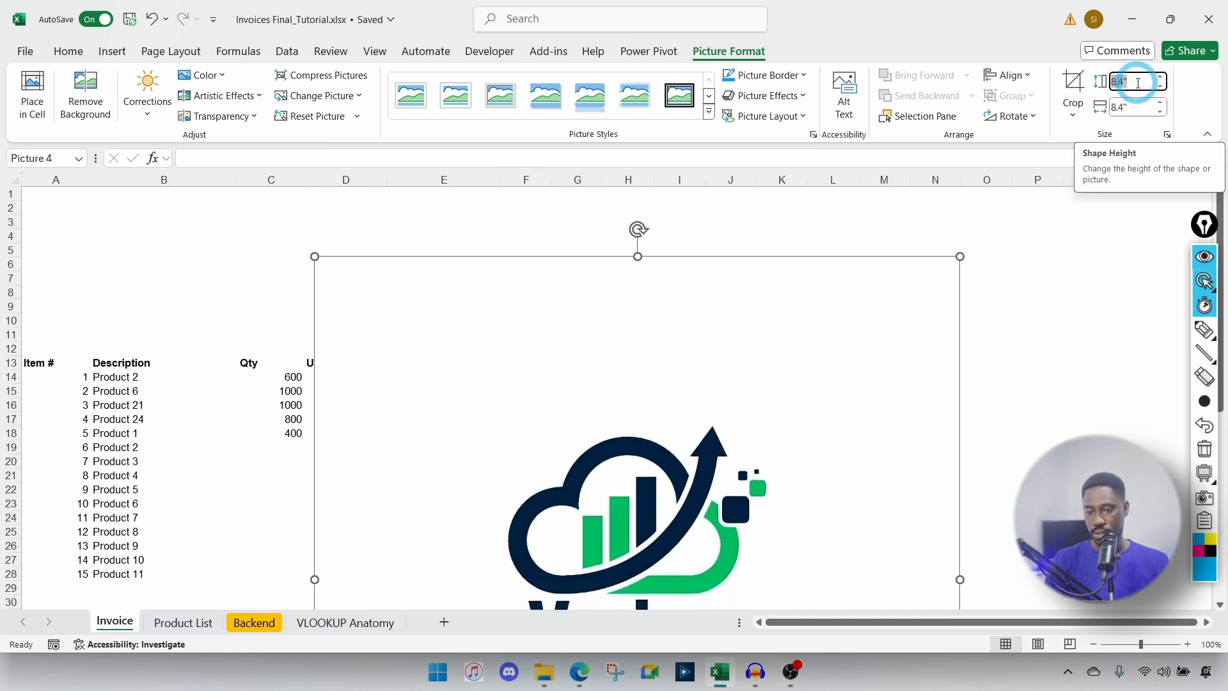
key(Down)
key(Down)
key(Down)
key(Down)
key(Down)
key(Down)
key(Down)
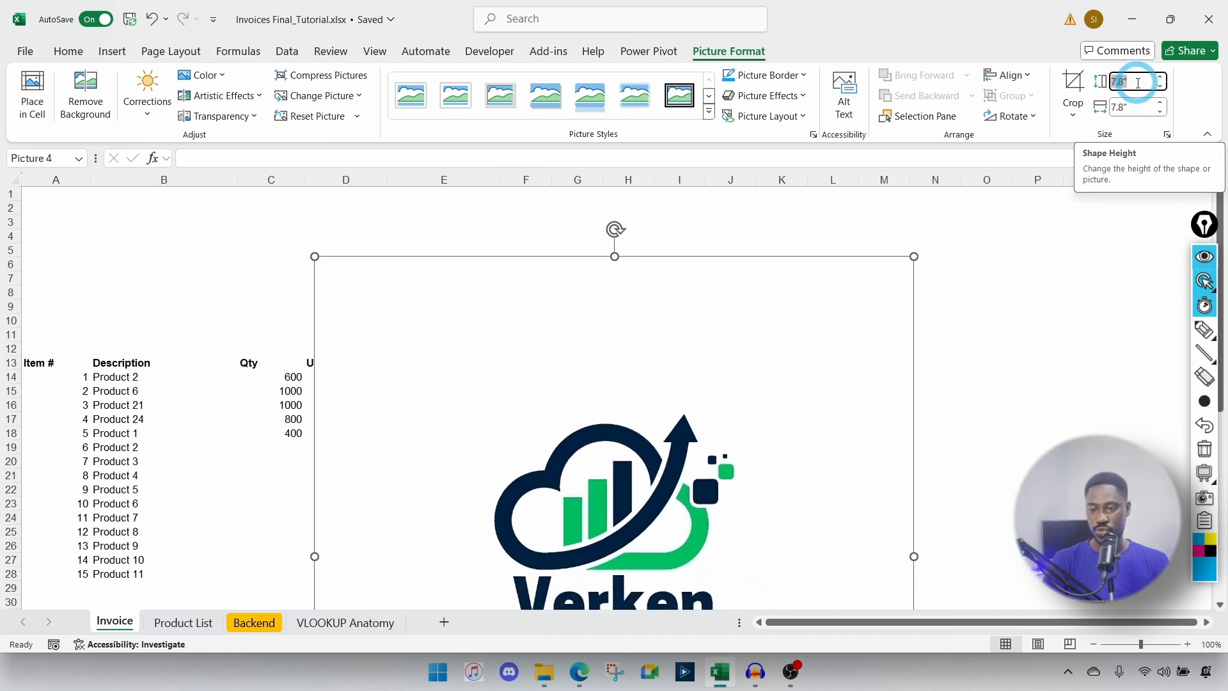
click(1134, 108)
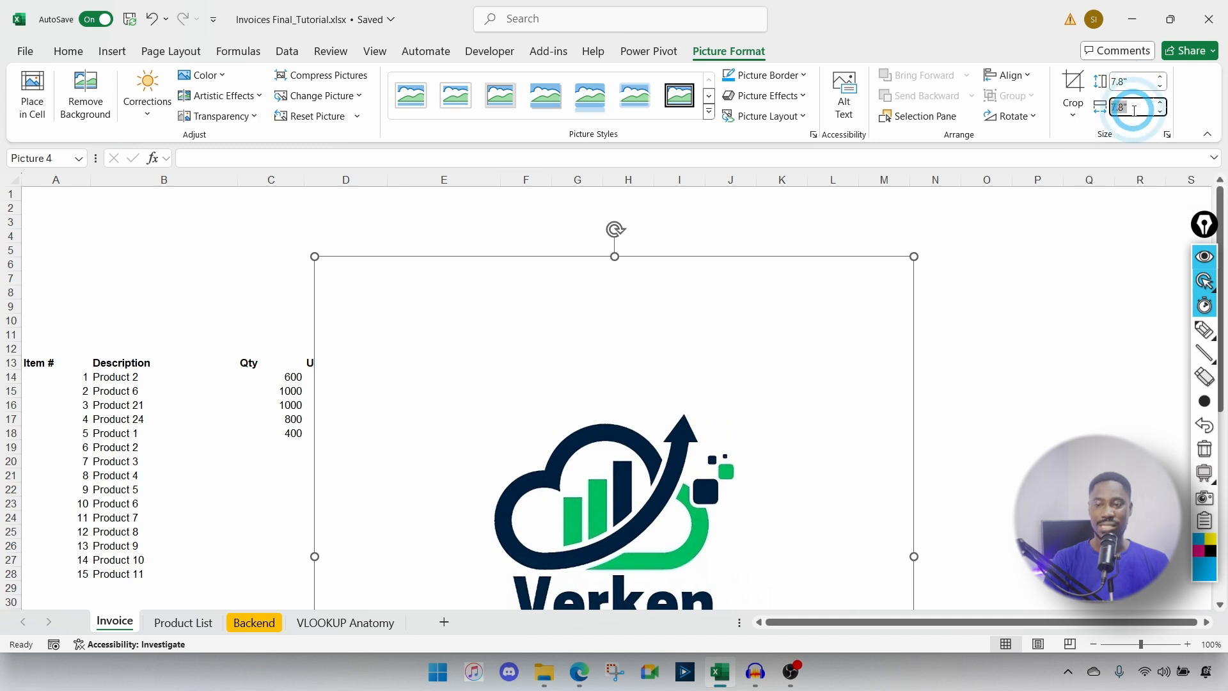
key(Down)
key(Down)
key(Down)
key(Down)
key(Down)
key(Down)
key(Down)
key(Down)
key(Down)
key(Down)
key(Down)
key(Down)
key(Down)
key(Down)
key(Down)
key(Down)
key(Down)
key(Down)
key(Down)
key(Down)
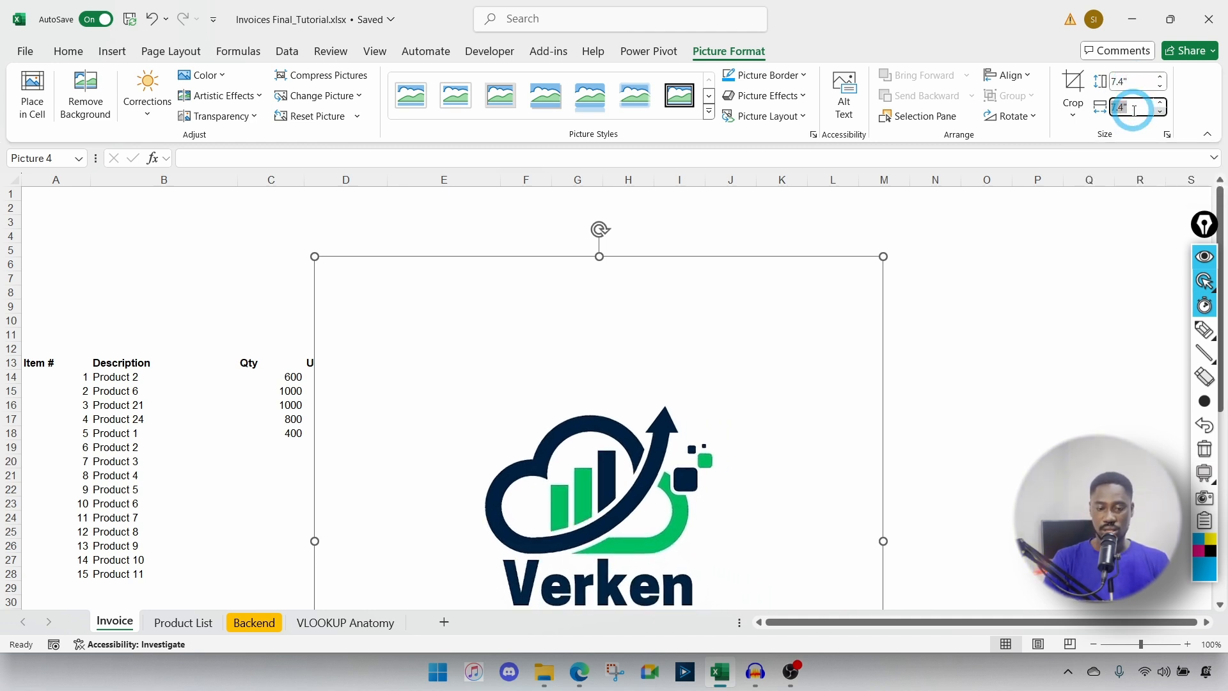
key(Down)
key(Down)
key(Down)
key(Down)
key(Down)
key(Down)
key(Down)
key(Down)
key(Down)
key(Down)
key(Down)
key(Down)
key(Down)
key(Down)
key(Down)
key(Down)
key(Down)
key(Down)
key(Down)
key(Down)
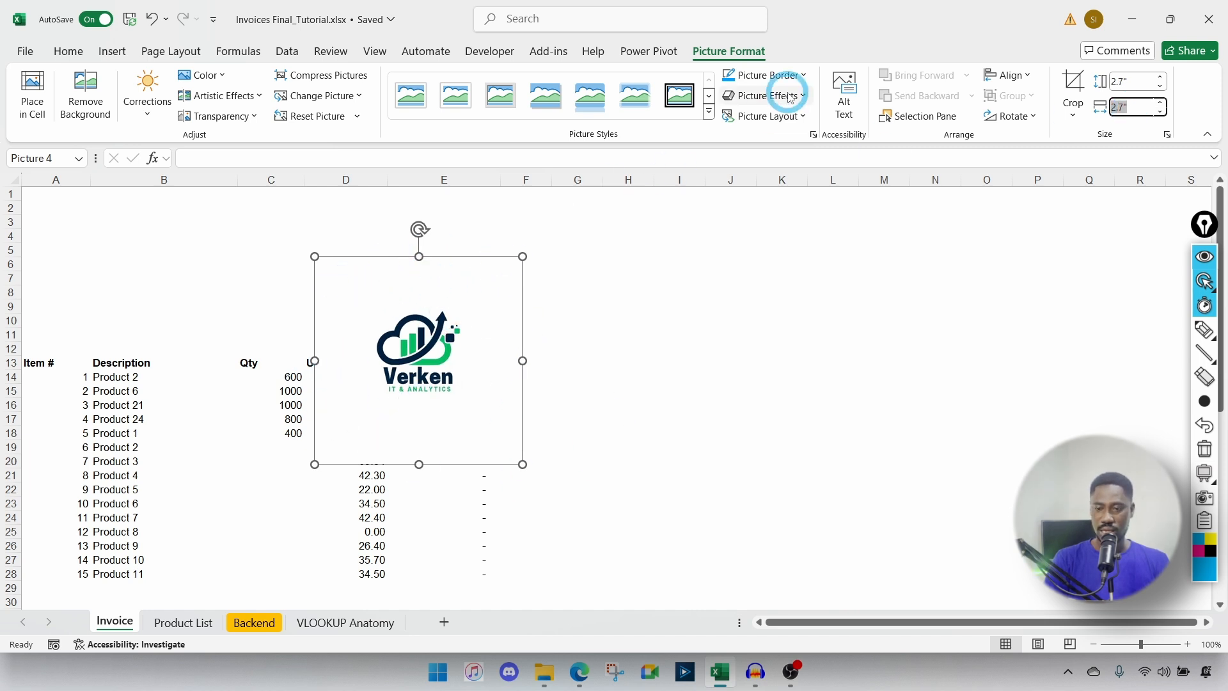
Step: Crop the blank white space from the logo's top, bottom, right and left edges
click(1074, 85)
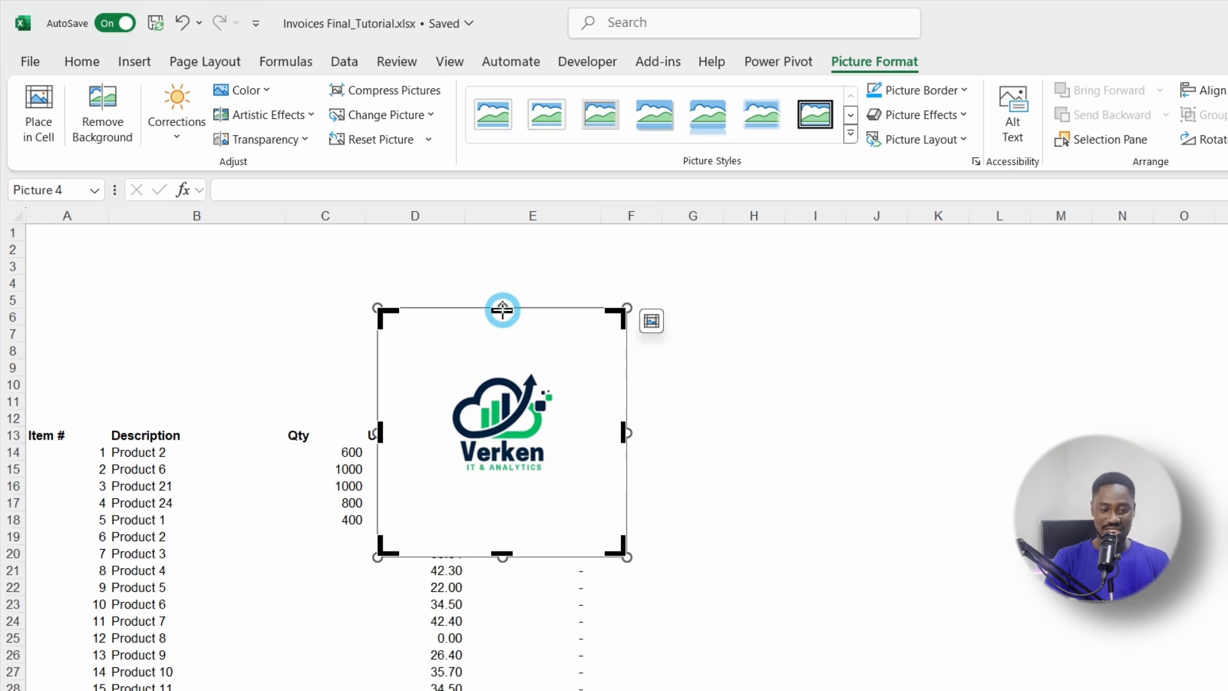
drag(503, 309, 507, 358)
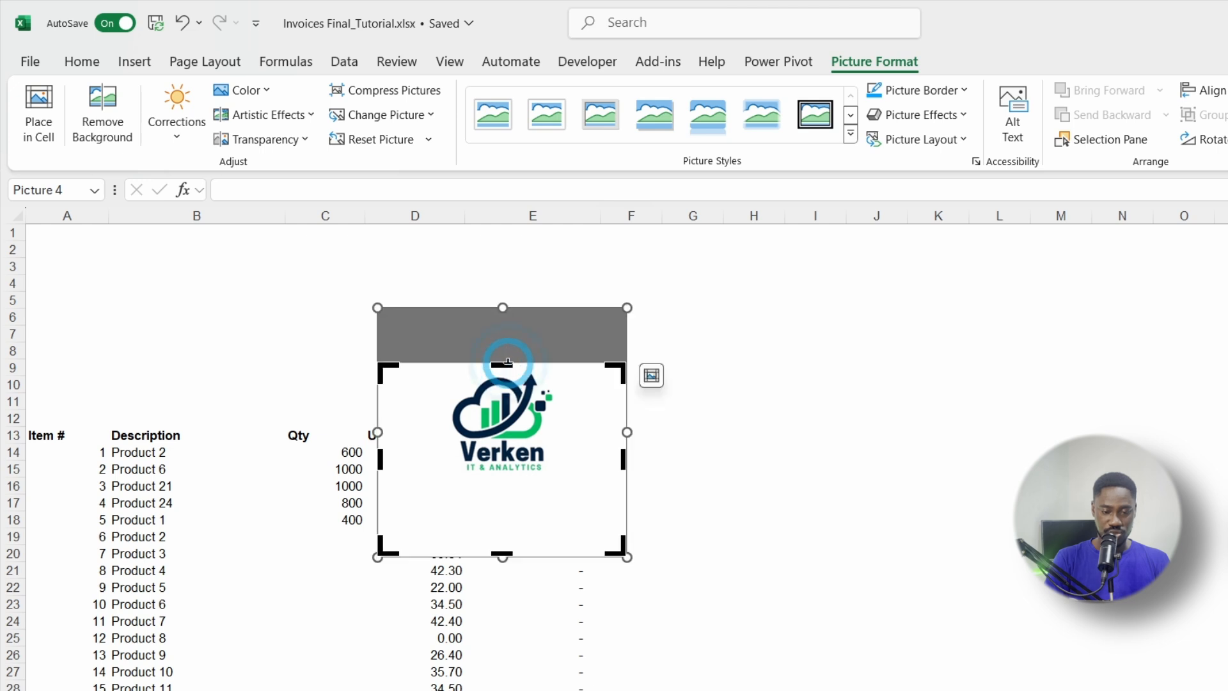
drag(505, 555, 508, 478)
drag(626, 424, 562, 419)
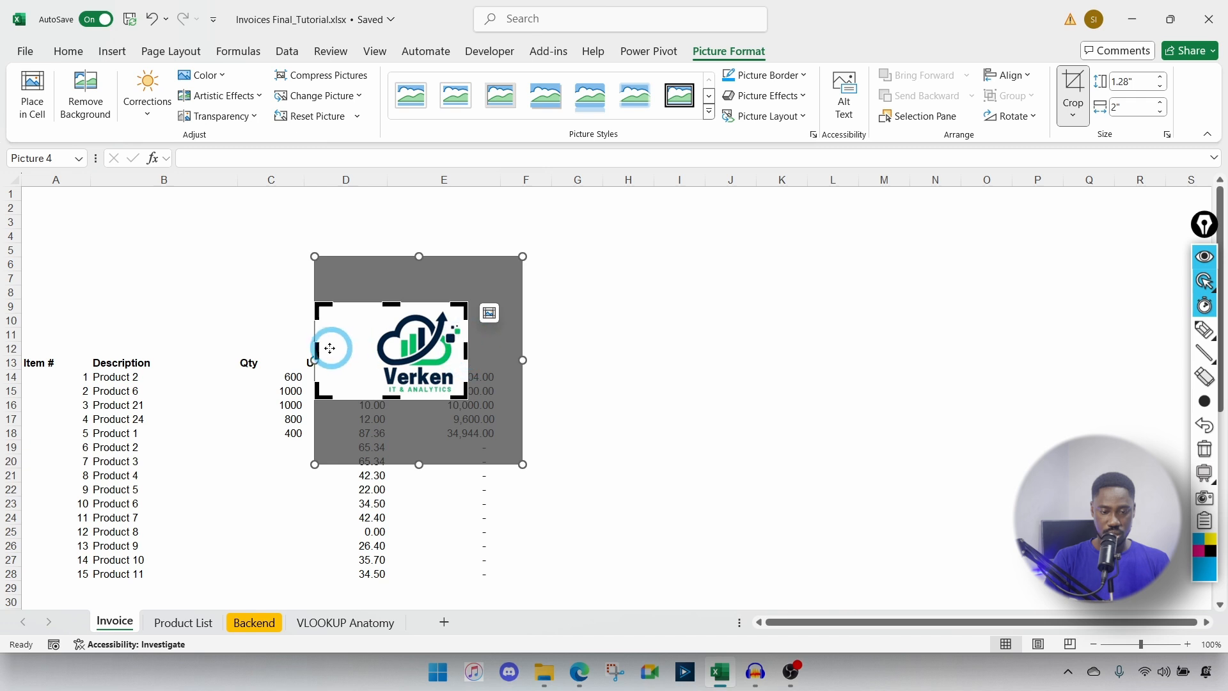
drag(329, 348, 105, 273)
key(Escape)
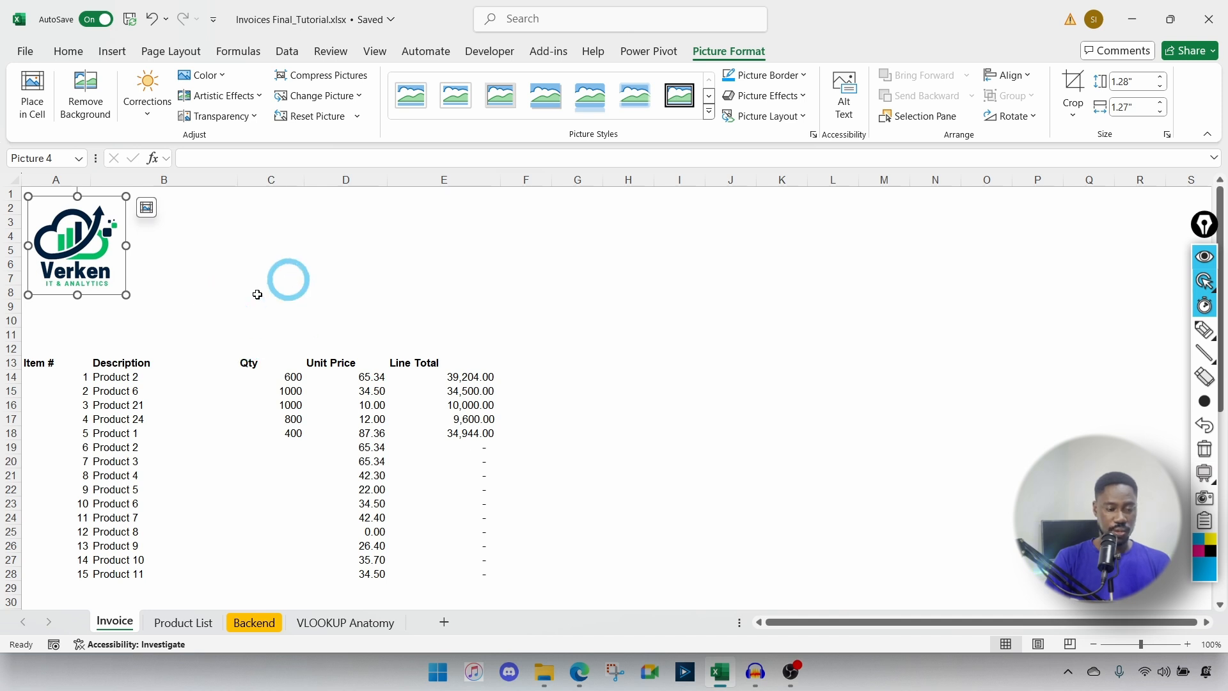
click(49, 318)
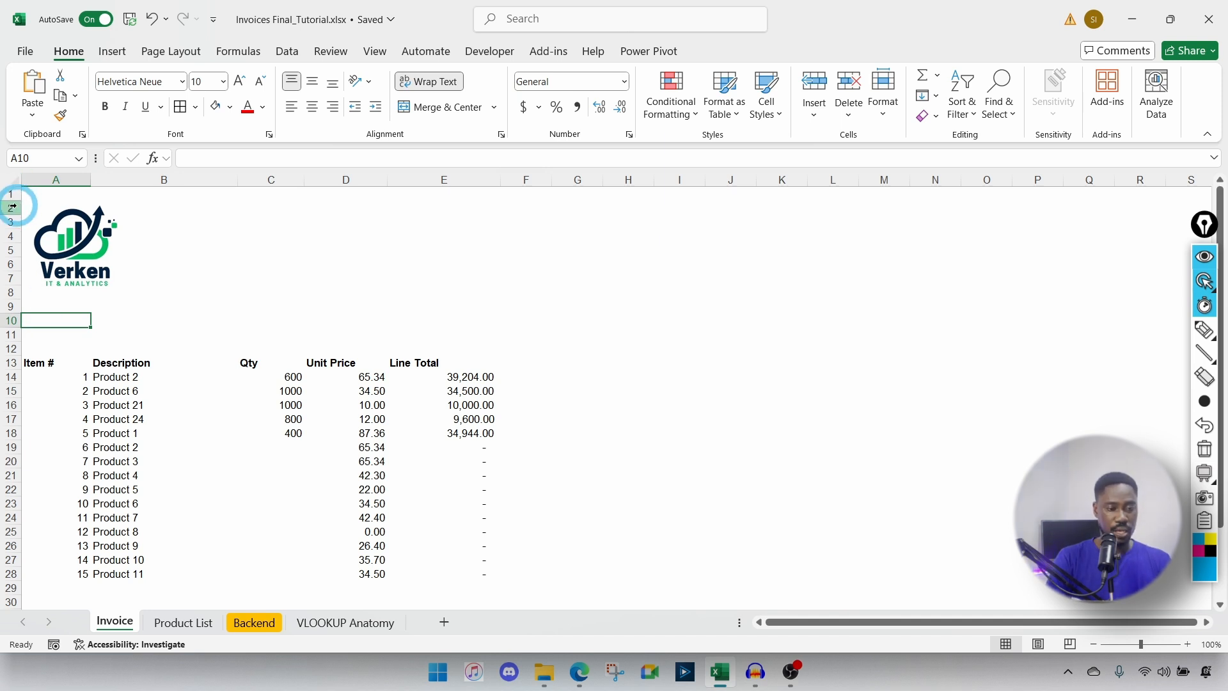
Step: Drag row 1 taller so the Verken logo fits, then select cell A4
drag(13, 199, 12, 293)
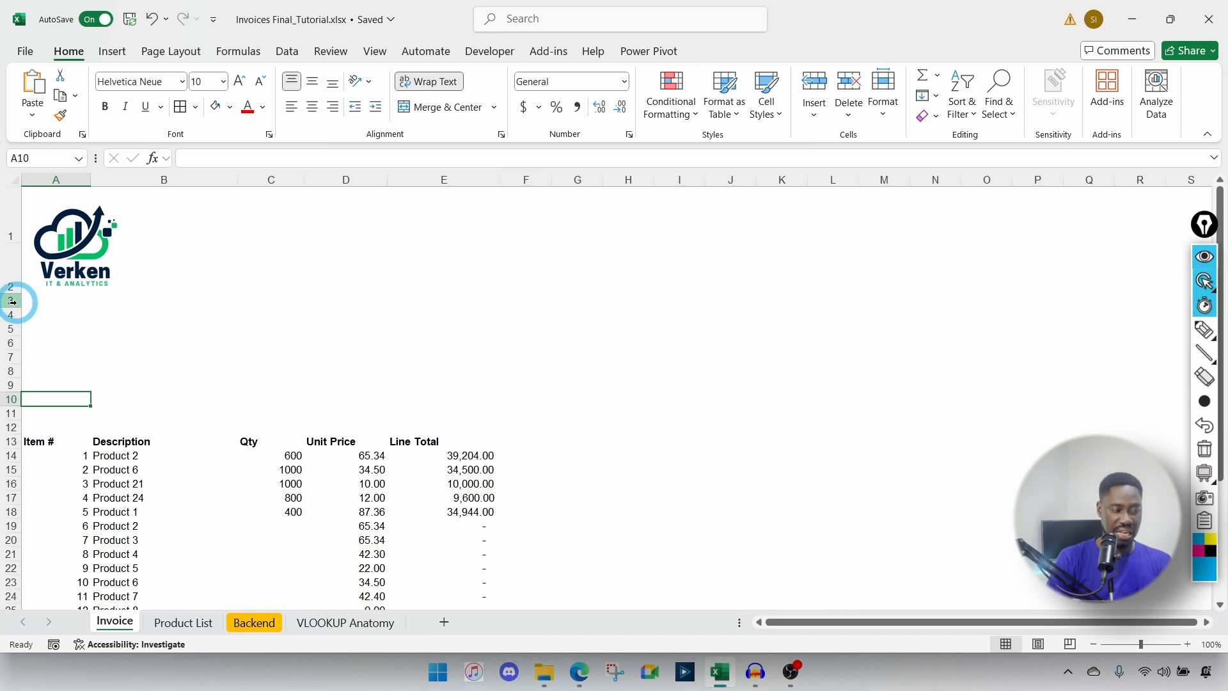
click(12, 301)
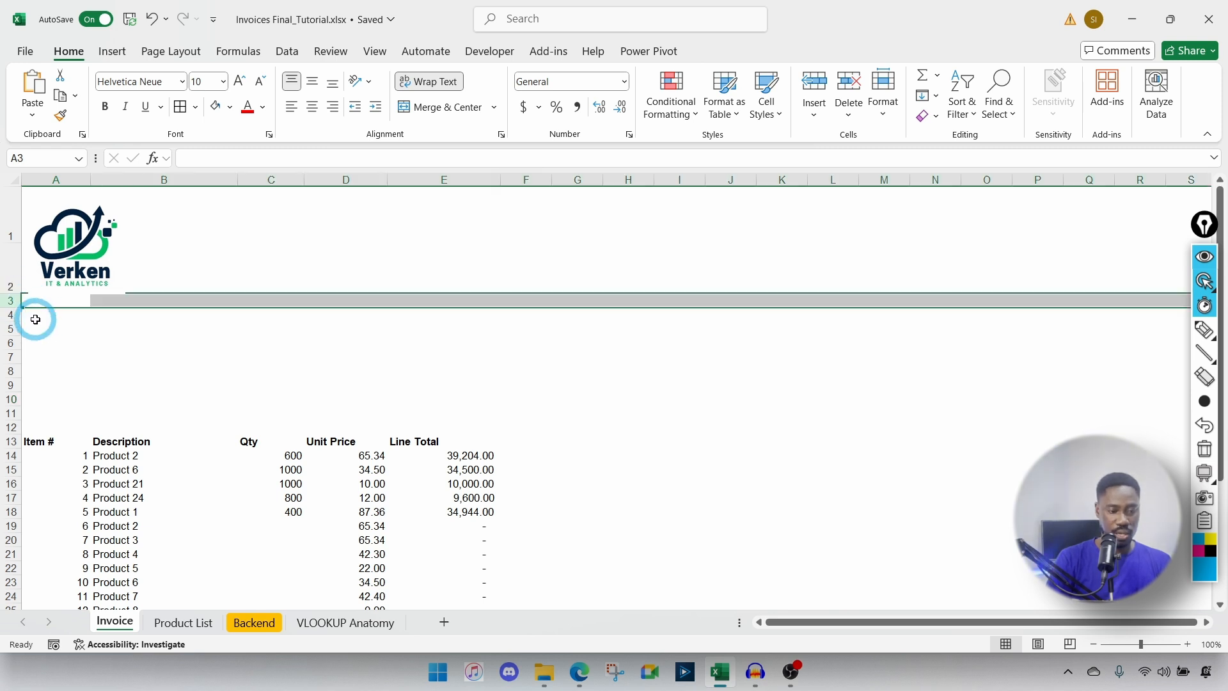
click(35, 319)
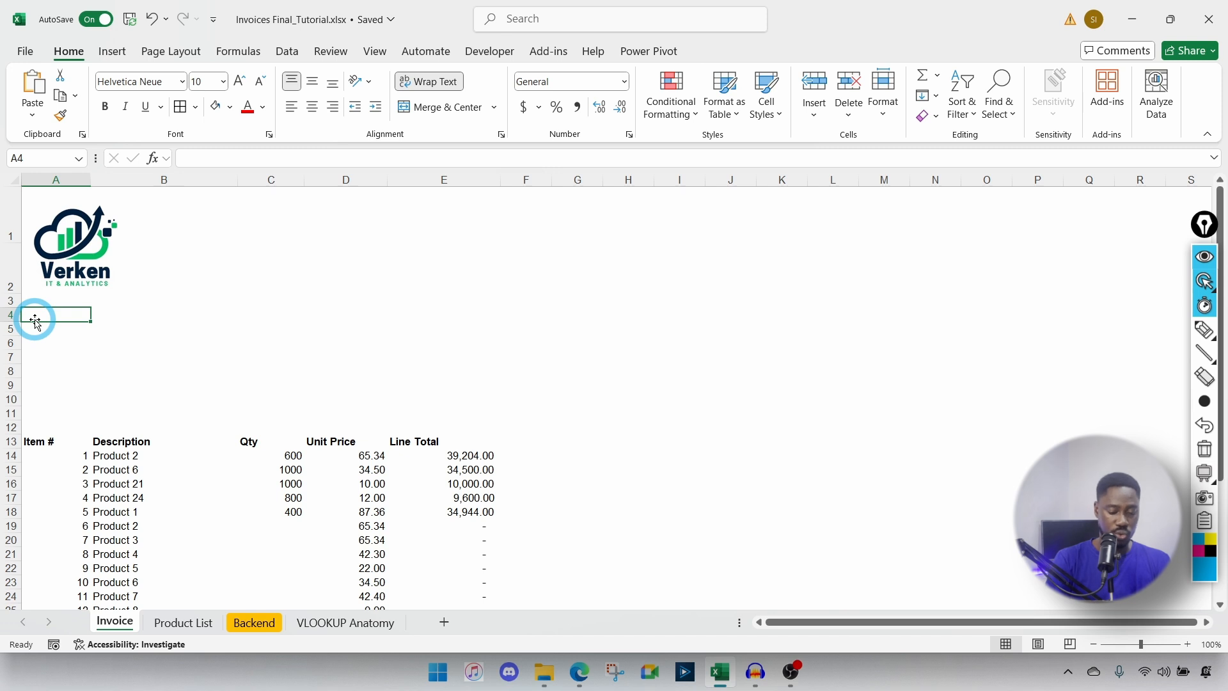
Step: Enter the tagline 'It's in the numbers' in cell A4
text(It's)
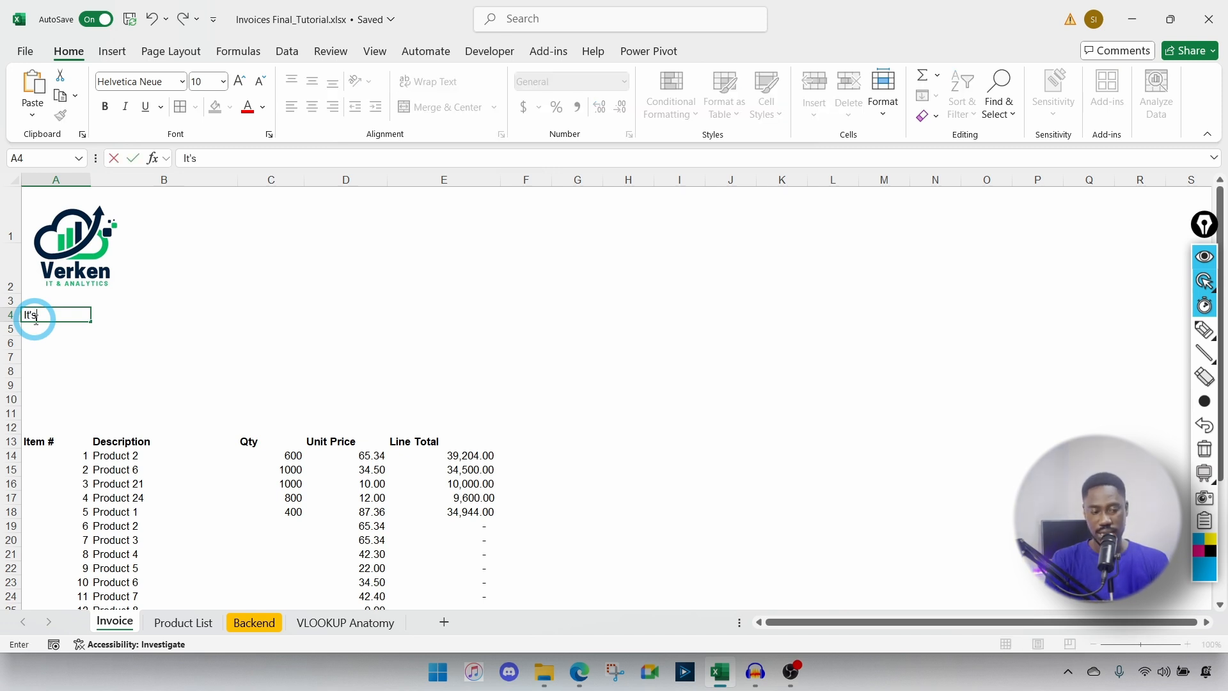
text( in the numb)
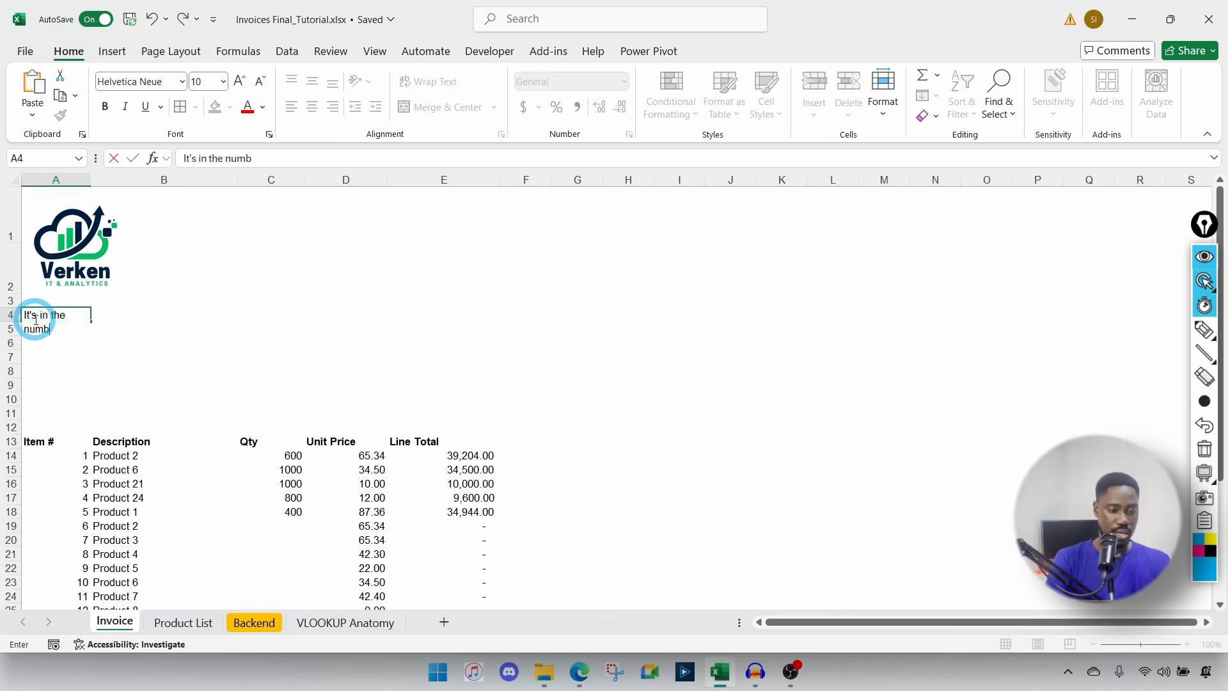
text(ers)
key(Return)
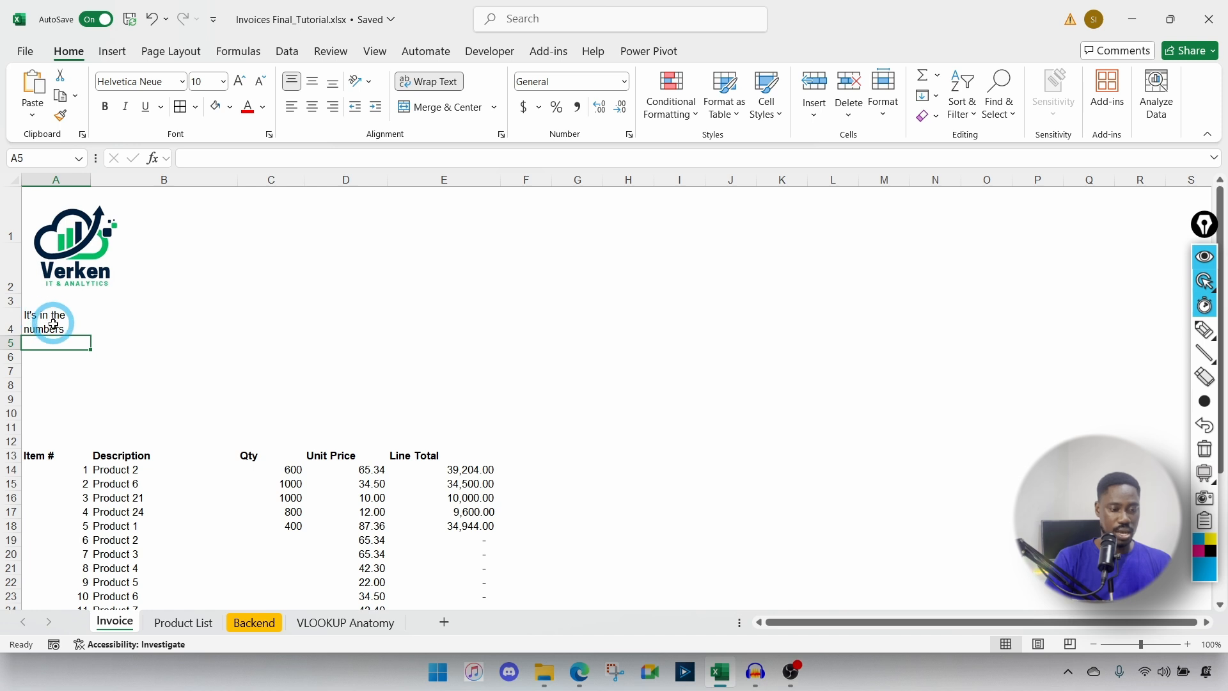
click(46, 329)
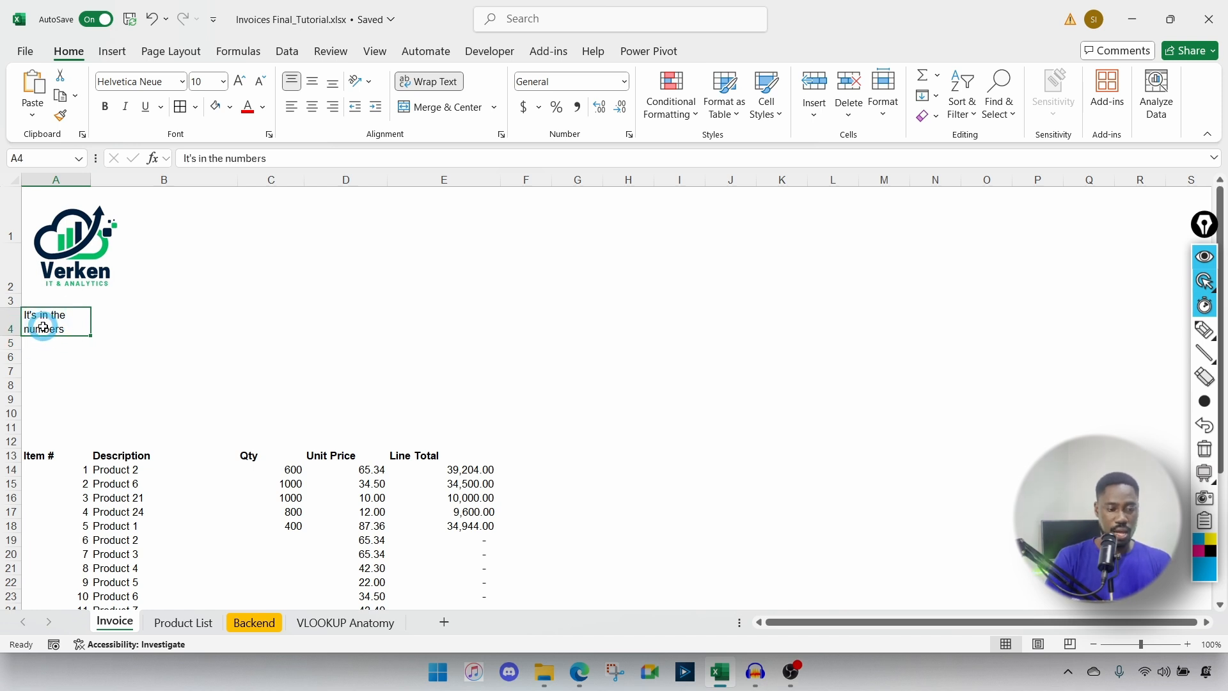
Step: Merge A4:C4, middle-align the tagline and make row 4 taller
click(49, 326)
drag(48, 326, 129, 319)
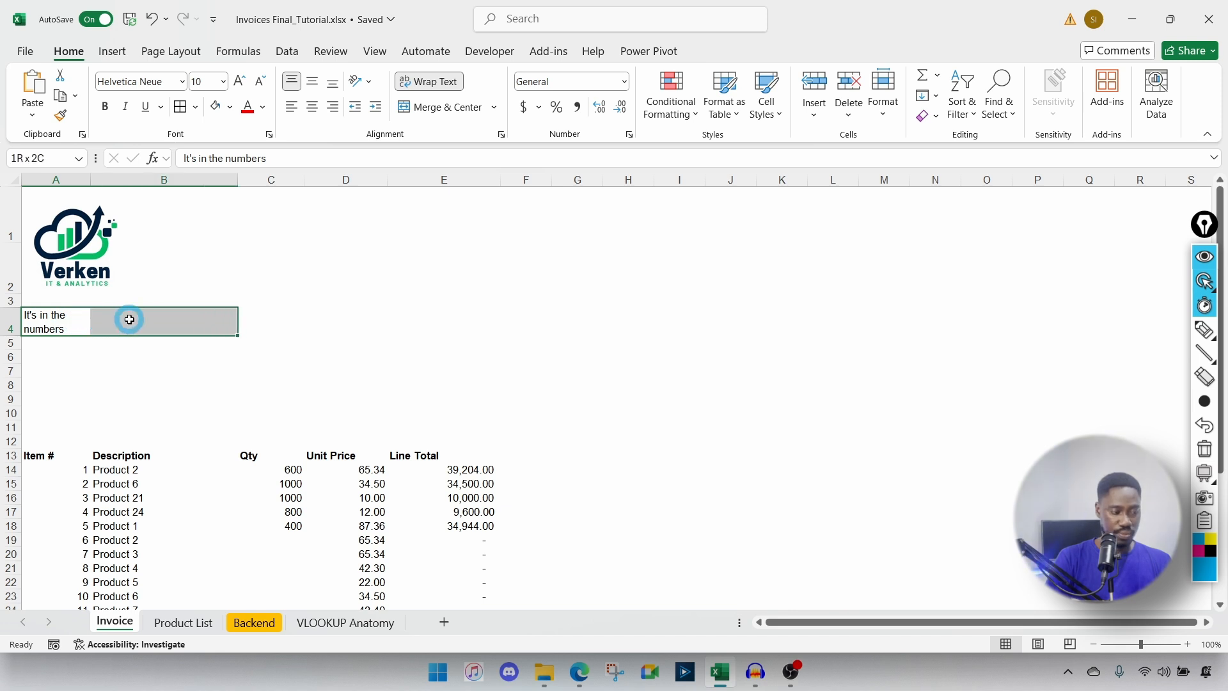
drag(130, 319, 254, 315)
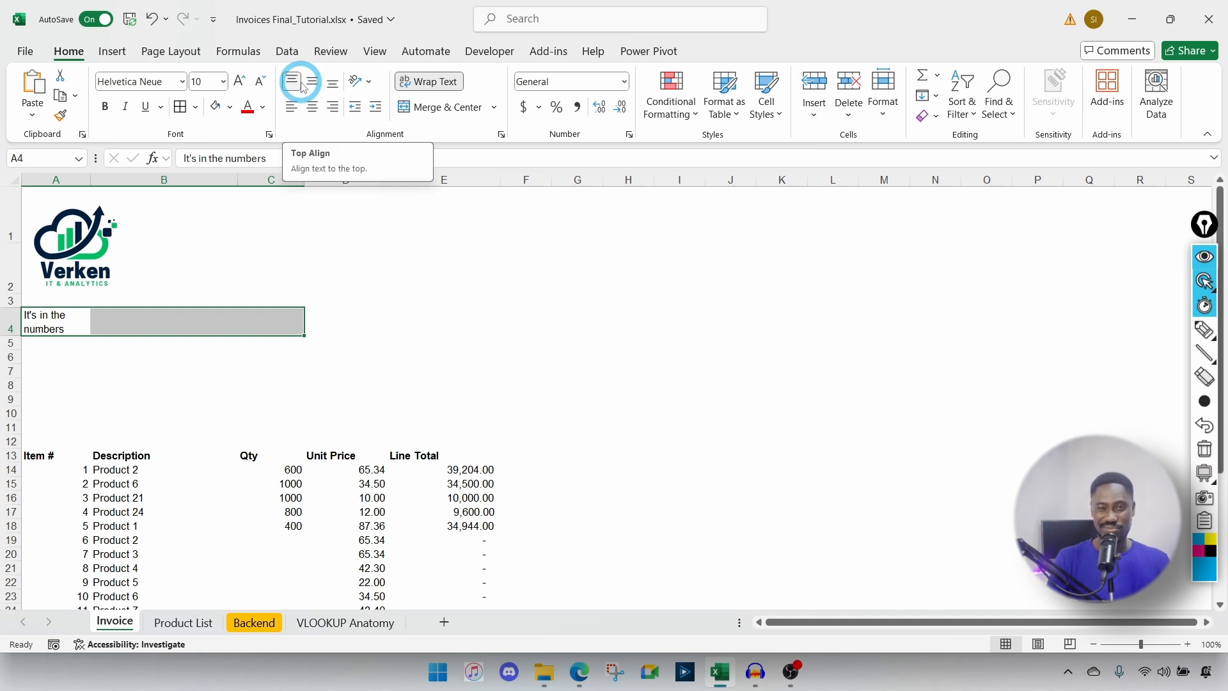
click(494, 107)
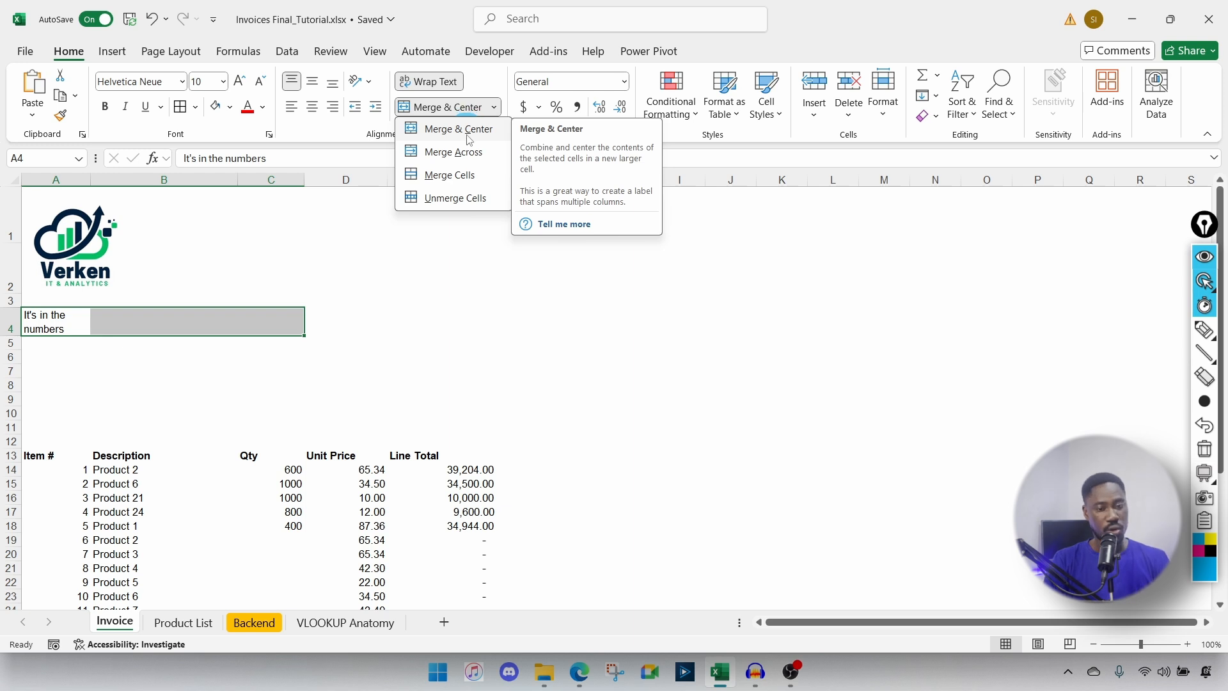
click(460, 174)
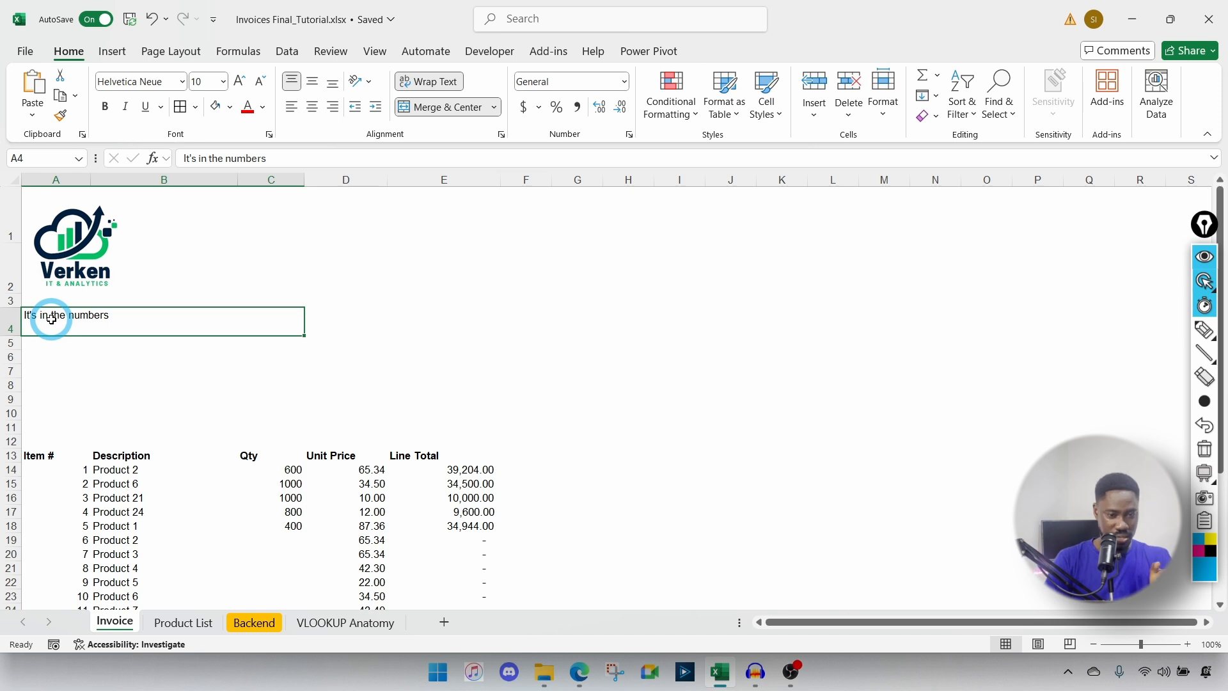
click(313, 83)
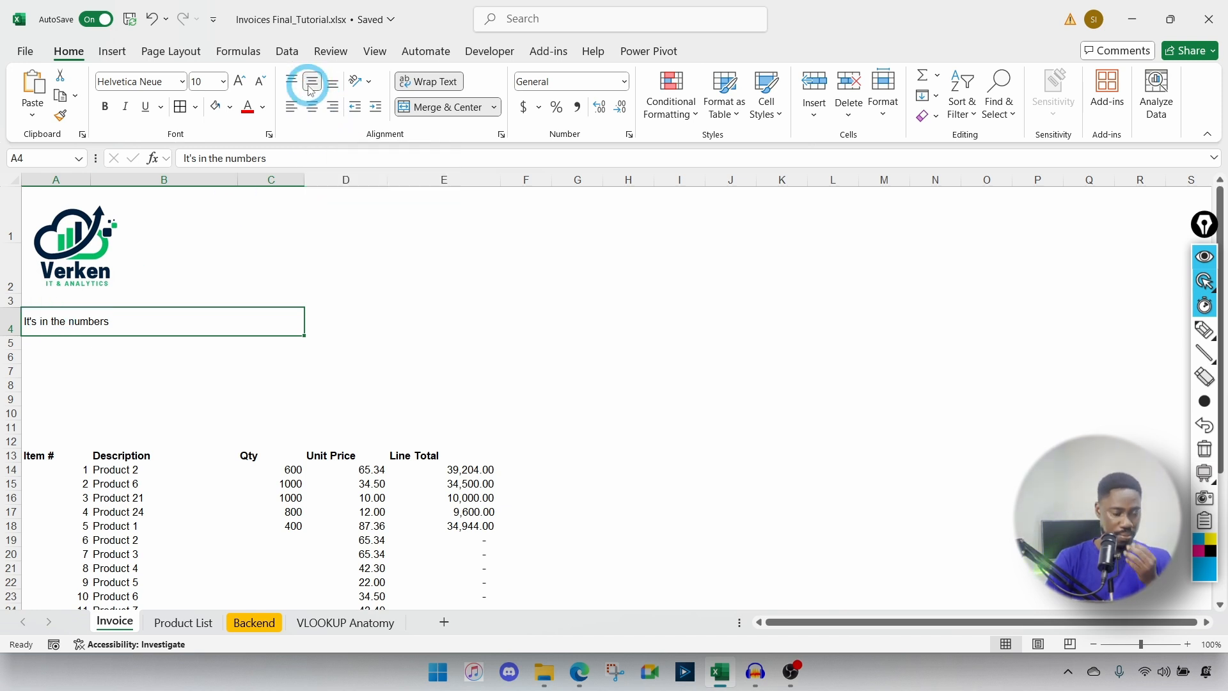
mouse_move(14, 329)
mouse_down()
mouse_move(14, 363)
mouse_move(9, 336)
mouse_up()
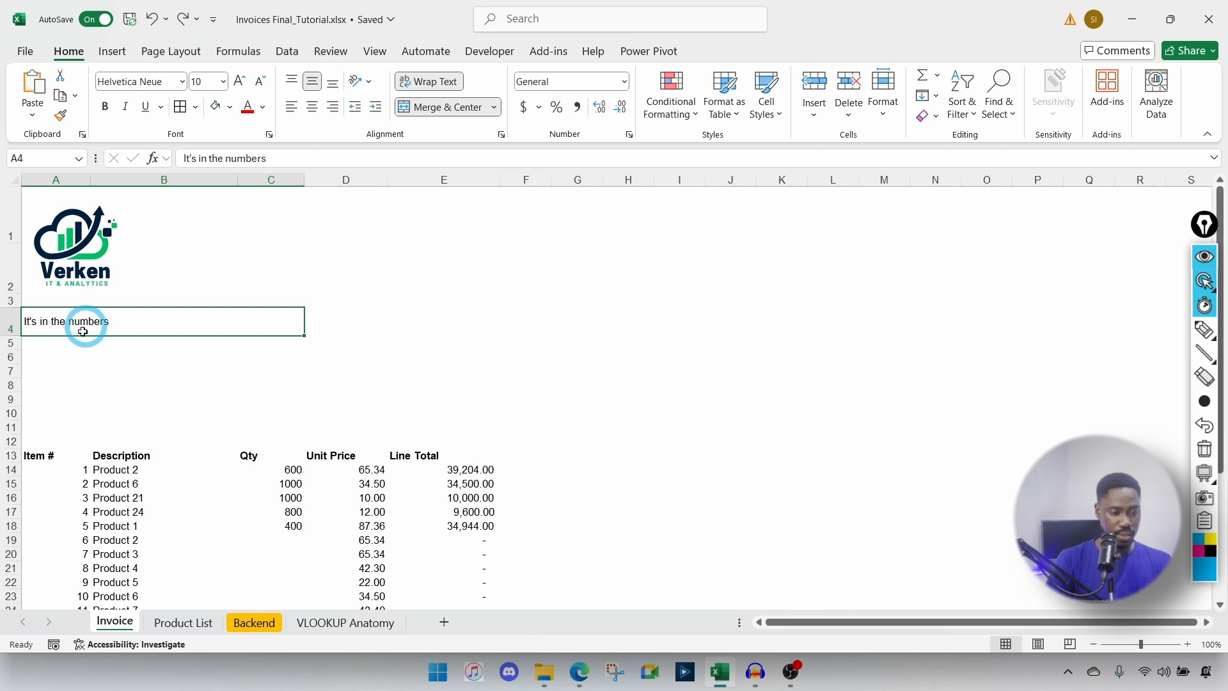
click(37, 368)
Step: Enter the heading 'Customer Details' in cell A7
text(C)
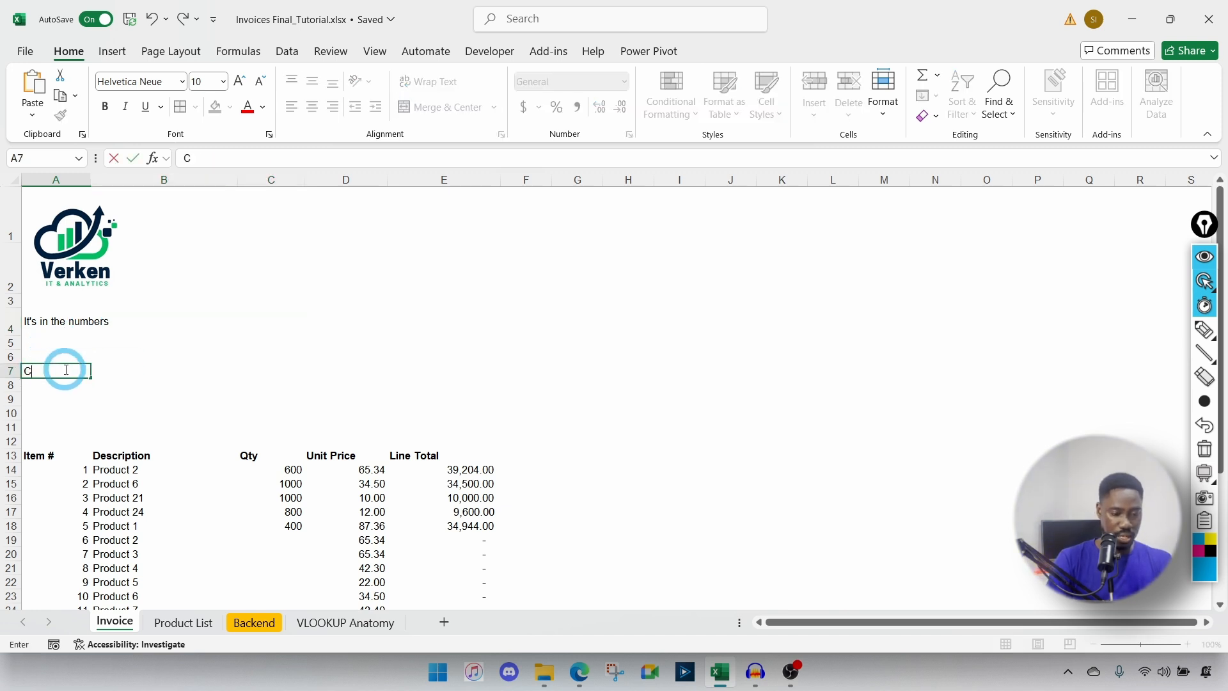
text(ustomer Details)
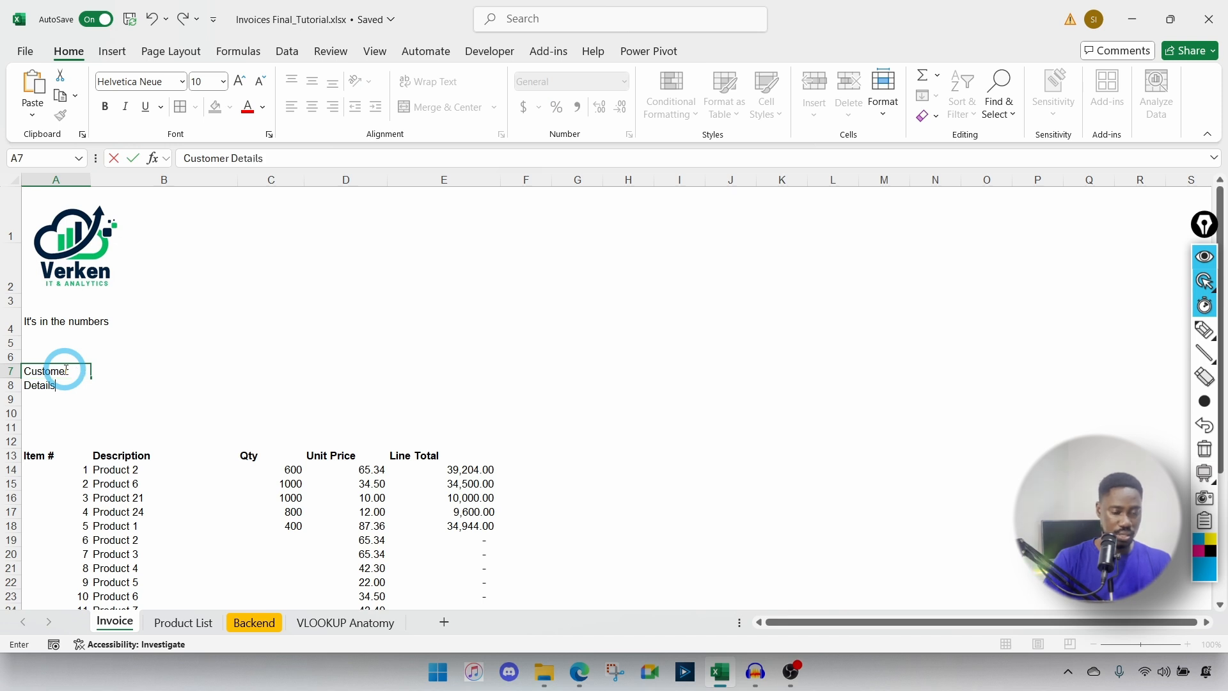
key(Return)
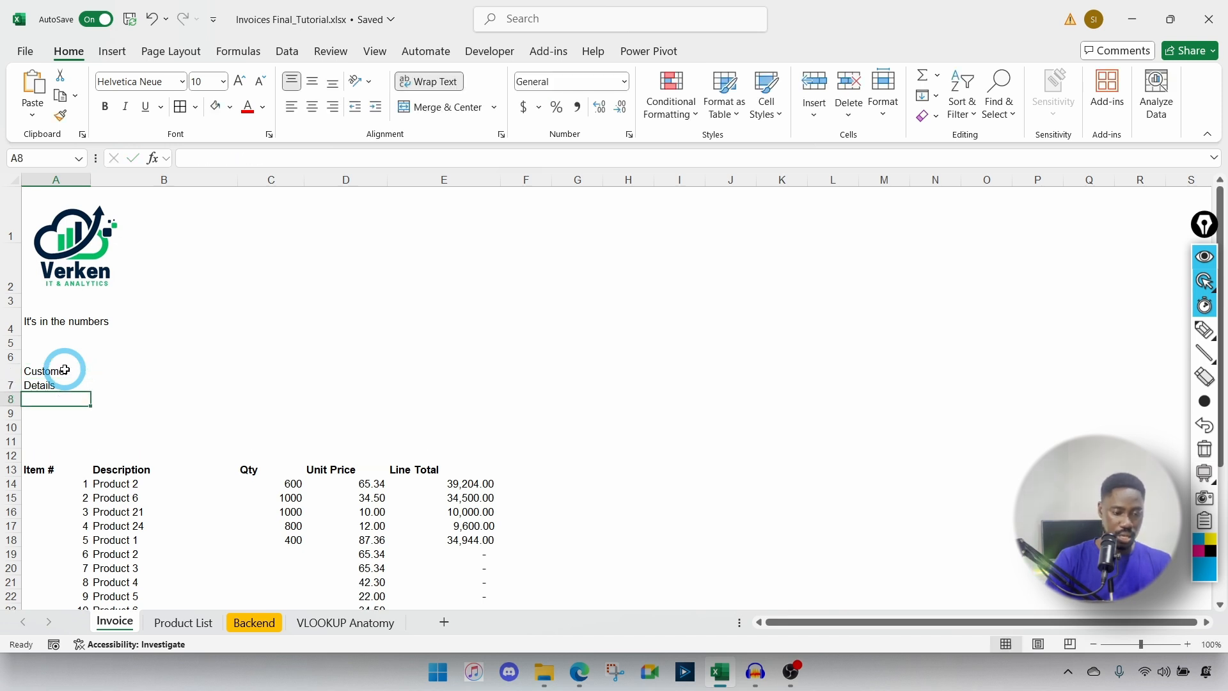
key(ctrl+z)
click(33, 325)
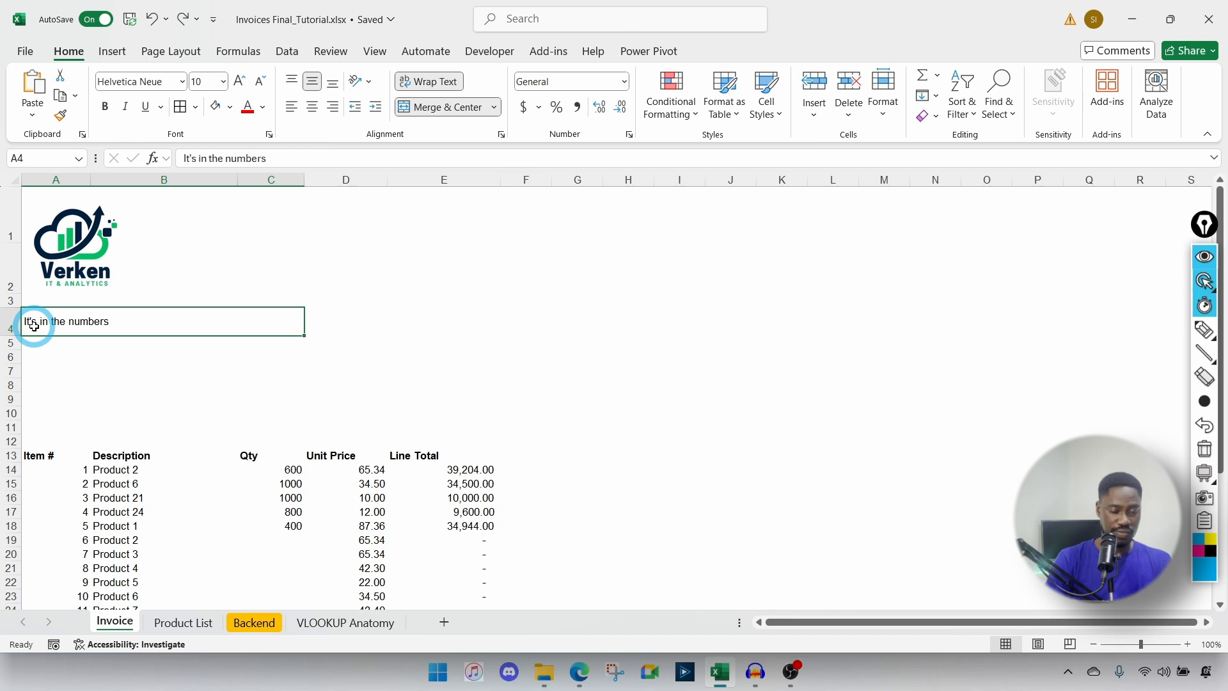
click(46, 370)
text(Cus)
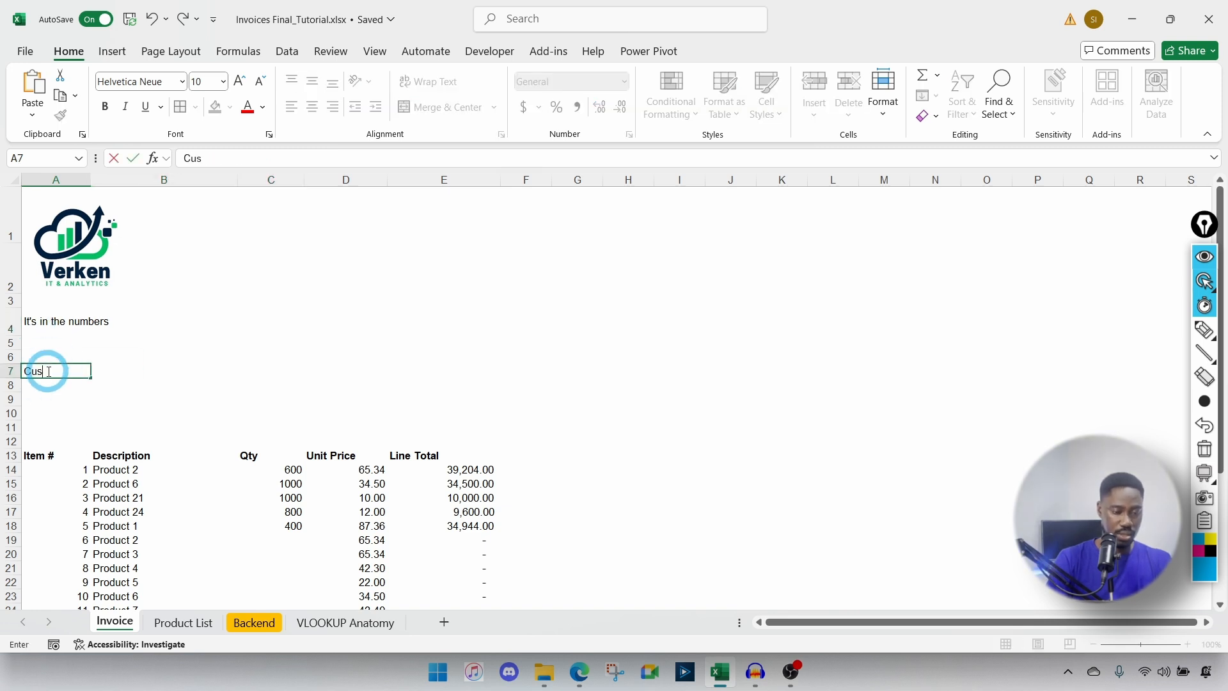
text(tomer Details)
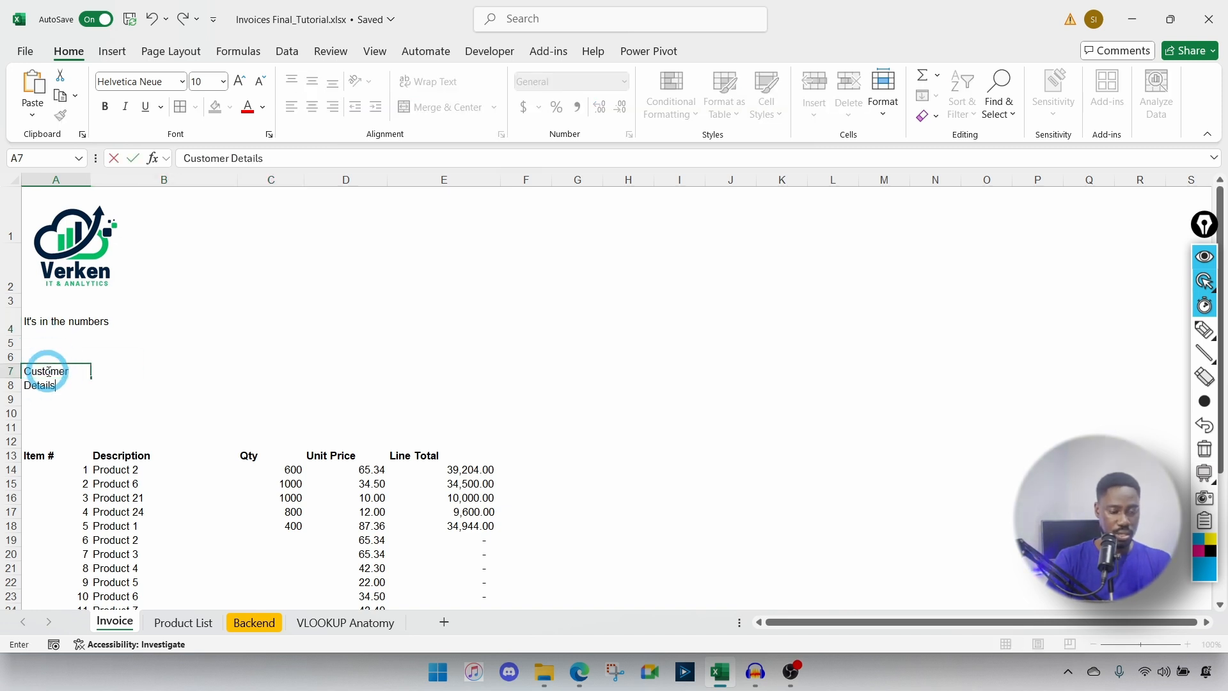
key(Return)
Step: Merge A7:D7 across, middle-align it and set row 7 height to 18
click(47, 371)
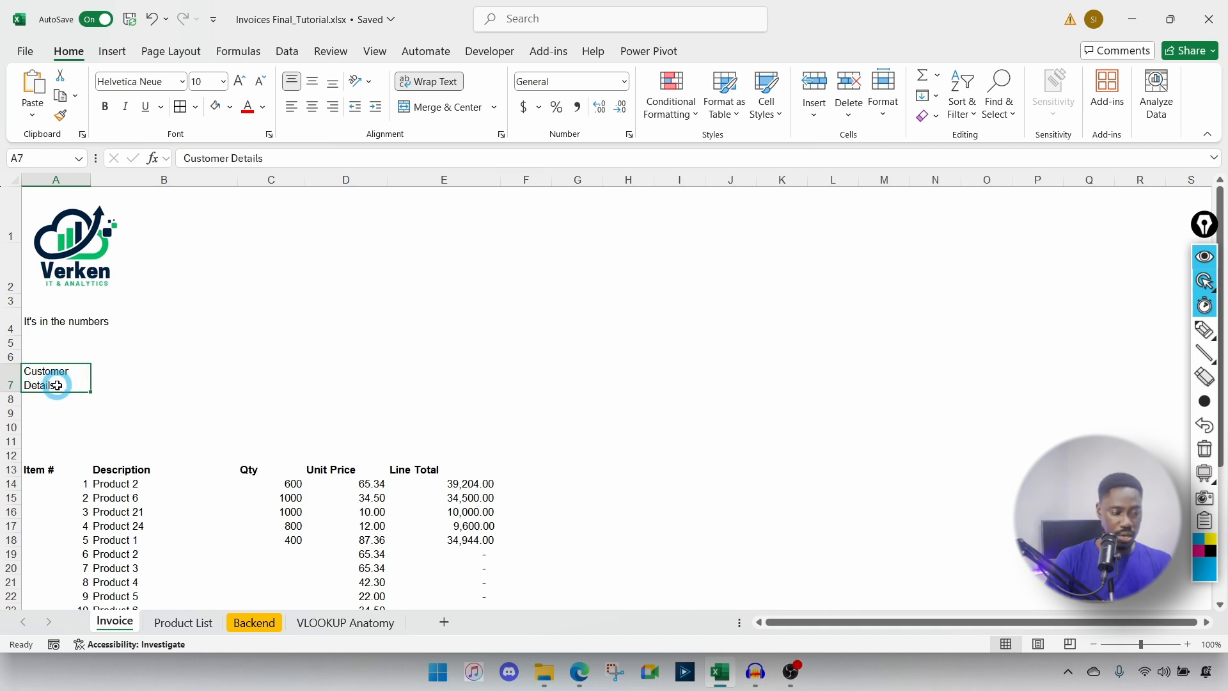
drag(55, 384, 339, 384)
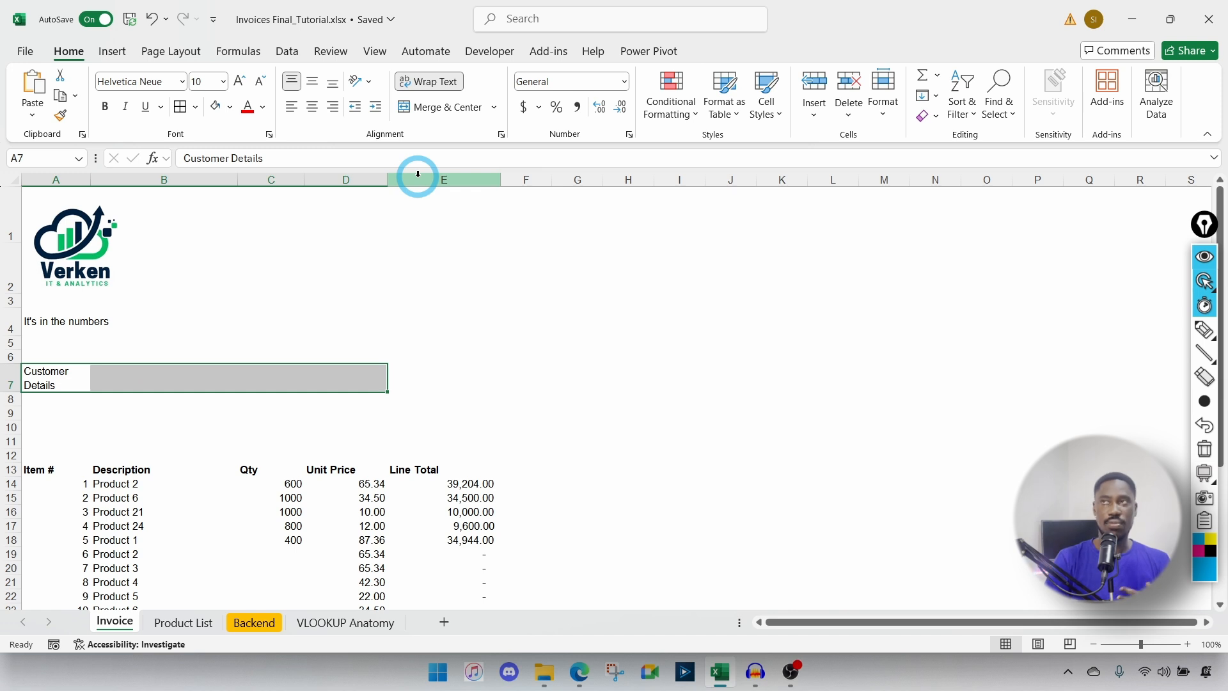
click(494, 109)
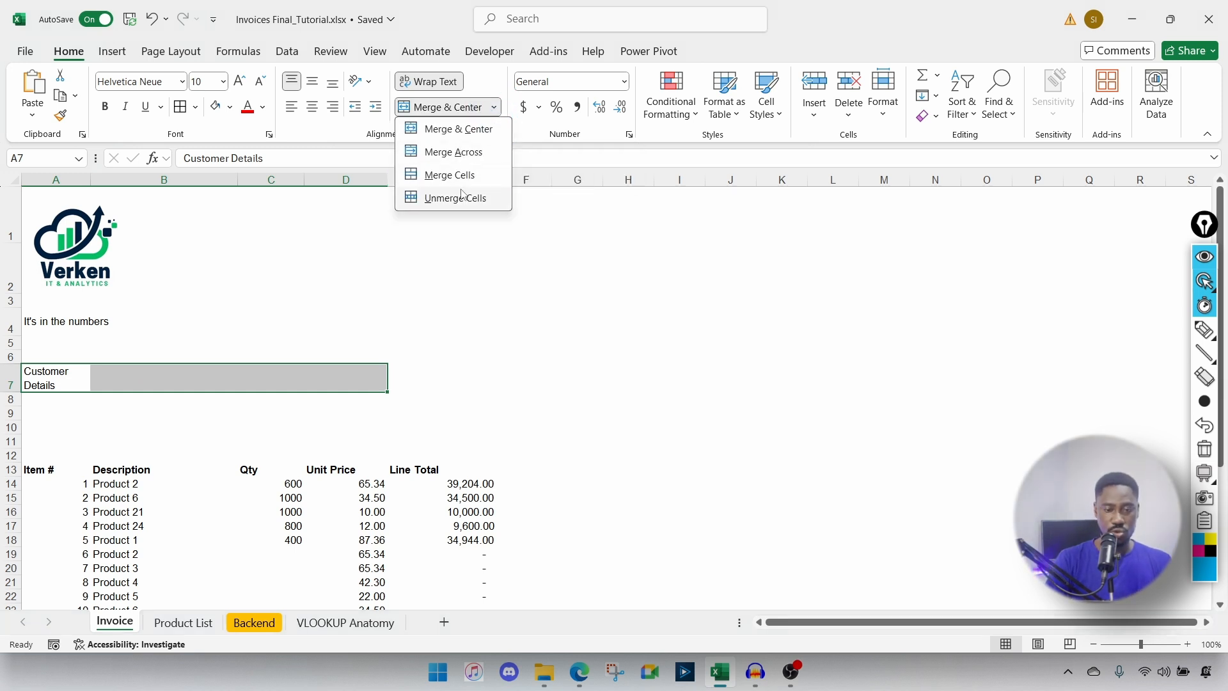
click(461, 158)
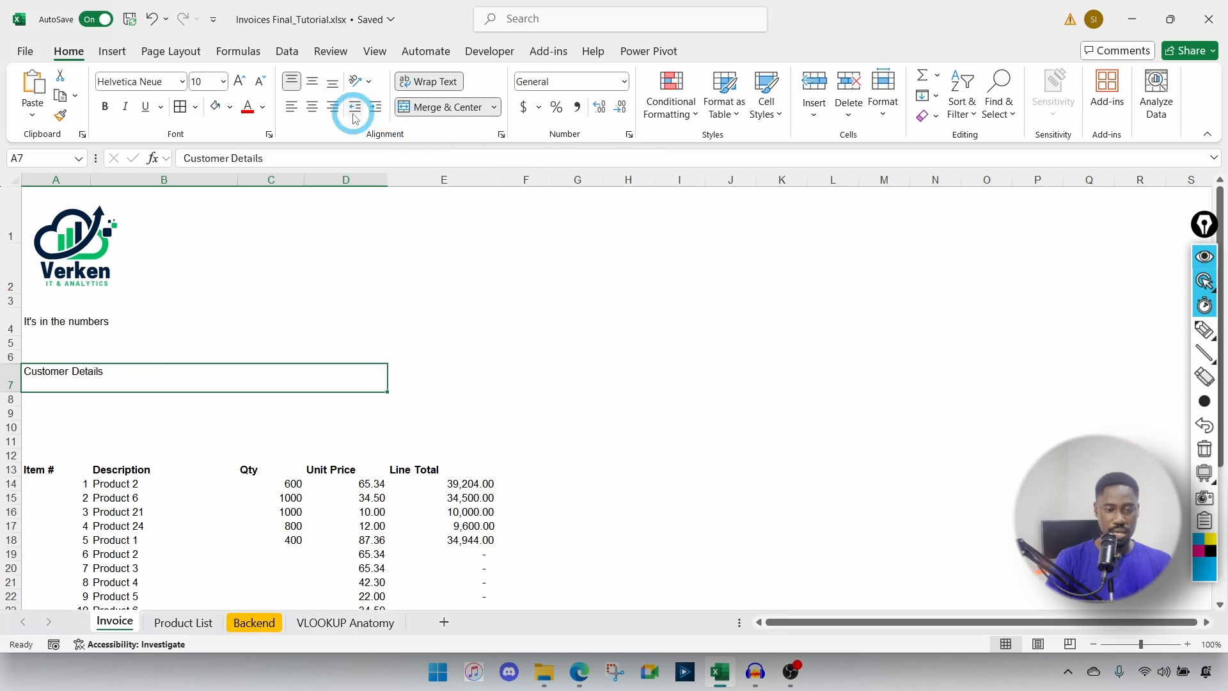
click(318, 86)
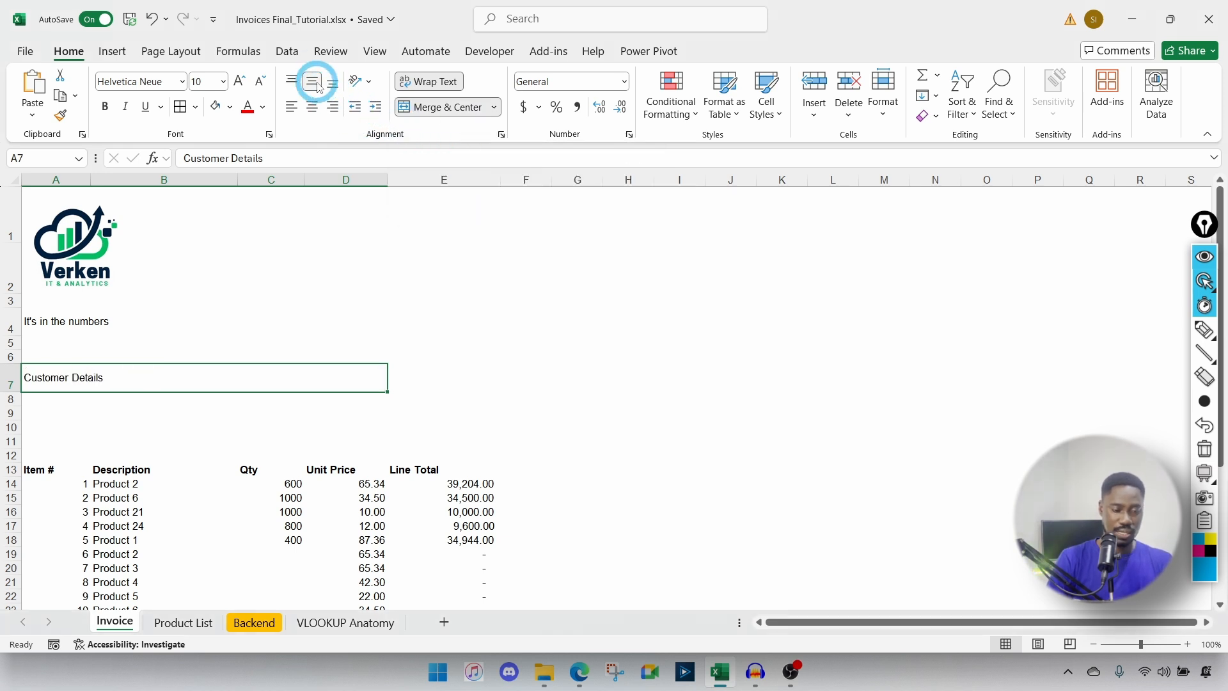
double_click(13, 389)
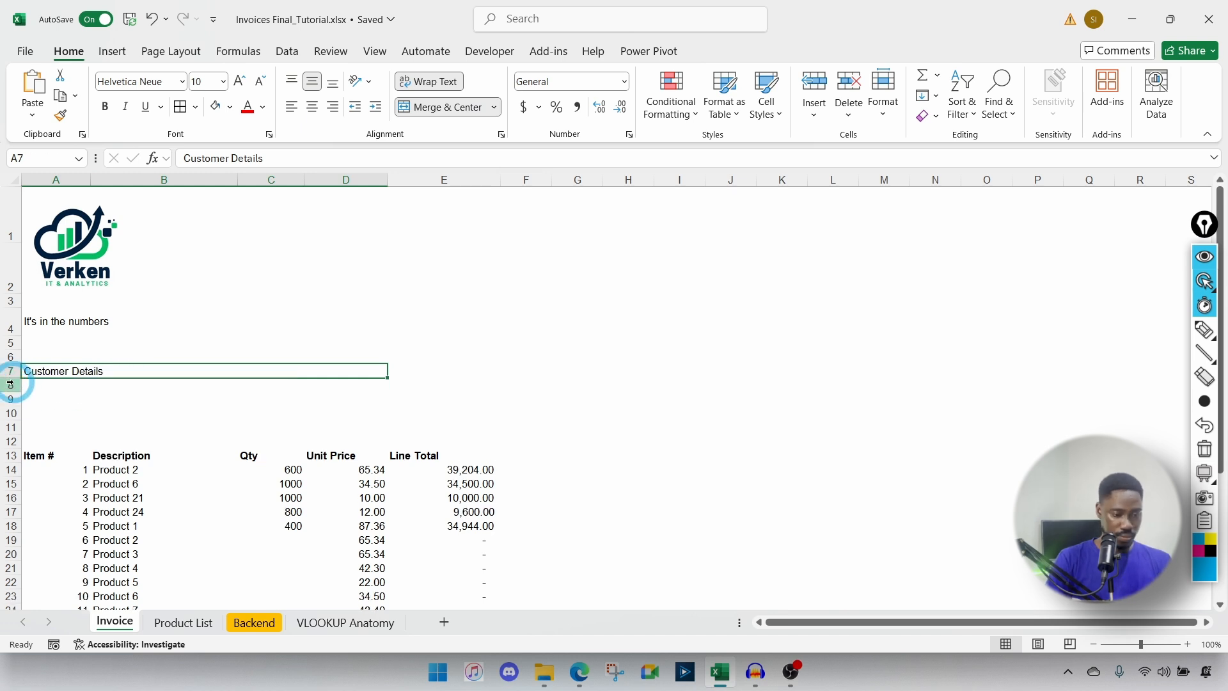
drag(14, 378, 14, 386)
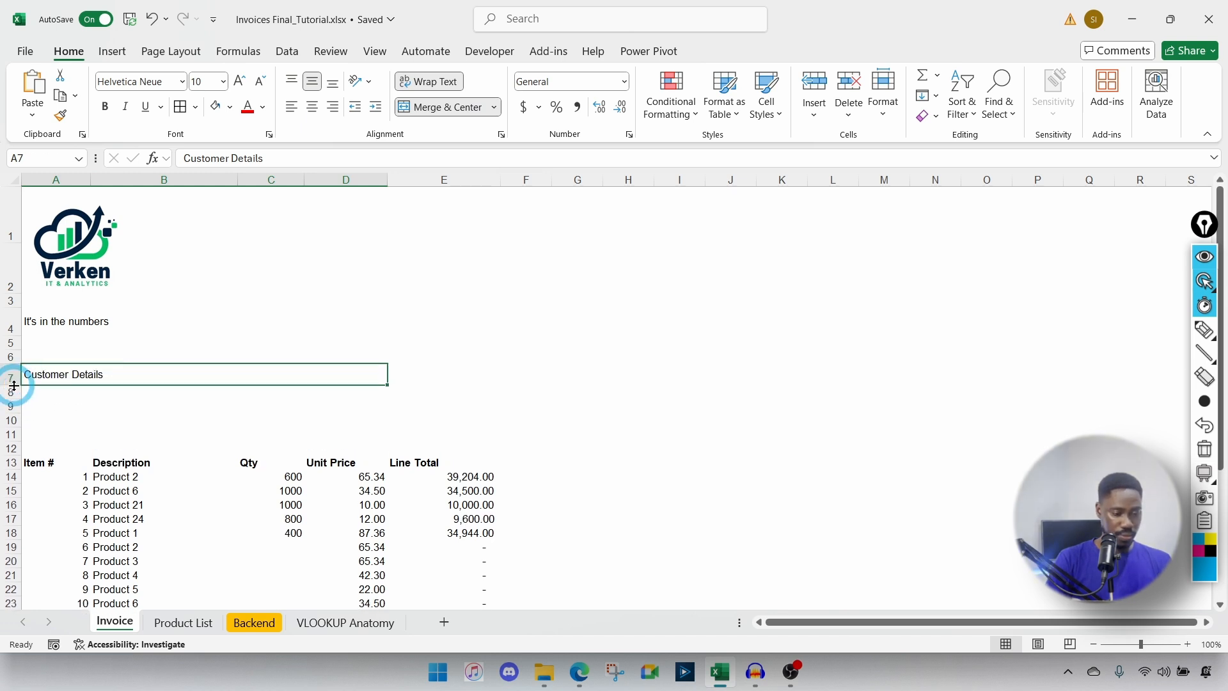
click(57, 393)
Step: Enter 'Awesome Ventures' in A8 and merge it across A8:D8
text(Awe)
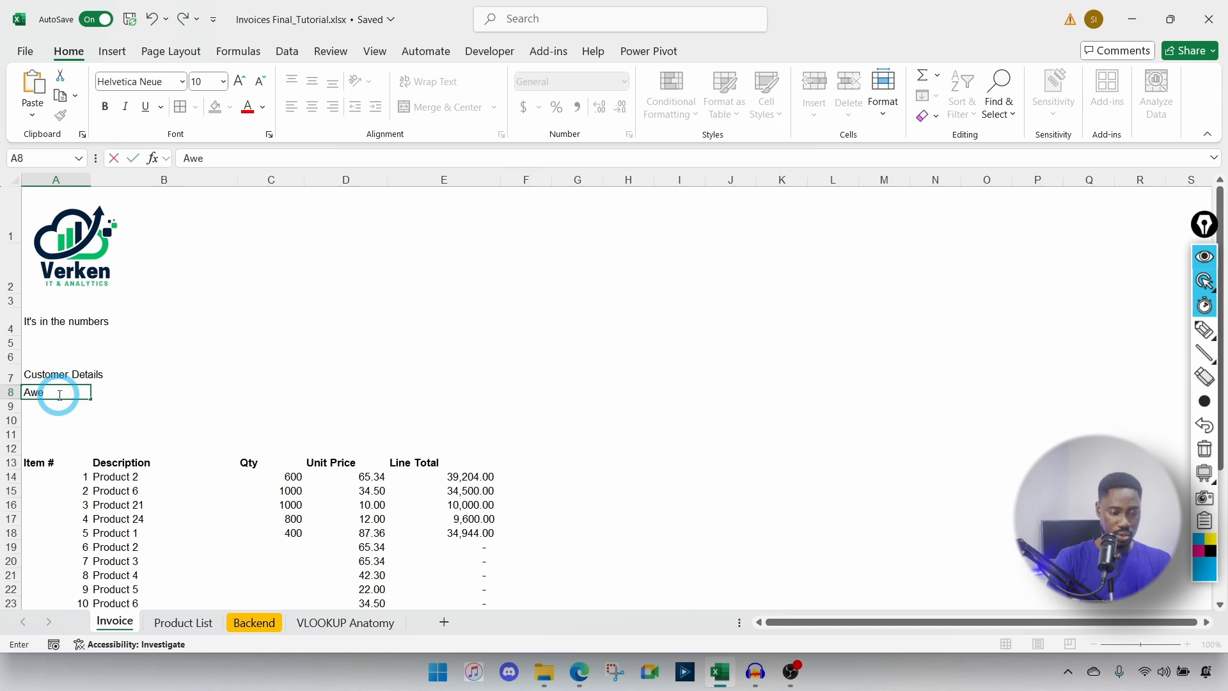
text(some Ventur)
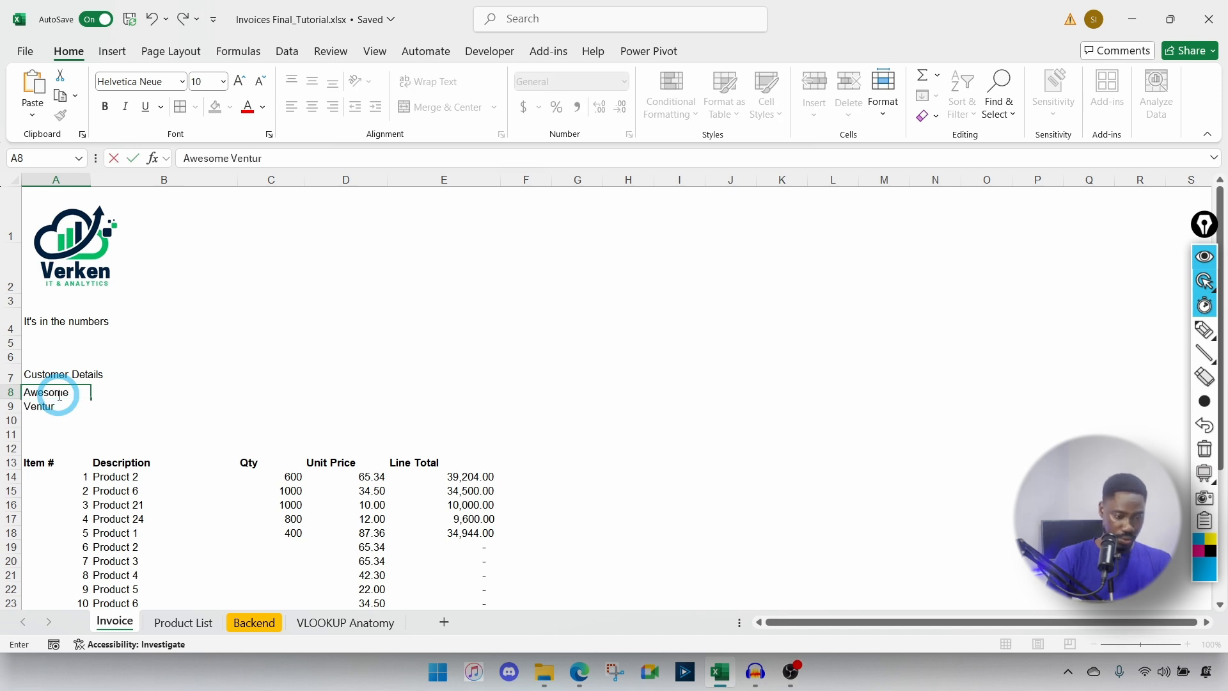
text(es)
key(Return)
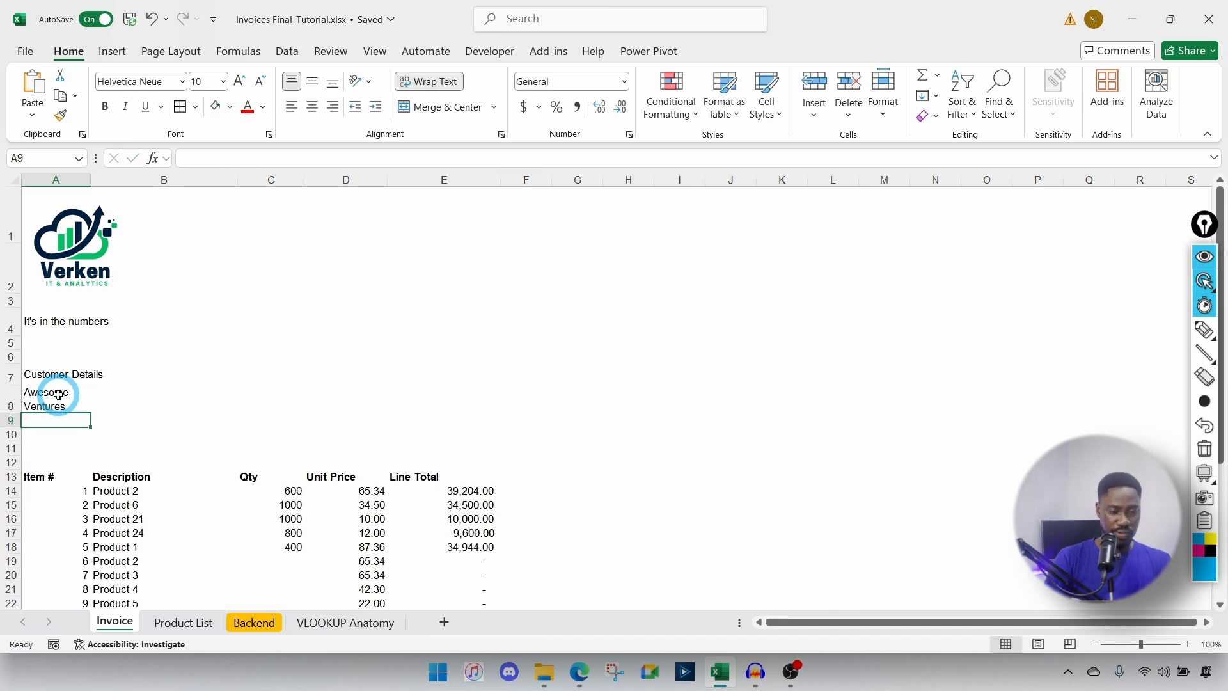
click(72, 398)
drag(74, 398, 335, 395)
click(494, 107)
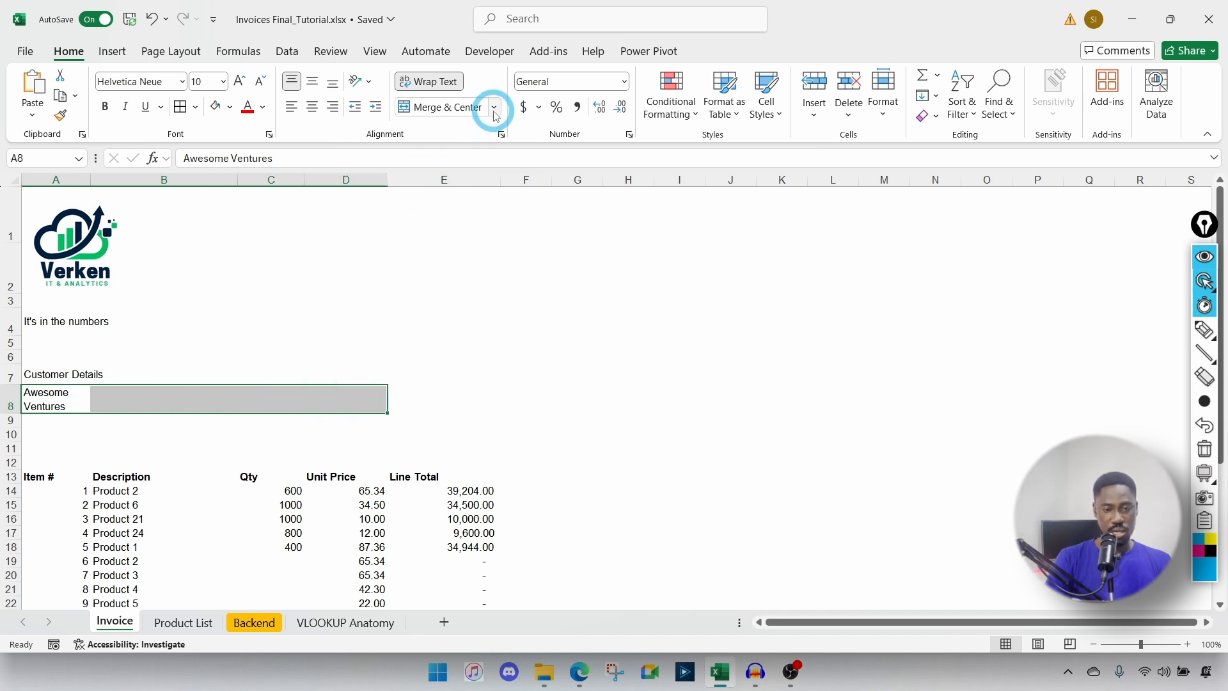
click(465, 153)
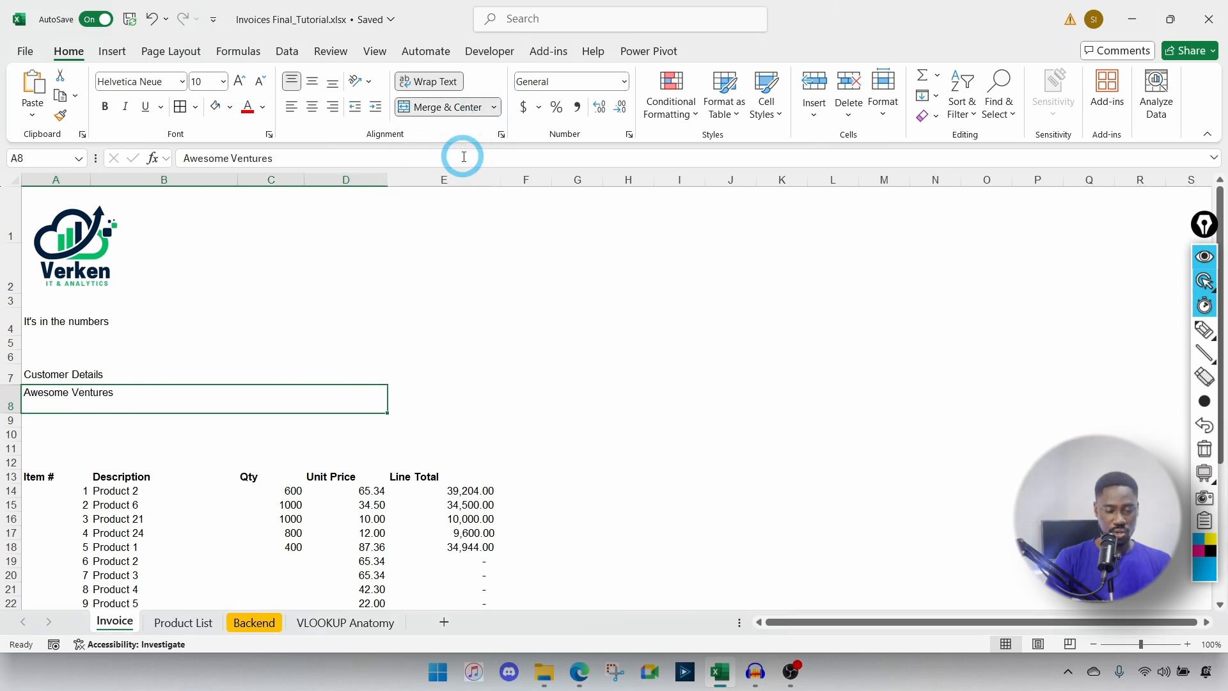
click(50, 372)
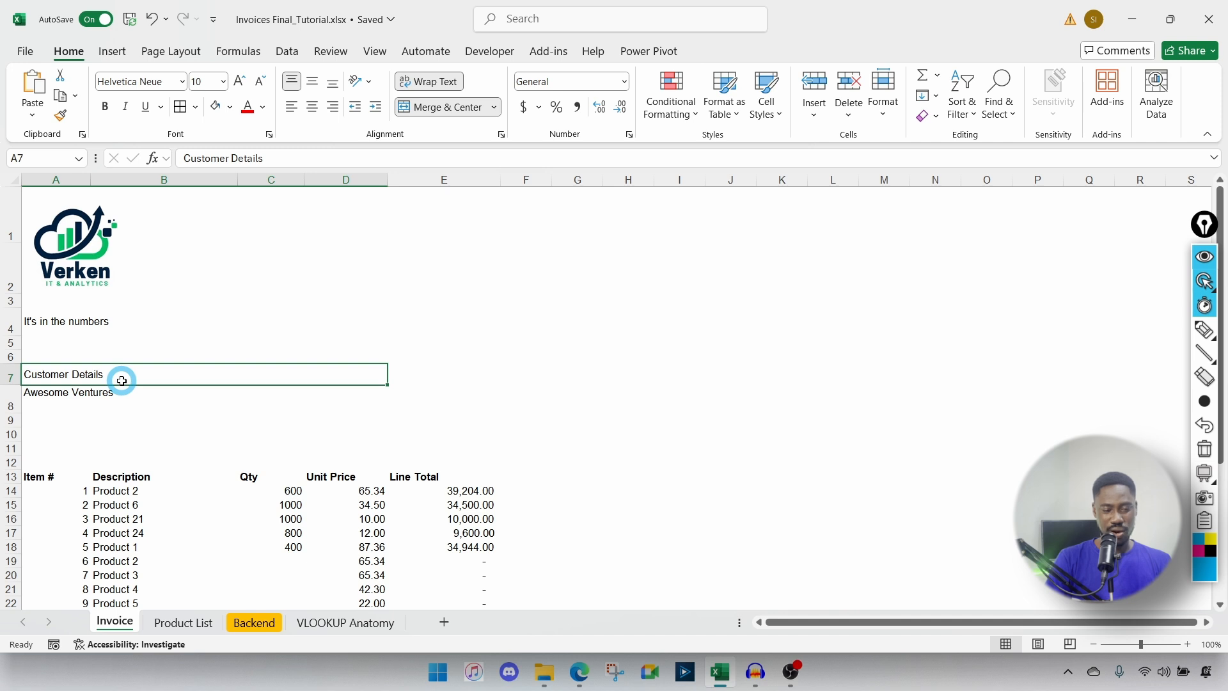
Step: Give the Customer Details header a light teal fill and bold text
click(231, 108)
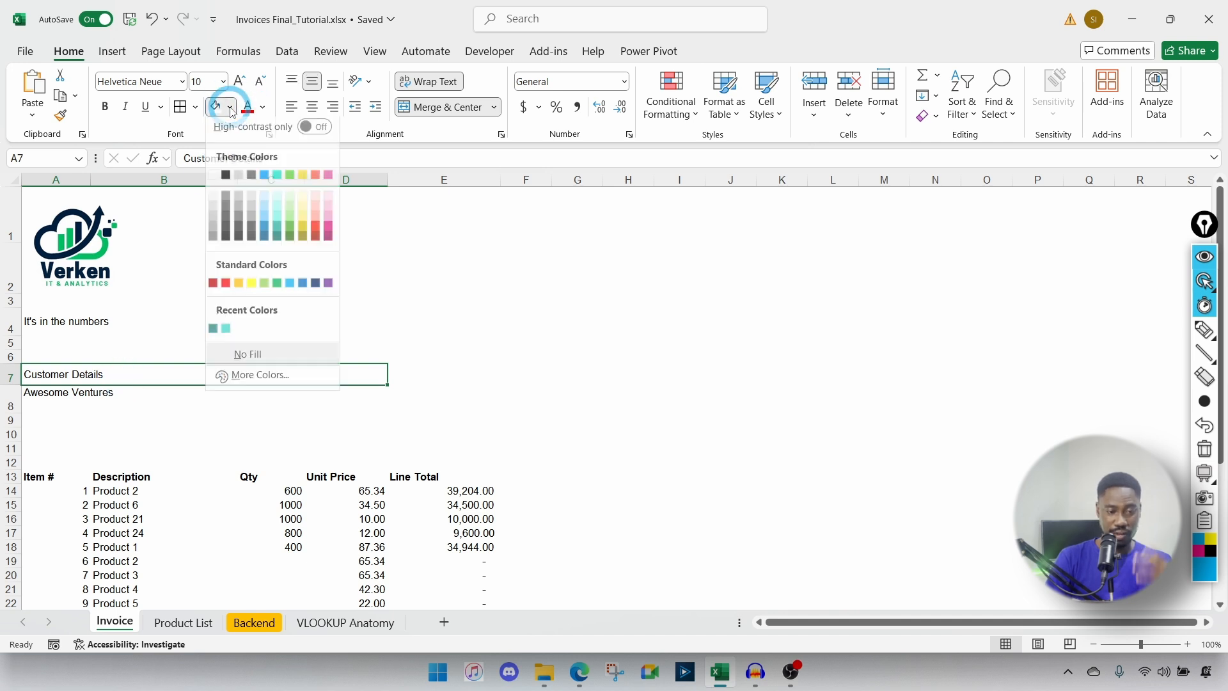
click(214, 337)
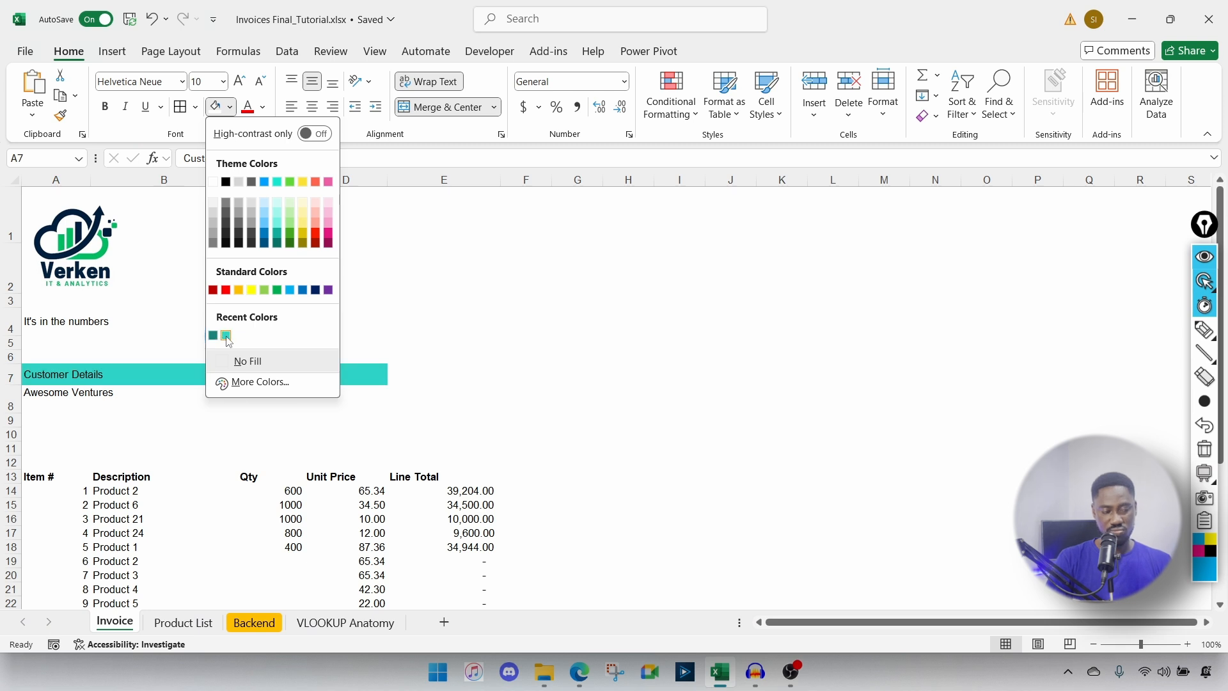
click(226, 336)
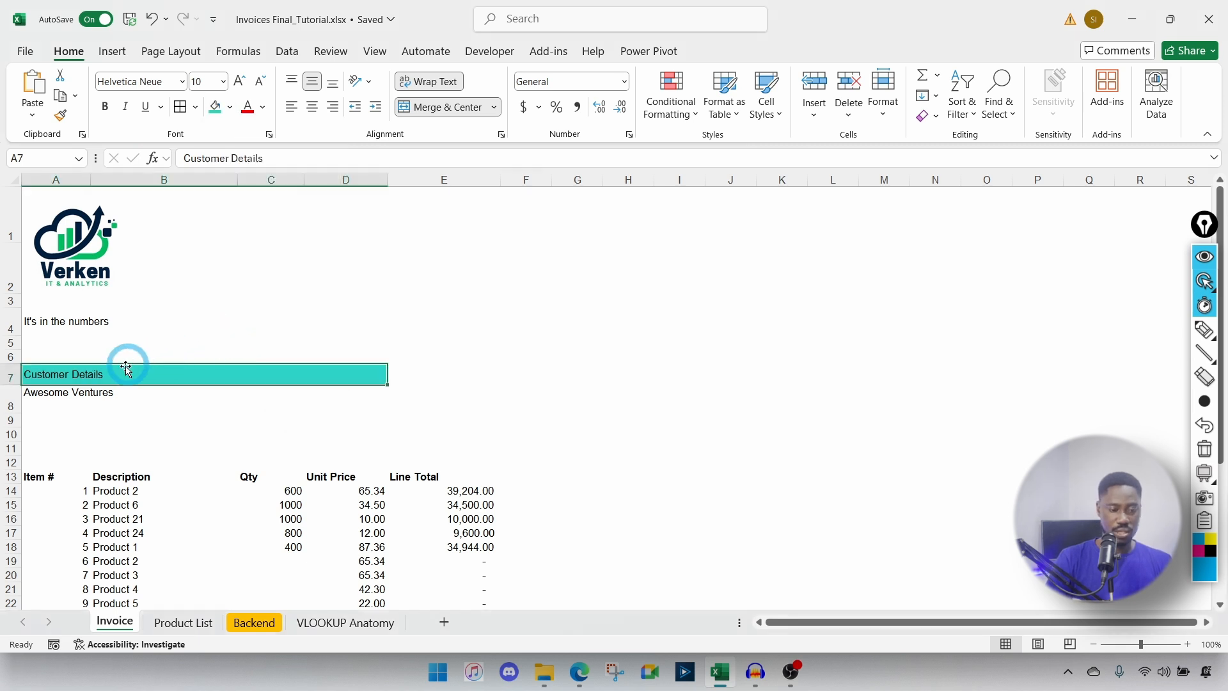
key(ctrl+b)
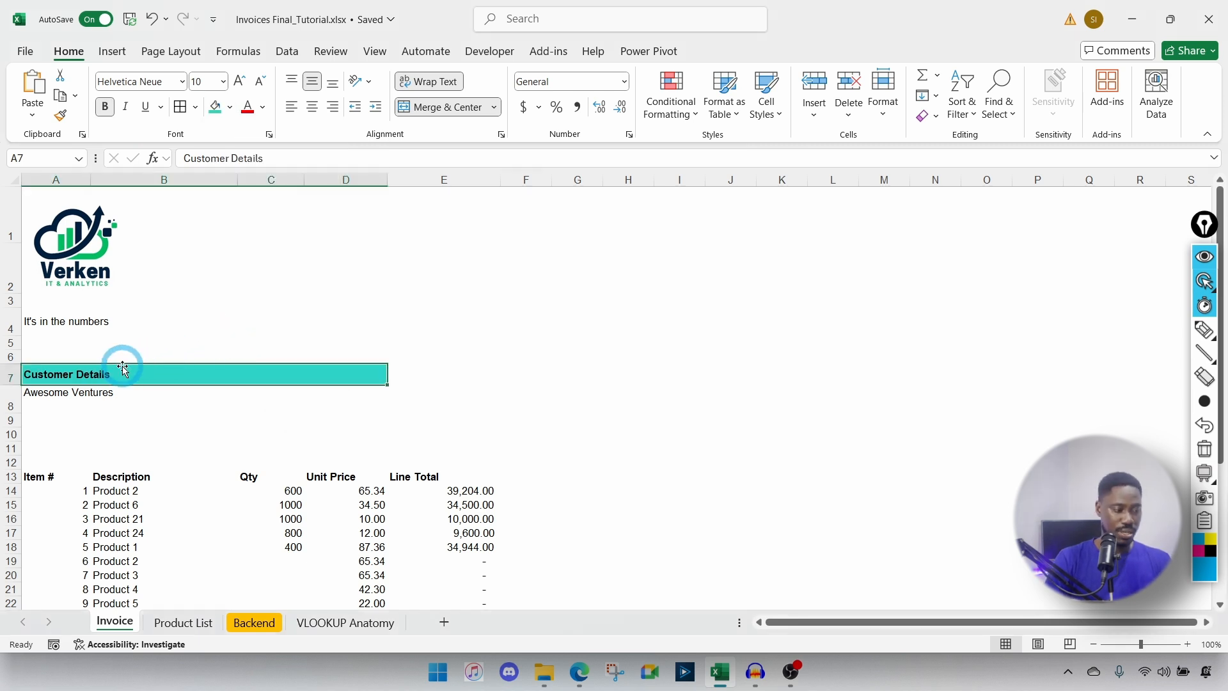
Step: Scroll down and select rows 11 to 14 above the item table
click(87, 392)
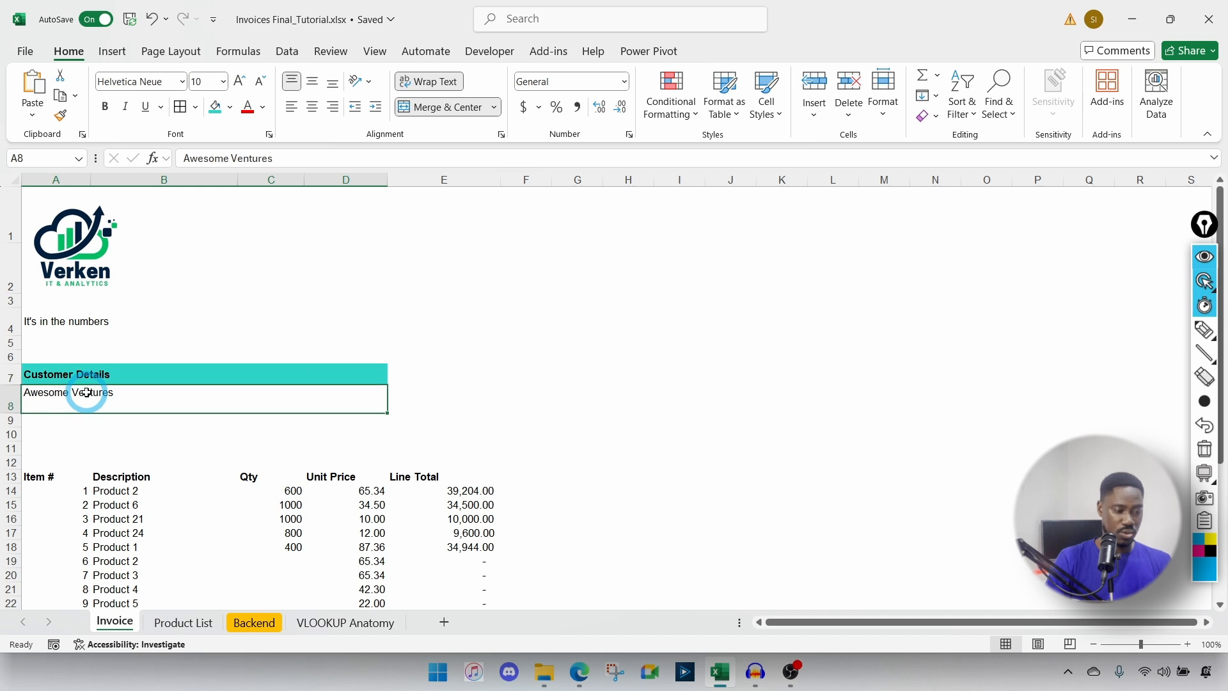
scroll(154, 461, down, 1)
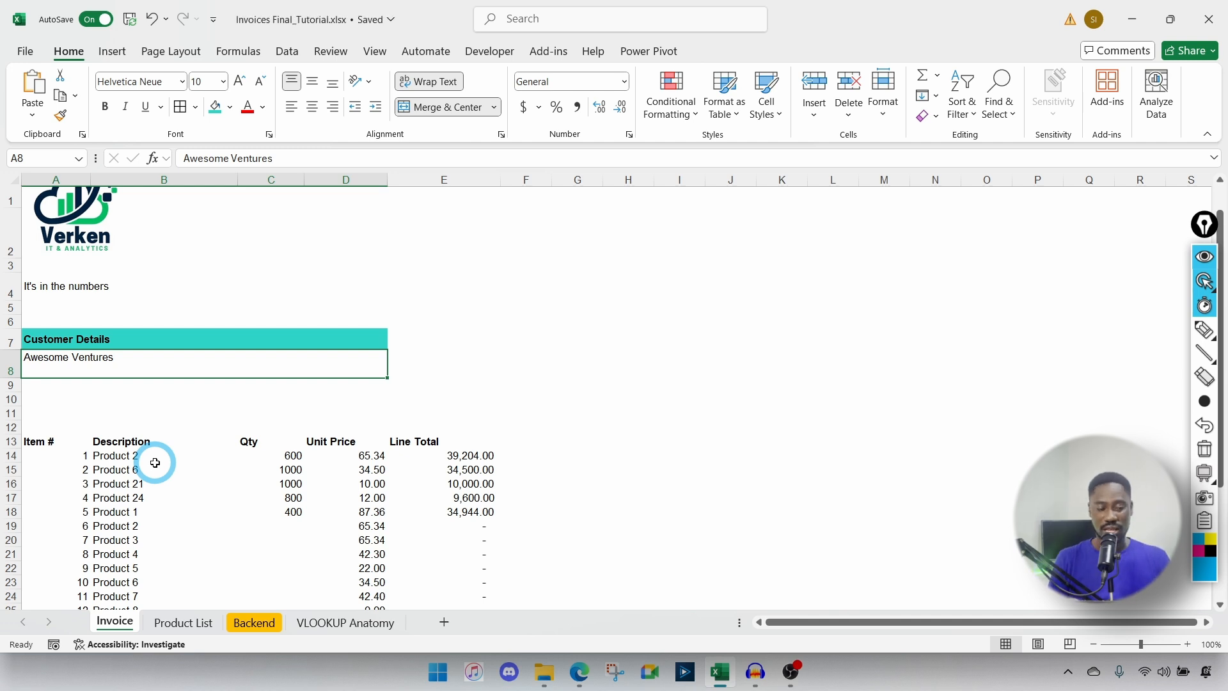
scroll(155, 463, down, 1)
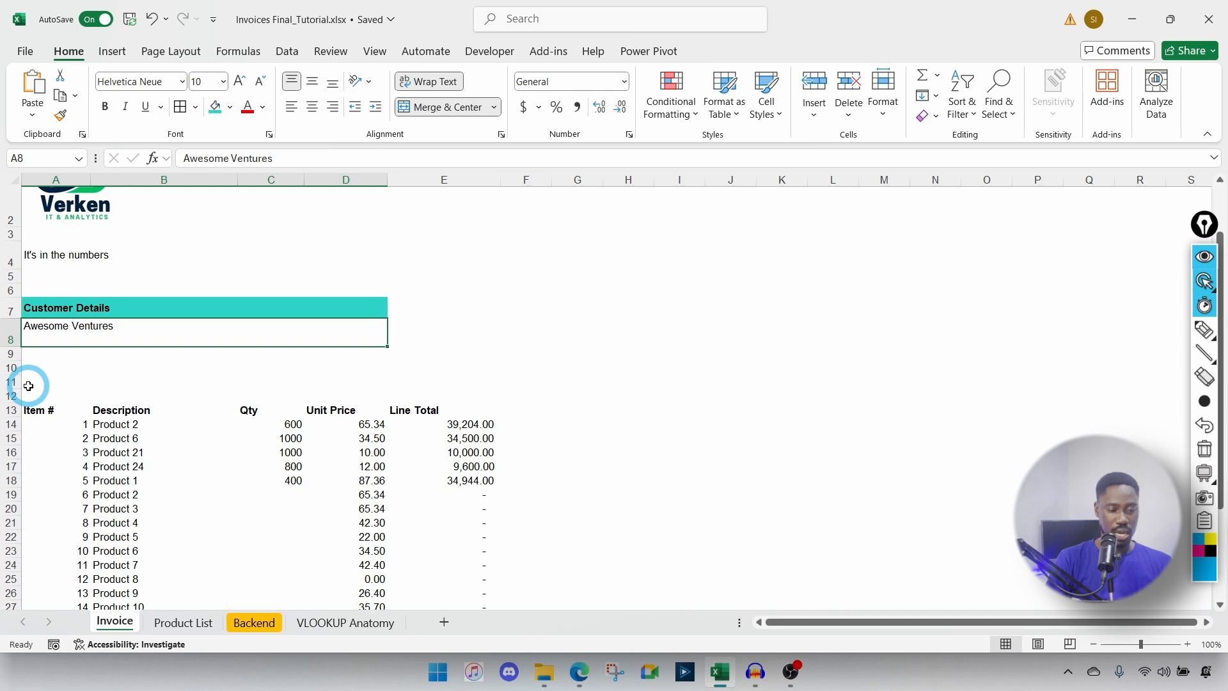
drag(12, 382, 13, 425)
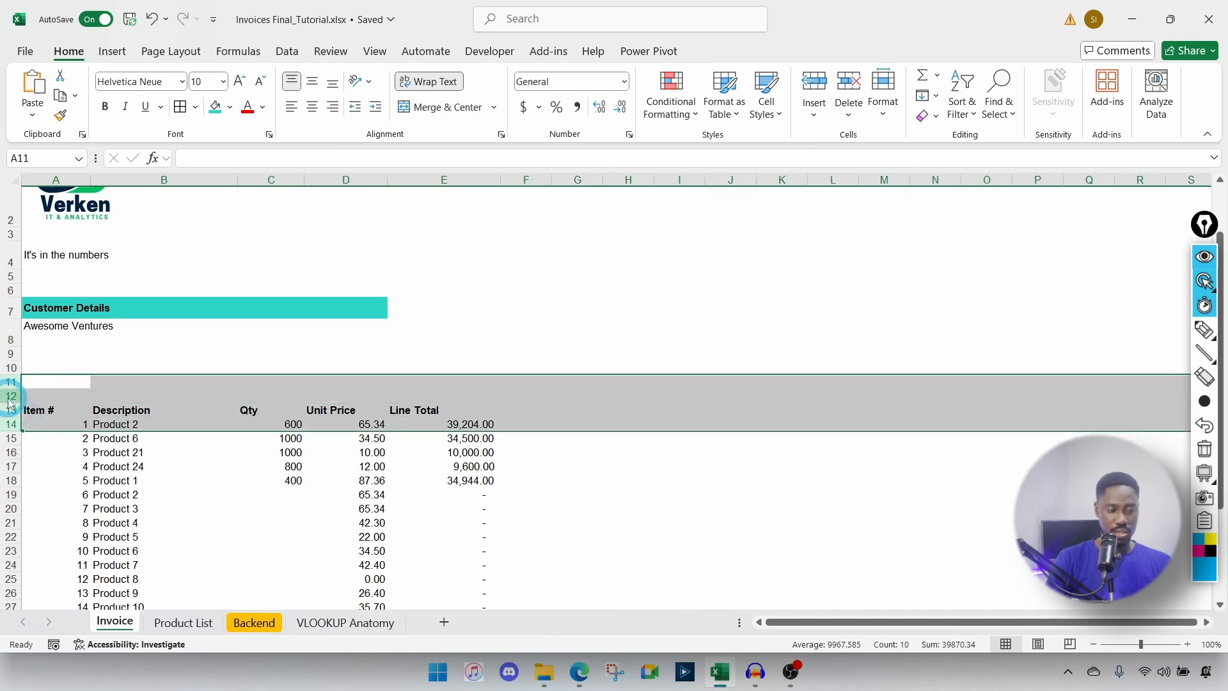
Step: Insert four blank rows above the item table and label A14 'Salesperson'
right_click(10, 403)
click(73, 221)
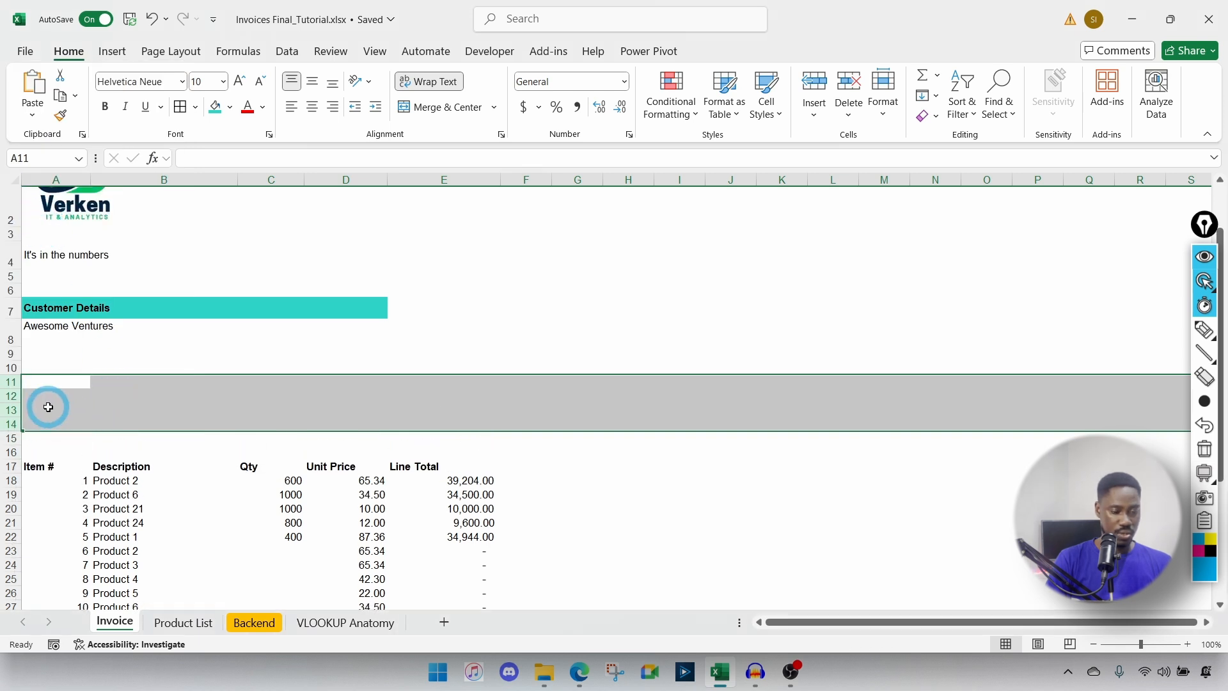
click(33, 421)
text(Salesperson)
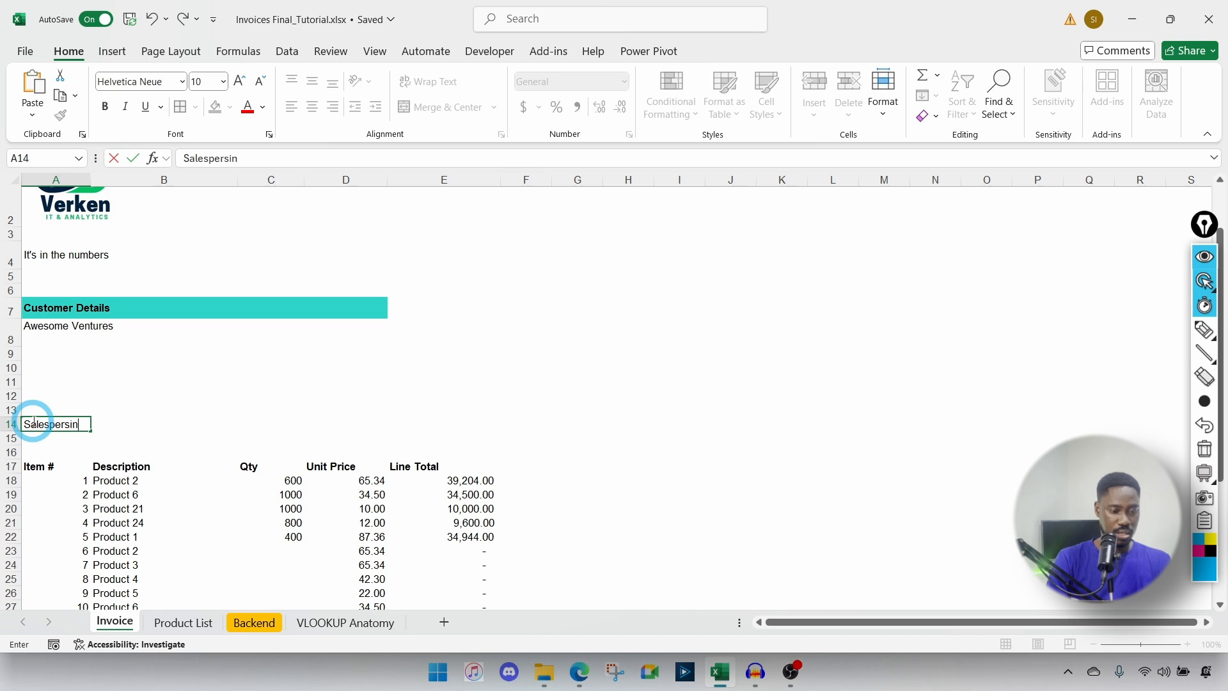
key(Tab)
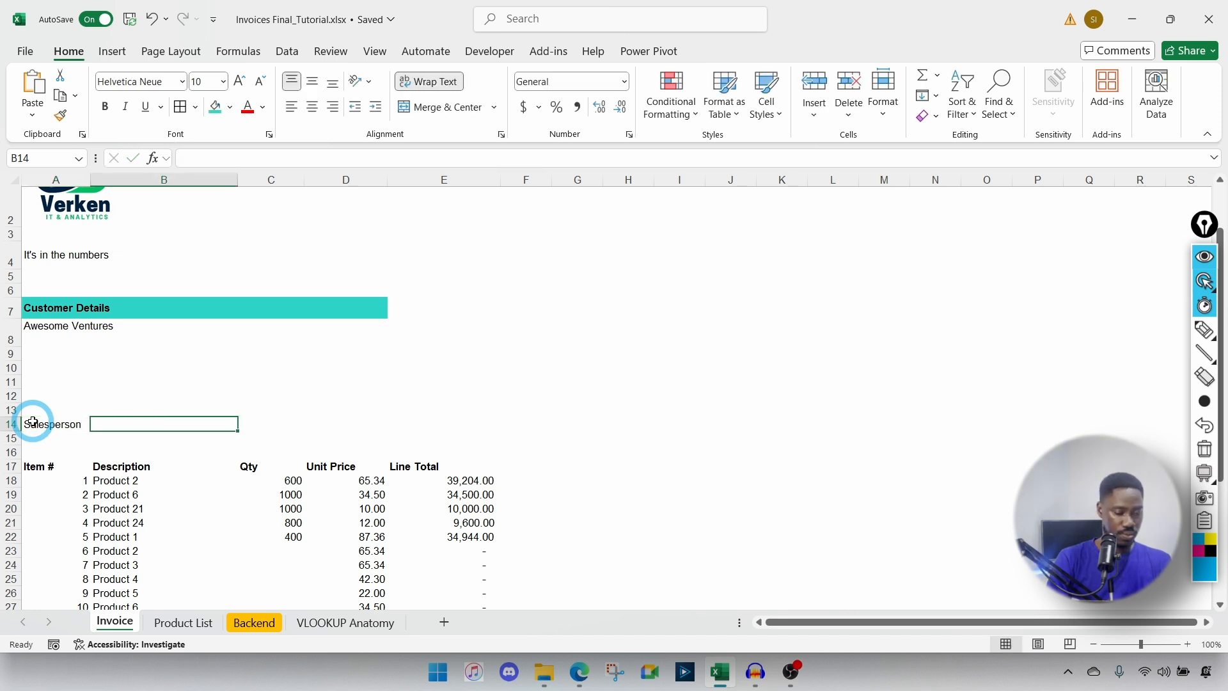
click(38, 424)
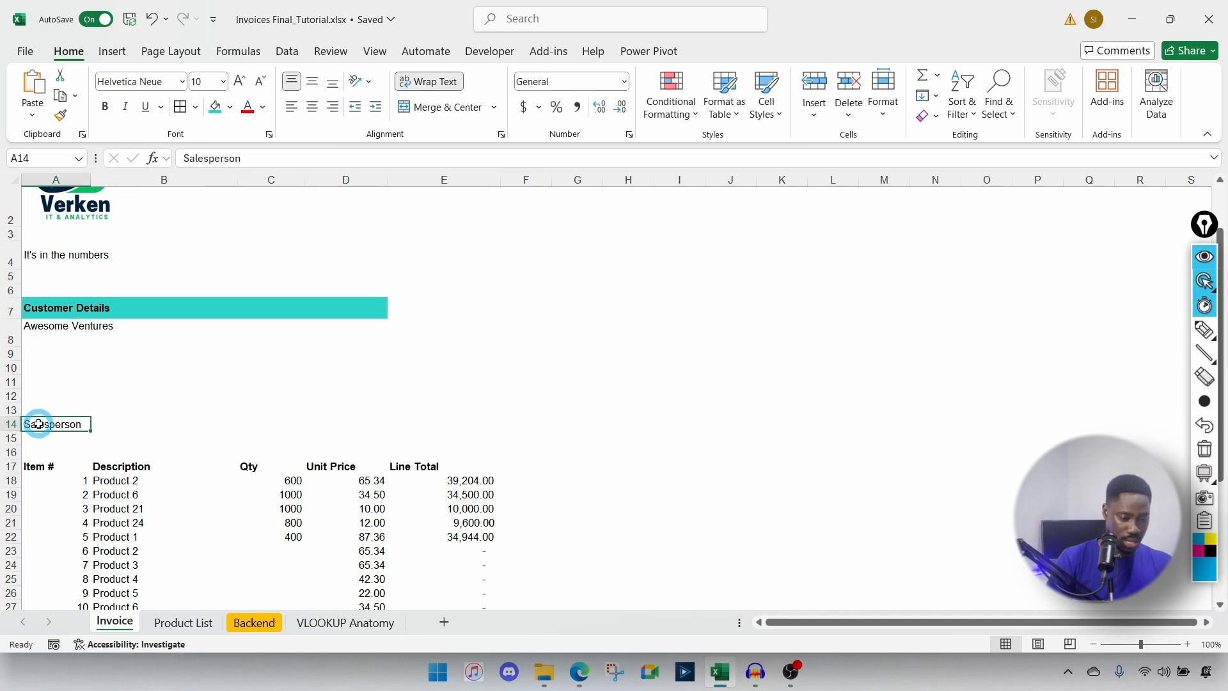
drag(39, 424, 103, 425)
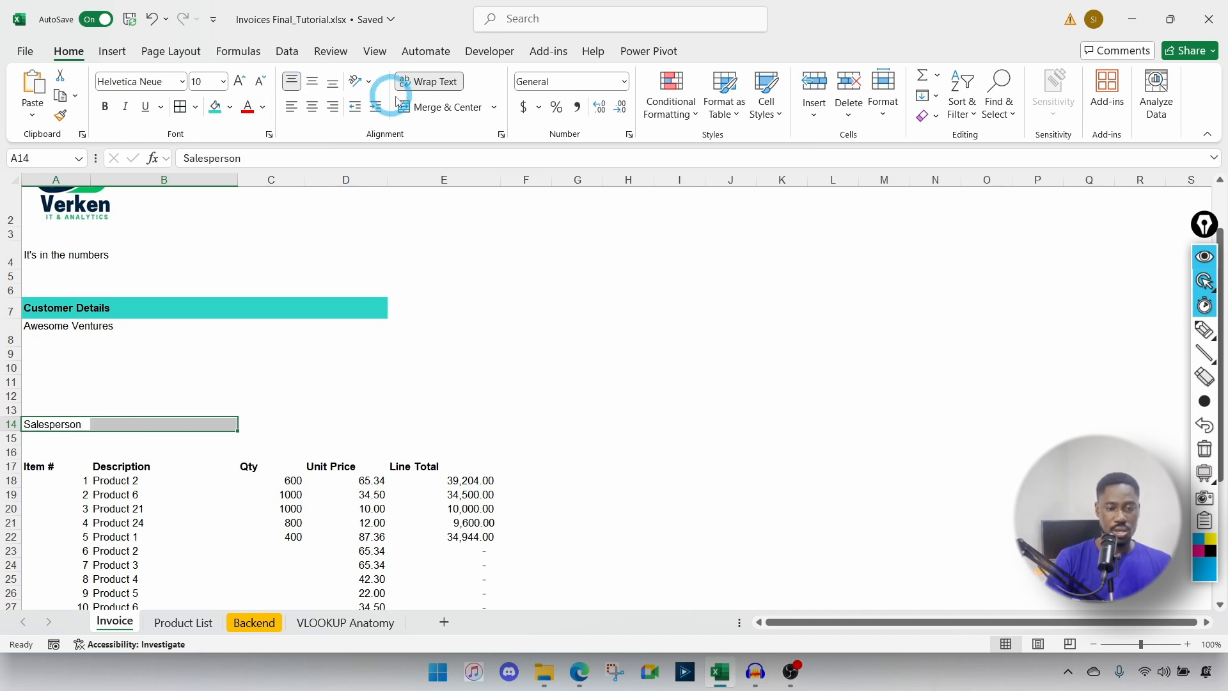
Step: Merge Salesperson across A14:B14 and enter 'Shipping Method' in C14
click(496, 108)
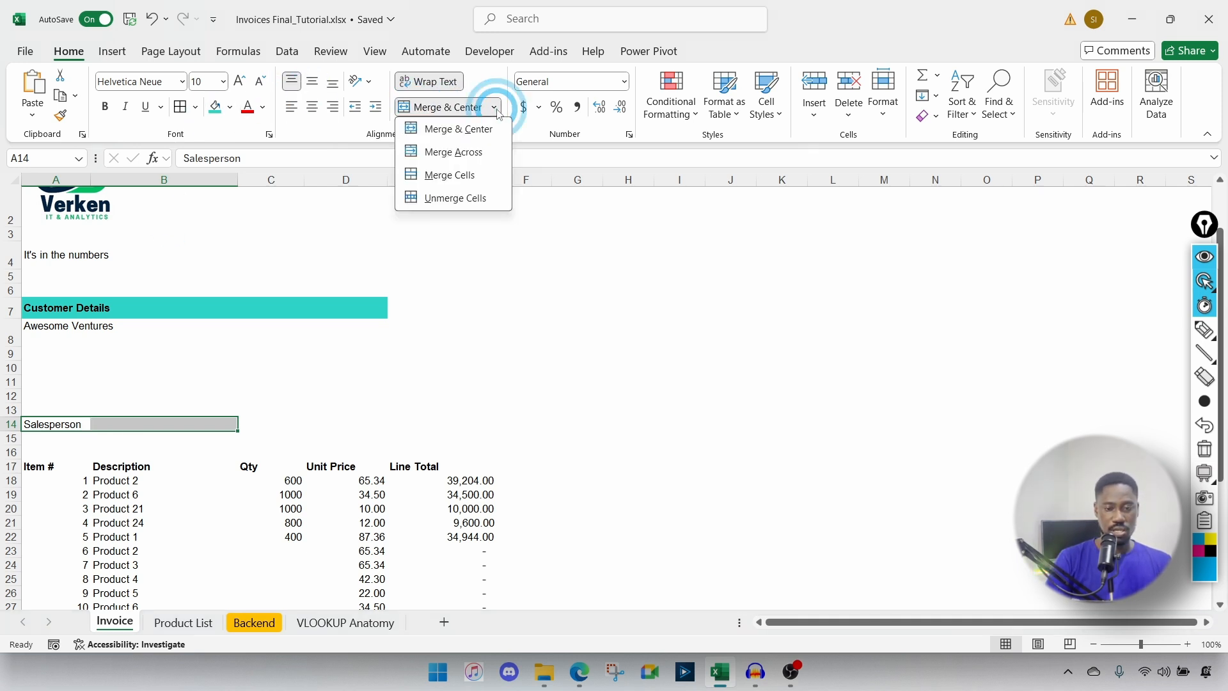
click(465, 156)
click(250, 421)
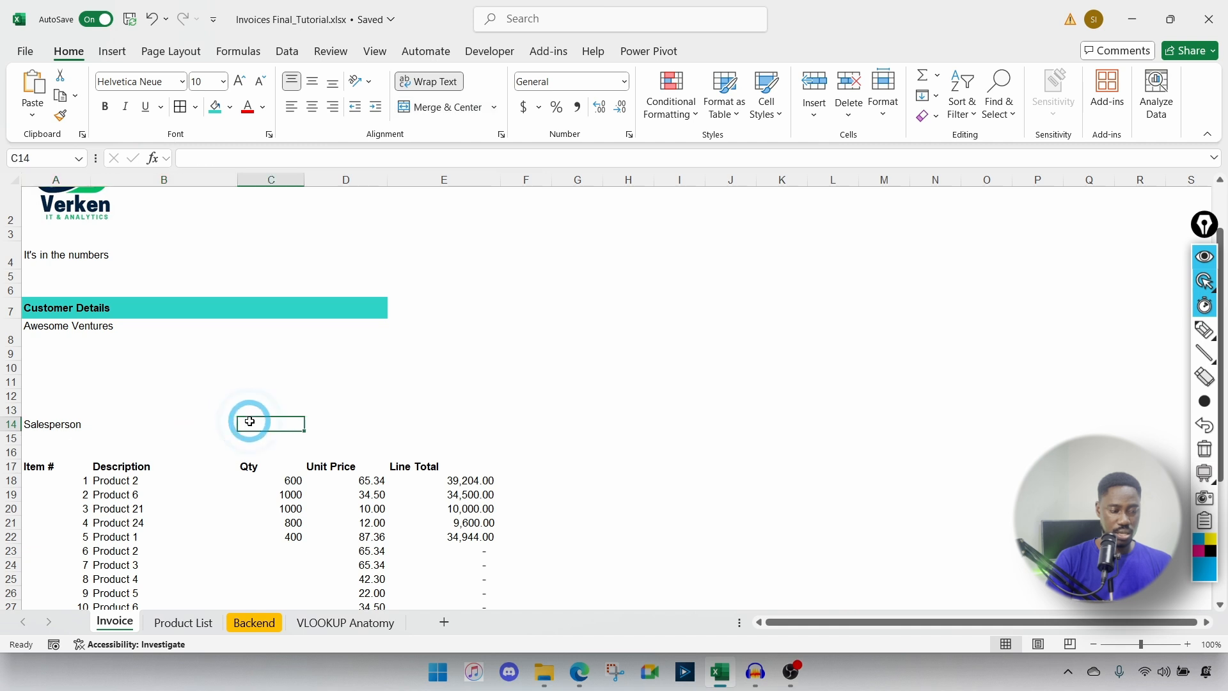
text(SHipping Method)
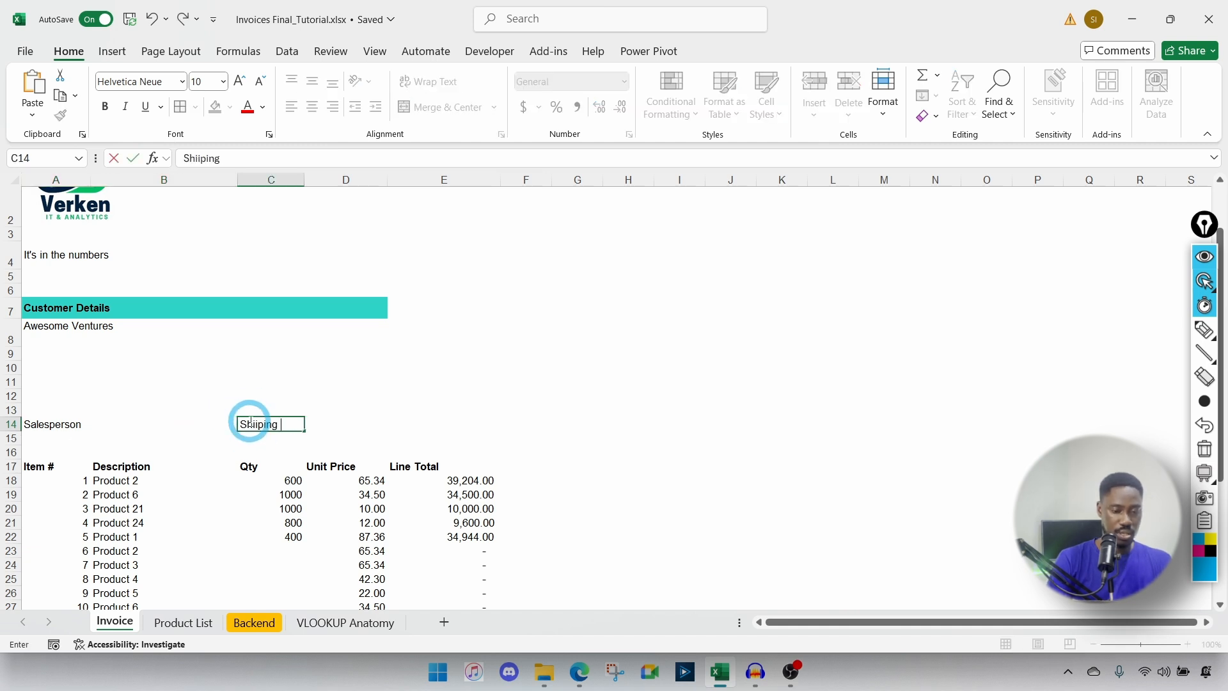
key(Tab)
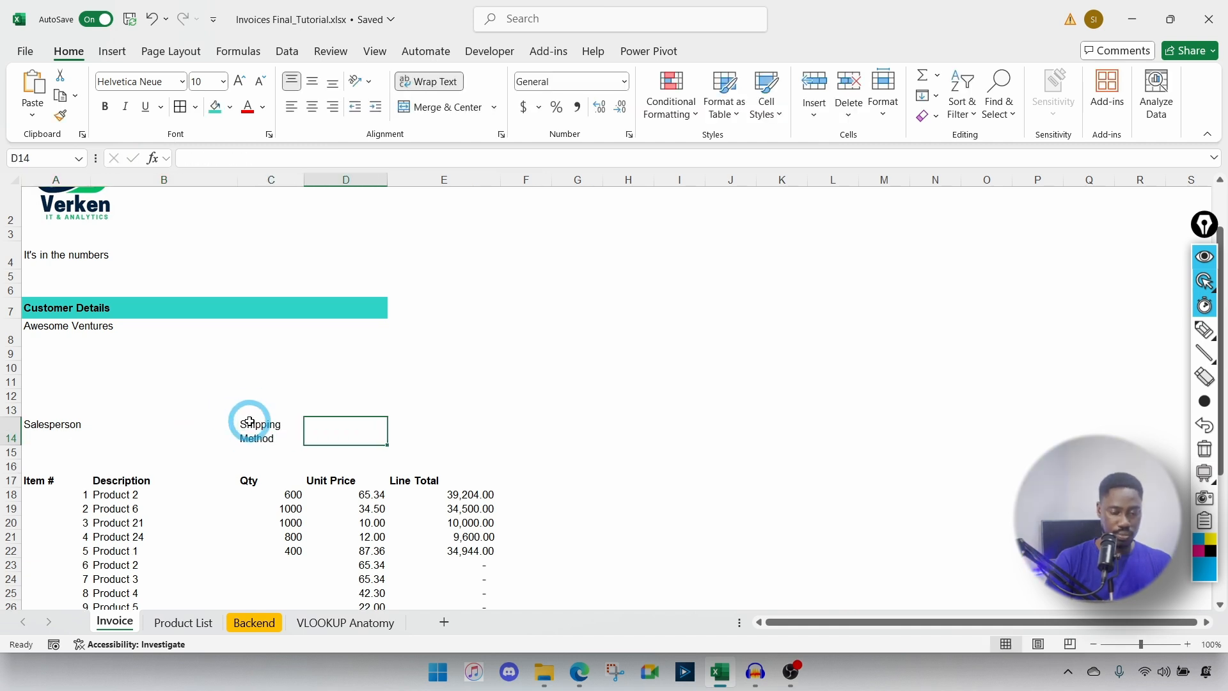
Step: Merge C14:D14 and copy the Shipping Method label into E14
click(253, 434)
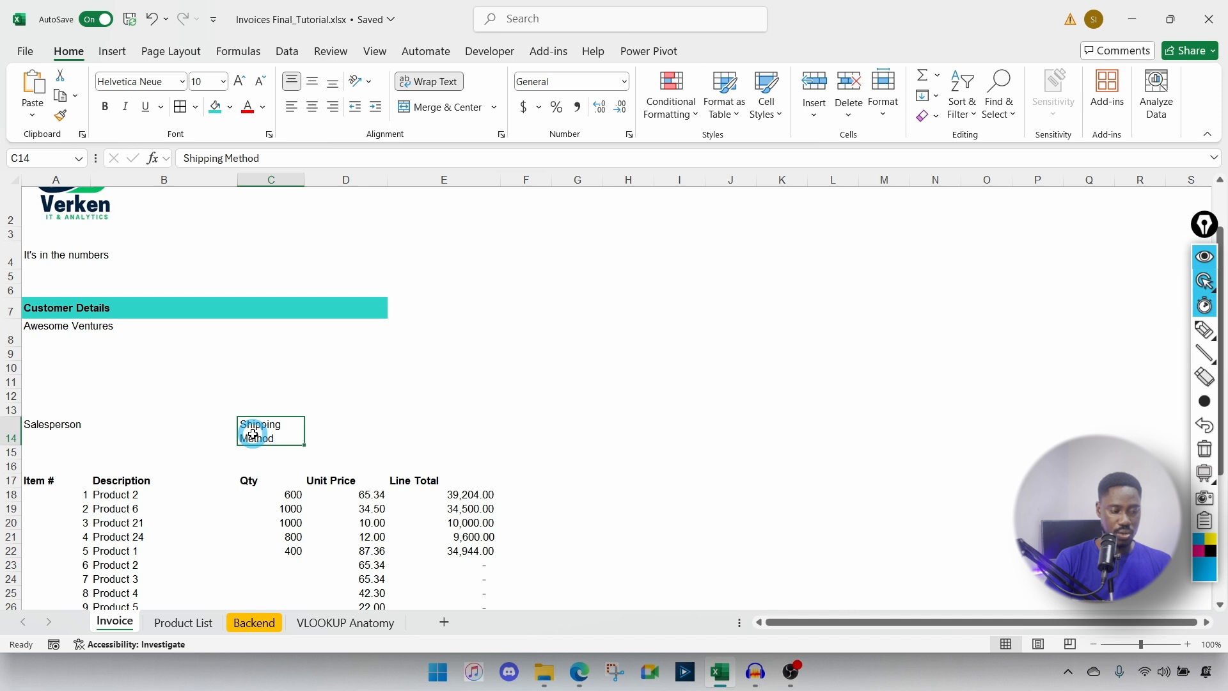
drag(302, 431, 326, 429)
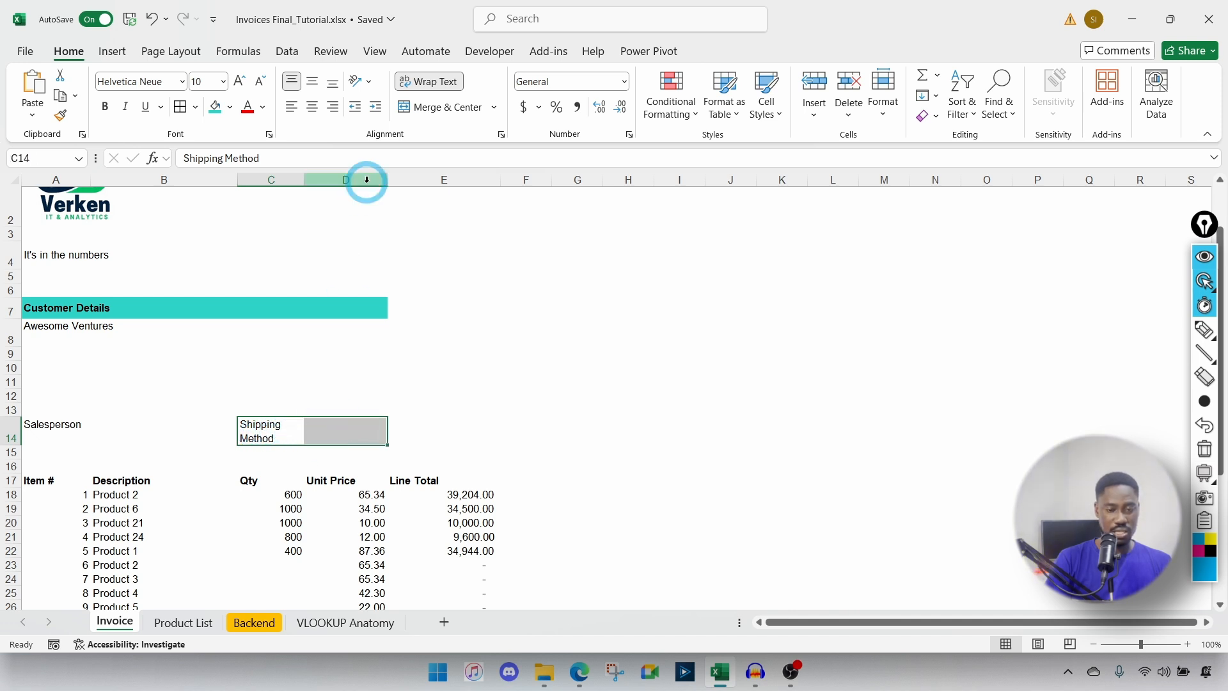
click(493, 106)
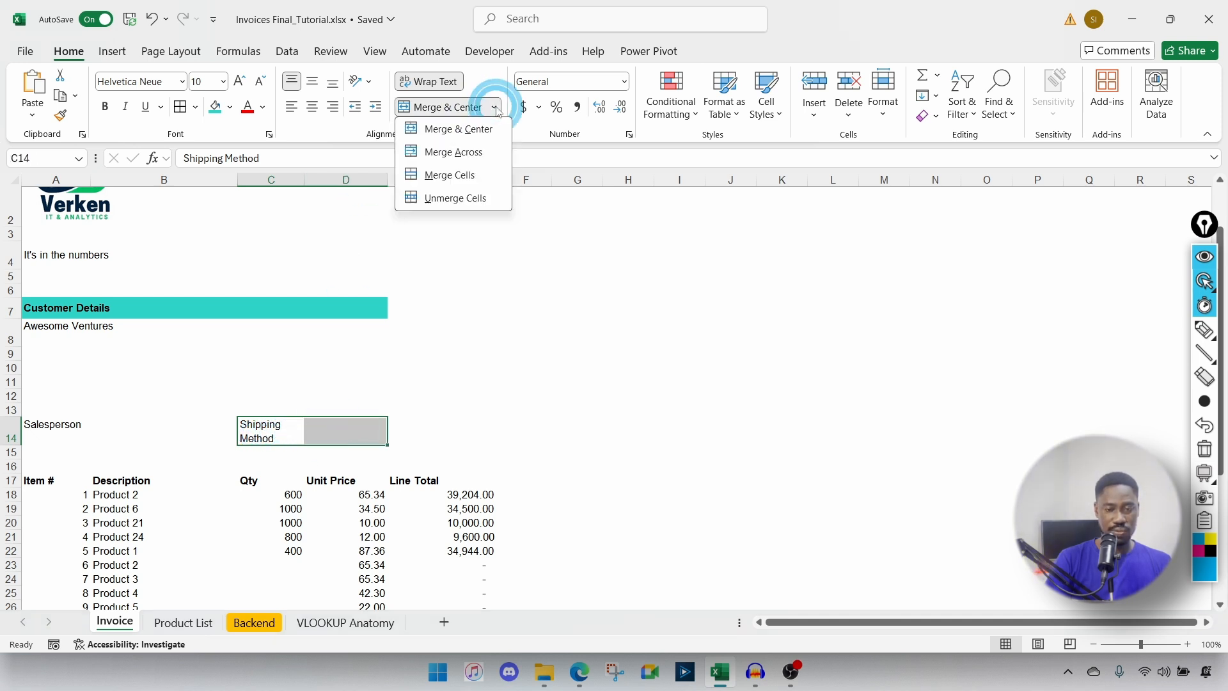
click(457, 155)
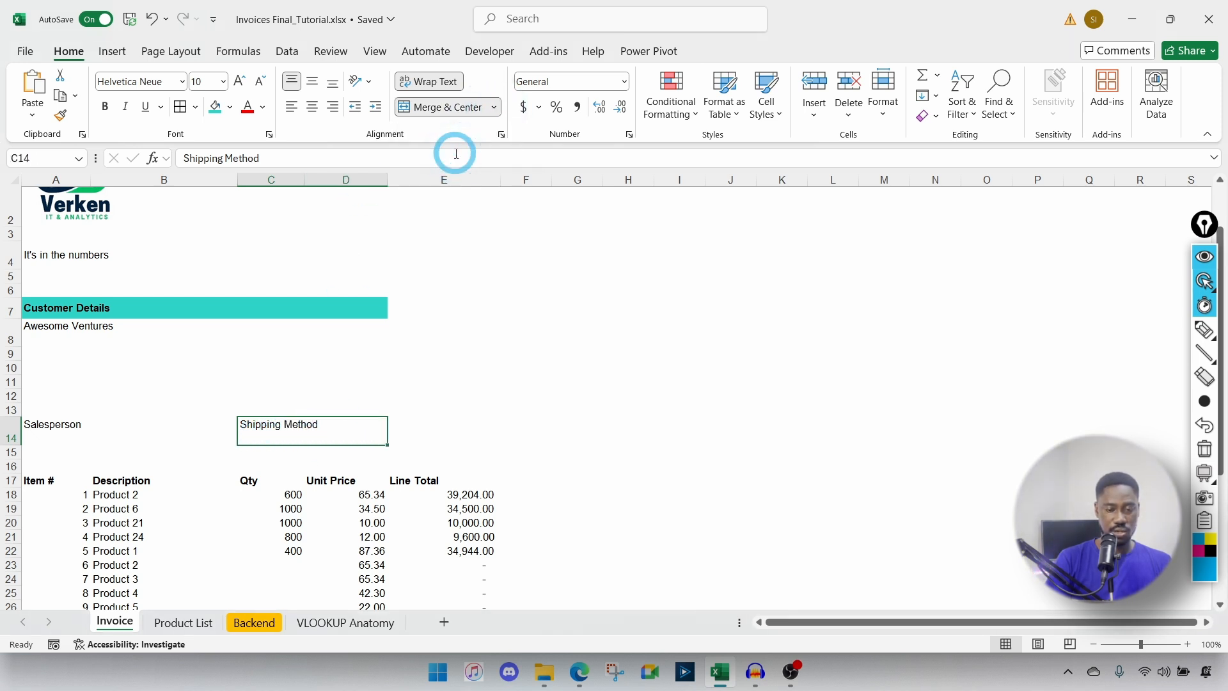
click(404, 428)
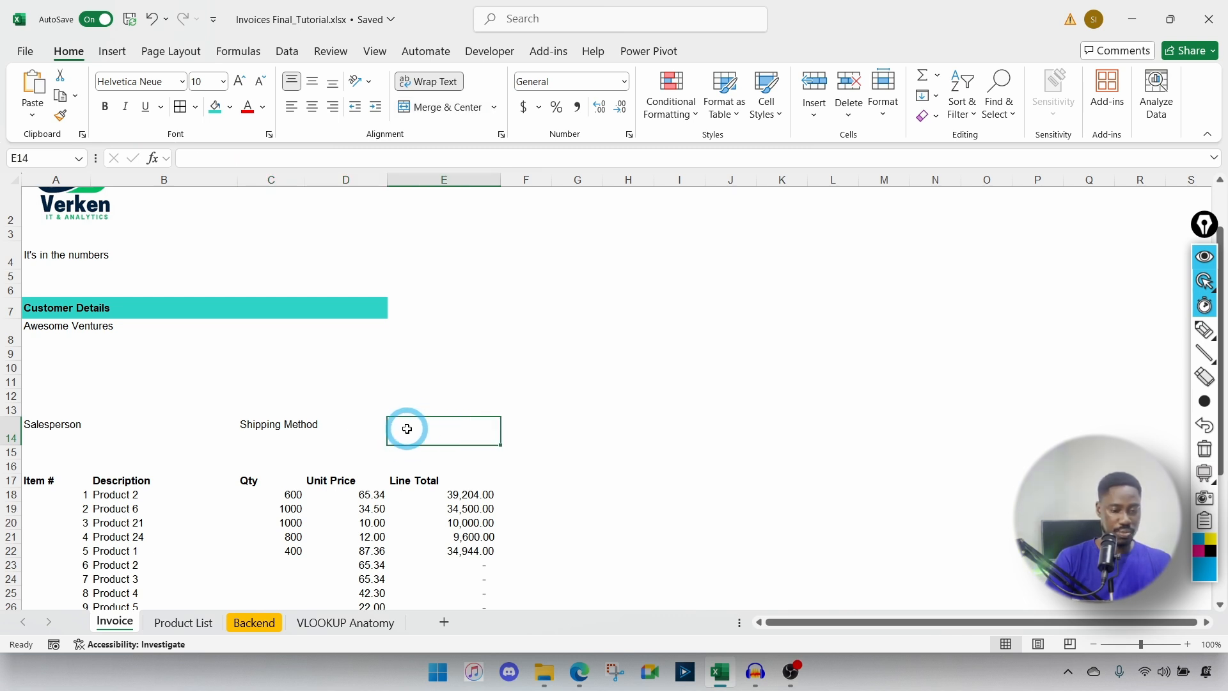
click(297, 429)
key(ctrl+c)
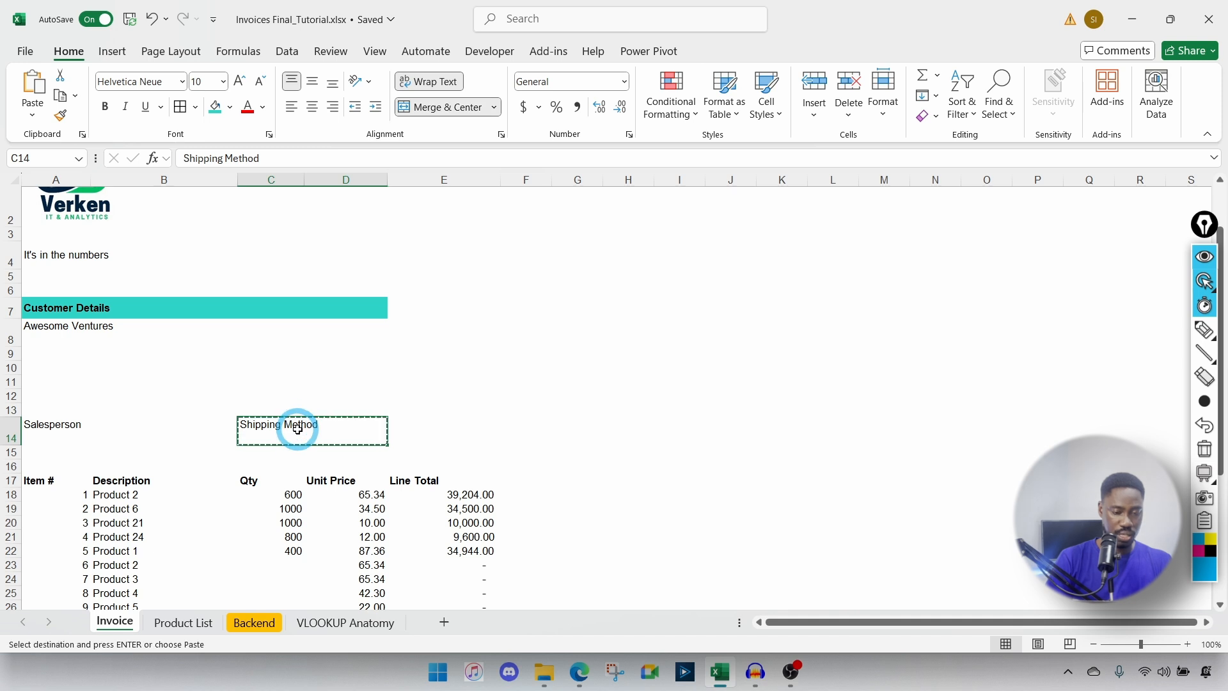
click(411, 429)
key(ctrl+v)
key(Escape)
Step: Change the E14 label to 'Shipping Terms' and copy that cell
double_click(414, 425)
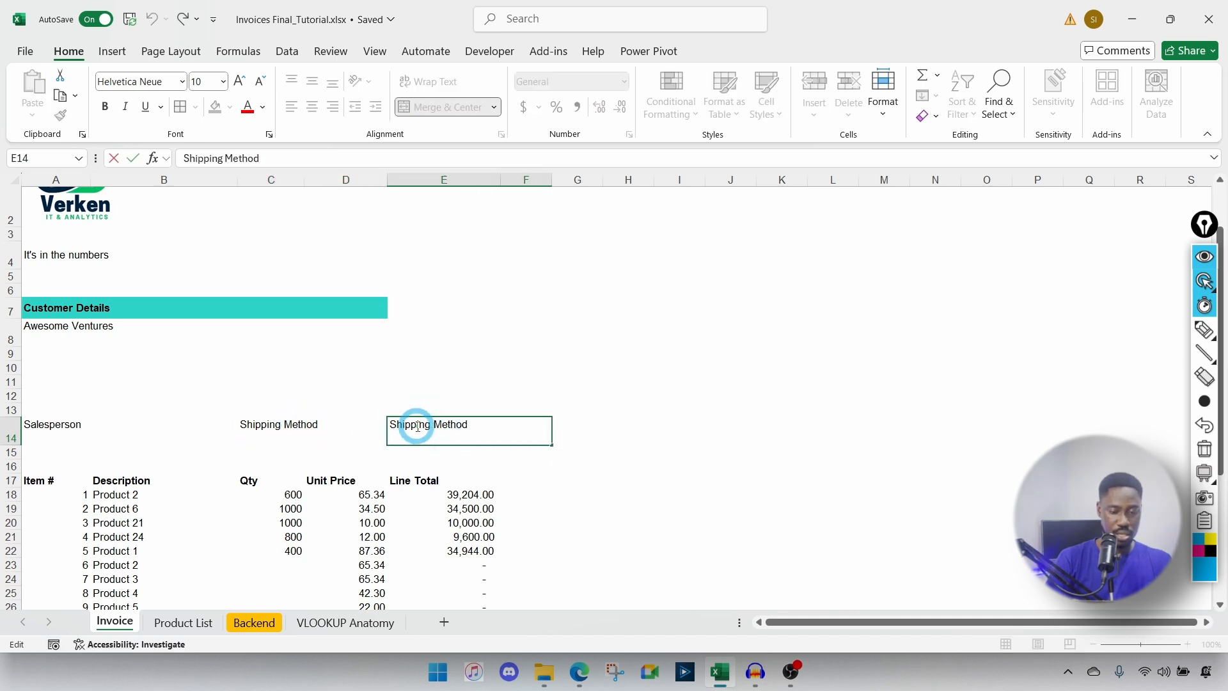
double_click(452, 425)
key(BackSpace)
text(Terms)
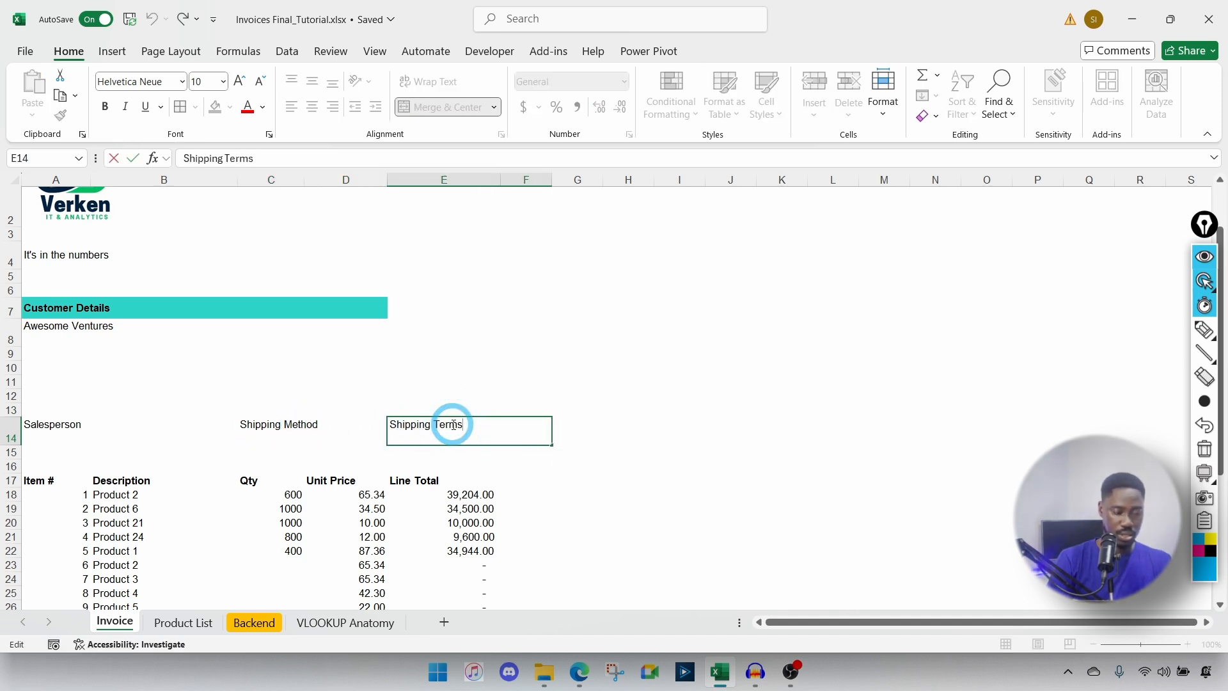
key(Tab)
click(450, 424)
key(ctrl+c)
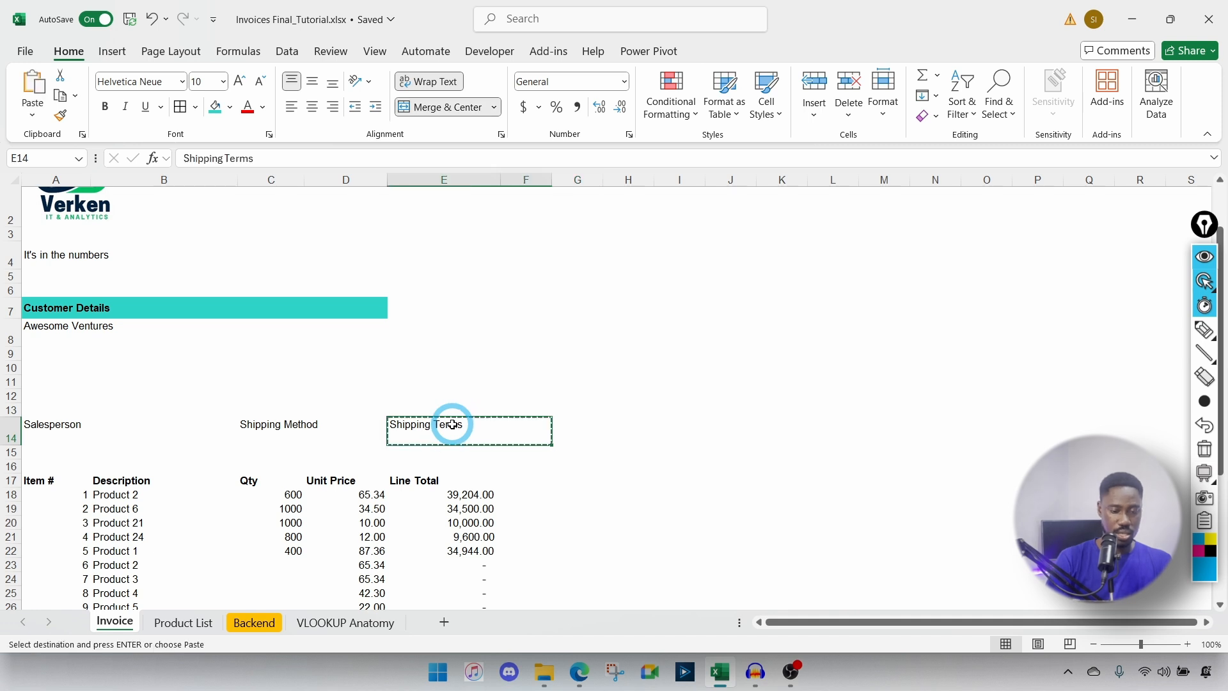
Step: Paste the merged label into G14 and retype it as 'Payment Terms'
click(564, 425)
key(ctrl+v)
key(ctrl)
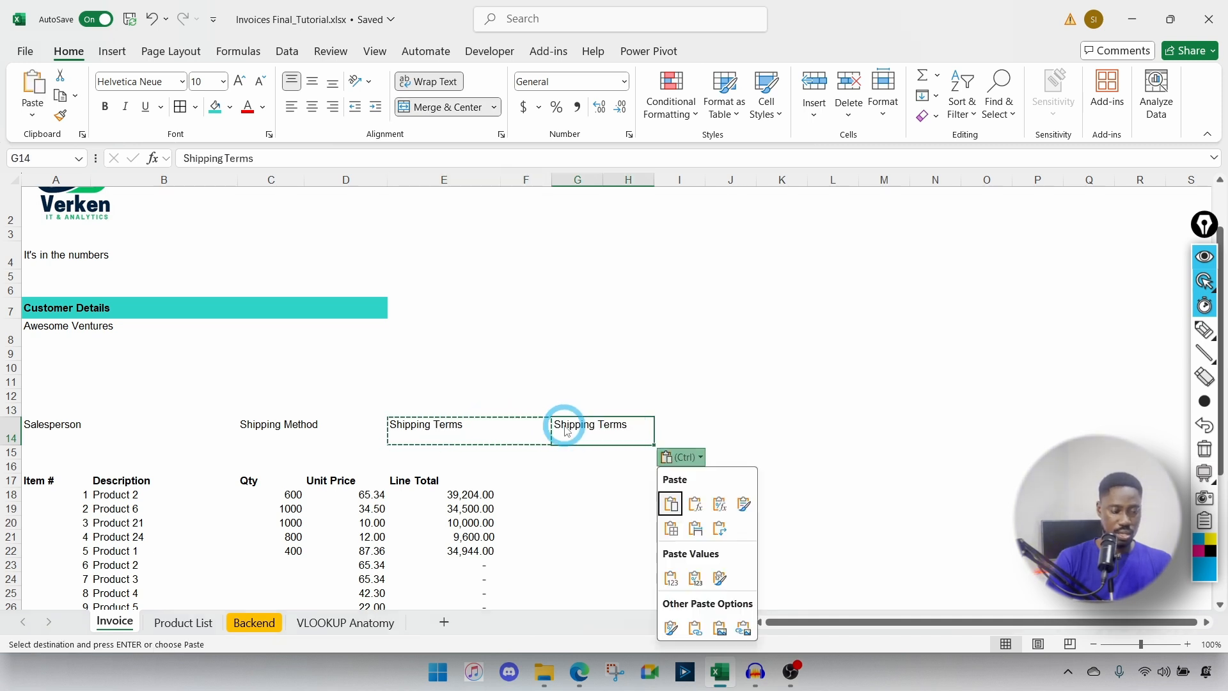
text(Payment Terms)
key(Tab)
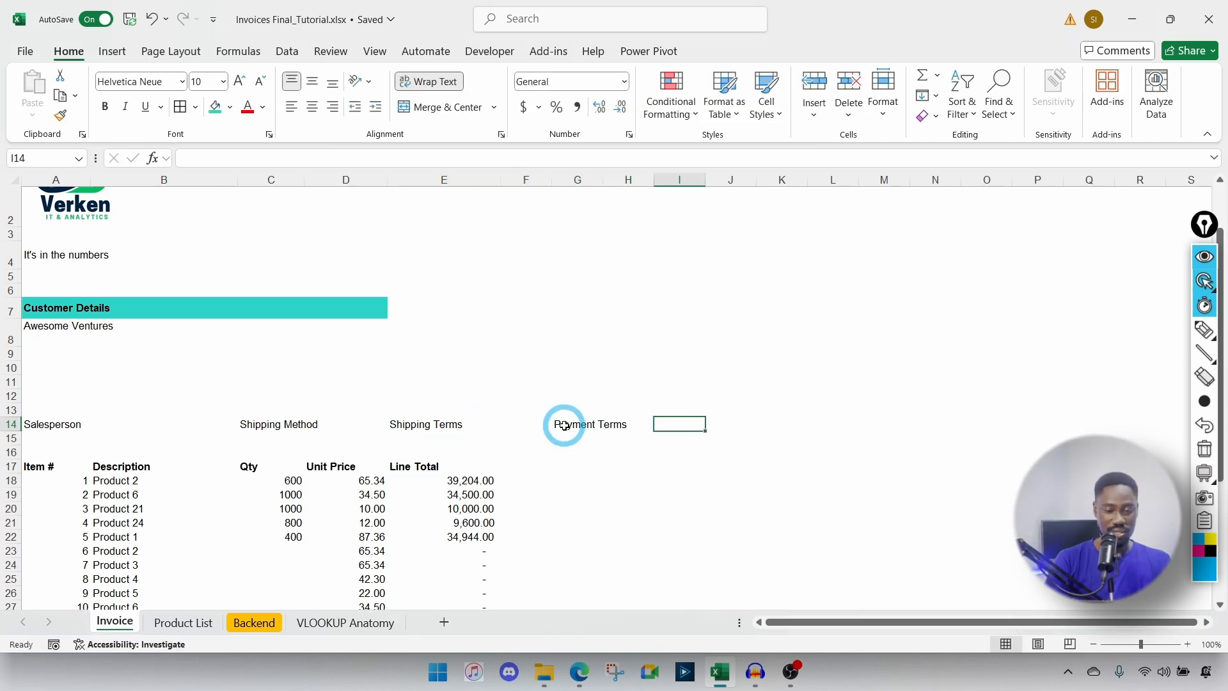
text(Due)
key(Escape)
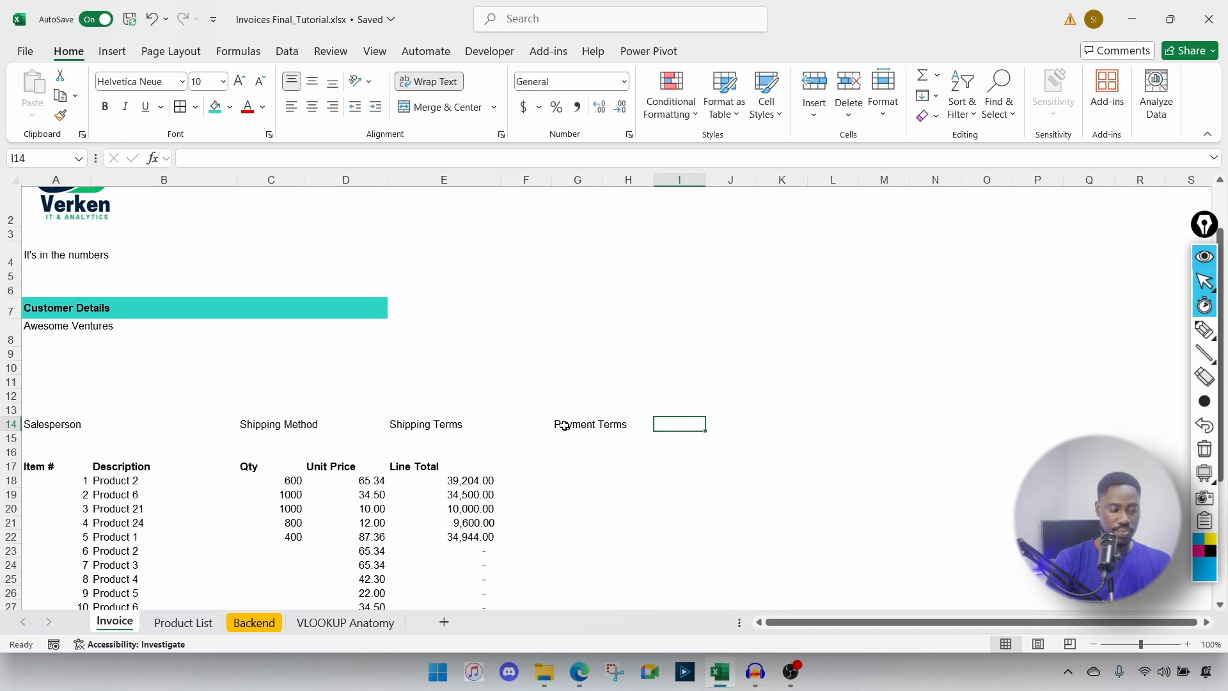
Step: Paste Shipping Terms over G14 again, then undo it to keep Payment Terms
click(547, 426)
click(597, 426)
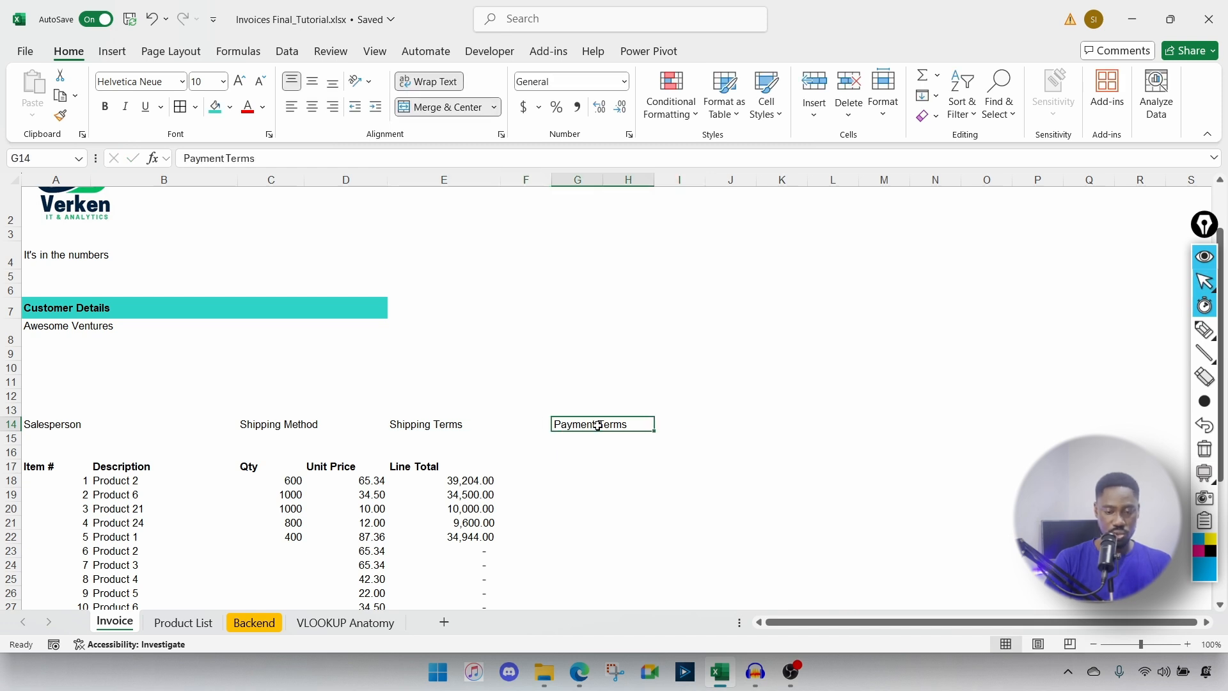
click(470, 429)
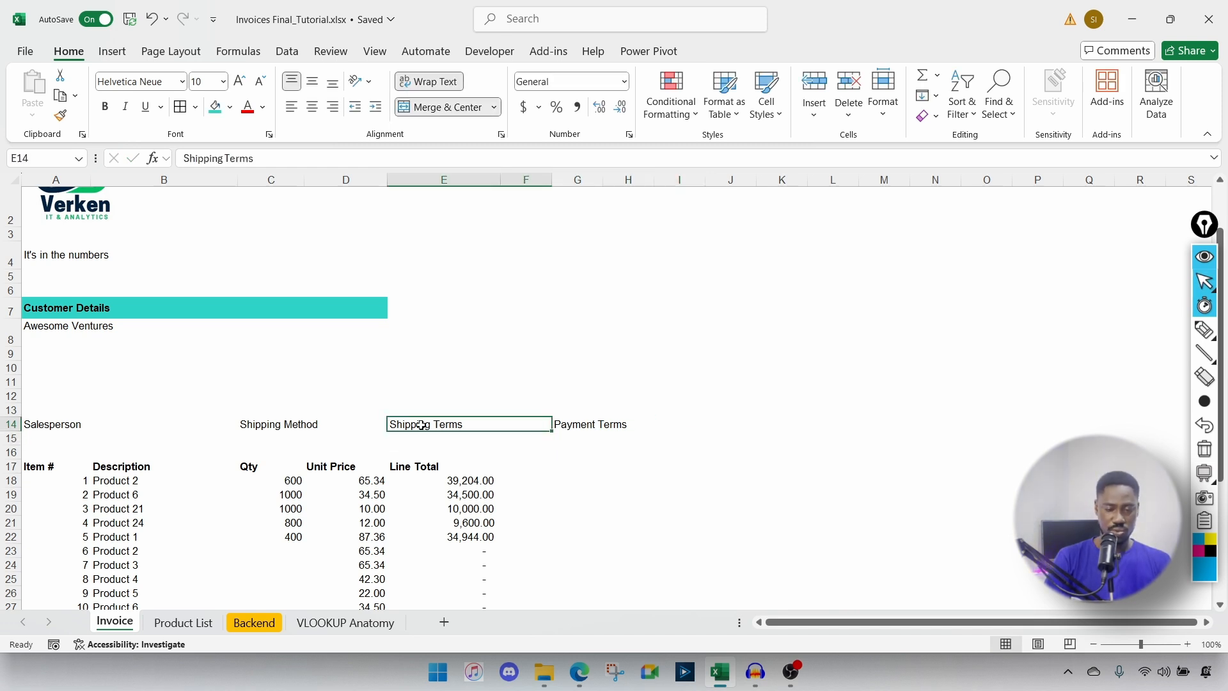
key(ctrl+c)
click(557, 426)
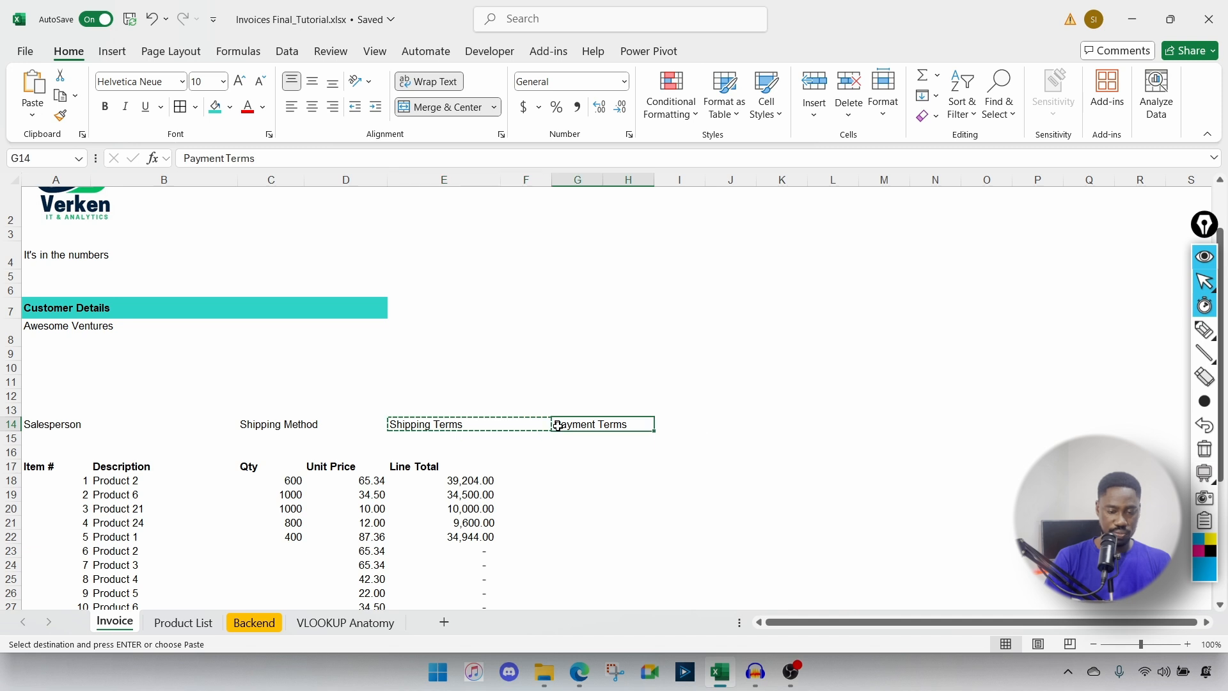
key(ctrl+v)
key(ctrl+z)
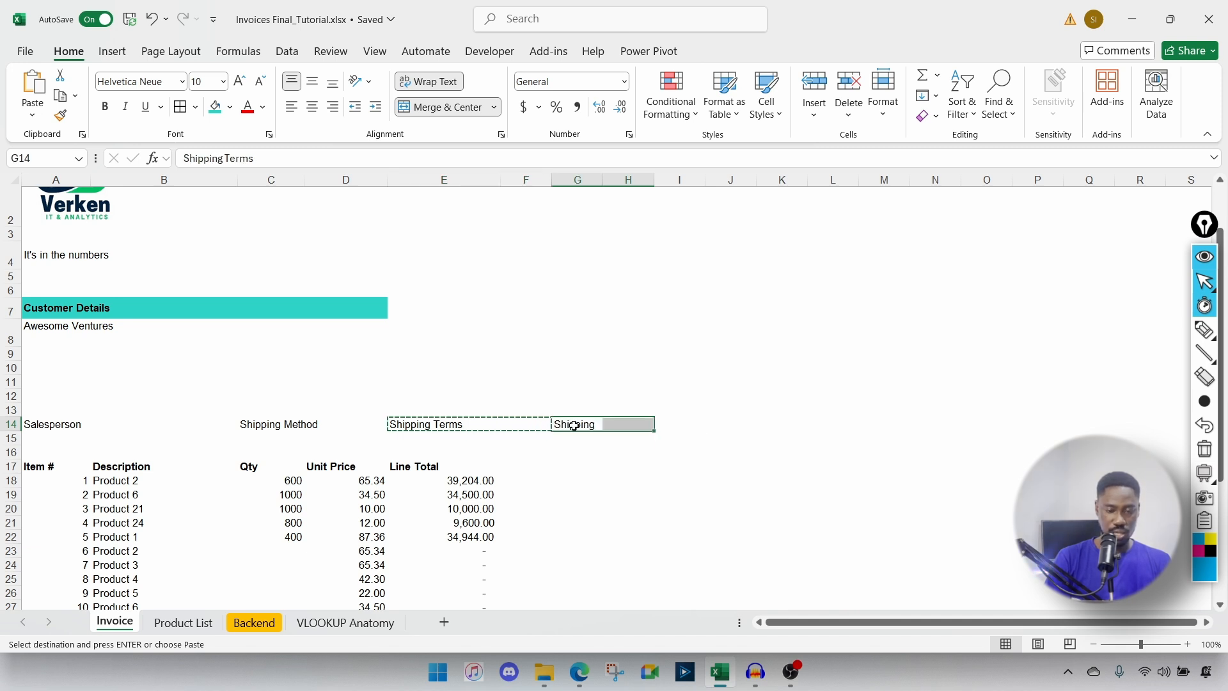
Step: Copy the Payment Terms label into I14 and change it to 'Due Date'
click(675, 425)
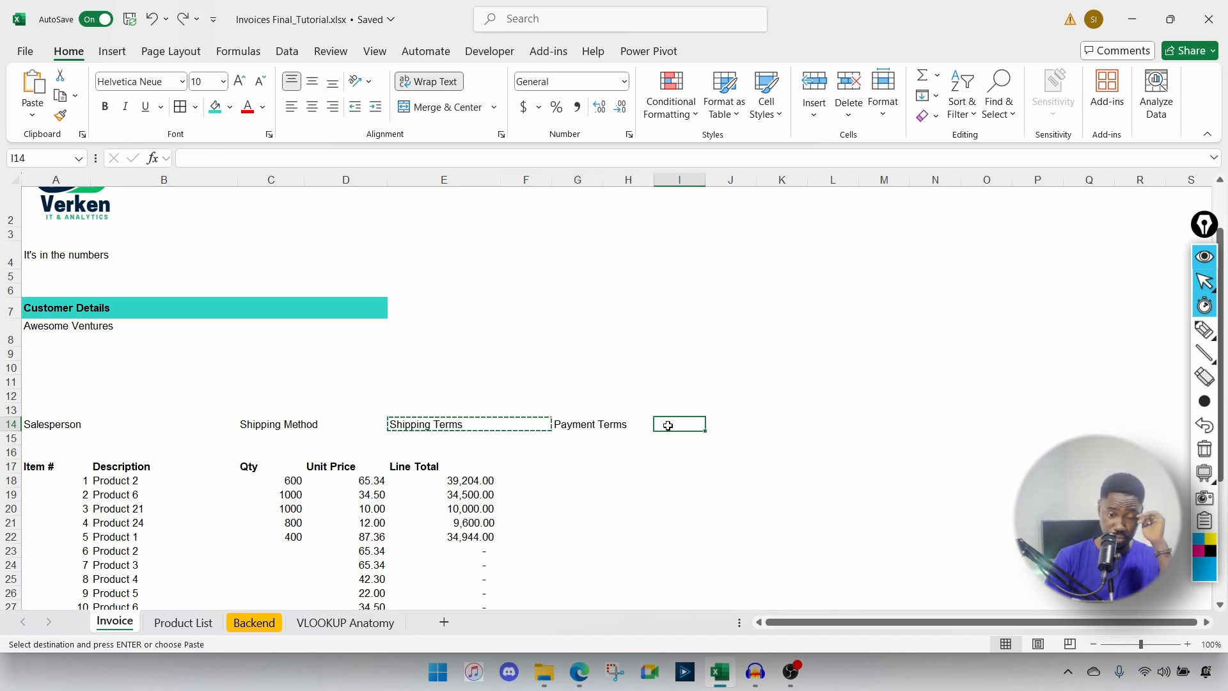
click(620, 427)
key(ctrl+c)
click(671, 424)
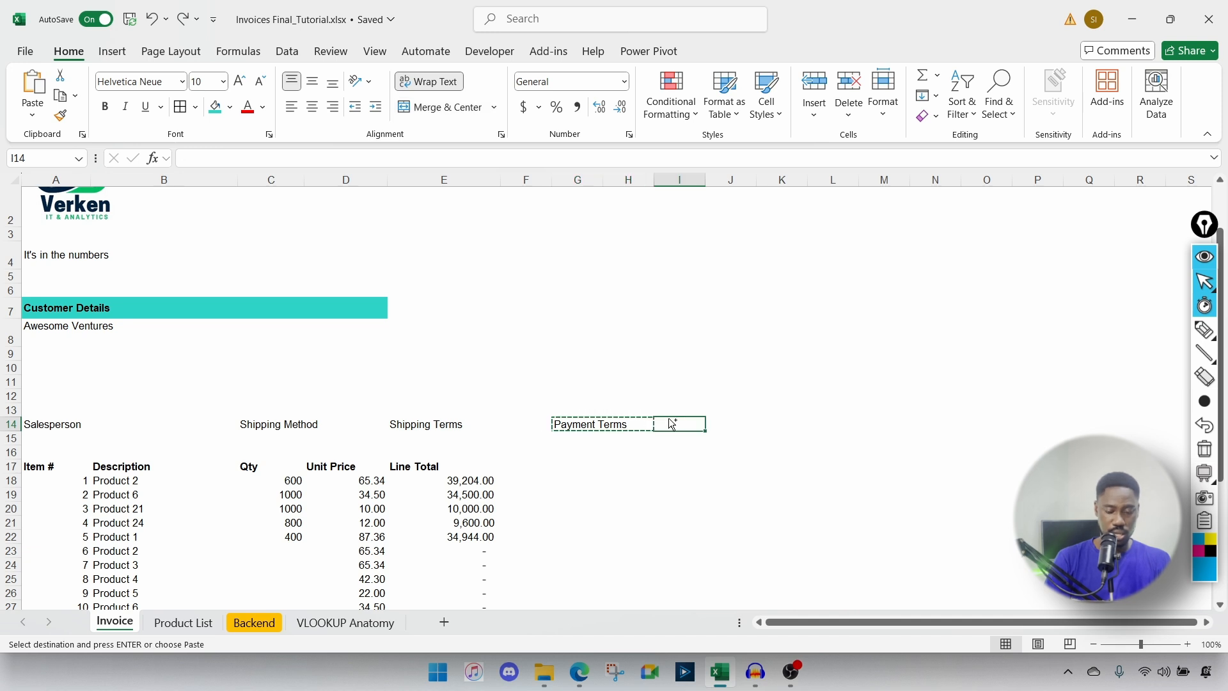
key(ctrl+v)
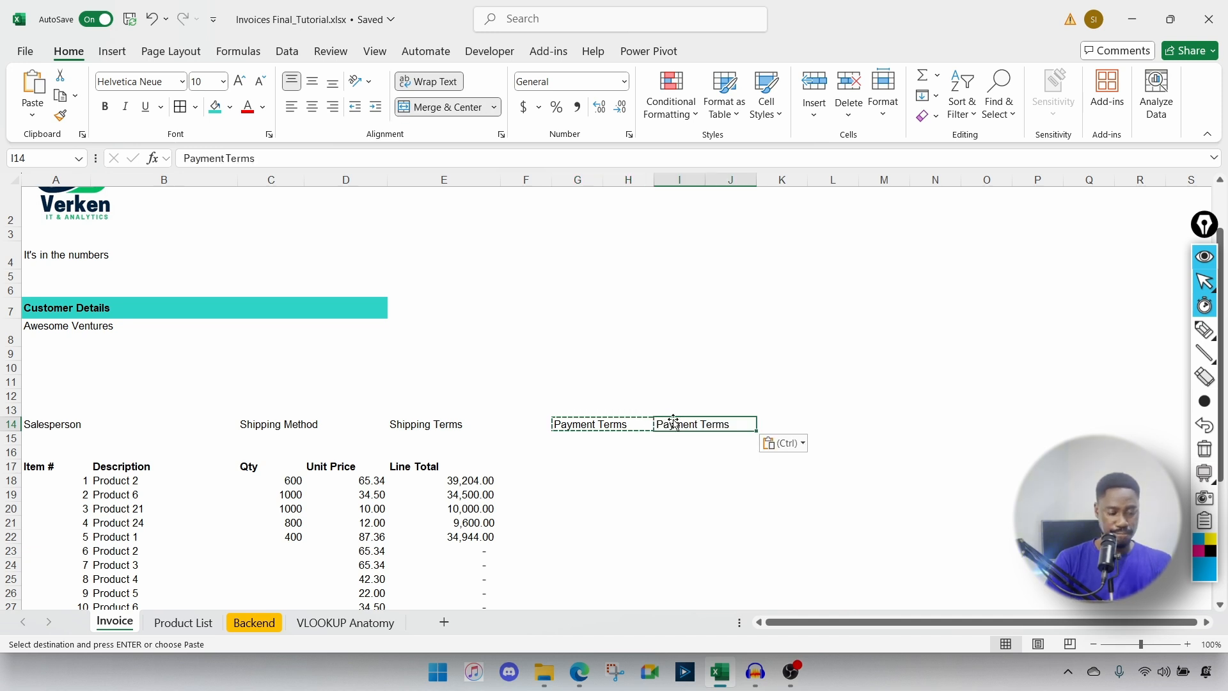
key(Escape)
double_click(675, 423)
double_click(674, 423)
text(Due D)
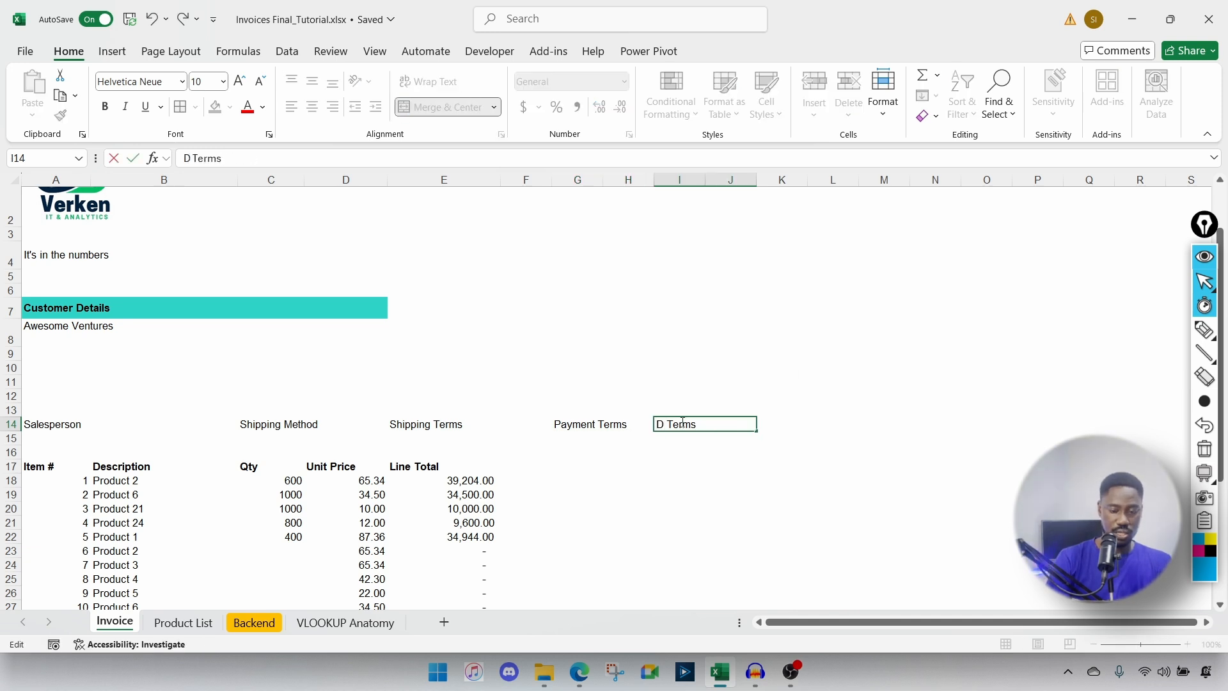
text(ate)
key(Delete)
key(Delete)
key(Delete)
key(Delete)
key(Delete)
key(Delete)
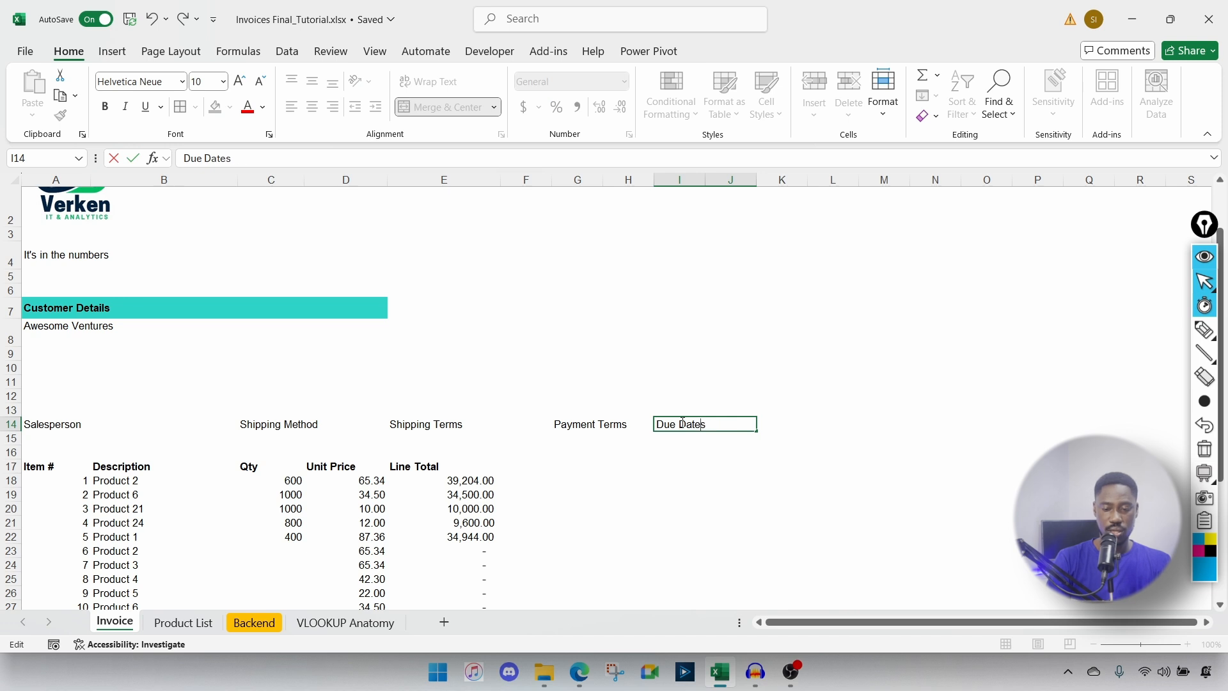
key(Tab)
Step: Enter the label 'Delivery Date' in cell K14
click(680, 424)
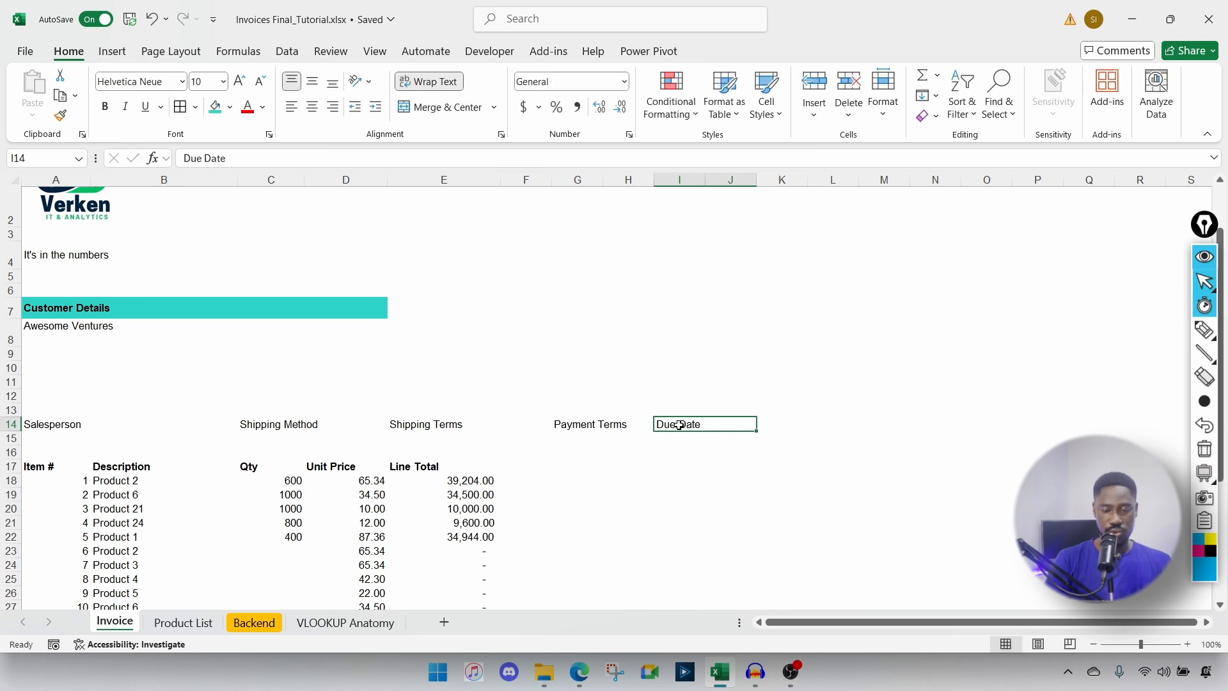
click(778, 424)
text(Delivery Date)
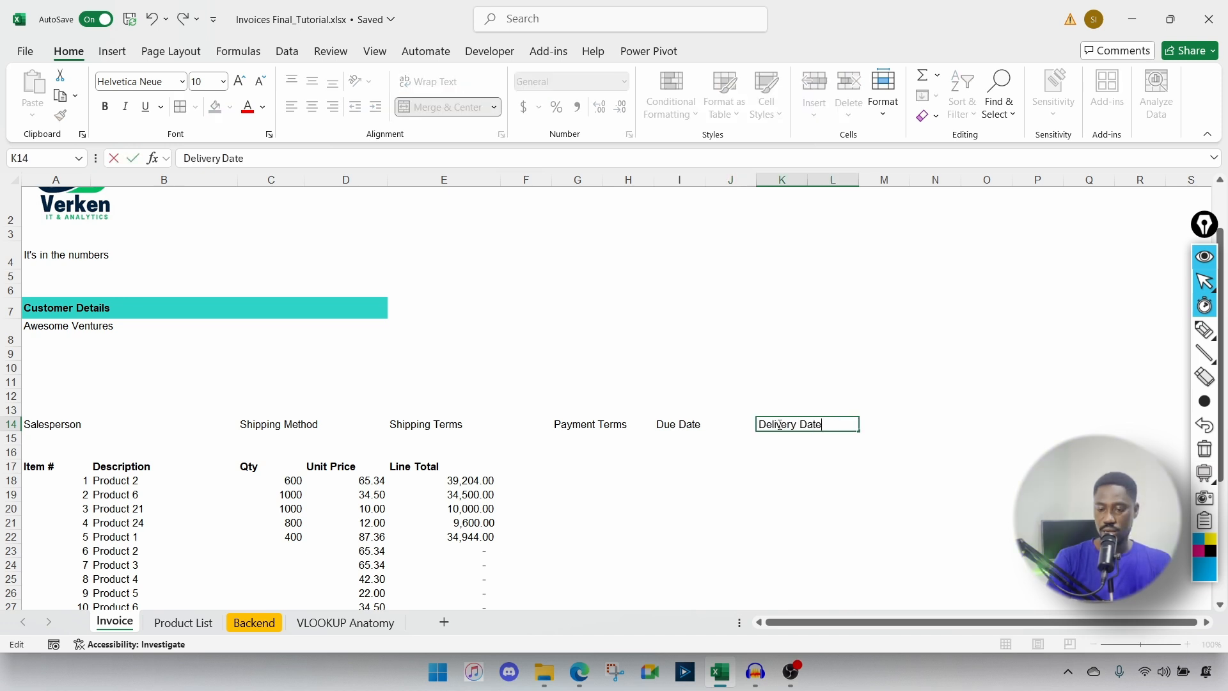
key(Return)
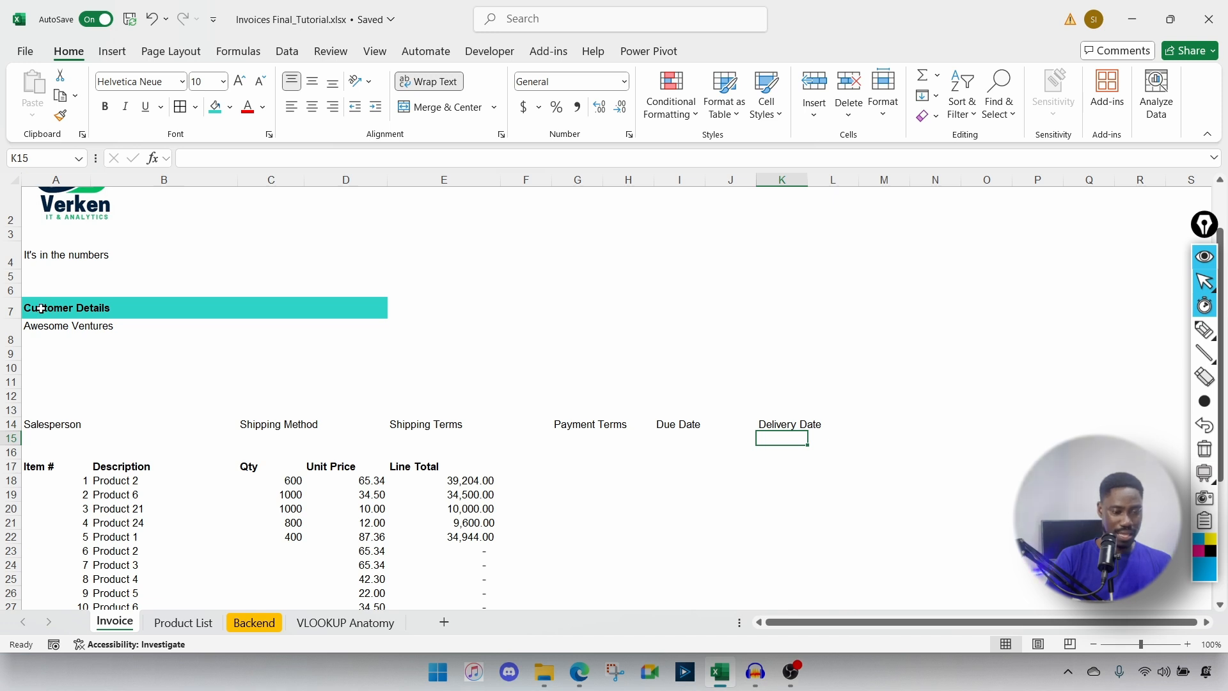
Step: Make the A14:L14 header labels bold with a teal fill
drag(30, 429, 809, 428)
click(215, 107)
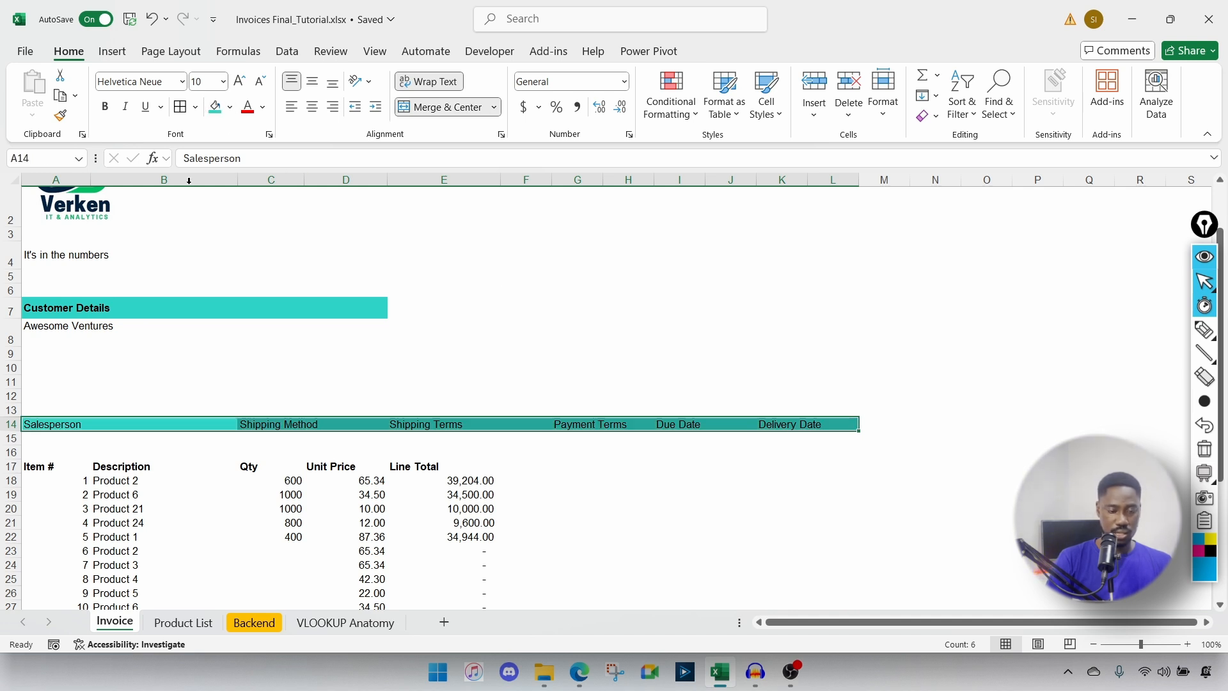
key(ctrl+b)
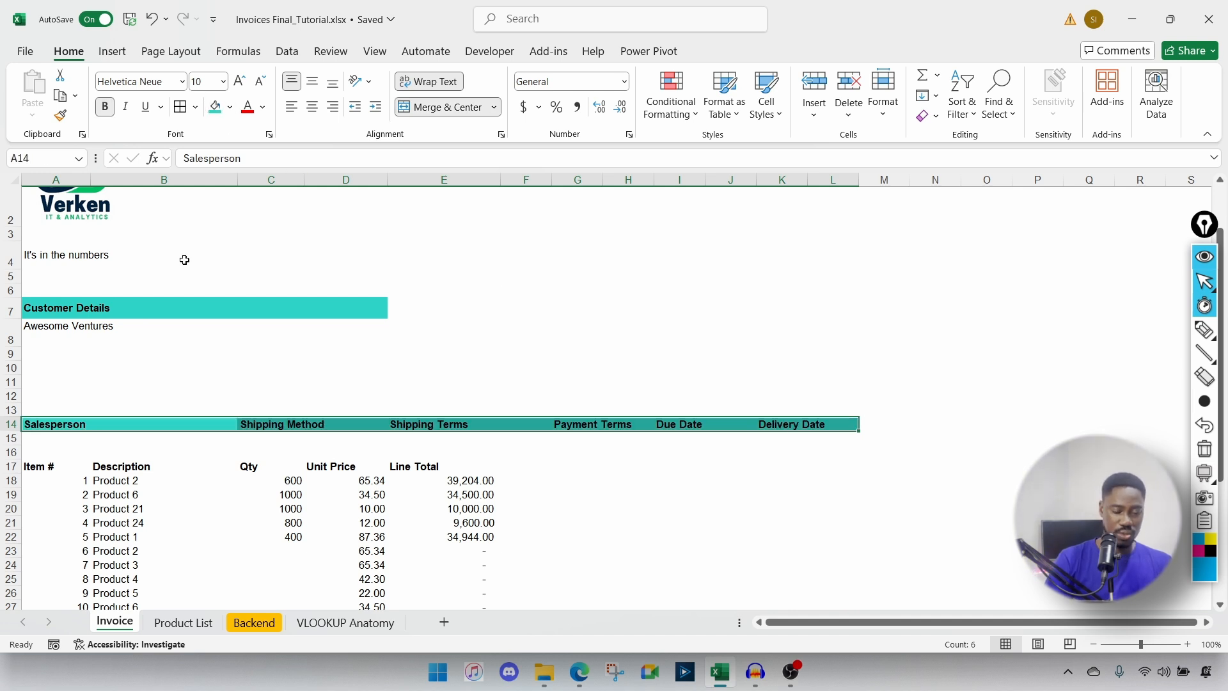
Step: Insert a blank row at row 16
click(12, 452)
right_click(12, 452)
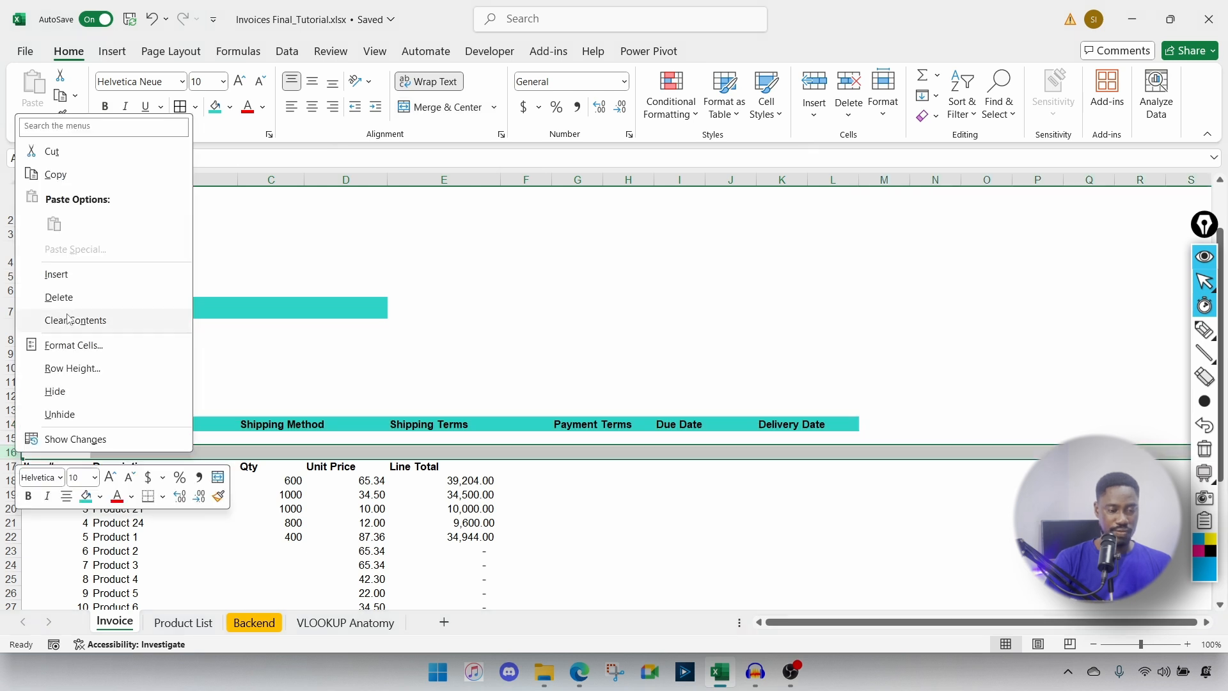
click(66, 284)
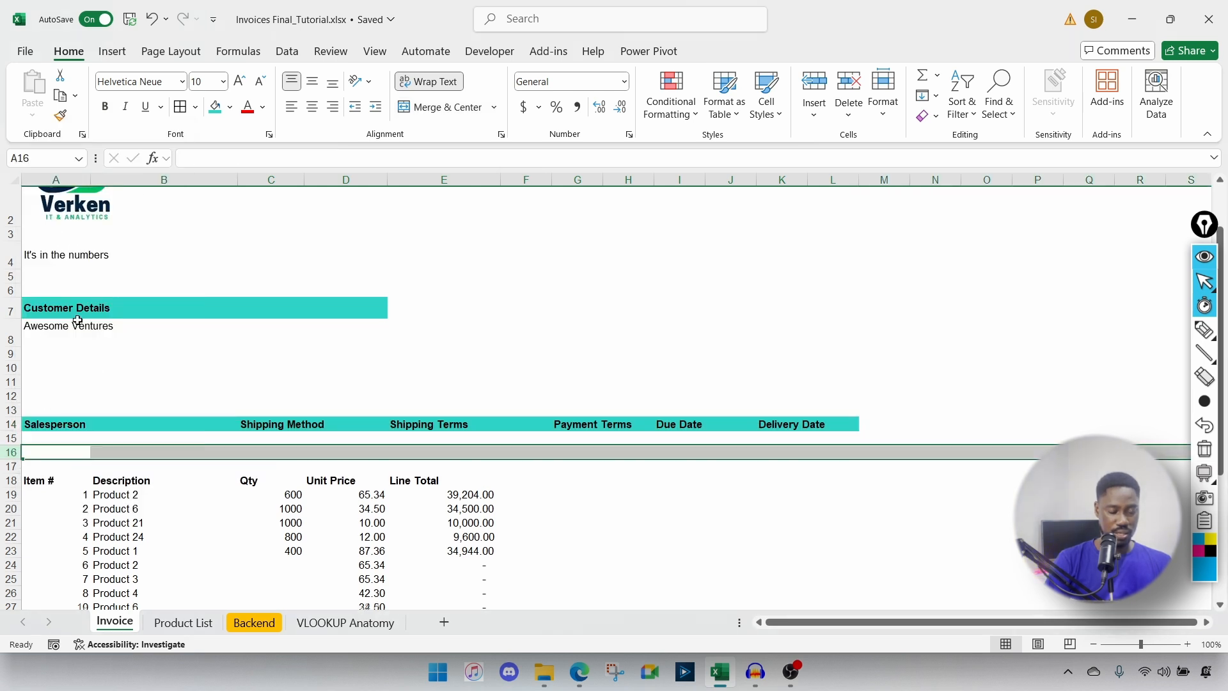
Step: Apply All Borders to the A14:L15 header and entry rows
click(38, 452)
click(35, 438)
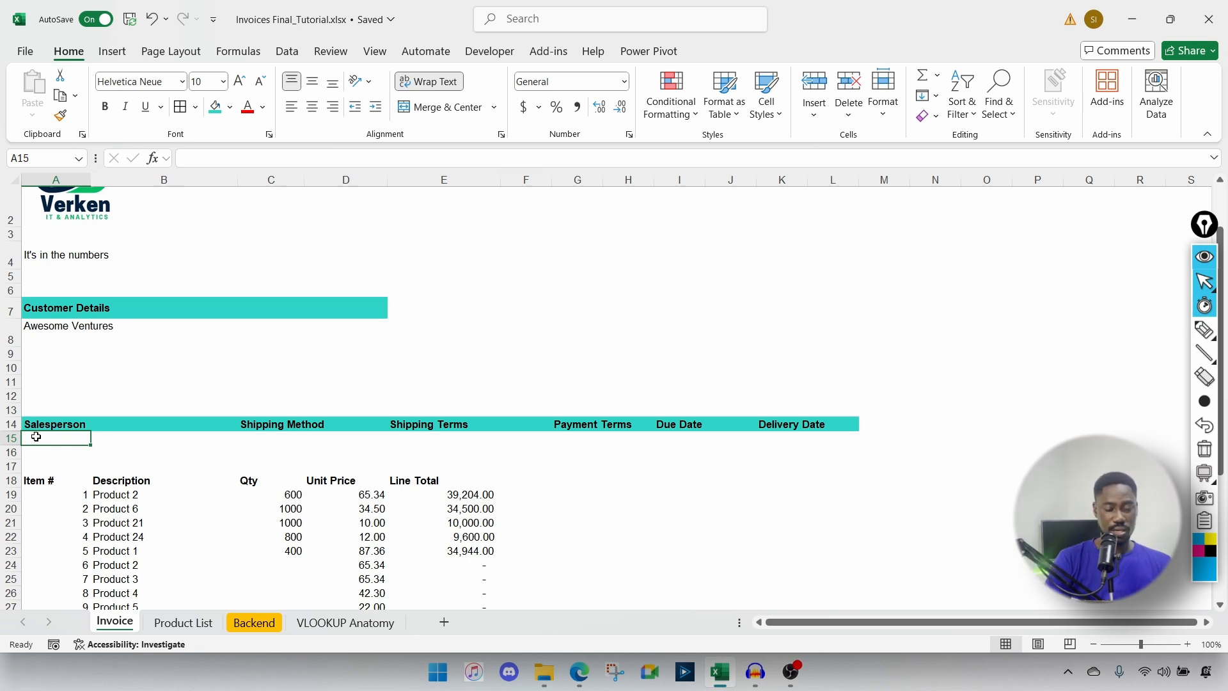
drag(39, 425, 801, 438)
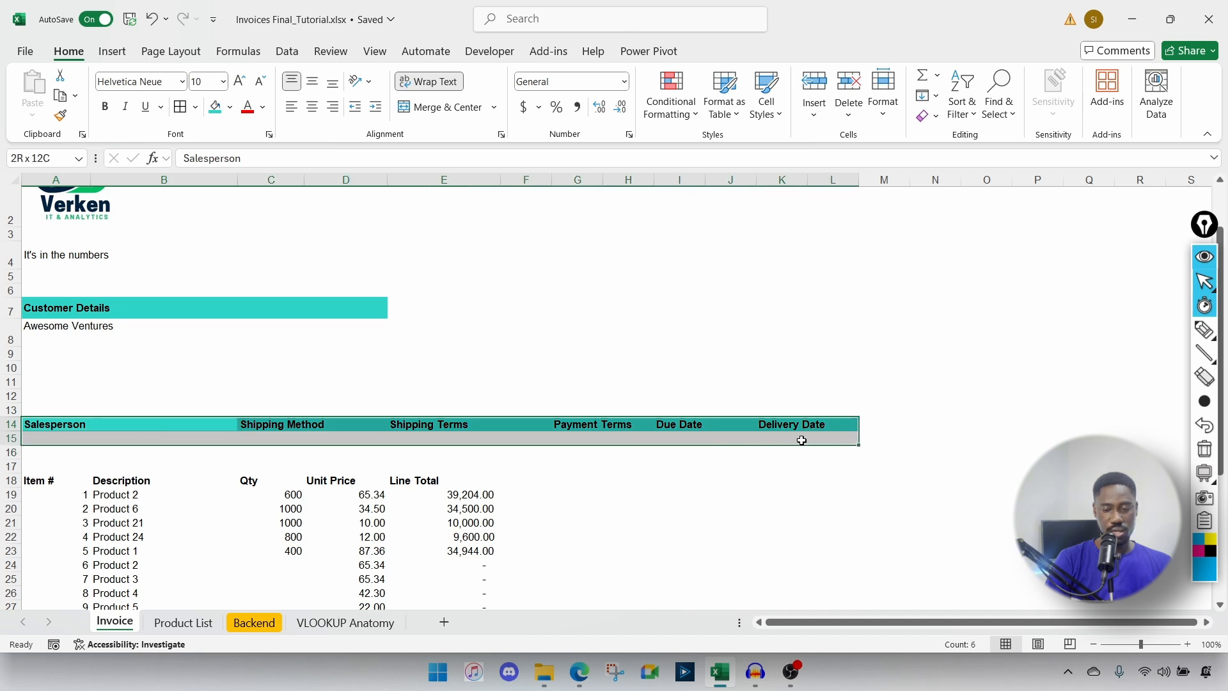
click(187, 107)
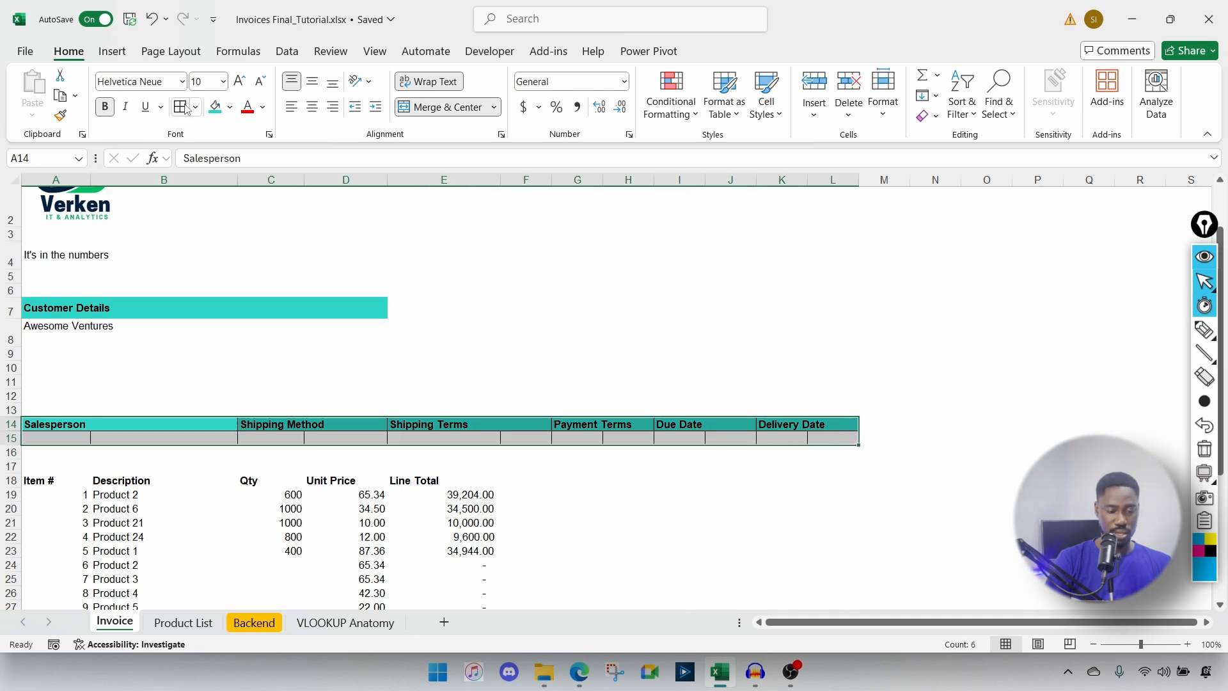
drag(77, 438, 148, 440)
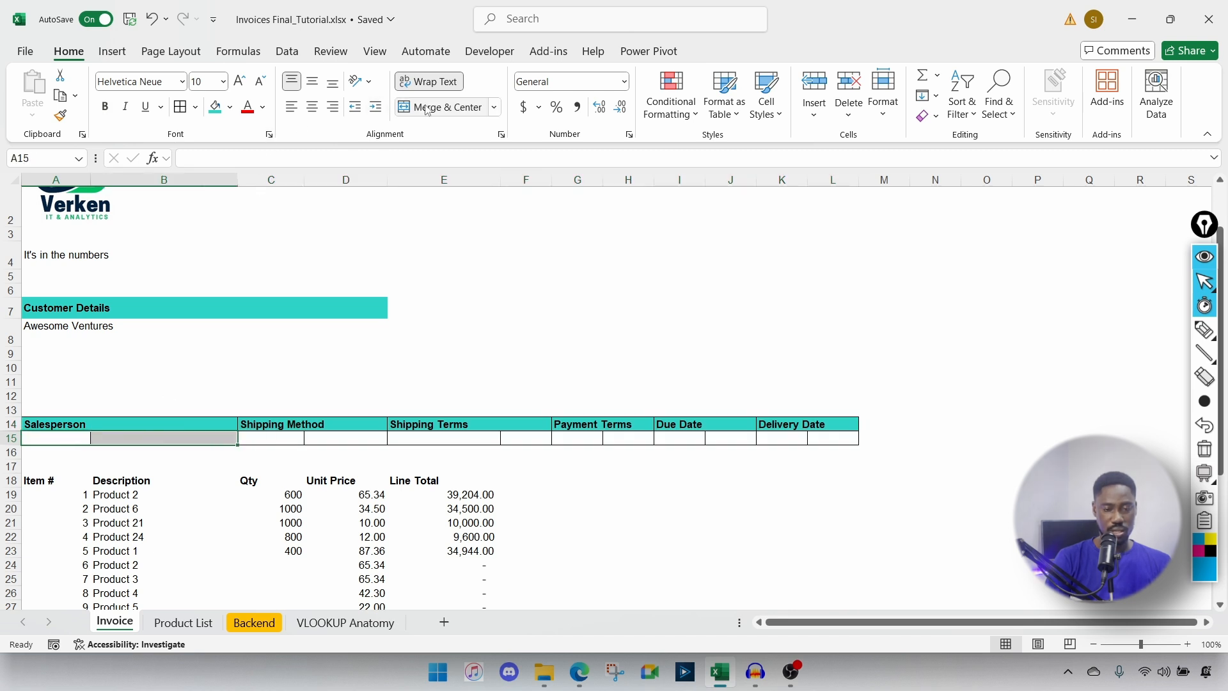
Step: Merge the entry cell pairs A15:B15, C15:D15 and E15:F15
click(494, 107)
click(447, 126)
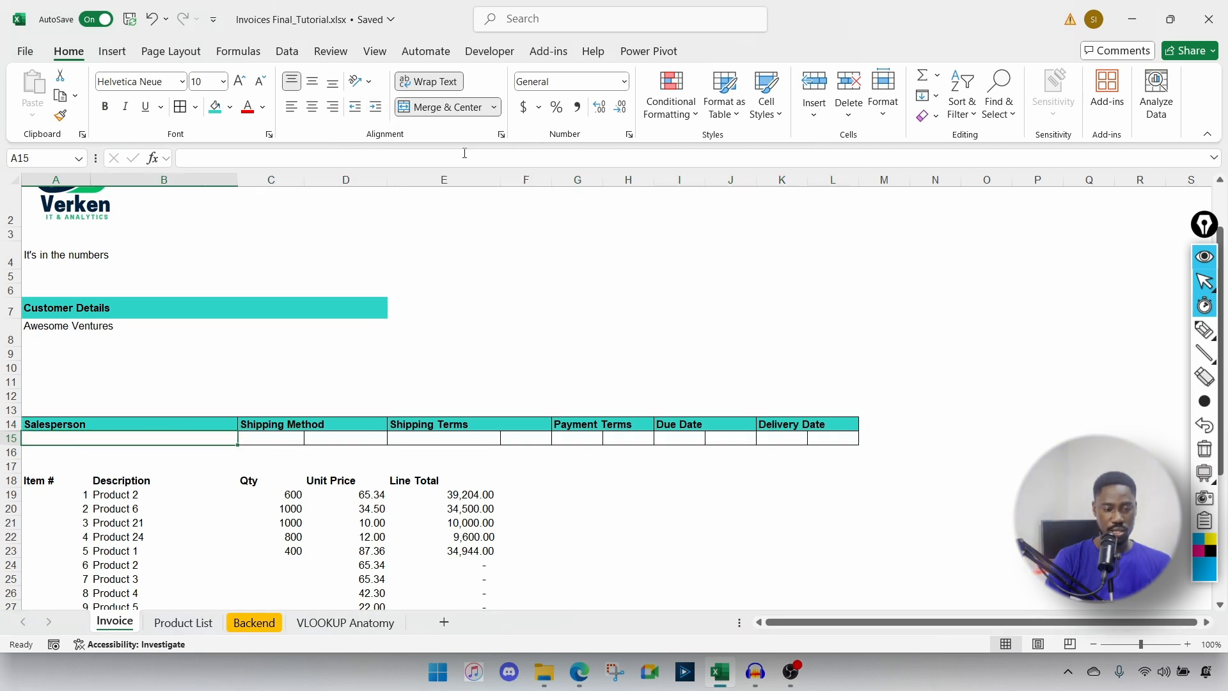
drag(306, 435, 338, 435)
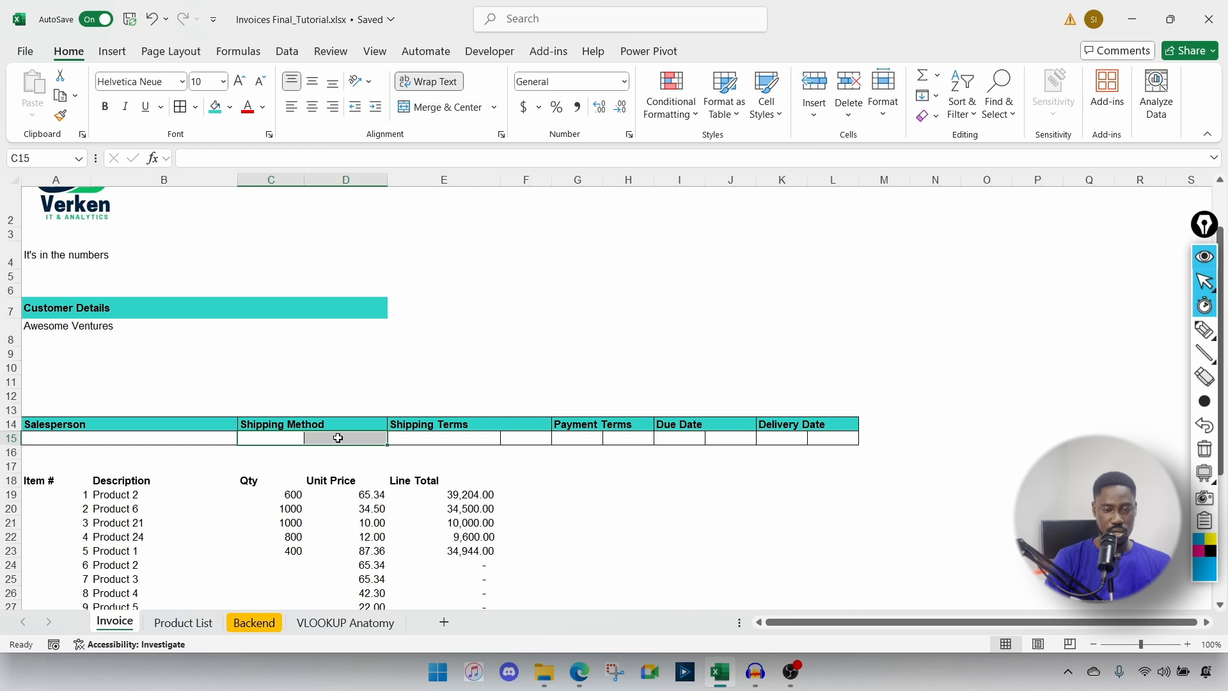
click(494, 106)
click(450, 174)
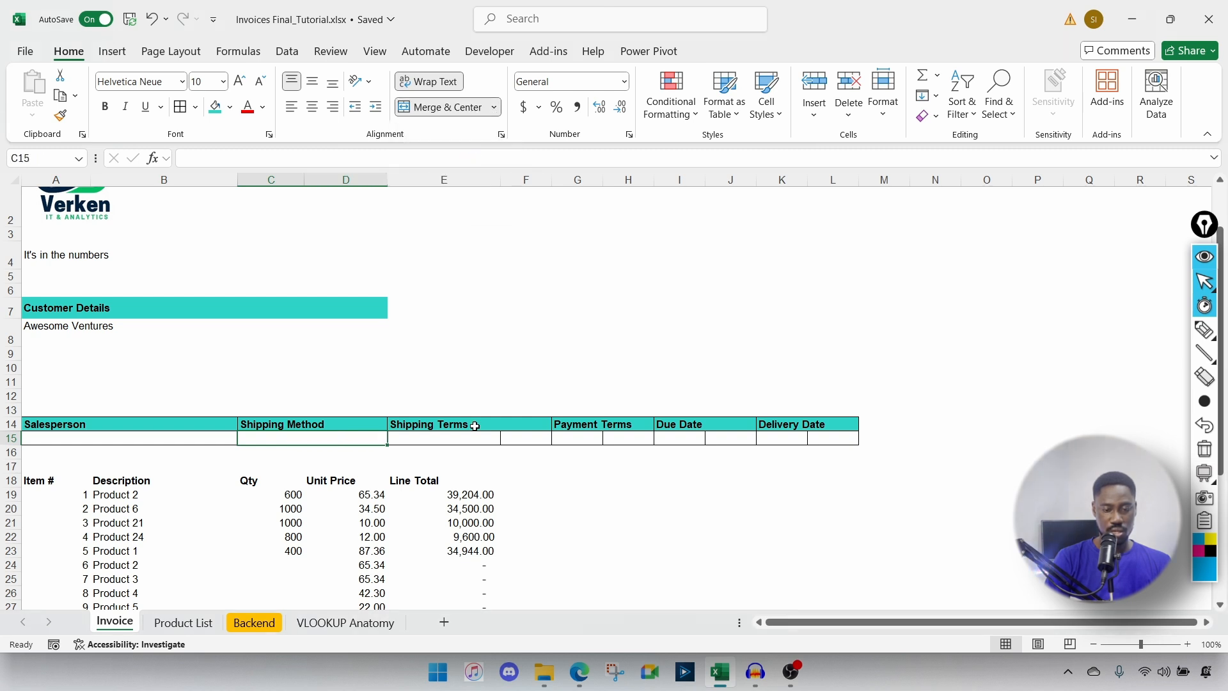
drag(463, 437, 525, 438)
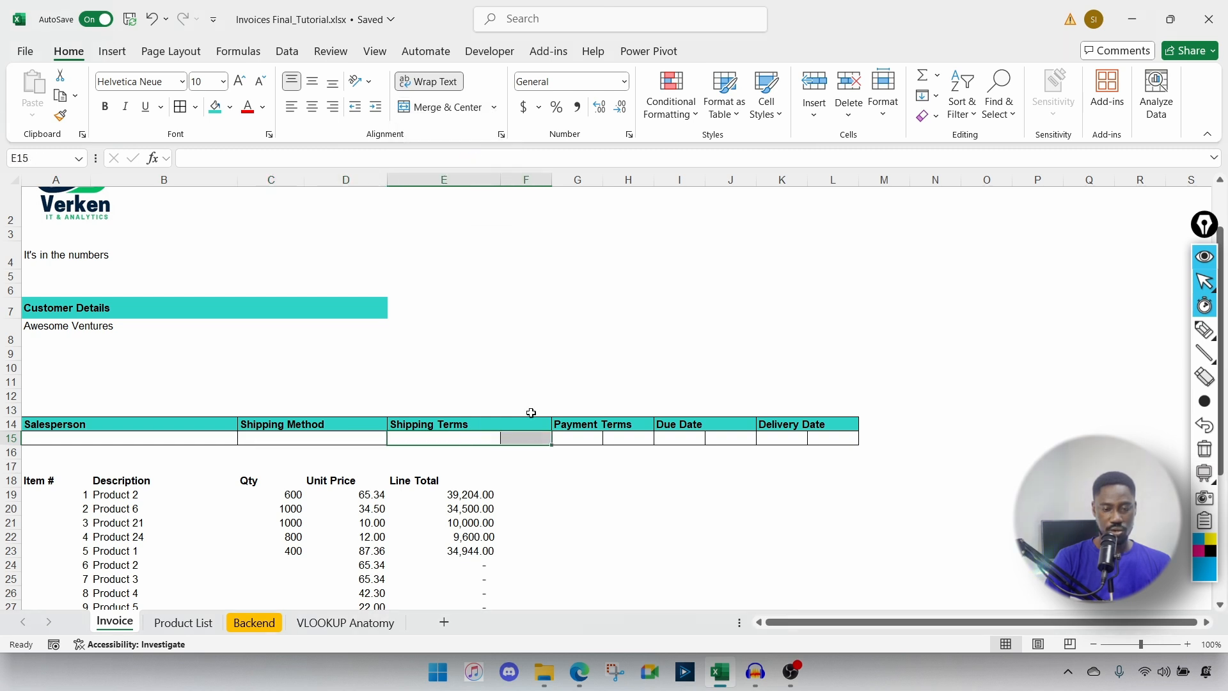
click(494, 107)
click(448, 174)
Step: Merge the remaining entry cell pairs G15:H15, I15:J15 and K15:L15
click(601, 439)
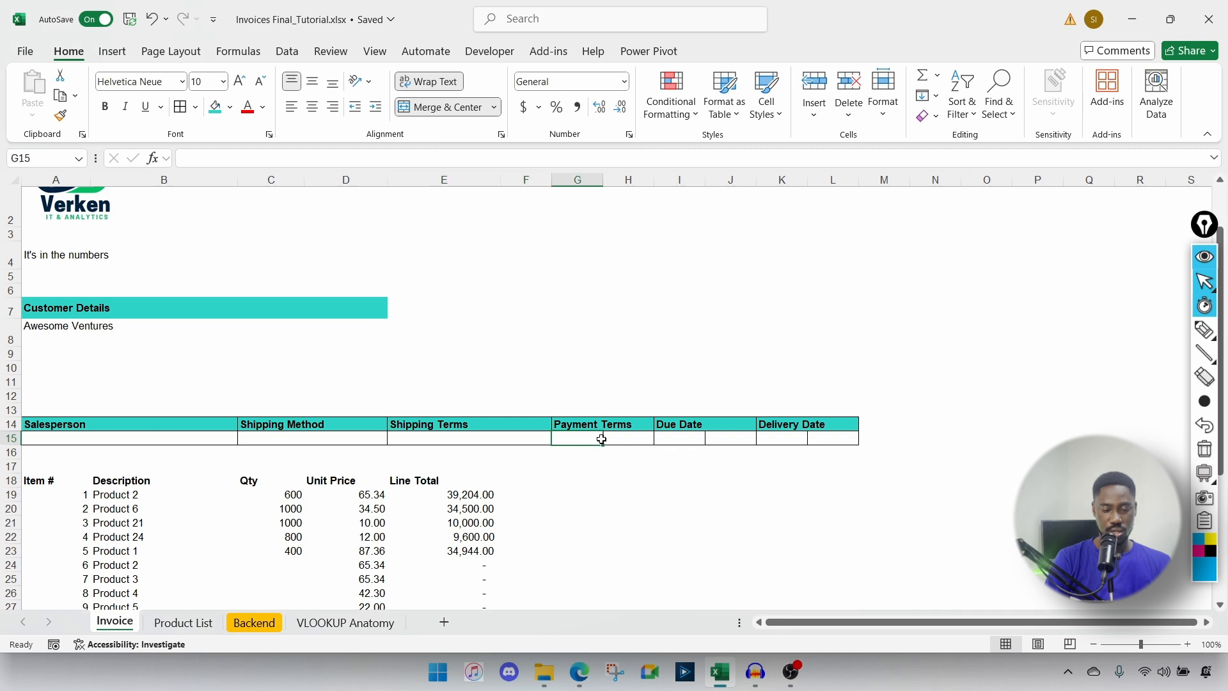
drag(601, 440, 733, 439)
click(494, 107)
click(474, 151)
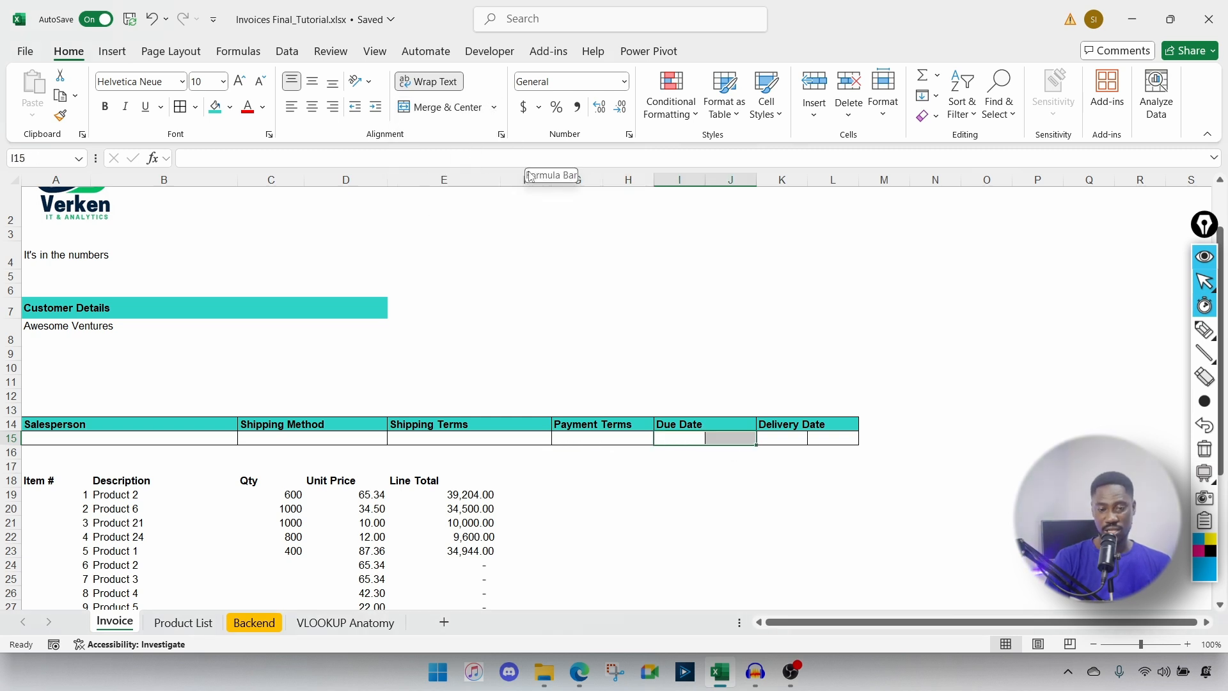
click(494, 108)
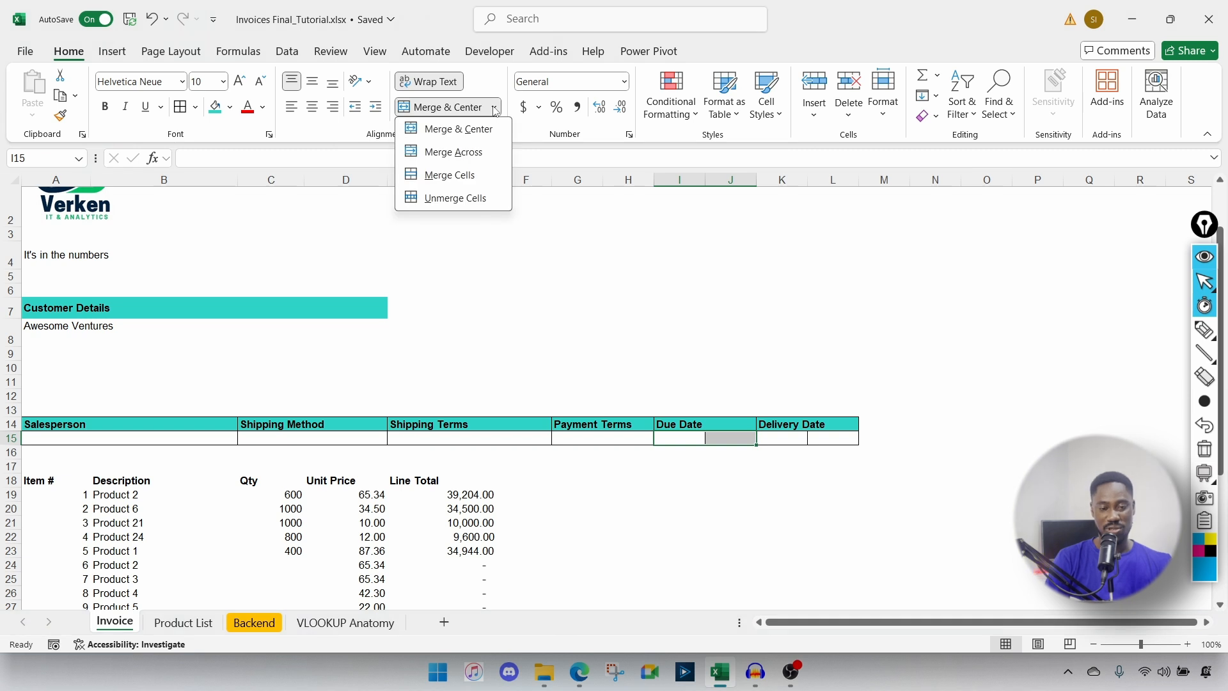
click(466, 152)
drag(805, 437, 829, 437)
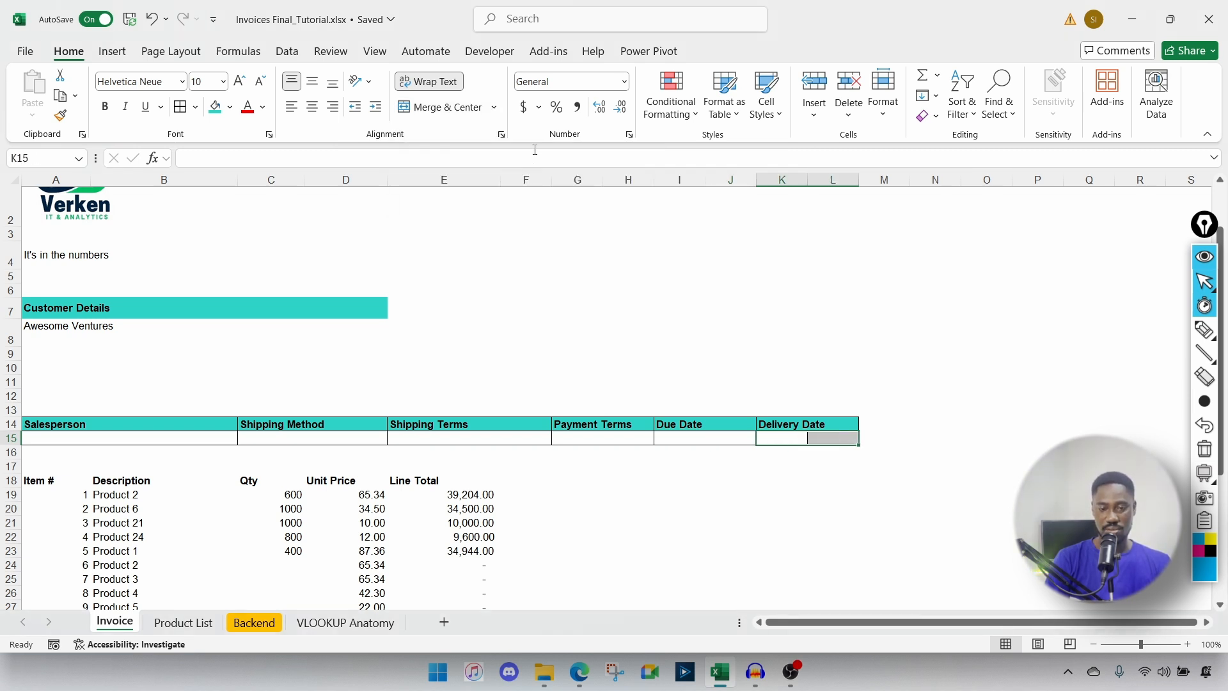
click(495, 106)
click(464, 152)
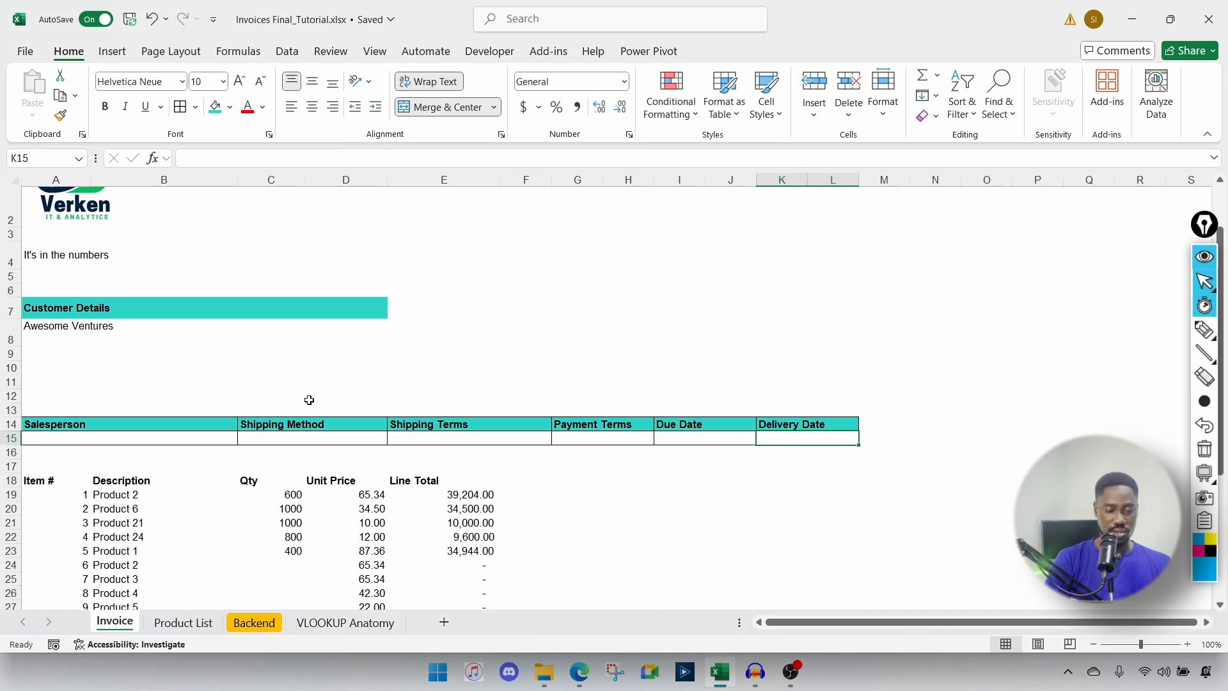
Step: Enter the salesperson's full name in A15 under Salesperson
click(66, 435)
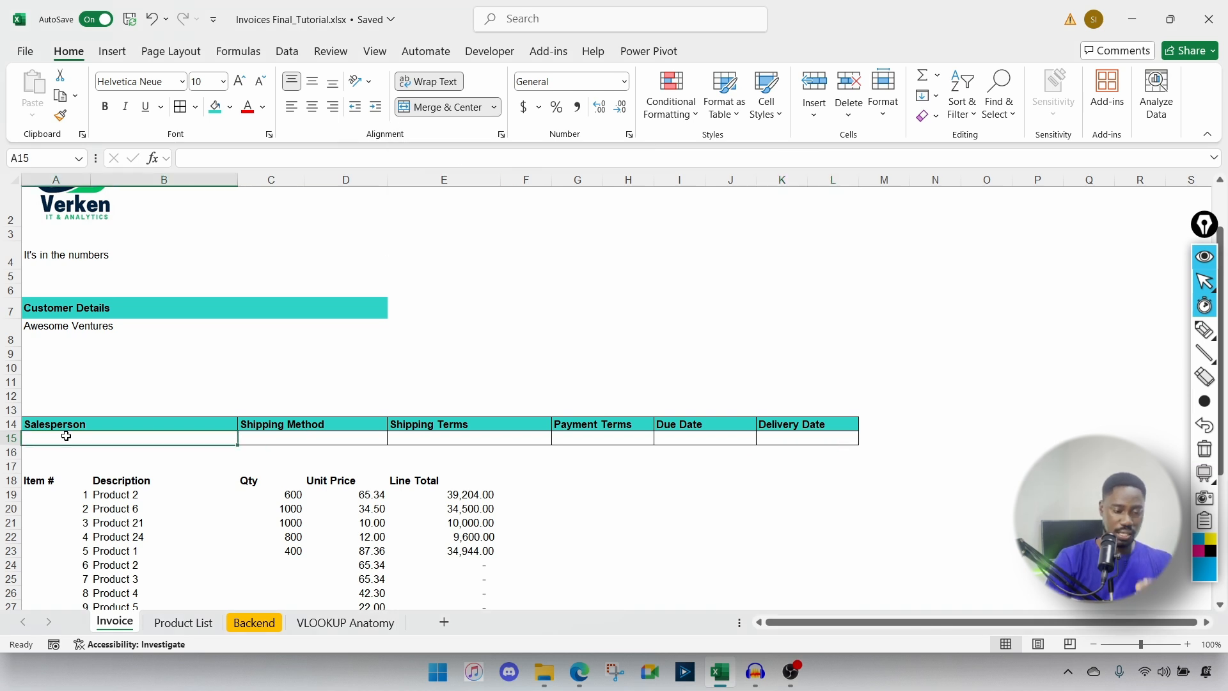
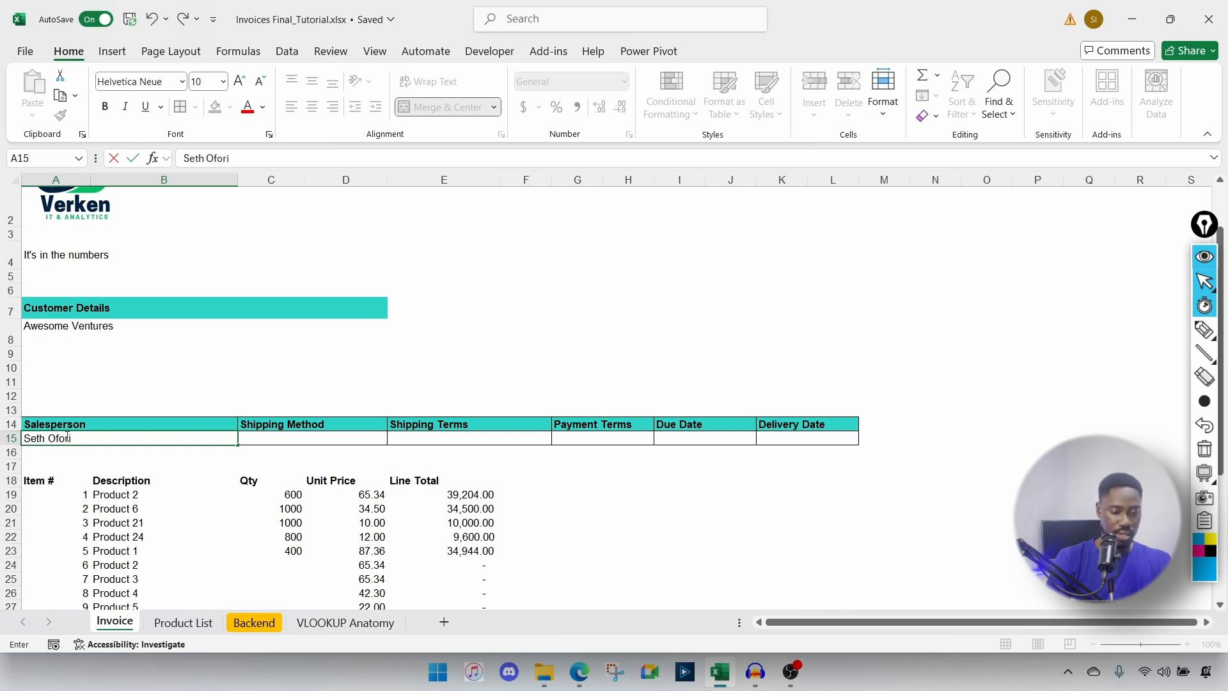
key(Tab)
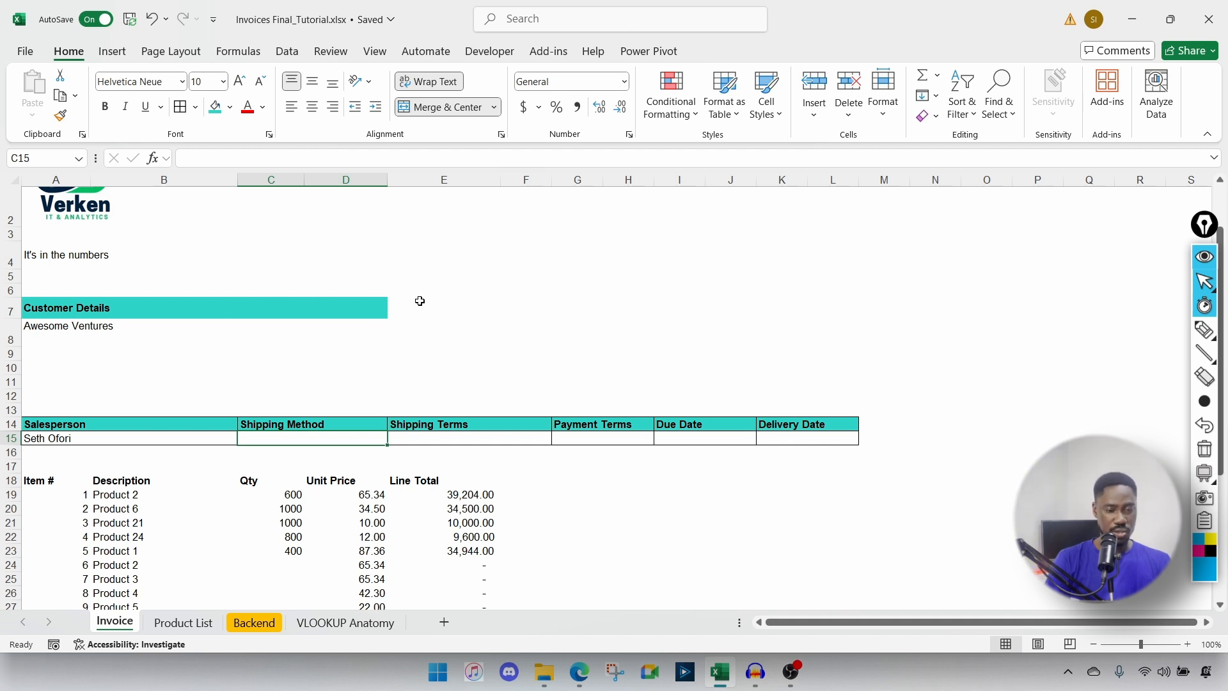
Step: Type the 'Ship To (If Different):' header into cell I7
click(471, 312)
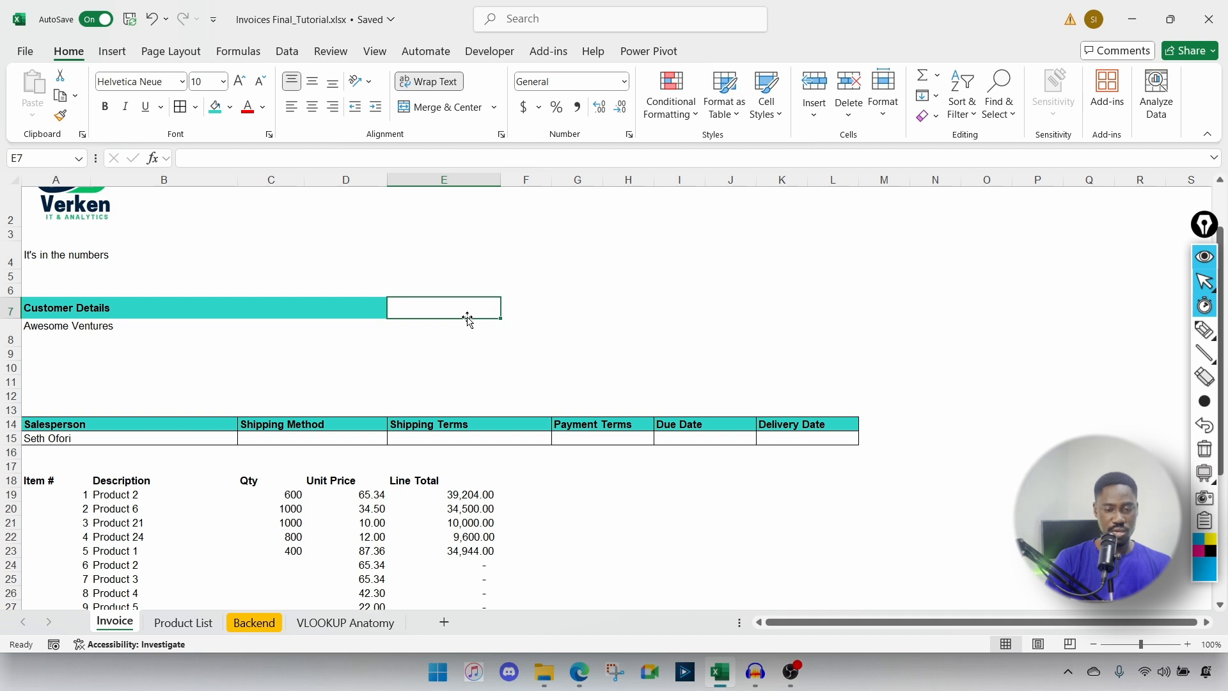
click(670, 309)
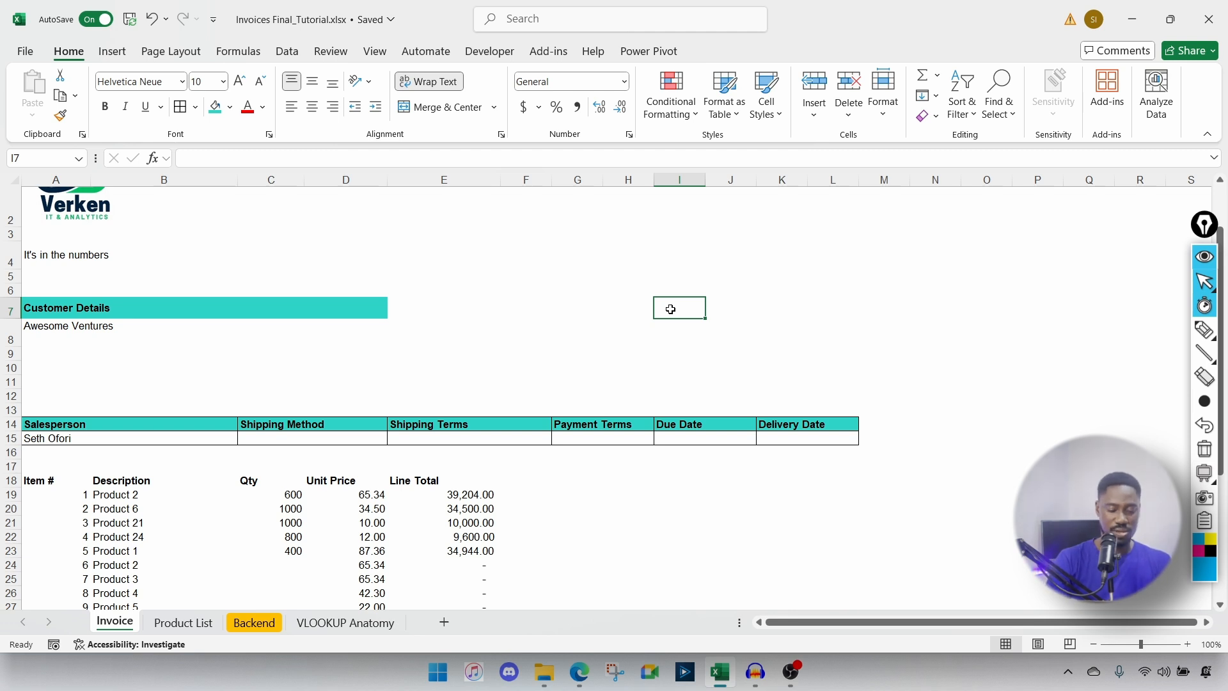
text(Ship To (if)
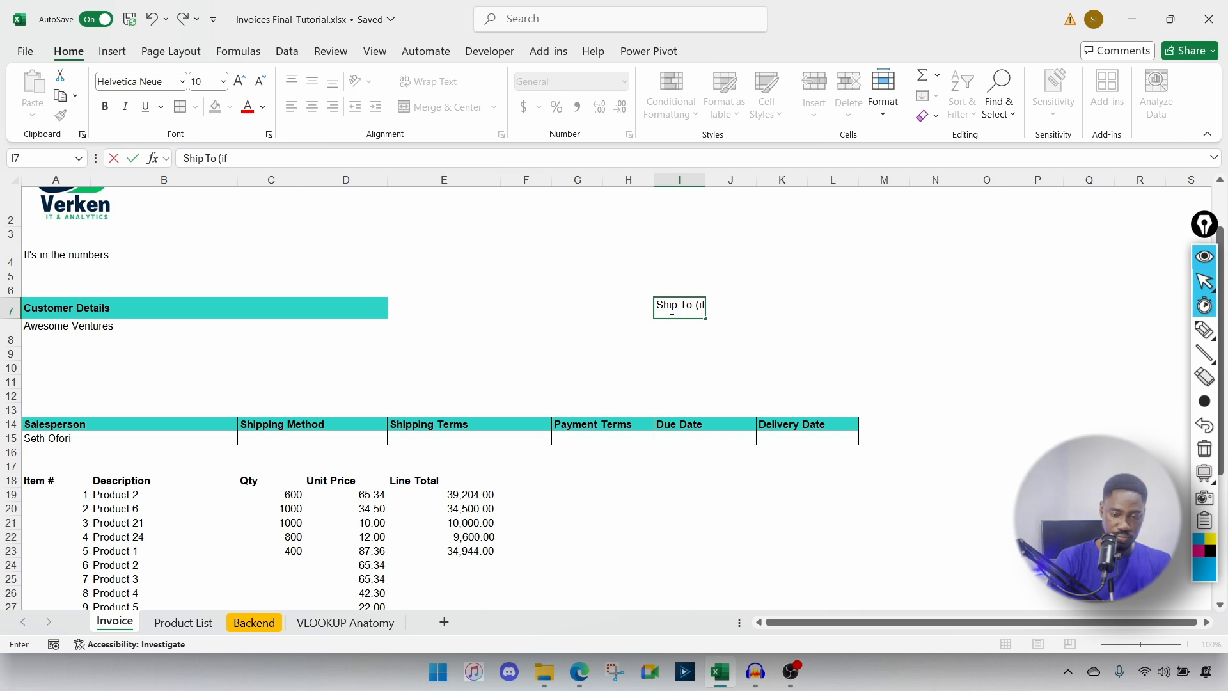
text(d)
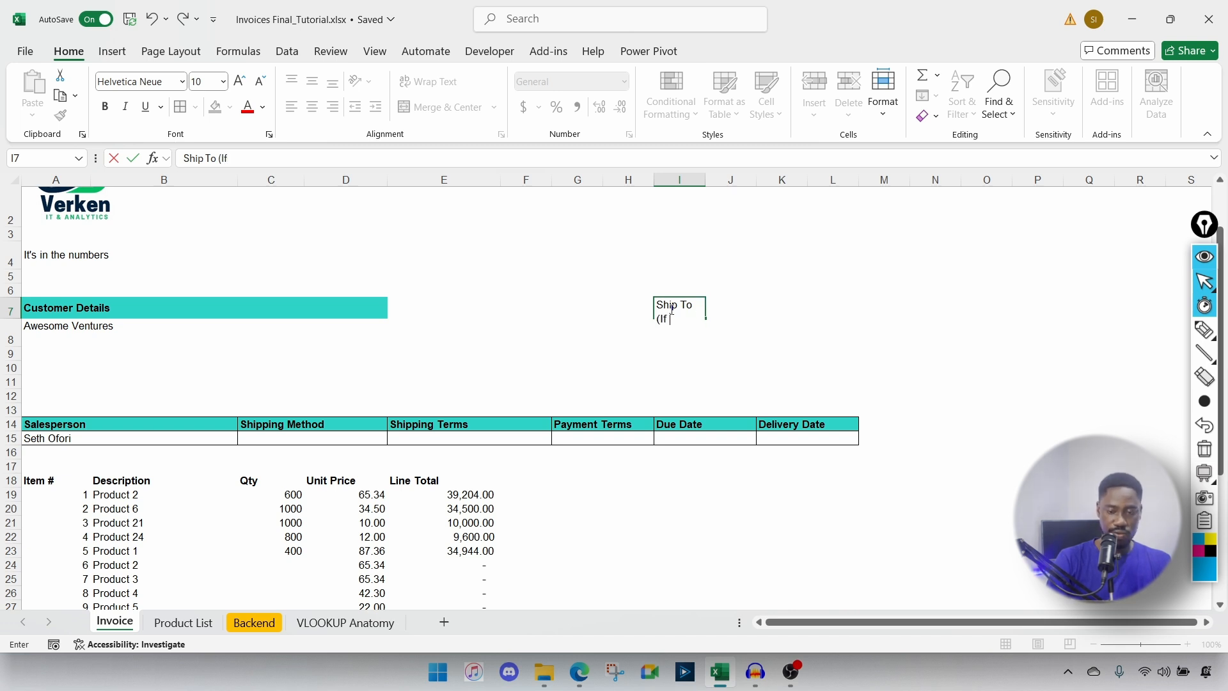
text( Differe)
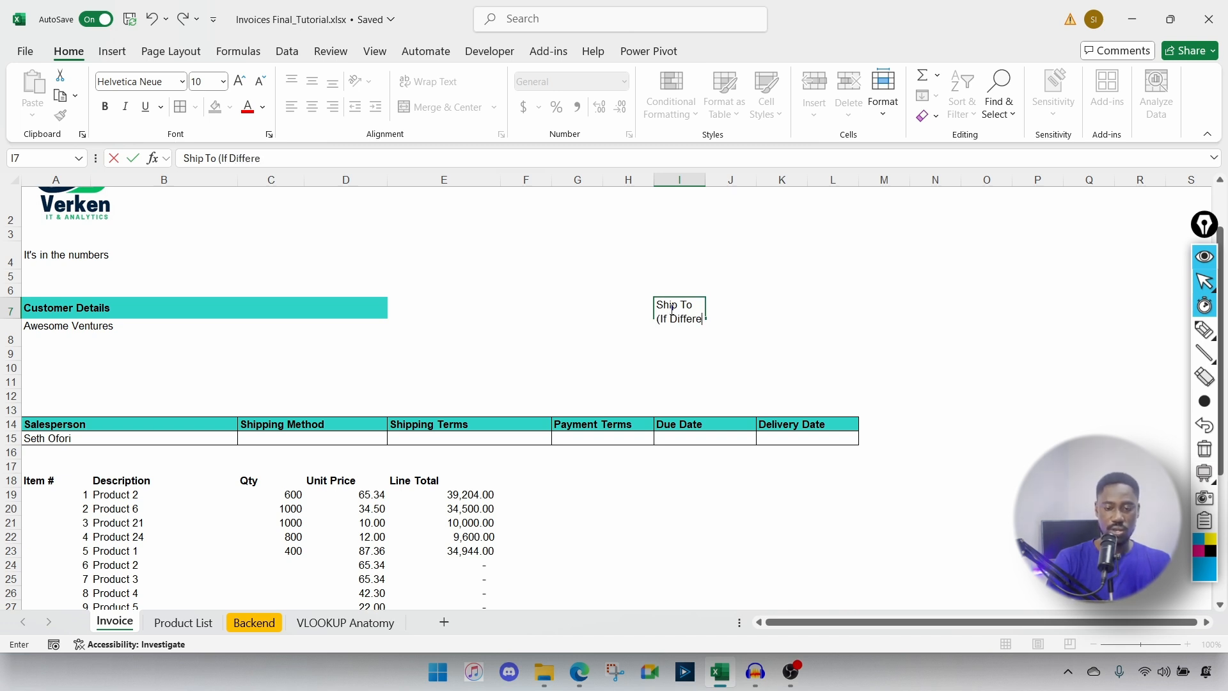
text(nt):)
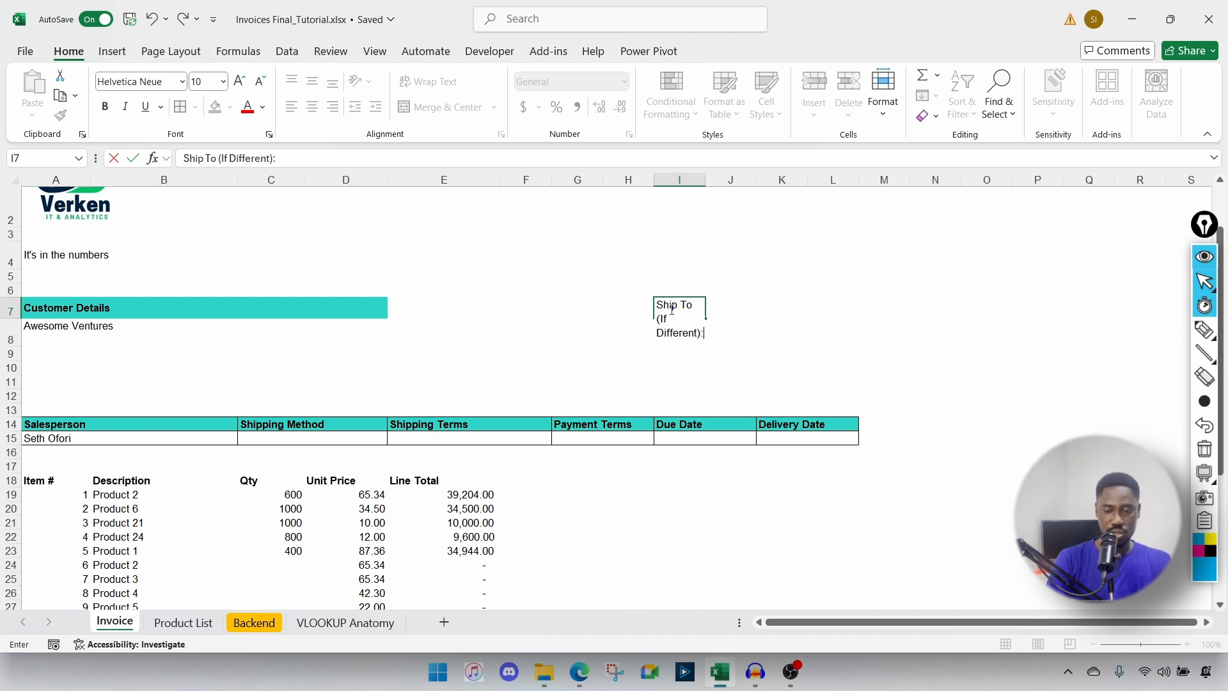
key(ctrl+Return)
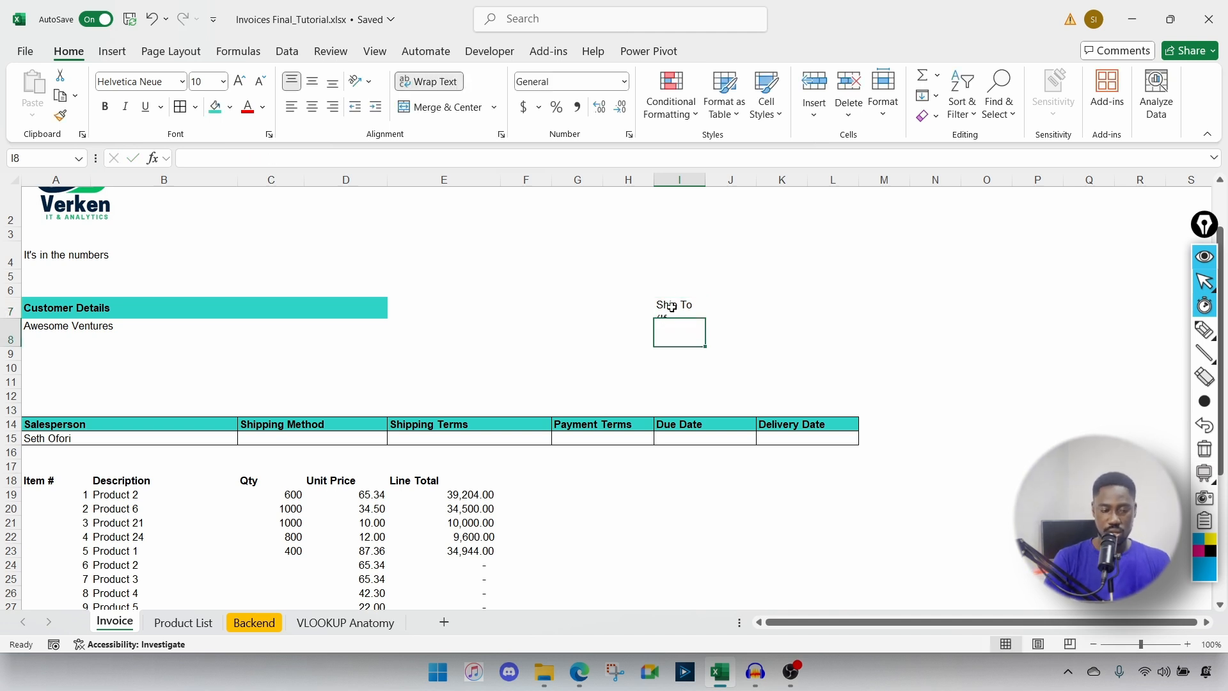
Step: Merge I7:L7 and make the Ship To header bold, teal and middle-aligned
drag(685, 299, 814, 304)
click(496, 110)
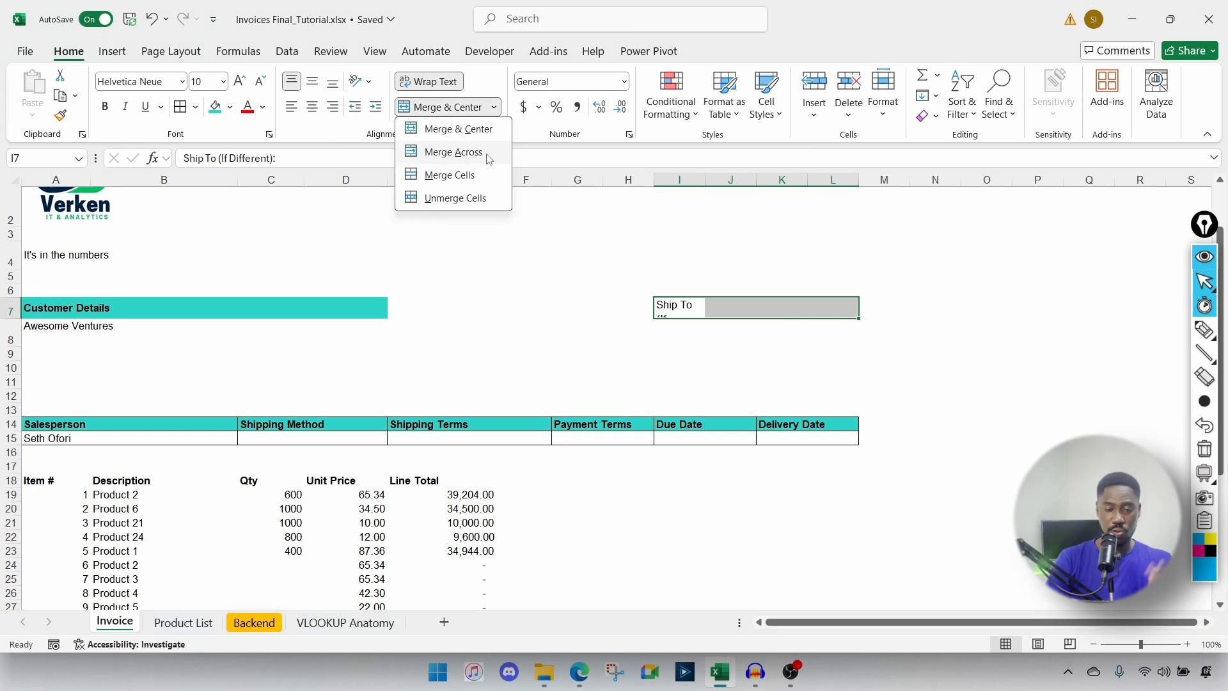
click(450, 154)
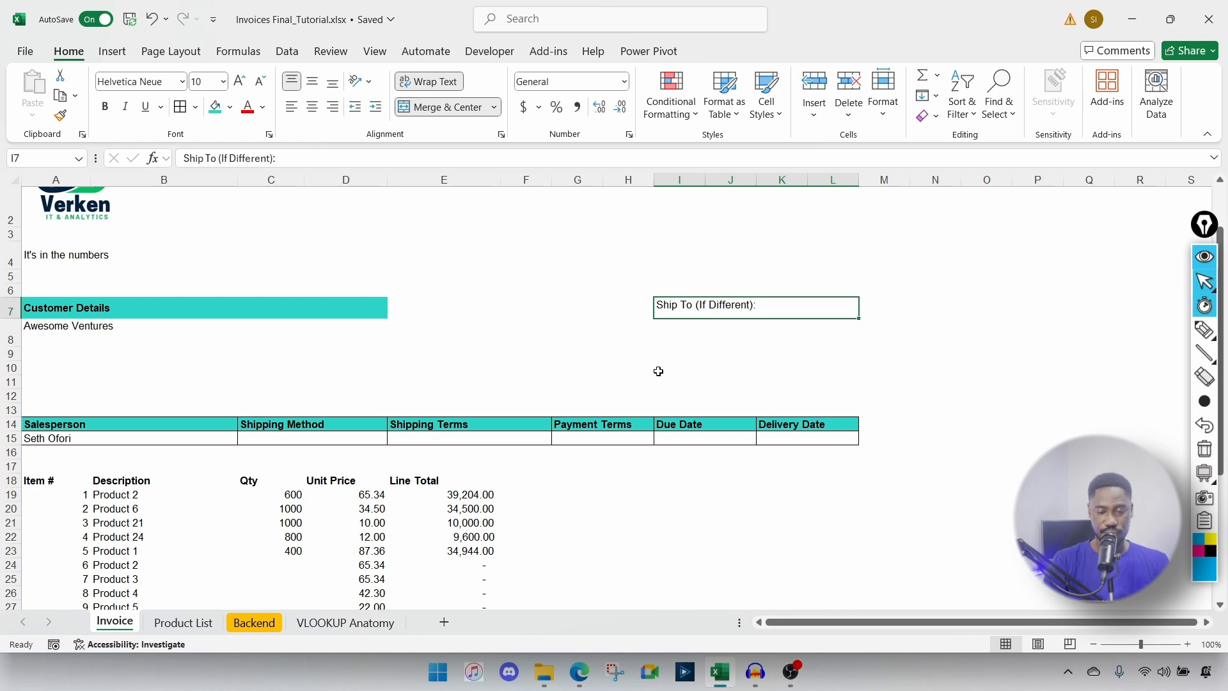
click(215, 106)
key(ctrl+b)
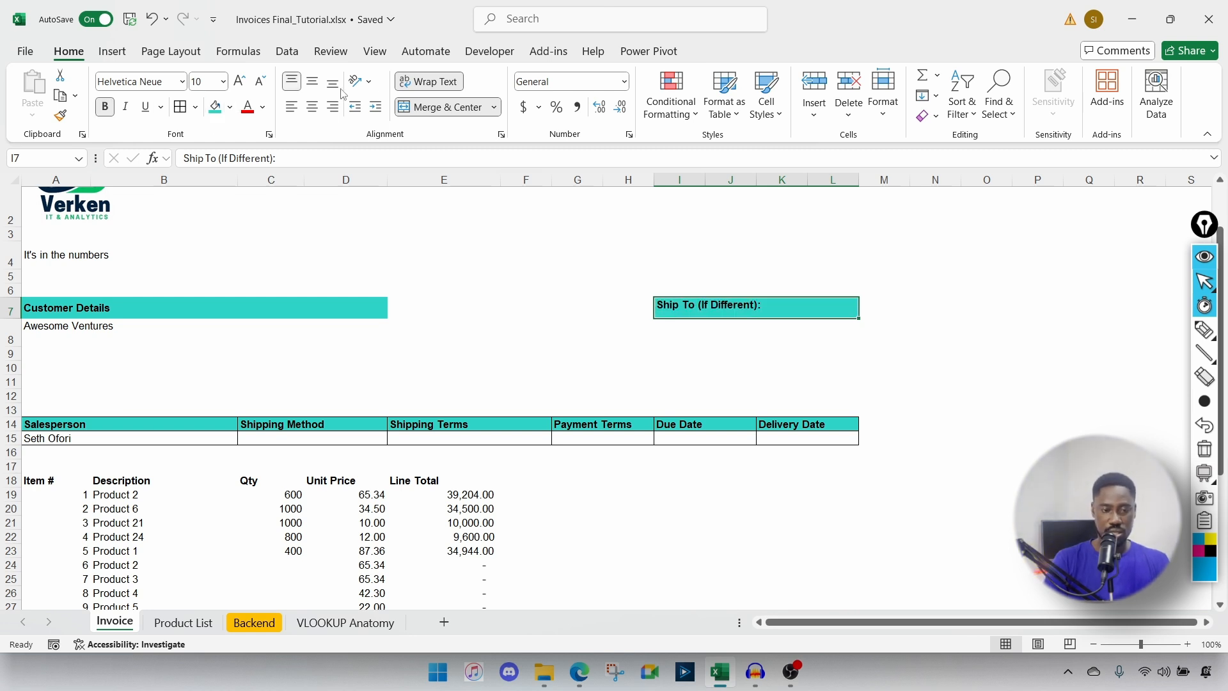
click(313, 85)
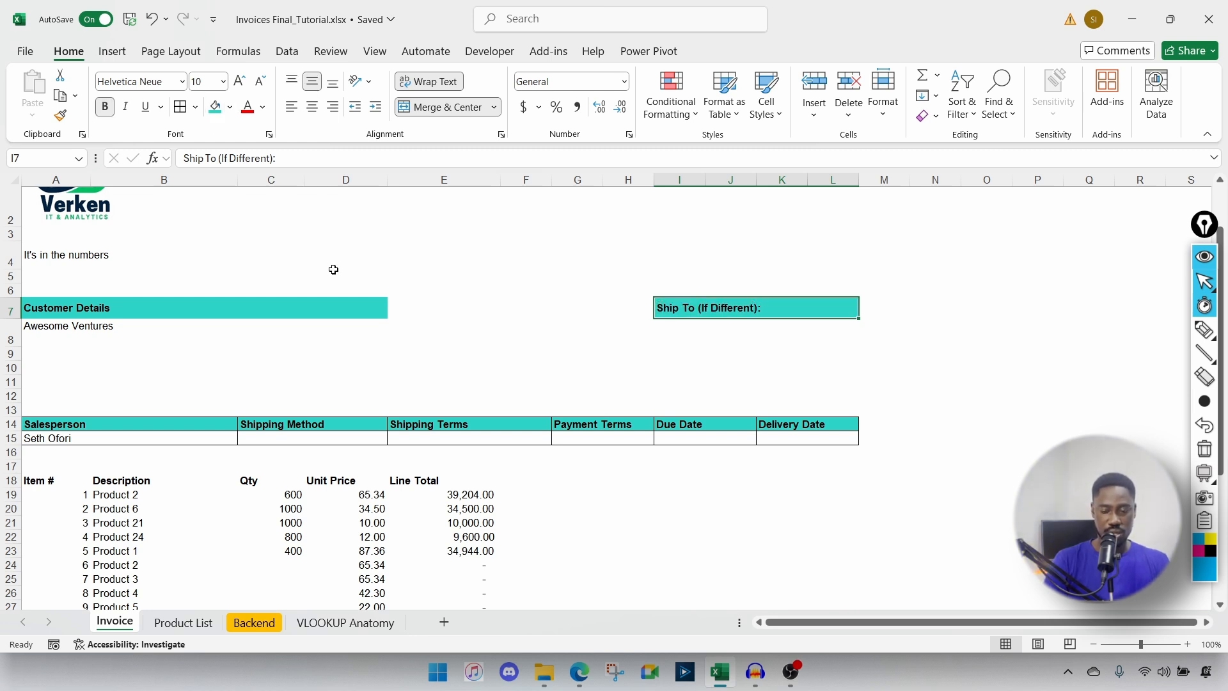
Step: Vertically centre the row 14 headers and make rows 14 and 15 taller
drag(61, 422, 785, 424)
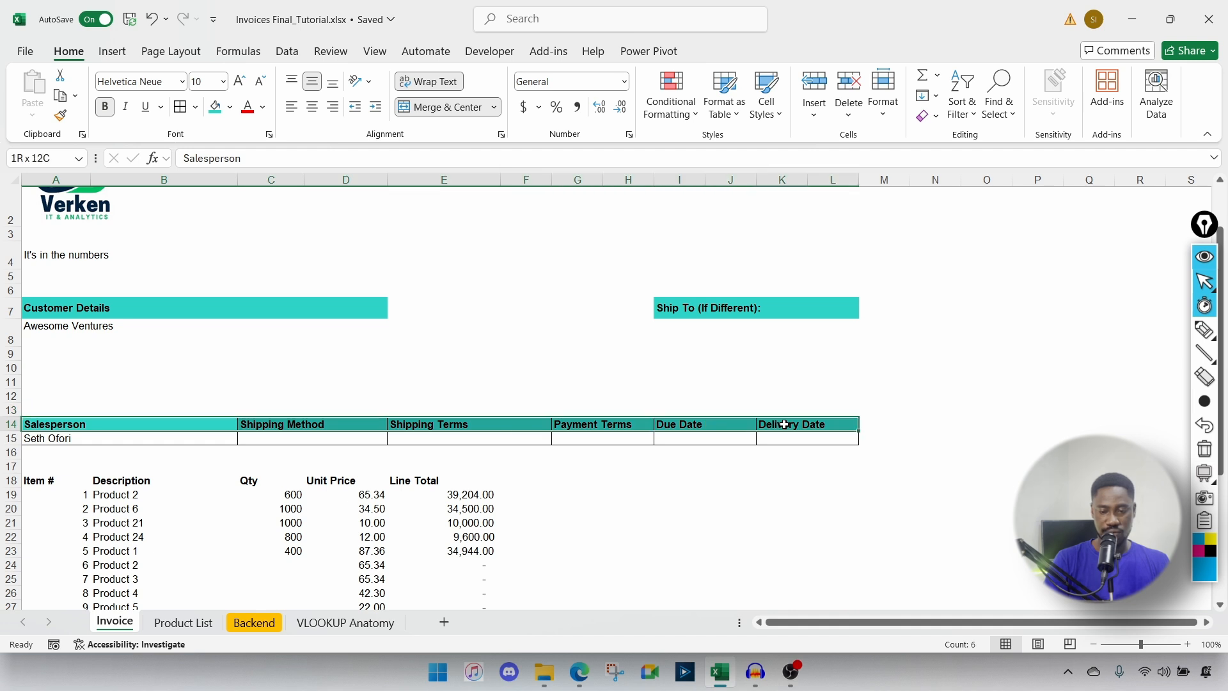
click(316, 88)
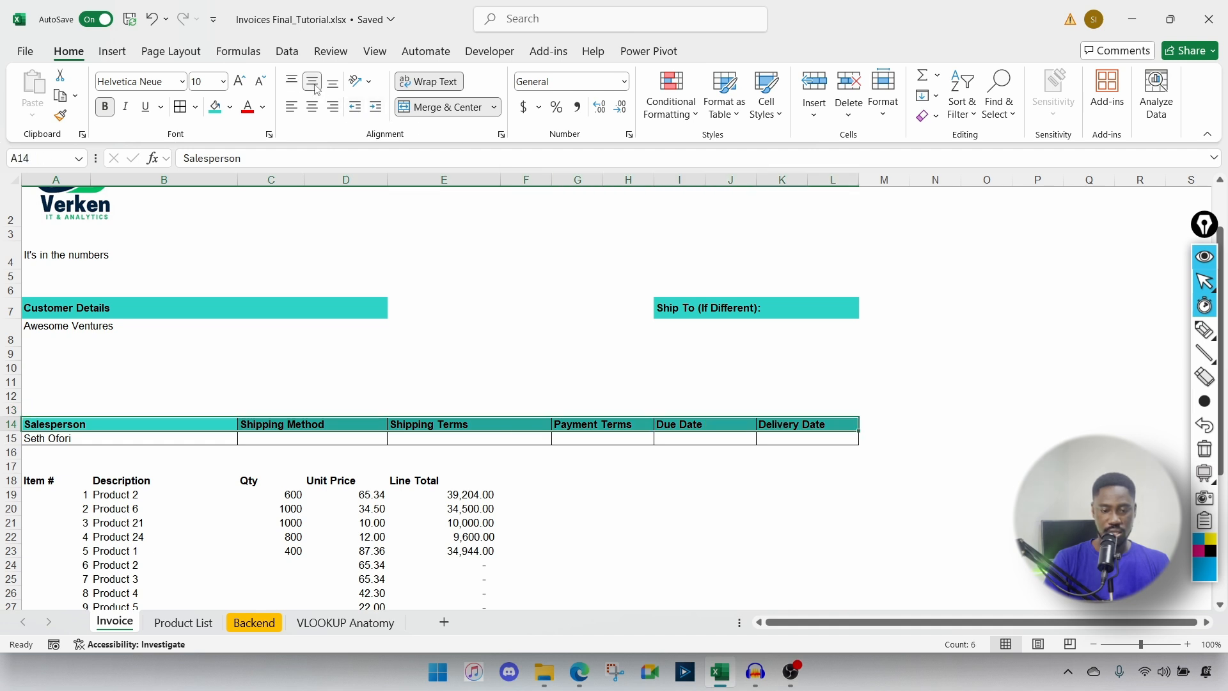
drag(14, 434, 14, 439)
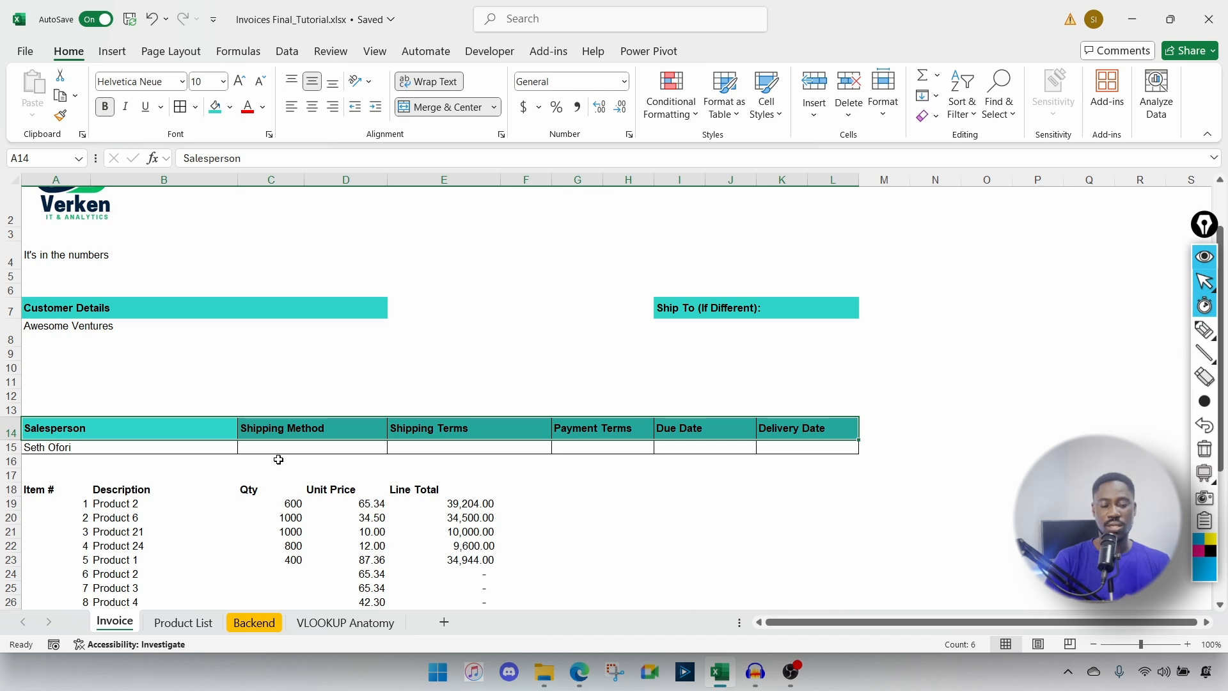
drag(15, 454, 15, 460)
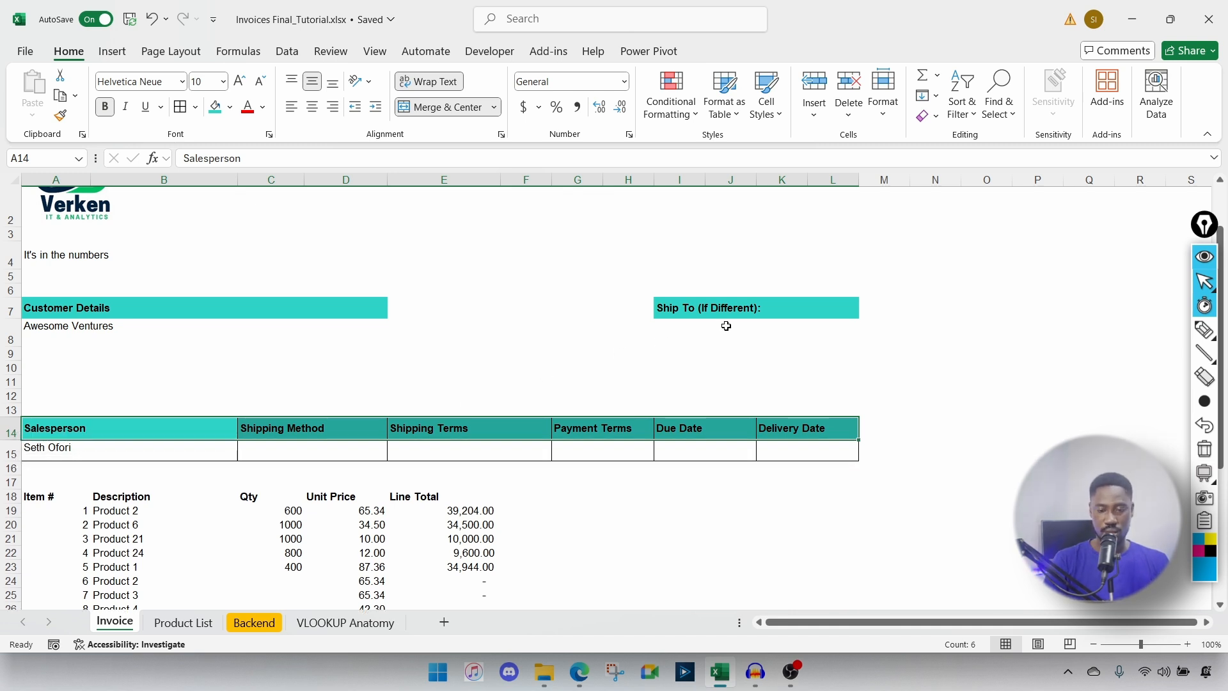
click(662, 274)
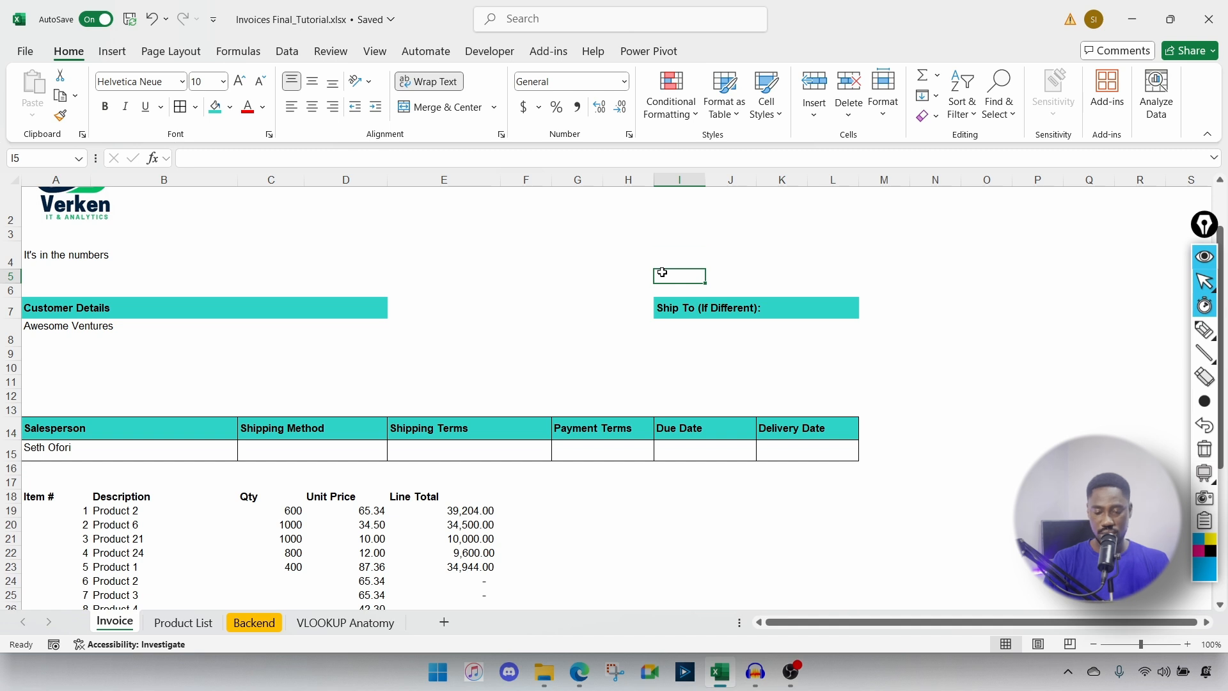
Step: Enter the 'Date:' label in cell I4
key(Up)
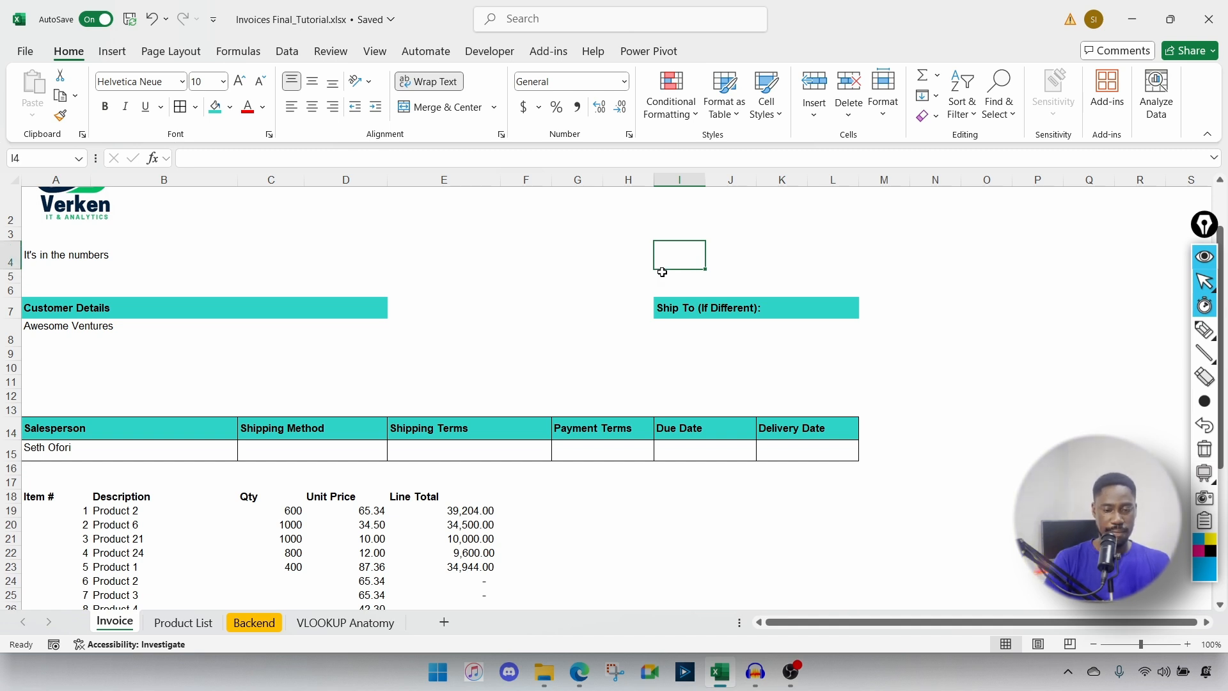
text(Date)
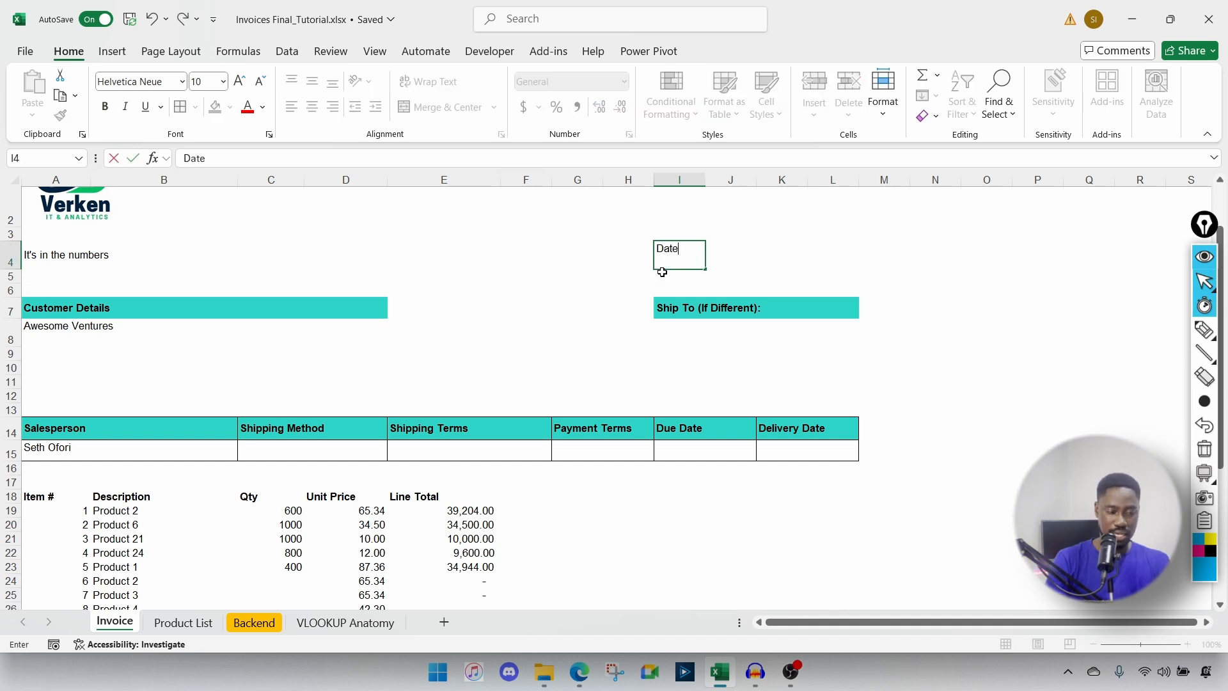
text(:)
key(Tab)
Step: Merge K4 and L4 into one cell for the date value
drag(768, 252, 848, 249)
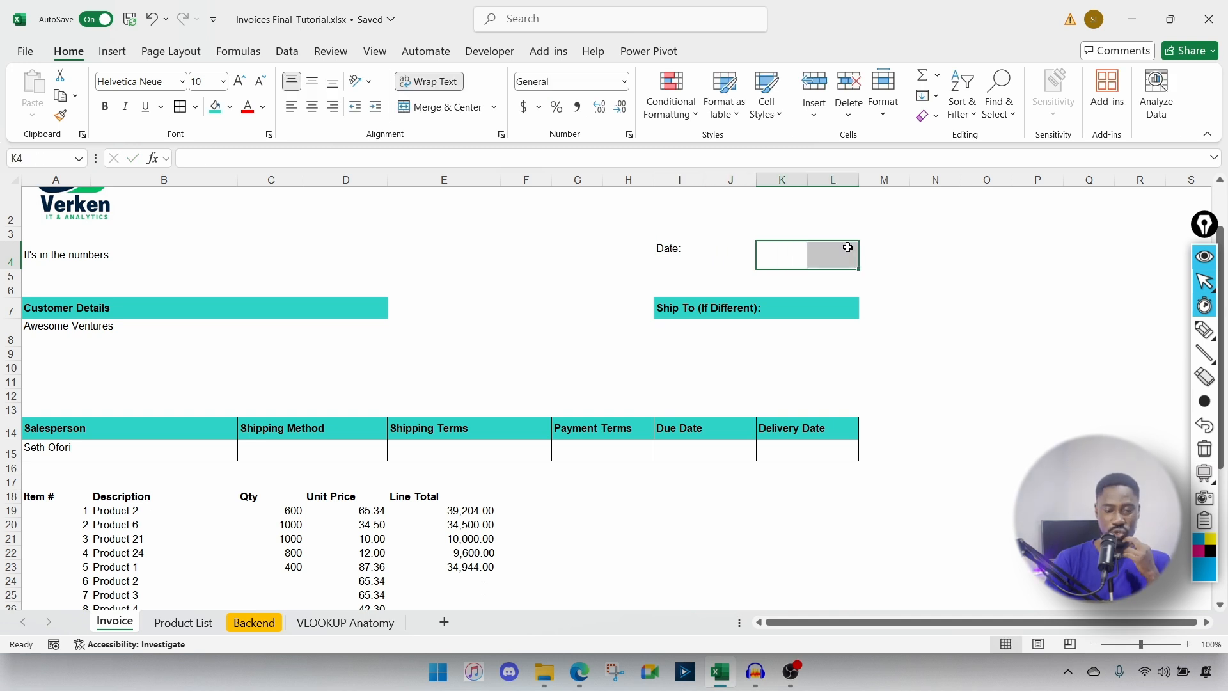
click(759, 256)
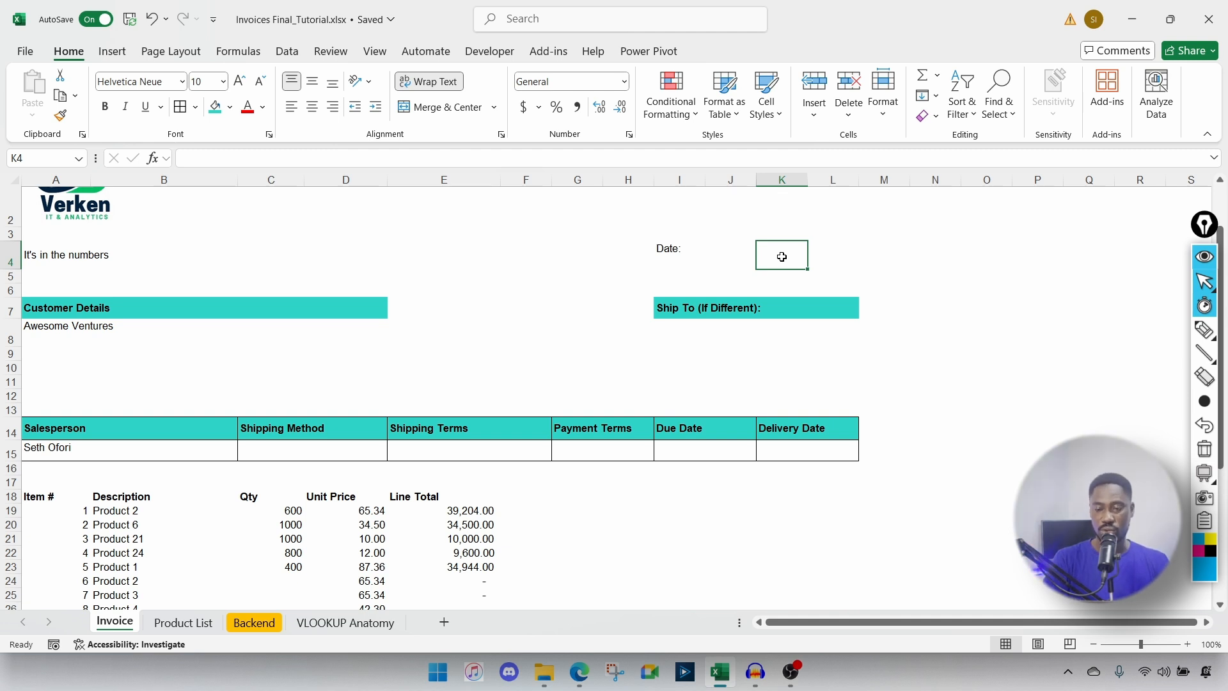
double_click(785, 257)
click(866, 250)
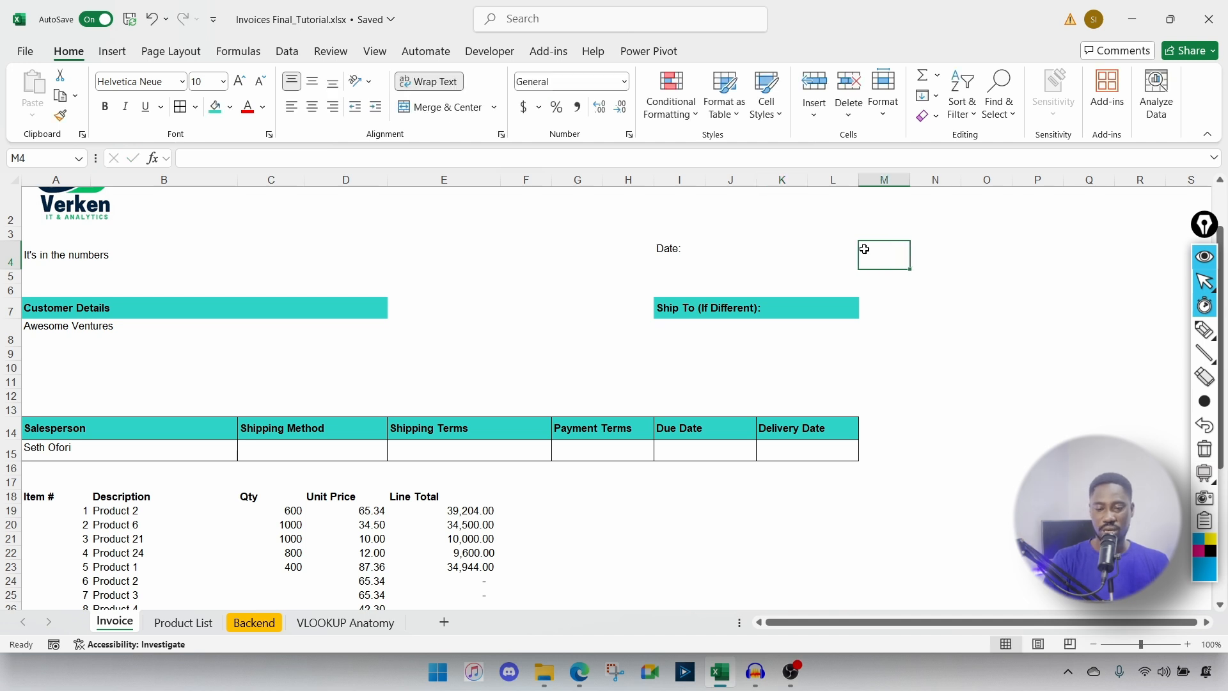
drag(774, 250, 841, 252)
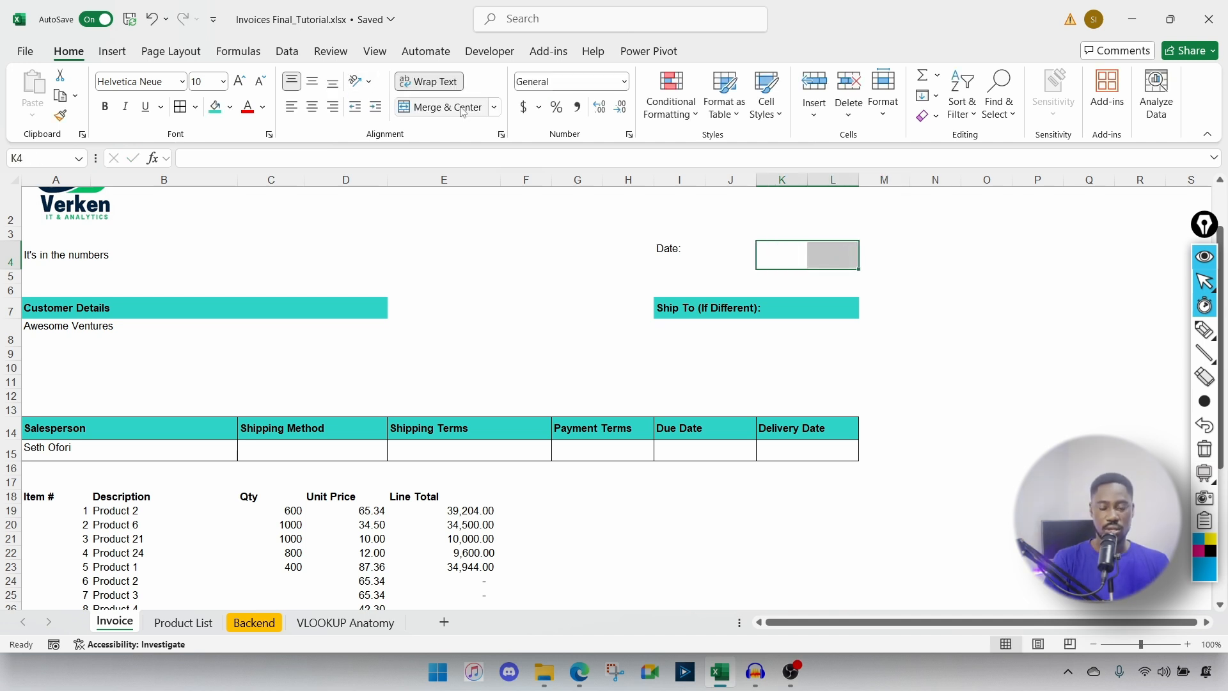
click(494, 107)
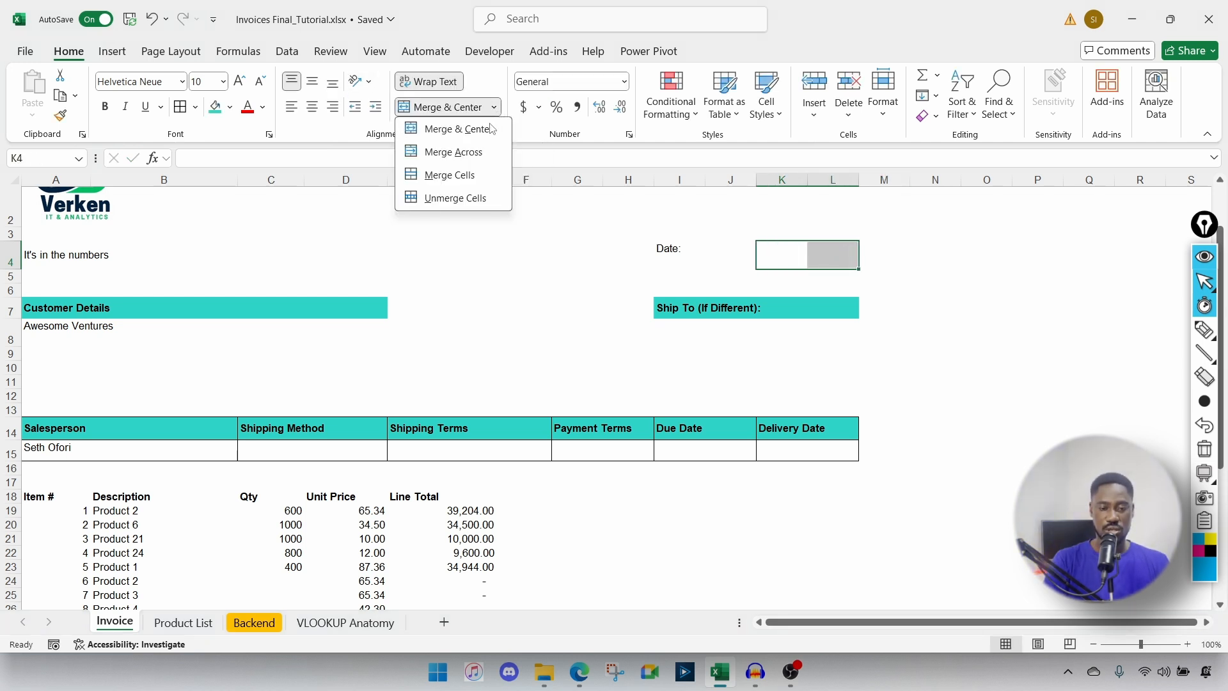
click(453, 151)
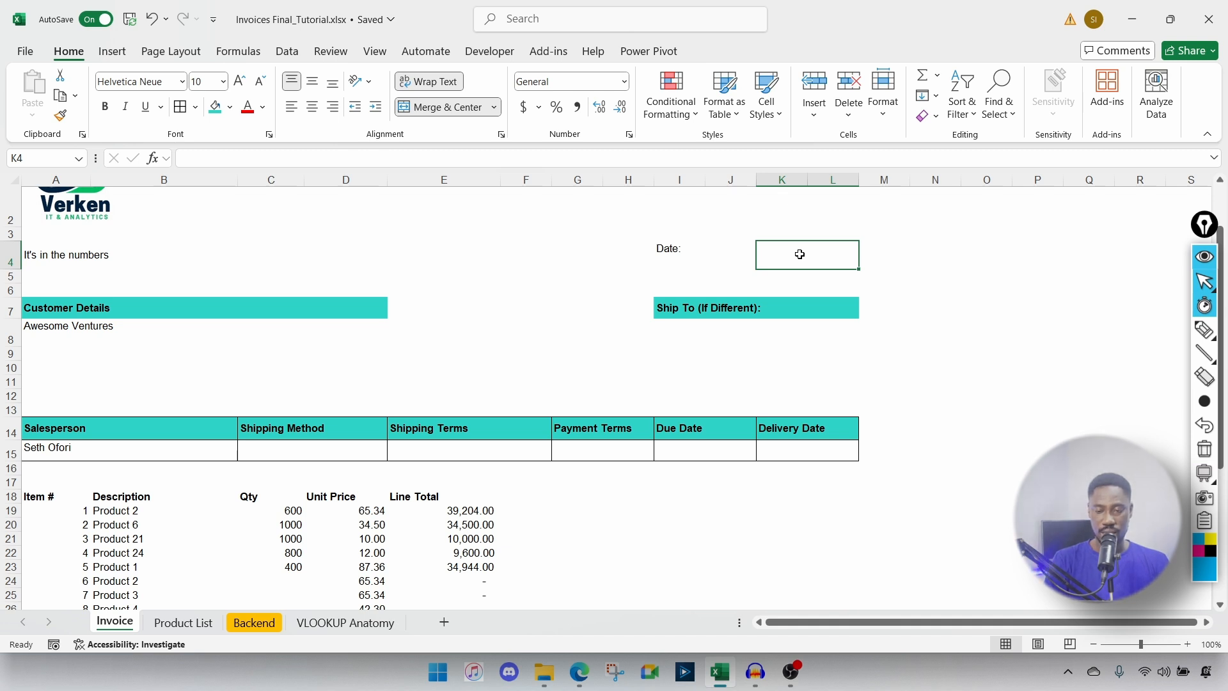
Step: Test inserting today's date with Ctrl+; in K4 and O4, then delete the O4 test date
key(ctrl+semicolon)
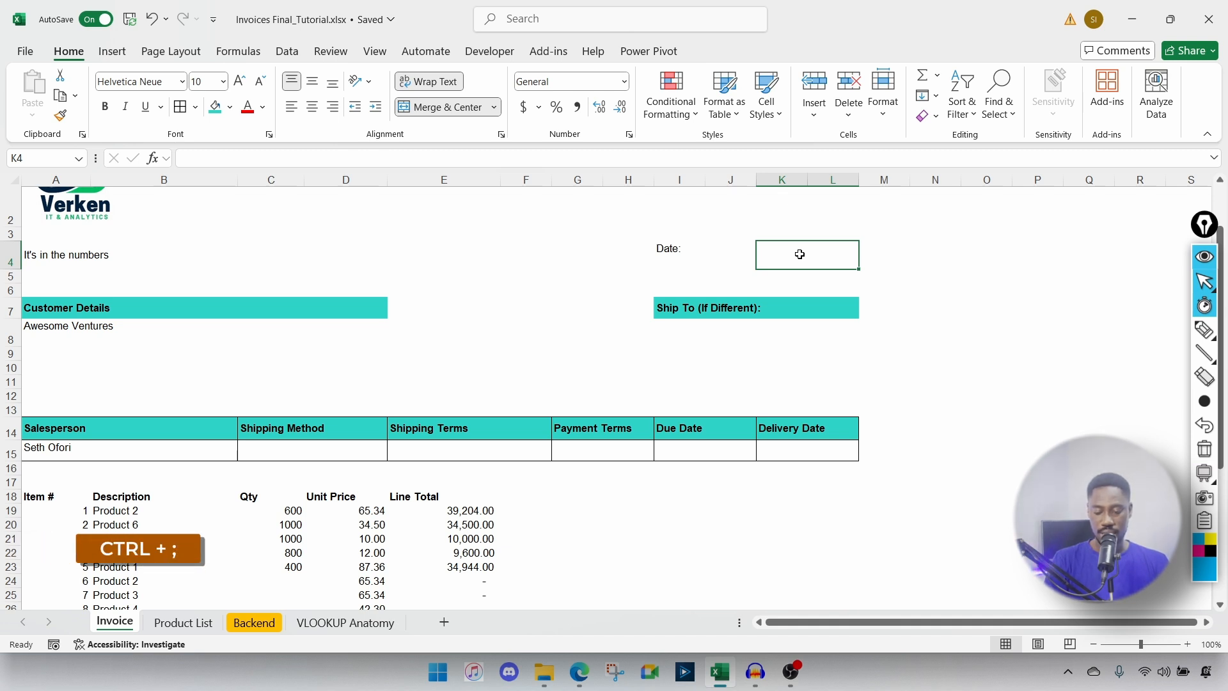
key(Return)
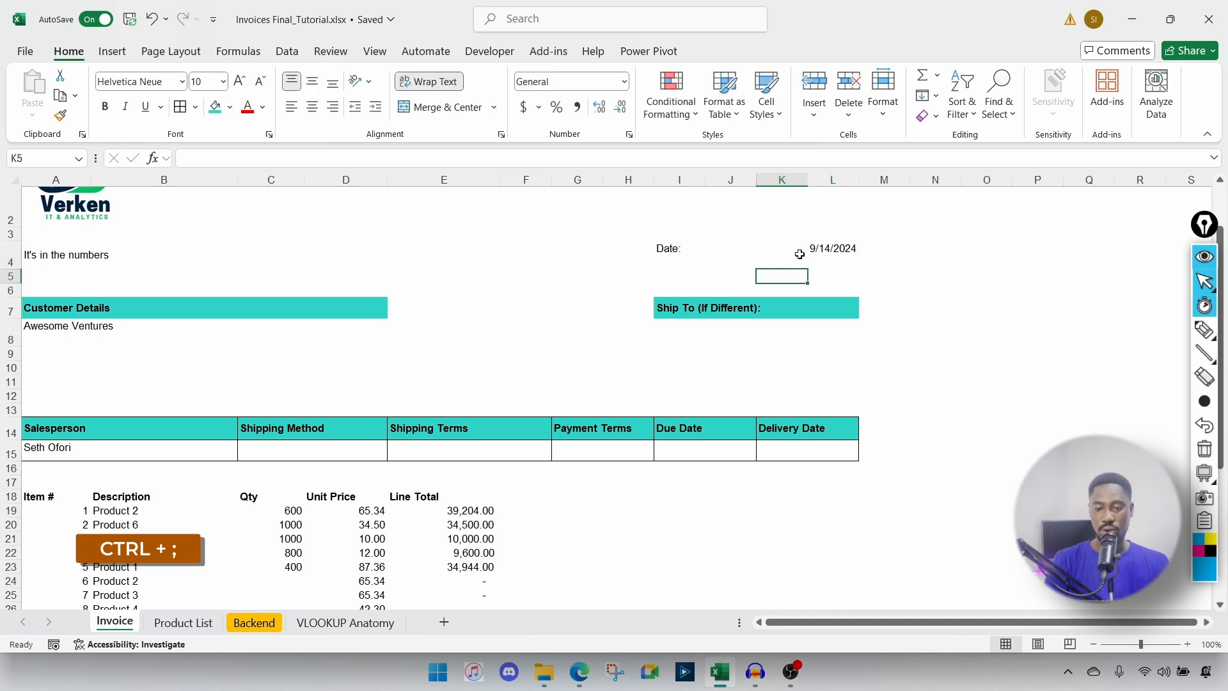
click(836, 250)
click(936, 237)
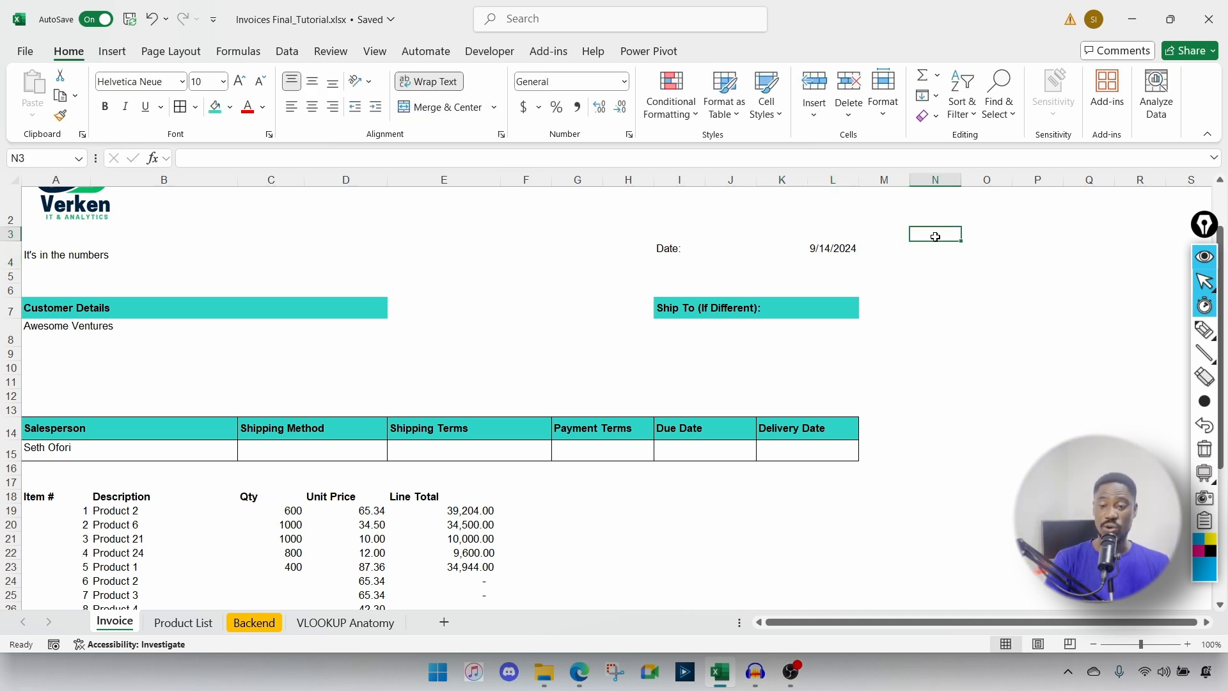
click(1004, 252)
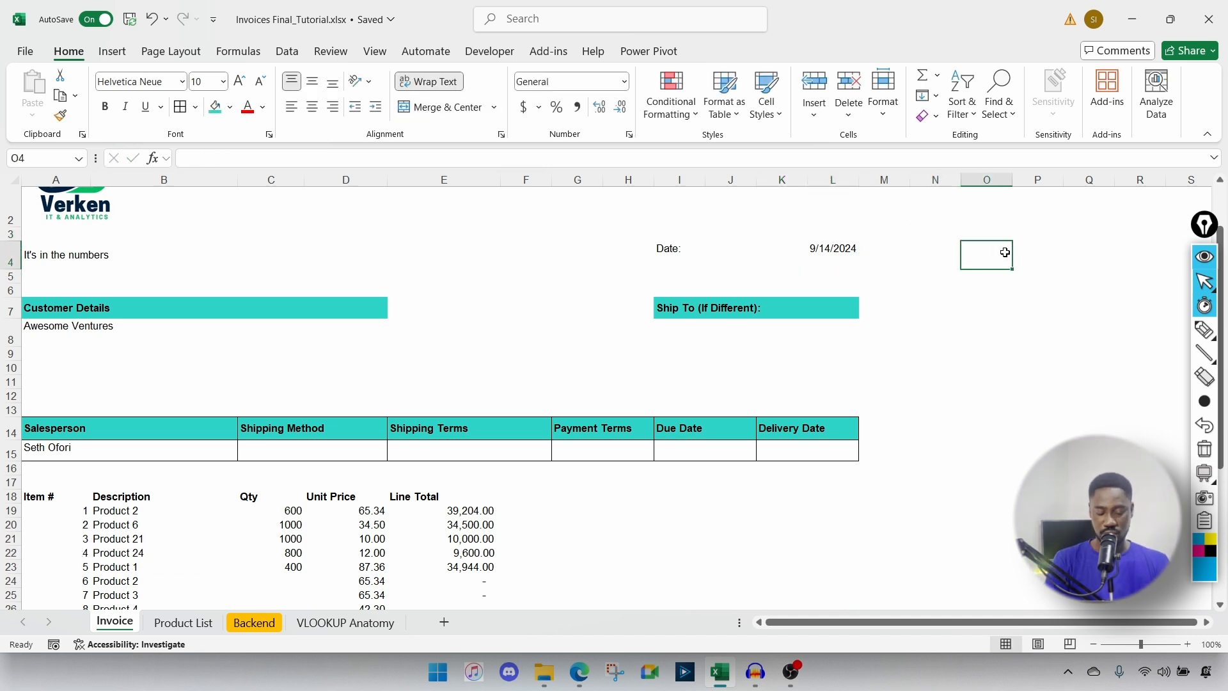
key(ctrl+semicolon)
key(Return)
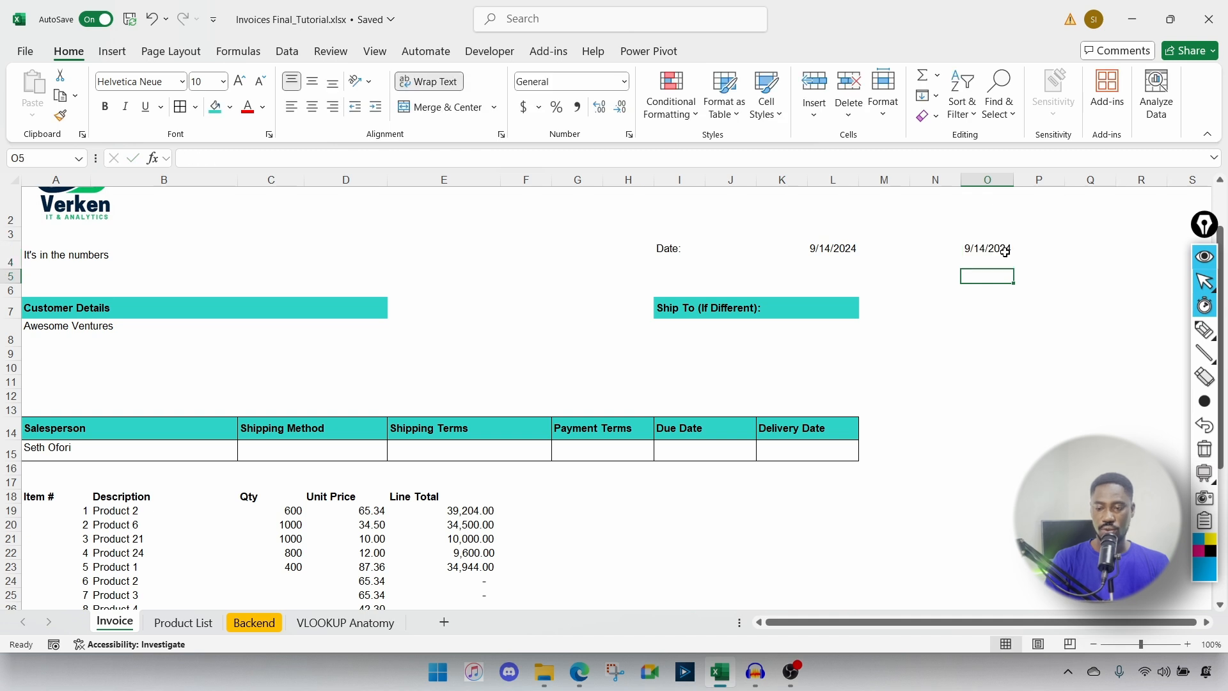
click(1005, 252)
key(Delete)
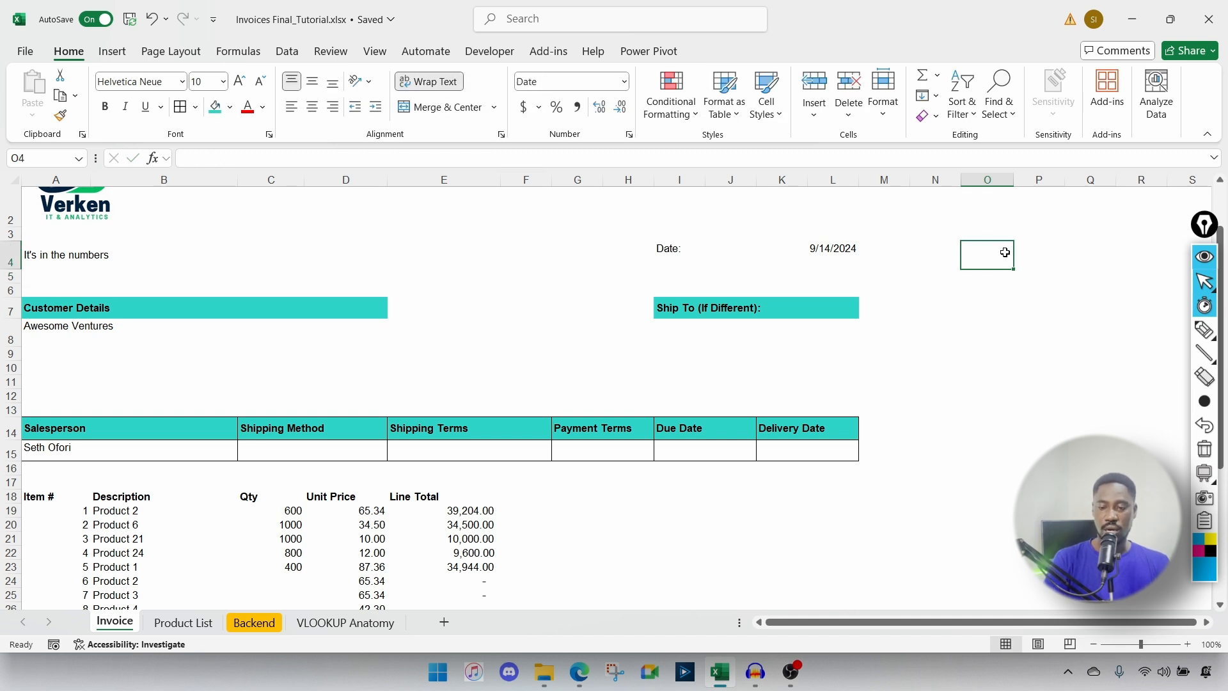
Step: Enter the formula =TODAY() in the merged K4 date cell
click(824, 251)
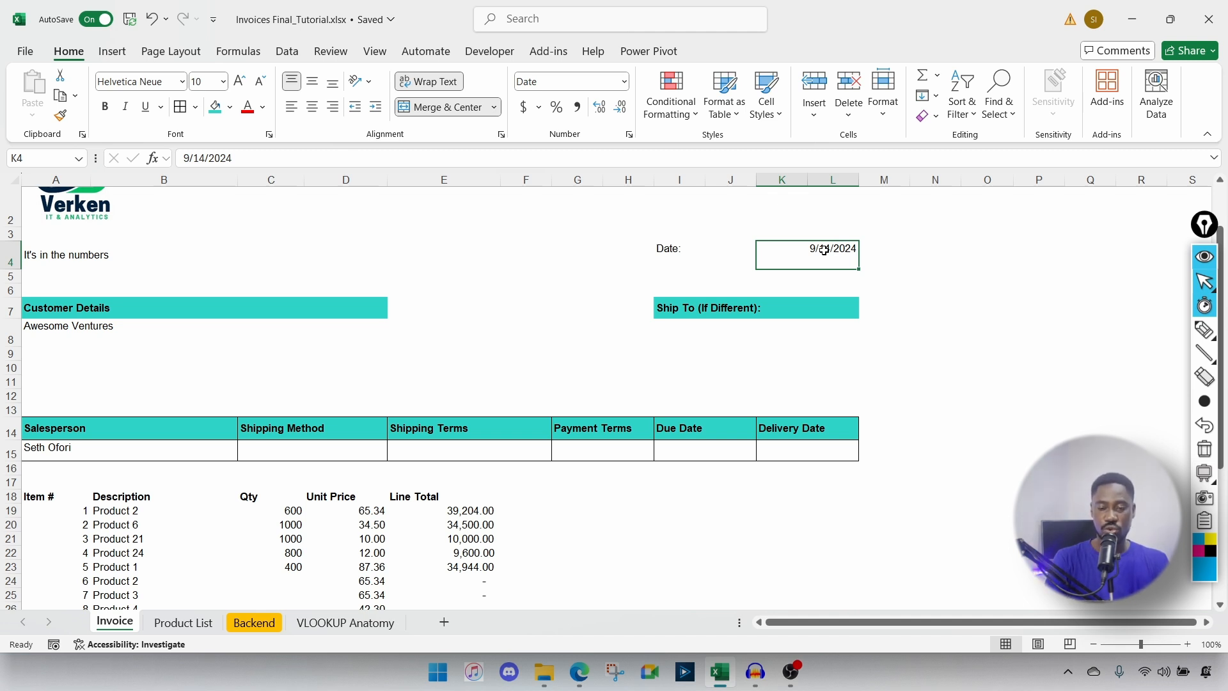
text(=TODAY()
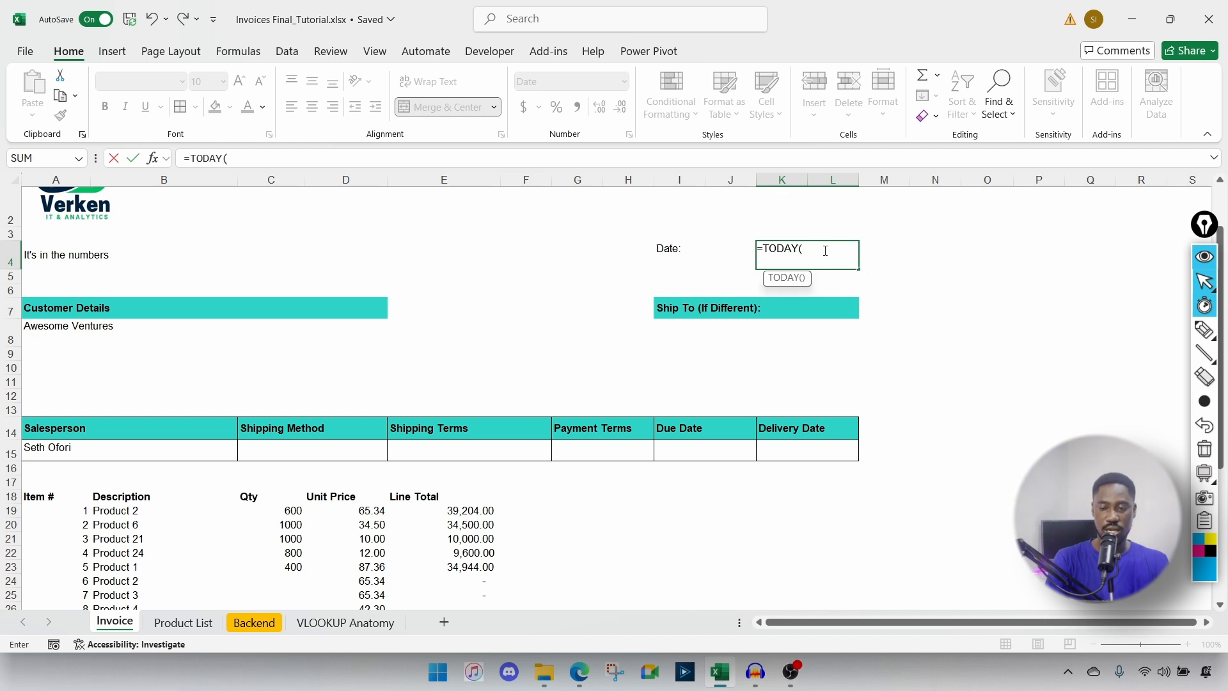
text())
key(Return)
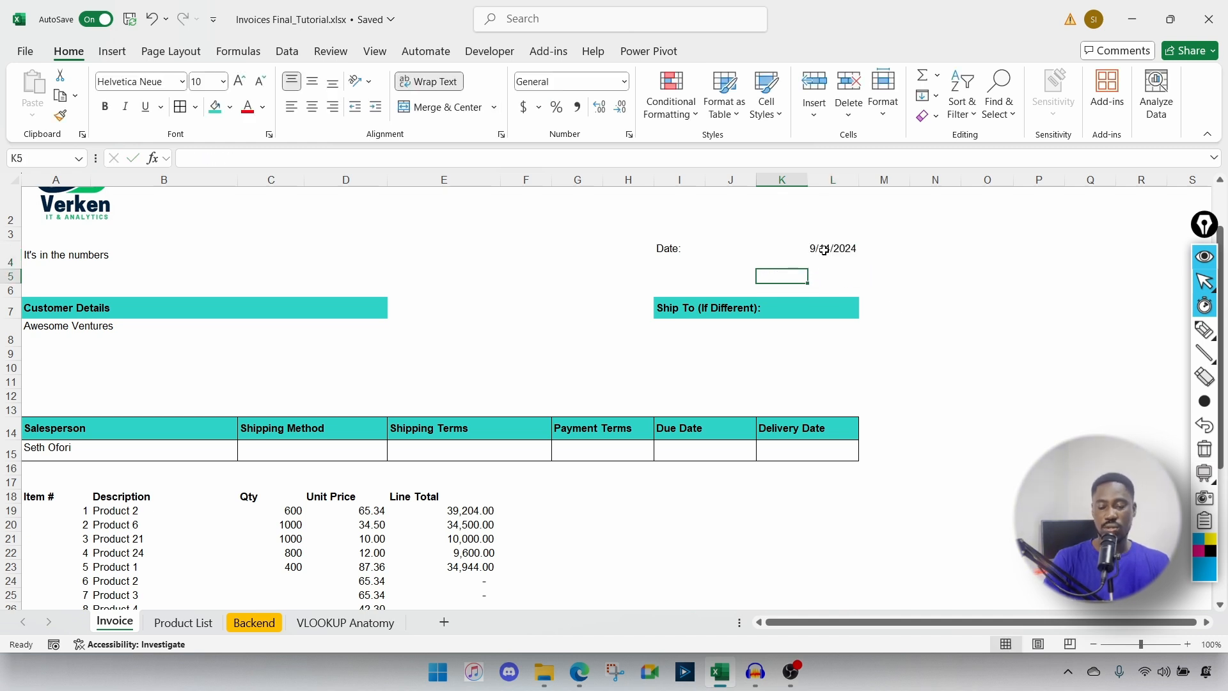
click(812, 248)
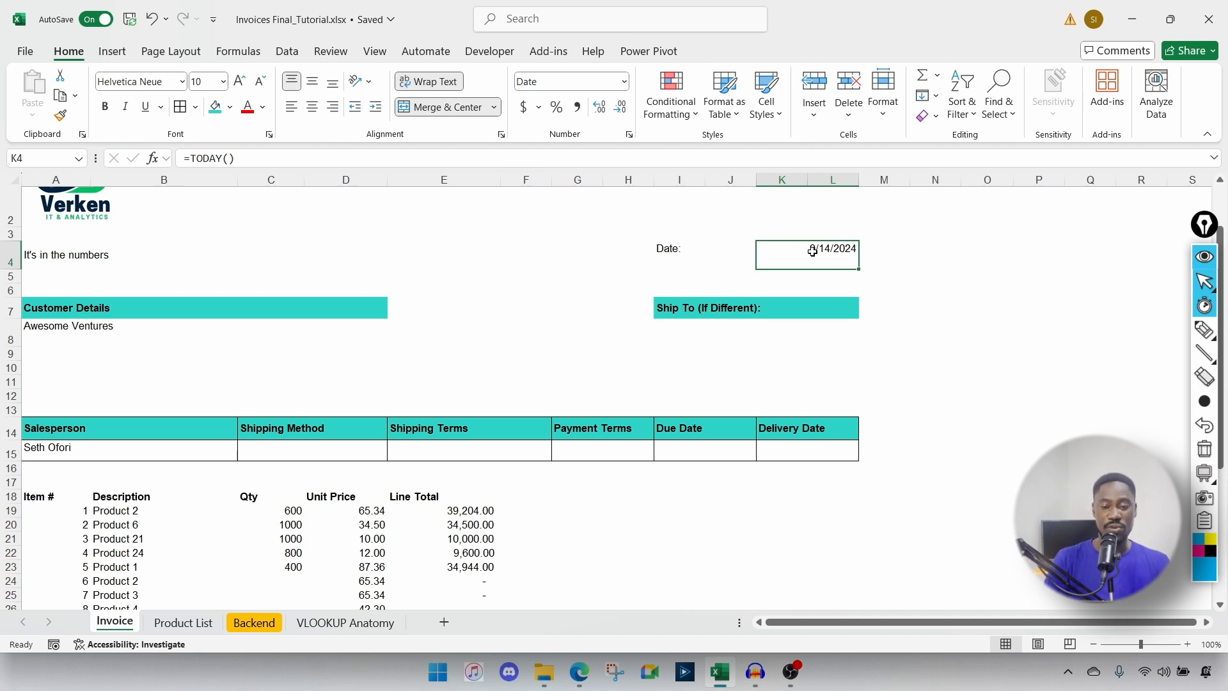
Step: Apply the custom format dd-mmm-yyy to K4 so it shows 14-Sep-2024
key(ctrl+1)
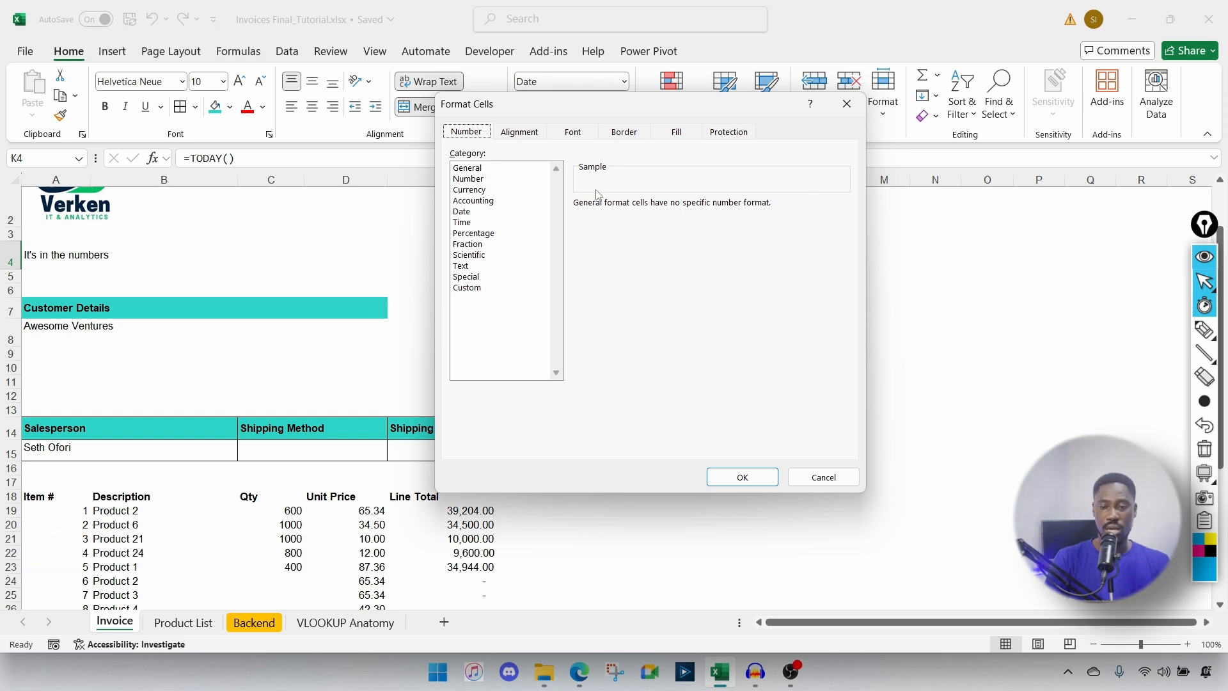
drag(612, 111, 462, 165)
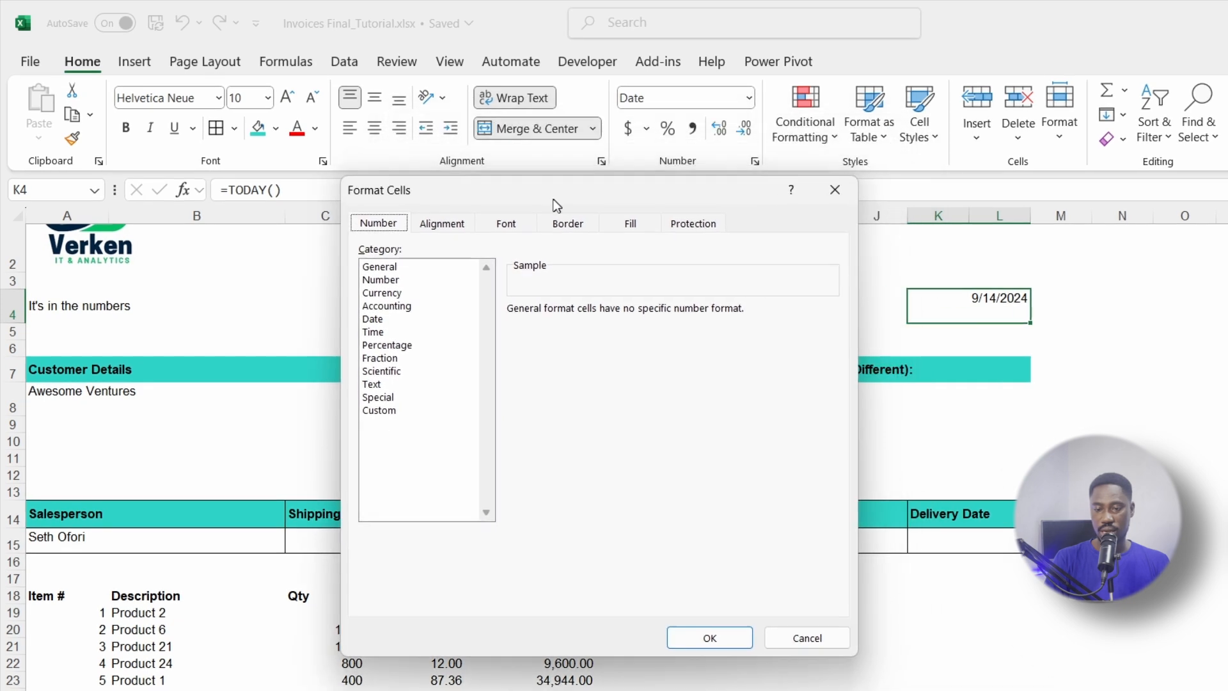
drag(553, 199, 553, 199)
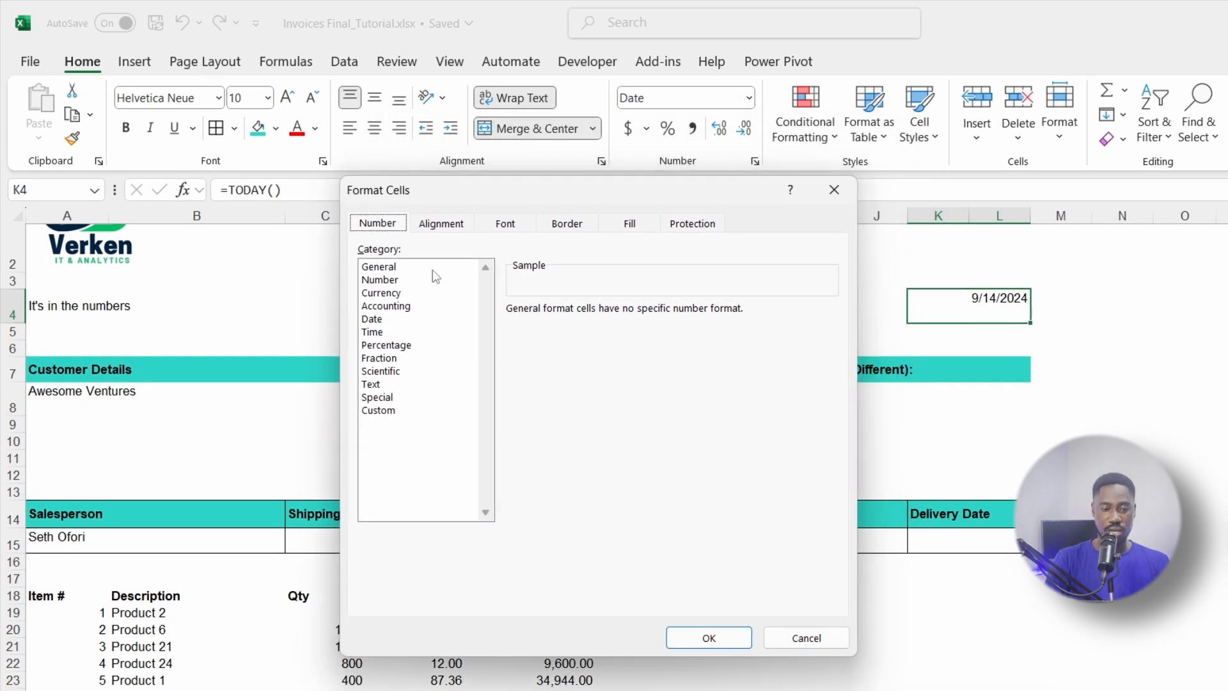
click(381, 412)
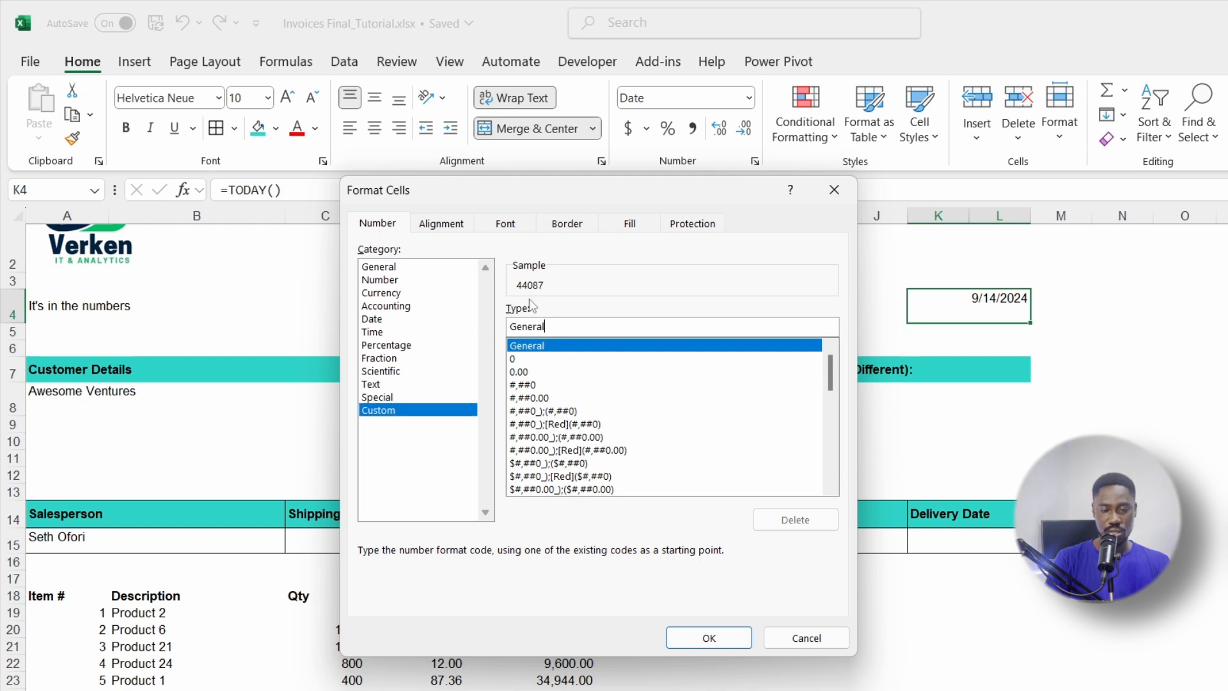
double_click(549, 326)
key(BackSpace)
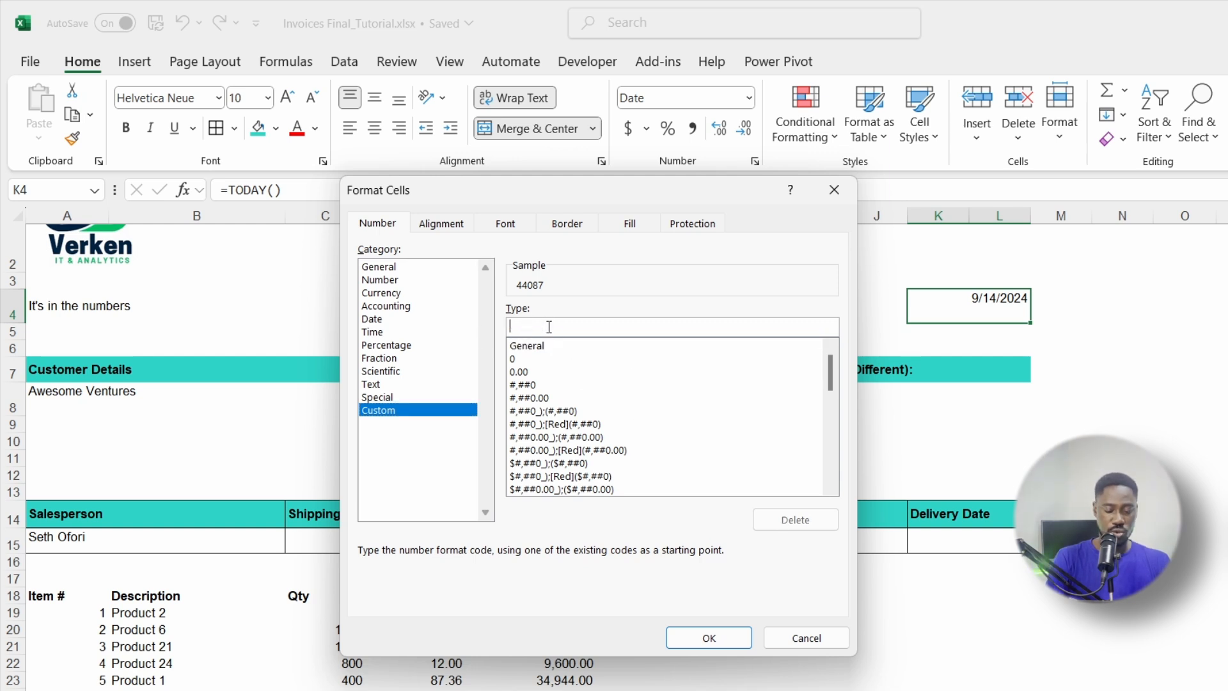
text(dd)
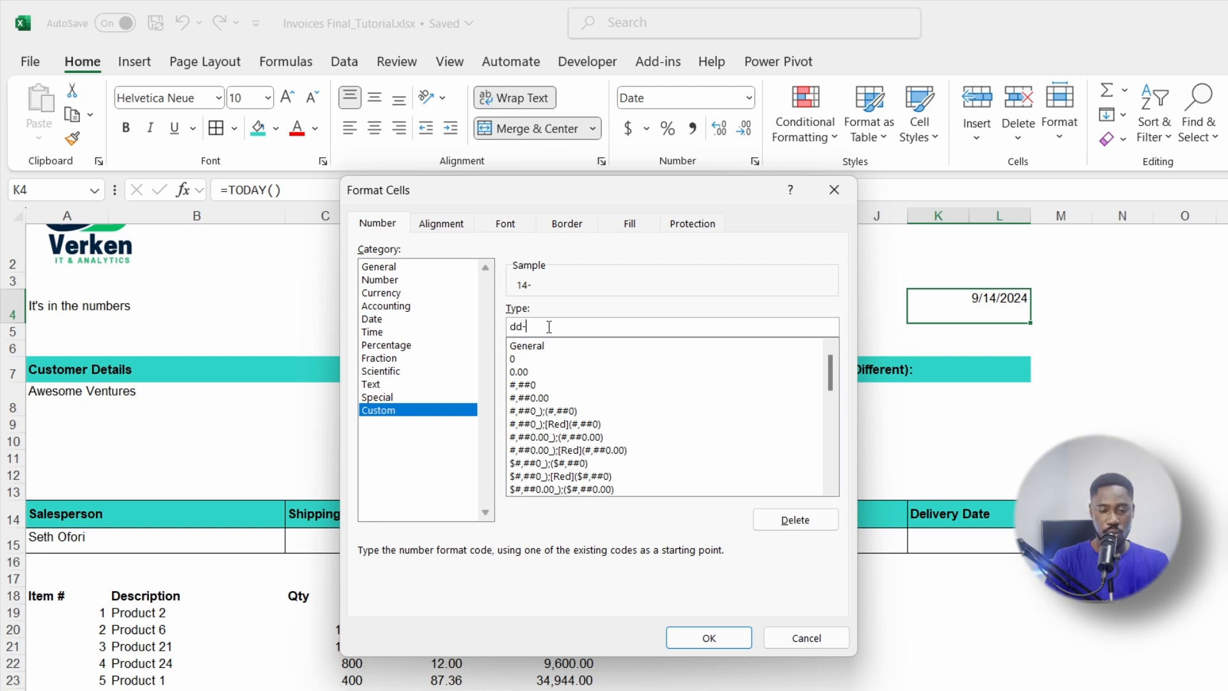
text(-)
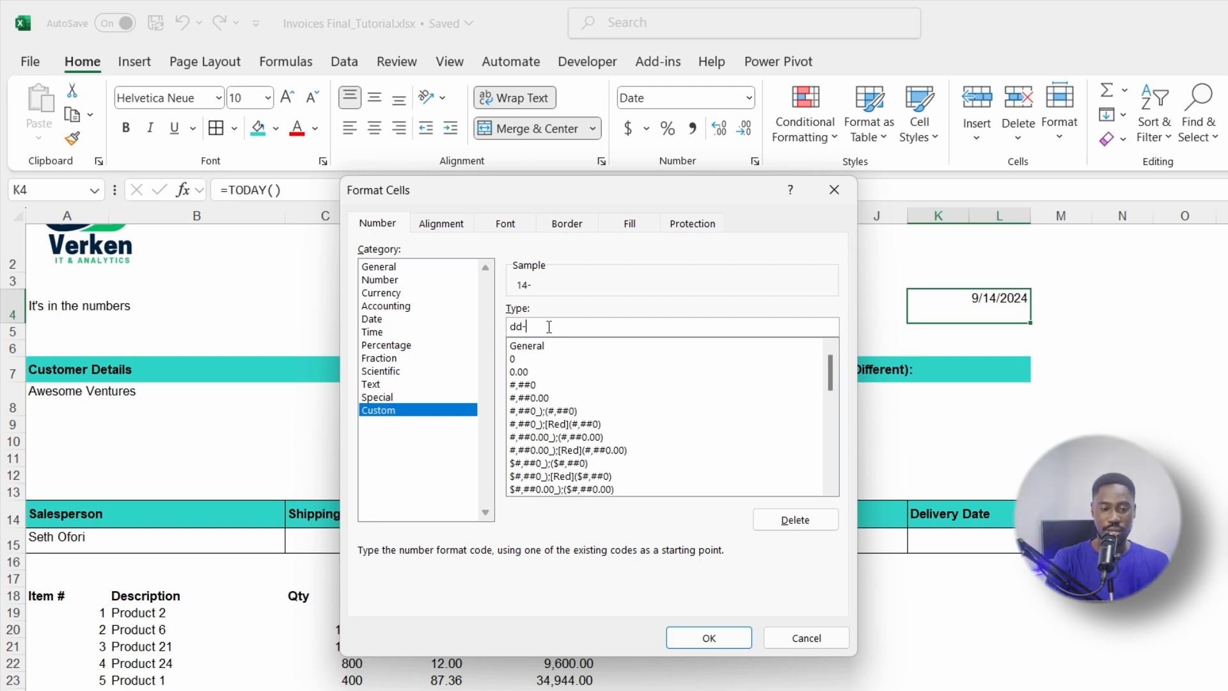
text(mm)
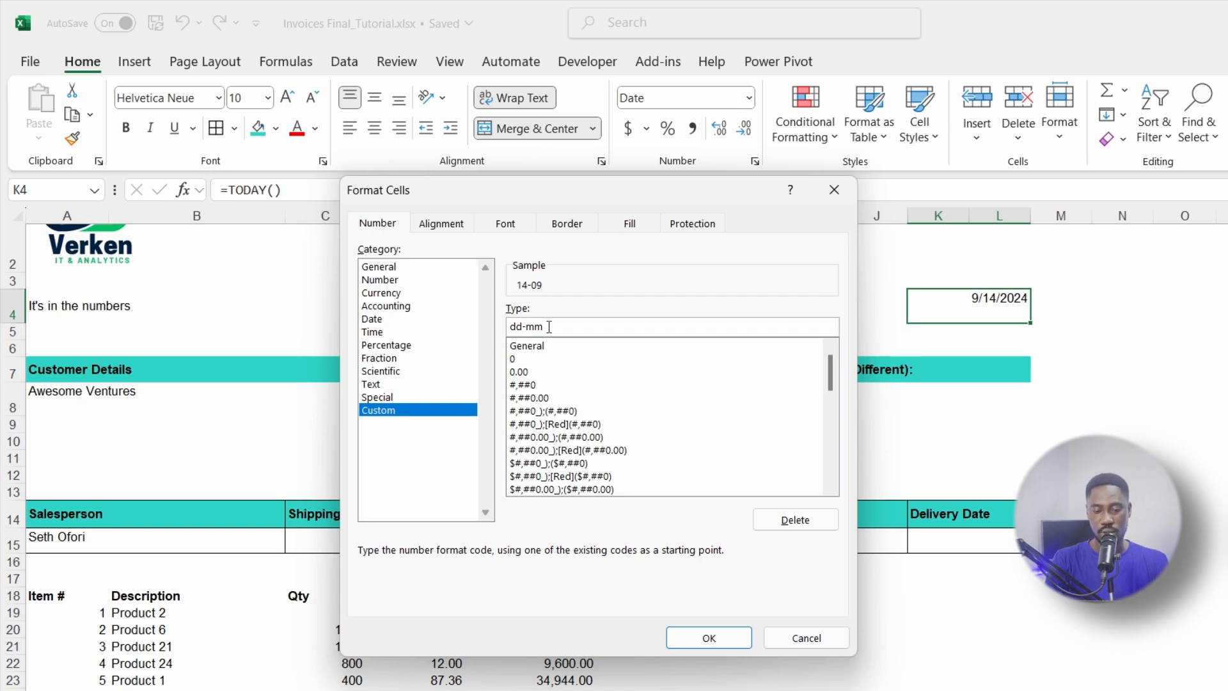
text(m)
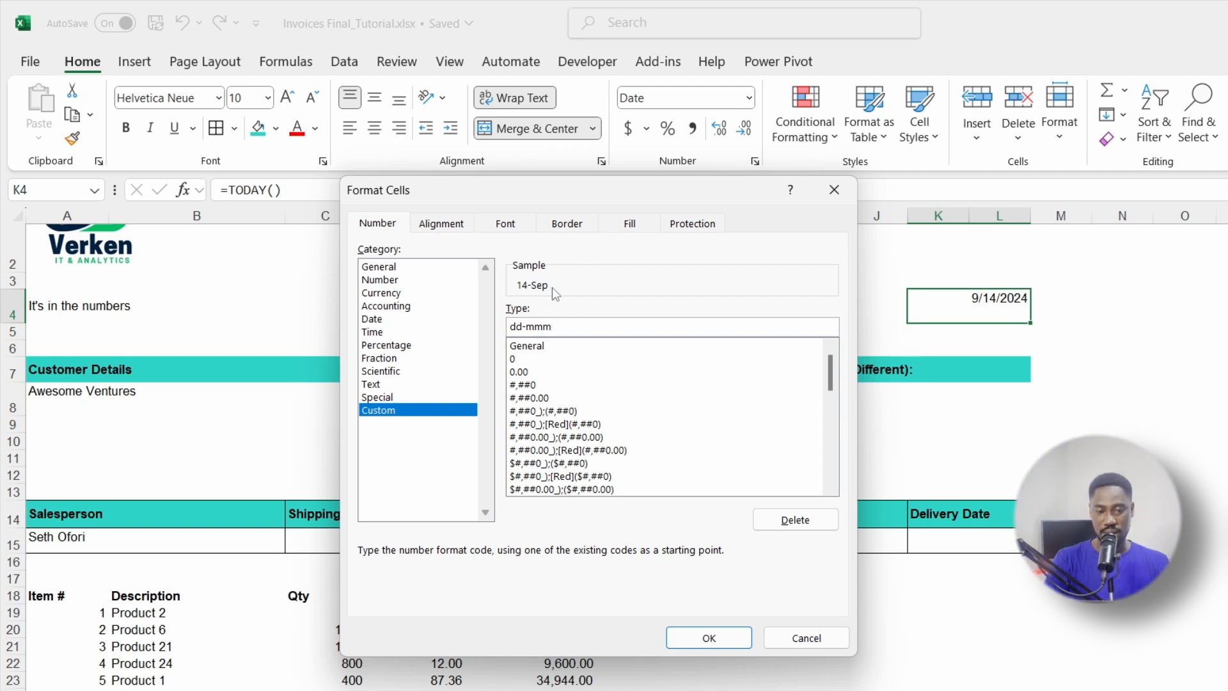
text(-)
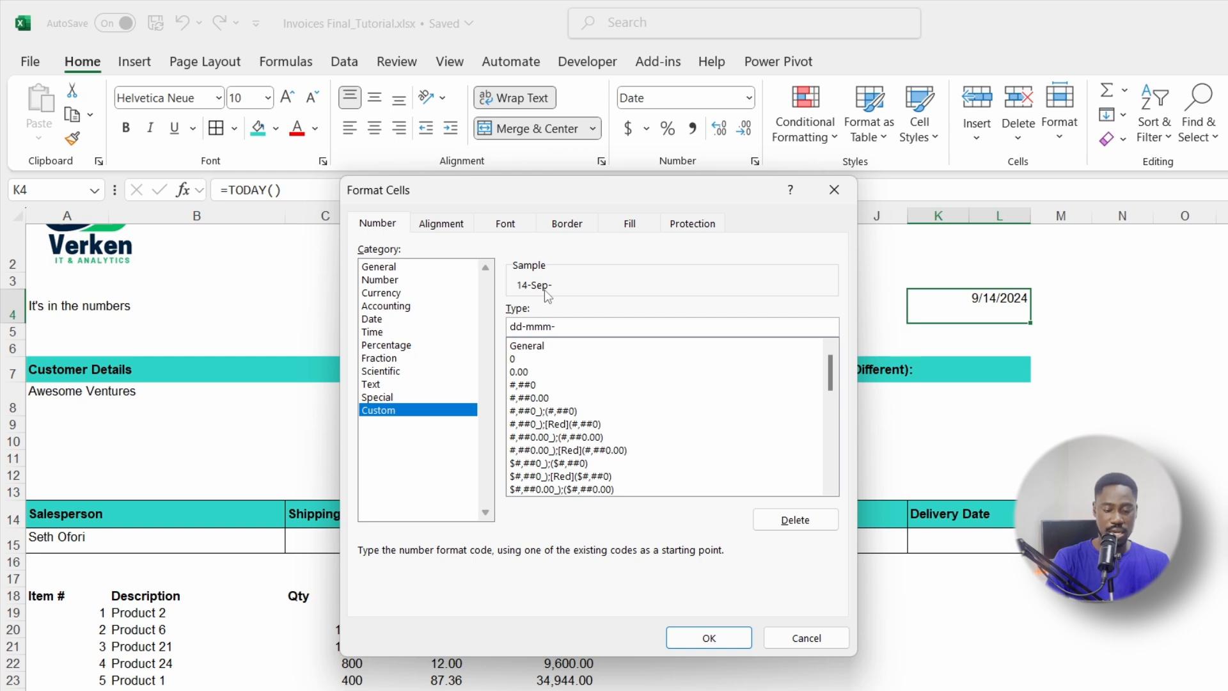
text(yyy)
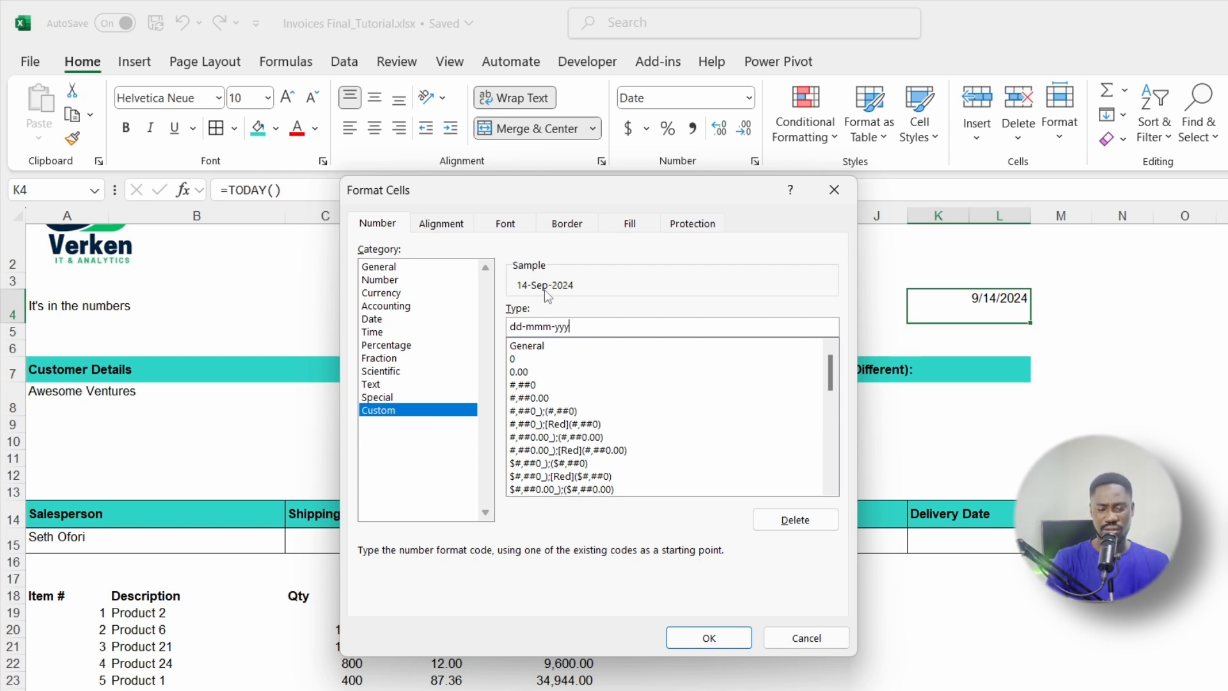
click(703, 638)
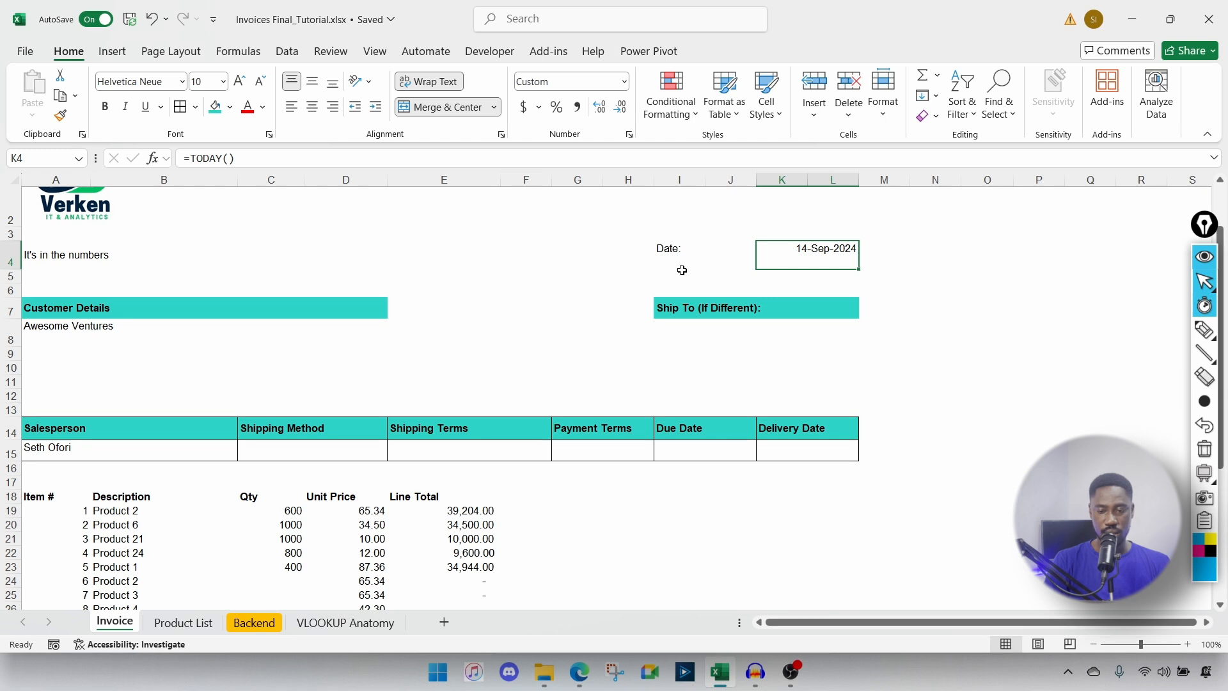
click(816, 327)
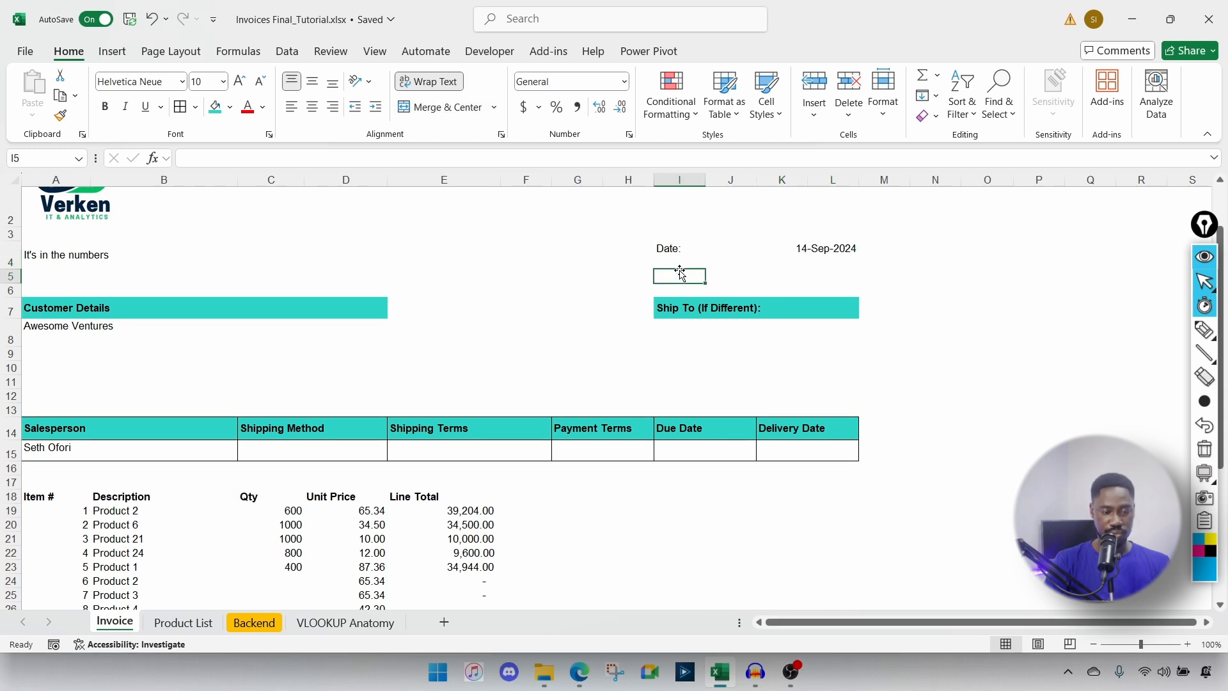
Step: Enter the Validity label in I5 and merge K5:L5 into one cell
text(Valid)
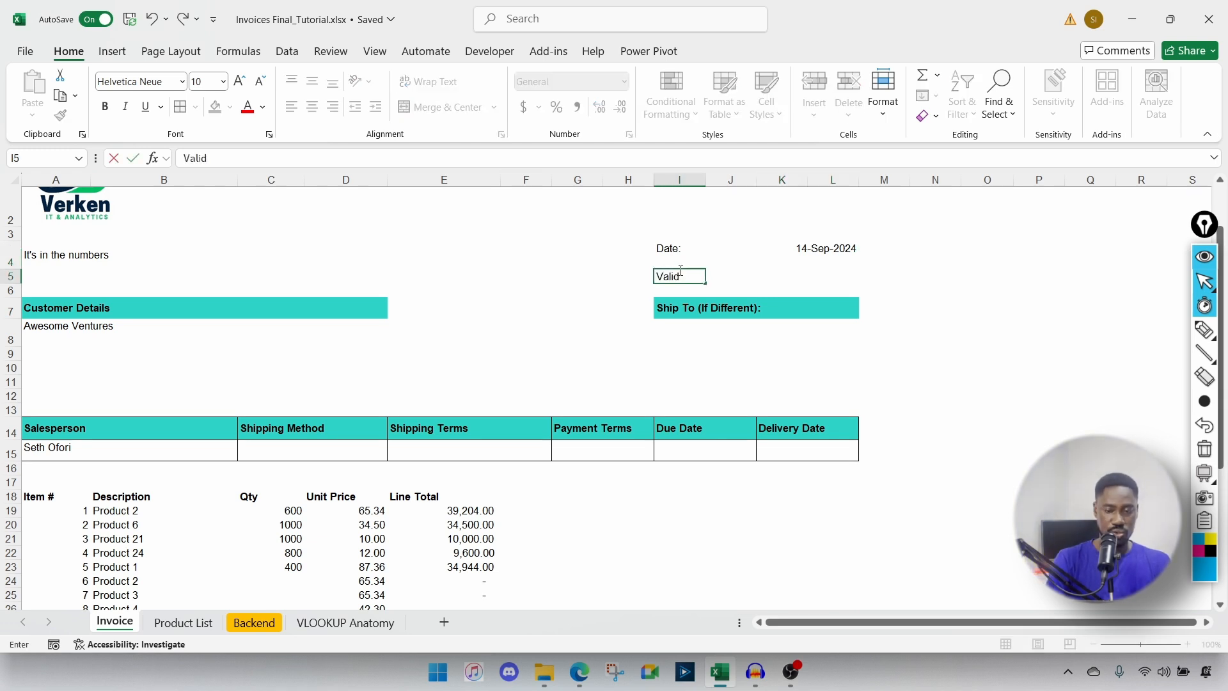
text(ity)
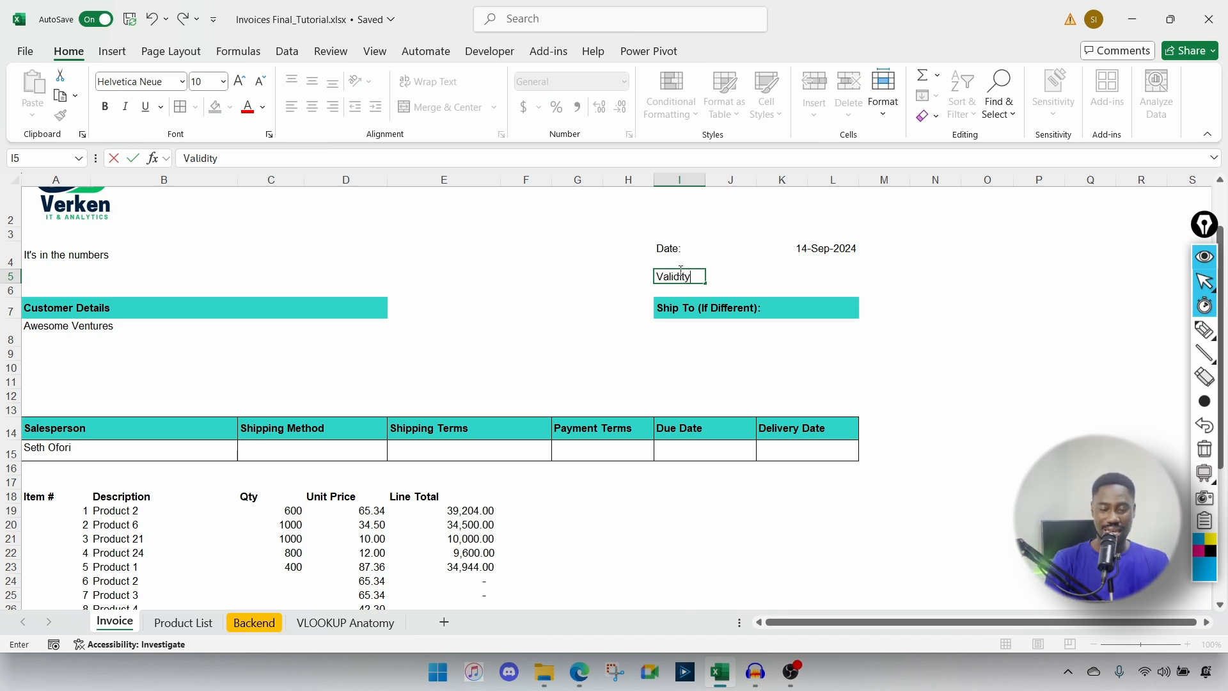
click(822, 279)
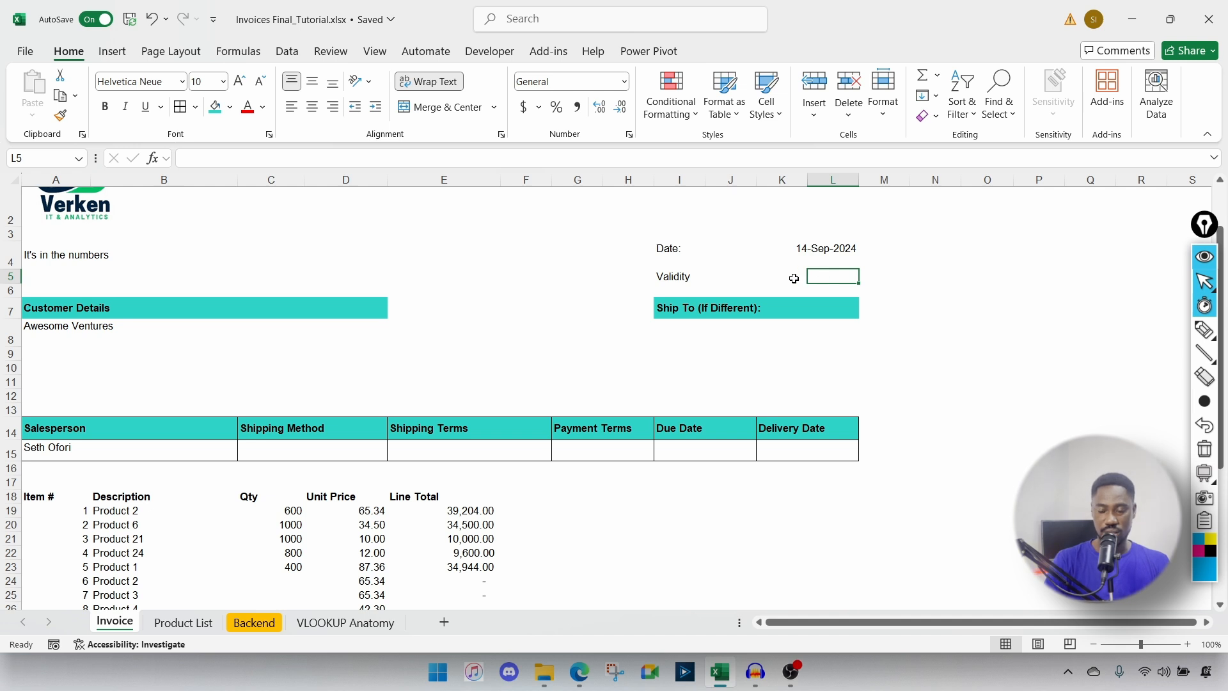
click(794, 278)
click(800, 255)
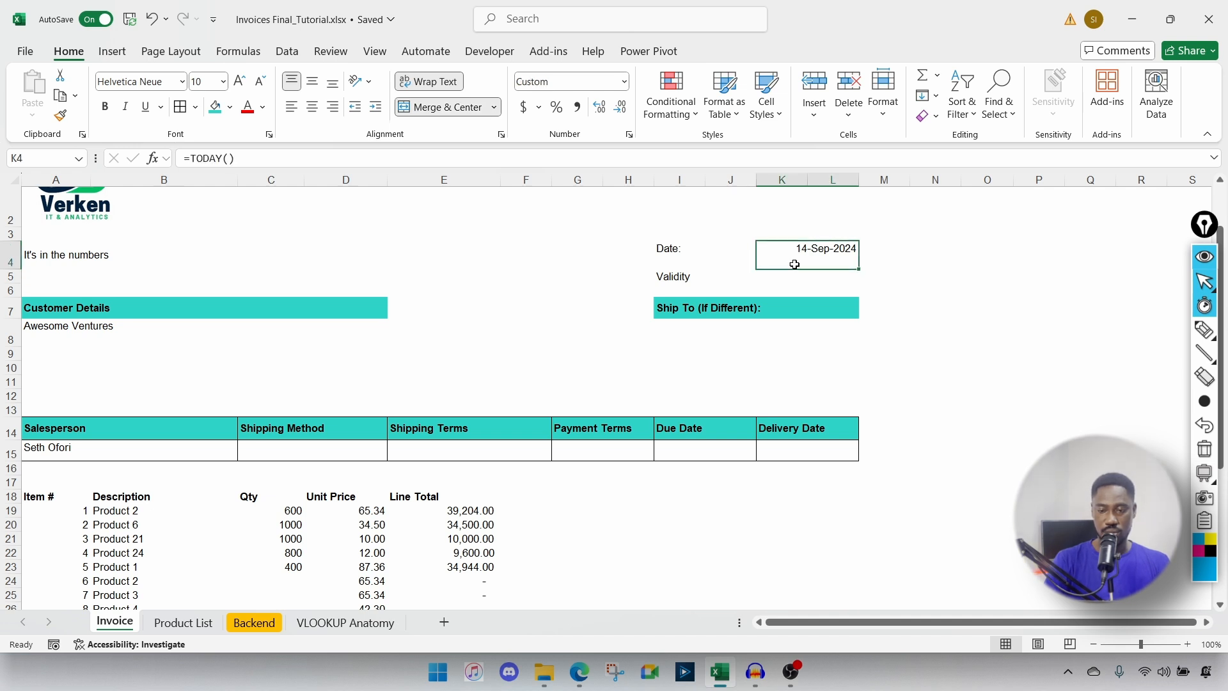
drag(791, 277, 833, 277)
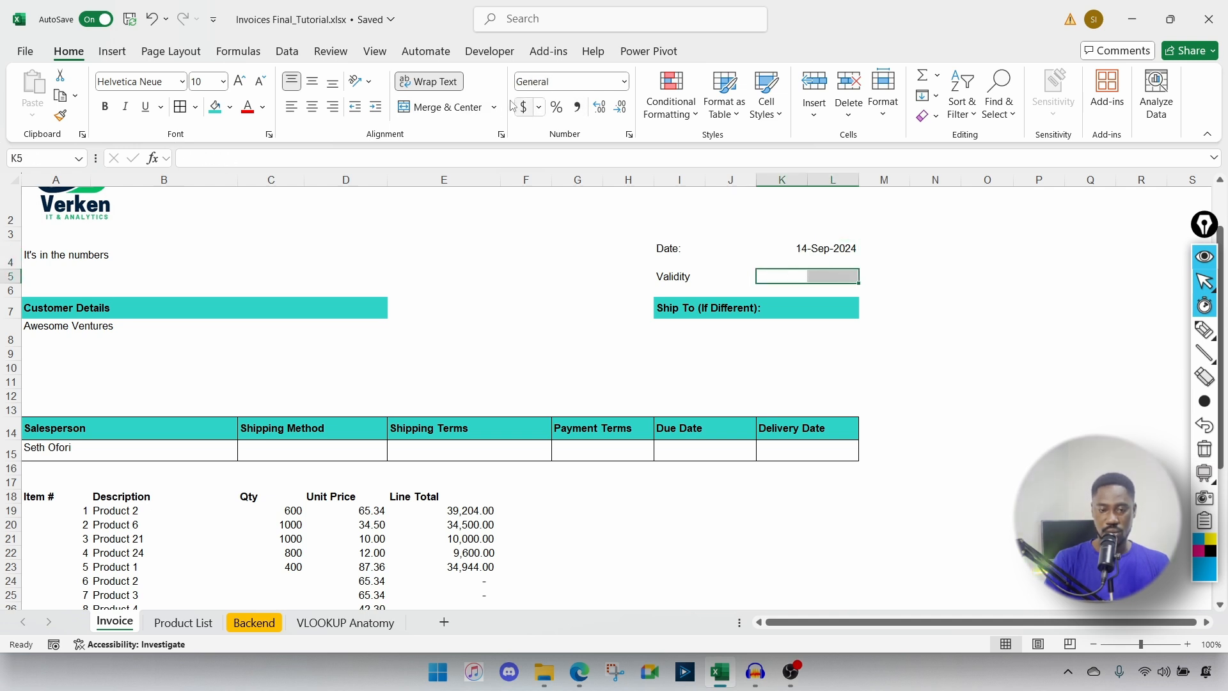
click(477, 108)
click(493, 108)
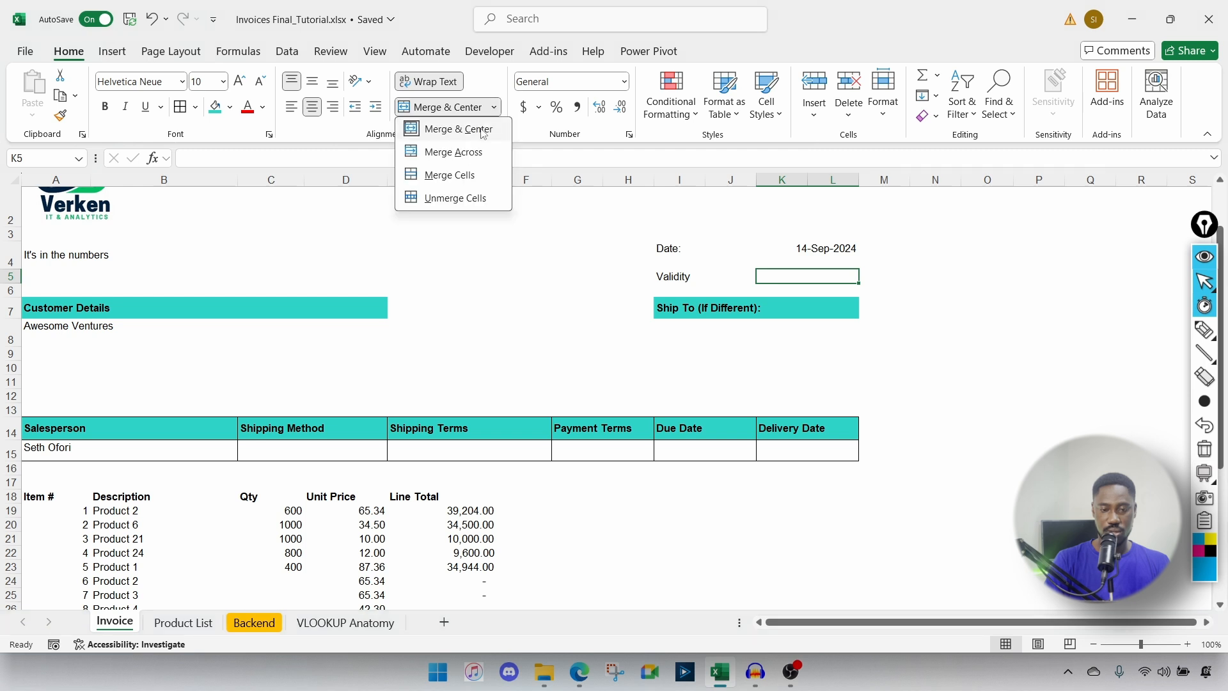
click(469, 152)
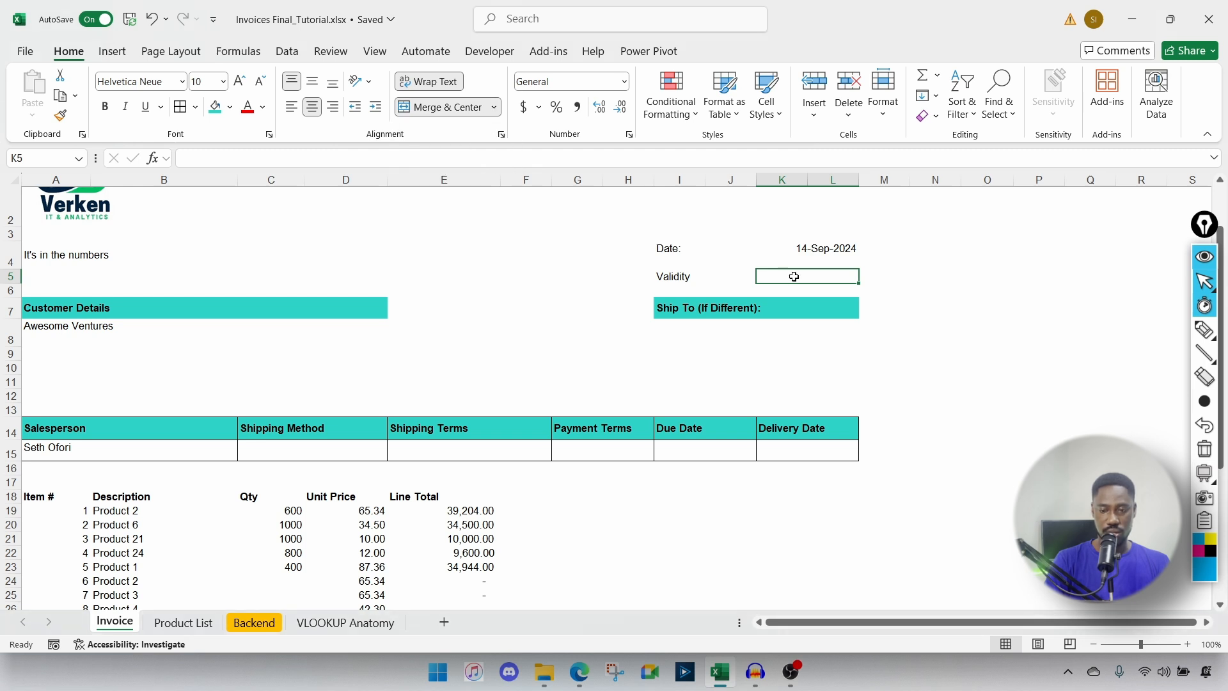
Step: Enter '14 days' as the validity value in K5
text(14)
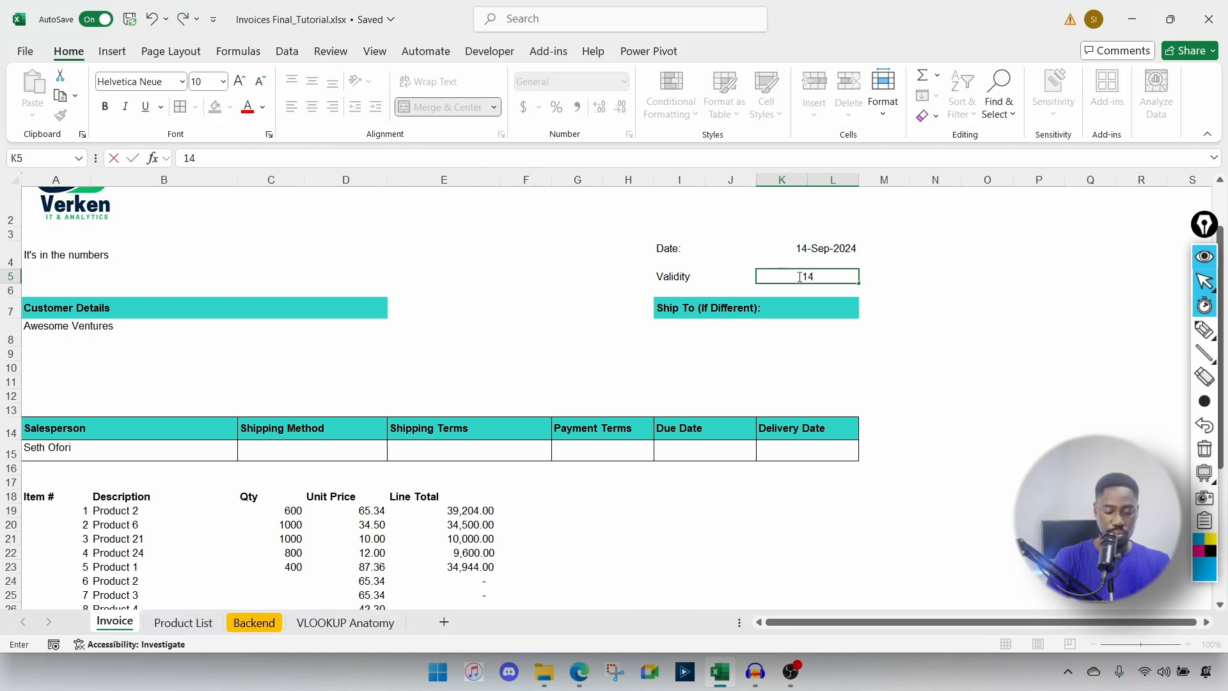
text( days)
key(Return)
click(803, 249)
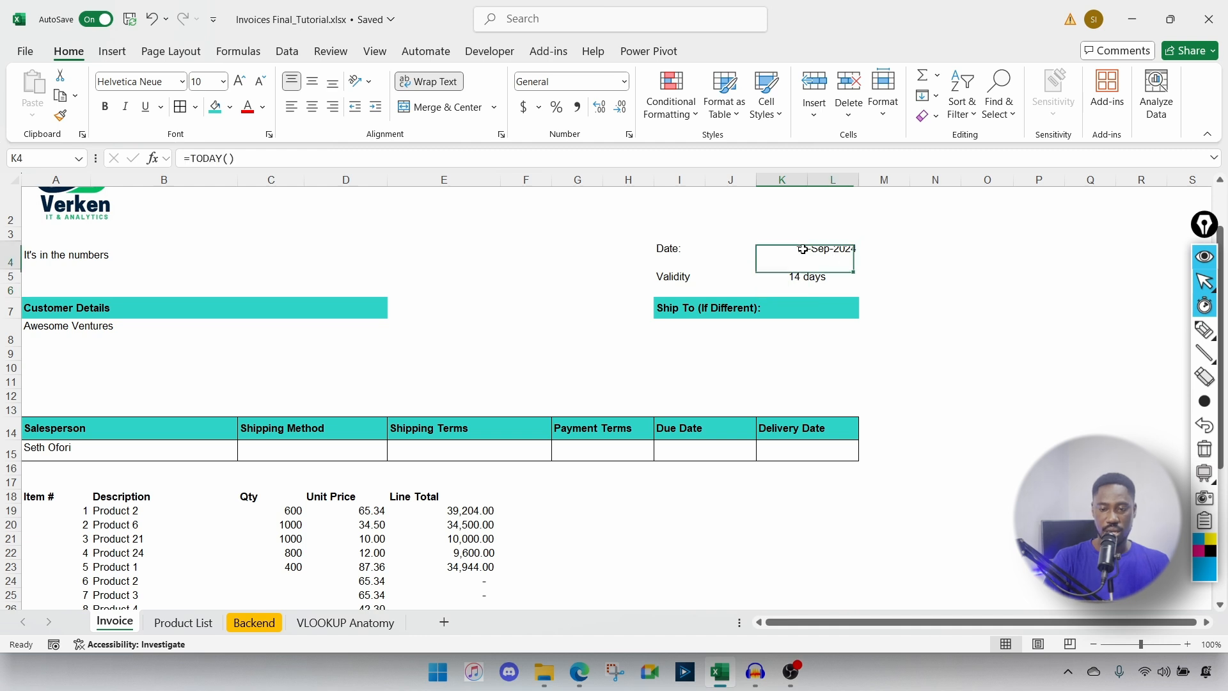
drag(803, 249, 803, 277)
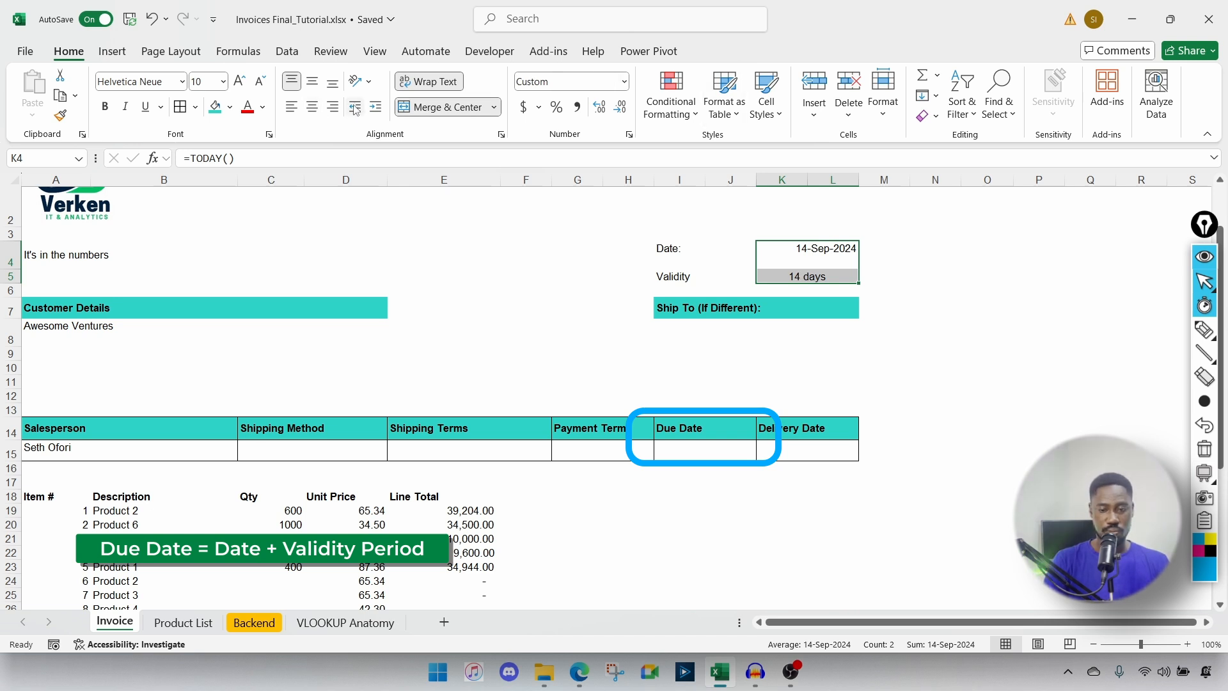
Step: Left-align the date and validity values and give K4 and K5 outside borders
click(297, 111)
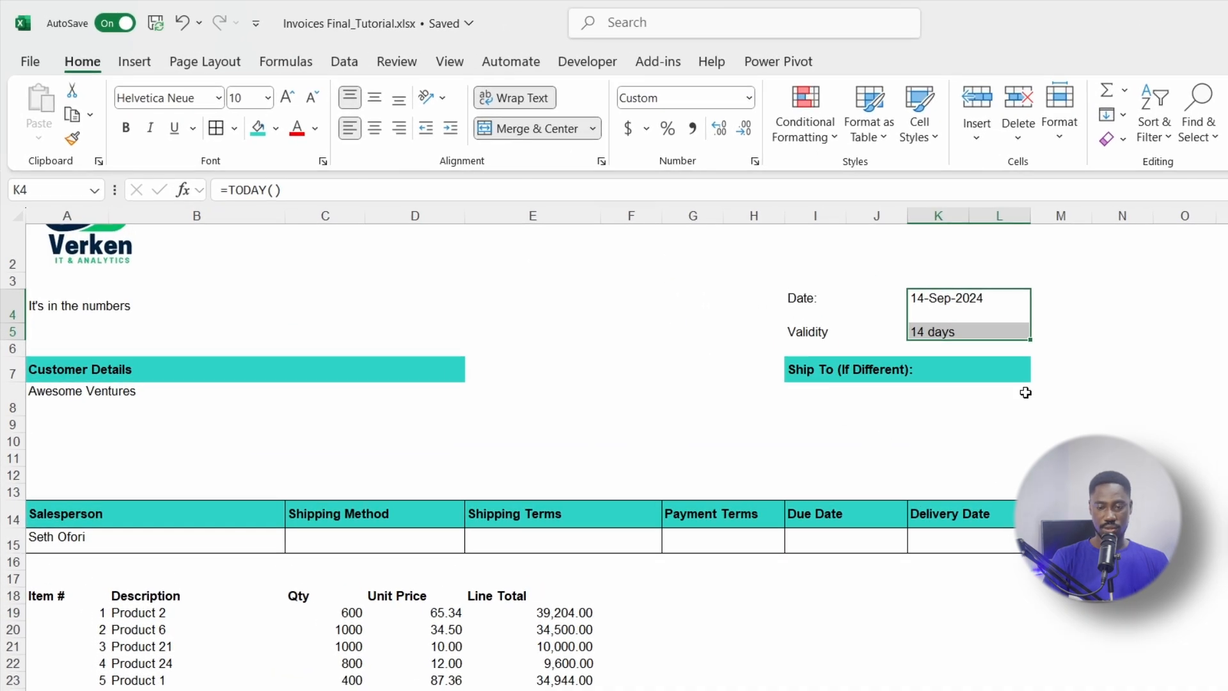
click(777, 249)
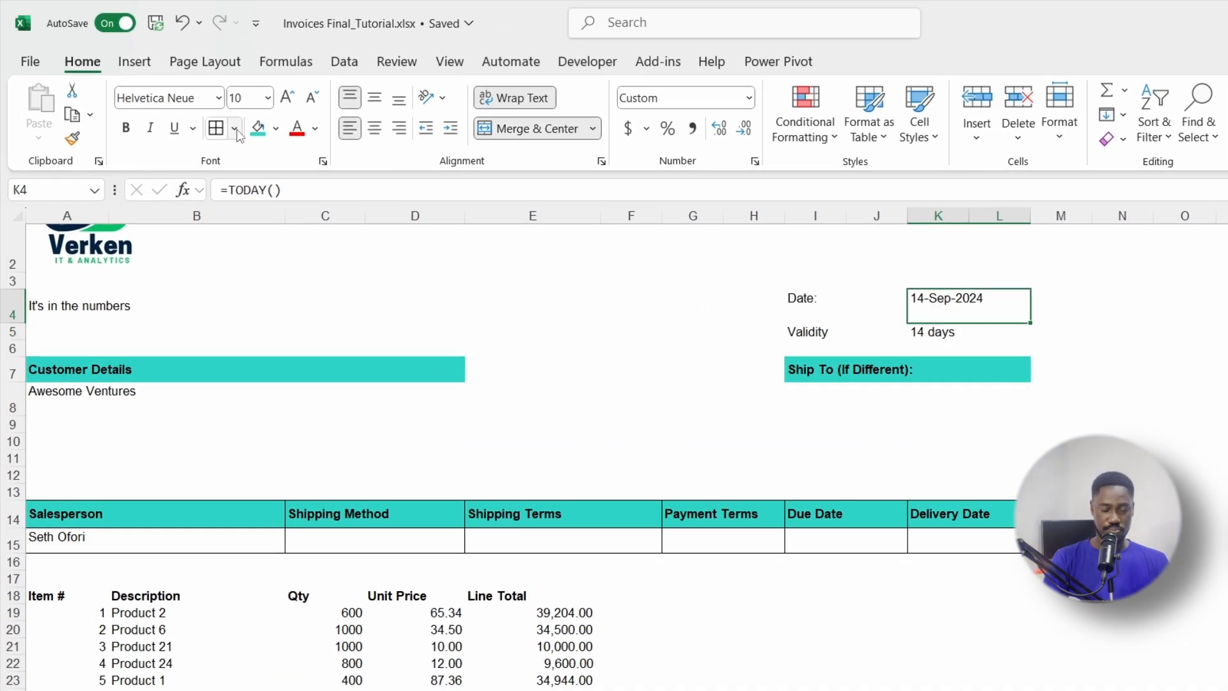
click(966, 361)
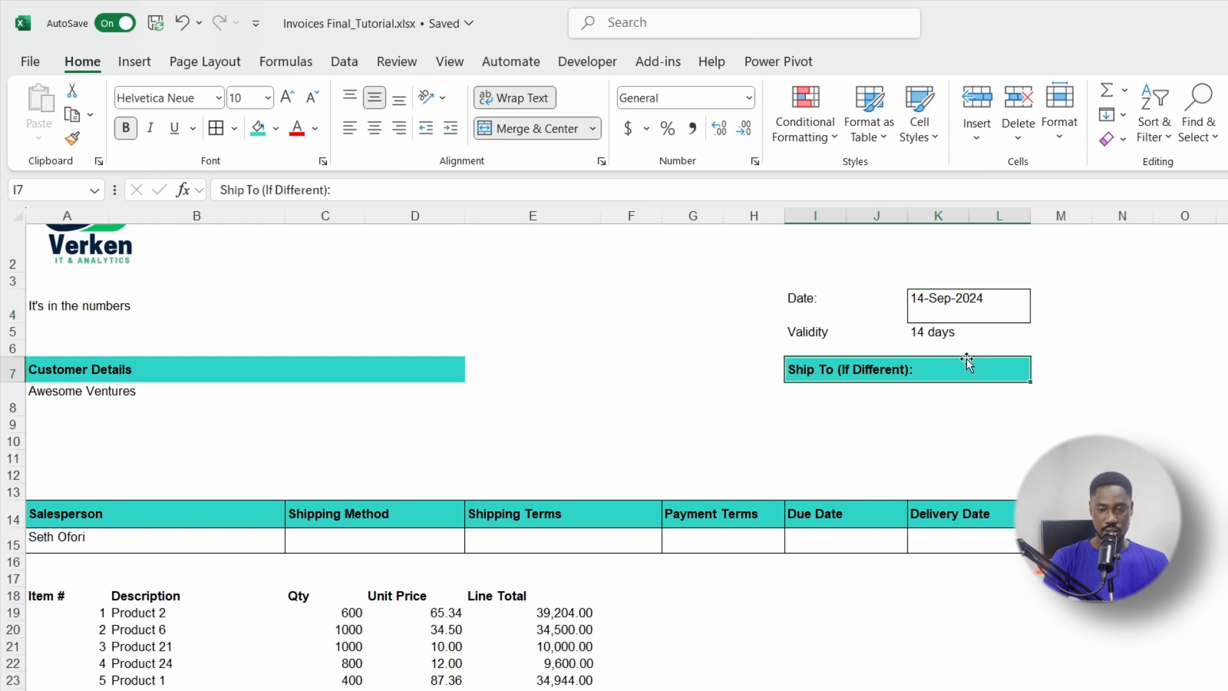
click(943, 330)
click(212, 134)
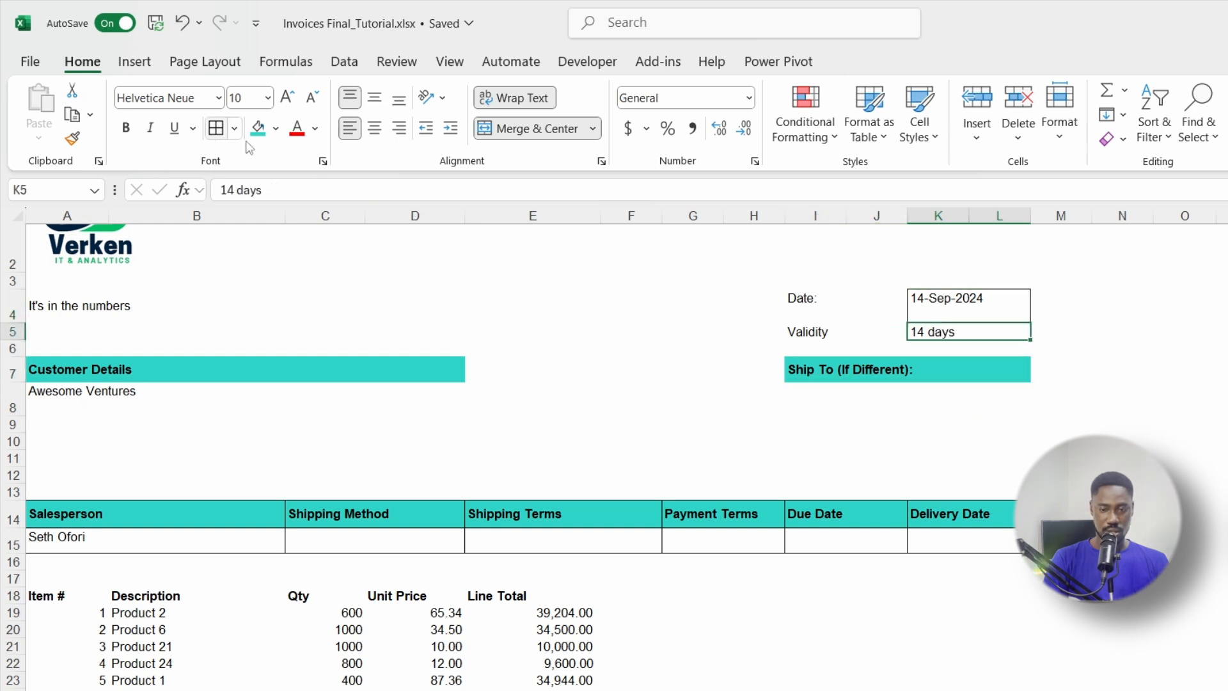
click(1122, 442)
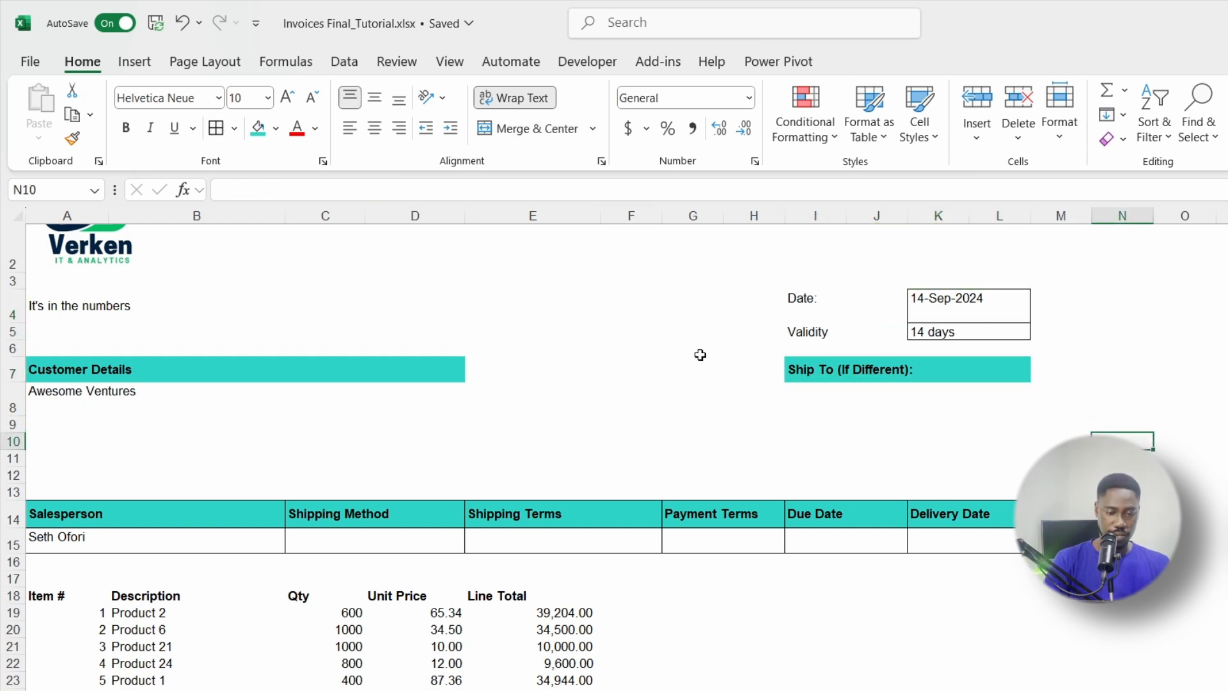
Step: Rename the I5 label to 'Validity Period' and merge it across I5:J5
click(805, 343)
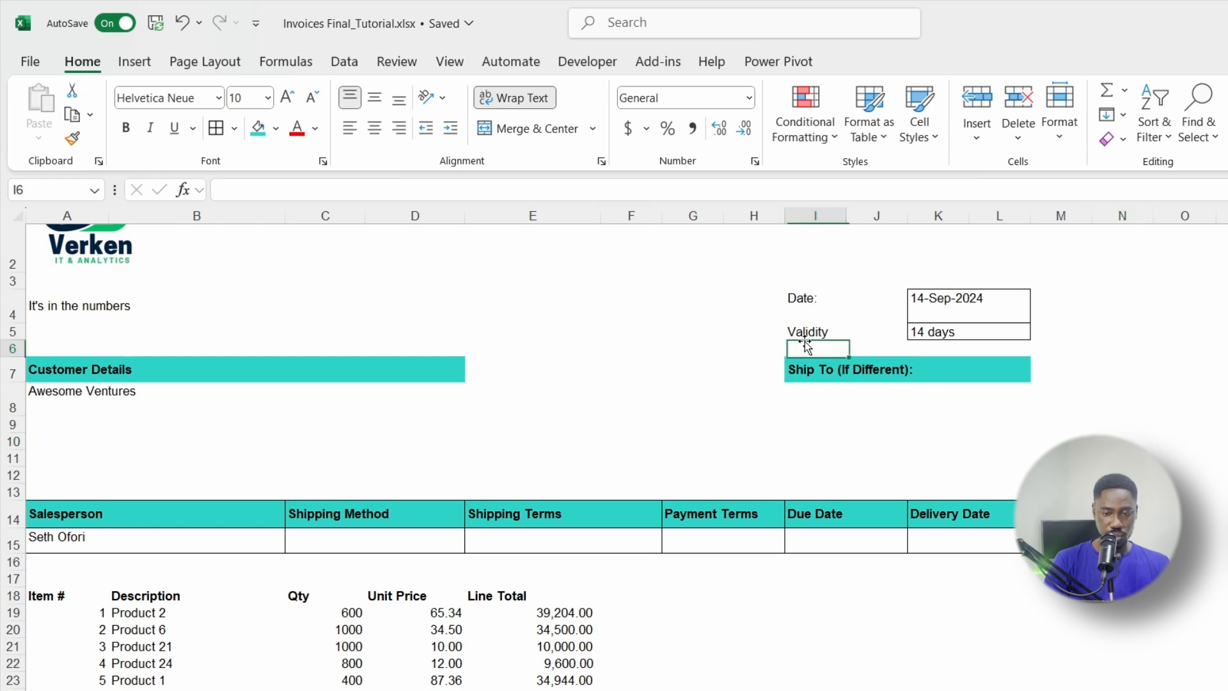
click(839, 331)
double_click(839, 331)
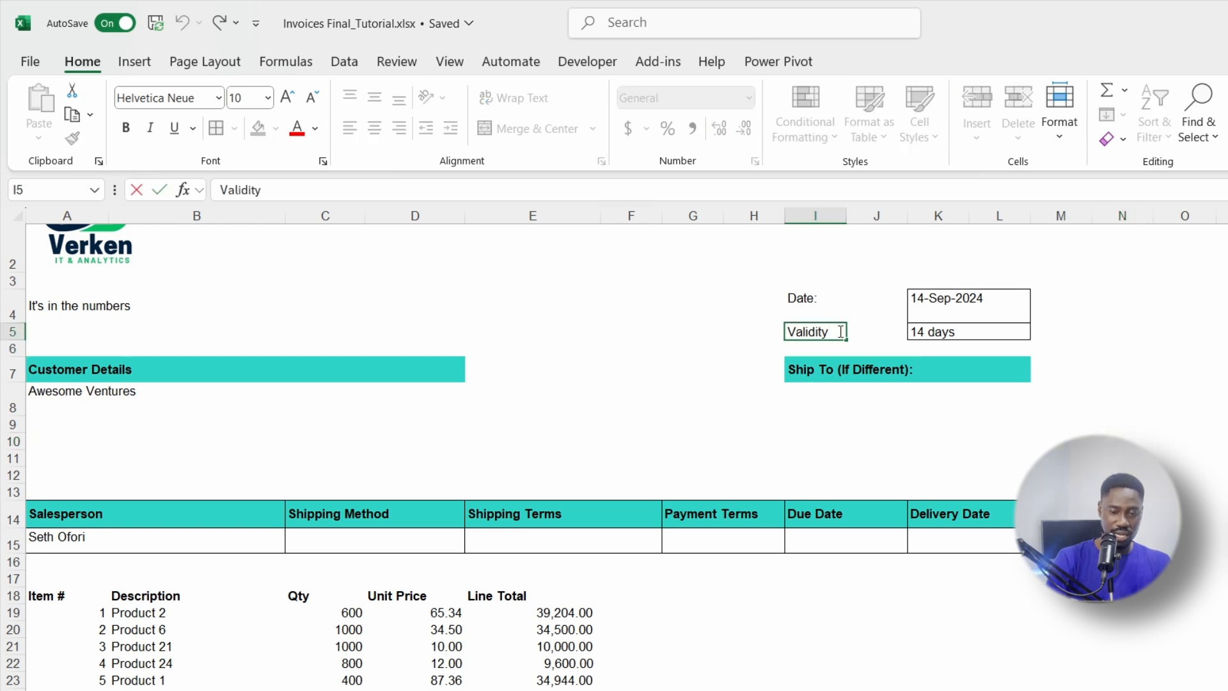
text(Period)
key(Return)
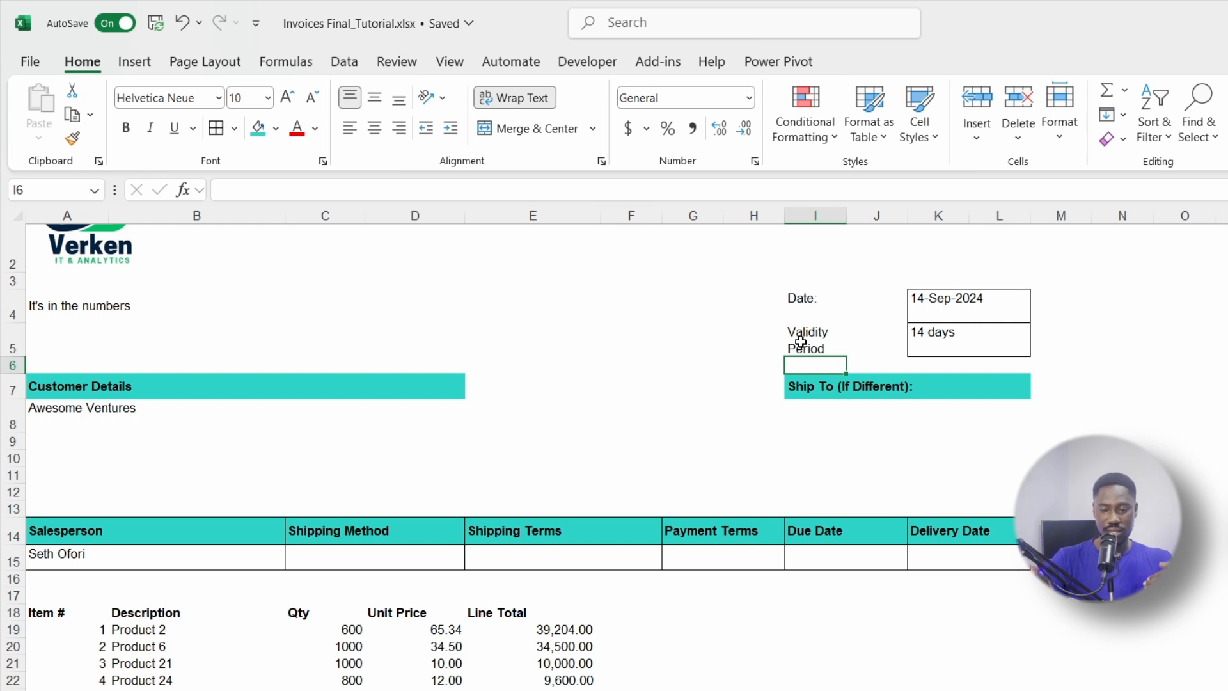
drag(800, 341, 859, 339)
click(593, 128)
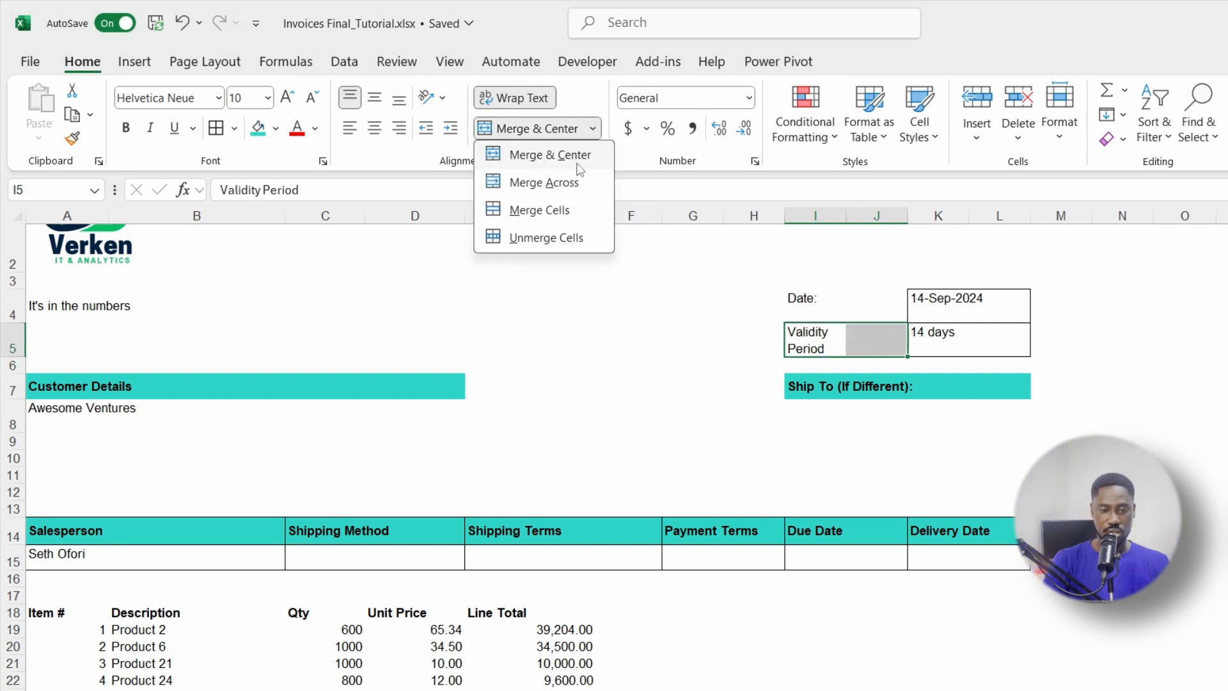
click(566, 183)
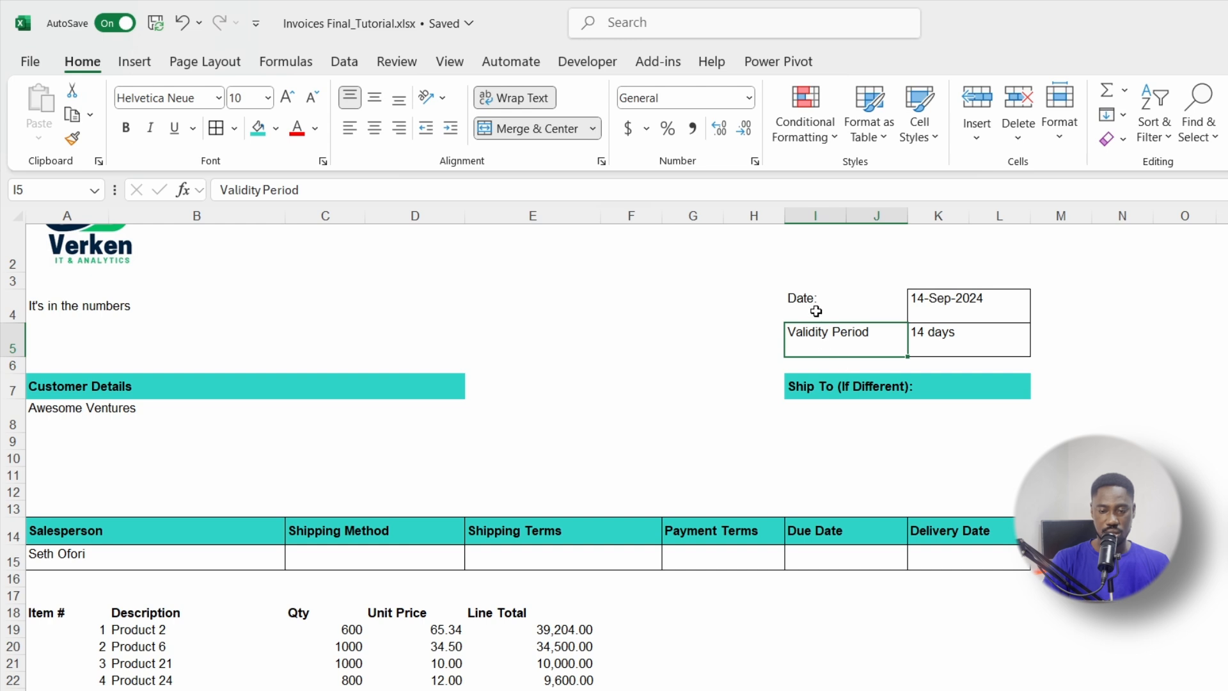
Step: Vertically centre the I4:L5 date and validity block
drag(814, 307, 928, 338)
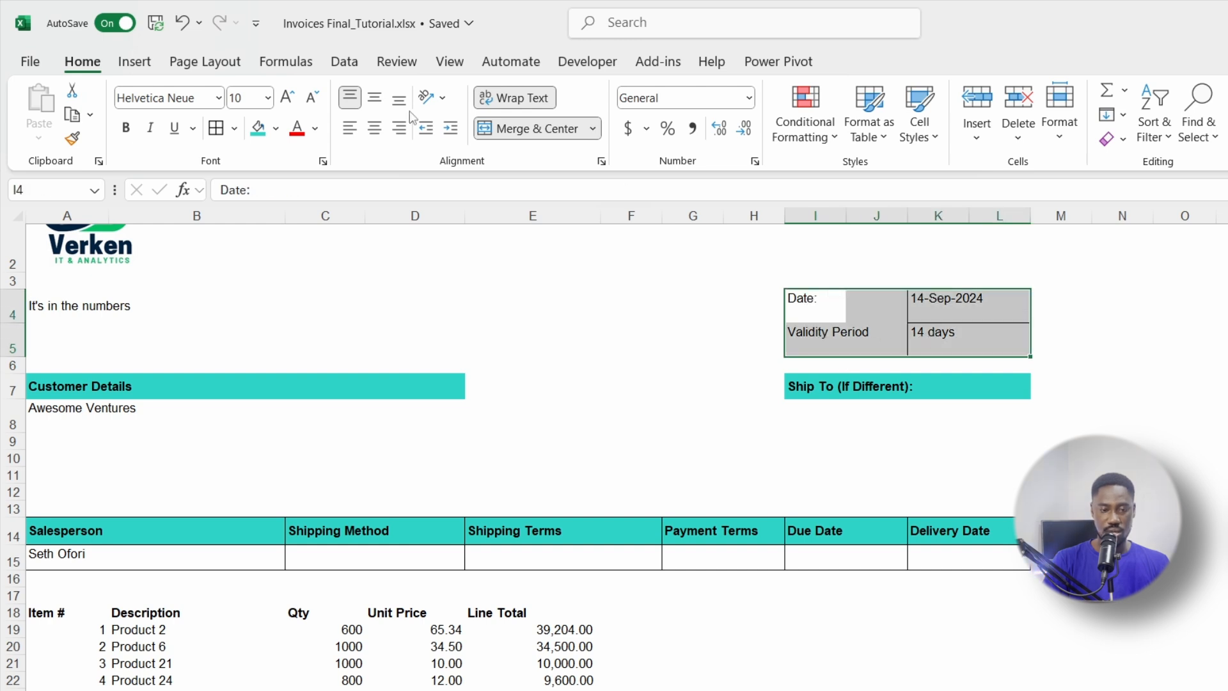
click(375, 101)
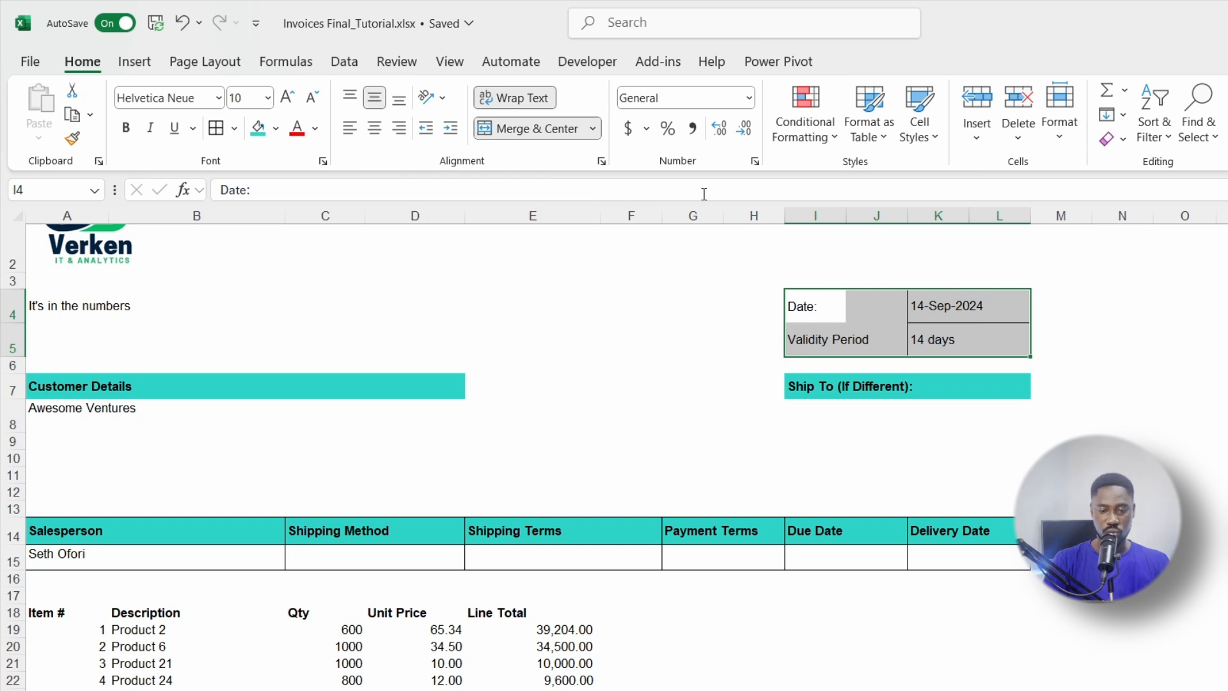
click(138, 403)
scroll(246, 412, up, 1)
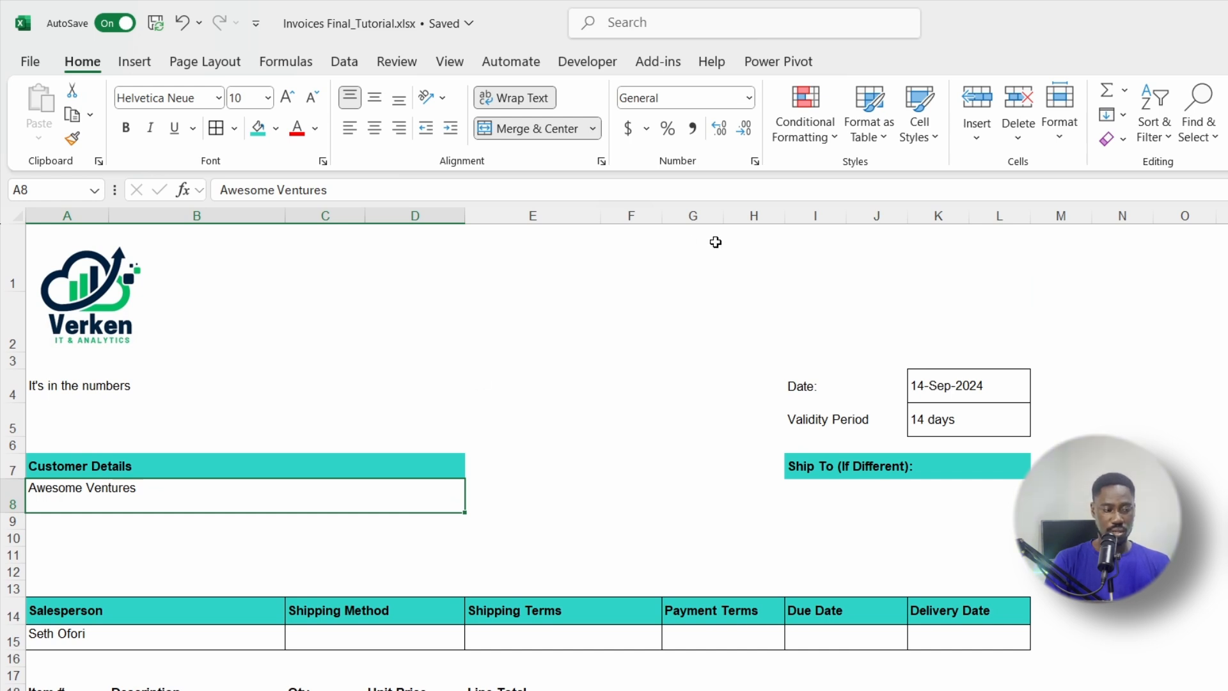
Step: Enter 'Invoice' as the title in cell L1
click(1006, 243)
text(Prpf)
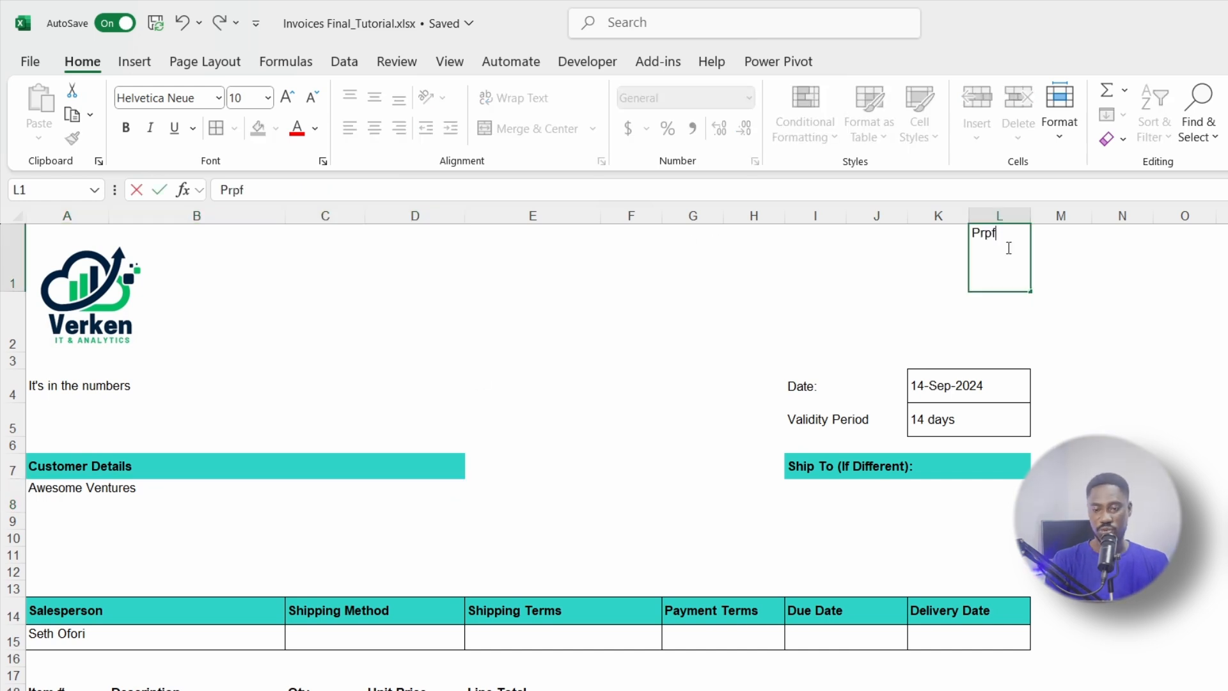
key(BackSpace)
key(BackSpace)
key(BackSpace)
key(BackSpace)
text(Invoi)
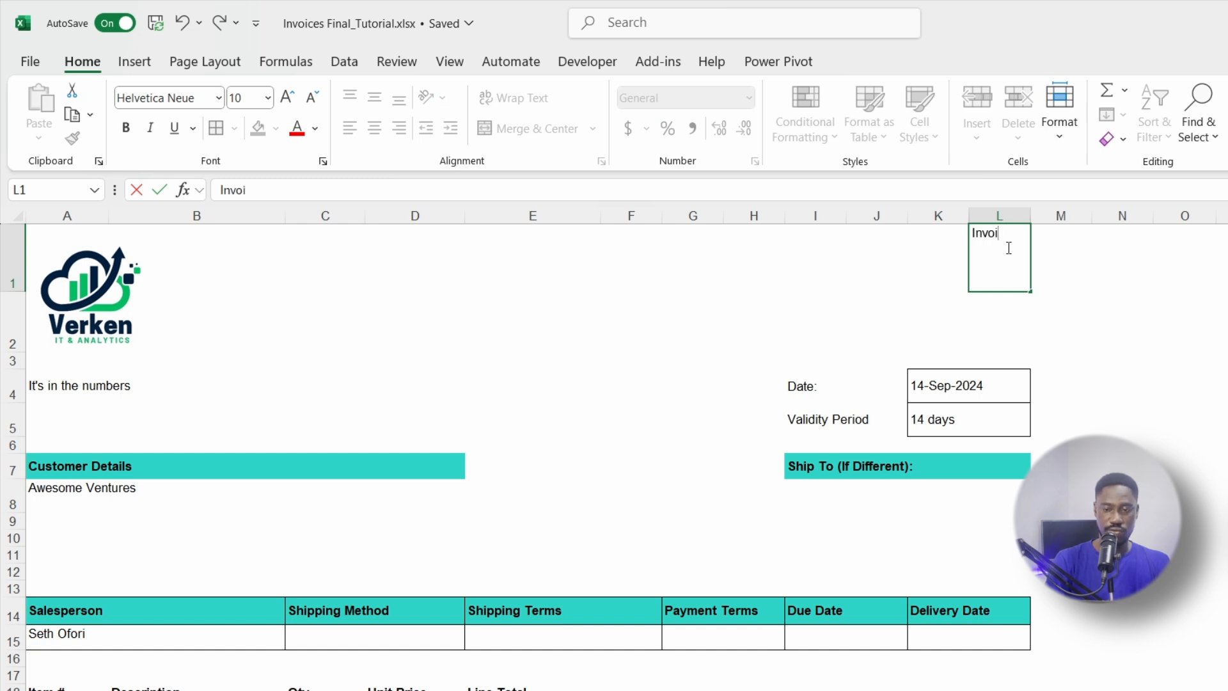
text(ce)
key(Return)
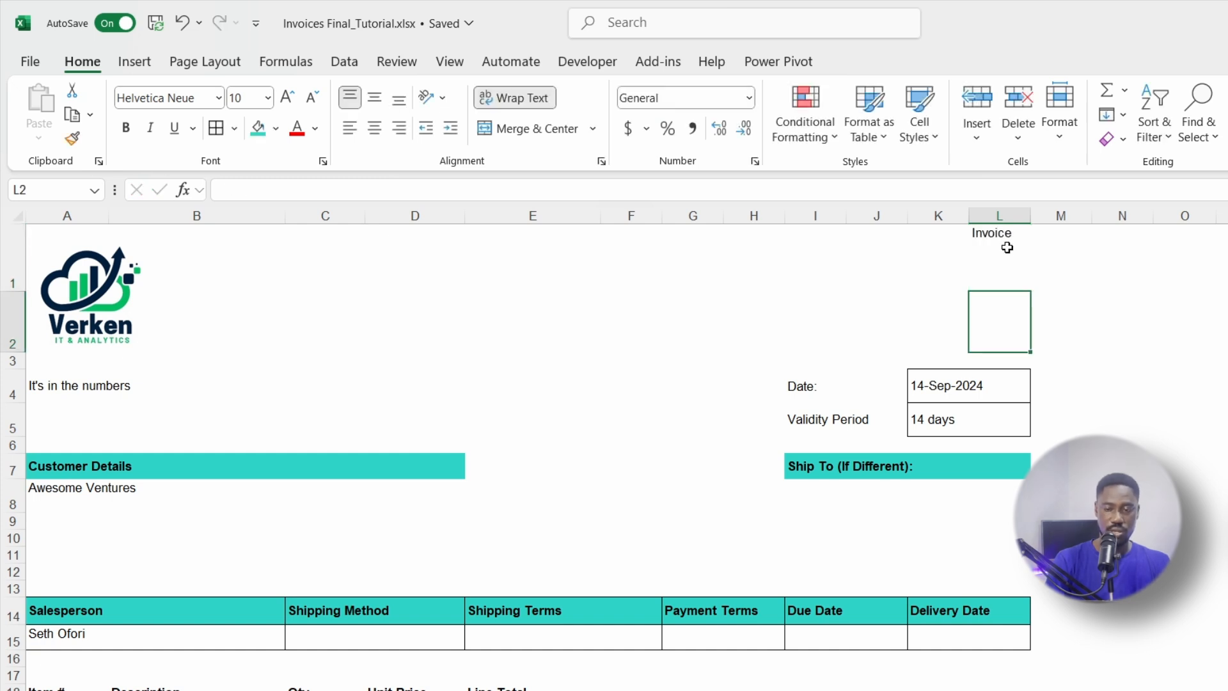
click(973, 235)
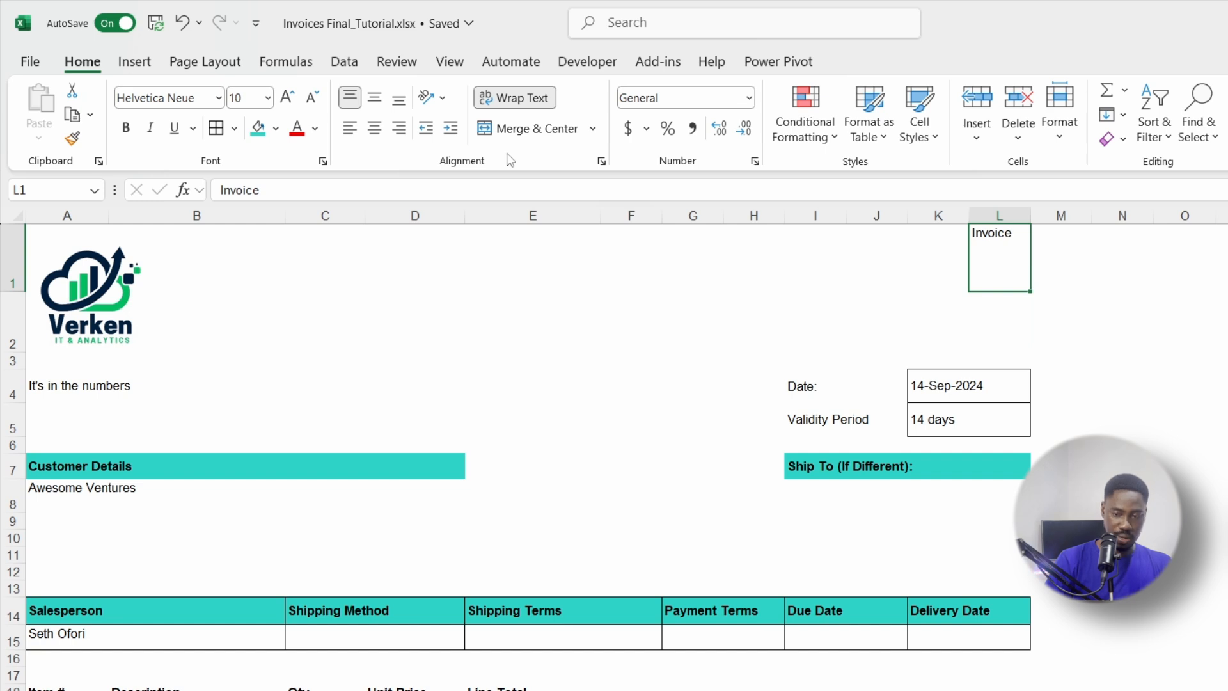
key(ctrl+z)
key(ctrl+y)
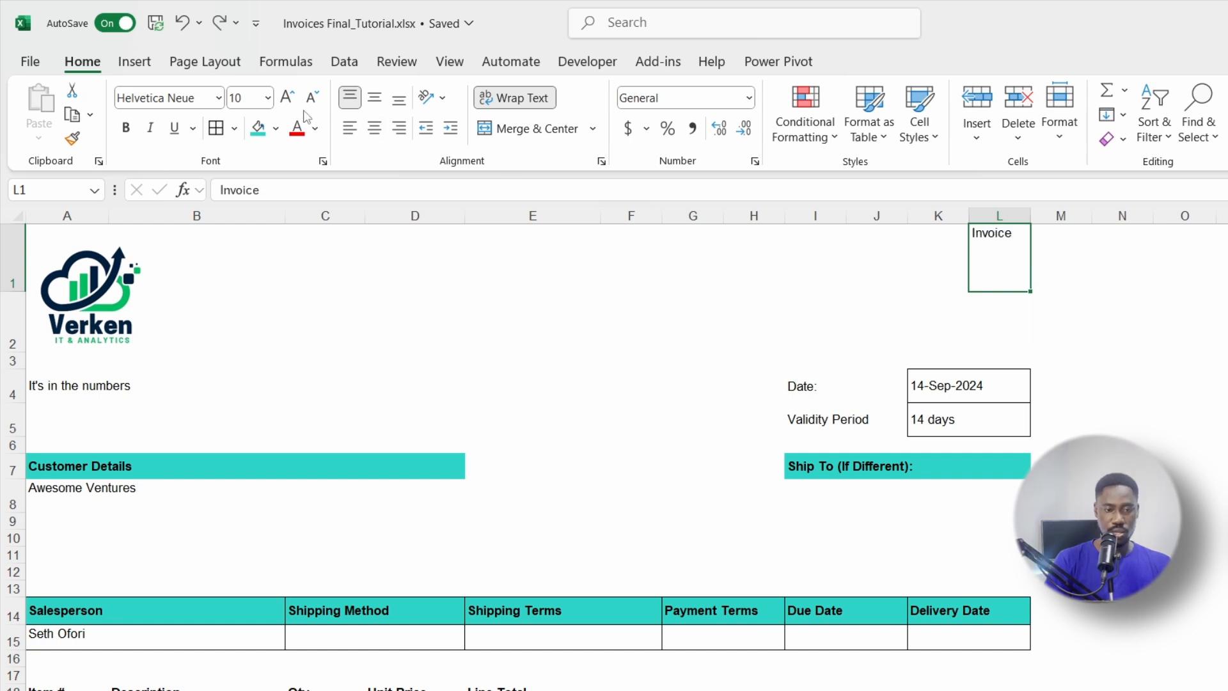
Step: Enlarge the Invoice title's font to 26 point
click(289, 102)
click(289, 103)
click(289, 102)
click(289, 102)
click(289, 102)
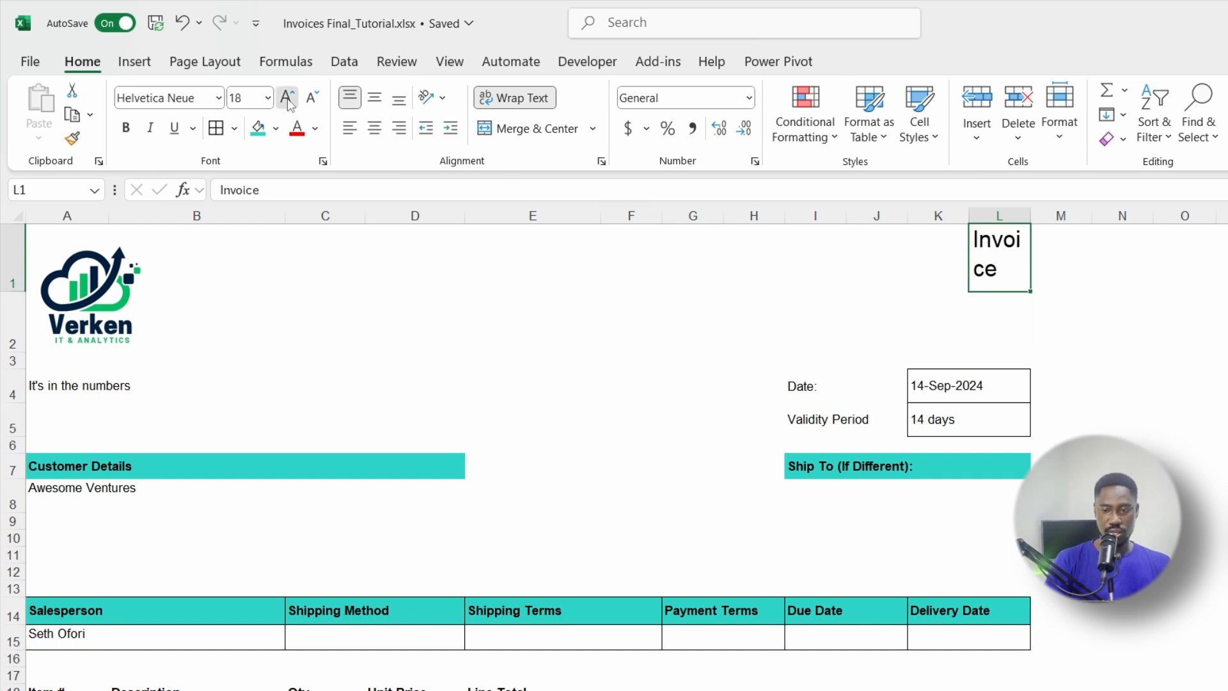
click(289, 103)
click(289, 102)
click(289, 102)
click(289, 102)
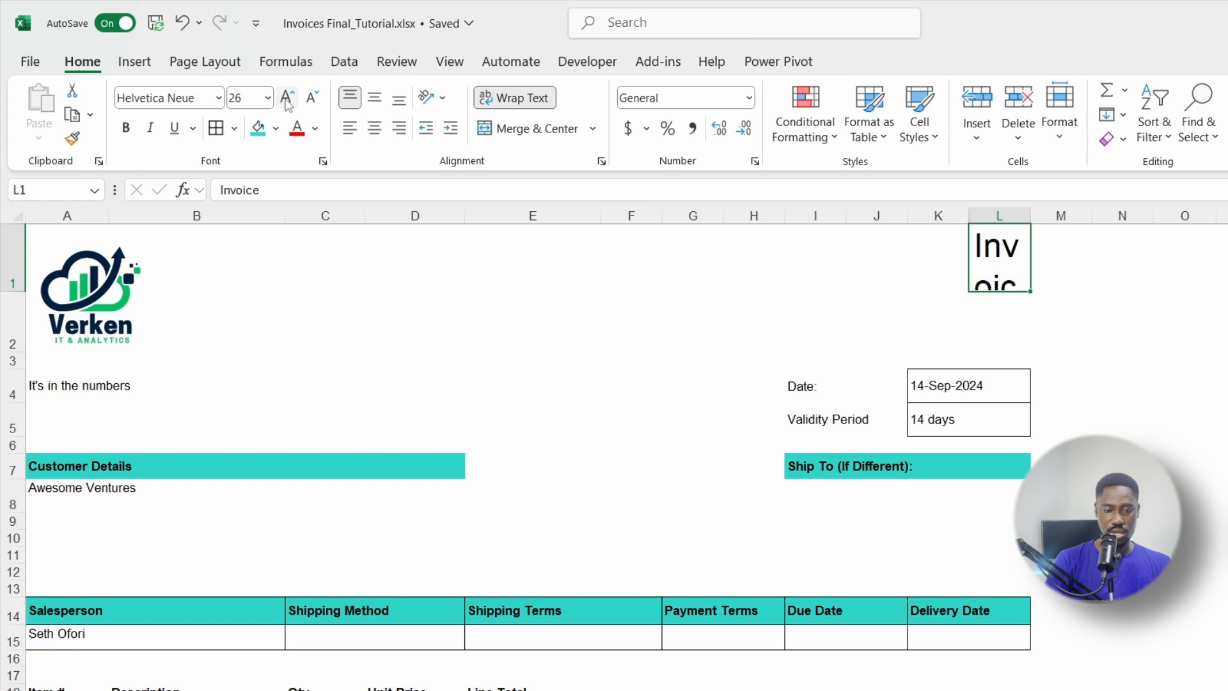
click(1157, 271)
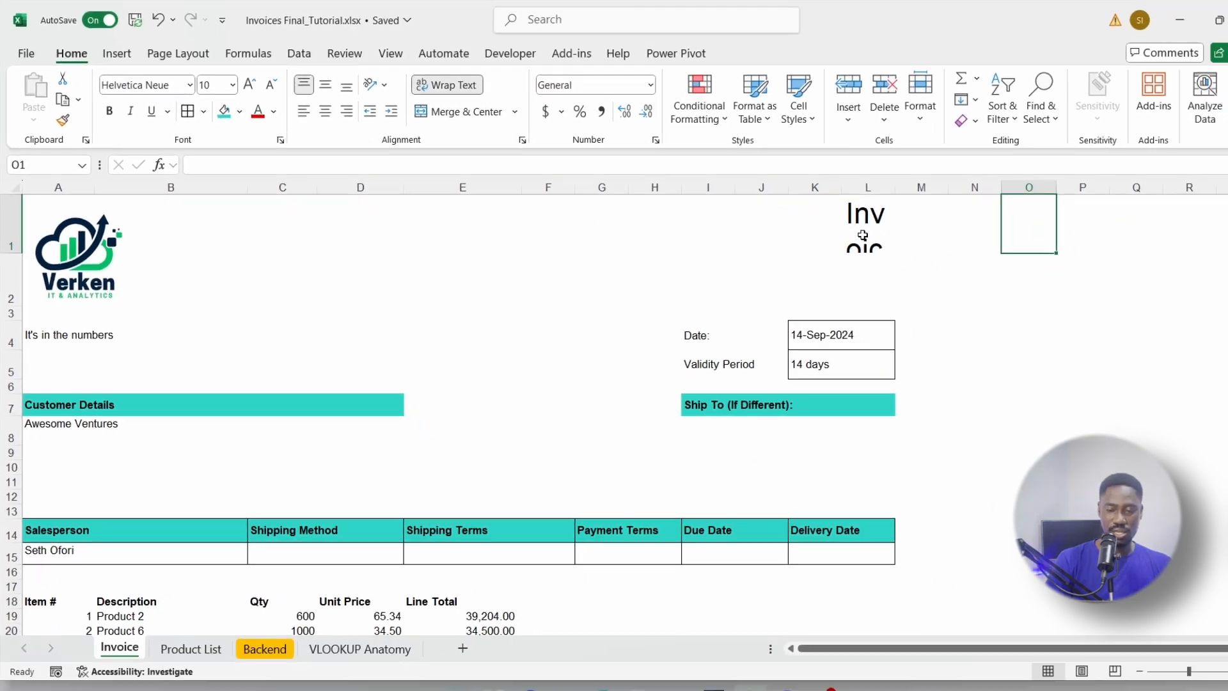
click(1024, 274)
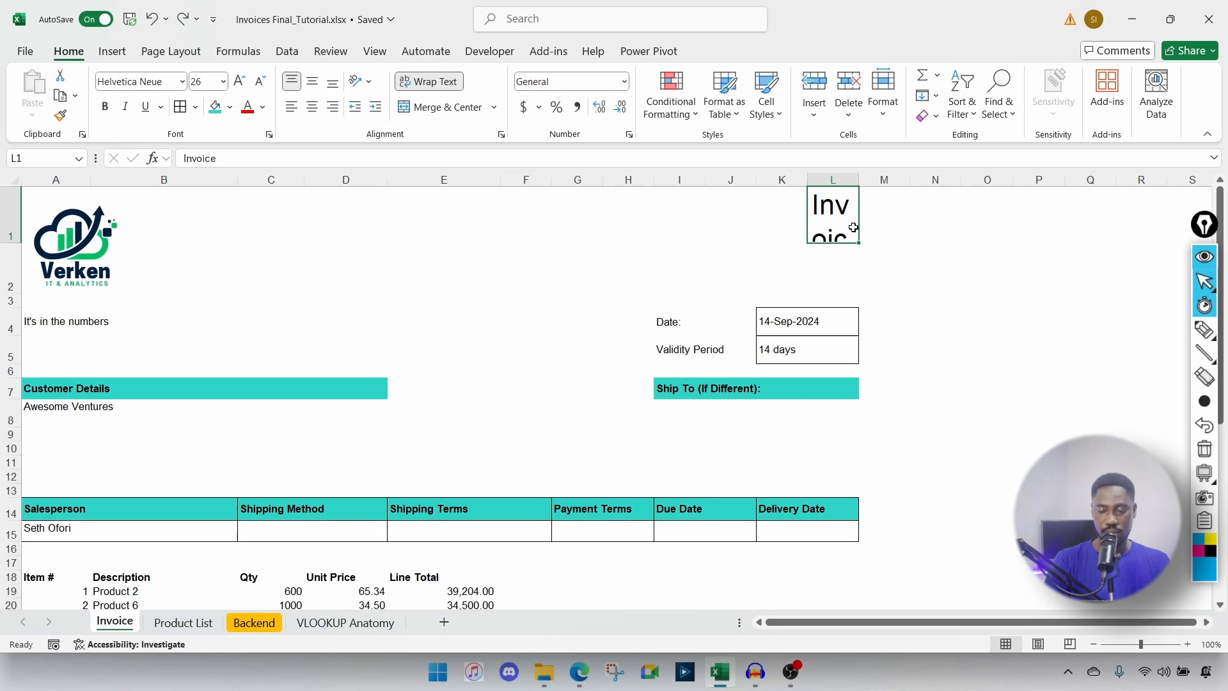
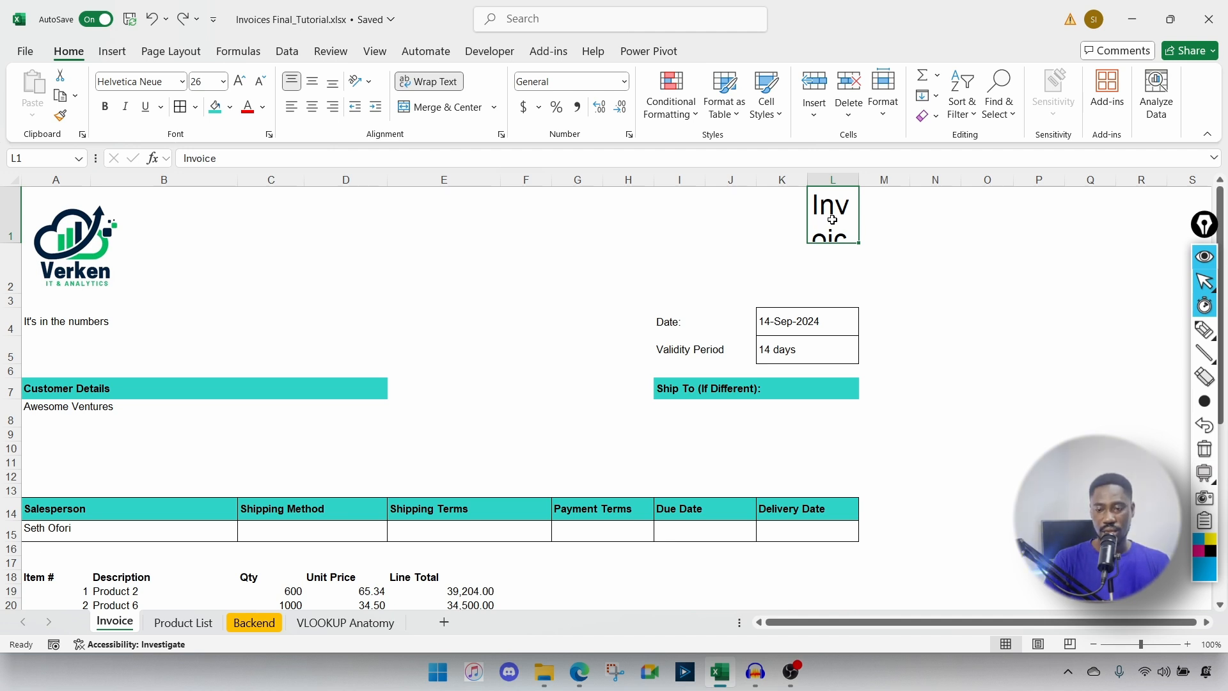
Step: Right-align the Invoice title in L1 so it displays on one line
drag(816, 219, 737, 230)
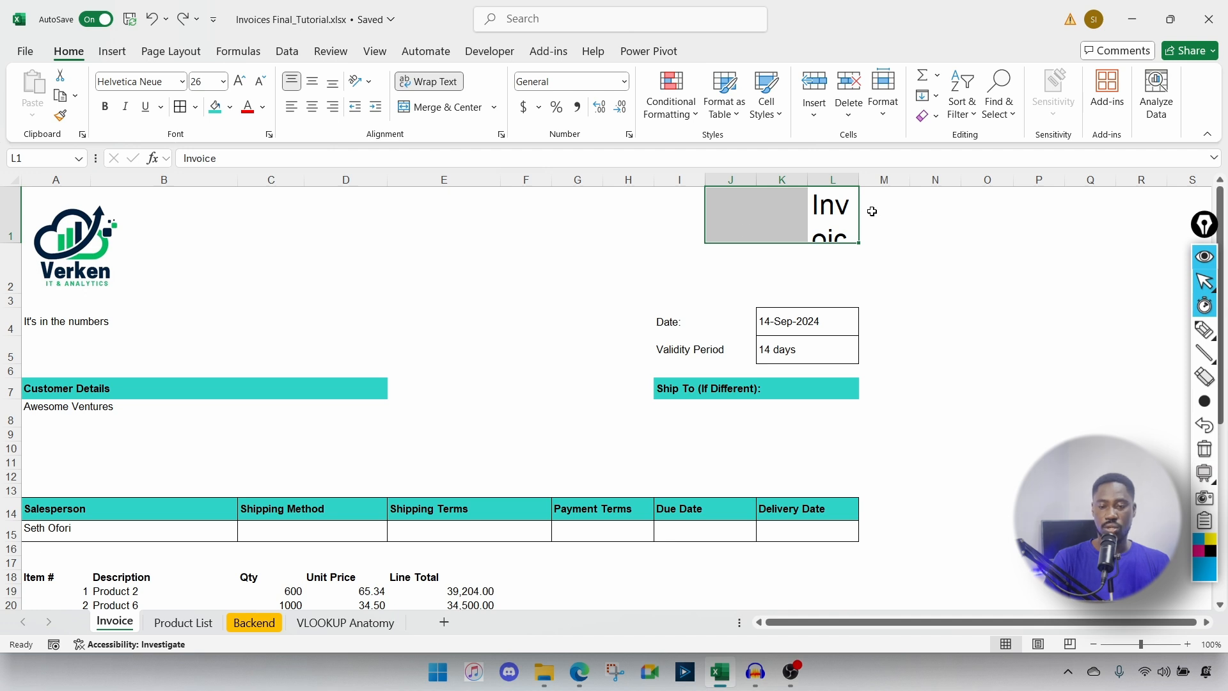
click(927, 209)
click(810, 225)
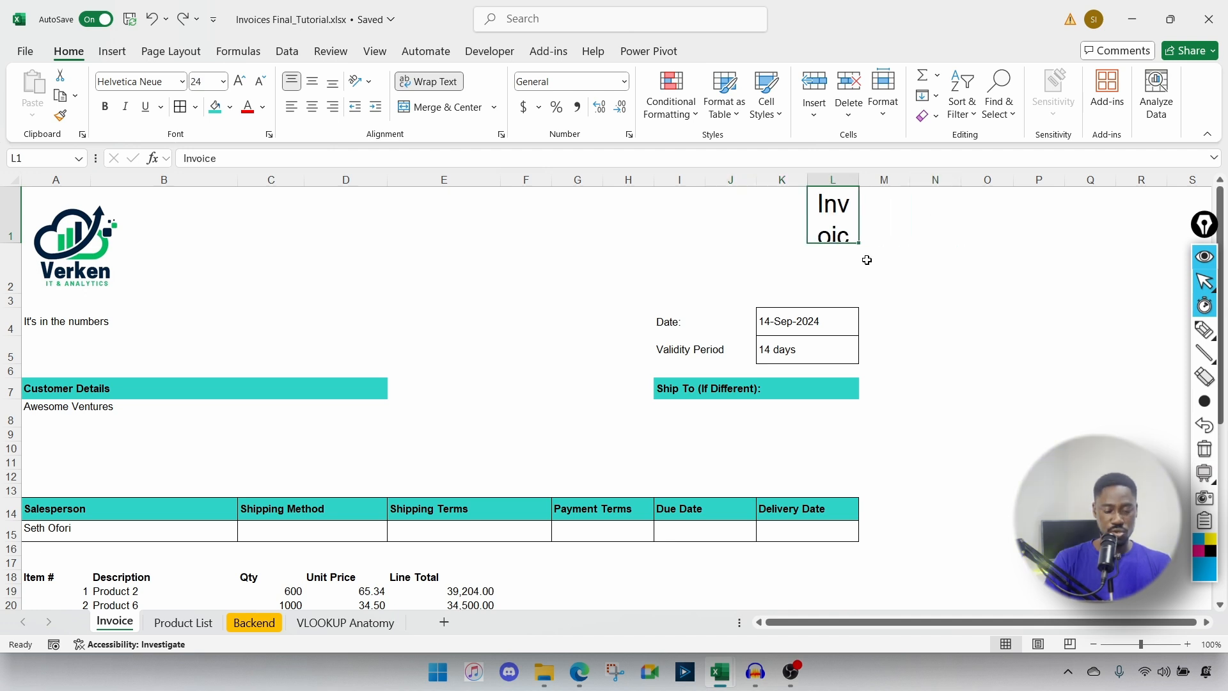
key(ctrl+1)
click(390, 298)
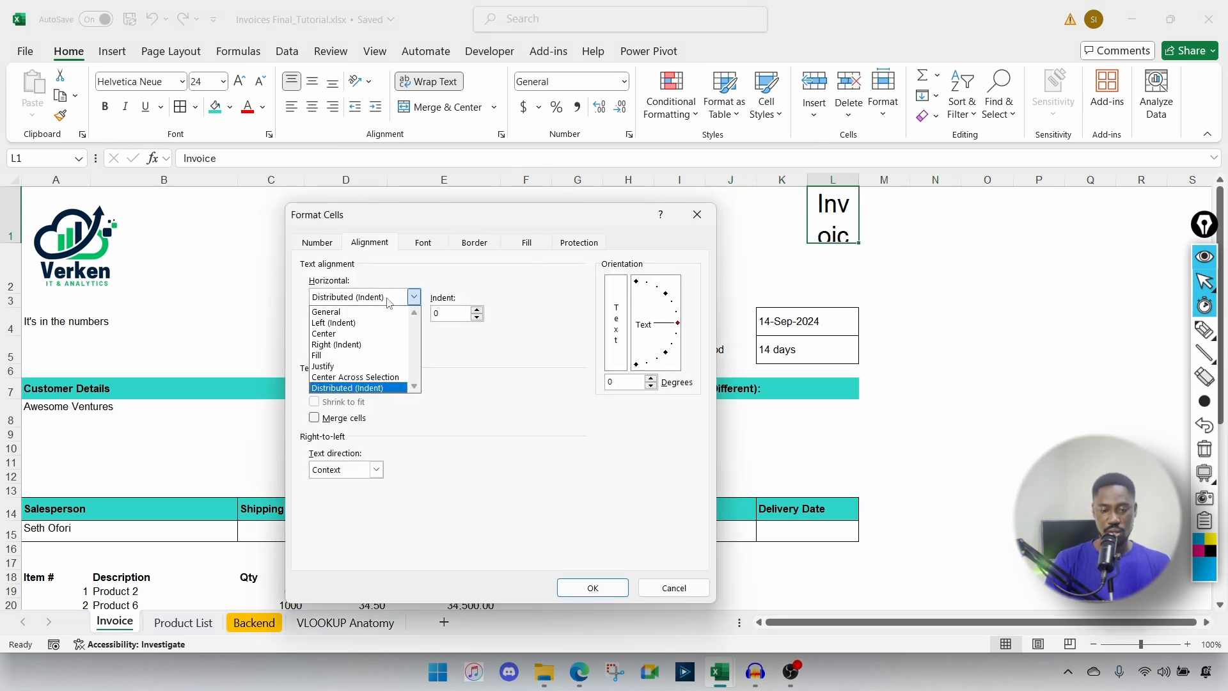
click(343, 312)
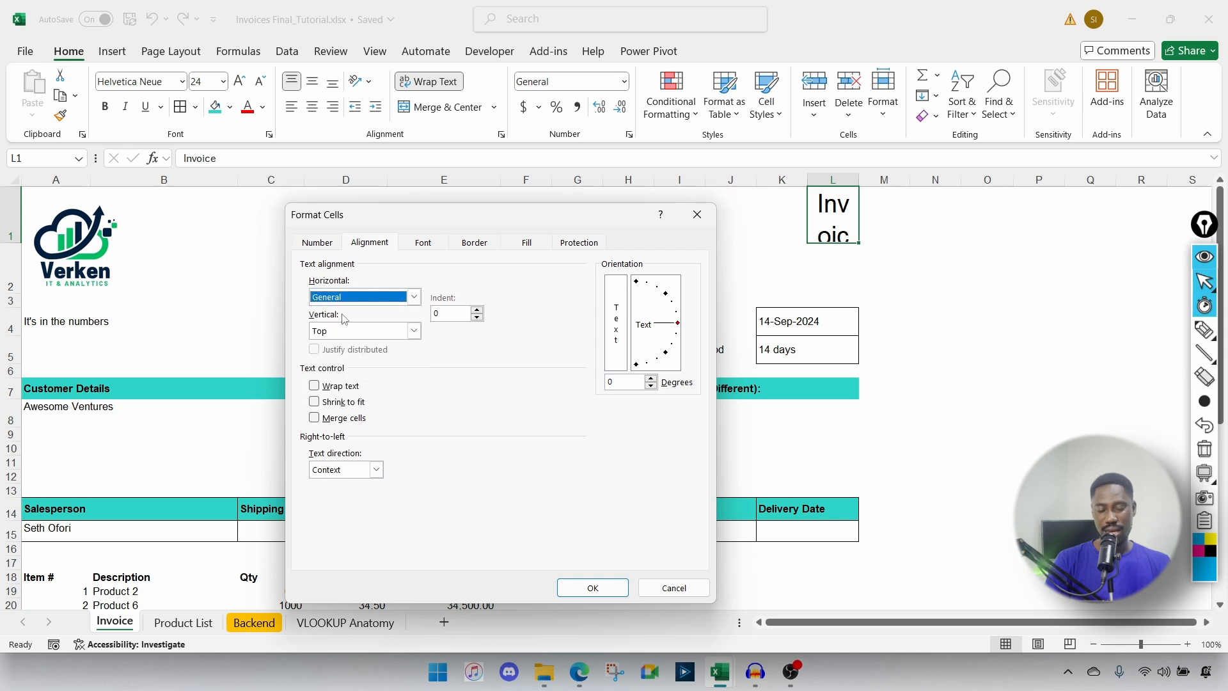
click(414, 298)
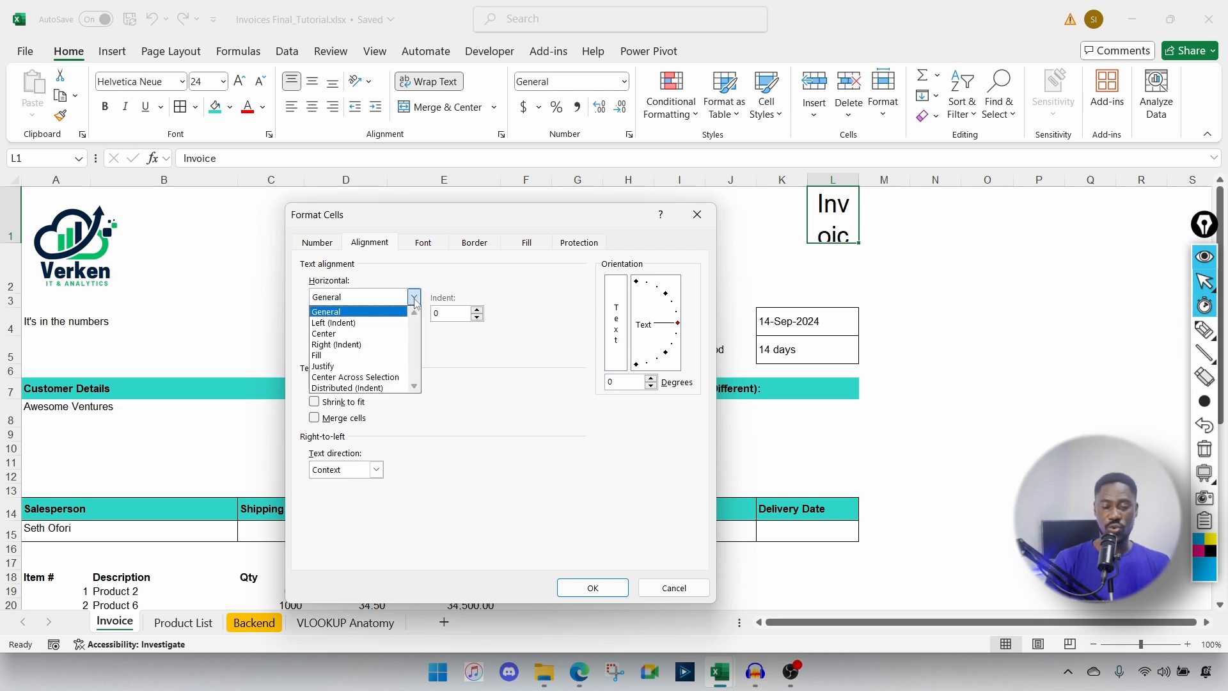
click(349, 346)
click(591, 587)
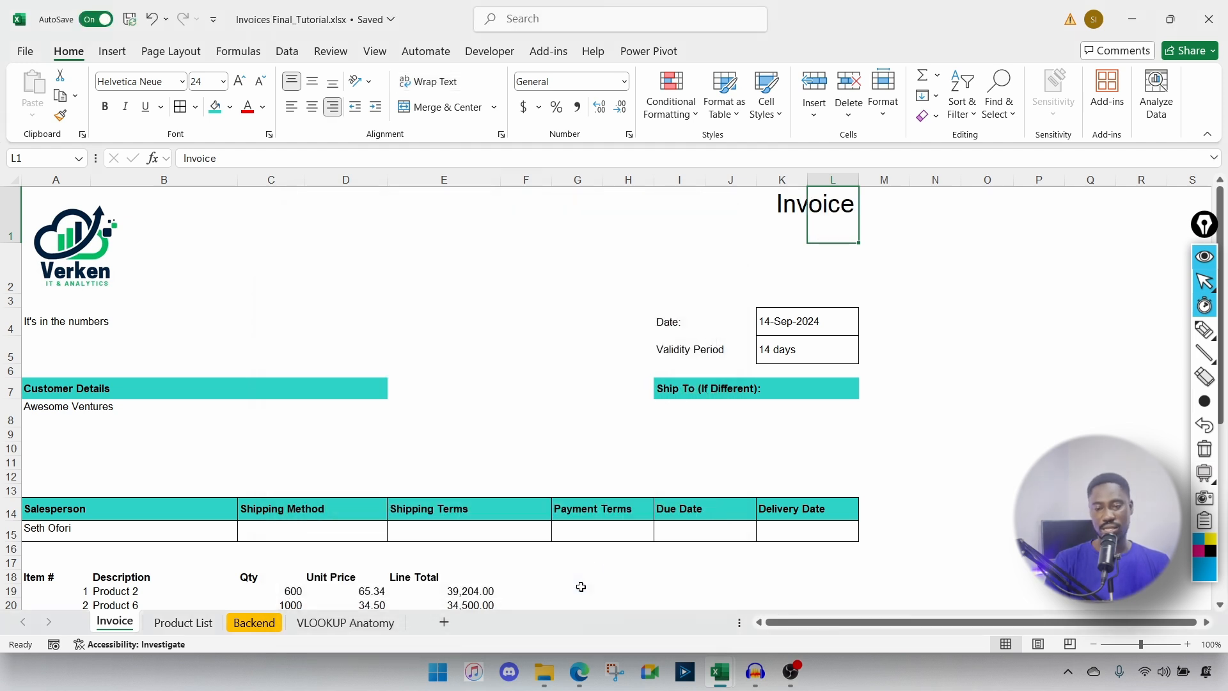
Step: Retitle the L1 heading to 'Proforma Invoice'
double_click(827, 204)
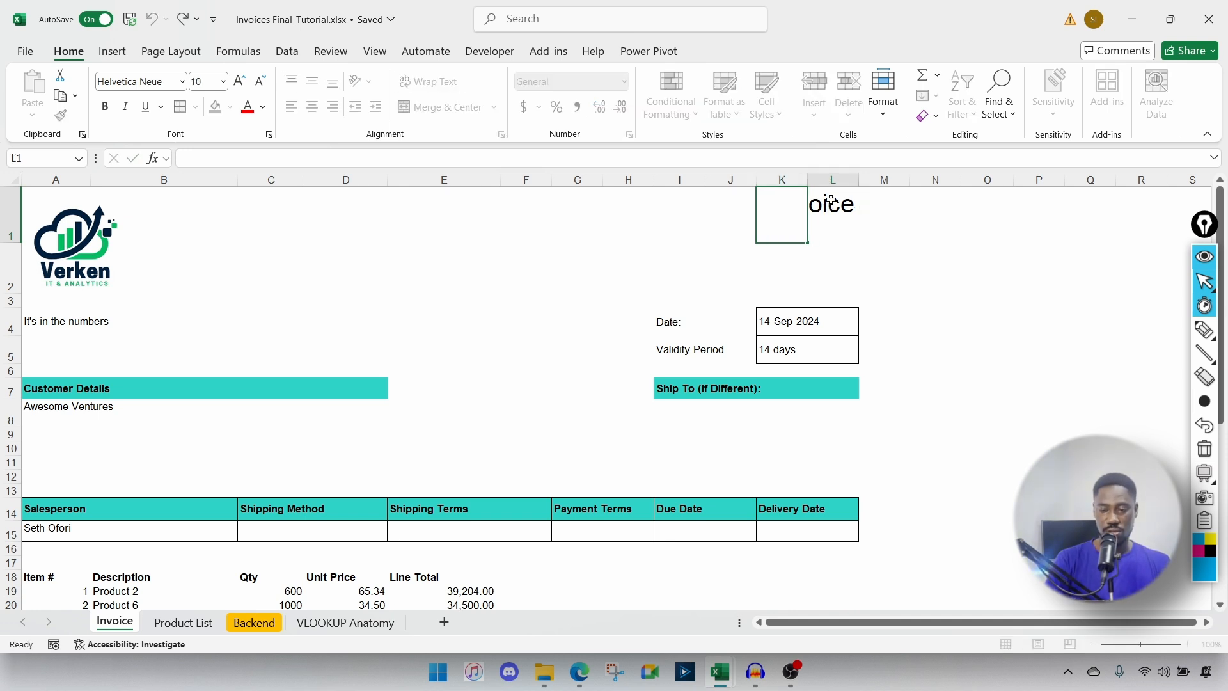
text(Pro)
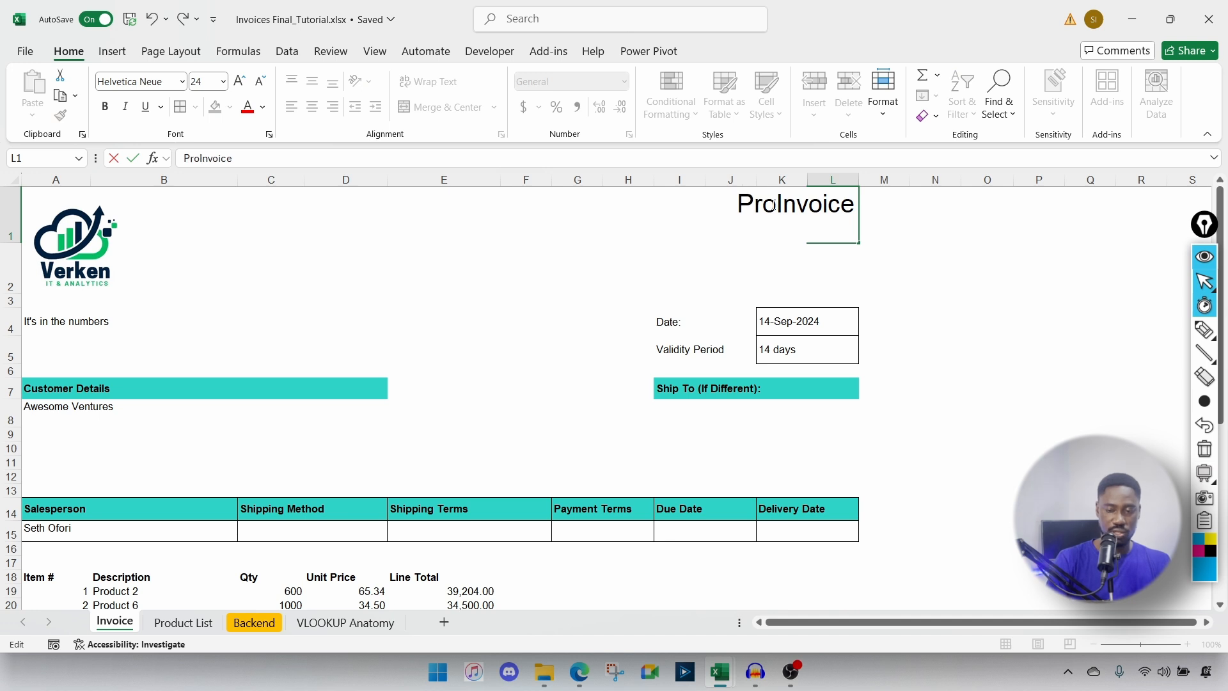
text(forma)
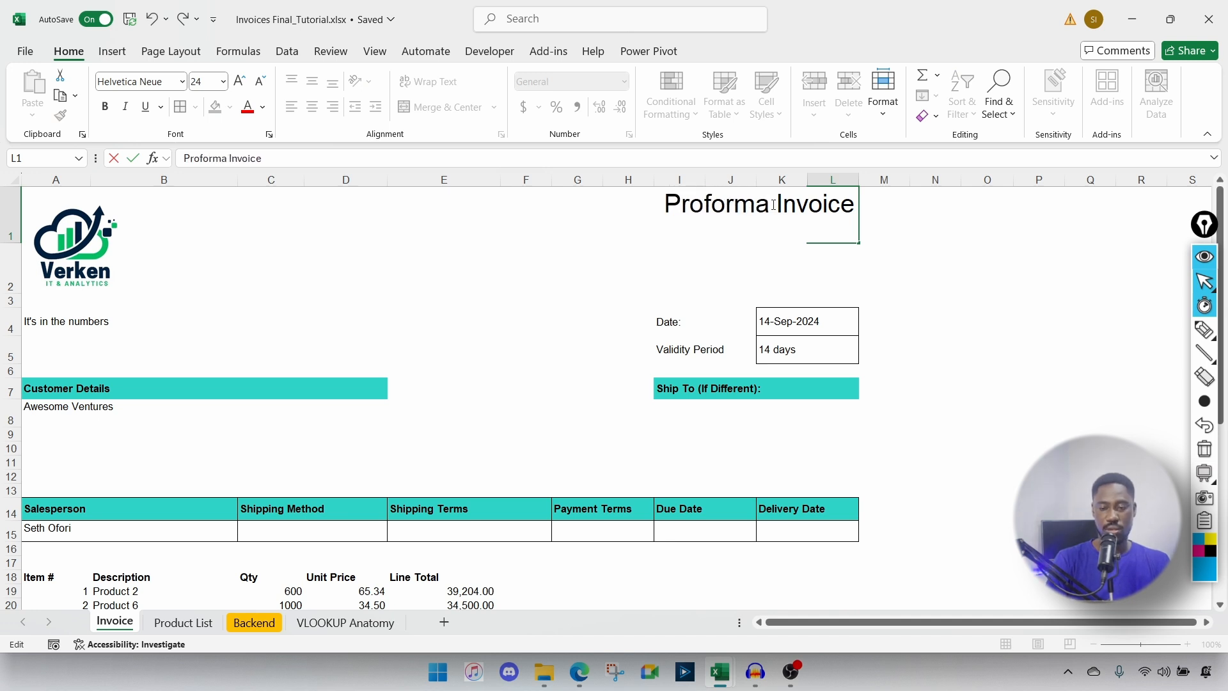
key(Return)
click(732, 207)
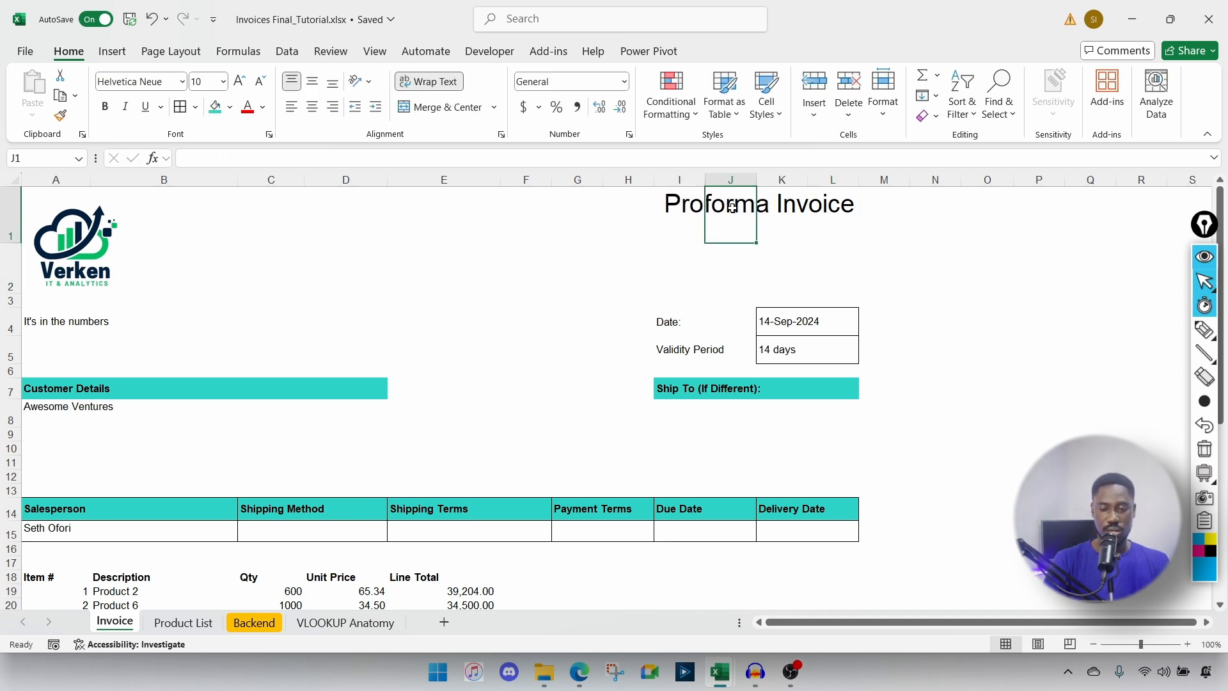
Step: Make the Proforma Invoice title bold teal text
click(831, 211)
click(262, 107)
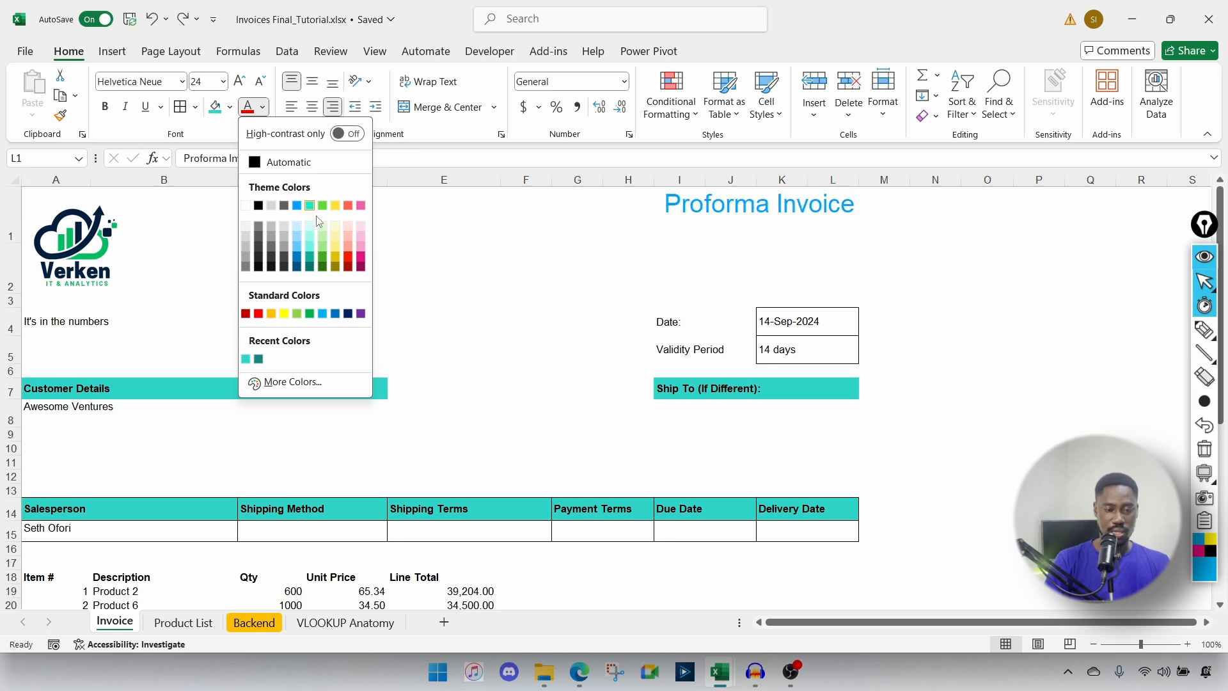
click(310, 258)
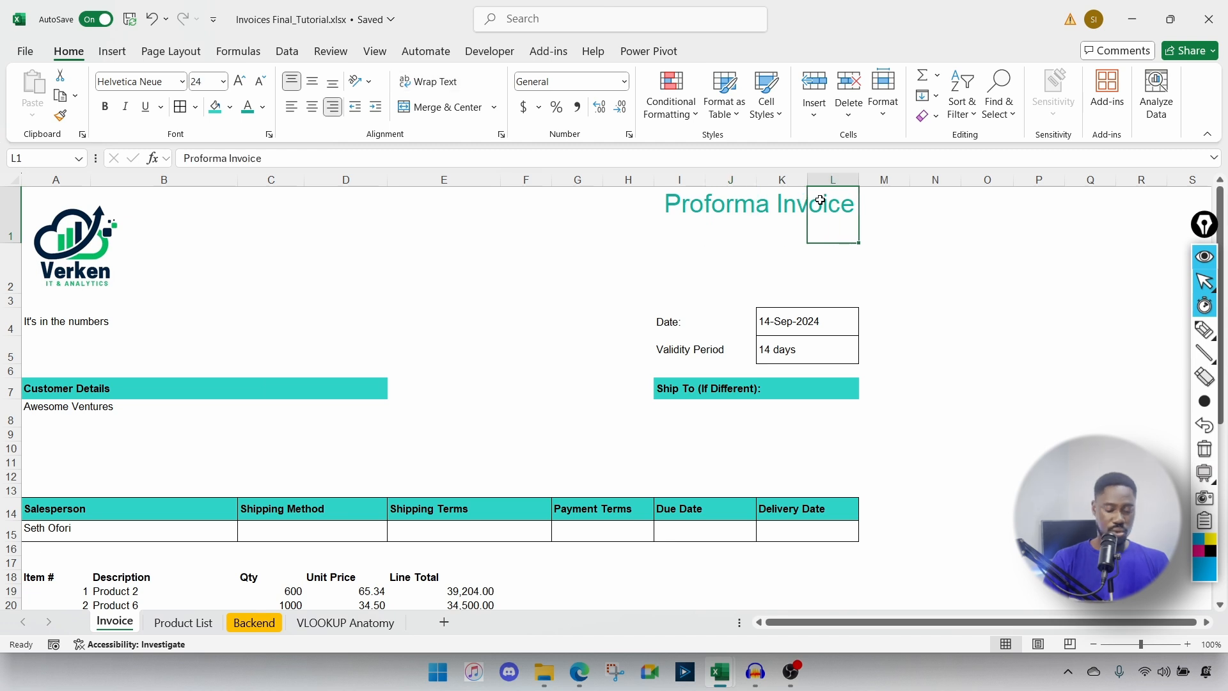
key(ctrl+b)
click(300, 321)
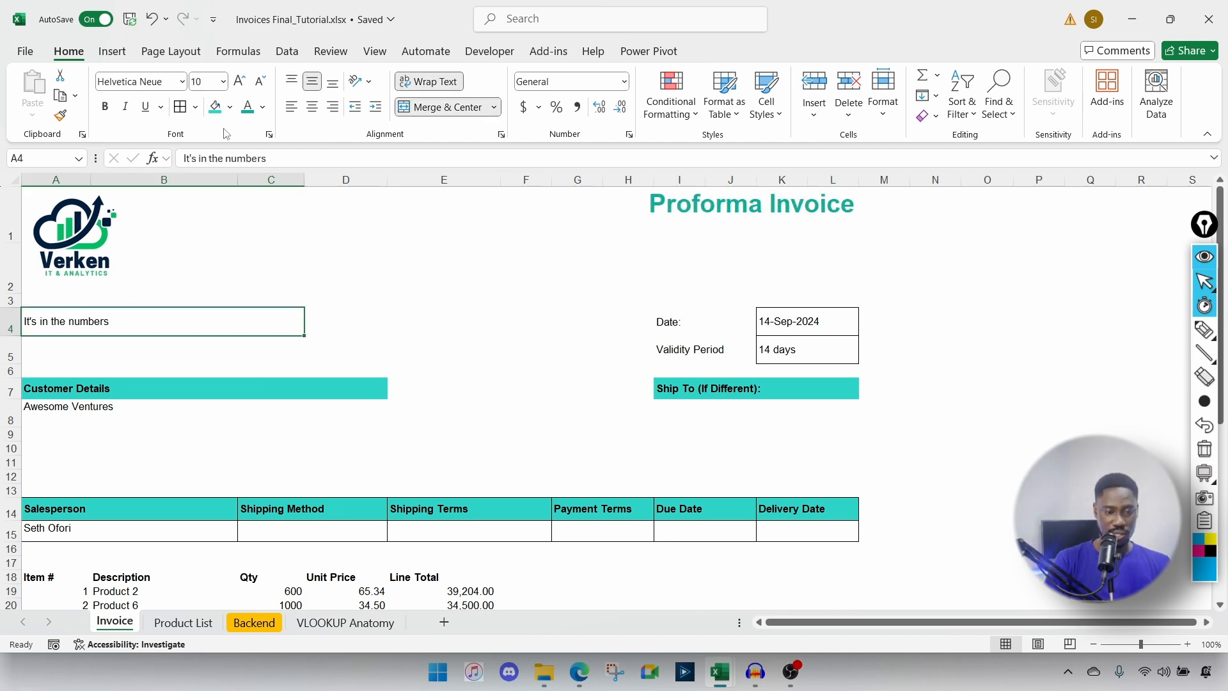
Step: Give the 'It's in the numbers' tagline in A4 a teal fill with bold italic text
click(215, 107)
key(ctrl+b)
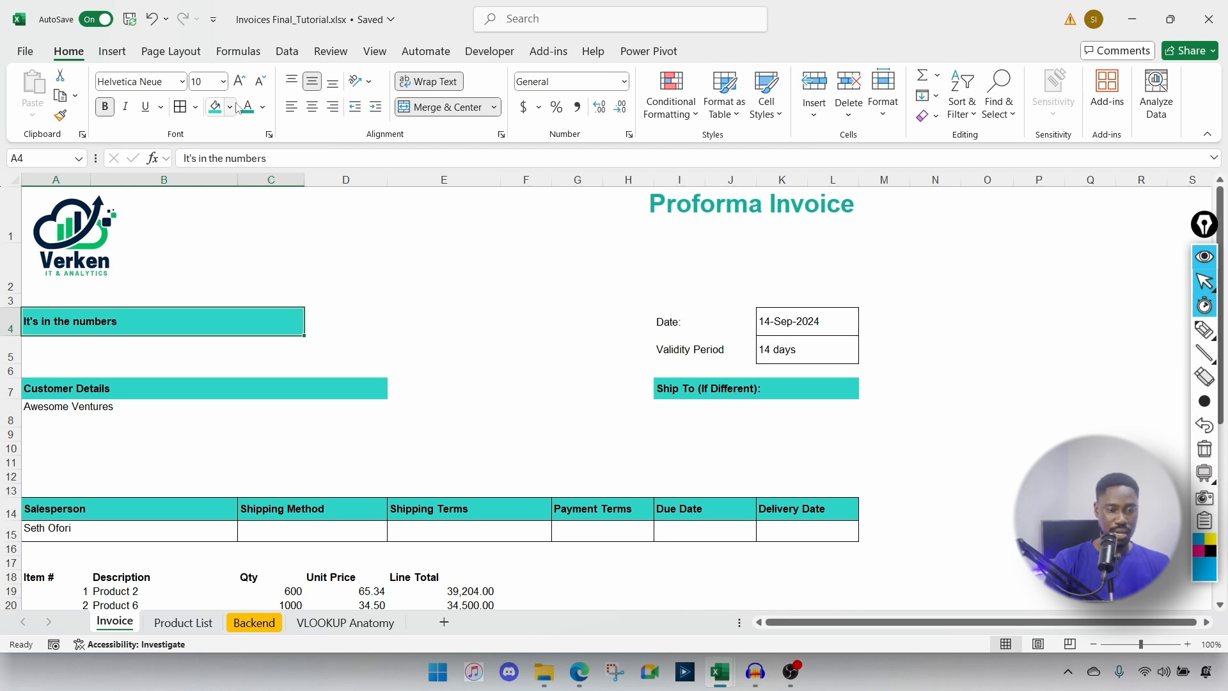
key(ctrl+i)
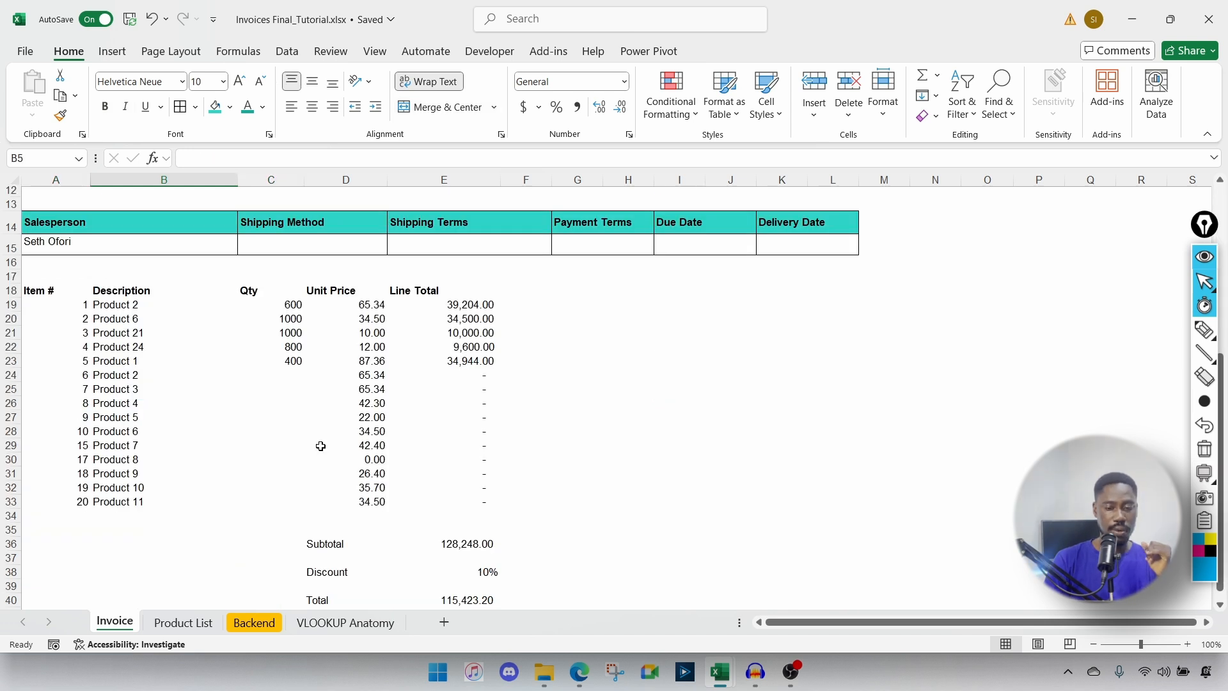
scroll(320, 446, up, 1)
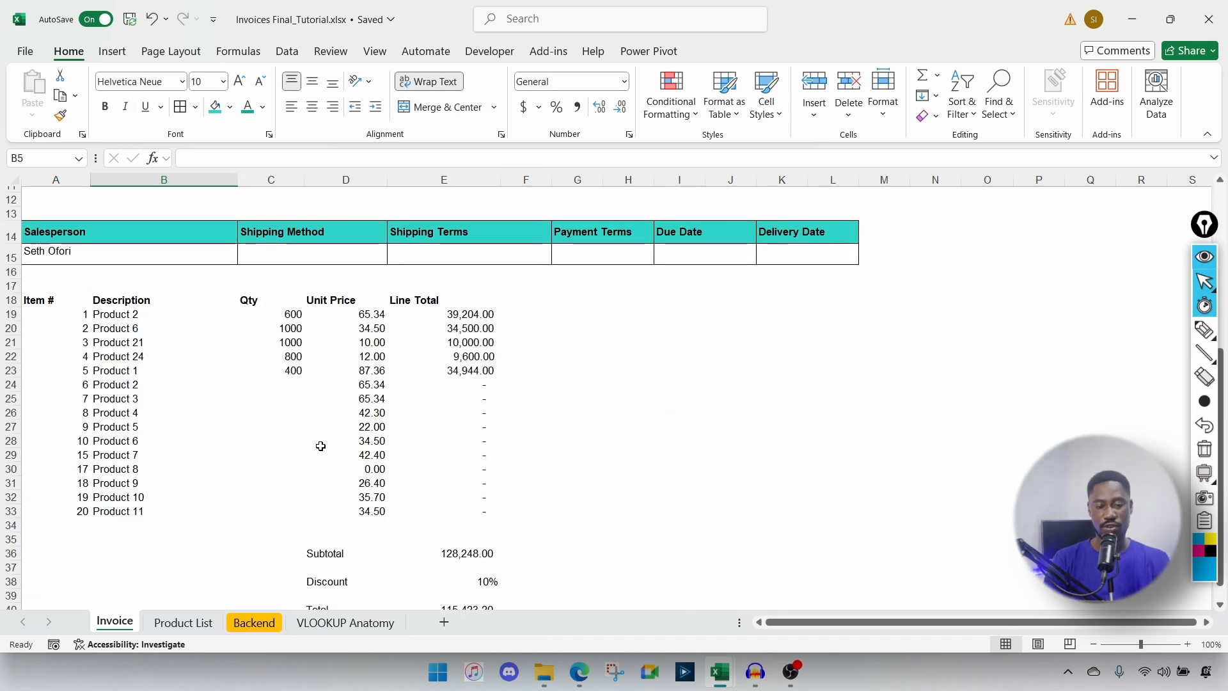
Step: Centre the Item # header cell in A18
scroll(320, 446, up, 2)
drag(85, 285, 797, 309)
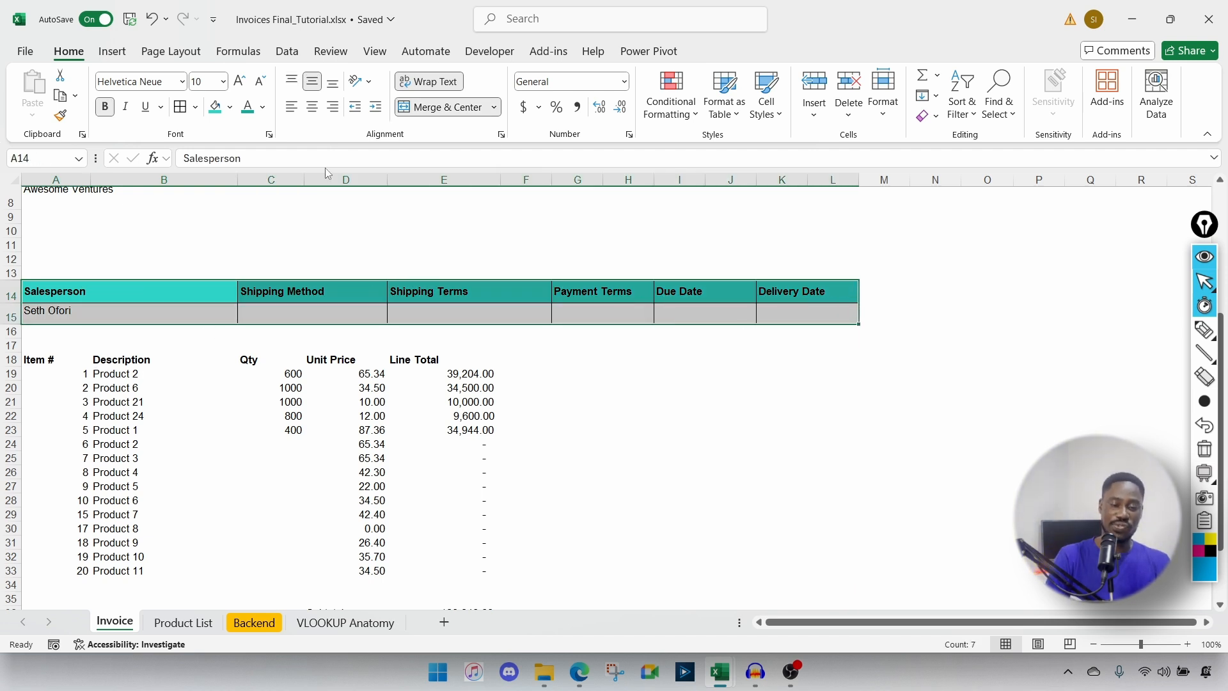
drag(527, 180, 840, 211)
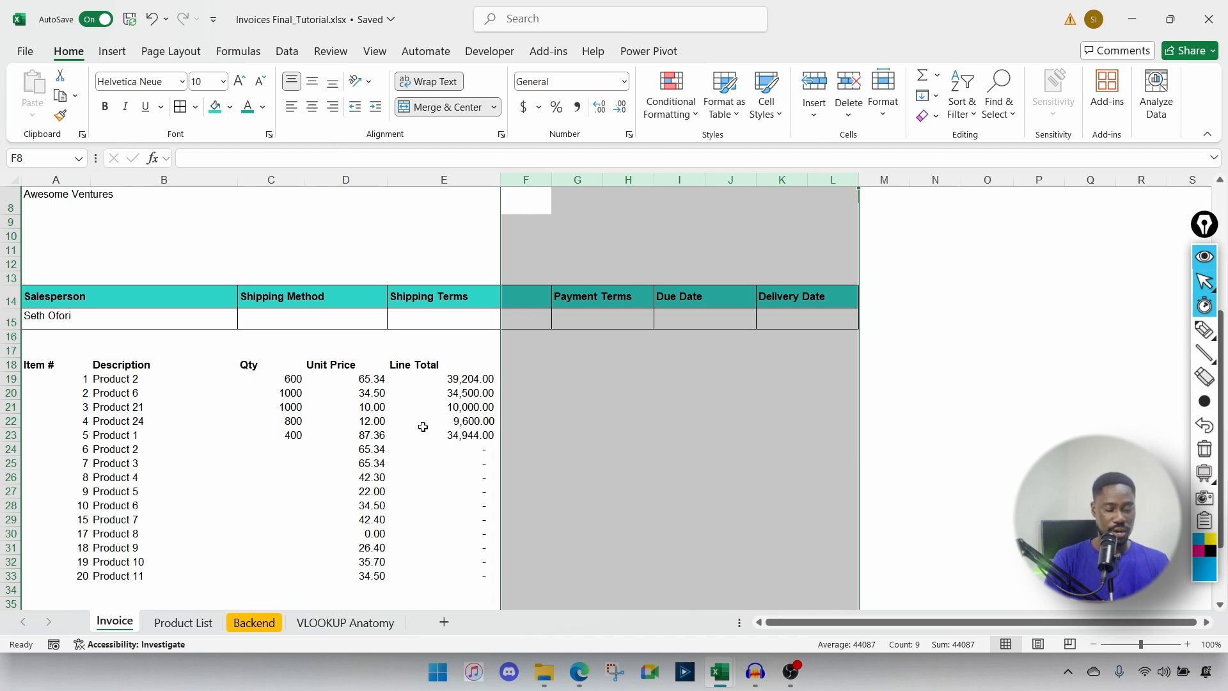
click(42, 367)
drag(43, 373, 49, 470)
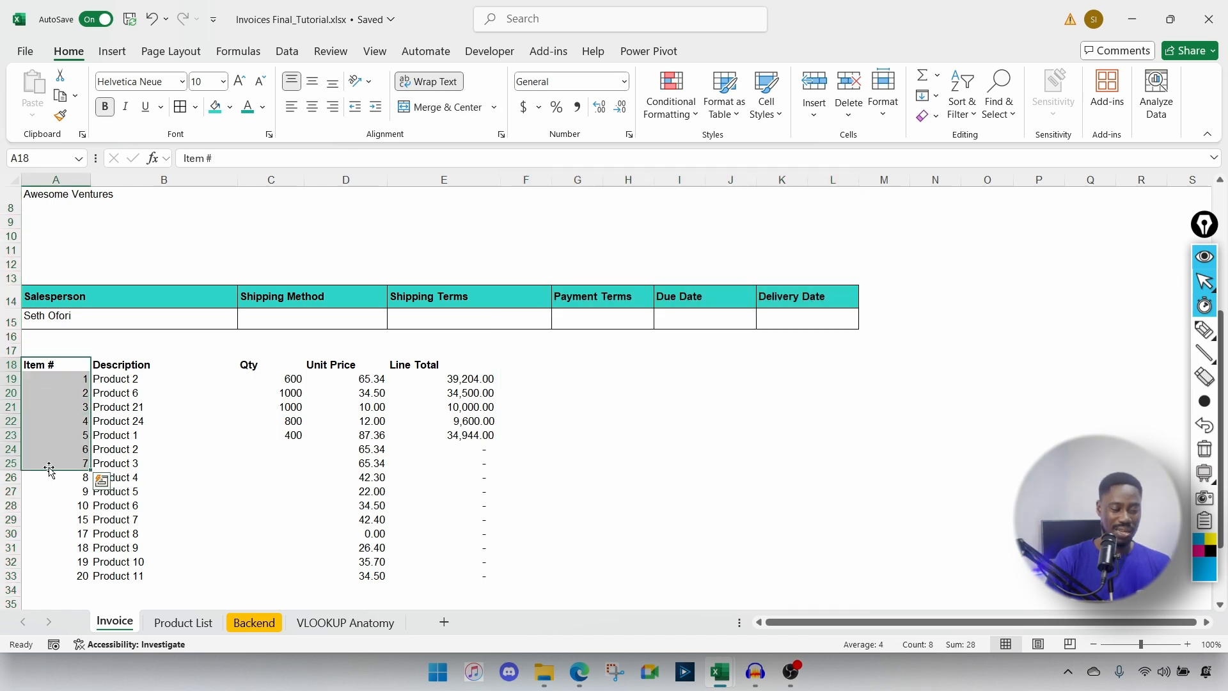
click(55, 363)
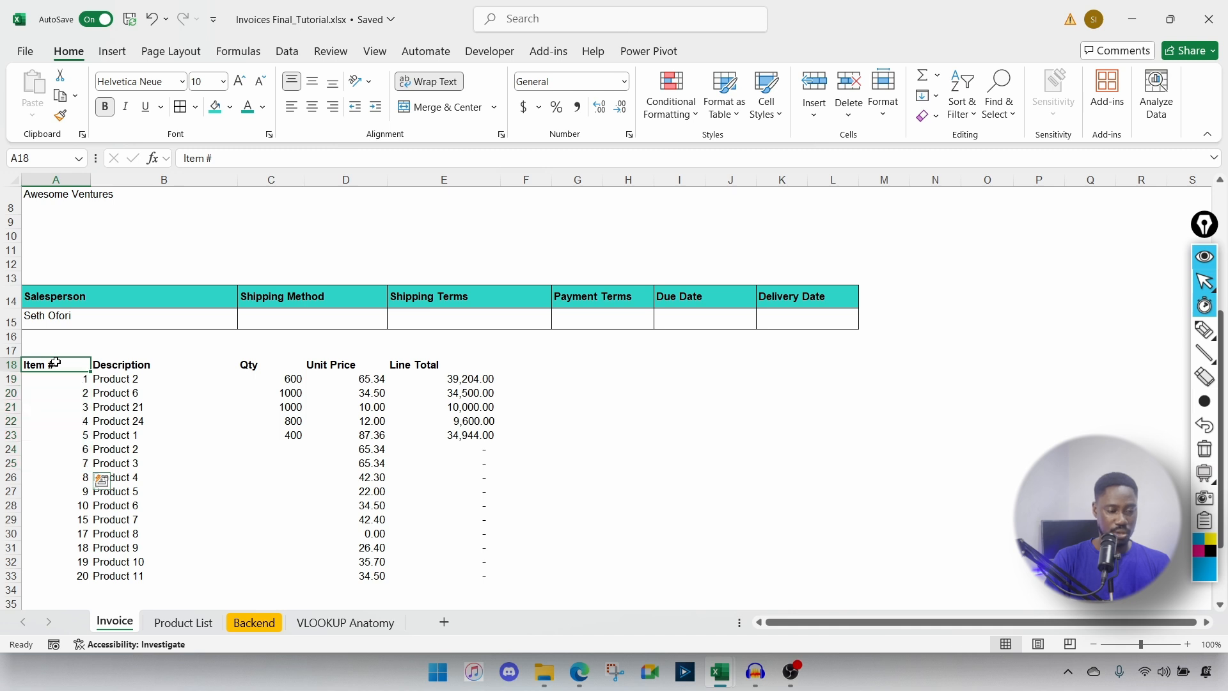
drag(56, 364, 61, 409)
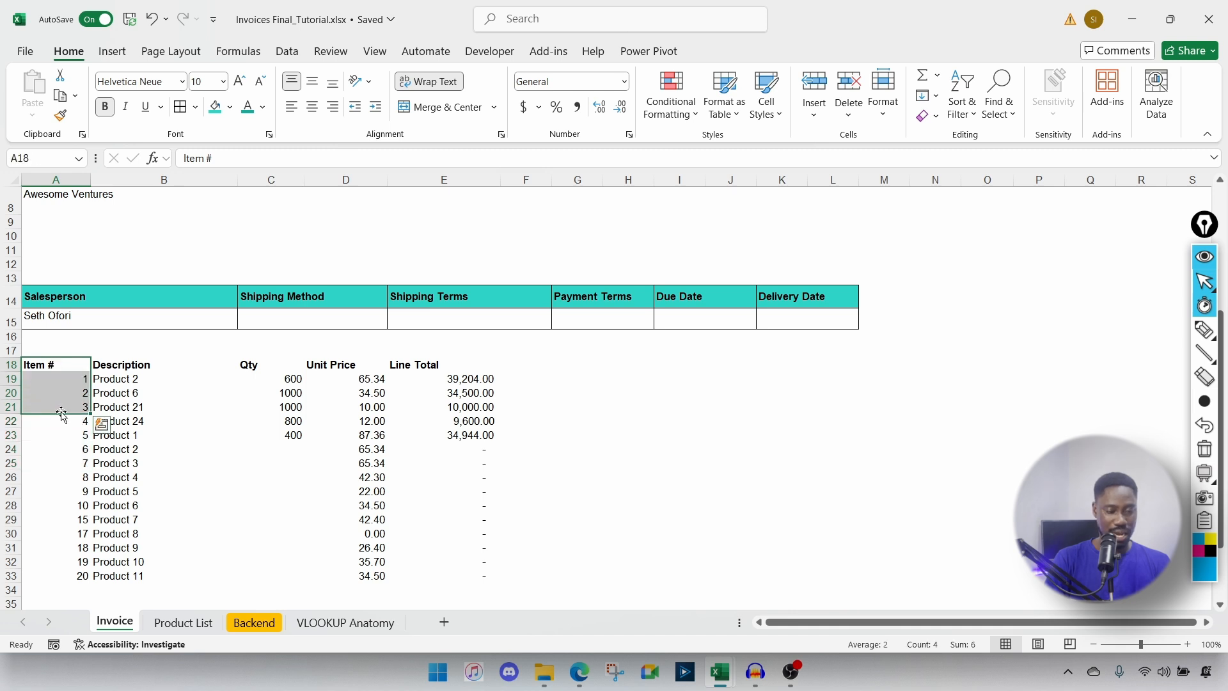
click(59, 370)
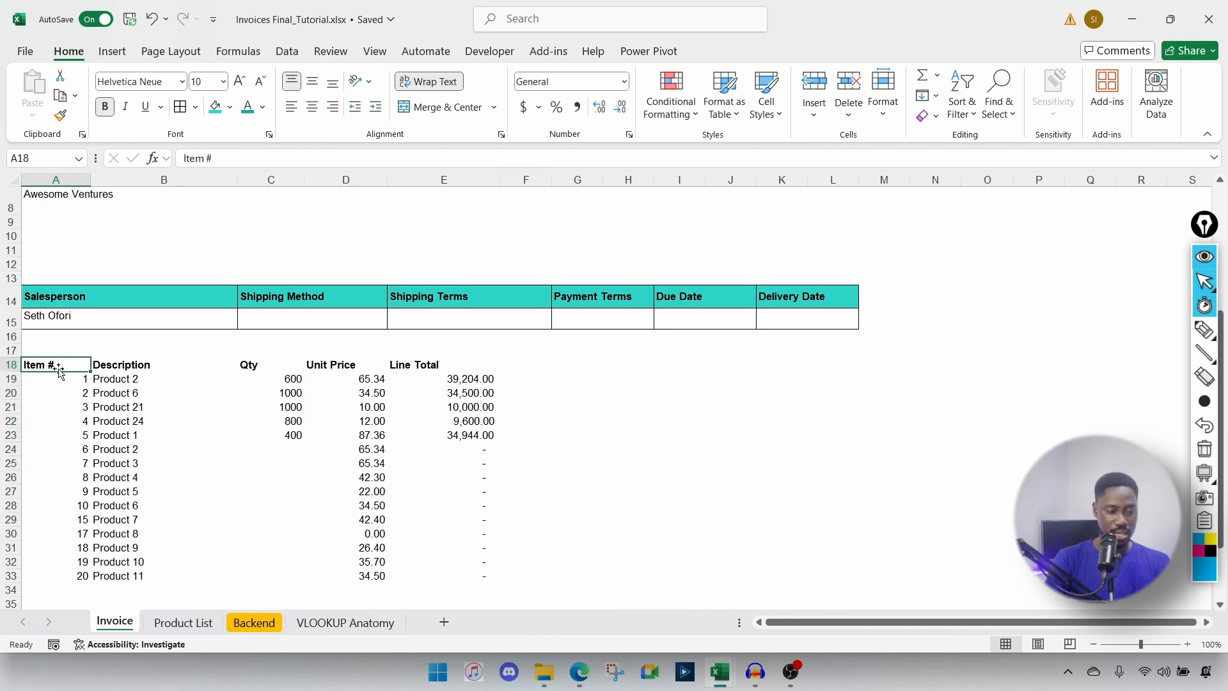
click(313, 109)
Step: Centre the item numbers together with the header down the Item # column
drag(75, 380, 57, 576)
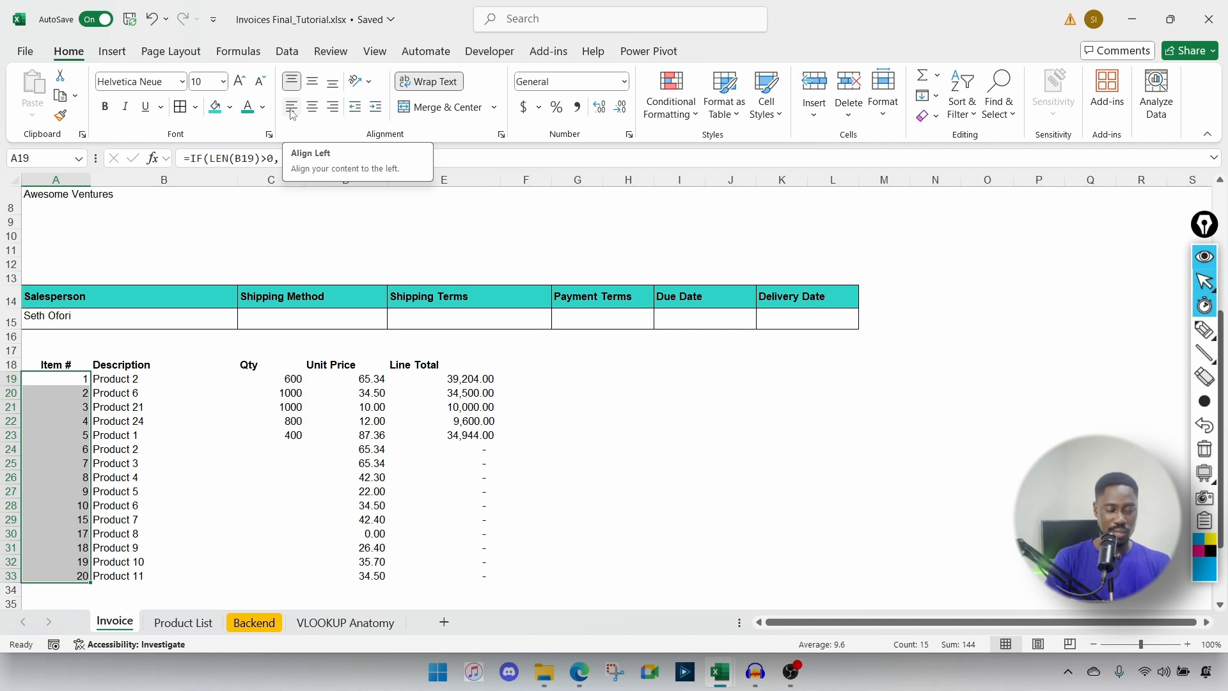
click(375, 109)
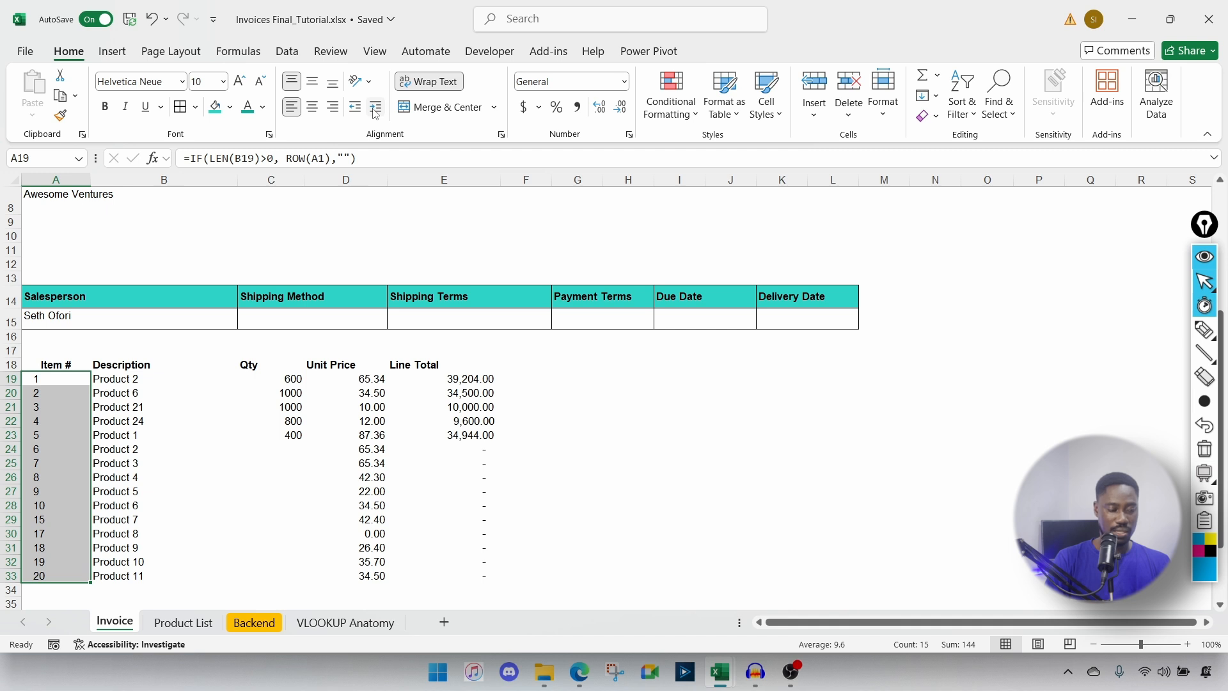
click(356, 108)
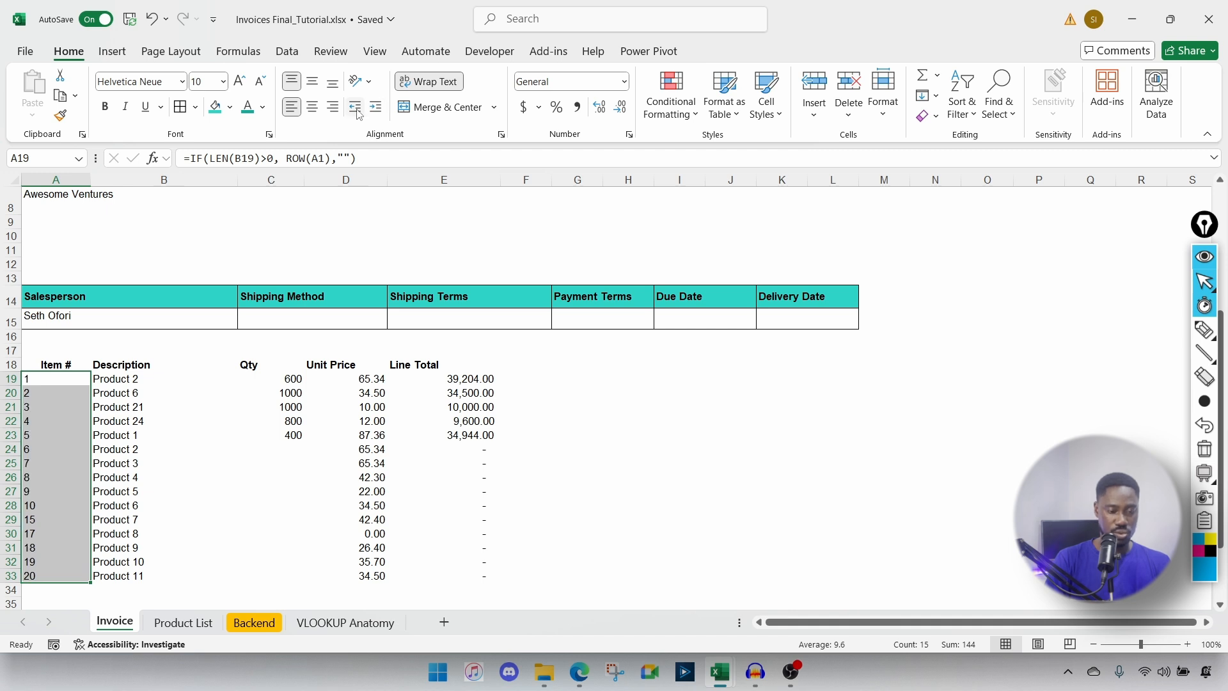
click(375, 109)
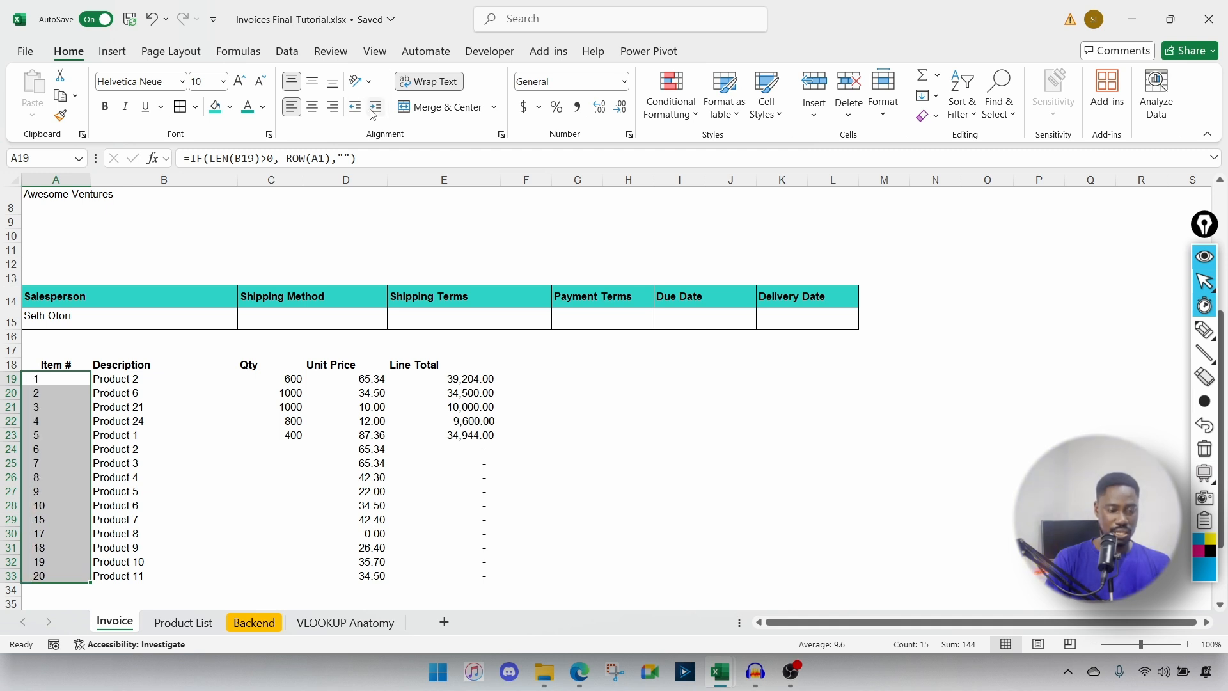
click(374, 109)
click(354, 109)
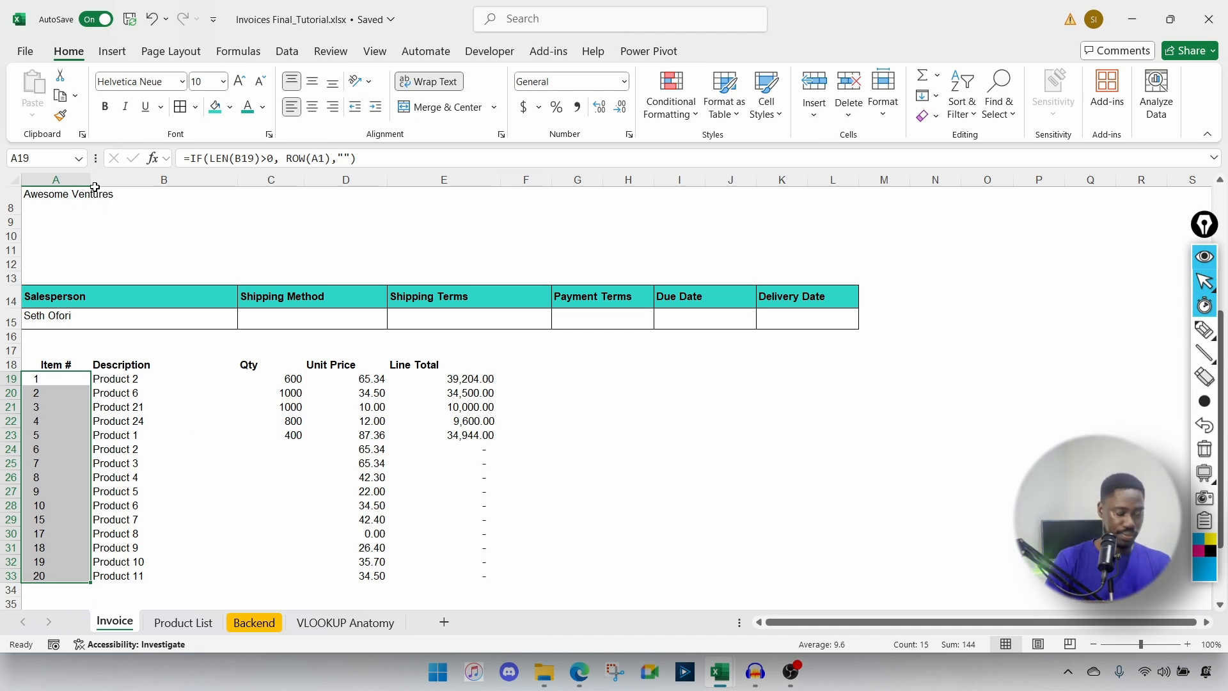
drag(55, 365, 56, 576)
click(312, 107)
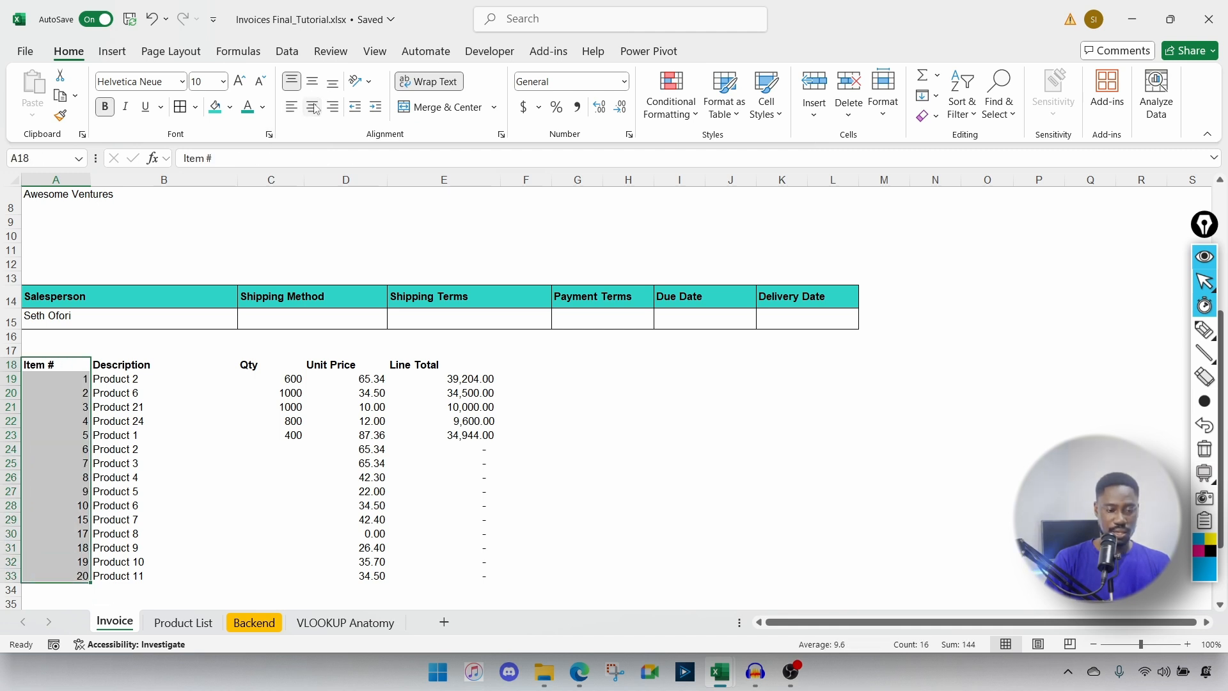
click(312, 107)
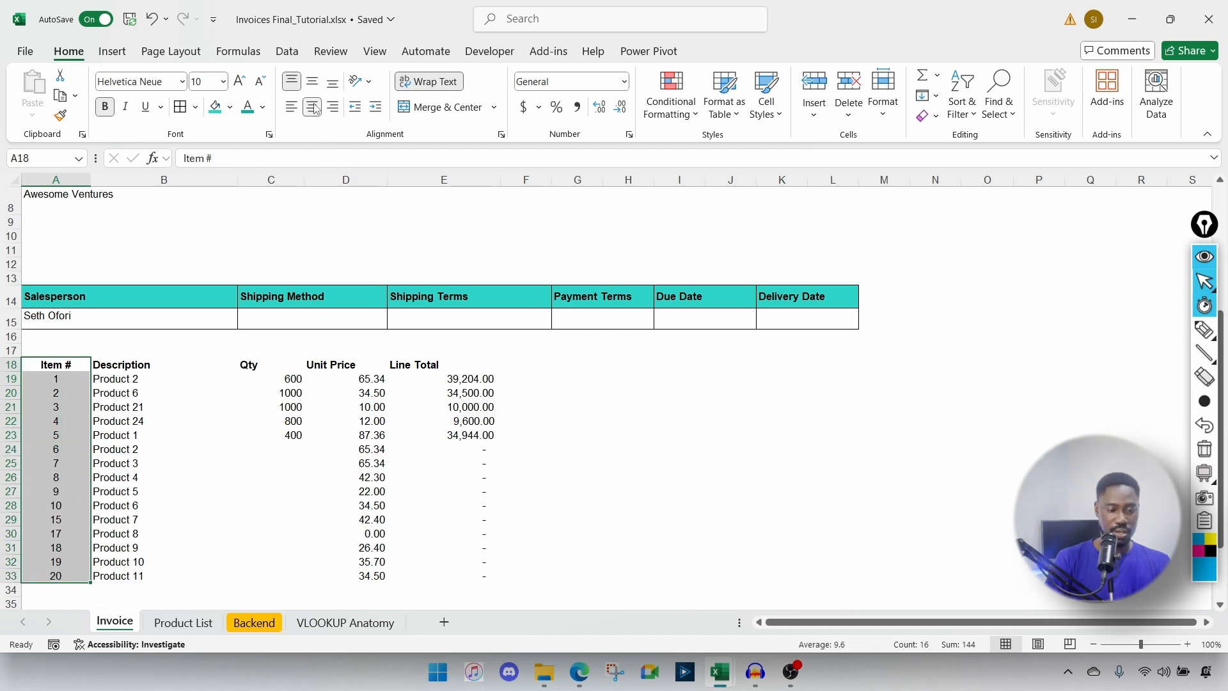
click(163, 466)
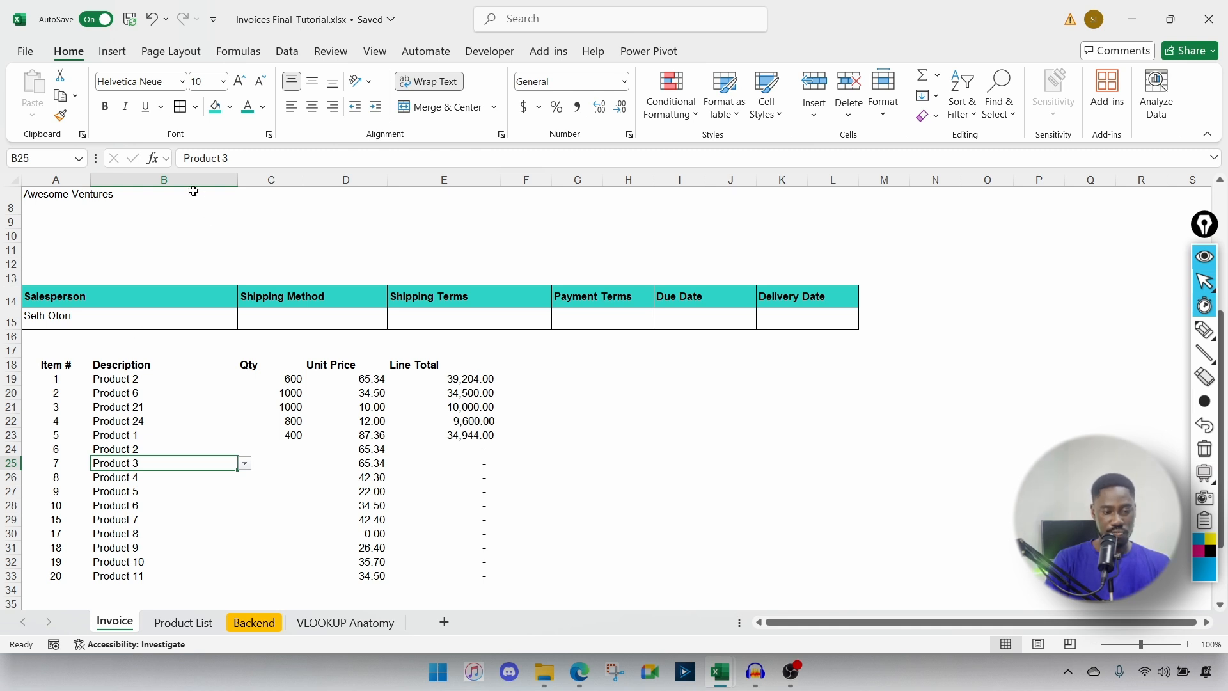
Step: Move the Qty, Unit Price and Line Total block from C18:E33 to I18:K33
drag(117, 362, 614, 356)
click(268, 378)
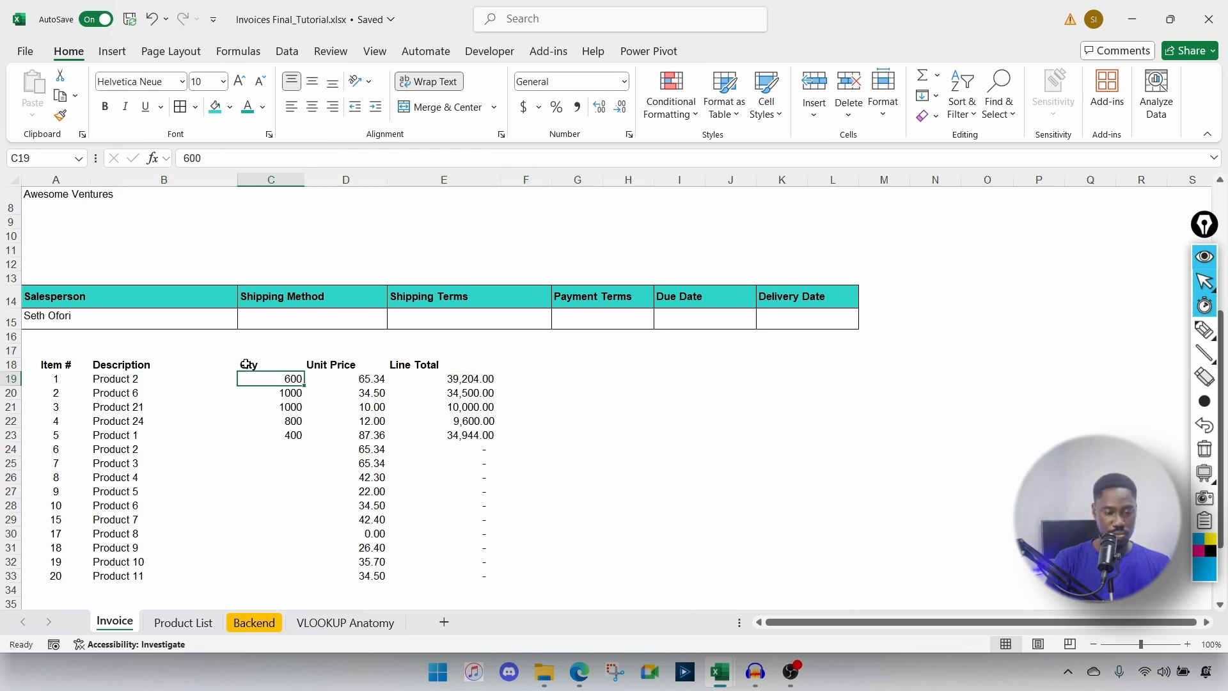
click(246, 364)
drag(245, 365, 476, 574)
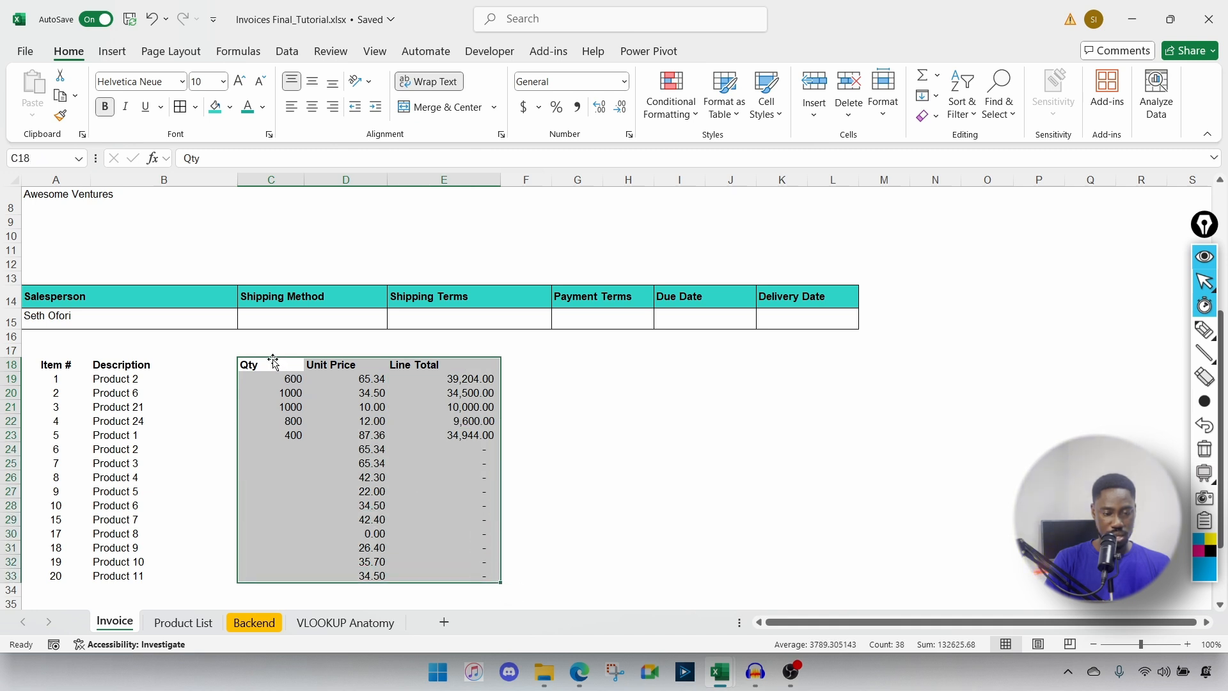
mouse_move(273, 362)
mouse_down()
mouse_move(330, 363)
mouse_move(278, 363)
mouse_up()
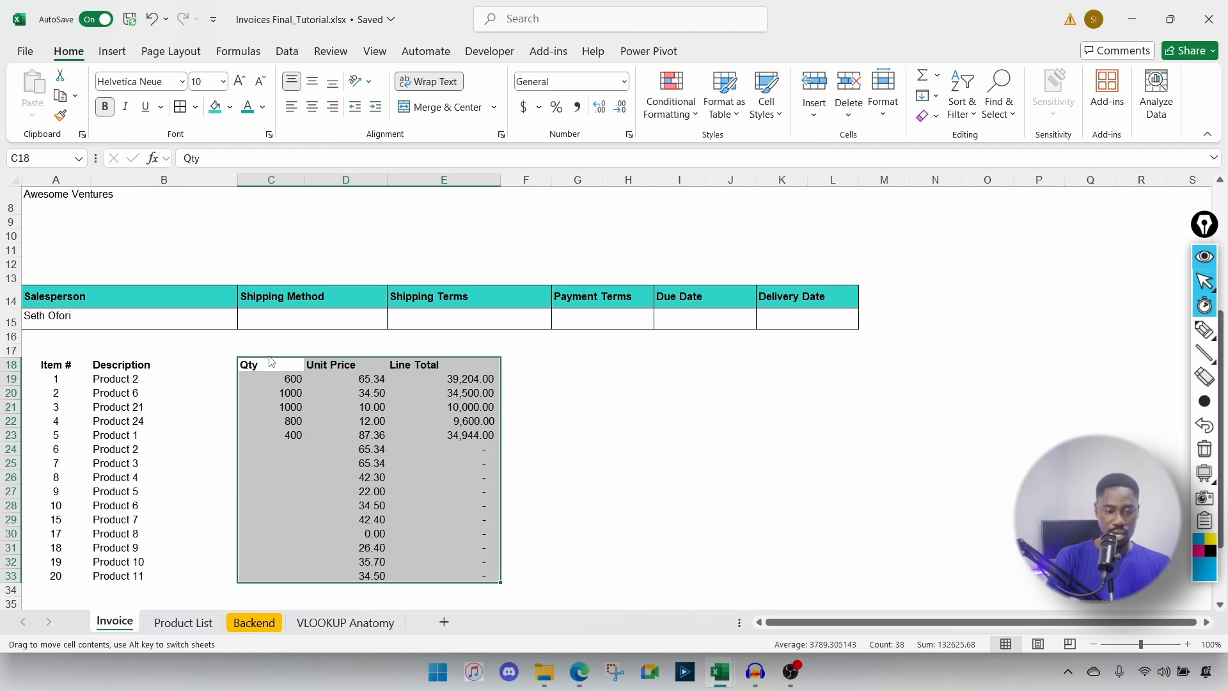
drag(269, 362, 668, 364)
drag(125, 364, 615, 594)
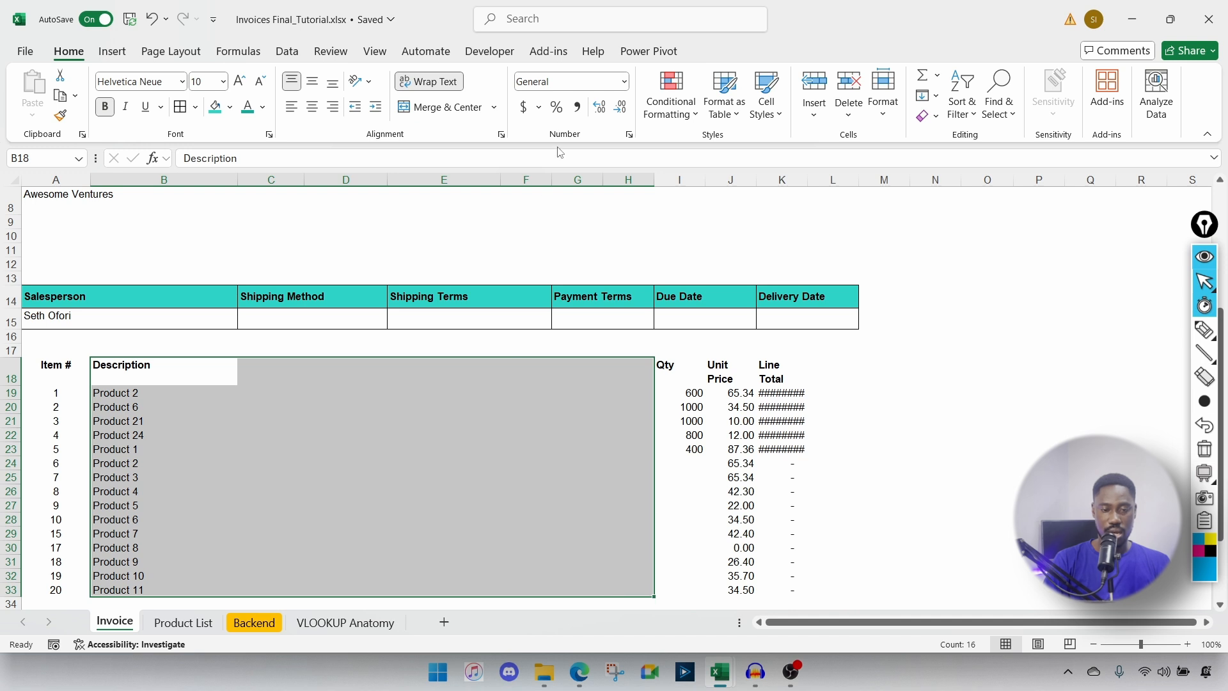
Step: Merge each Description across columns B–H and fill the A18:K18 header row teal
click(495, 108)
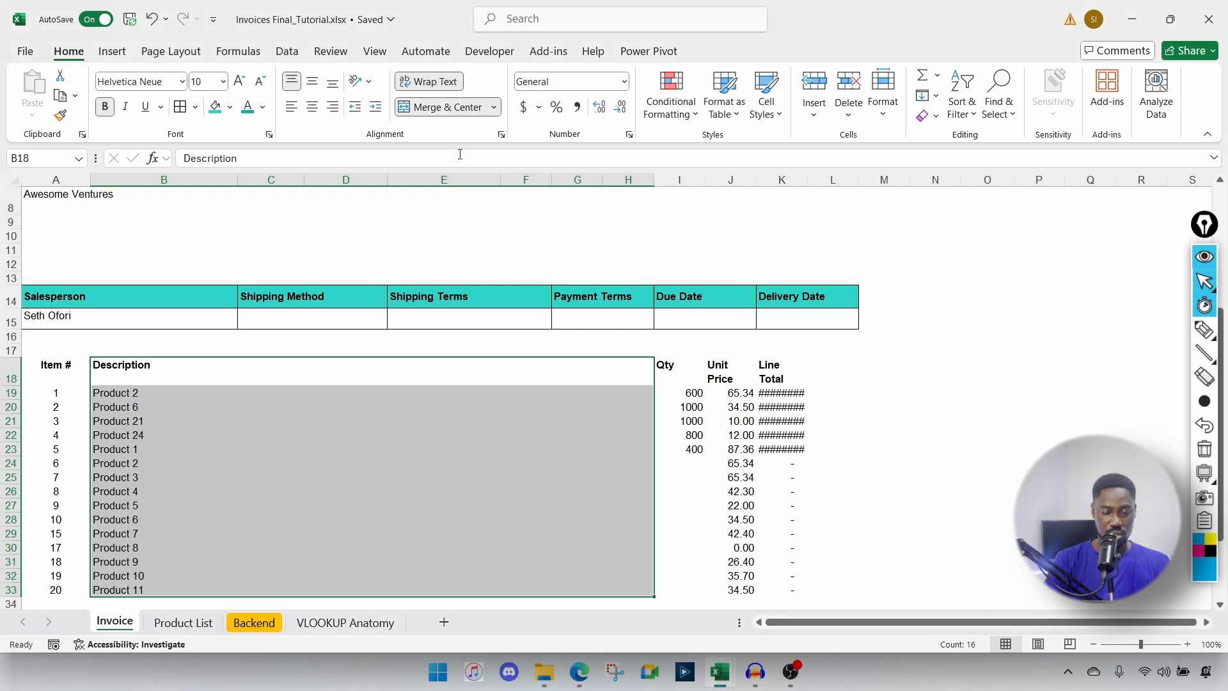
click(266, 403)
click(155, 394)
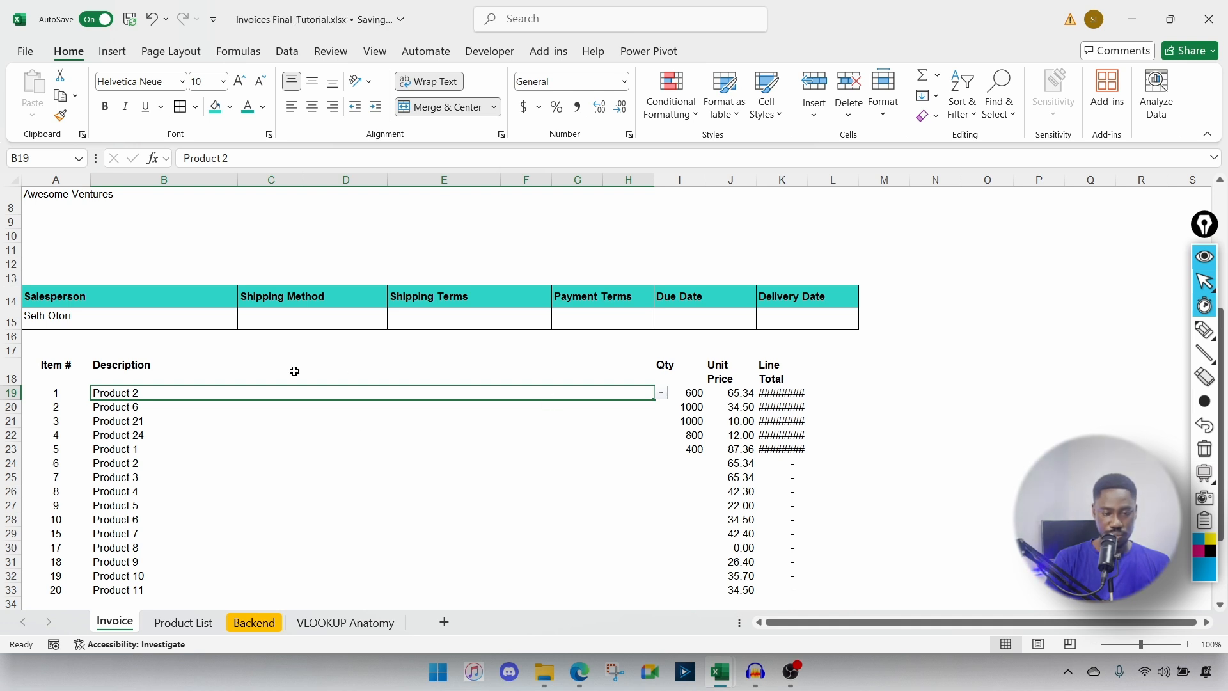
click(50, 366)
drag(55, 368, 767, 373)
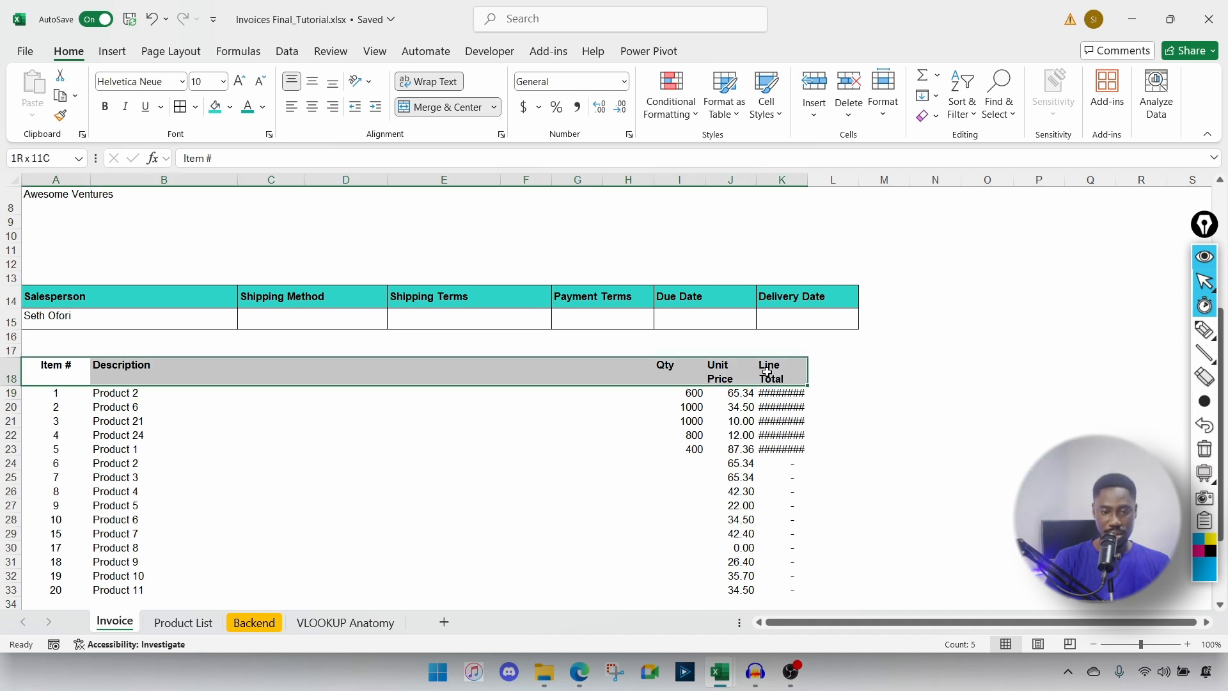
click(215, 106)
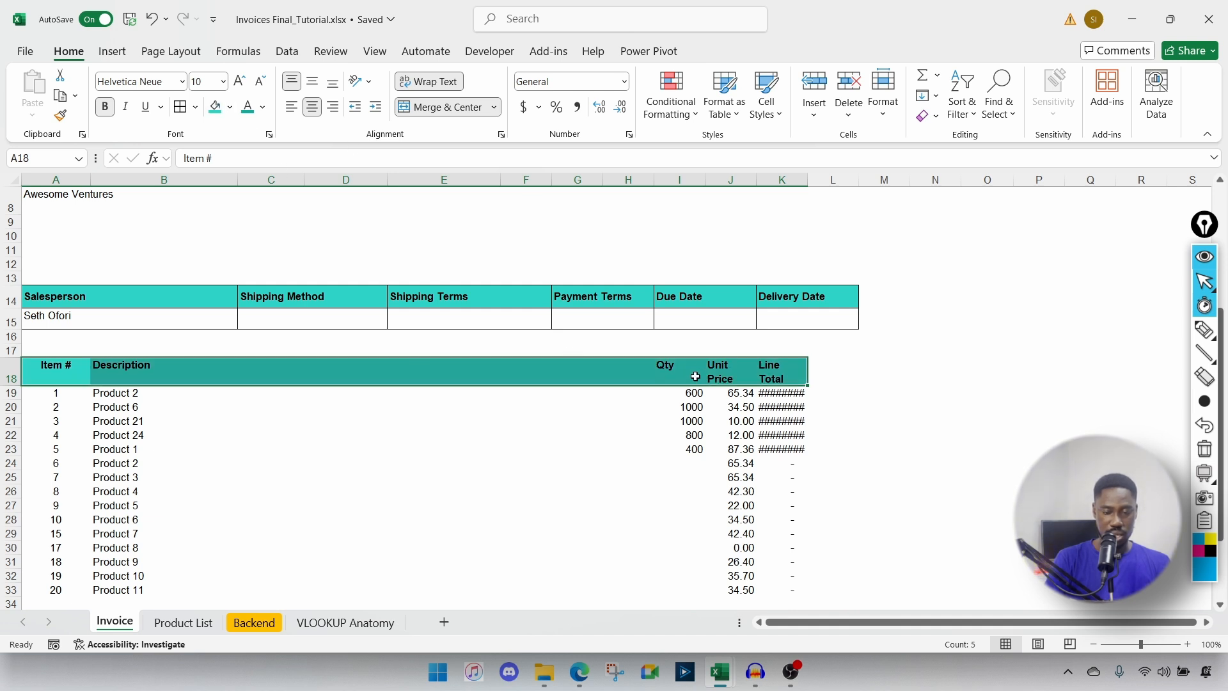
Step: Widen columns J and K, middle-align and heighten header row 18, and centre Qty
drag(756, 180, 773, 180)
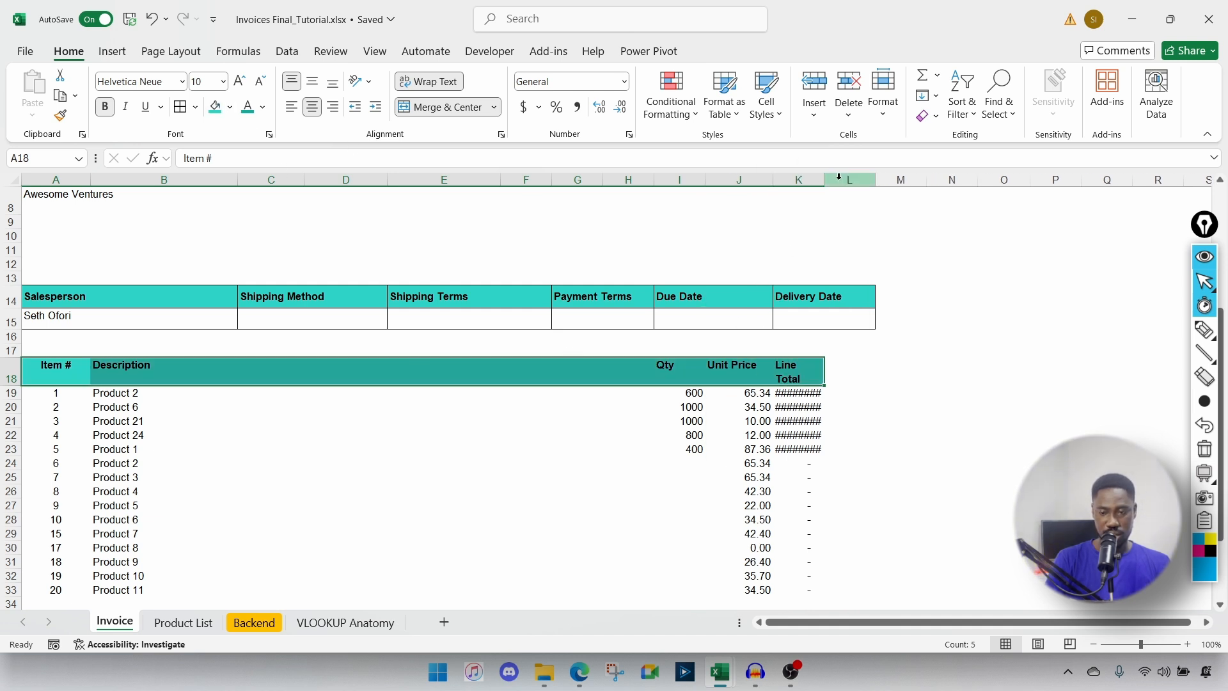
drag(870, 178, 840, 179)
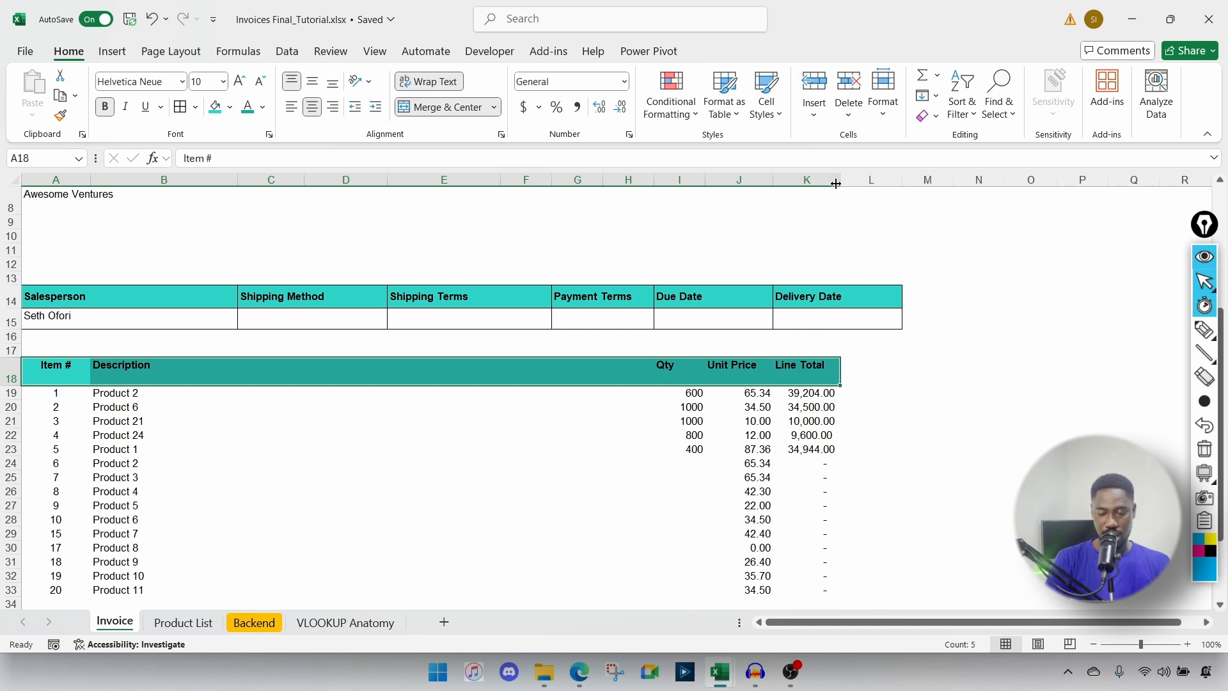
click(312, 81)
drag(15, 371, 14, 382)
drag(680, 369, 680, 587)
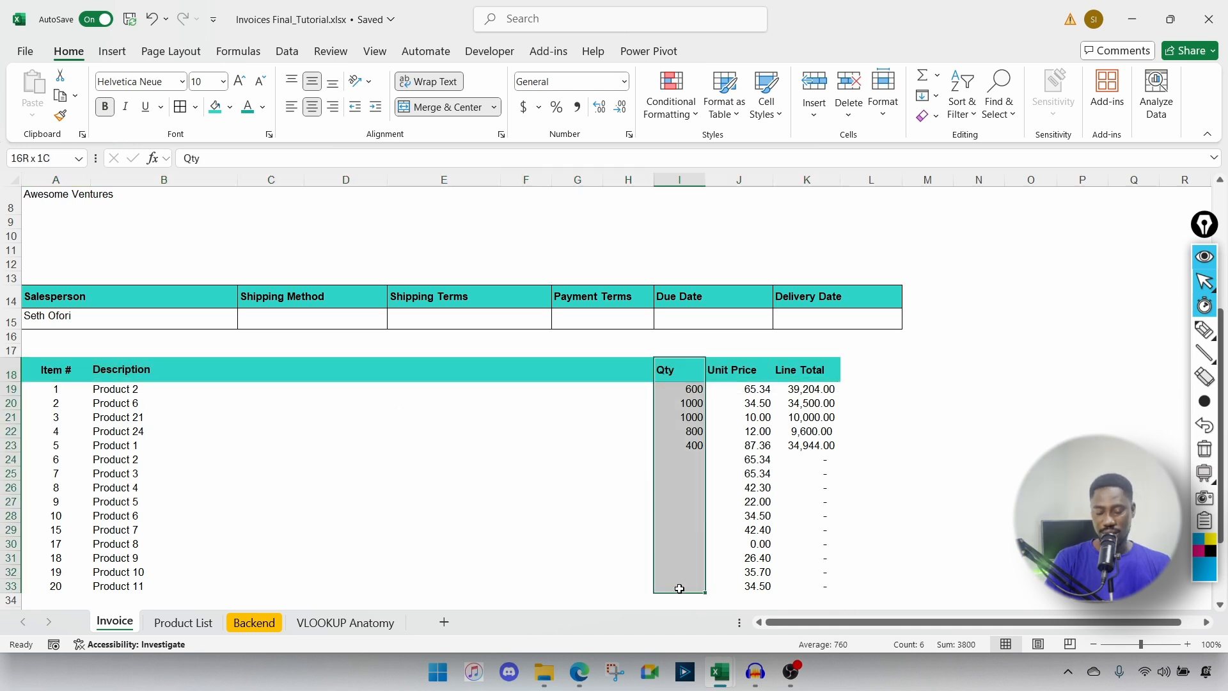
click(314, 109)
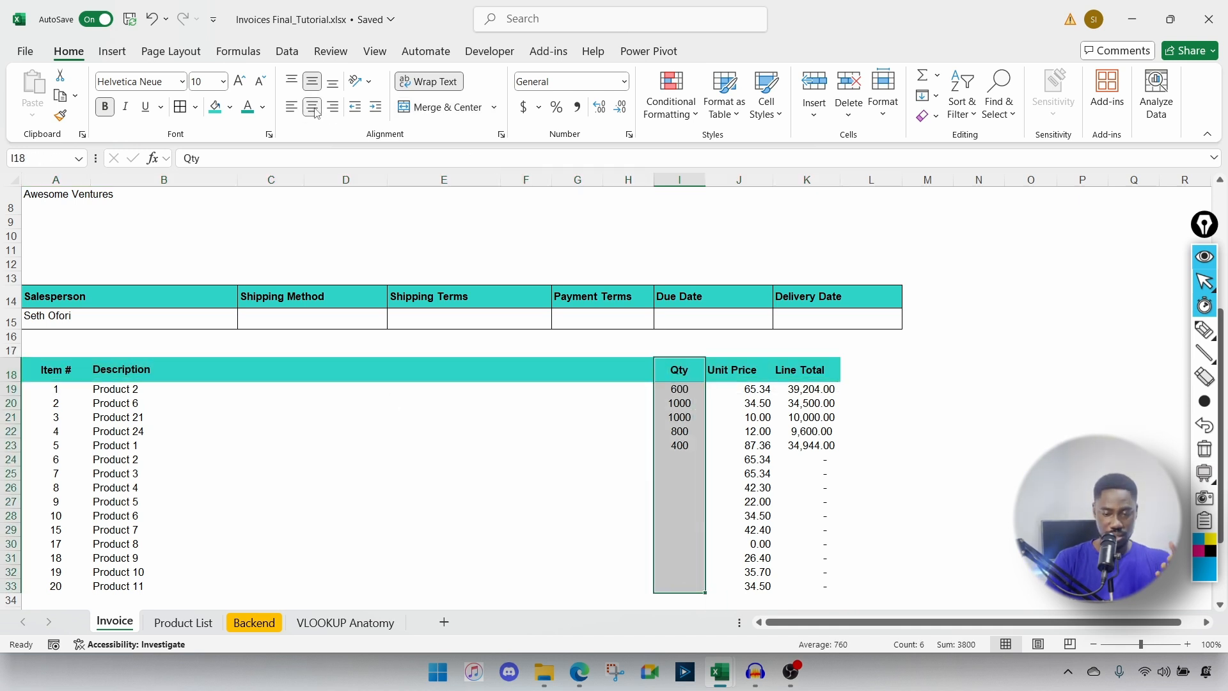
Step: Centre the Unit Price header in J18
click(728, 370)
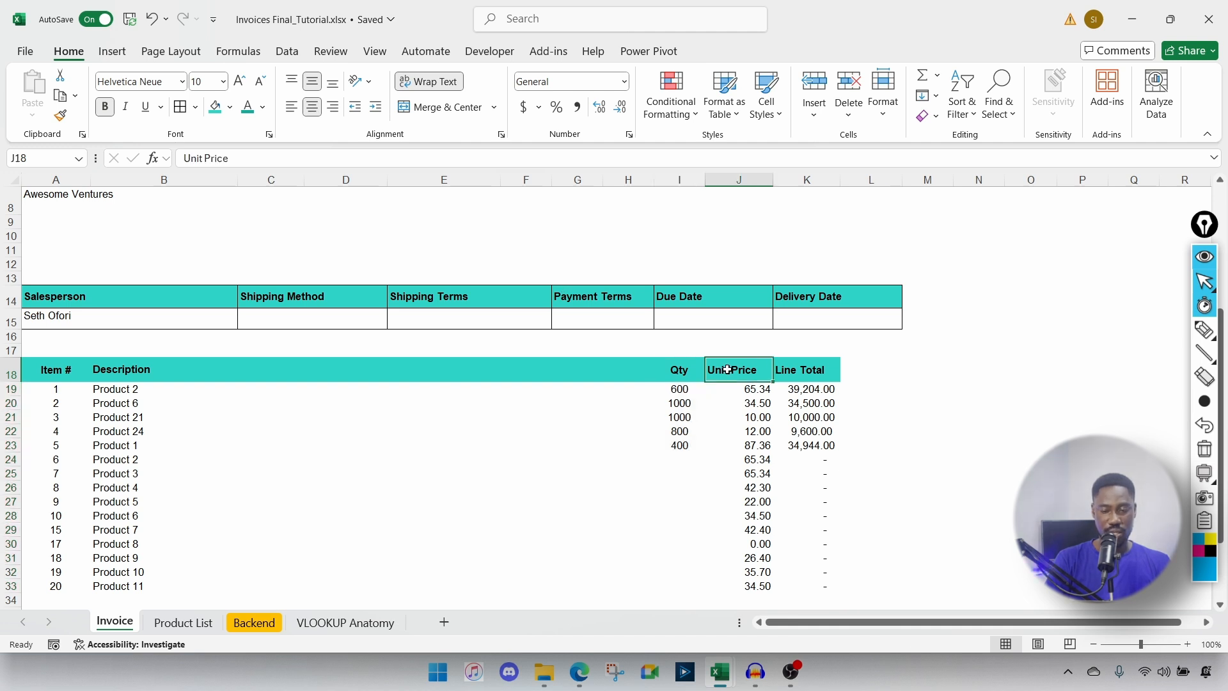
click(313, 114)
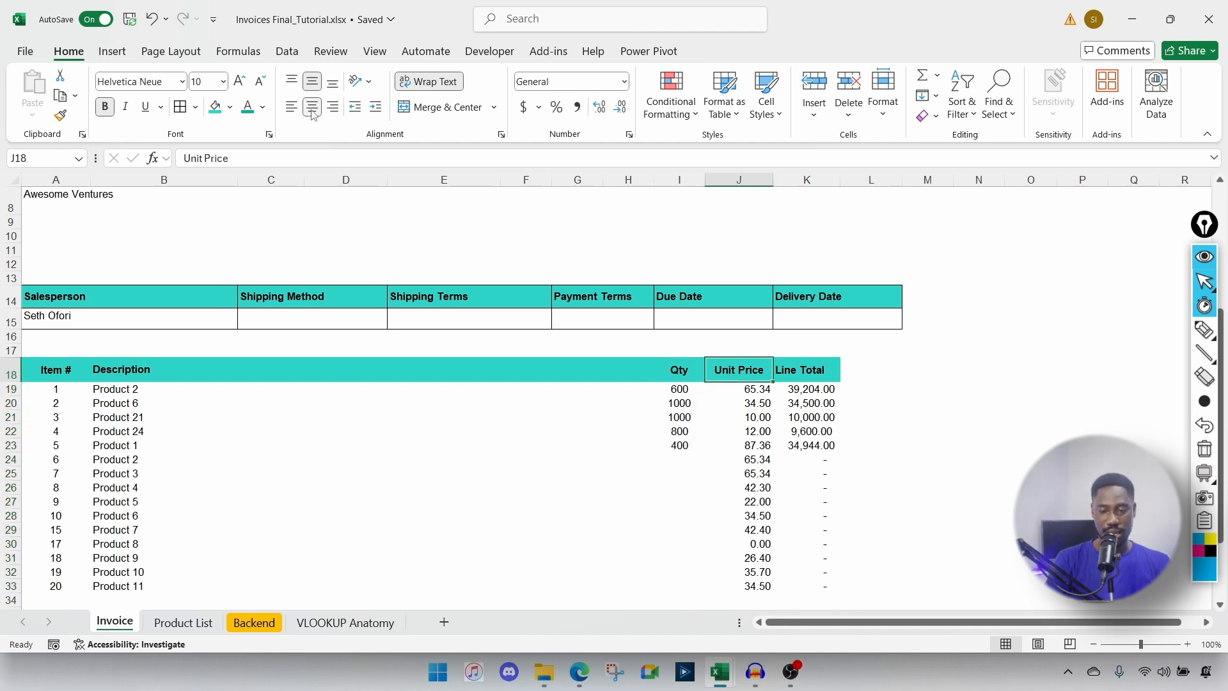
click(758, 391)
key(ctrl+shift+Down)
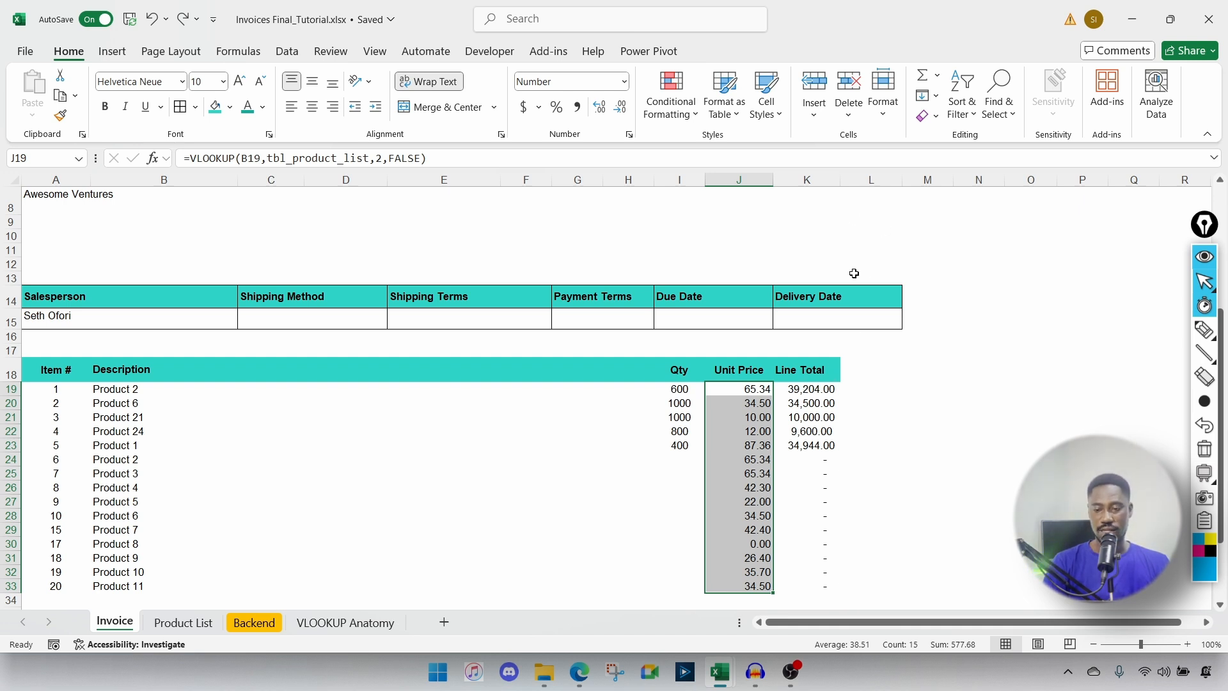
Step: Merge each Line Total row across columns K and L in K18:L33
click(814, 374)
drag(814, 374, 875, 370)
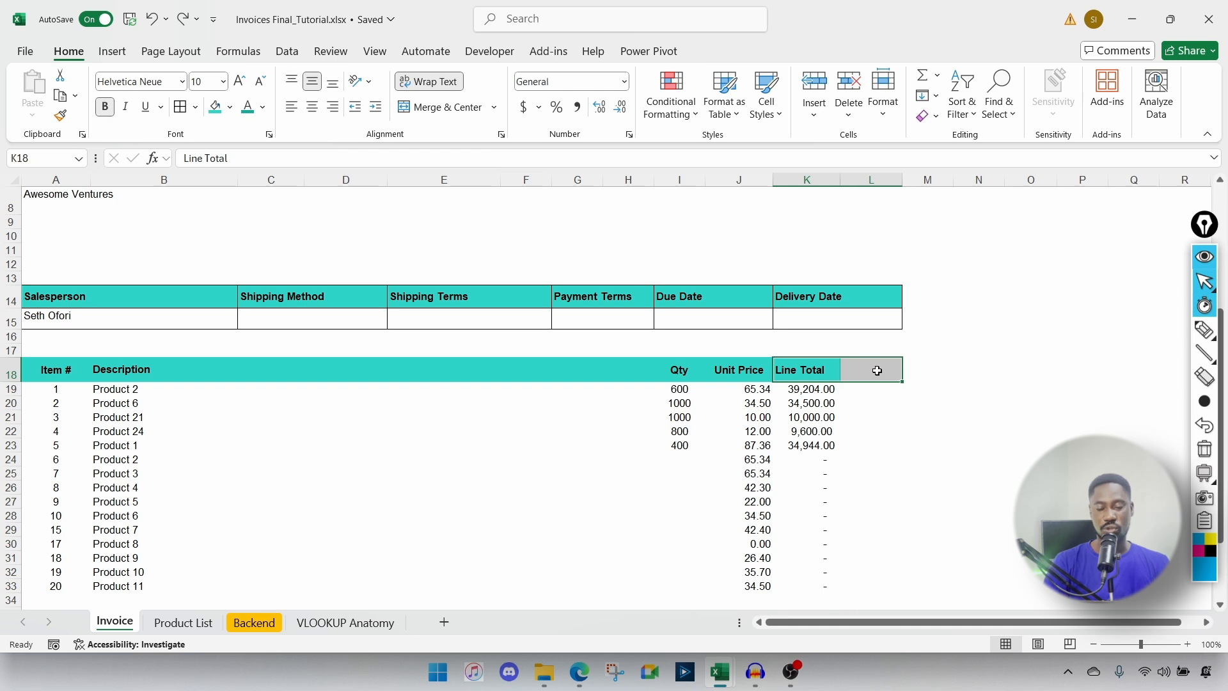
drag(894, 298, 896, 326)
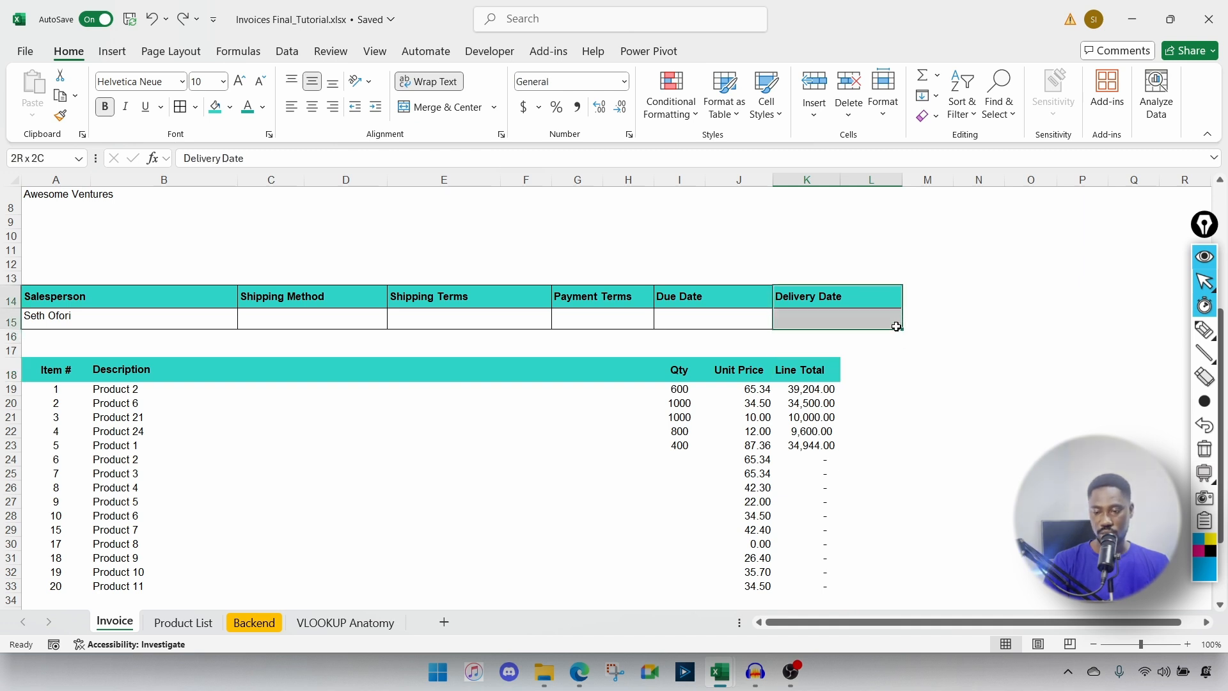
click(793, 382)
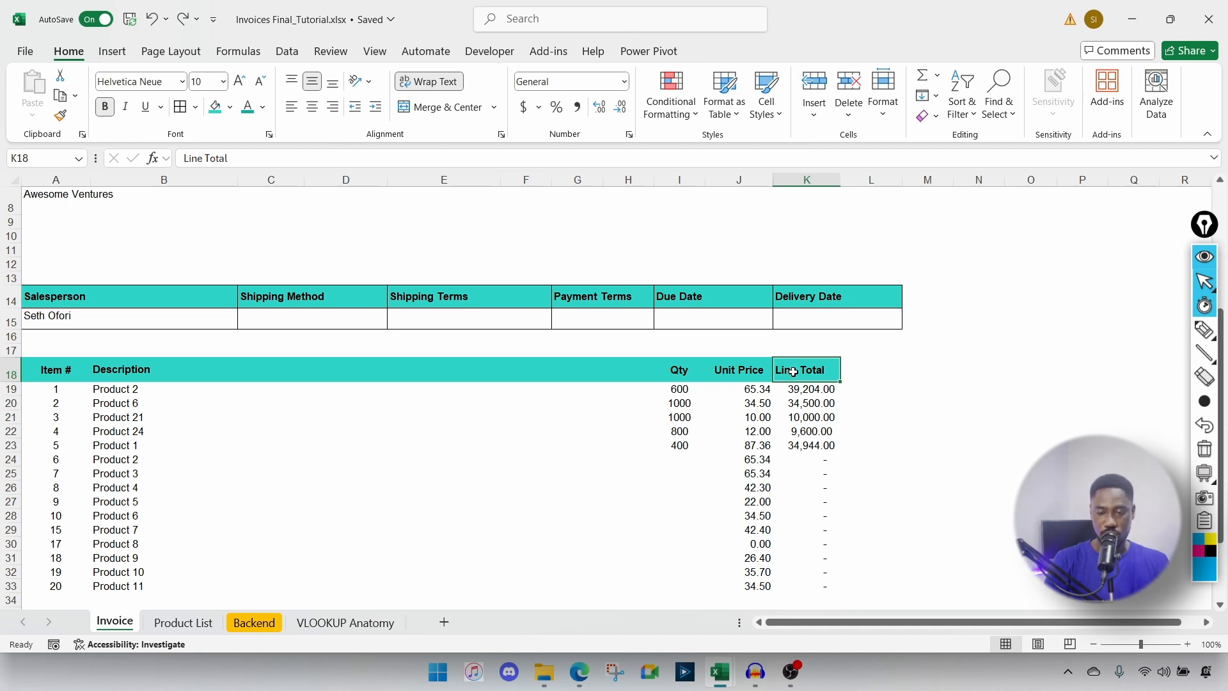
drag(793, 372, 891, 517)
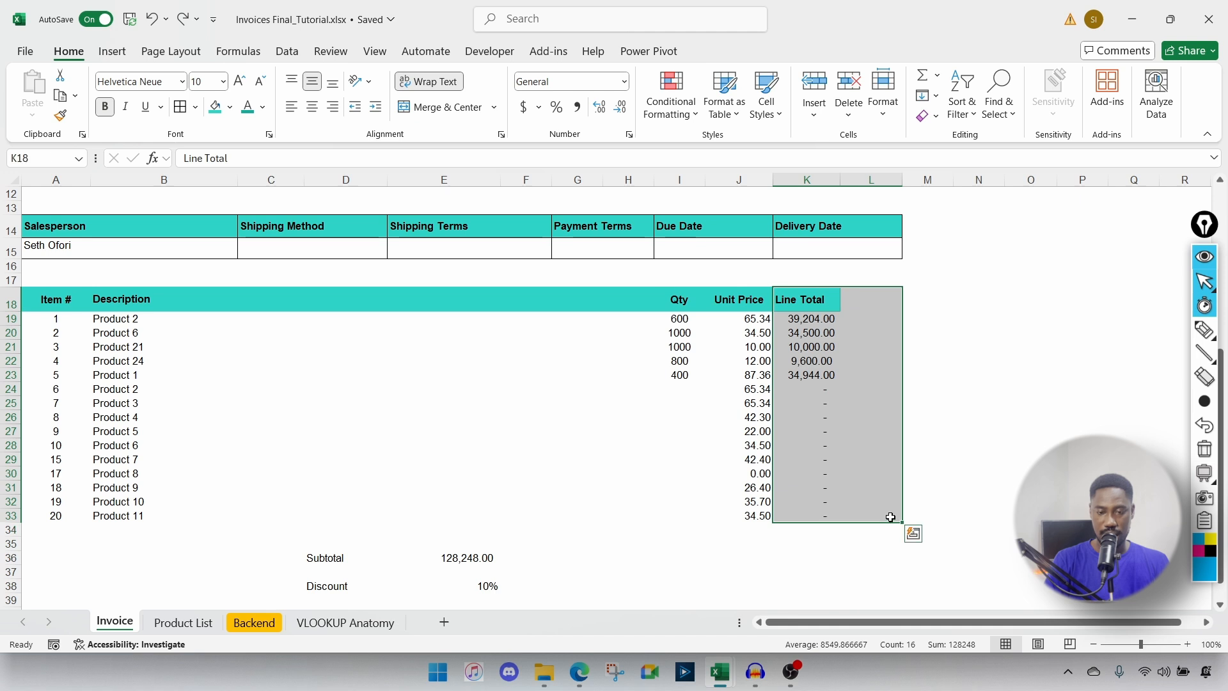
click(494, 107)
click(474, 153)
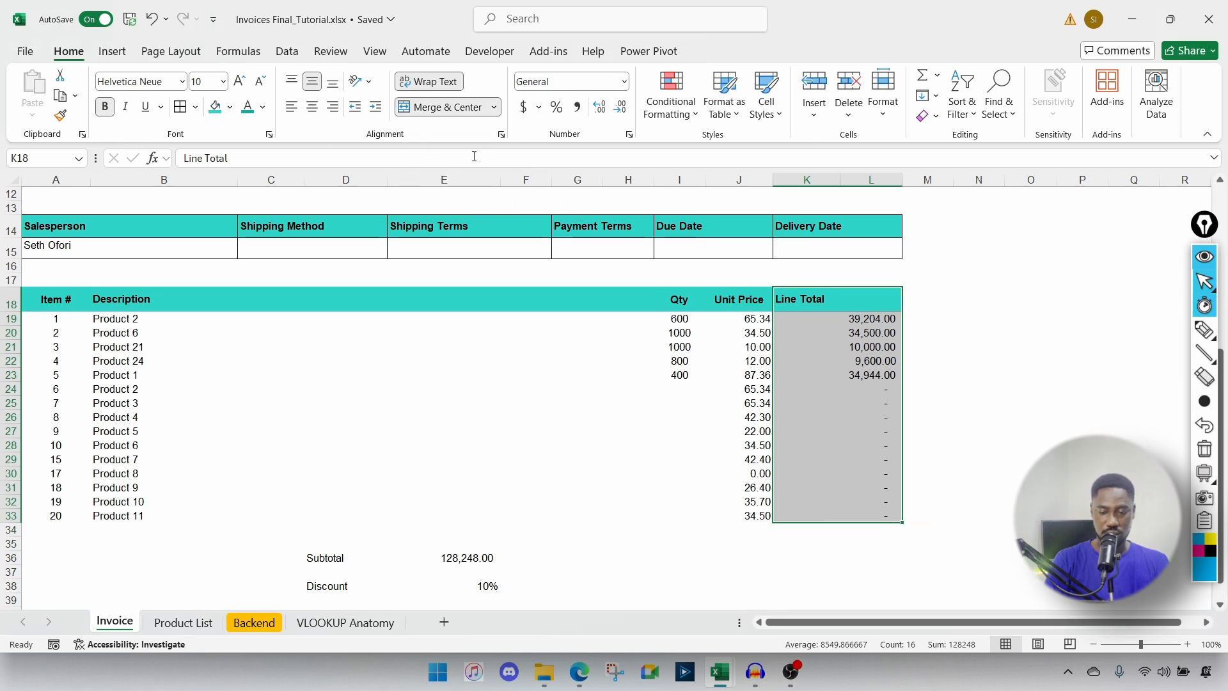
Step: Centre the Line Total header and narrow column L
click(829, 297)
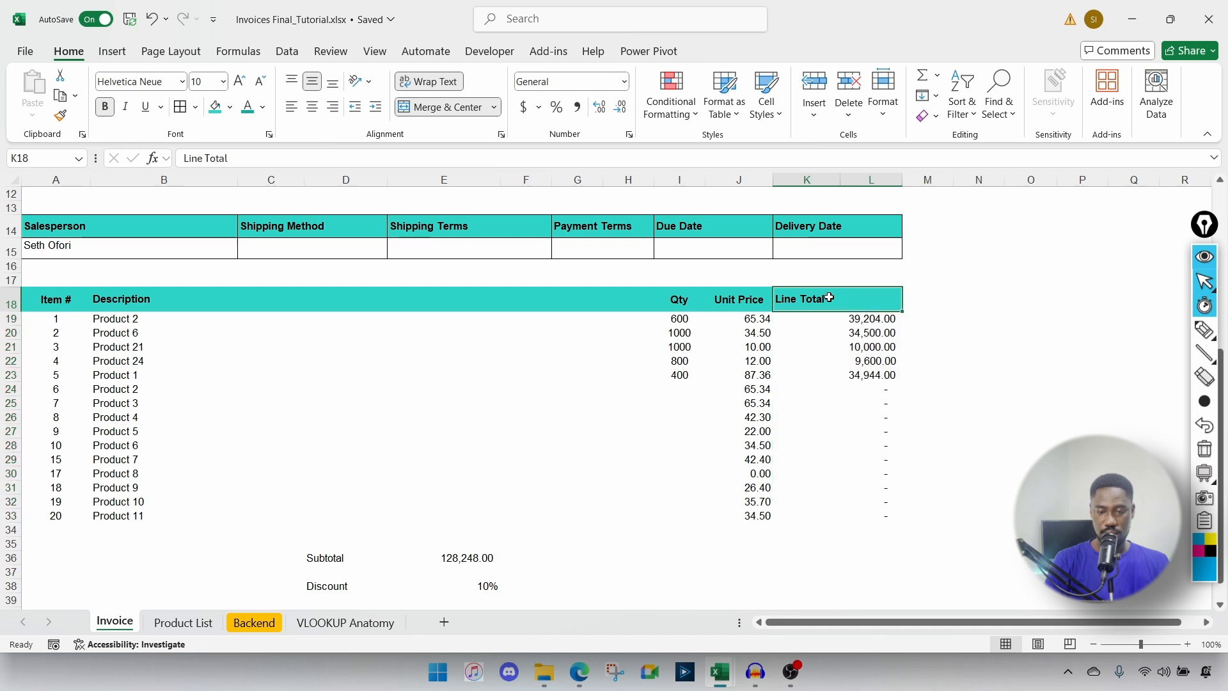
click(312, 108)
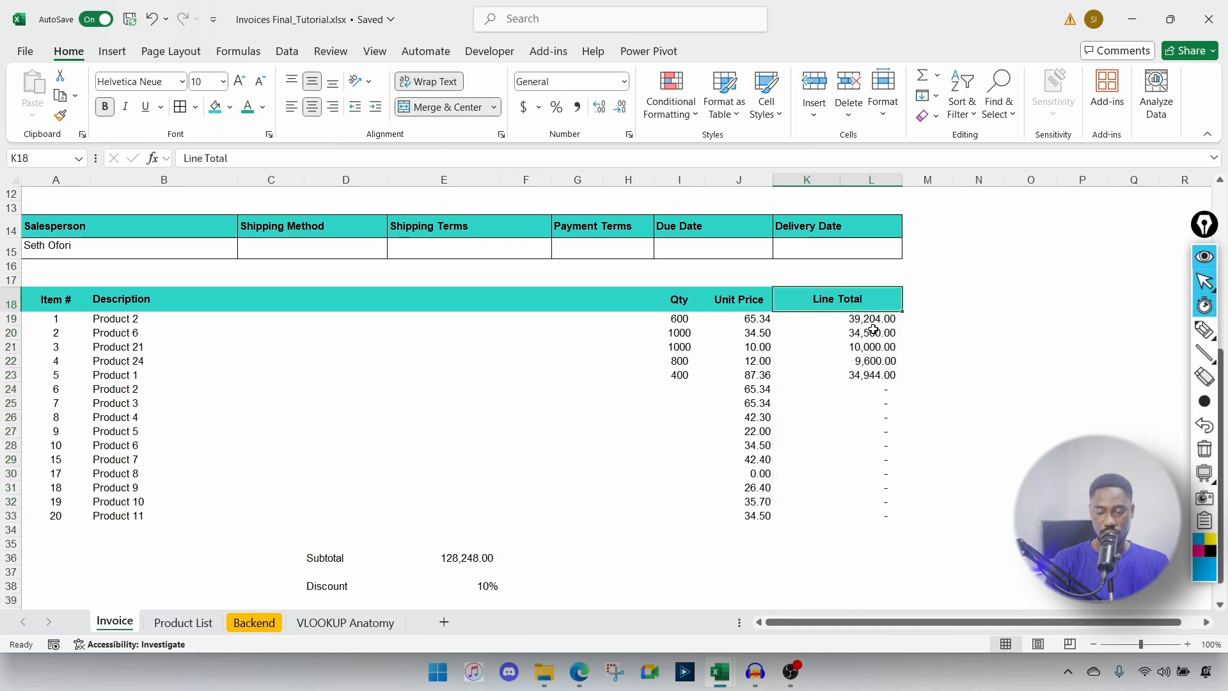
drag(901, 182, 829, 181)
click(842, 181)
Step: Move the Subtotal, Discount and Total block over beneath columns I–J
scroll(899, 517, down, 2)
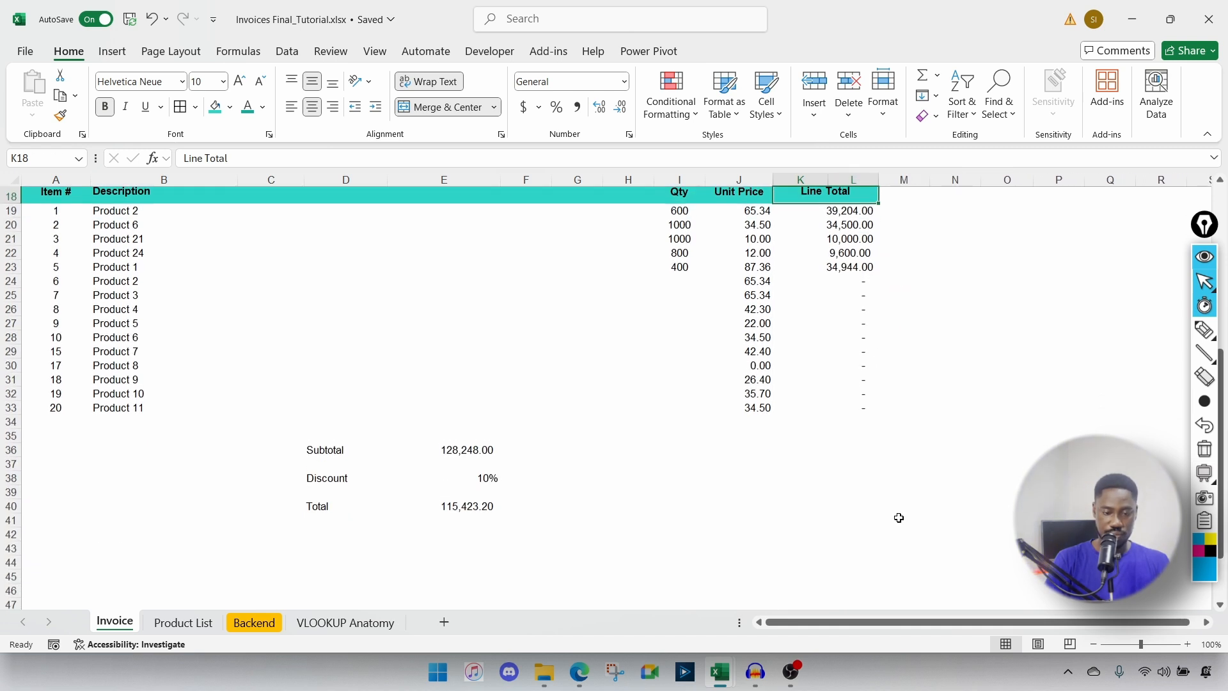
scroll(410, 481, down, 1)
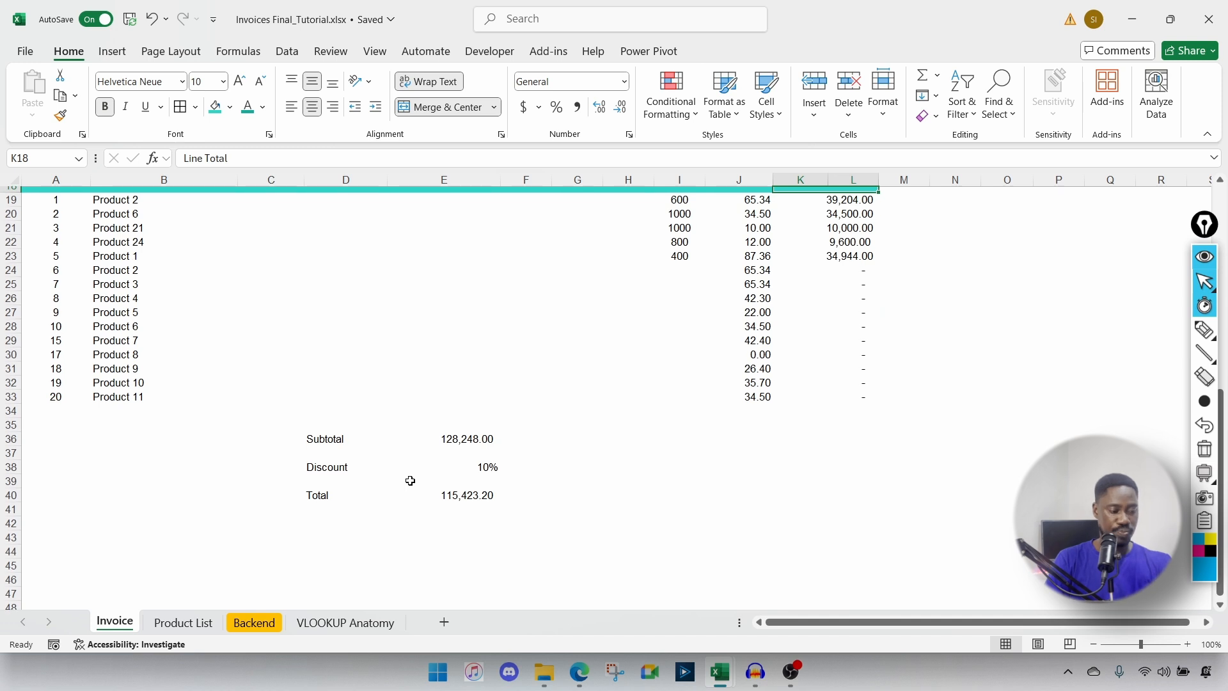
drag(309, 439, 465, 500)
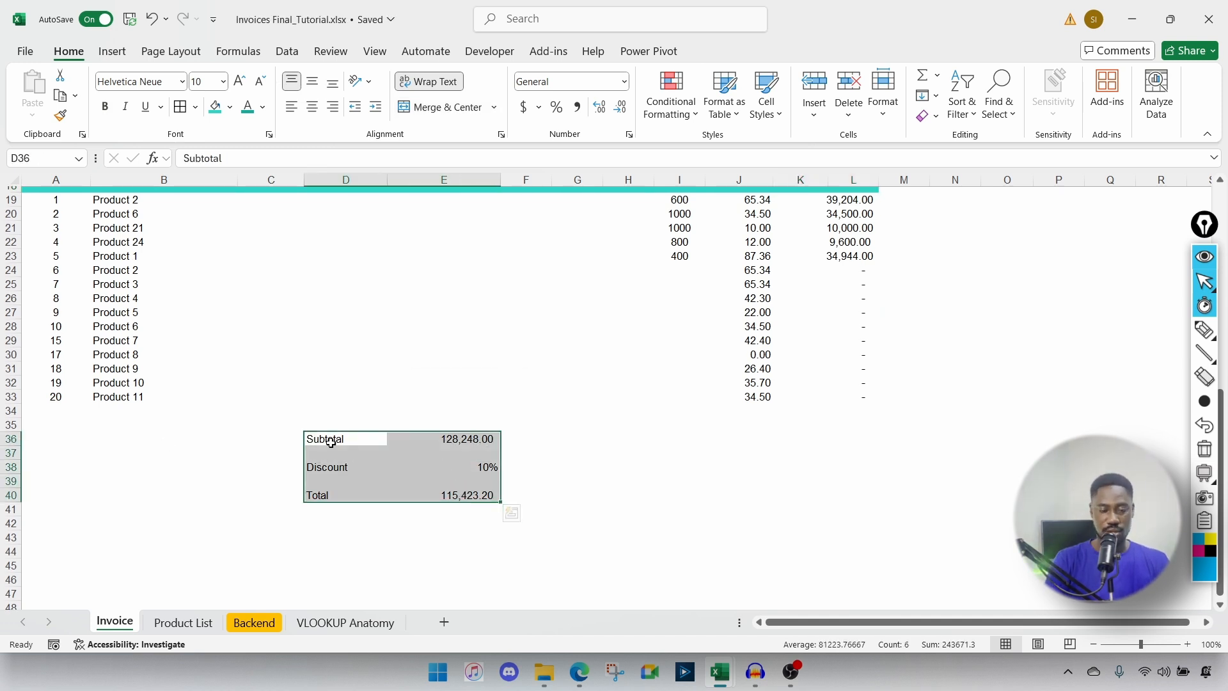
drag(315, 435, 703, 436)
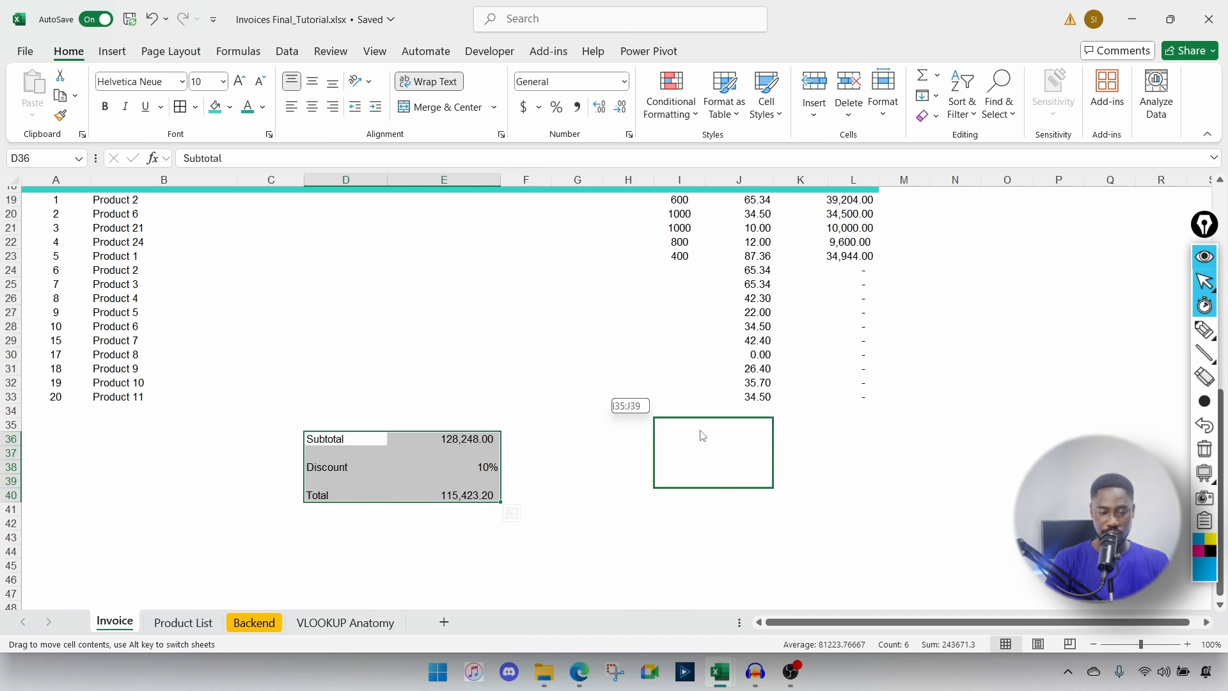
drag(703, 437, 701, 441)
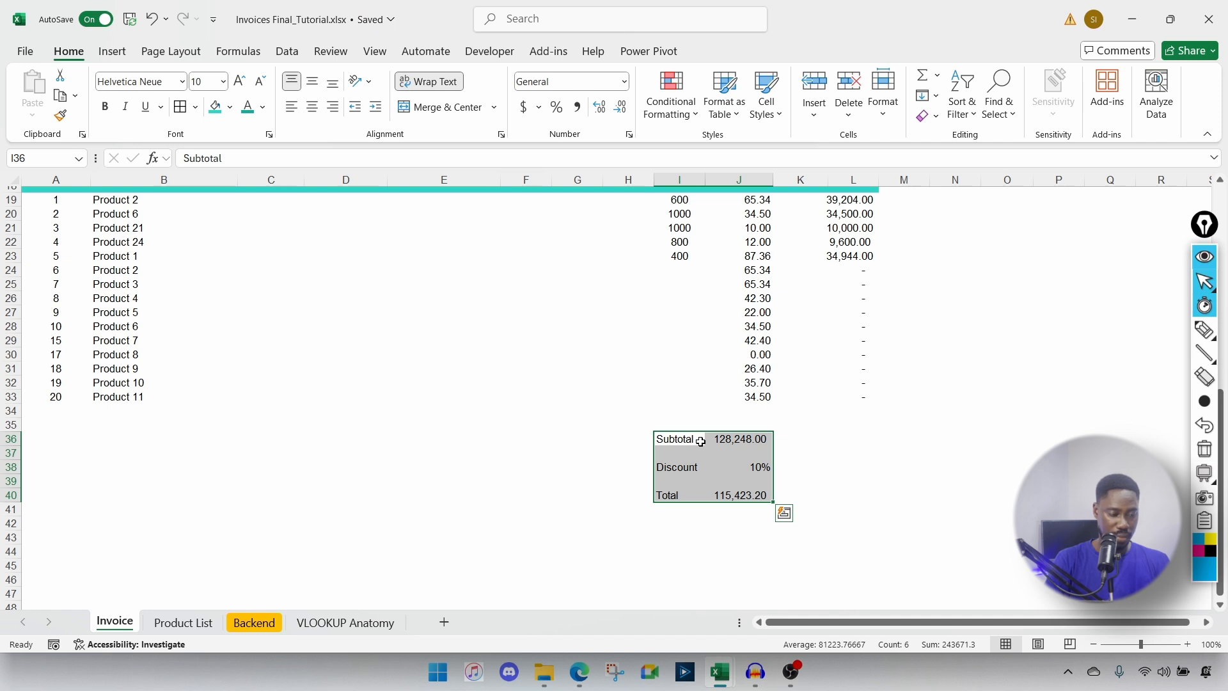
scroll(701, 442, up, 2)
scroll(701, 441, down, 1)
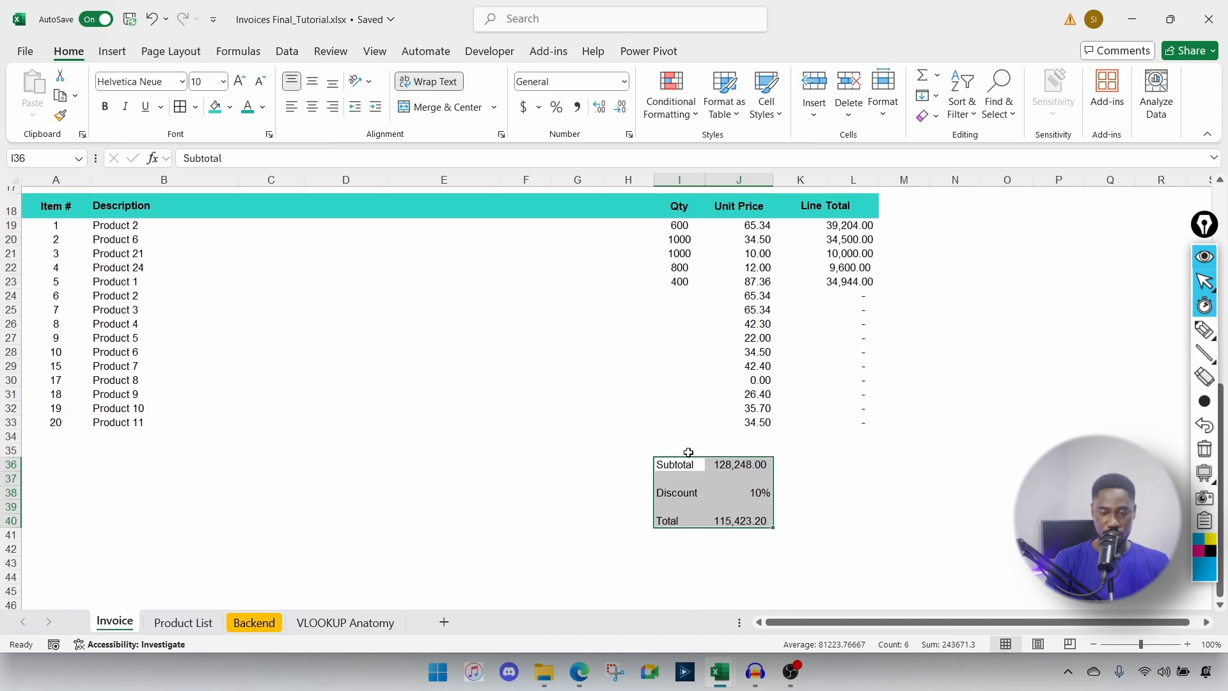
drag(681, 456, 758, 461)
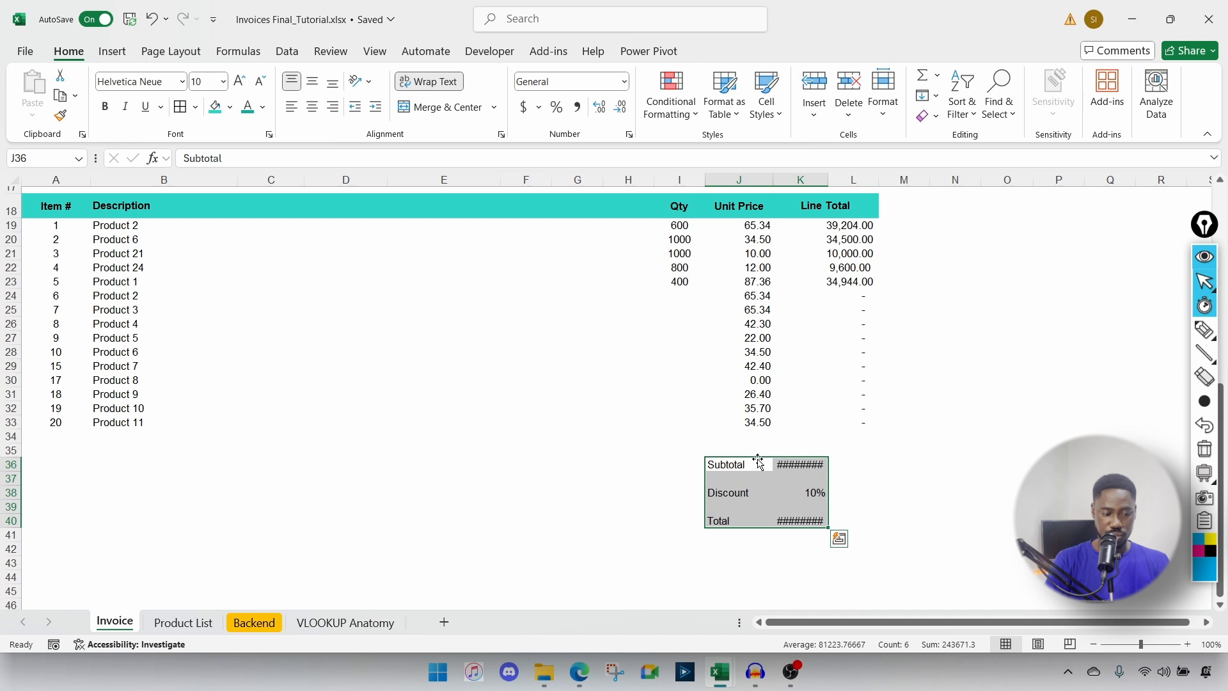
Step: Merge the Subtotal, Discount and Total amounts across columns K and L
drag(794, 463, 848, 522)
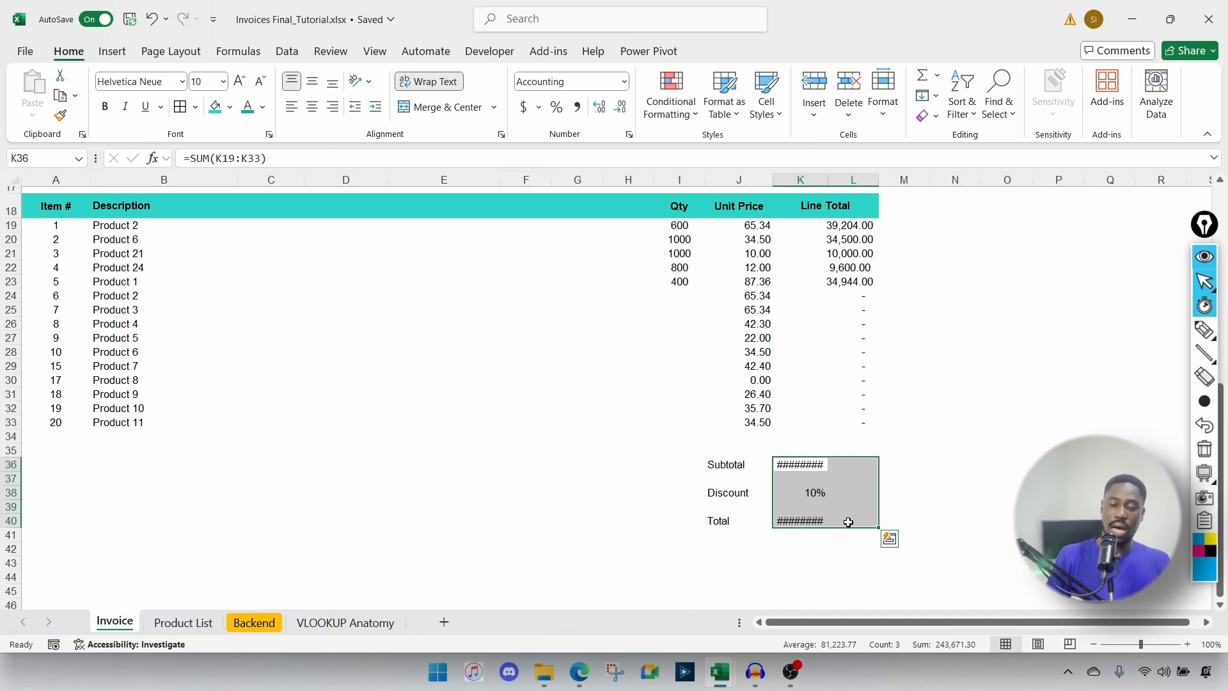
click(998, 477)
drag(790, 457, 850, 520)
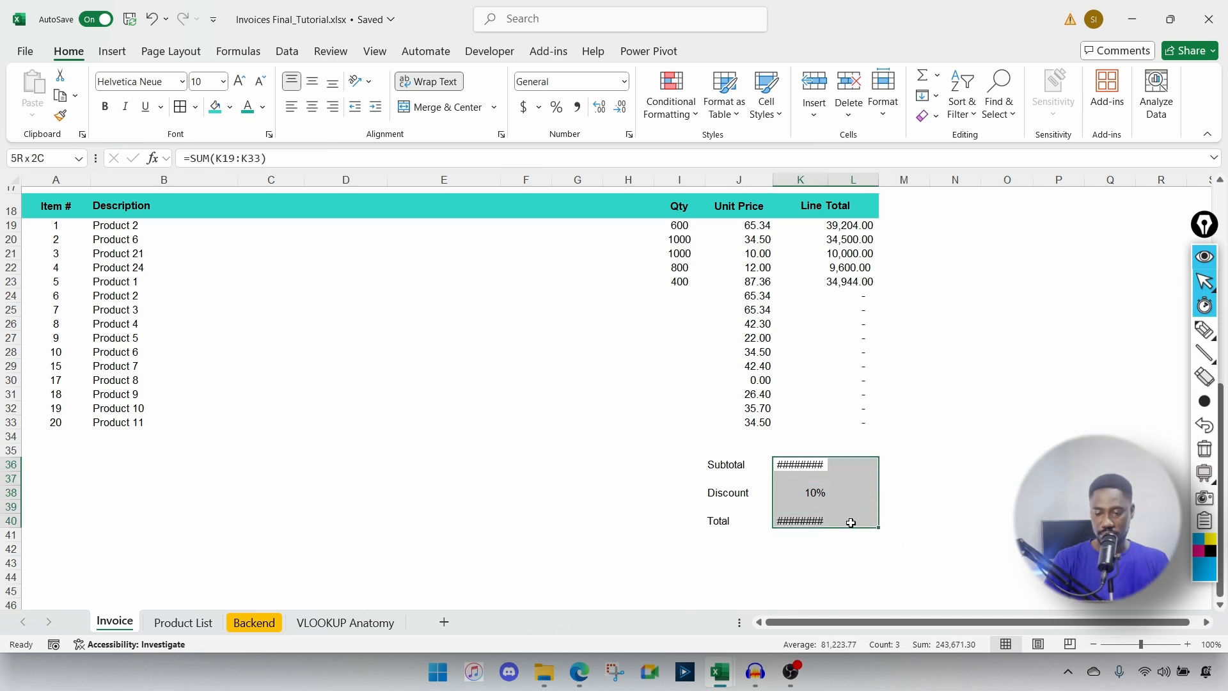
click(494, 106)
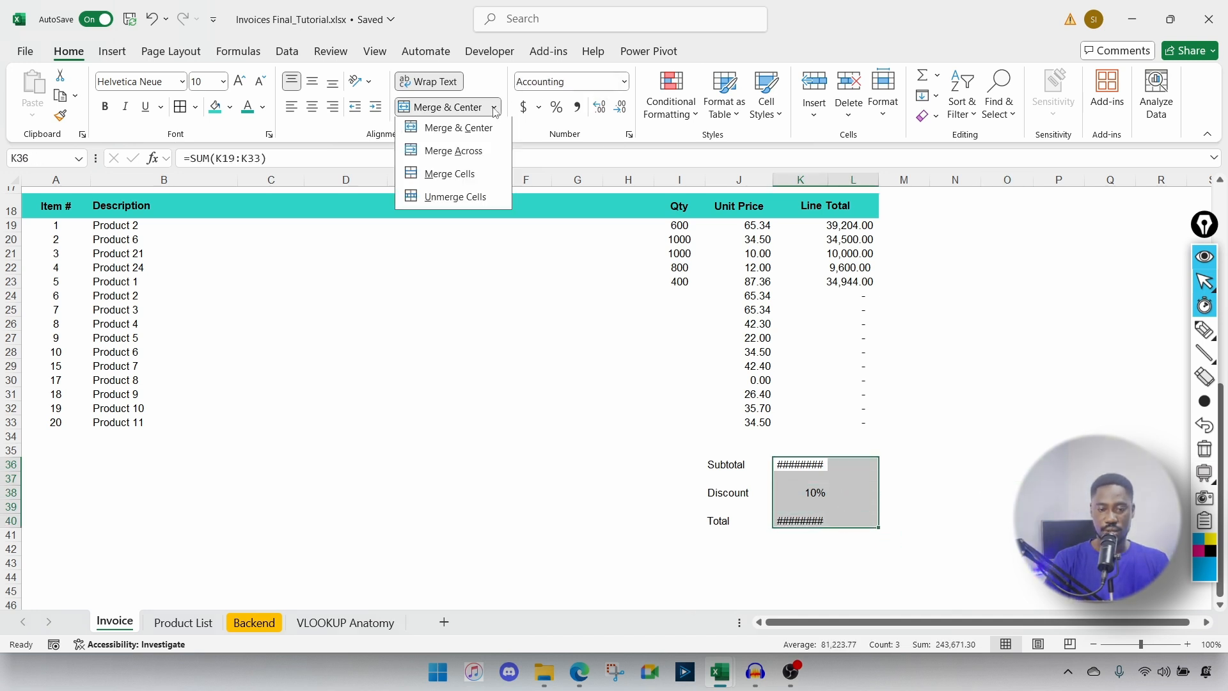
click(476, 160)
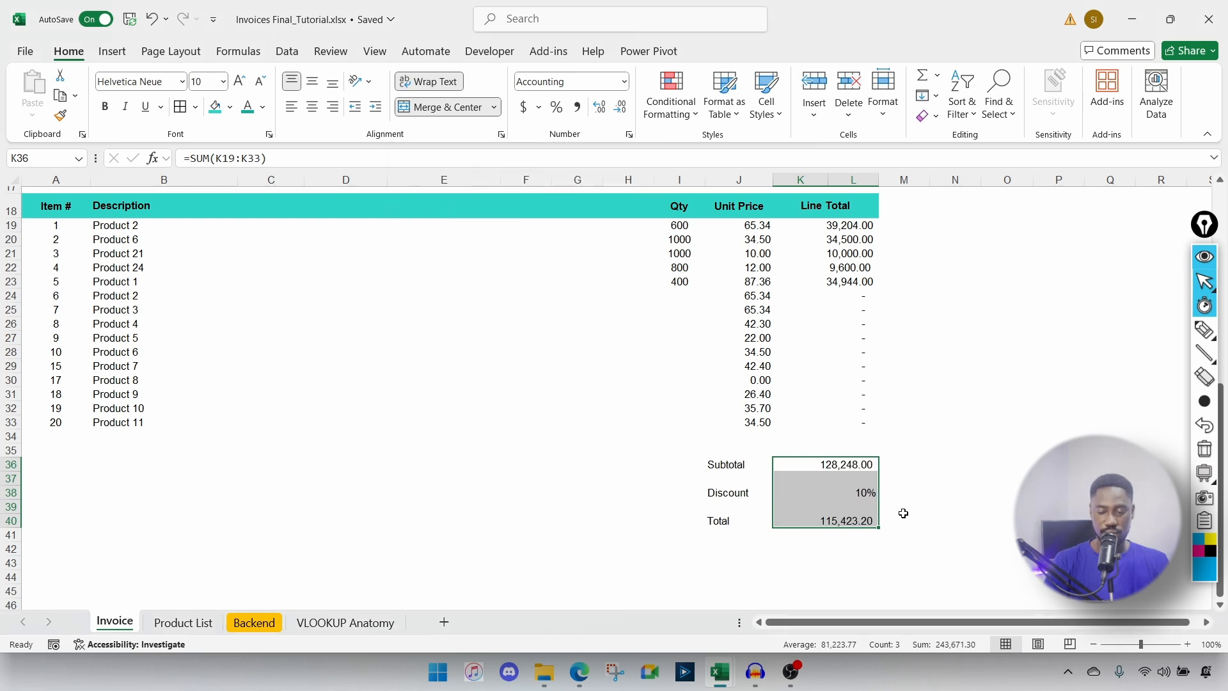
click(927, 512)
Step: Bold the Total label in J40
click(734, 521)
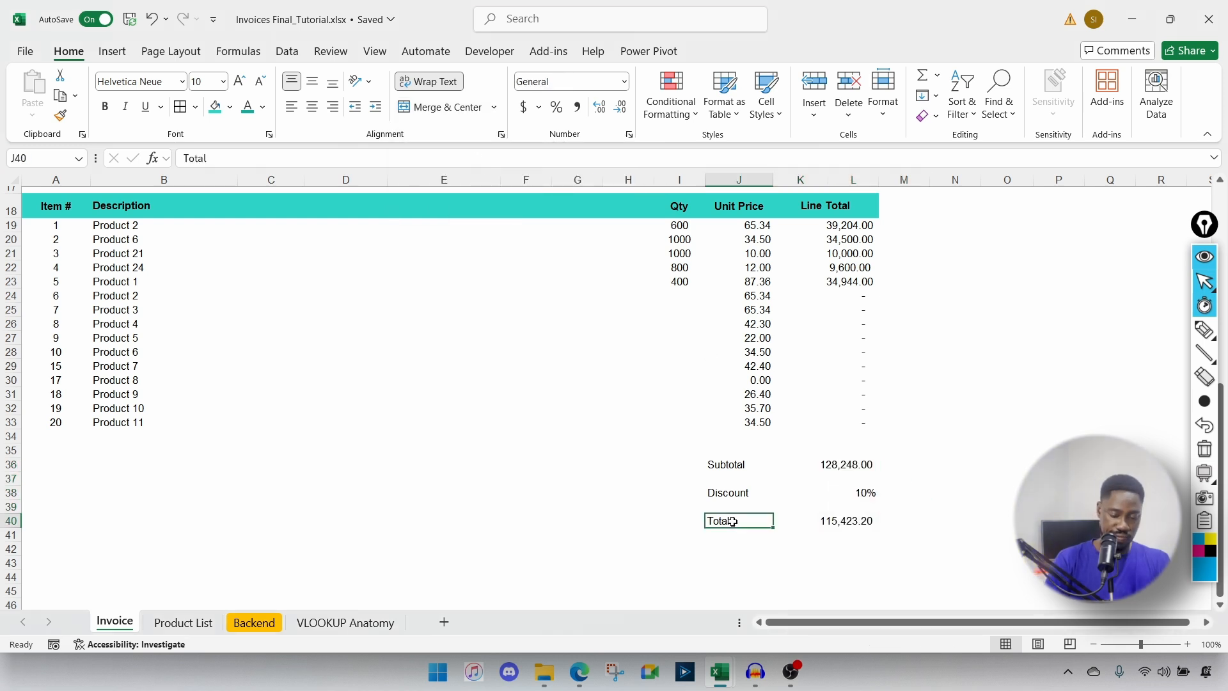
key(ctrl+b)
scroll(353, 456, up, 1)
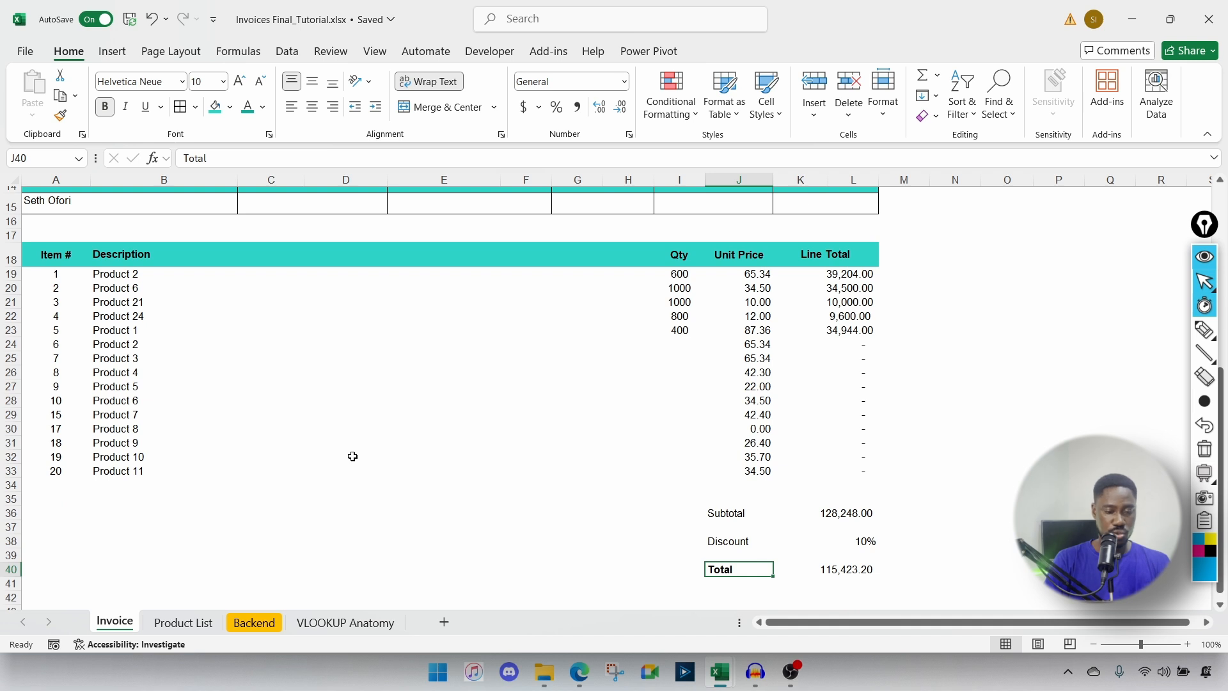
scroll(353, 456, up, 1)
Step: Apply All Borders to every cell of the item table A18:L33
scroll(199, 388, up, 1)
drag(62, 315, 829, 533)
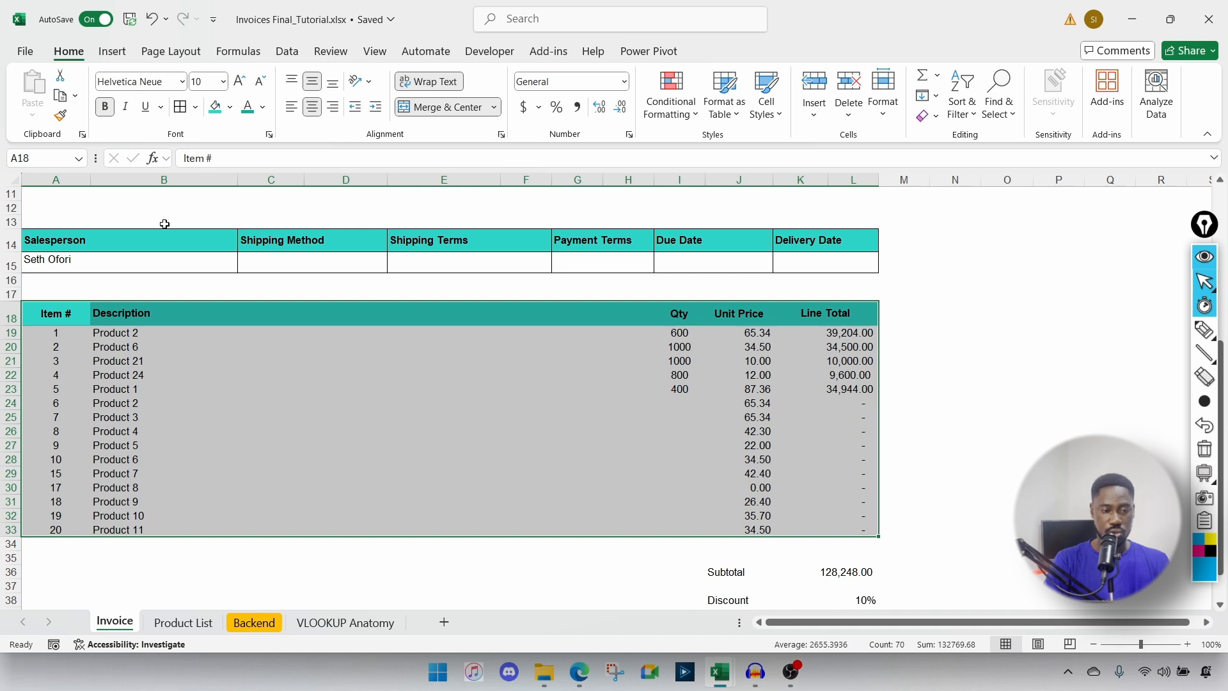
click(195, 107)
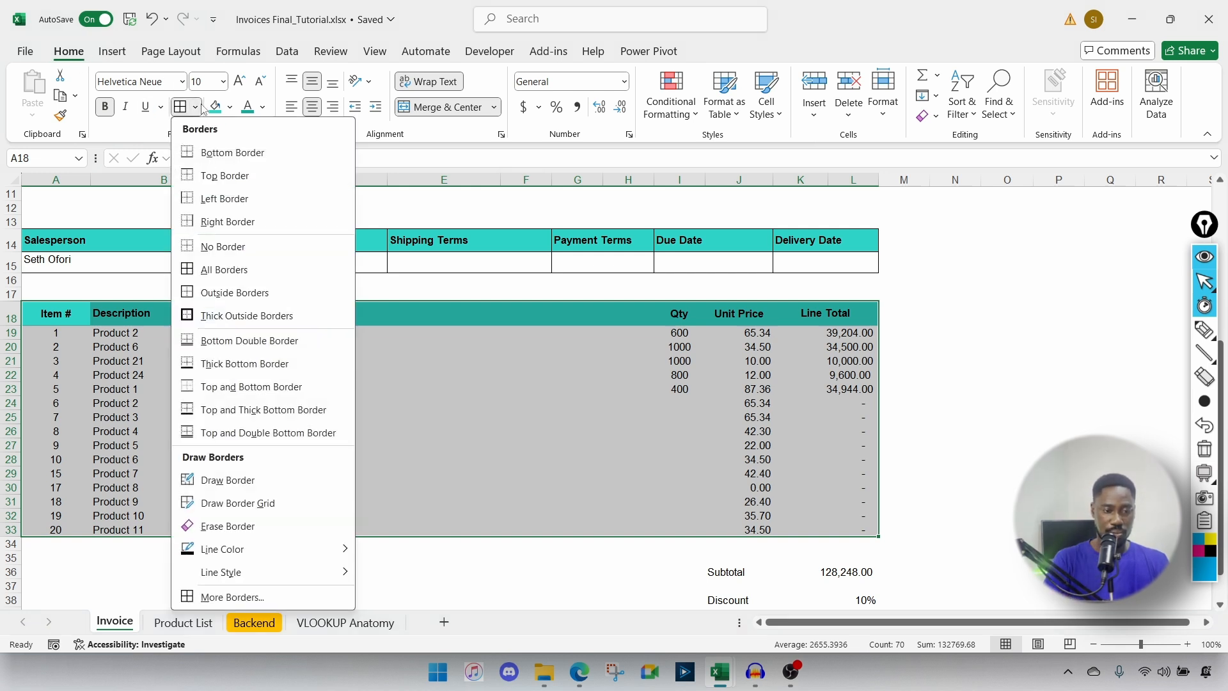
click(192, 270)
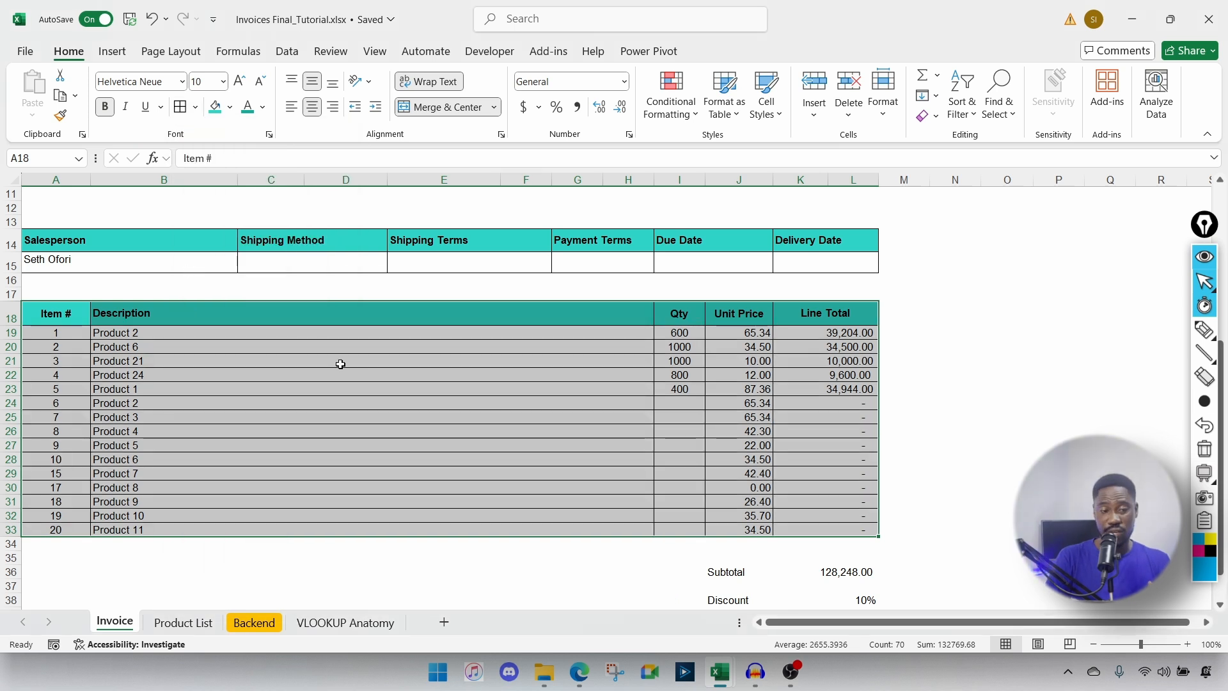
click(195, 109)
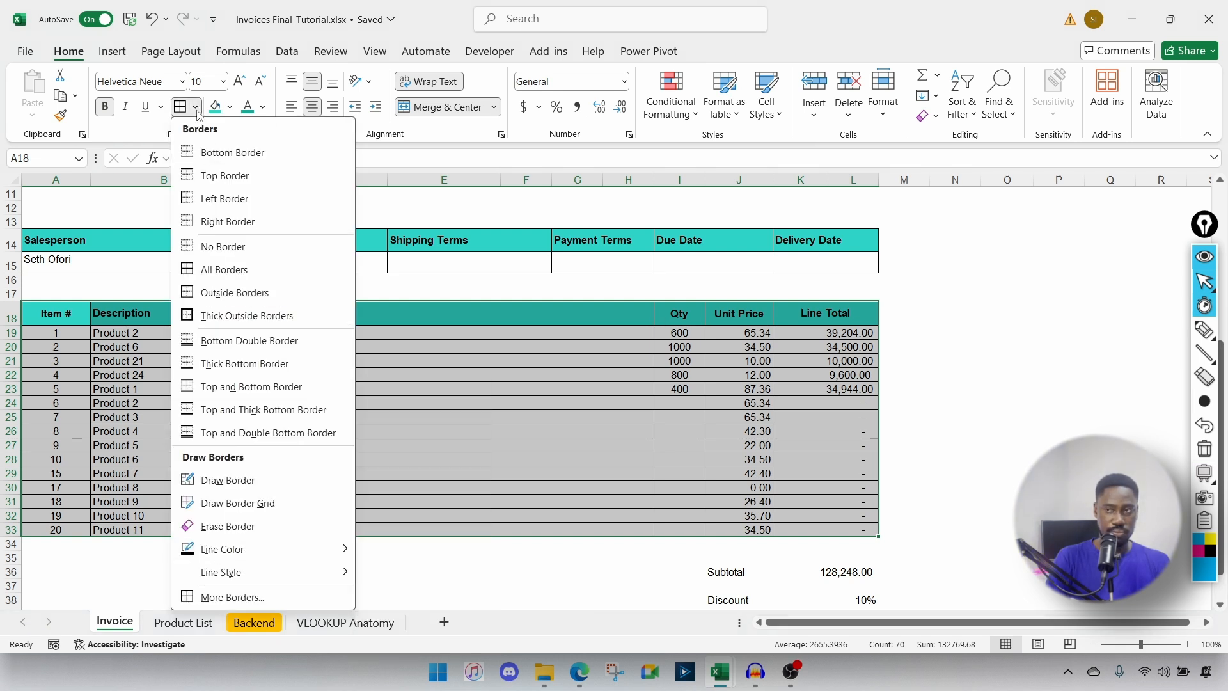
click(221, 597)
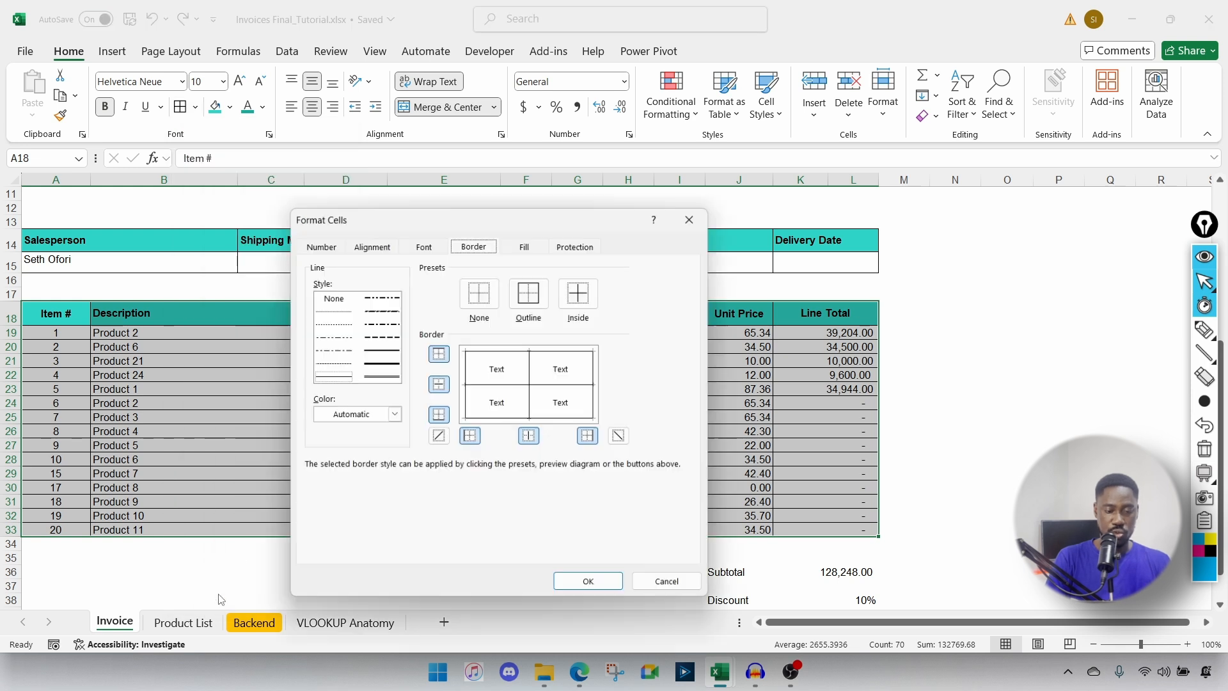
Step: Restyle the item table's outline and inside borders as thin solid dark teal lines
click(393, 416)
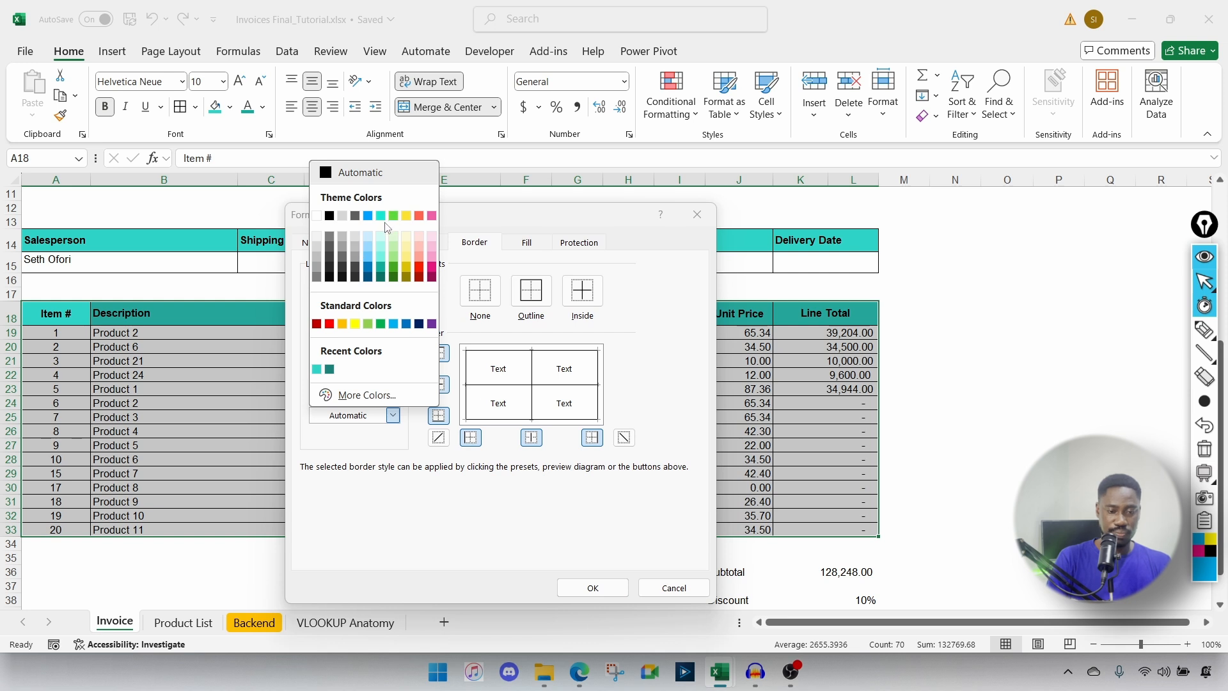
click(381, 267)
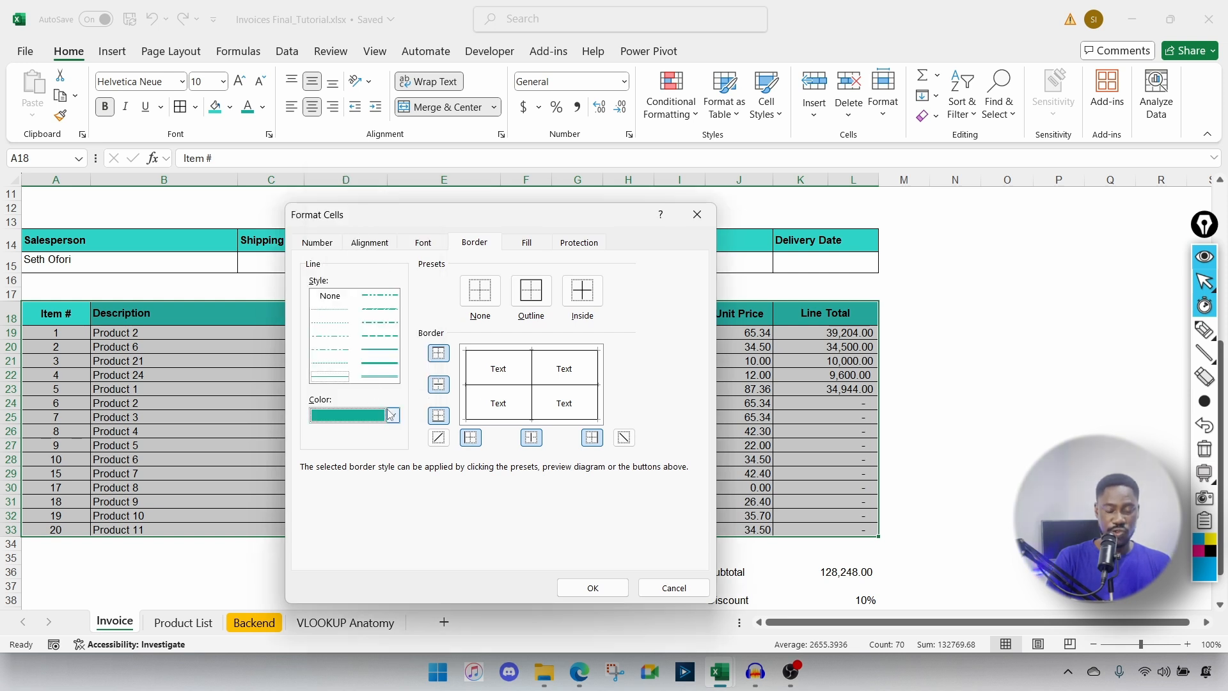
click(377, 352)
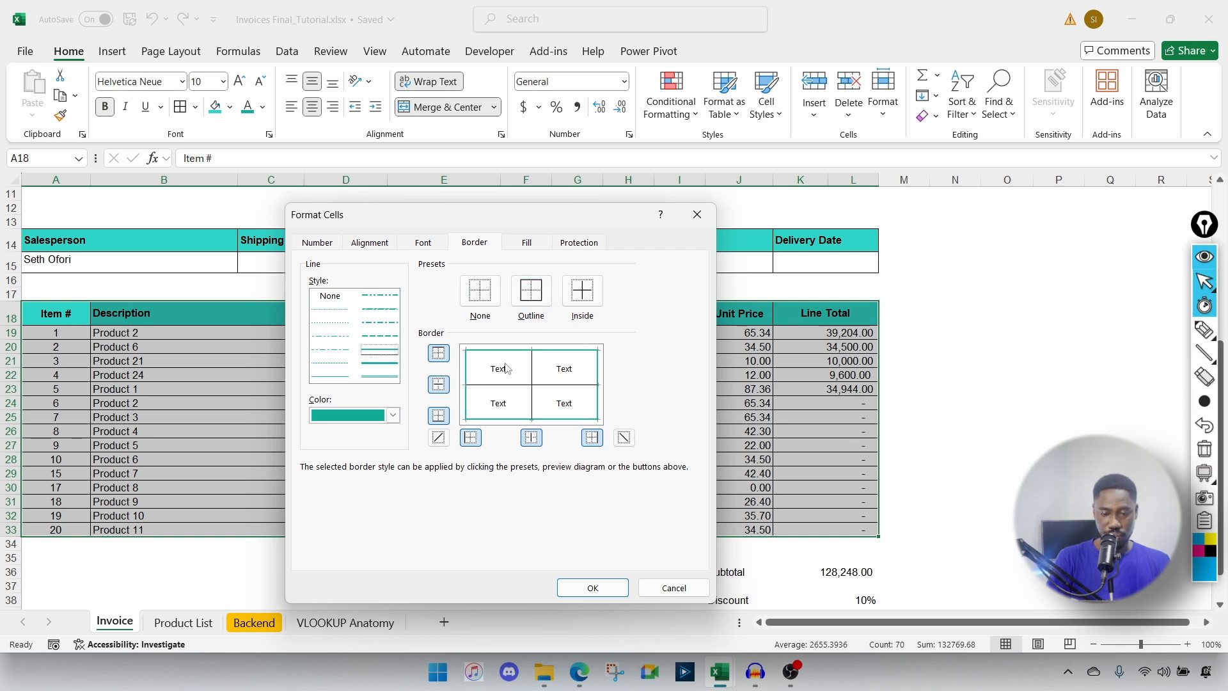
click(582, 291)
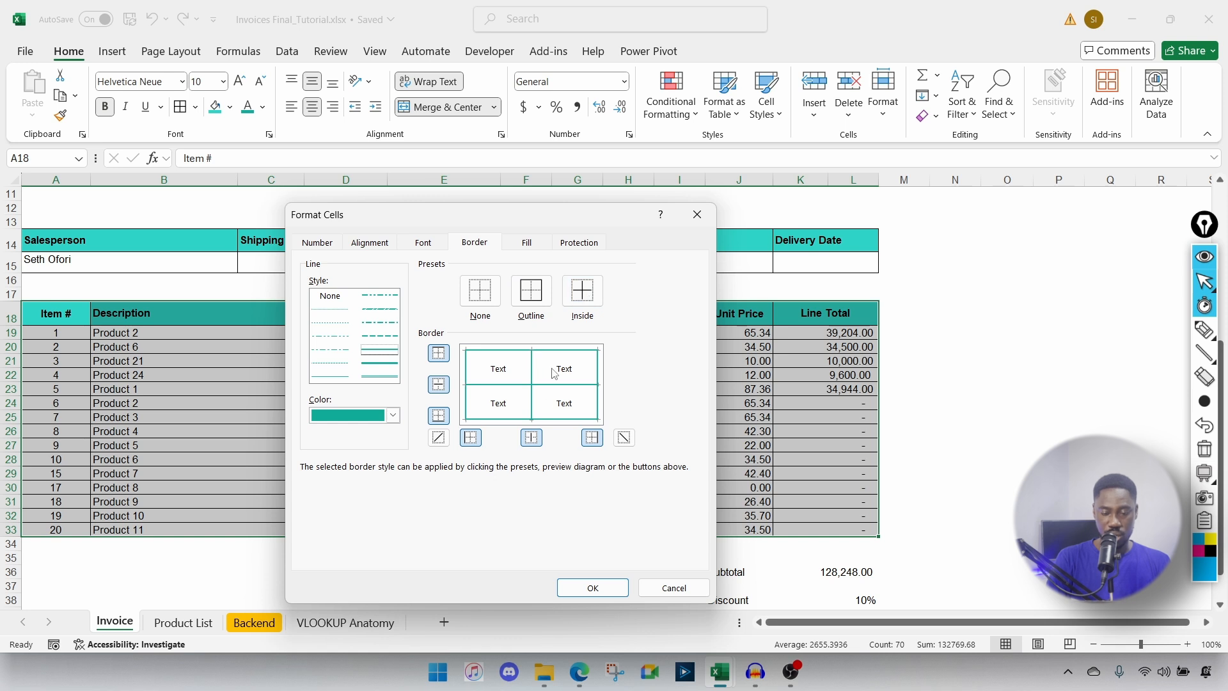
click(595, 592)
click(549, 529)
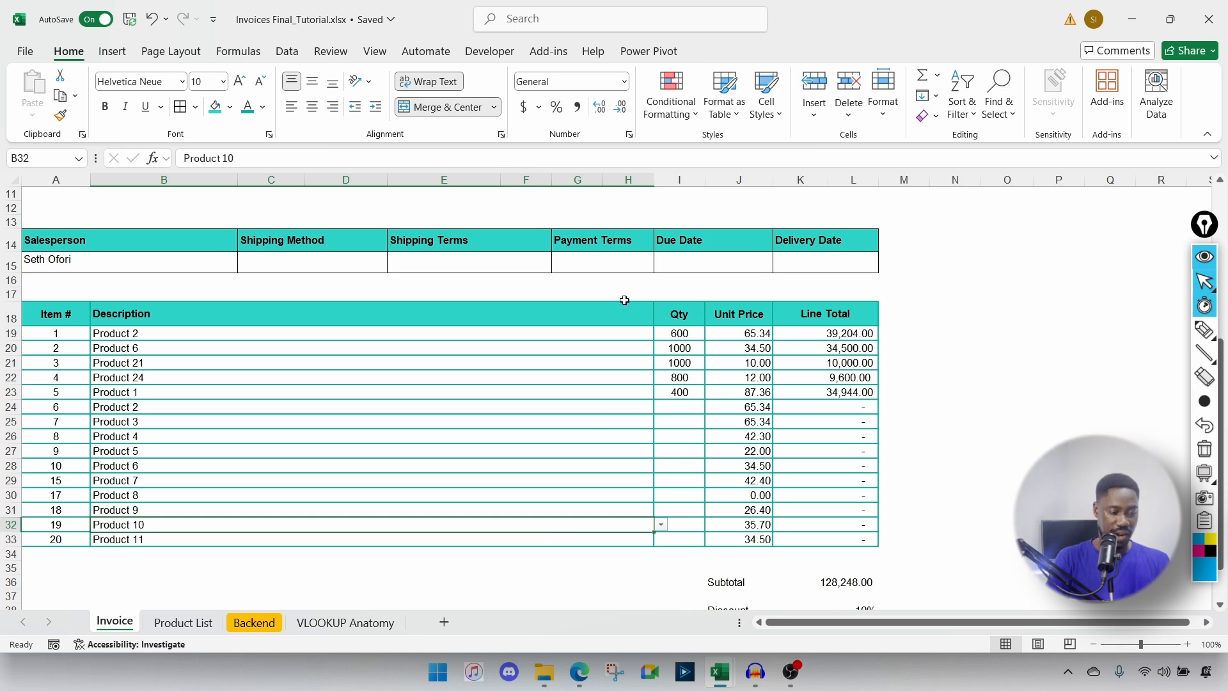
Step: Select the Subtotal and Total amounts in K36 and K40 and open Format Cells with Ctrl+1
scroll(704, 410, down, 2)
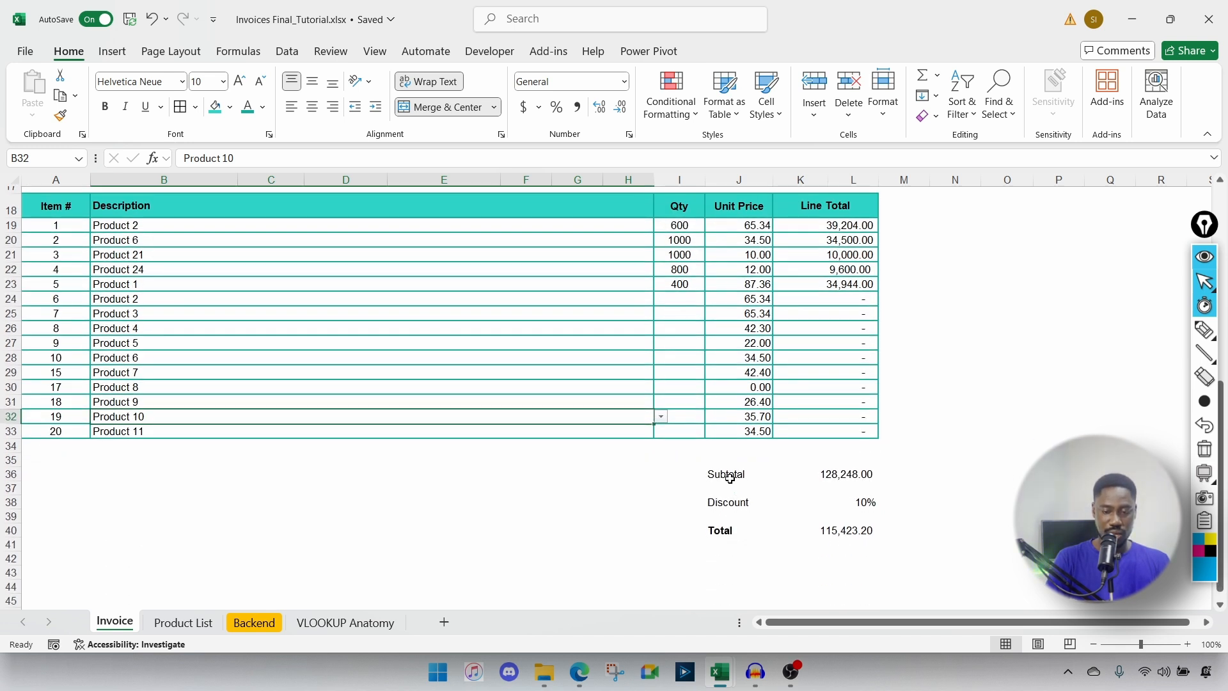
click(728, 478)
click(838, 476)
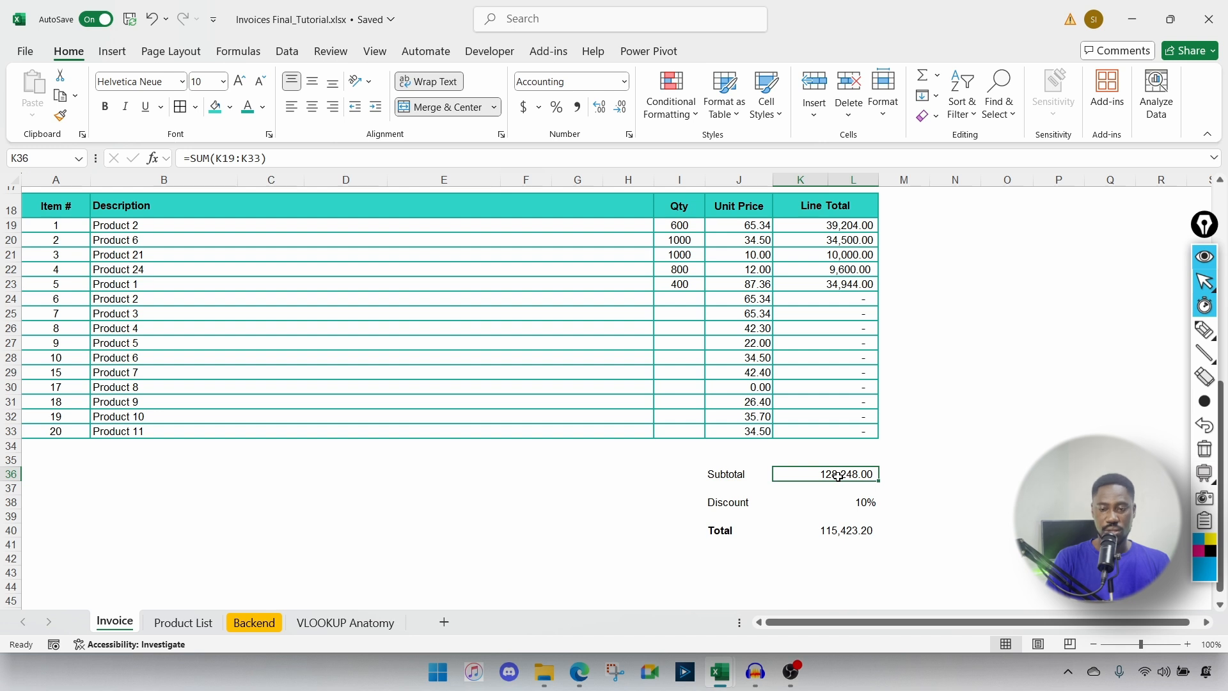
drag(742, 505, 808, 507)
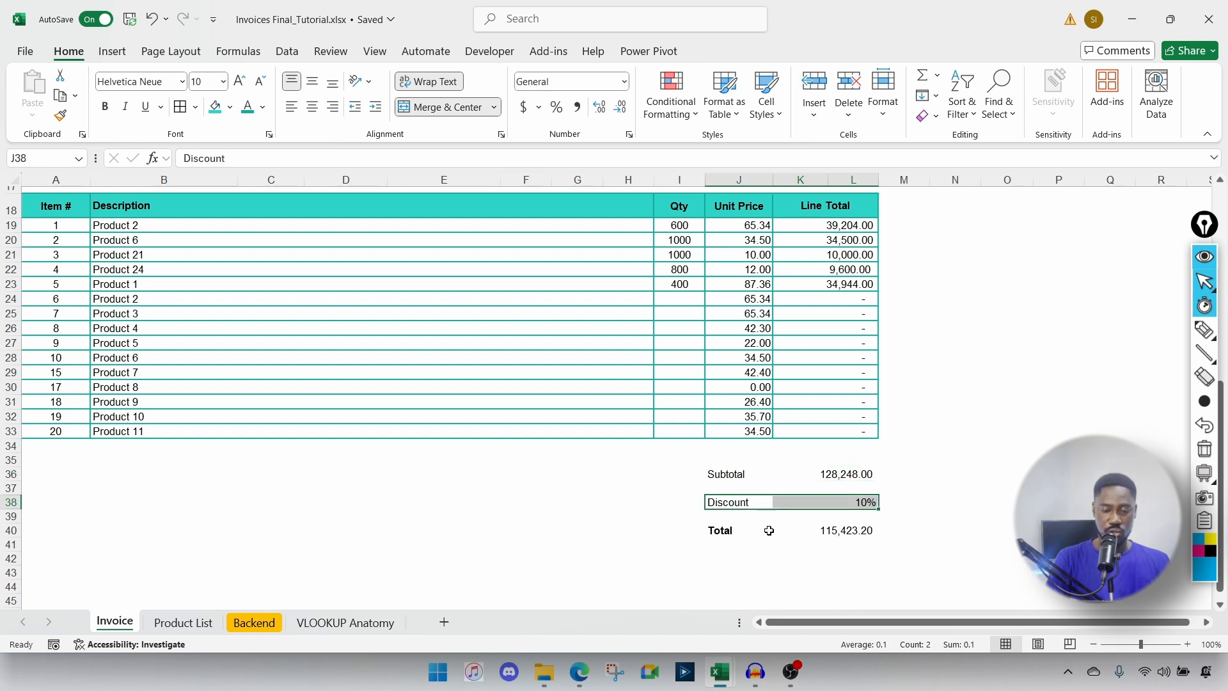
click(838, 487)
click(838, 472)
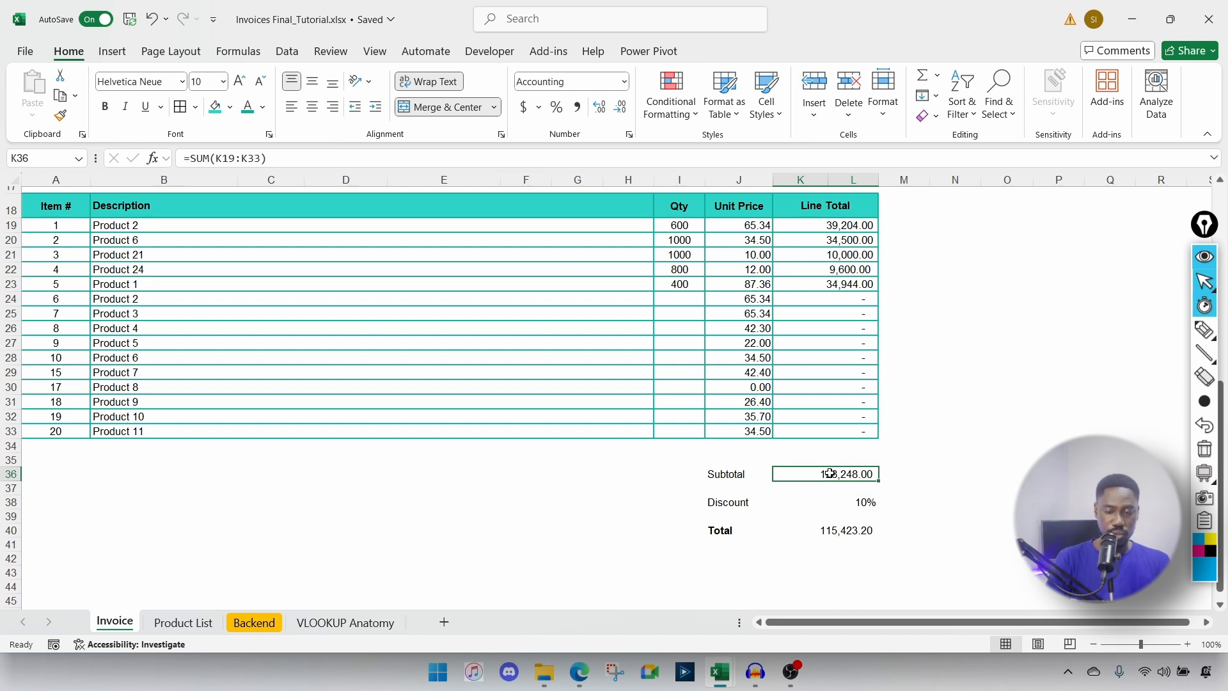
ctrl+click(834, 531)
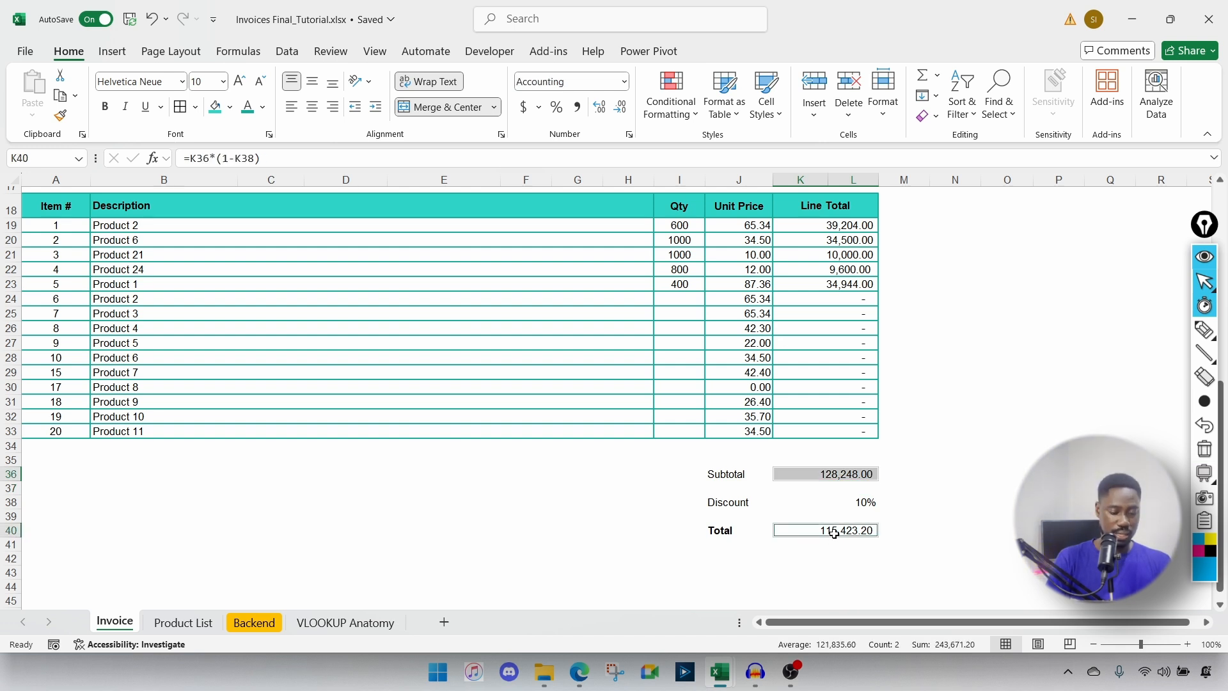
click(896, 444)
click(830, 477)
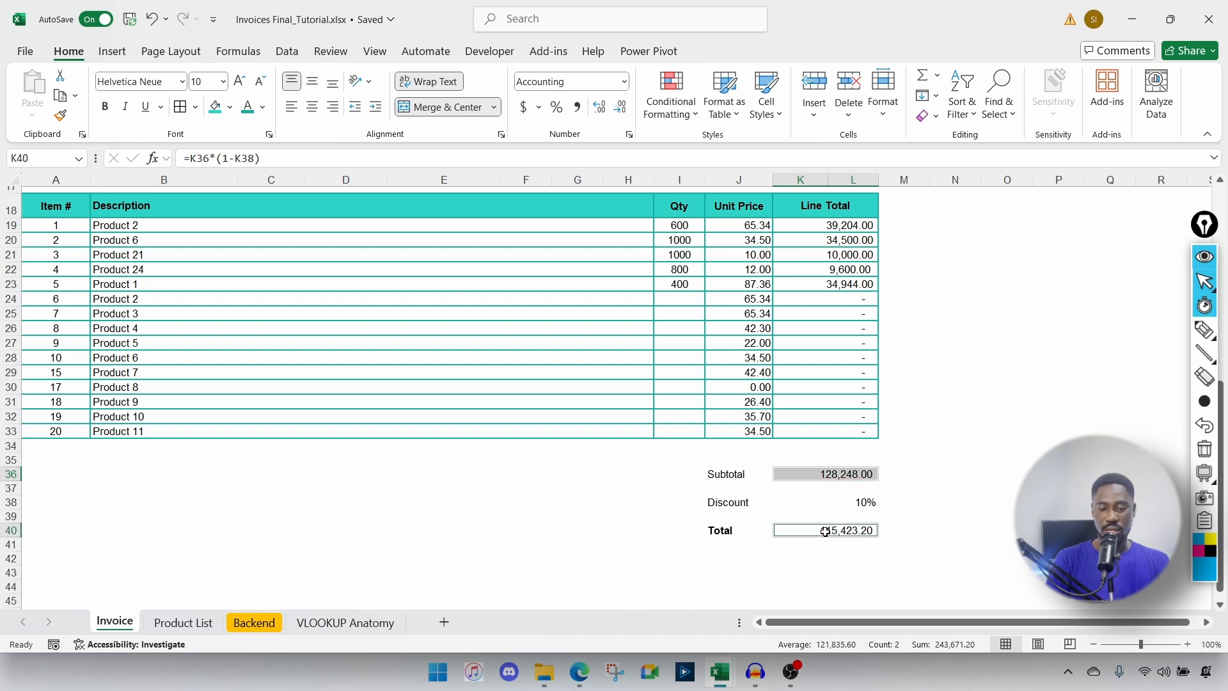
key(ctrl+1)
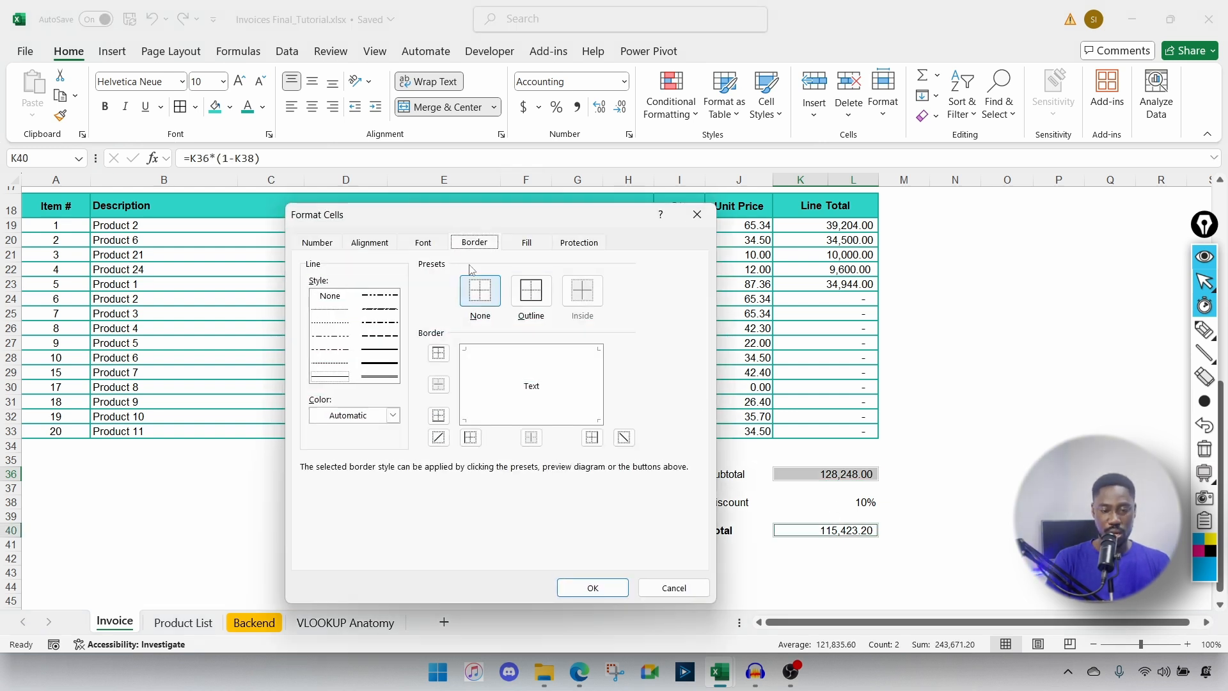
Step: Apply Currency format with the USD symbol, giving USD 128,248.00 and USD 115,423.20
click(317, 246)
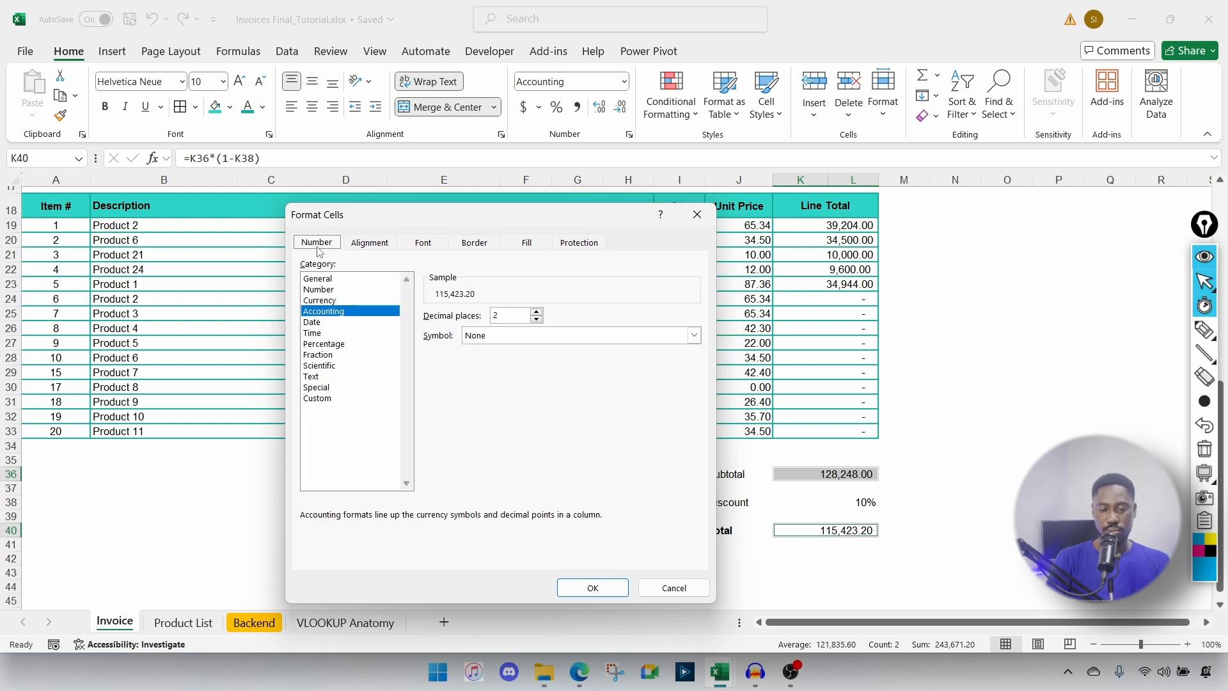
click(322, 300)
click(526, 338)
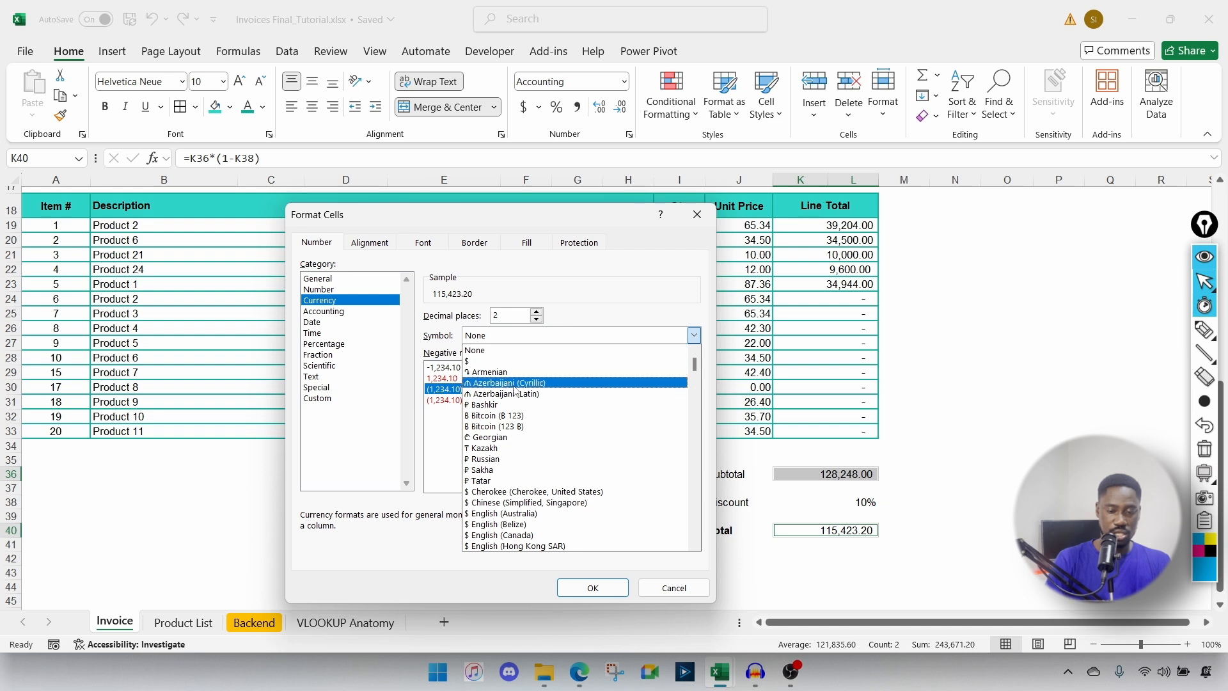
text(GHC)
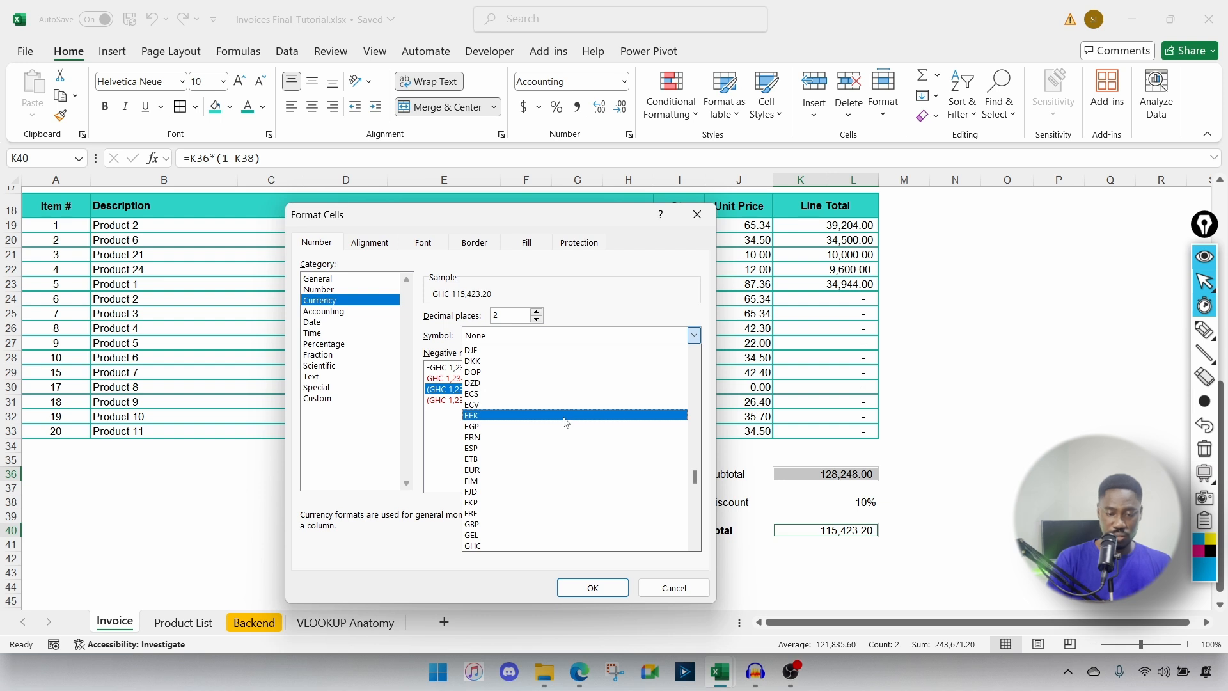
text(USD)
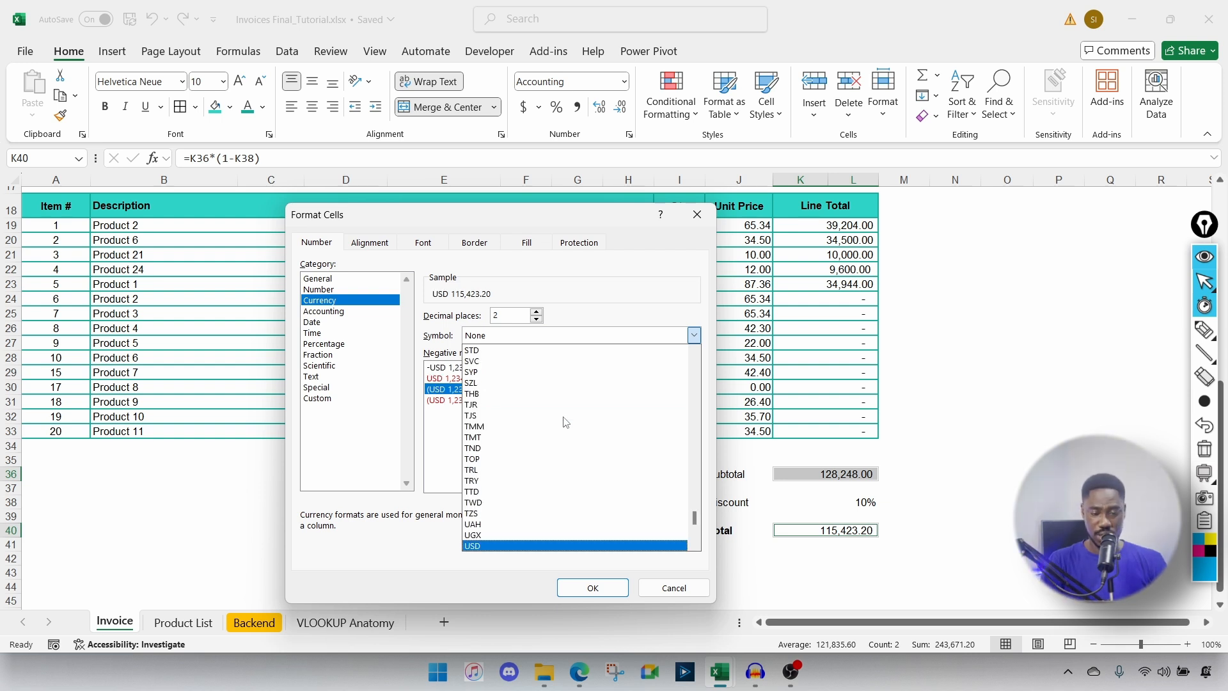
click(486, 547)
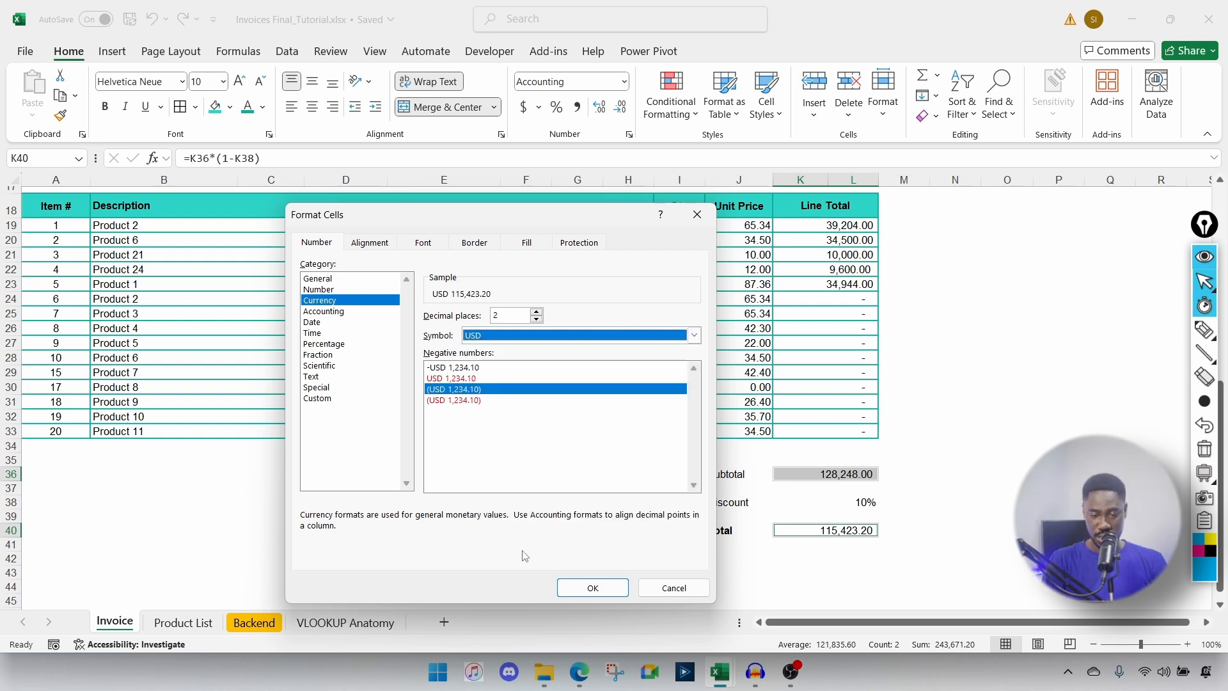
click(592, 588)
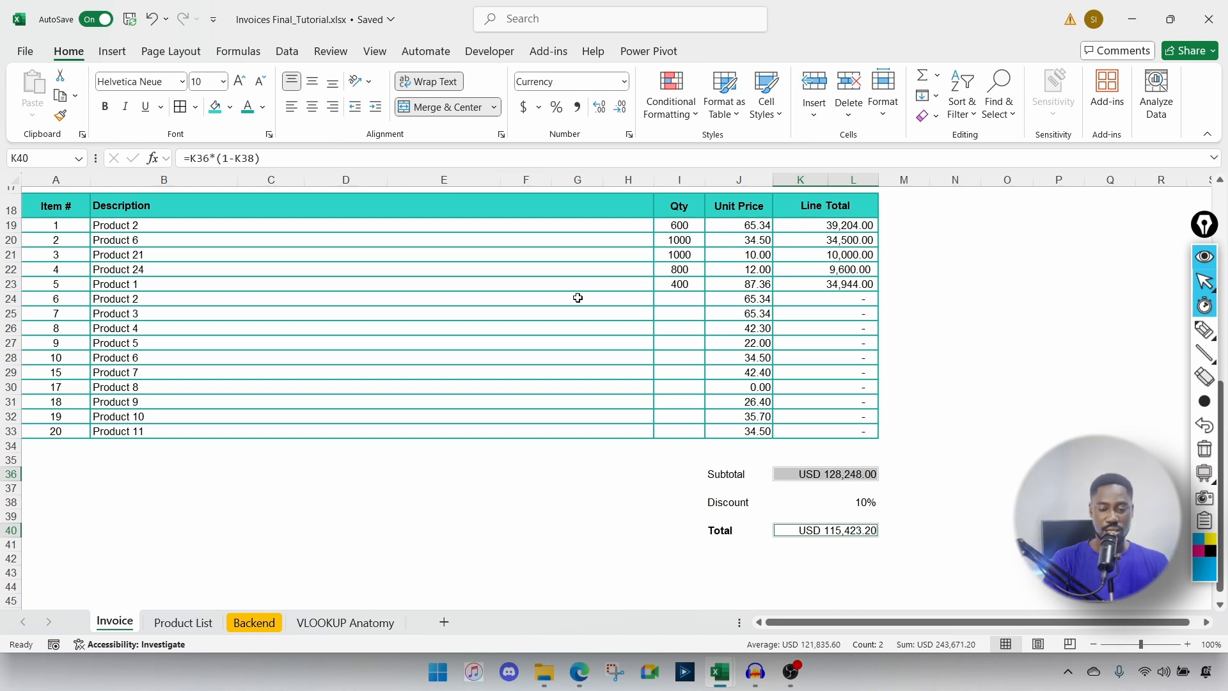
Step: Reset the totals to General, then apply Comma Style so they read 128,248.00 and 115,423.20
key(ctrl+1)
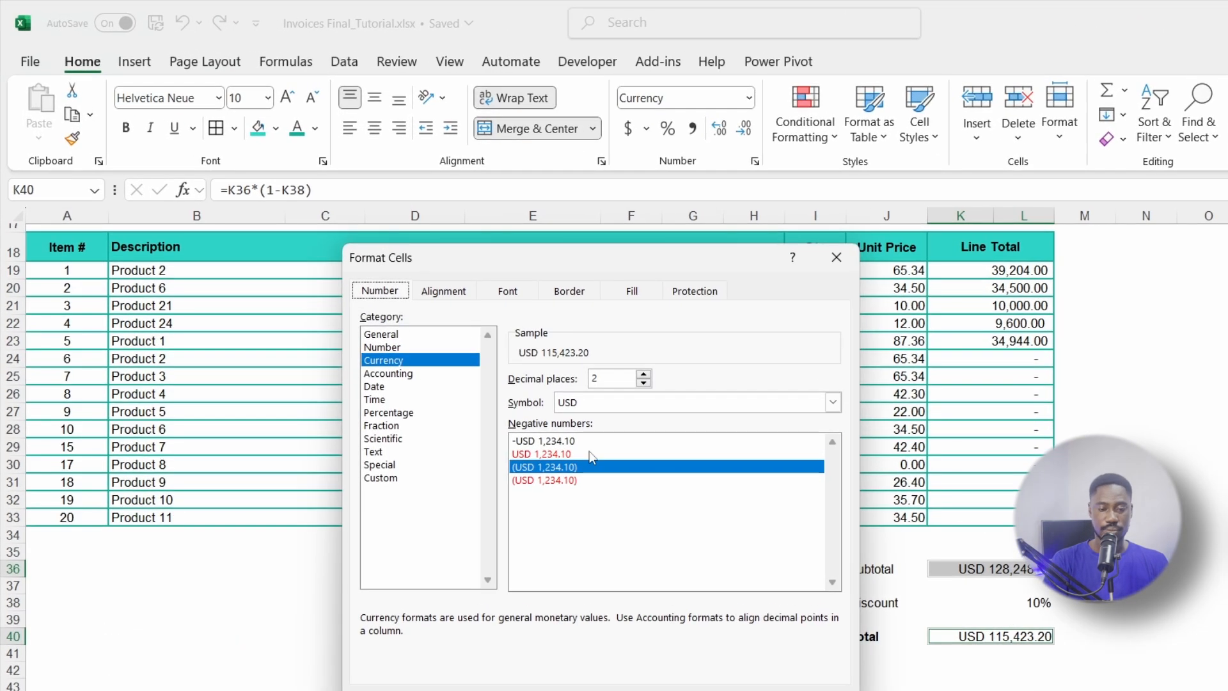
click(375, 478)
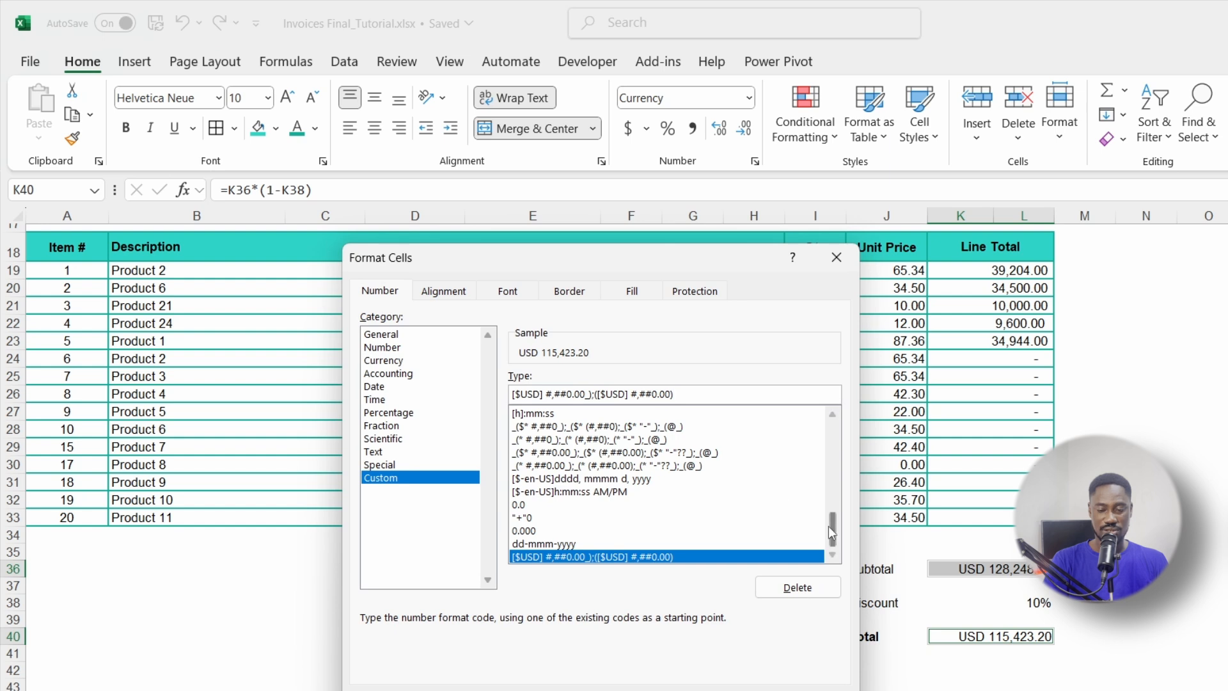
drag(832, 527, 835, 429)
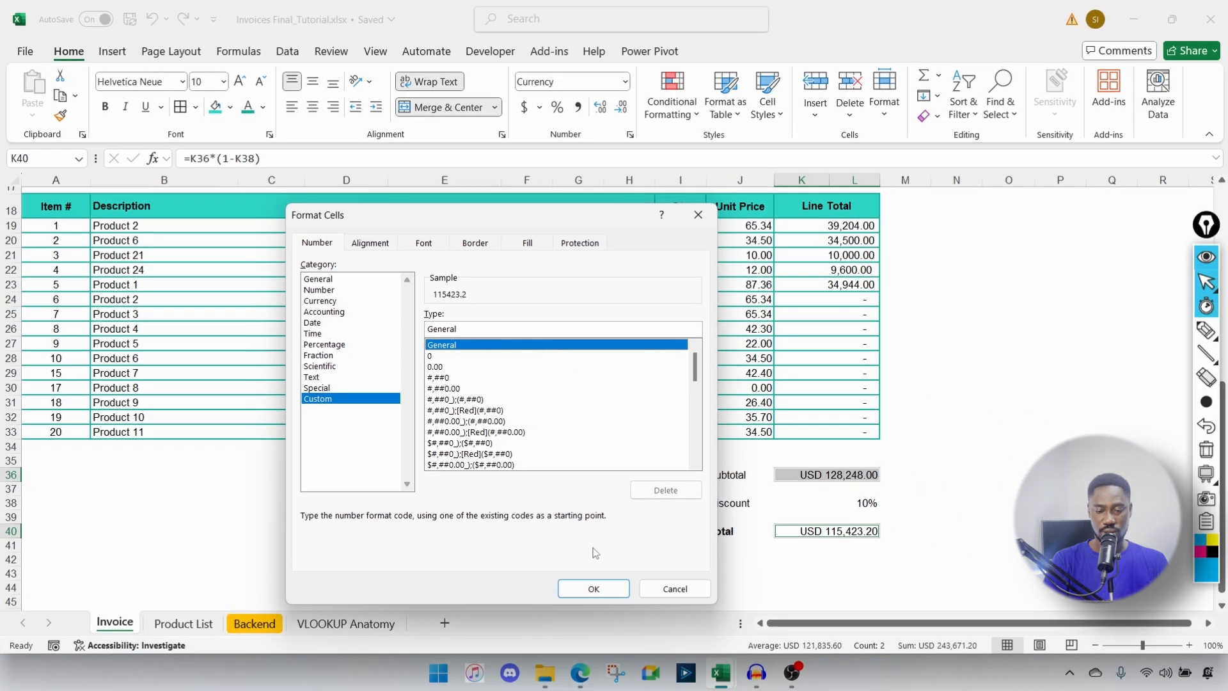
click(544, 414)
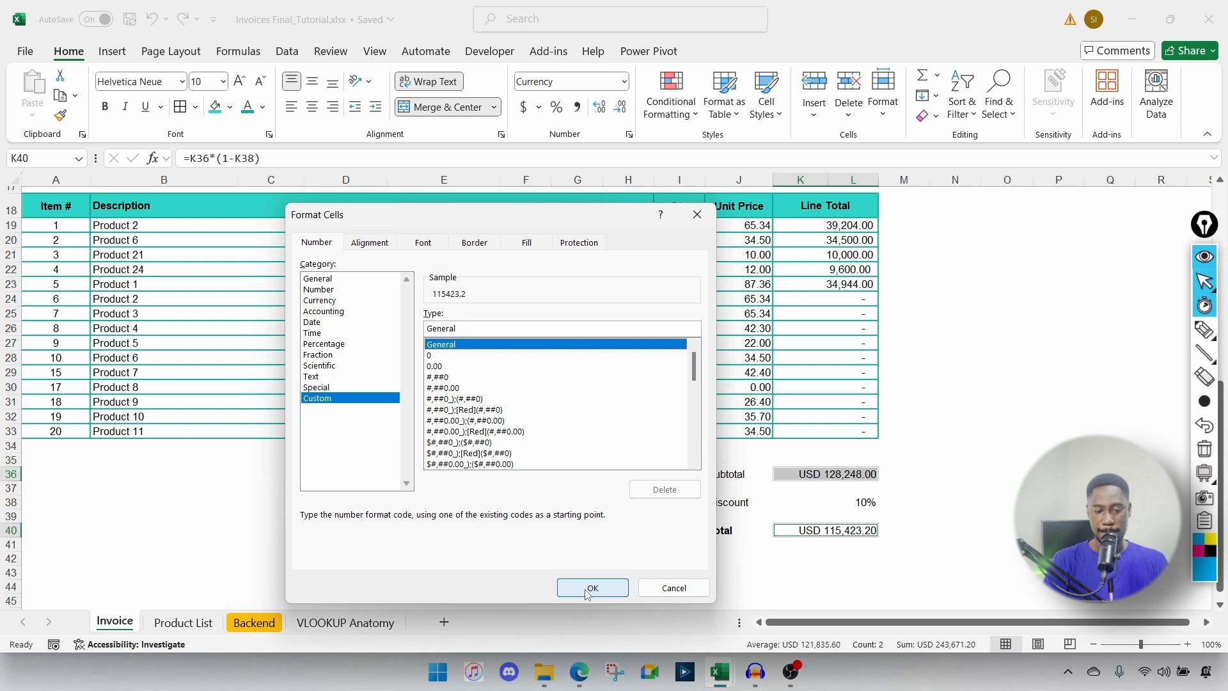
click(588, 589)
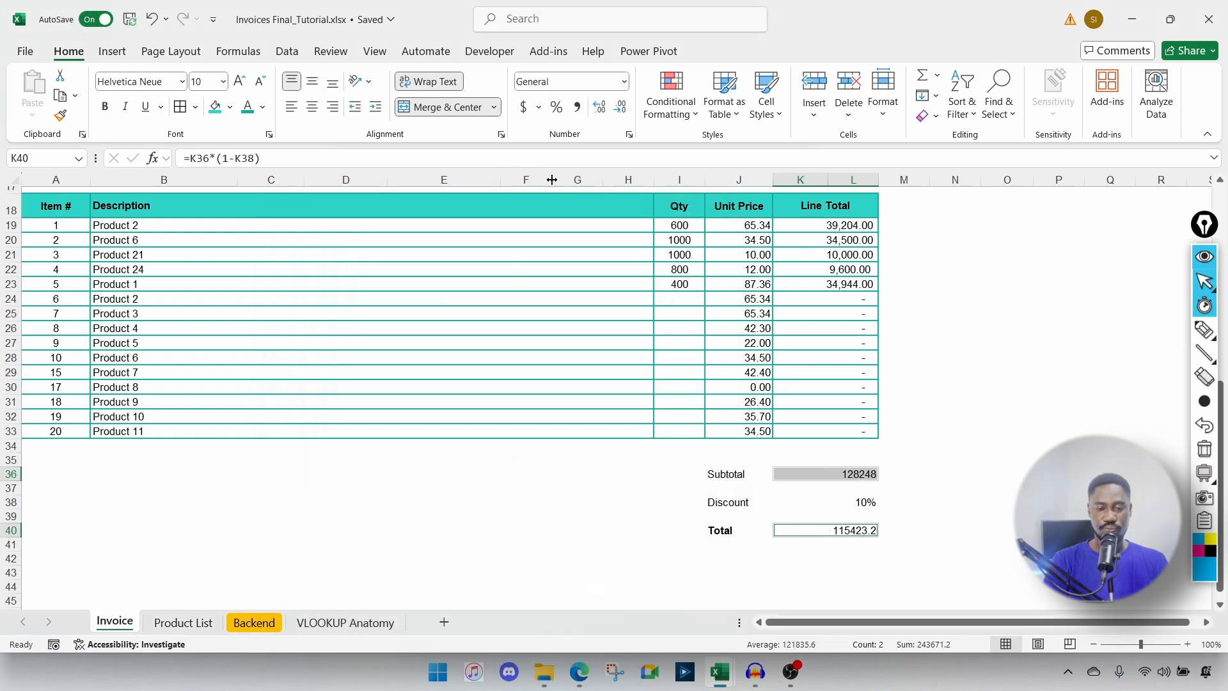
click(579, 110)
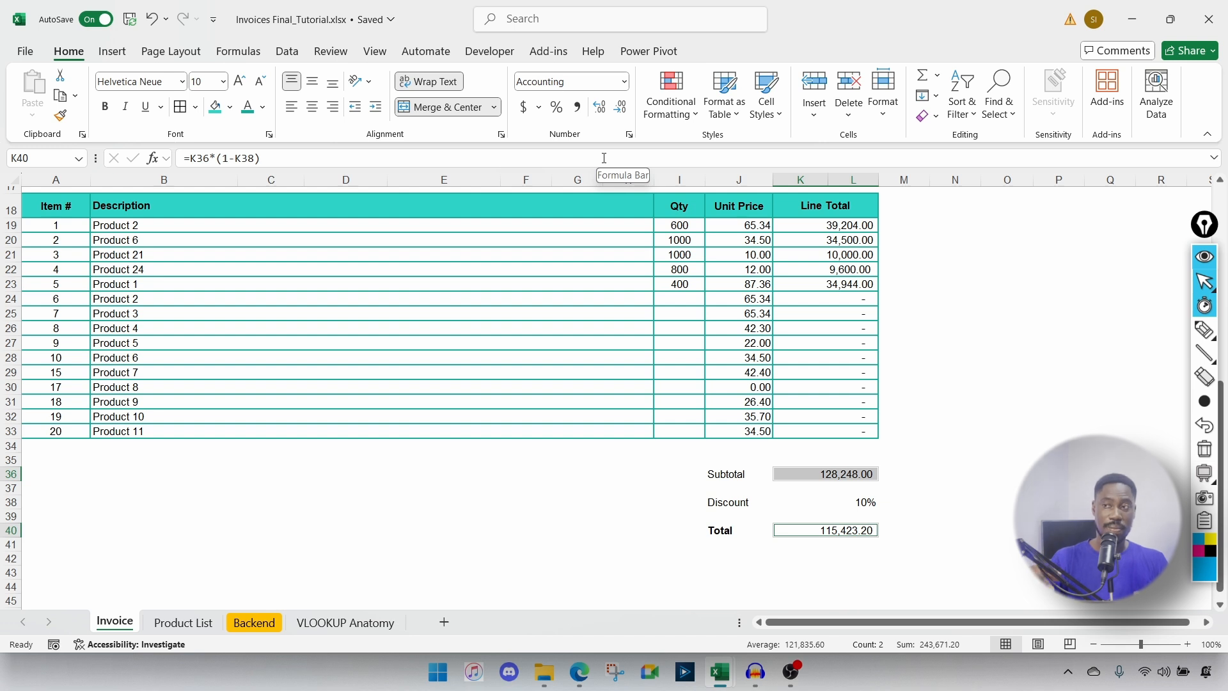
Step: Add "GHY" to the start of the totals' custom format code, giving GHY 128,248.00 and GHY 115,423.20
key(ctrl+1)
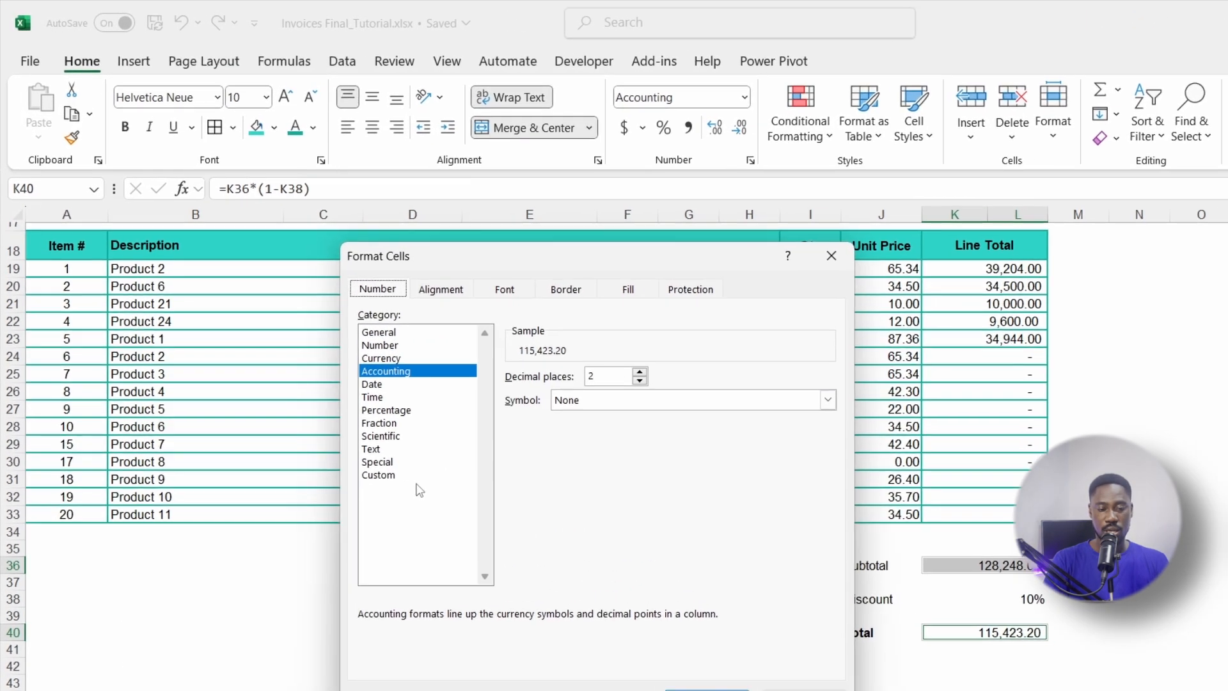
click(392, 475)
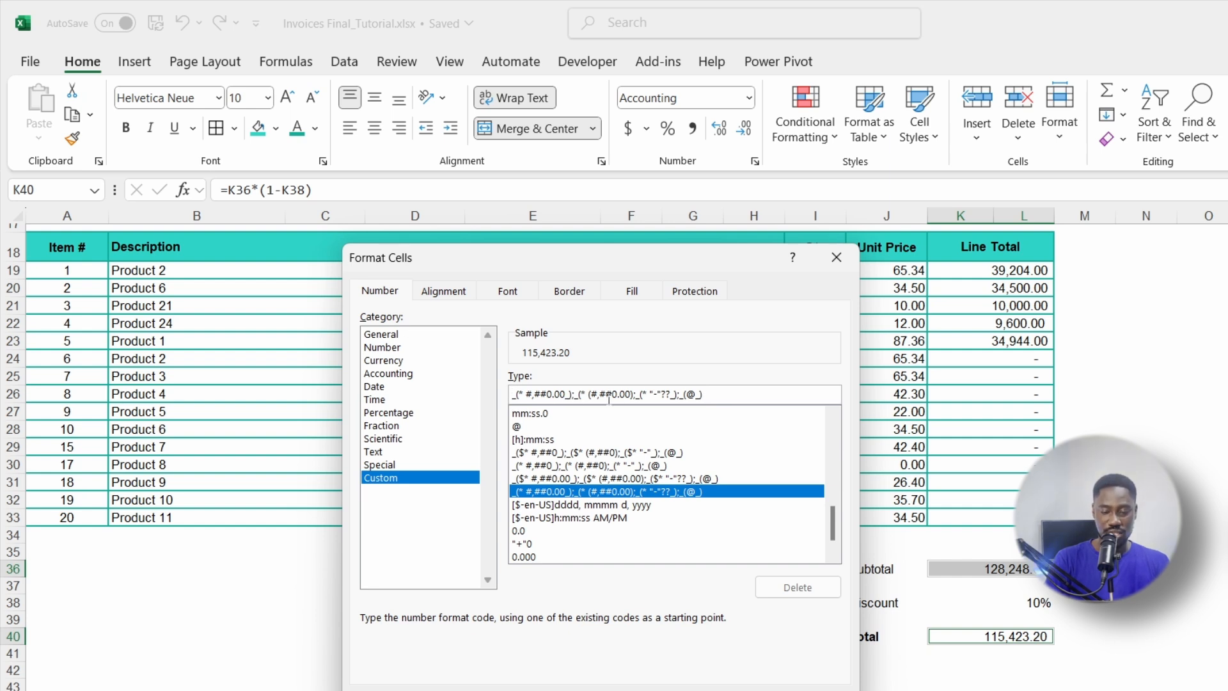
key(Left)
key(Left)
key(Left)
key(Left)
key(Left)
key(Left)
key(Left)
key(Left)
key(Left)
key(Left)
key(Left)
key(Left)
key(Left)
key(Left)
key(Left)
key(Left)
key(Left)
key(Left)
key(Left)
key(Left)
key(Left)
key(Left)
key(Left)
key(Left)
key(Left)
key(Left)
key(Left)
key(Left)
key(Left)
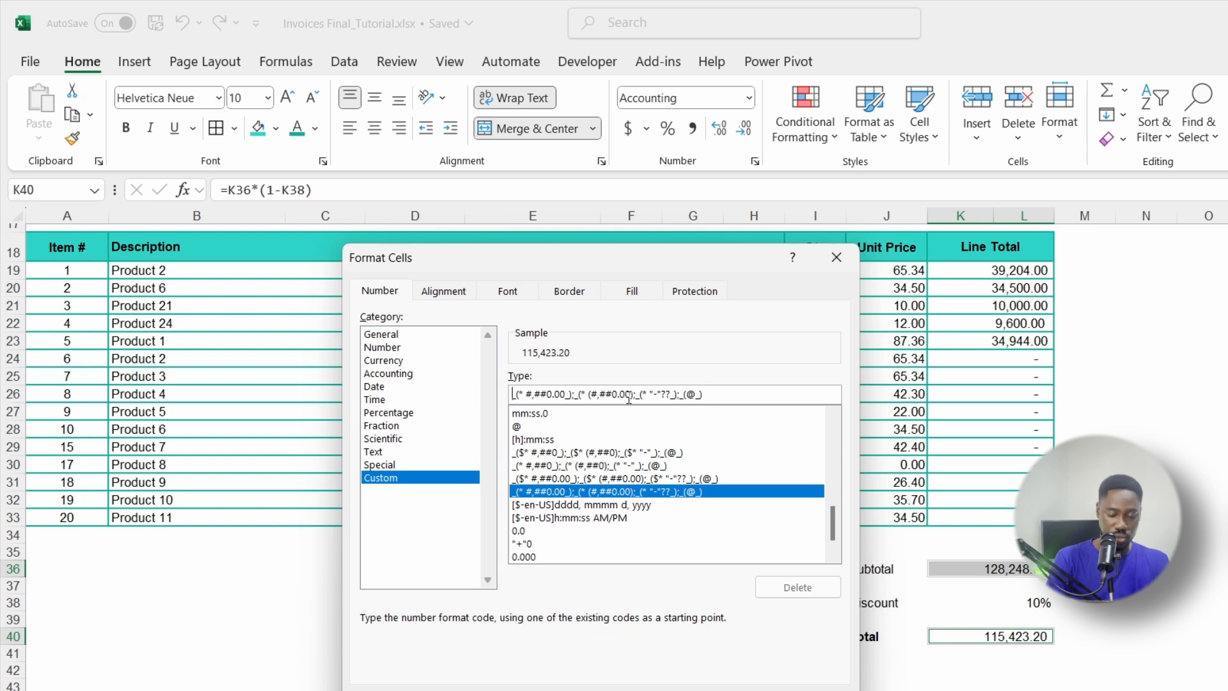
text(")
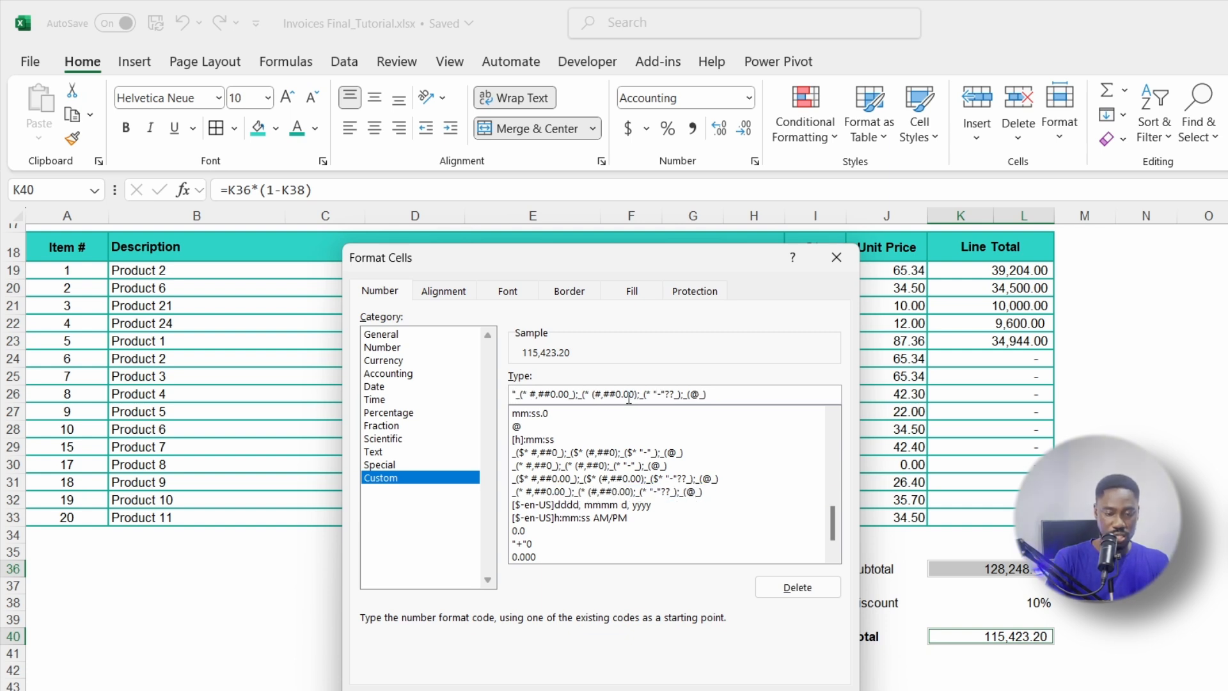
text(GHY")
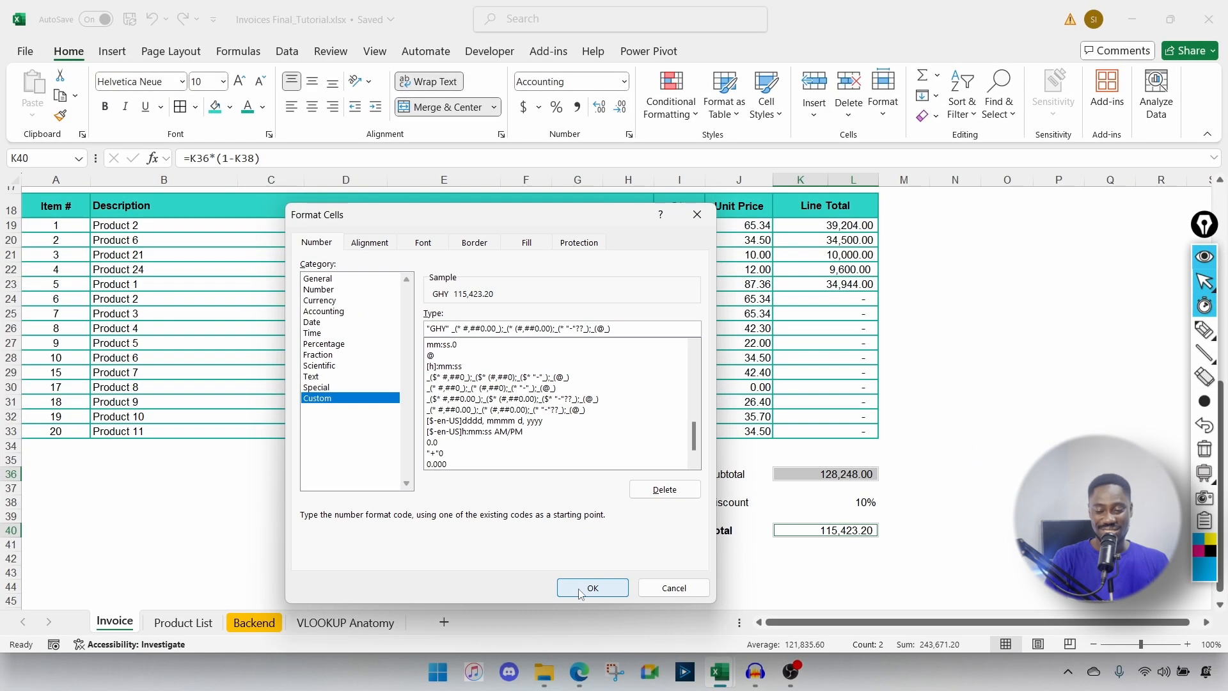
click(694, 690)
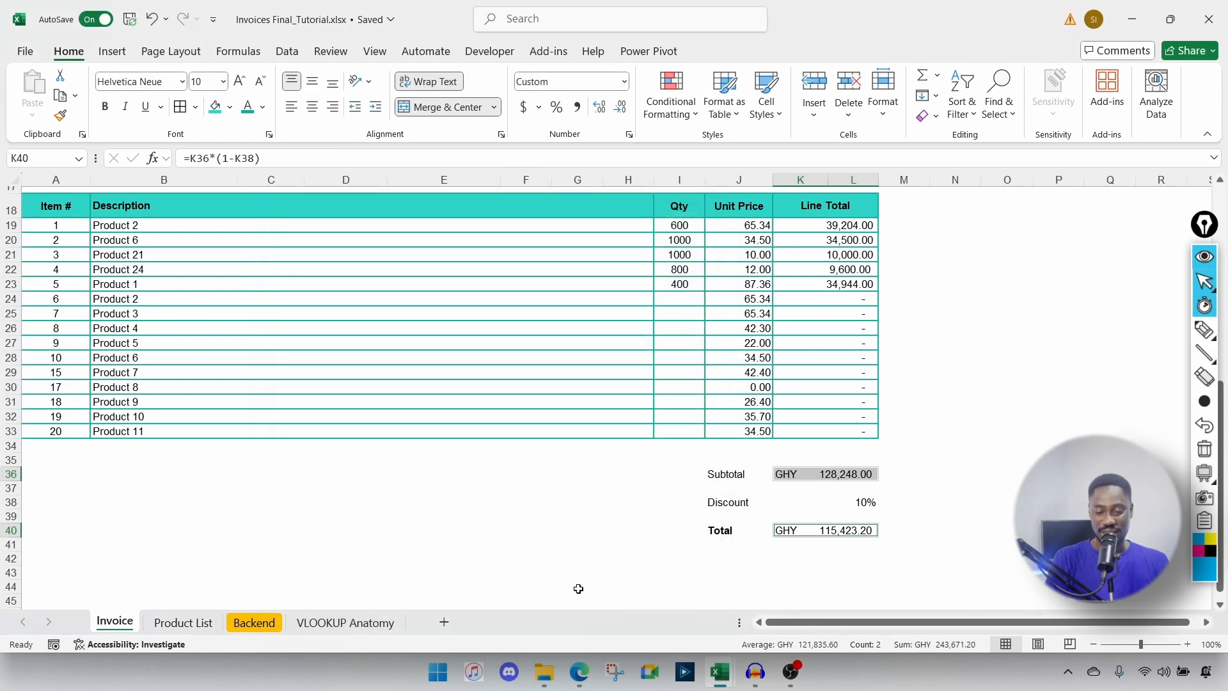
Step: Clear the sample product descriptions in B24:B33
click(913, 513)
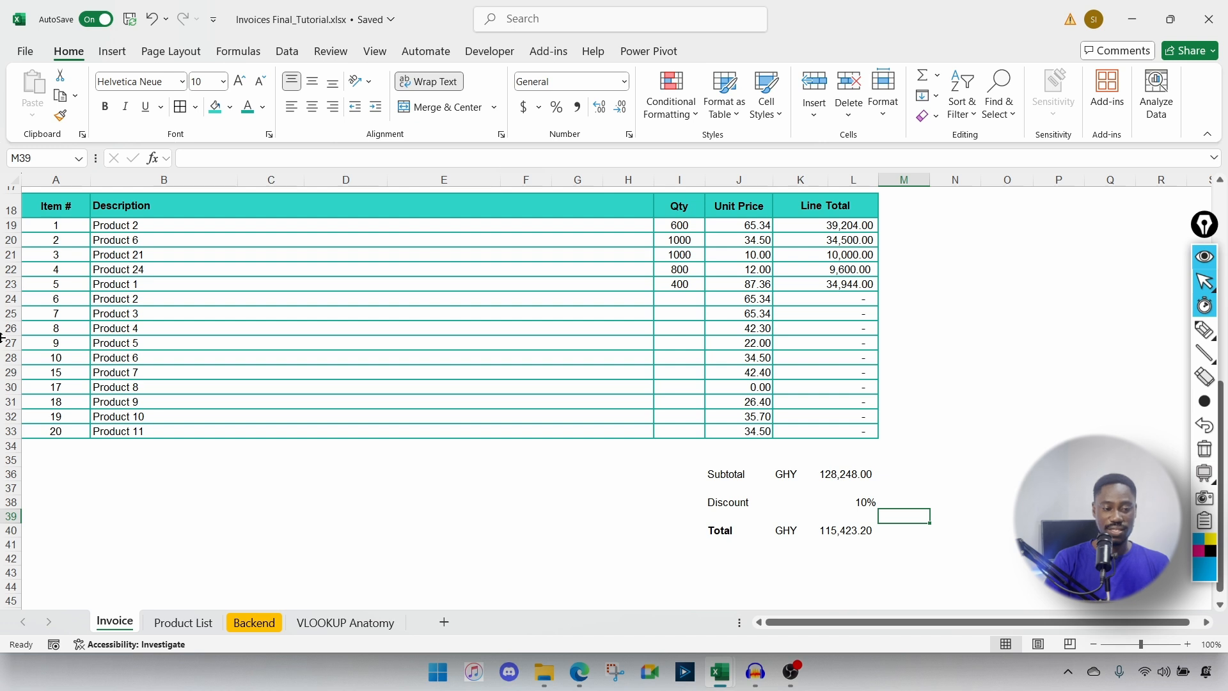
click(120, 300)
drag(126, 303, 359, 428)
key(Delete)
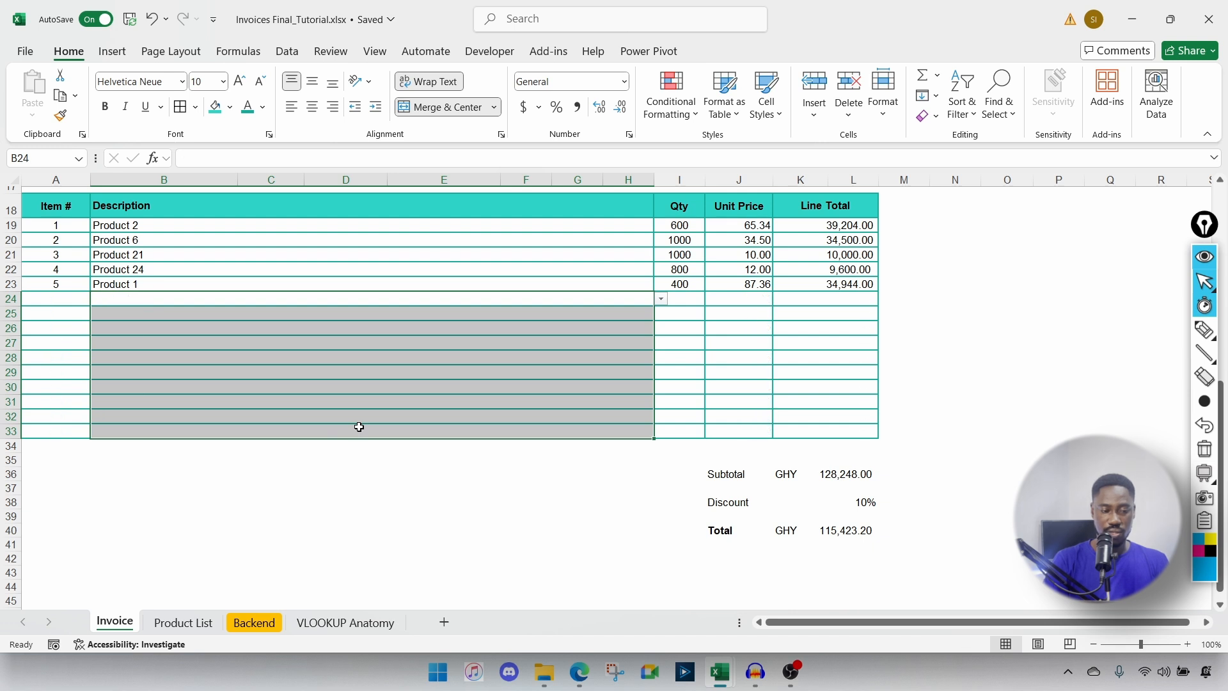
Step: Check the Item # cell's formula, then select rows 36 to 42 for the notes area
click(51, 299)
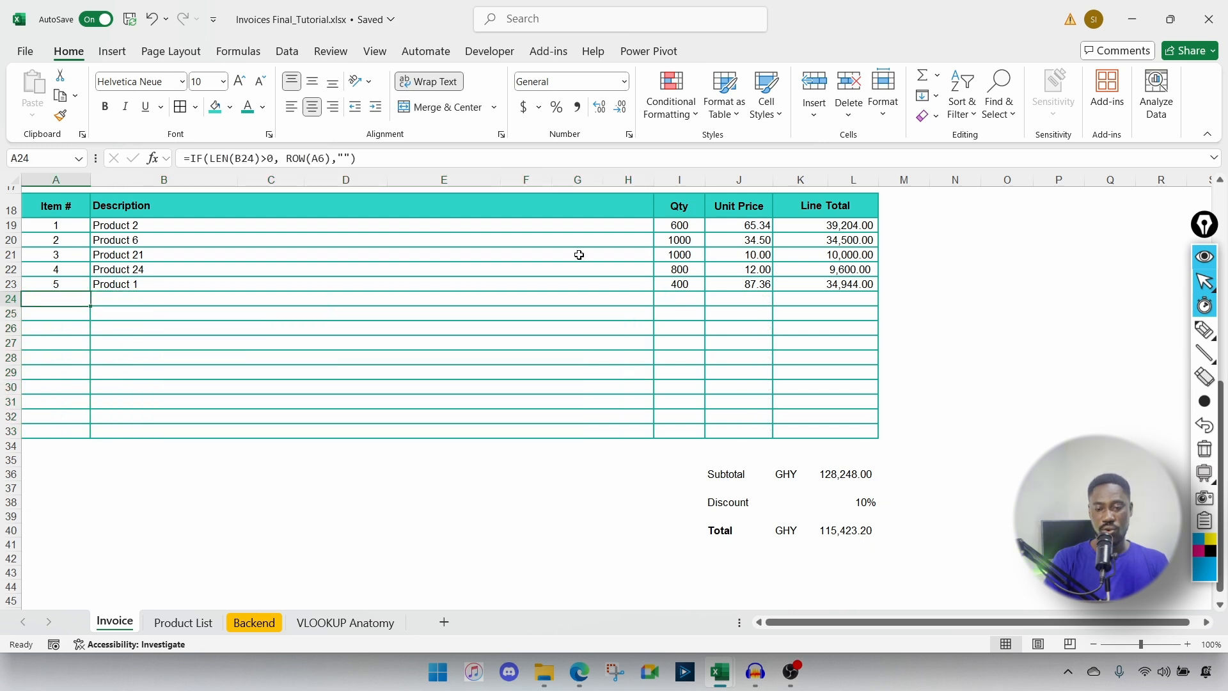
click(736, 306)
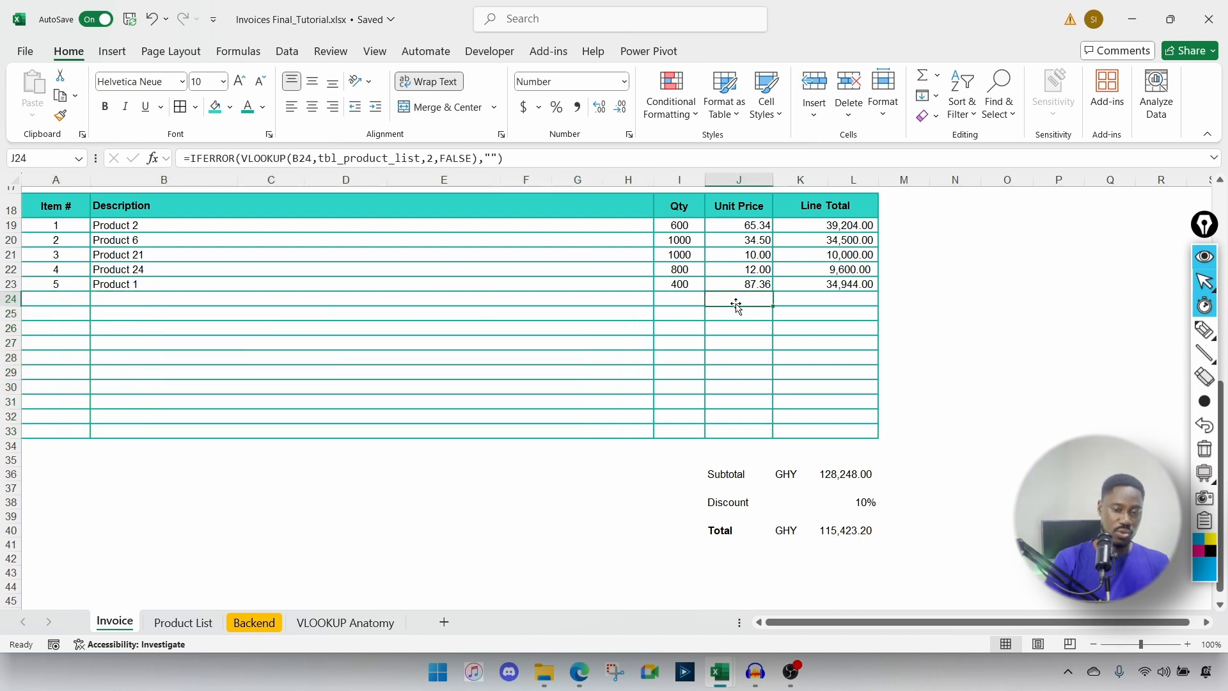
click(42, 462)
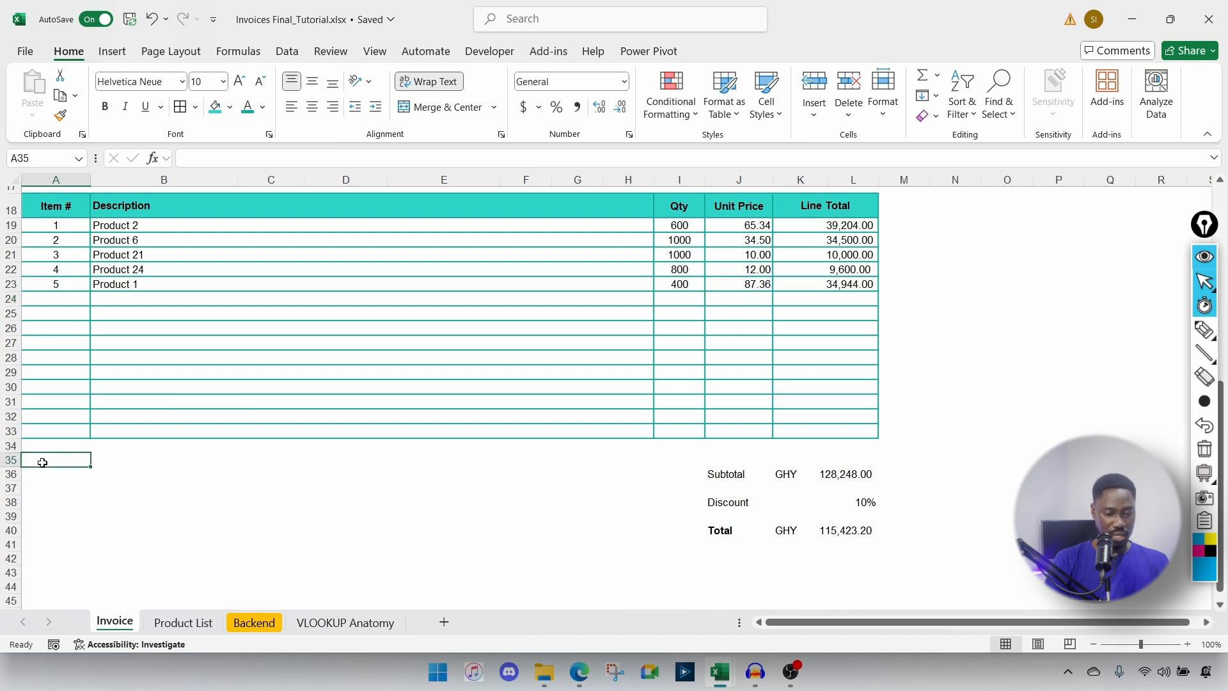
click(42, 476)
drag(43, 475, 628, 555)
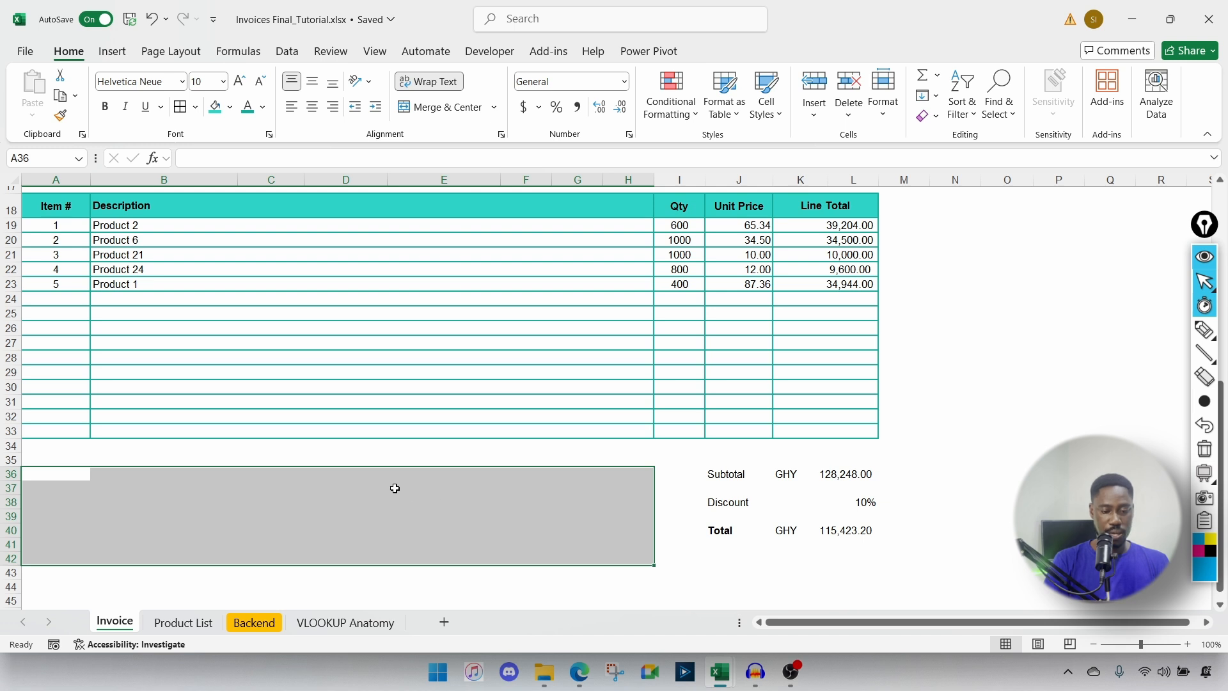
Step: Merge rows 36 to 42 across columns A to H and fill the row 36 cell teal
click(494, 107)
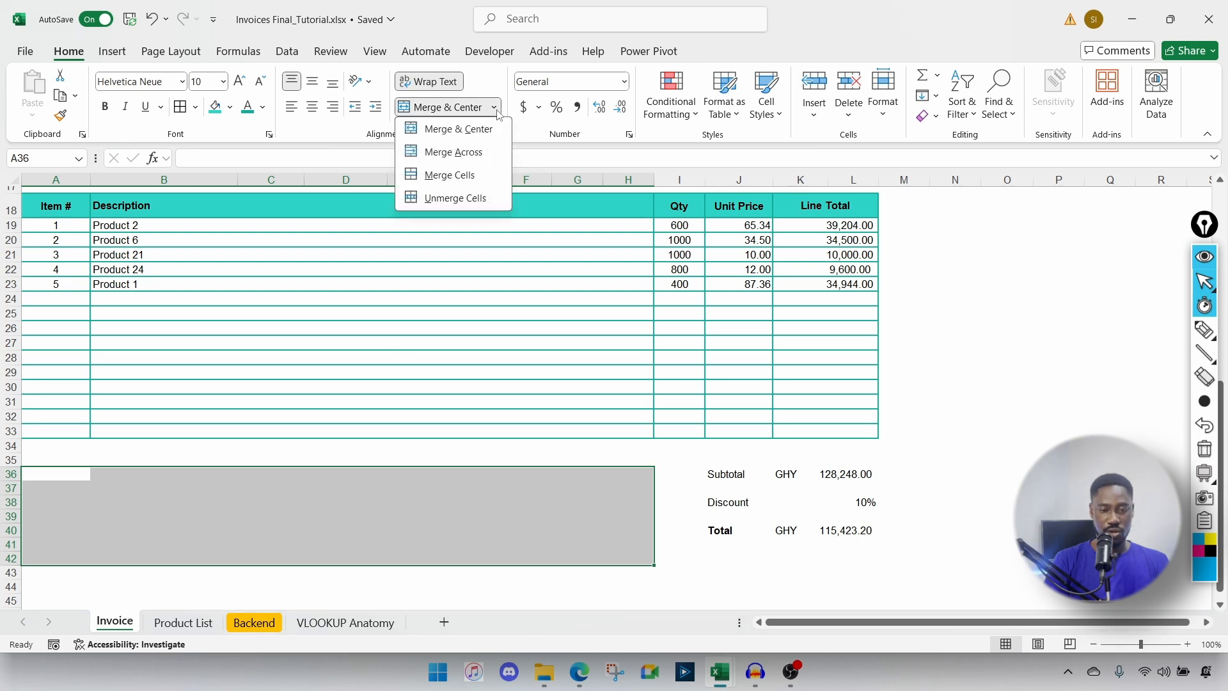
click(457, 155)
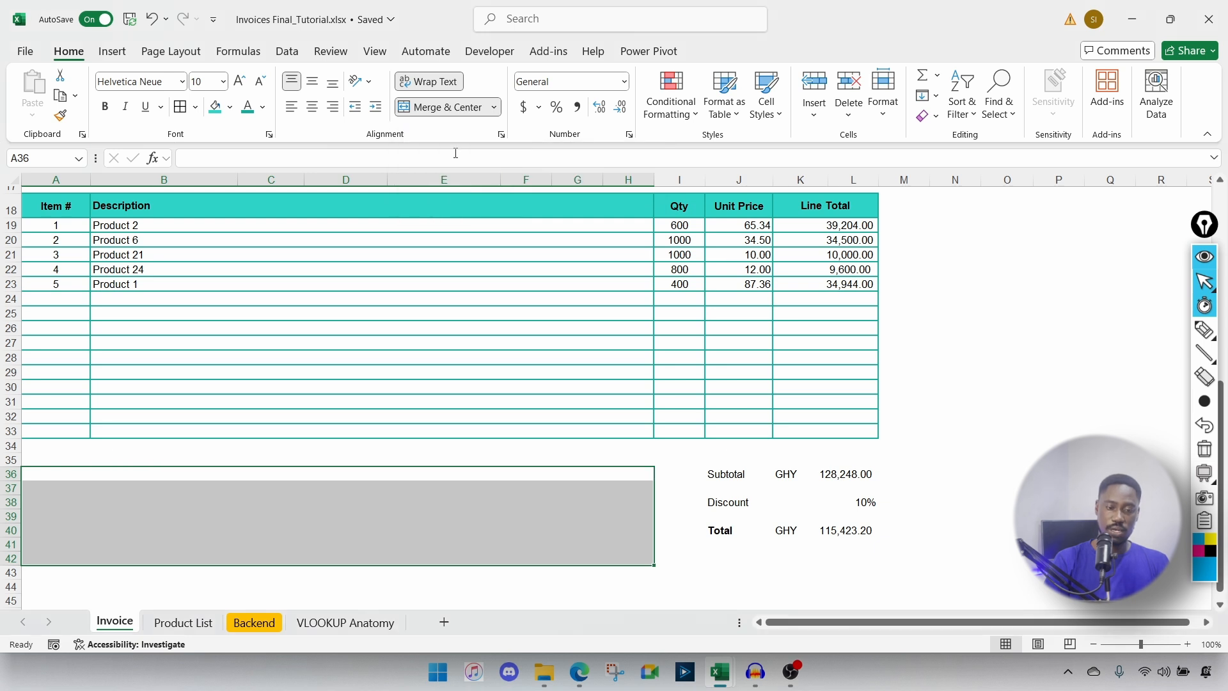
click(42, 474)
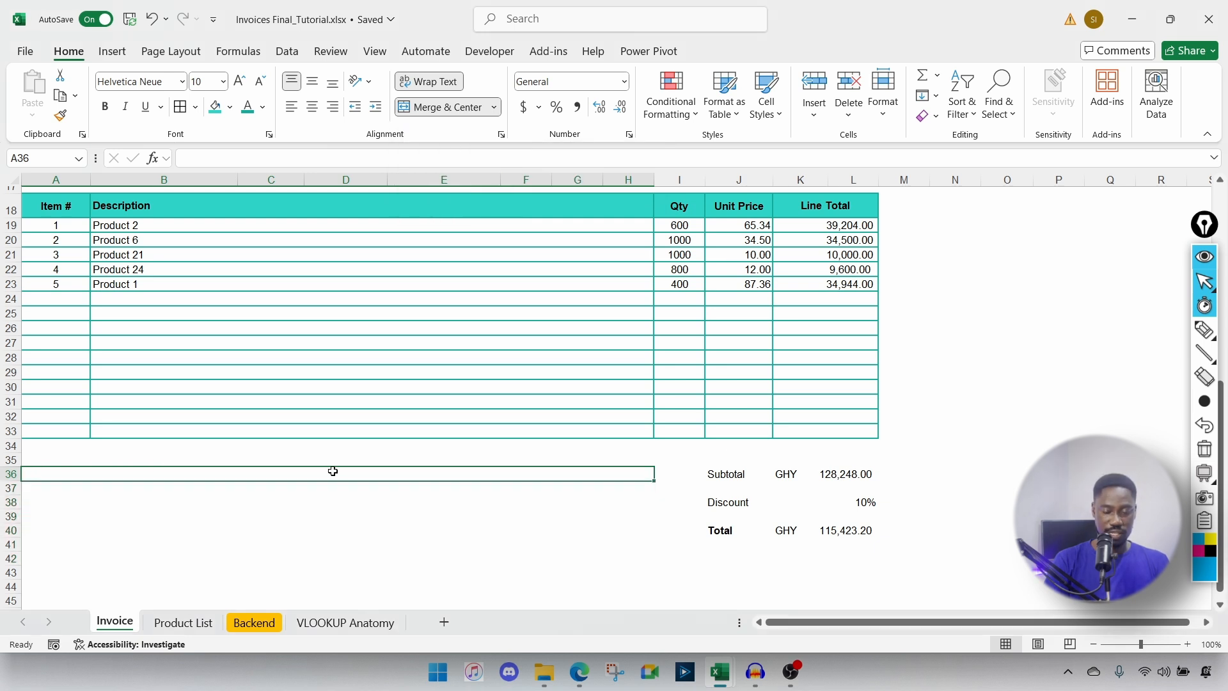
click(216, 107)
Step: Enter the bold heading 'Special Notes and Instructions' in A36
click(101, 481)
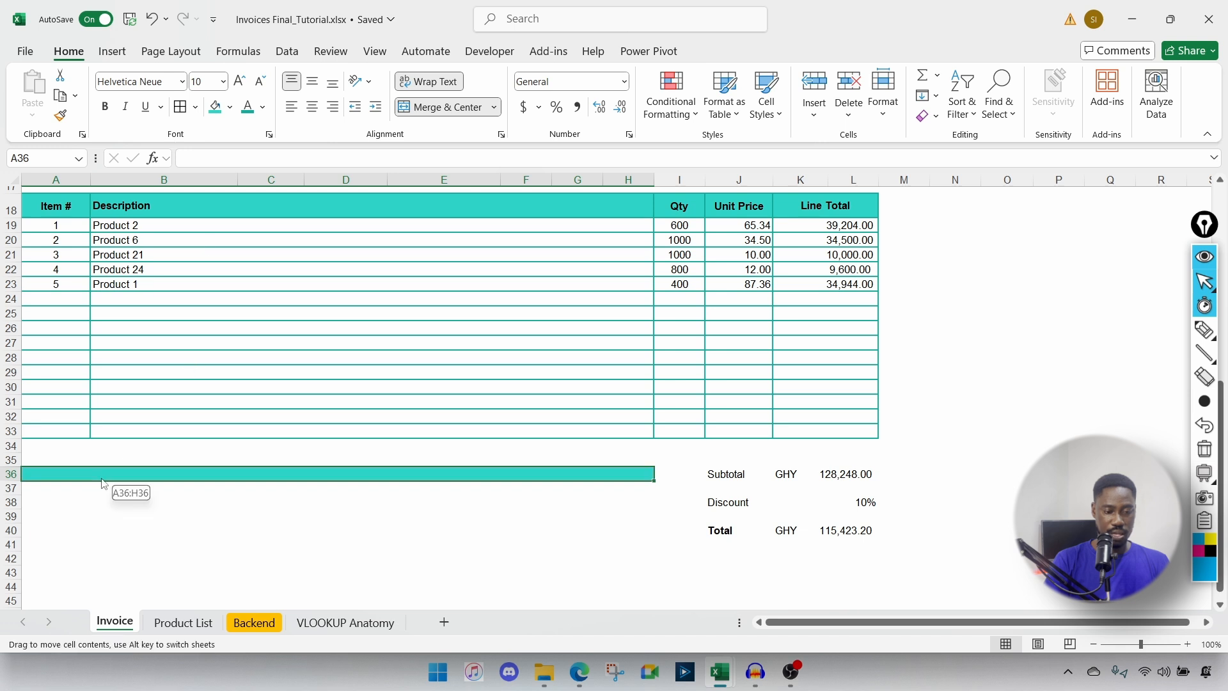
text(Spec)
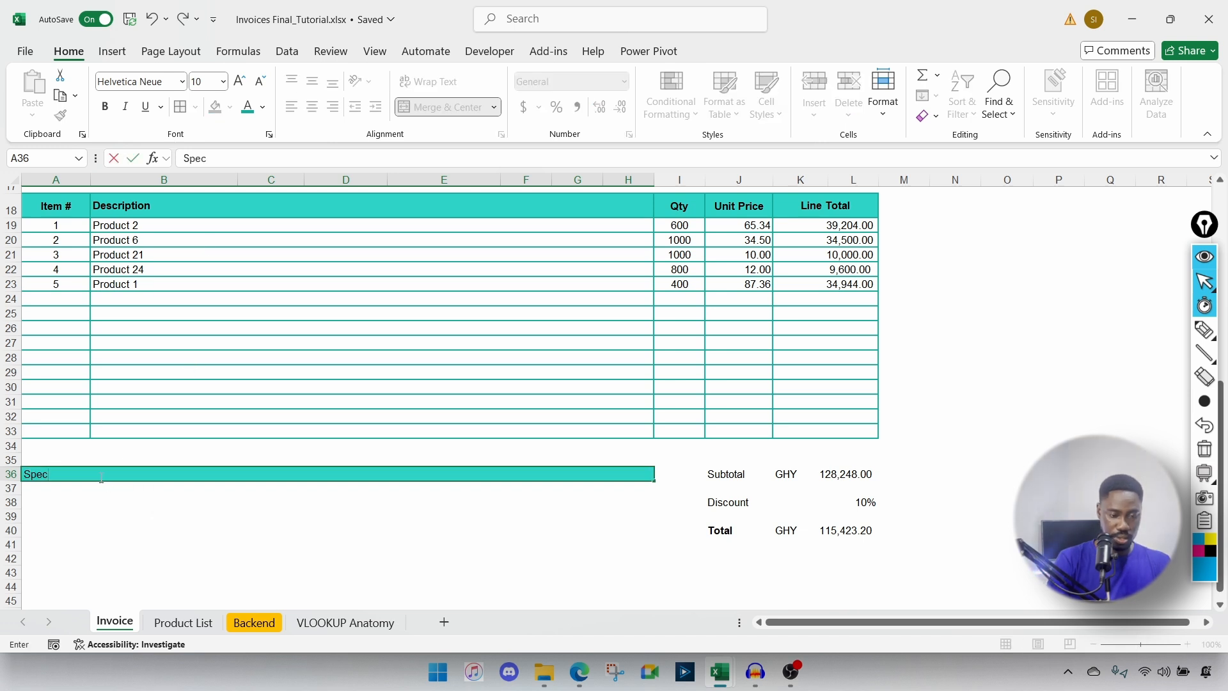
text(ial Notes and Instructio)
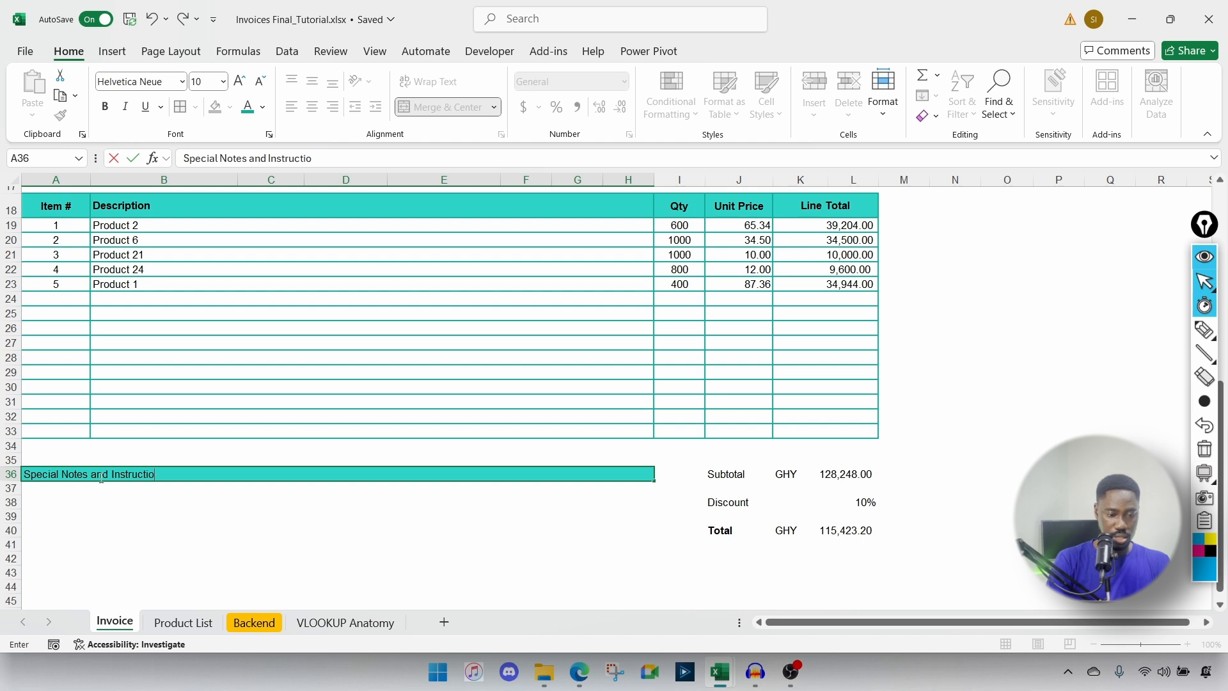
text(ns)
key(Return)
click(88, 475)
key(ctrl+b)
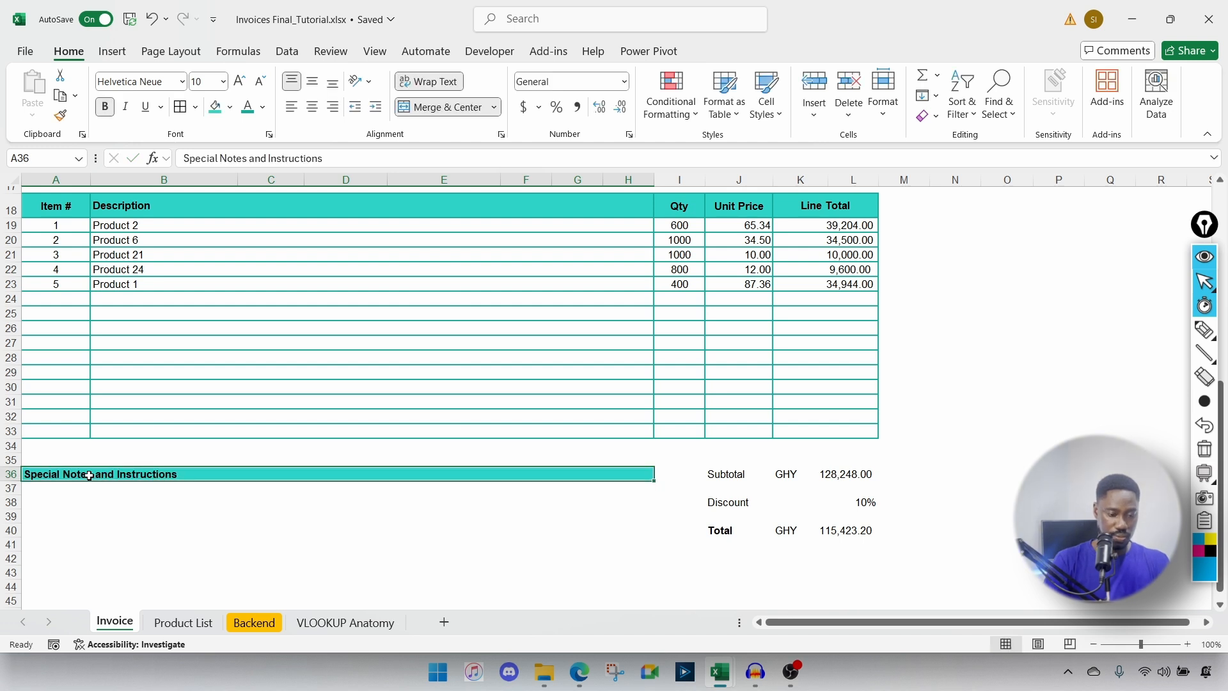
drag(48, 487, 302, 546)
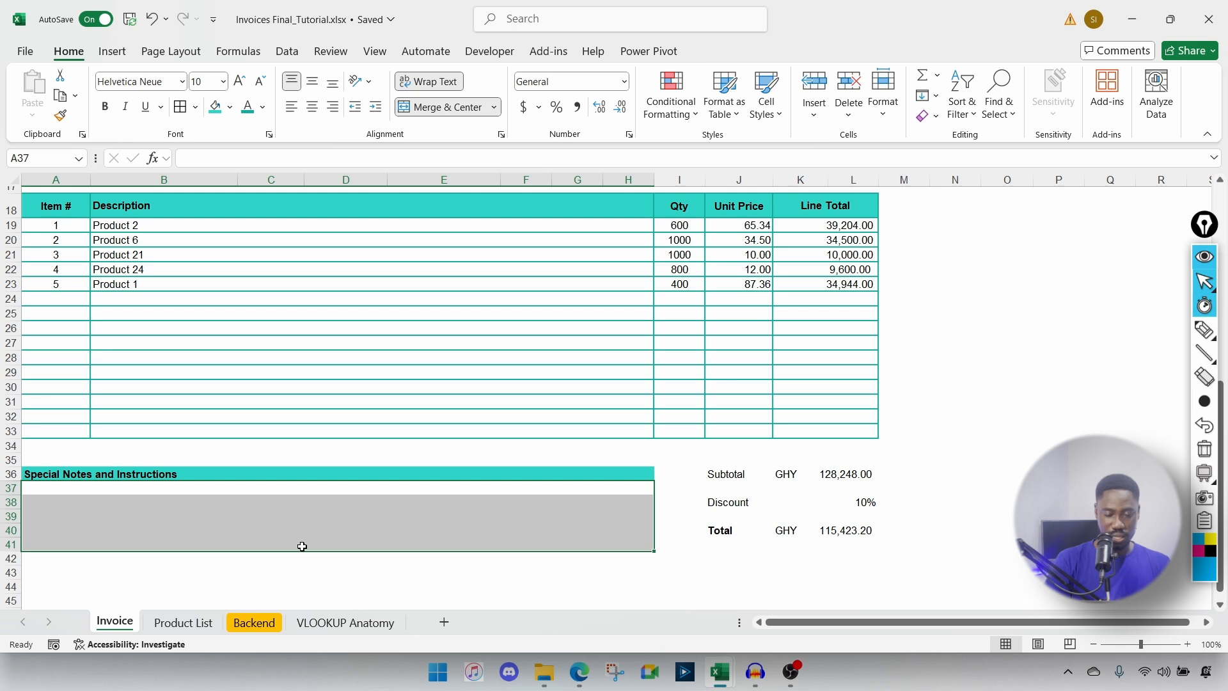
Step: Merge rows 37 to 42 into one notes cell with no fill
drag(55, 486, 174, 553)
click(494, 107)
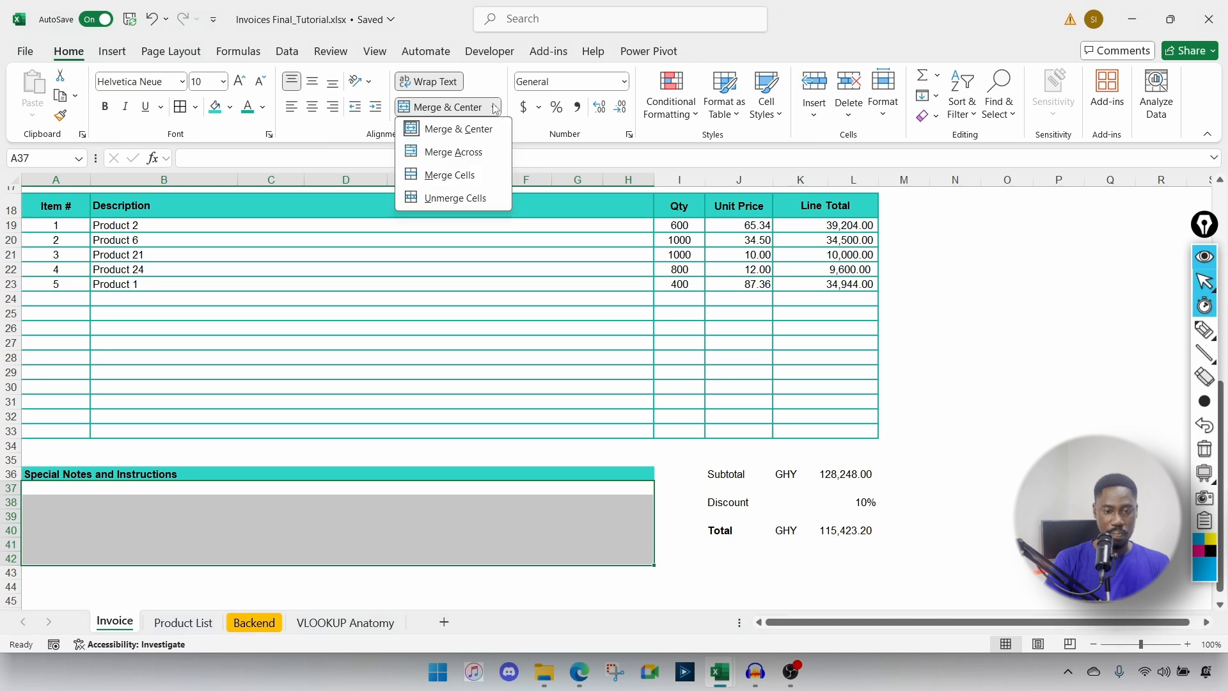
click(450, 176)
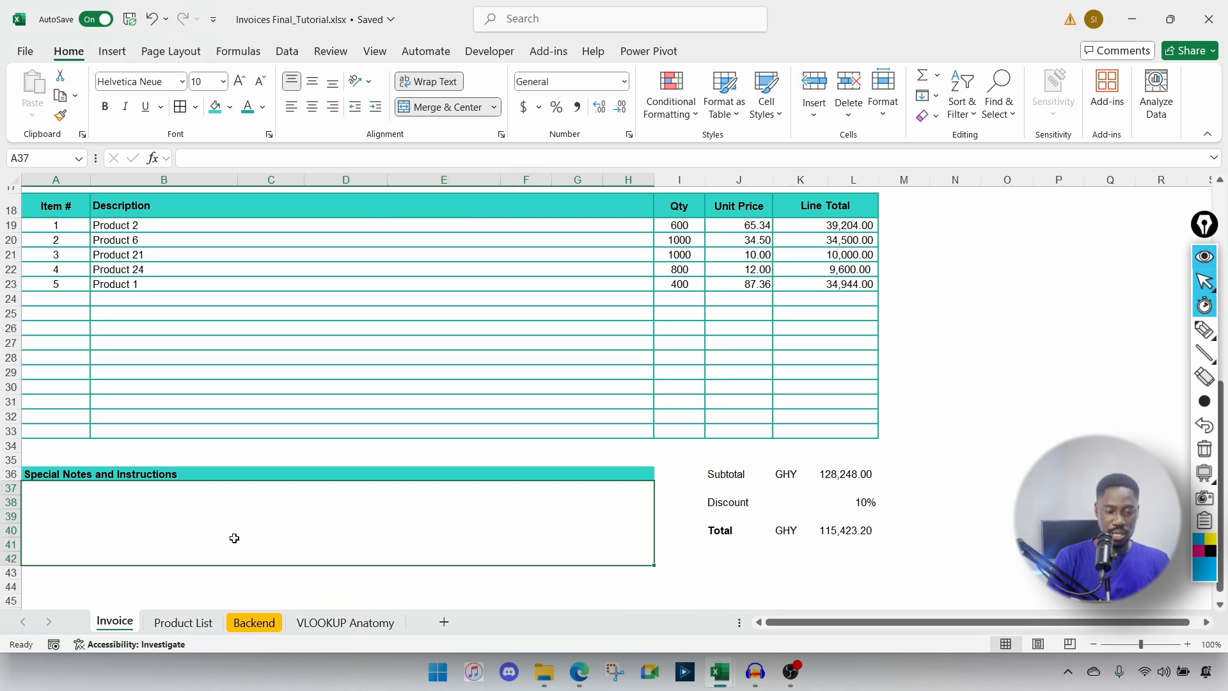
click(229, 107)
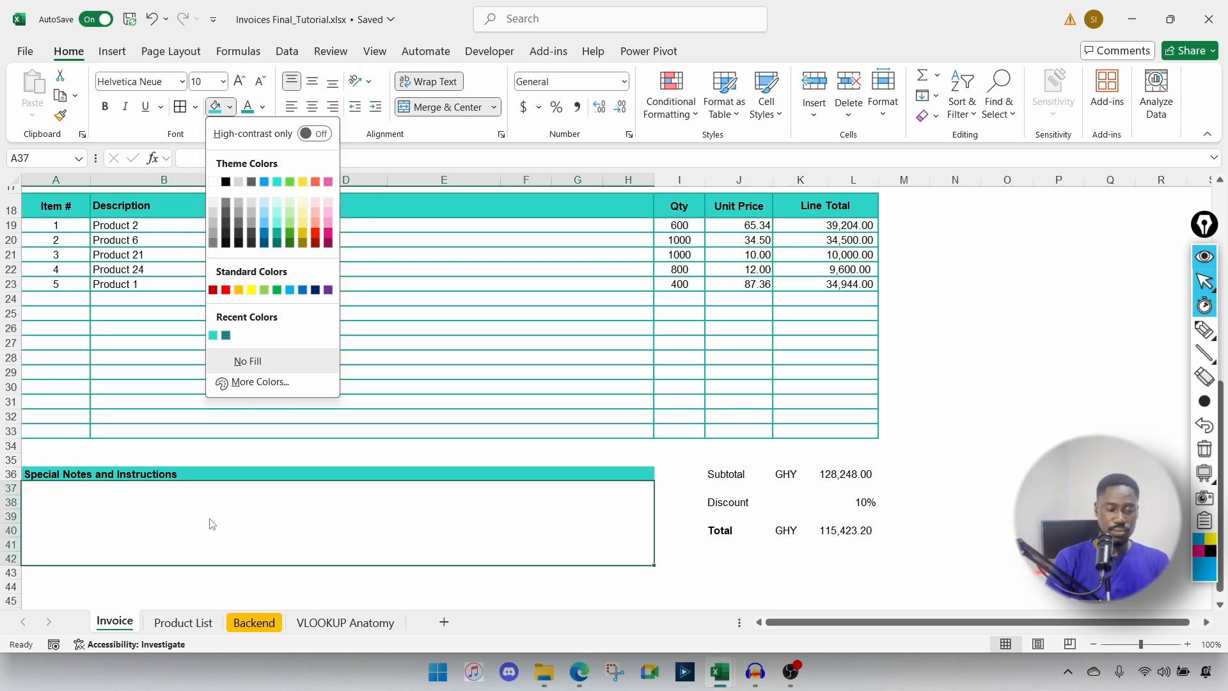
click(81, 506)
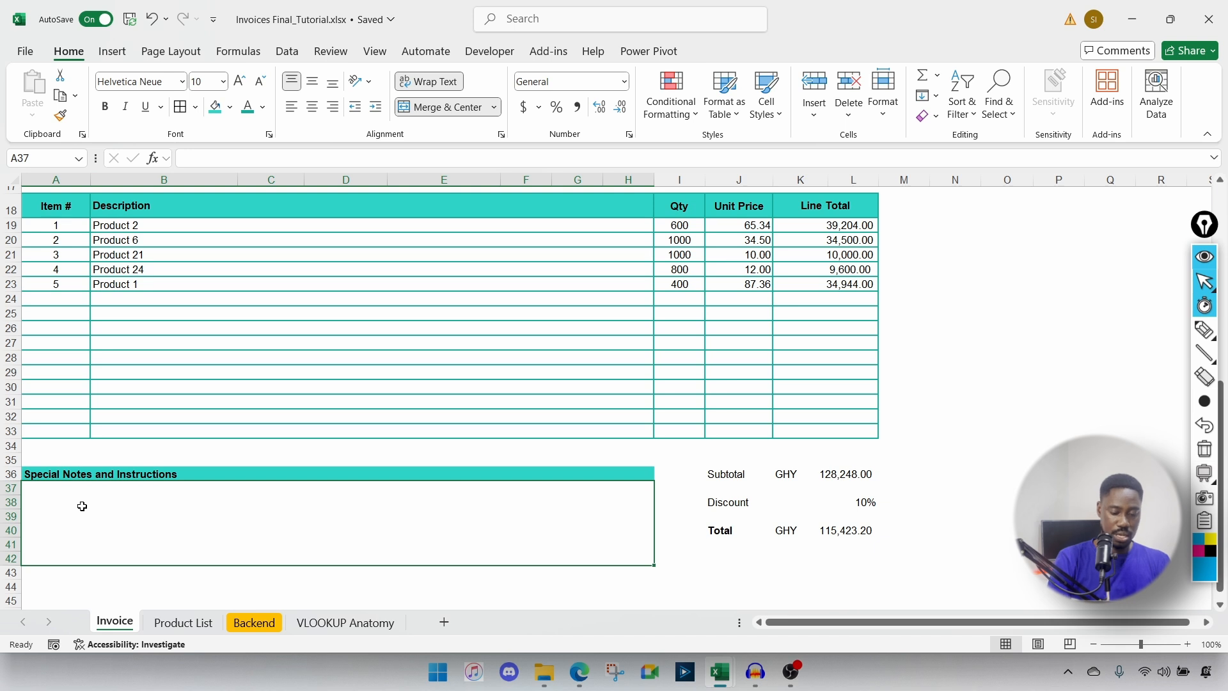
Step: Type 'Any notes for the customer goes here' in the notes cell, removing the stray trailing letter
text(Any notes for the)
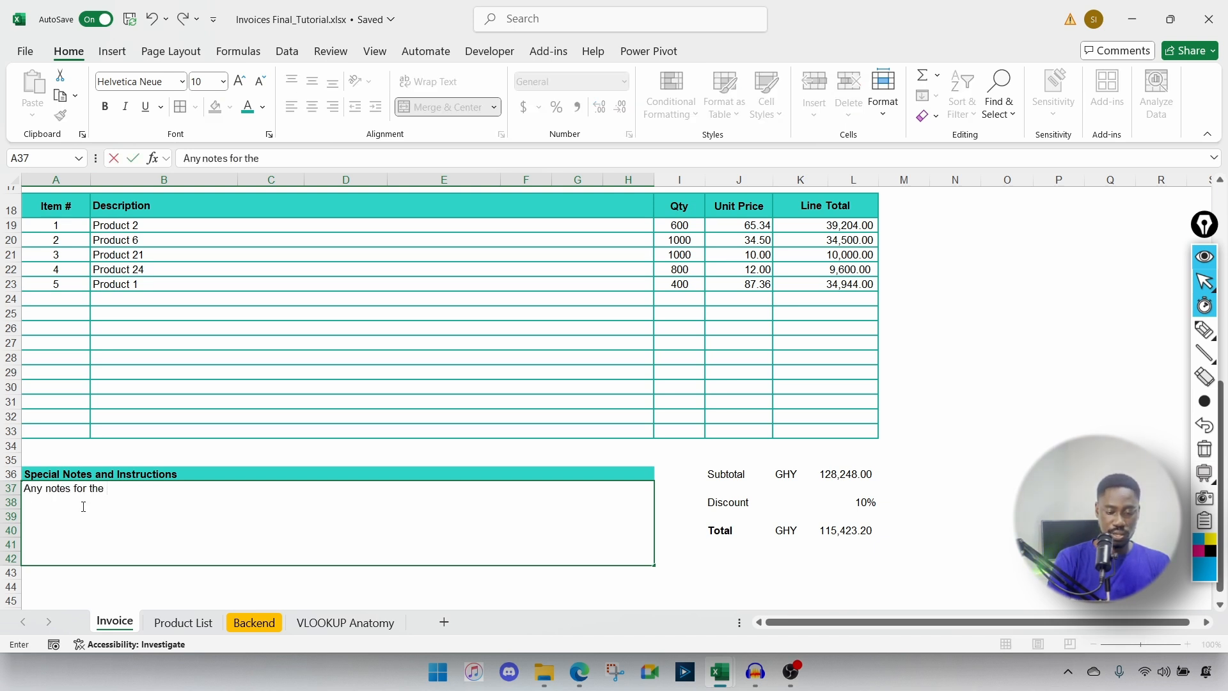
text( customer goes)
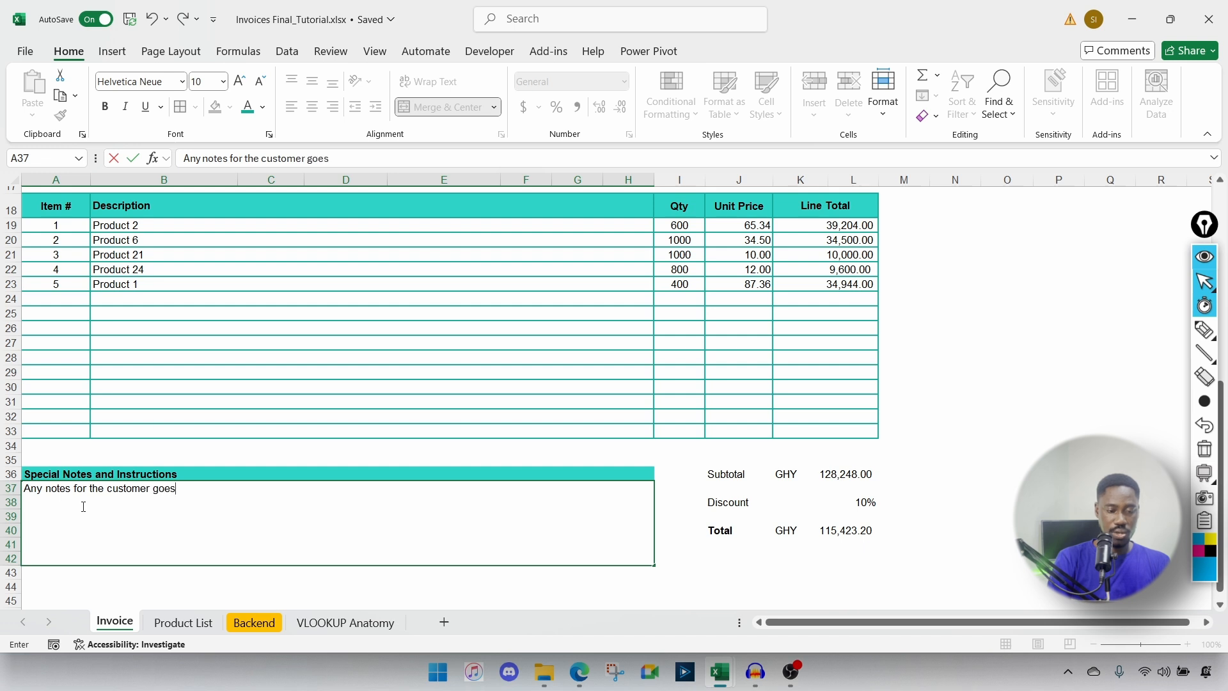
text( herer)
key(Return)
click(226, 493)
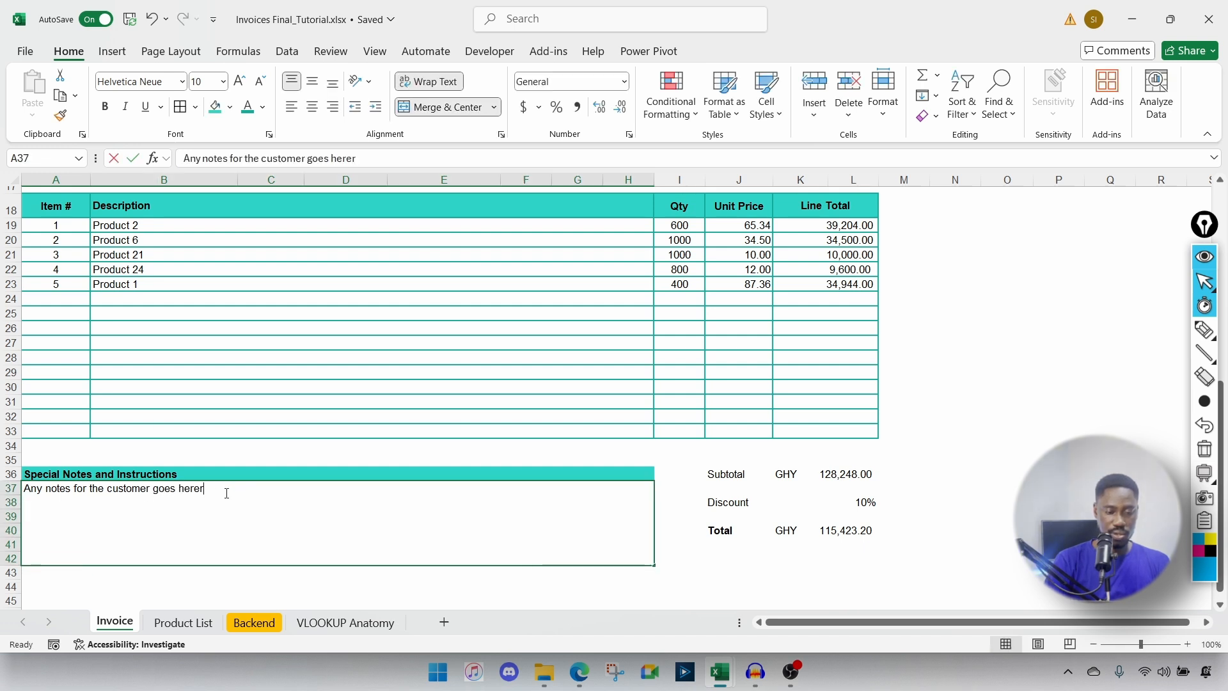
key(BackSpace)
key(Return)
scroll(225, 494, down, 2)
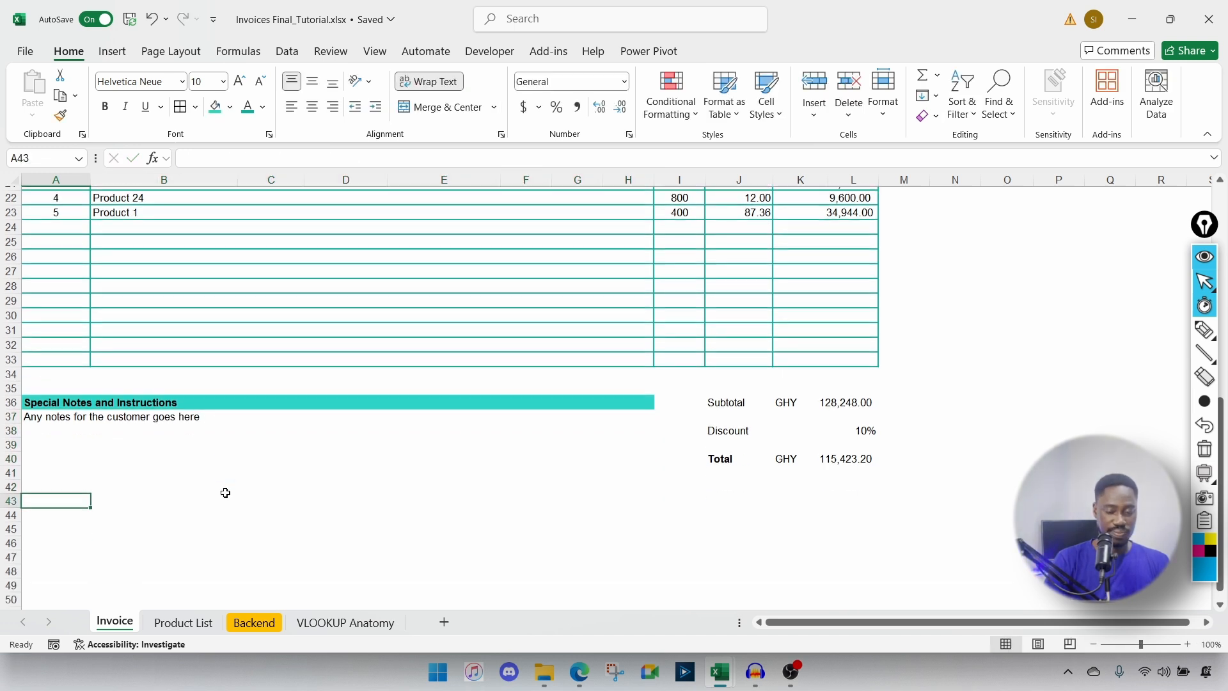
click(30, 418)
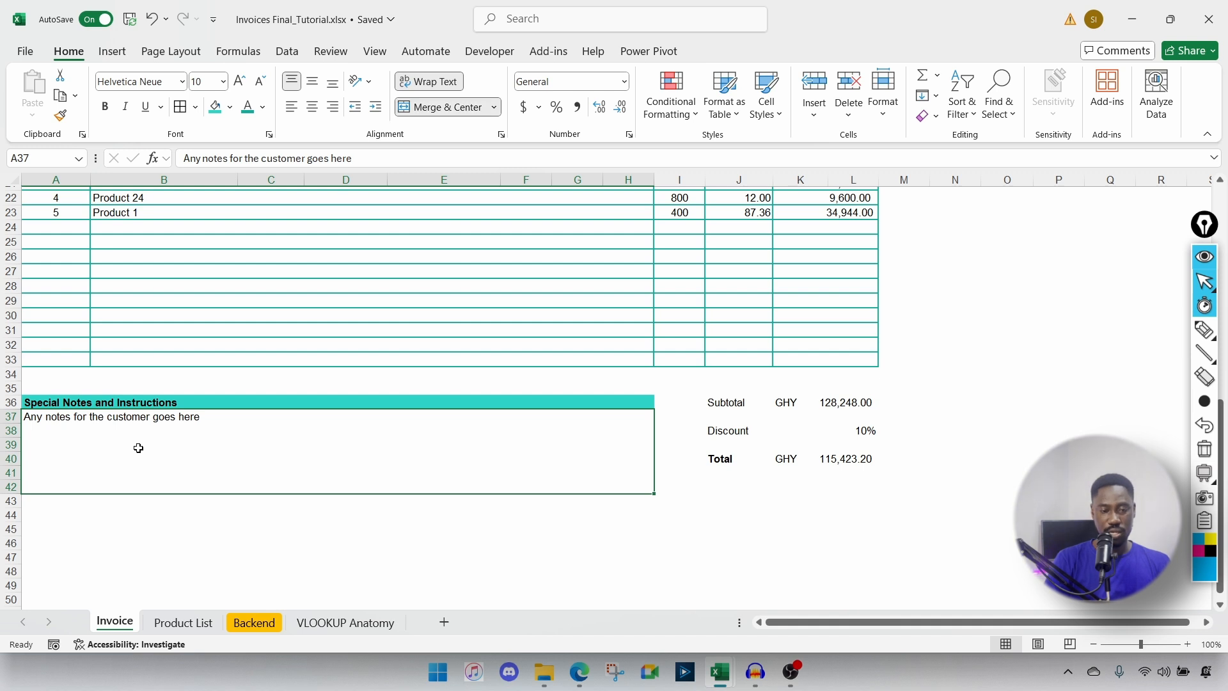
Step: Frame the merged notes cell A37 with an Outside Borders outline
key(ctrl+1)
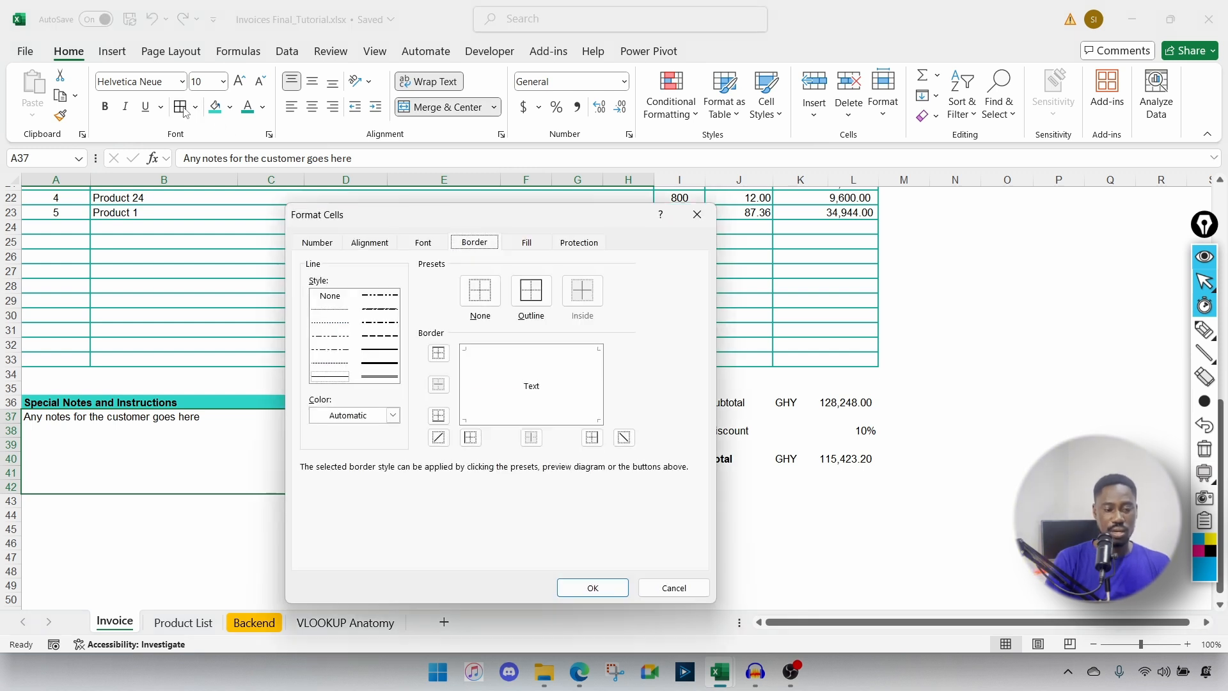
click(593, 588)
click(354, 532)
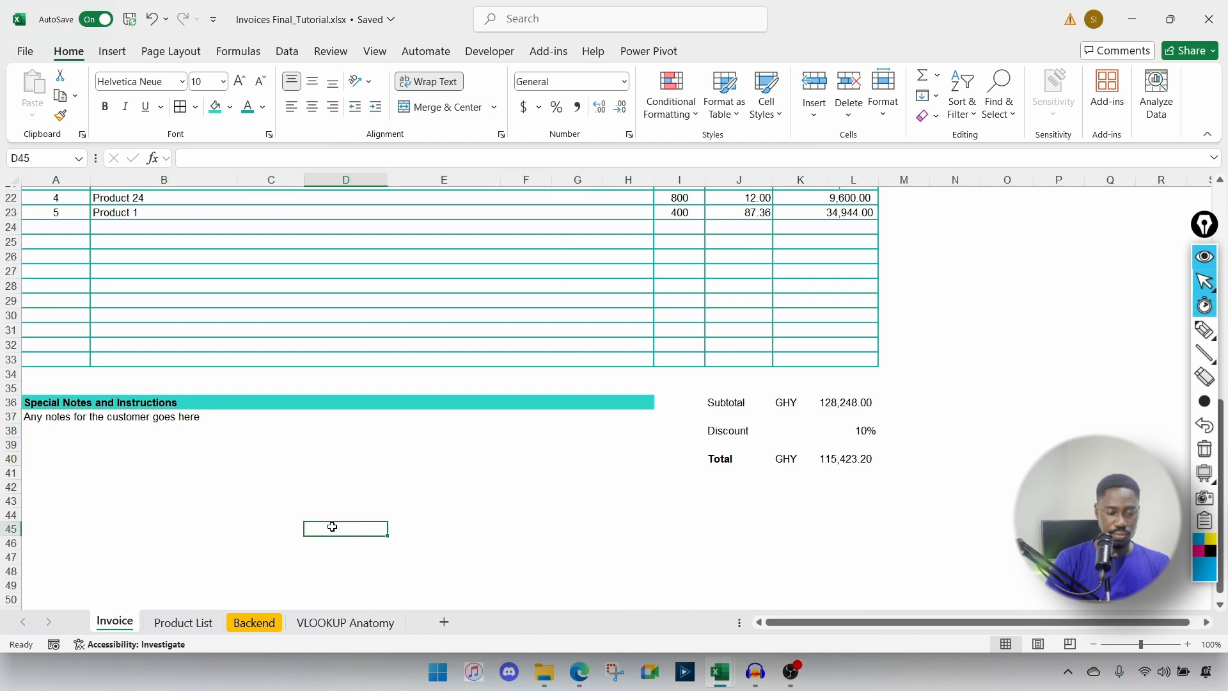
click(57, 419)
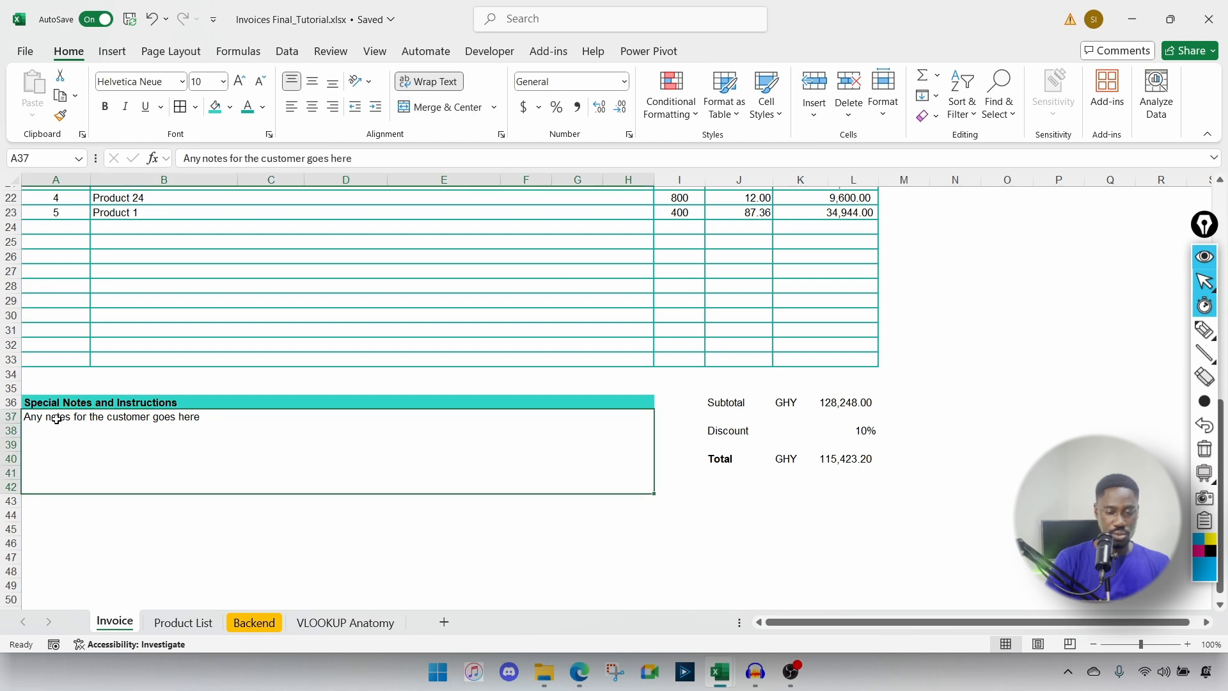
click(197, 107)
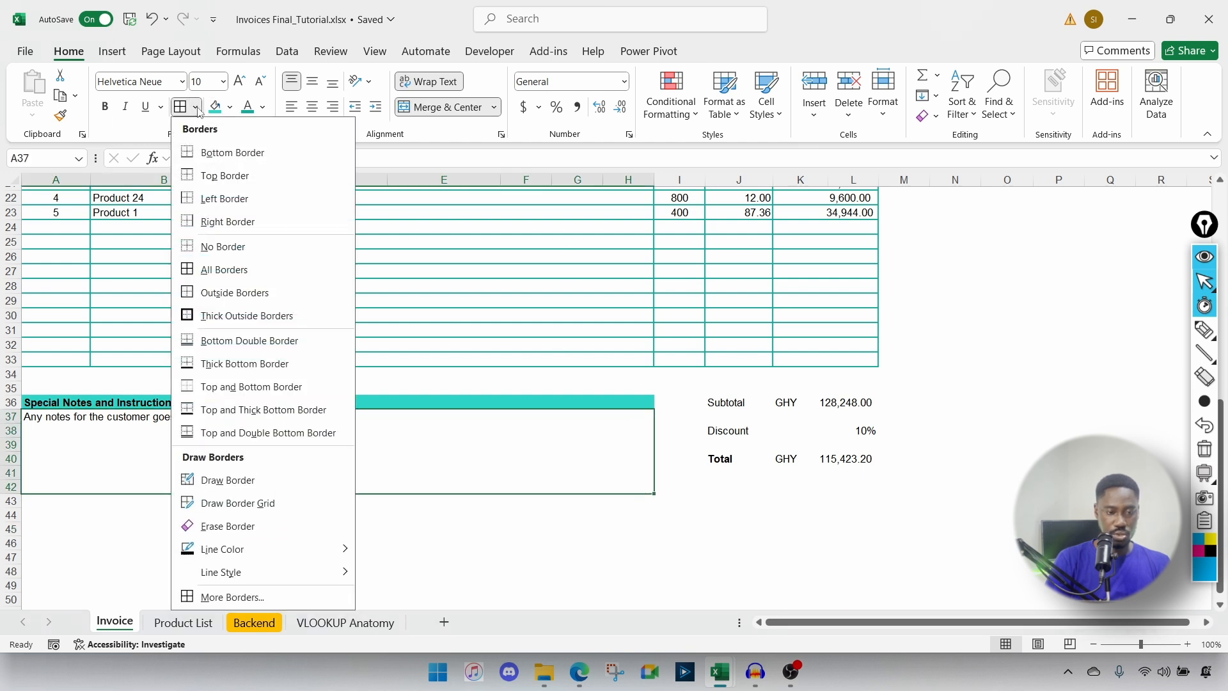
click(202, 290)
click(288, 537)
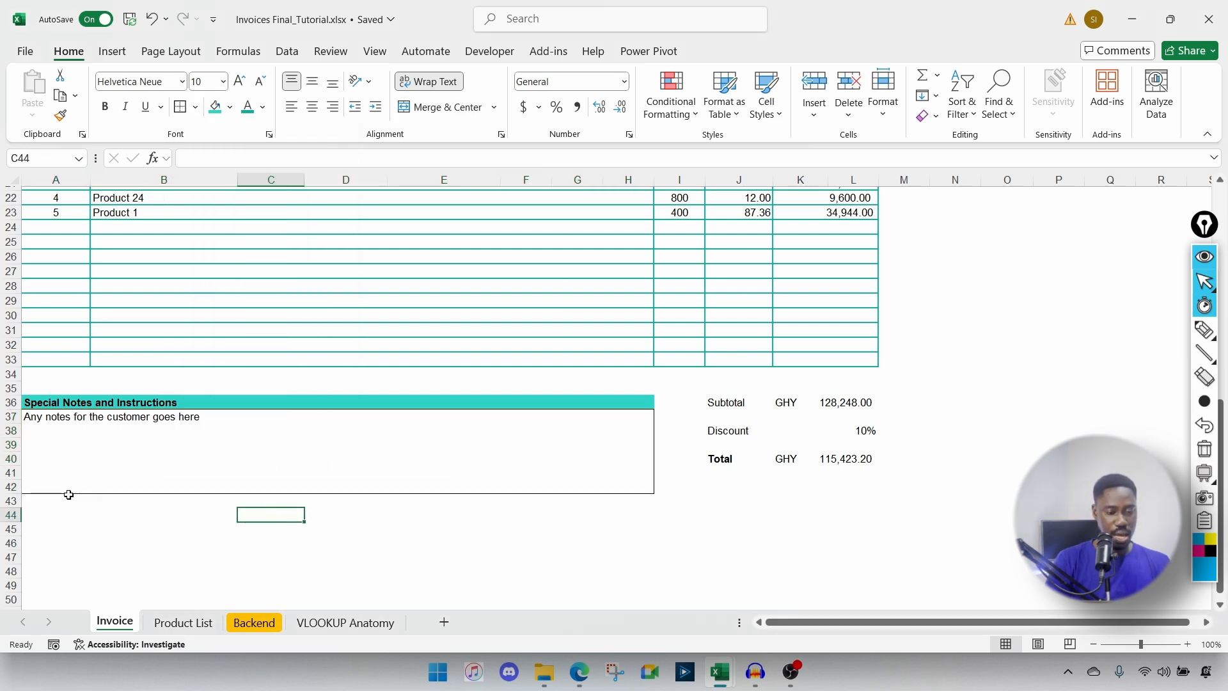
click(37, 513)
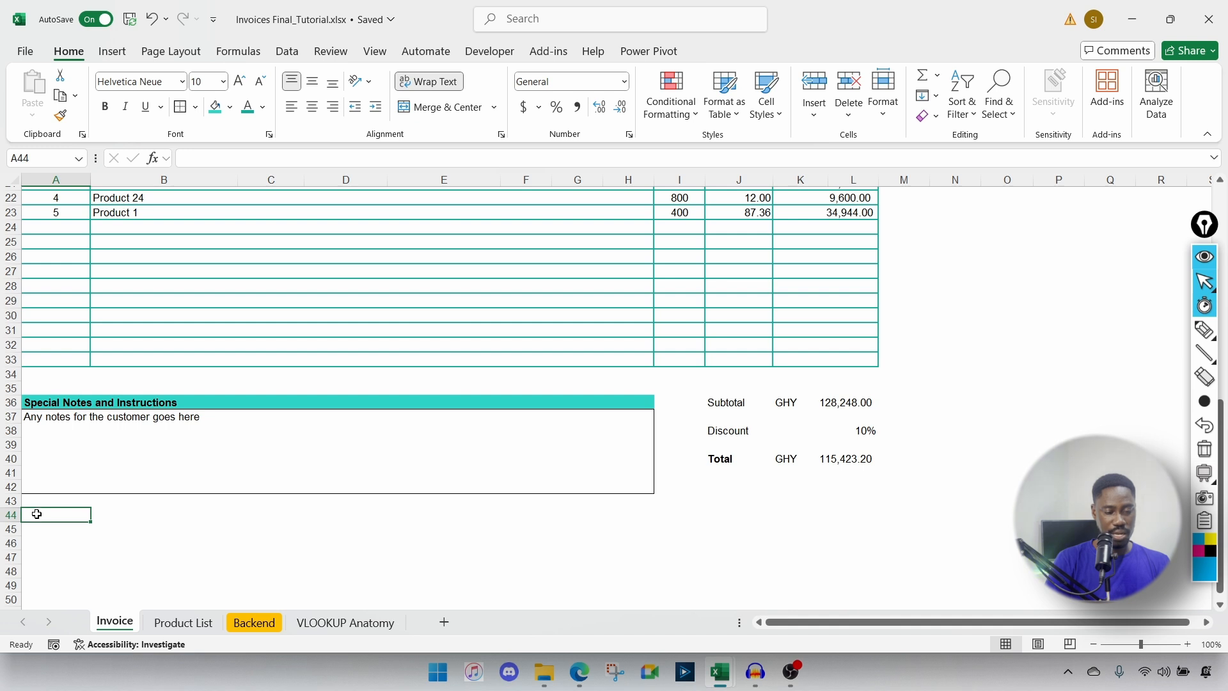
Step: Merge rows 44 to 46 across A to H and type 'Make all cheques payable to' in A44
scroll(37, 514, down, 1)
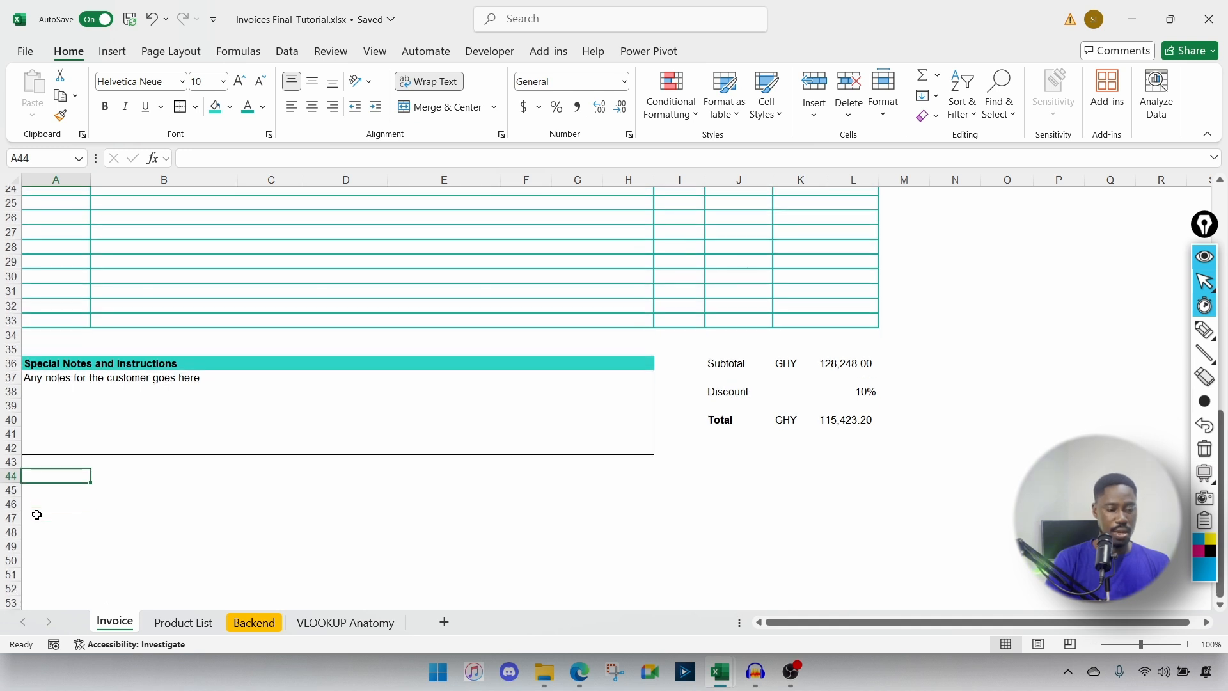
drag(36, 474, 615, 561)
click(494, 107)
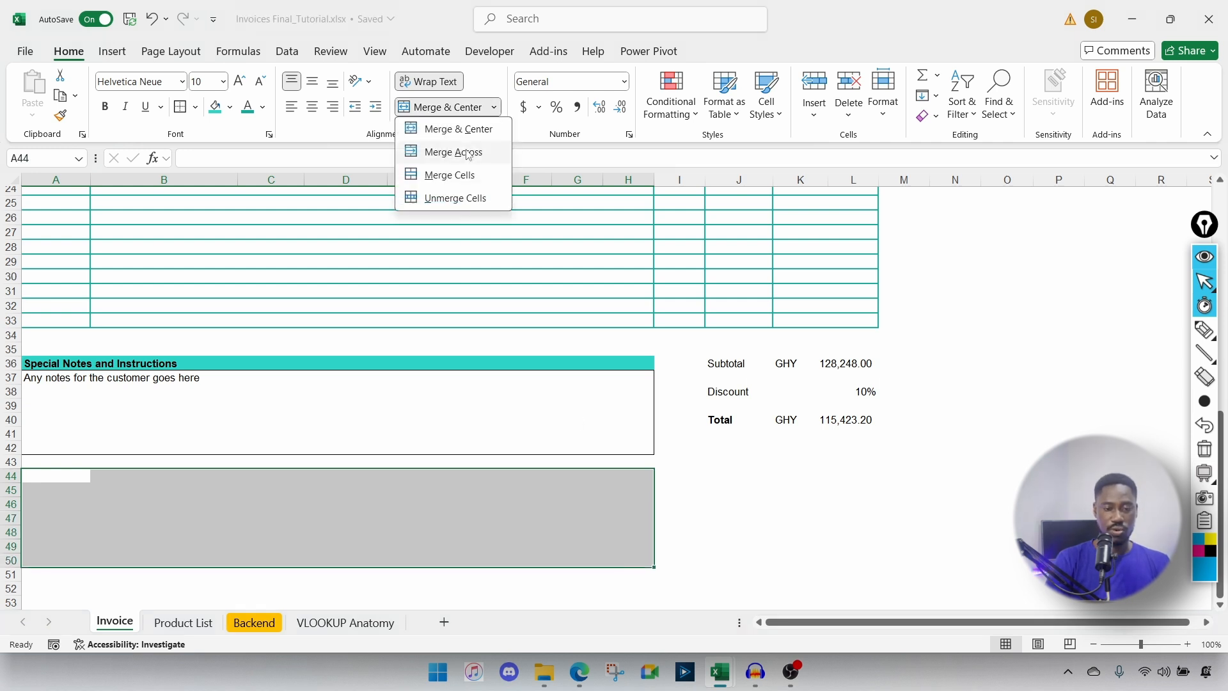
click(453, 152)
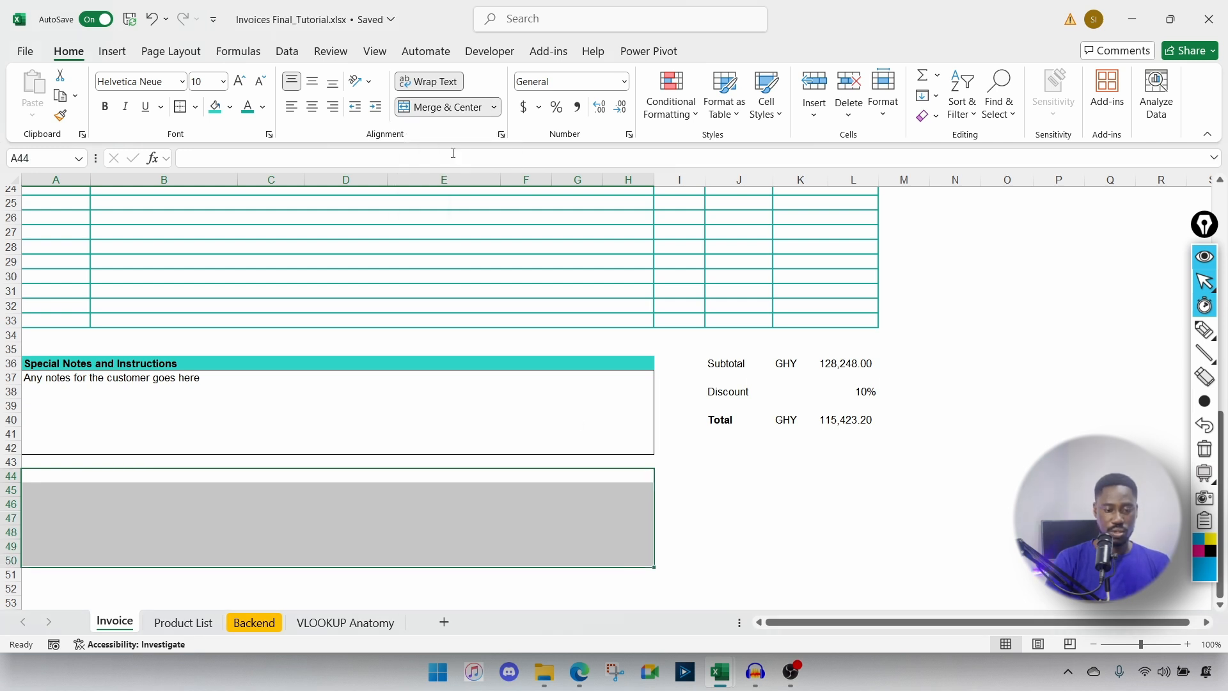
click(251, 477)
text(Make)
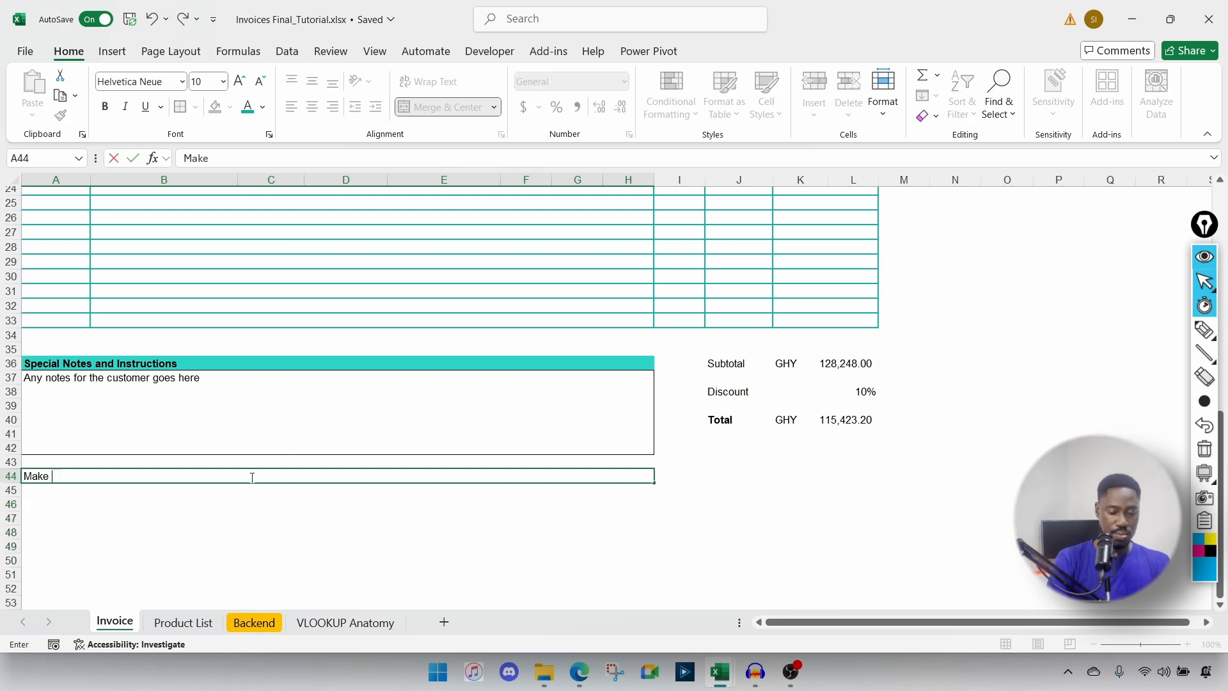
text( all cheques )
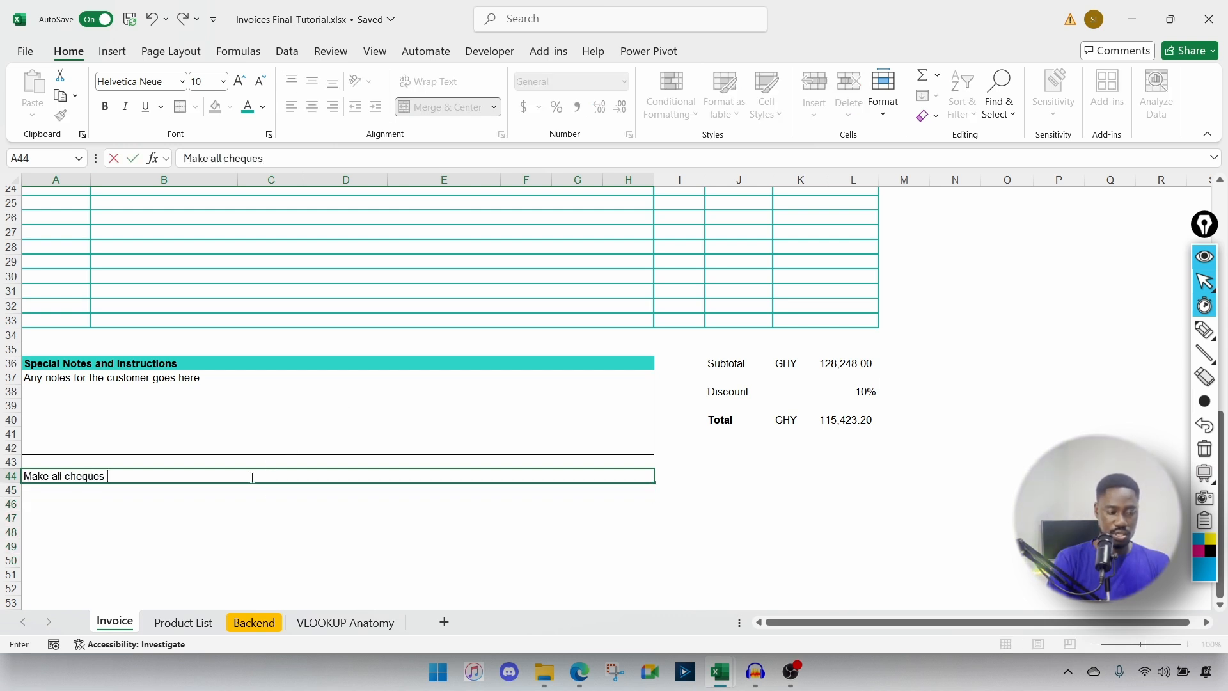
text(payable to:)
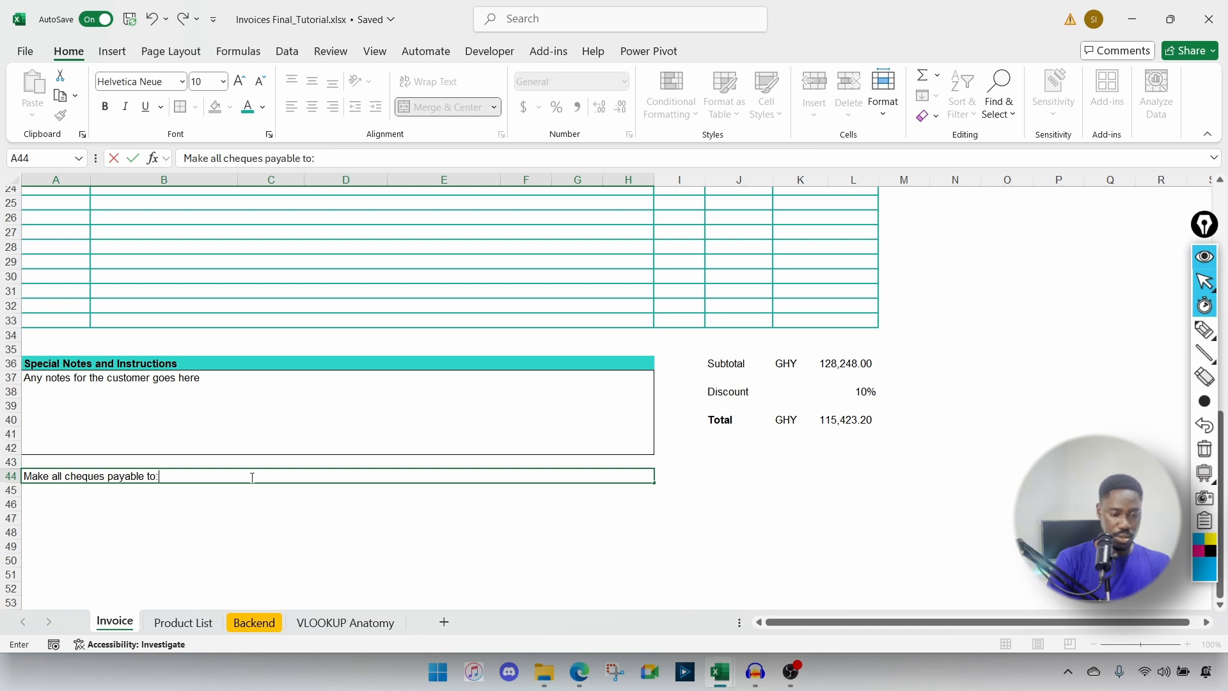
key(Return)
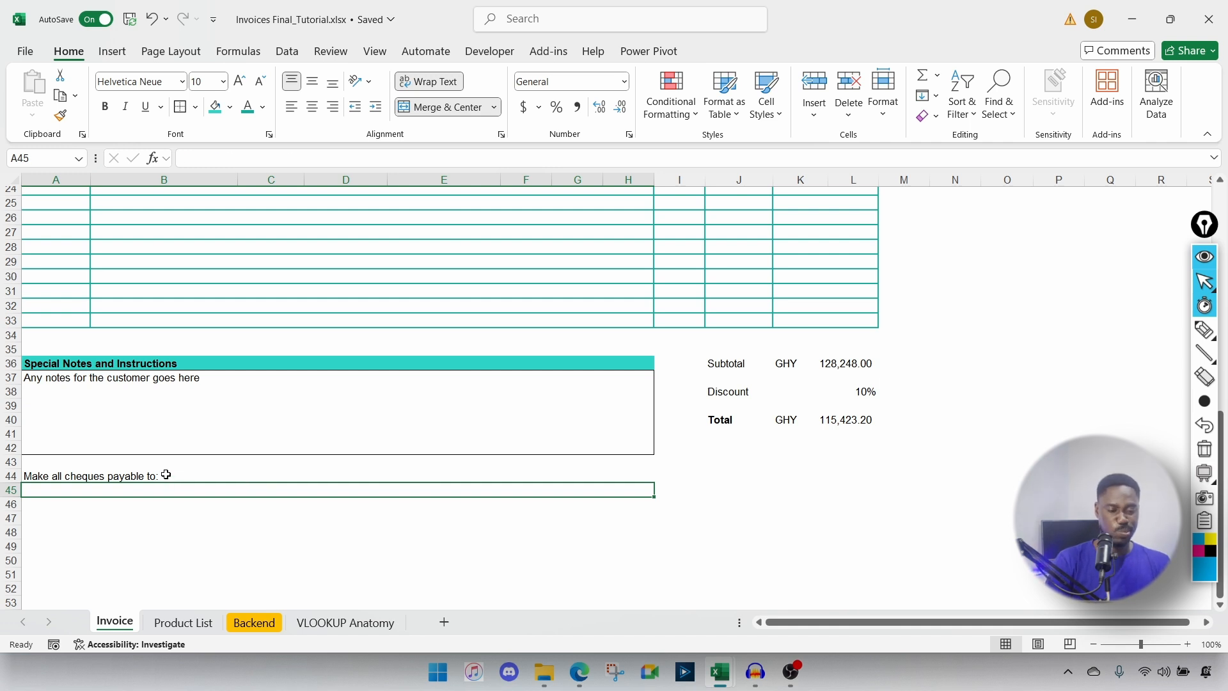
Step: Add the thank-you line 'Thank you for your business' in A46
click(166, 475)
click(148, 492)
key(Return)
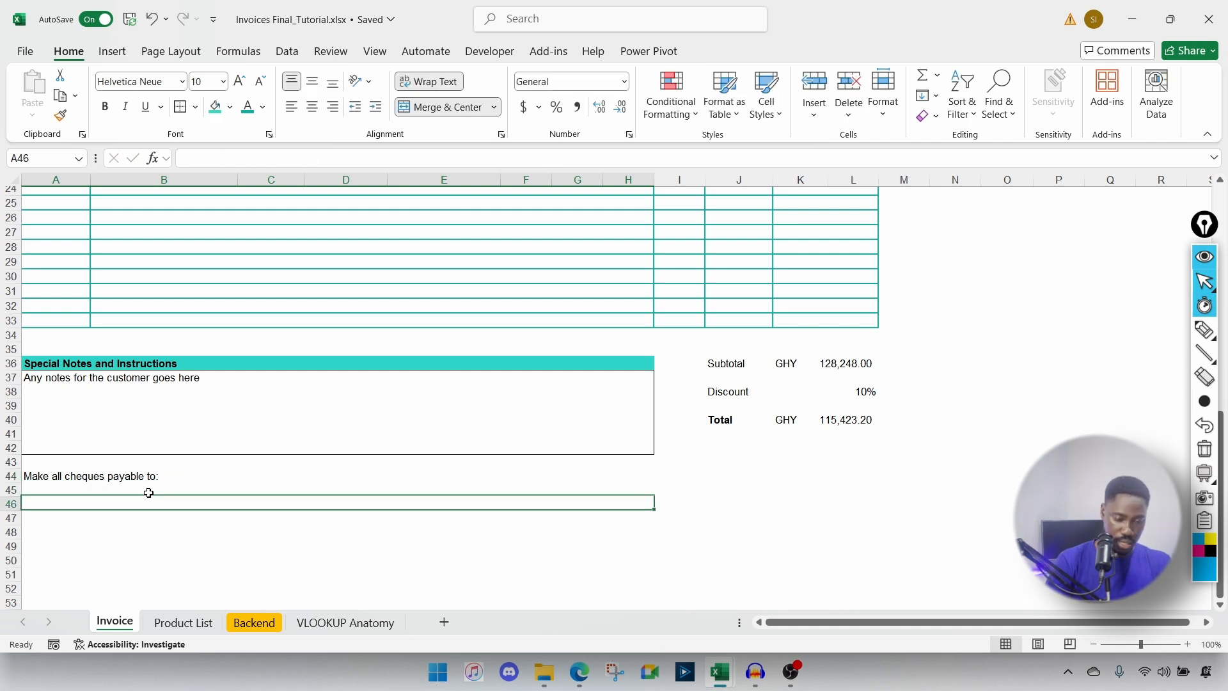
text(Thank )
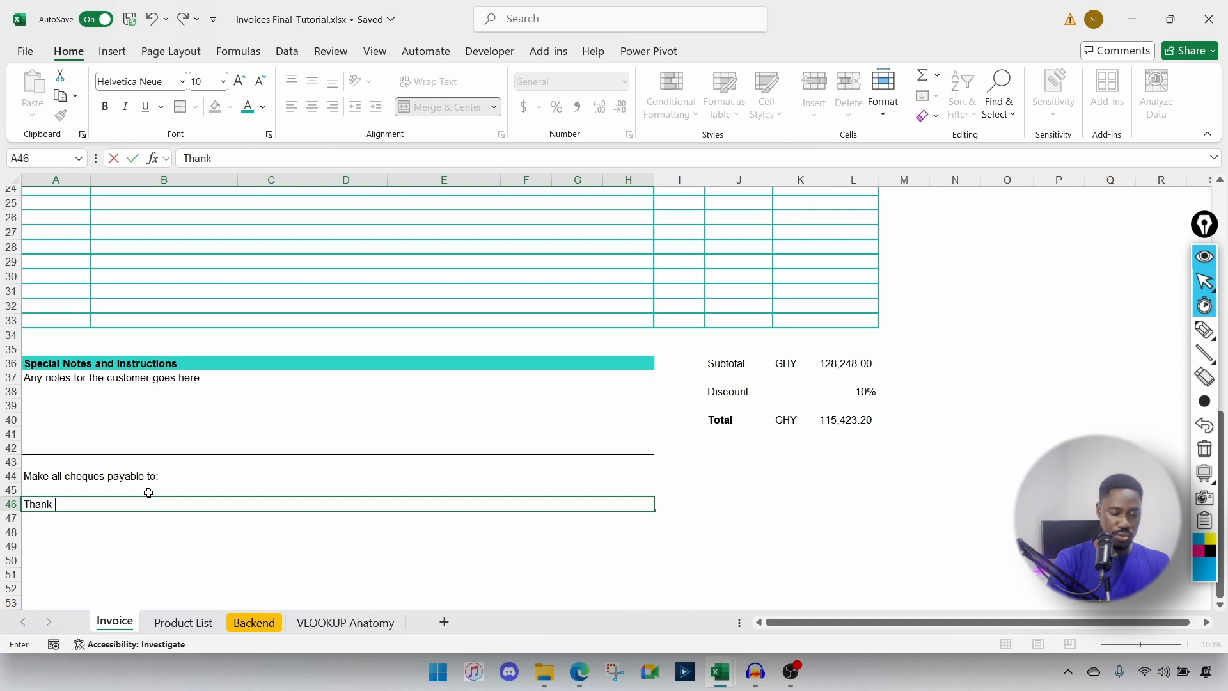
text(you for your )
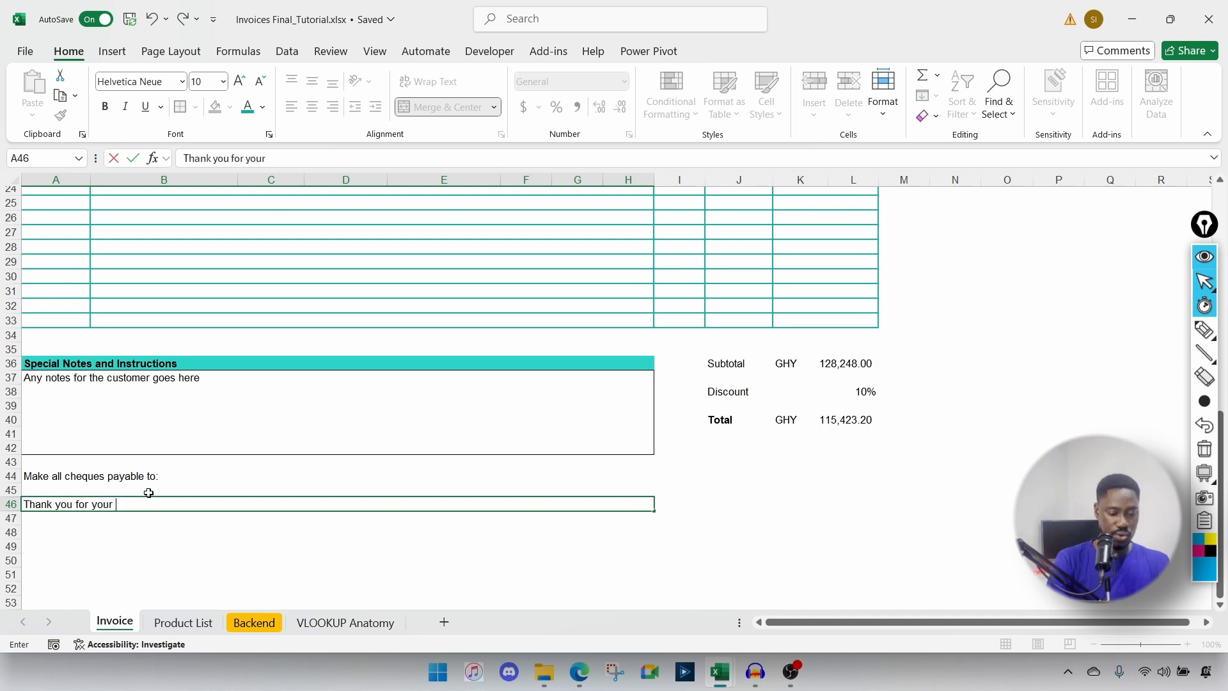
text(B)
text(u)
key(BackSpace)
key(BackSpace)
text(busine)
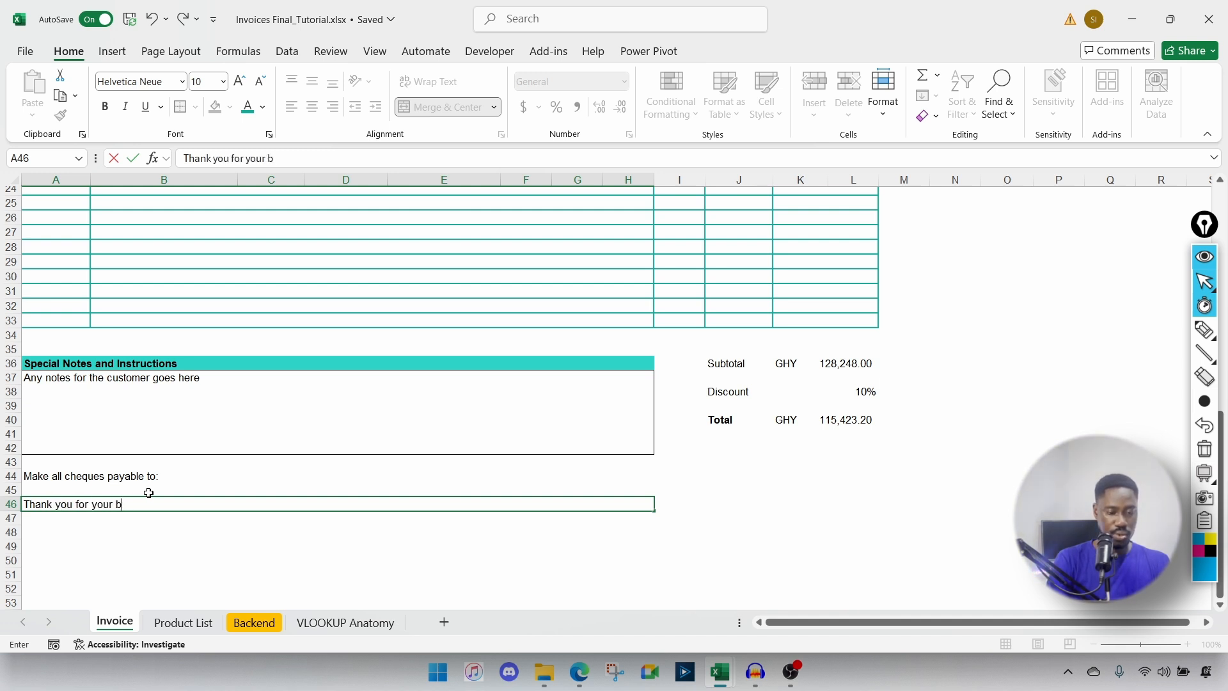
key(Return)
key(Return)
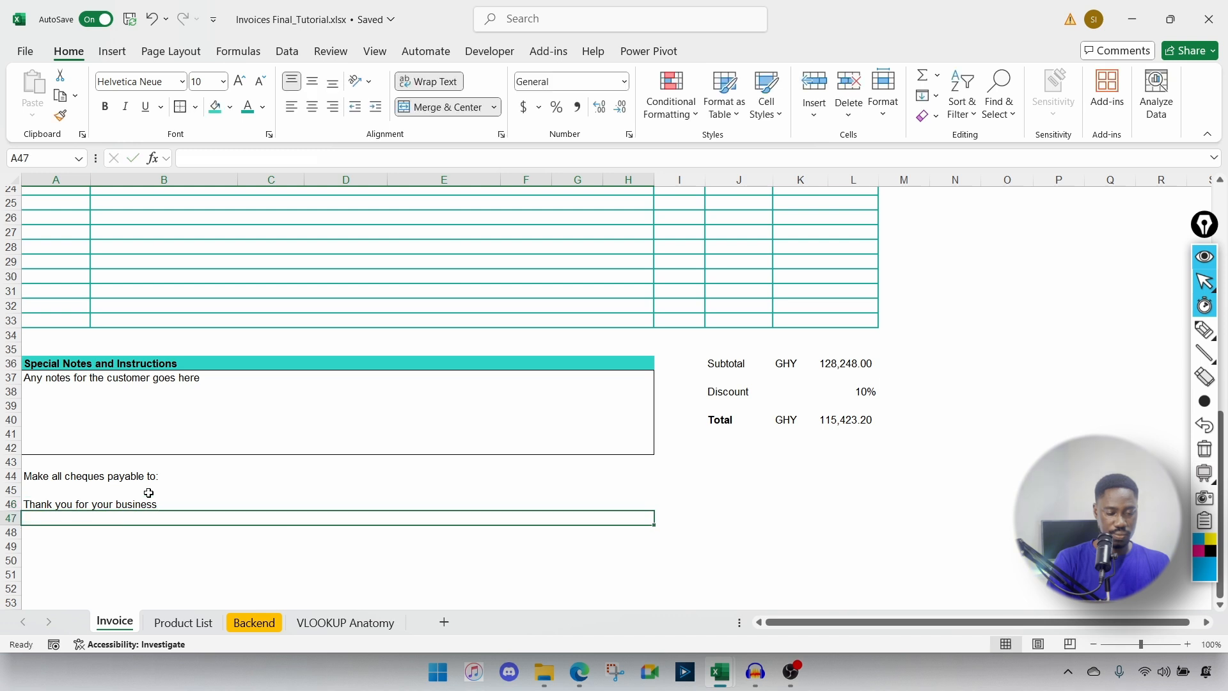
Step: In A48, type the enquiries line ending 'please contacts us on' plus the business phone number
text(Should you)
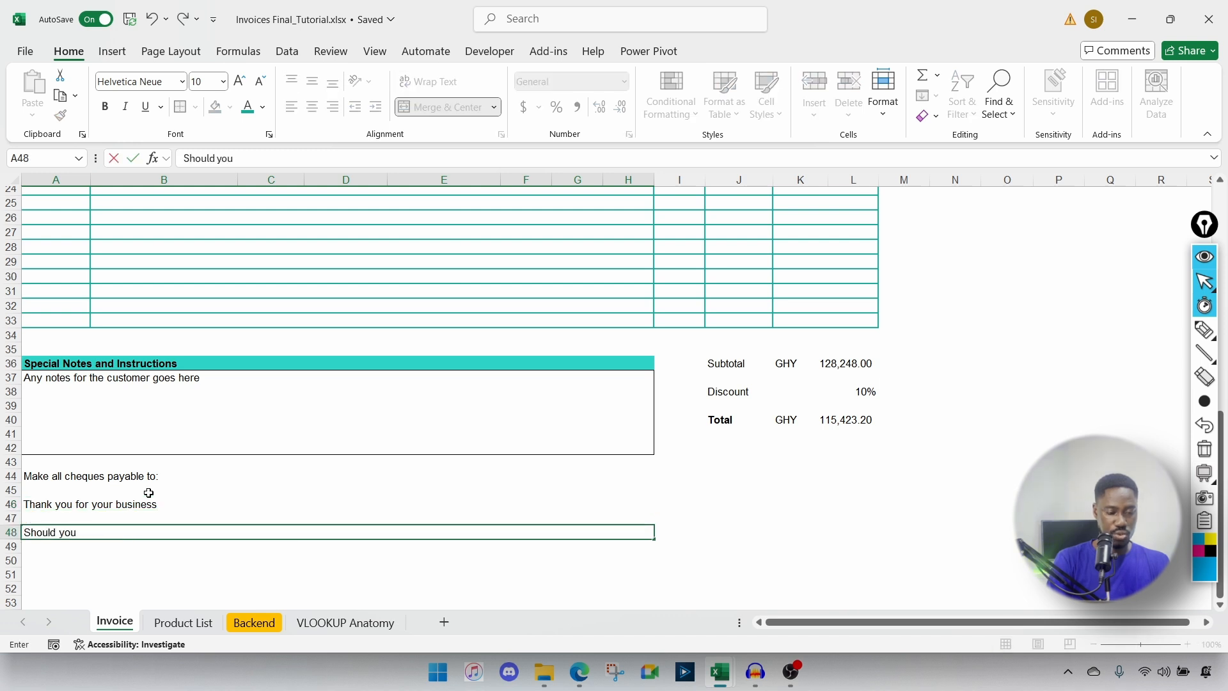
text( have any e)
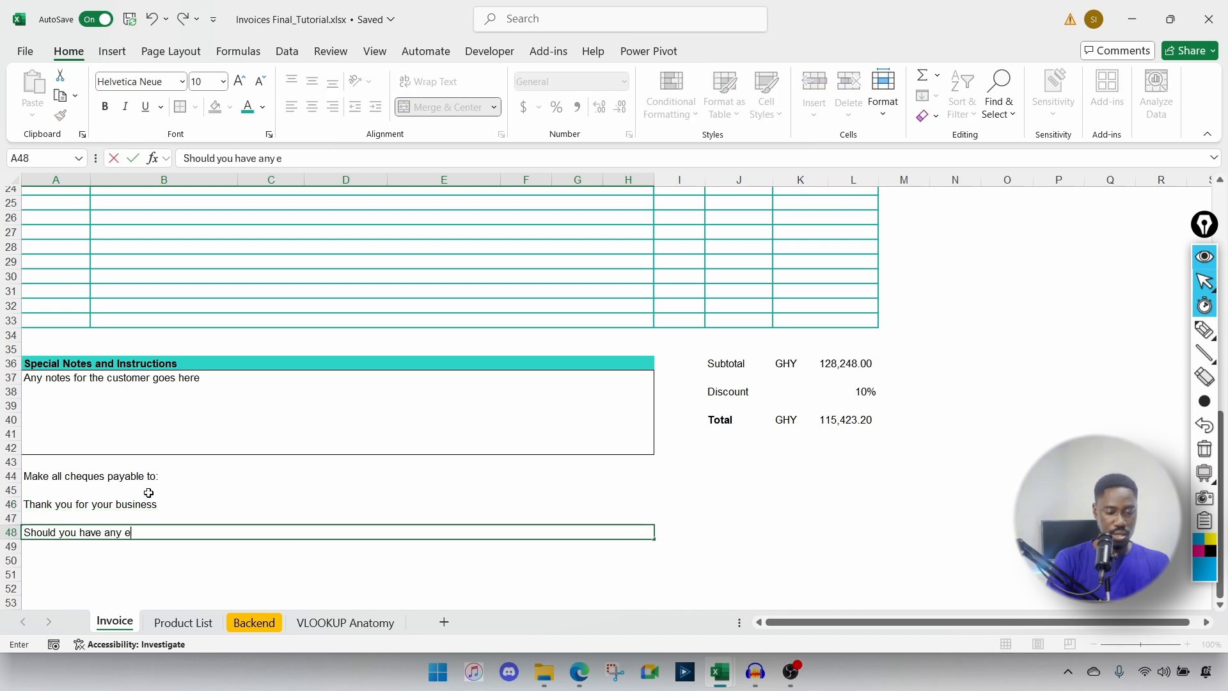
text(nquire)
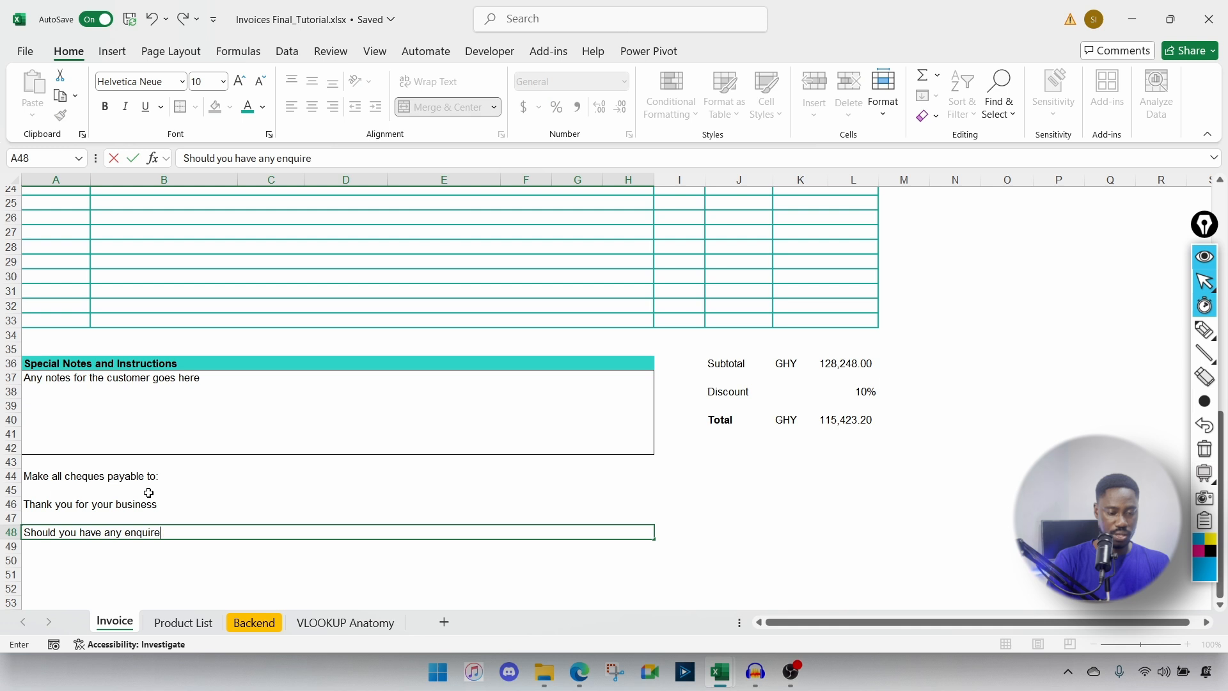
key(BackSpace)
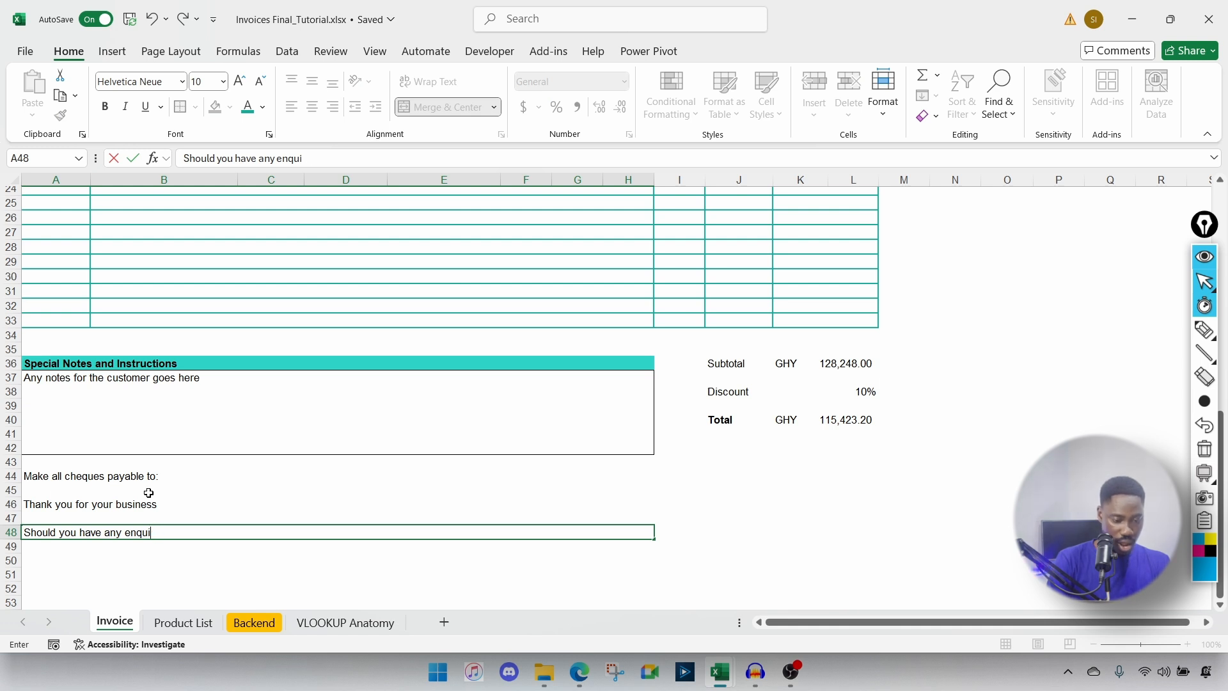
text(ries)
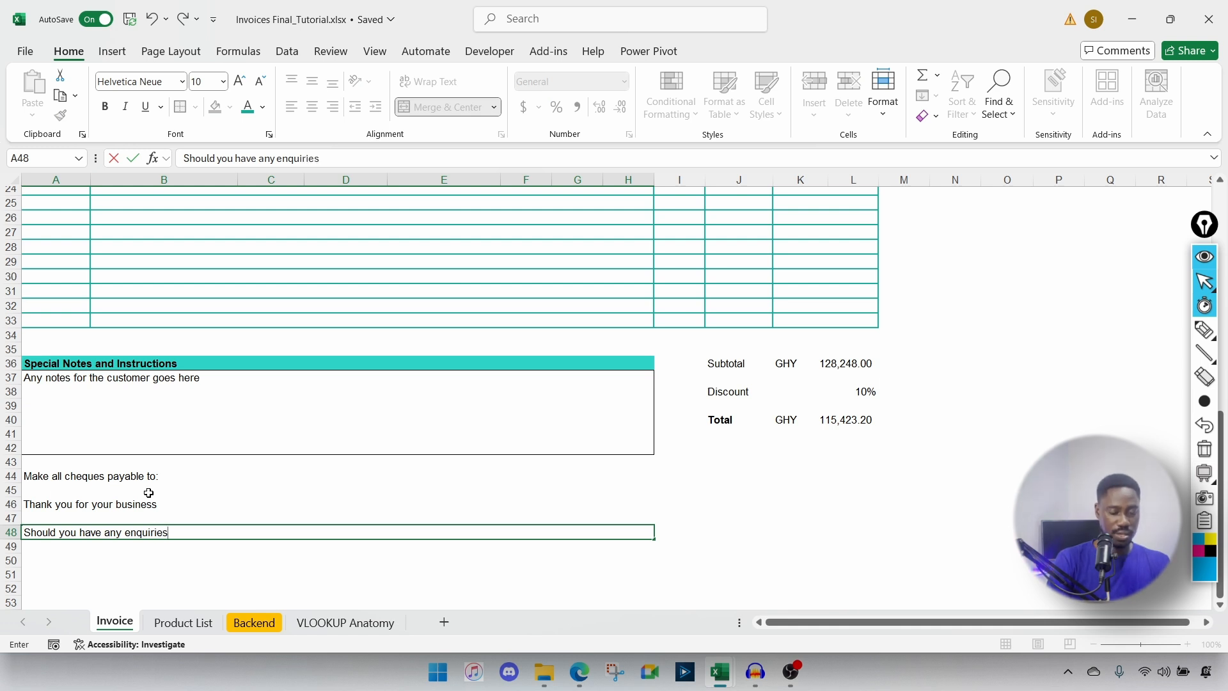
text( co)
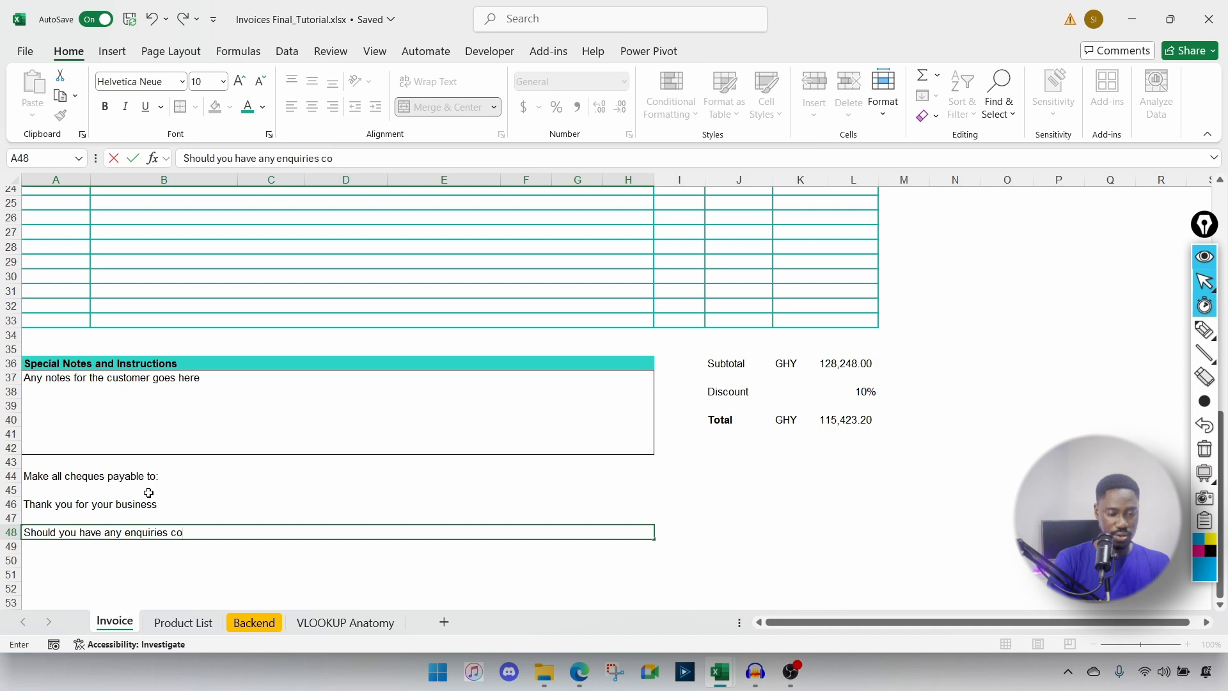
text(ncerning t)
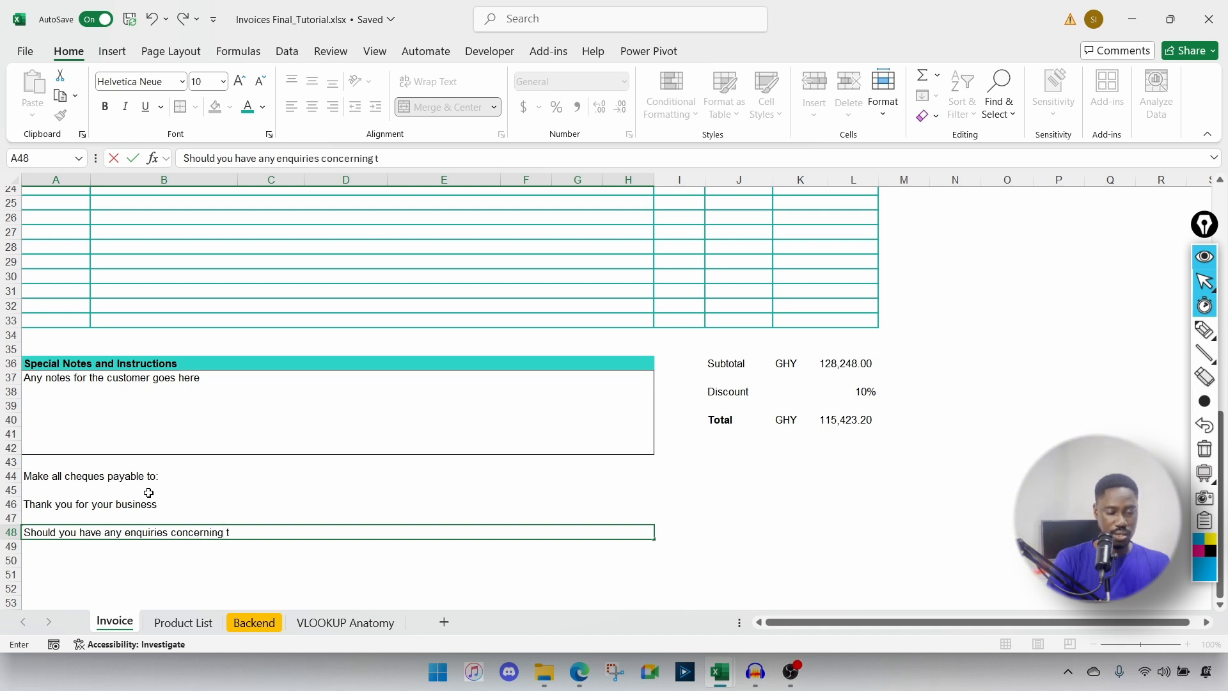
text(his in)
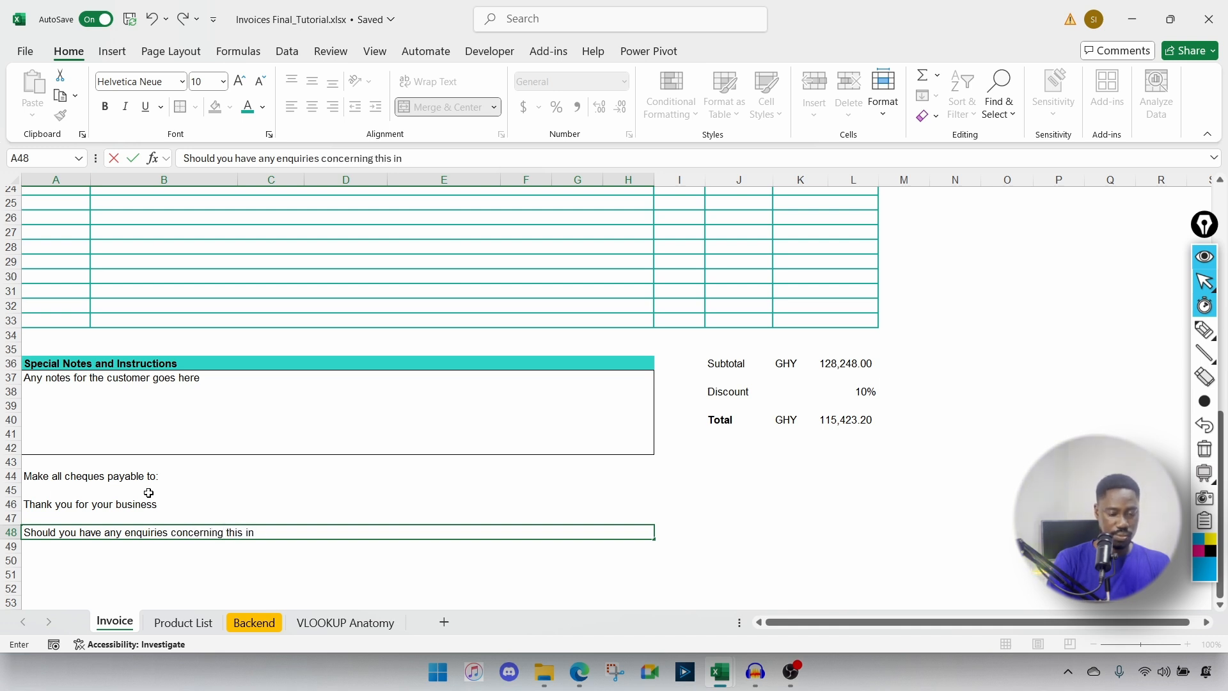
text(voice, pleas)
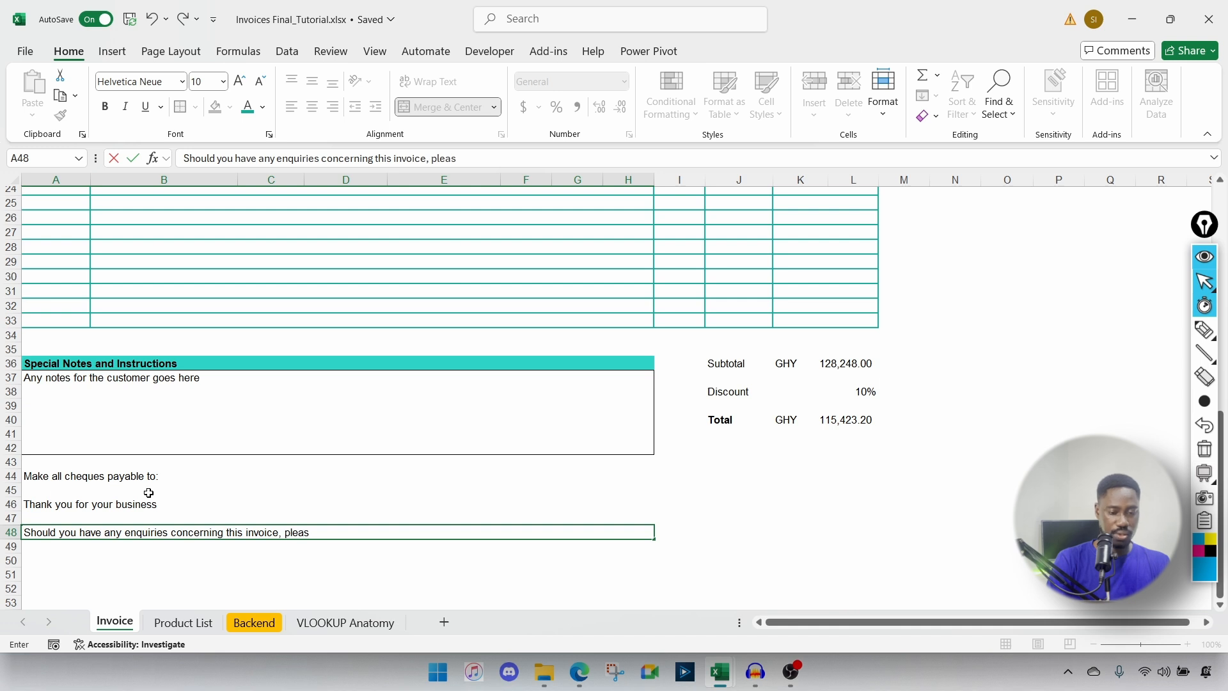
text(e contacts us on)
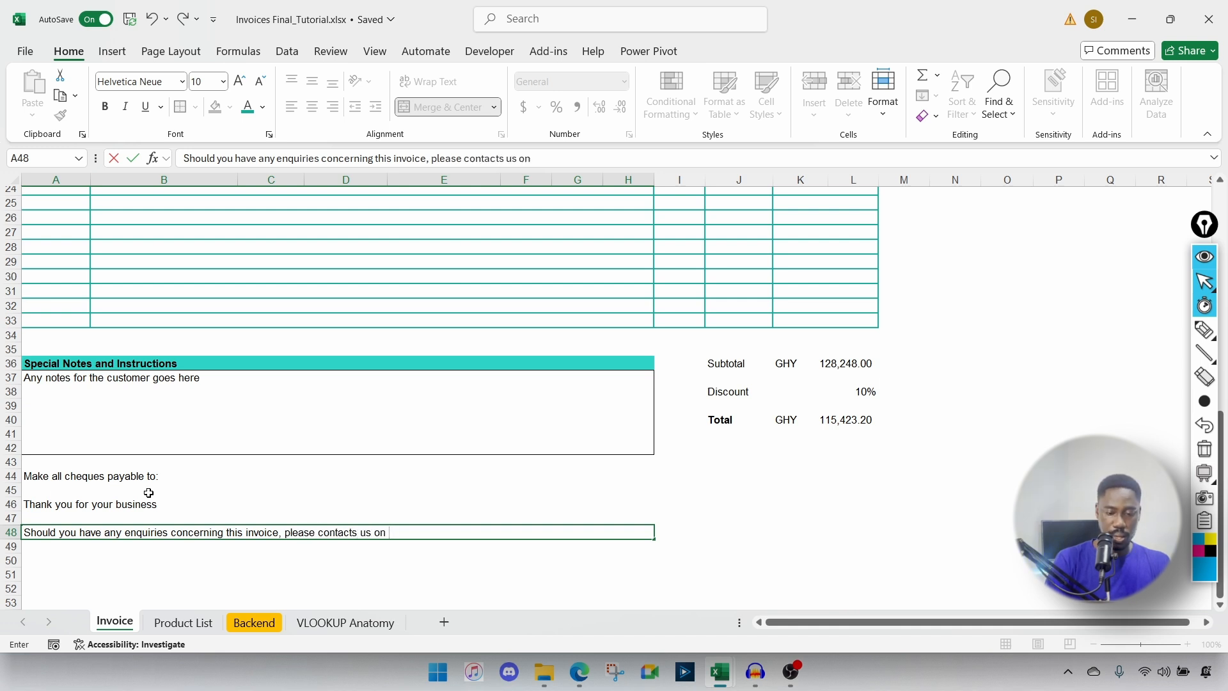
text( +233)
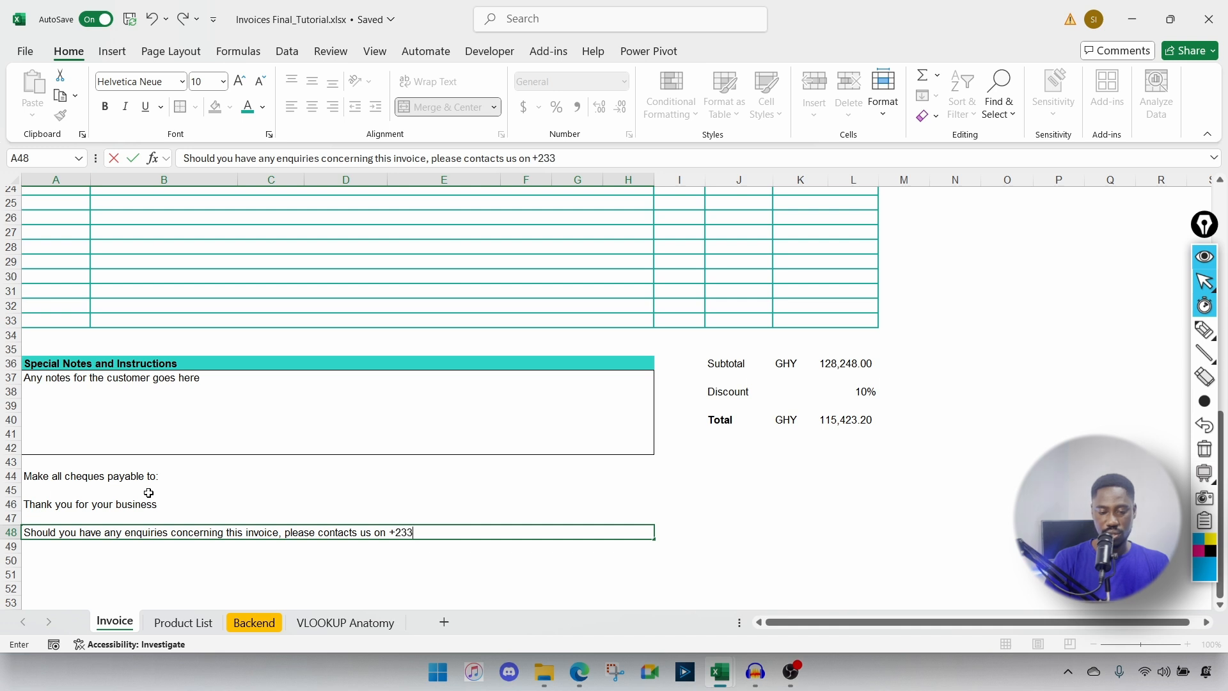
text(11111111)
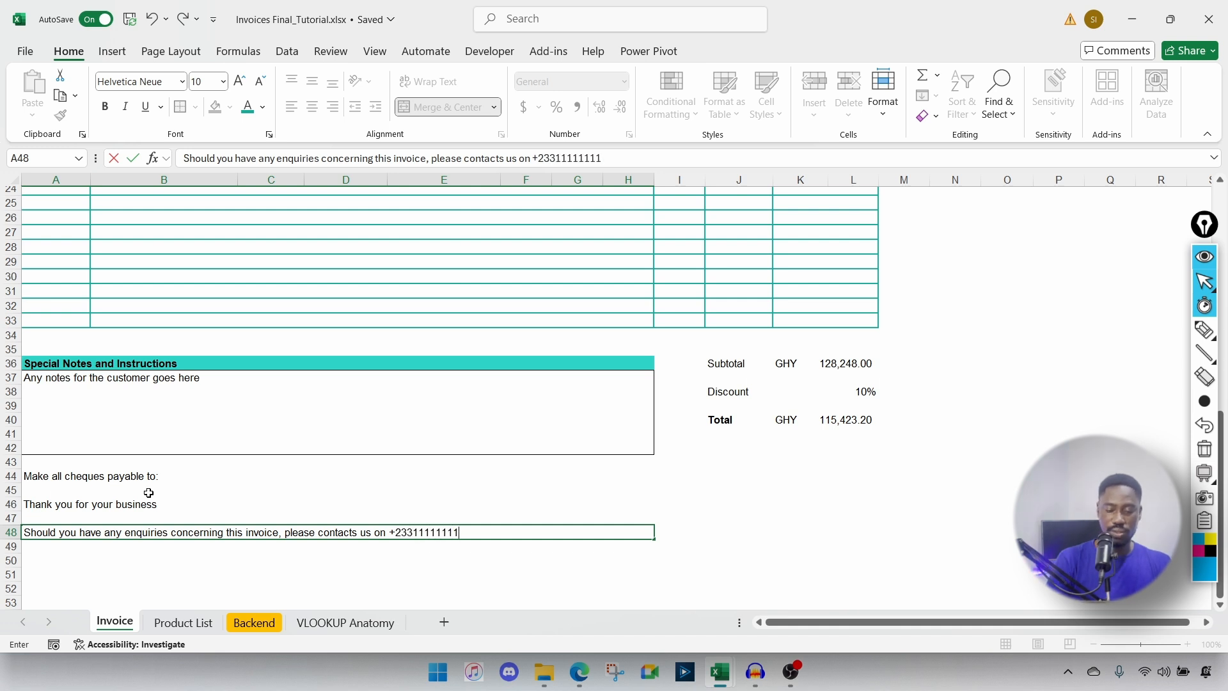
key(Return)
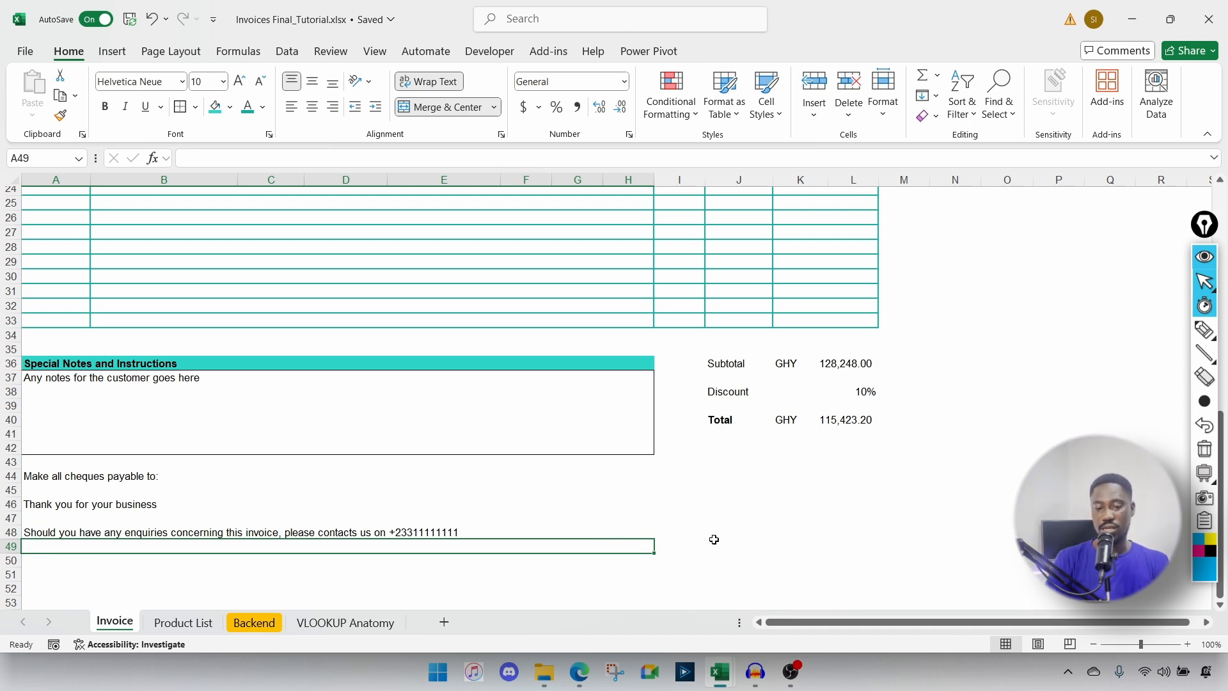
Step: Merge J47:L47 with Merge Across and add a Bottom Border under the merged cell
drag(735, 520, 857, 517)
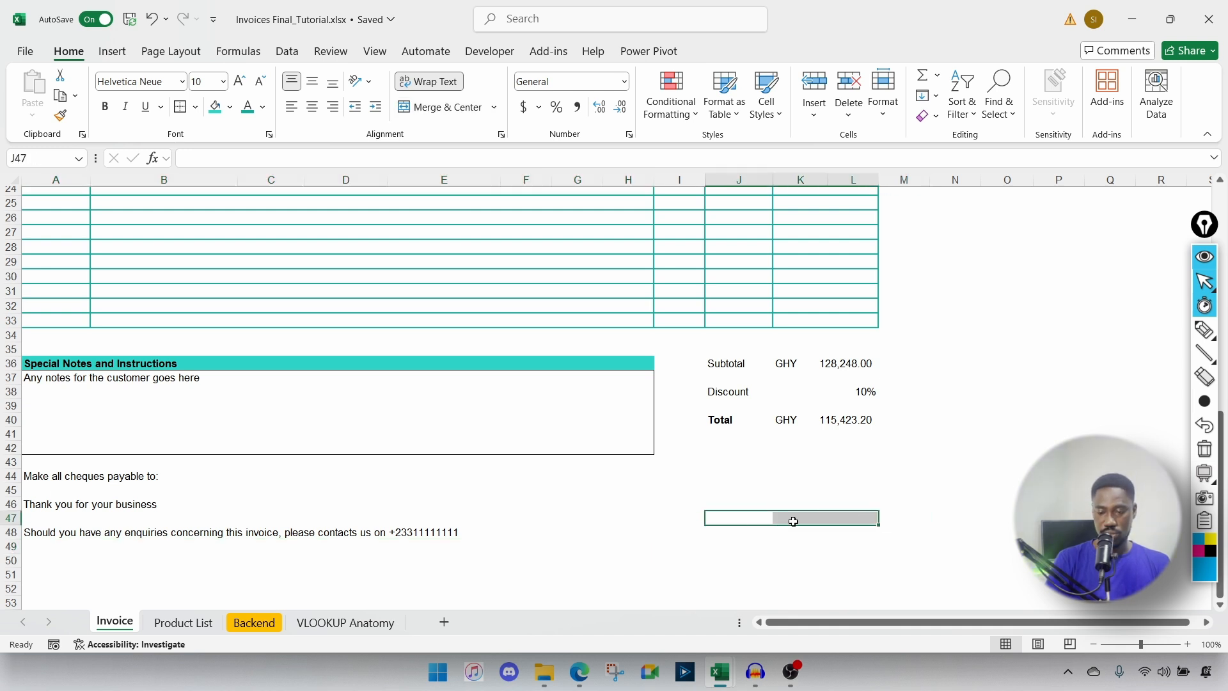
click(494, 107)
click(472, 160)
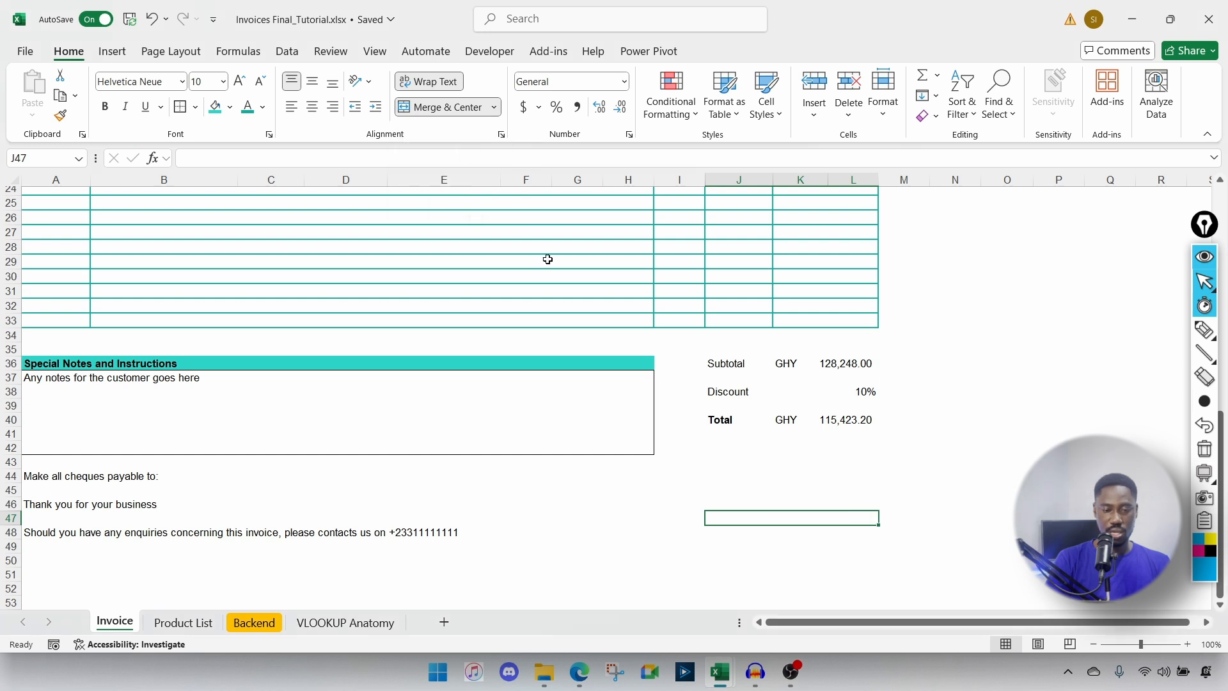
click(195, 107)
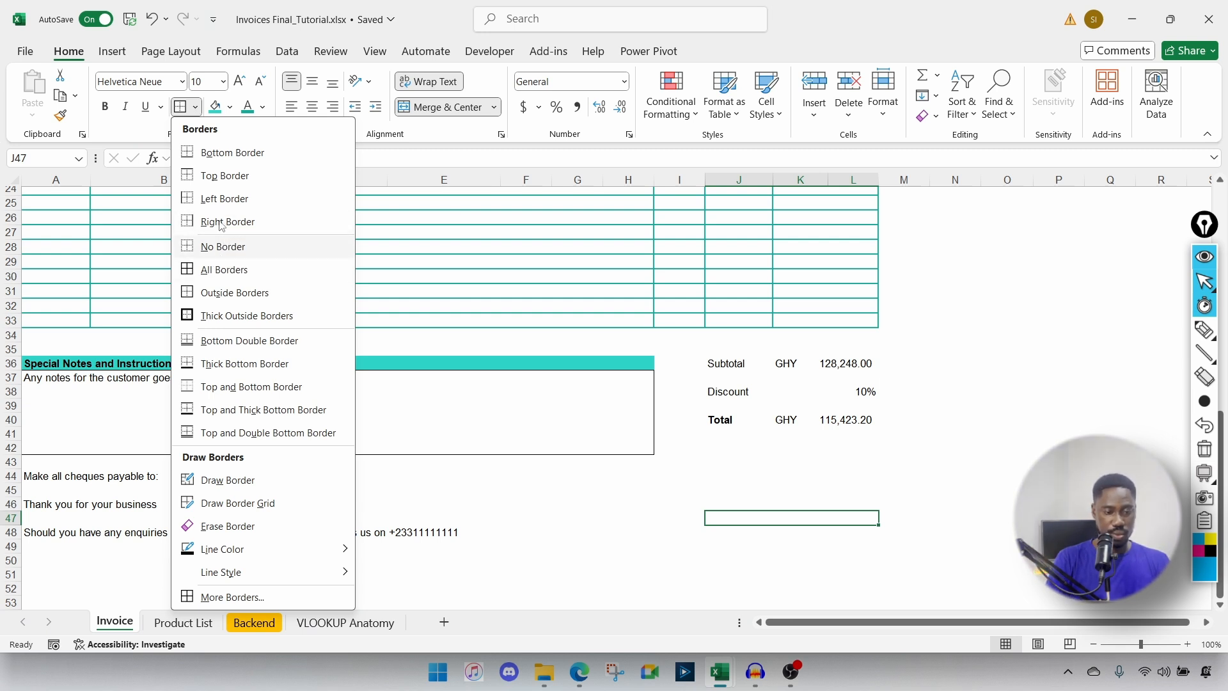
click(225, 160)
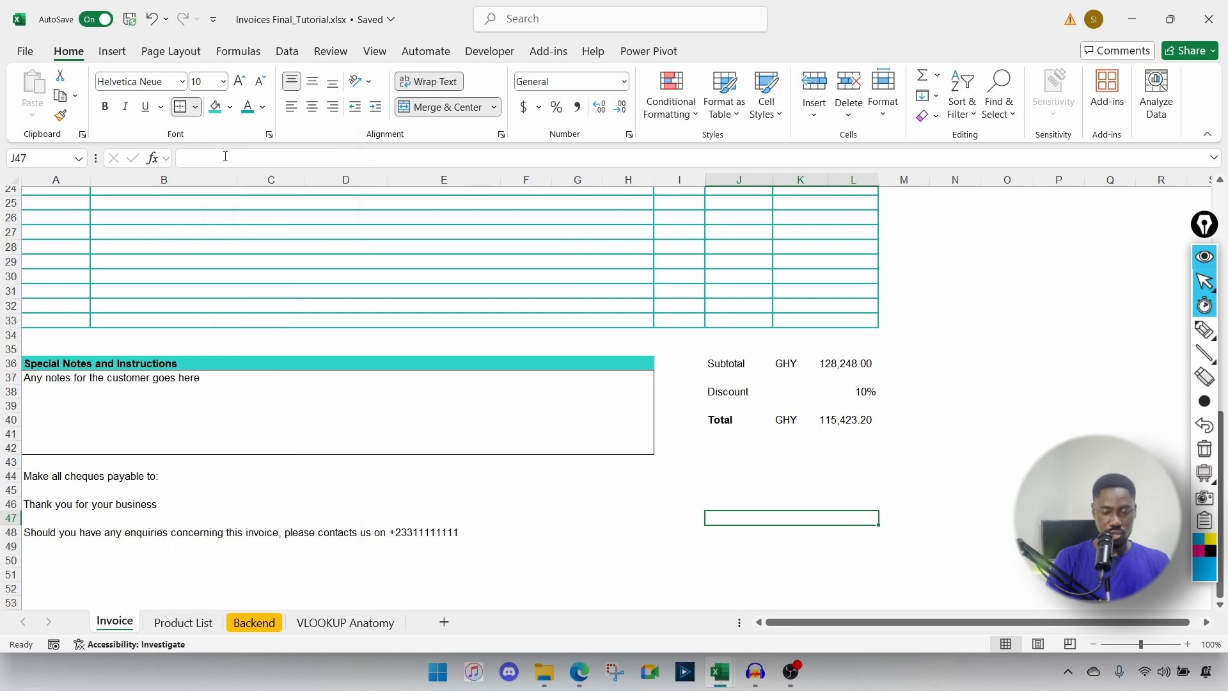
click(825, 579)
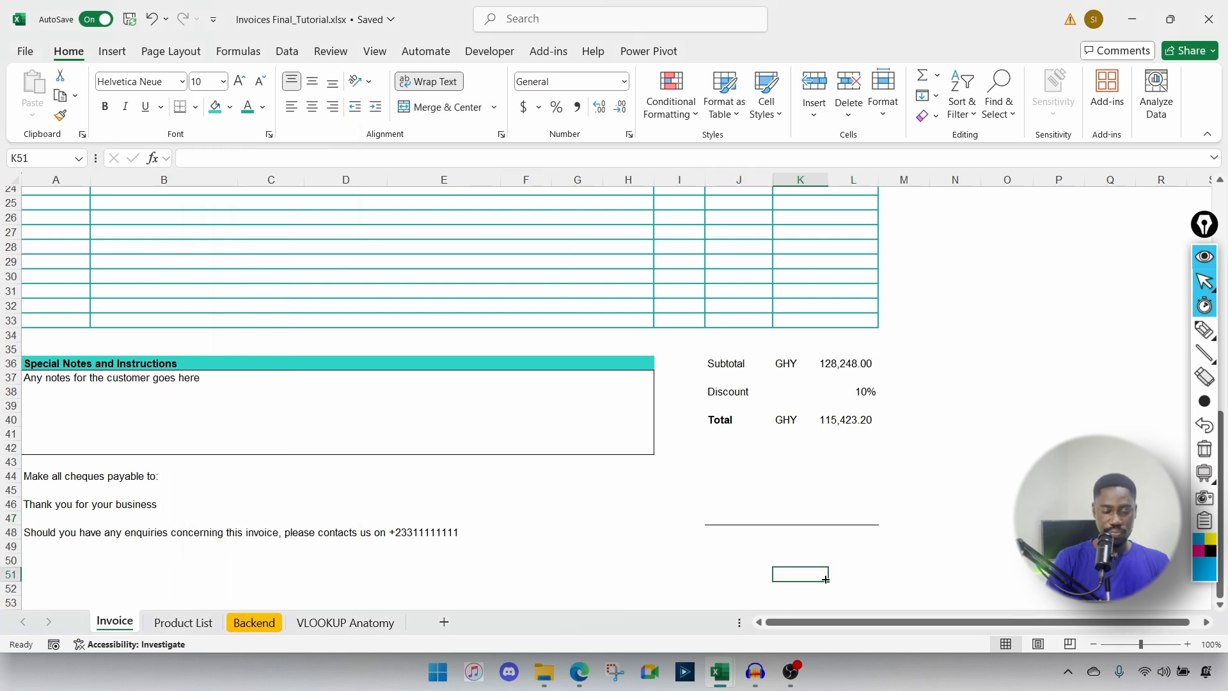
Step: Clear the five item descriptions in B19:B23
scroll(836, 574, up, 7)
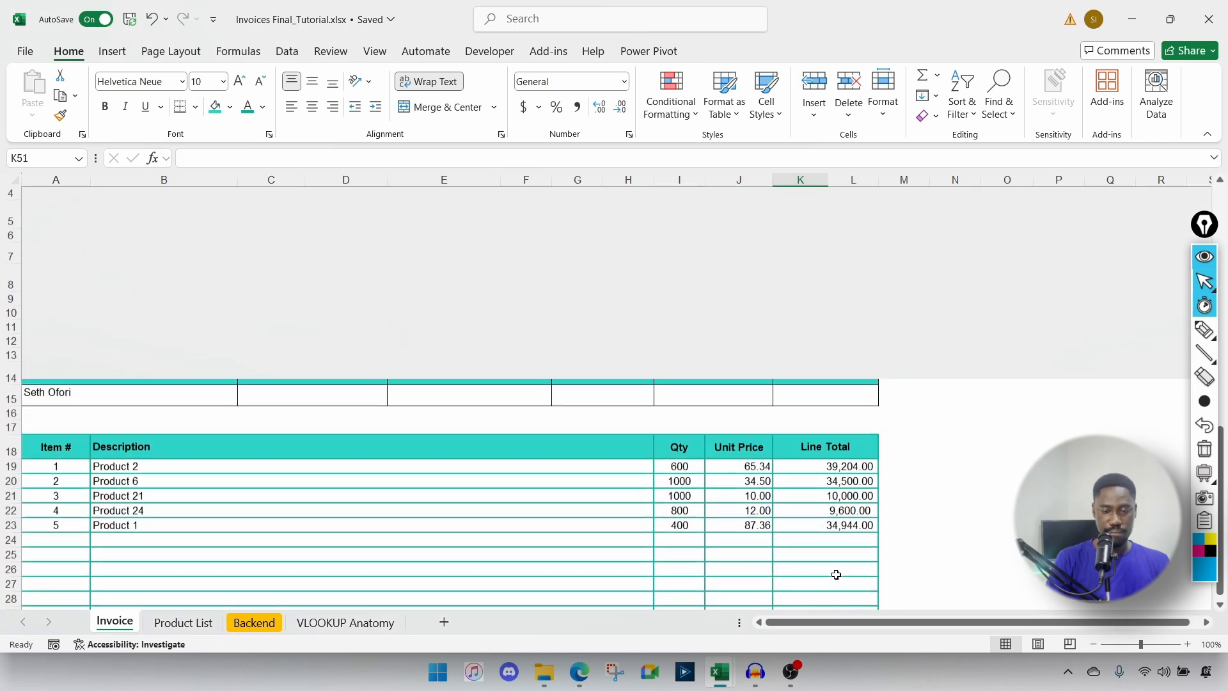
scroll(836, 575, up, 1)
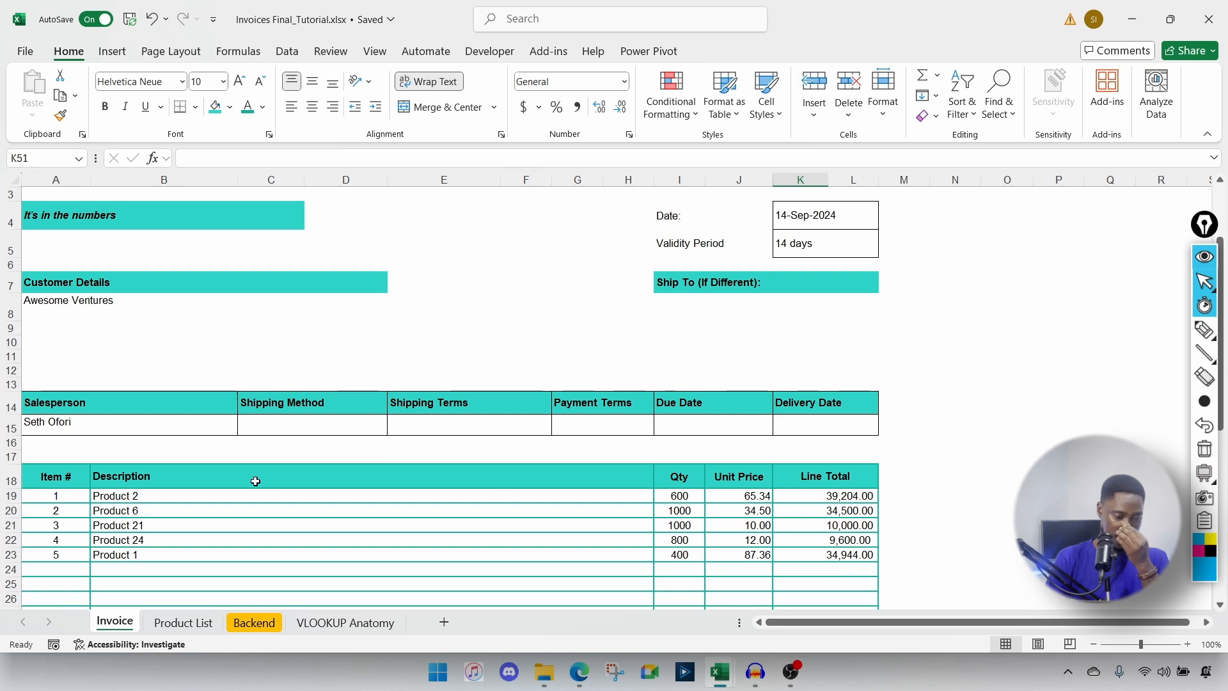
click(108, 497)
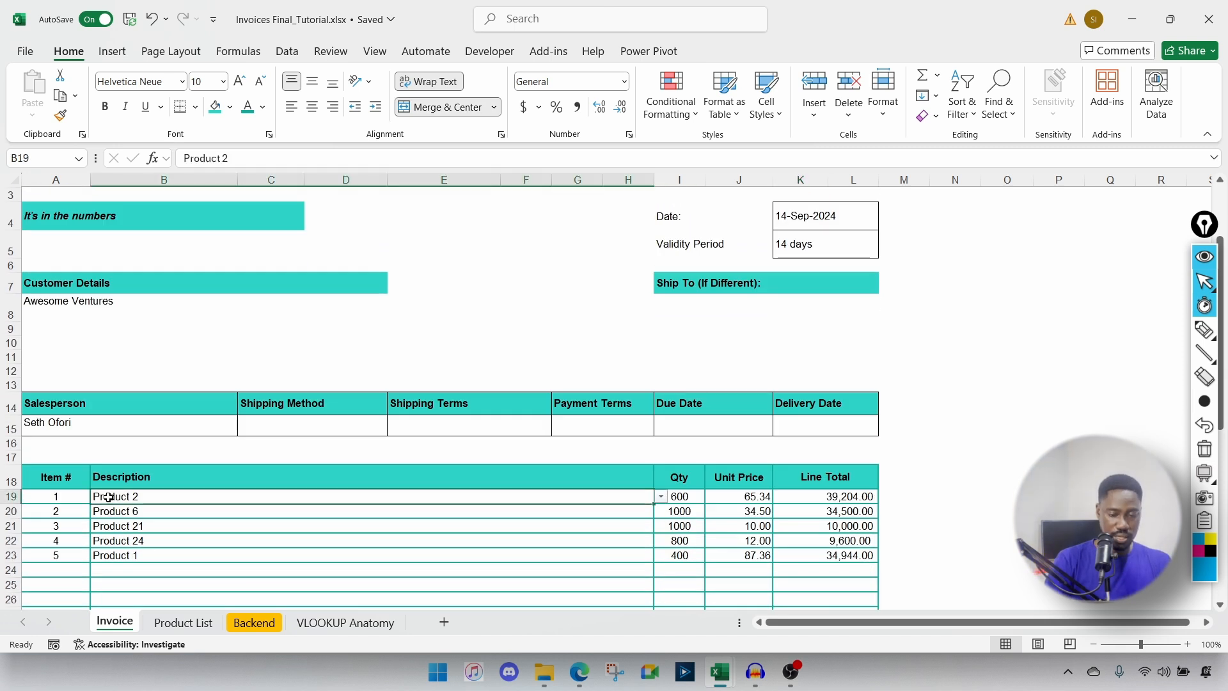
scroll(109, 497, down, 1)
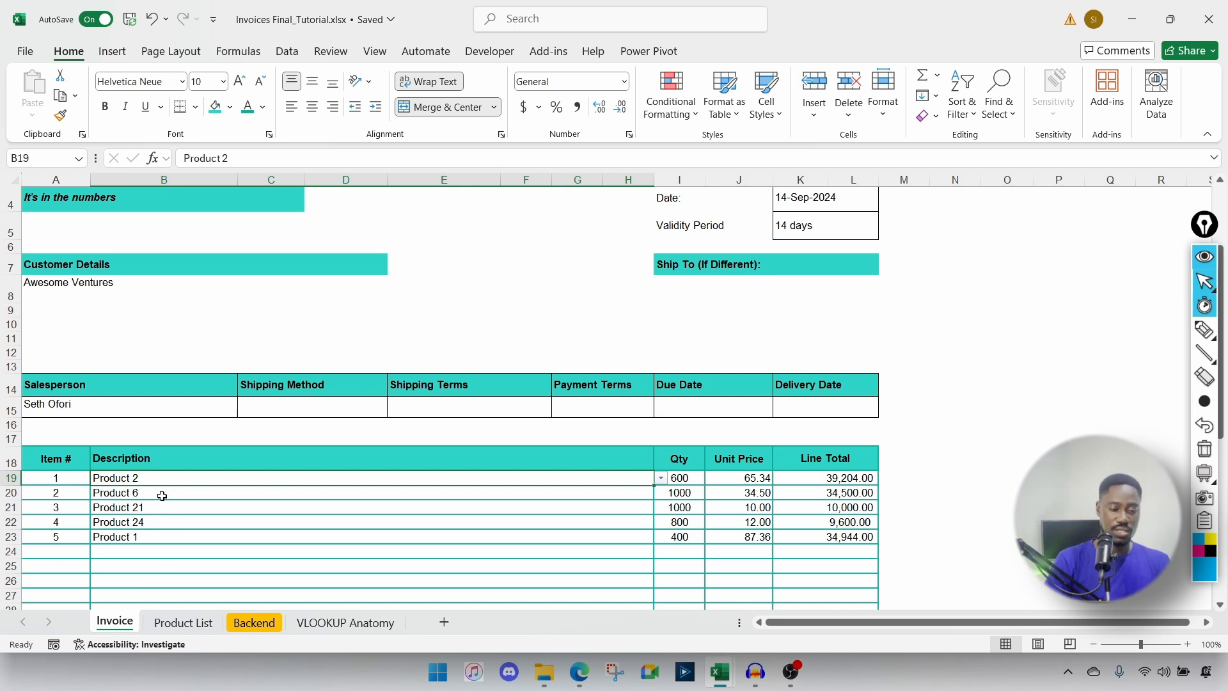
drag(142, 480, 170, 533)
key(Delete)
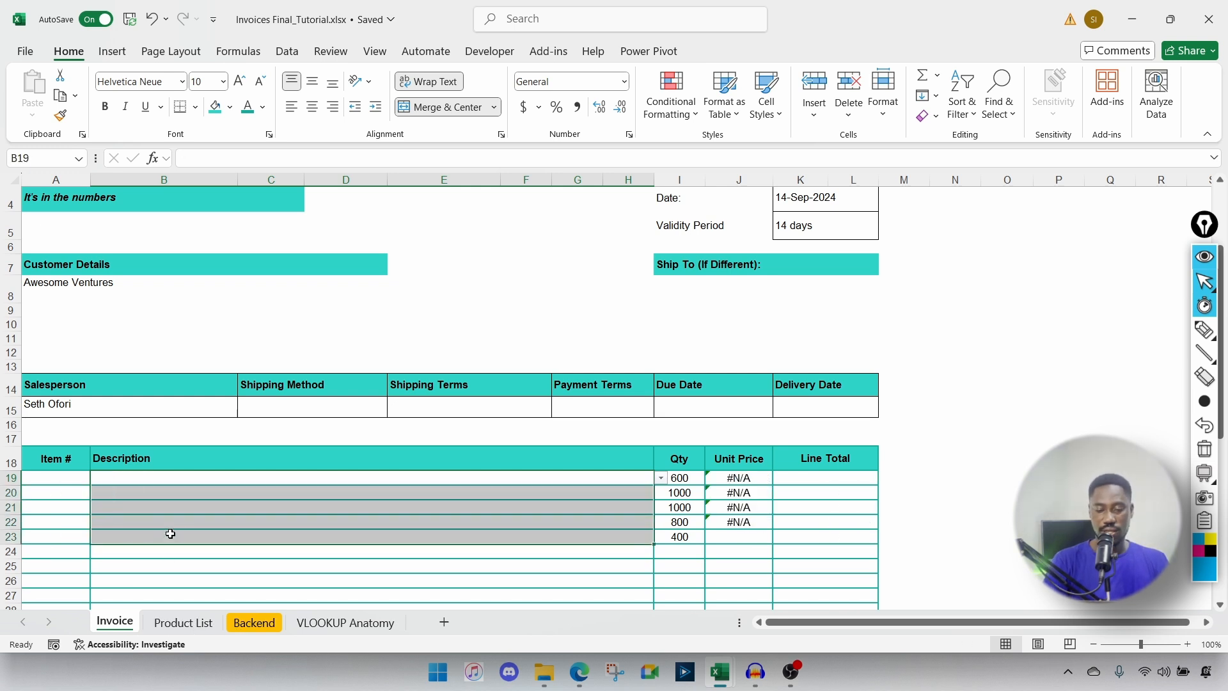
Step: Fill the J23 unit price formula up to J19 and clear quantities I19:I23
click(732, 537)
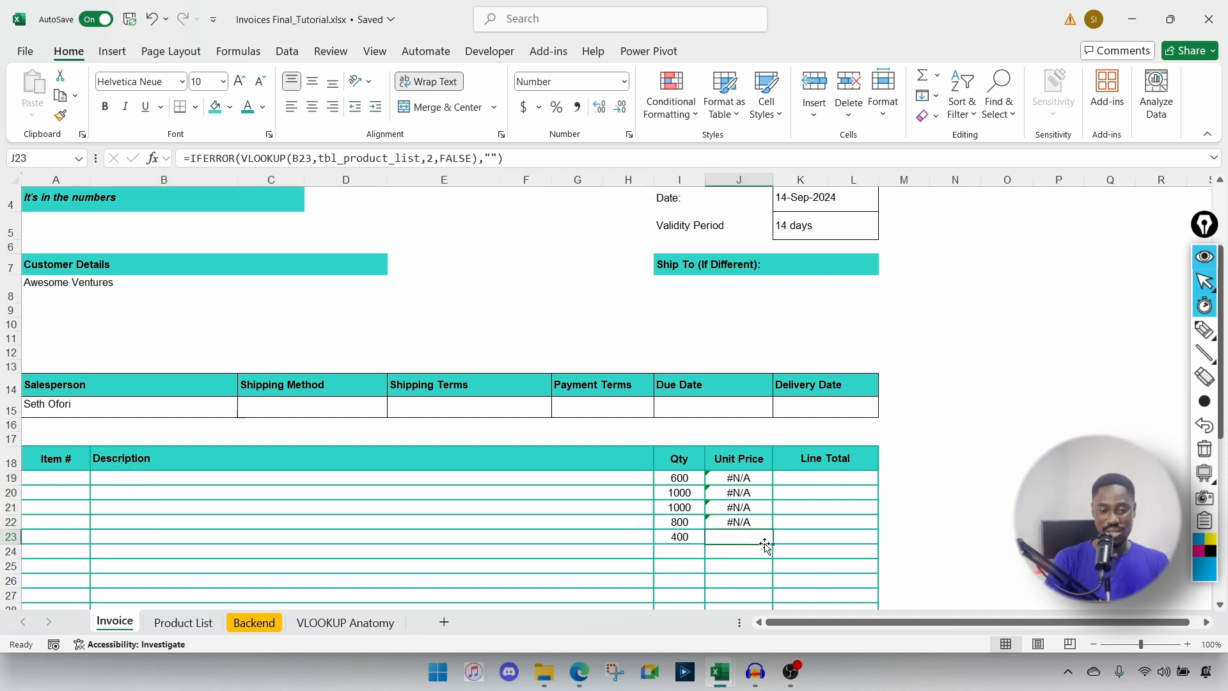
drag(767, 545, 755, 474)
click(857, 479)
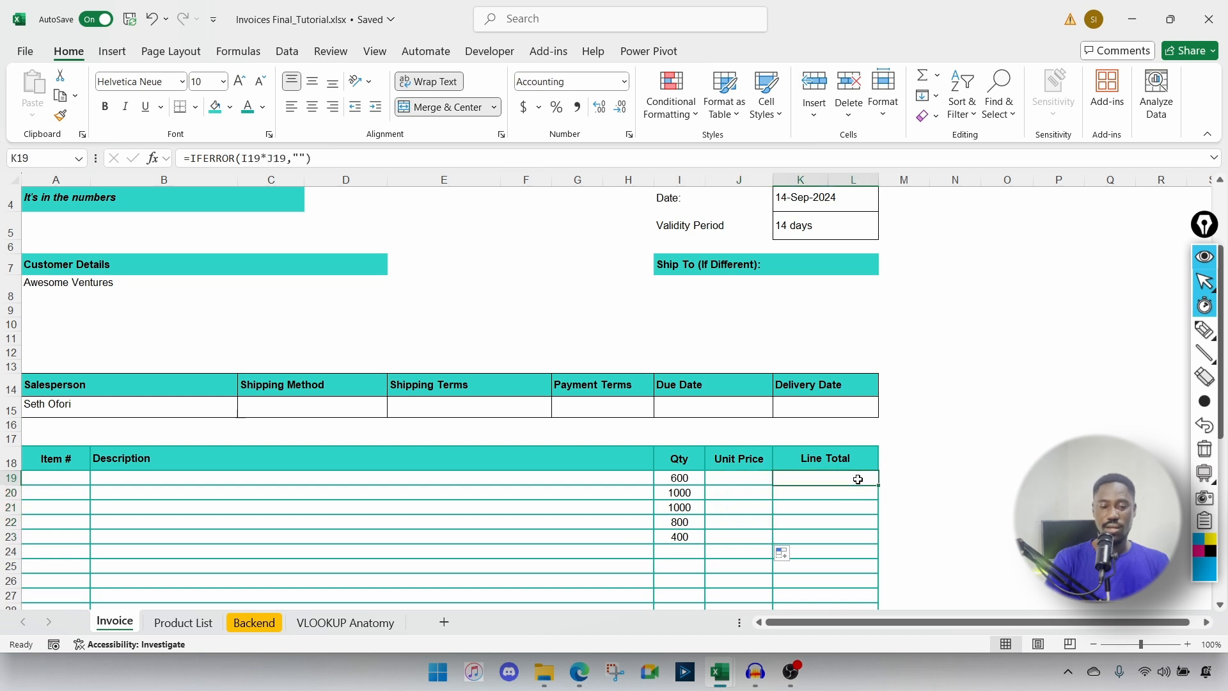
click(839, 495)
scroll(779, 485, down, 1)
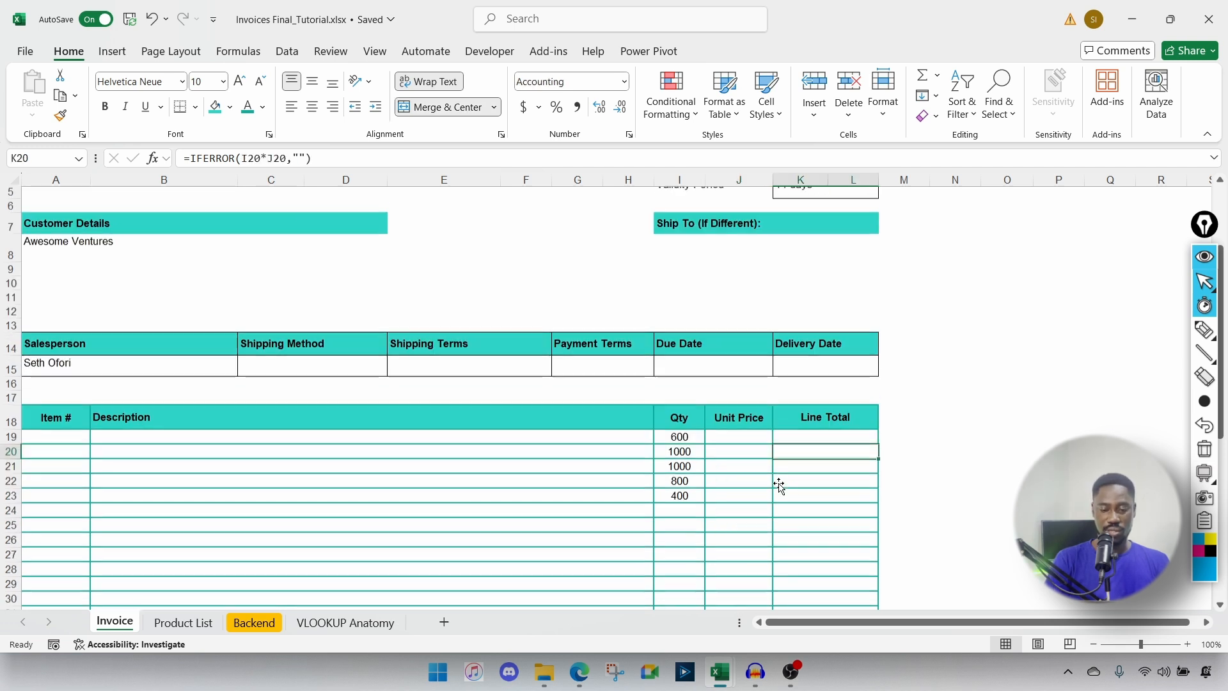
drag(693, 425, 695, 490)
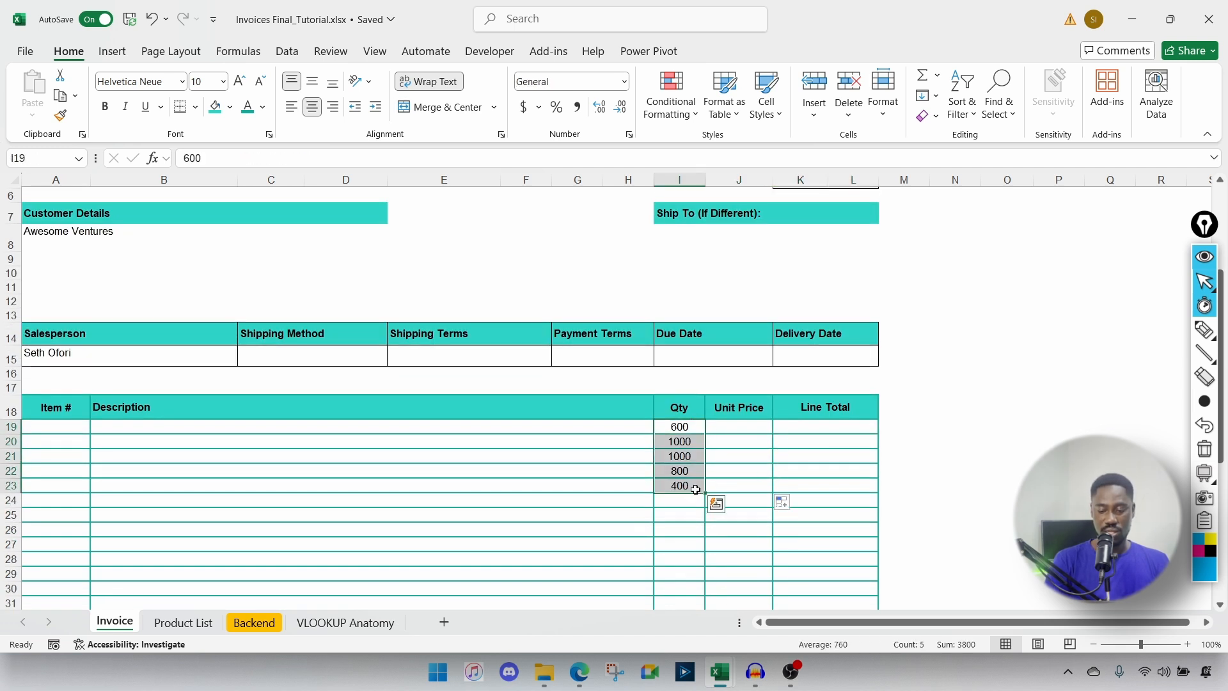
key(Delete)
Step: Enter Product 1 in B19 with quantity 10
click(181, 430)
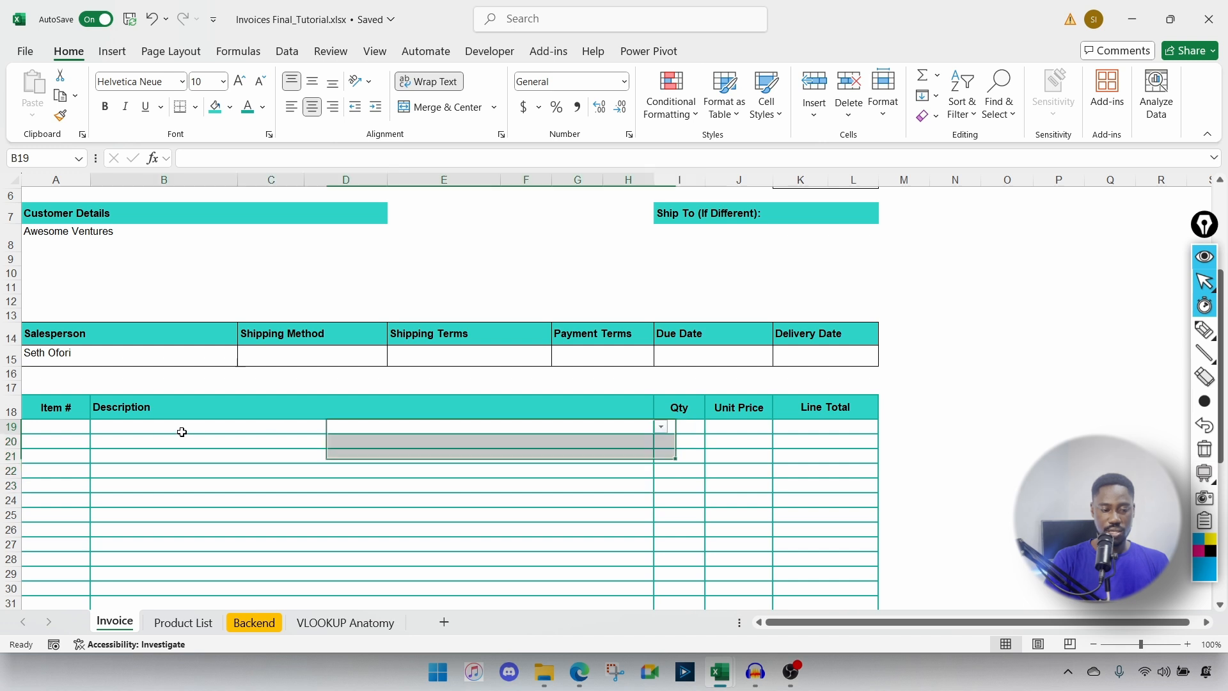
text(Produc)
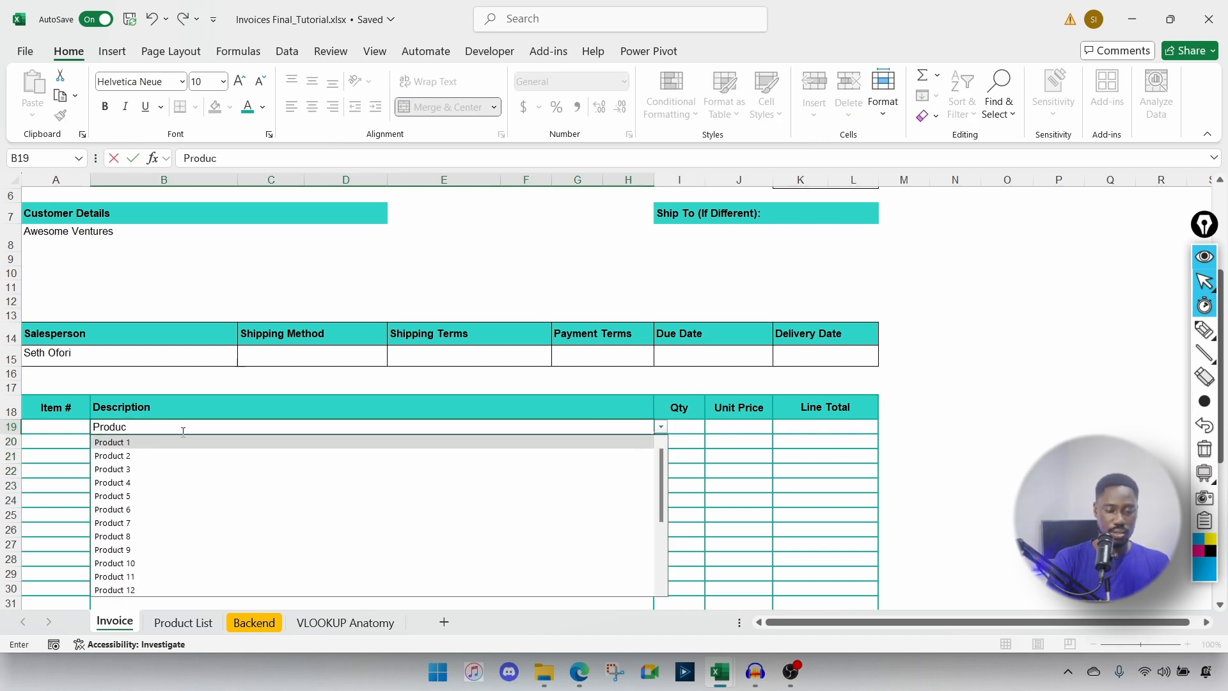
key(Tab)
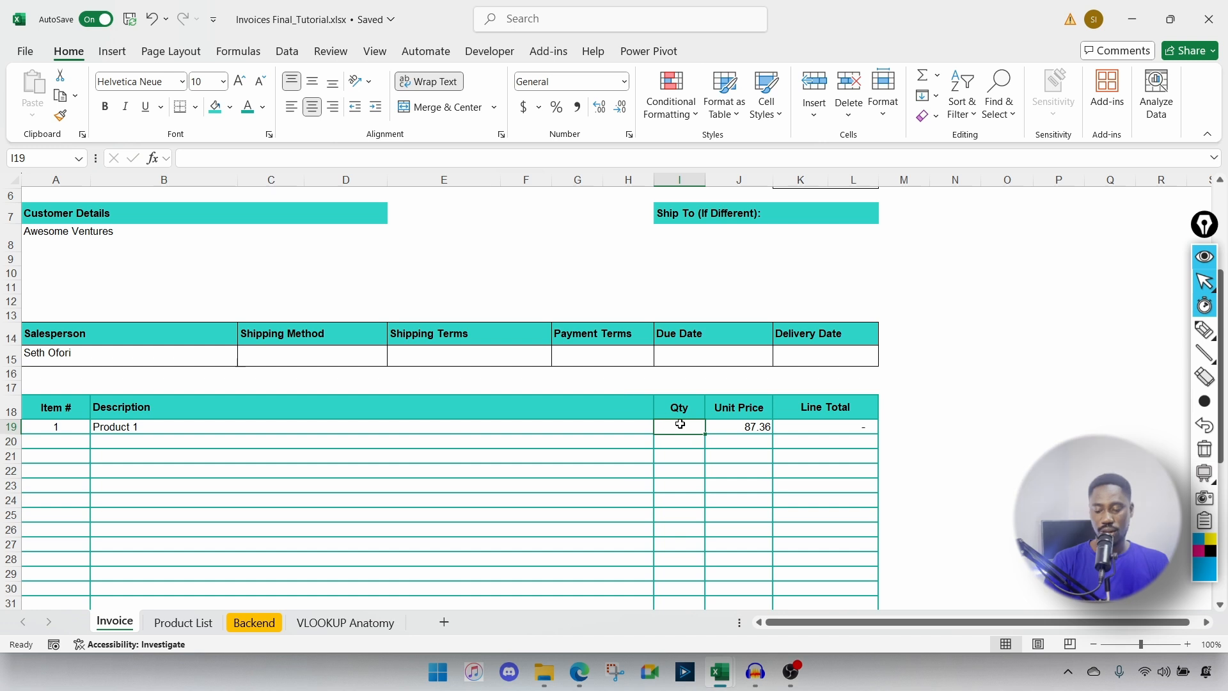
text(10)
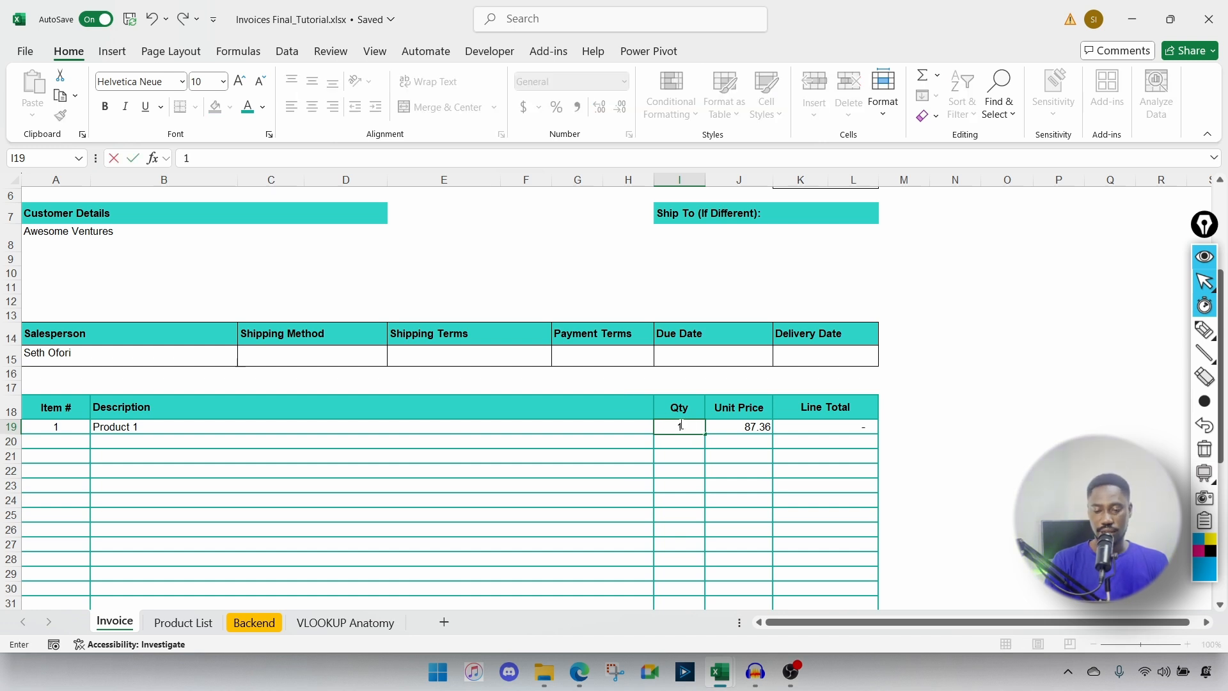
key(Return)
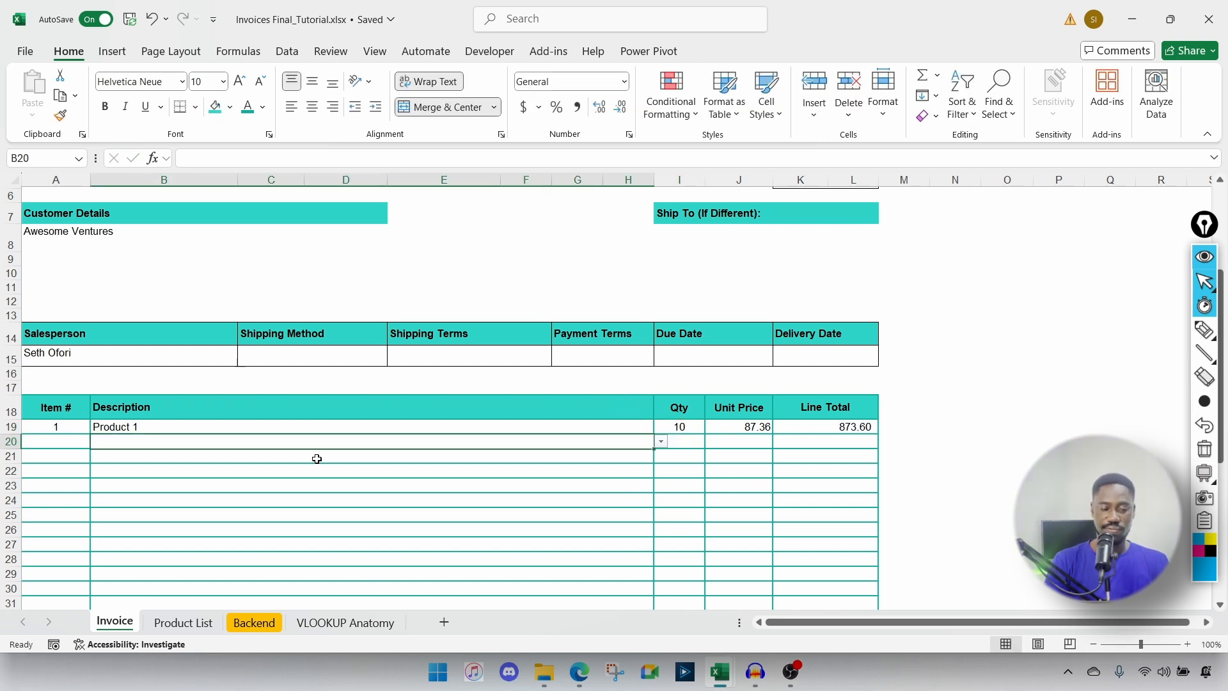
Step: Add Product 3 as the second item with quantity 5
text(Prod)
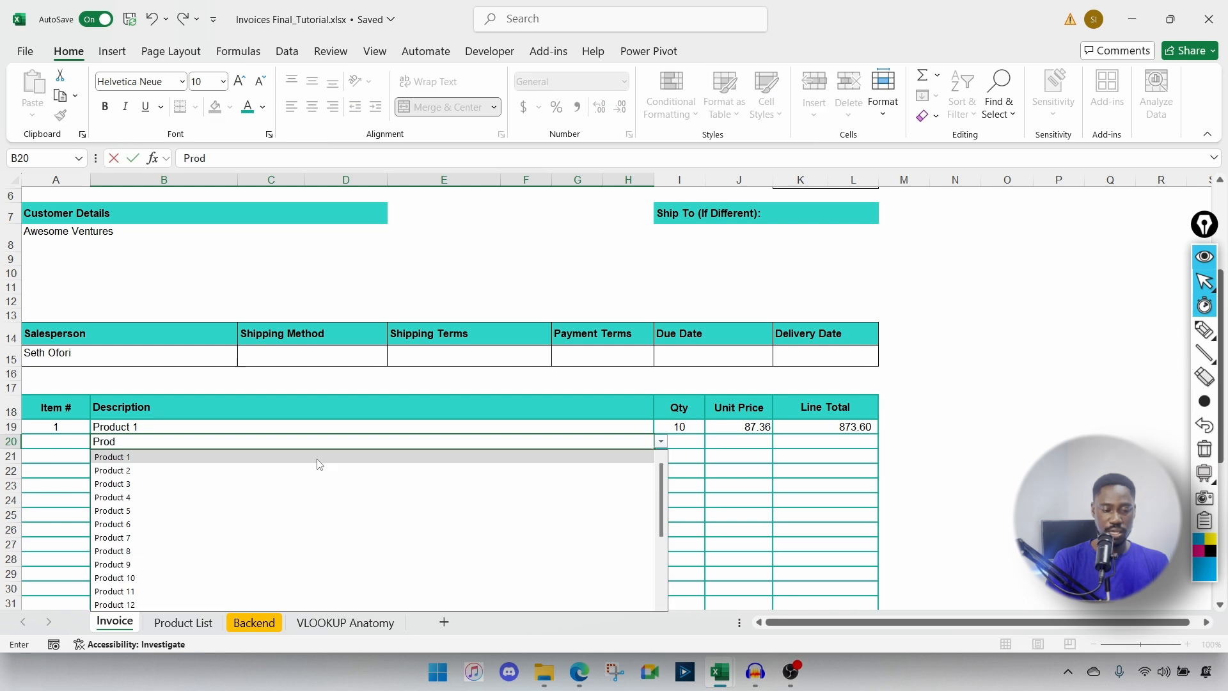
key(Down)
key(Down)
key(Tab)
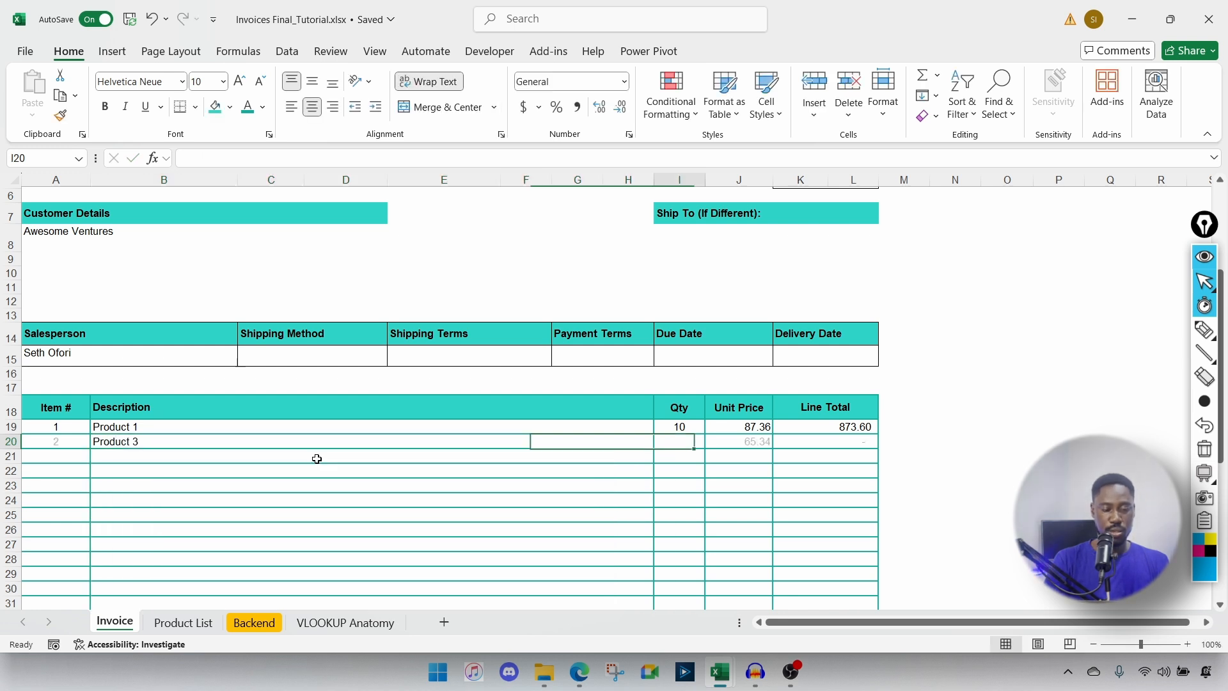
text(5)
key(Tab)
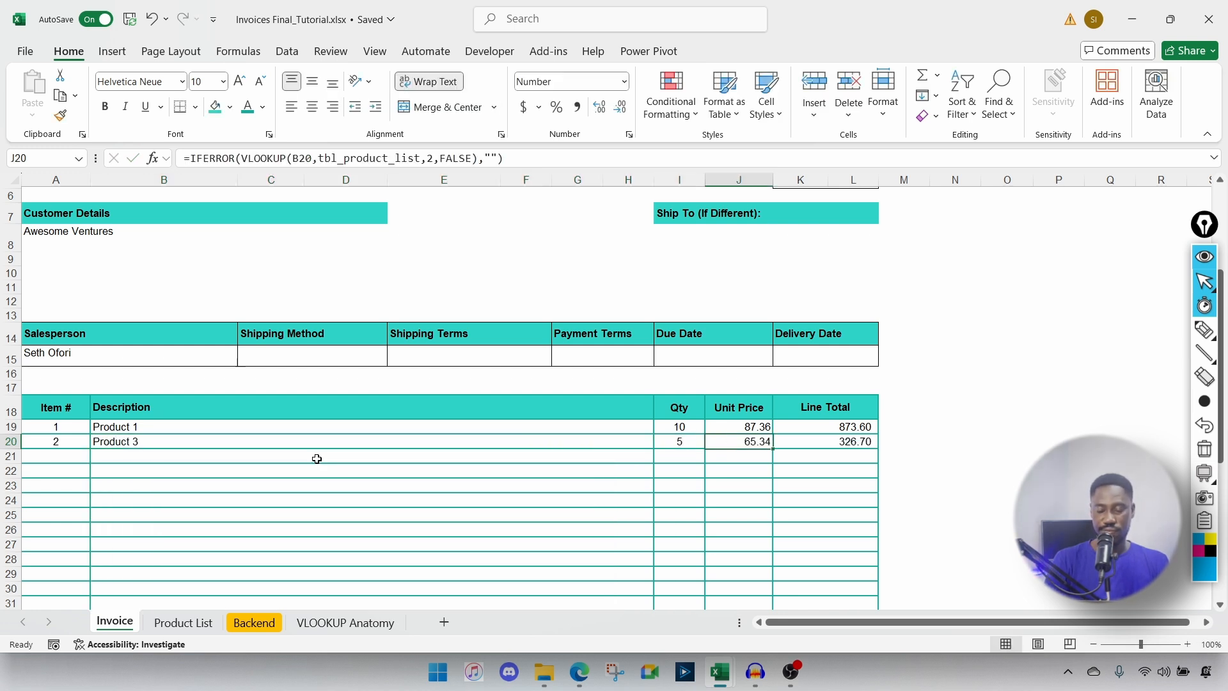
scroll(316, 459, down, 4)
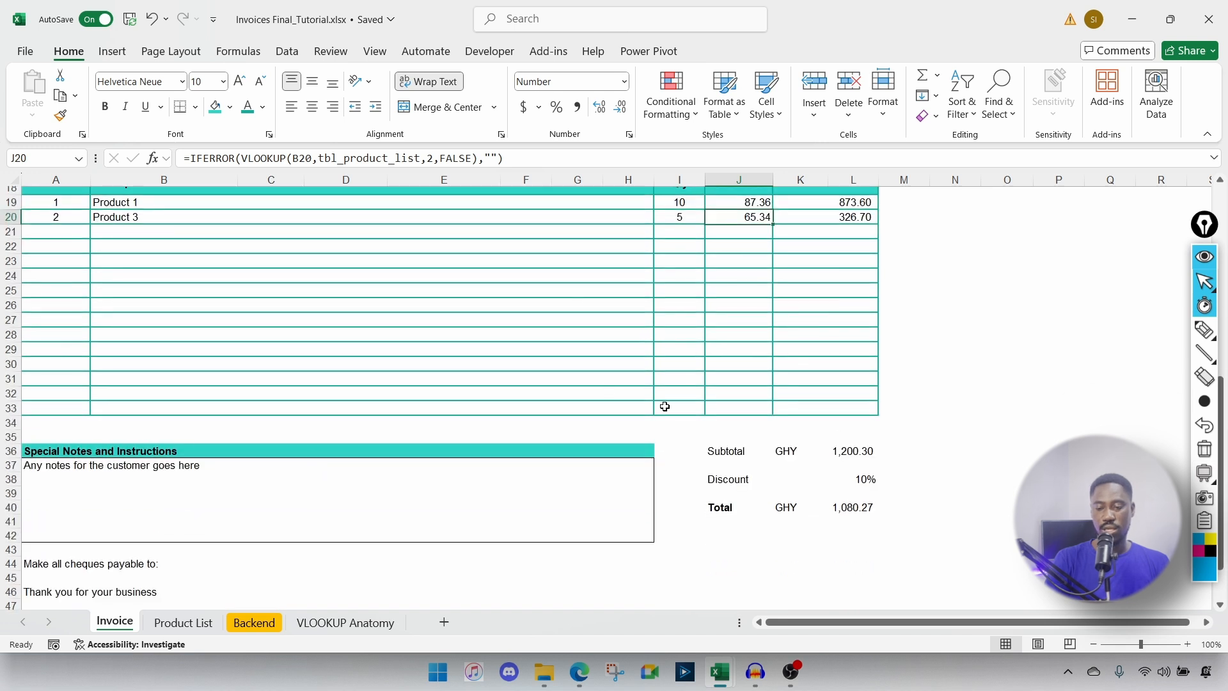
click(869, 485)
text(0)
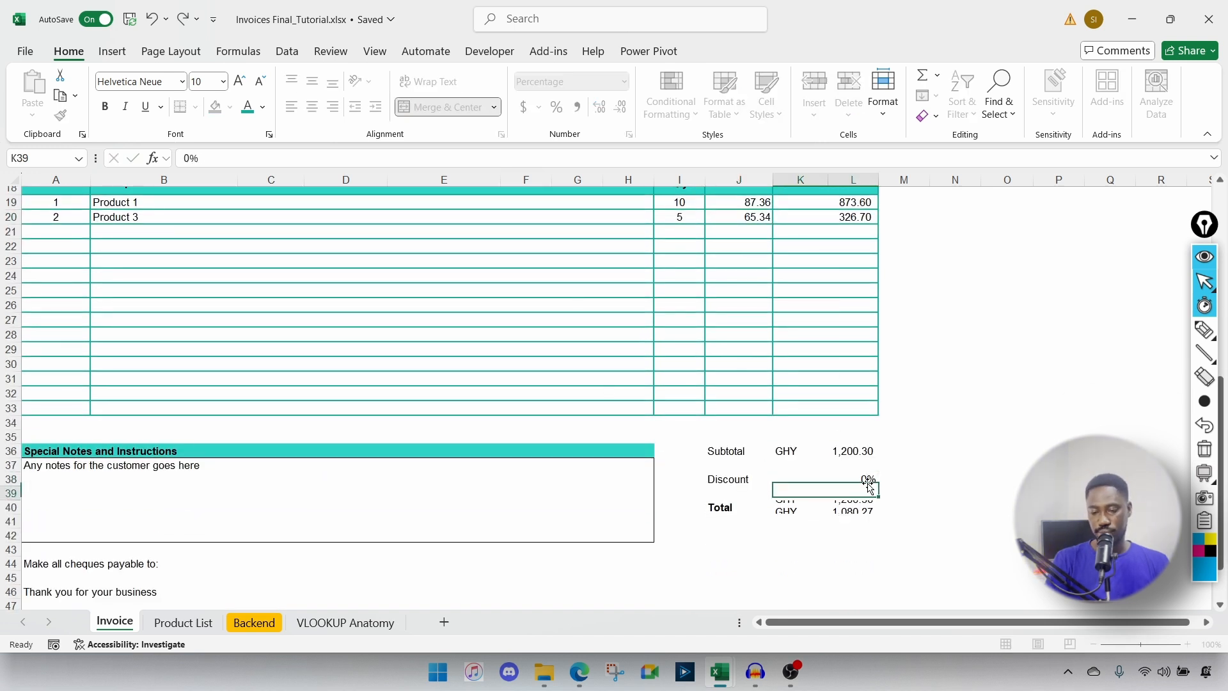
key(Return)
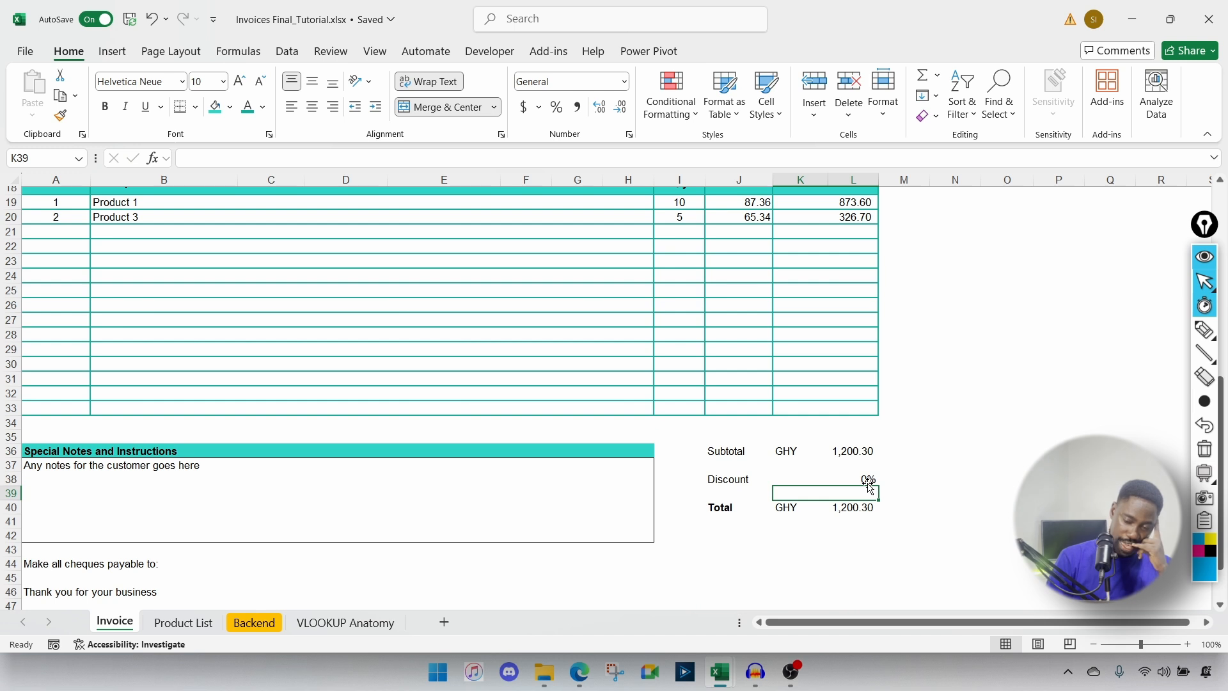
click(849, 479)
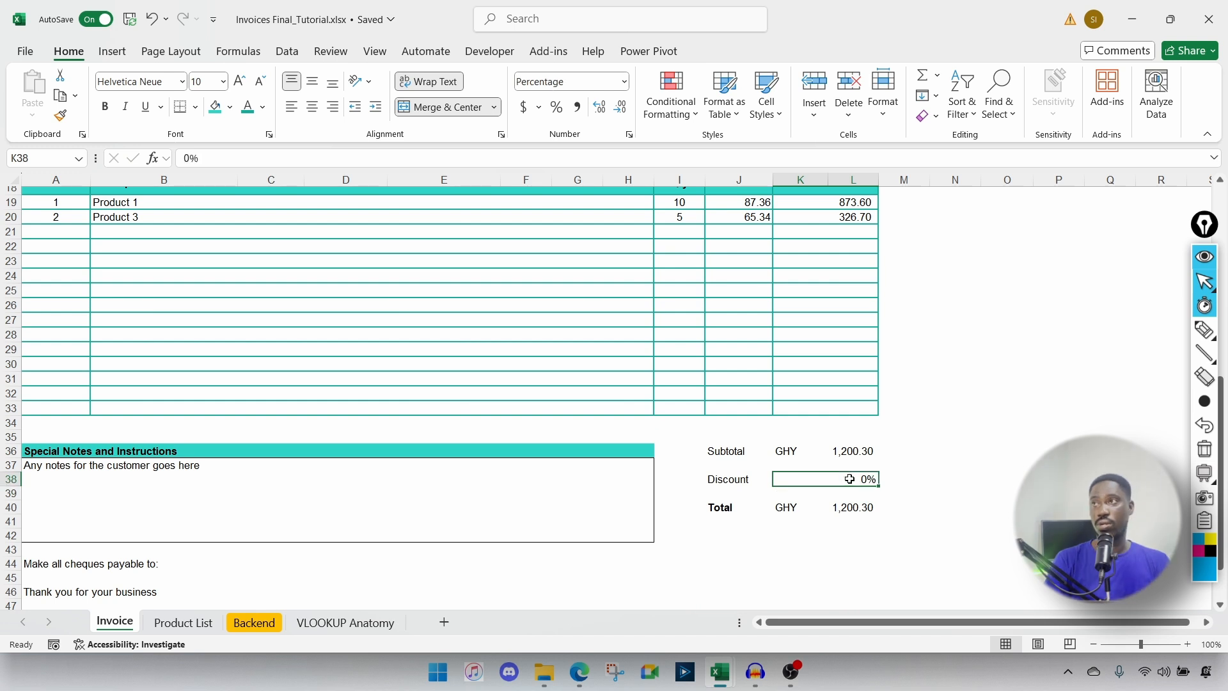
click(729, 486)
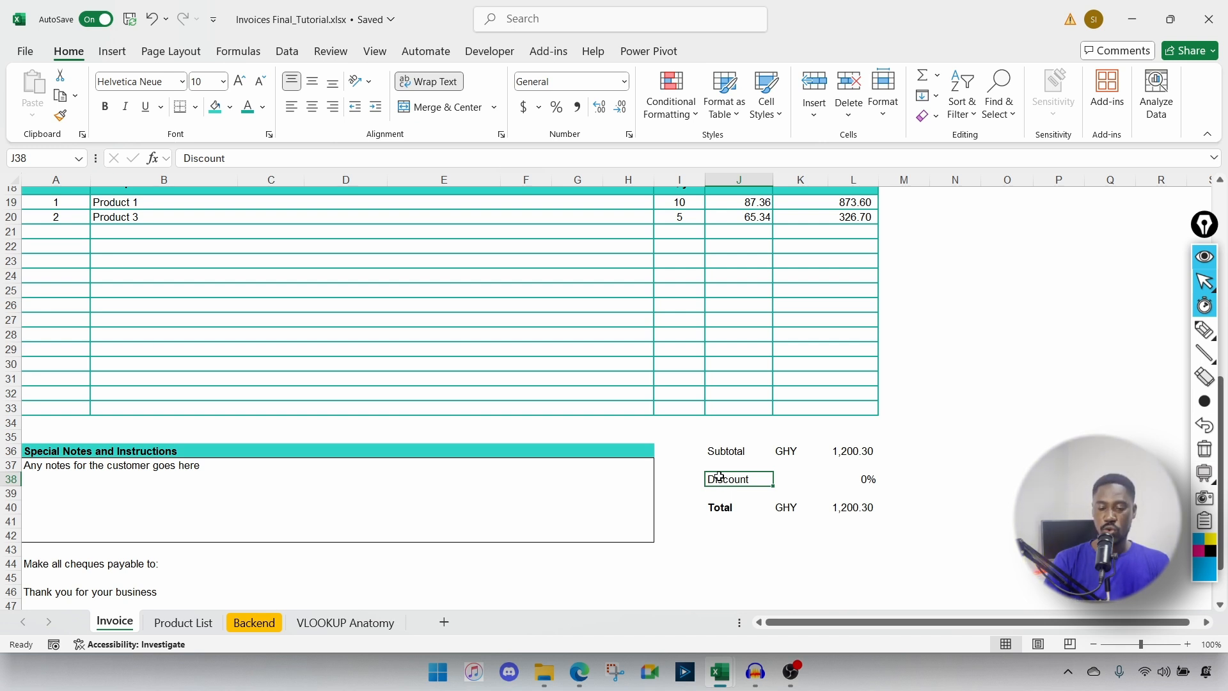
Step: Replace the J38 label with =IF(K38<=0,"","Discount") so it blanks at 0%
double_click(719, 481)
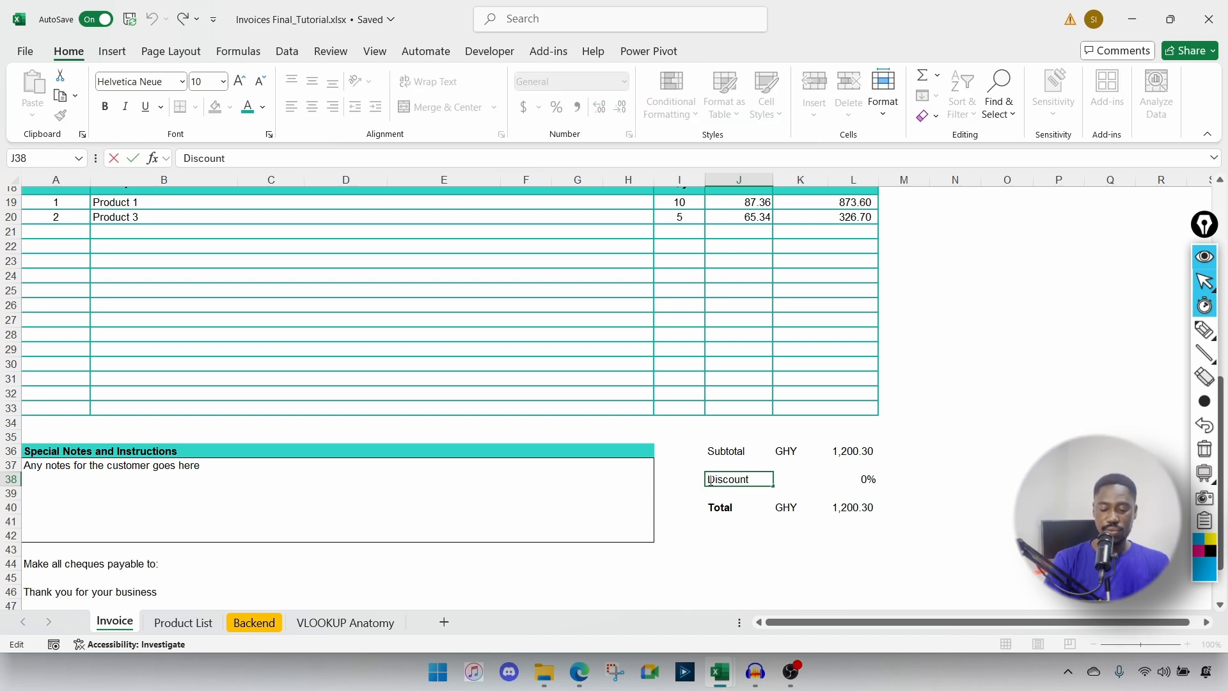
text(=if)
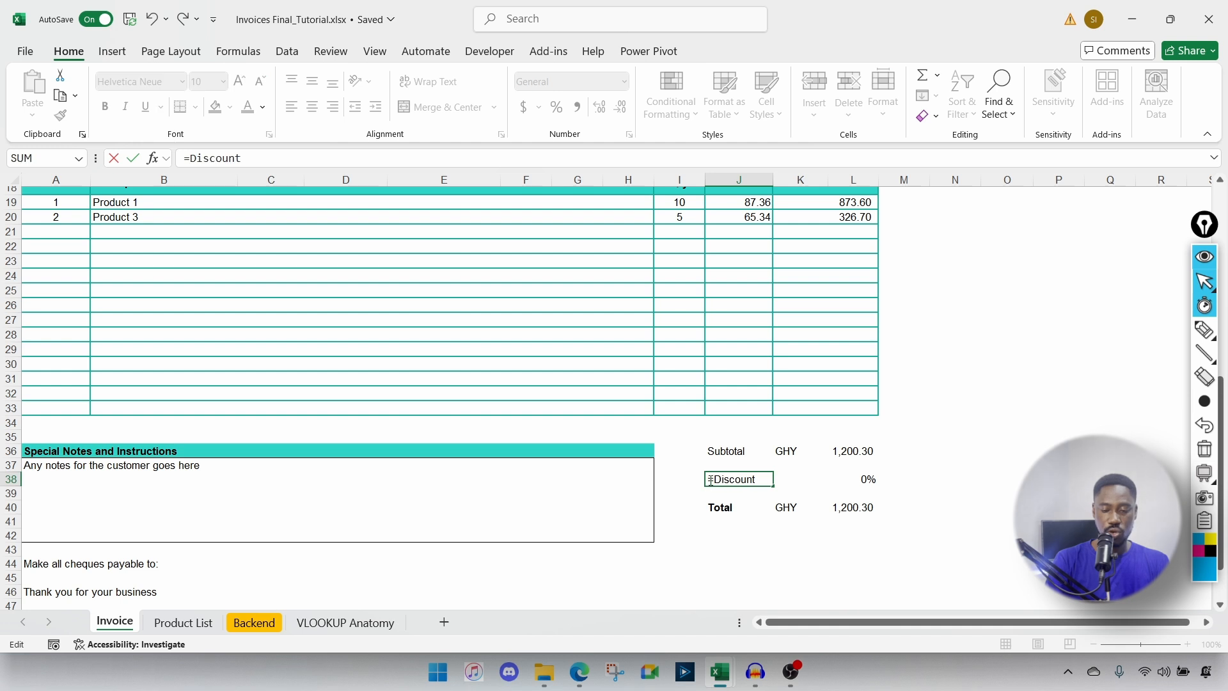
text(()
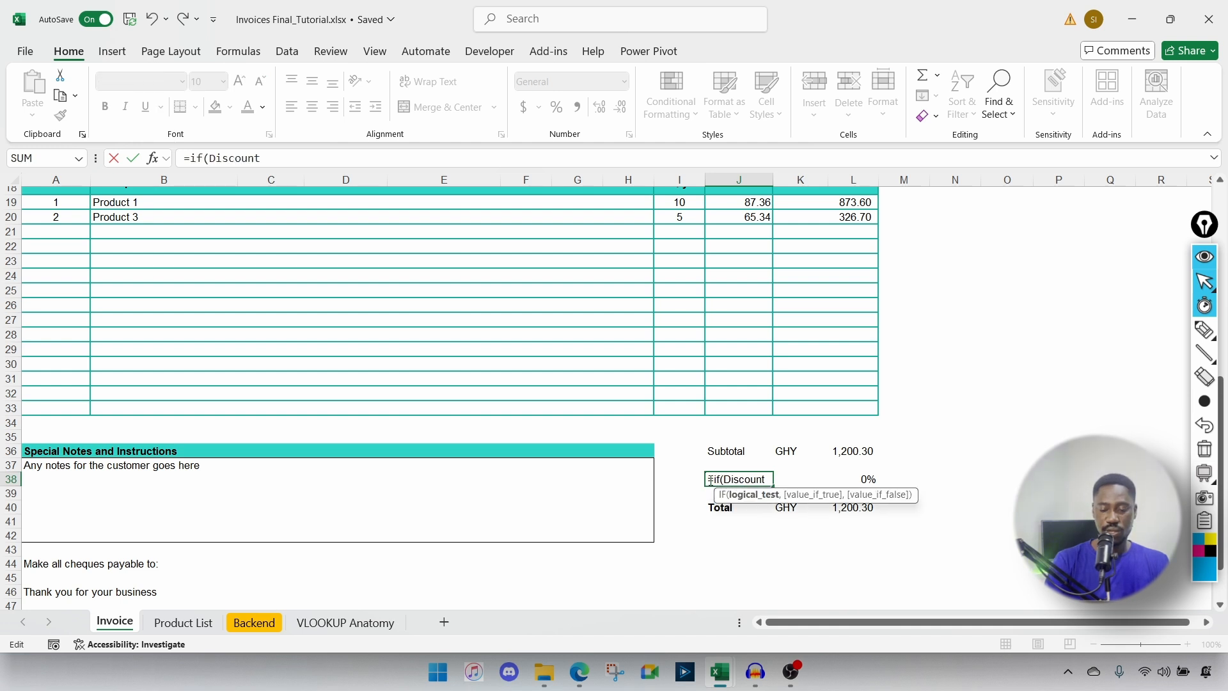
click(858, 478)
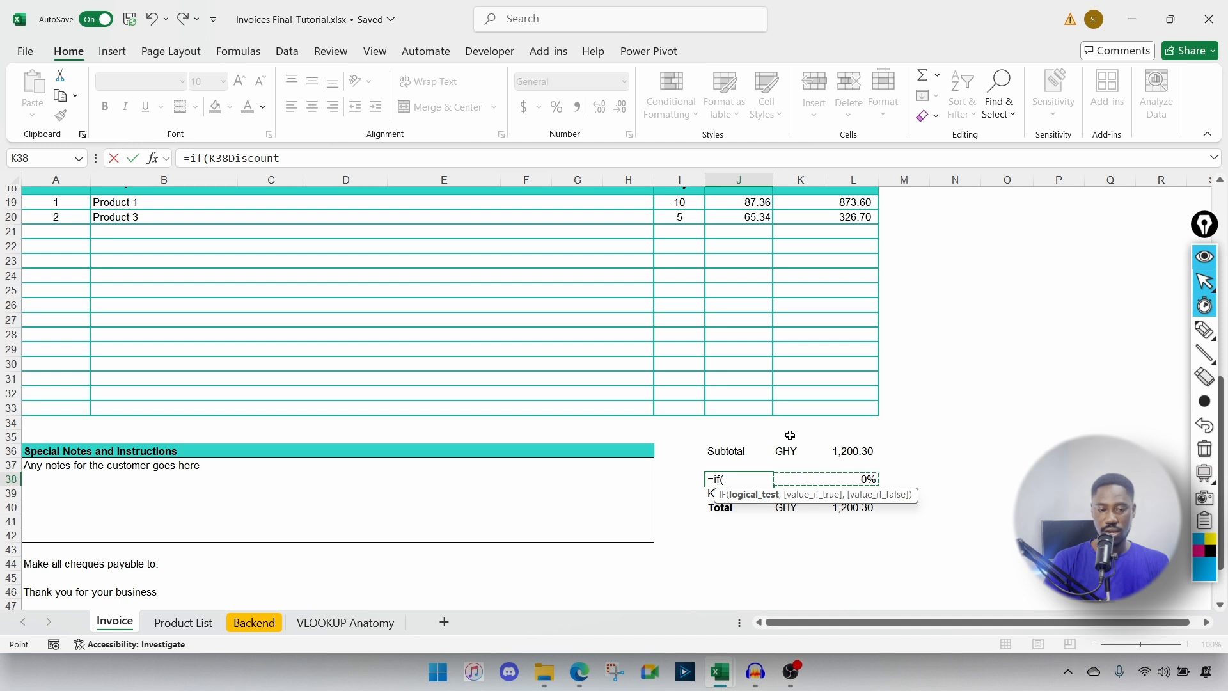
key(Escape)
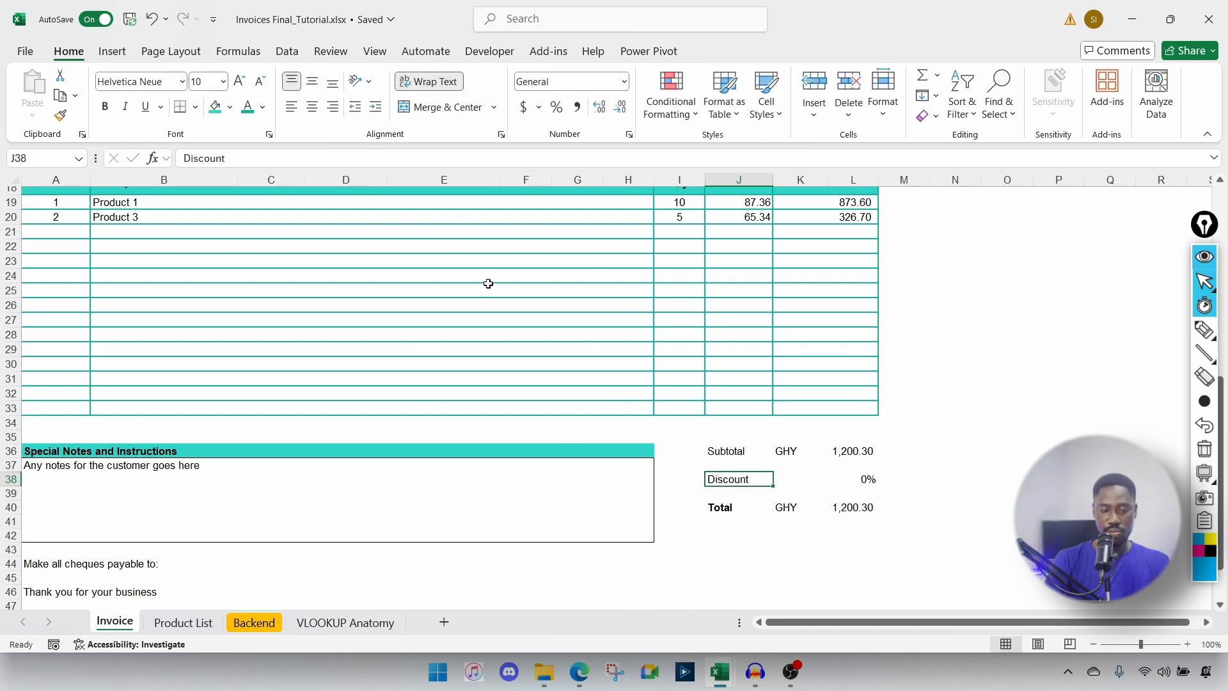
key(Delete)
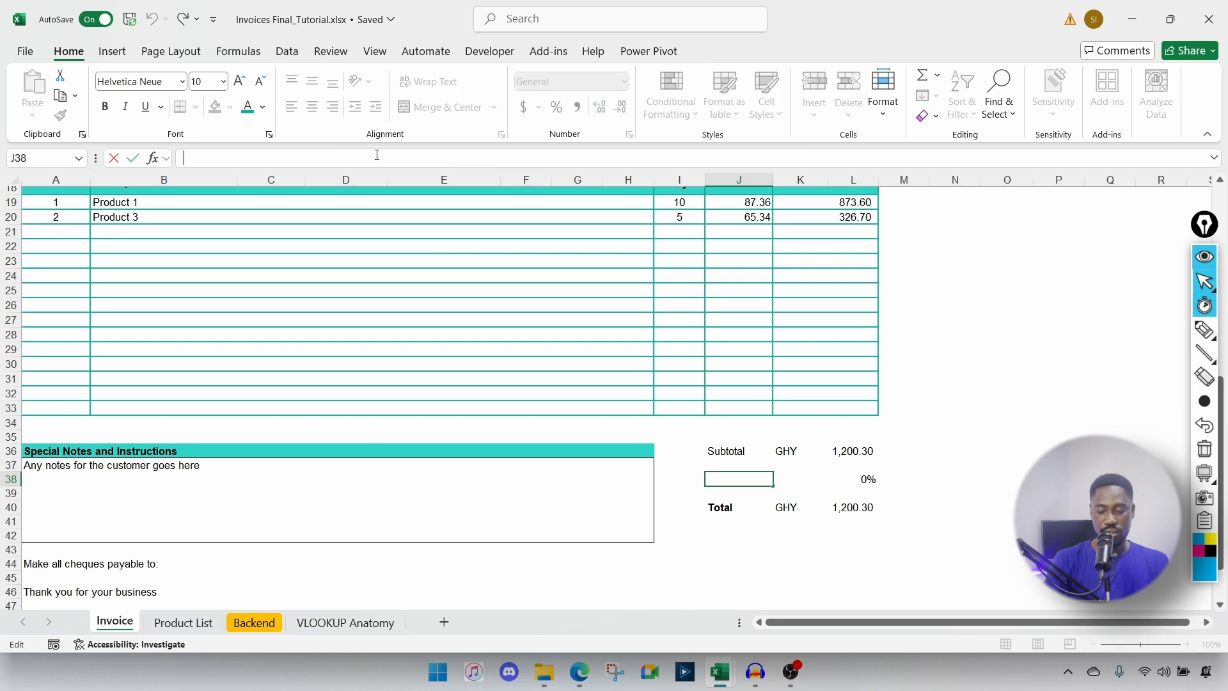
text(=IF()
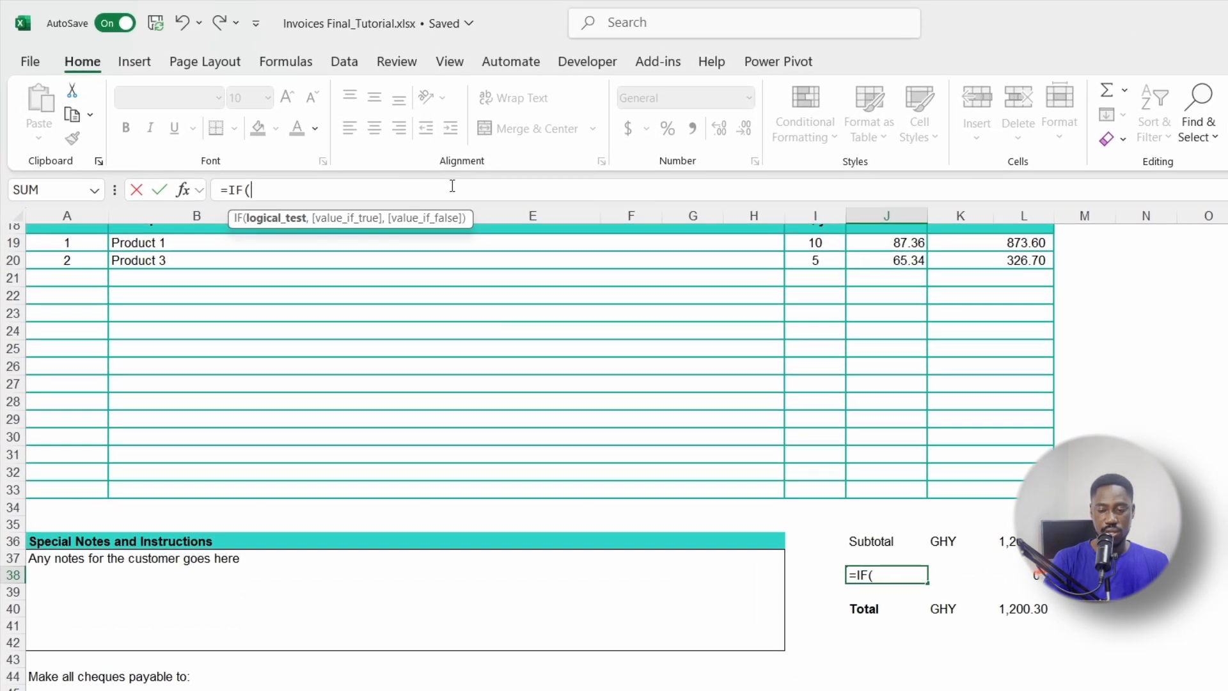
click(1026, 579)
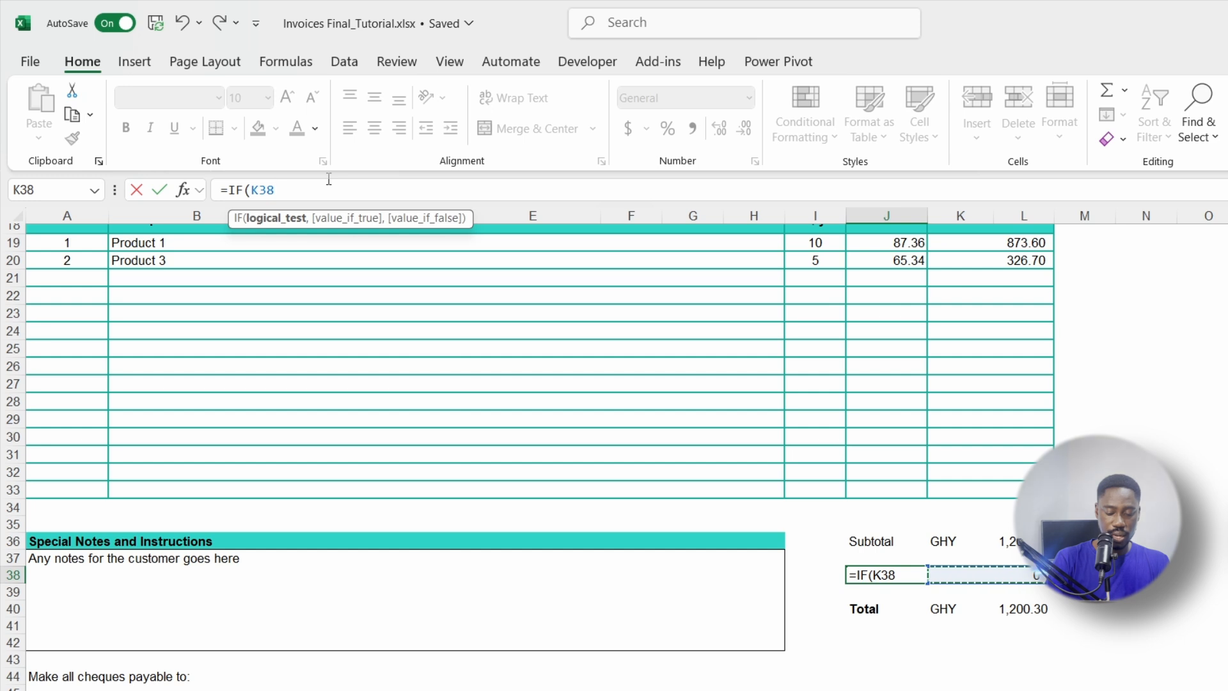
text(<=)
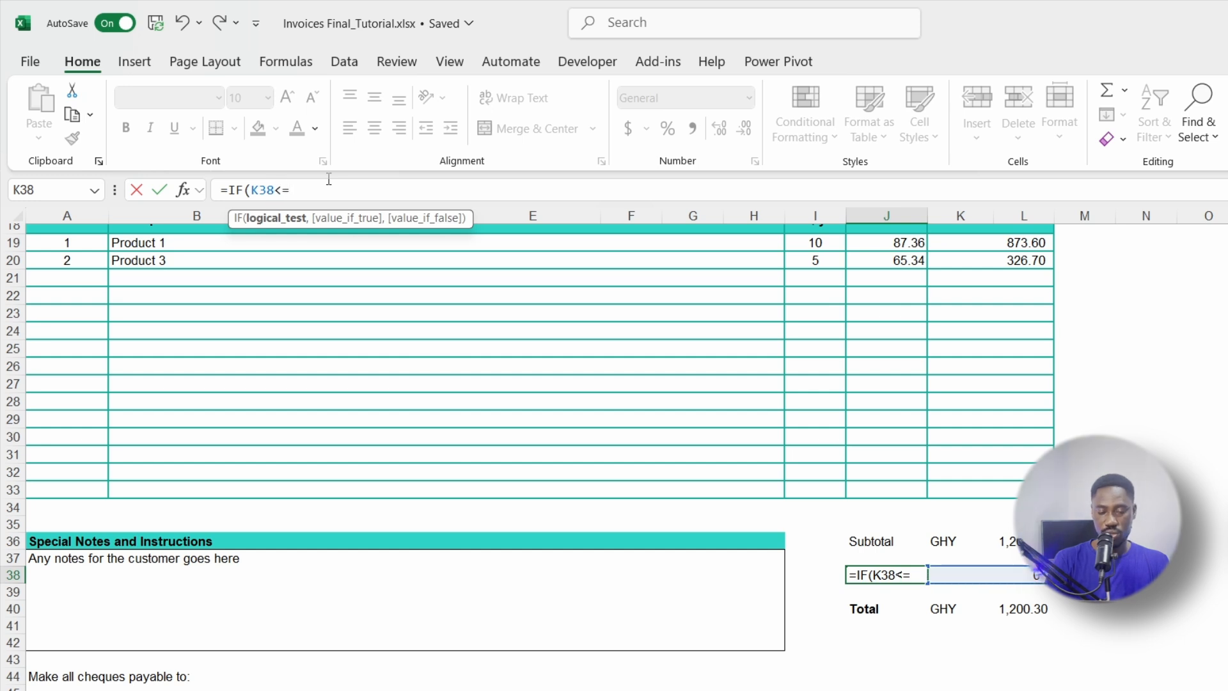
text(0,)
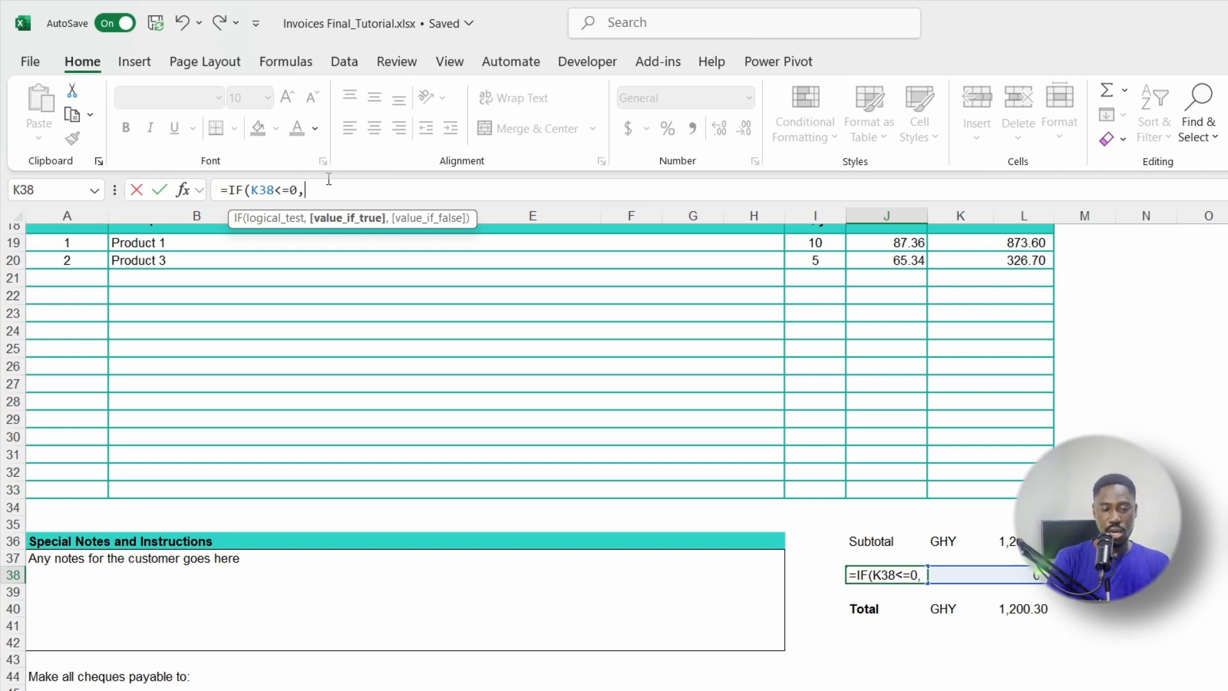
text("")
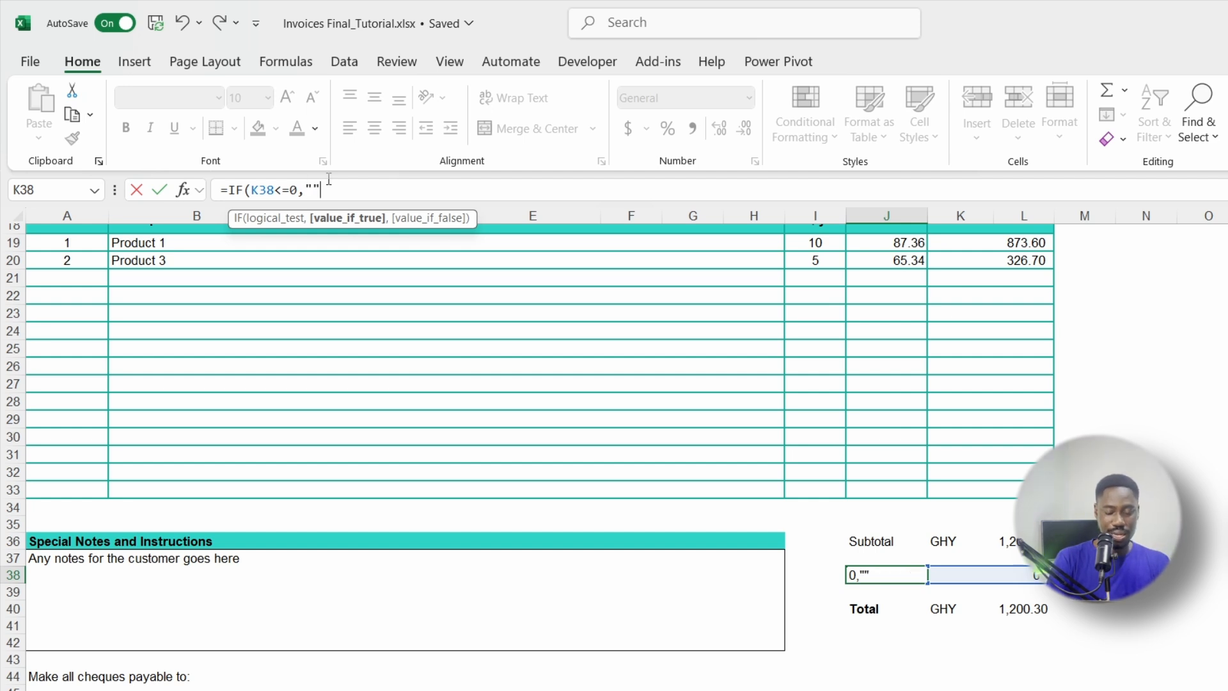
text(,)
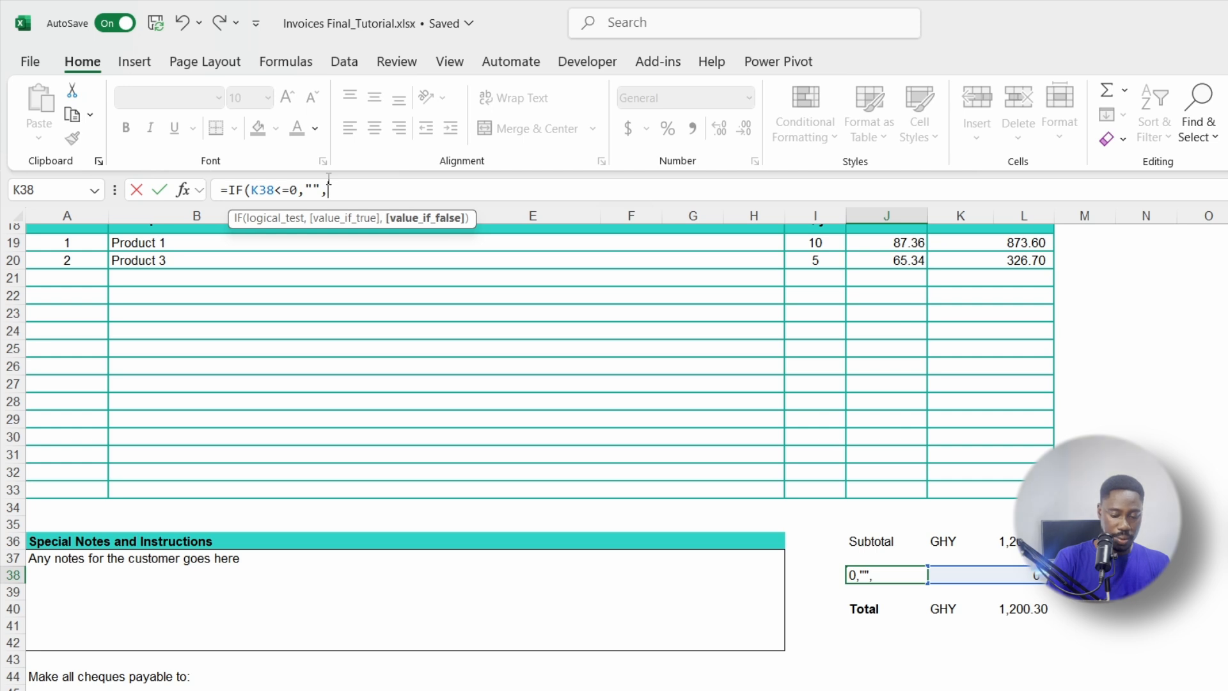
text(")
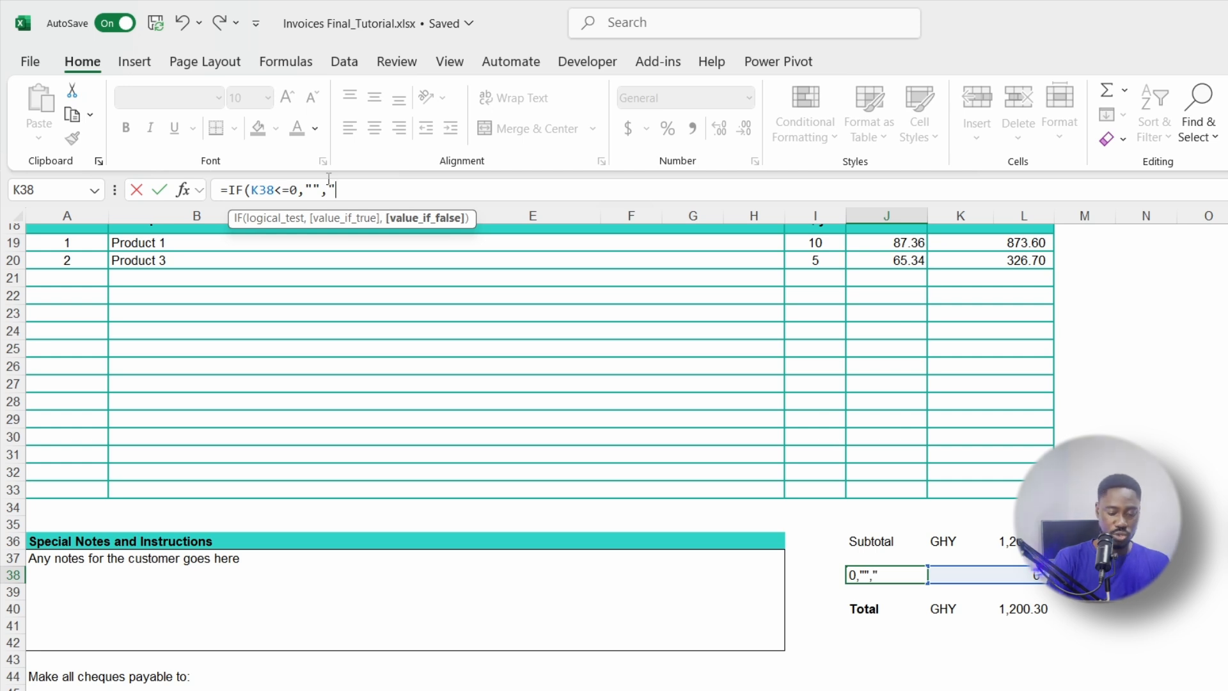
text(Discount)
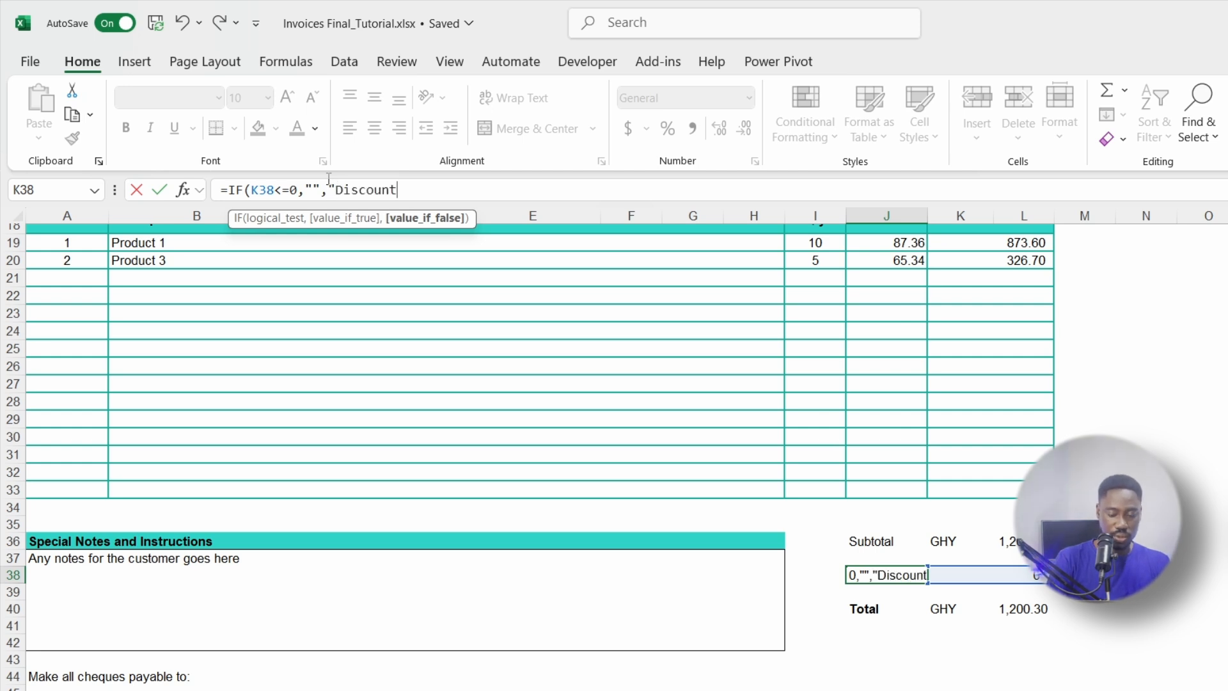
text("))
key(Return)
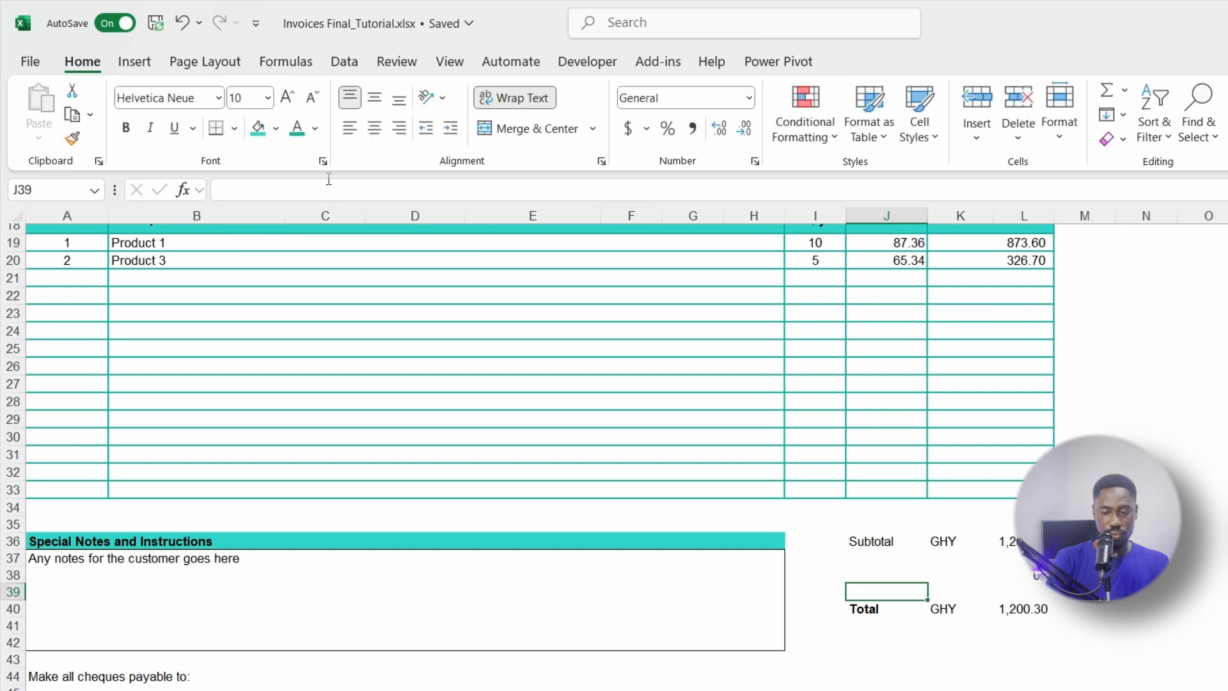
click(1033, 576)
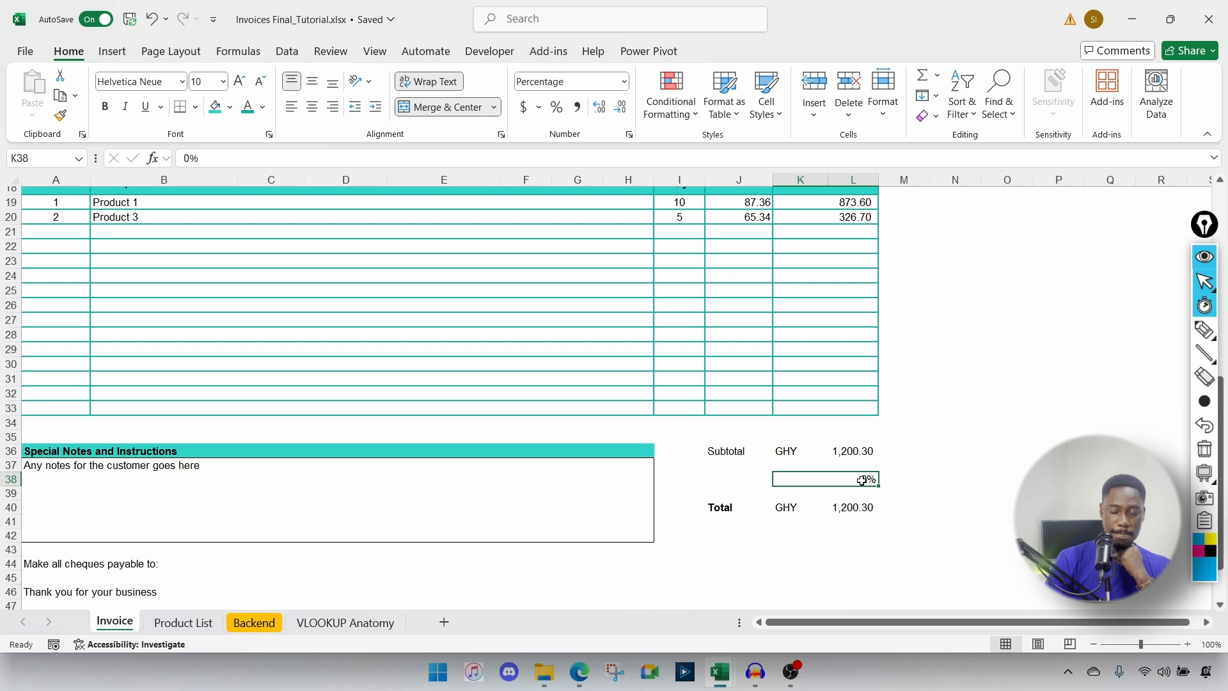
Step: Enter a 5% discount in K38 and reselect the cell
text(5)
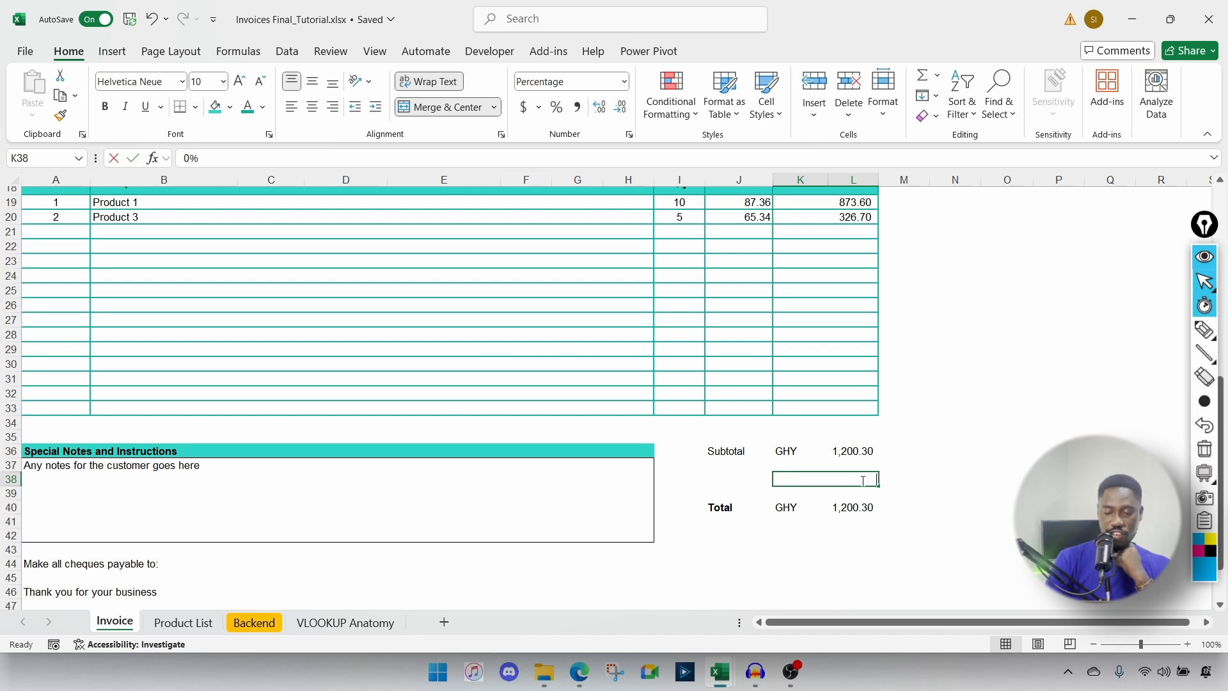
key(Return)
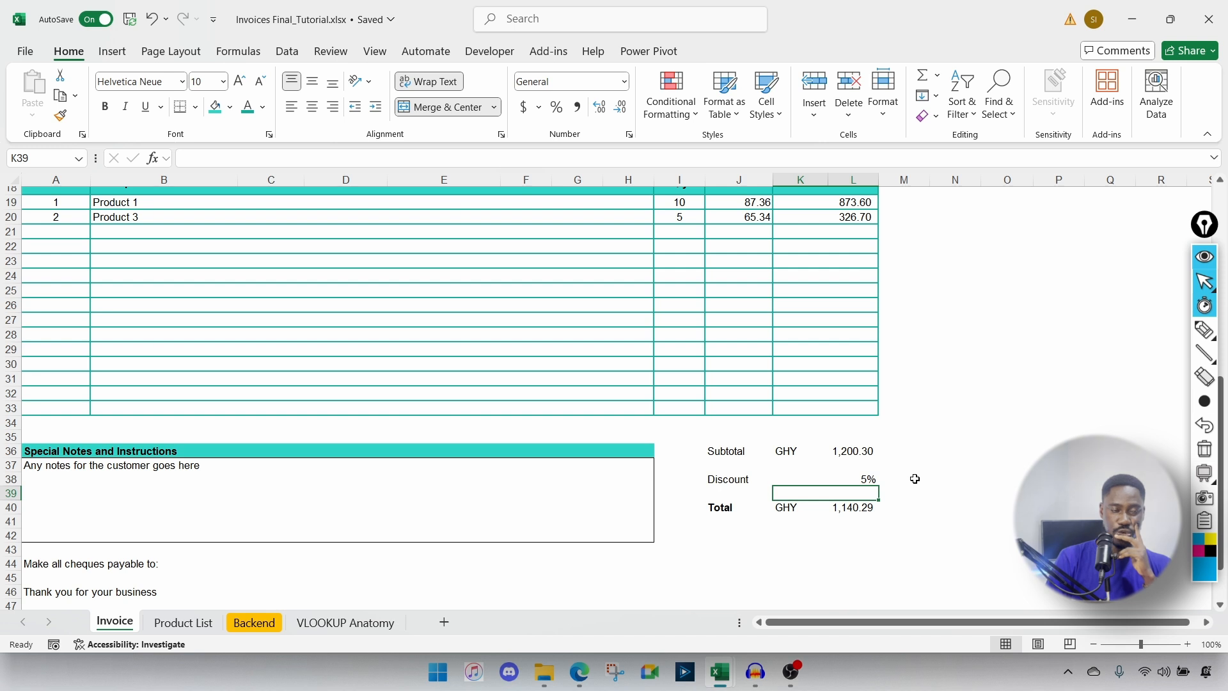
click(841, 481)
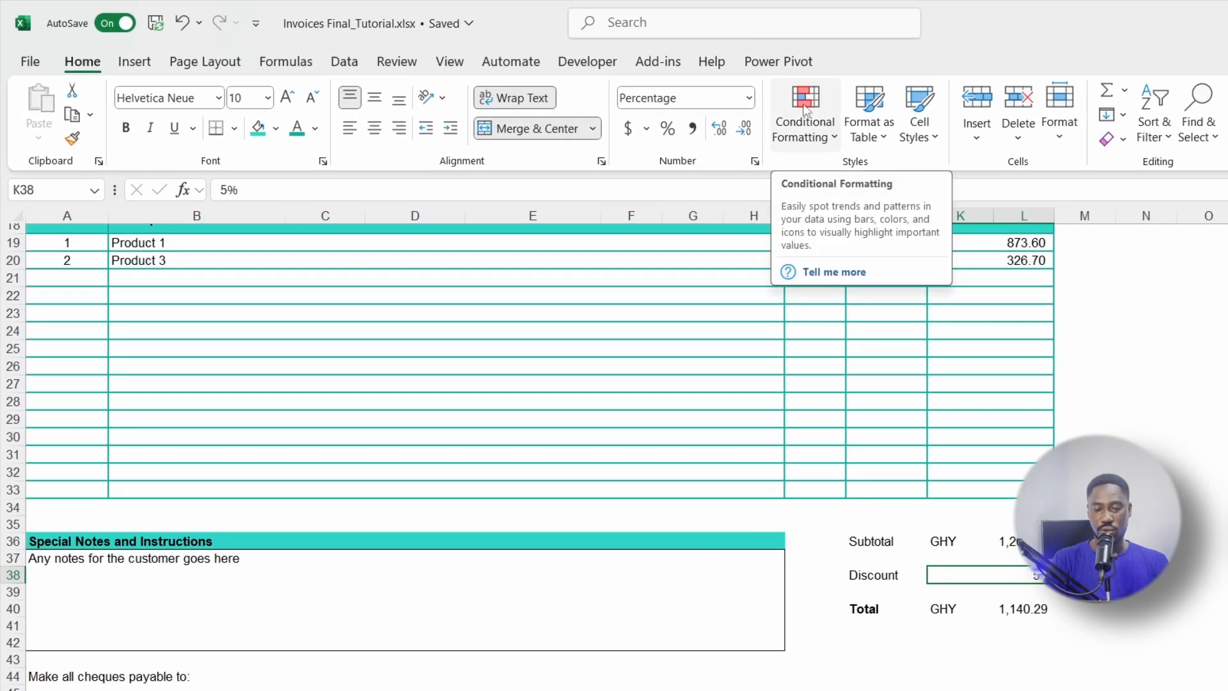
Step: Open the Conditional Formatting rules manager and start a new rule for K38
click(807, 113)
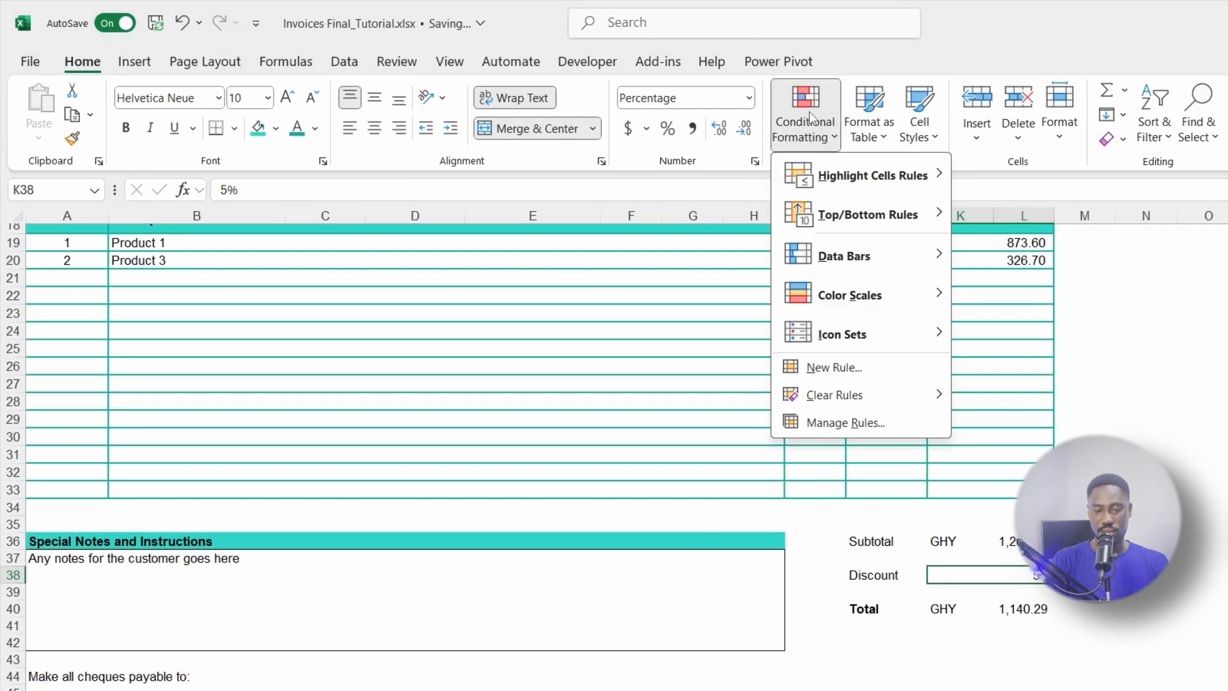
click(857, 424)
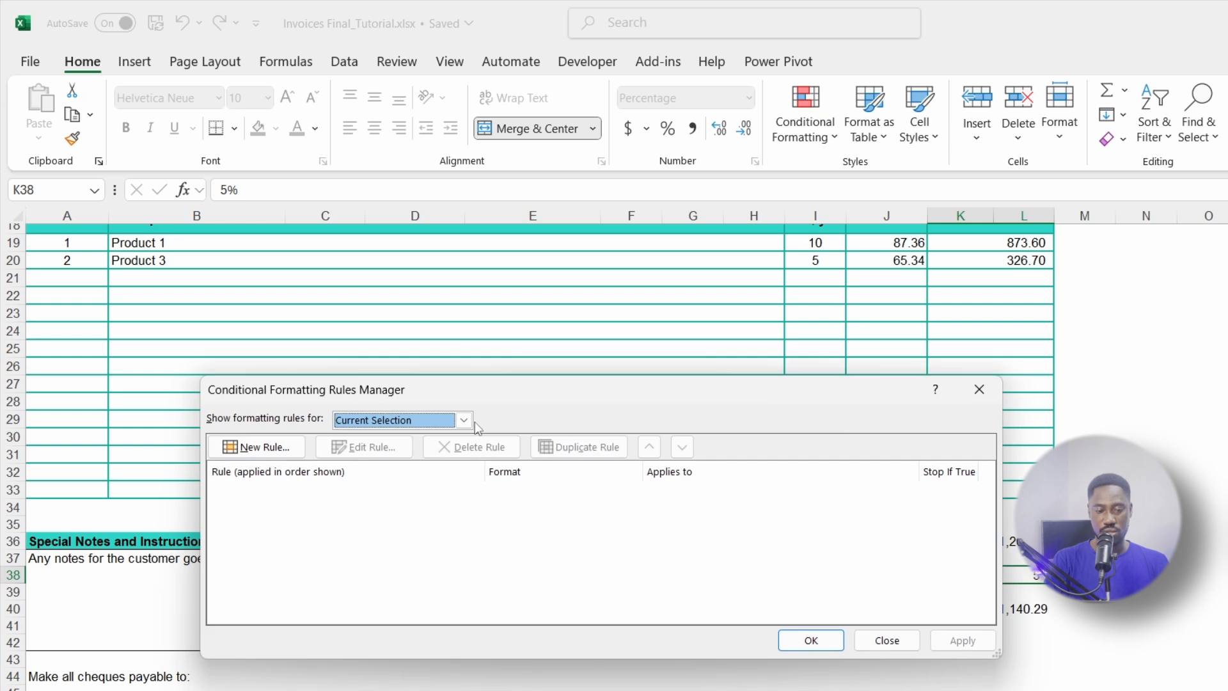
drag(472, 395, 500, 192)
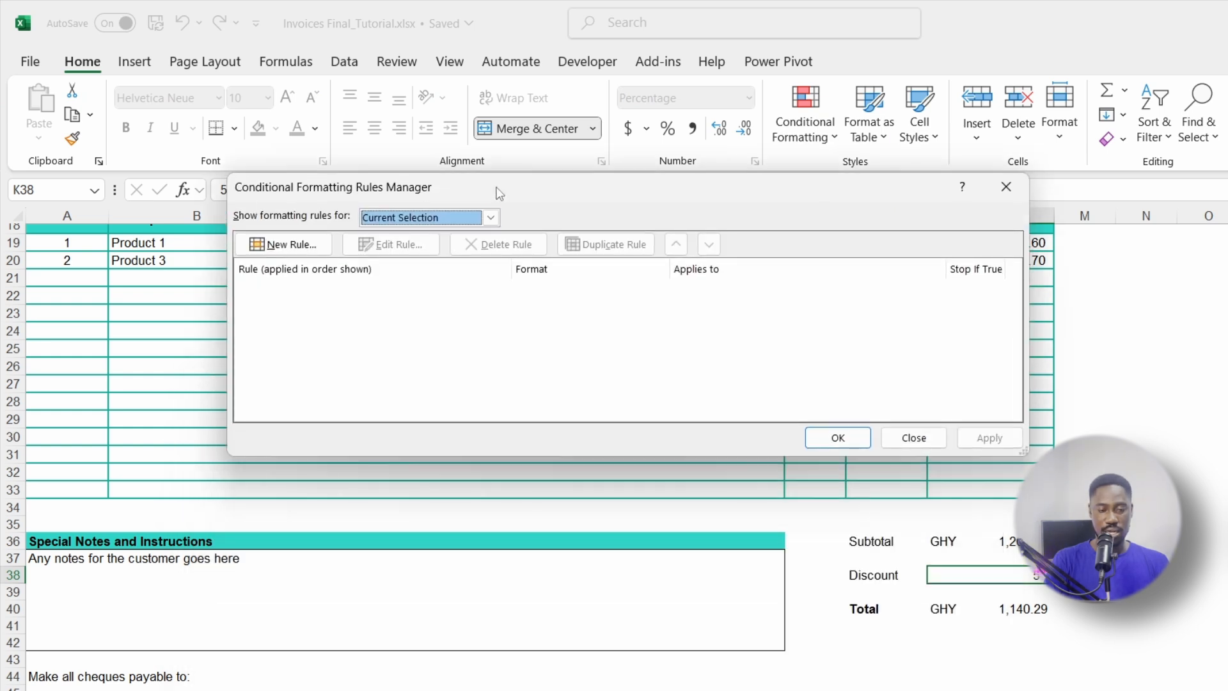
click(293, 246)
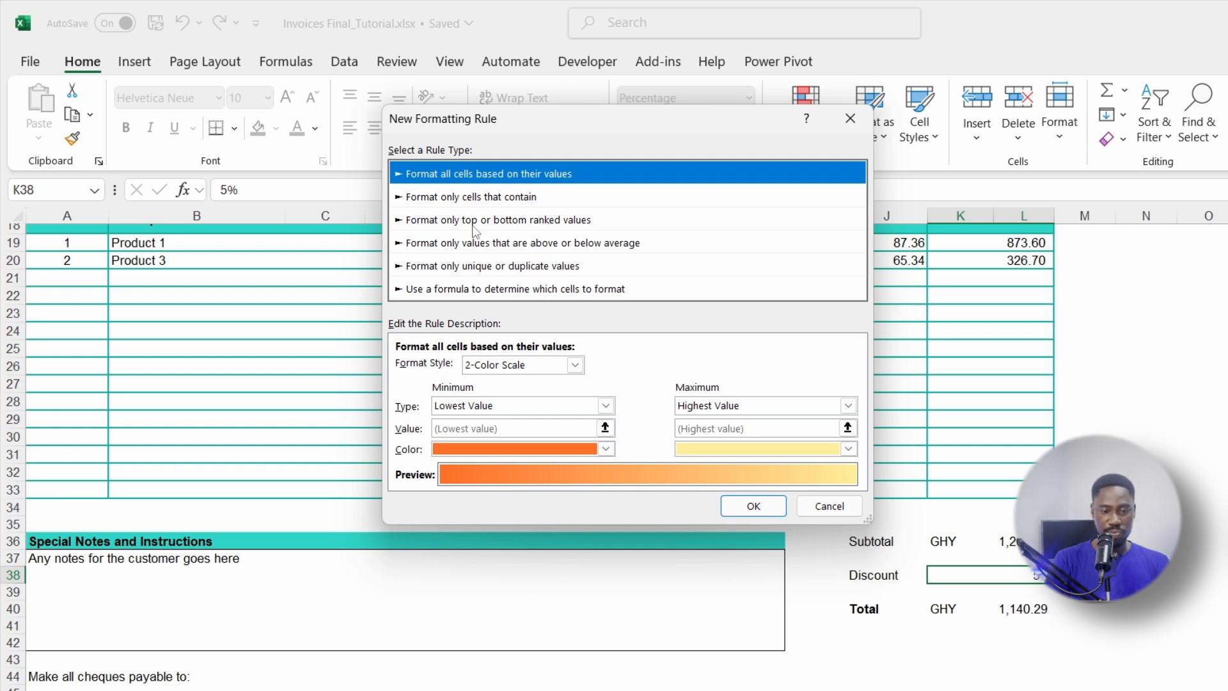
Step: Set the rule to format cells whose value is less than or equal to 0
click(487, 204)
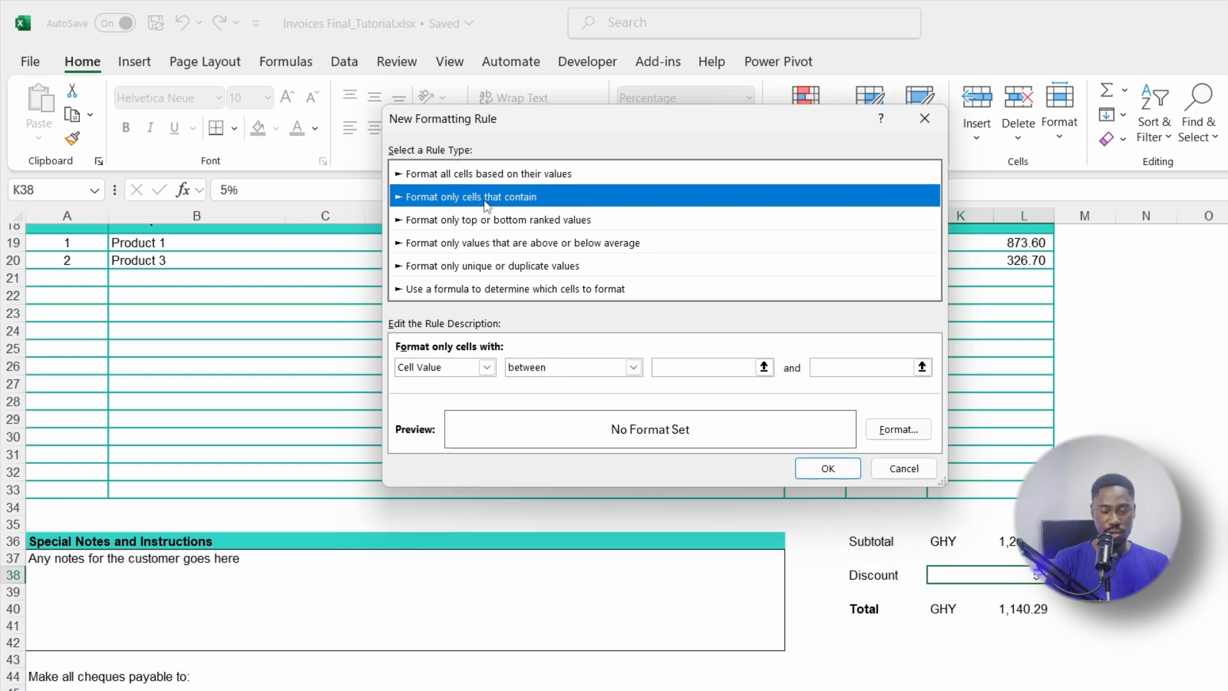
click(486, 367)
click(476, 383)
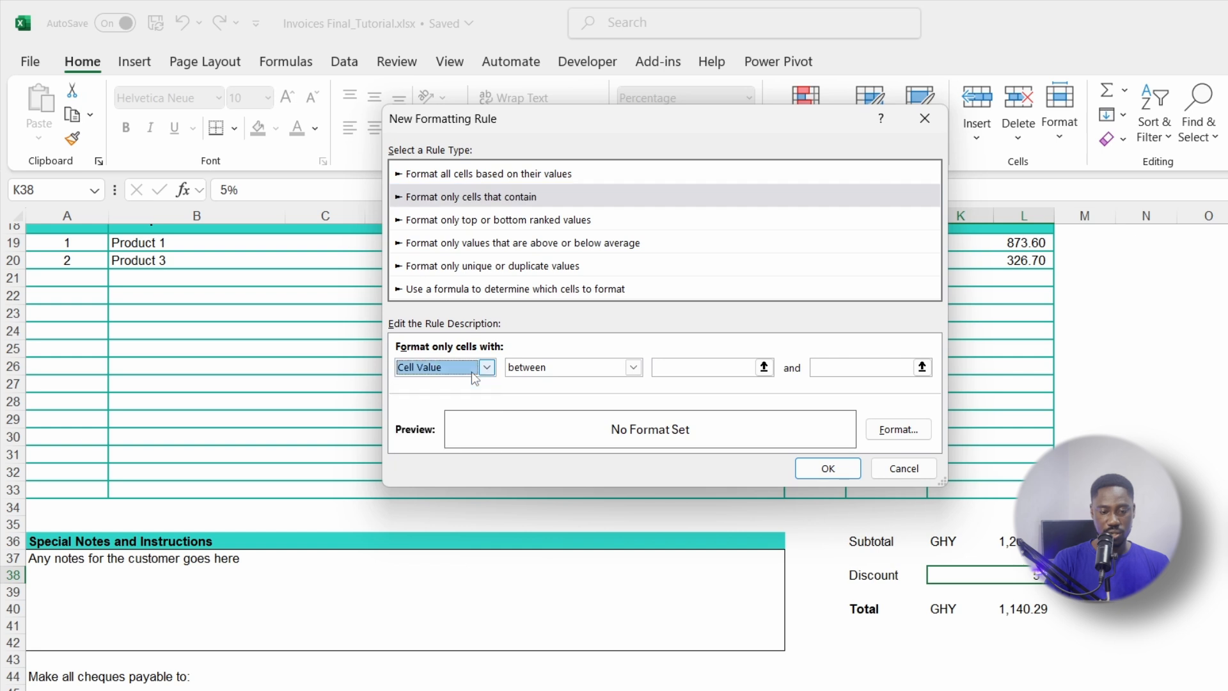
click(605, 367)
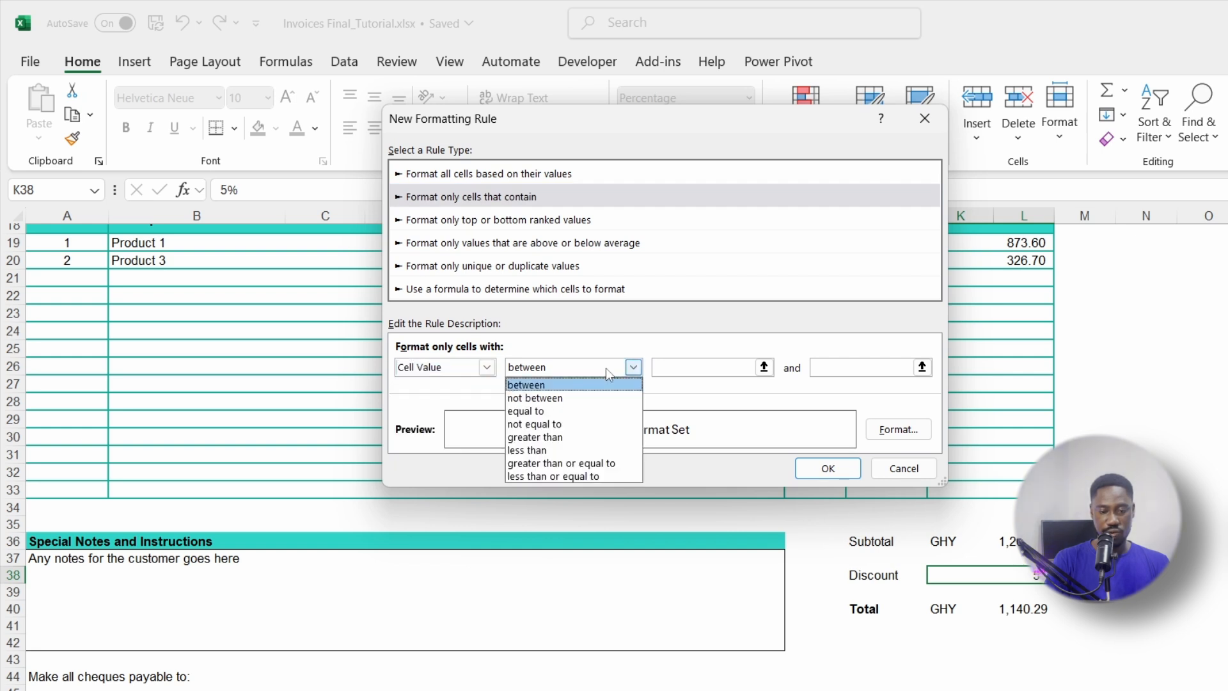
click(579, 384)
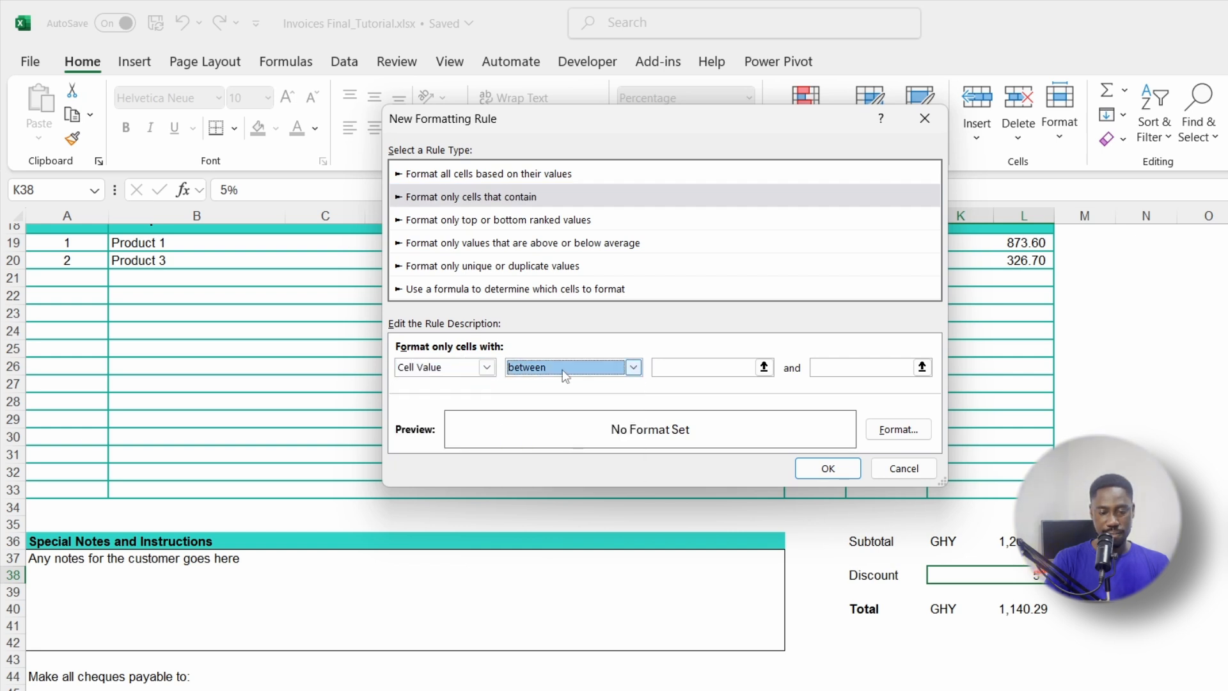
click(595, 369)
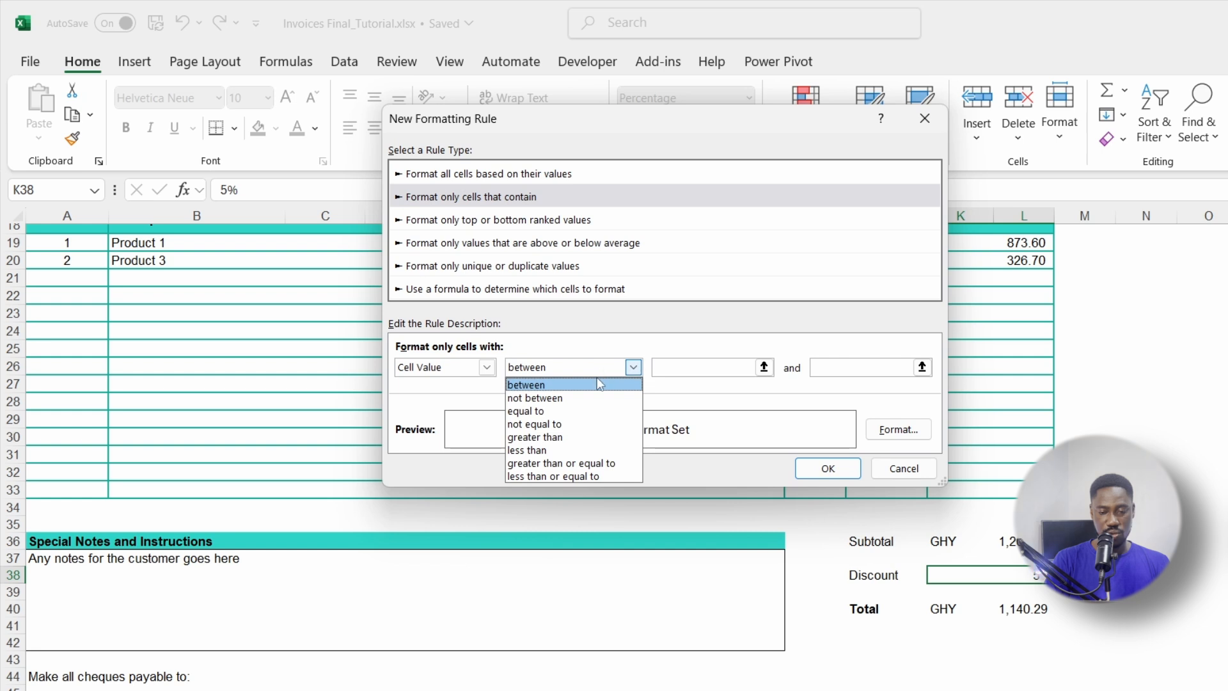
click(560, 476)
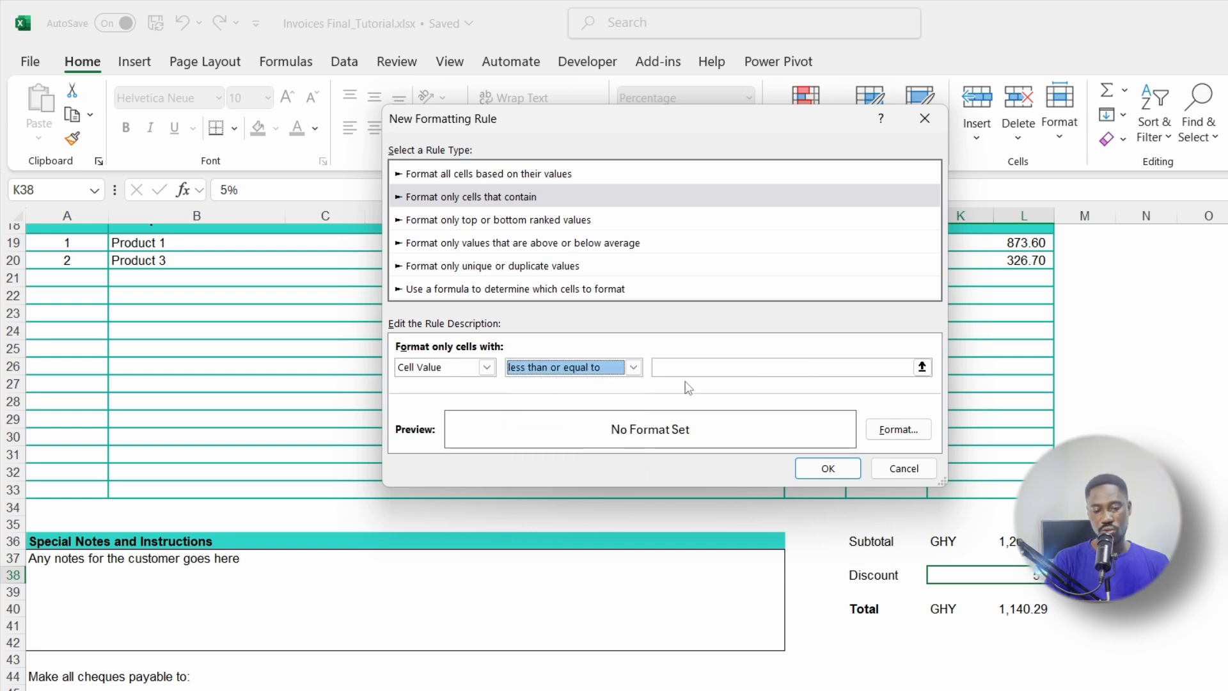
click(709, 370)
text(0)
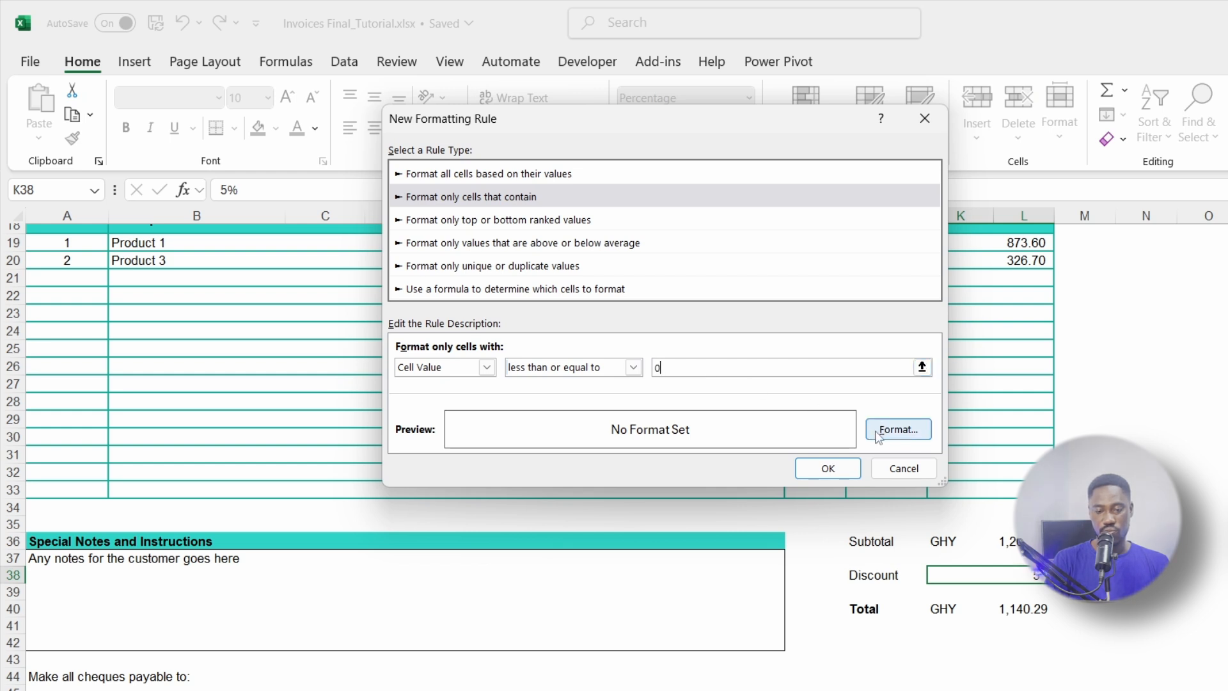
click(898, 429)
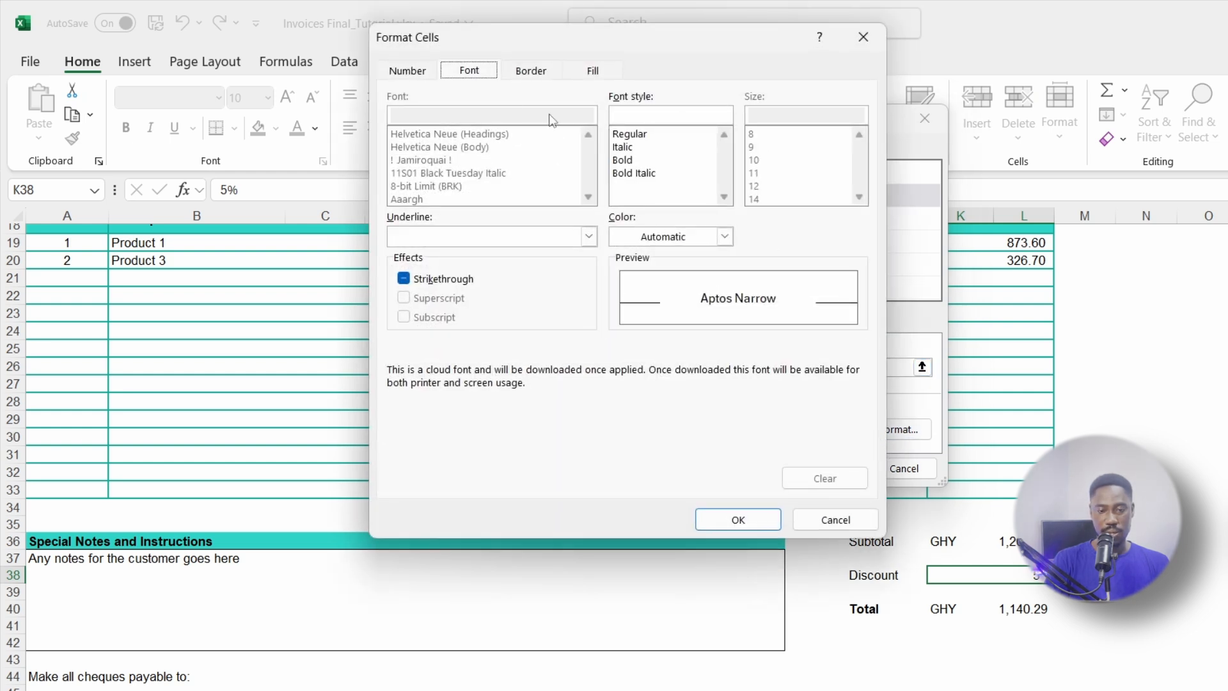
Step: Give the rule a white font colour and save it for the discount cell
click(726, 238)
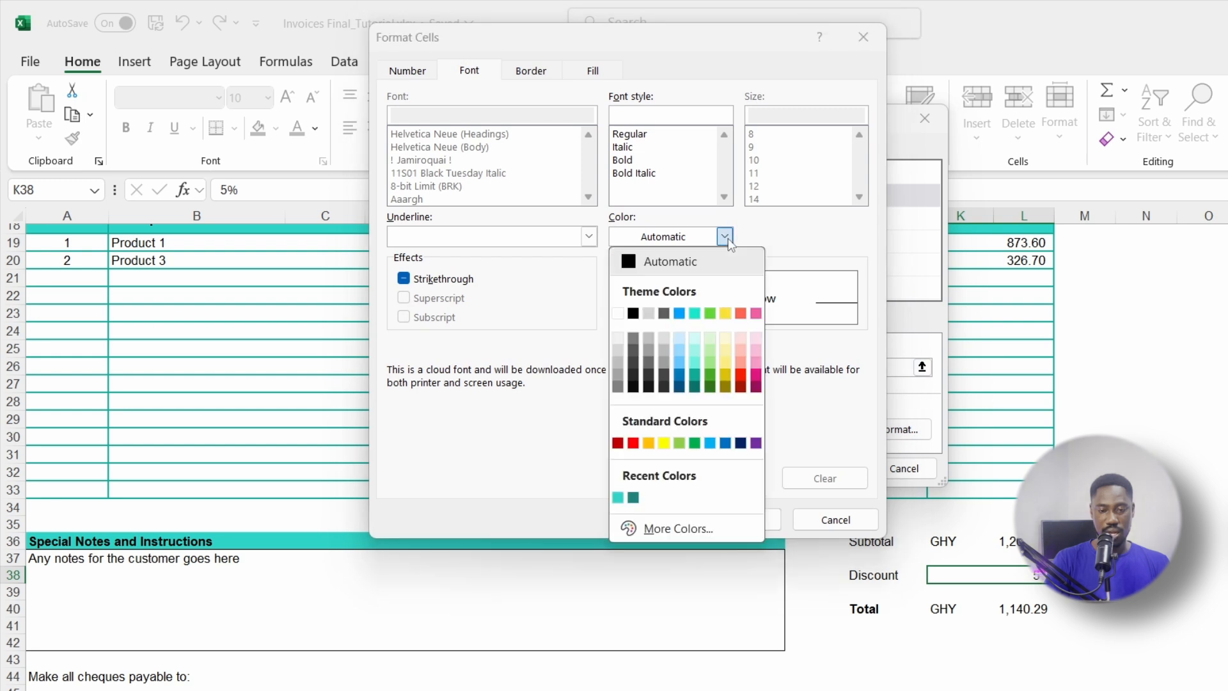
click(618, 313)
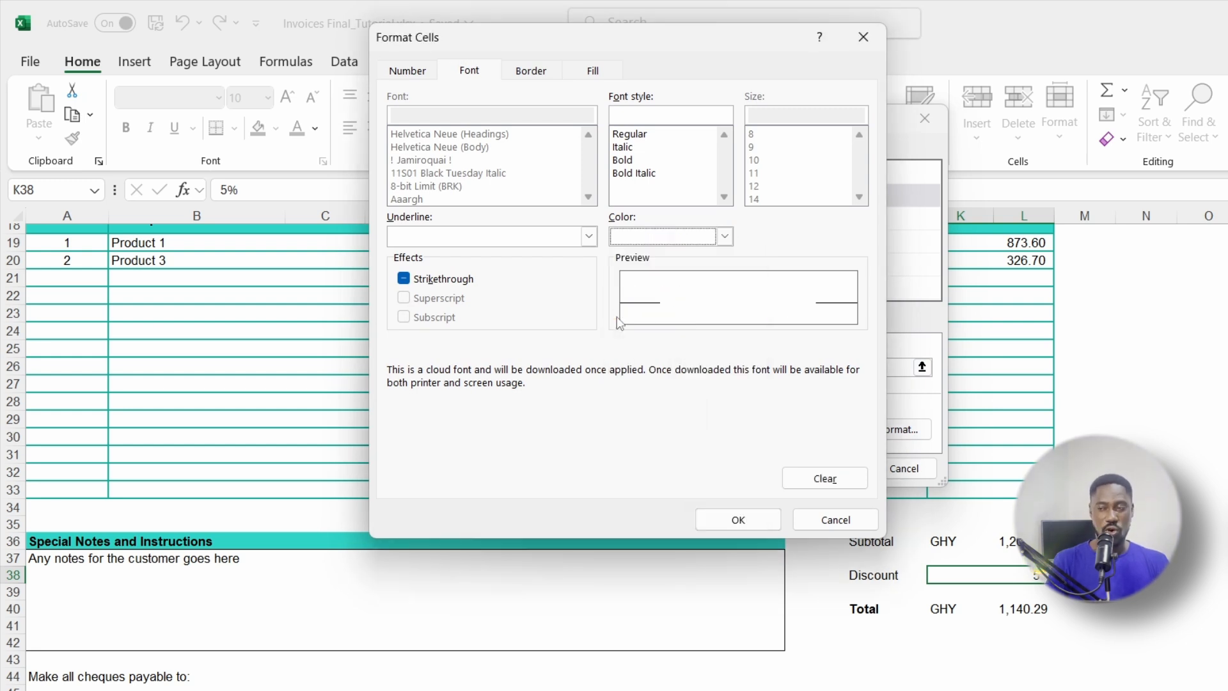
click(742, 520)
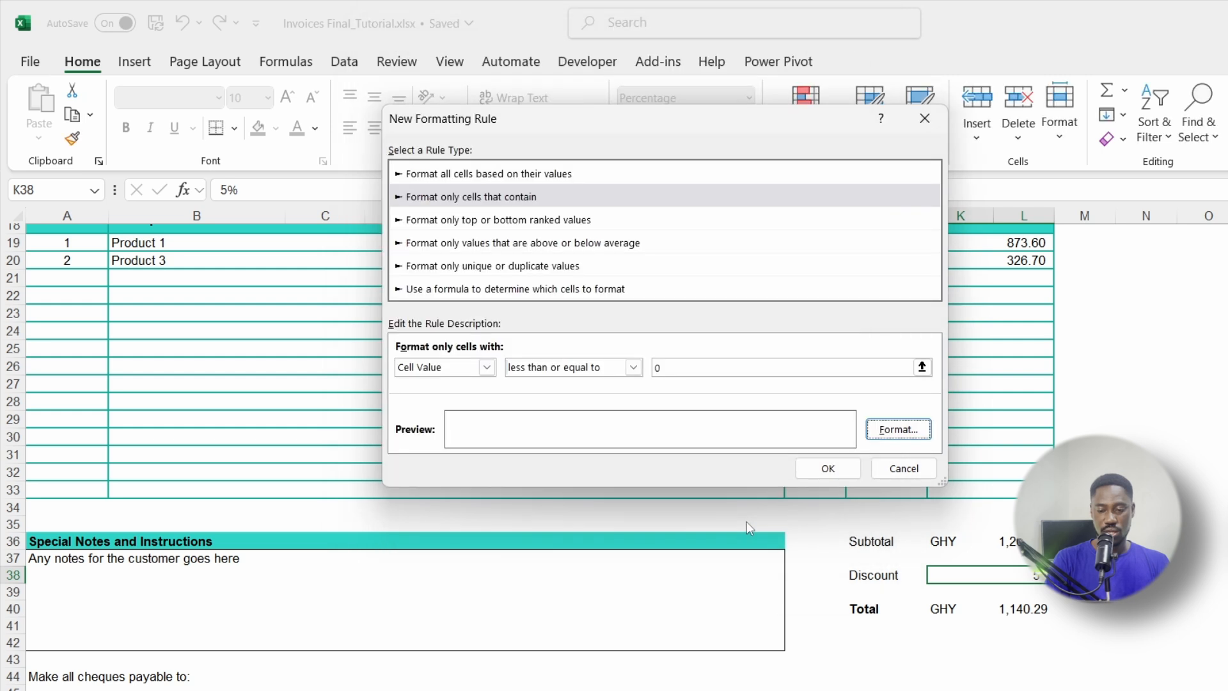
click(827, 468)
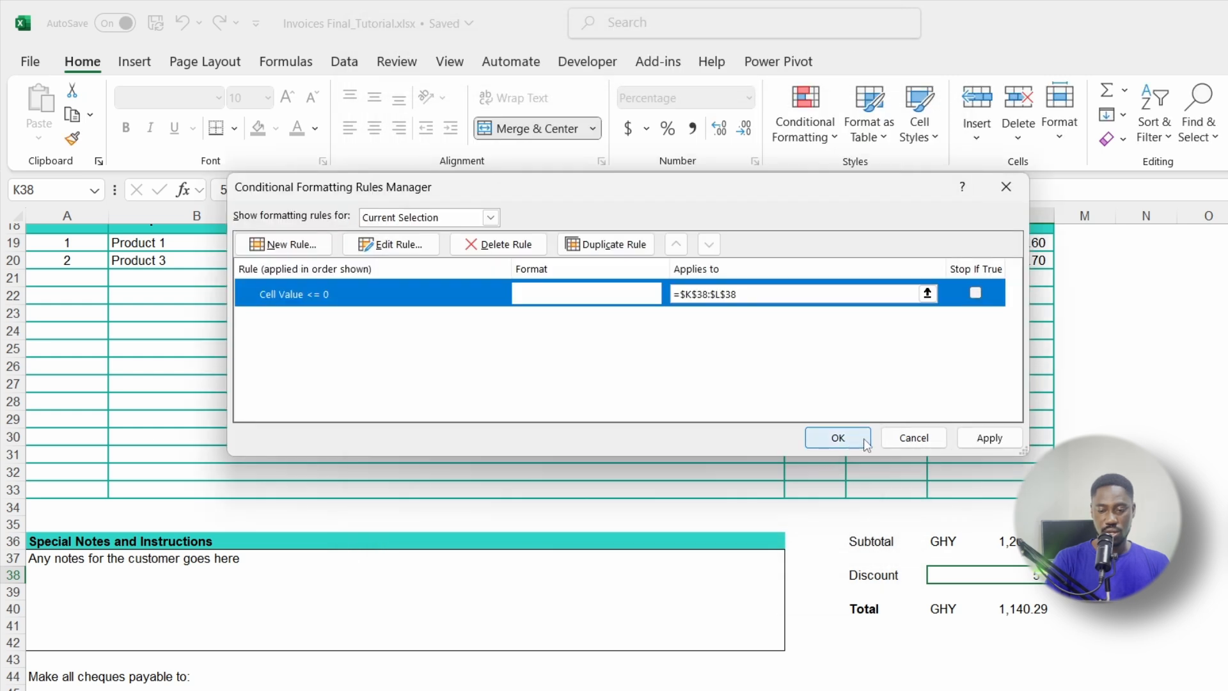
click(991, 441)
click(838, 438)
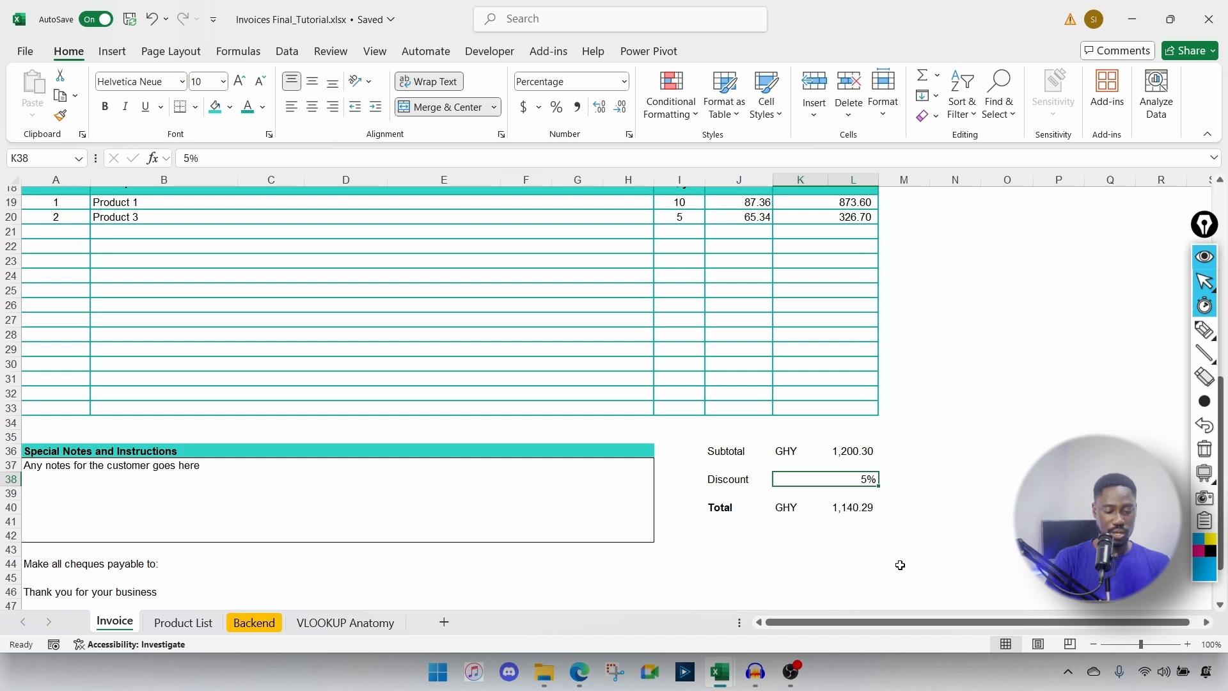
Step: Check Format Cells and review the rule in Manage Rules, closing both unchanged
key(ctrl+1)
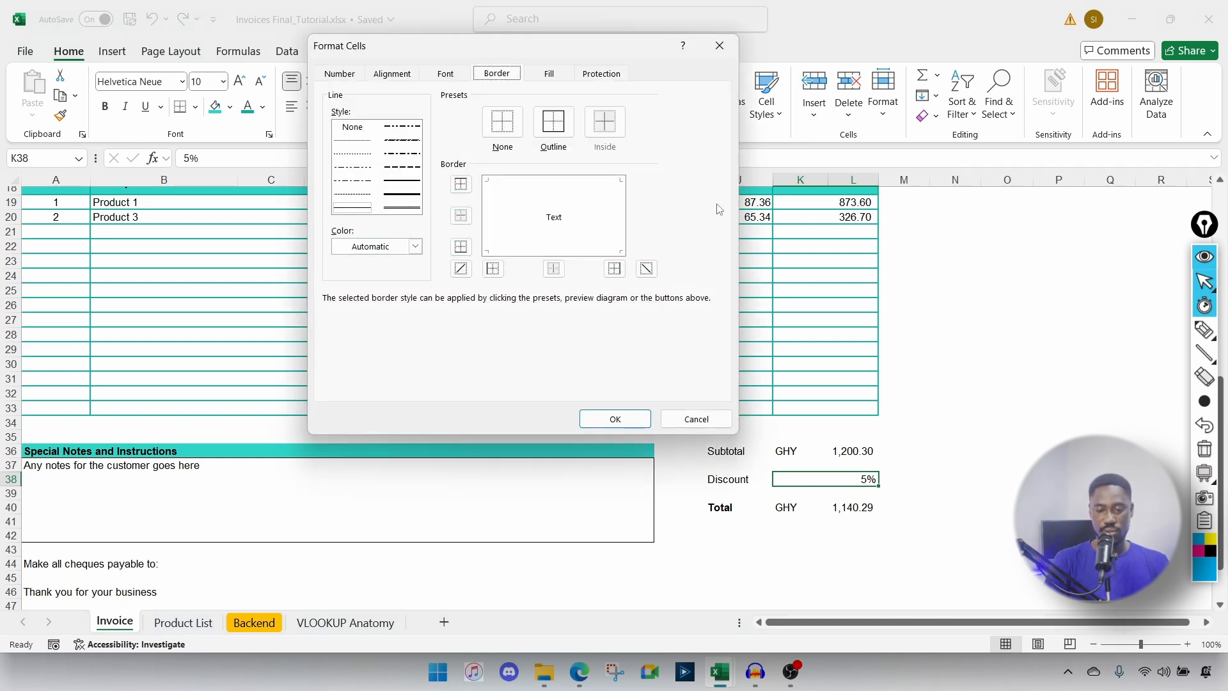
click(696, 419)
click(671, 93)
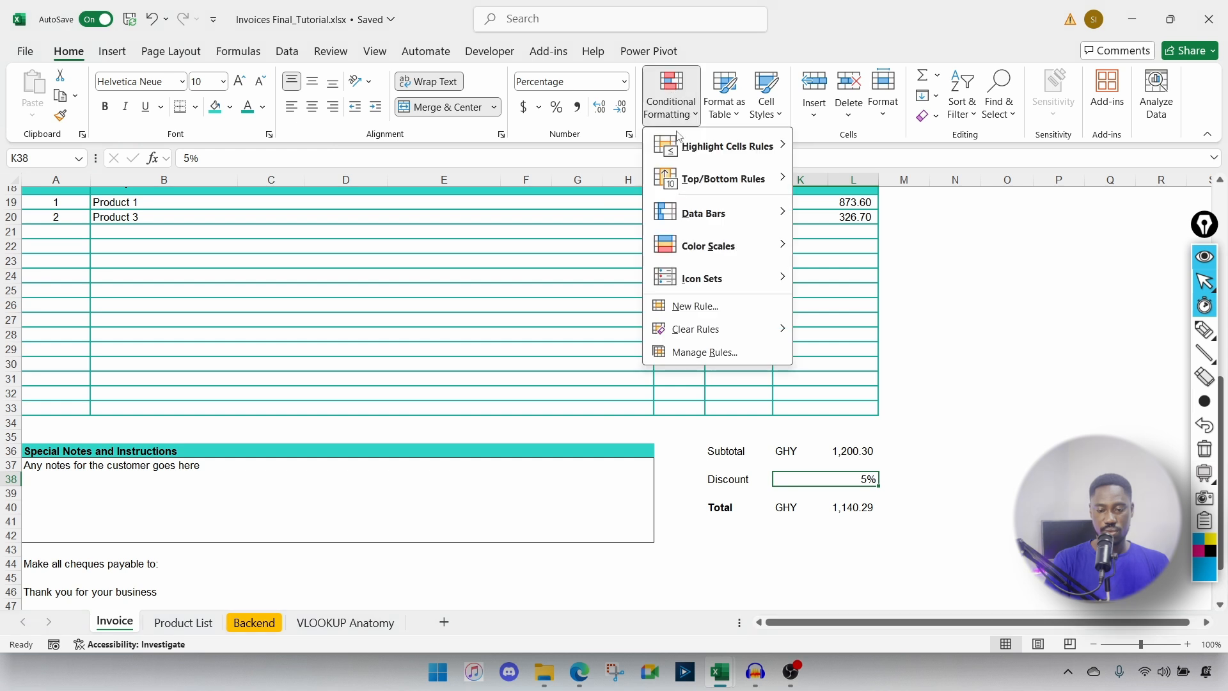
click(703, 351)
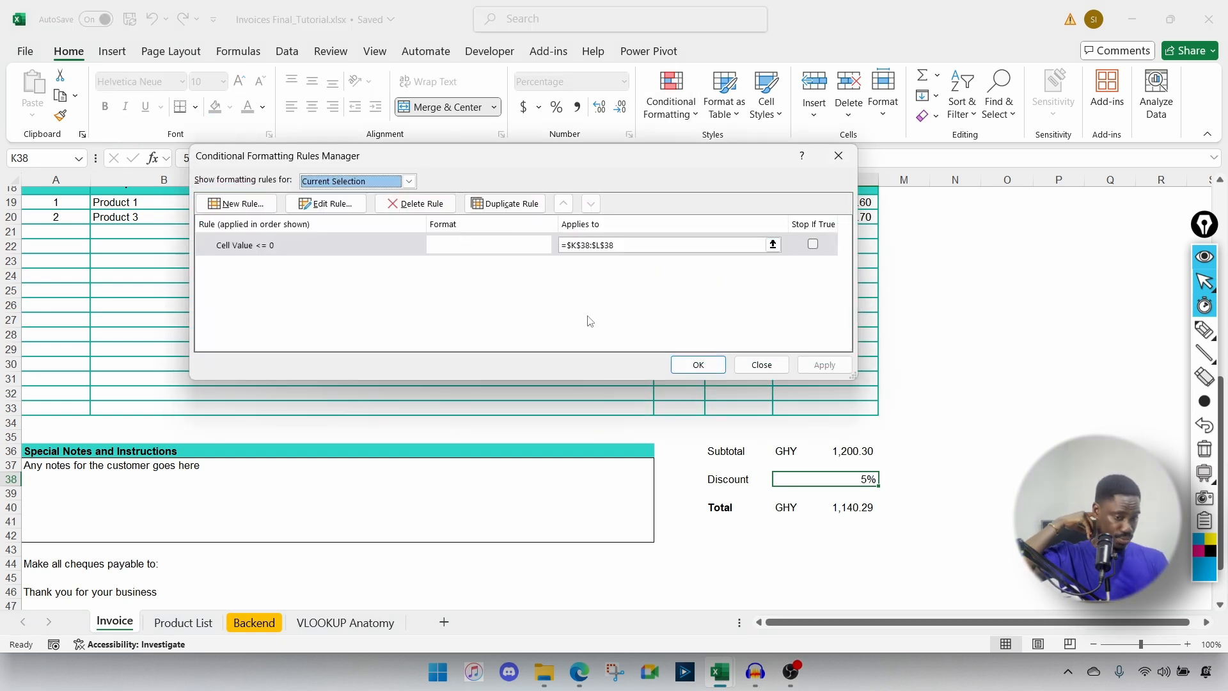
click(762, 365)
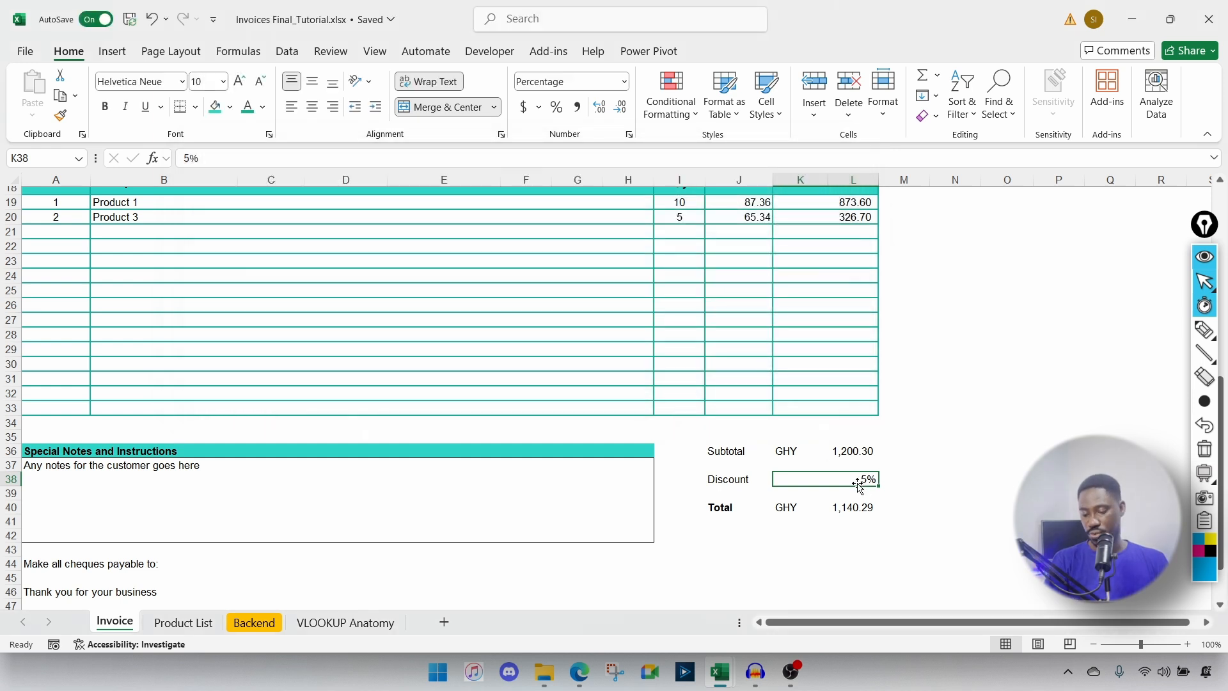
key(Delete)
click(728, 477)
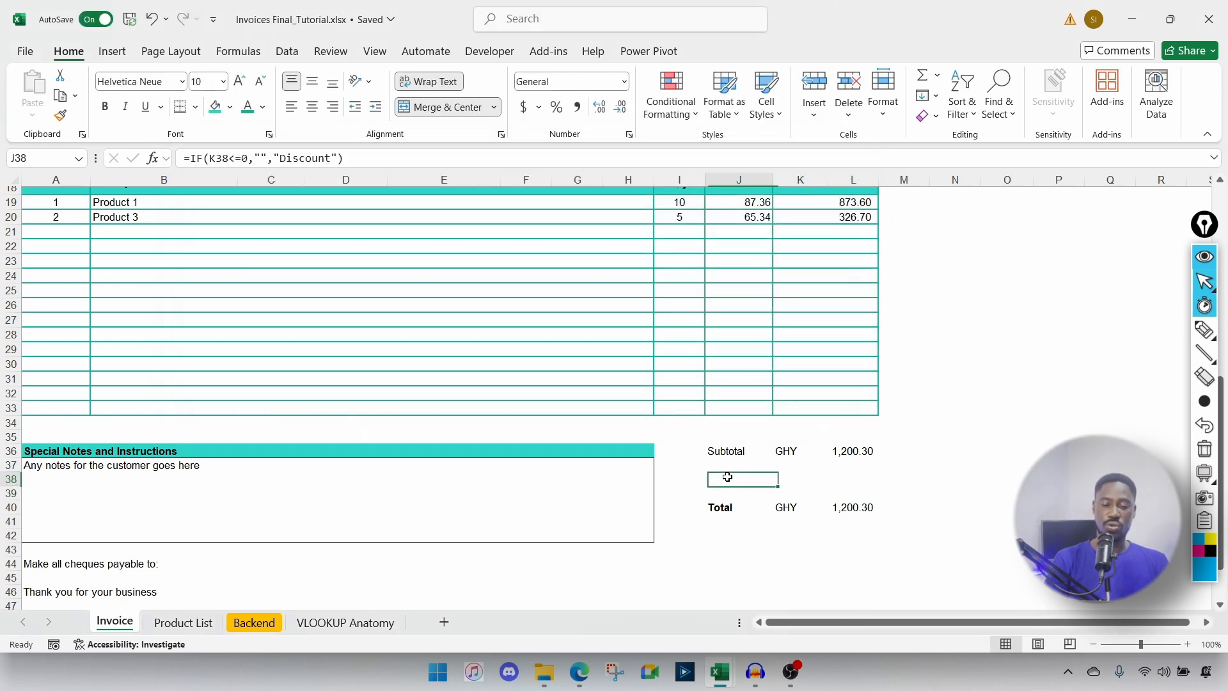
click(852, 475)
click(732, 477)
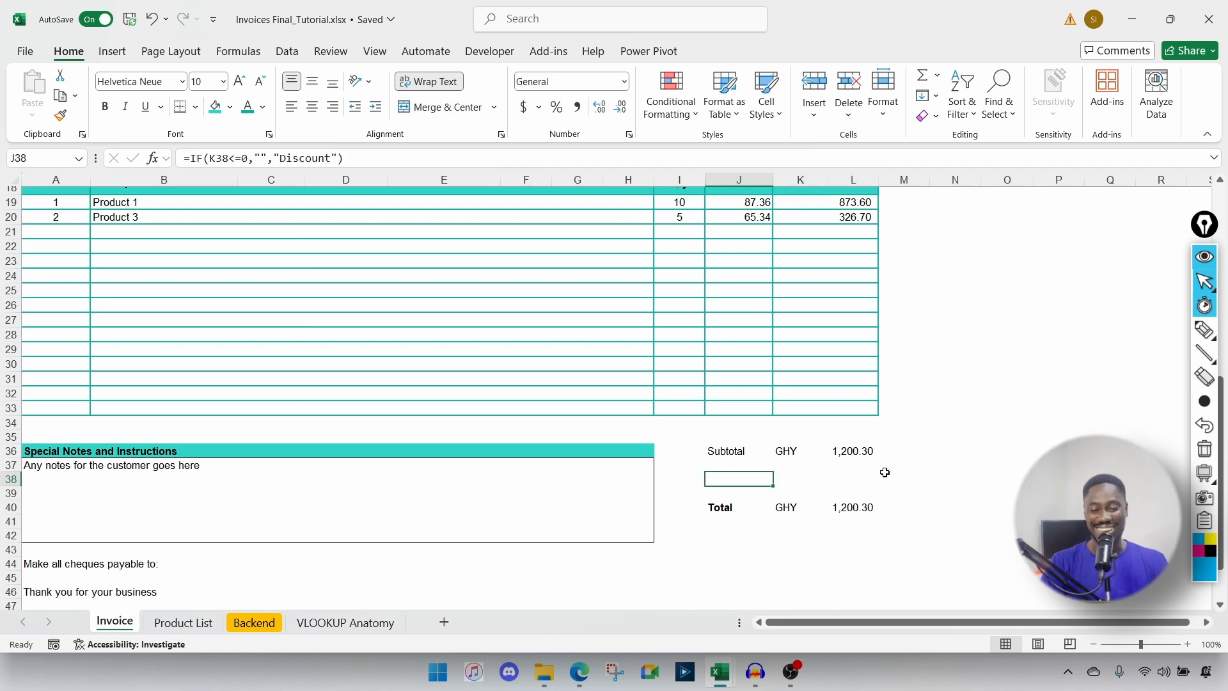
click(858, 480)
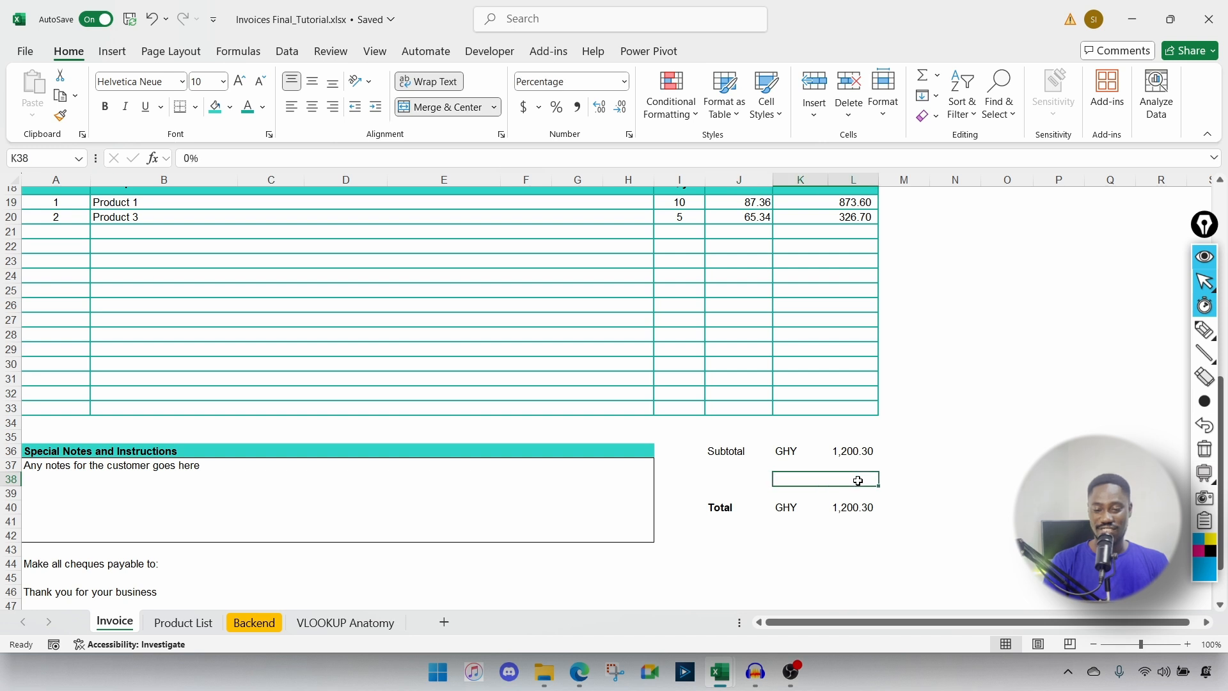
text(5)
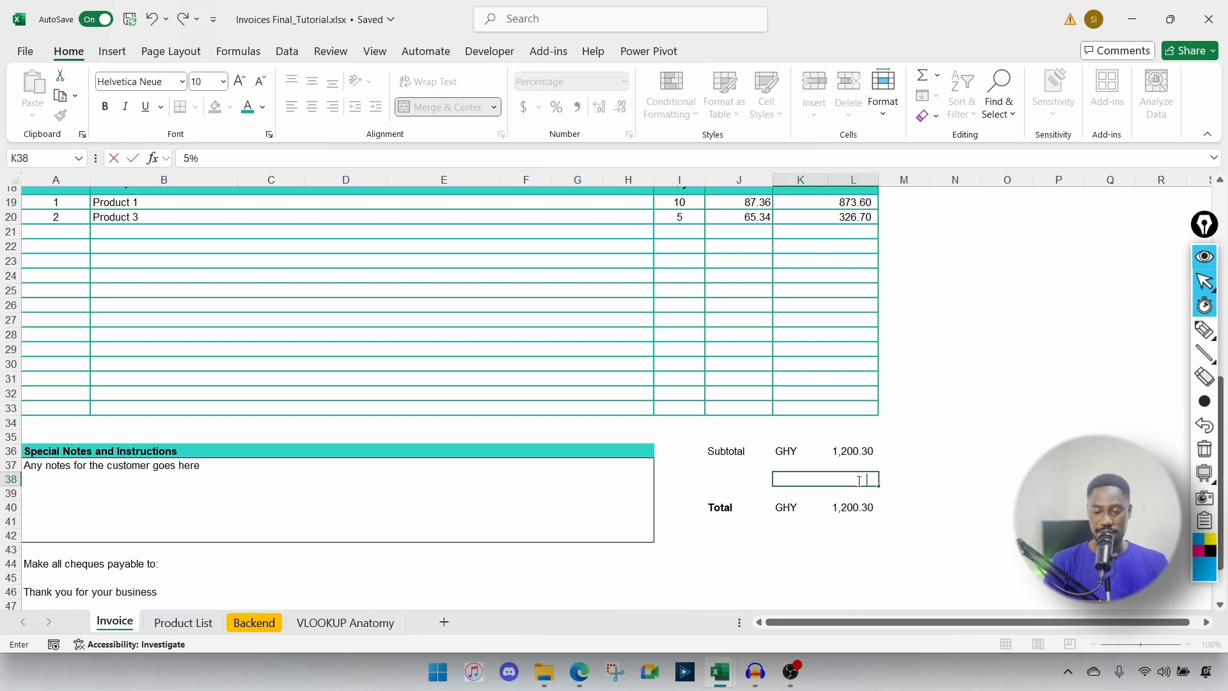
key(Return)
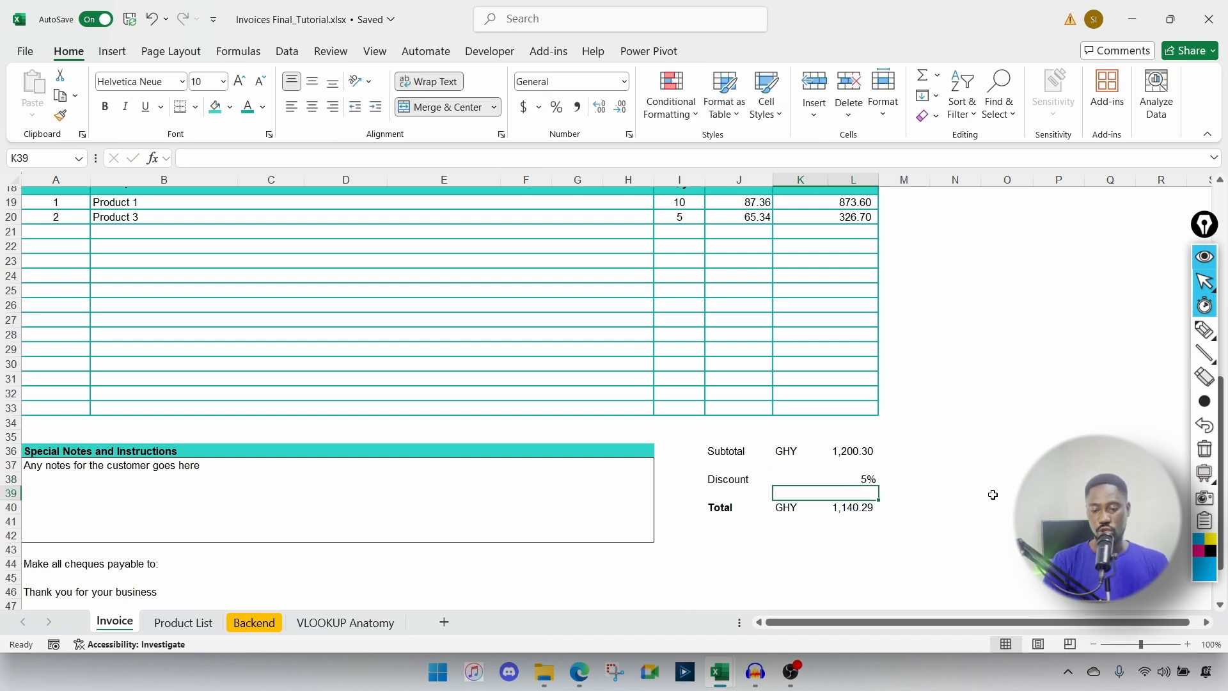
click(914, 485)
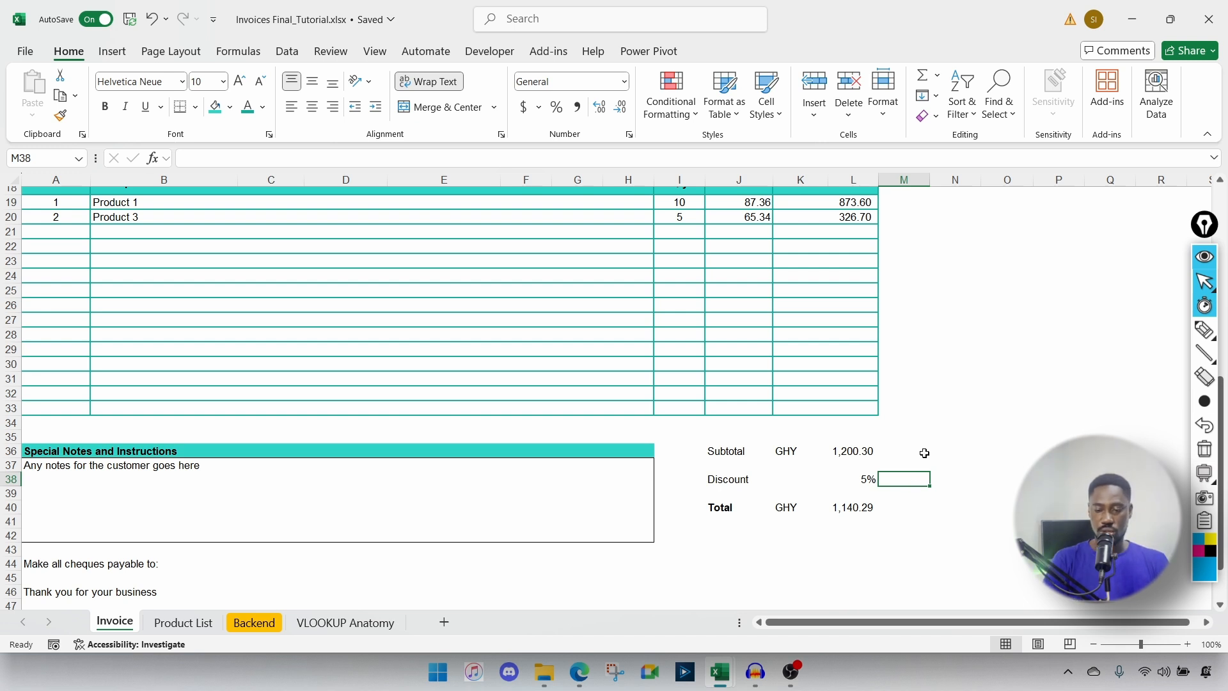
Step: Insert a left-arrow emoji from the emoji panel's 'arrow' search into M38
click(920, 455)
click(919, 480)
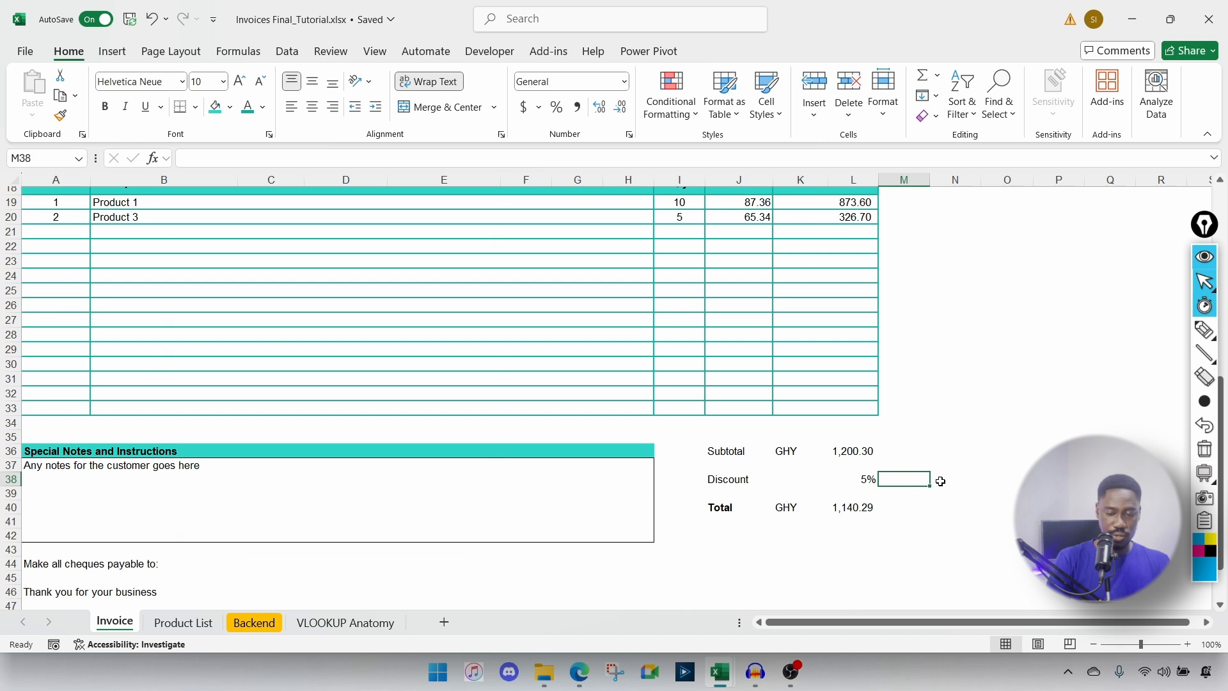
key(super+period)
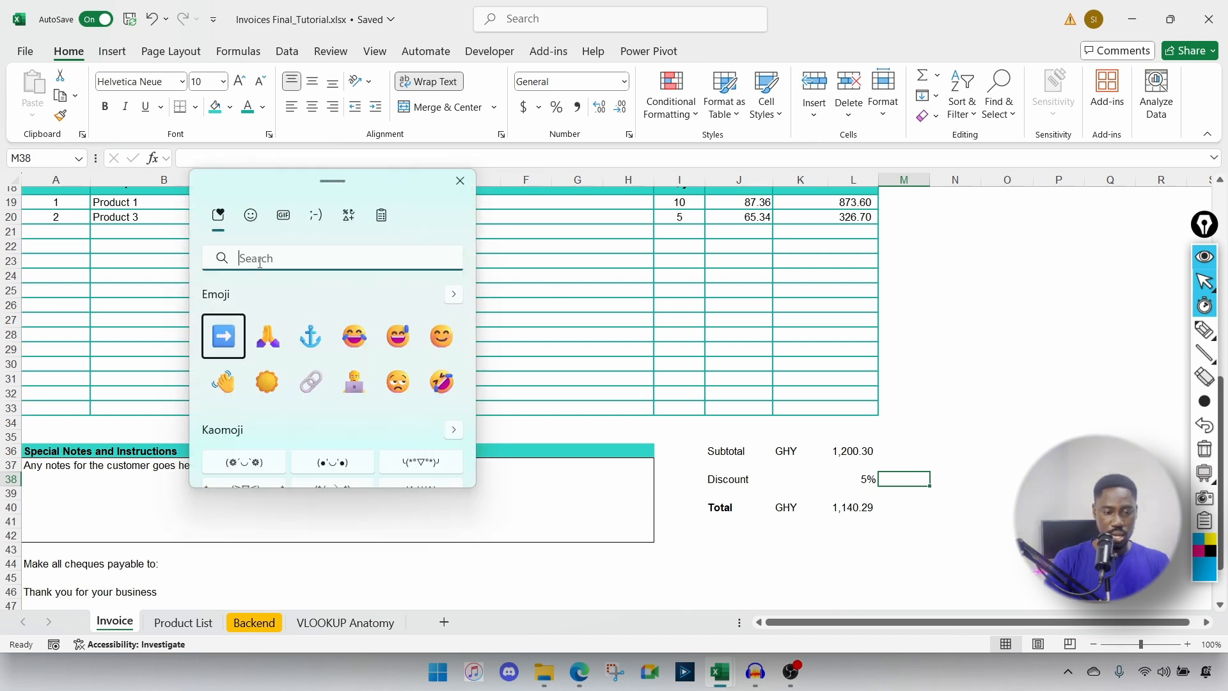
text(arrow)
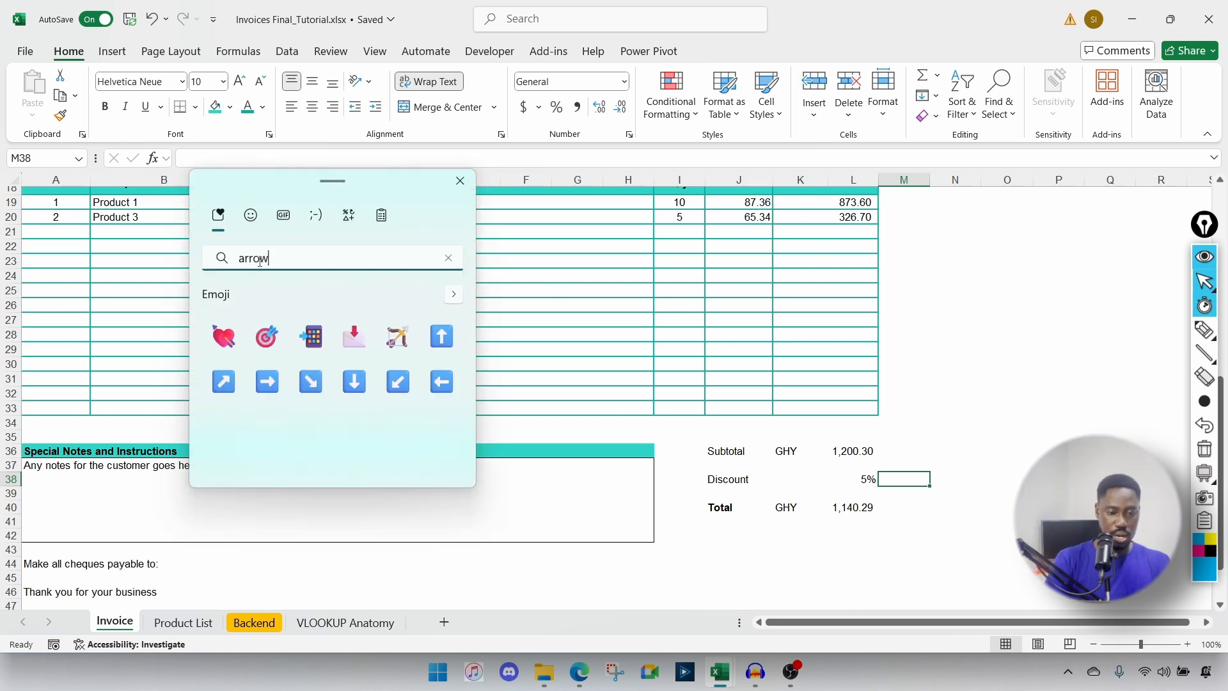
click(442, 382)
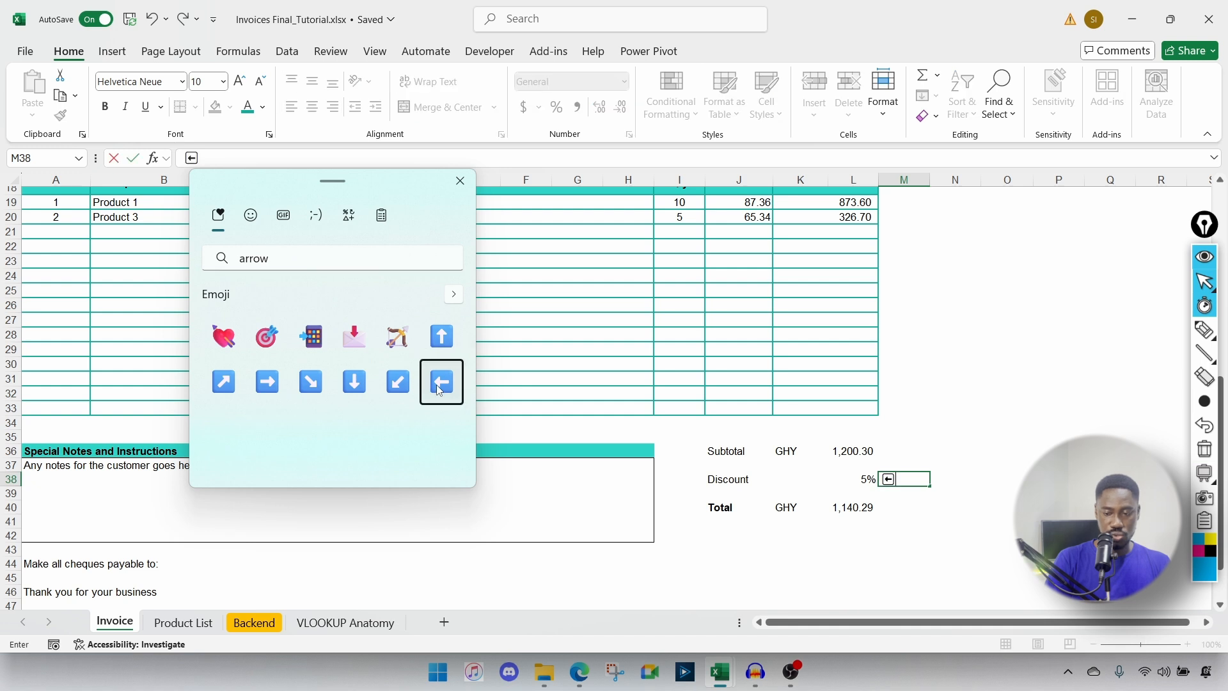
key(Return)
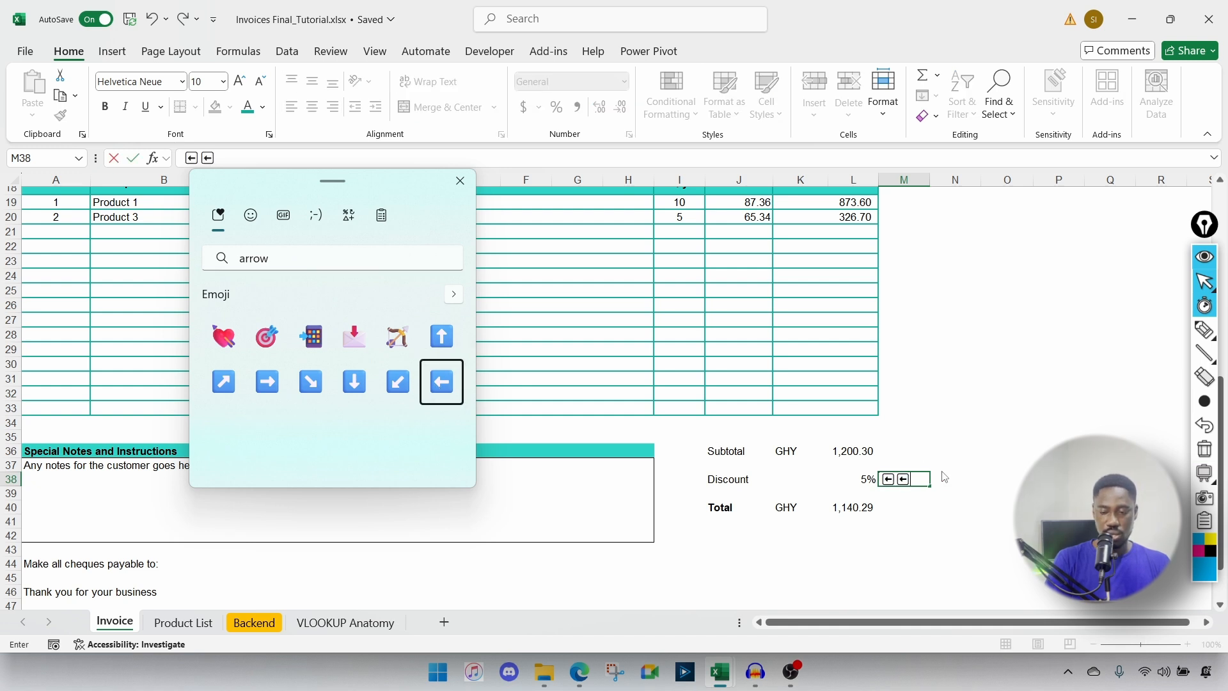
key(Escape)
key(BackSpace)
click(937, 477)
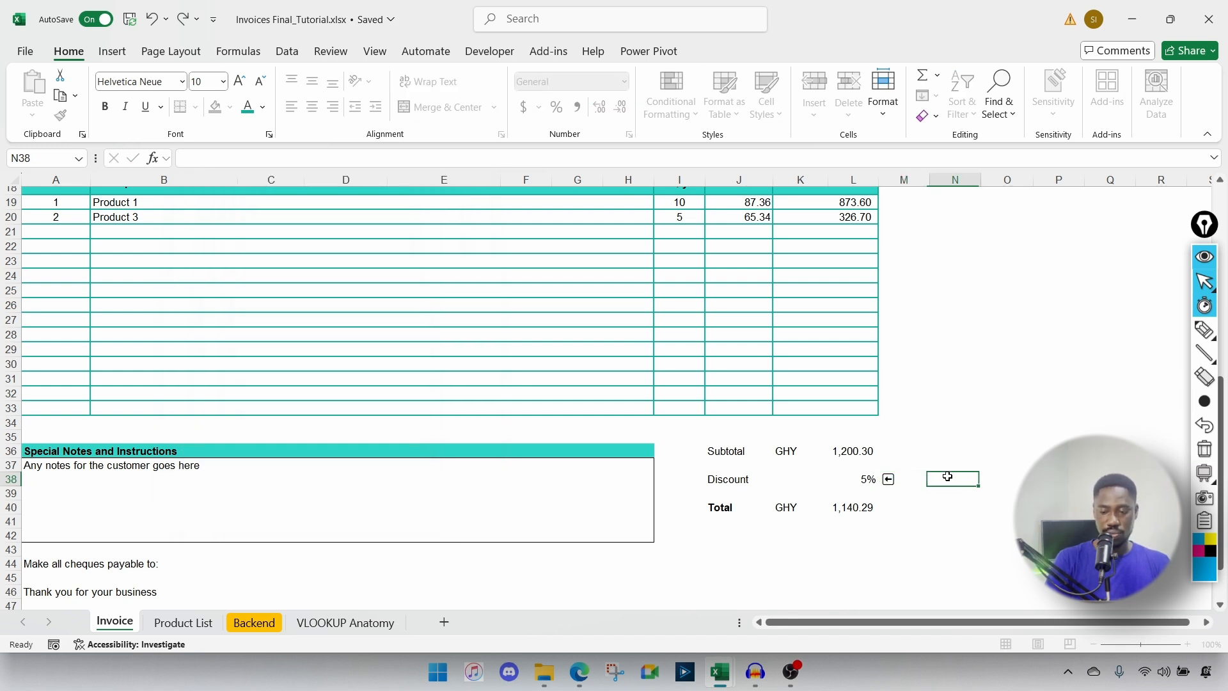
Step: Type the note 'Enter discount in cell L38 if applicable' into N38
text(E)
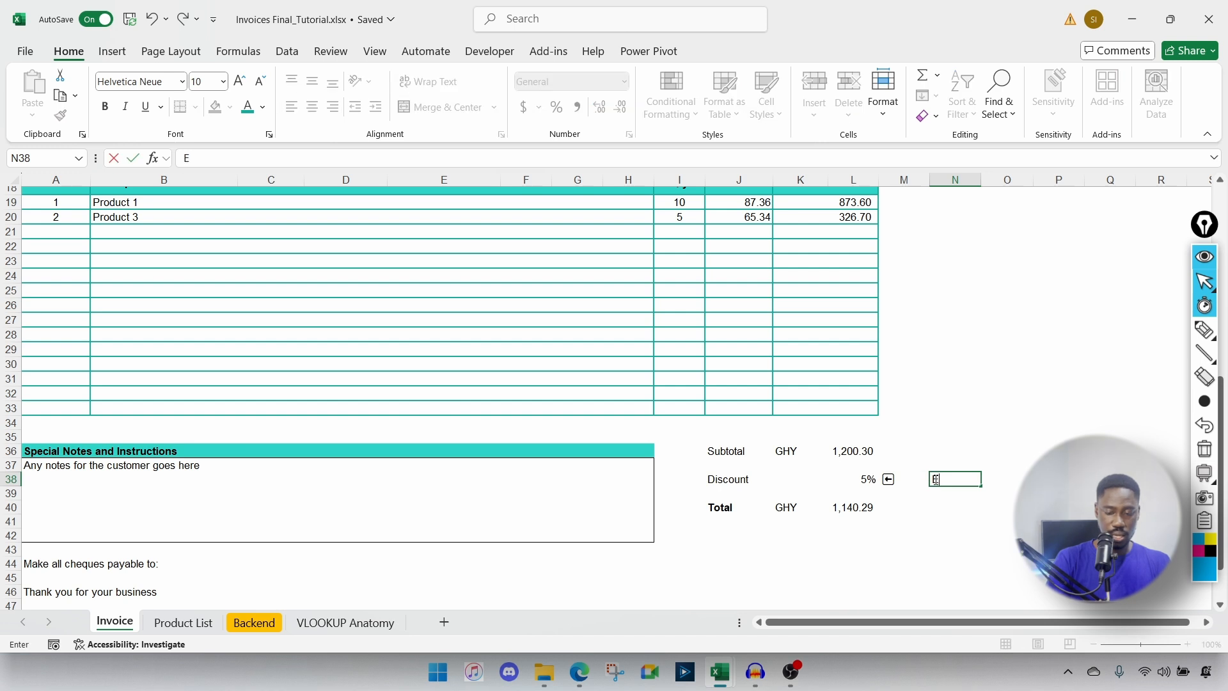
text(nter)
text(dis)
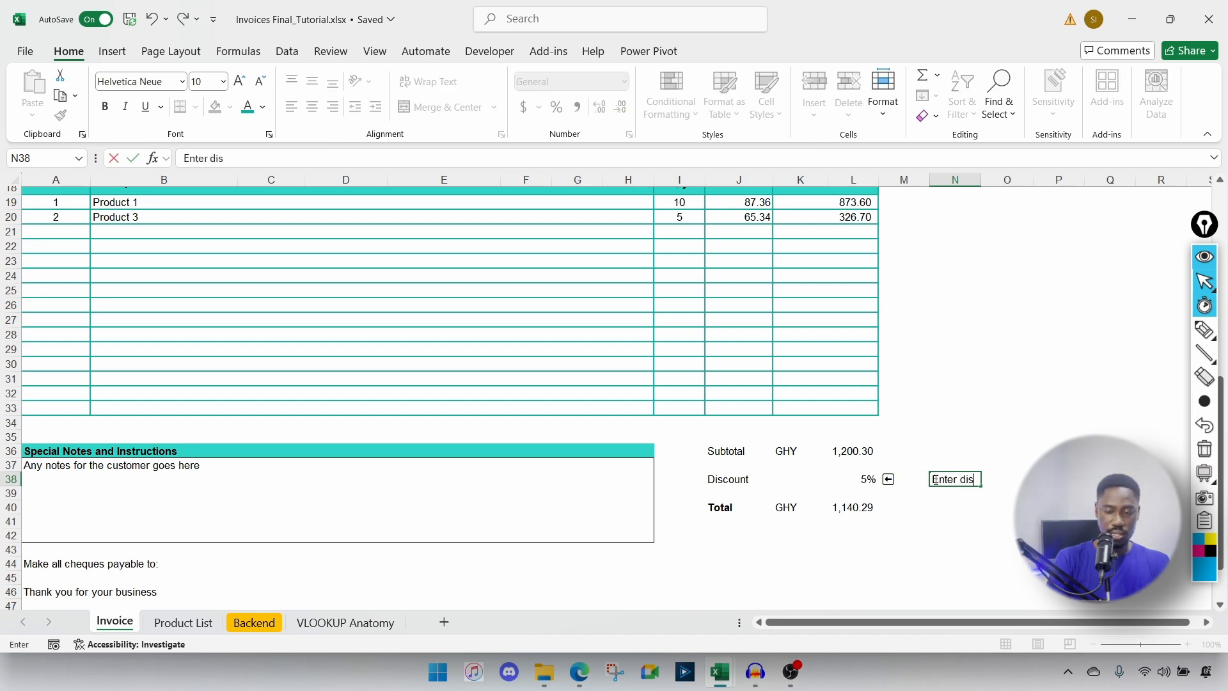
text(count in cell L3)
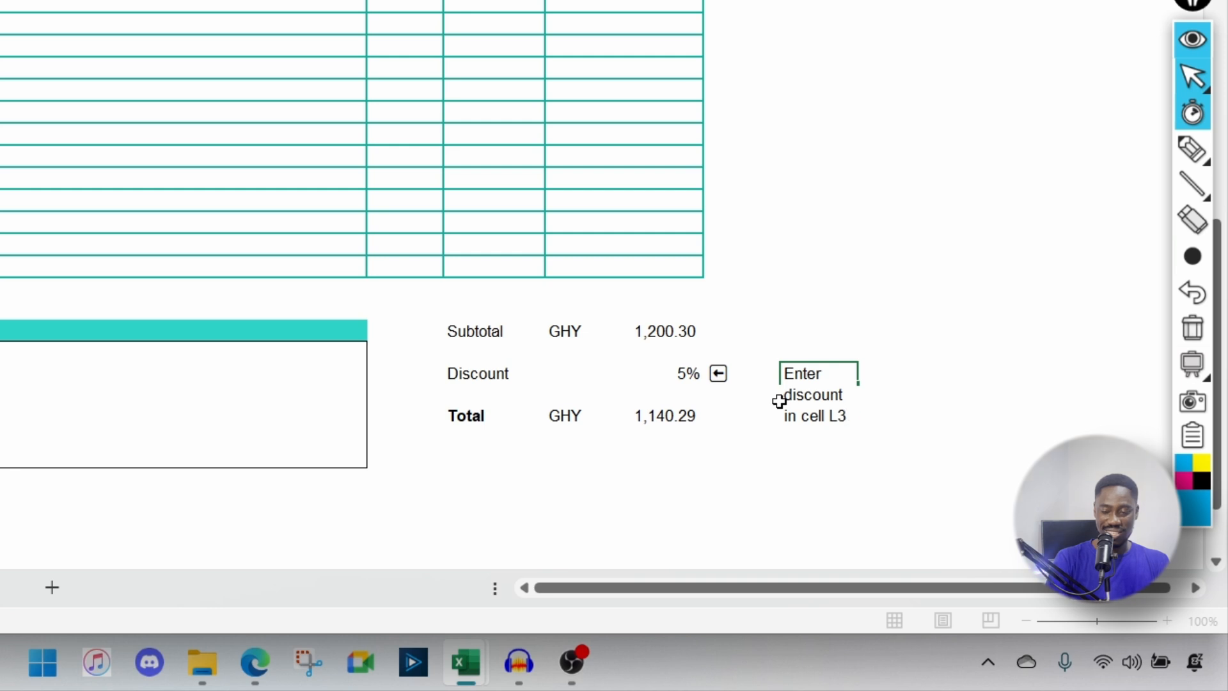
text(8 if)
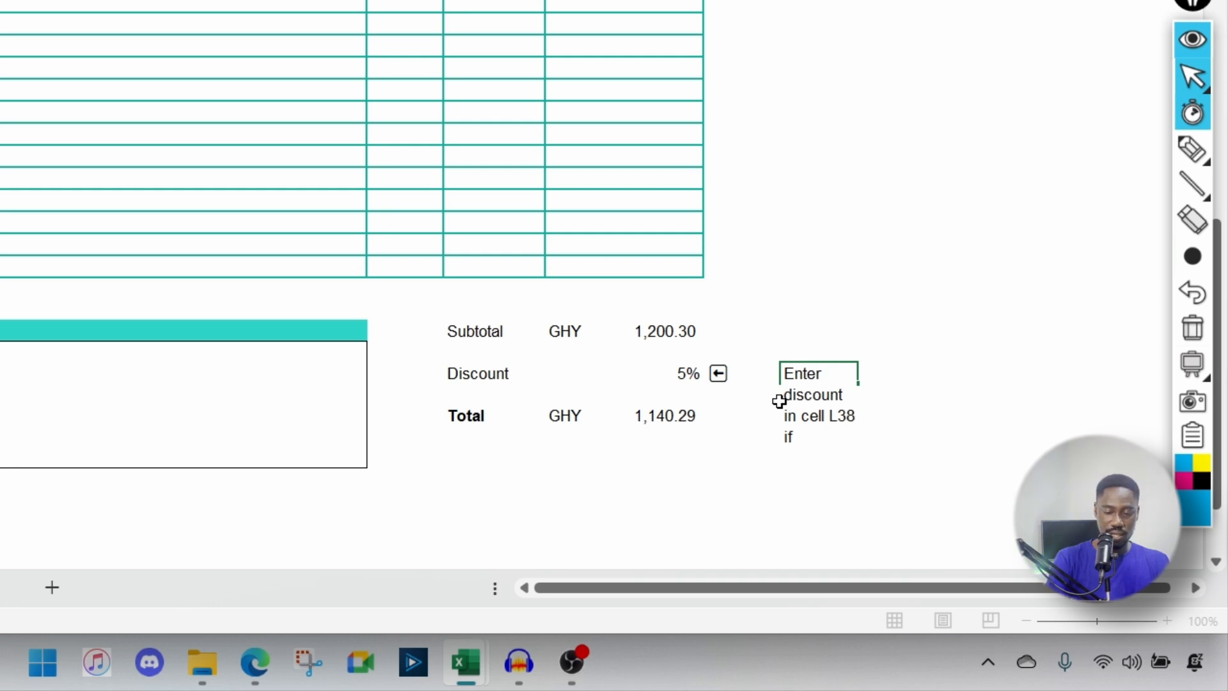
text( applicabl)
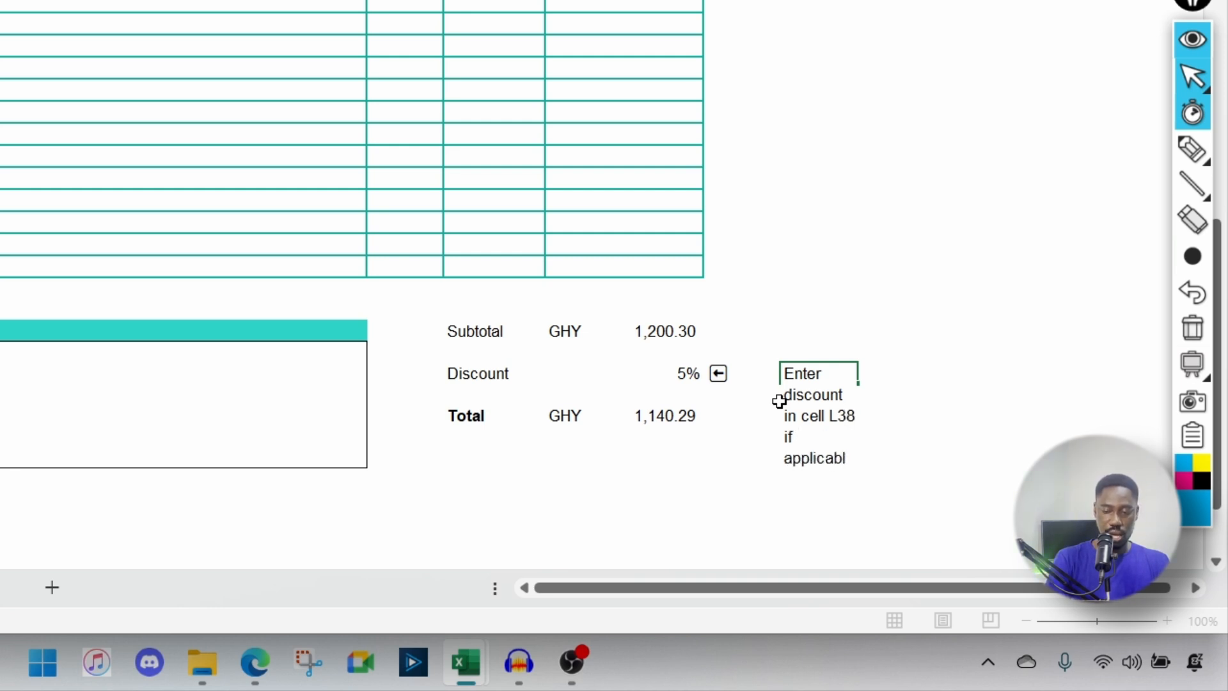
text(e)
key(Return)
Step: Merge the note across N38:P38 with Merge Across and align it left
click(799, 389)
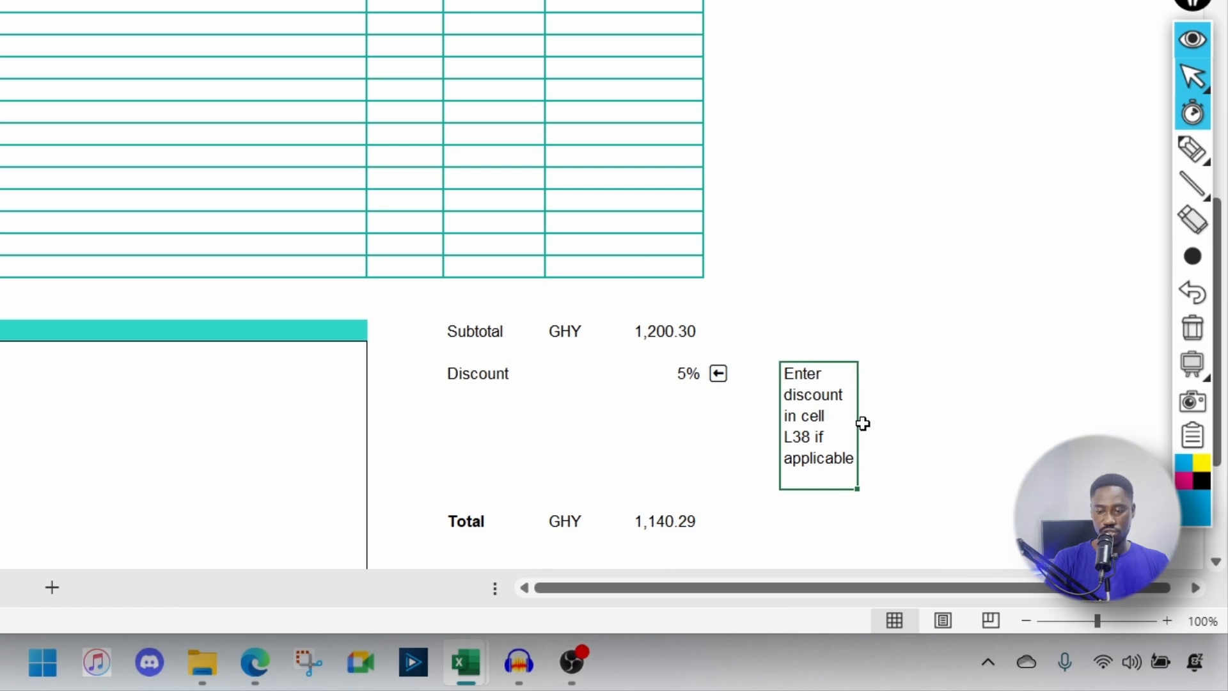
drag(860, 422, 934, 428)
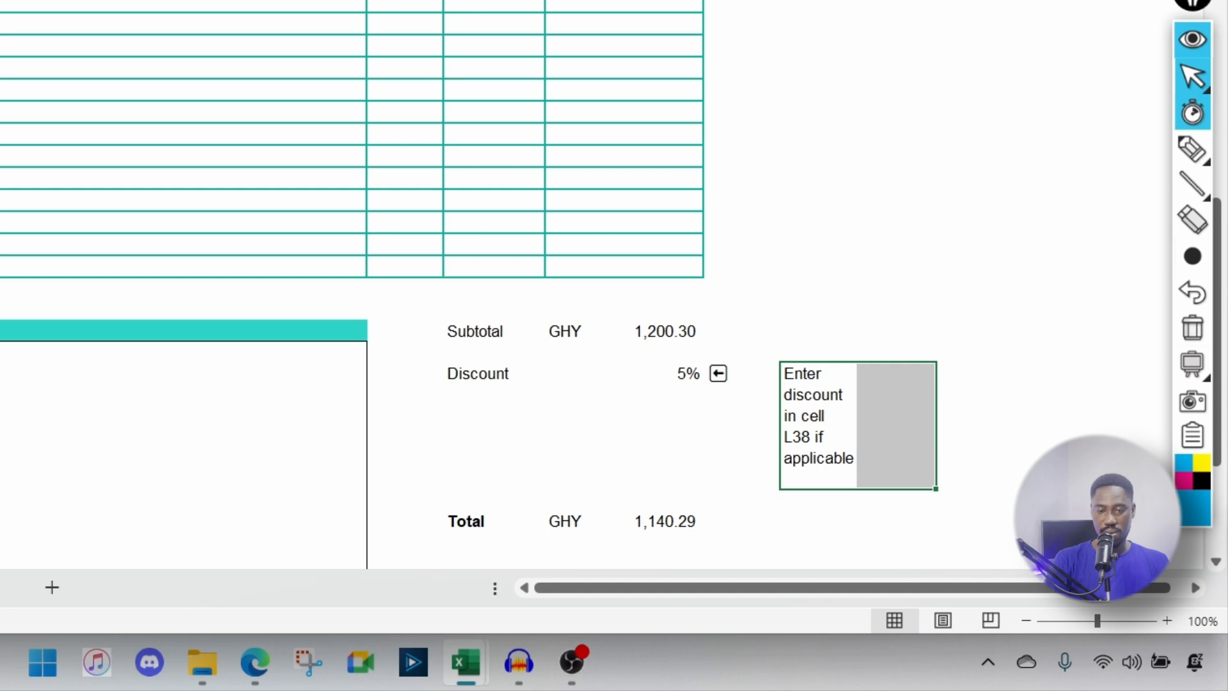
key(ctrl+z)
click(810, 415)
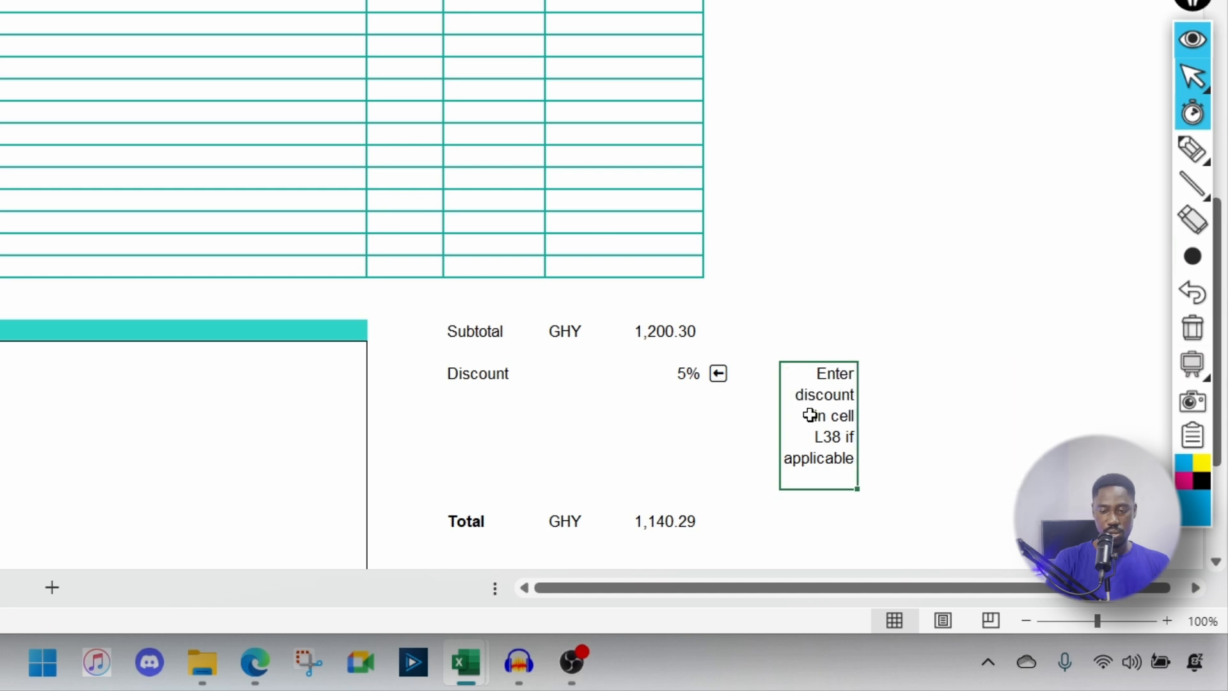
click(481, 96)
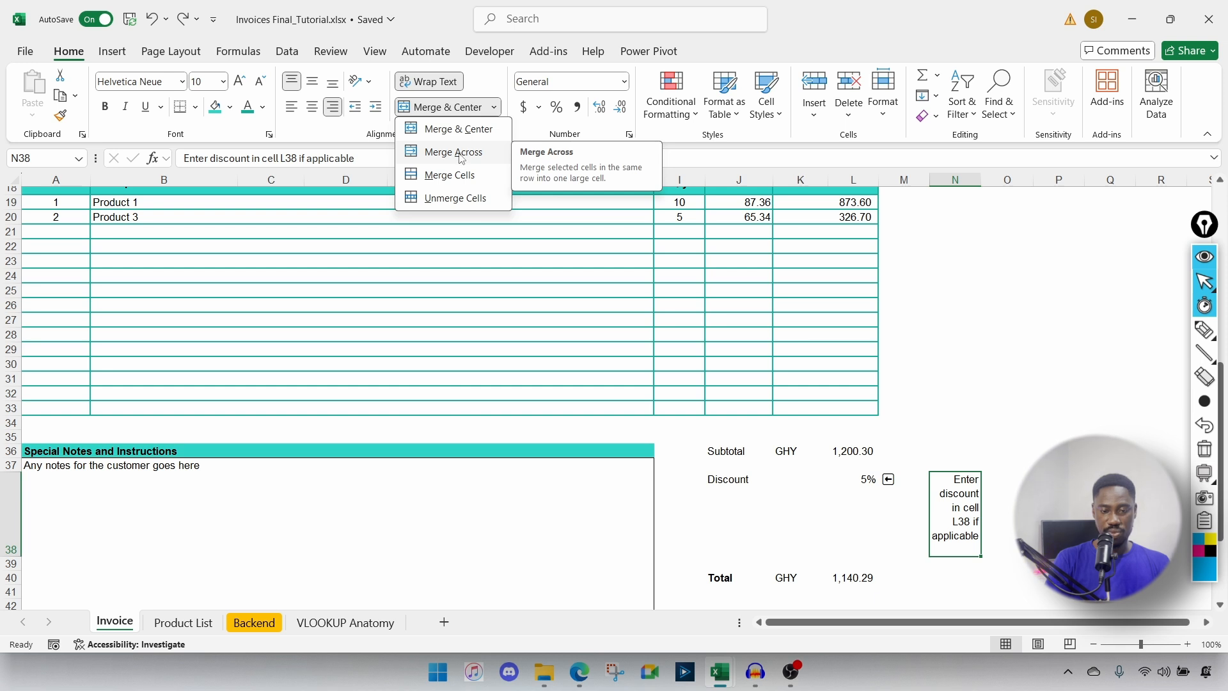
click(461, 154)
drag(955, 507, 1059, 509)
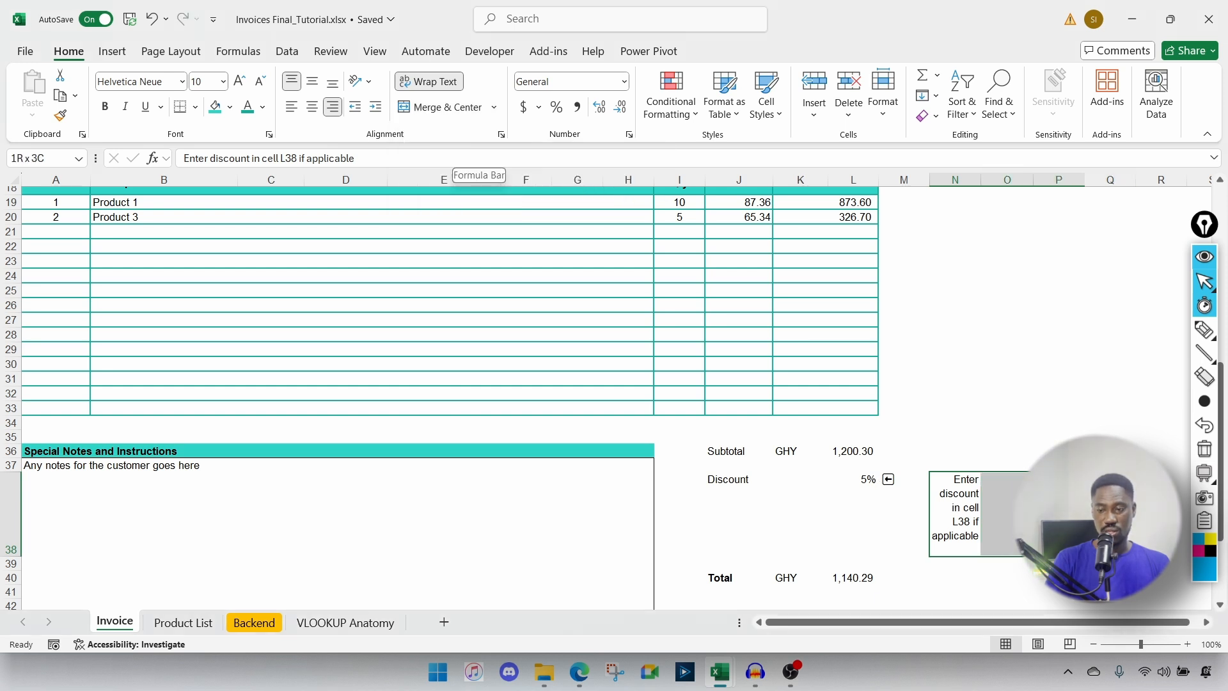
click(494, 107)
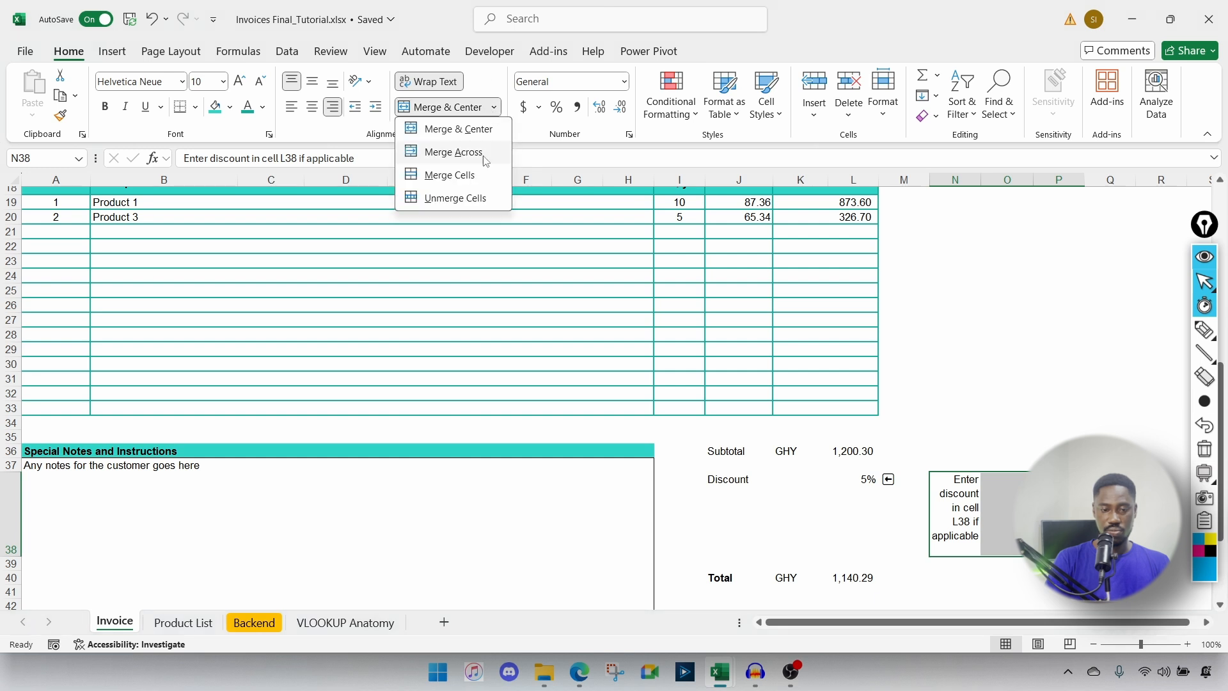
click(453, 152)
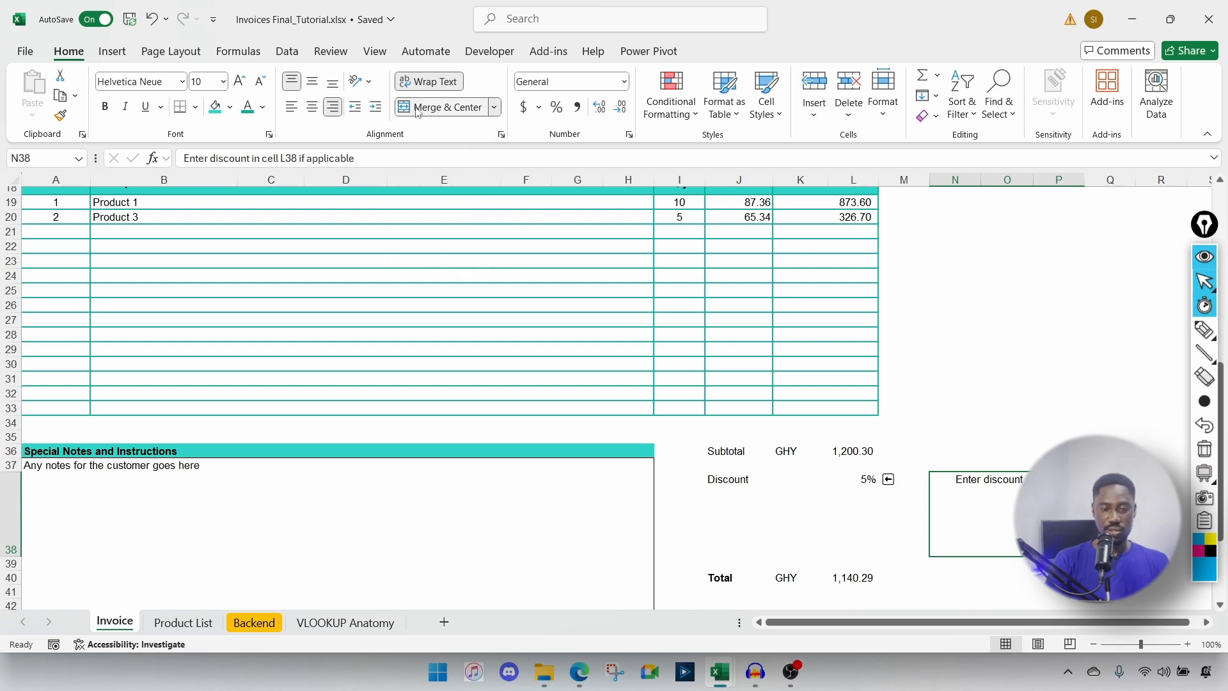
click(292, 109)
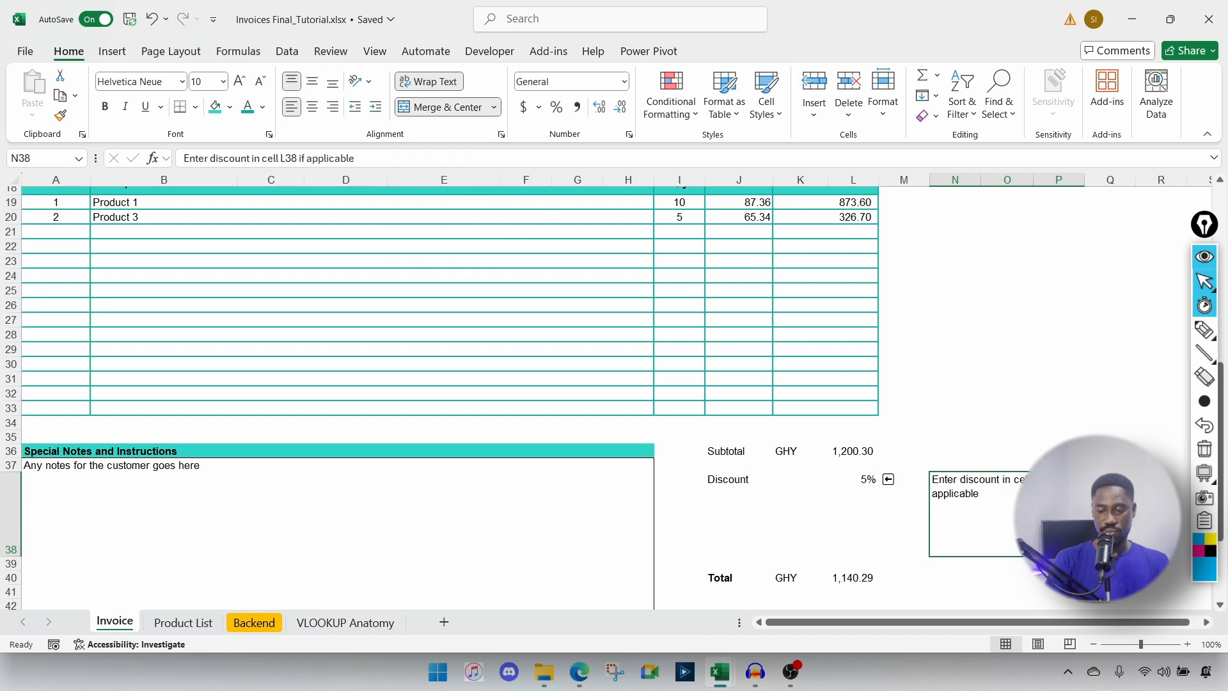
click(1015, 463)
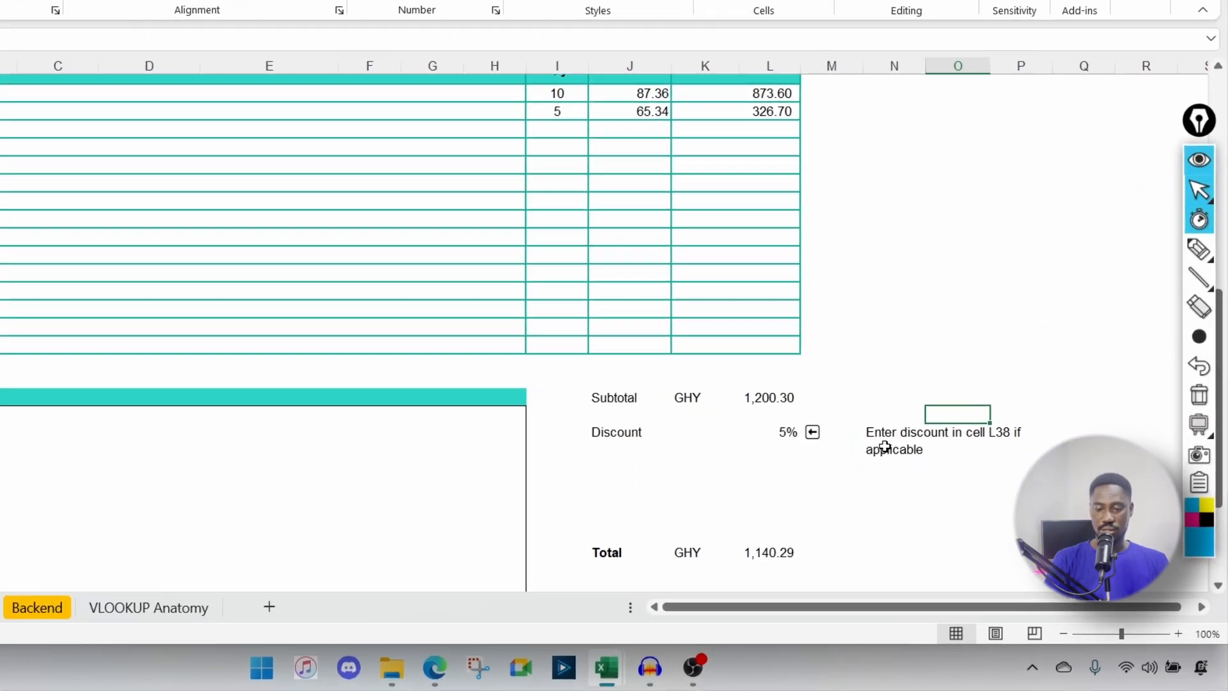
Step: Autofit row 38 to single-line height and shorten row 39 beneath it
click(766, 506)
click(654, 463)
scroll(653, 463, down, 1)
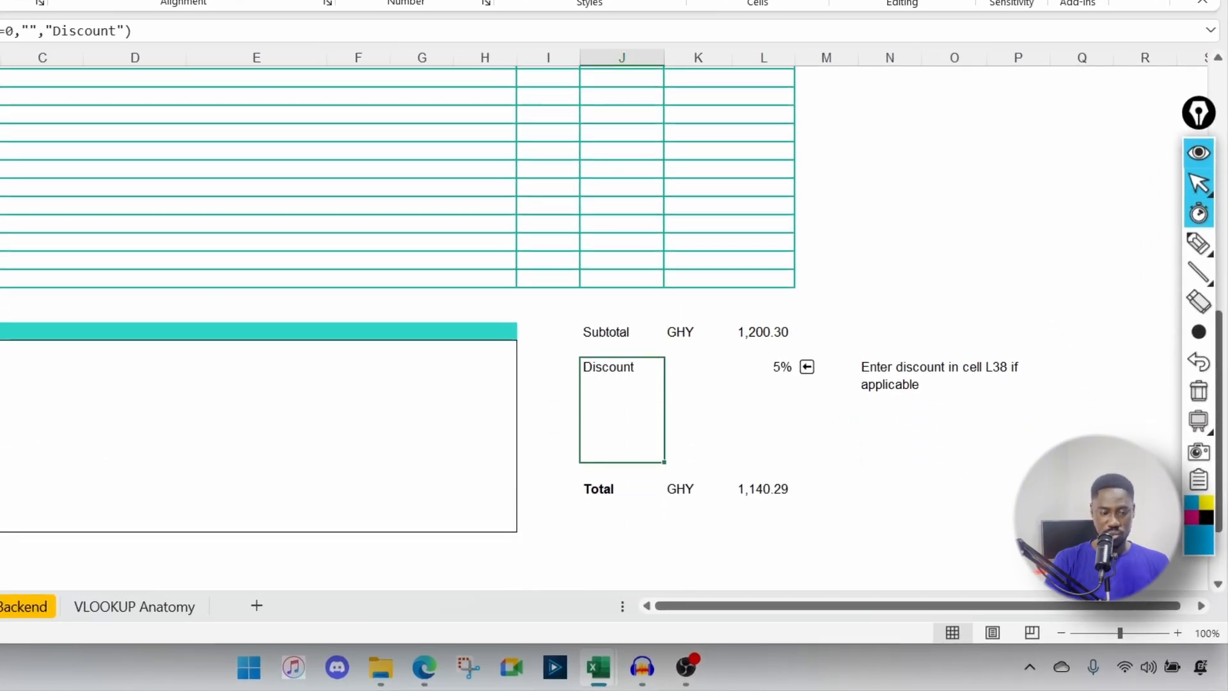
double_click(0, 462)
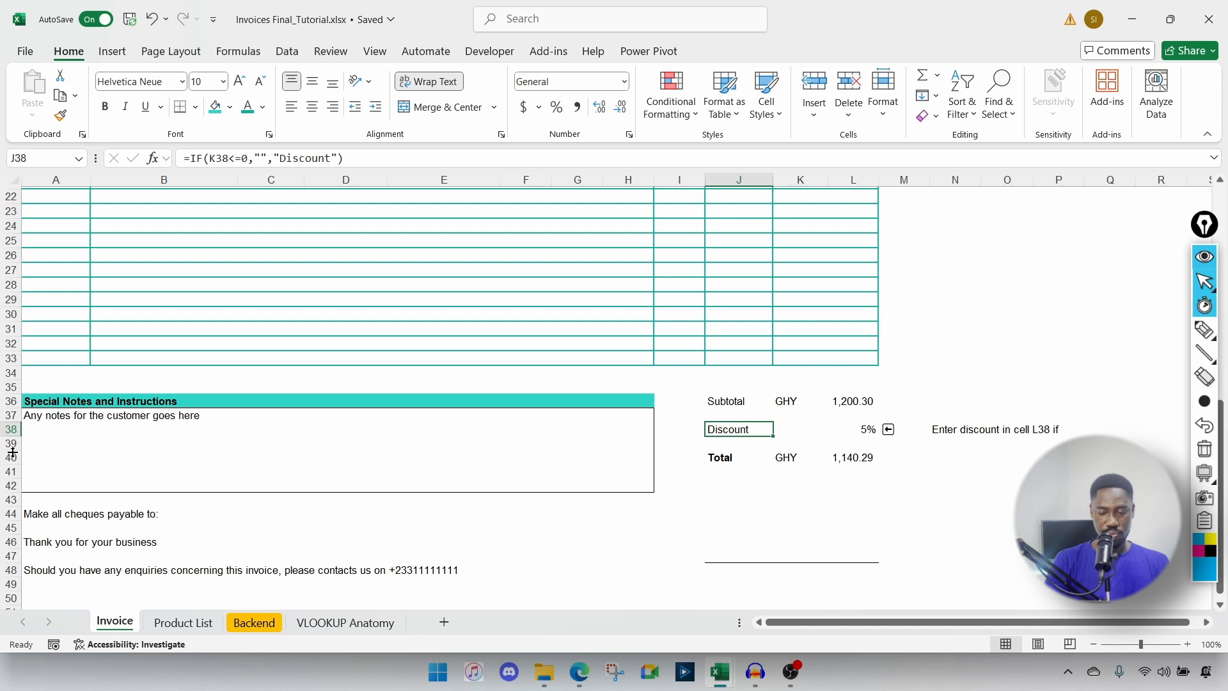
drag(12, 452, 13, 446)
Step: Select the discount note with its arrow, then columns A through L
click(960, 429)
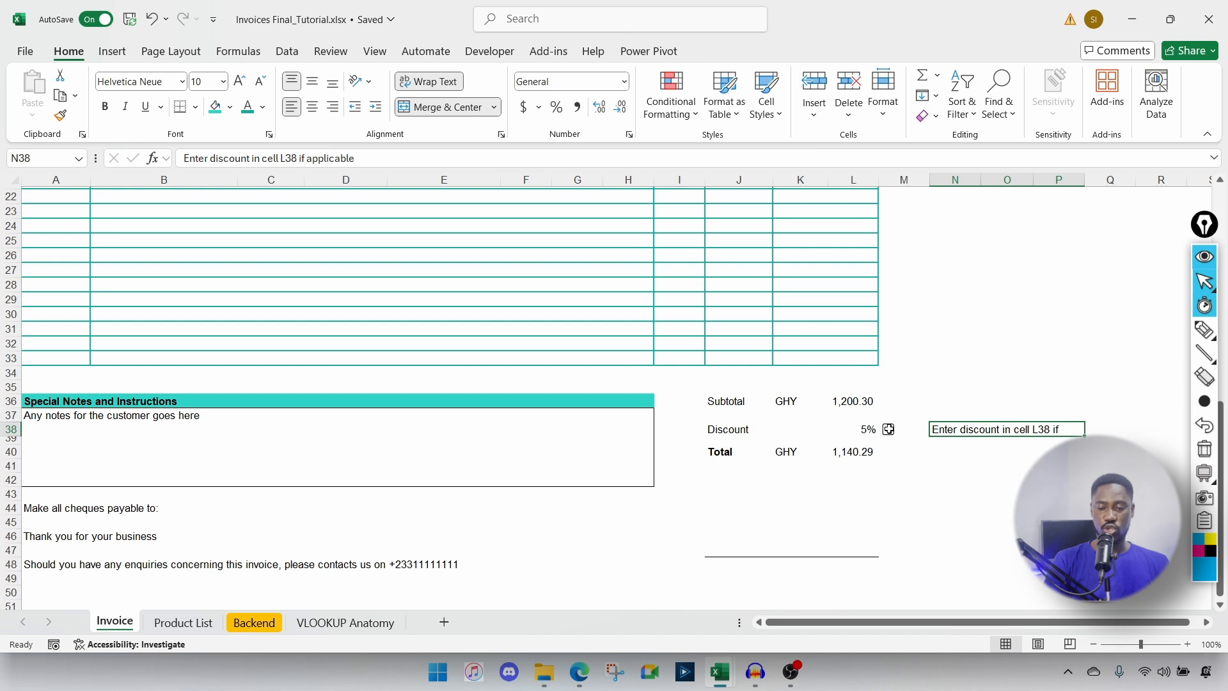
drag(889, 424, 1000, 430)
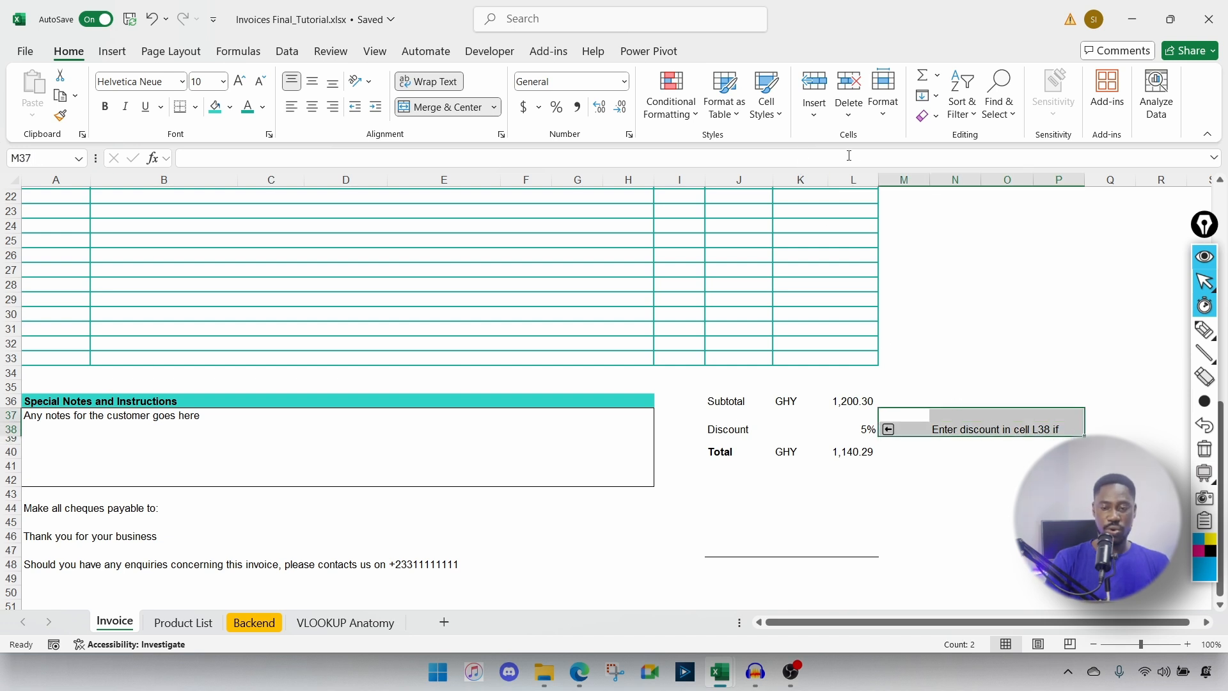
drag(853, 179, 48, 191)
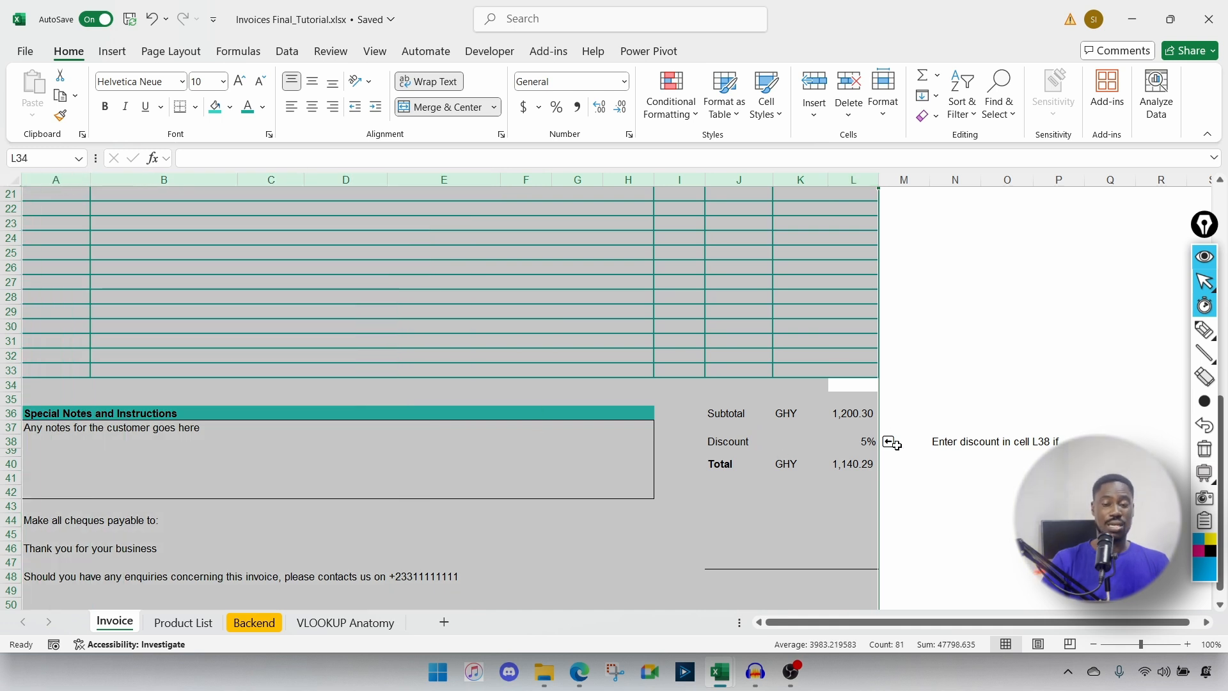
scroll(894, 444, down, 3)
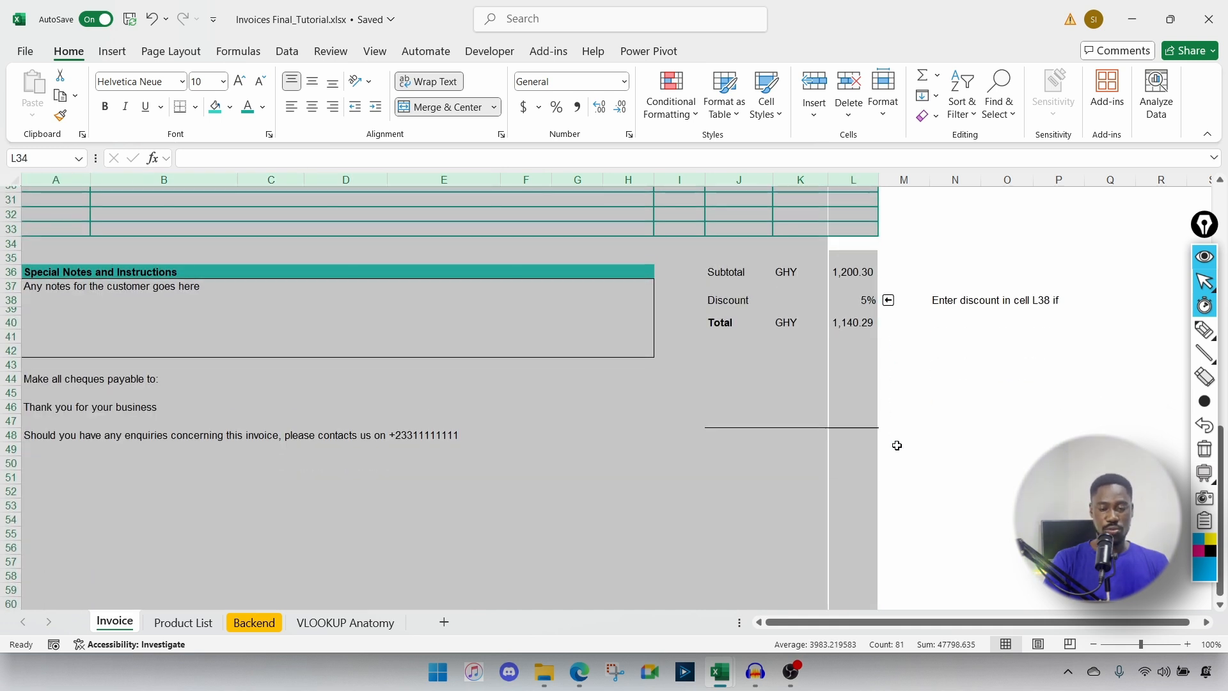
scroll(895, 444, up, 10)
scroll(850, 476, up, 5)
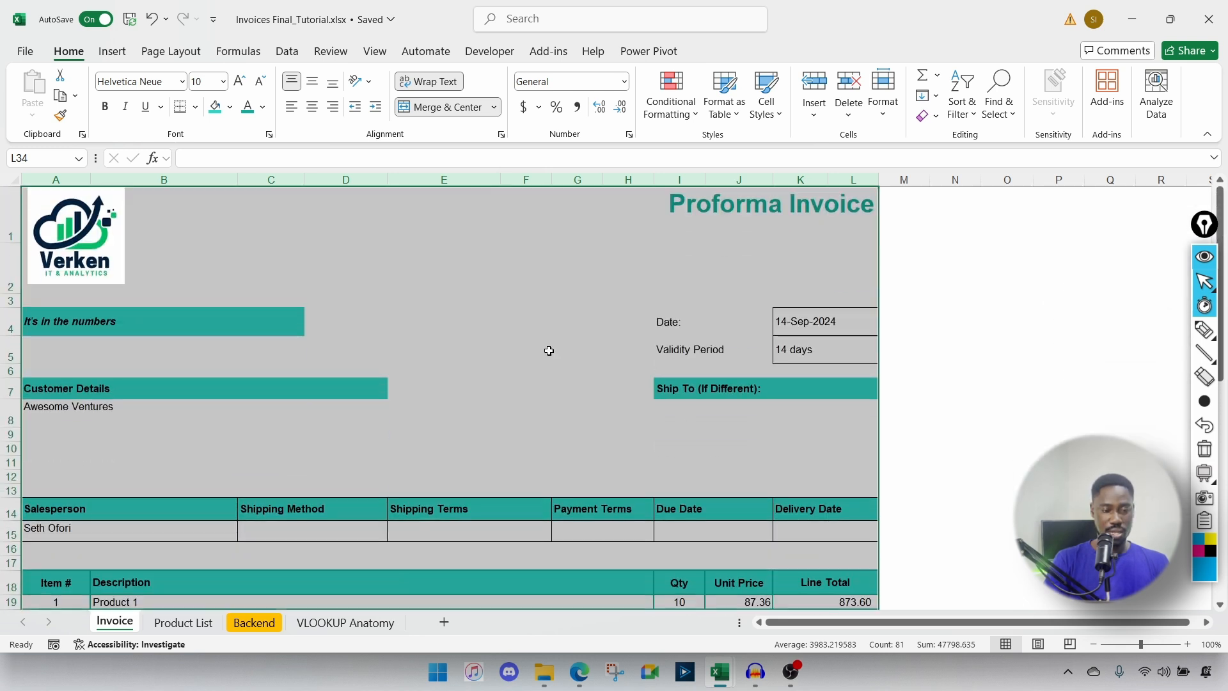
Step: Delete the four blank rows 9–12 below Customer Details
click(421, 306)
scroll(421, 307, down, 2)
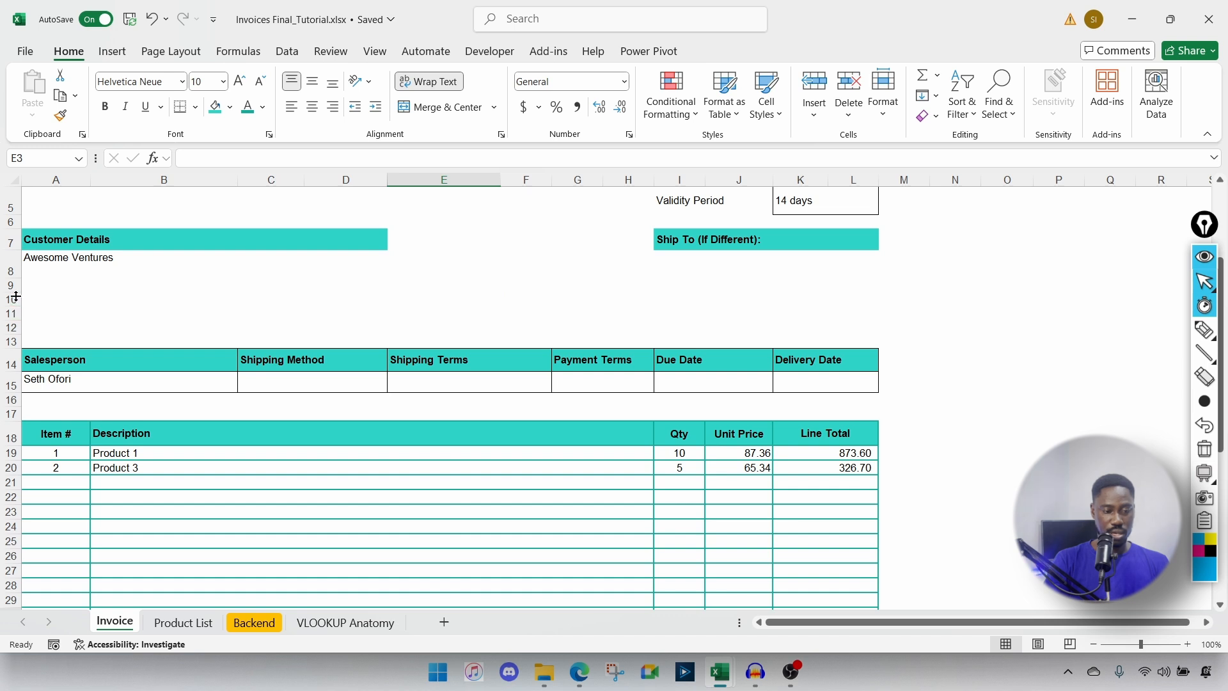
drag(11, 291, 9, 326)
right_click(9, 328)
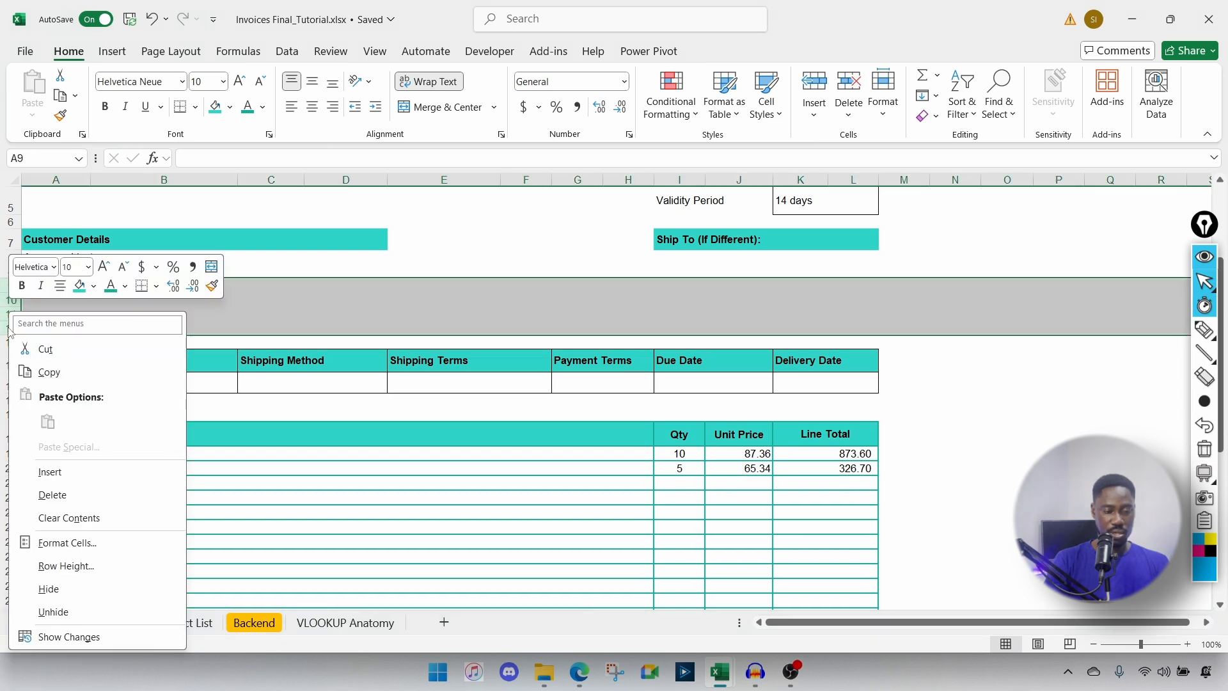
click(78, 503)
click(453, 412)
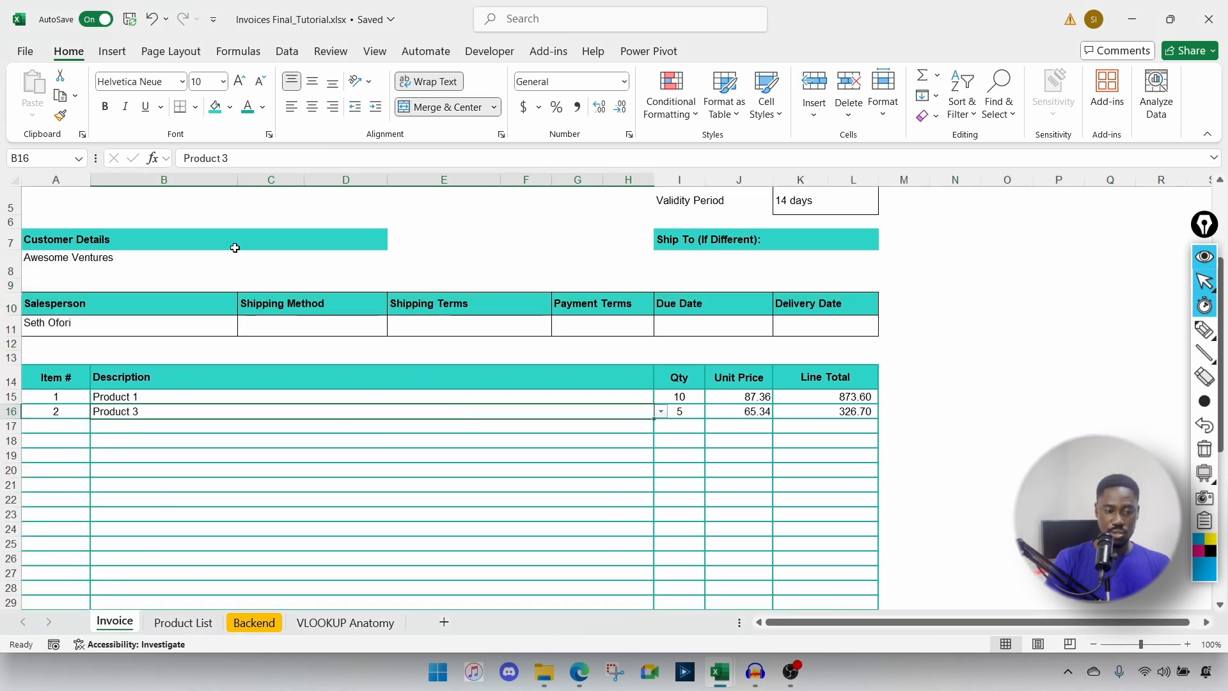
drag(56, 180, 855, 200)
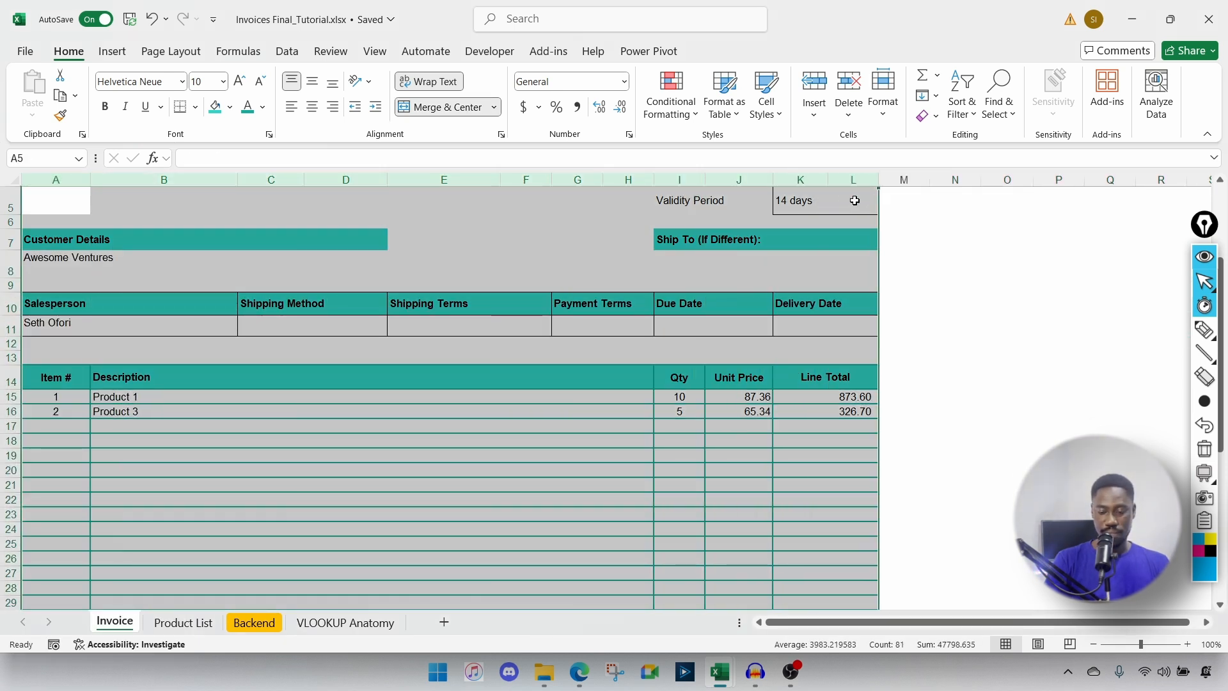
Step: Page forward and back through the 5-page print preview, then return to the sheet
key(ctrl+p)
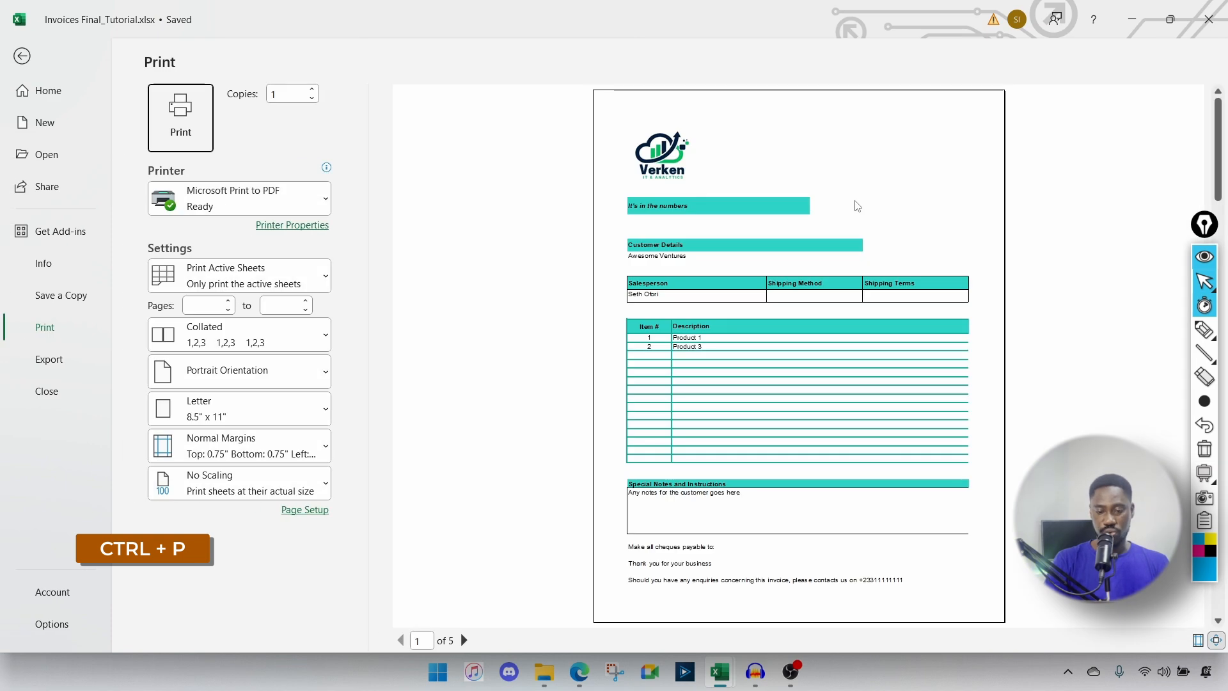
click(464, 640)
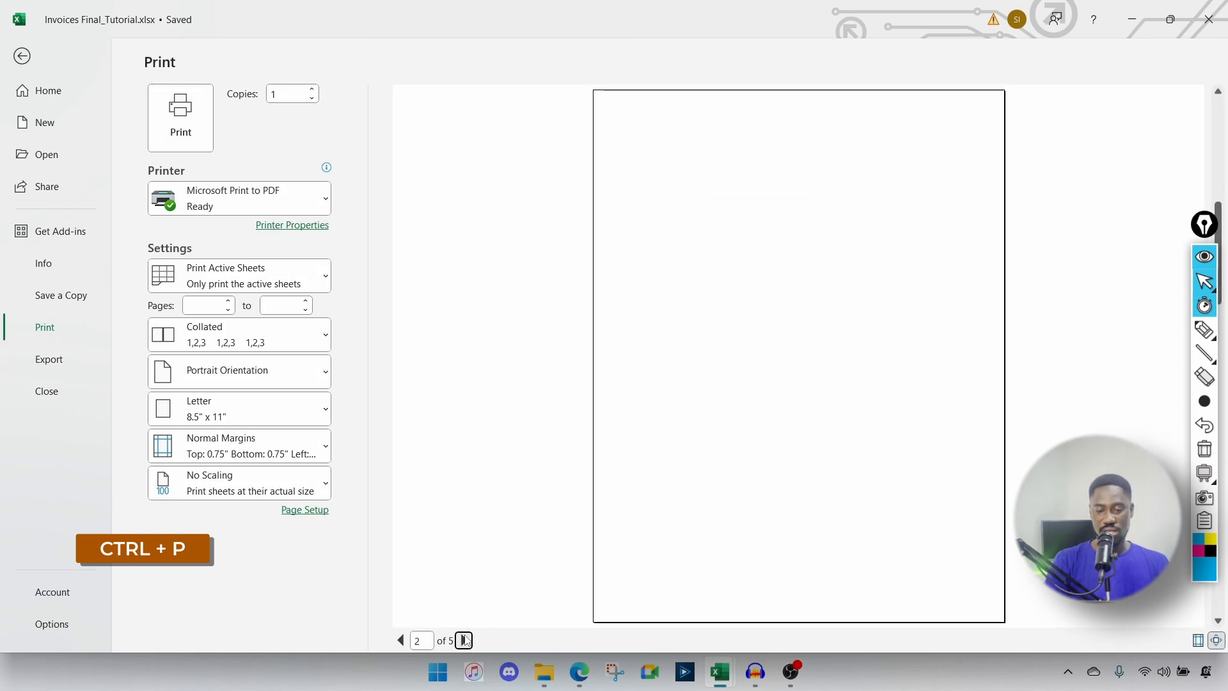
click(465, 640)
click(465, 640)
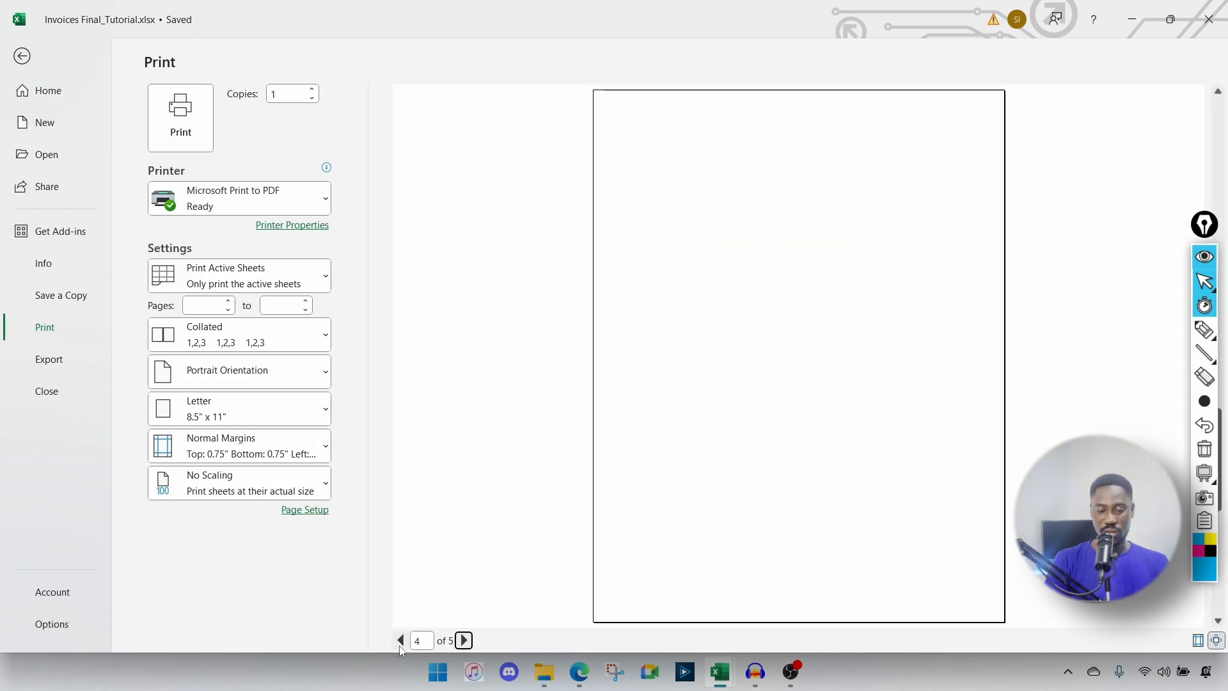
click(400, 645)
click(400, 644)
click(400, 645)
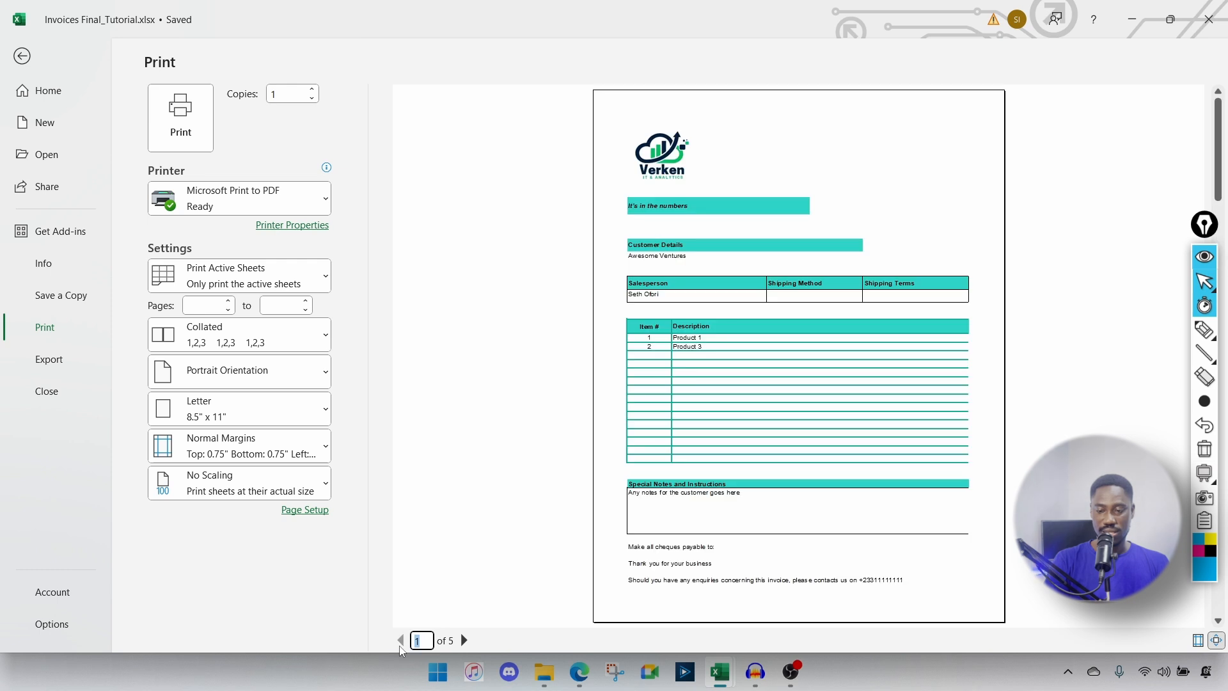
key(Escape)
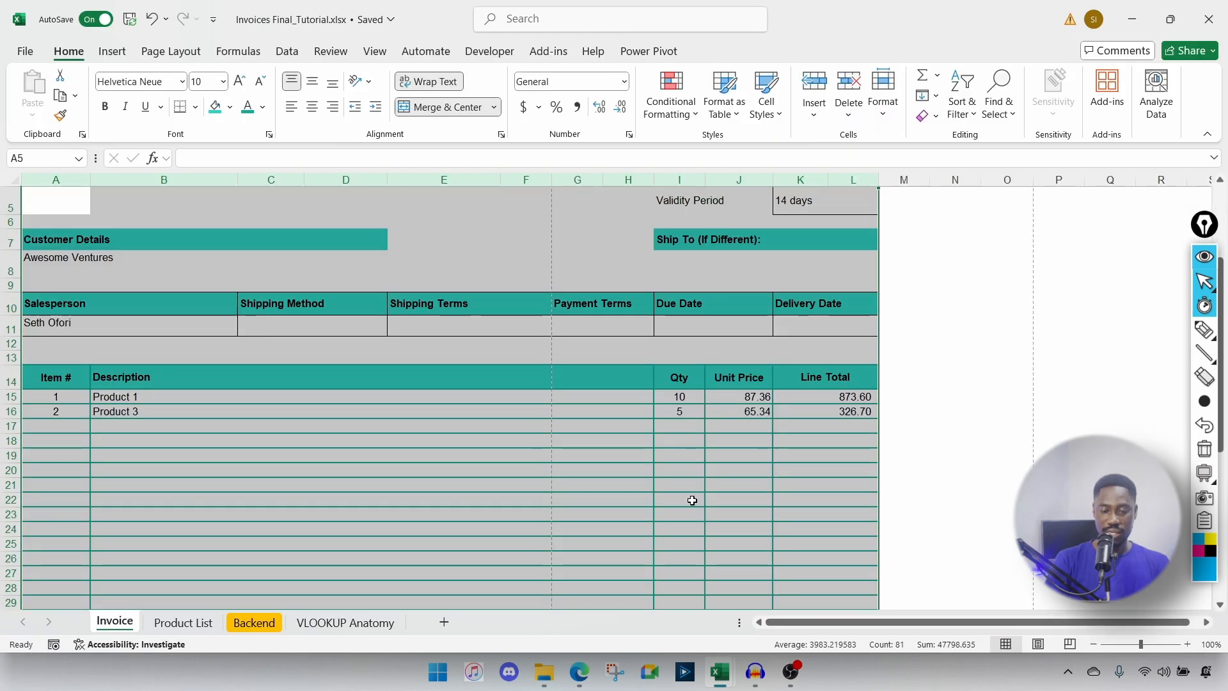
click(708, 491)
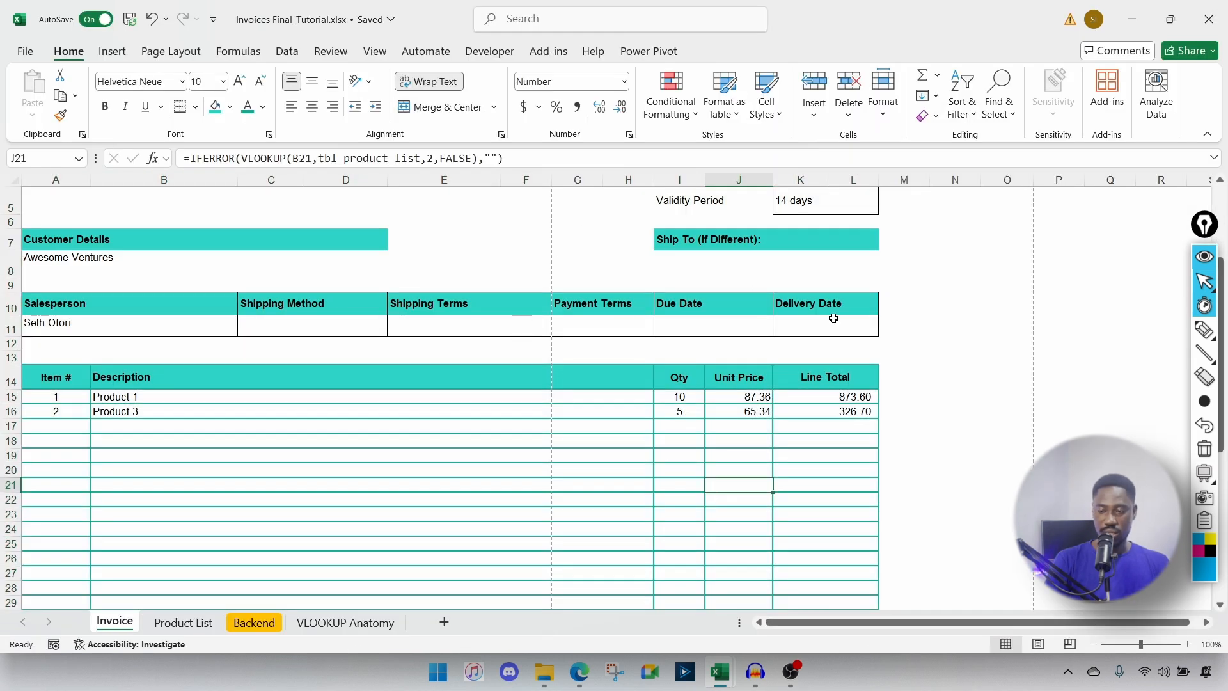
mouse_move(1205, 282)
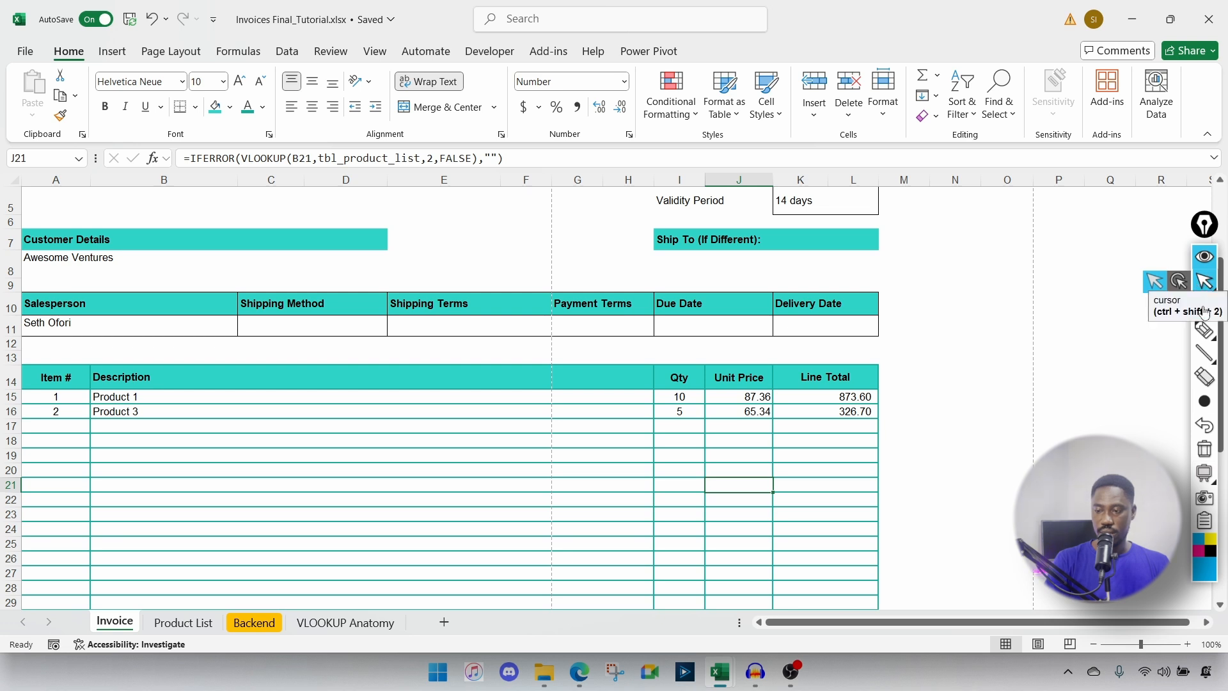
click(1206, 334)
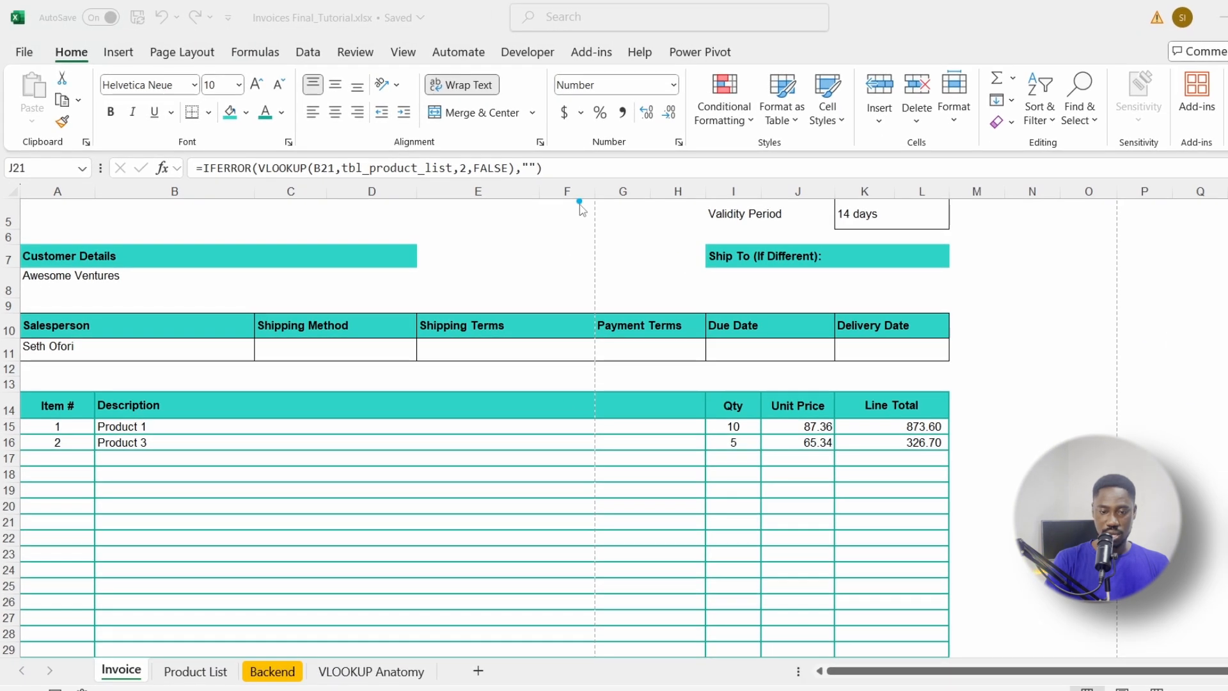
drag(537, 188, 535, 428)
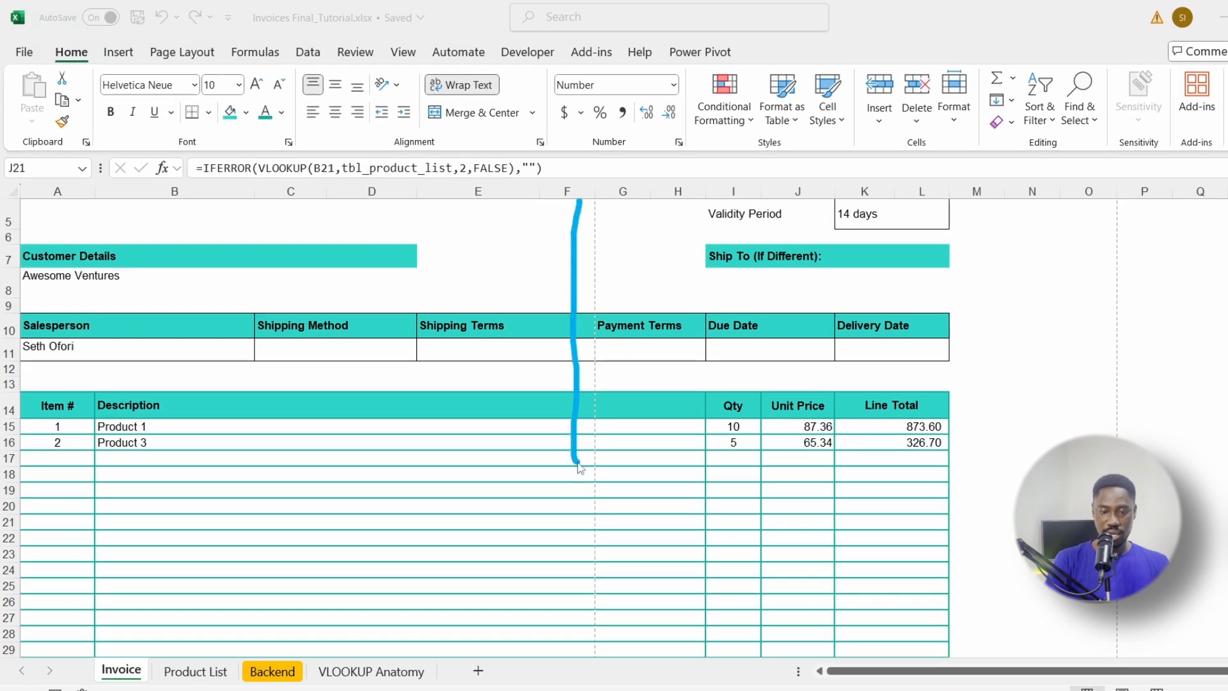
mouse_move(578, 465)
mouse_down()
mouse_move(604, 646)
mouse_move(633, 345)
mouse_move(588, 207)
mouse_up()
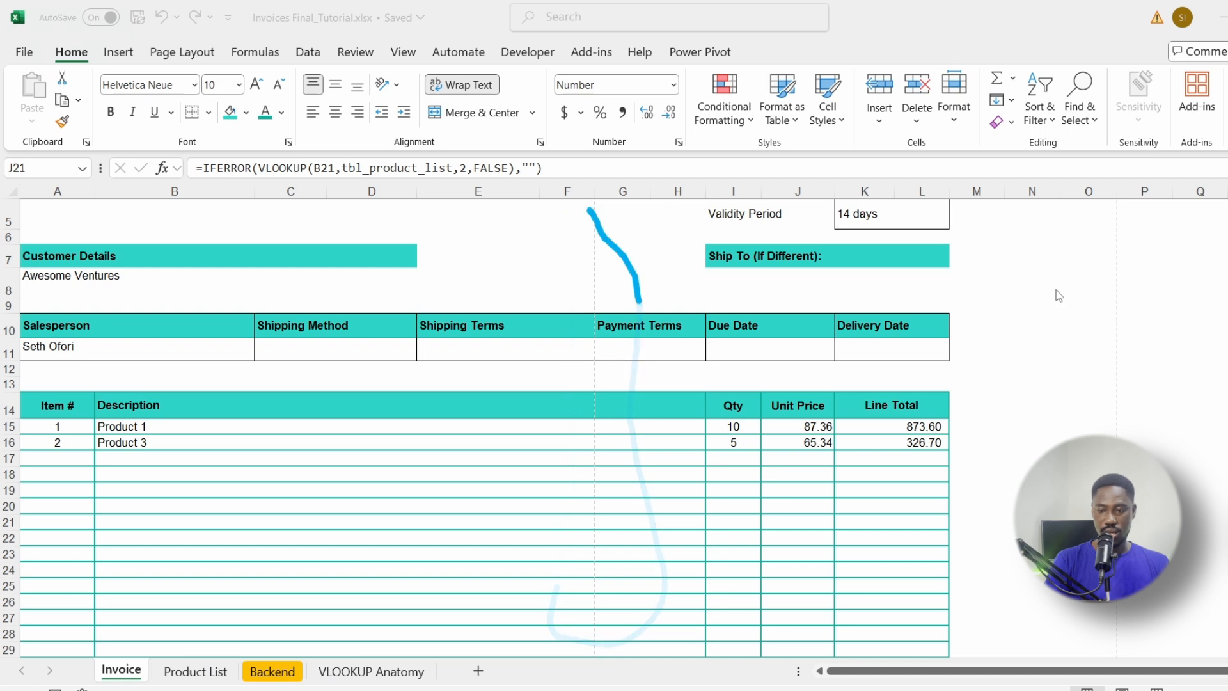
drag(1086, 216, 1113, 435)
drag(1164, 472, 1113, 249)
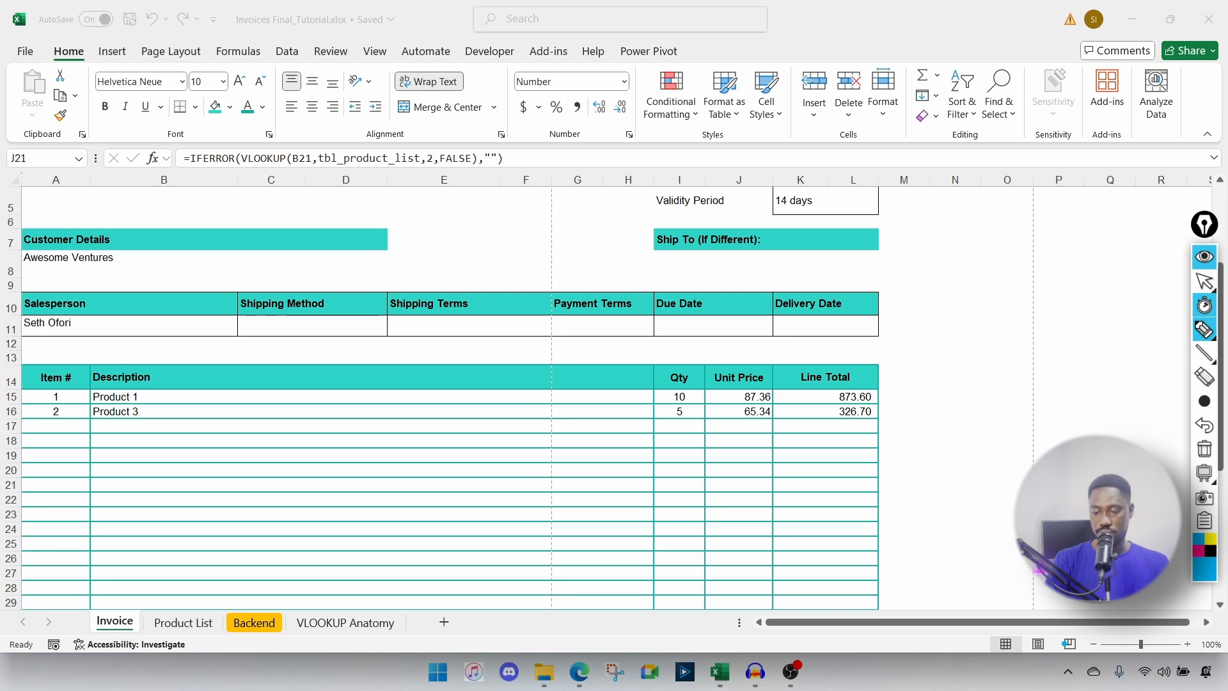
click(1205, 281)
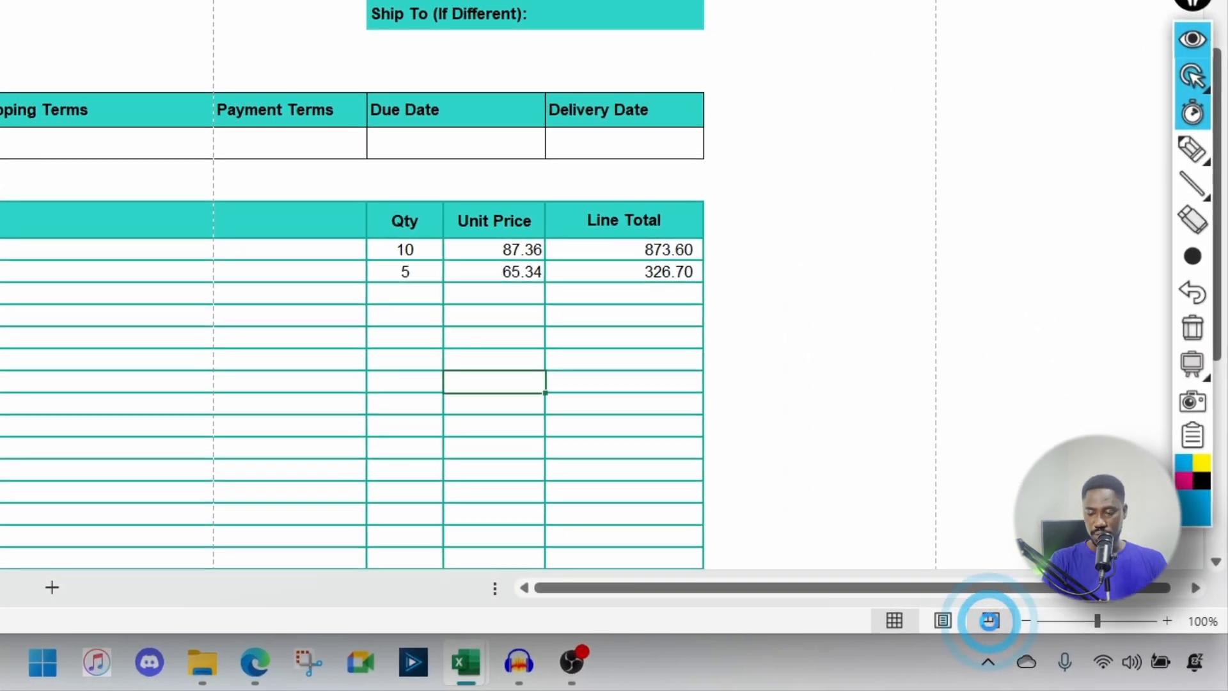
Step: In Page Break Preview, drag the vertical page break to column L so columns A–L fit on Page 1
click(990, 620)
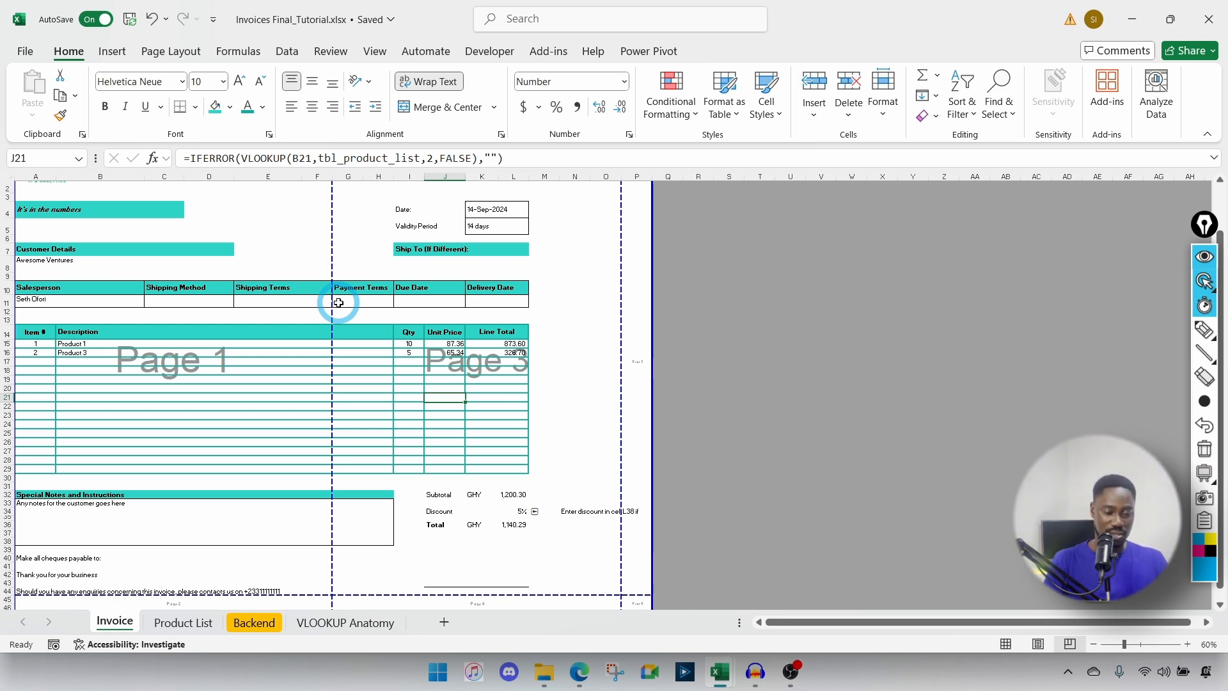
scroll(338, 302, up, 1)
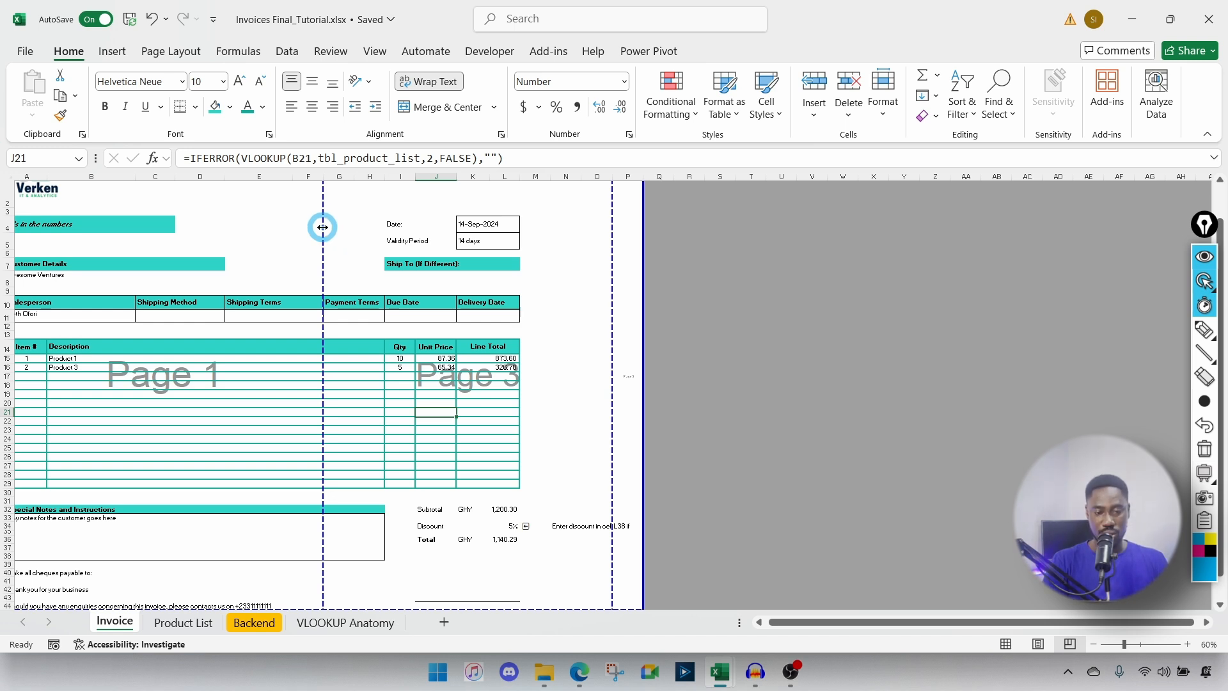
drag(322, 227, 522, 520)
scroll(521, 520, down, 3)
scroll(521, 516, up, 4)
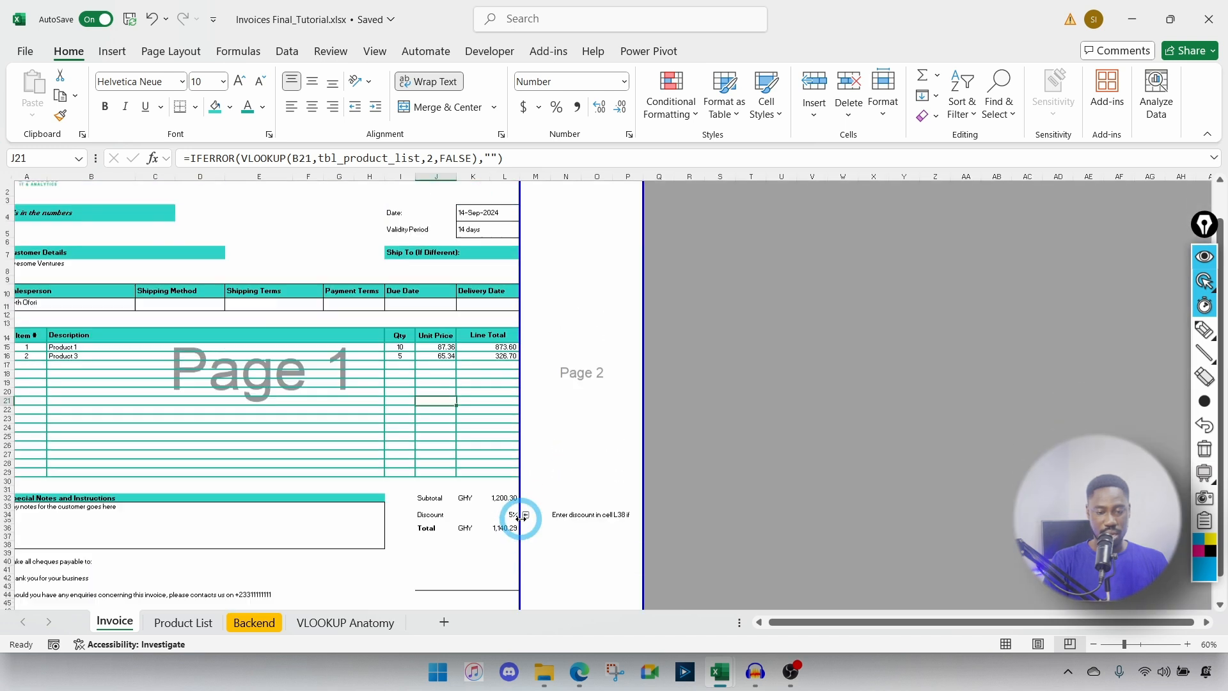
scroll(594, 404, down, 3)
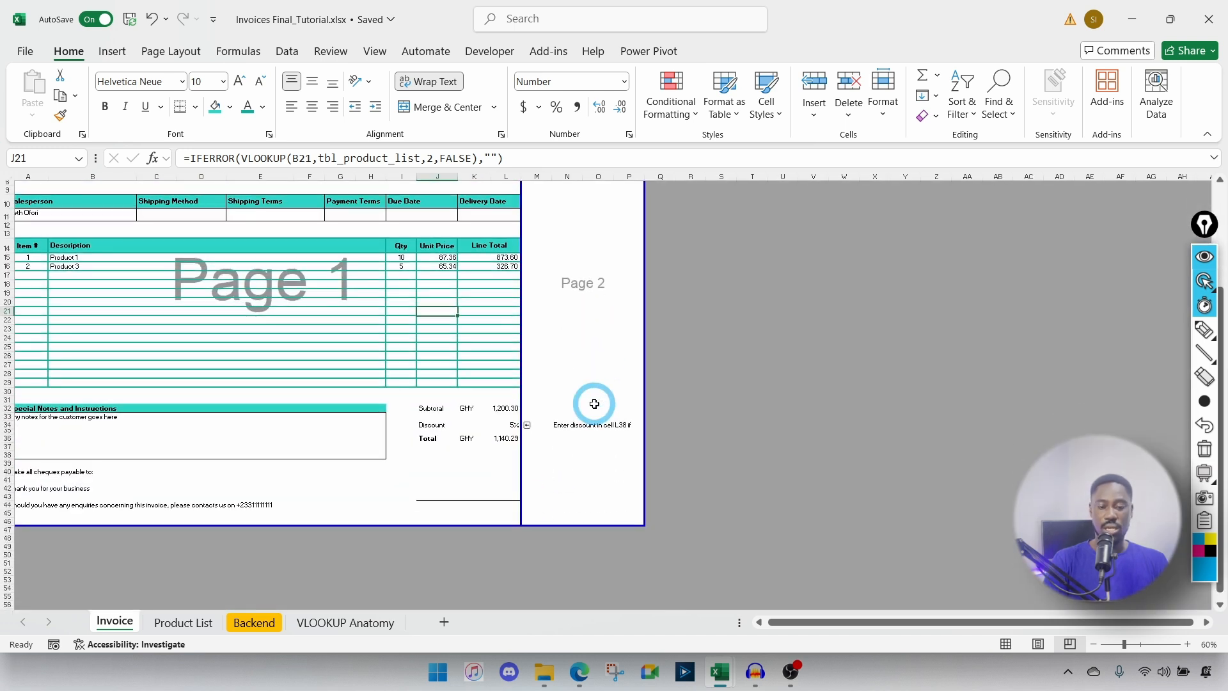
Step: Switch back to Normal view, select columns A–F, and open the print preview with Ctrl+P
click(1006, 643)
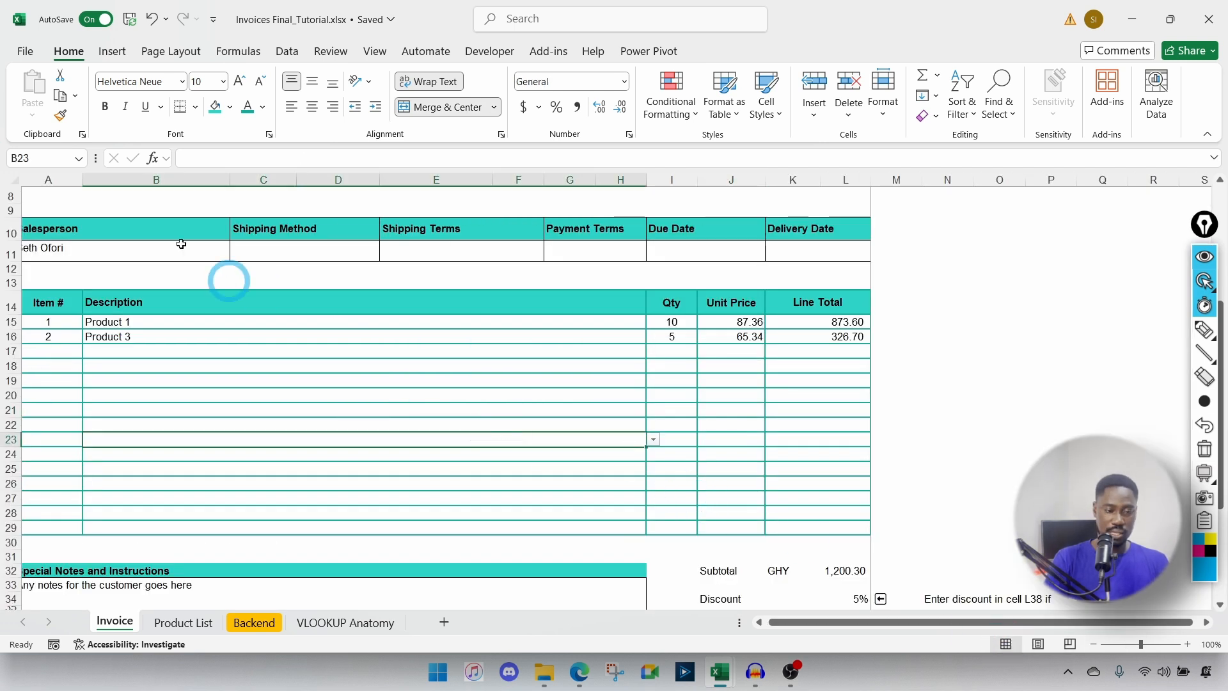
drag(47, 180, 845, 238)
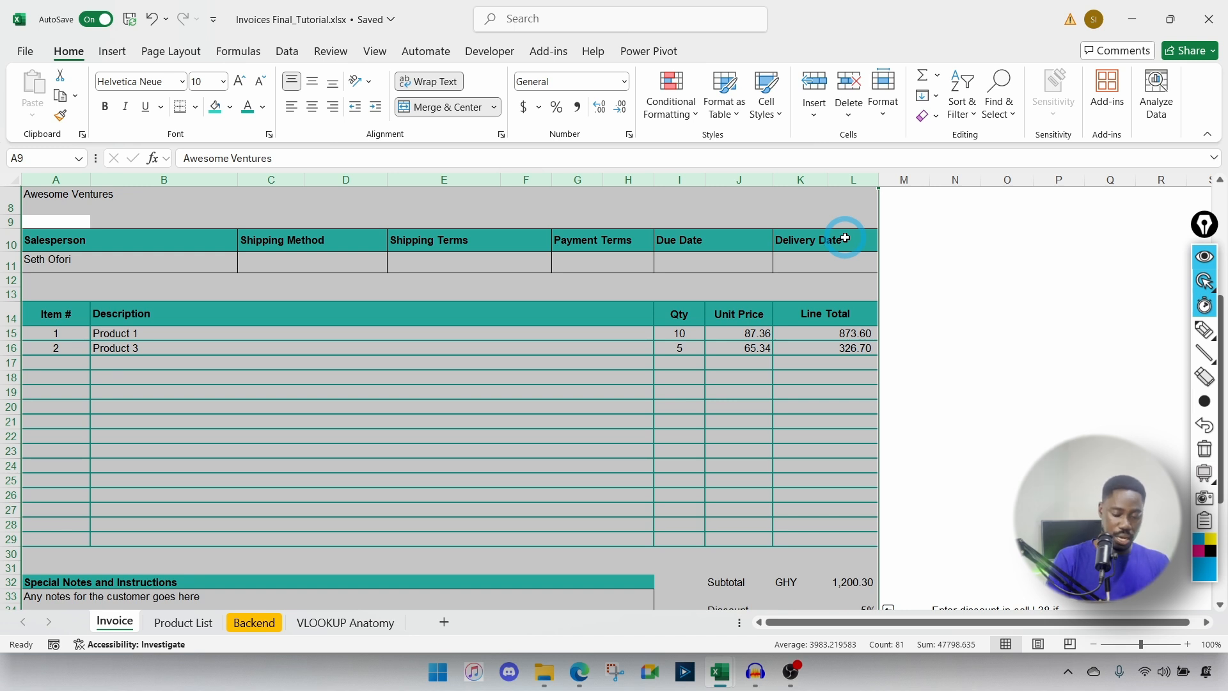
key(ctrl+p)
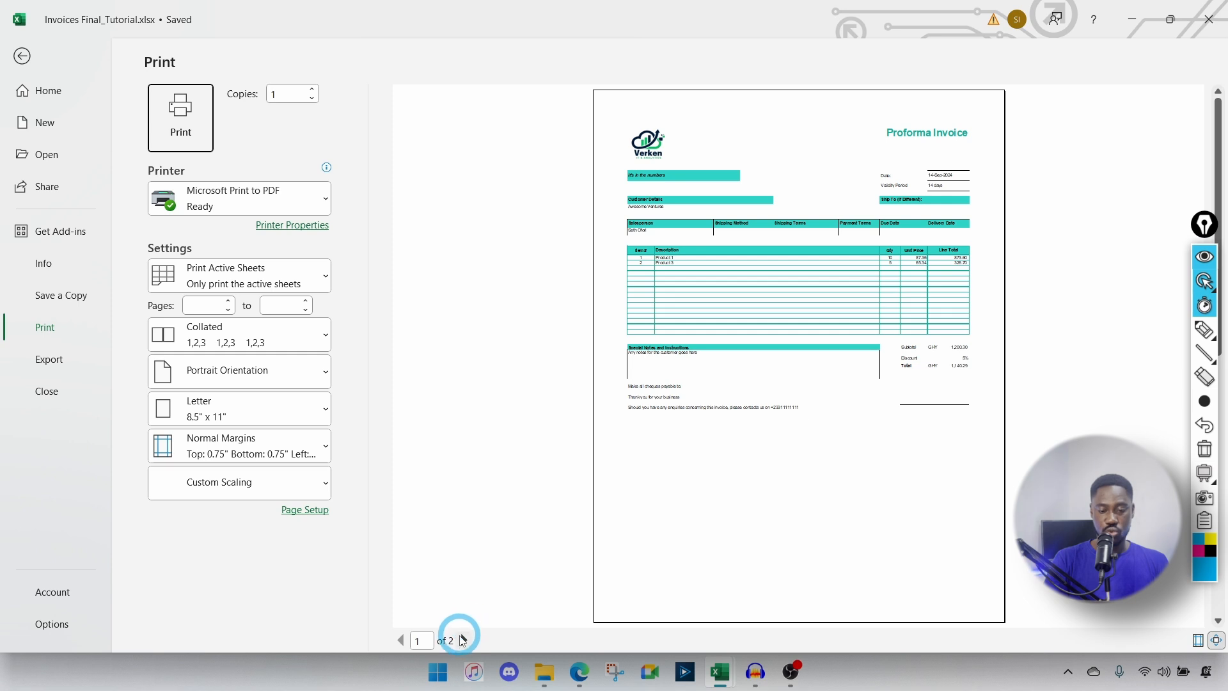
Step: Set the print range to pages 1 to 1, checking page 2 in the preview
click(464, 640)
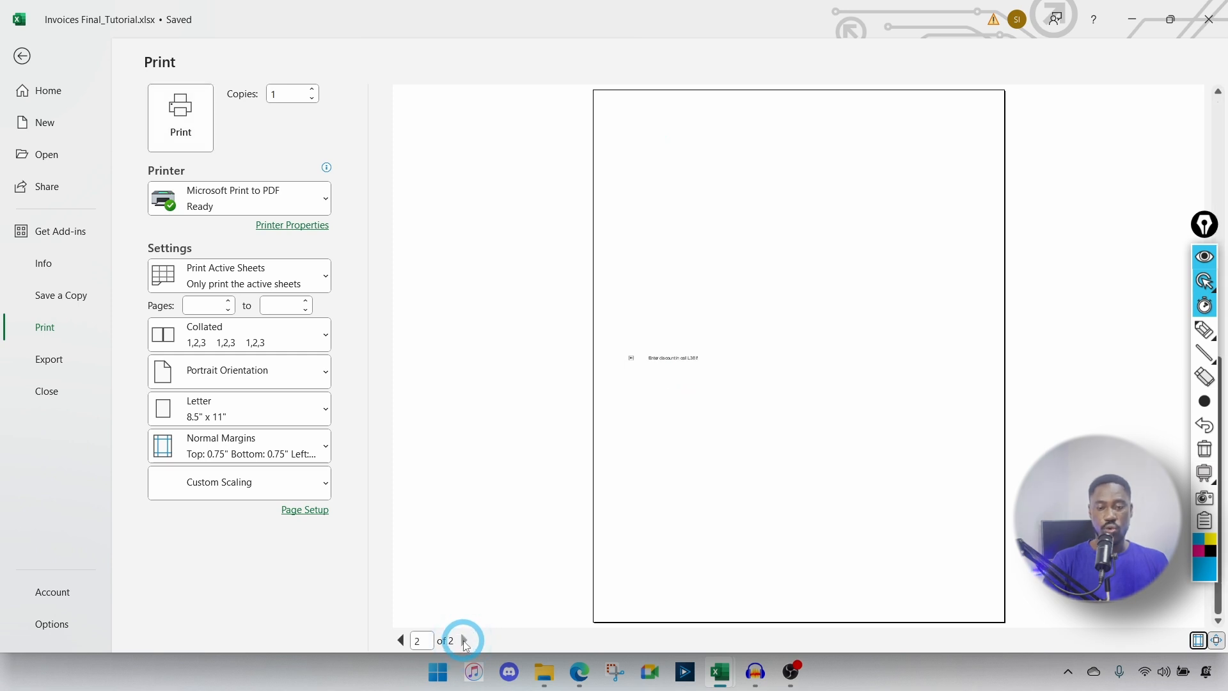
click(401, 640)
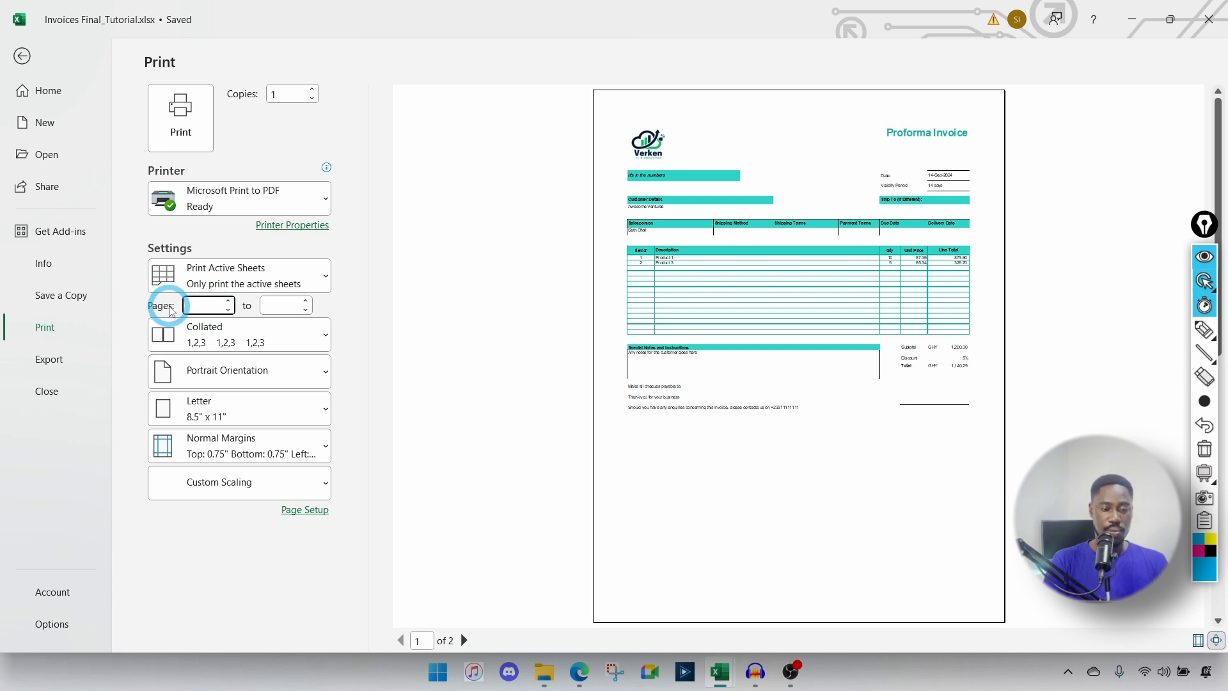
click(193, 304)
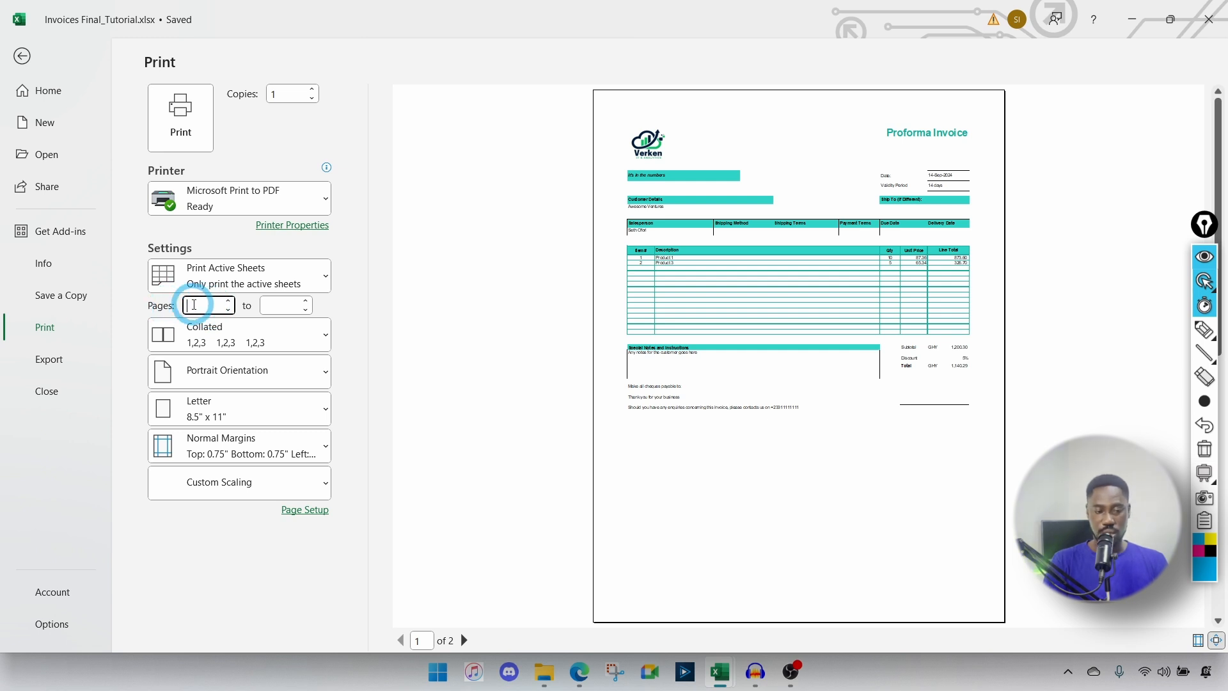
click(219, 306)
text(1)
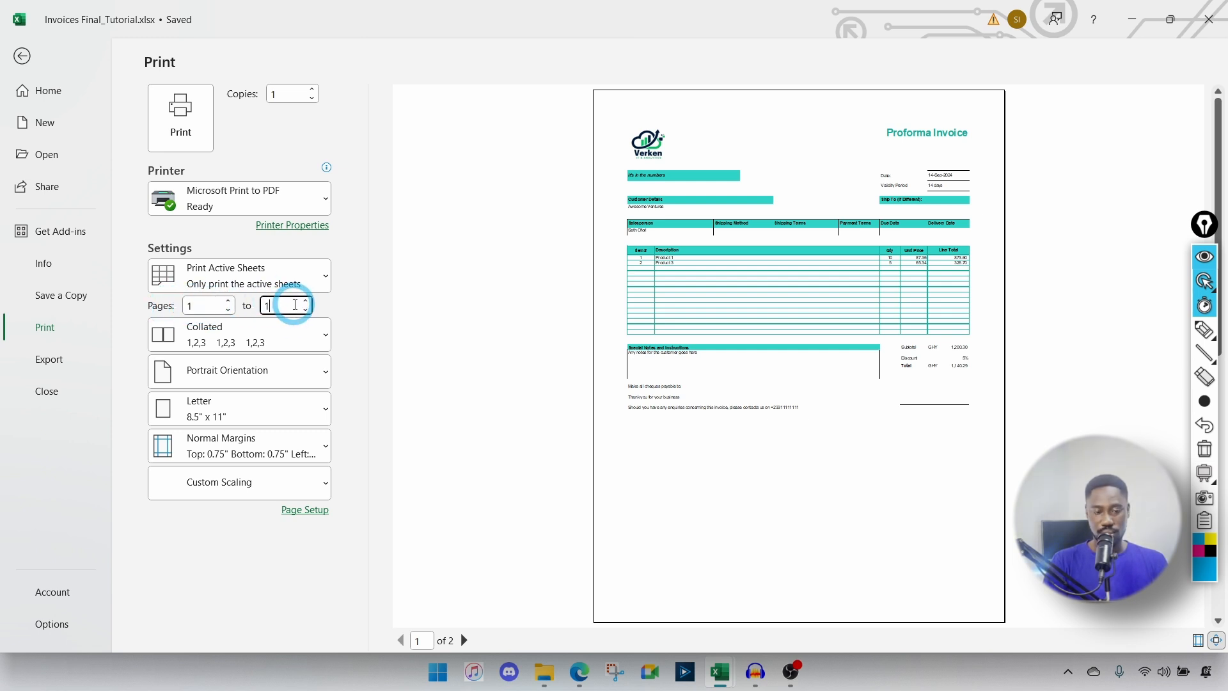
click(359, 345)
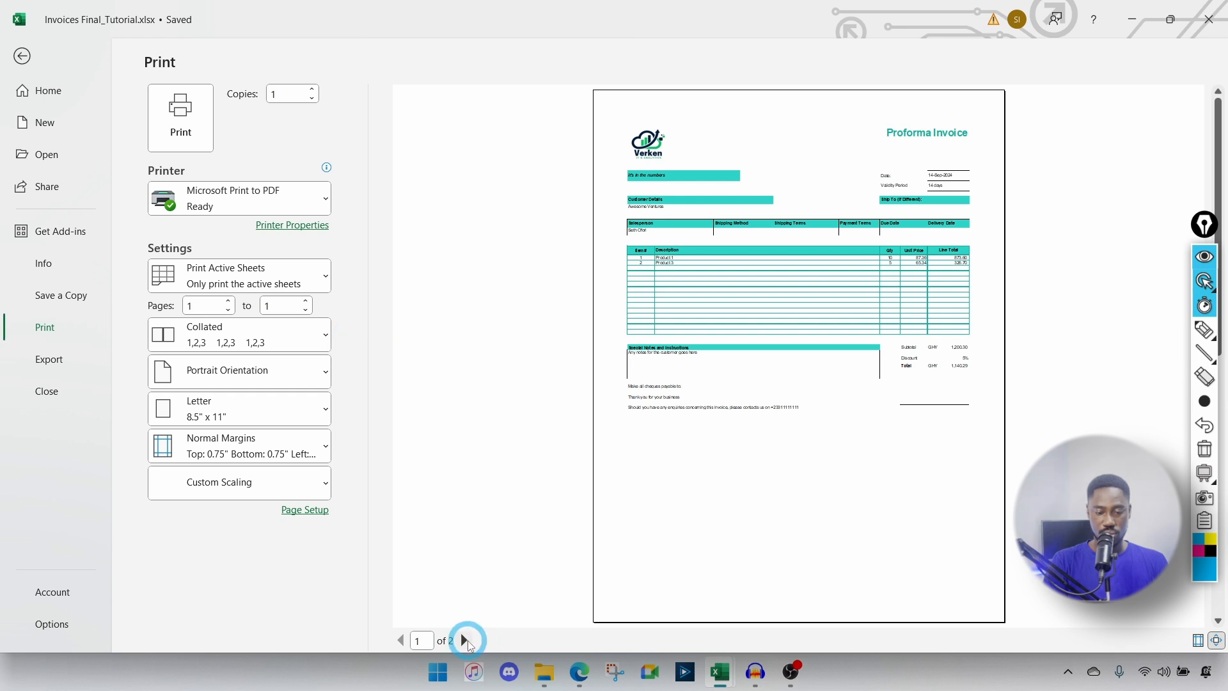
click(465, 639)
click(402, 640)
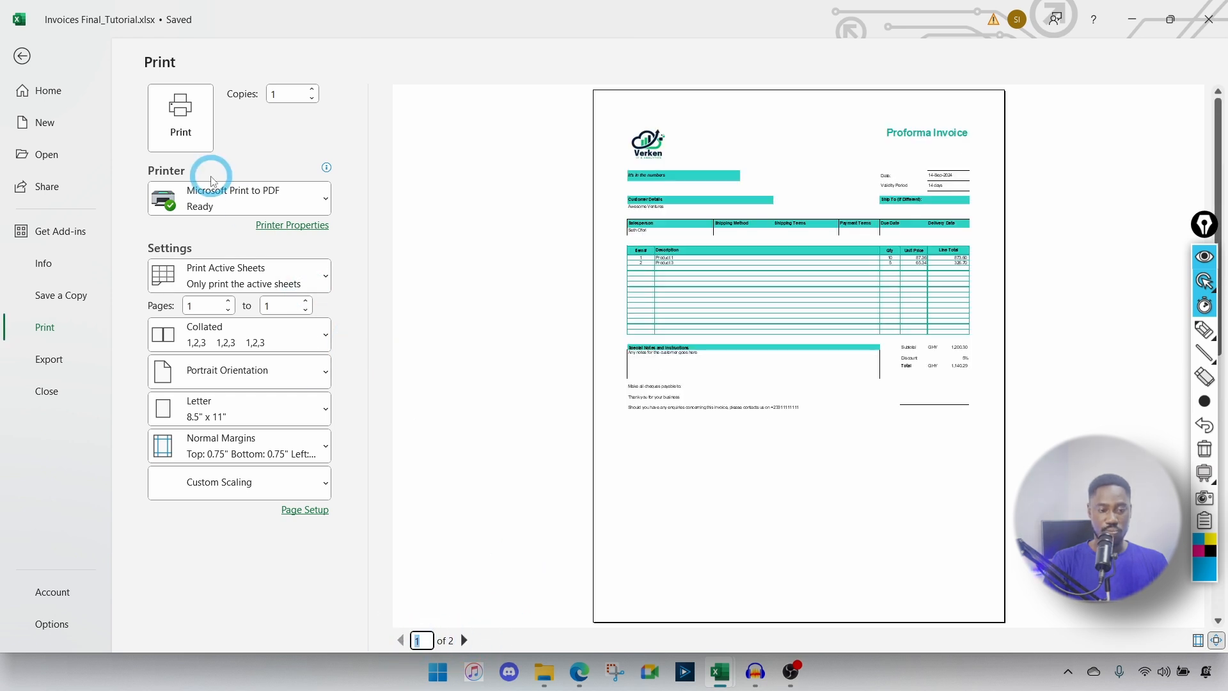
Step: Print page 1 with Microsoft Print to PDF as the printer
click(218, 197)
click(211, 197)
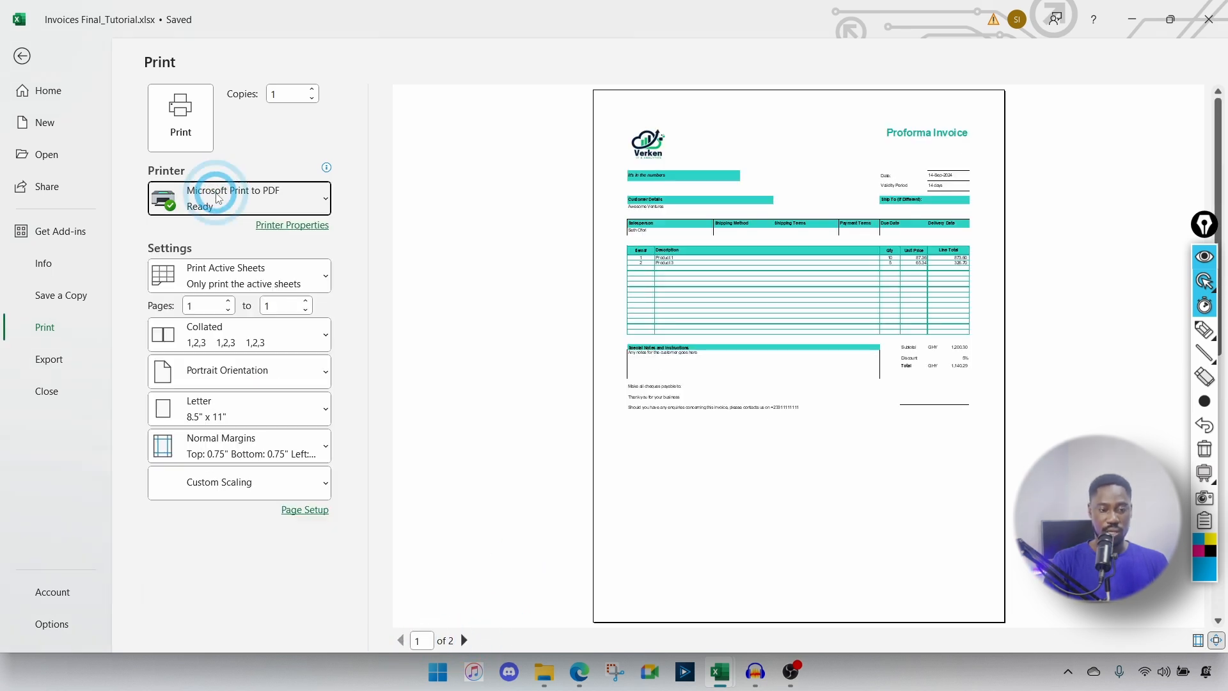
click(179, 112)
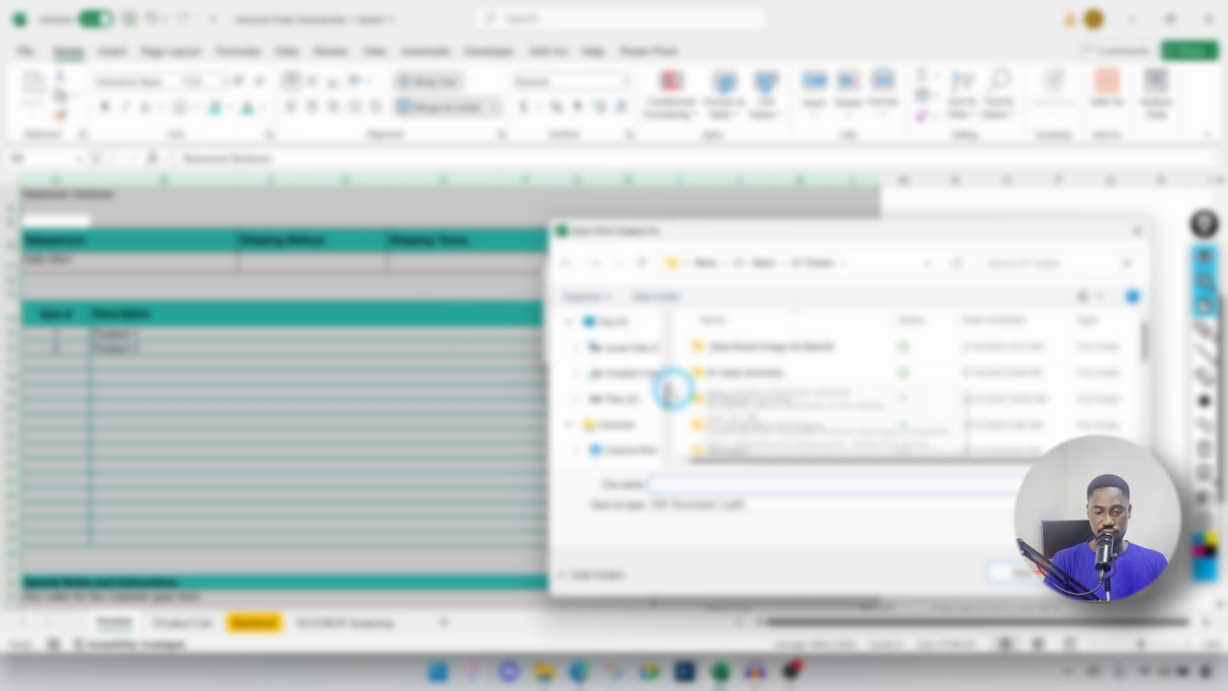
Step: In Save Print Output As, save the PDF to the Desktop named 'Awesome Ventures invoice'
drag(669, 390, 665, 320)
click(608, 326)
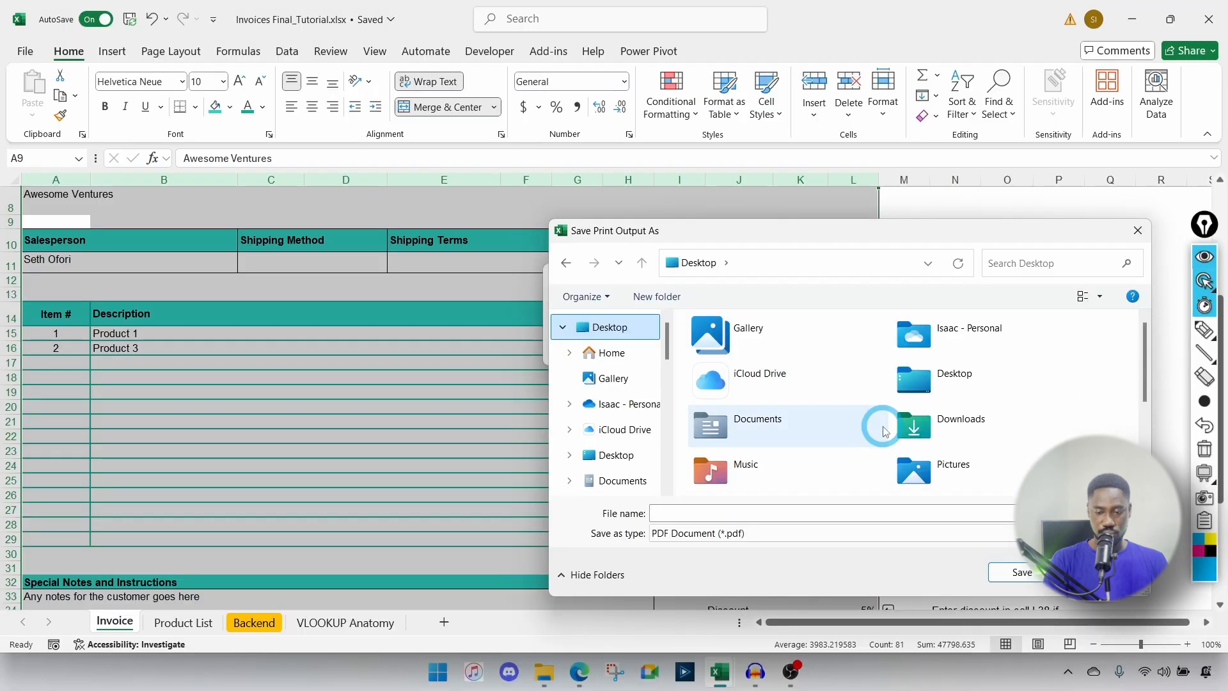
click(777, 512)
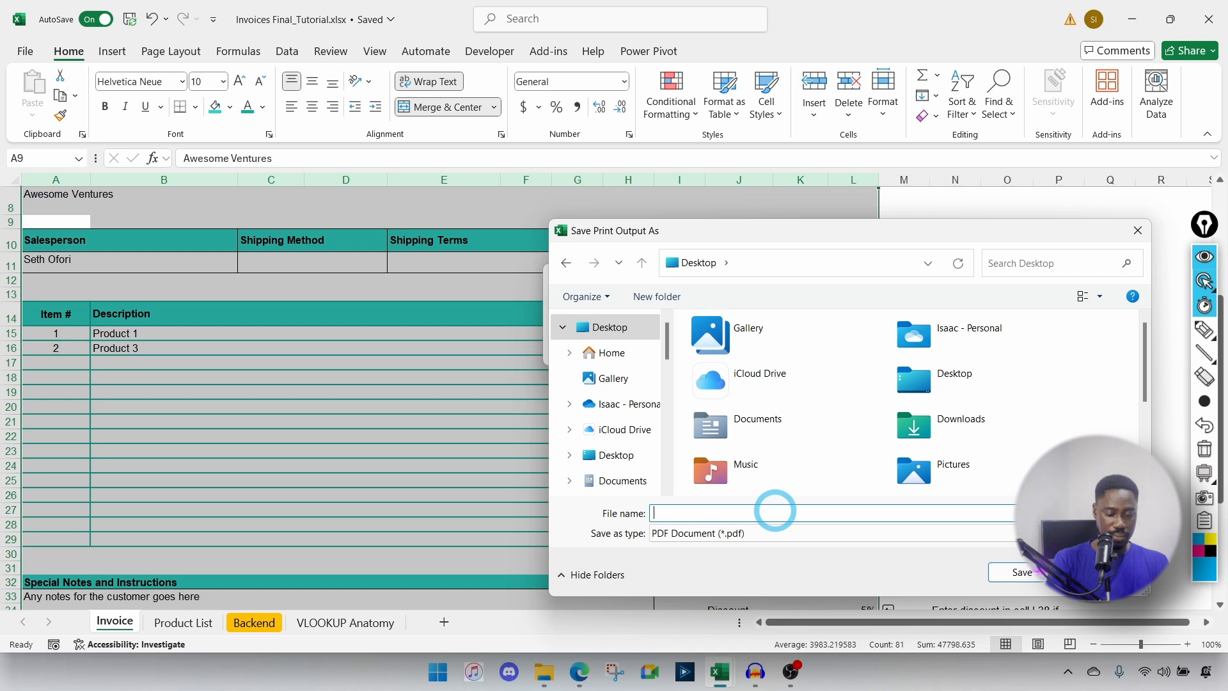
text(some V)
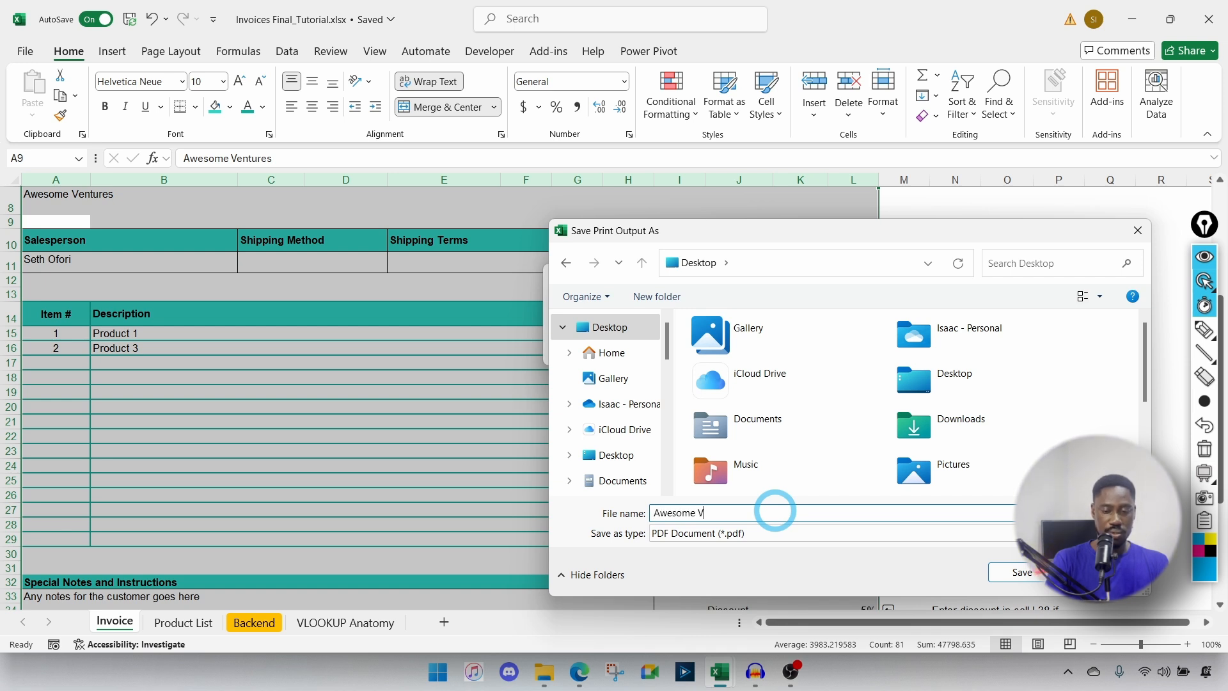
text(entures invouce)
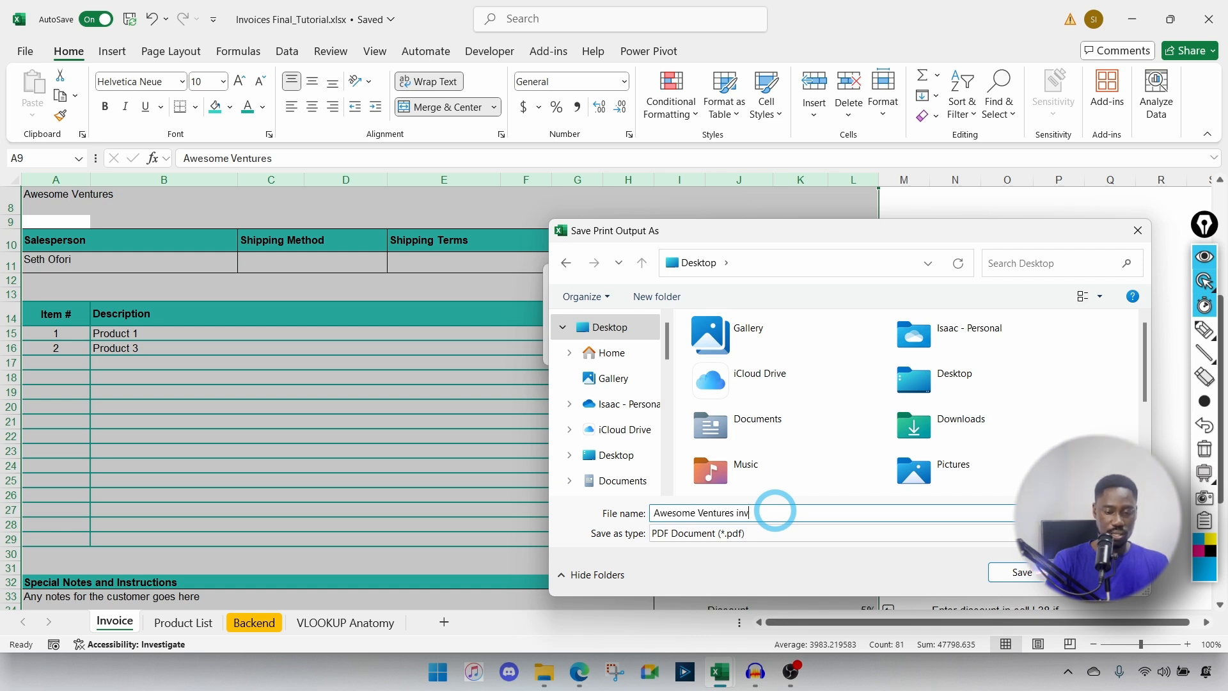
key(BackSpace)
key(BackSpace)
key(BackSpace)
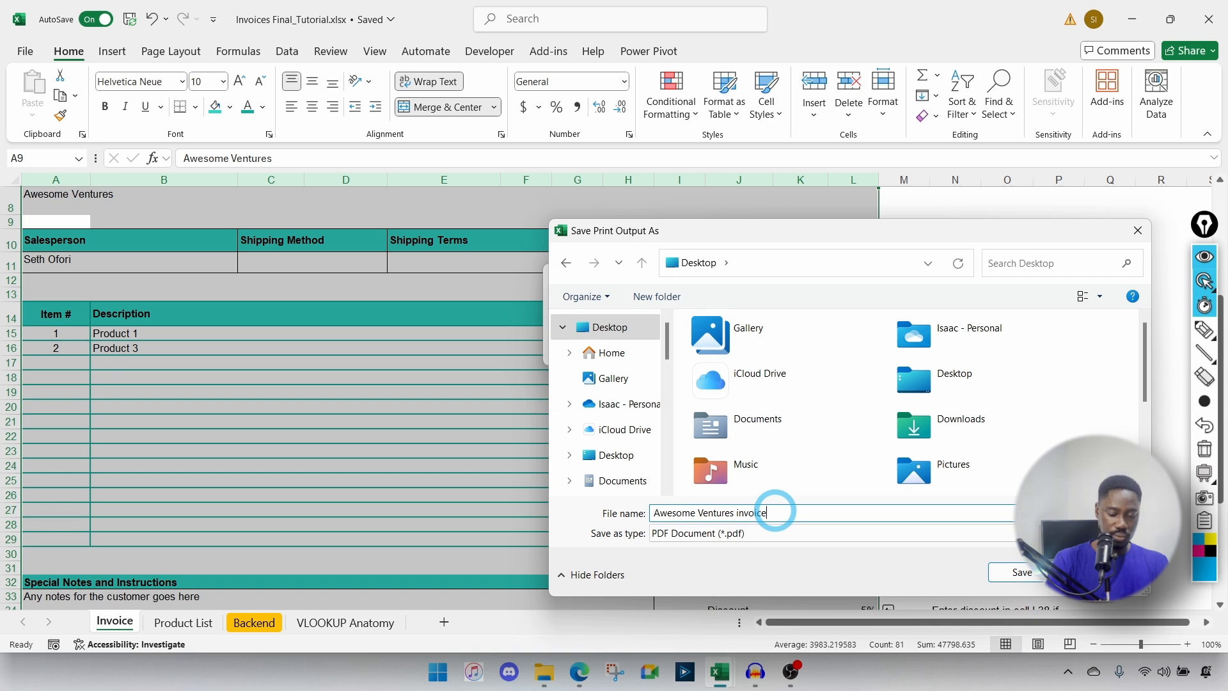
click(1022, 572)
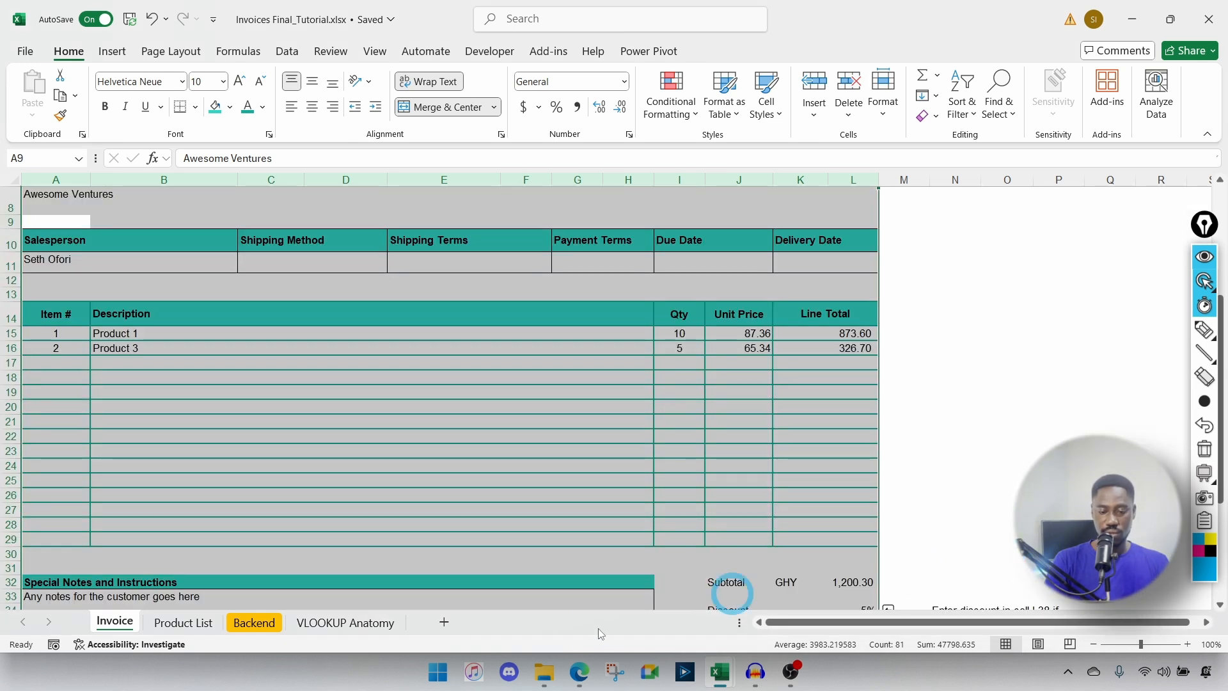
Step: Open Awesome Ventures invoice.pdf from the Desktop folder in File Explorer
click(545, 672)
click(73, 263)
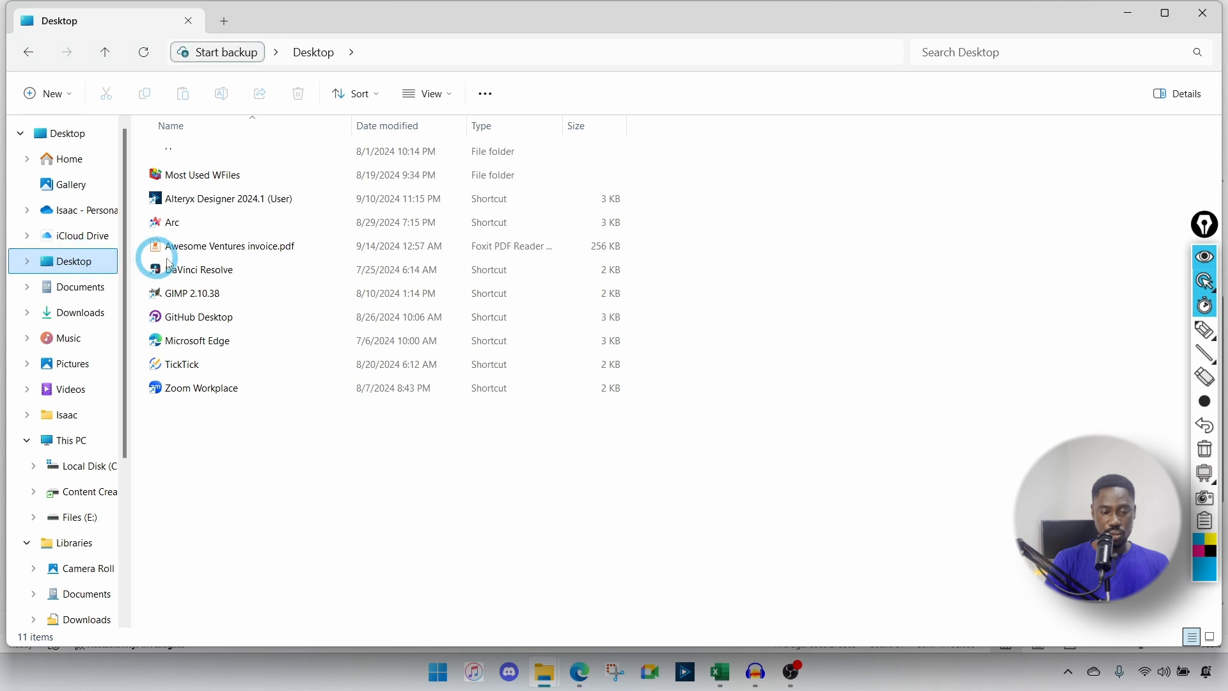
click(196, 250)
double_click(195, 249)
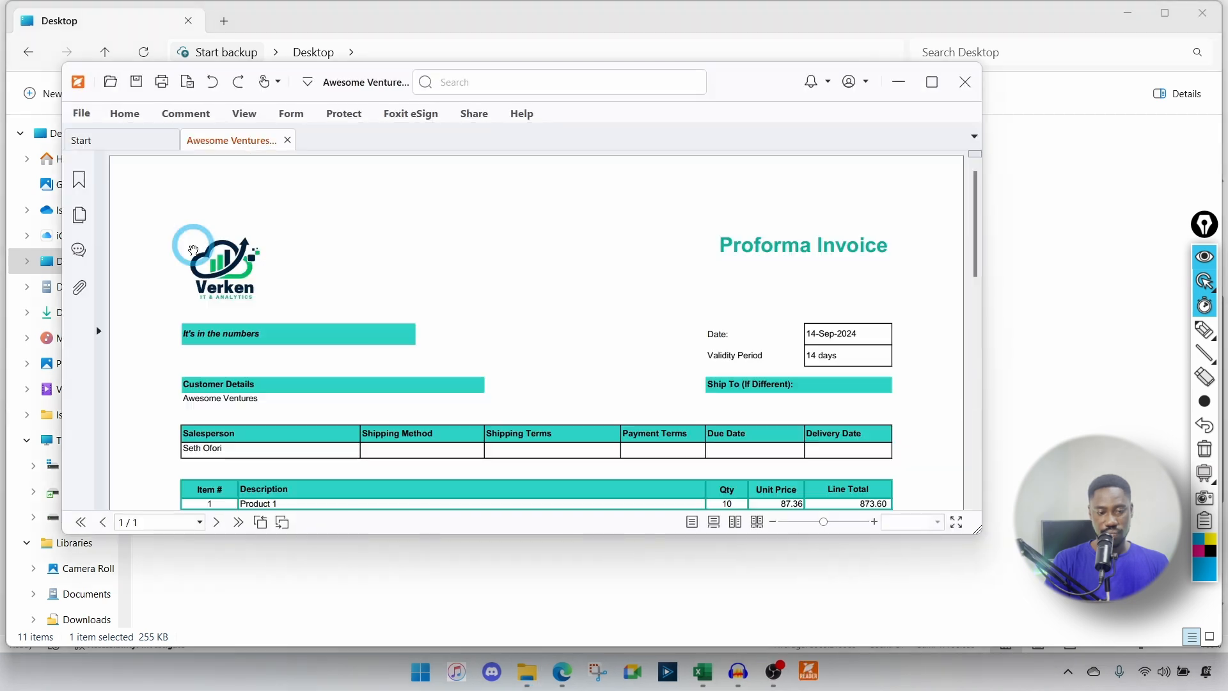
Step: Maximise the Foxit window and scroll through the invoice's products and 5% discount
click(940, 82)
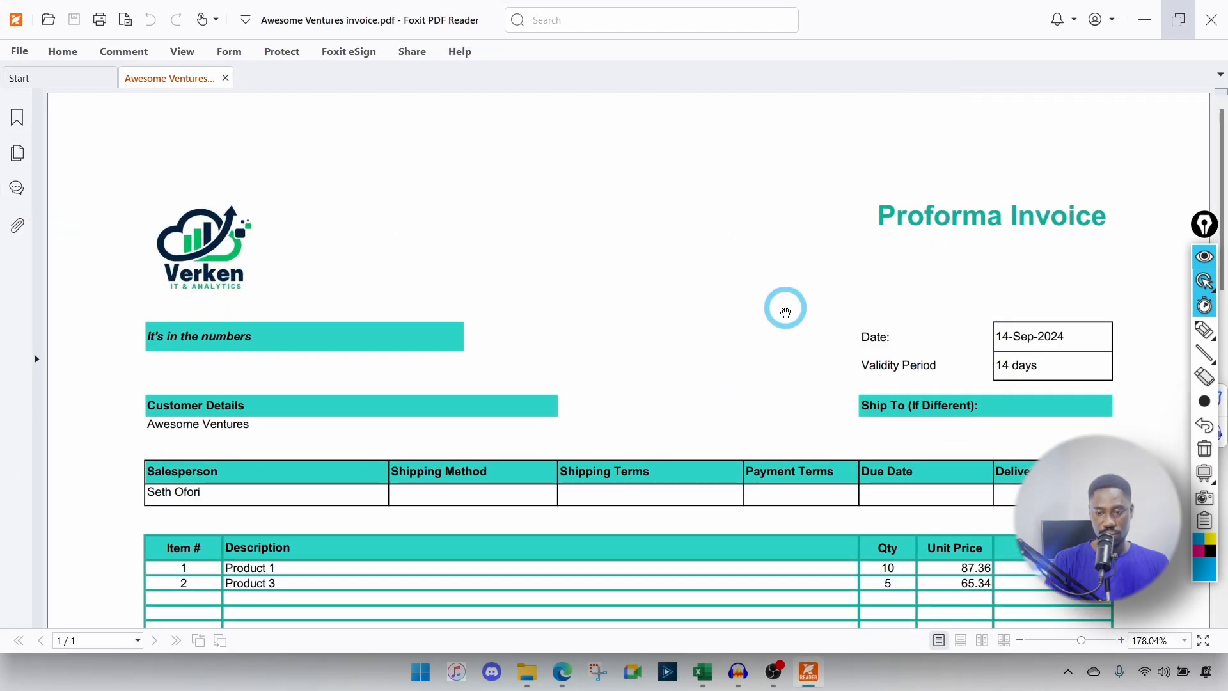
scroll(782, 309, down, 6)
scroll(785, 313, down, 2)
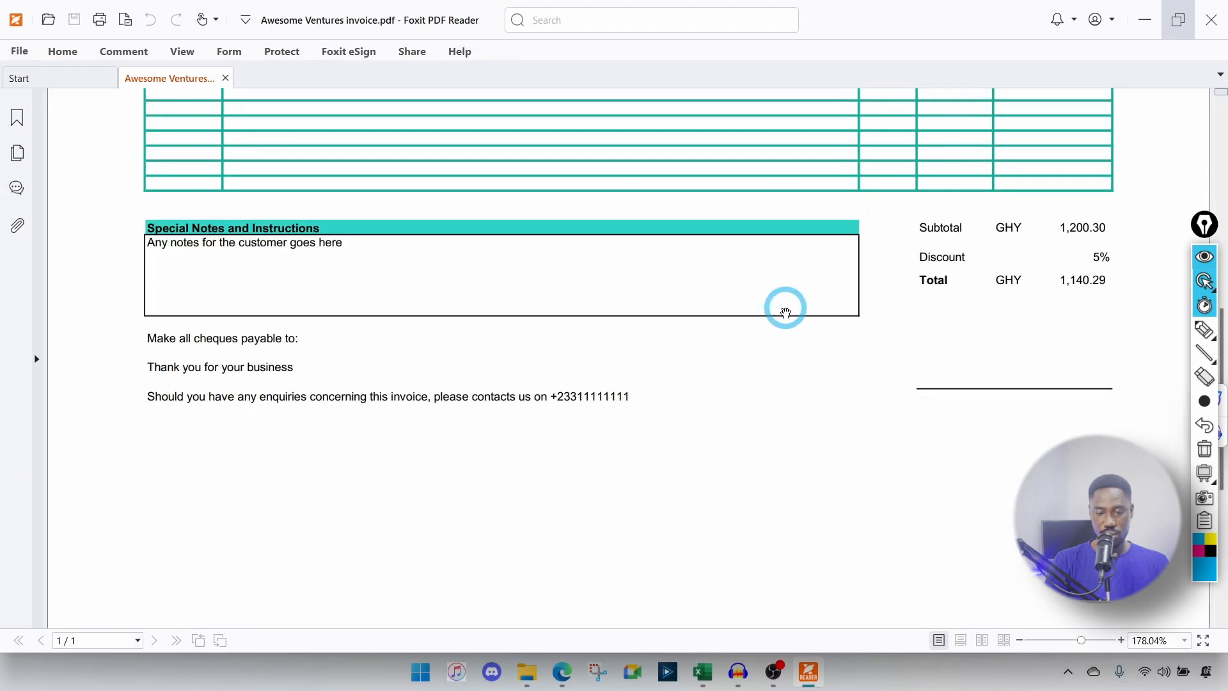
scroll(786, 313, up, 3)
scroll(786, 313, up, 3)
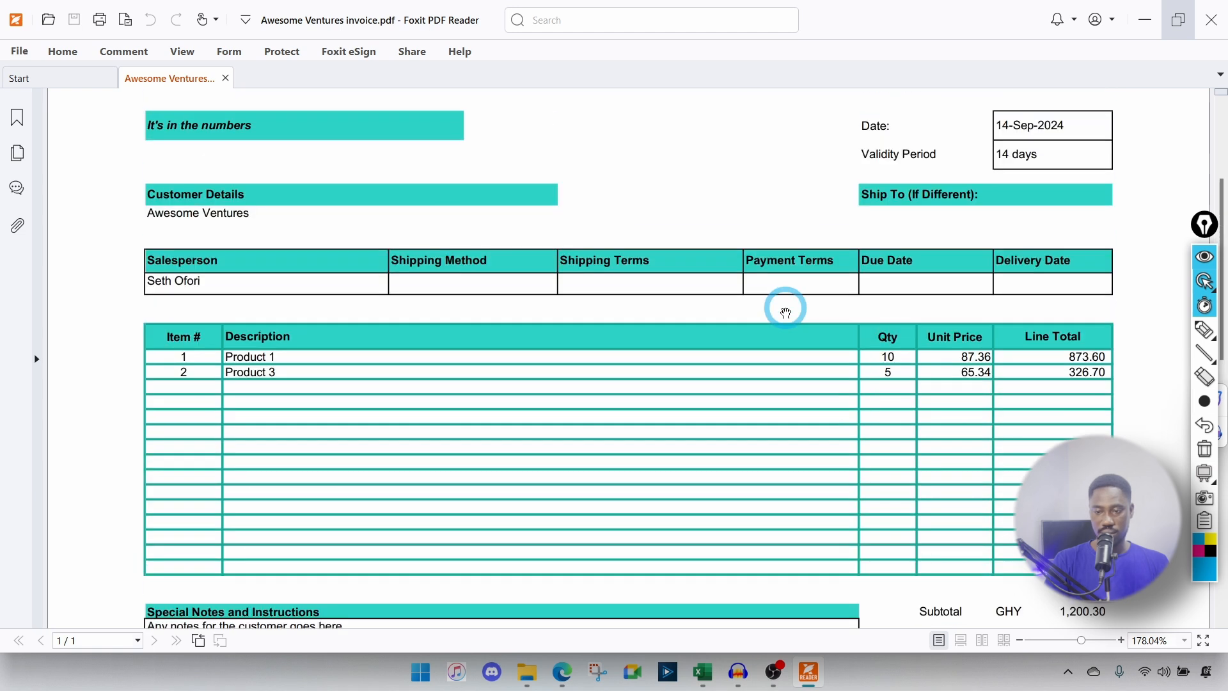
scroll(786, 312, down, 7)
scroll(786, 313, up, 8)
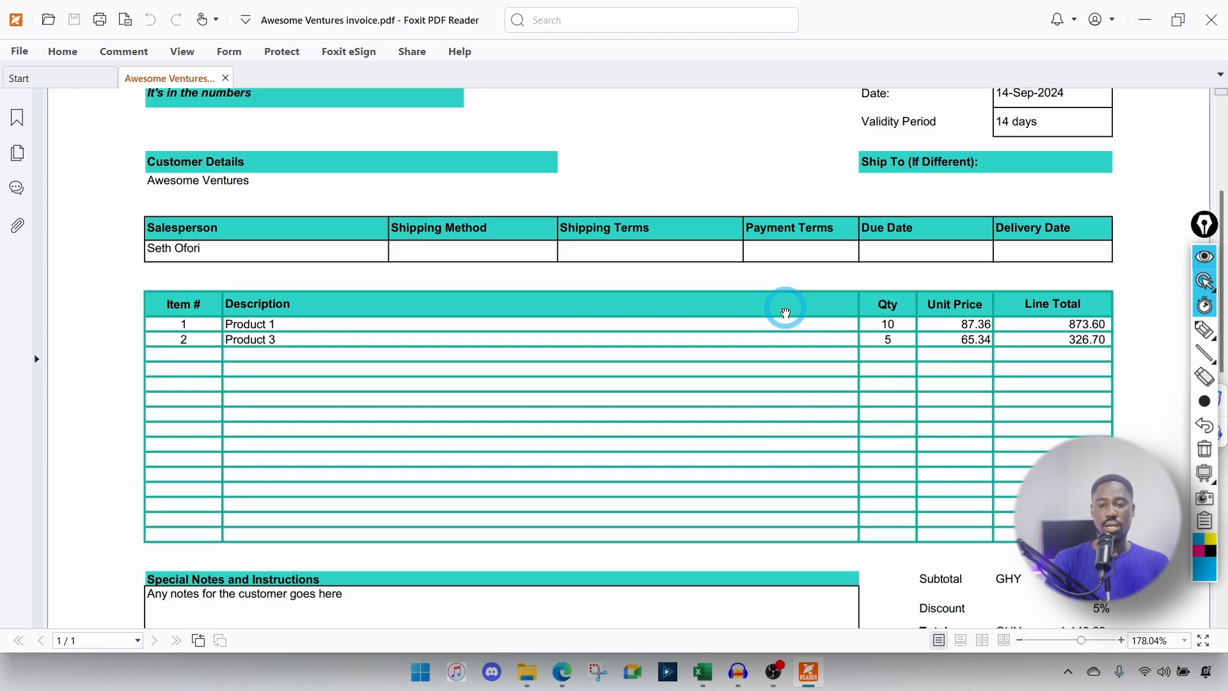